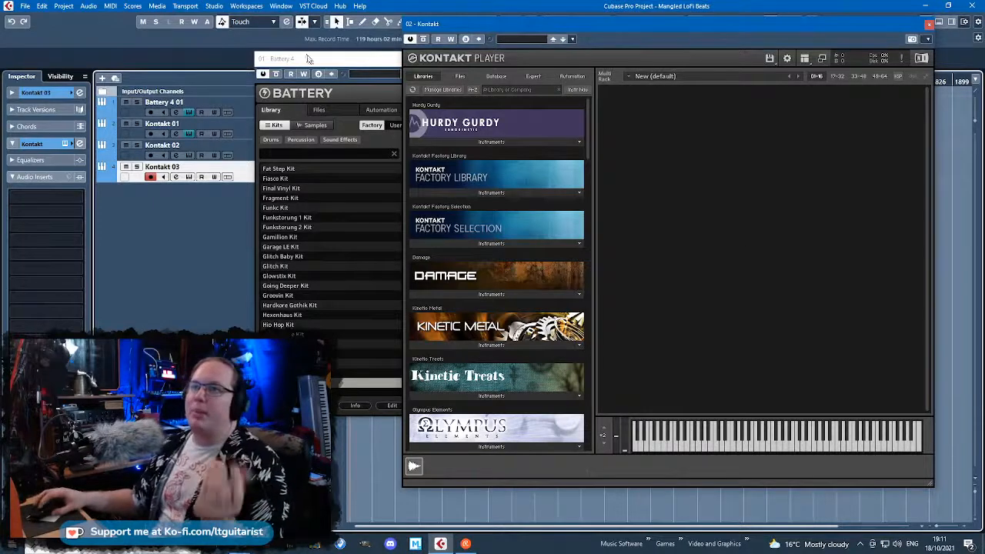
Bring the Battery 4 window forward and load the Groovin Kit from the factory kits
left_click(308, 58)
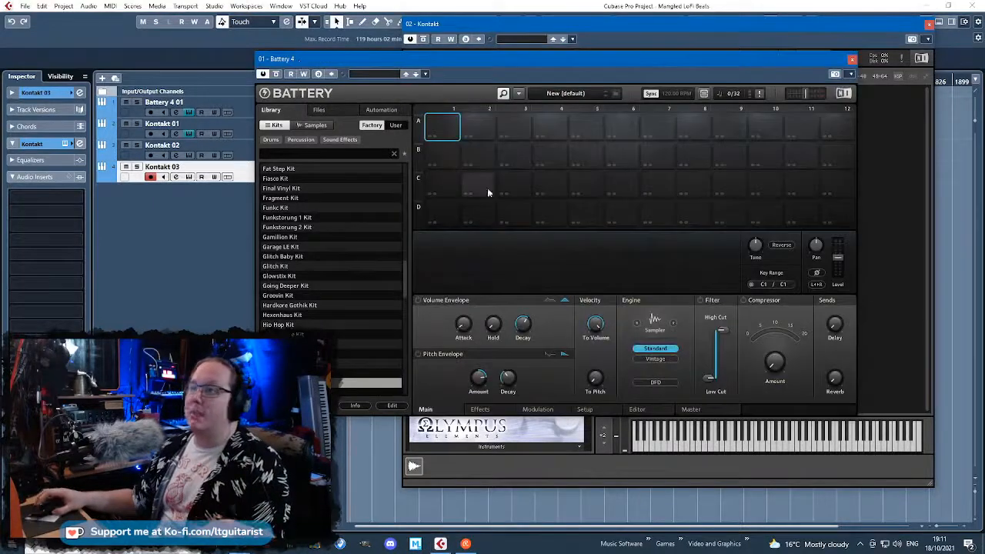
left_click(307, 297)
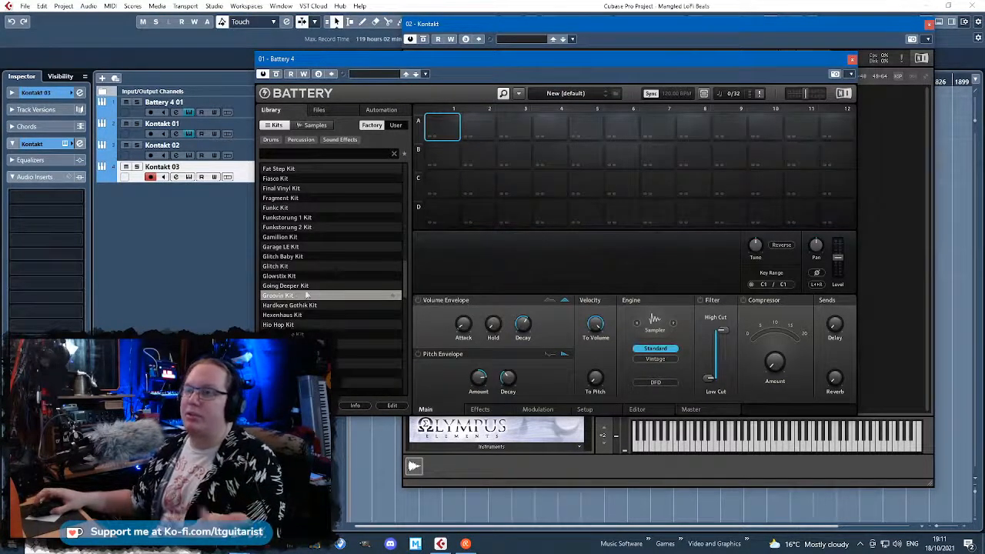
double_click(292, 296)
Audition the kit's kick, snare and clap pads, and close the Battery window
left_click(477, 127)
left_click(512, 126)
left_click(549, 125)
left_click(446, 131)
left_click(450, 155)
left_click(473, 156)
left_click(477, 131)
left_click(449, 131)
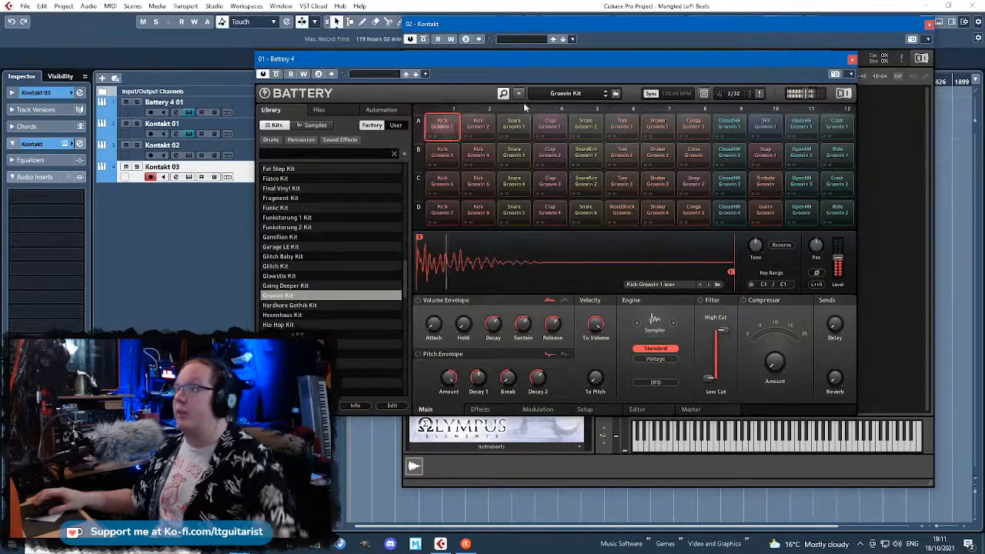
left_click(852, 58)
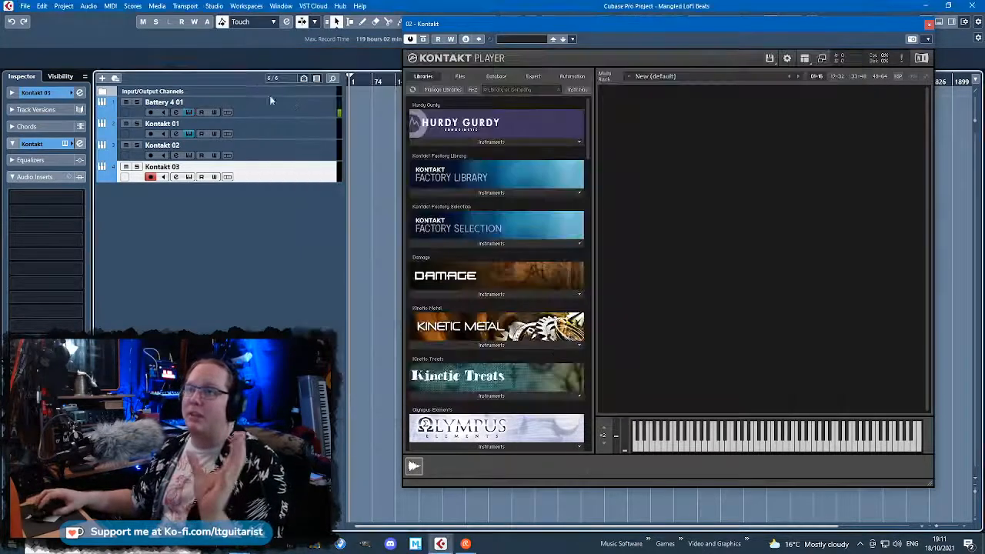
Load the Kinetic Metal instrument Calligraphy Mechanics in Kontakt for the Kontakt 01 track and close the Kontakt window
left_click(332, 113)
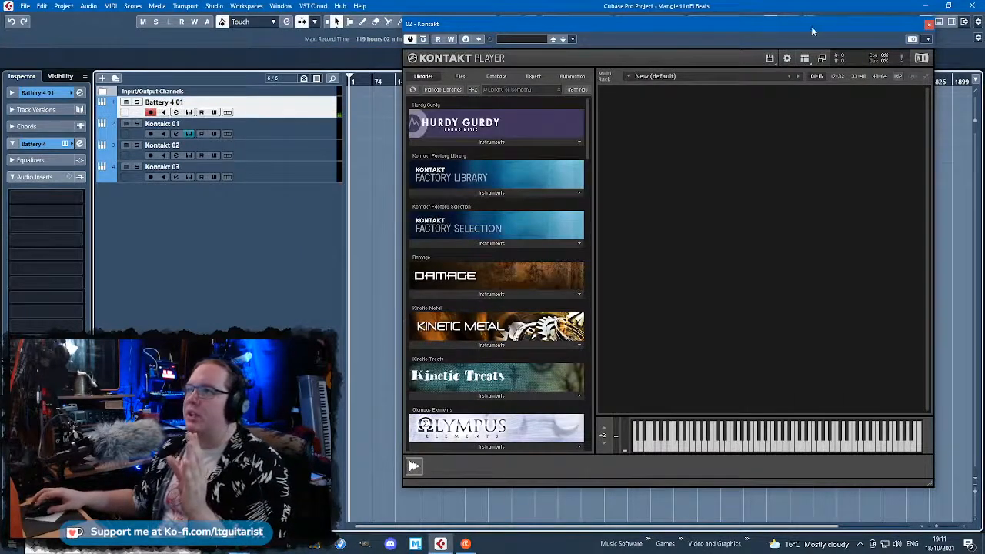
left_click_drag(812, 28, 780, 20)
left_click(269, 137)
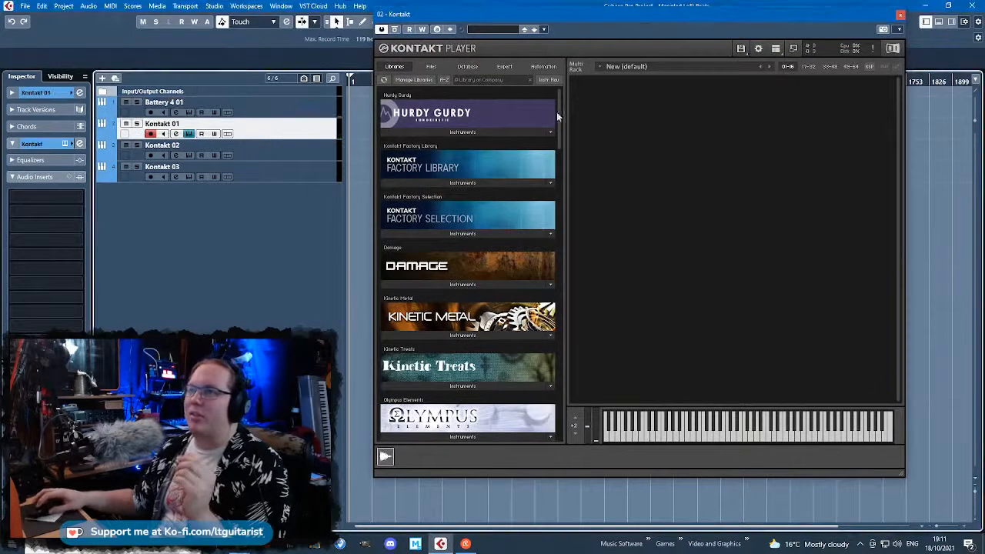
scroll(562, 125, "down", 5)
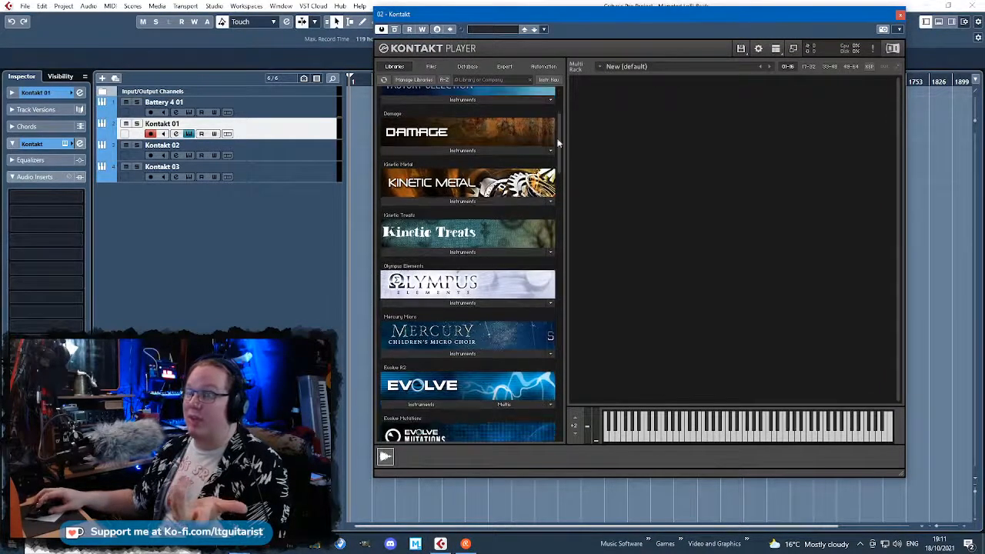
left_click(417, 202)
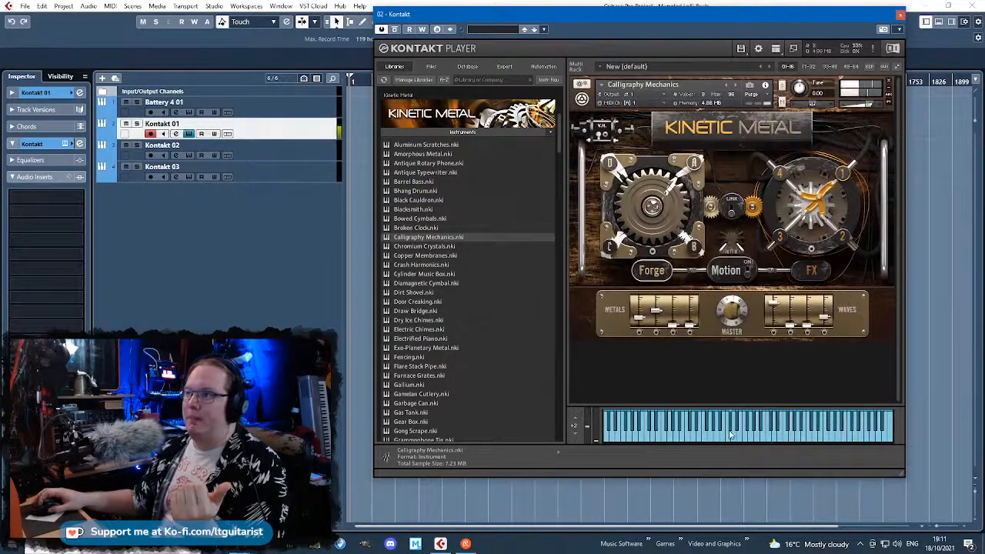
left_click(900, 15)
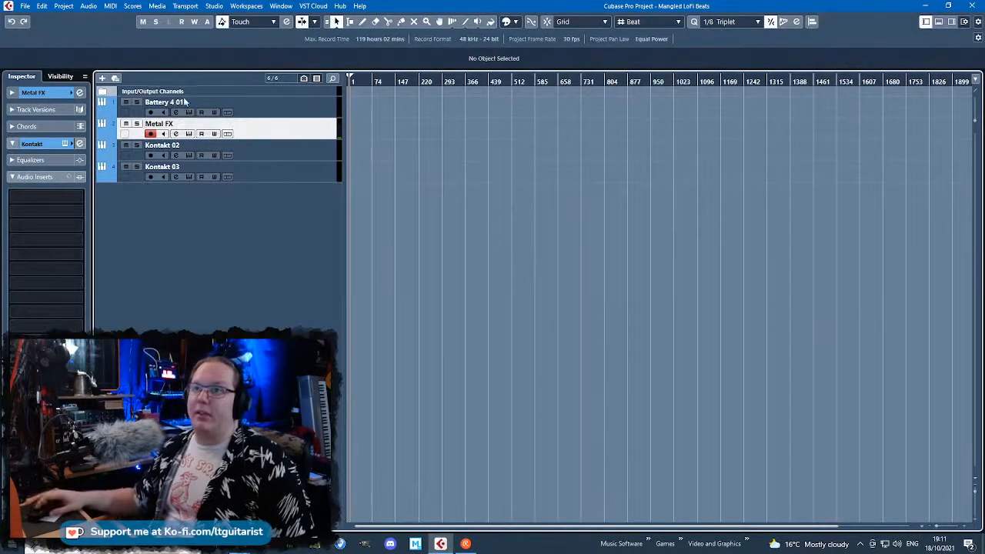
Rename the Battery 4 01 track as Drum Kit
double_click(181, 99)
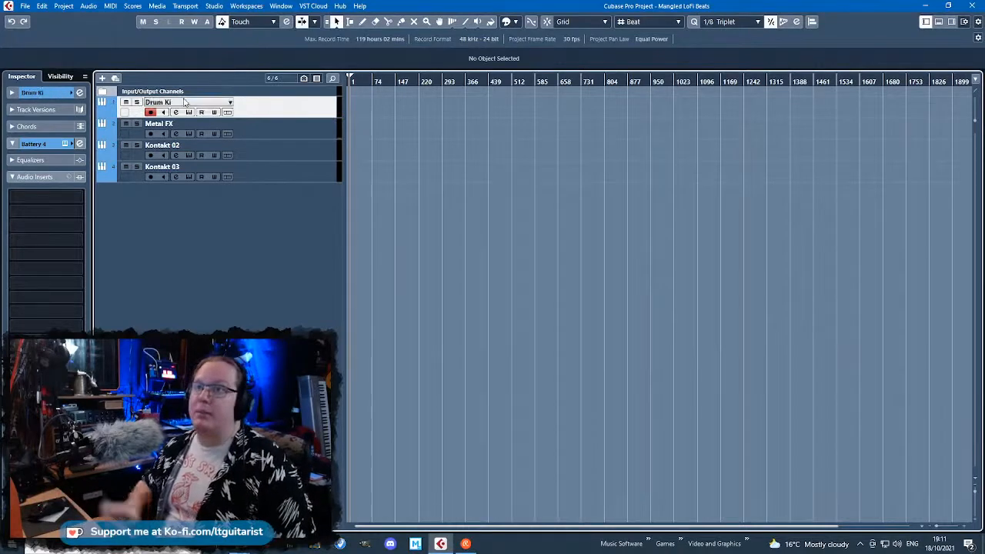
double_click(184, 102)
left_click(184, 100)
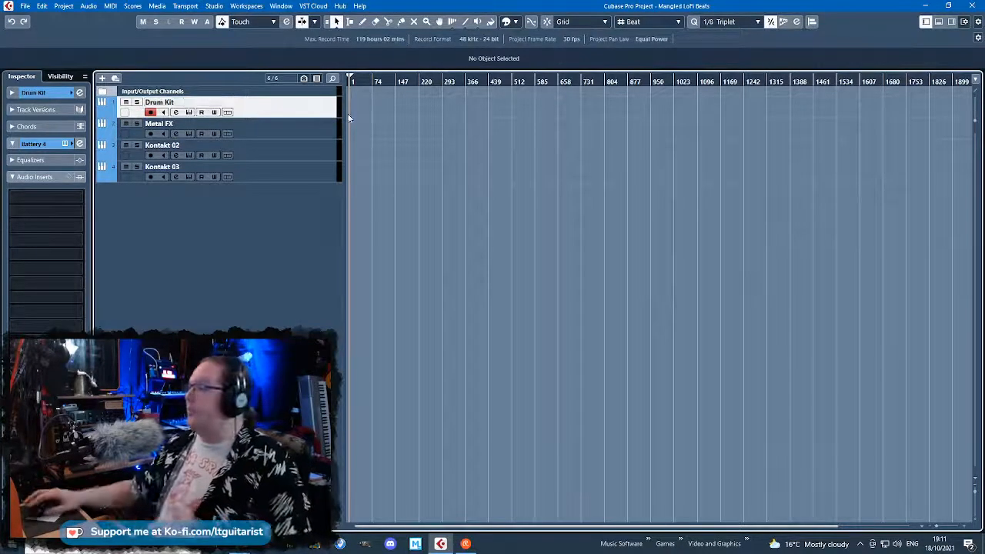
Show the transport controls and set the project tempo to 103
key("F2")
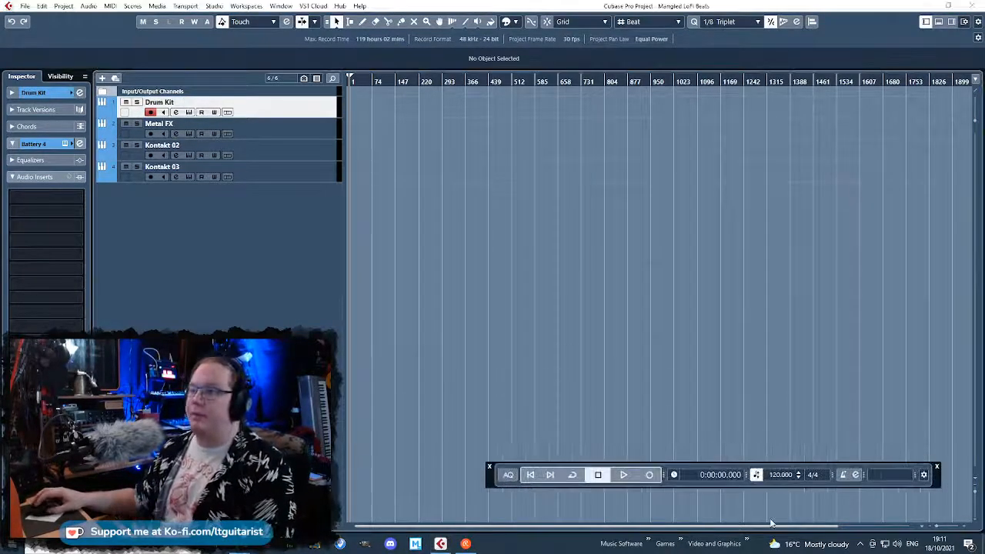
double_click(780, 474)
type("103")
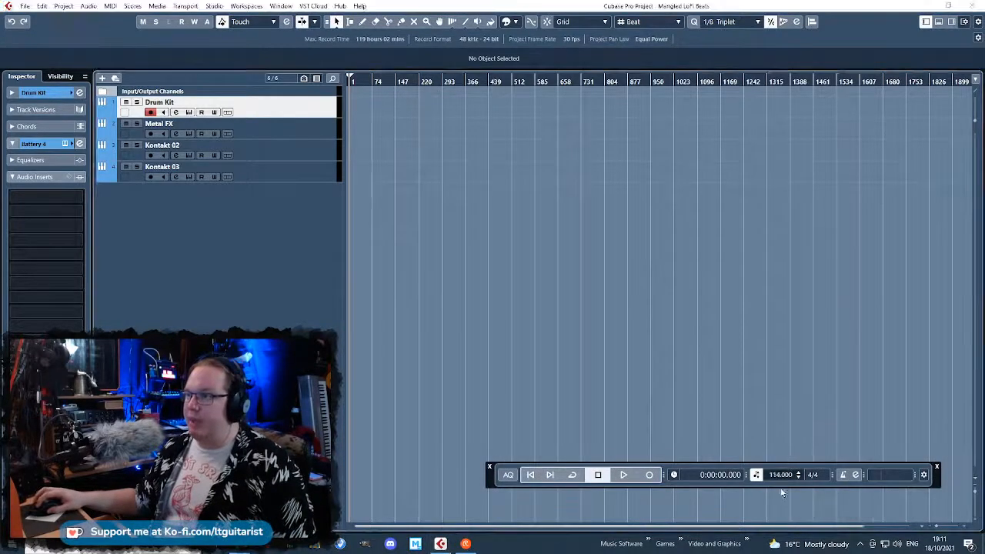
key("Return")
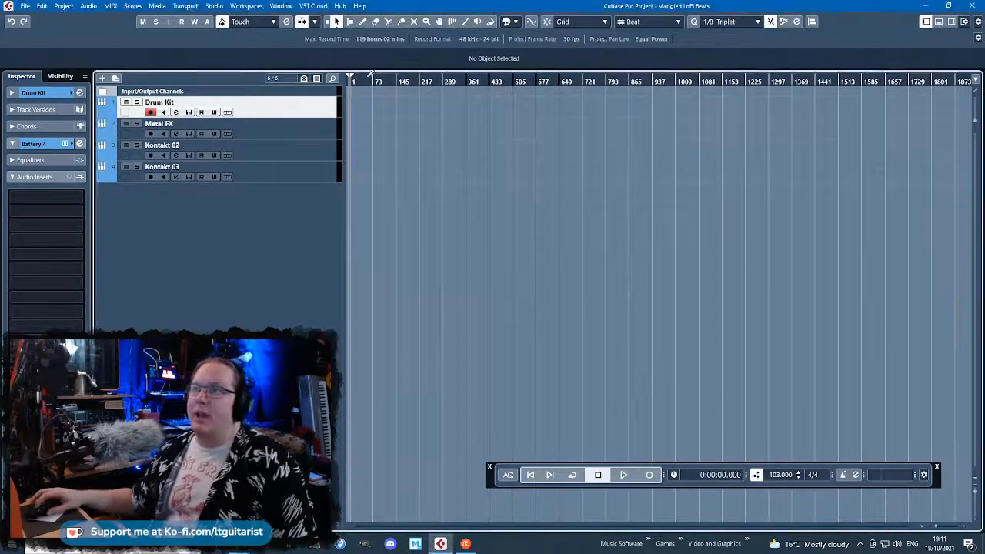
Enlarge all tracks and draw an empty MIDI part on the Drum Kit track from bar 4 to bar 6
left_click_drag(371, 81, 308, 165)
key("ctrl+a")
left_click(362, 21)
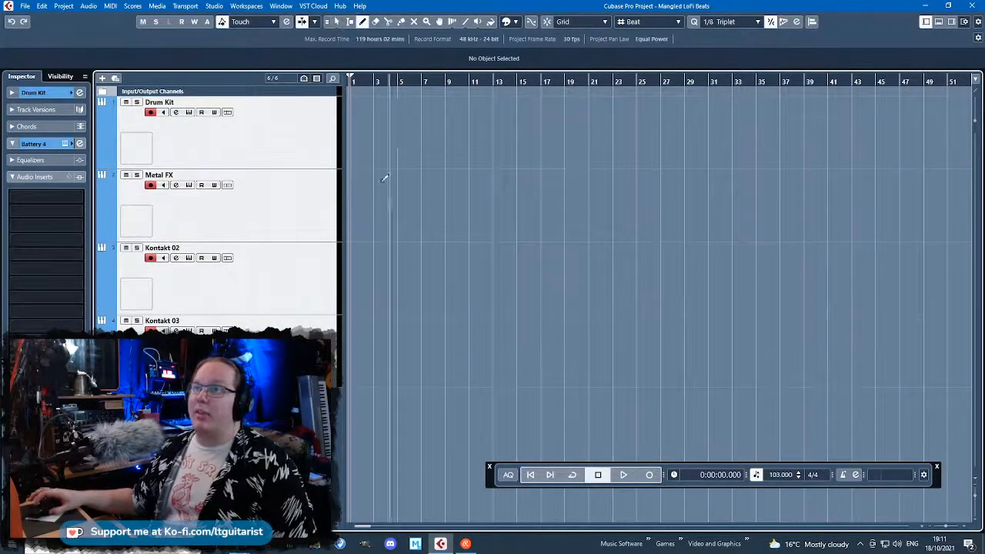
scroll(398, 146, "up", 4)
left_click_drag(409, 138, 469, 143)
key("1")
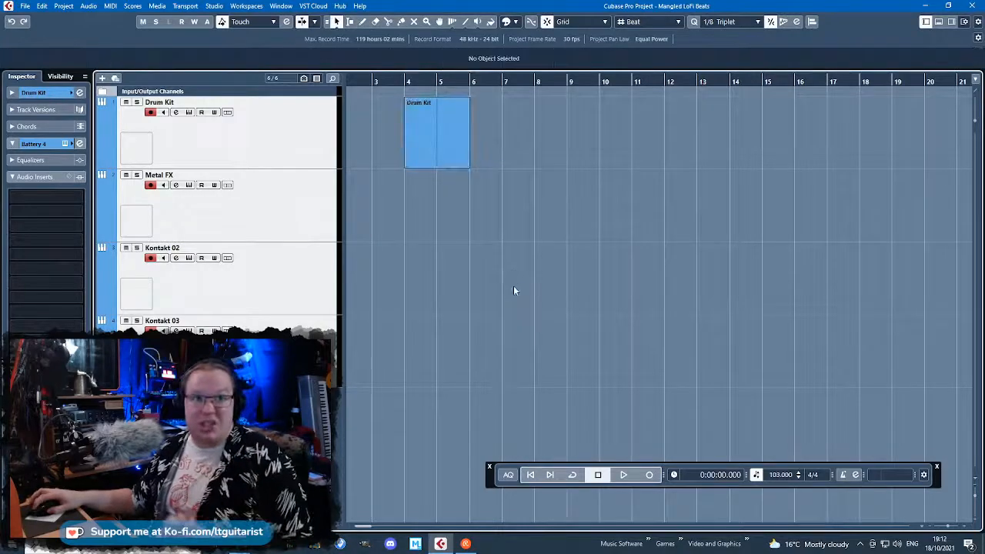
Open the Drum Kit part in the Key Editor and set its quantize value to 1/16
double_click(446, 152)
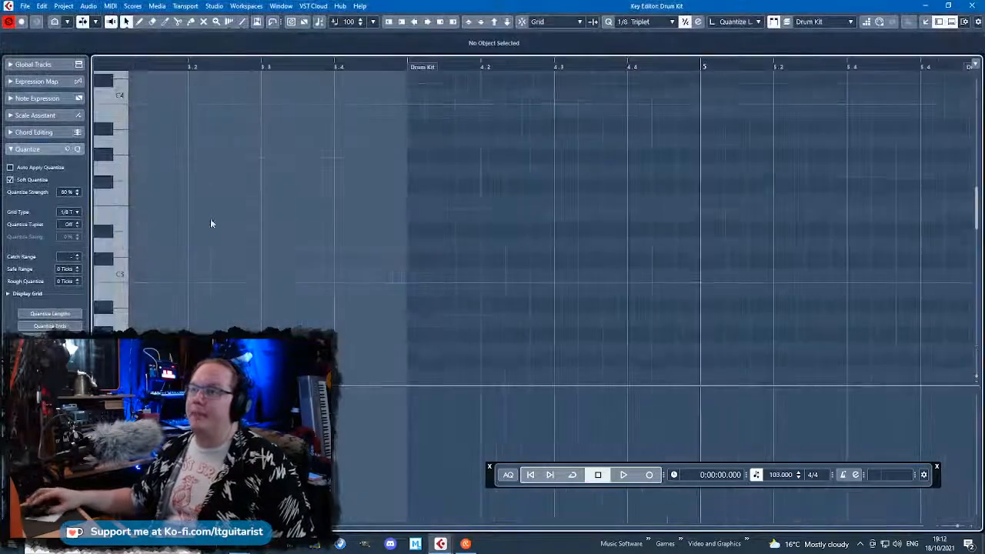
left_click(647, 21)
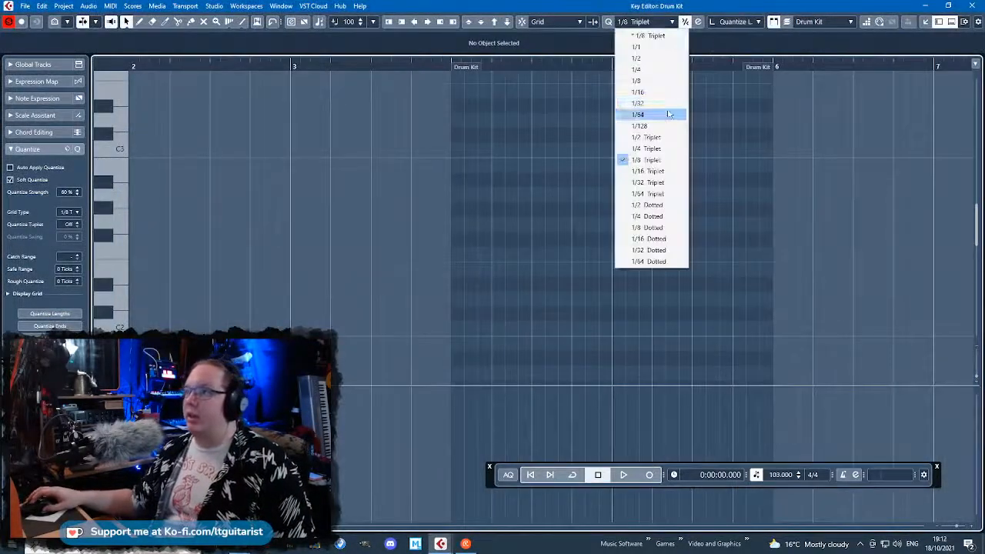
left_click(638, 92)
Add a C1 kick note about an eighth note long at the start of bar 4
mouse_move(327, 330)
left_mouse_down()
mouse_move(376, 330)
mouse_move(344, 358)
left_mouse_up()
scroll(342, 351, "down", 3)
left_click_drag(356, 226, 330, 318)
left_click(464, 295)
left_click(341, 321)
left_click_drag(356, 321, 337, 322)
Add a C#1 note one sixteenth before beat 2 of bar 4 and a D1 note on beat 2, and play them back
double_click(359, 306)
scroll(362, 303, "up", 2)
double_click(368, 294)
key("space")
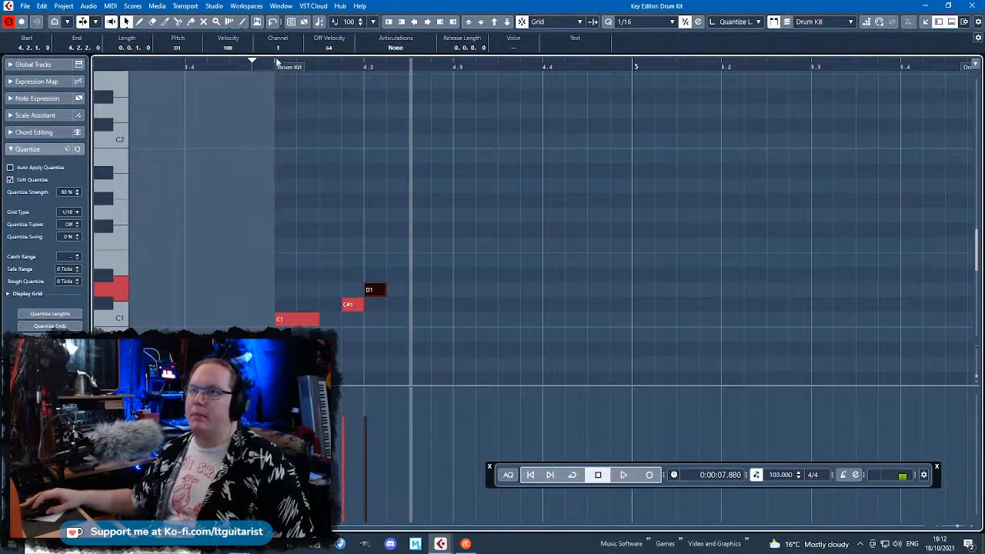
Set the locator range to bar 4 and the tempo to 94, and listen to the pattern
left_click_drag(277, 61, 633, 127)
left_click(632, 168)
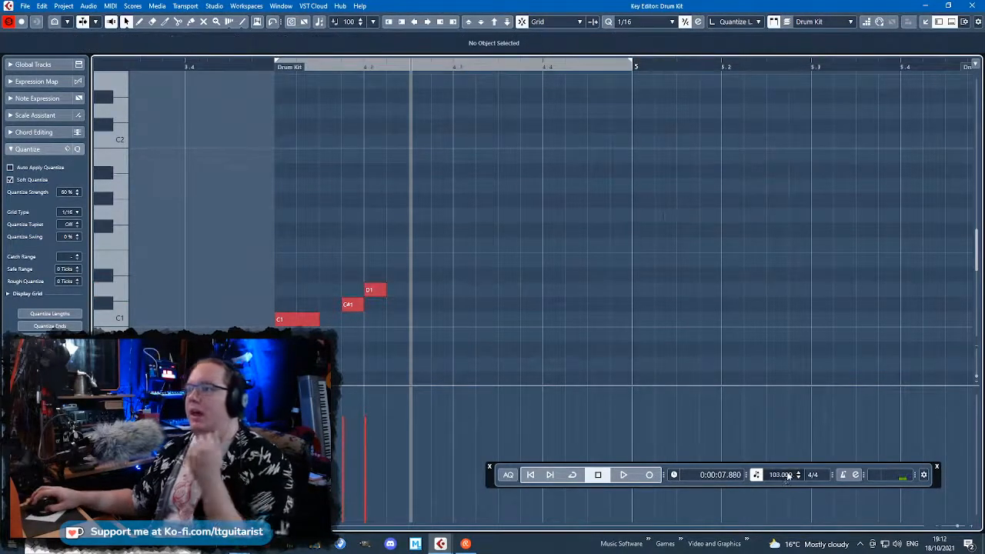
scroll(788, 477, "down", 9)
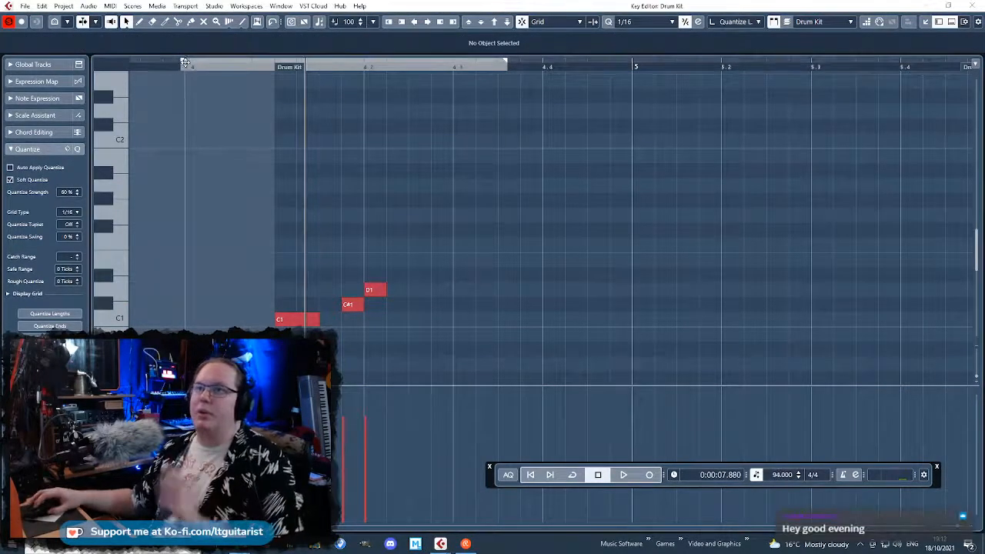
left_click_drag(187, 64, 231, 72)
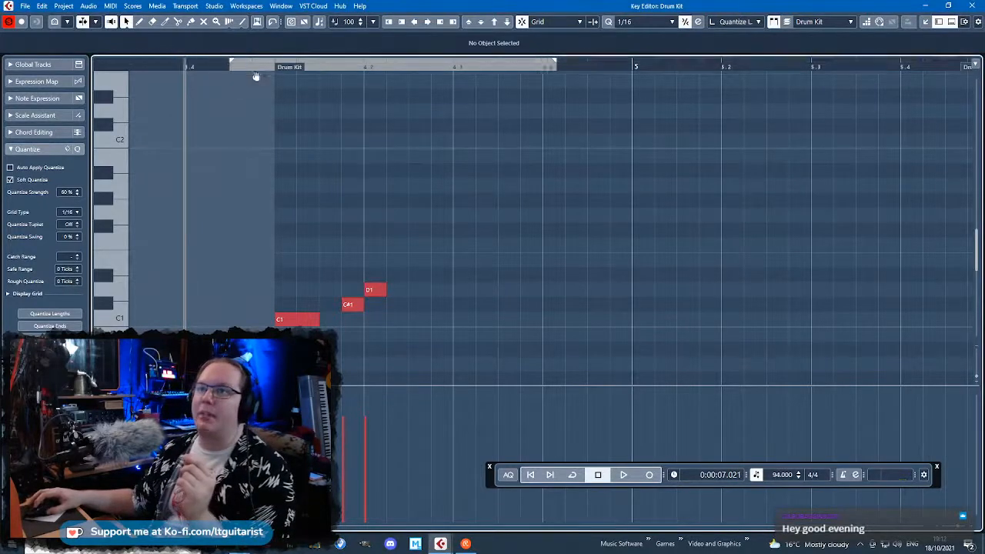
key("space")
key("space")
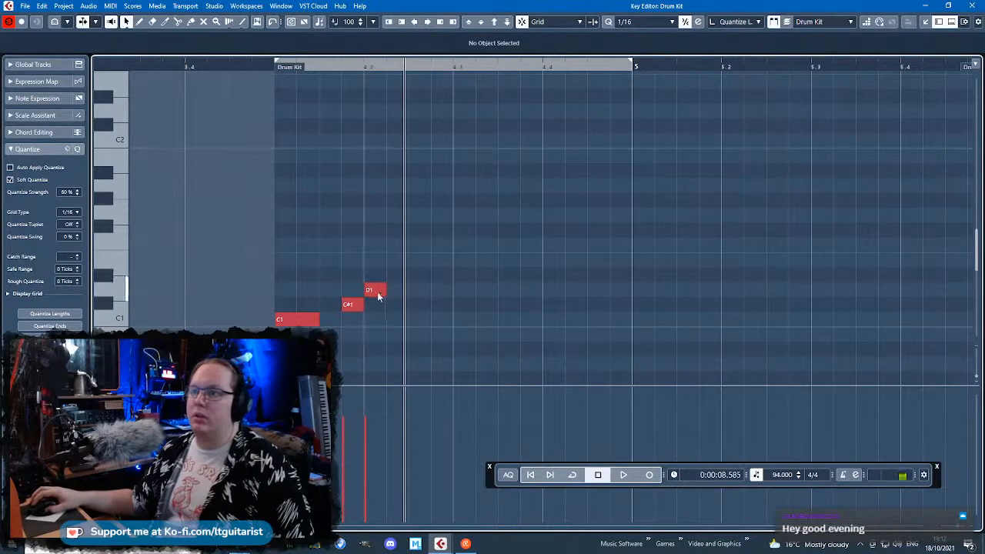
Try moving the D1 note to beat 3 and the C#1 note to midway through beat 2, listen, and undo both moves
left_click_drag(378, 296, 466, 297)
left_click_drag(354, 304, 418, 303)
left_click(277, 69)
key("space")
left_click(477, 149)
key("space")
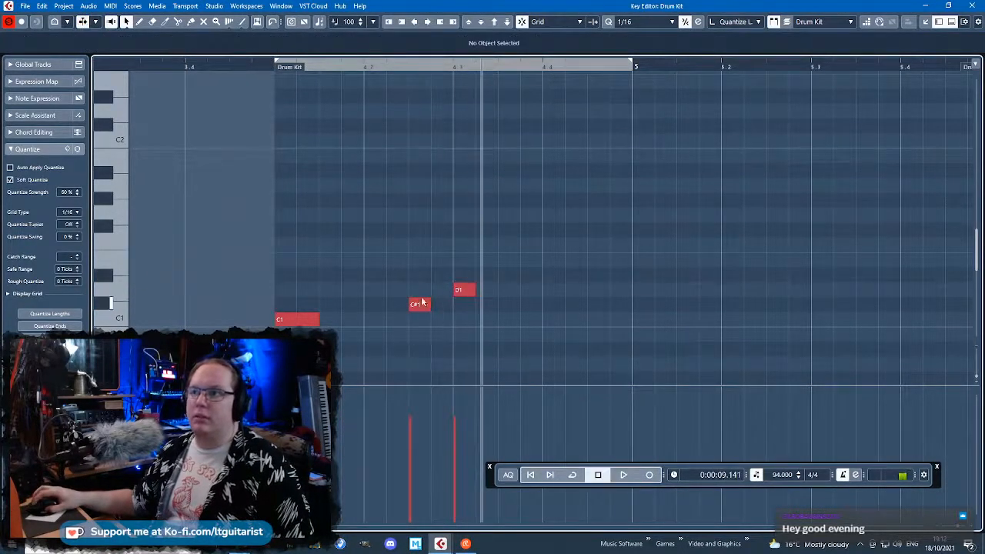
key("ctrl+z")
left_click_drag(462, 291, 397, 290)
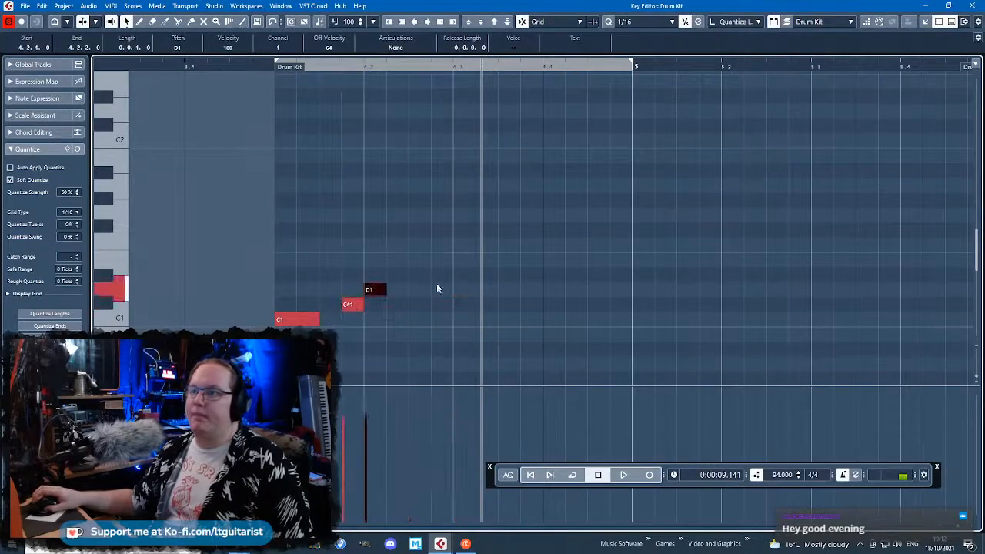
Add a D#1 note on beat 4 of bar 4 and a C#1 note halfway through beat 3, playing the pattern after each
left_click(551, 275)
left_click(257, 91)
key("space")
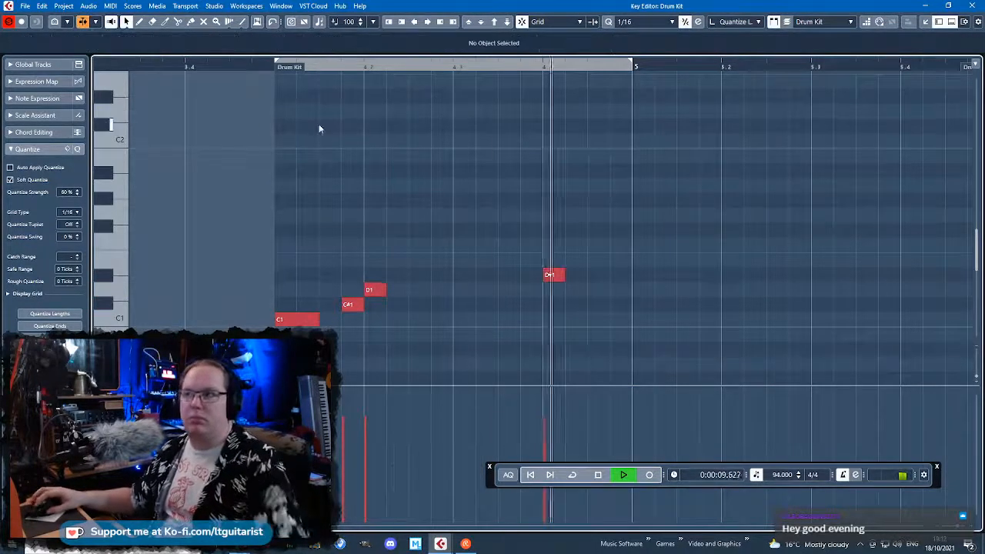
key("space")
left_click(507, 305)
left_click(261, 79)
key("space")
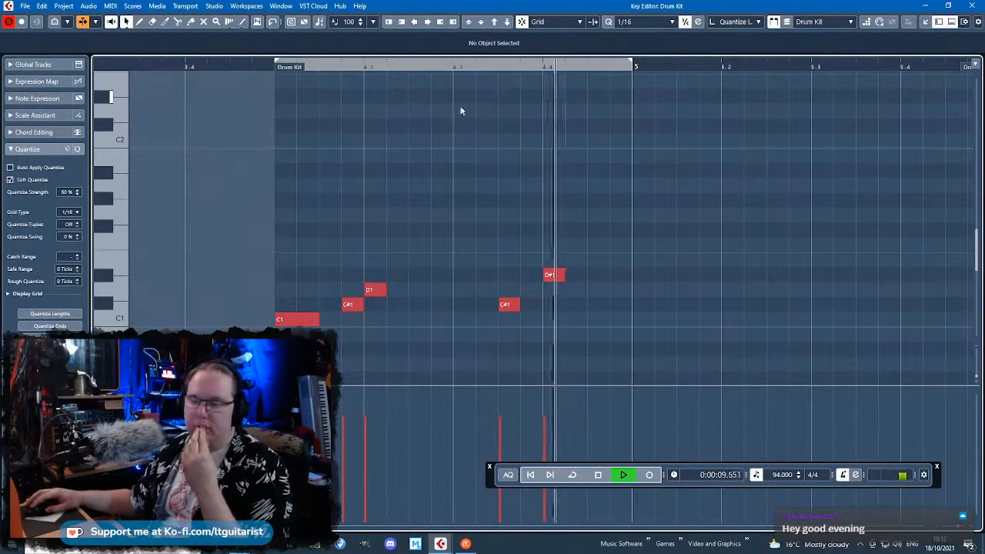
key("space")
Extend the locator range to the part's end and add D#1 on beat 2 and C#1 halfway through beat 3 of bar 5
scroll(544, 216, "down", 3)
left_click_drag(579, 64, 763, 111)
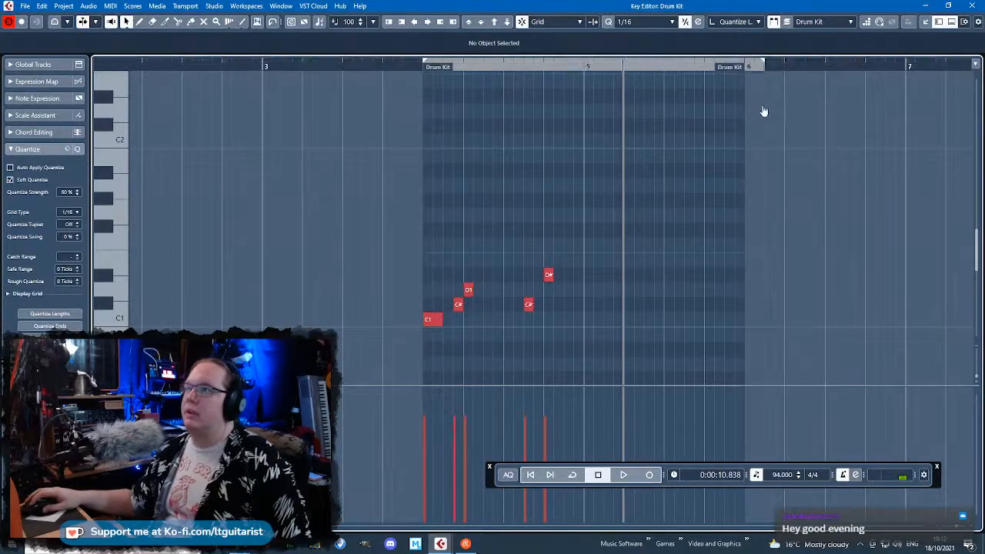
scroll(678, 207, "up", 2)
scroll(599, 292, "up", 2)
double_click(608, 274)
double_click(745, 305)
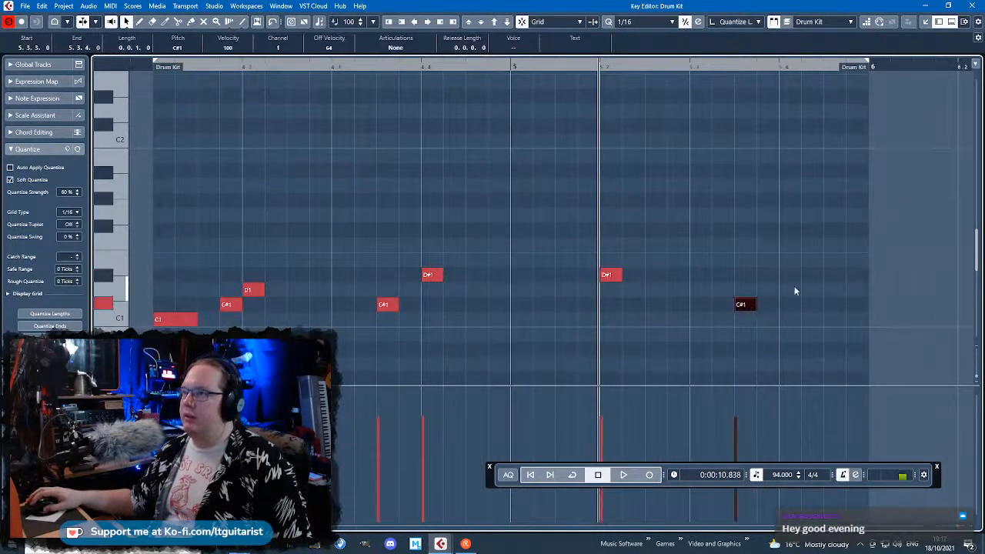
Add a D#1 note on beat 4 of bar 5 and slightly raise the velocity of all C#1 notes
scroll(577, 258, "down", 3)
left_click(516, 246)
left_click_drag(356, 232, 661, 239)
left_click_drag(734, 333, 375, 300)
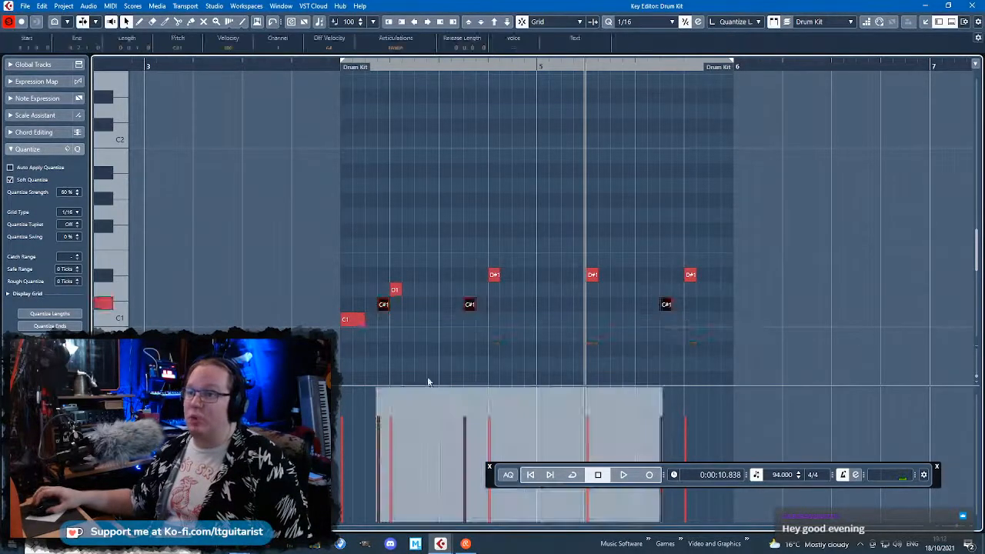
left_click(394, 288)
Add E1 notes on beats 2 and 4 of bars 4 and 5
scroll(397, 284, "up", 2)
double_click(396, 275)
left_click_drag(396, 277, 399, 261)
double_click(541, 259)
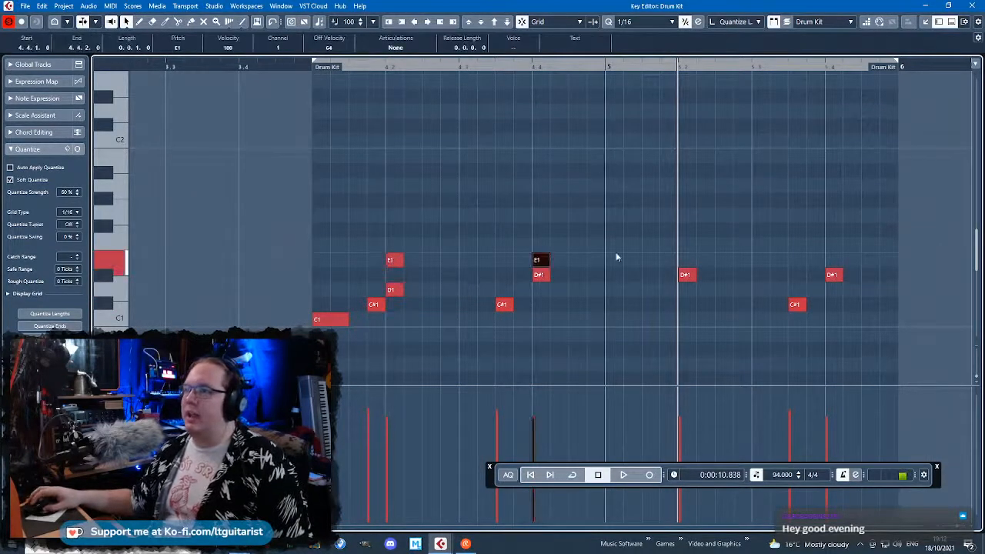
double_click(834, 259)
Shift all E1 notes slightly earlier and the D1 note slightly later than the beat, and play back the pattern
left_click_drag(890, 223, 388, 260)
left_click(393, 290)
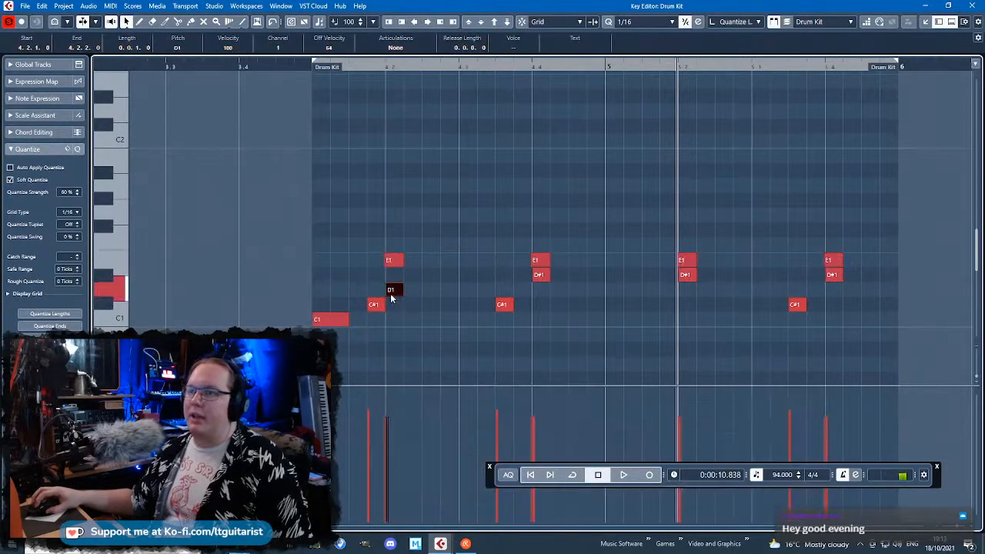
left_click(307, 67)
left_click(471, 143)
key("space")
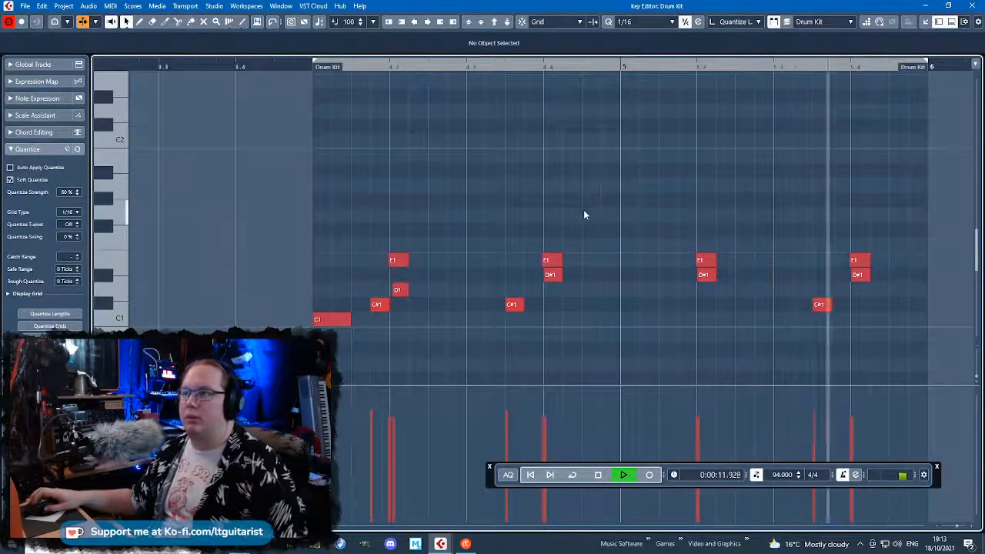
key("space")
Move bar 4's second C#1 note to halfway through beat 4, and play the two-bar pattern in cycle mode
left_click_drag(516, 309, 591, 306)
left_click(304, 65)
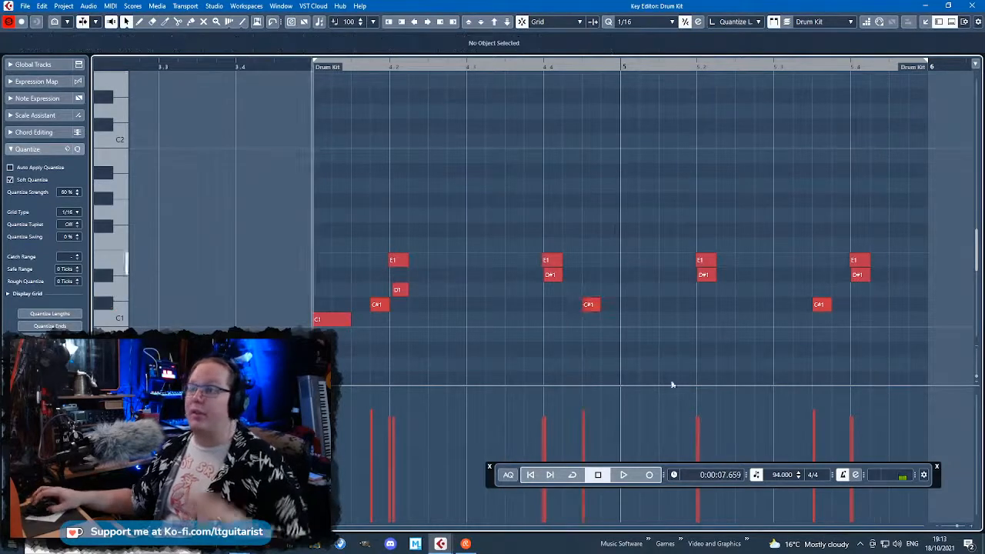
left_click(572, 475)
key("space")
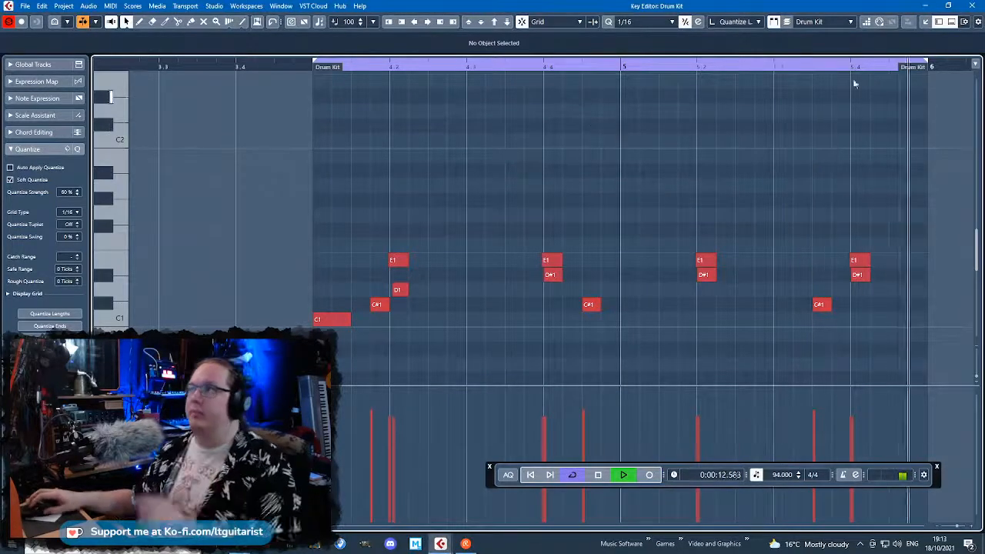
Stop playback, duplicate the Drum Kit part from bar 4 to bar 6, and set the cycle range over bars 6 and 7
key("space")
left_click(970, 7)
left_click_drag(574, 252, 411, 139)
scroll(444, 156, "up", 2)
key("ctrl+d")
left_click(489, 174)
left_click_drag(438, 80, 569, 92)
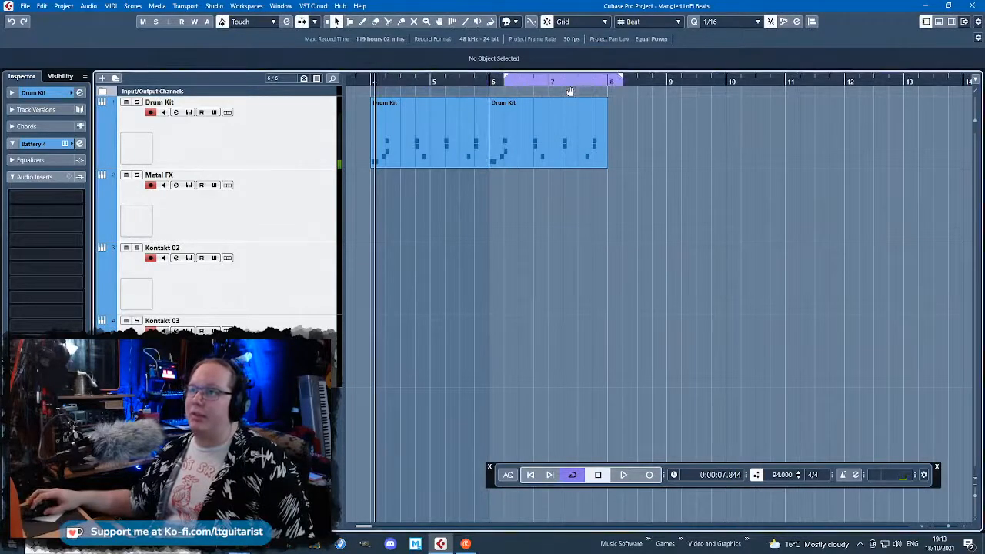
Open the duplicated drum part and add G#1 notes halfway through beats 1 and 2 of bar 6
double_click(550, 122)
scroll(338, 164, "up", 3)
scroll(451, 177, "left", 4)
left_click(451, 177)
left_click_drag(450, 175, 453, 205)
left_click(523, 205)
Duplicate the G#1 notes onto the remaining offbeats of bars 6 and 7 and play the pattern
left_click_drag(583, 231, 445, 197)
key("ctrl+d")
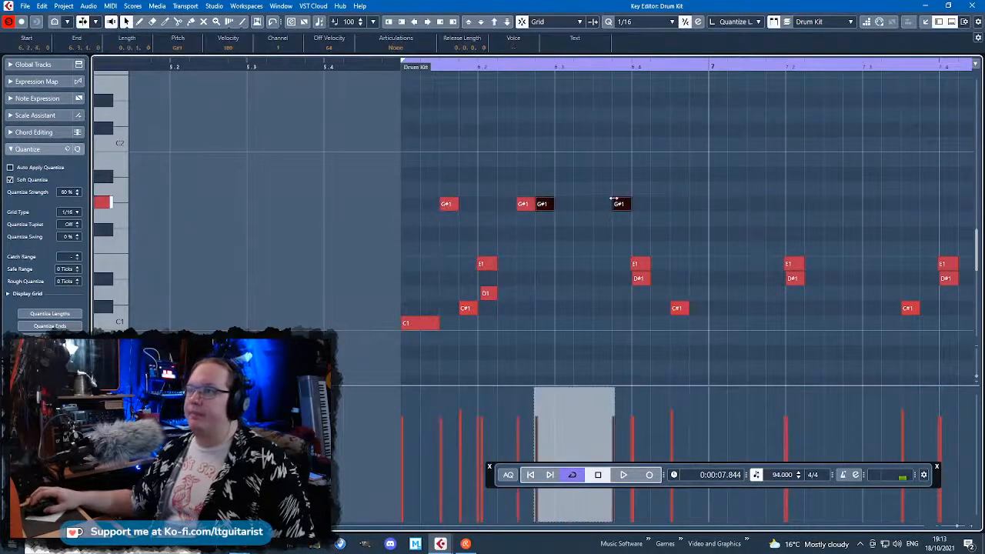
left_click_drag(323, 153, 800, 223)
key("ctrl+d")
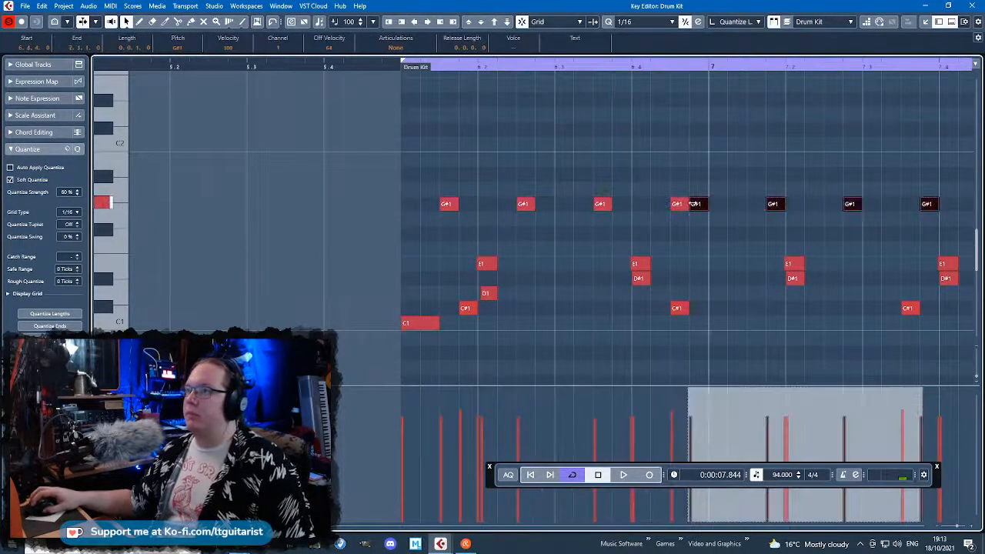
key("ctrl+Left")
left_click(580, 116)
key("space")
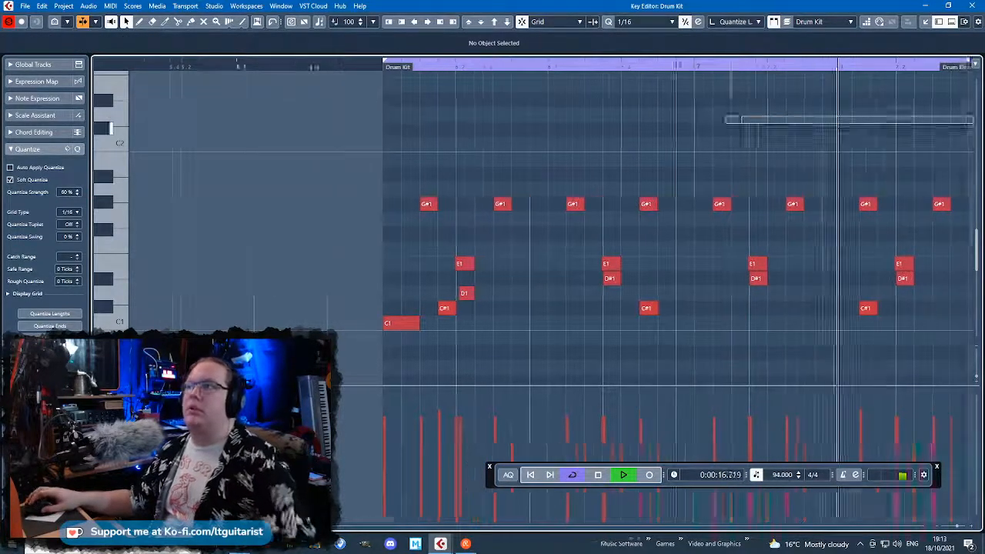
Move bar 6's second C#1 note to beat 3 and add a C#1 note on the last sixteenth of bar 7's beat 2
key("space")
left_click_drag(511, 314, 402, 314)
key("space")
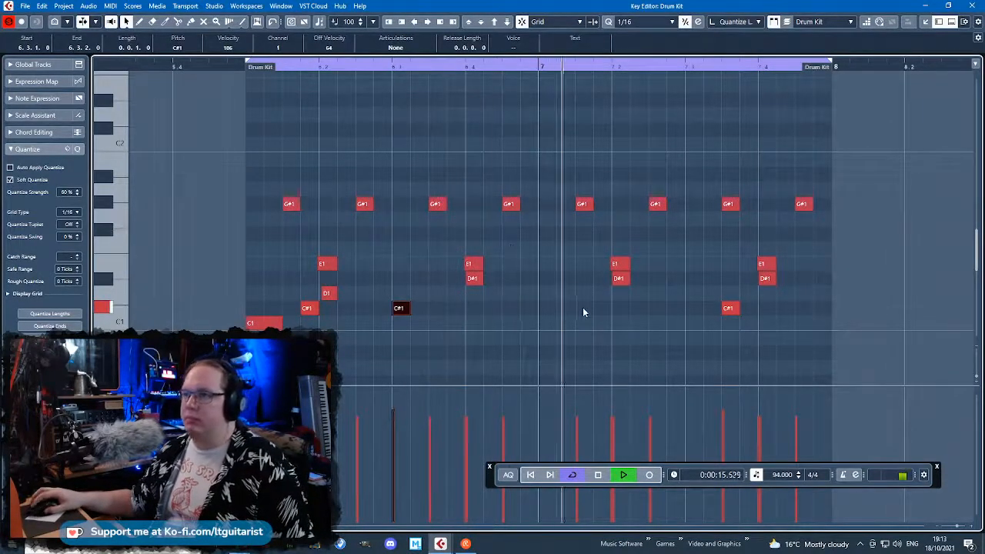
left_click(673, 308)
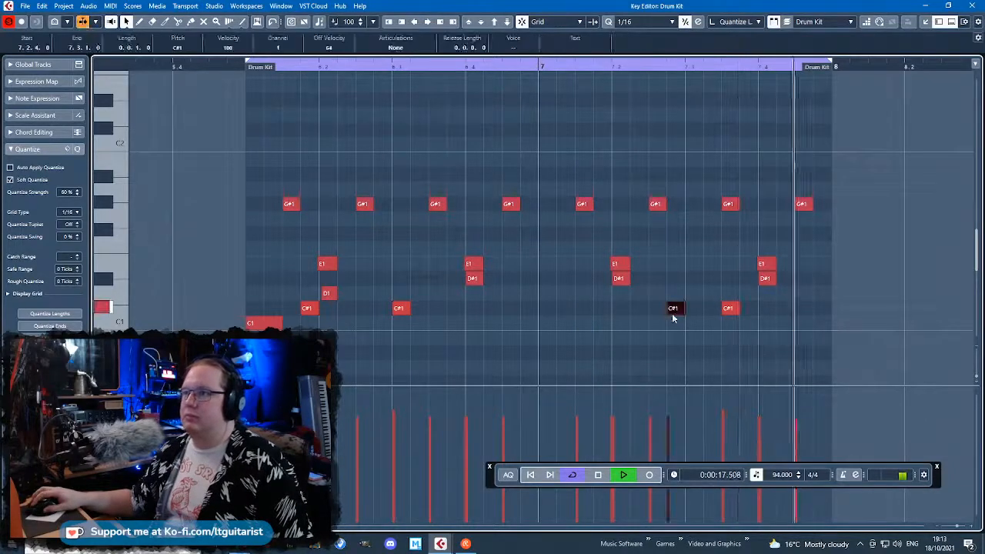
left_click(450, 98)
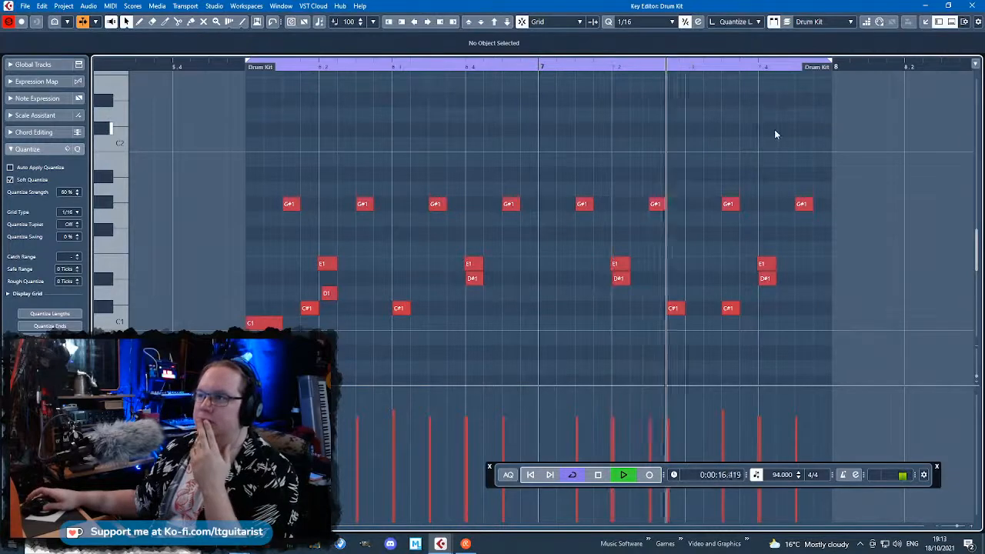
Shift bar 7's last C#1 note one sixteenth later, directly before beat 4, and play the pattern
key("space")
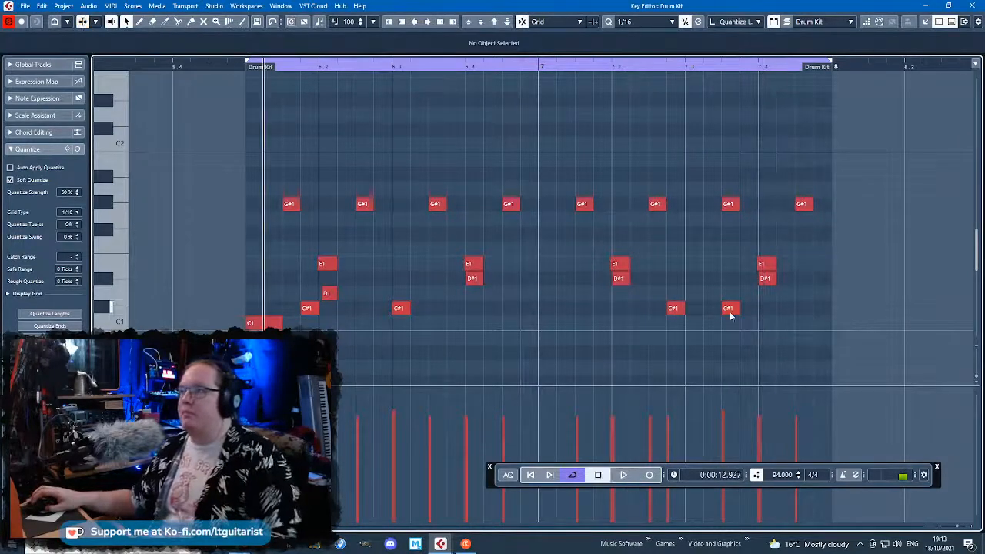
left_click(730, 312)
left_click(642, 141)
key("space")
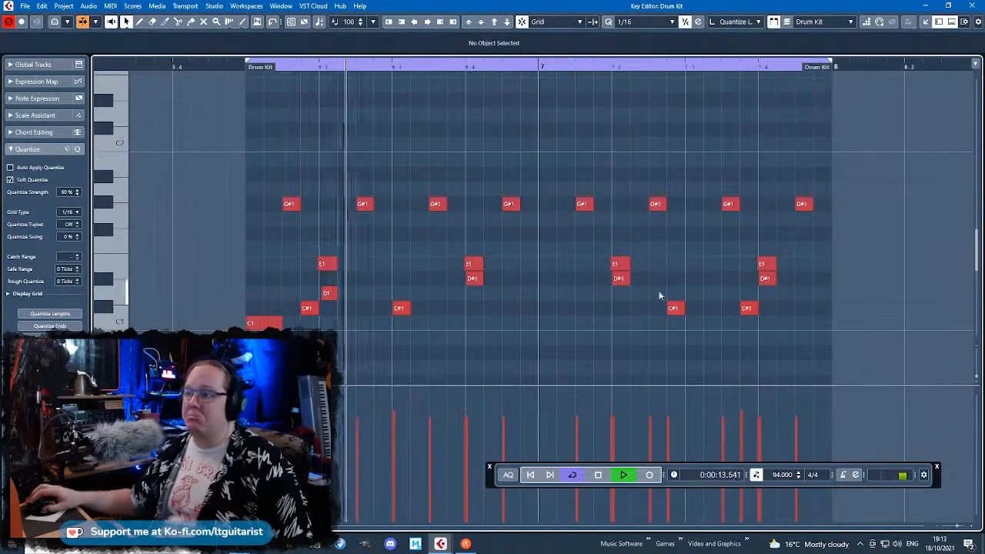
Raise the velocity of all E1, D#1 and D1 notes and of the opening C1 note
left_click_drag(228, 251, 814, 291)
left_click_drag(628, 391, 636, 379)
left_click(708, 342)
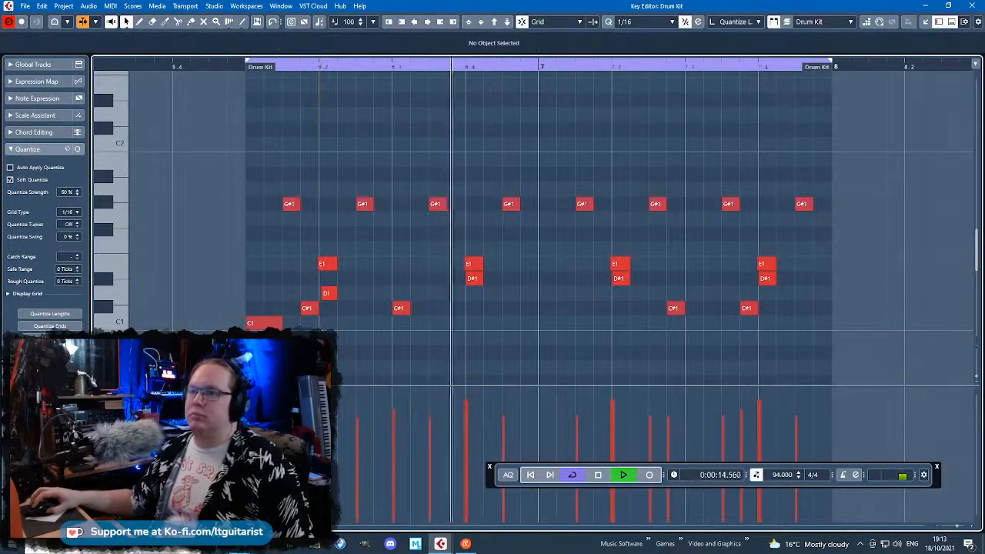
left_click(264, 324)
left_click(253, 283)
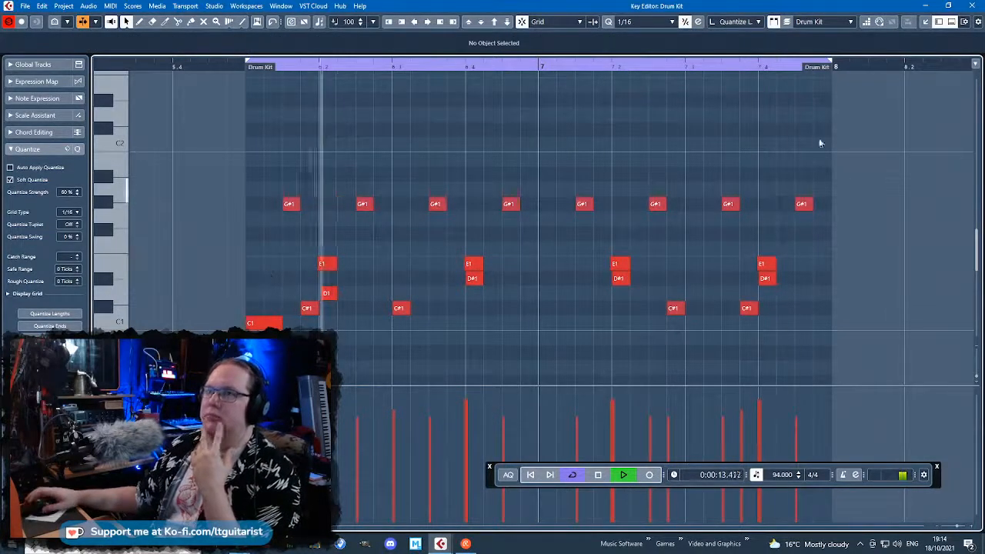
Stop playback, duplicate the bar 6 drum part to bar 8, and open the copy for editing
left_click(971, 5)
key("space")
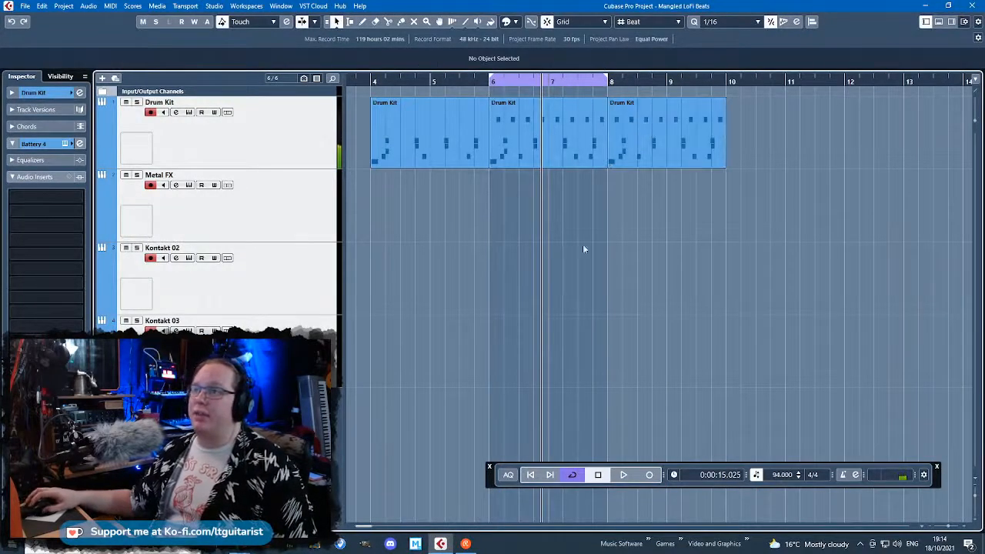
double_click(678, 164)
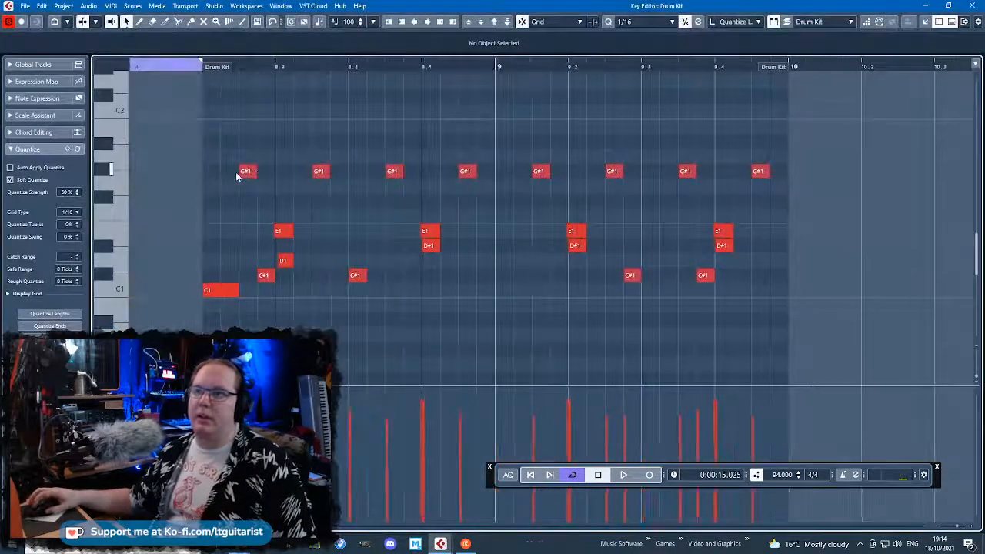
Place G#1 notes on the second and fourth sixteenths of bar 8's first beat and set the cycle range over bars 8 and 9
double_click(271, 172)
left_click_drag(203, 62, 748, 98)
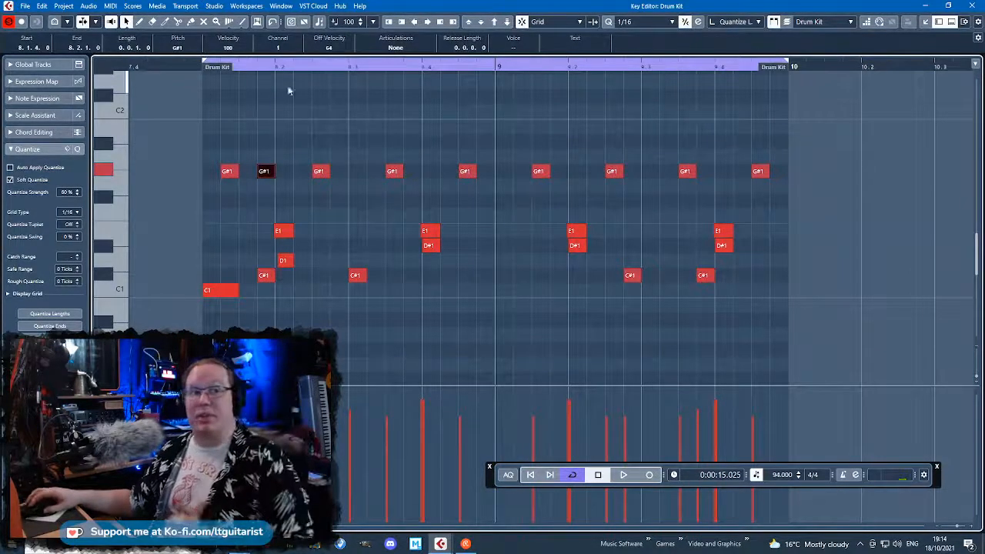
left_click(502, 112)
Add a C#1 note on bar 8's last sixteenth and C1 notes on beats 1 and 3 of bar 9
double_click(486, 275)
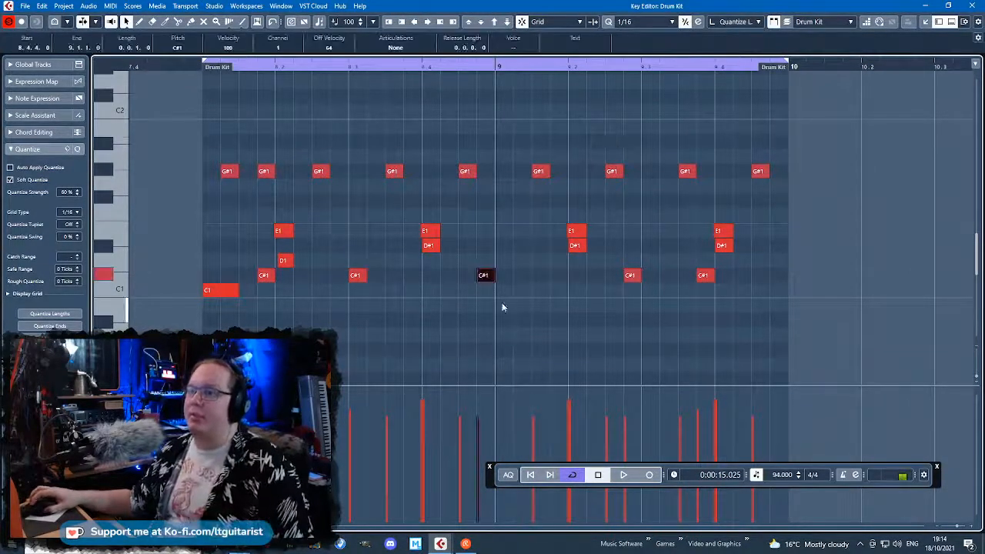
double_click(502, 291)
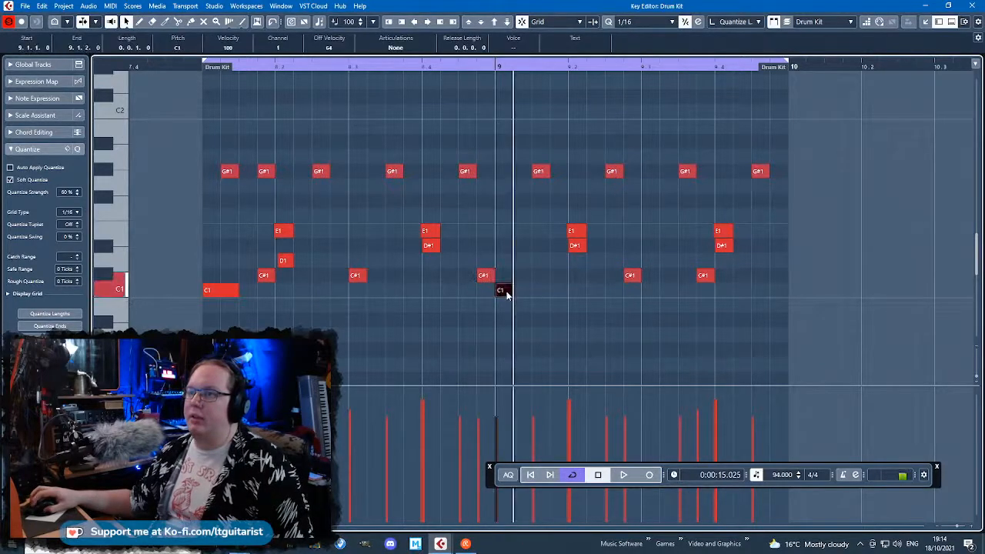
left_click(457, 113)
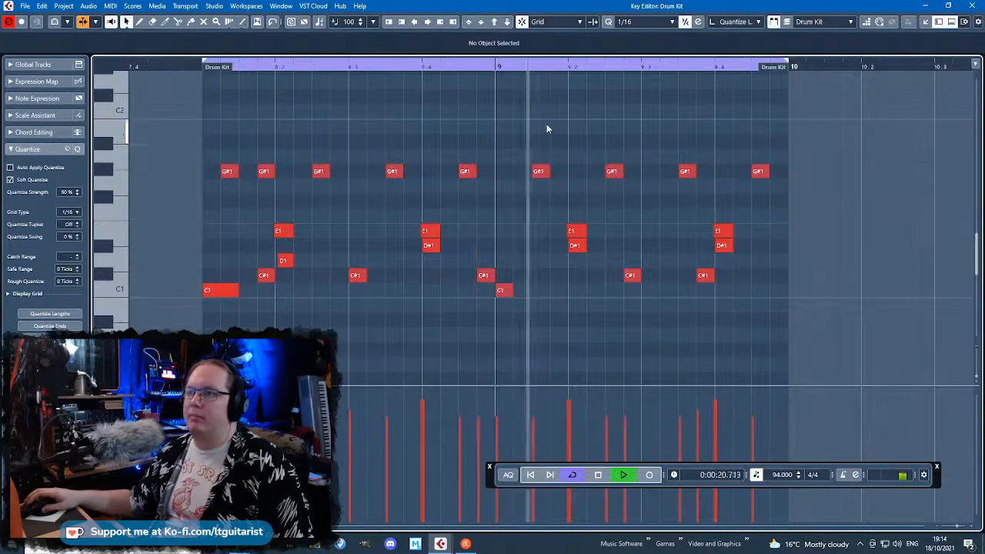
key("space")
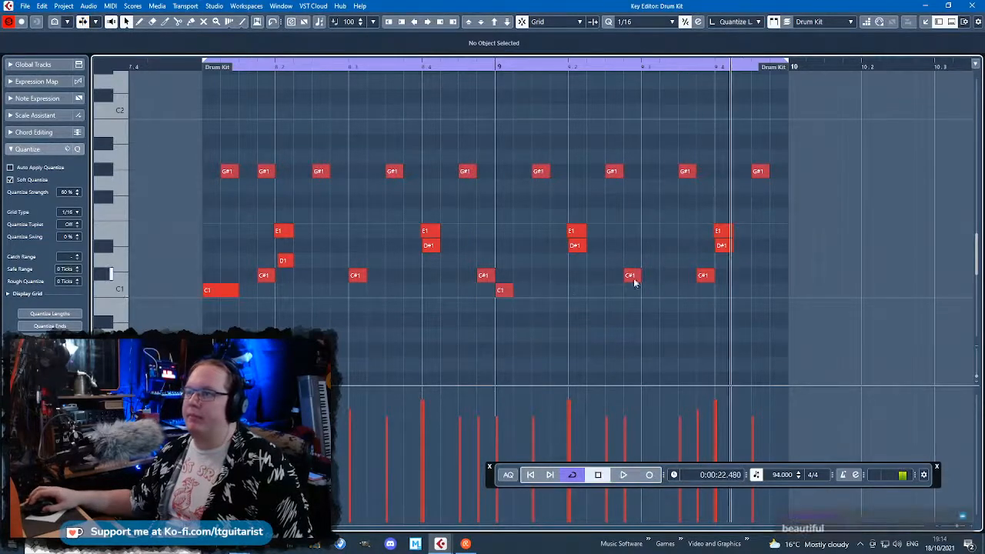
left_click(647, 290)
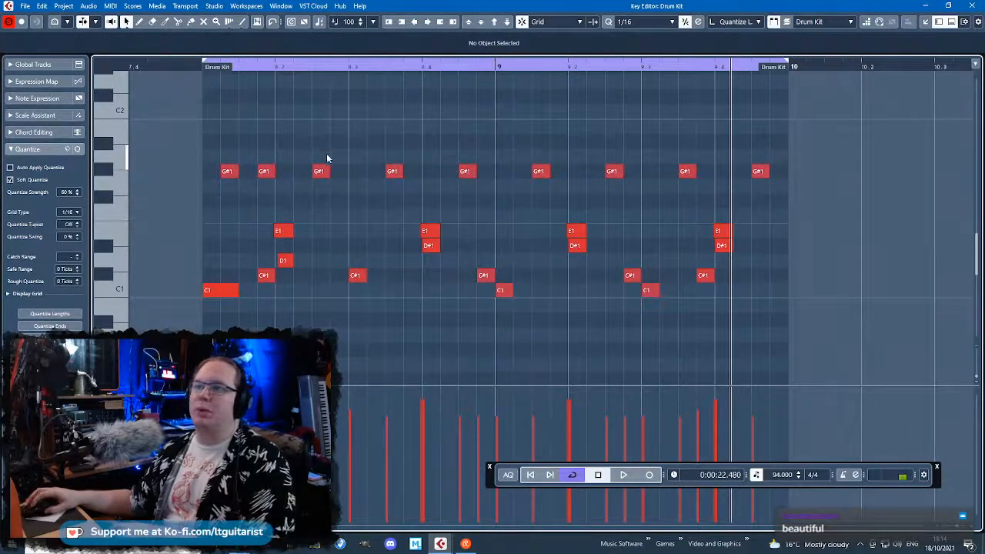
Rework bar 9's first G#1 into three consecutive 1/32 notes from the second sixteenth, plus one on the fourth sixteenth
left_click(552, 172)
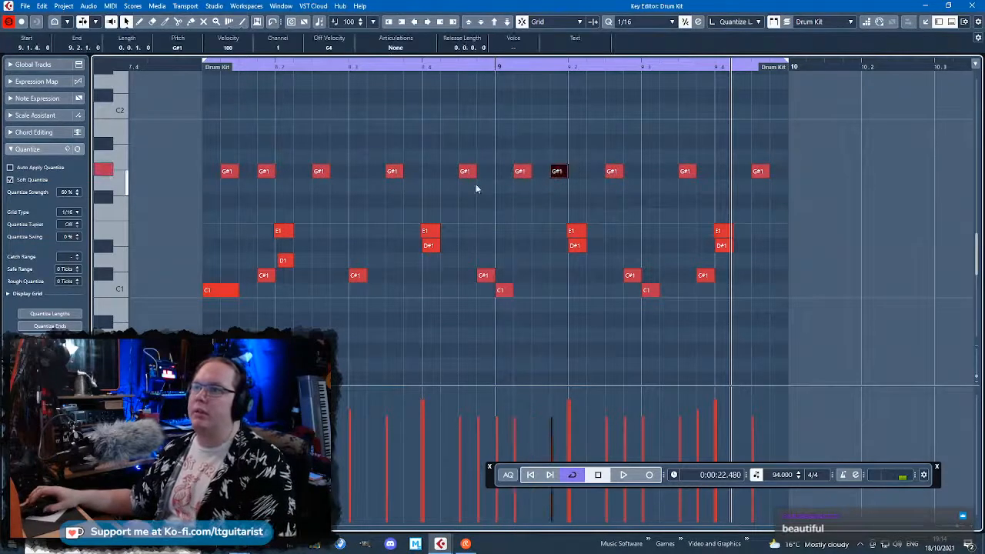
left_click(652, 22)
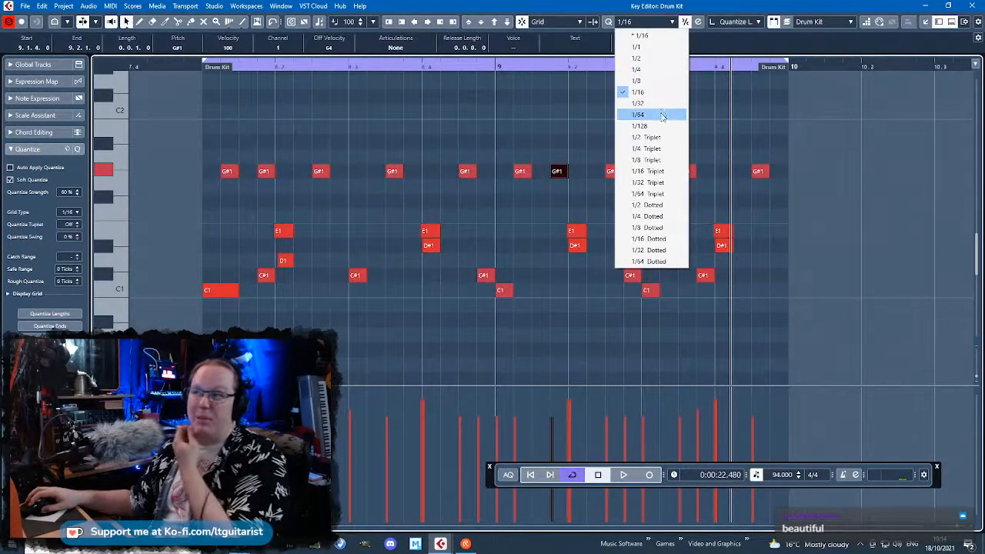
left_click(638, 103)
scroll(530, 182, "up", 2)
left_click(510, 172)
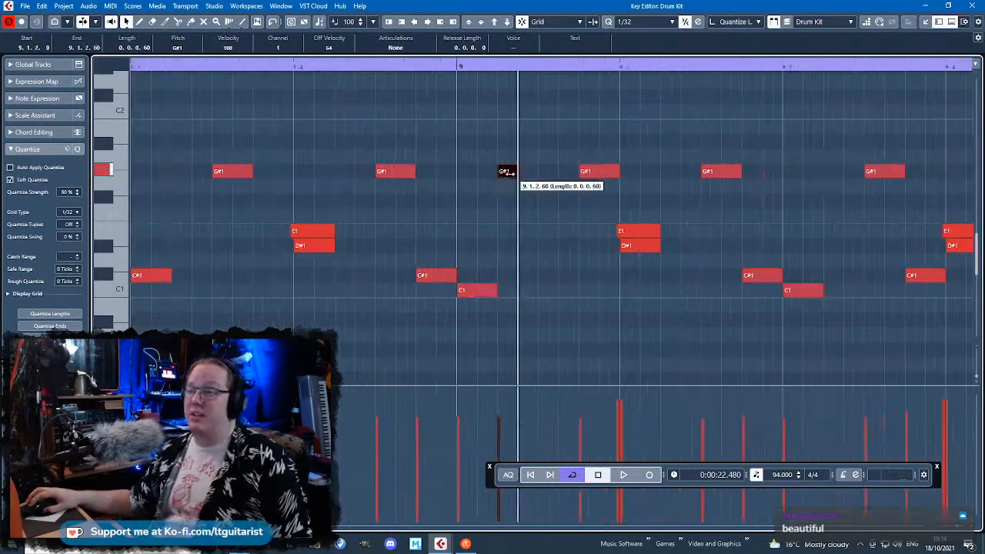
left_click(547, 172)
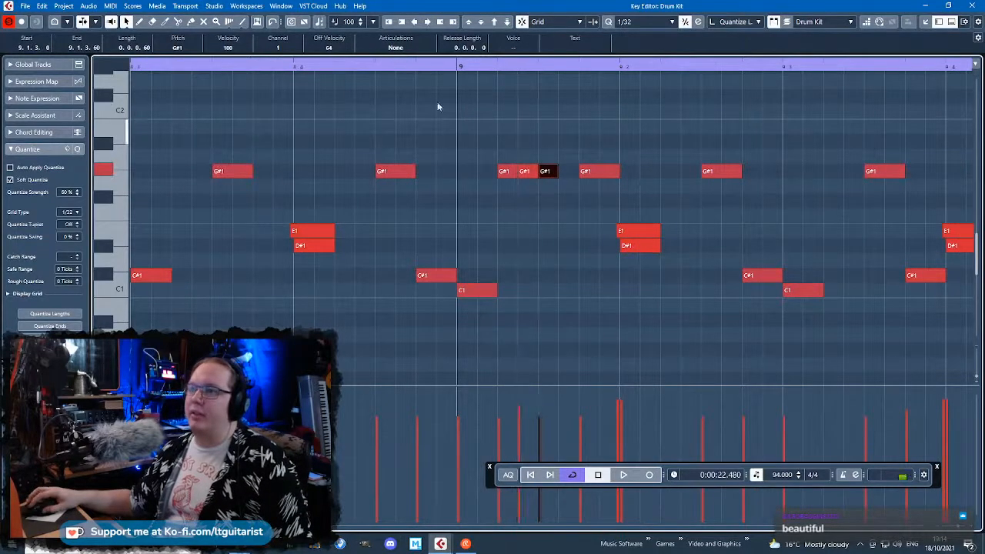
left_click(458, 74)
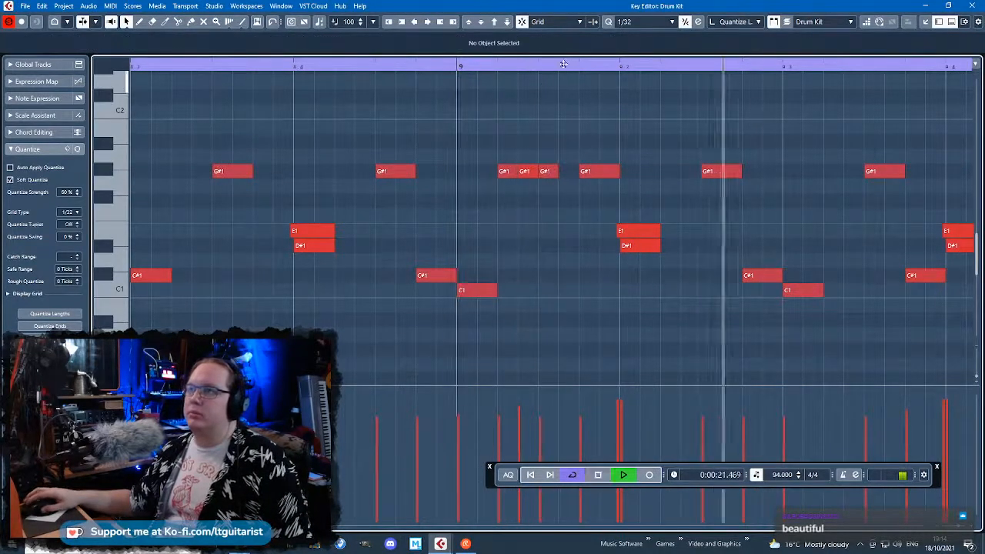
Switch the quantize grid to 1/64, turn the start of bar 9's G#1 roll into three 1/64 notes, and play it
left_click(652, 22)
left_click(643, 113)
scroll(539, 176, "up", 2)
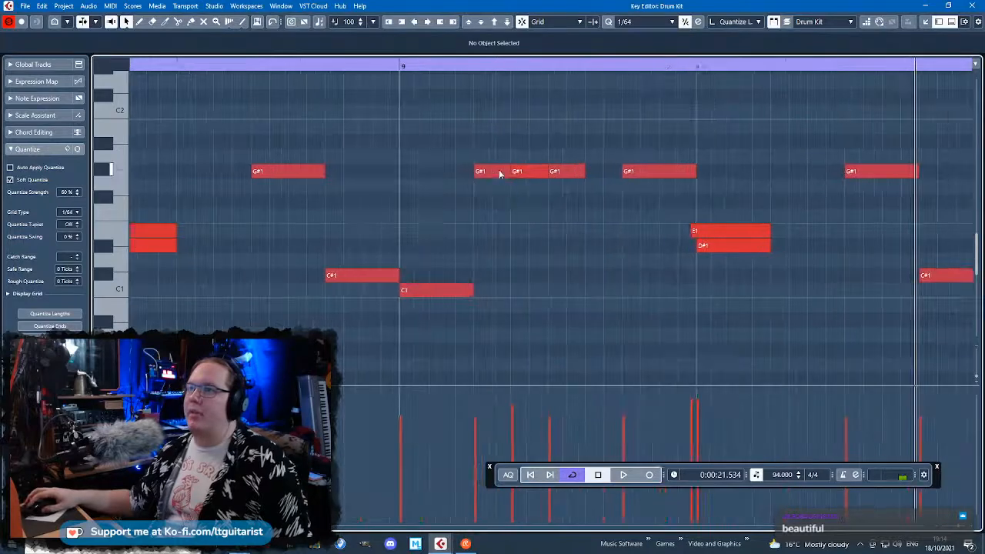
left_click(517, 172)
mouse_move(506, 171)
left_mouse_down()
mouse_move(492, 171)
mouse_move(509, 173)
left_mouse_up()
left_click(519, 172)
key("space")
scroll(456, 93, "down", 2)
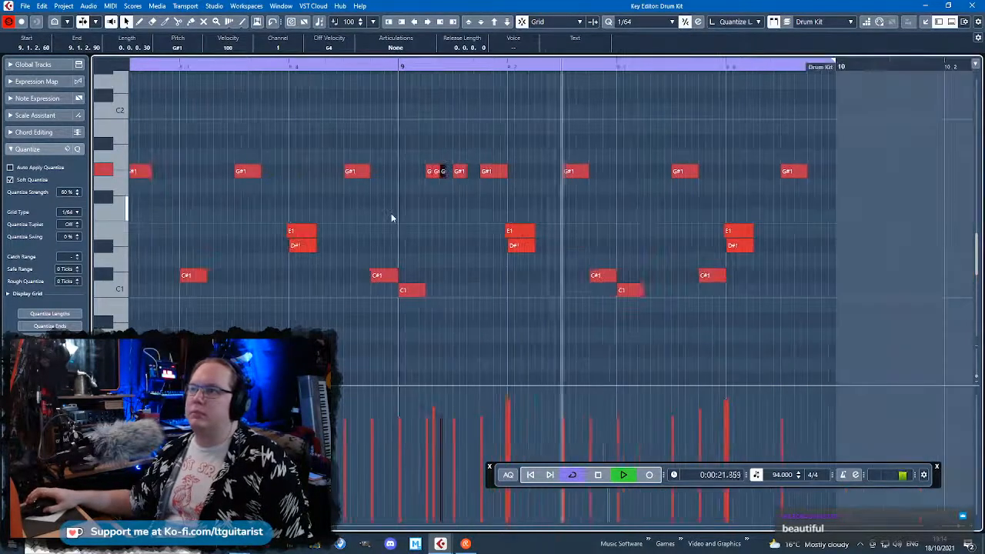
scroll(584, 142, "down", 2)
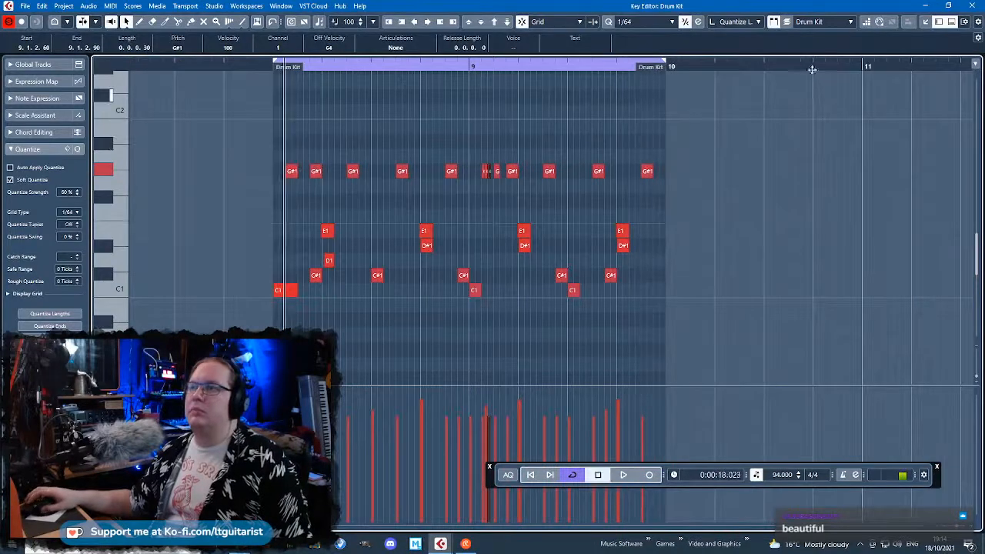
Return to the project arrangement, play it from bar 4, select only the Drum Kit track, and turn cycle mode off
left_click(961, 8)
key("space")
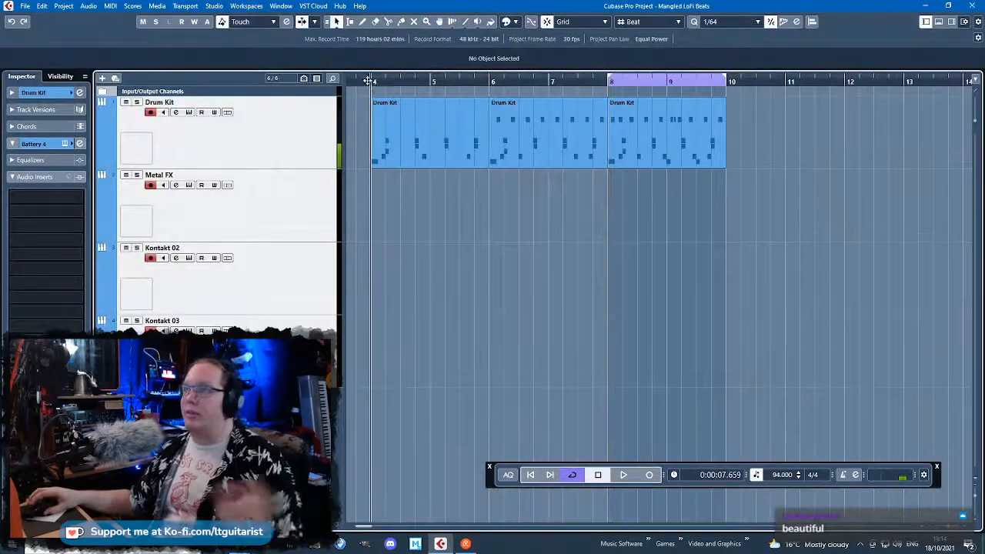
key("space")
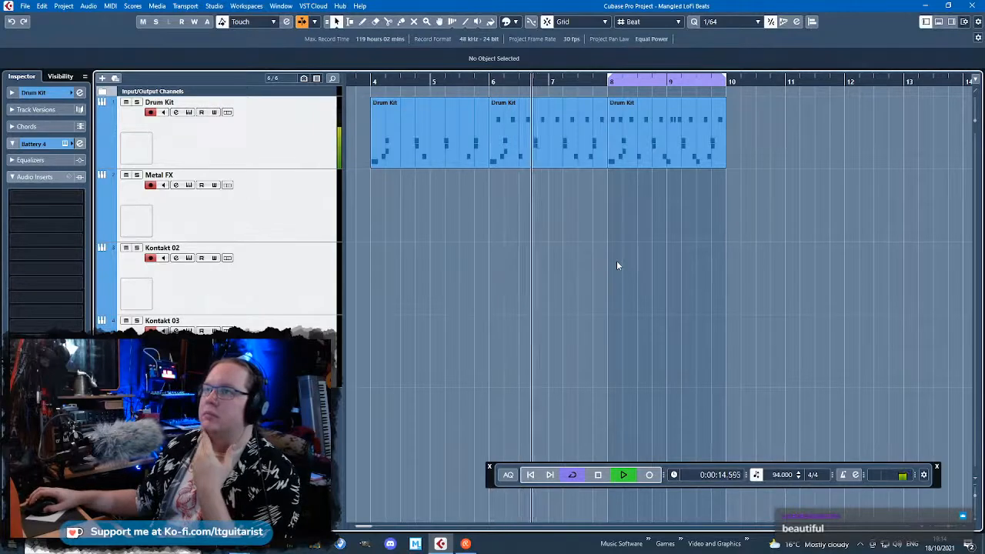
left_click(317, 157)
key("KP_Divide")
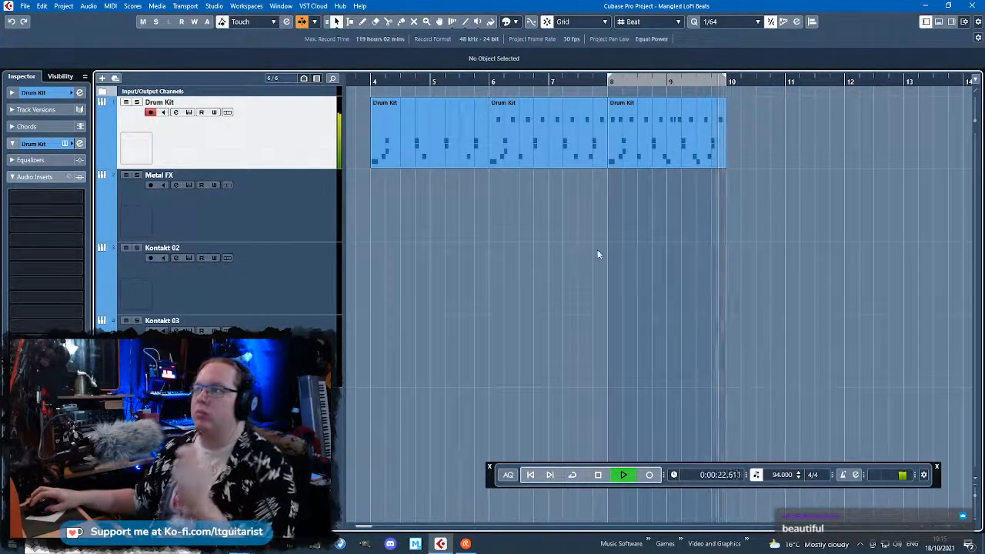
key("space")
Copy the bar 8 drum part to bar 11 on the Drum Kit track
key("g")
key("g")
left_click_drag(587, 212, 641, 137)
left_click_drag(566, 138, 658, 141)
key("h")
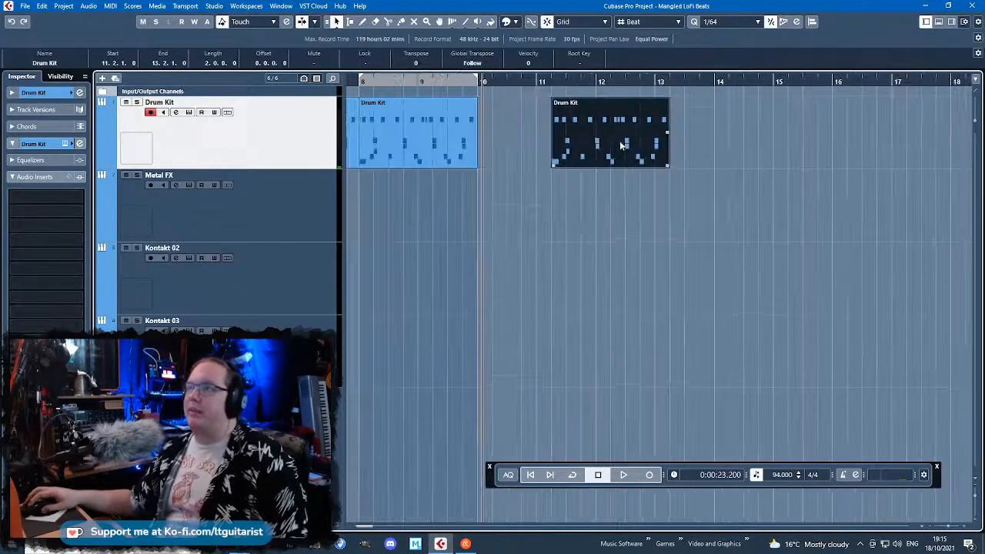
Open the bar 11 drum part and delete all notes after the opening C1 and G#1
double_click(605, 149)
left_click_drag(736, 132, 341, 319)
key("Delete")
scroll(372, 303, "up", 3)
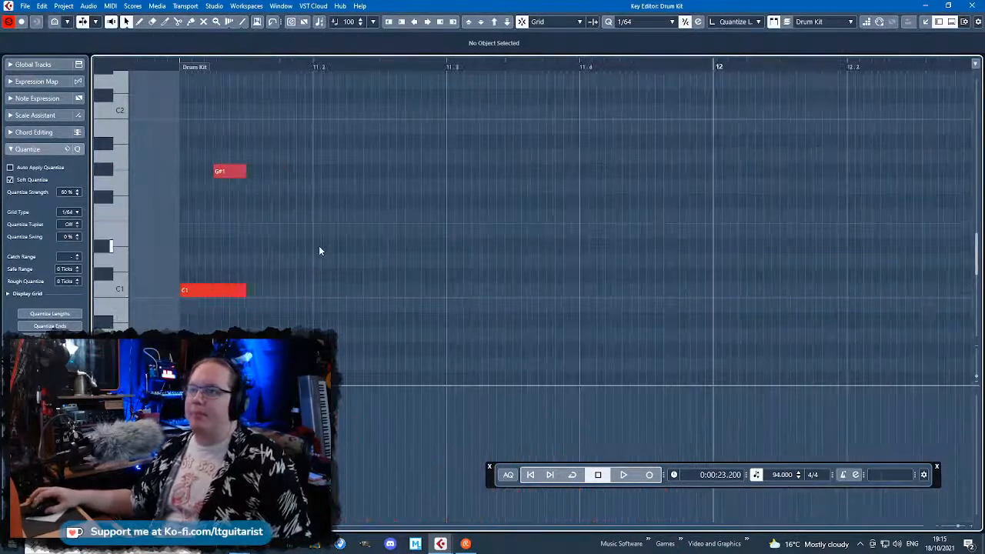
Place a D#1 note on beat 2 and an F#2 note on the downbeat of bar 11, and play them back
left_click_drag(319, 246, 344, 246)
mouse_move(260, 148)
left_mouse_down()
mouse_move(231, 185)
mouse_move(243, 125)
mouse_move(246, 205)
mouse_move(264, 159)
left_mouse_up()
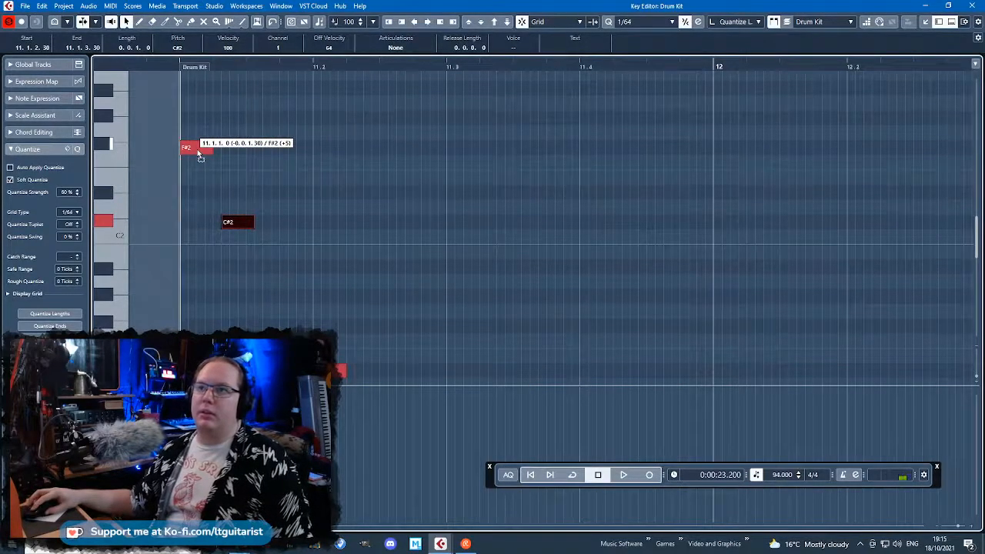
left_click_drag(199, 155, 197, 153)
key("space")
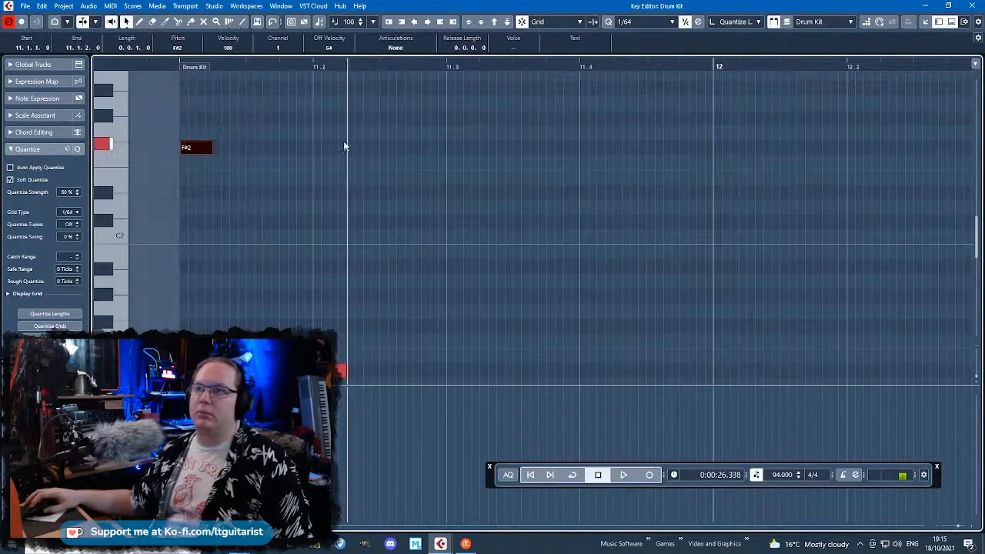
left_click(453, 149)
scroll(443, 174, "down", 2)
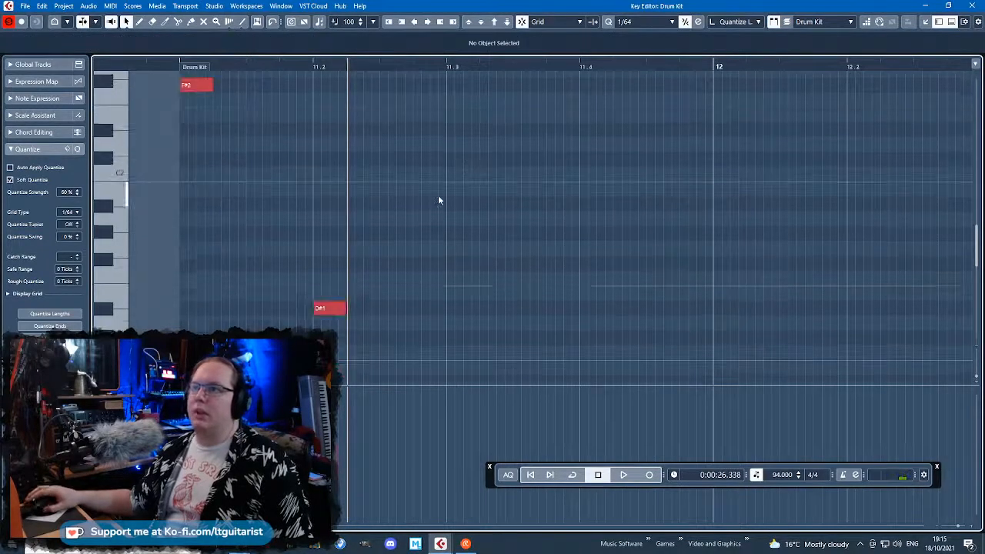
Add an F#2 note on beat 3 and a D#1 note on beat 4 of bar 11
scroll(438, 195, "down", 1)
left_click_drag(445, 85, 485, 90)
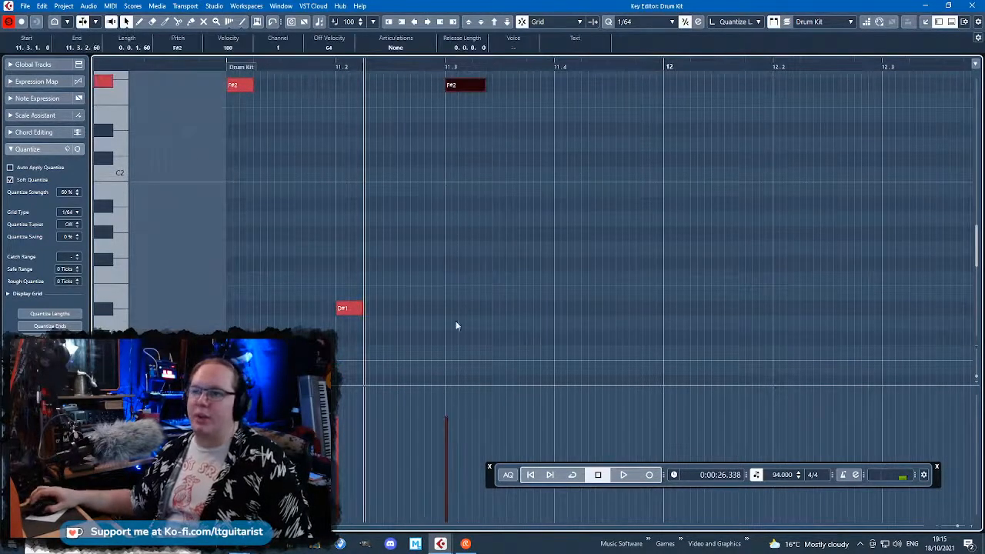
left_click_drag(559, 308, 590, 309)
Transpose the D#1 notes on beats 2 and 4 of bar 11 up to D2
left_click_drag(666, 289, 405, 335)
left_click_drag(323, 264, 627, 343)
key("Up")
key("Up")
key("Up")
key("Up")
key("Up")
key("Up")
key("Up")
key("Up")
key("Up")
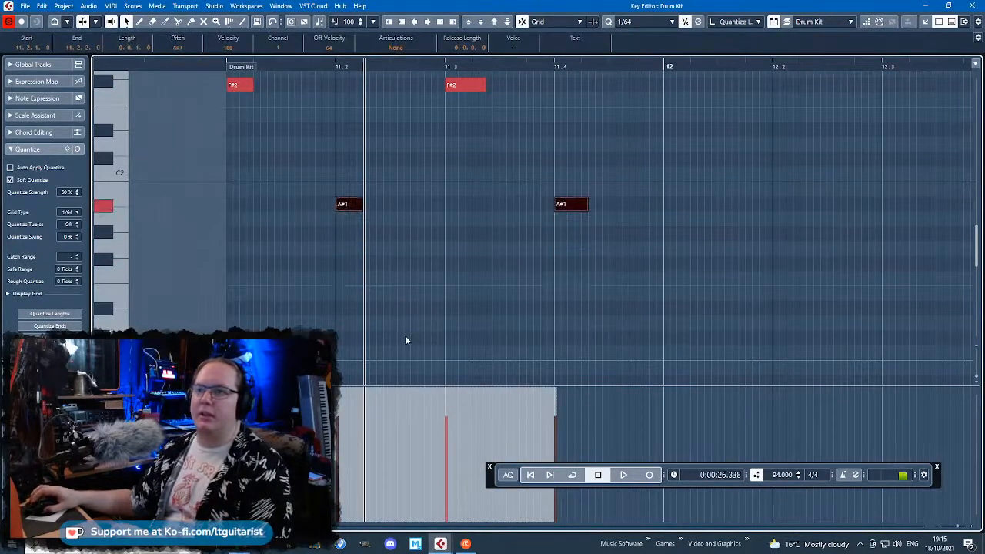
key("Up")
key("Down")
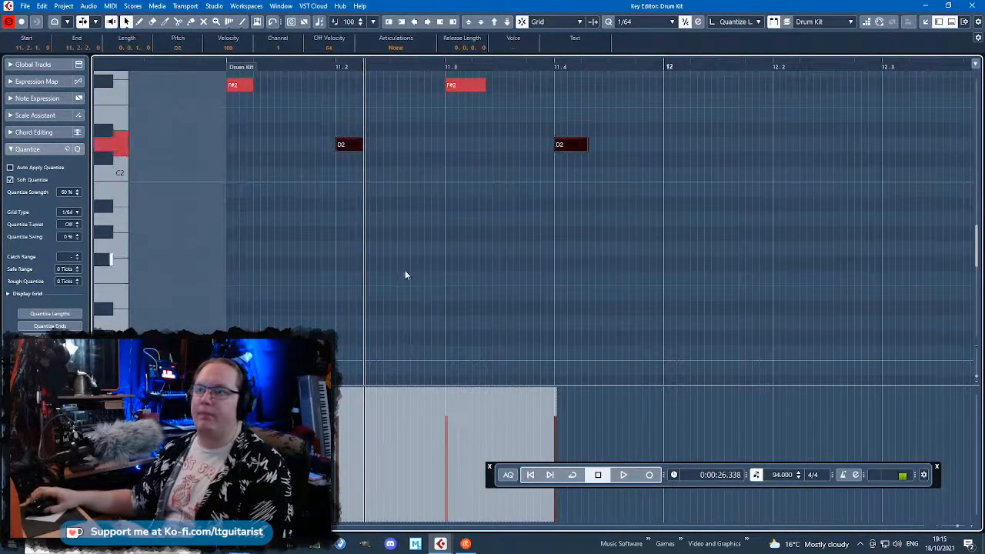
Add new D#1 notes on beats 2 and 4 of bar 11 beneath the D2 notes
left_click(393, 296)
left_click_drag(337, 318, 381, 312)
mouse_move(370, 312)
left_mouse_down()
mouse_move(380, 313)
mouse_move(359, 311)
left_mouse_up()
left_click_drag(557, 313, 594, 314)
mouse_move(639, 334)
left_mouse_down()
mouse_move(337, 283)
mouse_move(336, 309)
left_mouse_up()
left_click(378, 297)
left_click_drag(334, 259, 583, 308)
left_click(330, 304)
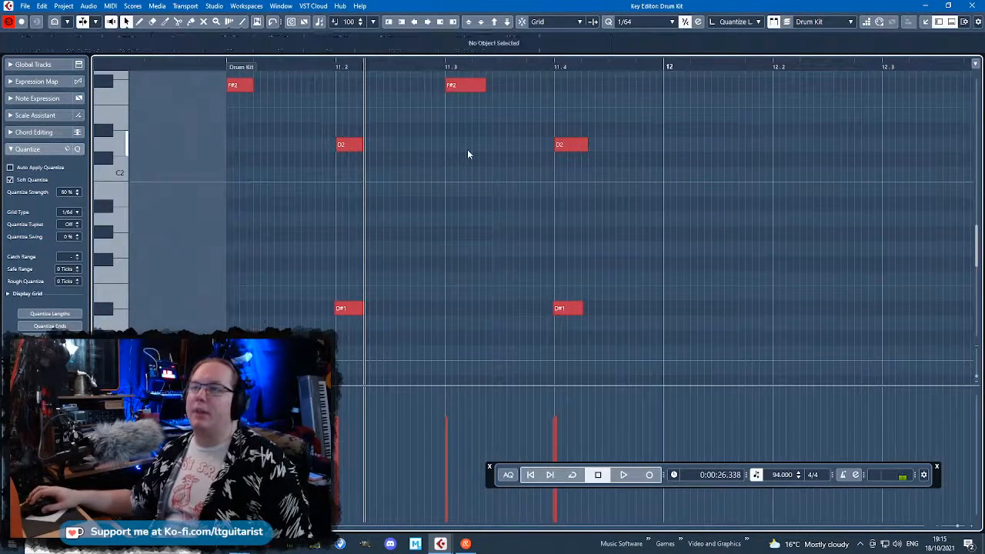
Place a C#2 note halfway between beats 1 and 2 of bar 11 and play the bar back
left_click_drag(487, 147, 300, 163)
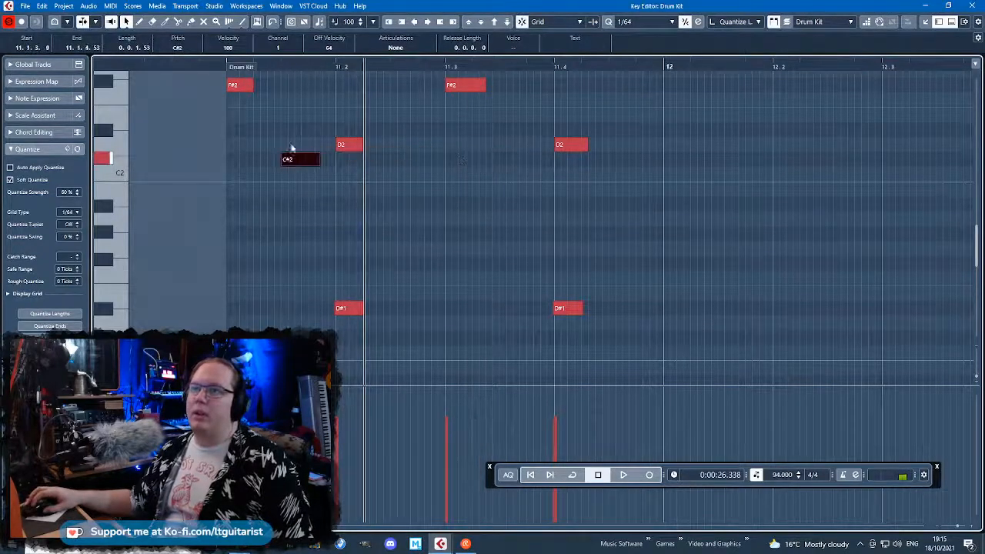
key("space")
left_click(531, 186)
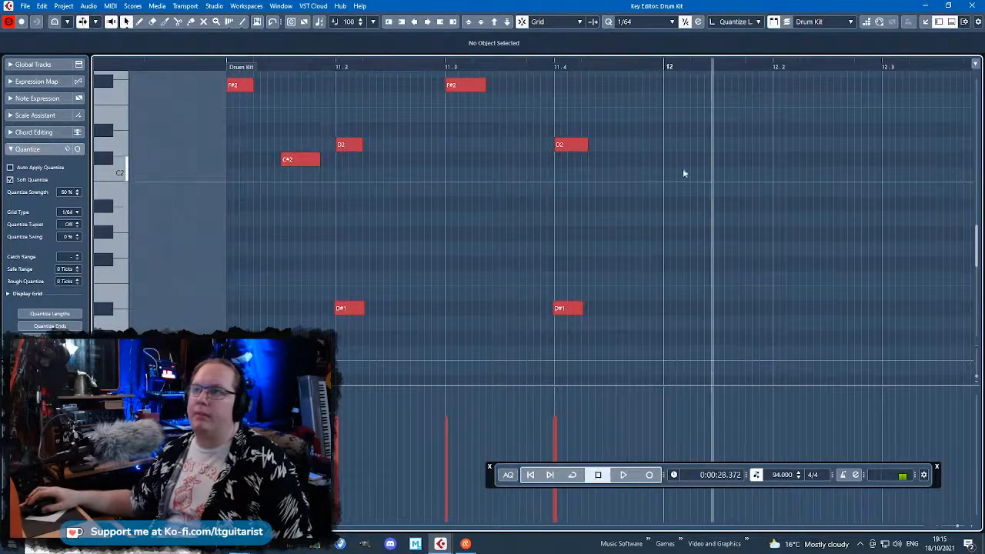
key("space")
Duplicate all bar 11 notes, align the copies with the start of bar 12, and play them back
scroll(637, 339, "down", 3)
scroll(646, 340, "down", 2)
left_click_drag(703, 351, 460, 93)
key("ctrl+d")
scroll(679, 218, "up", 1)
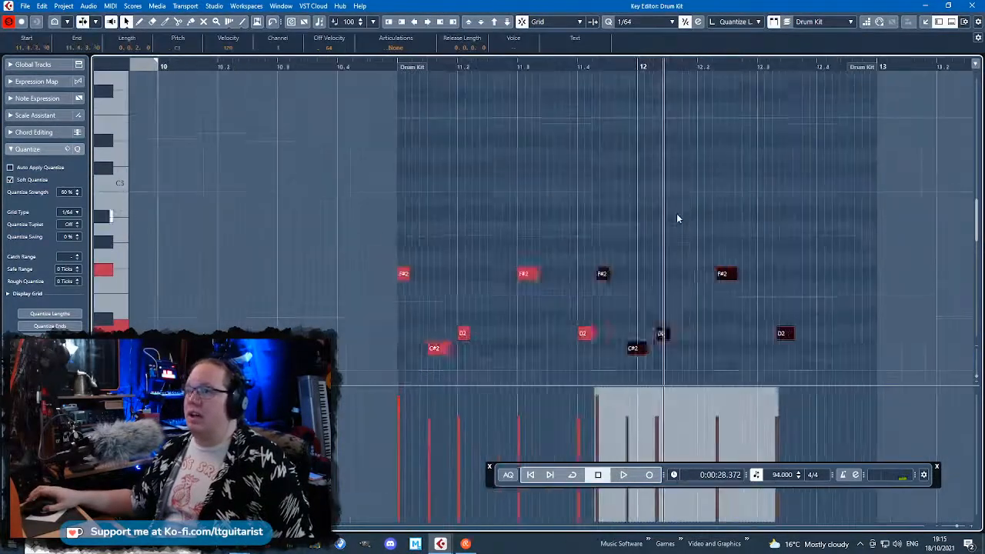
scroll(675, 218, "down", 2)
scroll(671, 231, "down", 1)
scroll(647, 293, "up", 2)
left_click_drag(595, 353, 671, 354)
left_click(624, 70)
key("space")
left_click(809, 217)
Add a C#1 note halfway between beats 2 and 3 of bar 12 and play from the bar's start
left_click_drag(810, 217, 557, 236)
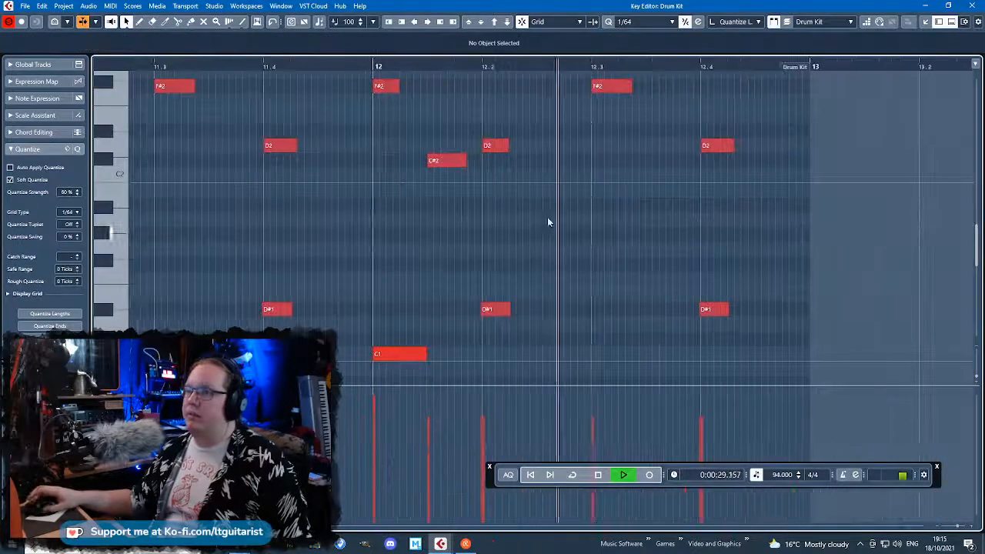
key("space")
mouse_move(541, 347)
left_mouse_down()
mouse_move(572, 345)
mouse_move(560, 345)
left_mouse_up()
left_click(373, 67)
key("space")
left_click(575, 148)
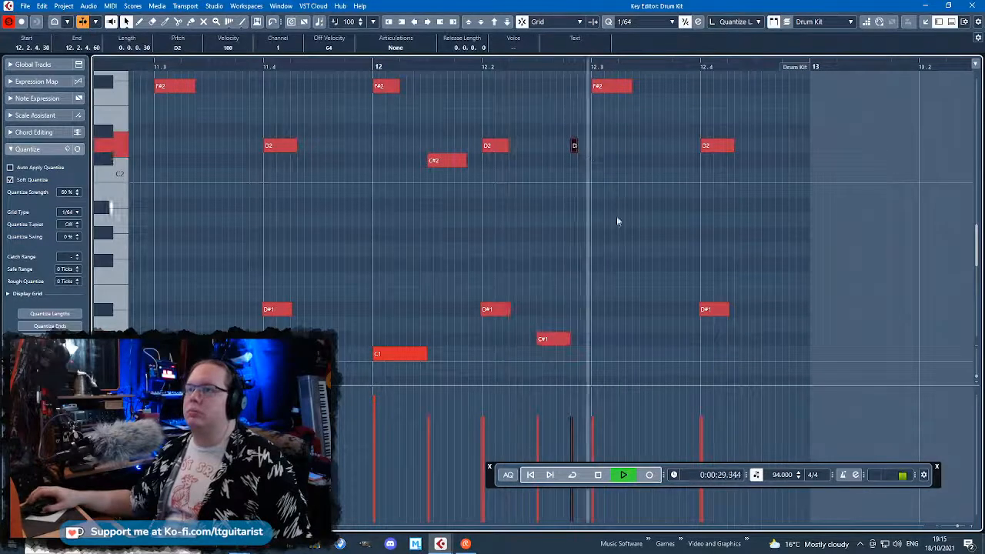
left_click_drag(608, 216, 545, 142)
key("Delete")
Place short E2 notes on either side of beat 3 in bar 12, lower their velocity, and play the bar back
left_click(356, 68)
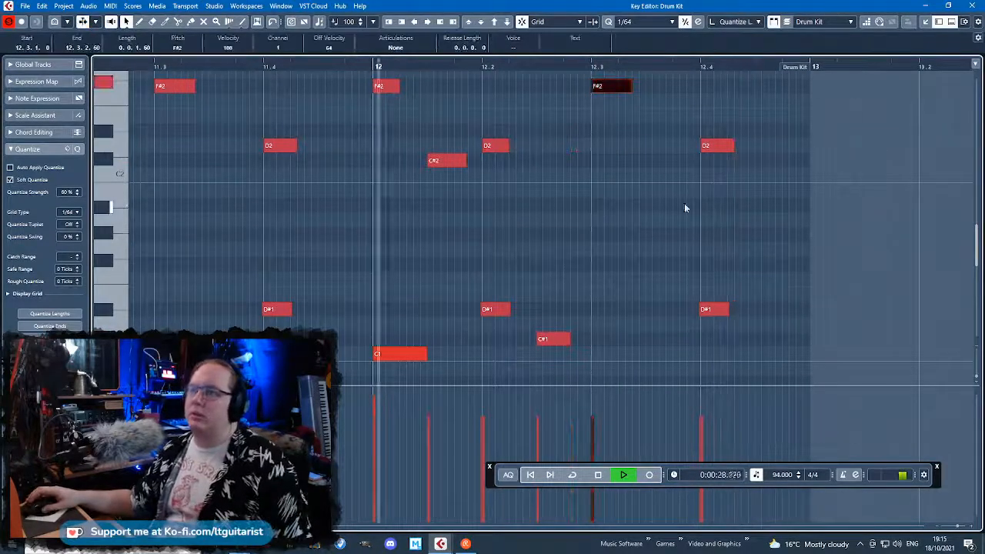
key("space")
left_click(555, 191)
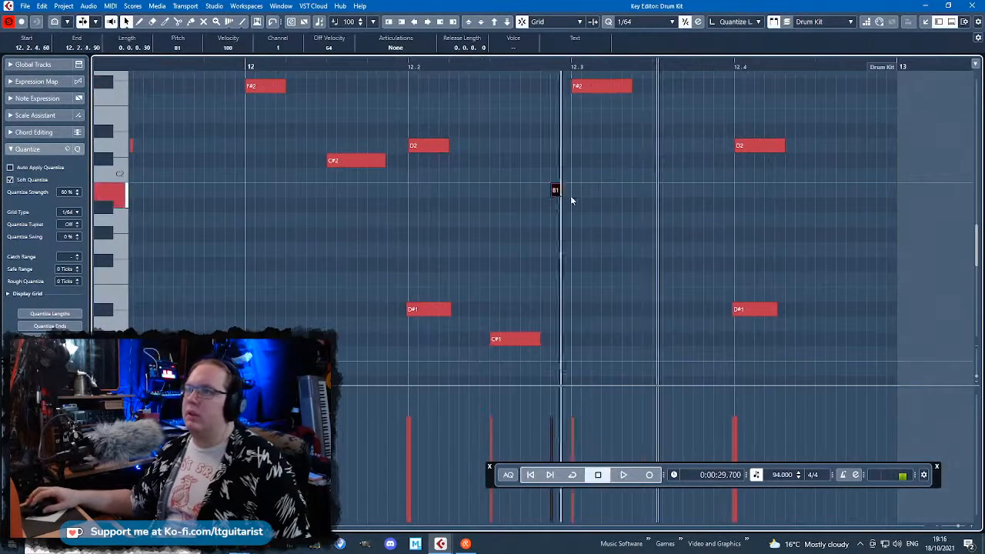
left_click_drag(564, 191, 555, 127)
left_click_drag(615, 131, 632, 116)
left_click(545, 115, "shift")
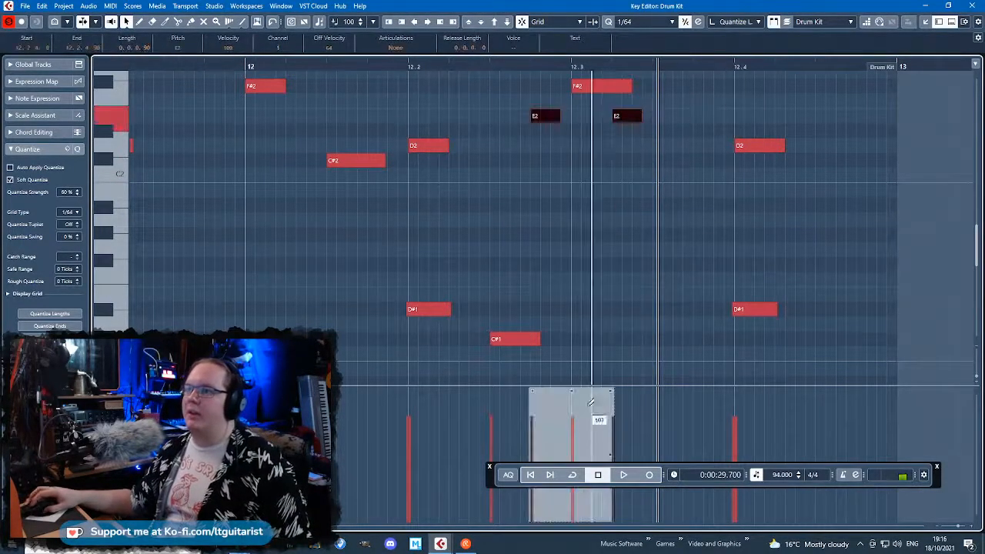
left_click(236, 67)
key("space")
left_click(348, 193)
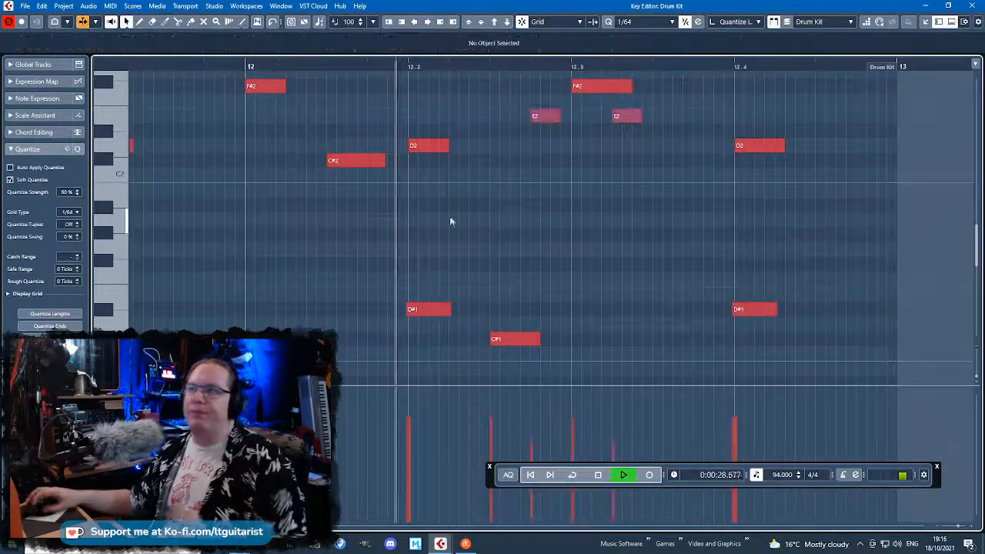
scroll(612, 257, "down", 2)
key("space")
Add a C#1 note halfway between beats 3 and 4 of bar 12 and play the bar back
scroll(663, 297, "up", 1)
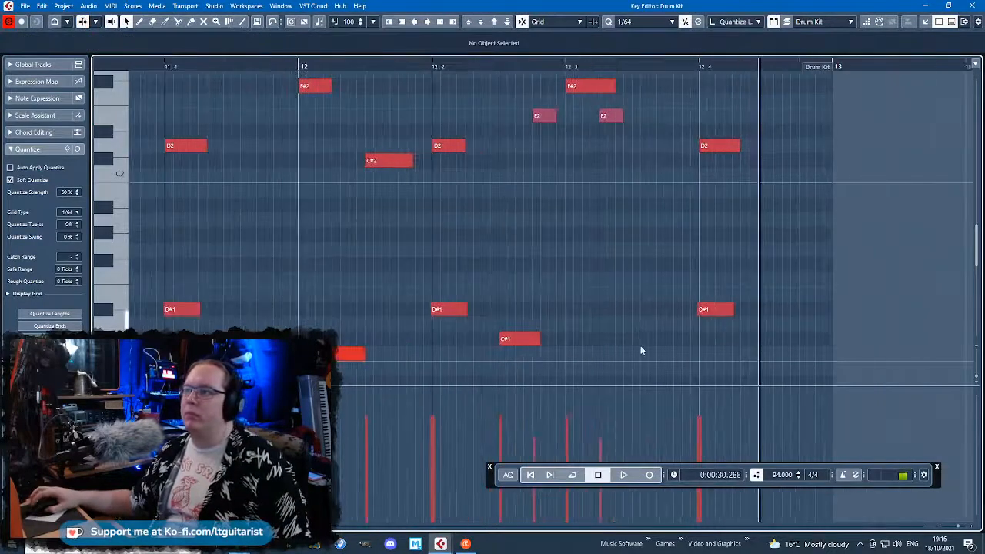
left_click_drag(638, 324, 657, 340)
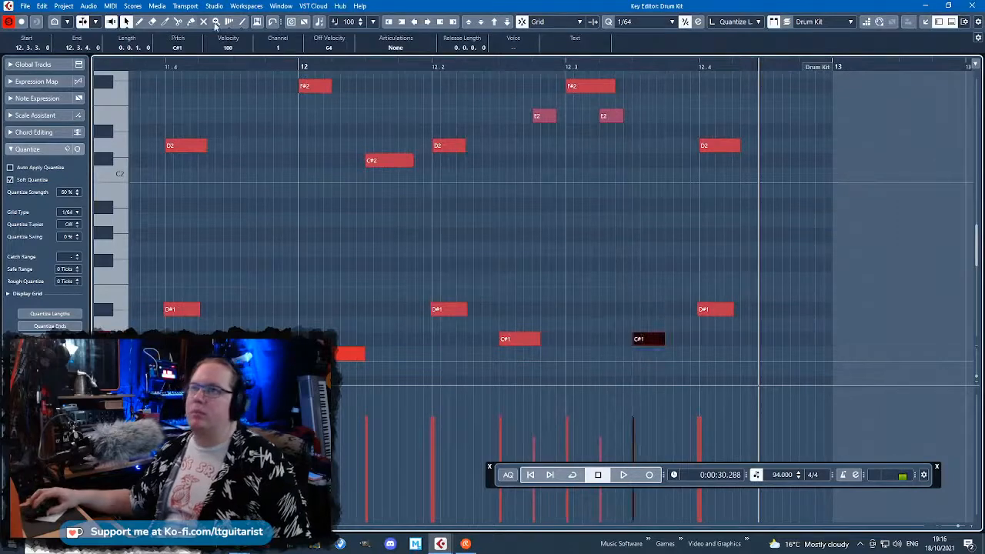
left_click(282, 63)
key("space")
scroll(302, 134, "down", 3)
left_click(255, 198)
scroll(308, 214, "left", 2)
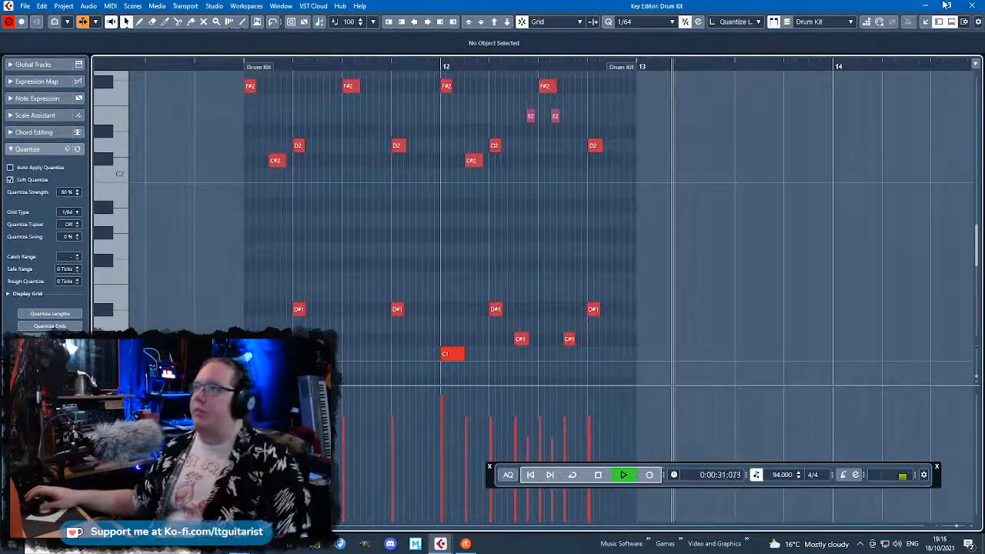
key("space")
Return to the project arrangement and play the bar 11 drum part
key("Return")
left_click(521, 81)
key("space")
left_click(517, 286)
scroll(516, 286, "down", 2)
scroll(516, 286, "left", 2)
scroll(733, 259, "up", 2)
scroll(734, 259, "down", 2)
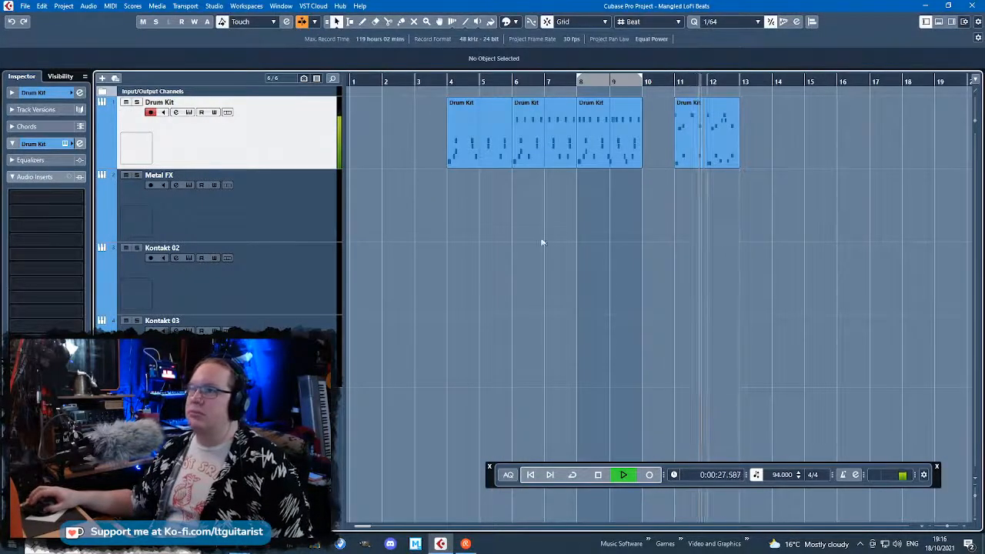
Stop playback and color the three drum parts from bar 4 to bar 10 yellow
left_click_drag(473, 204, 633, 158)
key("space")
left_click(515, 22)
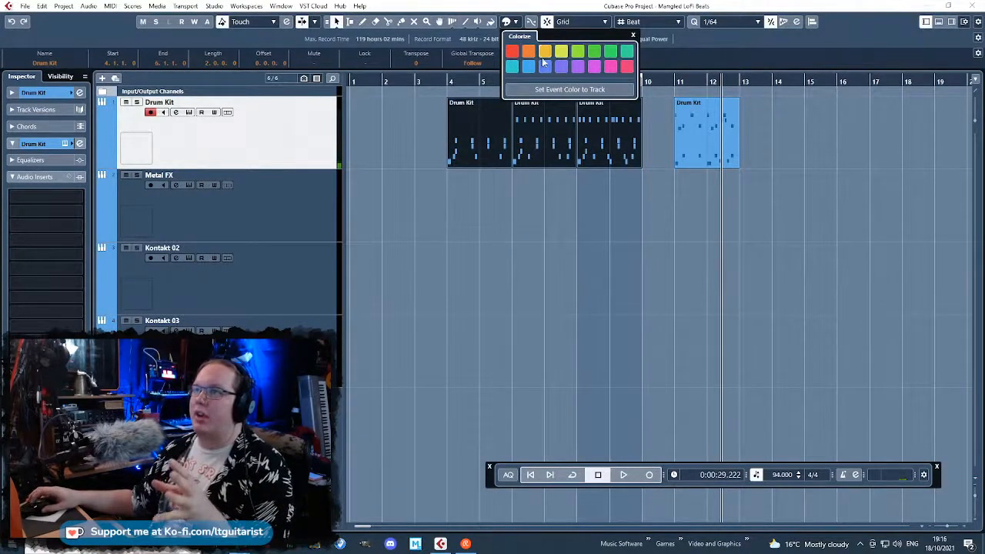
left_click(542, 58)
left_click(546, 275)
Color the bar 6 drum part orange and the bar 8 drum part red
left_click(539, 146)
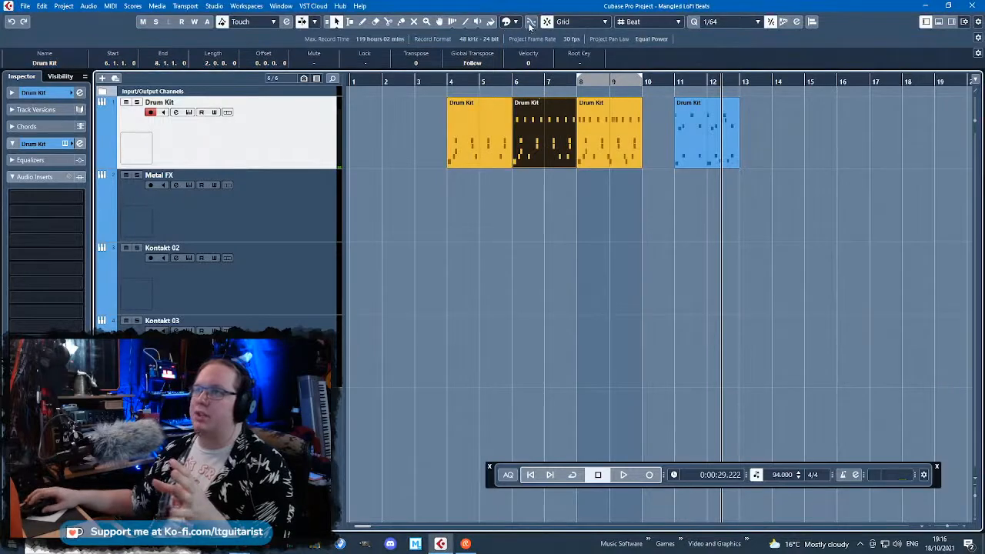
left_click(531, 22)
left_click(530, 58)
left_click_drag(636, 145, 608, 148)
left_click(531, 21)
left_click(516, 58)
left_click(715, 254)
Set the bar 11 drum part's color to blue
left_click(715, 129)
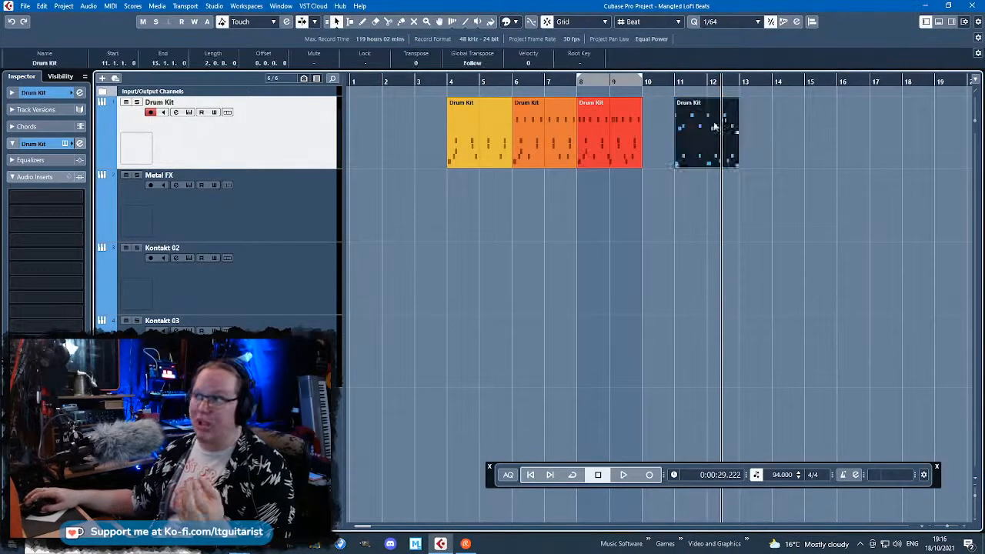
left_click(532, 21)
left_click(529, 68)
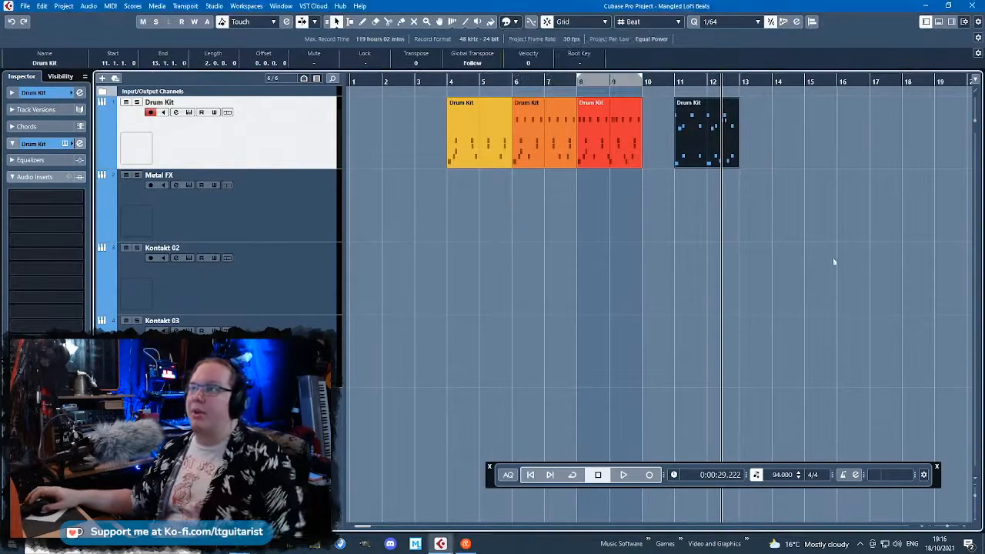
Duplicate the bar 11 drum part and move the copy to bar 14
key("ctrl+d")
scroll(767, 229, "up", 2)
left_click_drag(731, 145, 791, 147)
Open the bar 14 drum part and delete all notes except the opening C1 and the D#1 on beat 2
double_click(792, 147)
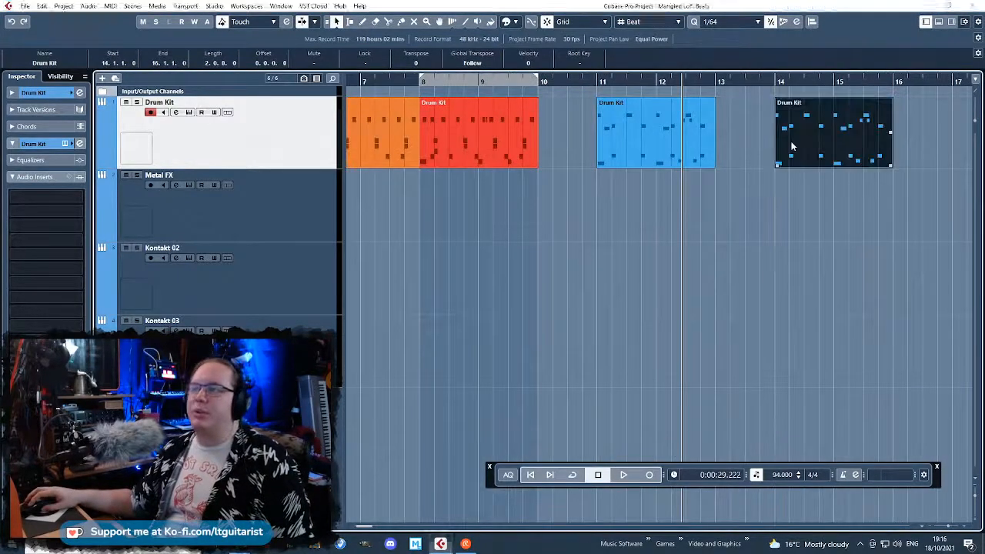
scroll(492, 273, "down", 5)
left_click_drag(400, 99, 550, 292)
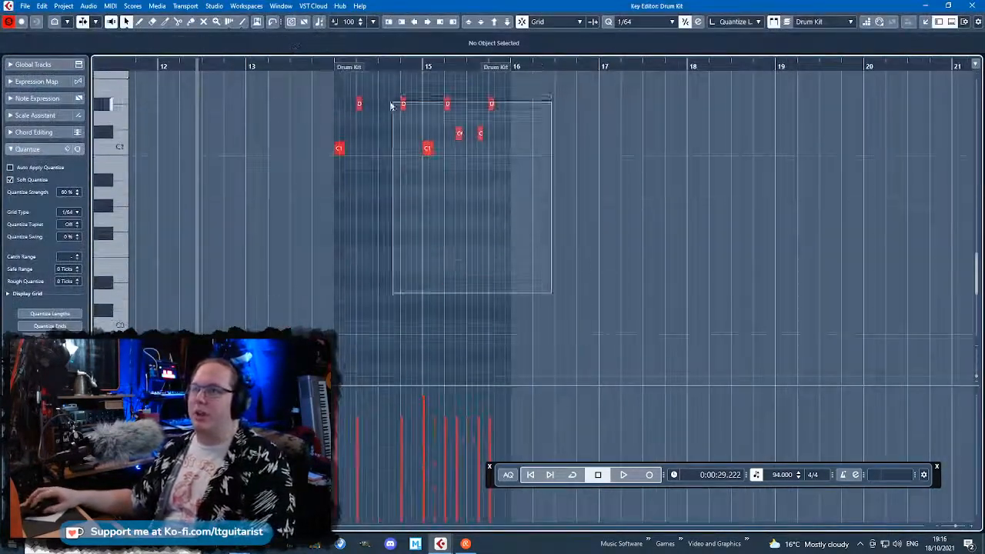
key("Delete")
scroll(360, 184, "up", 3)
scroll(336, 254, "up", 3)
Raise the opening C1 note of bar 14 to C#1 and add another C#1 just before beat 2
left_click(311, 274)
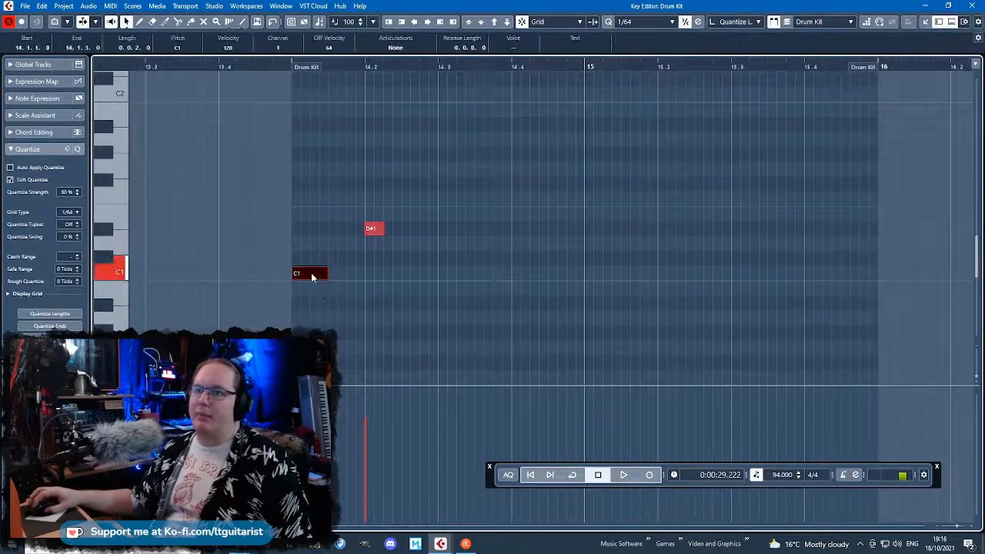
left_click_drag(312, 268, 392, 262)
scroll(334, 262, "up", 2)
left_click_drag(372, 259, 394, 259)
scroll(347, 245, "up", 4)
scroll(347, 244, "up", 2)
Place G2 notes shortly before and after beat 2 of bar 14 and play them back
left_click(336, 227)
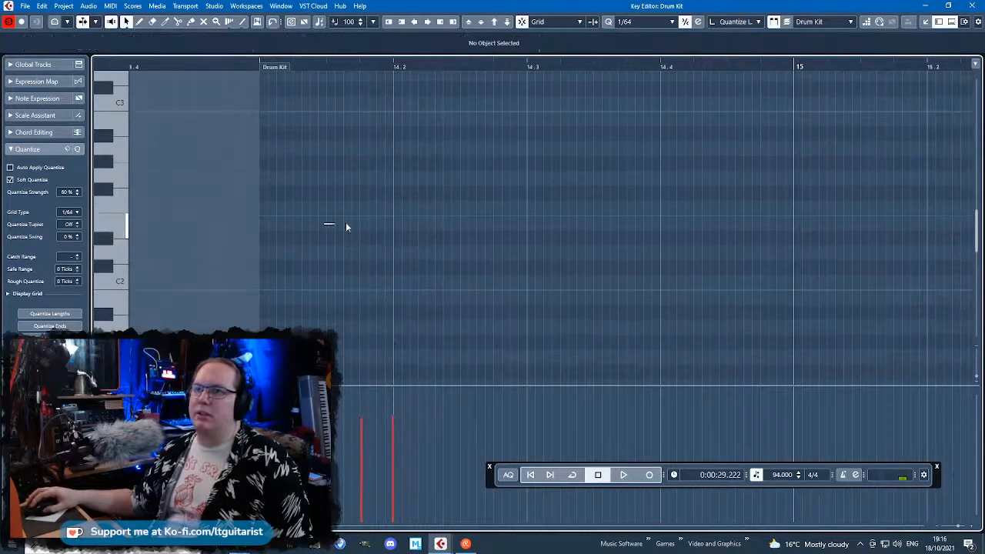
left_click(336, 179)
left_click_drag(352, 180, 312, 182)
left_click(374, 182)
mouse_move(393, 181)
left_mouse_down()
mouse_move(419, 191)
mouse_move(384, 182)
left_mouse_up()
left_click_drag(322, 178, 543, 183)
left_click(254, 67)
key("space")
key("space")
Extend the G2 line in bar 14 with a duplicate on beat 3 and two notes from beat 4 onward
key("ctrl+d")
left_click(254, 66)
key("space")
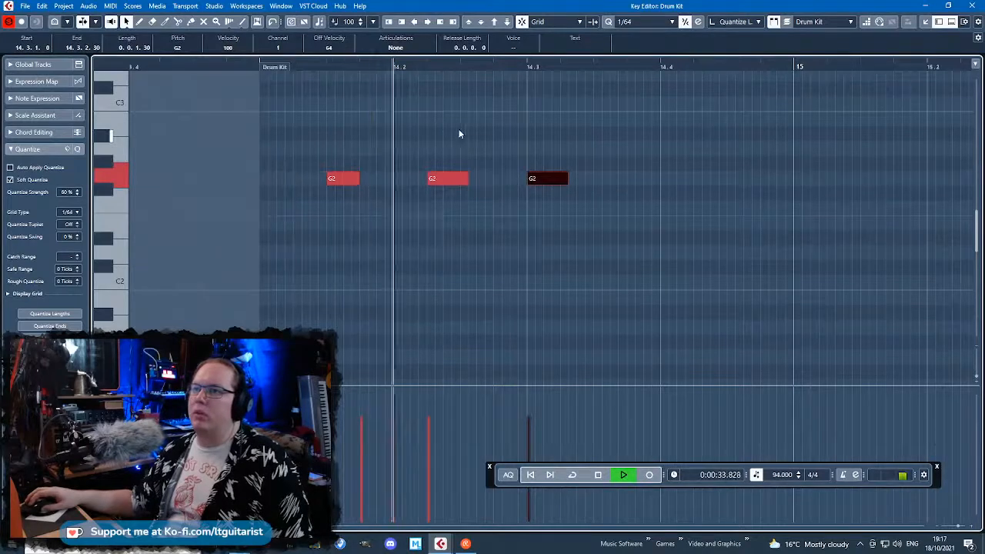
scroll(620, 193, "down", 2)
key("space")
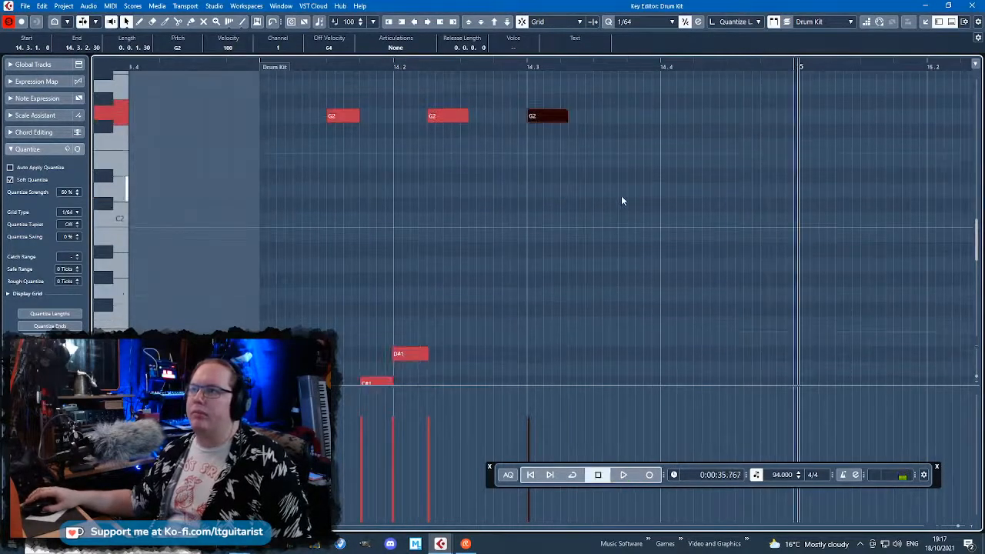
left_click(663, 116)
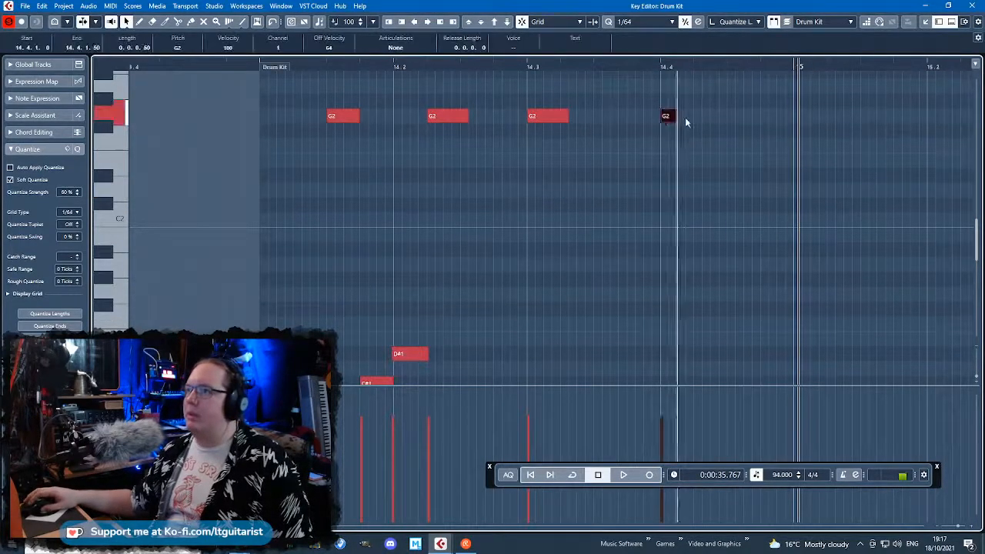
left_click_drag(728, 115, 756, 120)
Duplicate the C#1 and D#1 notes into the second half of bar 14 with D#1 on beat 4, and delete the extra C#1
scroll(597, 206, "down", 2)
left_click_drag(564, 152, 243, 334)
key("ctrl+d")
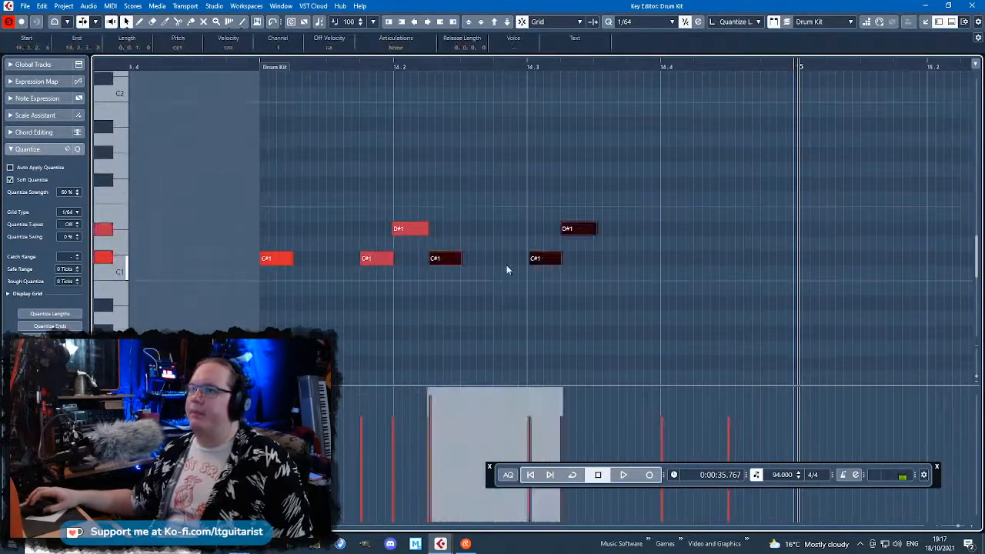
left_click_drag(452, 263, 606, 262)
left_click(636, 301)
left_click(643, 263)
key("Delete")
Play the bar 14 pattern from its start through to bar 15
scroll(607, 262, "up", 3)
scroll(607, 262, "down", 2)
left_click(250, 67)
key("space")
left_click(576, 205)
scroll(576, 205, "down", 2)
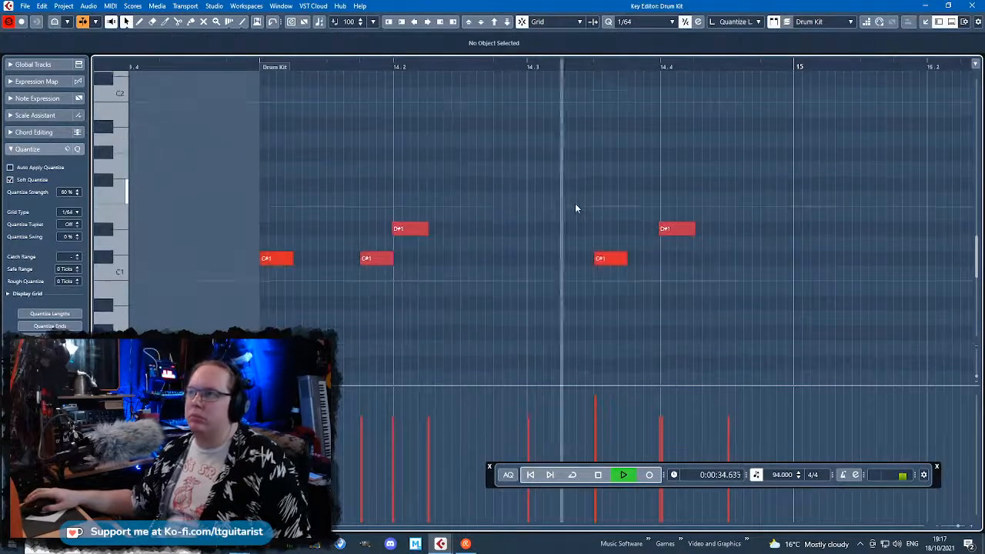
scroll(574, 208, "down", 2)
key("space")
Move the last G2 note of bar 14 slightly later, to 14.4.3.60, and play it back
scroll(680, 246, "up", 2)
scroll(626, 196, "up", 3)
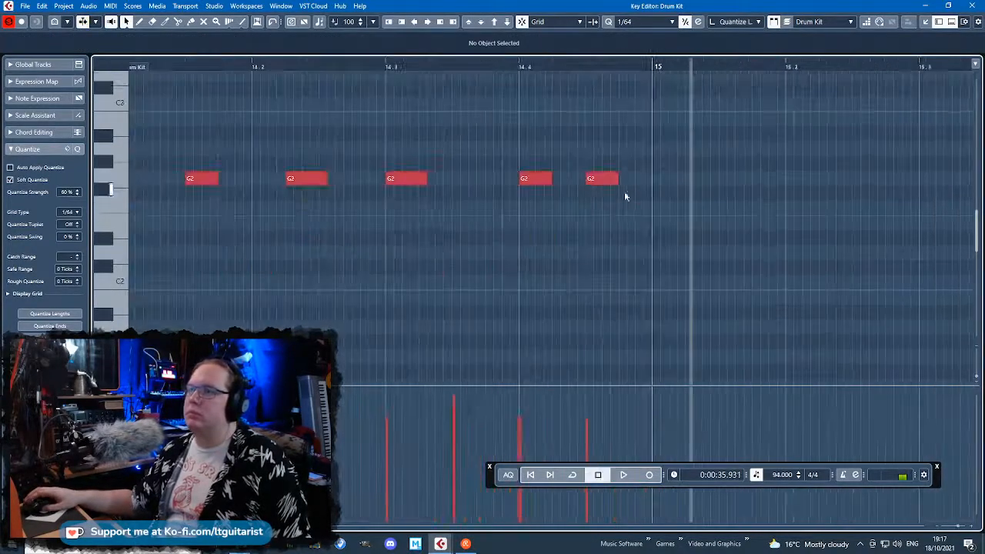
left_click(614, 179)
left_click_drag(618, 179, 623, 180)
key("space")
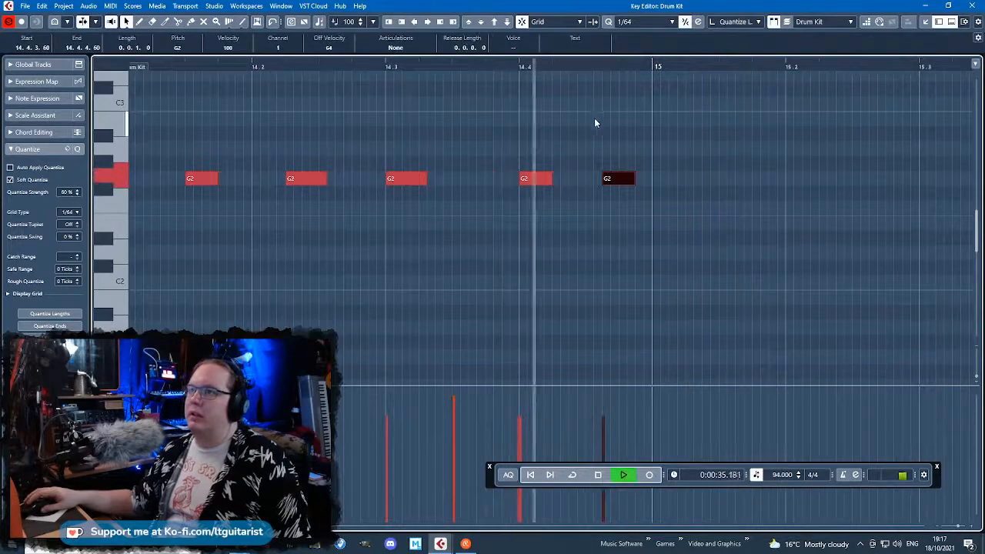
key("space")
Duplicate all bar 14 notes into bar 15 and play the two-bar pattern
scroll(559, 303, "down", 6)
left_click_drag(677, 323, 347, 44)
scroll(596, 246, "down", 3)
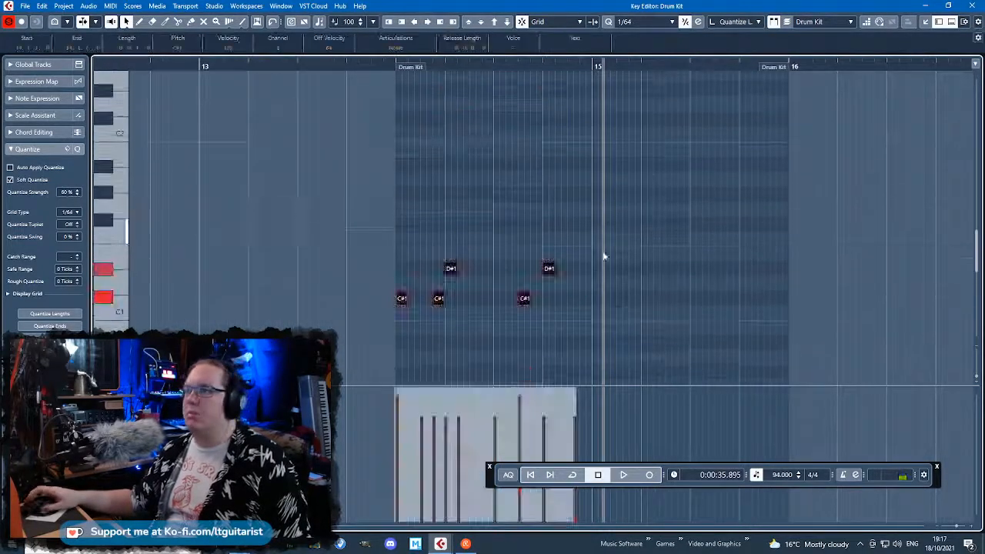
key("ctrl+d")
scroll(596, 250, "up", 2)
scroll(592, 298, "down", 2)
key("space")
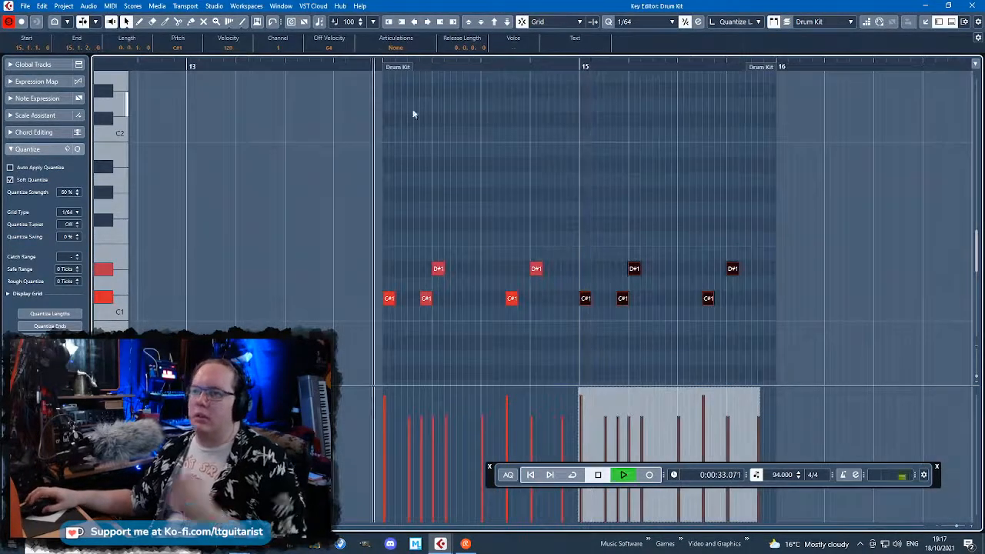
left_click(433, 146)
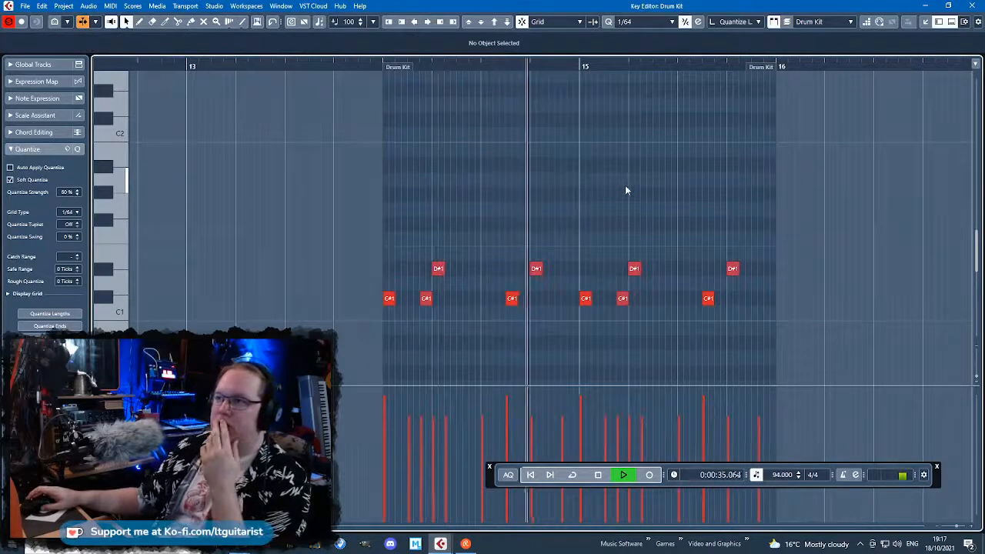
Move the last G2 note of bar 14 slightly earlier, to 14.4.3, and delete the G2 note on beat 4
scroll(581, 211, "up", 3)
scroll(539, 185, "up", 3)
key("space")
left_click(576, 158)
left_click_drag(575, 160, 563, 159)
left_click_drag(504, 197, 504, 147)
key("Delete")
Delete the G2 note on beat 4 of bar 15 and move the bar's last G2 note to 15.4.3.0
left_click_drag(541, 284, 973, 308)
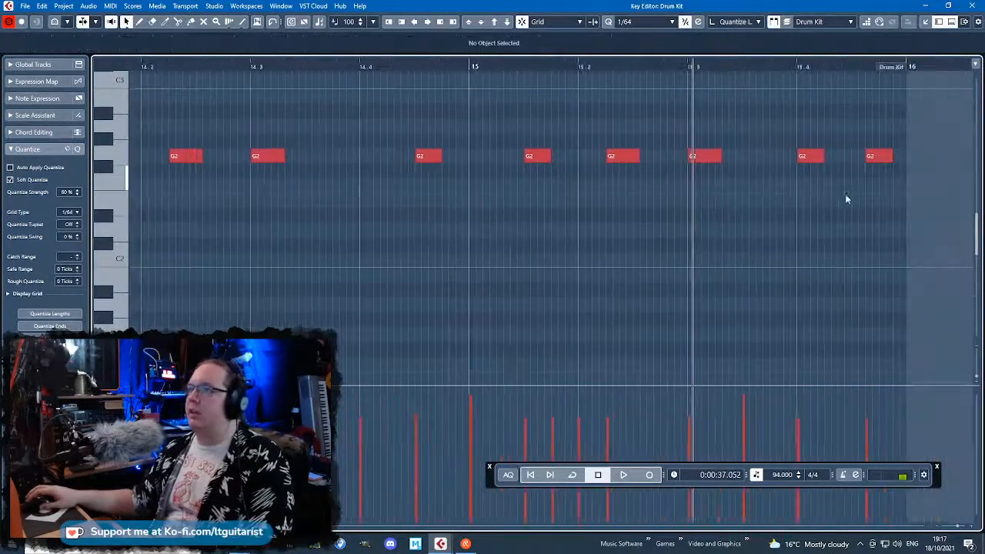
left_click(816, 158)
key("Delete")
left_click(881, 155)
key("g")
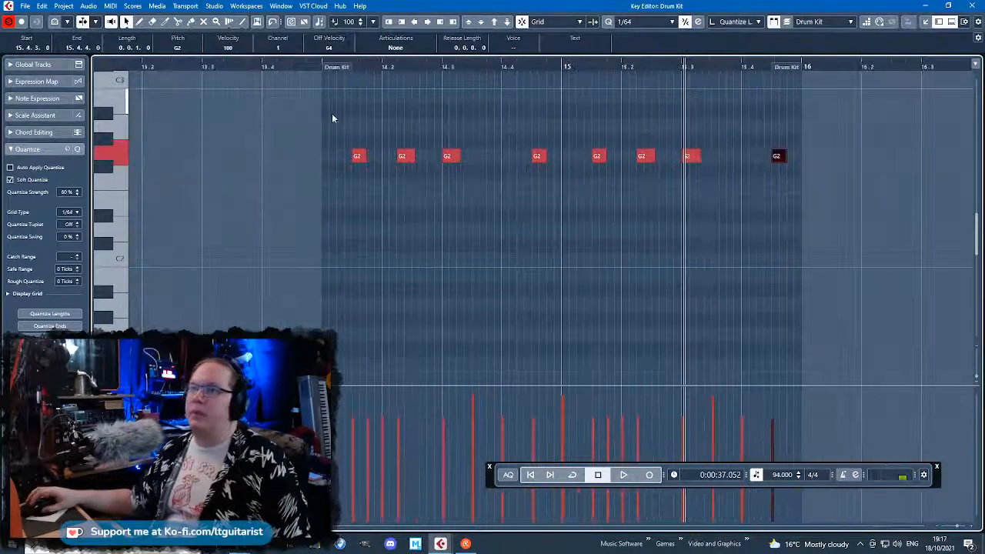
Raise the velocity of the first three G2 notes in bars 14 and 15 slightly and play the pattern from bar 14
left_click_drag(323, 134, 469, 170)
left_click_drag(583, 203, 692, 142)
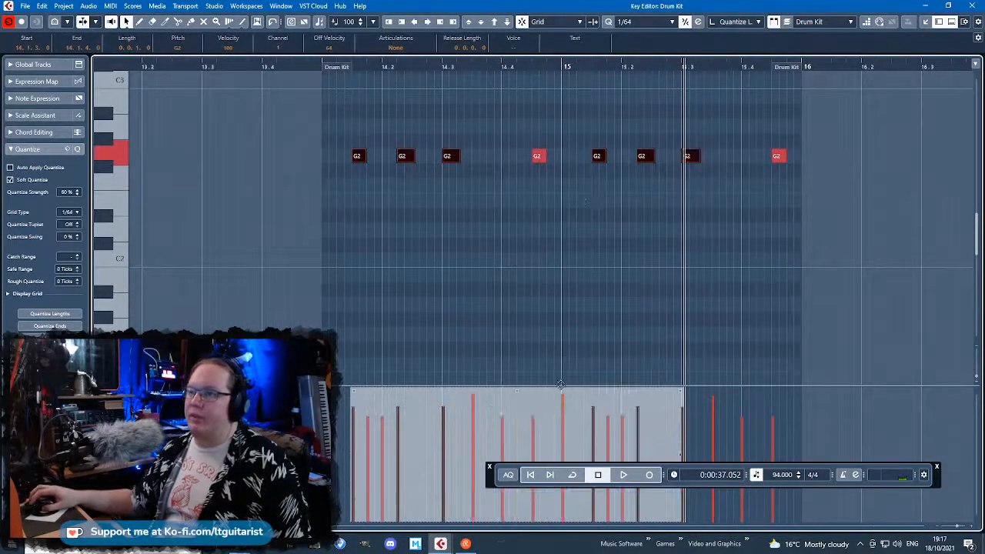
left_click(320, 67)
key("space")
left_click(413, 222)
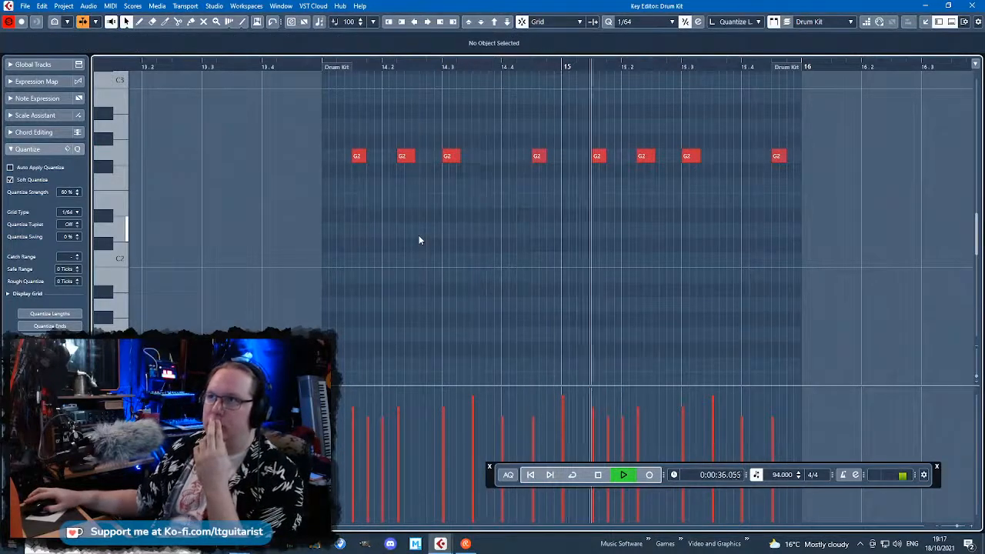
scroll(435, 262, "down", 2)
key("space")
Delete the final G2 note at the end of bar 15
scroll(782, 254, "up", 3)
left_click_drag(787, 257, 755, 174)
key("Delete")
Add a G#1 note at 15.4.2.0, duplicate it twice to fill the end of bar 15, and play it back
scroll(758, 179, "down", 3)
scroll(754, 188, "up", 3)
scroll(741, 216, "up", 2)
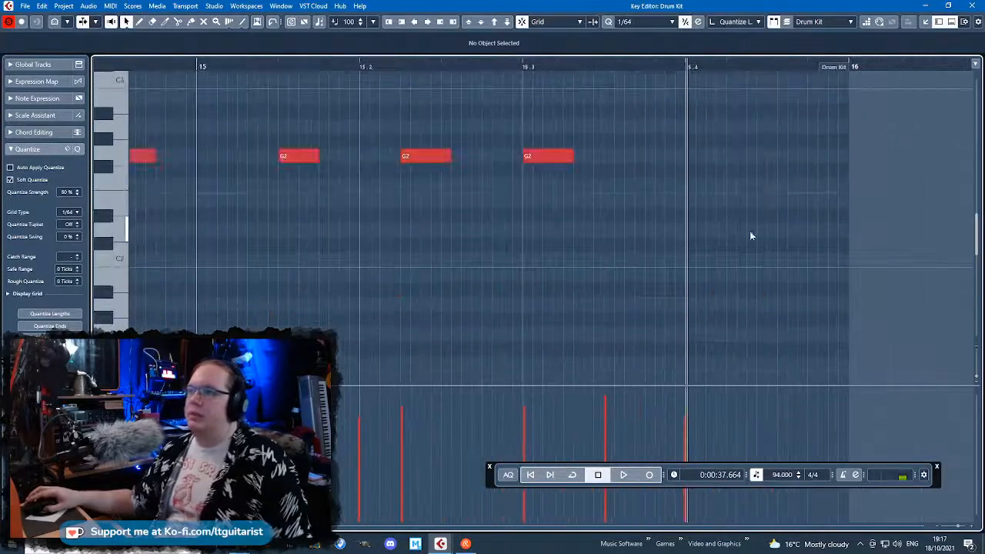
double_click(756, 294)
left_click_drag(757, 294, 791, 371)
scroll(798, 275, "down", 3)
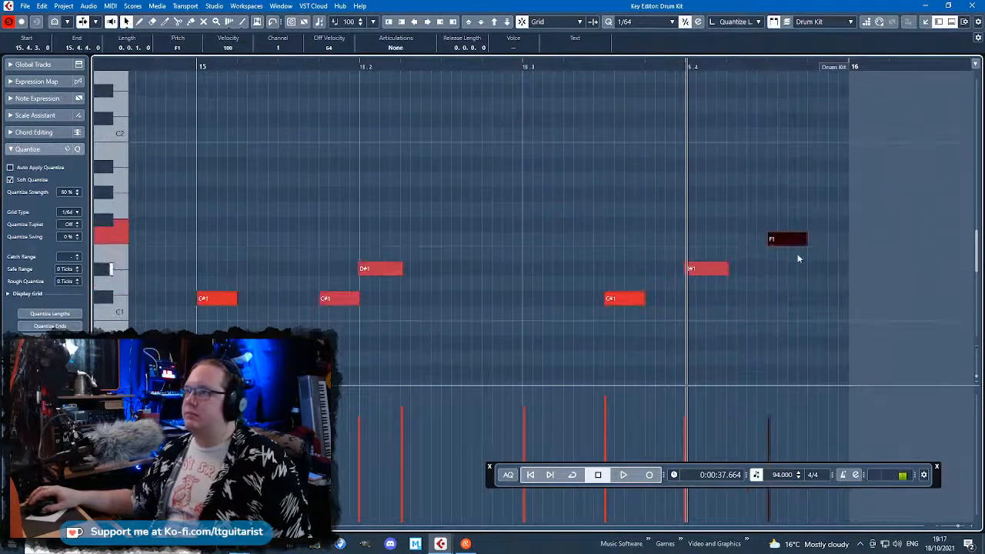
left_click_drag(791, 240, 758, 200)
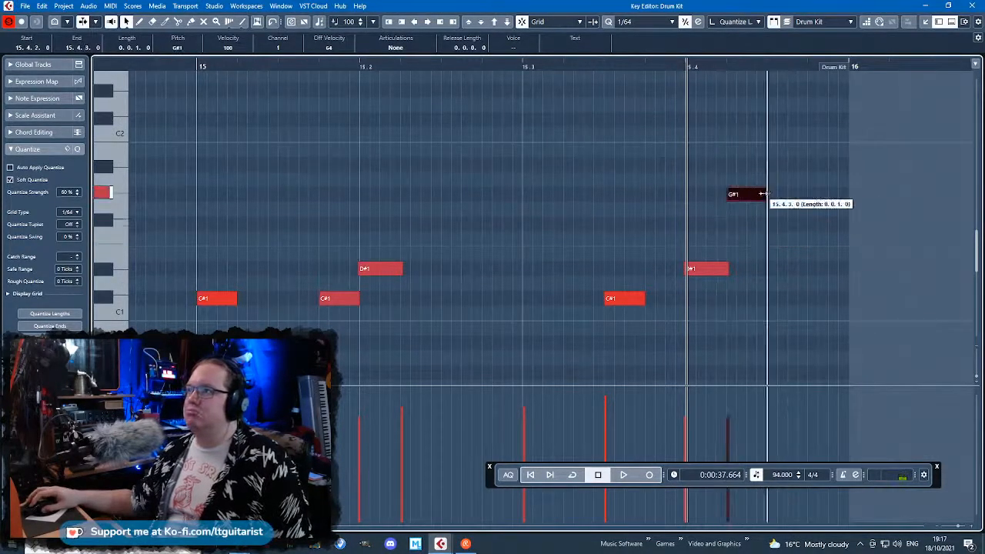
key("ctrl+d")
key("ctrl+d")
key("space")
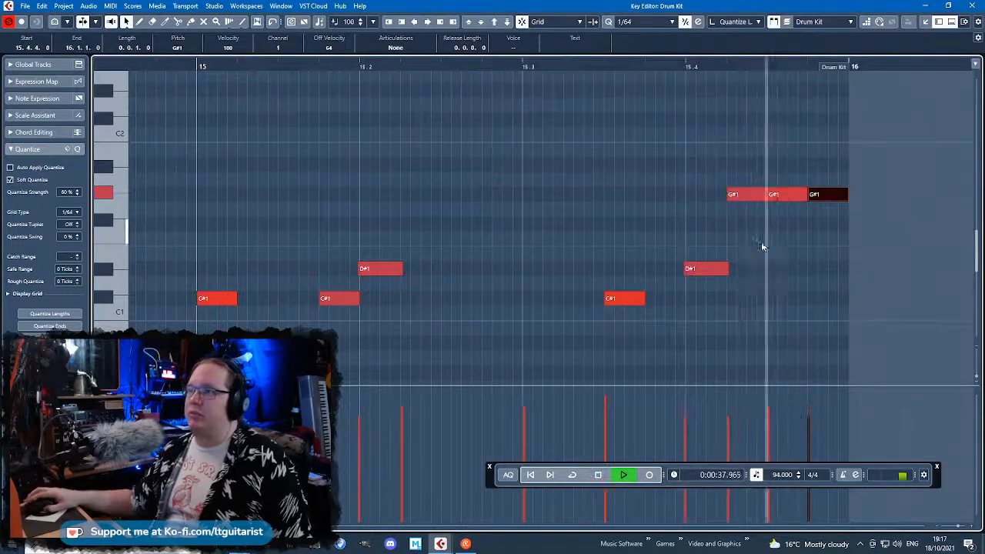
Play the two-bar pattern from bar 14 and close the Key Editor
key("g")
key("g")
left_click_drag(348, 58, 385, 56)
left_click(971, 5)
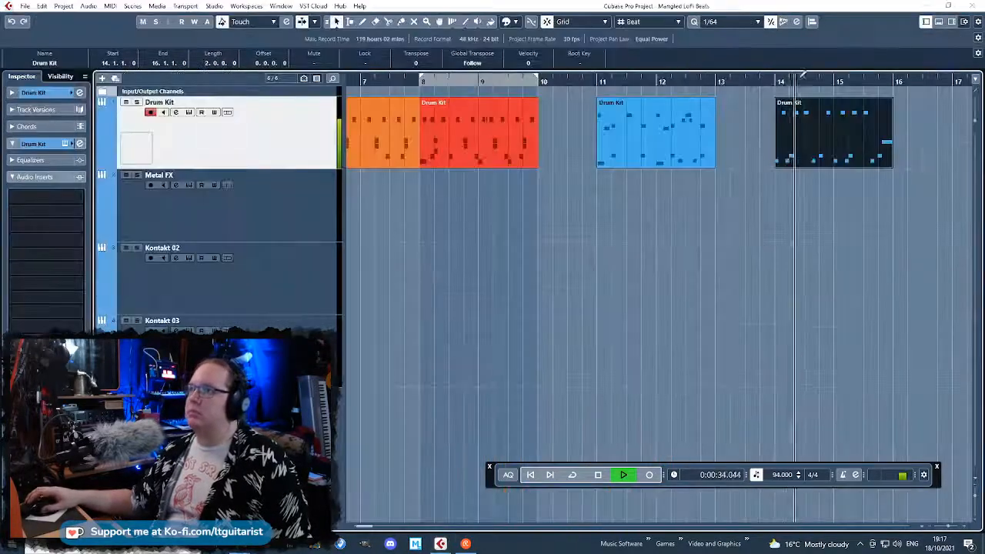
Set the locators around the Drum Kit part from bar 14 to 16 and colour the part magenta
left_click_drag(777, 76, 893, 77)
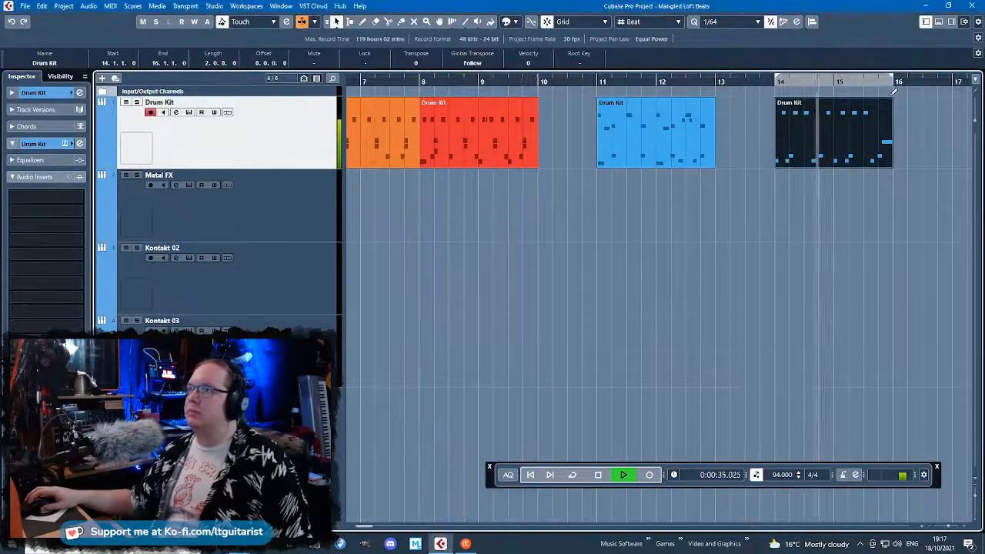
left_click(507, 22)
left_click(611, 67)
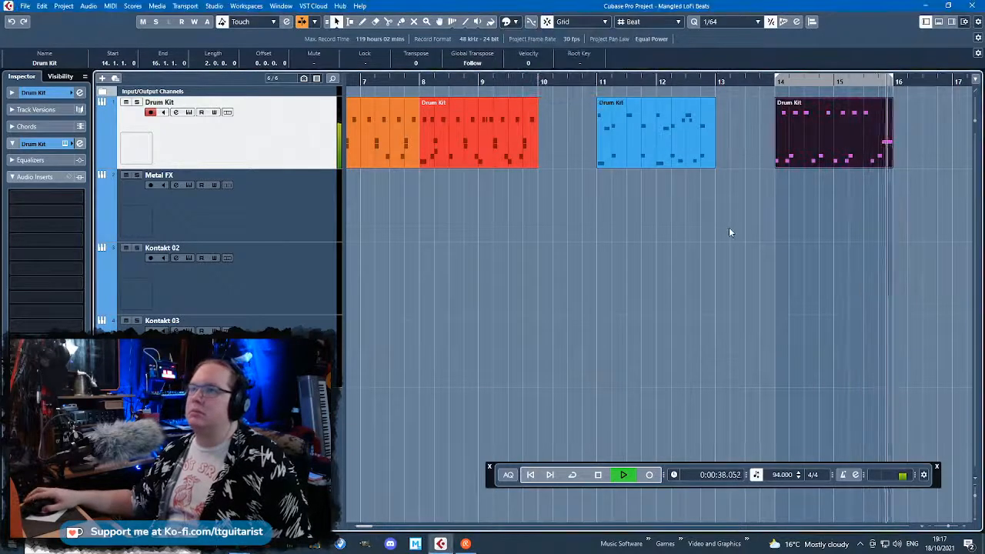
Play the arrangement from the orange Drum Kit part in bar 7
key("g")
key("space")
left_click(497, 84)
key("space")
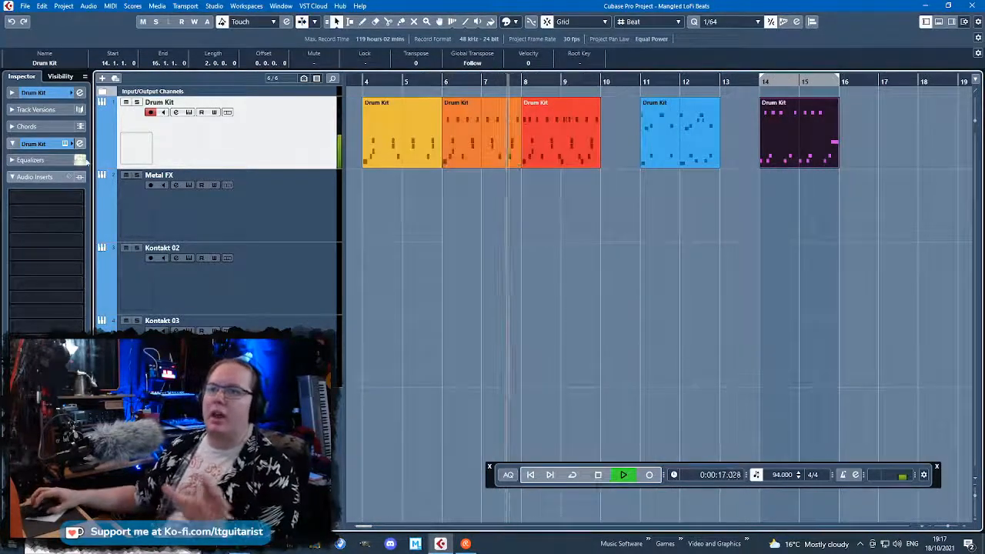
Open Battery, go through the closed hi-hat, snare and tom cells, pan the Clave Groovin cell to the right, and close Battery
key("e")
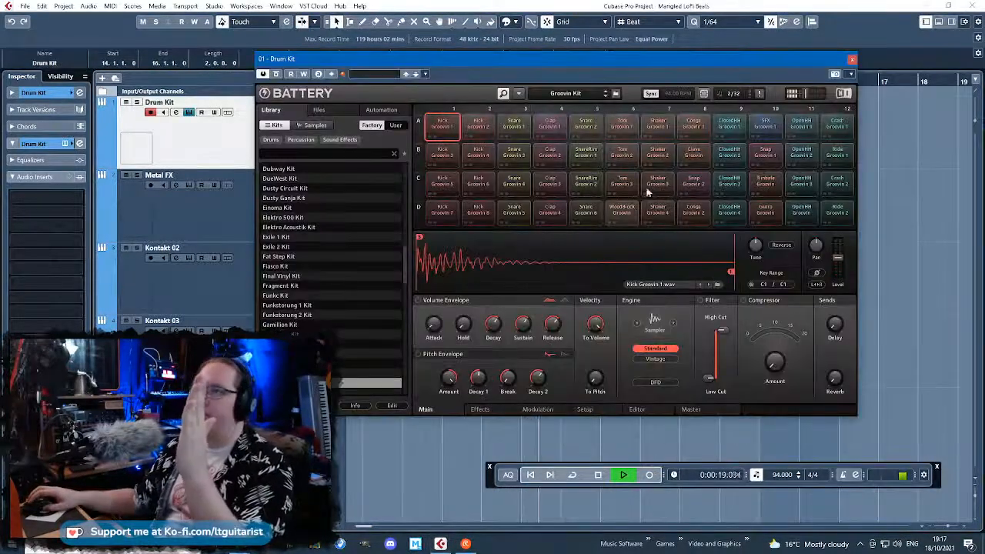
left_click(729, 125)
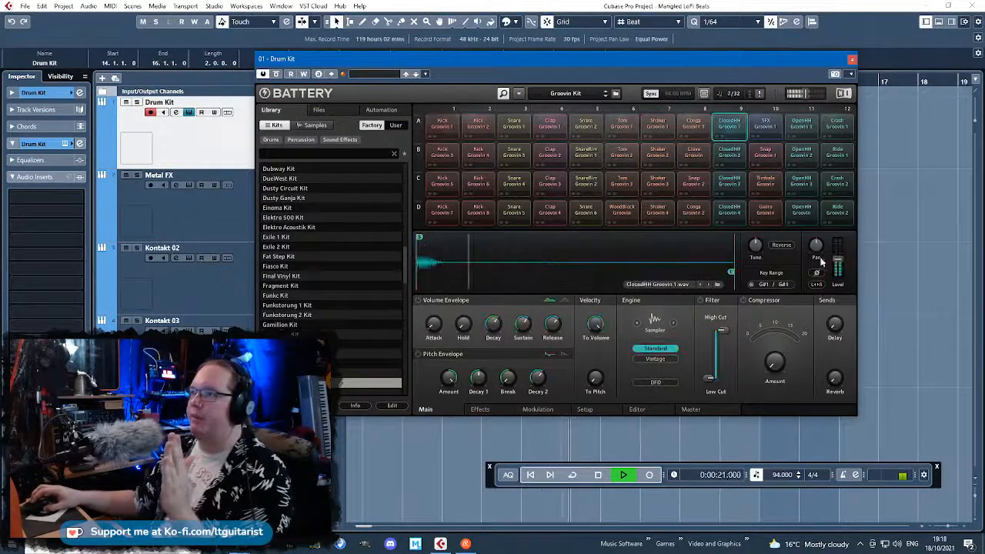
left_click_drag(580, 61, 584, 127)
left_click(501, 80)
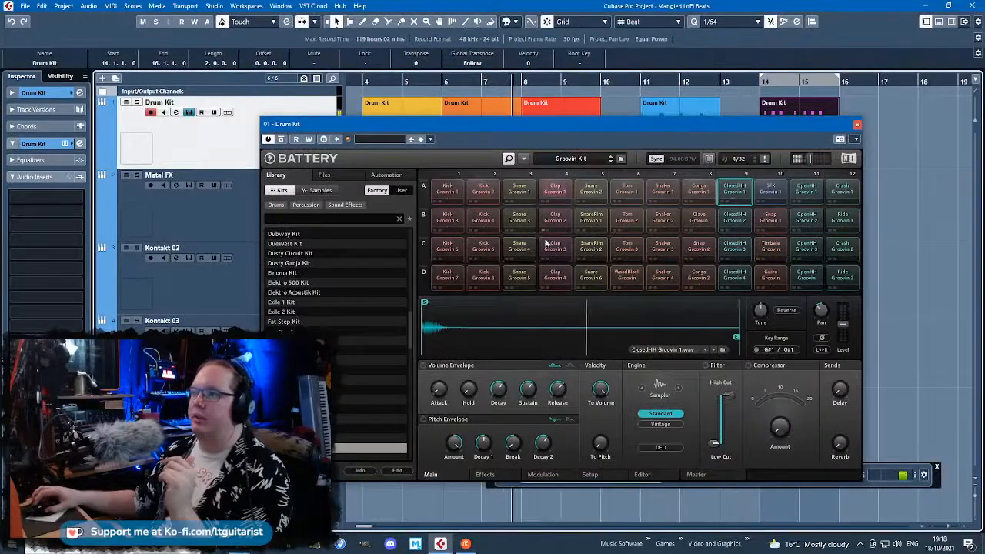
left_click(593, 193)
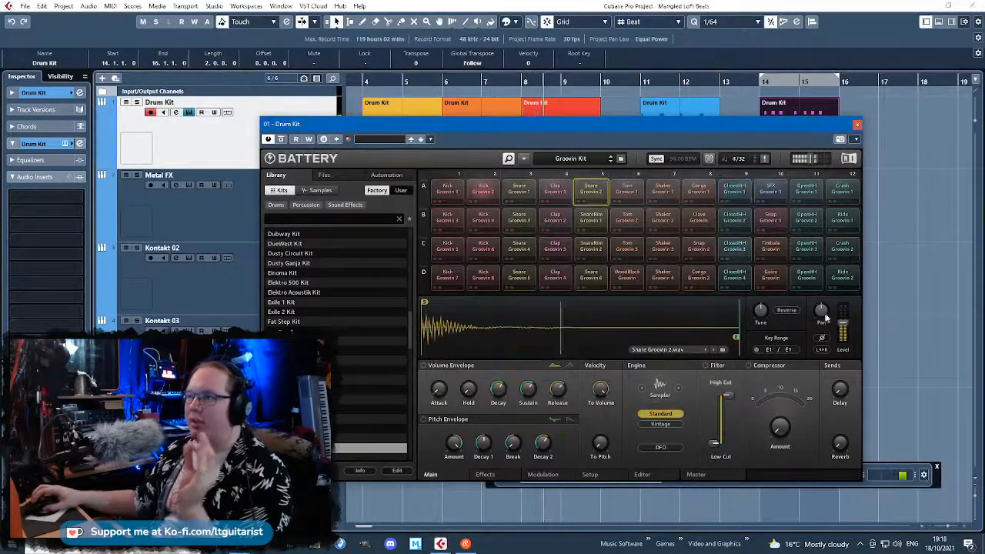
left_click(521, 192)
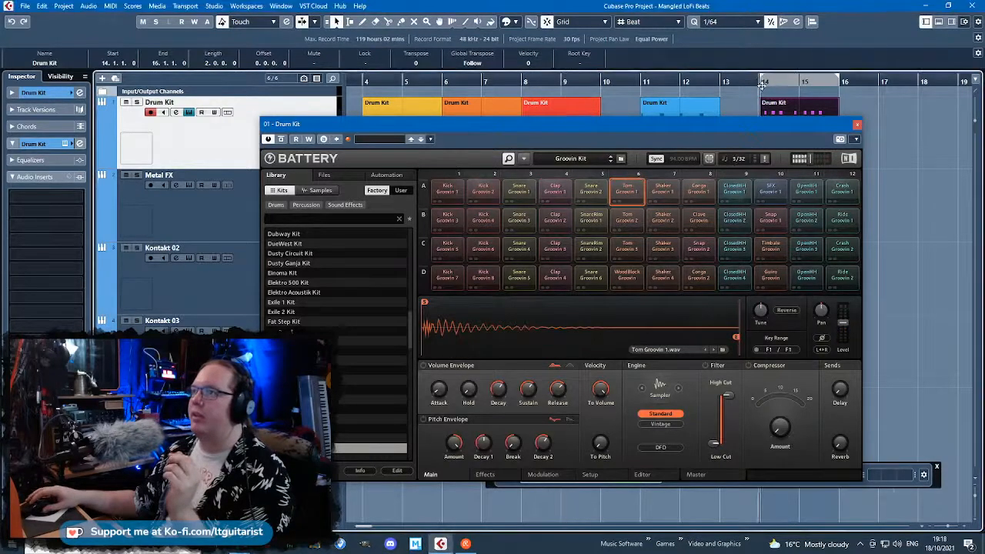
left_click_drag(822, 311, 822, 304)
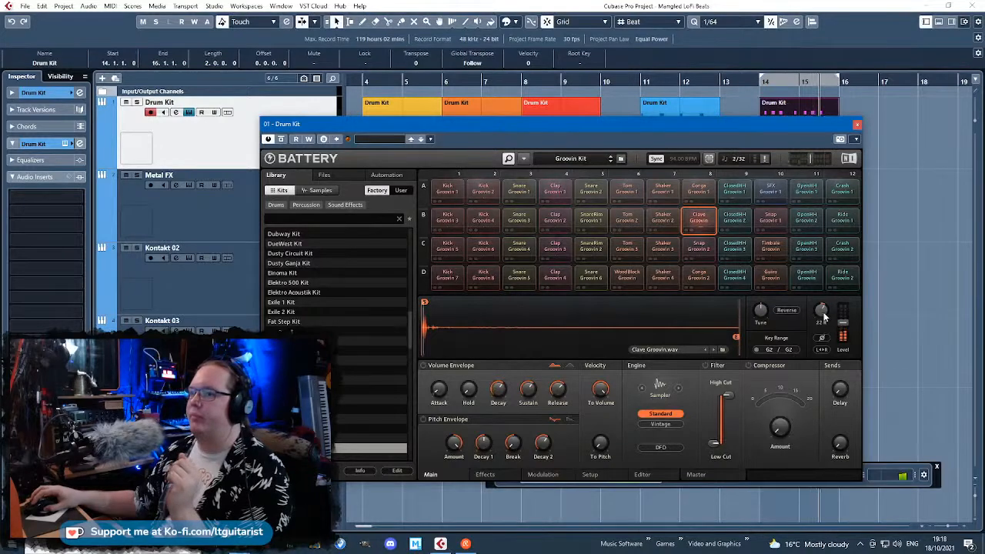
left_click(857, 125)
left_click(862, 221)
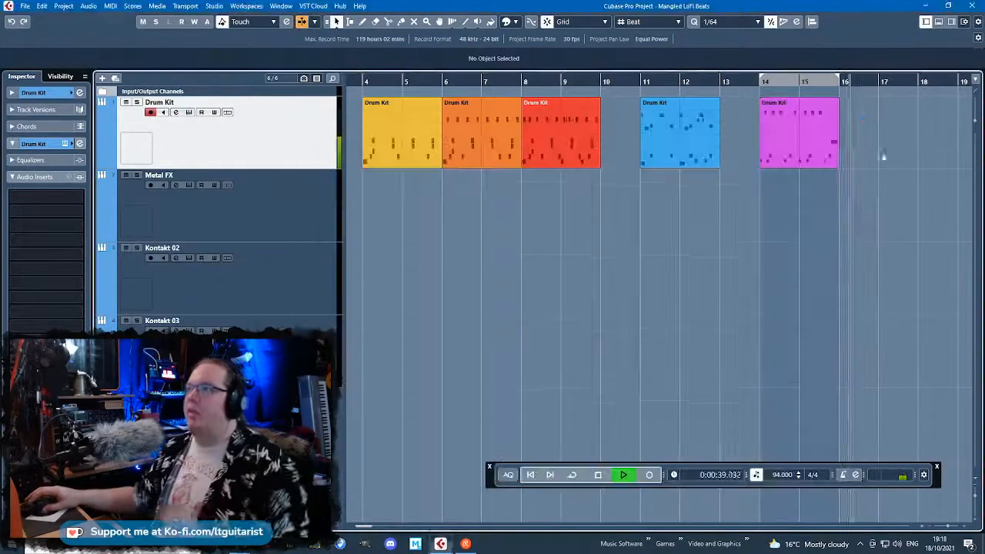
key("space")
Assign the factory drum kit picture to the Drum Kit track
left_click(831, 127)
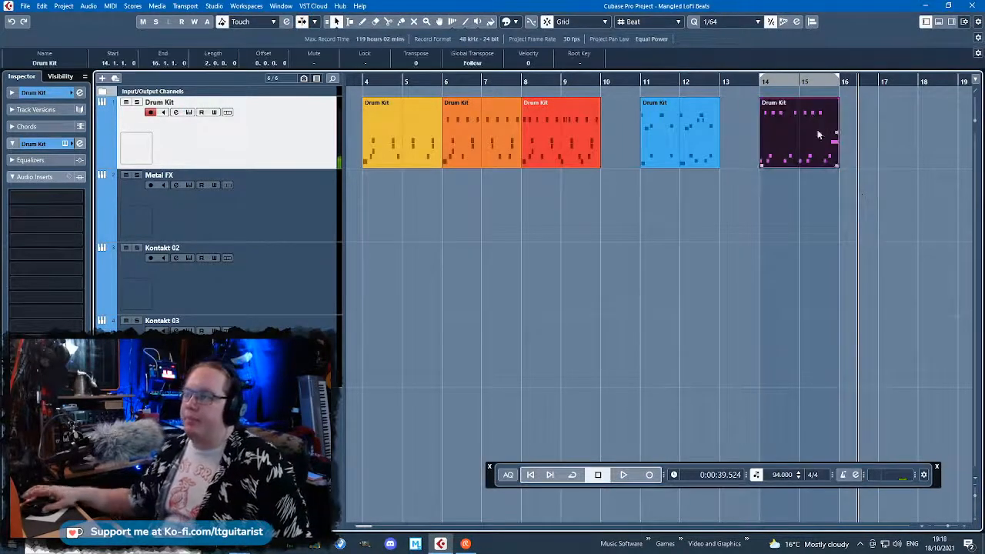
key("g")
left_click(719, 240)
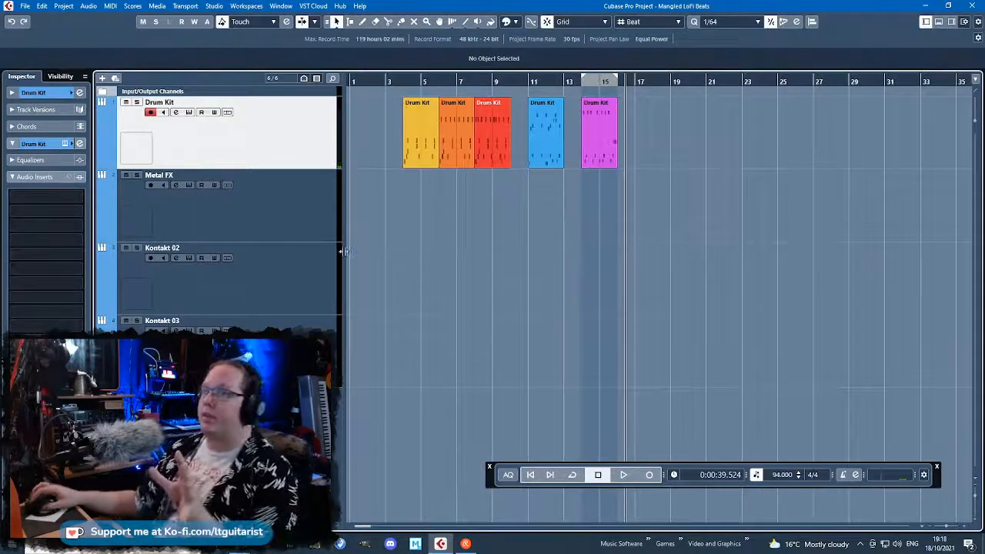
double_click(143, 156)
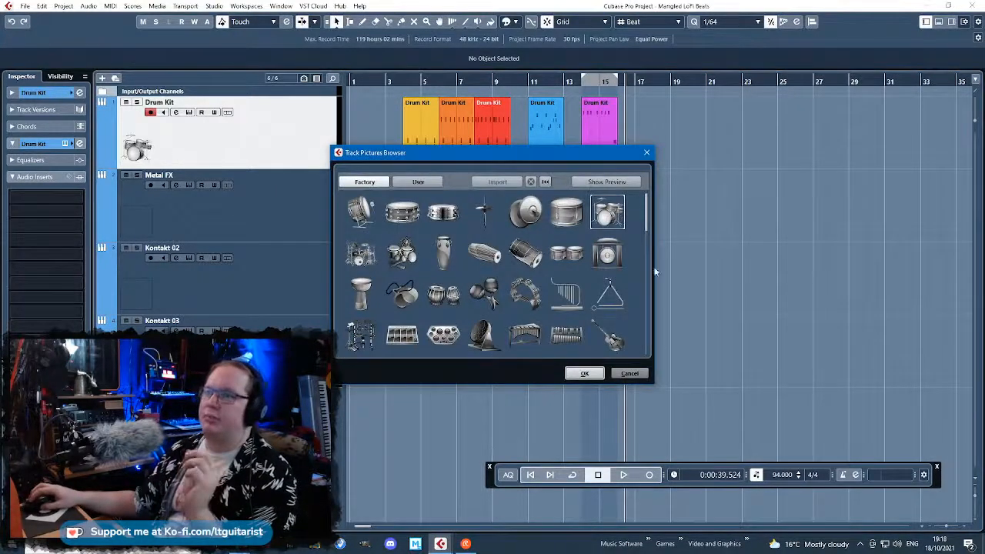
left_click(584, 373)
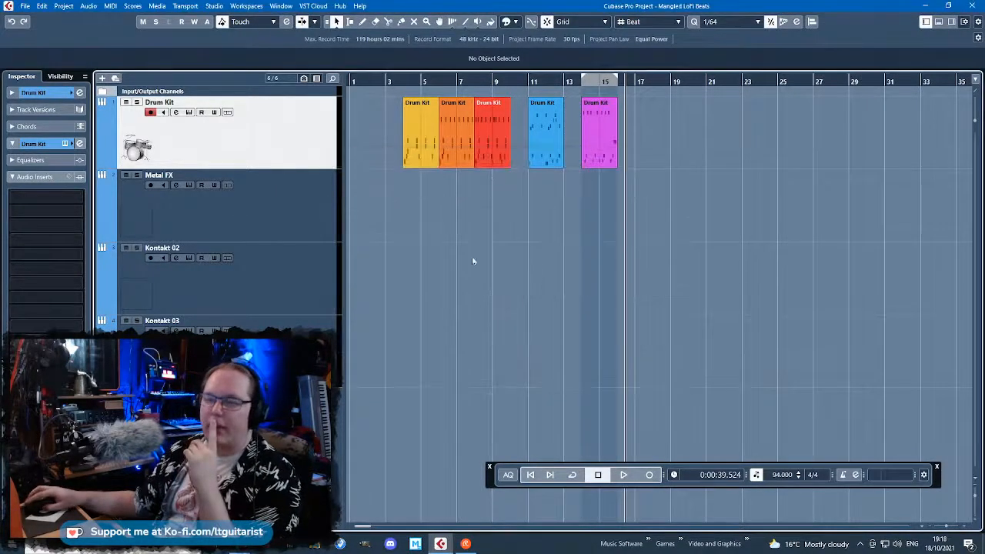
Move all the Drum Kit parts one bar earlier so the yellow part starts at bar 3
left_click(389, 204)
left_click_drag(500, 222, 563, 238)
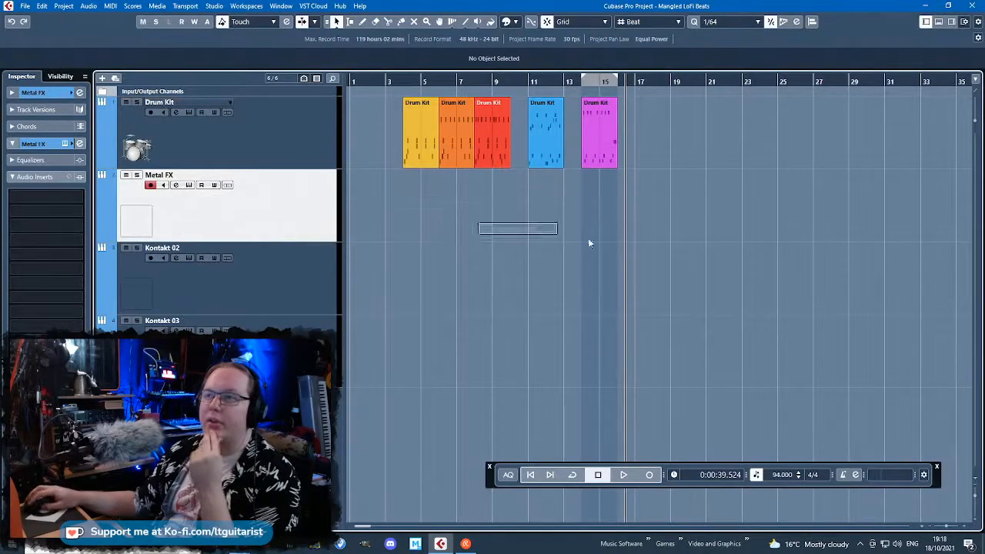
left_click_drag(387, 231, 388, 123)
mouse_move(421, 127)
left_mouse_down()
mouse_move(438, 124)
mouse_move(403, 131)
left_mouse_up()
left_click(460, 224)
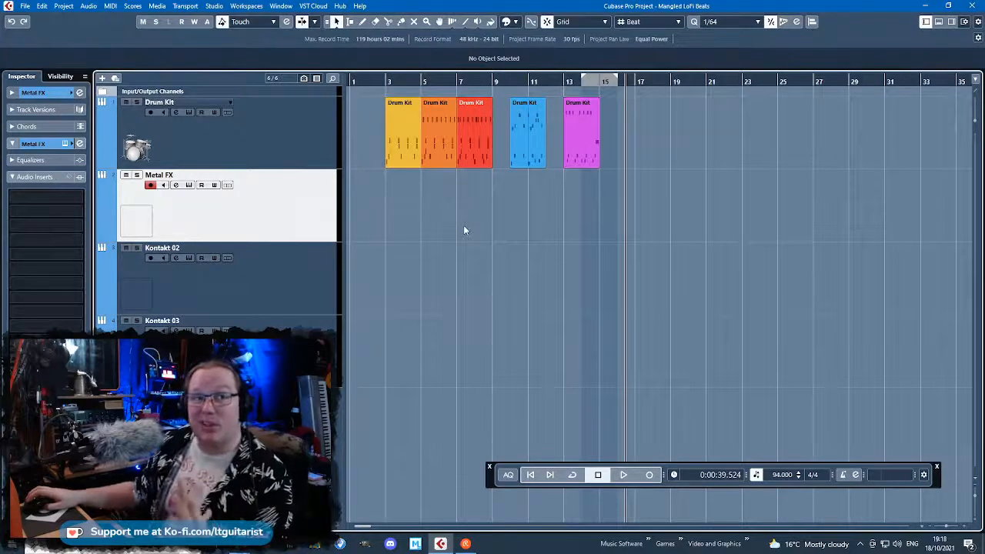
Duplicate the Drum Kit track with its parts, naming the copy Kick Snare and the original Hats
left_click(300, 164)
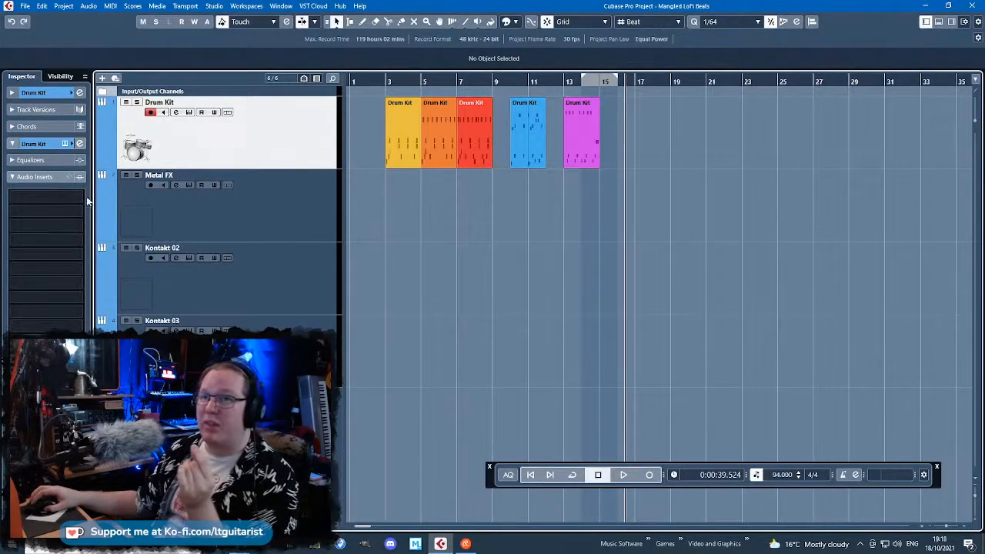
right_click(276, 143)
left_click(307, 170)
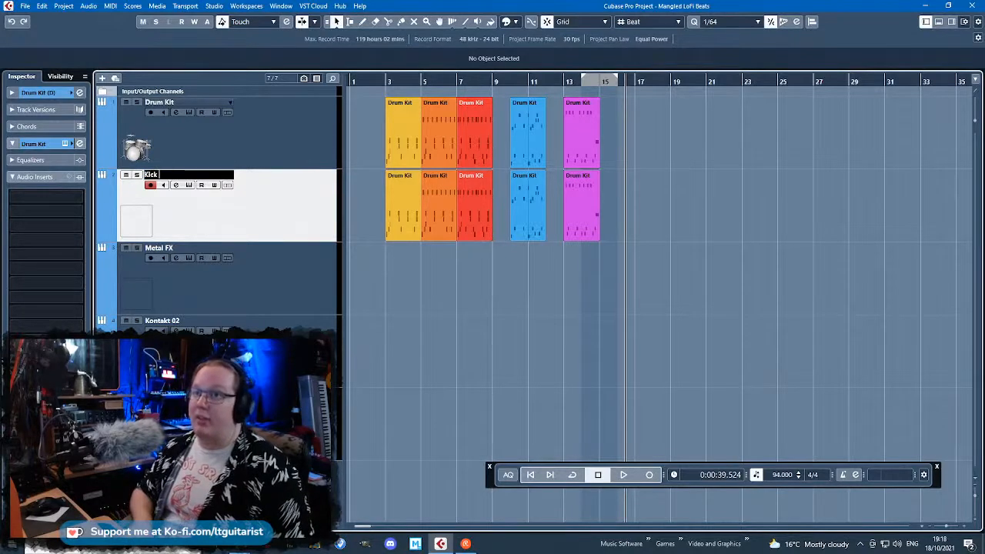
double_click(155, 102)
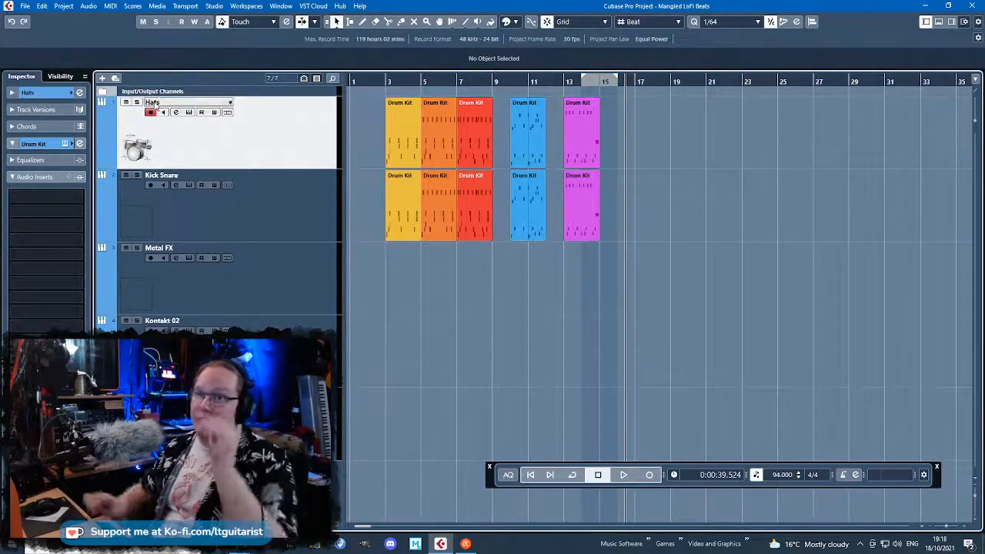
Glue all the parts on the Kick Snare track into one continuous part
left_click_drag(817, 229, 400, 204)
key("4")
left_click(400, 201)
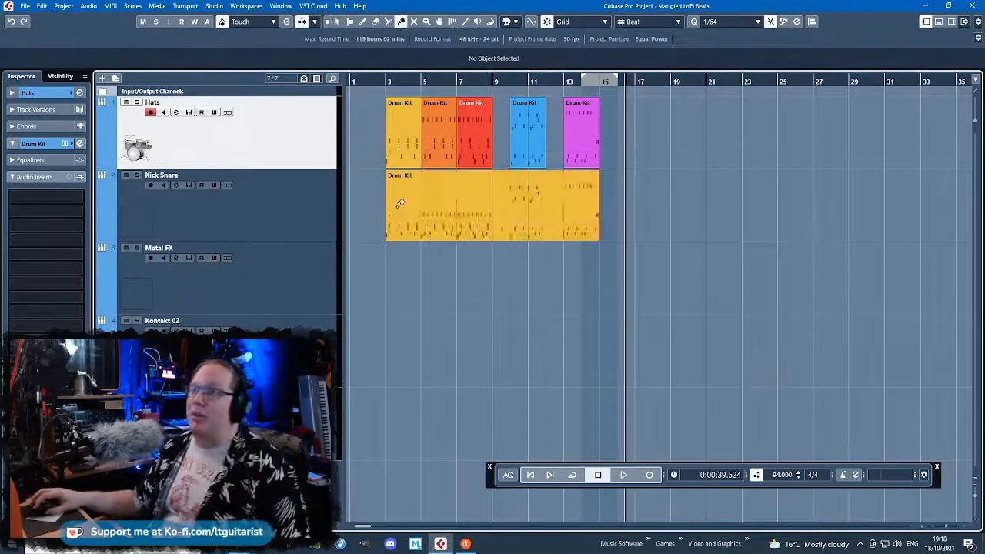
Duplicate the Hats track with its parts and rename the original track Reference
right_click(289, 131)
left_click(330, 160)
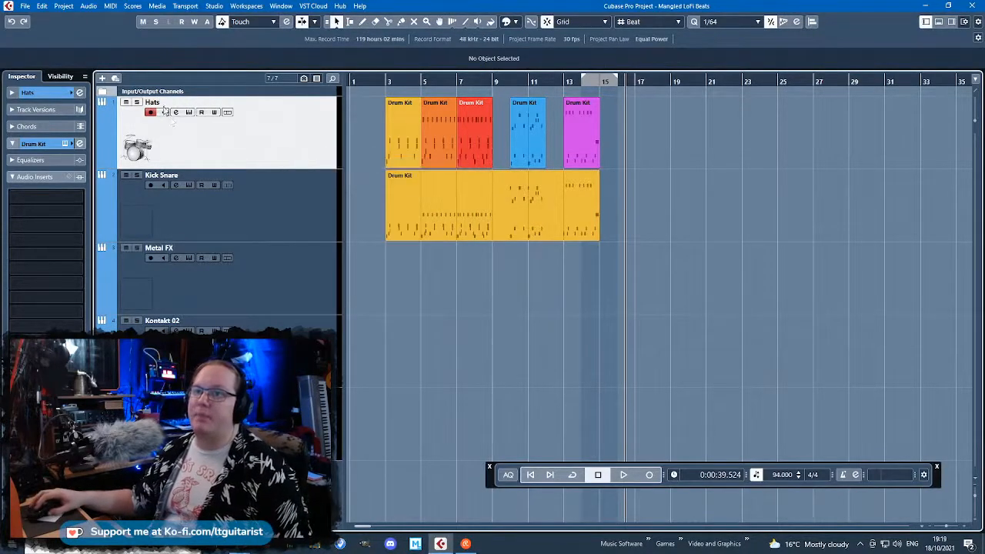
double_click(164, 104)
type("Reference")
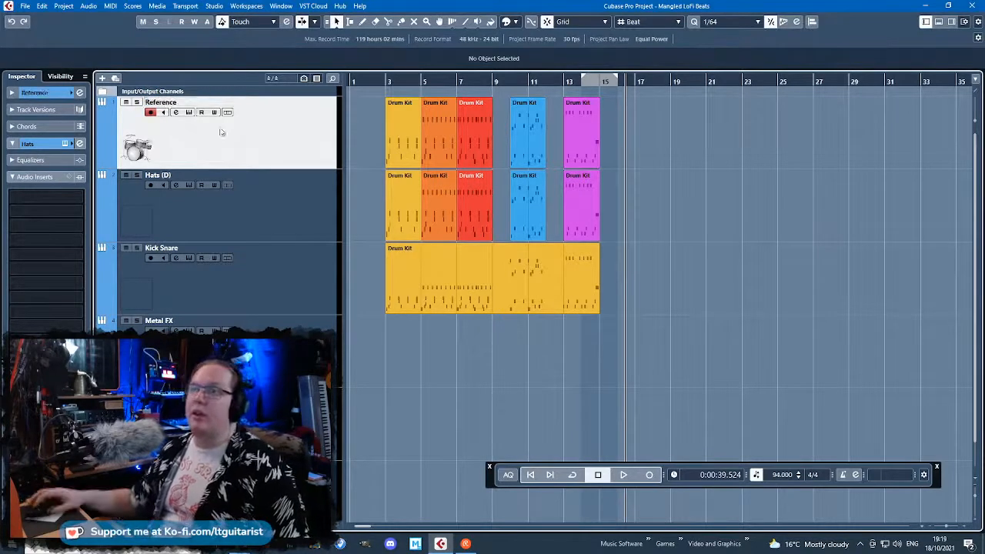
Glue all the parts on the Hats (D) track into one part and open the track's name for editing
left_click_drag(762, 235, 400, 189)
key("4")
left_click(400, 189)
double_click(187, 174)
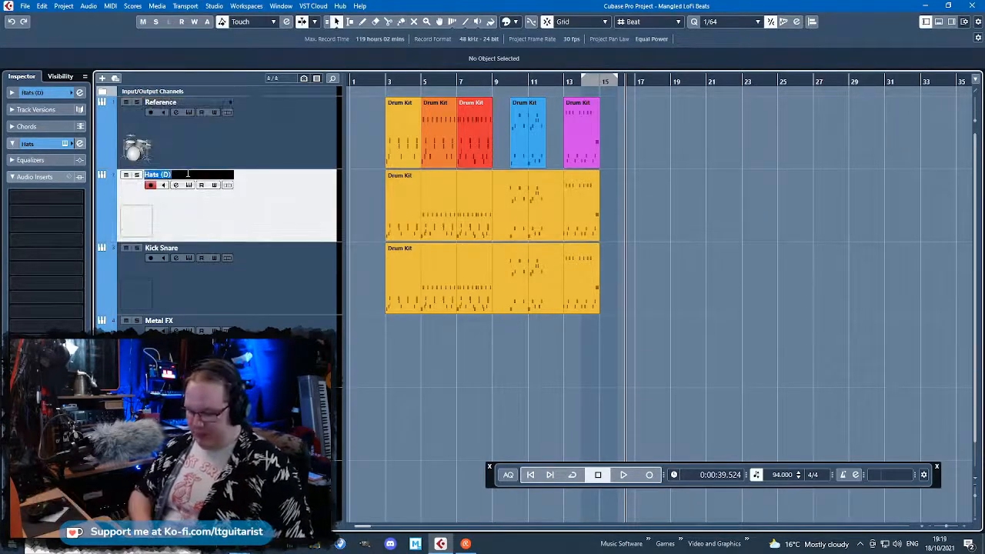
Open the glued hats part in the Key Editor and delete all its notes from C1 to E1
double_click(401, 216)
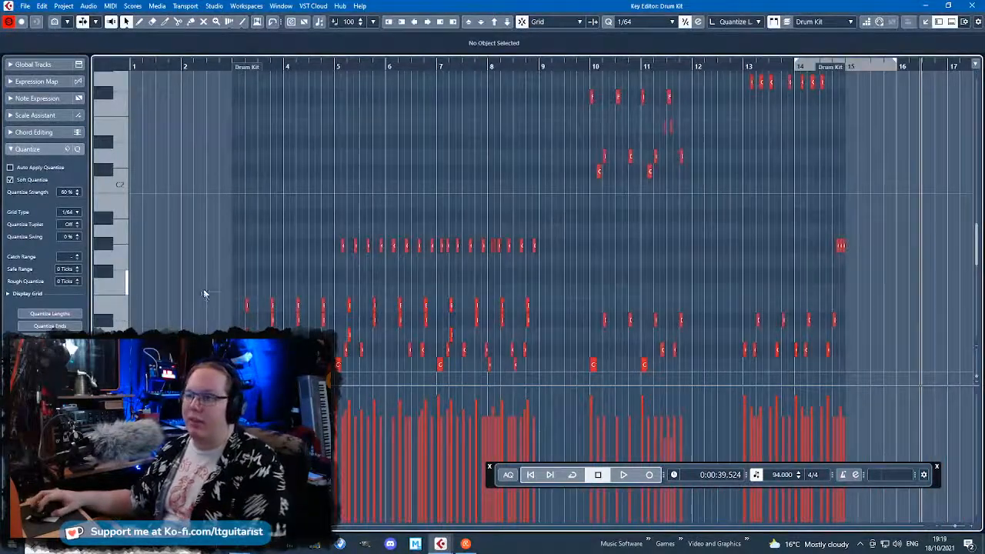
left_click_drag(203, 293, 863, 363)
key("Delete")
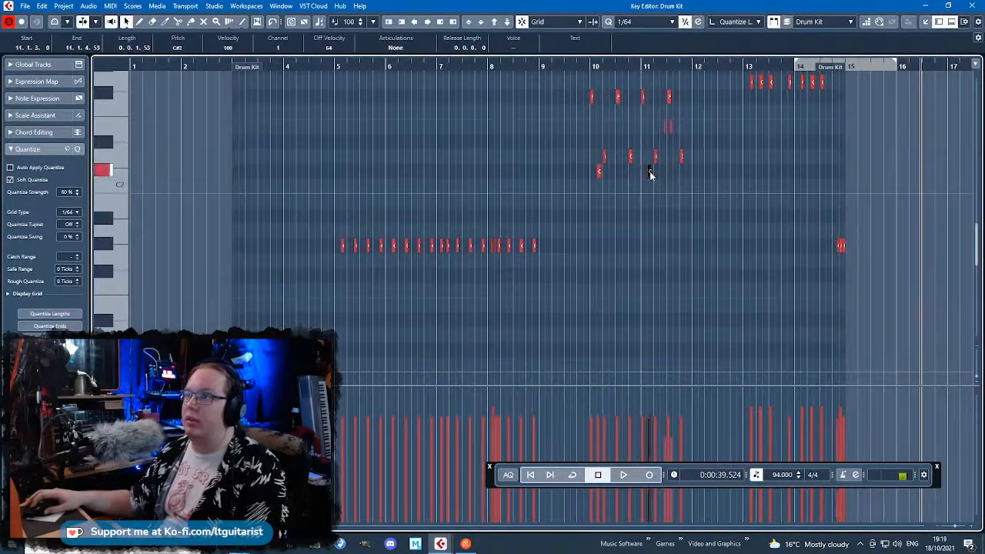
Delete the C#2 and D2 notes in bars 10 and 11 of the hats part
left_click_drag(731, 136, 523, 180)
key("Delete")
left_click_drag(703, 144, 603, 115)
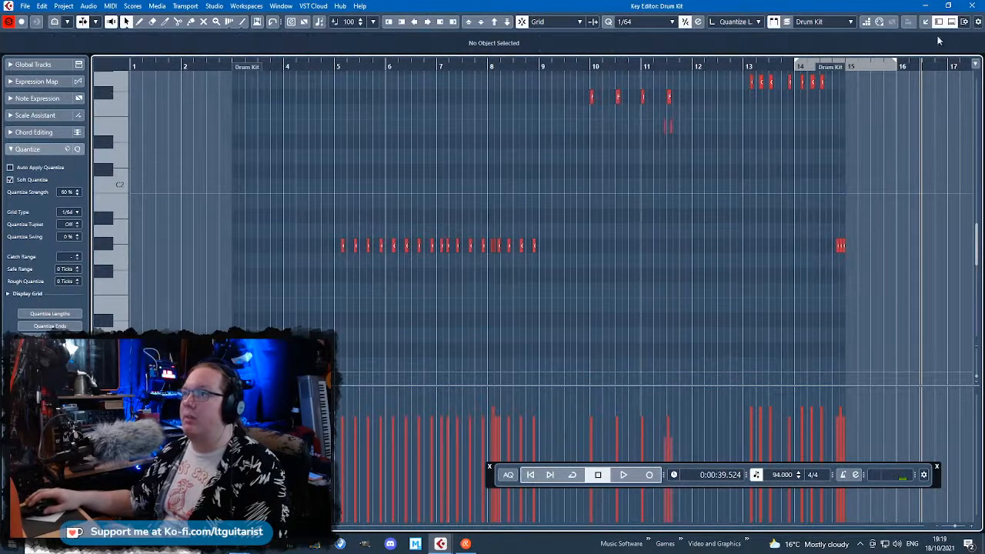
Play back the edited hats part around bar 11 and close the Key Editor
left_click_drag(662, 66, 660, 146)
key("space")
scroll(715, 193, "up", 3)
key("space")
key("Escape")
Open the Kick Snare part in the Key Editor and delete its hi-hat notes in bars 5 to 8 and at the end of bar 14
left_click(514, 277)
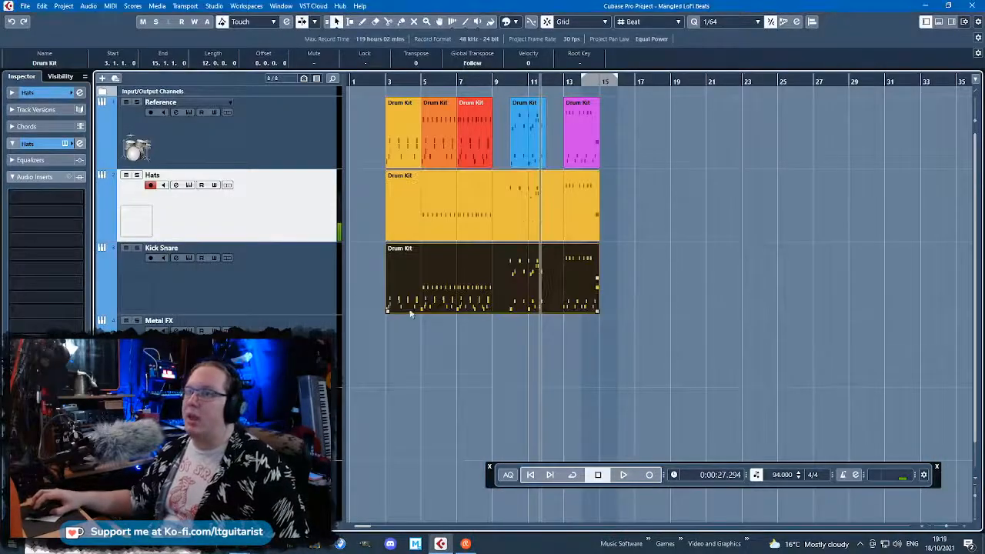
double_click(514, 276)
scroll(464, 278, "down", 4)
left_click_drag(416, 230, 179, 258)
key("Delete")
left_click_drag(824, 228, 943, 264)
key("Delete")
Delete the G2 notes in bars 13 and 14 and the E2 and F#2 notes in bars 10 and 11, and close the Key Editor
scroll(902, 179, "up", 3)
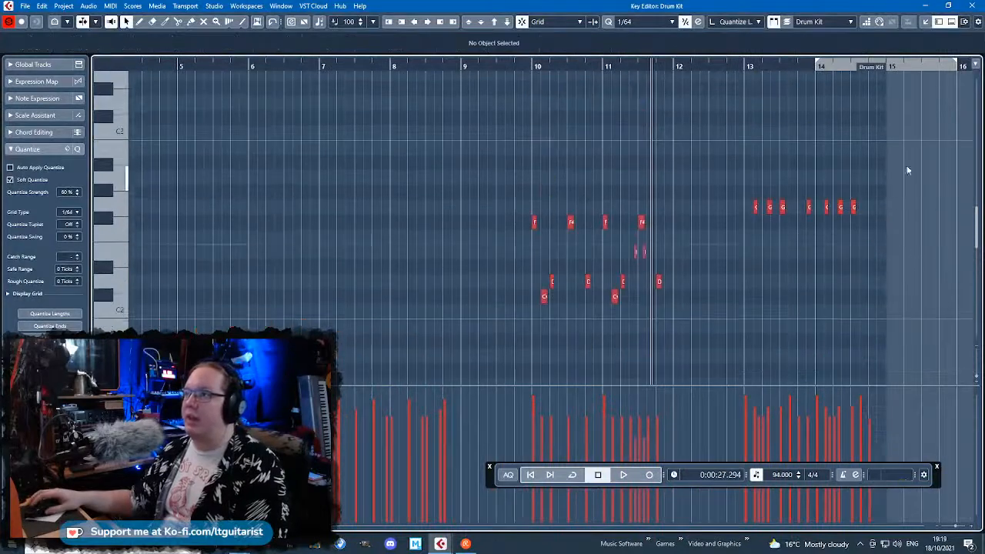
left_click_drag(861, 204, 724, 227)
key("Delete")
left_click_drag(697, 196, 692, 262)
key("Delete")
key("Delete")
scroll(722, 260, "down", 4)
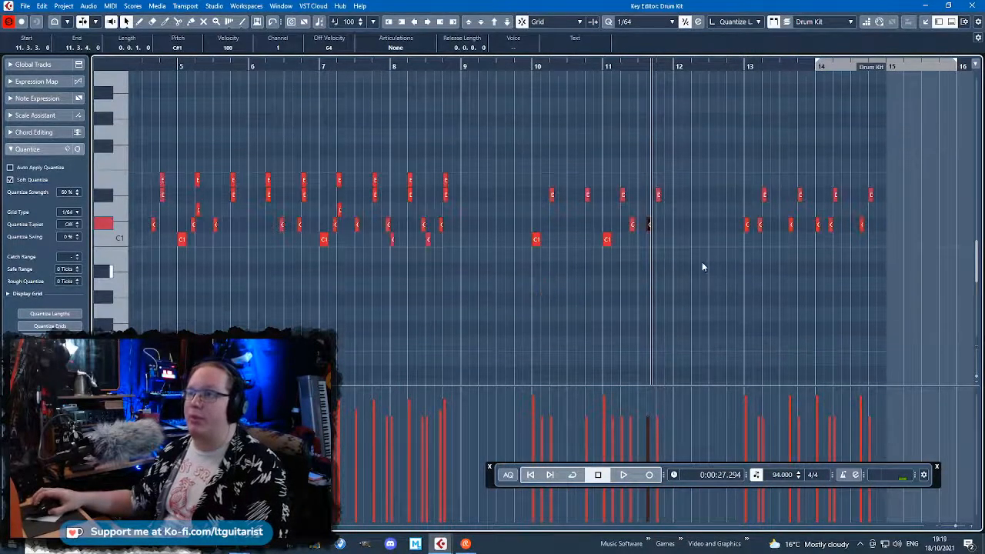
left_click(341, 181)
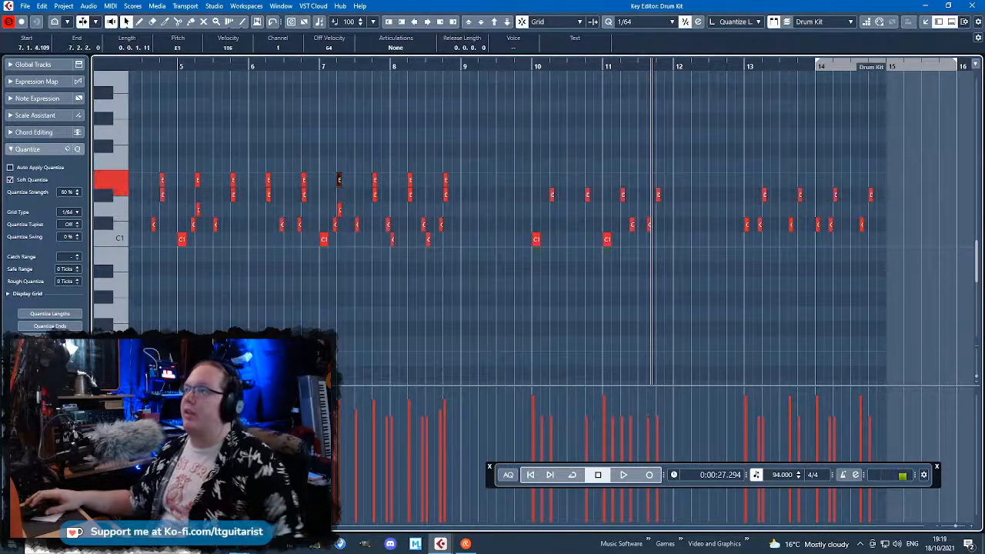
key("Escape")
Solo the Hats and Kick Snare tracks and play them back together through bars 5 and 6
left_click(296, 219)
key("s")
left_click(308, 263)
key("s")
left_click(311, 224)
key("s")
key("space")
left_click_drag(435, 80, 446, 161)
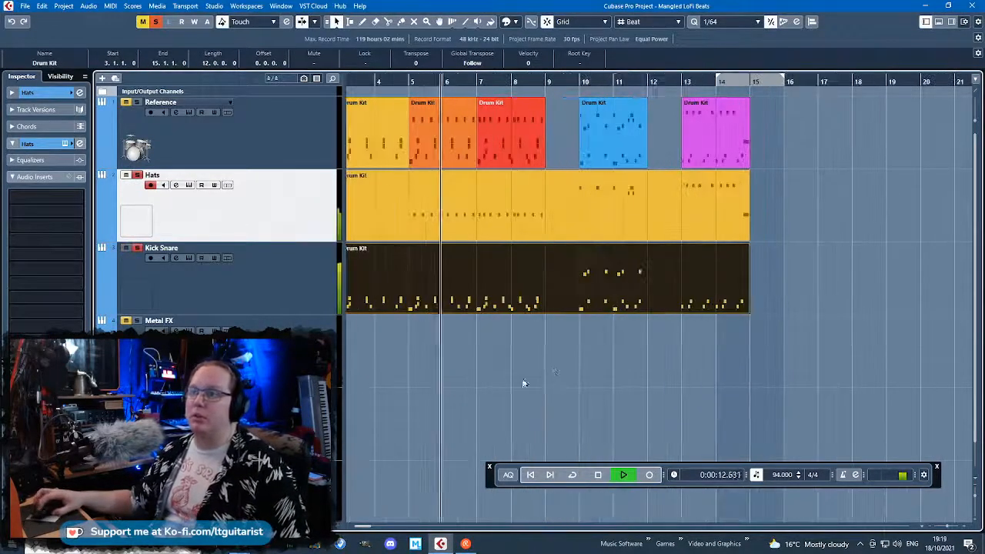
left_click(539, 371)
scroll(516, 379, "left", 2)
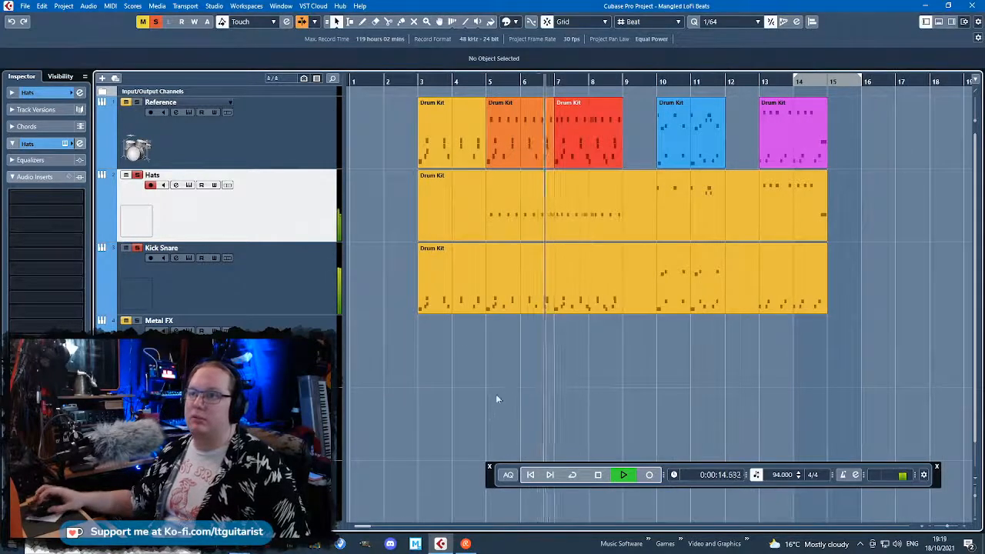
key("space")
Open the effect list for the Hats track's first audio insert and browse the iZotope, Klevgrand, Native Instruments and Steinberg folders
left_click(322, 292)
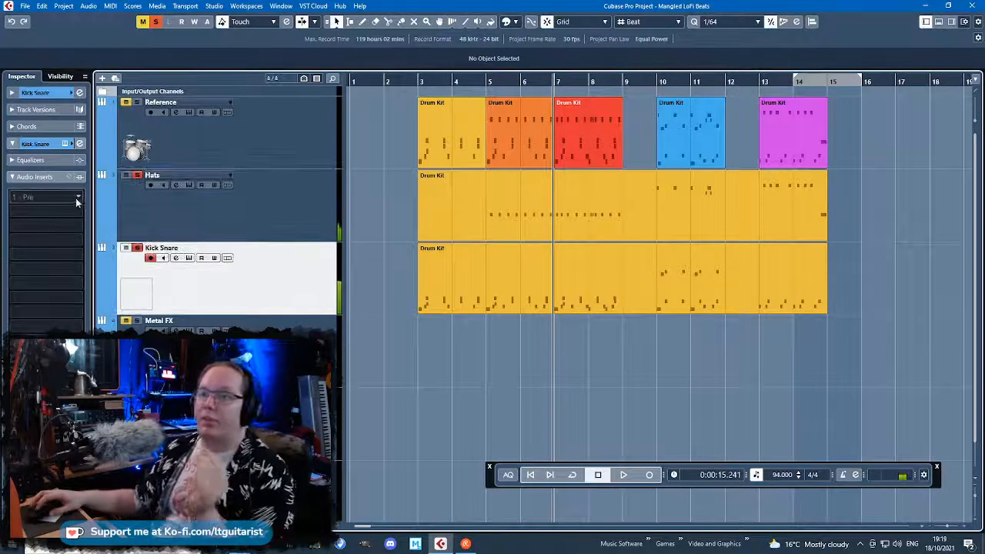
key("Up")
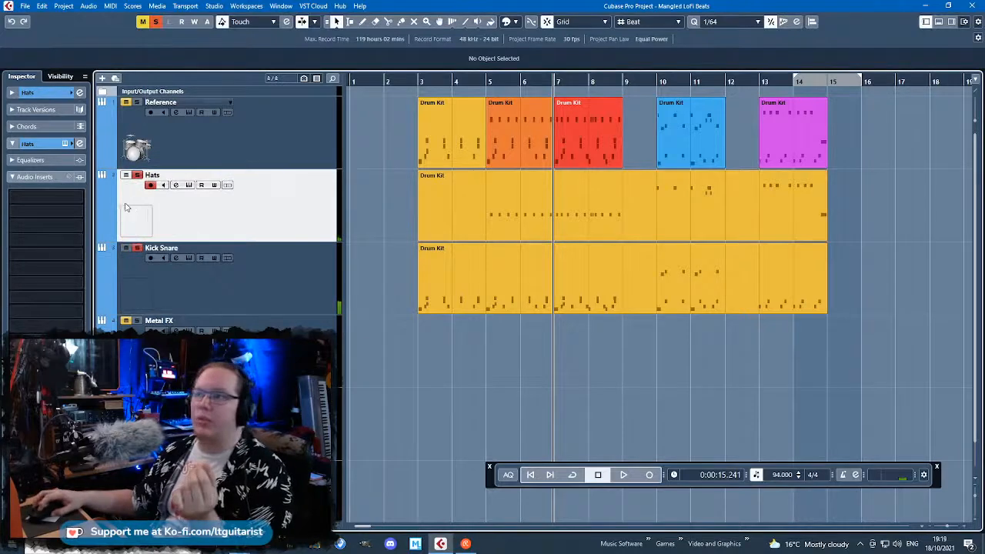
left_click(81, 200)
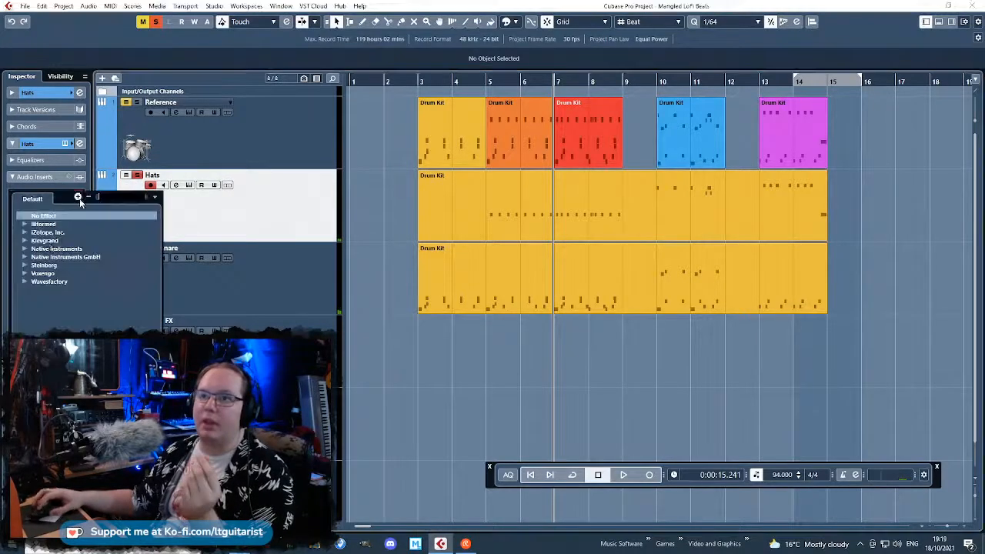
left_click(25, 234)
left_click(25, 233)
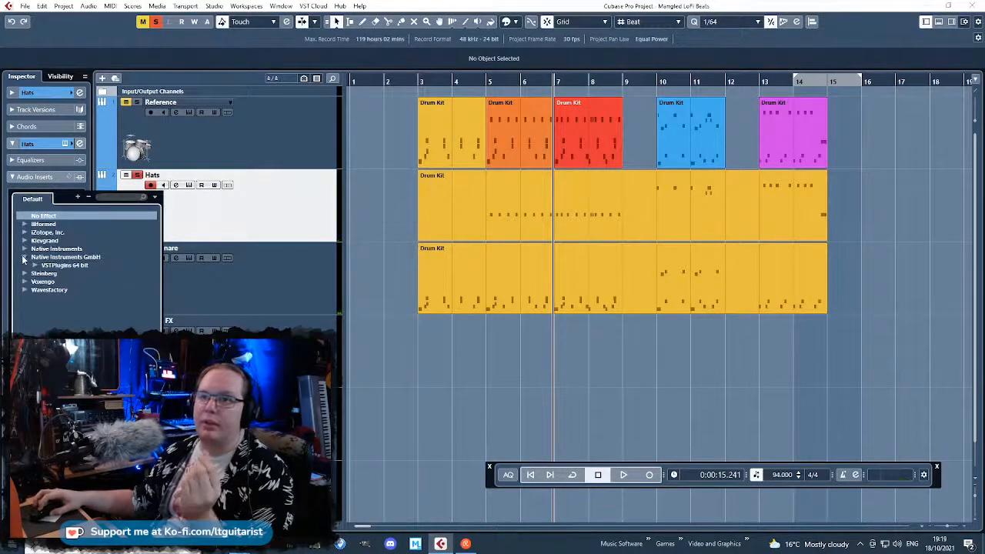
left_click(24, 248)
left_click(24, 241)
left_click(25, 241)
left_click(24, 256)
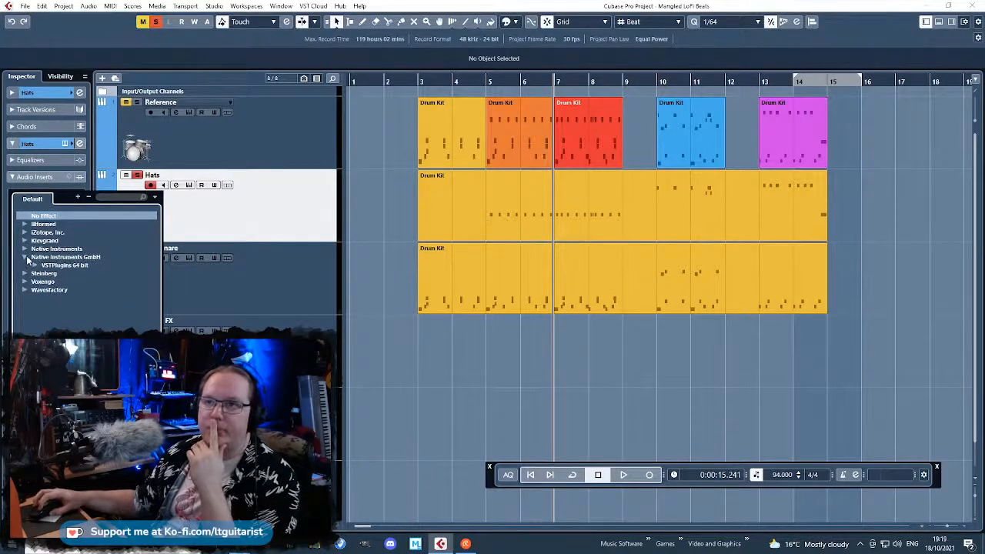
left_click(33, 264)
left_click(25, 256)
left_click(25, 265)
left_click(25, 265)
Load Illformed's Glitch2 as the first audio insert on the Hats track
left_click(24, 232)
left_click(24, 224)
left_click(34, 233)
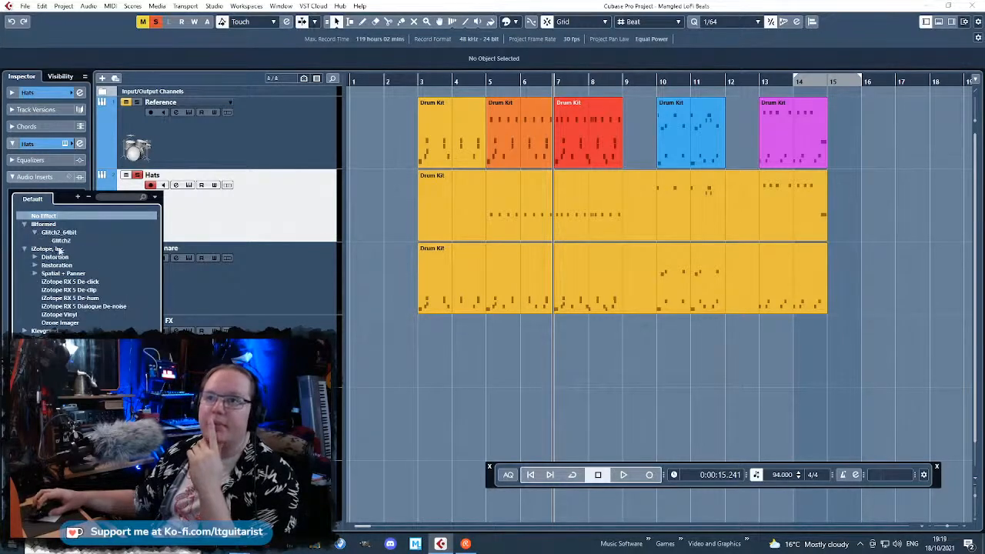
double_click(61, 241)
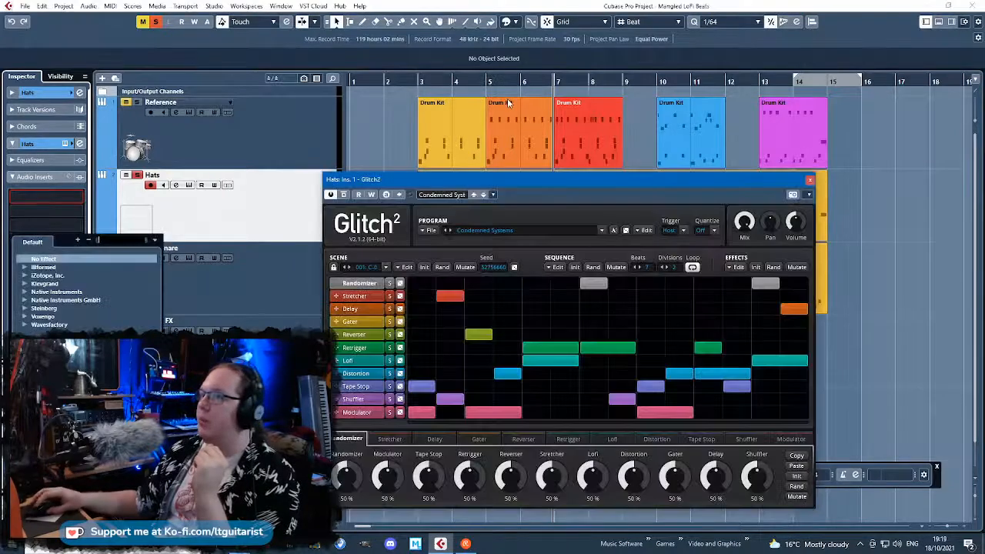
Play bars 7 and 8 in a loop and set the Glitch2 sequence length to 8 beats
left_click_drag(554, 80, 622, 80)
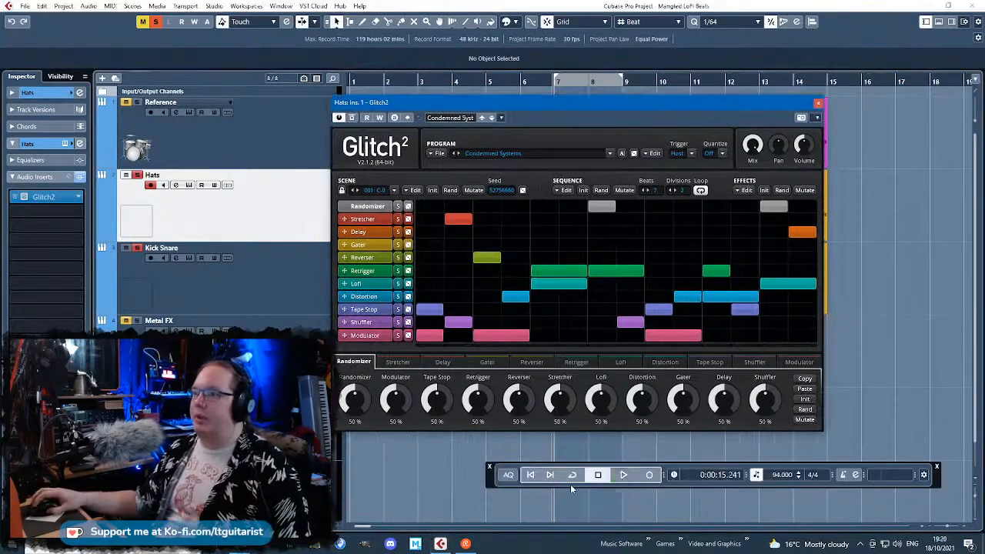
left_click(570, 480)
key("space")
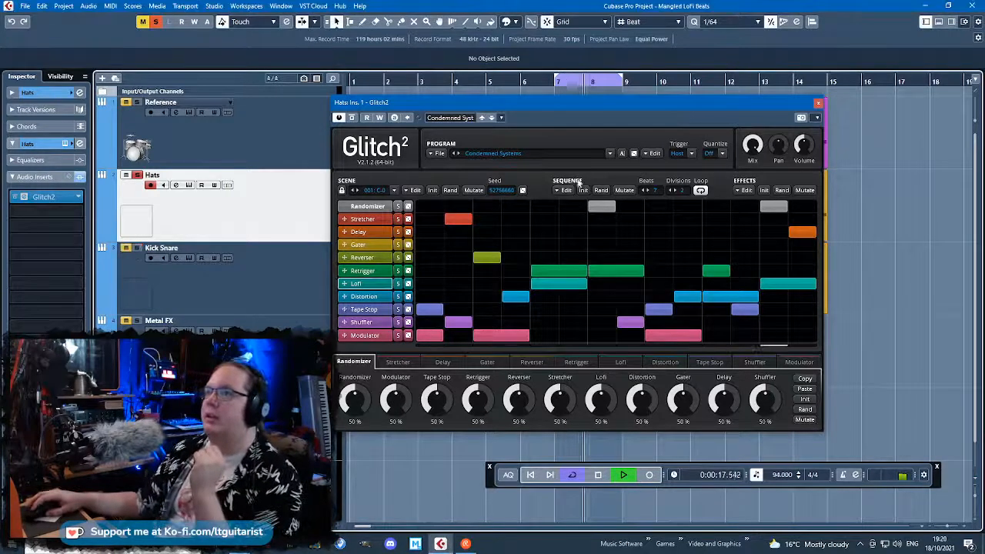
left_click(645, 190)
left_click(645, 190)
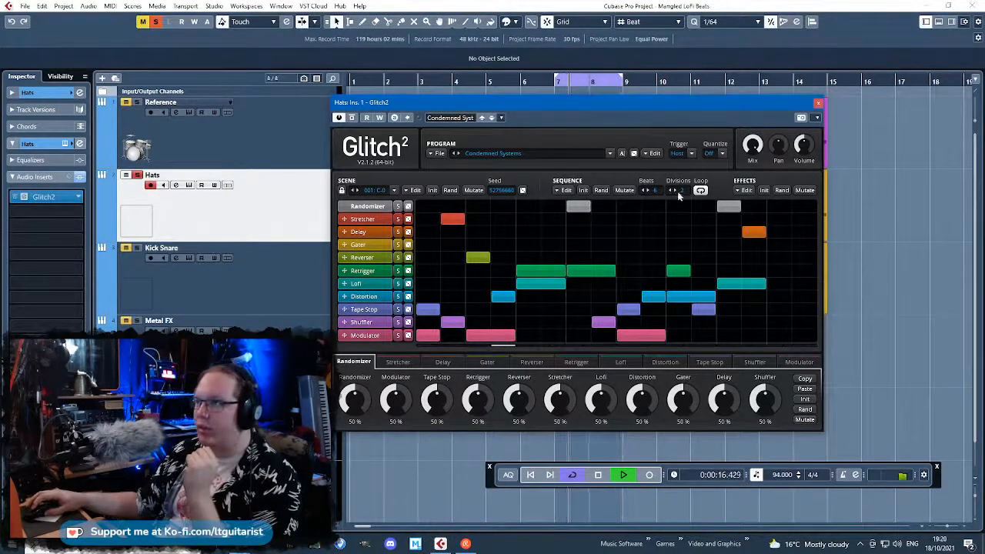
Remove all the preset effect blocks from the Glitch2 sequence so the pattern grid is empty
right_click(730, 208)
right_click(754, 232)
right_click(741, 284)
right_click(704, 310)
right_click(641, 335)
right_click(605, 322)
right_click(631, 310)
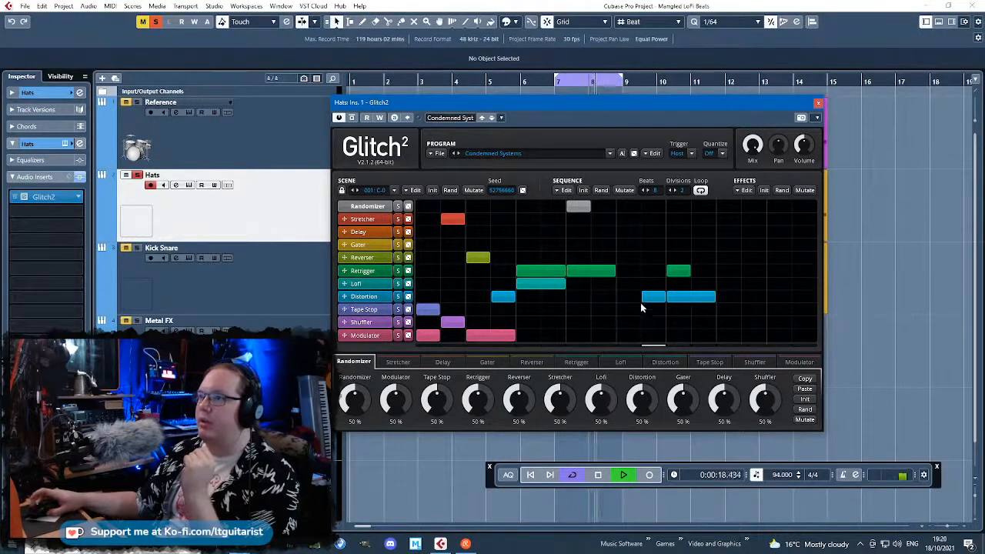
right_click(689, 297)
right_click(675, 273)
right_click(654, 297)
right_click(591, 271)
right_click(541, 270)
right_click(541, 283)
right_click(490, 335)
right_click(454, 322)
right_click(428, 309)
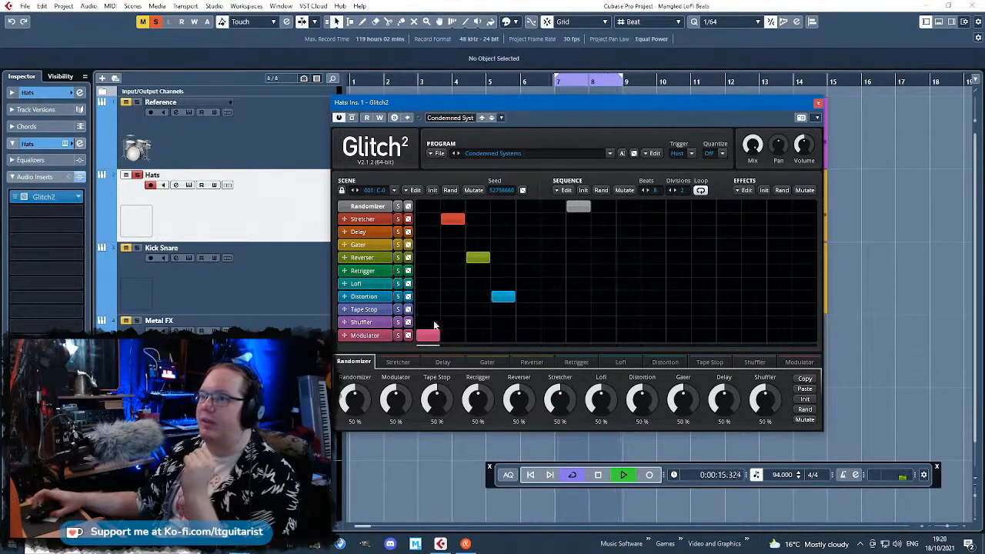
right_click(428, 335)
right_click(578, 207)
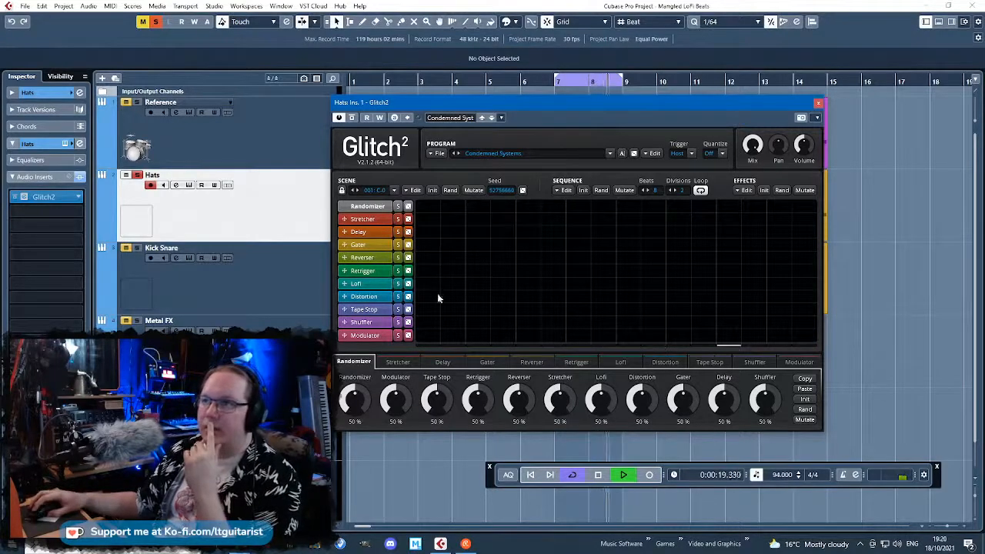
Draw a four-step Retrigger block in the Glitch2 sequence, starting at the third step, and replay the loop from bar 7
left_click_drag(431, 271, 508, 273)
left_click_drag(561, 105, 548, 132)
left_click_drag(407, 294, 431, 292)
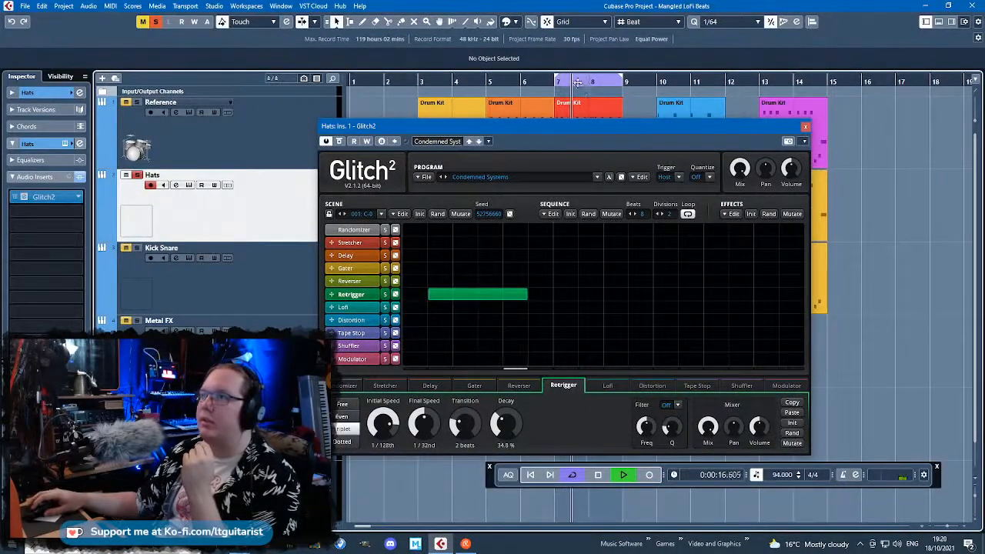
left_click_drag(429, 297, 467, 288)
left_click(556, 92)
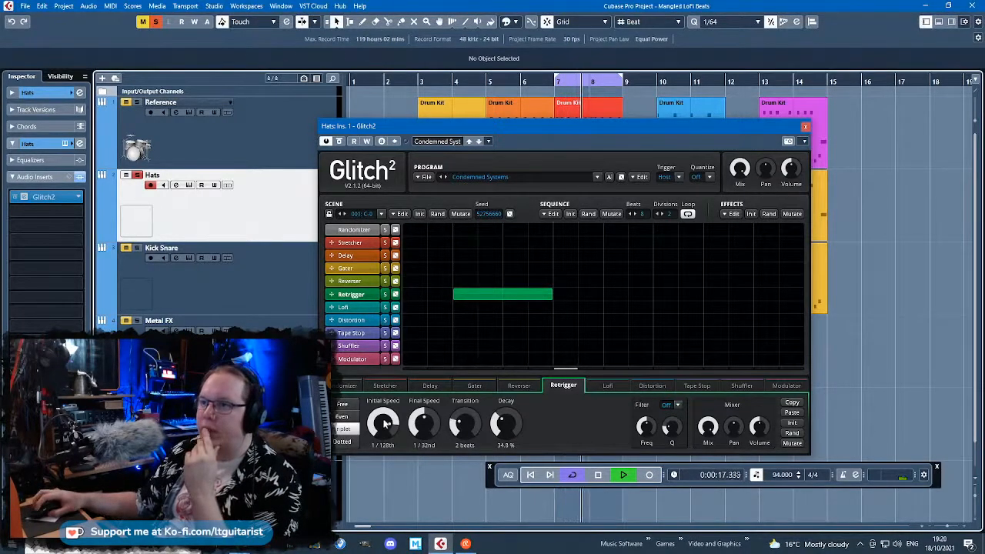
Set the Retrigger to Even with initial and final speeds of 1/16th, and shift its block to start at the fourth step
left_click_drag(385, 425, 385, 439)
left_click(342, 417)
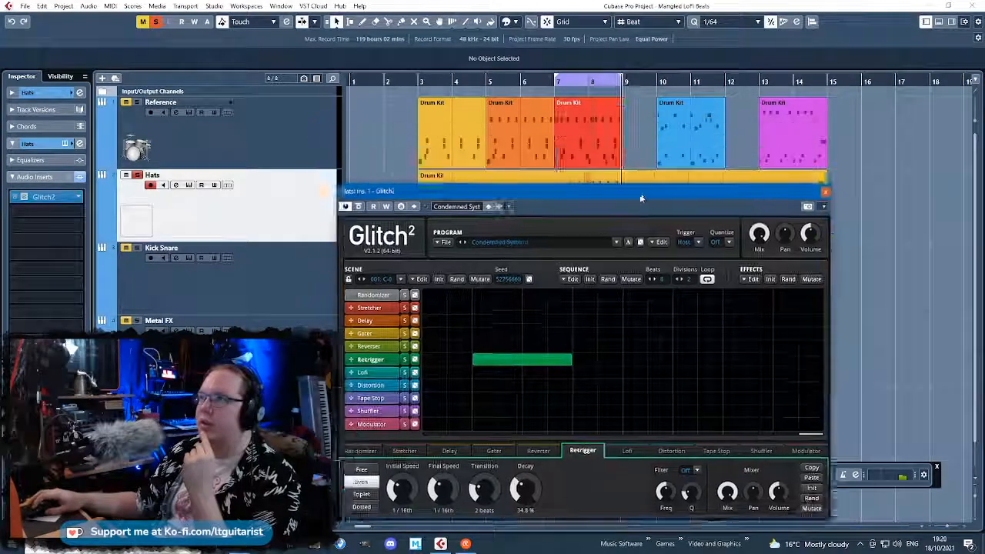
left_click_drag(640, 193, 644, 225)
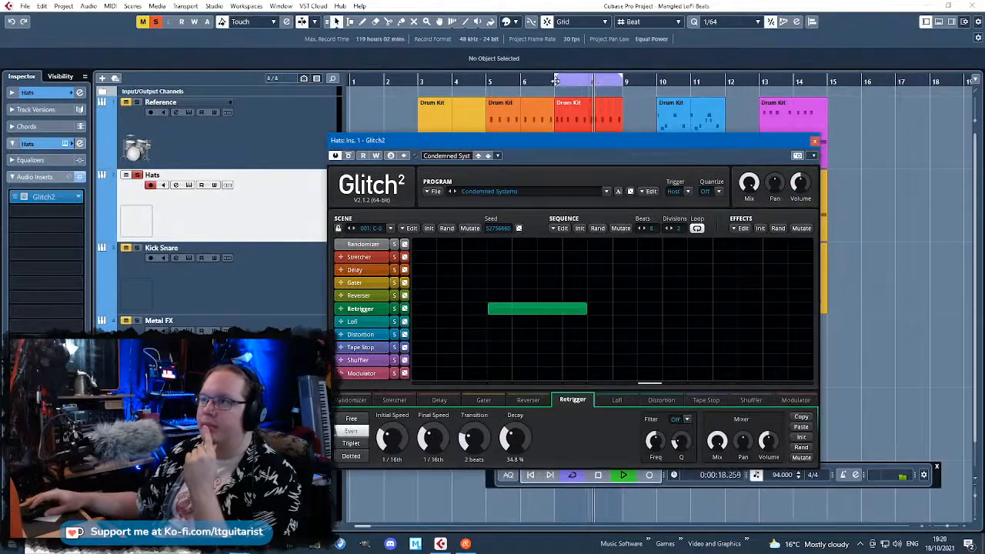
left_click(556, 81)
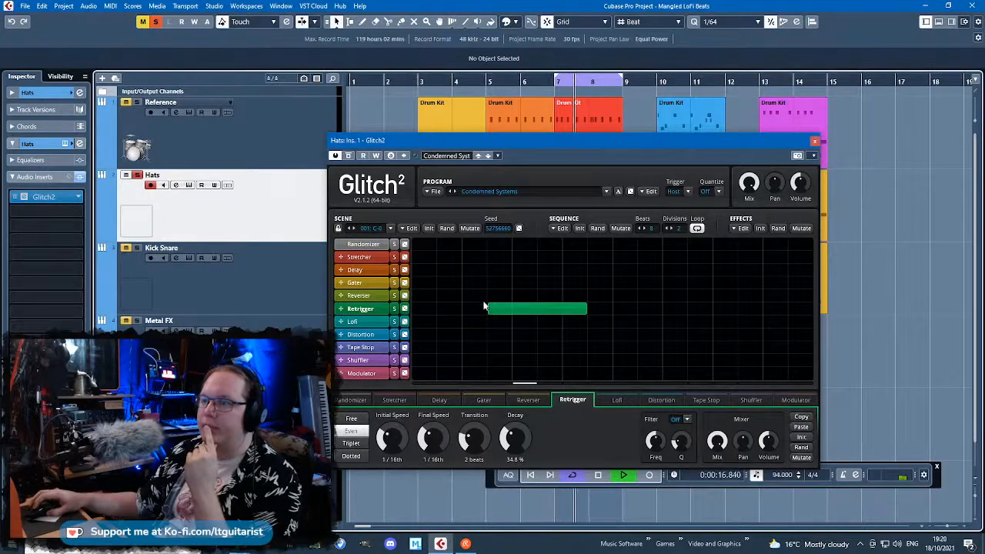
Set the Retrigger's transition to 1/16th and decay to 0.0 %, and shorten its block to three steps
left_click_drag(479, 441, 479, 416)
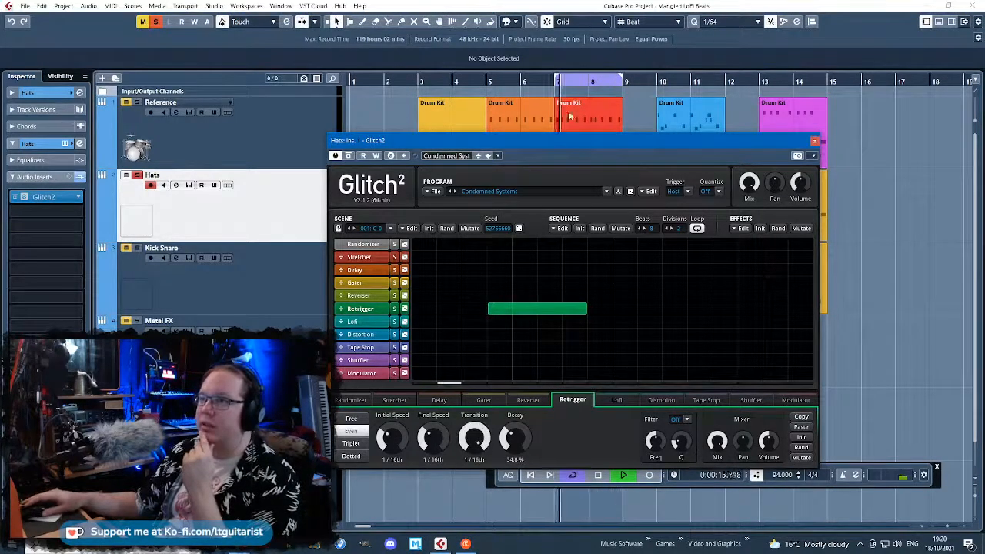
left_click_drag(515, 444, 514, 469)
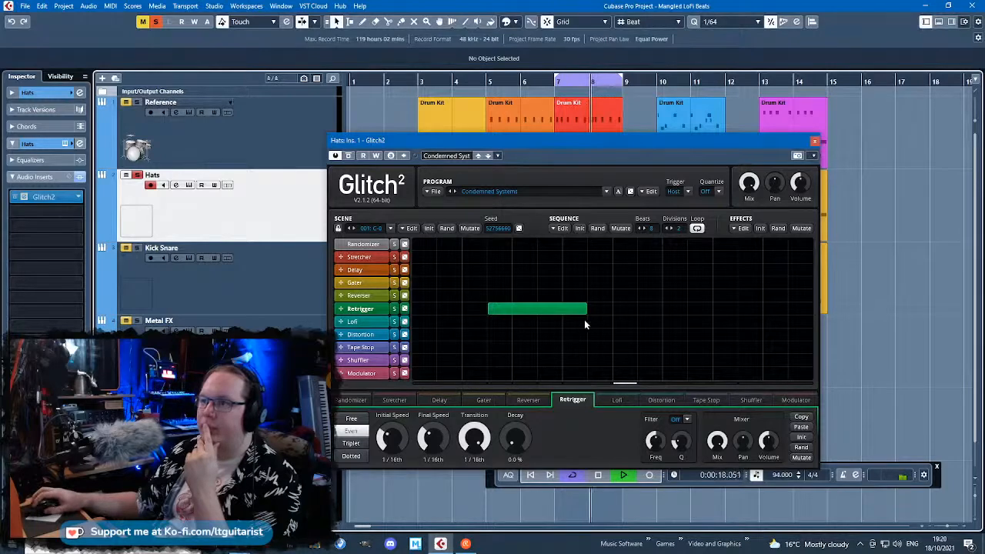
left_click_drag(585, 308, 564, 311)
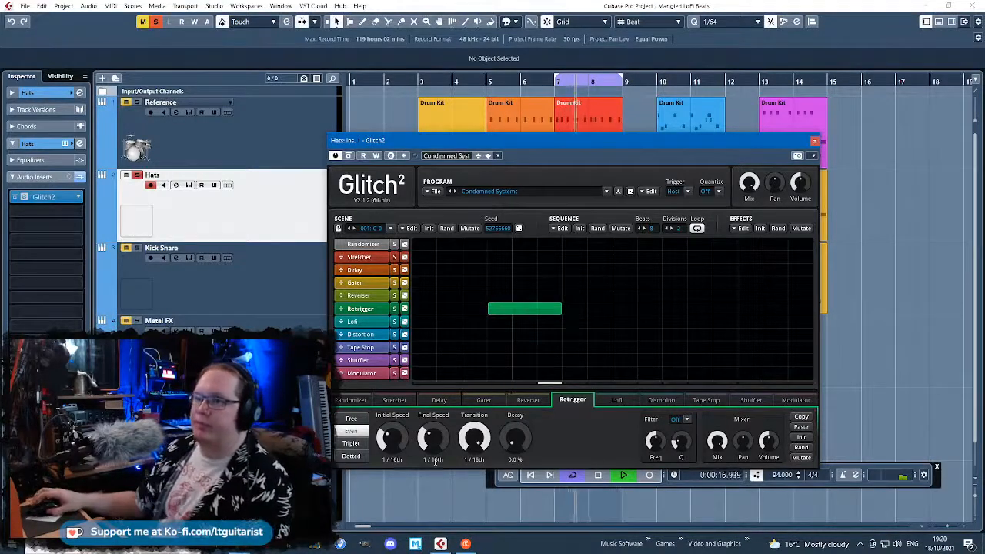
Set the Retrigger's final speed to 1/32nd and its transition to 1/8th, replaying the loop to check
left_click_drag(436, 431, 483, 444)
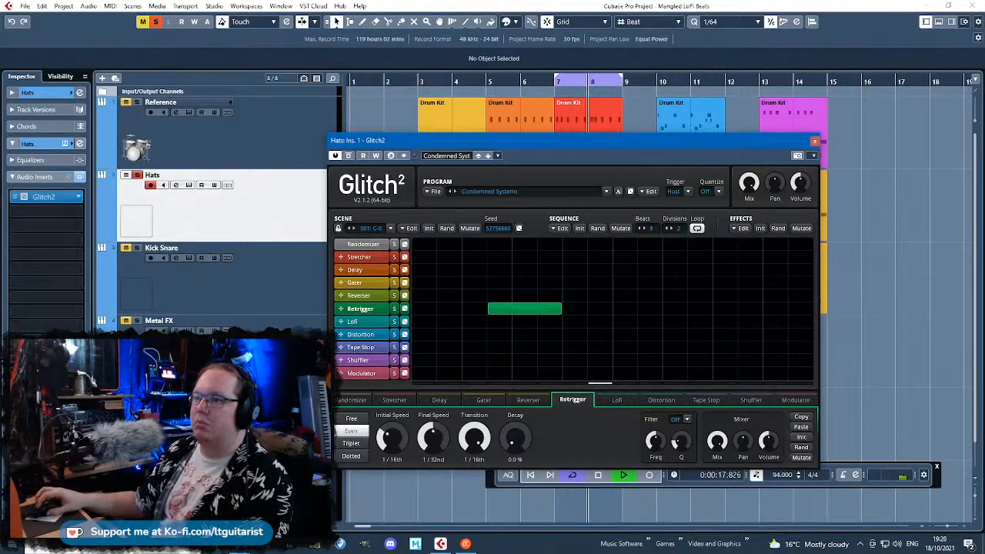
mouse_move(474, 439)
left_mouse_down()
mouse_move(474, 448)
mouse_move(483, 443)
left_mouse_up()
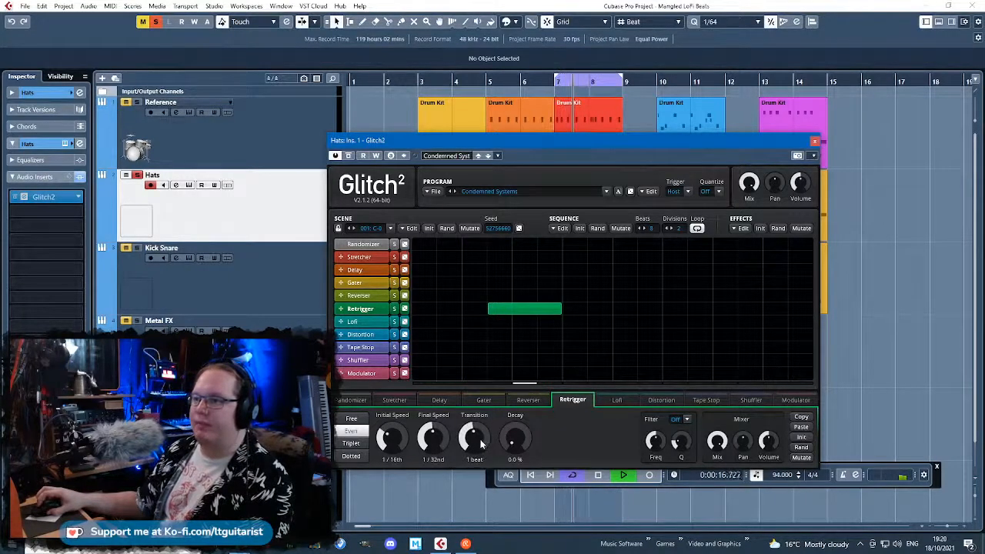
left_click(546, 81)
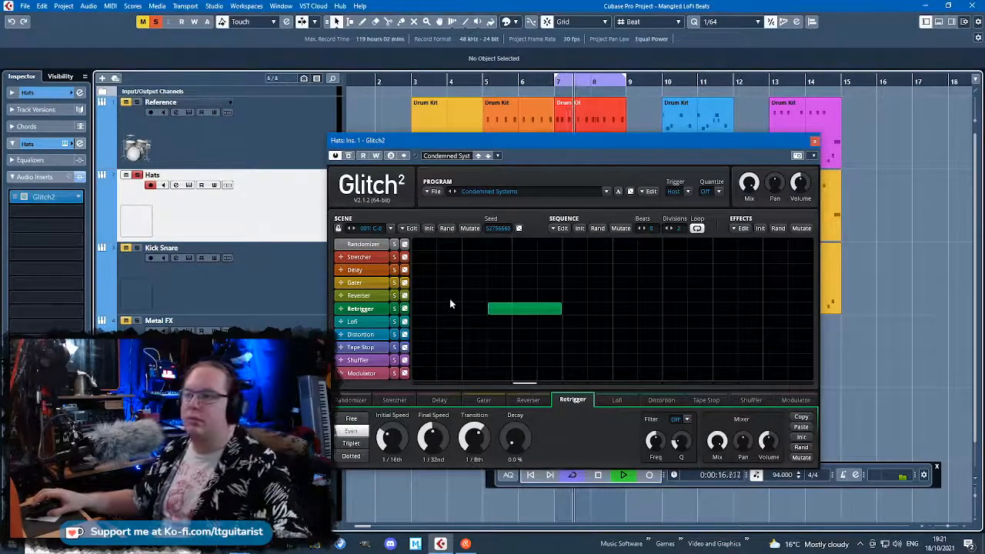
Raise the Retrigger's decay to 18.8 %, replaying the loop from bar 7 to judge the change
left_click_drag(515, 440, 515, 427)
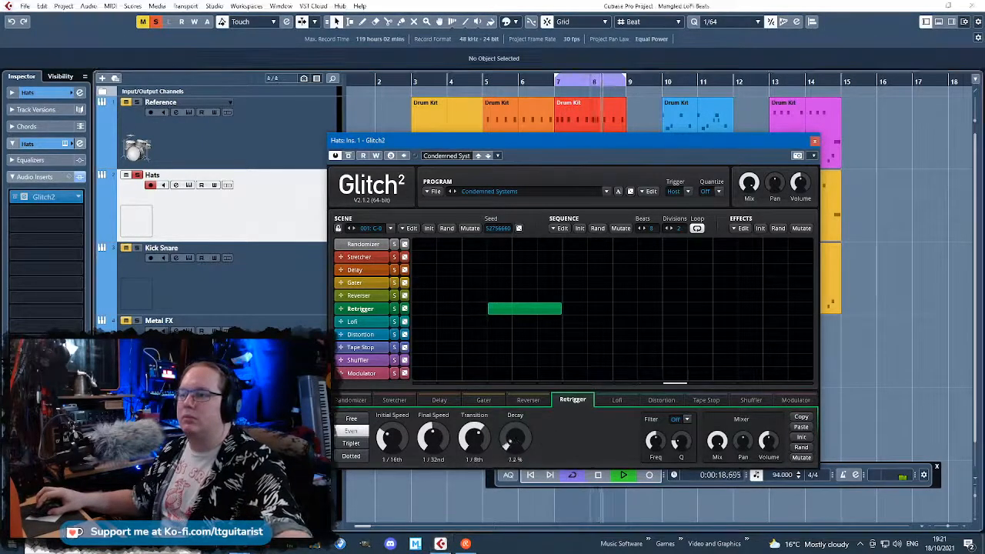
left_click(547, 81)
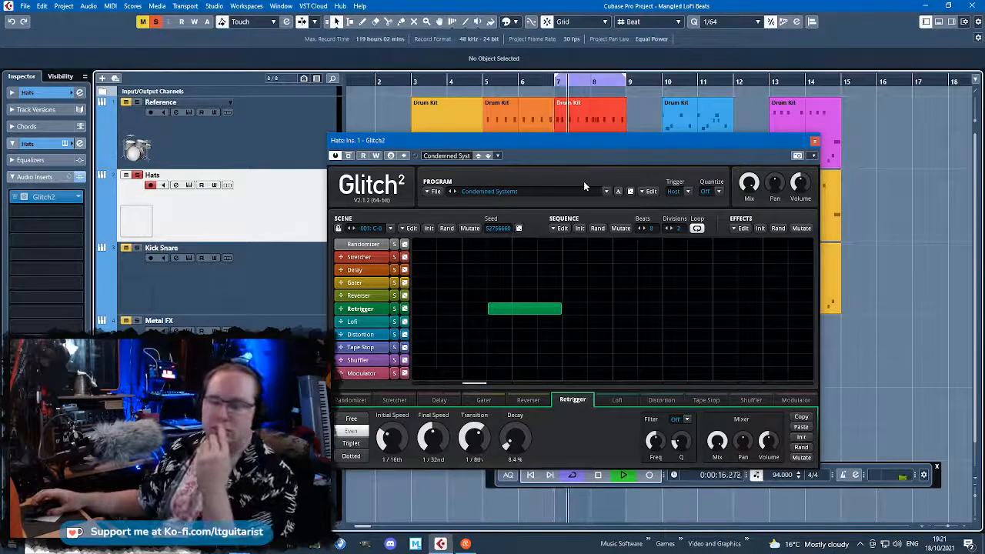
left_click_drag(515, 440, 514, 425)
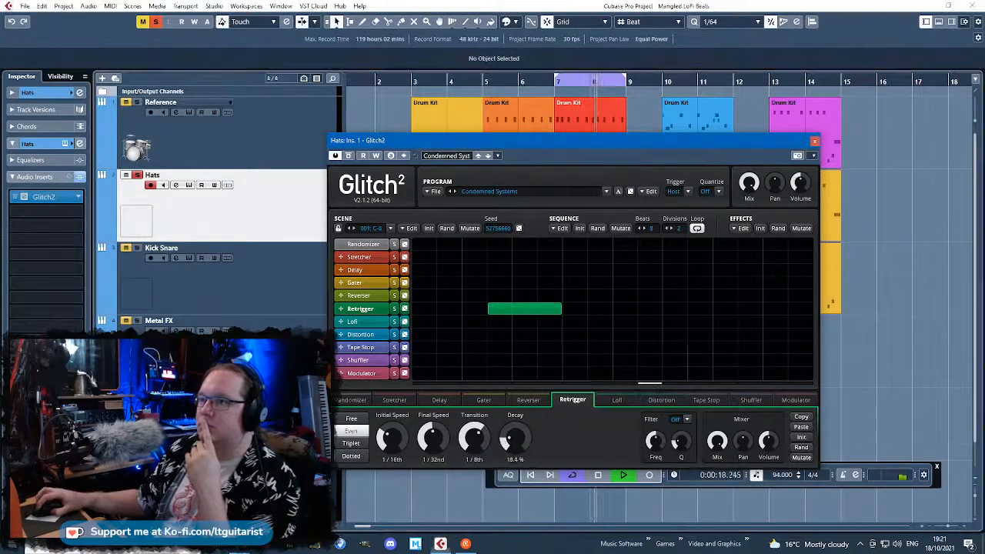
left_click(550, 81)
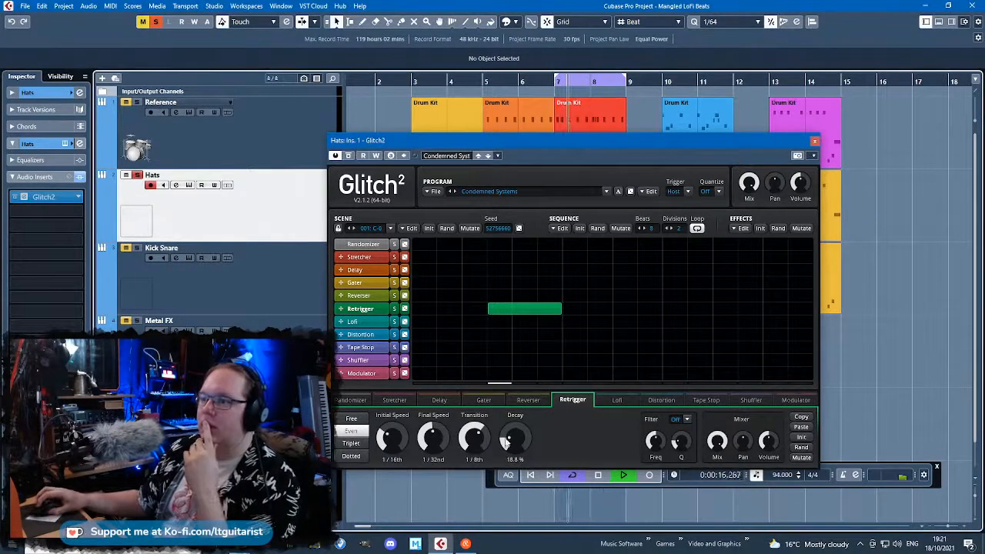
left_click(554, 83)
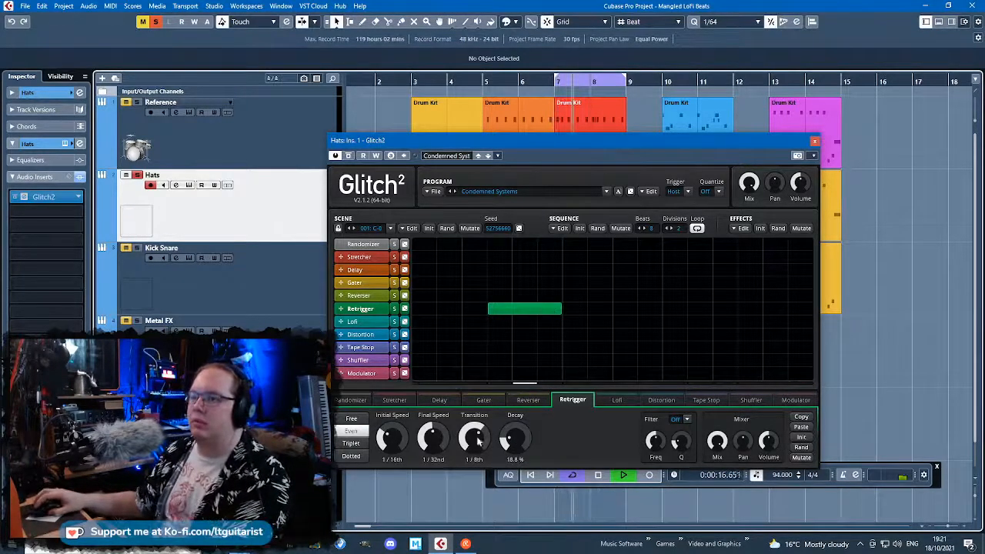
Set the Retrigger's transition to 1/16th and decay to 11.6 %, replaying the loop from bar 7
left_click_drag(508, 441, 476, 423)
left_click(550, 82)
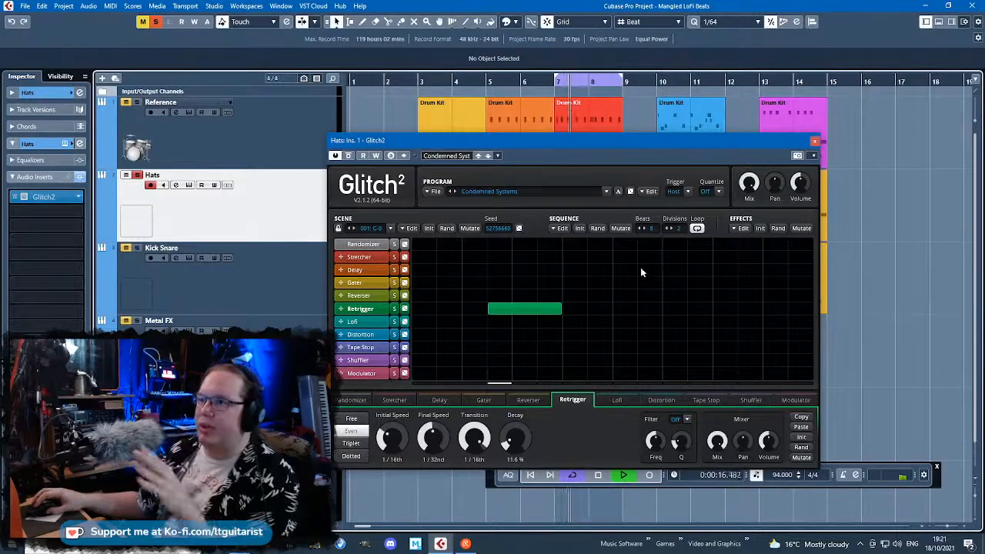
Add a two-step Stretcher block starting at the ninth step and set its grain size to 20.2 ms
left_click_drag(650, 258, 808, 259)
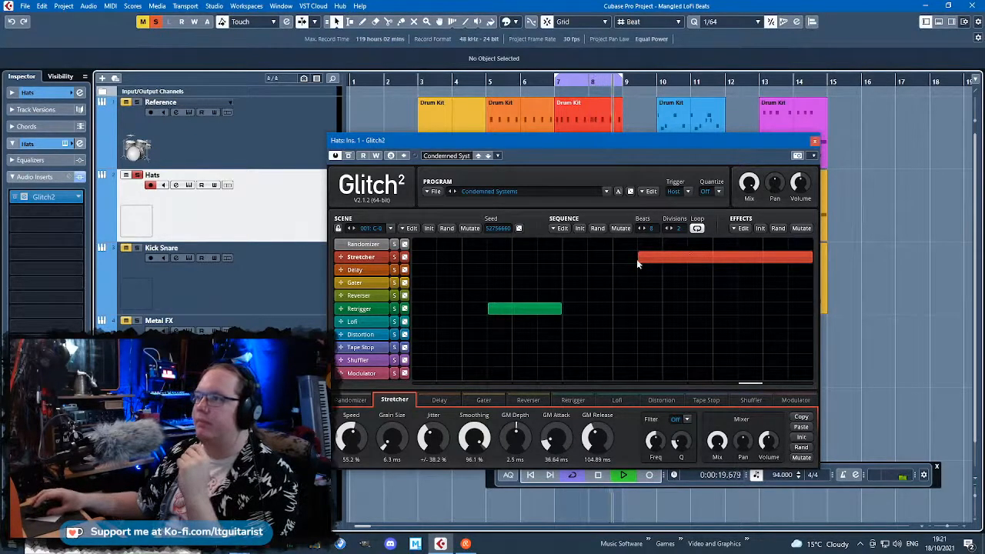
left_click_drag(636, 260, 617, 258)
left_click_drag(810, 258, 706, 269)
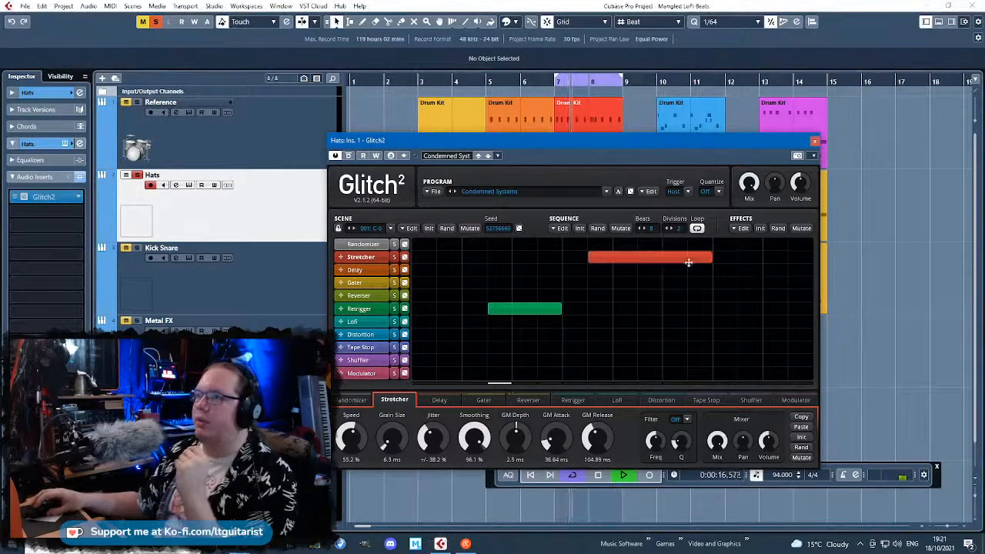
left_click_drag(589, 257, 613, 259)
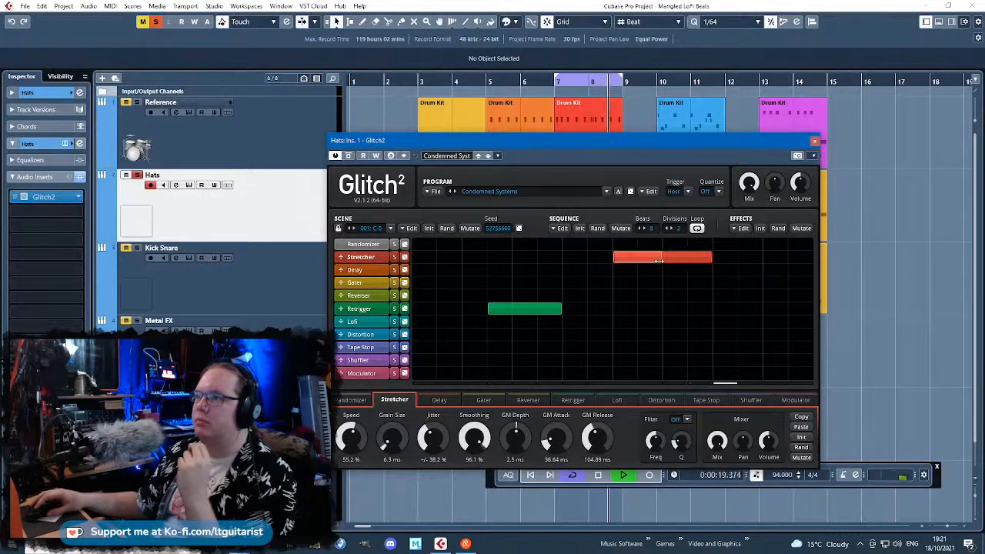
left_click_drag(708, 258, 661, 258)
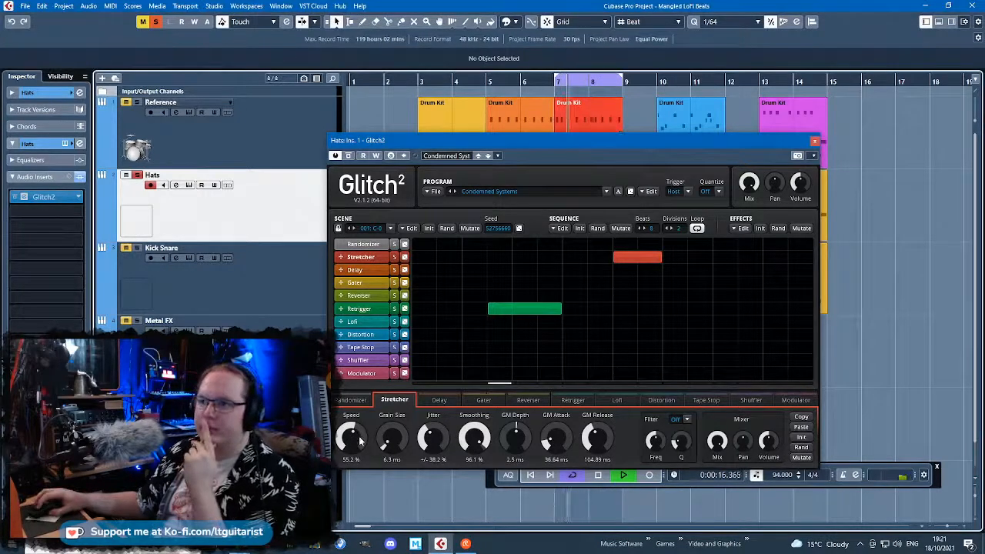
mouse_move(391, 439)
left_mouse_down()
mouse_move(392, 418)
mouse_move(394, 449)
left_mouse_up()
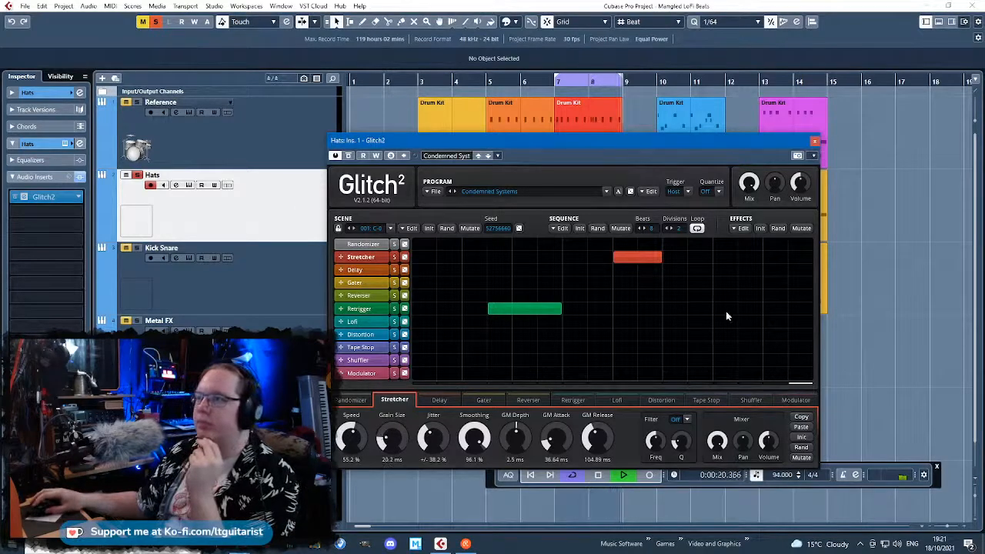
Draw a Lofi block over the last four steps of the sequence and move it to the Shuffler row
left_click_drag(750, 323, 812, 324)
left_click_drag(738, 324, 709, 319)
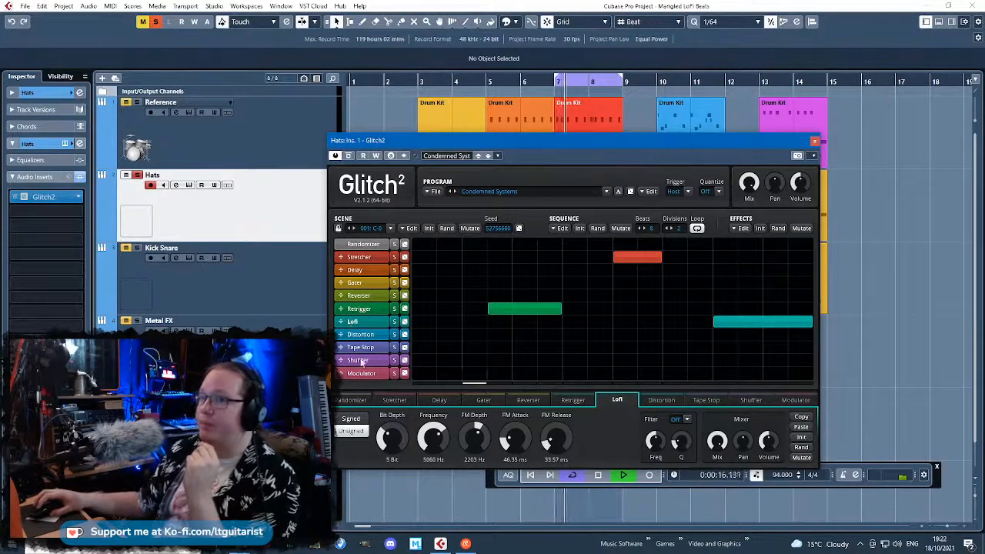
left_click_drag(760, 322, 757, 381)
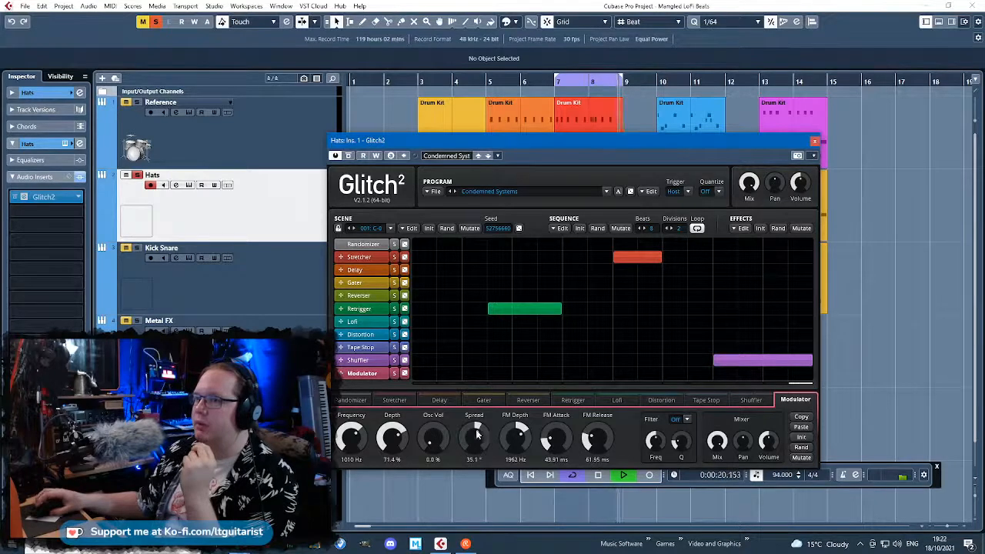
Set the Shuffler to Even with a 2-beat range and 1/64th max time, and move its block to the Modulator row
left_click(358, 359)
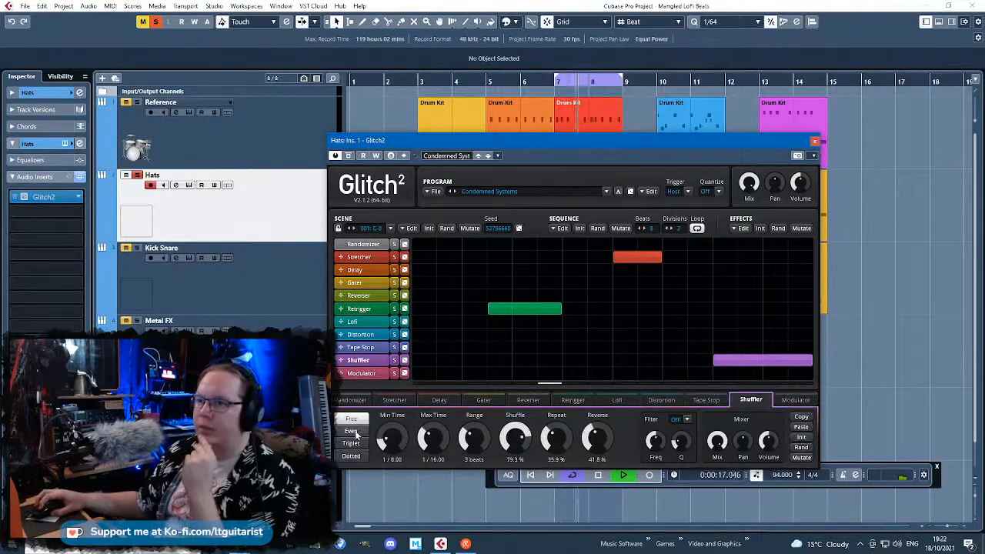
left_click(351, 431)
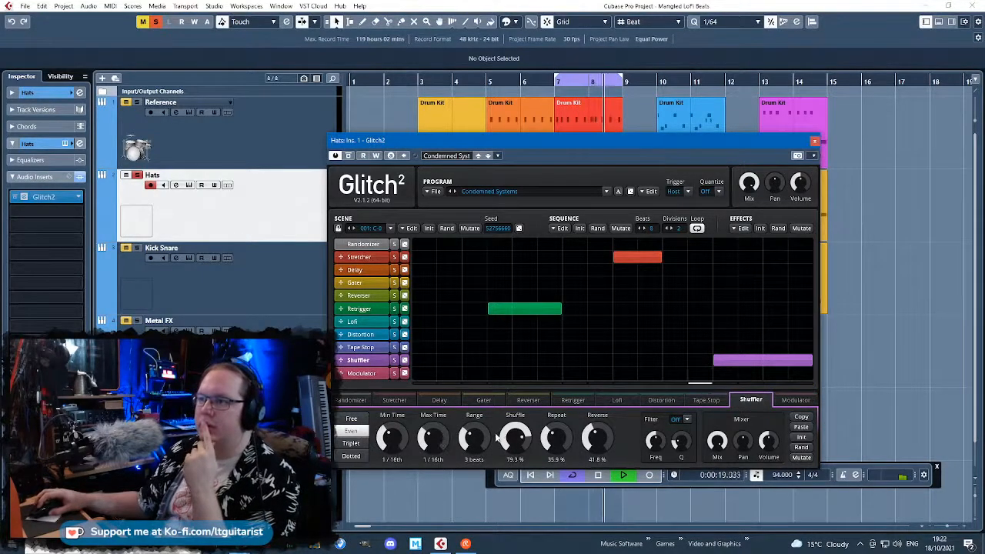
mouse_move(474, 439)
left_mouse_down()
mouse_move(475, 410)
mouse_move(475, 452)
mouse_move(432, 415)
left_mouse_up()
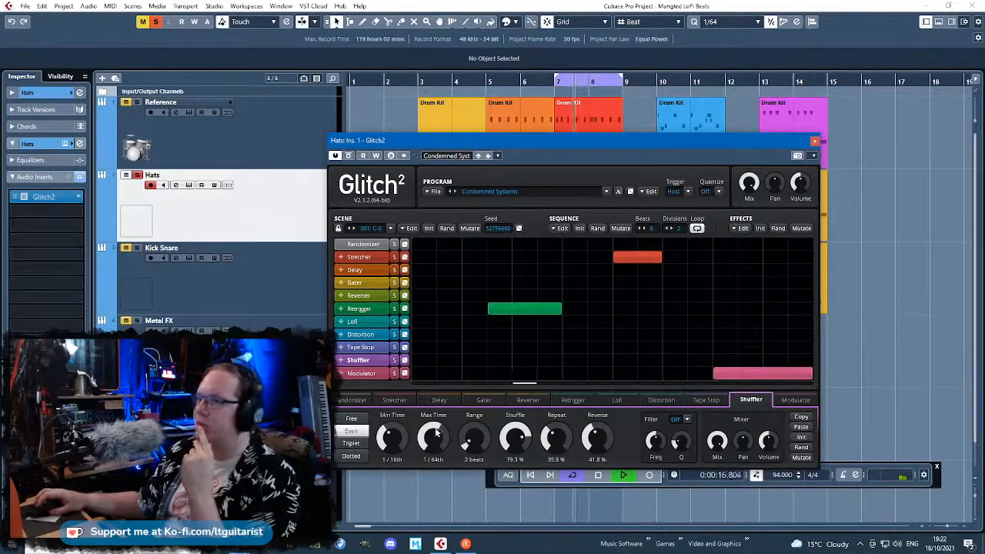
Set the Modulator's frequency to 595 Hz and the Stretcher to 48.0 % speed, 4.7 ms grain size, 12.6 % jitter and 100 % smoothing
left_click(359, 372)
left_click_drag(350, 432, 349, 442)
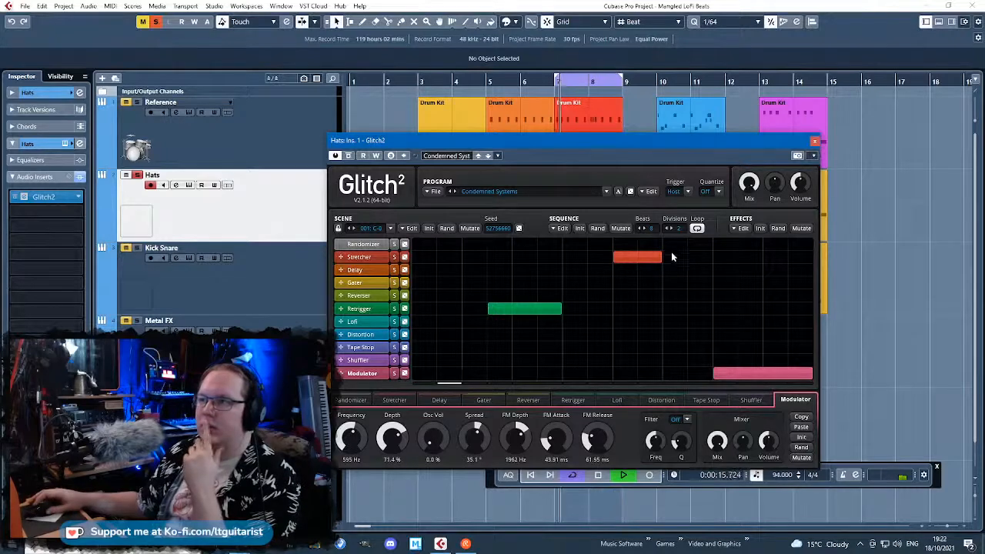
left_click(613, 259)
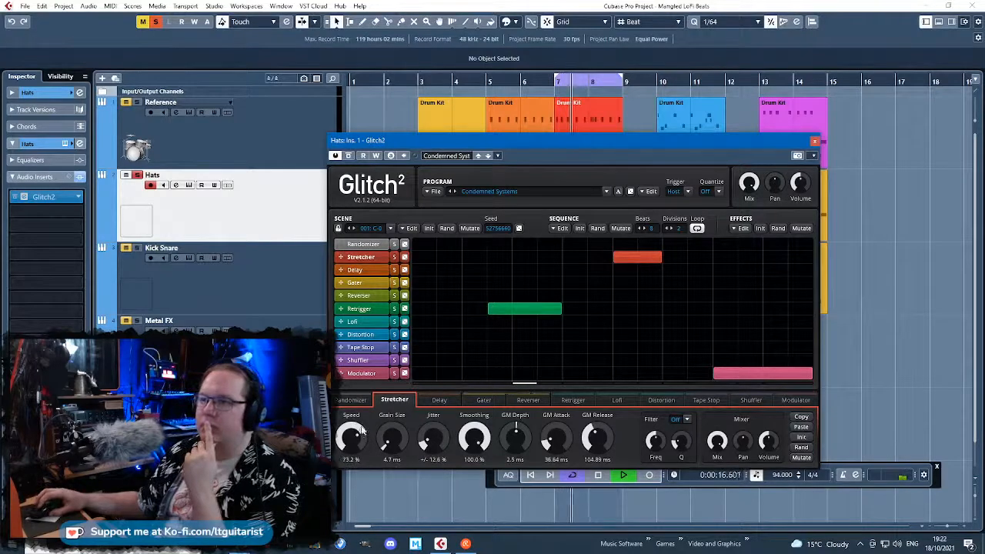
left_click_drag(361, 428, 362, 473)
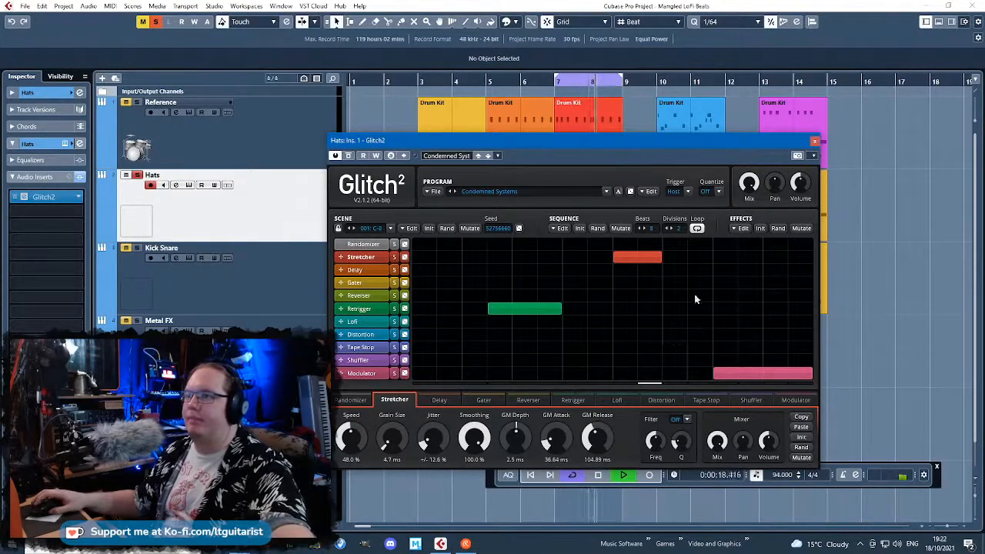
Audition the glitched hats on the blue and purple patterns, closing the Glitch2 editor and stopping playback at the end
left_click_drag(656, 143, 441, 100)
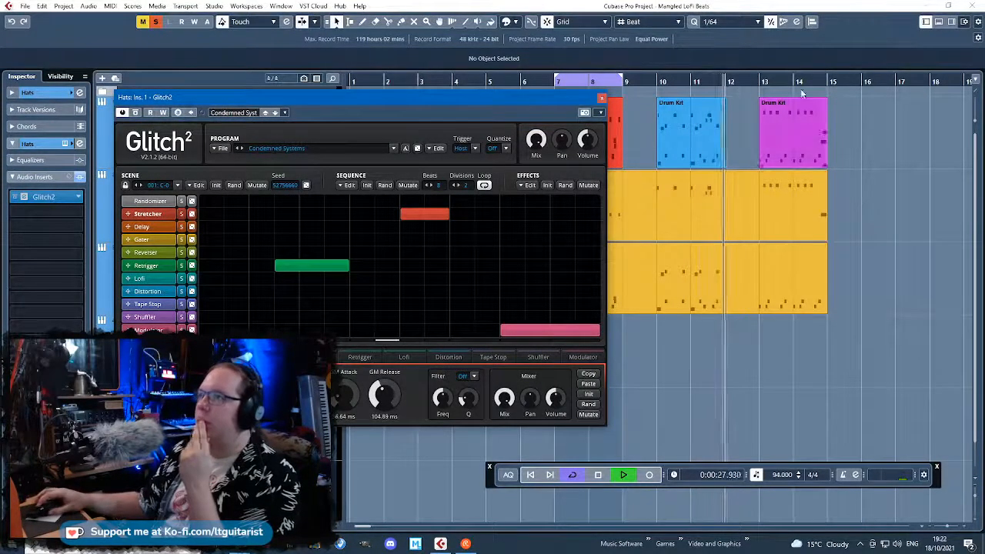
left_click(754, 80)
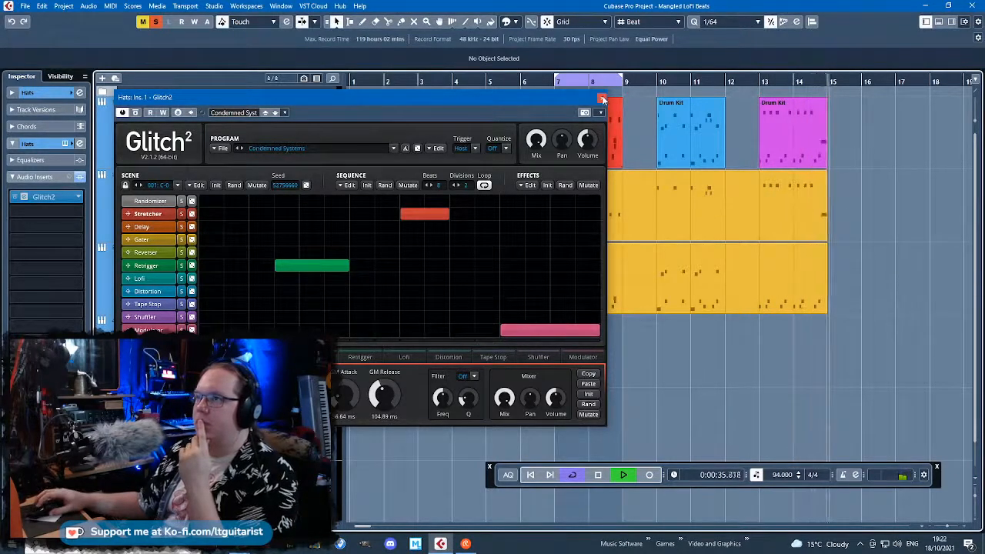
left_click(601, 99)
key("space")
Split the Hats and Kick Snare parts at bars 5, 7, 9, 10, 12 and 13 to match the Reference patterns
left_click(535, 209)
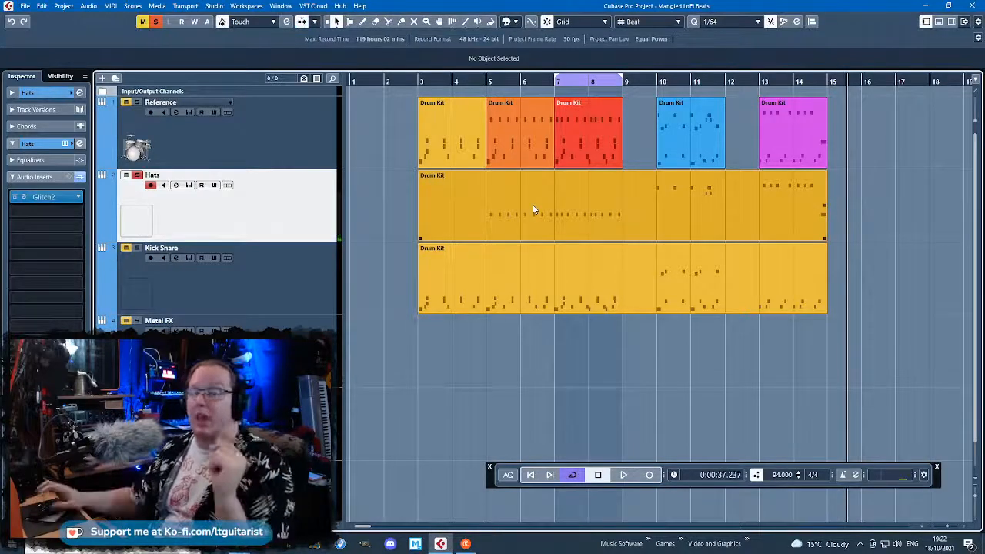
left_click(486, 81)
left_click_drag(513, 347, 488, 224)
left_click(487, 221, "alt")
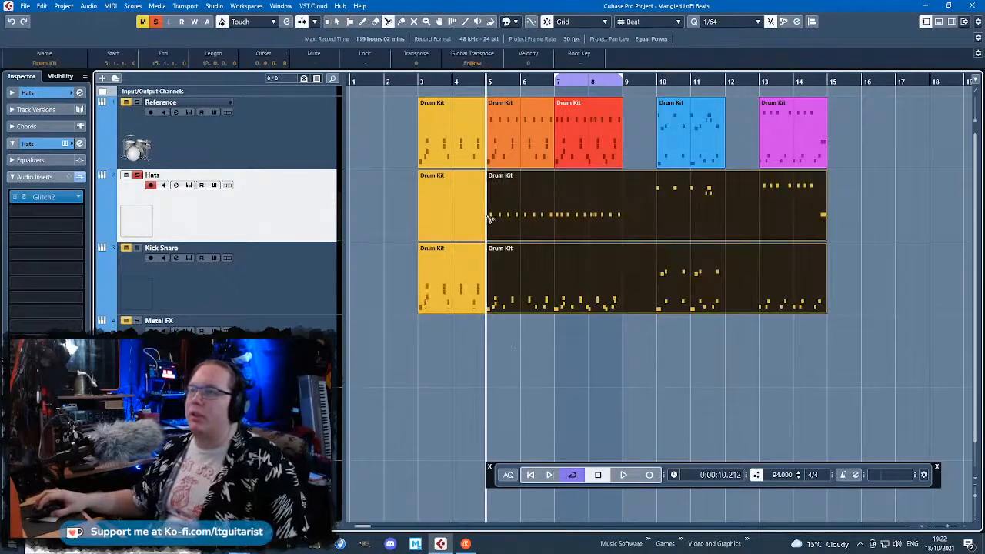
left_click(554, 232, "alt")
mouse_move(890, 343)
left_mouse_down()
mouse_move(690, 255)
mouse_move(658, 253)
left_mouse_up()
left_click_drag(646, 358, 658, 237)
left_click(624, 230, "alt")
left_click(728, 225, "alt")
left_click_drag(727, 239, 764, 239)
Move the red, blue and purple patterns four bars later on all tracks and duplicate the orange pattern into bars 7 to 9
key("g")
left_click_drag(859, 310, 518, 143)
key("h")
key("h")
left_click(480, 194)
key("g")
scroll(461, 314, "left", 3)
left_click(511, 207)
left_click_drag(636, 315, 531, 154)
key("ctrl+d")
left_click(551, 344)
left_click(597, 206)
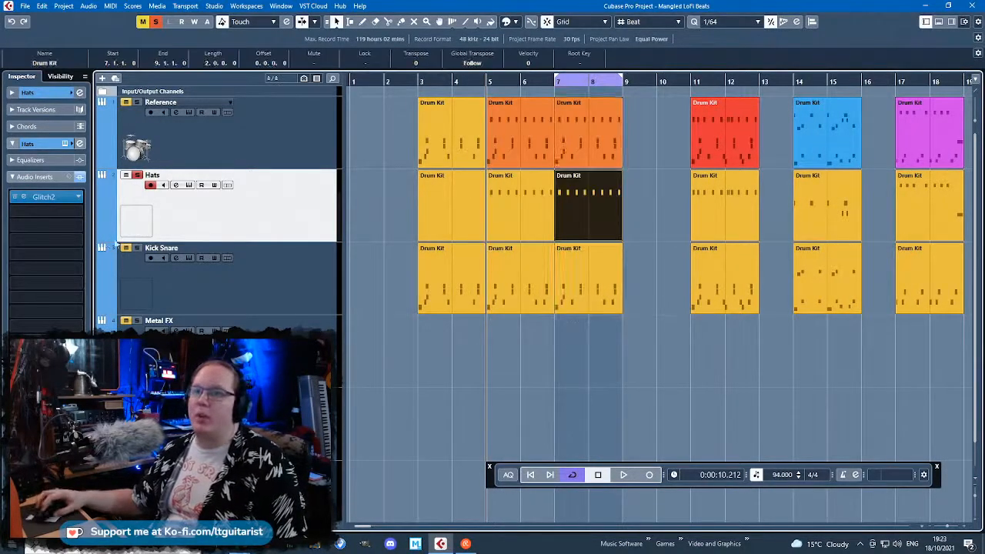
Show the Hats track's automation lane and assign it to Glitch2's MST:Mix parameter
left_click(125, 250)
left_click(154, 249)
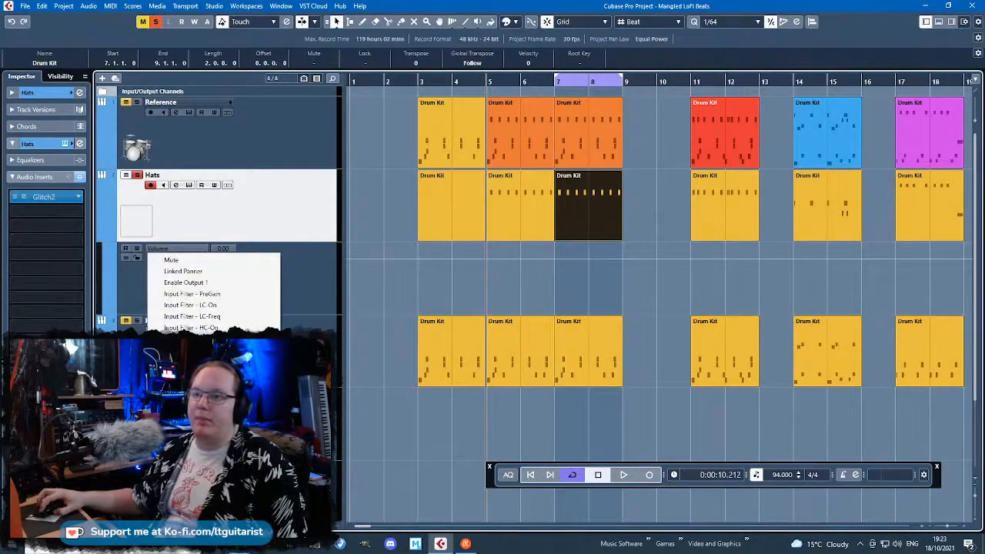
left_click(176, 462)
left_click(437, 198)
left_click(447, 206)
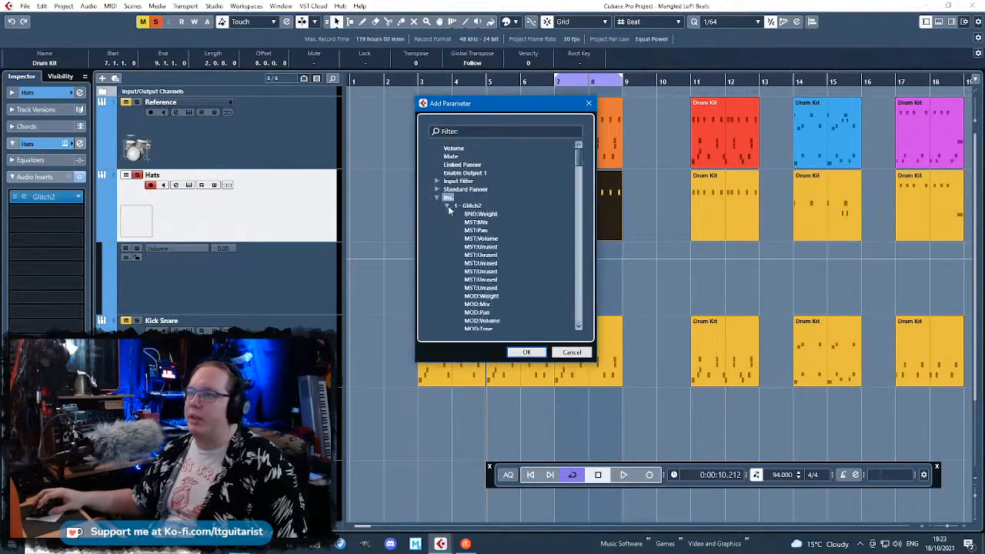
double_click(486, 223)
Automate the Hats' Glitch2 mix to full from bar 7 to bar 9 and to minimum before and after
scroll(612, 244, "up", 2)
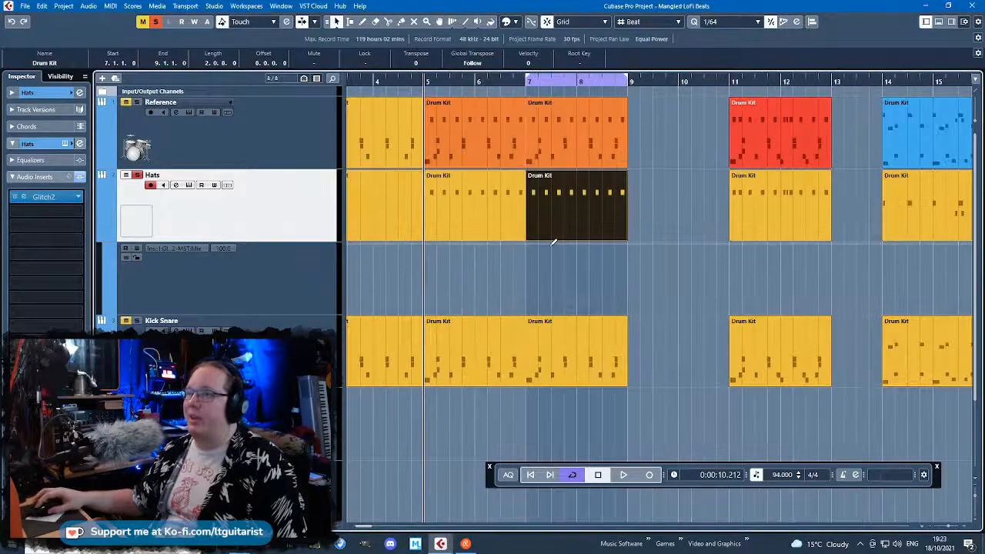
left_click(527, 244)
left_click_drag(525, 244, 530, 332)
left_click(628, 244)
left_click_drag(629, 244, 635, 342)
key("g")
key("g")
Move the red pattern to bar 9 and duplicate it at bar 11, shifting the blue and purple patterns later
left_click_drag(819, 426, 506, 144)
scroll(505, 144, "up", 3)
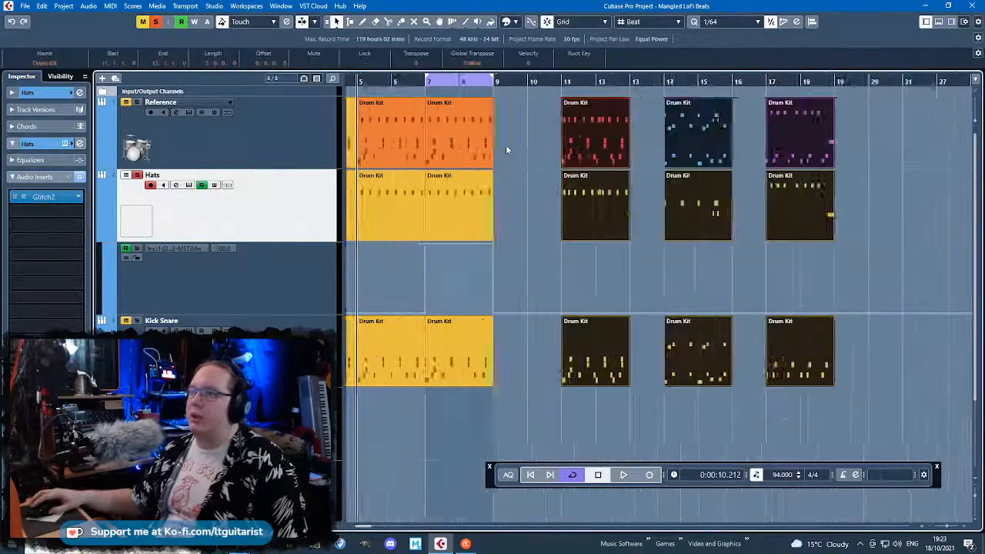
left_click_drag(625, 127, 537, 125)
mouse_move(937, 404)
left_mouse_down()
mouse_move(684, 165)
mouse_move(635, 148)
left_mouse_up()
left_click_drag(633, 149, 861, 150)
left_click_drag(677, 100, 527, 401)
key("ctrl+d")
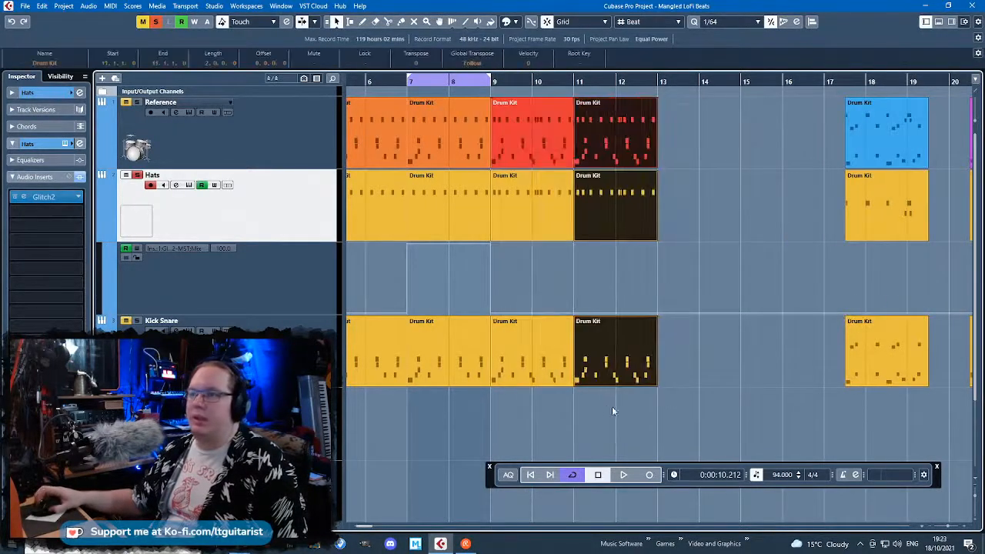
Move both red patterns and everything after them four bars later, so the red pair starts at bar 13
left_click(605, 405)
key("g")
left_click_drag(889, 410, 525, 134)
left_click_drag(525, 135, 595, 137)
Automate the Hats' Glitch2 mix to full over the second red pattern, from bar 15 to bar 17
left_click(552, 192)
left_click_drag(573, 240, 488, 356)
scroll(611, 299, "up", 2, "ctrl")
mouse_move(622, 310)
left_mouse_down()
mouse_move(605, 231)
mouse_move(681, 246)
mouse_move(675, 327)
left_mouse_up()
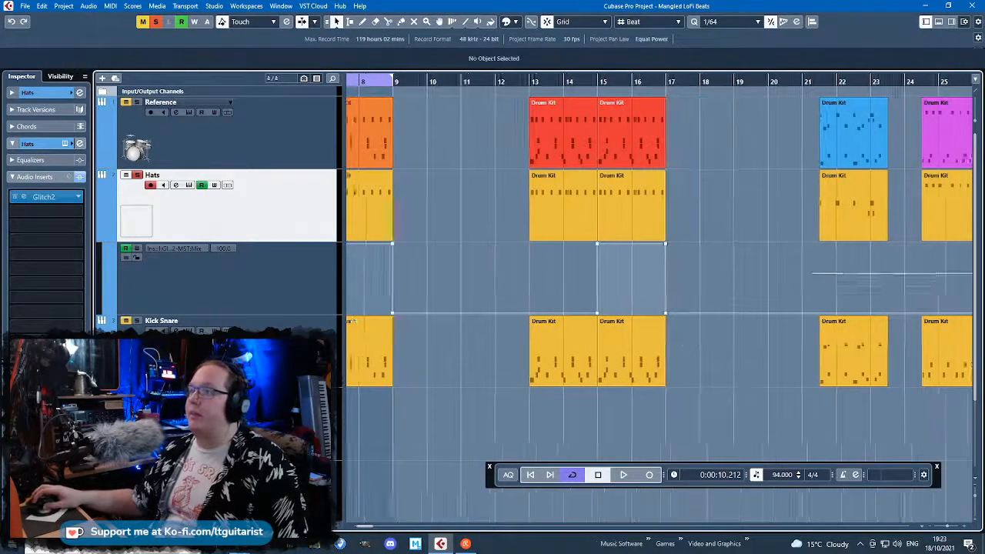
Move the purple pattern to bar 29, then place the blue pattern at bar 22 and duplicate it at bar 24
scroll(693, 308, "right", 3)
left_click_drag(924, 382, 735, 113)
key("Delete")
left_click_drag(805, 211, 915, 144)
left_click_drag(775, 106, 657, 347)
mouse_move(661, 359)
left_mouse_down()
mouse_move(688, 360)
mouse_move(678, 360)
left_mouse_up()
key("ctrl+d")
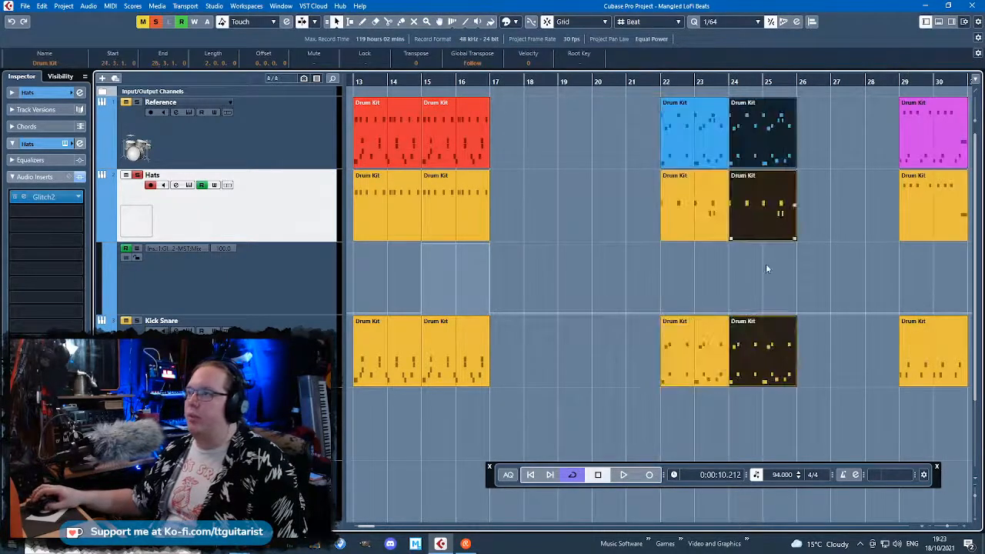
Move the purple pattern to bar 30 on all tracks and duplicate it at bar 32
left_click(879, 369)
scroll(879, 370, "right", 5)
left_click_drag(894, 378, 779, 138)
left_click_drag(785, 143, 819, 139)
key("ctrl+d")
Automate the Glitch2 mix to 100 over bars 24 to 26 and 32 to 34, and hide the Hats automation lane
left_click(572, 312)
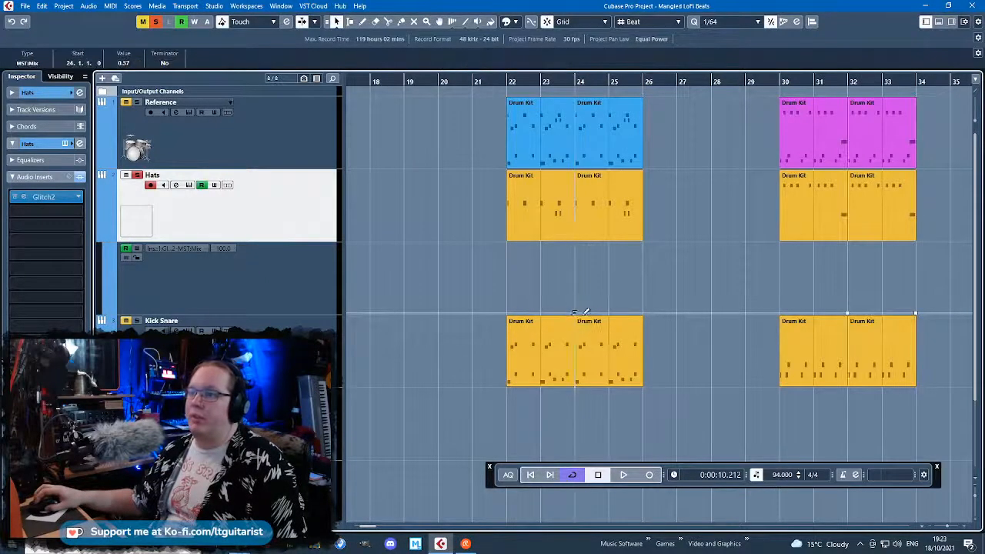
left_click_drag(572, 250, 571, 206)
left_click_drag(645, 251, 646, 231)
left_click(643, 311)
left_click_drag(848, 309, 841, 214)
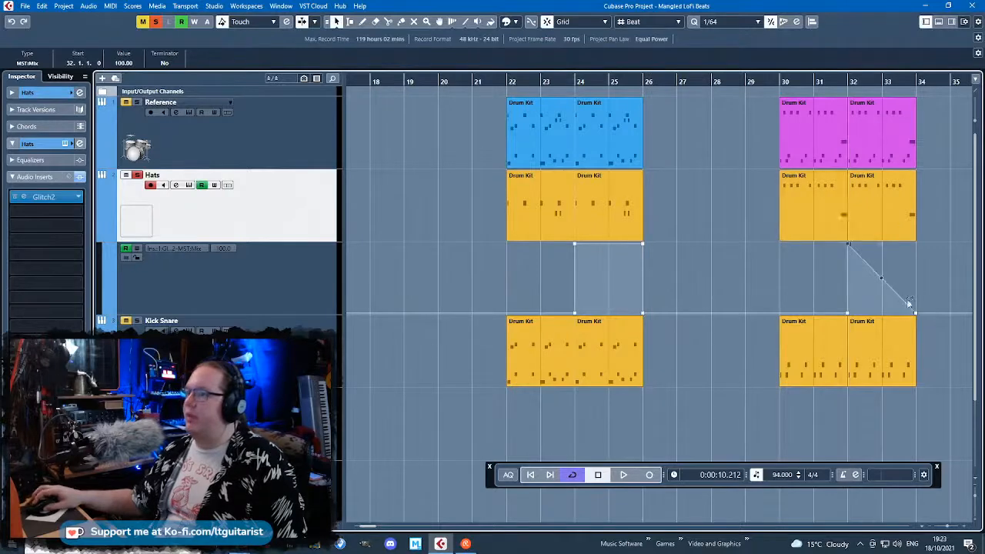
left_click_drag(915, 313, 915, 243)
scroll(670, 261, "down", 4)
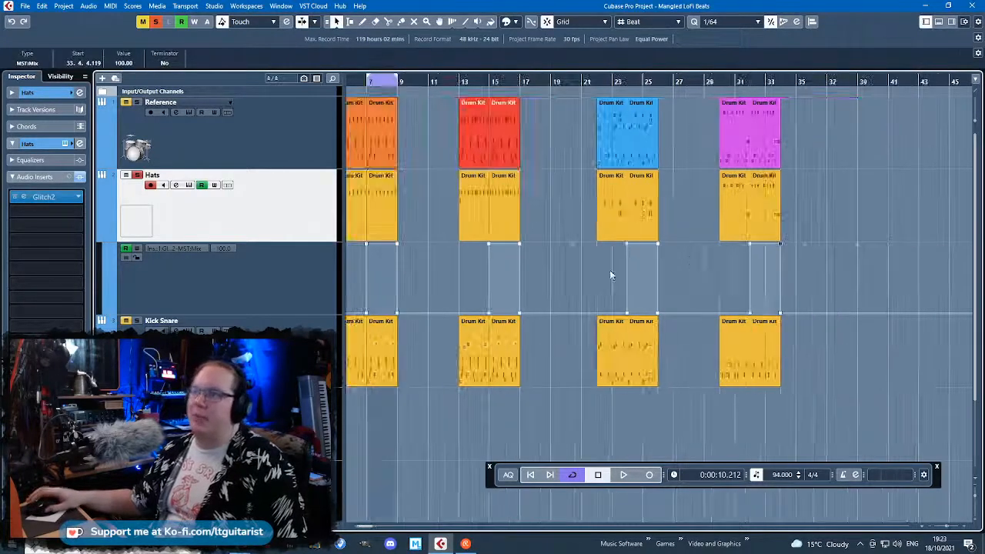
left_click_drag(426, 284, 484, 262)
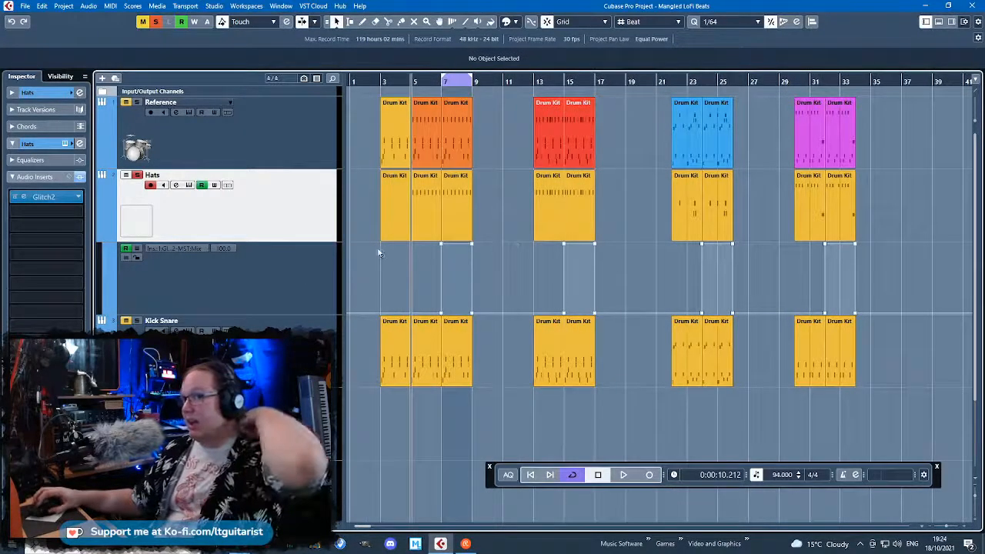
left_click(102, 238)
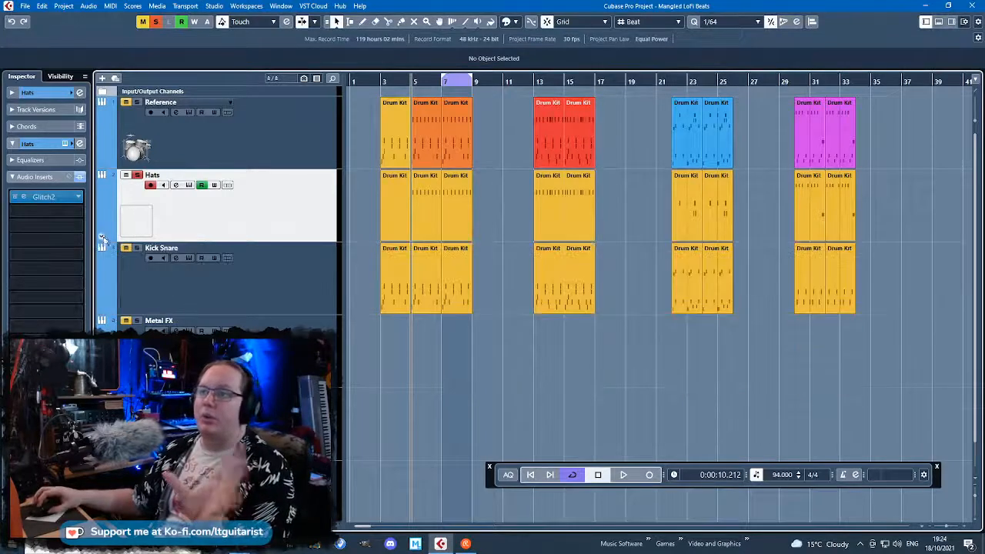
Insert Glitch2 in the first insert slot of the Kick Snare track and bring its editor fully into view
left_click(287, 300)
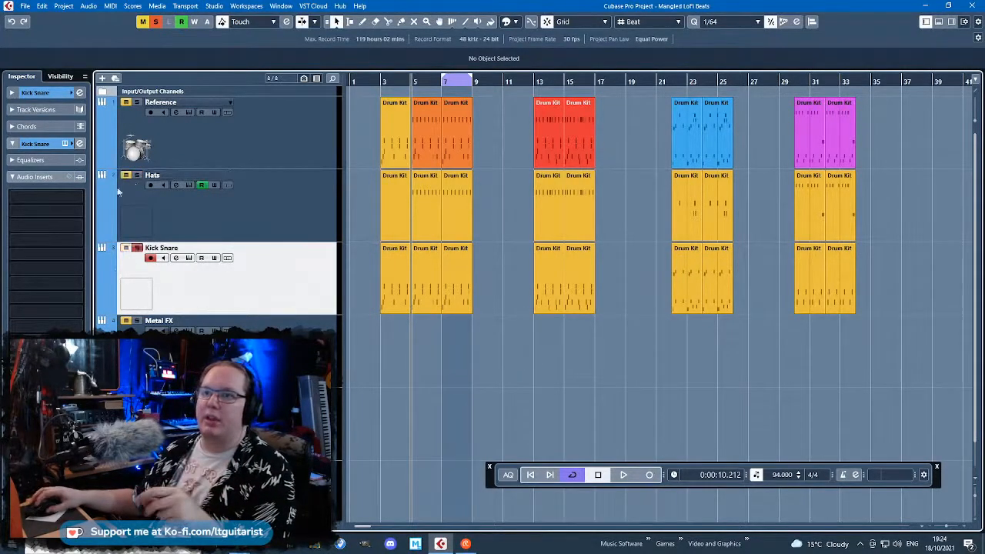
left_click(46, 198)
left_click(27, 225)
left_click(60, 241)
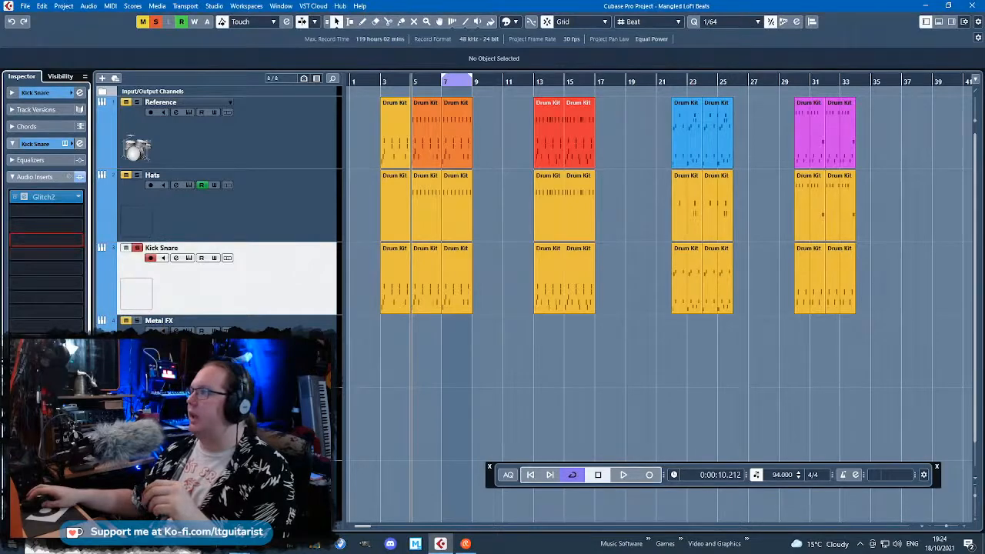
left_click_drag(984, 98, 467, 96)
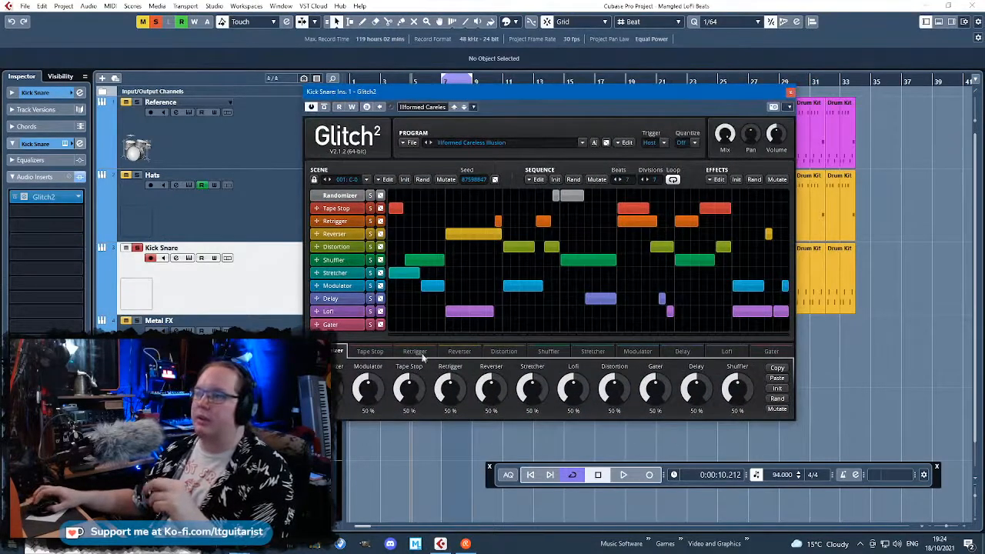
Set the Glitch2 sequence to 8 beats with 2 divisions and erase the preset's existing effect blocks
mouse_move(439, 285)
left_mouse_down()
mouse_move(423, 261)
mouse_move(504, 219)
left_mouse_up()
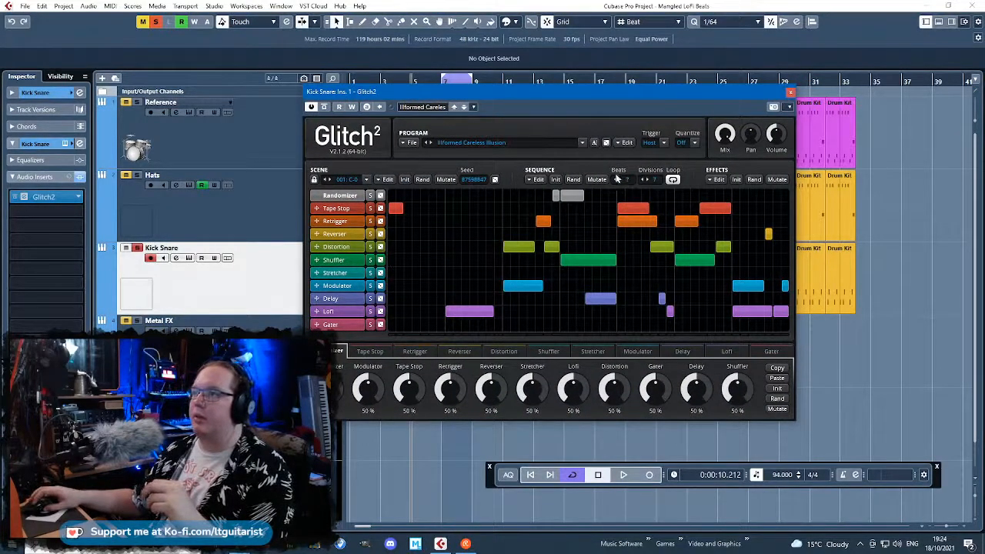
left_click(616, 181)
left_click(621, 180)
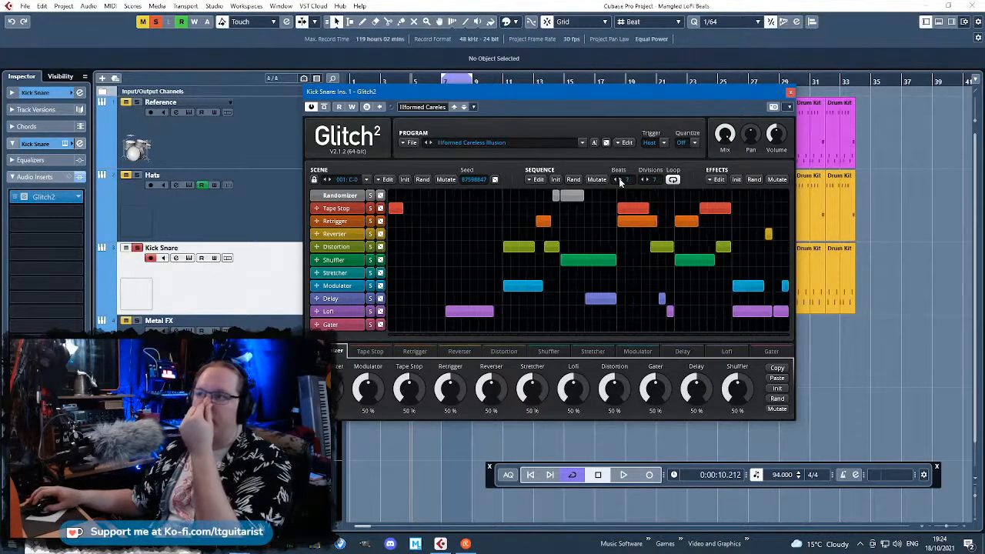
left_click(621, 179)
left_click(642, 180)
left_click(642, 181)
left_click(642, 180)
left_click(642, 180)
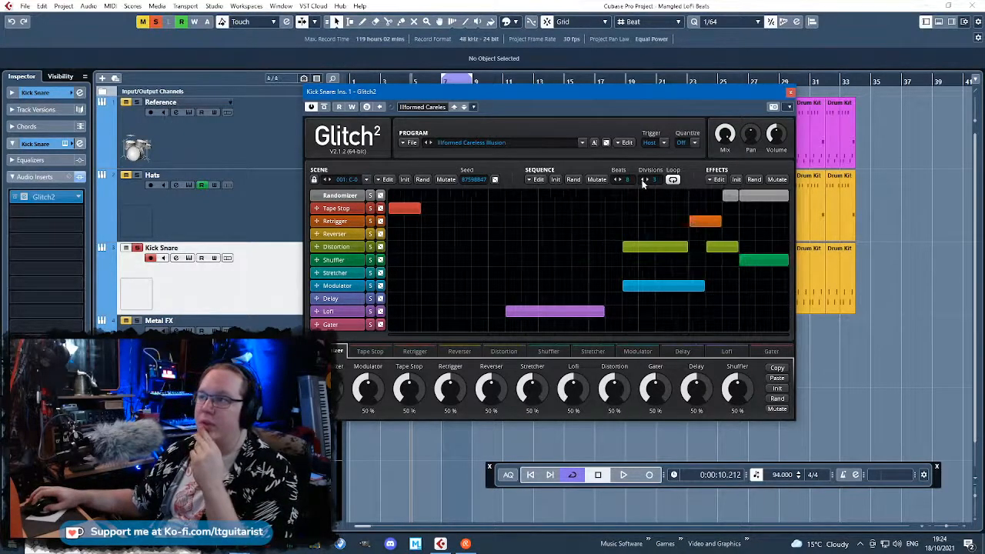
left_click(643, 180)
right_click(700, 307)
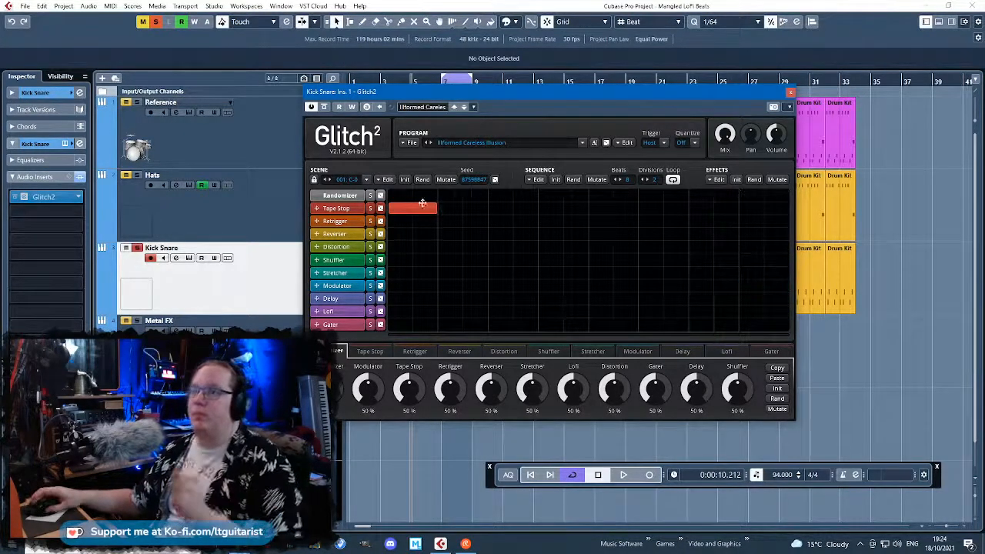
During playback, place two-beat effect blocks: Modulator on beats 1–2, Gater on 3–4, Shuffler on 5–6 and Retrigger on 7–8
key("space")
mouse_move(548, 96)
left_mouse_down()
mouse_move(854, 237)
mouse_move(533, 87)
left_mouse_up()
left_click_drag(378, 277, 472, 277)
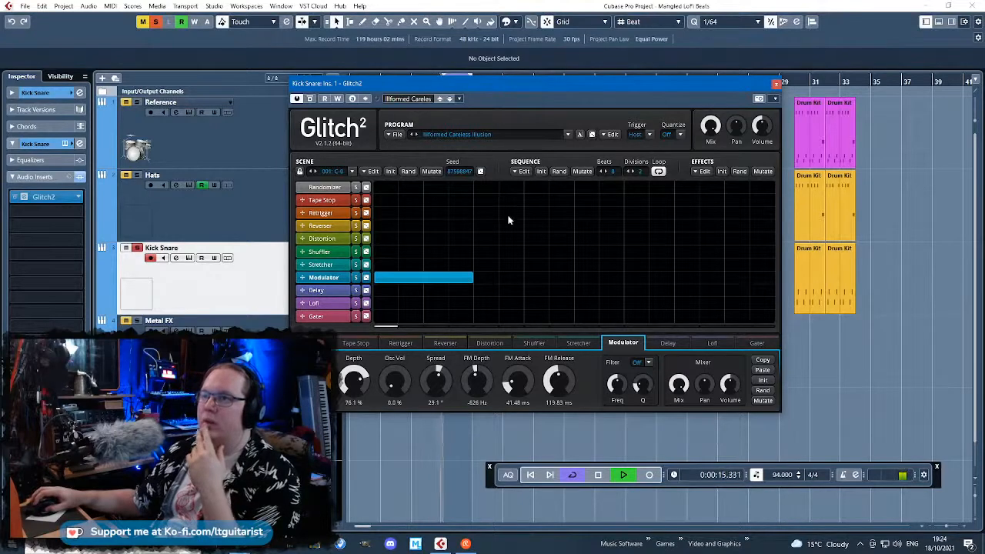
mouse_move(428, 201)
left_mouse_down()
mouse_move(523, 202)
mouse_move(499, 200)
left_mouse_up()
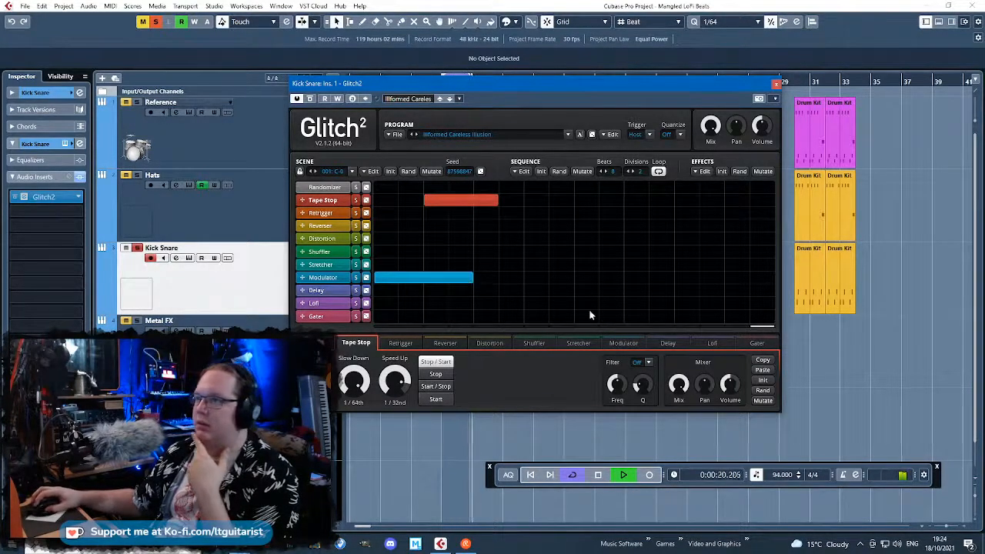
left_click(485, 318)
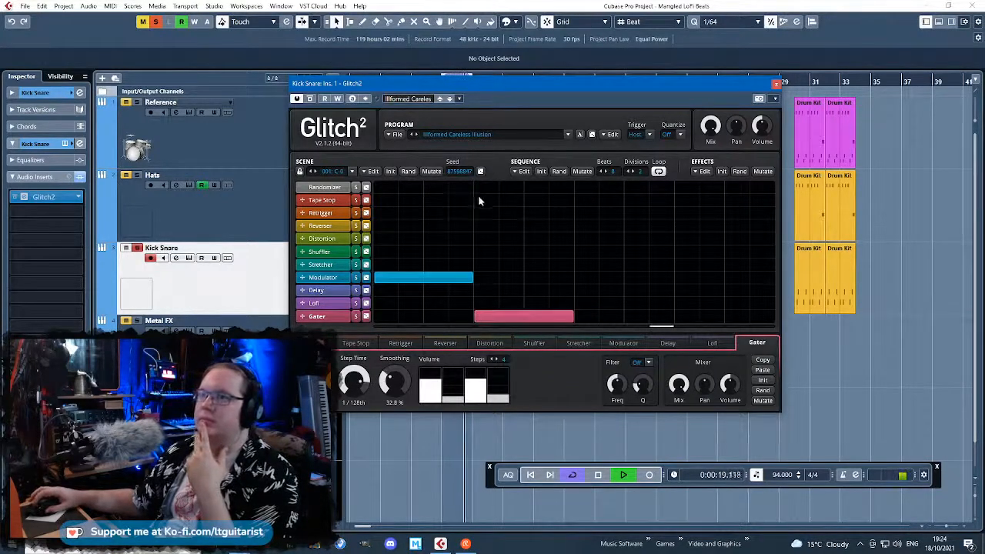
left_click(677, 213)
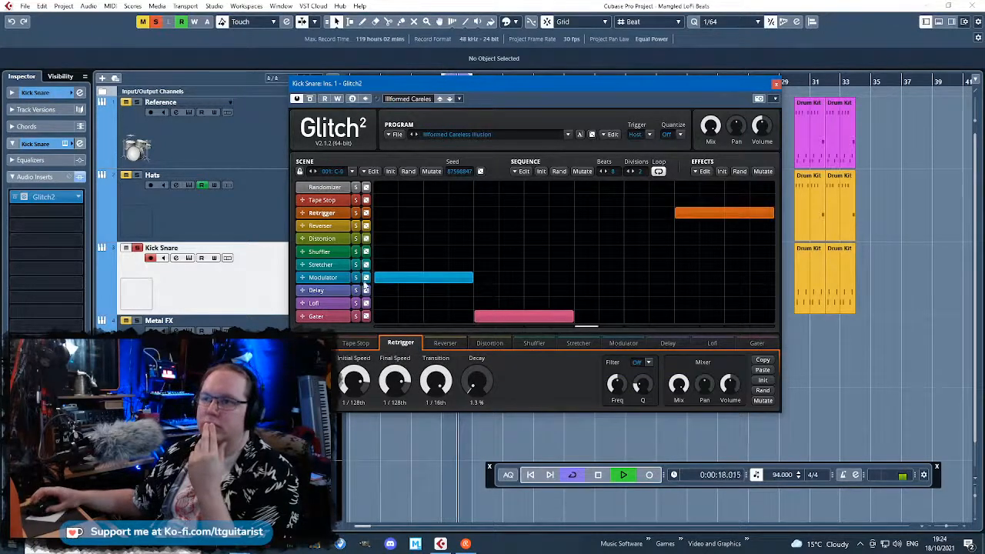
left_click_drag(583, 256, 668, 261)
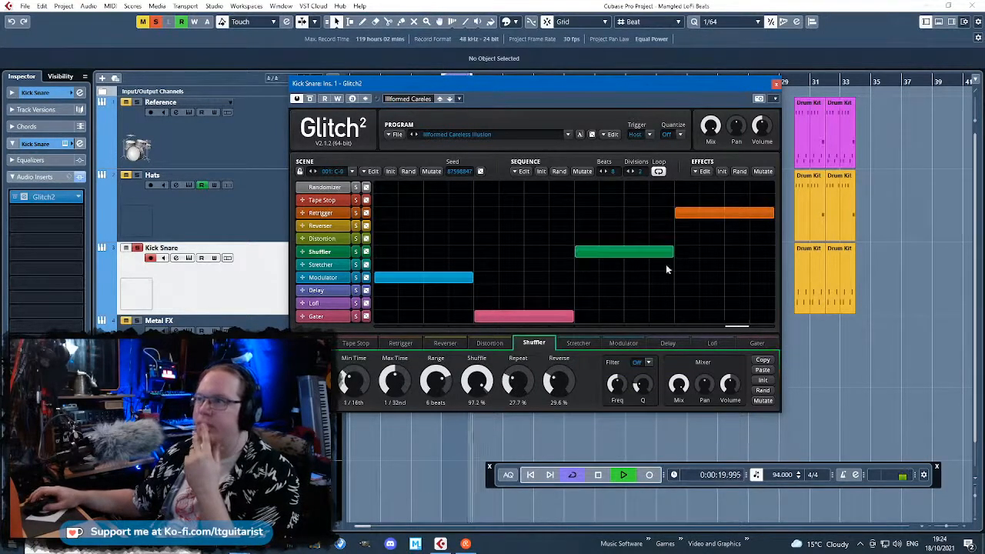
Set the Retrigger's initial and final speed to 1/32nd, transition to 1/8th and decay to 50.5 %
left_click(312, 213)
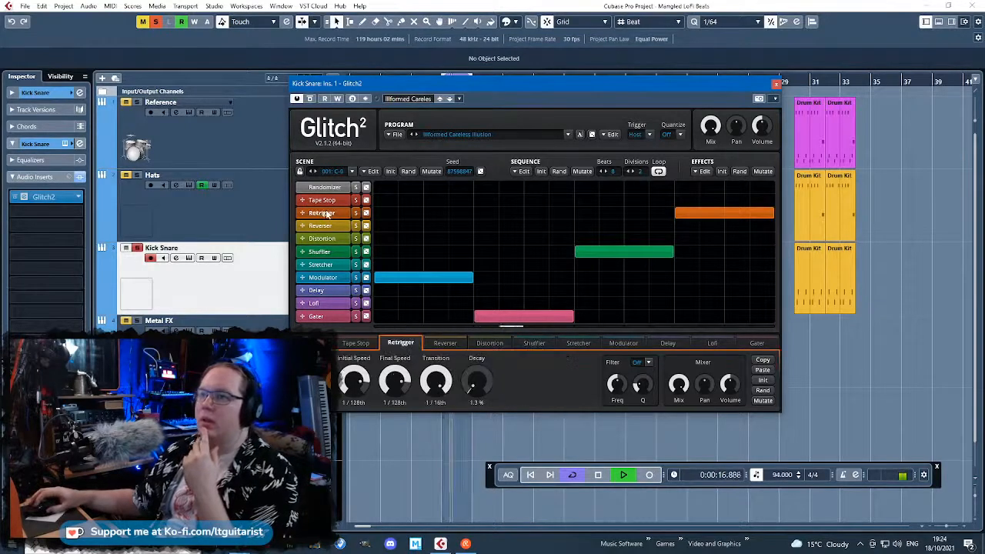
left_click_drag(354, 382, 394, 387)
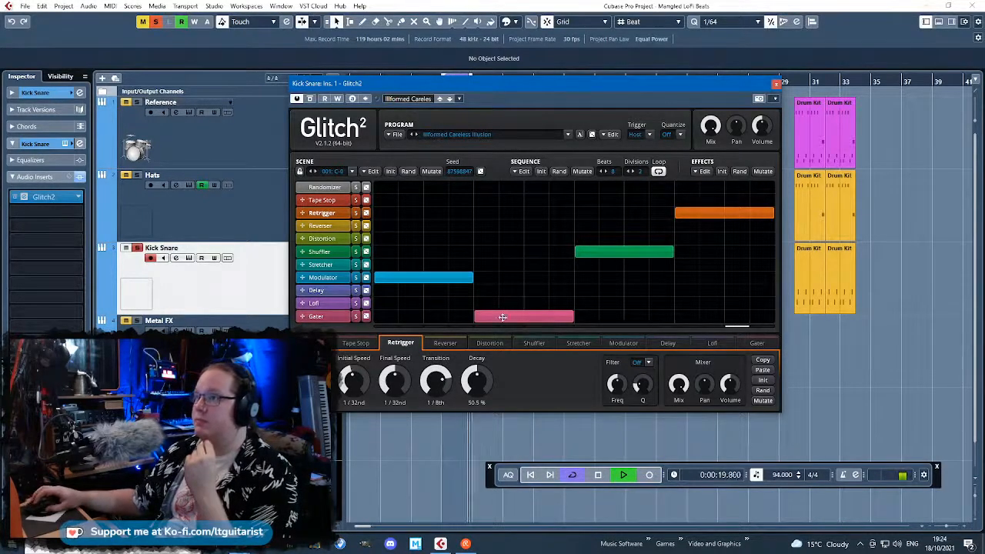
Try Stretcher and Delay in place of Shuffler on beats 5–6, setting the Stretcher's GM Release to 12.31 ms
left_click_drag(648, 247, 627, 265)
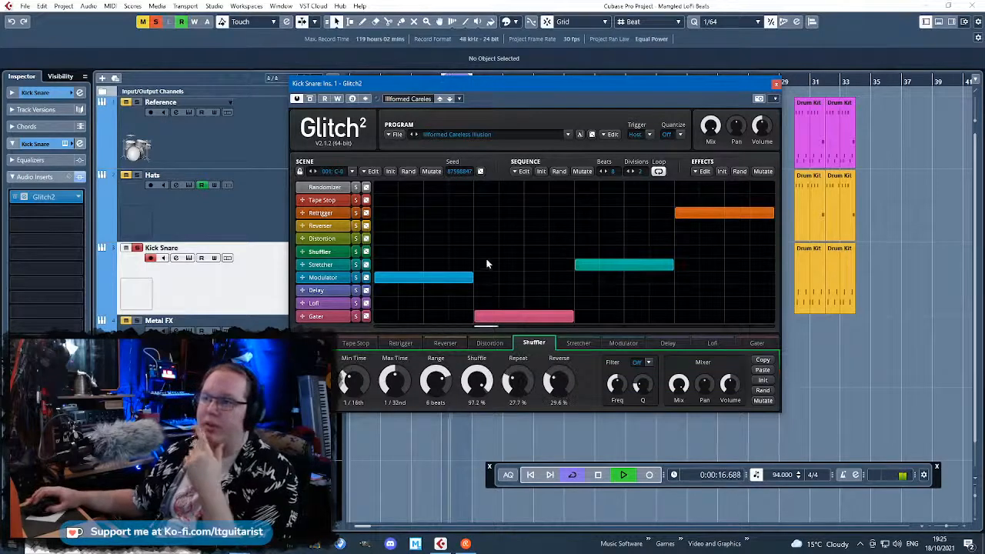
left_click(606, 265)
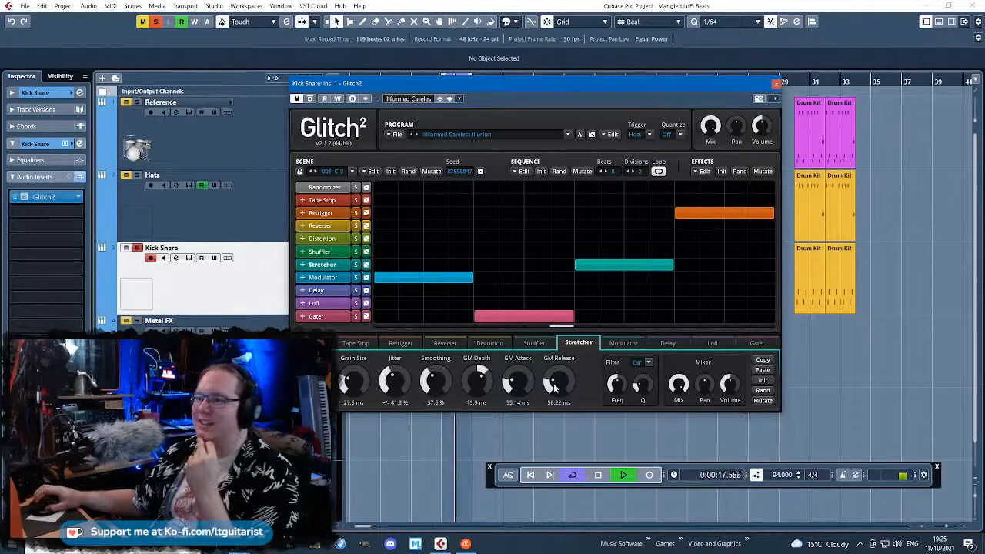
left_click(610, 300)
left_click_drag(610, 299, 609, 290)
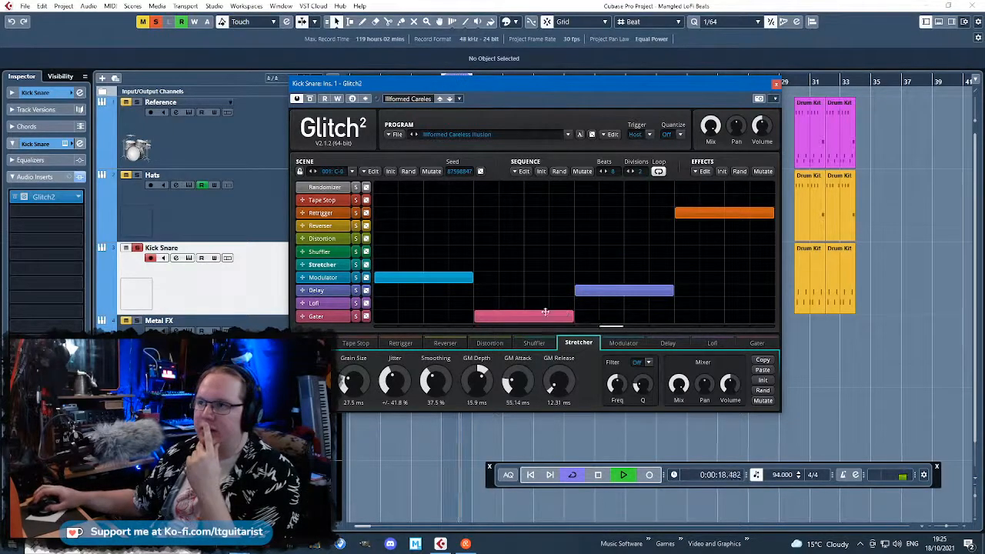
Change the beats 5–6 block to Reverser, shorten it to beat 6, and set Time 1/8th, Point A 24.0 % and Point B 47.4 %
left_click_drag(583, 285, 633, 223)
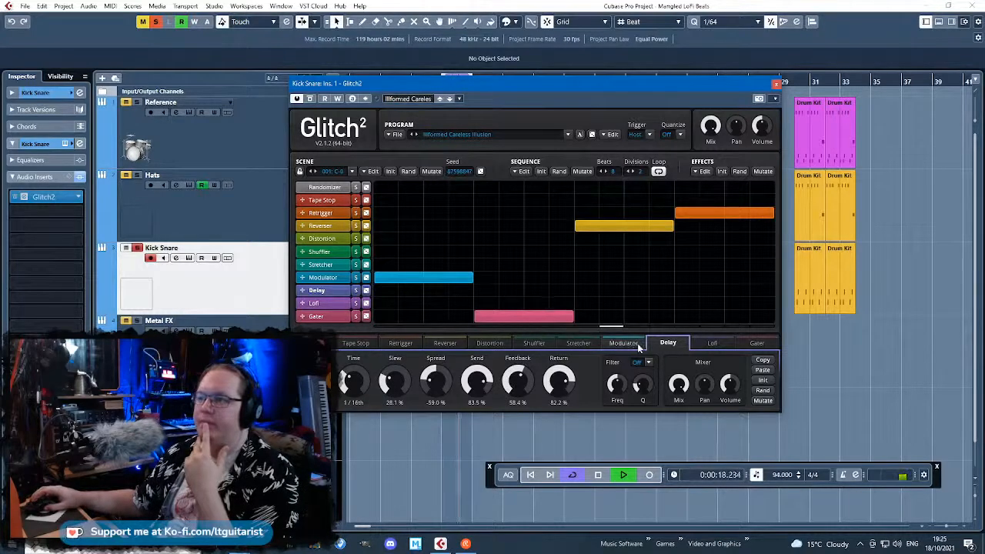
left_click_drag(578, 221, 633, 236)
left_click_drag(365, 387, 445, 371)
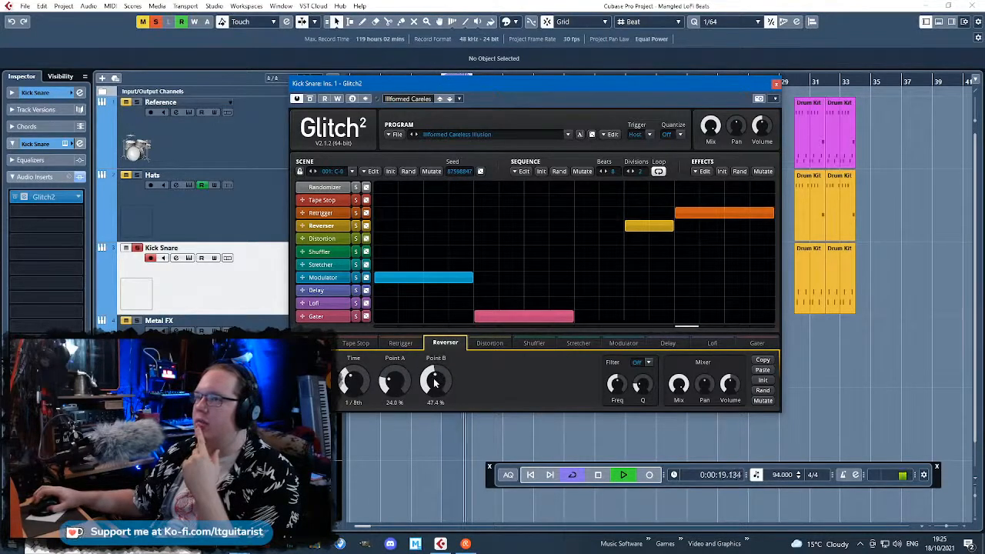
Replace the Retrigger block with a Shuffler block covering only beat 8, with Repeat at 100 %
right_click(708, 213)
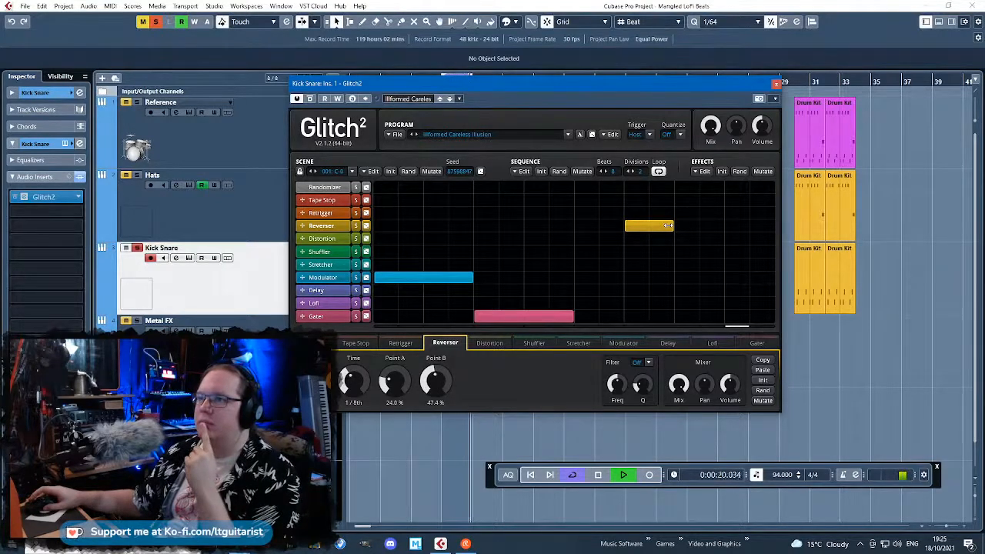
left_click_drag(723, 252, 769, 254)
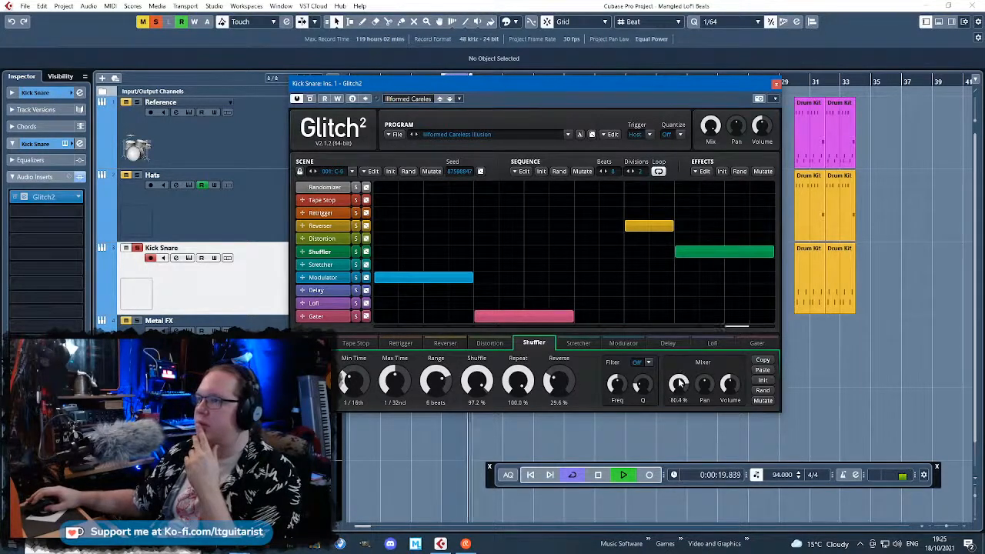
left_click(737, 254)
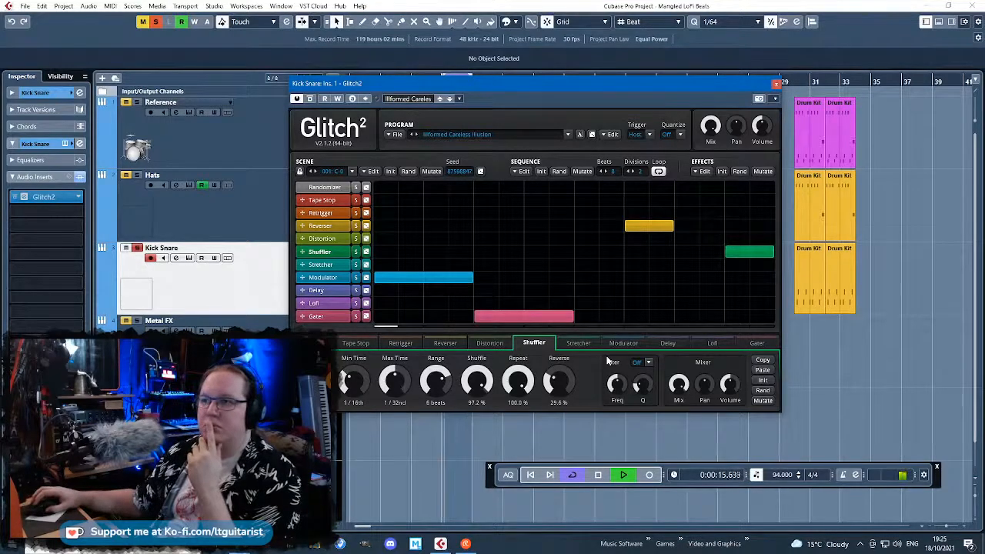
Set the Shuffler's range to 2 beats and its Shuffle and Reverse to 100 %, and lower its mixer volume
mouse_move(394, 381)
left_mouse_down()
mouse_move(394, 396)
mouse_move(394, 381)
left_mouse_up()
left_click_drag(478, 381, 435, 396)
left_click_drag(551, 382, 551, 362)
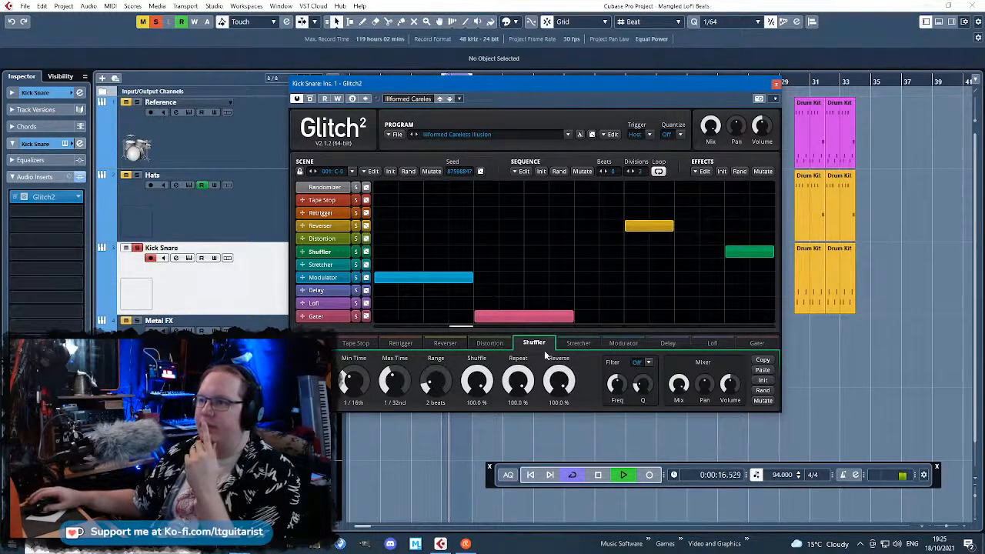
left_click_drag(678, 384, 730, 393)
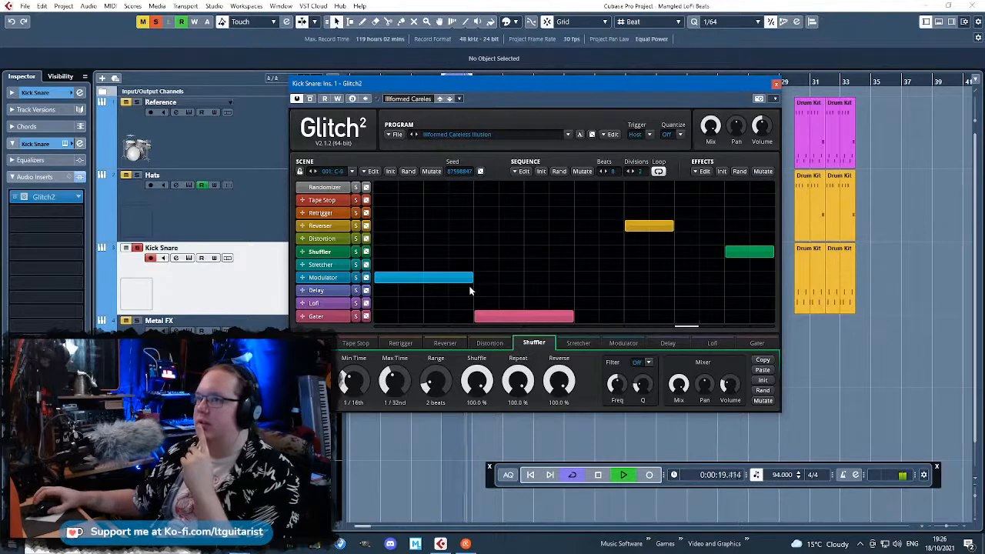
Close the Glitch2 editor, listen to the arrangement from bar 13, and stop playback
left_click(776, 84)
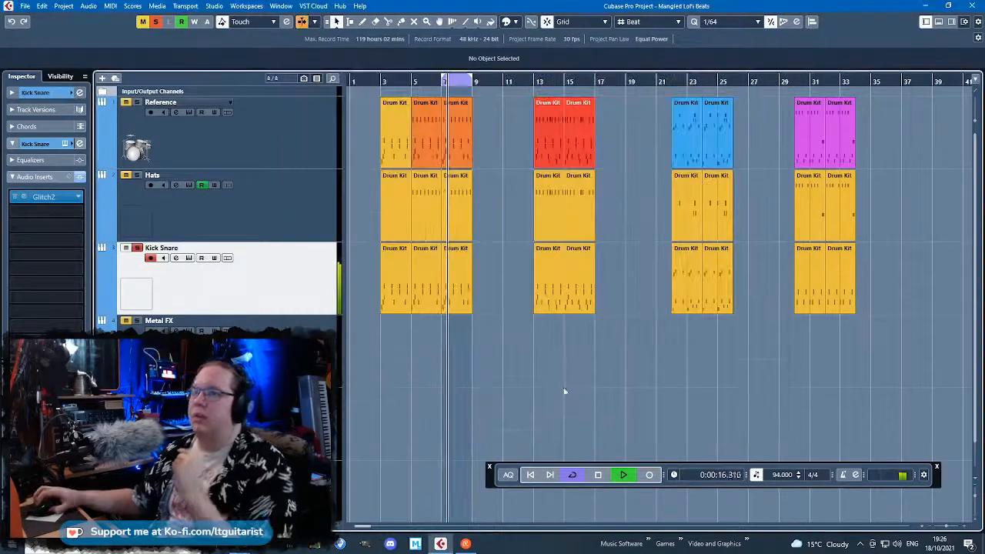
left_click(537, 81)
scroll(570, 360, "up", 5)
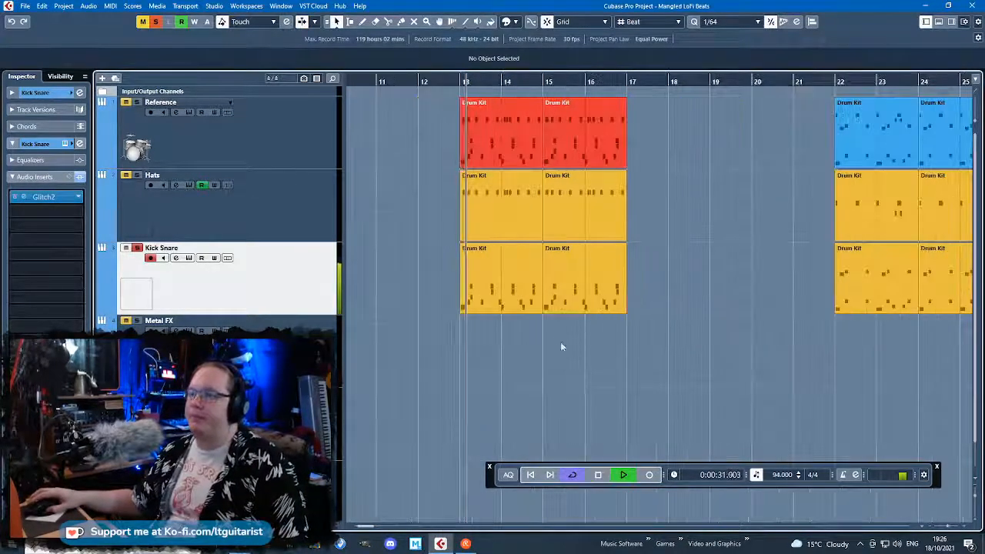
scroll(548, 341, "down", 3)
scroll(519, 355, "up", 5)
scroll(517, 359, "down", 3)
scroll(567, 387, "up", 4)
scroll(566, 390, "down", 5)
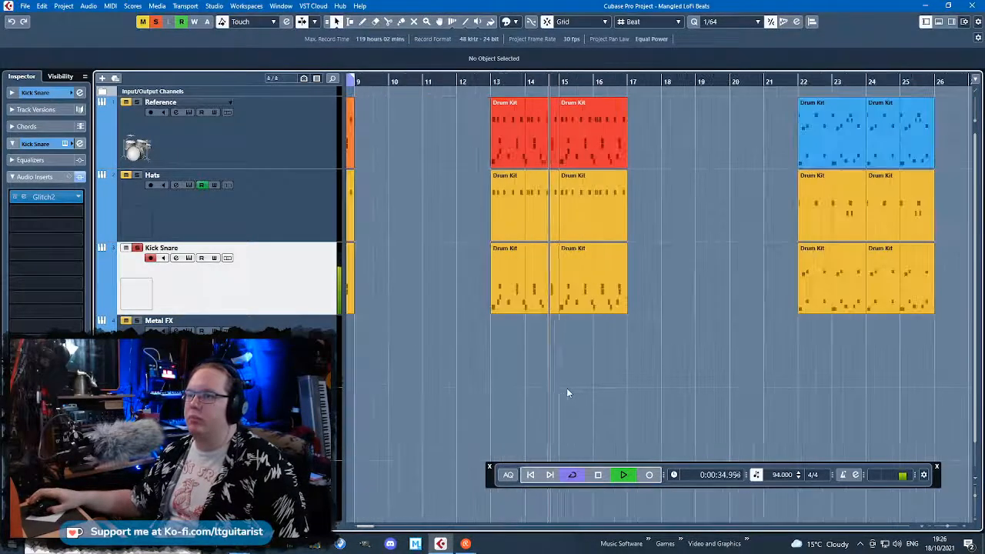
scroll(568, 390, "down", 5)
key("space")
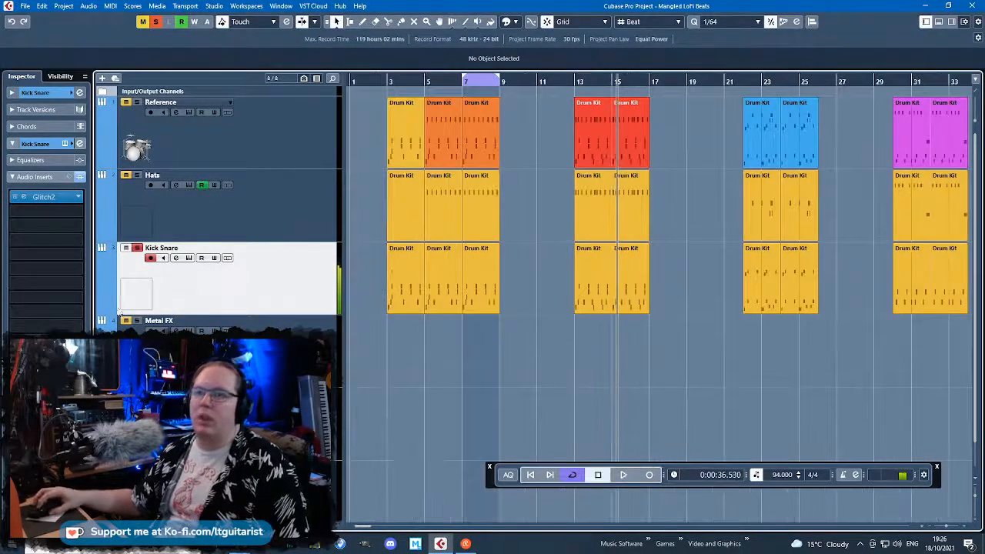
Show the Kick Snare track's automation lane and assign it to the Glitch2 MST:Mix parameter
scroll(427, 351, "up", 3)
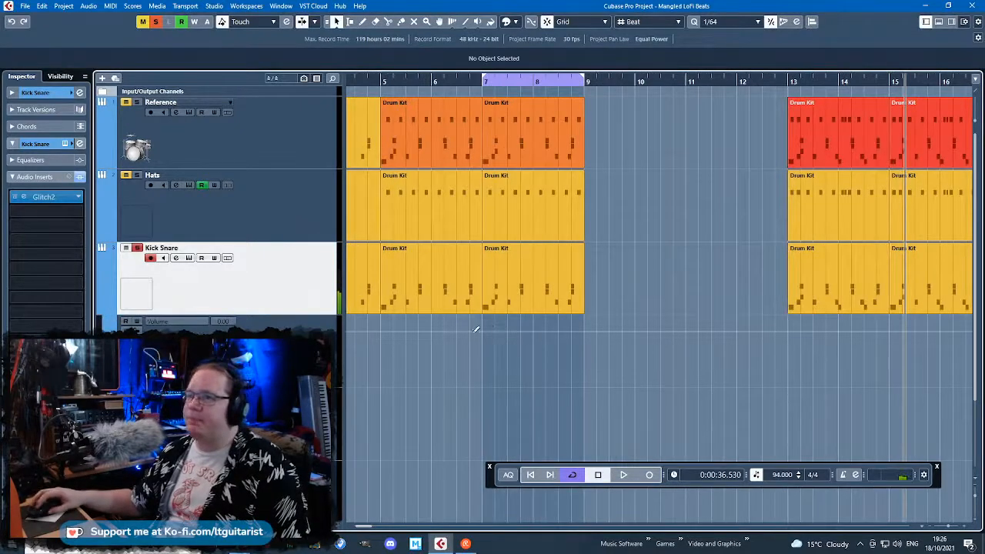
left_click(161, 321)
left_click(173, 246)
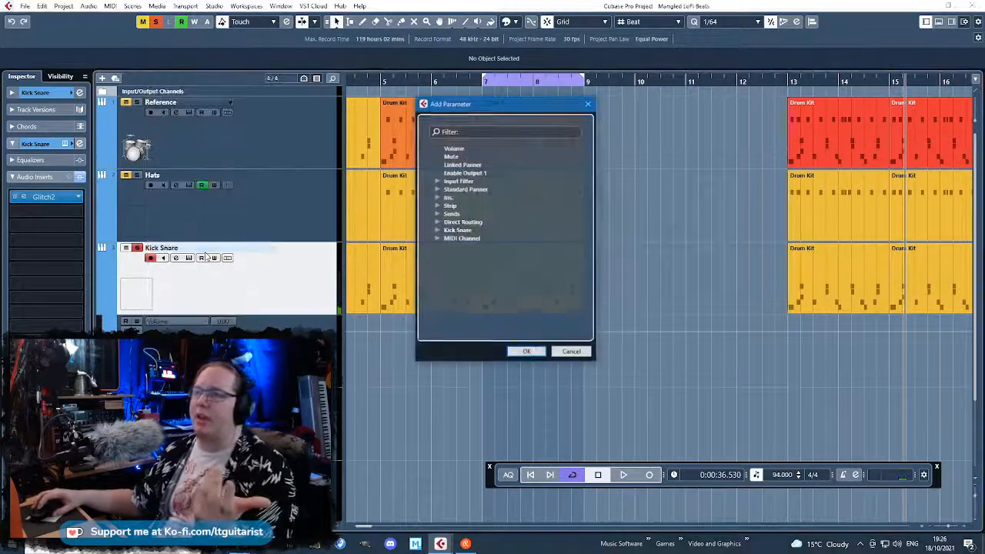
left_click(436, 197)
left_click(446, 206)
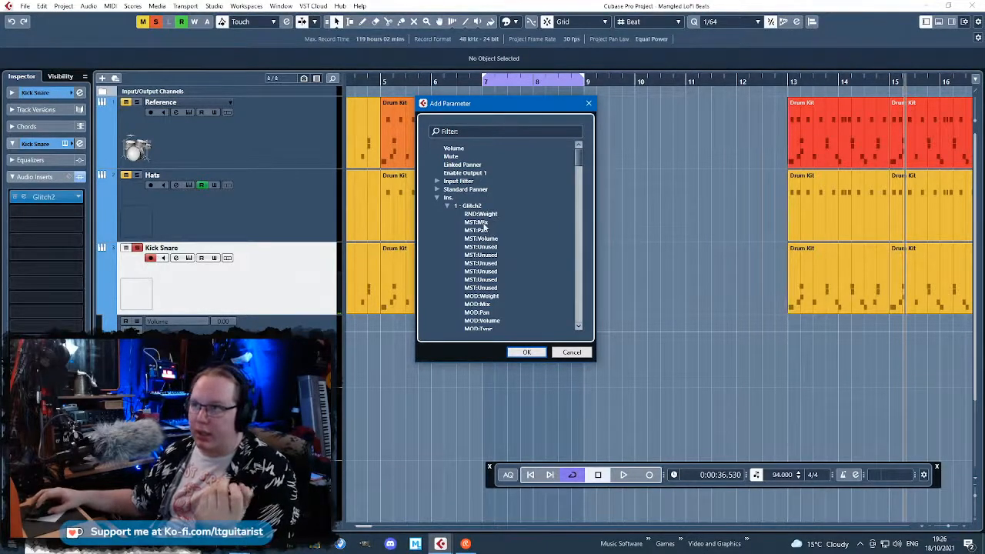
double_click(475, 221)
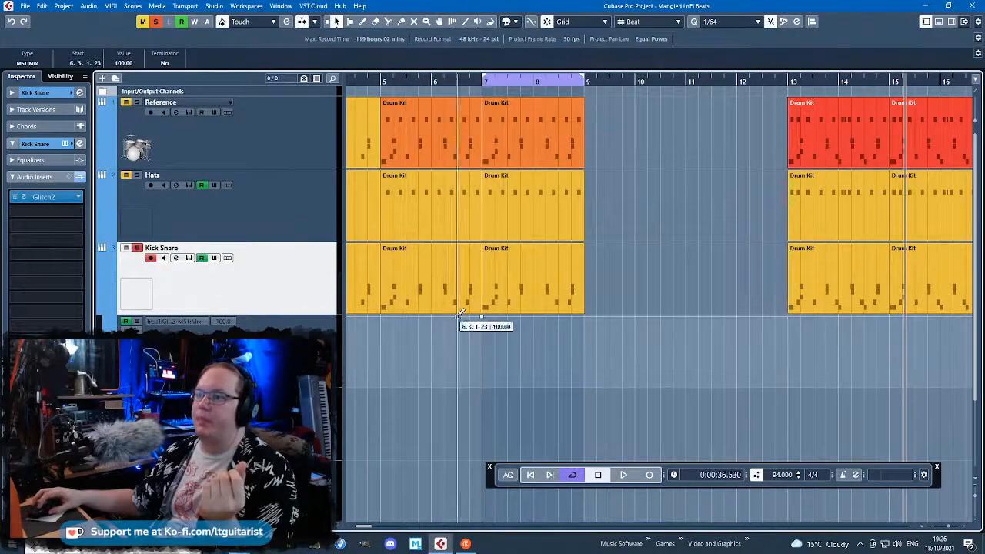
Automate the Kick Snare Glitch2 mix to 100 over bars 7 to 9 and 15 to 17, and 0 elsewhere
left_click_drag(458, 316, 482, 386)
left_click(585, 317)
left_click_drag(596, 316, 583, 418)
left_click_drag(944, 382, 601, 387)
left_click_drag(603, 387, 604, 316)
left_click(704, 316)
left_click_drag(708, 317, 697, 427)
Raise the Kick Snare Glitch2 mix automation to 100 over bars 24 to 26 and 32 to 34
scroll(609, 386, "right", 6)
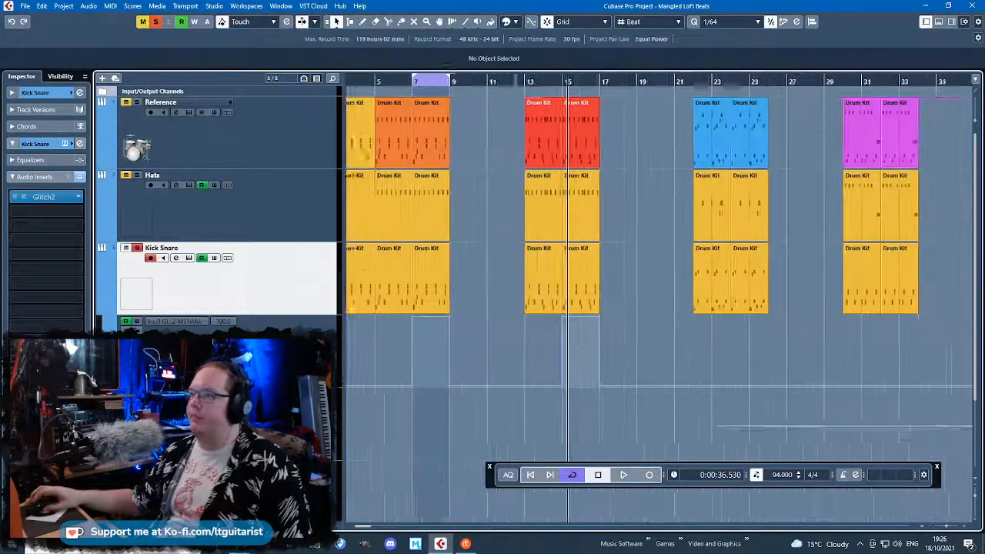
left_click_drag(659, 386, 680, 387)
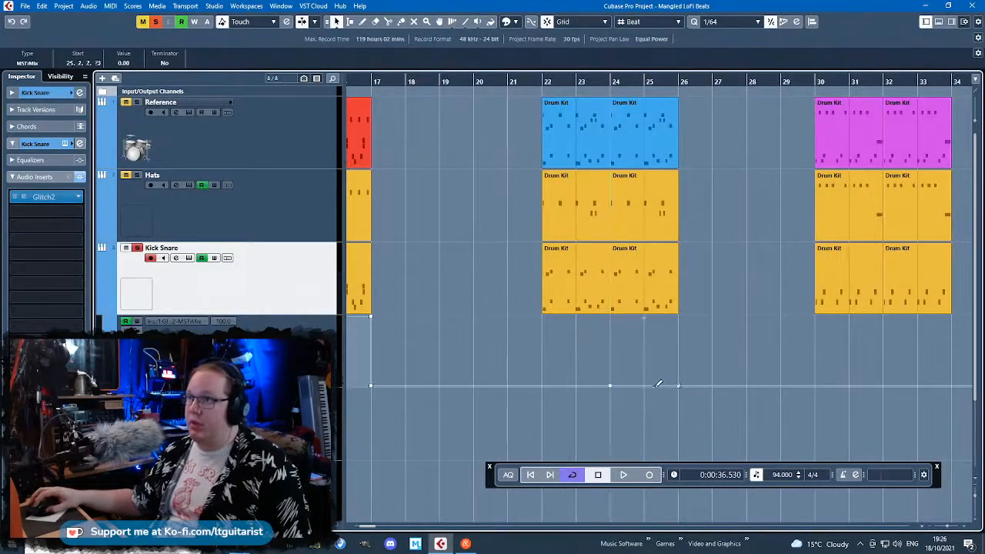
left_click_drag(614, 386, 589, 260)
left_click_drag(660, 361, 677, 312)
left_click_drag(678, 386, 680, 312)
scroll(890, 359, "right", 3)
scroll(816, 393, "up", 2)
left_click_drag(681, 386, 662, 314)
left_click(785, 386)
left_click_drag(771, 376, 785, 313)
scroll(692, 380, "down", 4)
scroll(504, 438, "up", 2)
scroll(500, 415, "down", 3)
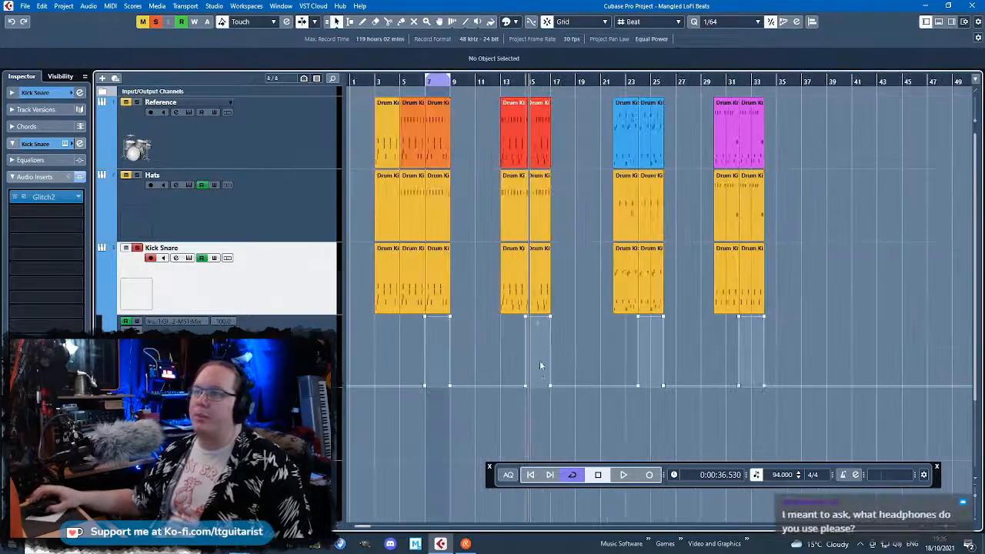
Place the playback position at bar 7 and extend the locator range from bar 3 to bar 34
left_click(429, 83)
left_click_drag(427, 78, 377, 93)
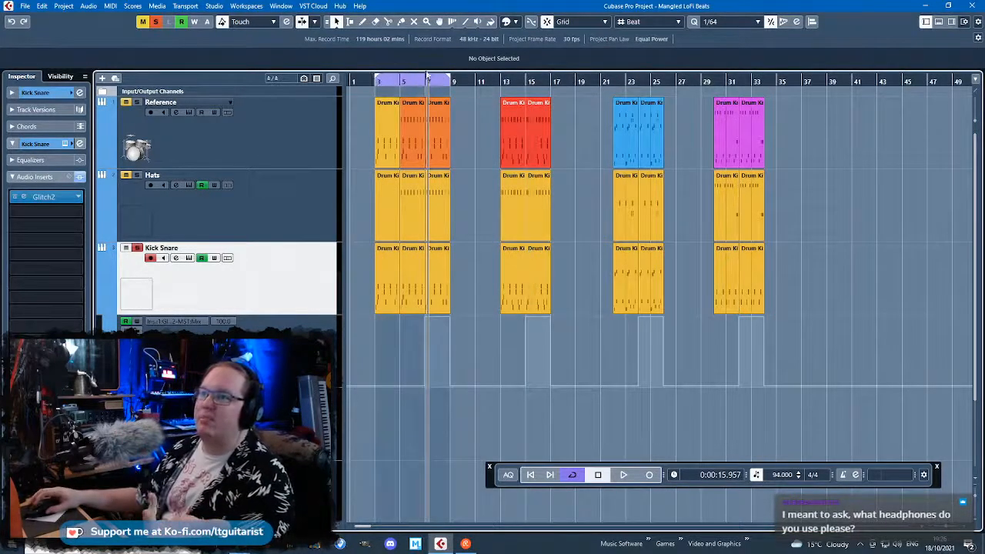
mouse_move(451, 81)
left_mouse_down()
mouse_move(785, 185)
mouse_move(764, 182)
left_mouse_up()
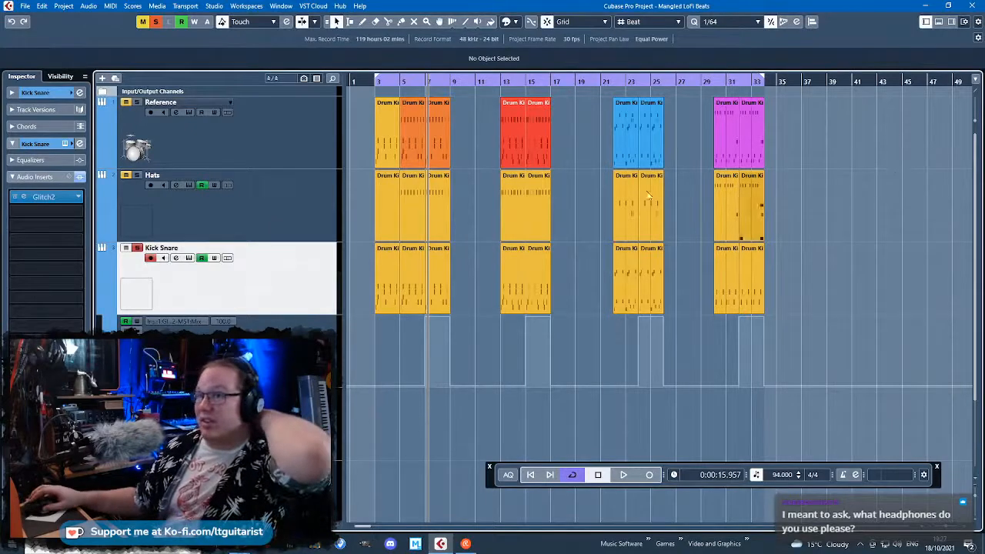
left_click(24, 6)
left_click(231, 143)
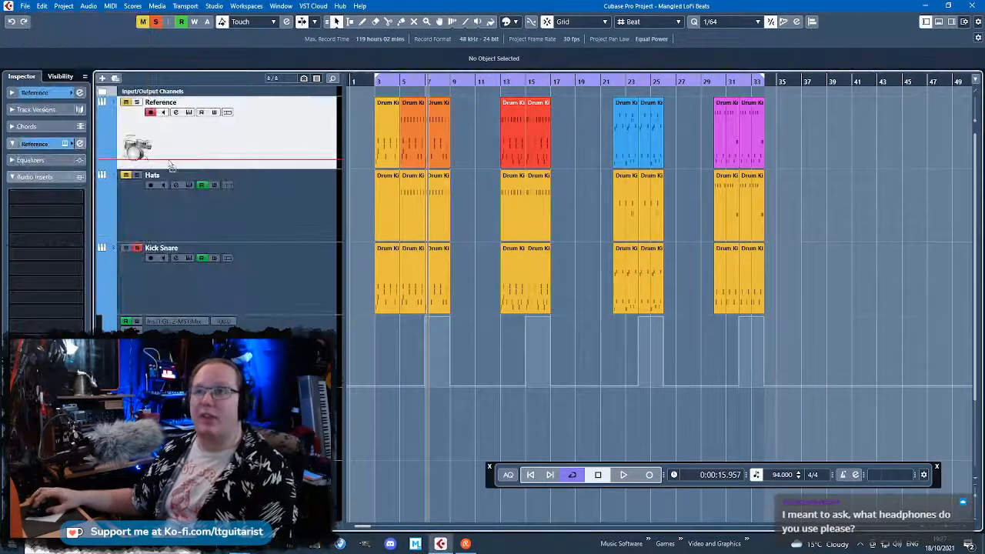
left_click(304, 243)
left_click(24, 7)
mouse_move(93, 165)
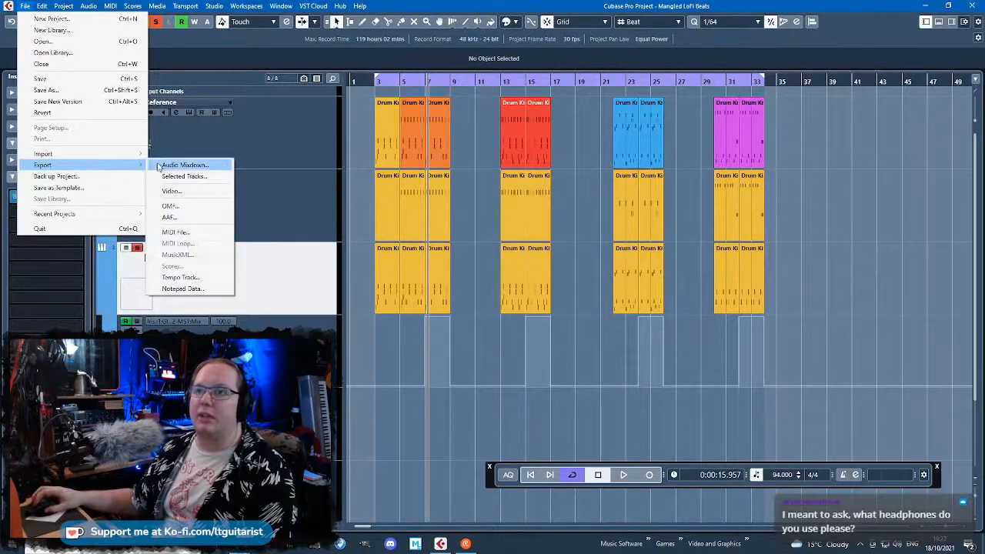
left_click(183, 165)
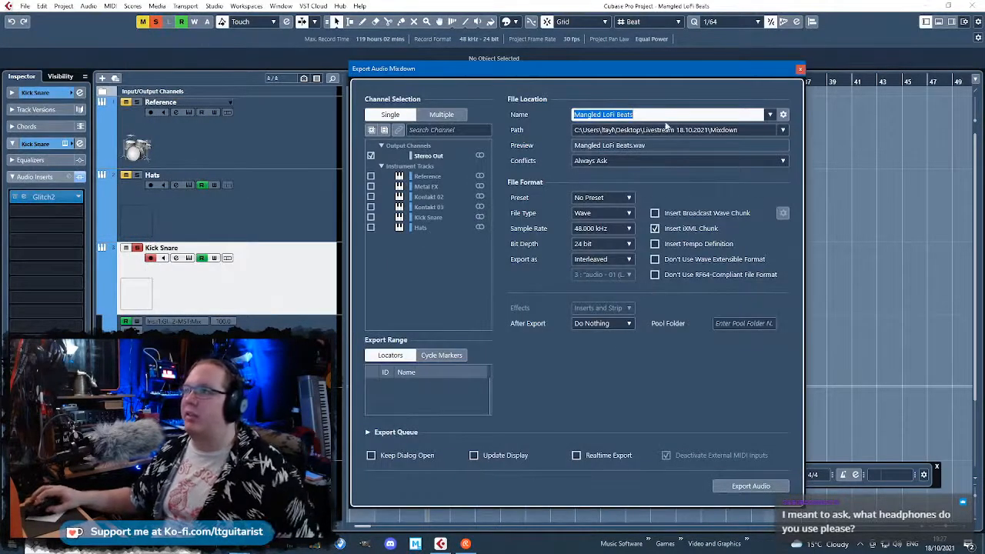
key("Escape")
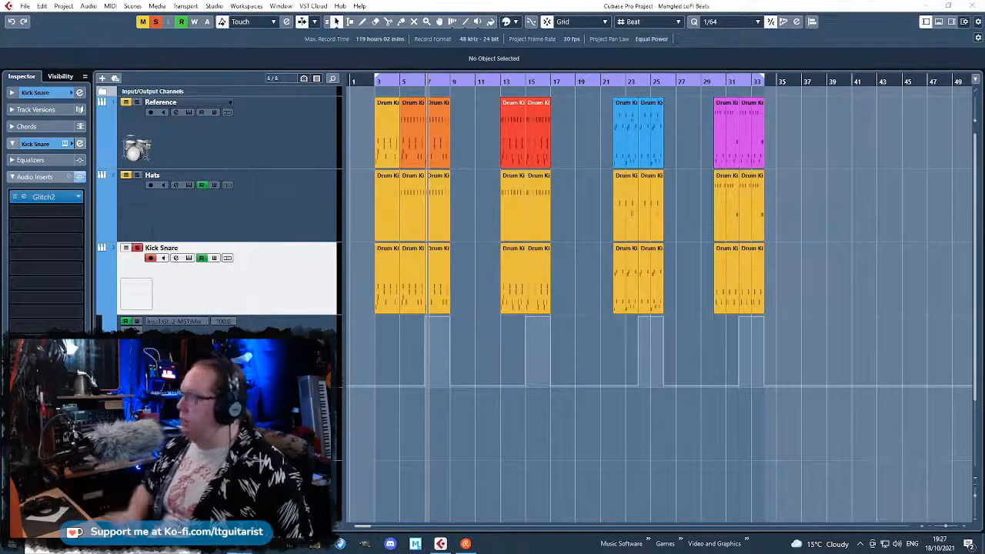
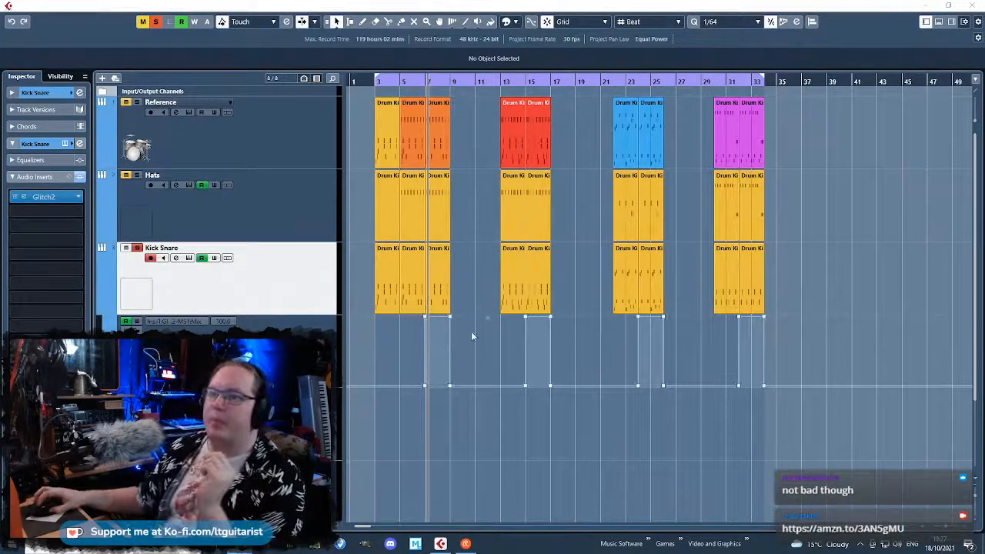
Export the soloed Kick Snare as an audio mixdown named "KickSnare Bounce 1", set to create an audio track after export
key("ctrl+shift+e")
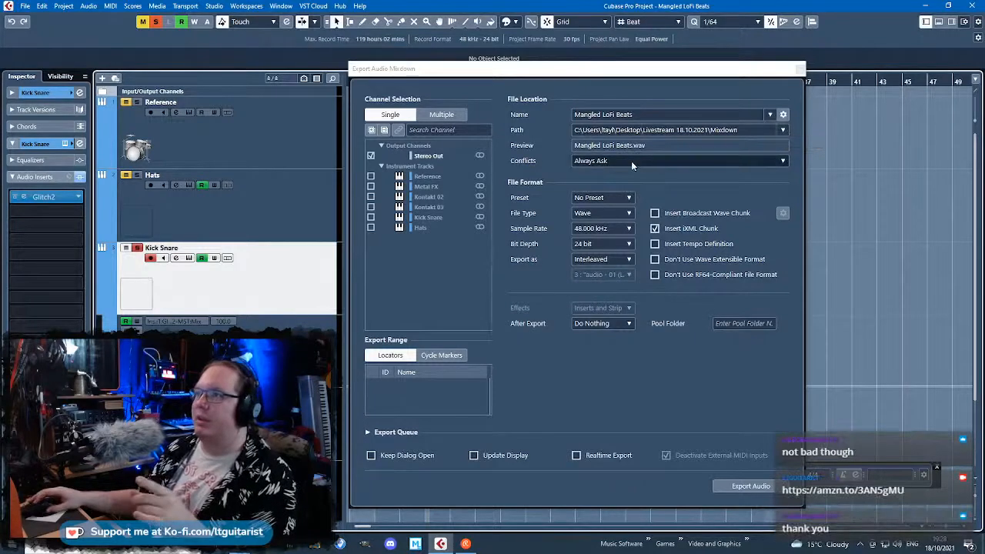
left_click(652, 114)
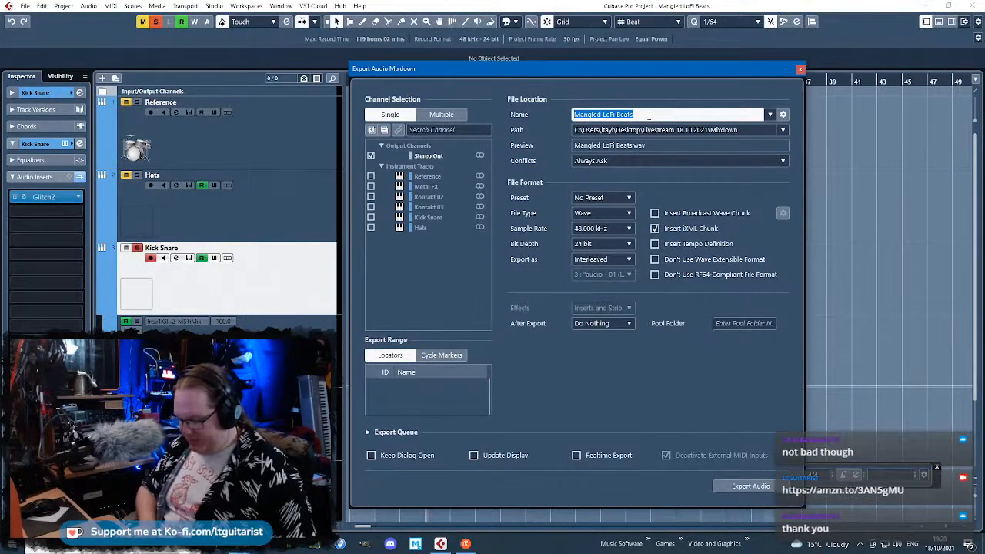
type("KickSnare Bounce")
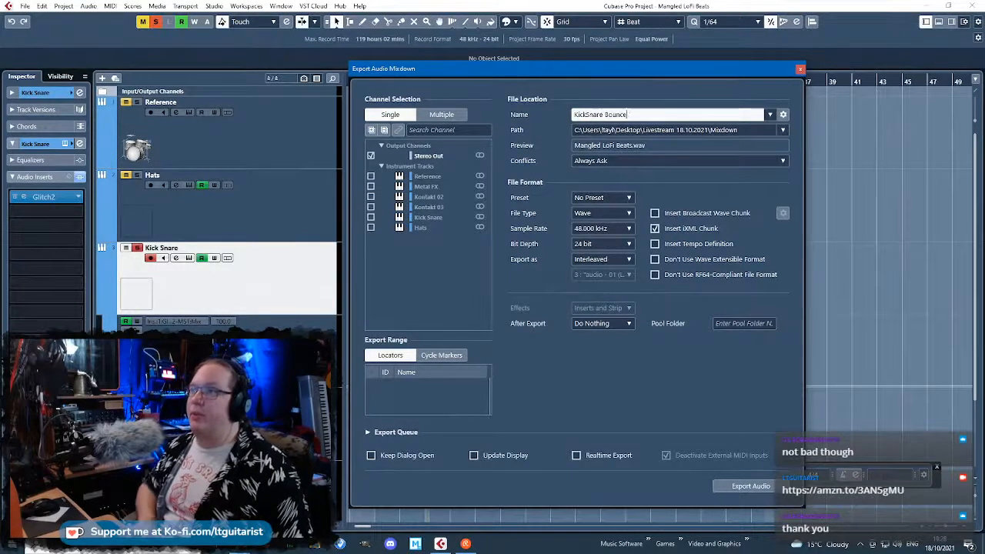
type(" 1")
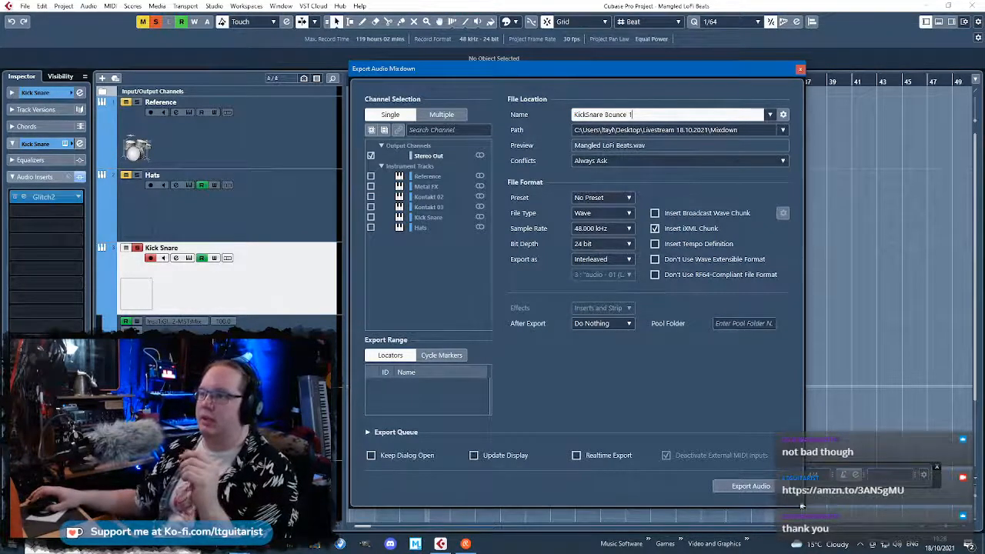
left_click(605, 324)
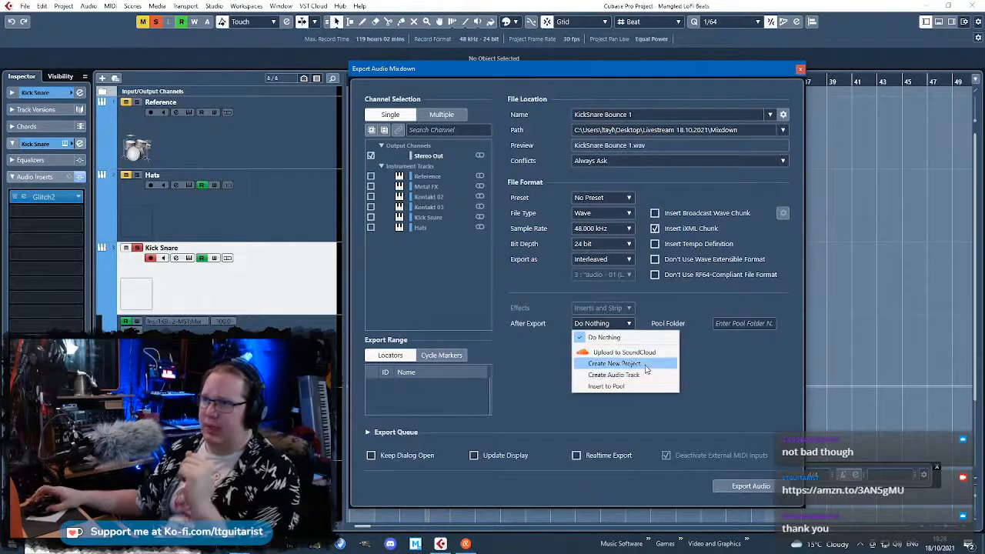
left_click(647, 377)
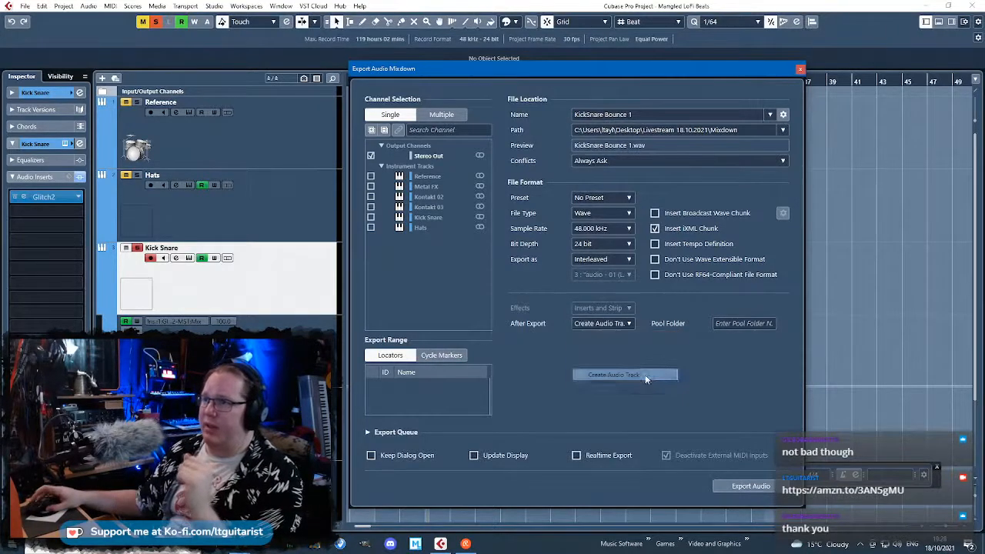
left_click(758, 485)
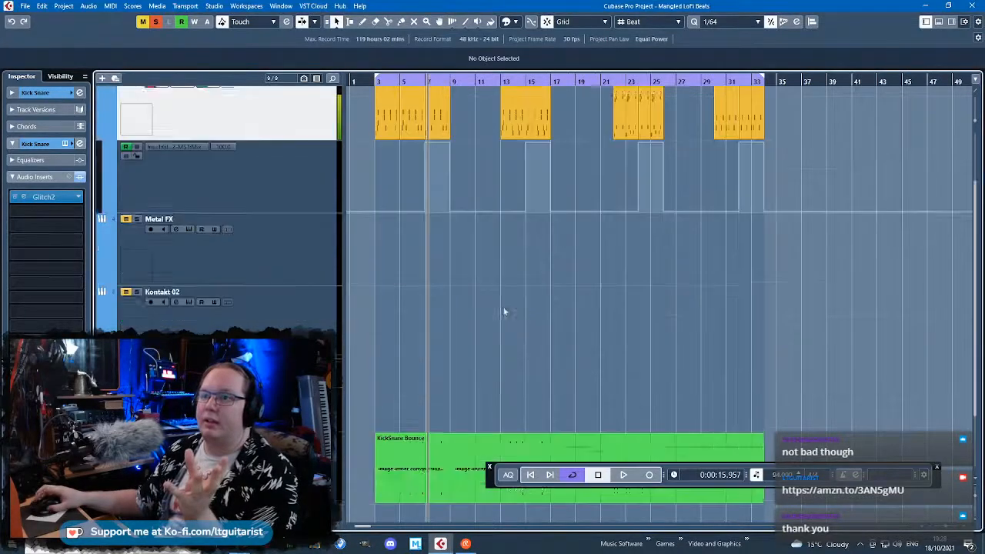
Solo the Hats track instead of Kick Snare and export its mixdown as "Hats Bounce 1" onto a new audio track
scroll(250, 233, "up", 3)
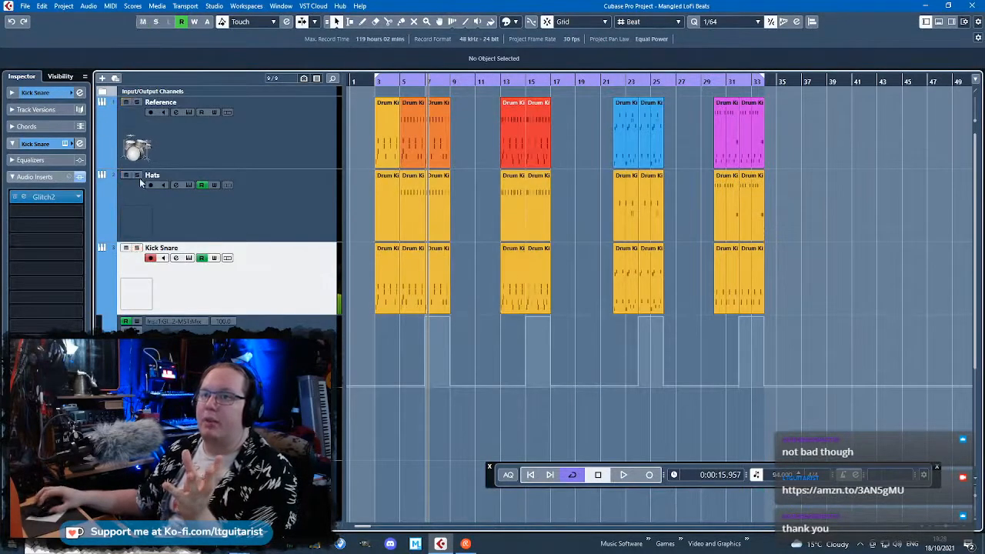
left_click(222, 174)
left_click(26, 6)
mouse_move(77, 159)
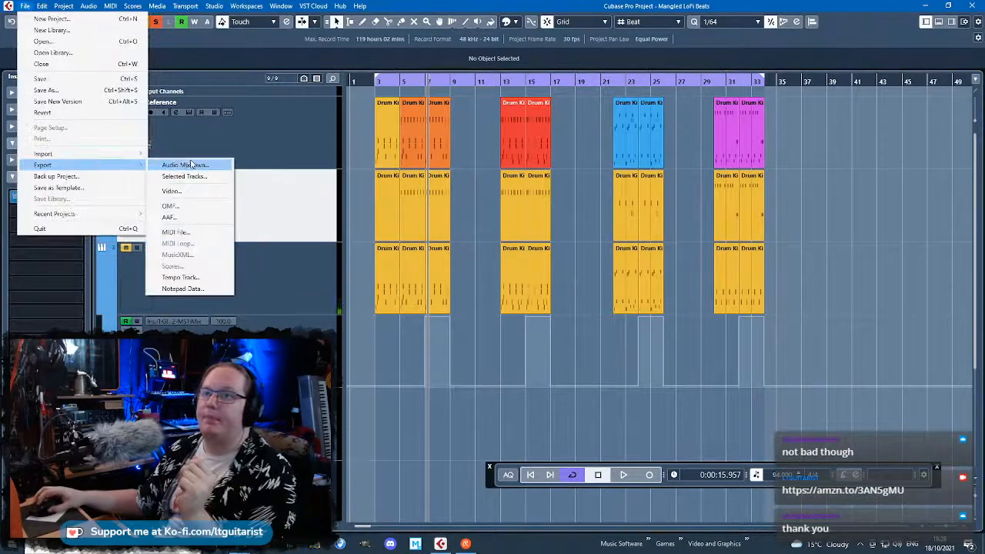
left_click(191, 163)
left_click(640, 115)
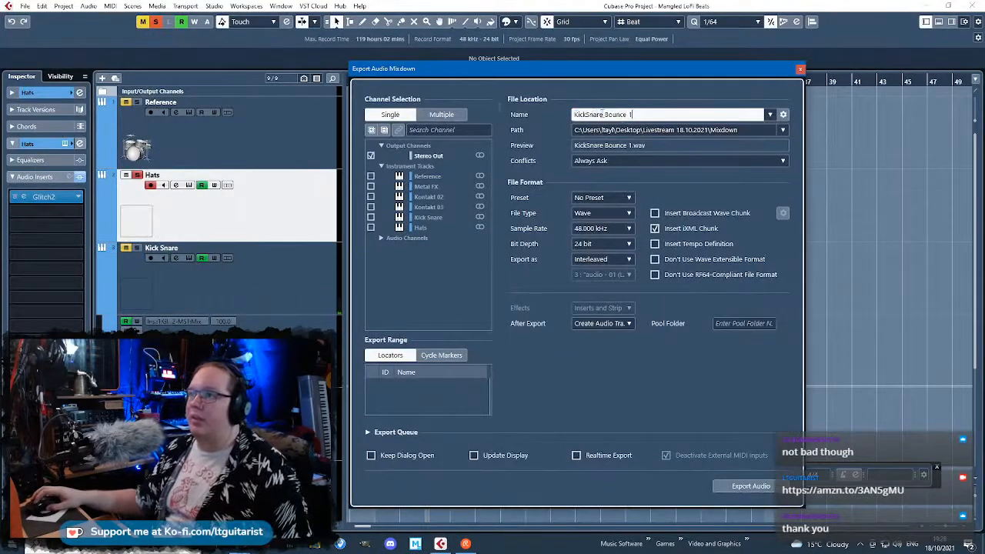
double_click(600, 114)
type("Hats")
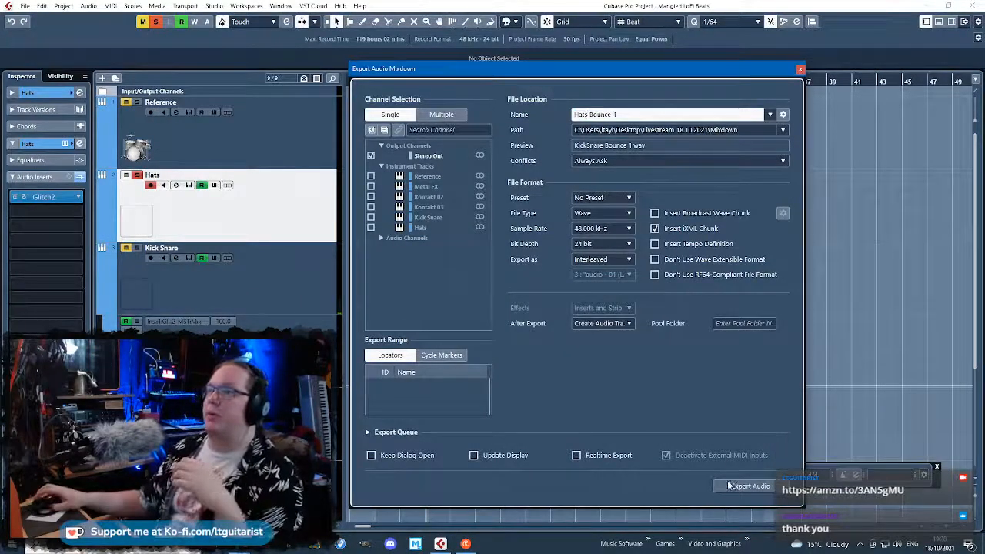
left_click(743, 485)
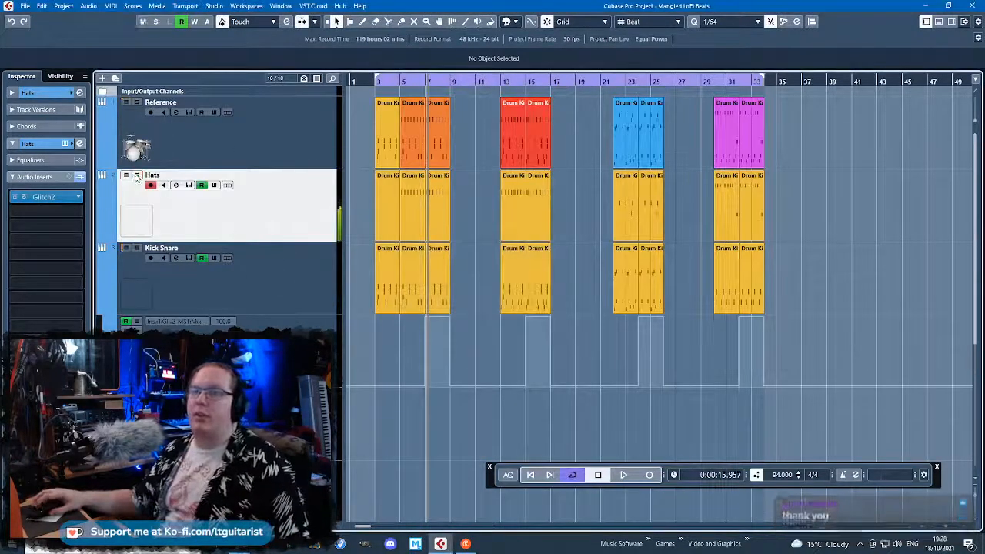
Solo the bounced audio tracks instead of Hats and move the Transport panel clear of their waveforms
key("h")
key("h")
key("h")
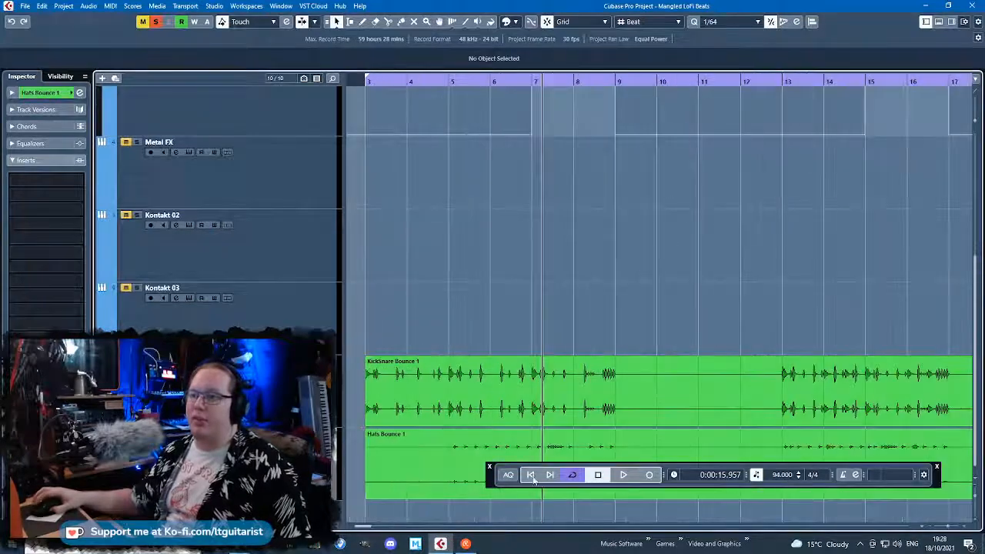
left_click_drag(498, 481, 539, 257)
key("g")
left_click(499, 363)
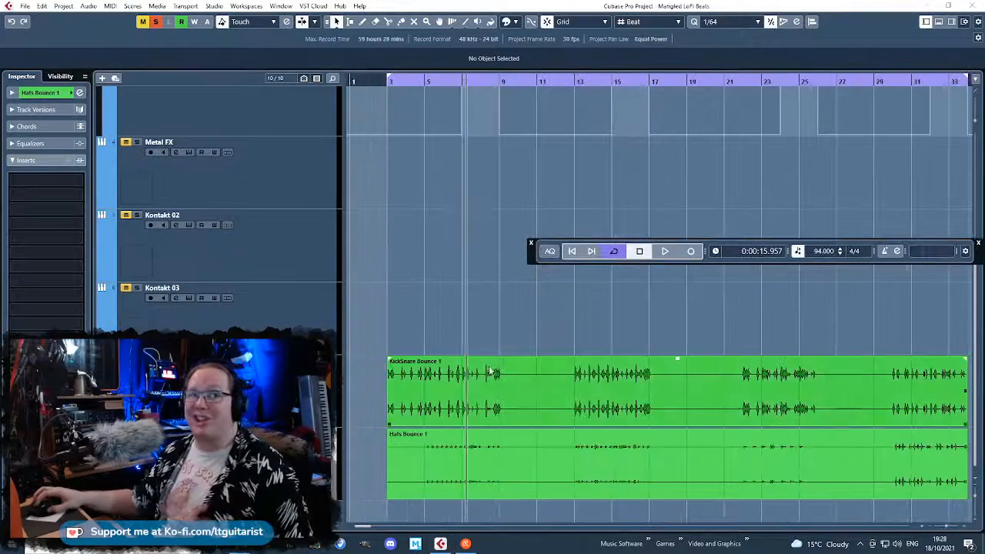
Try the KickSnare bounce starting at bar 7 and play it against the Hats bounce
key("h")
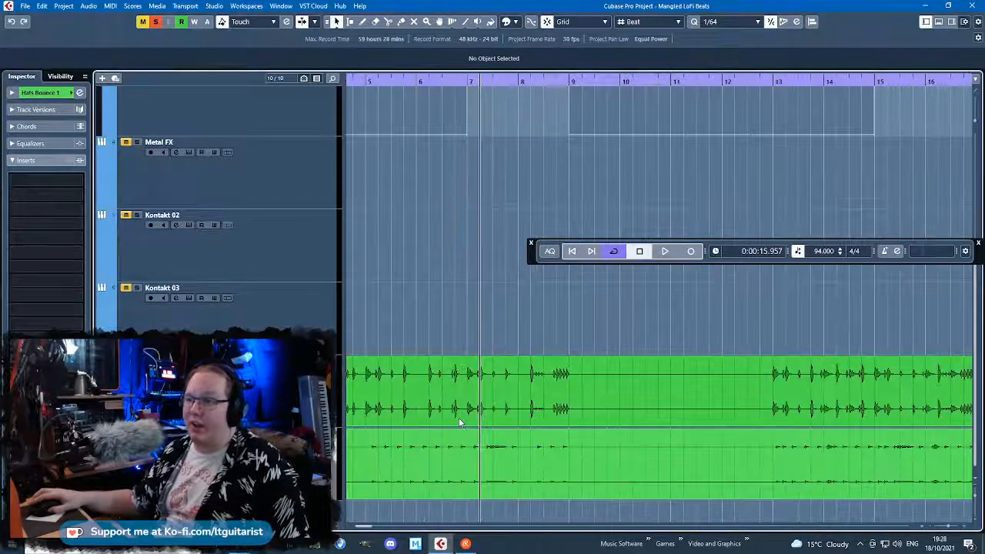
scroll(408, 343, "left", 2)
left_click_drag(461, 396, 566, 397)
scroll(565, 397, "up", 3)
key("space")
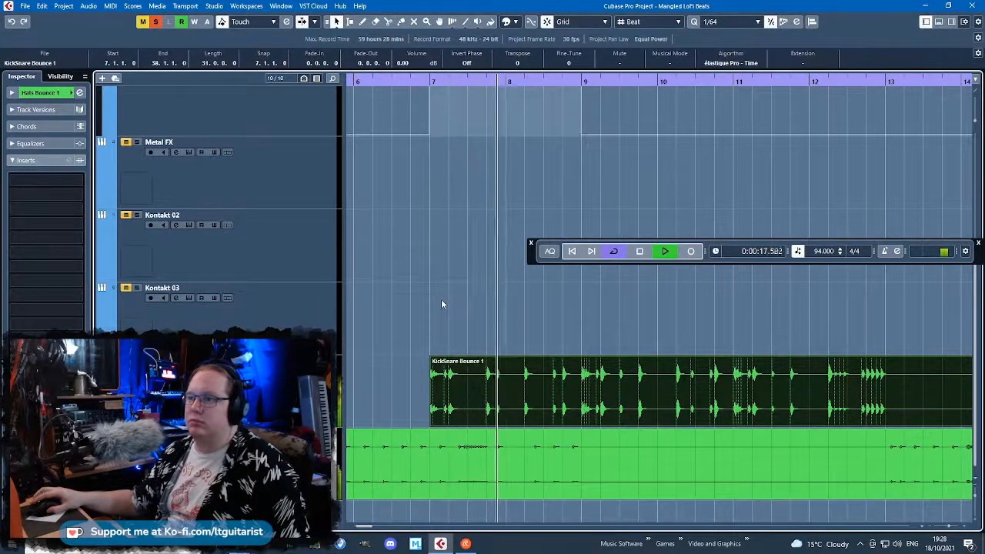
scroll(444, 308, "down", 3)
scroll(429, 331, "up", 3)
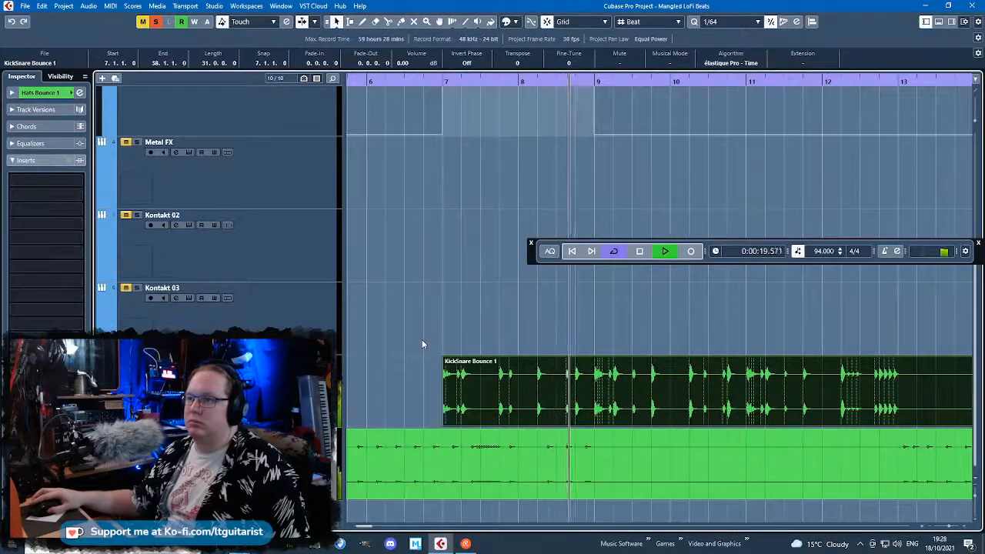
scroll(422, 341, "down", 3)
key("space")
Move the KickSnare bounce back to start at bar 3, aligned with the Hats bounce
left_click_drag(457, 410, 326, 400)
left_click(422, 315)
scroll(422, 314, "left", 3)
left_click_drag(565, 396, 587, 401)
Split the KickSnare and Hats bounces together at bars 5, 7 and 9, undoing the misplaced cut just after bar 9
left_click_drag(516, 314, 486, 445)
scroll(486, 445, "up", 2)
scroll(486, 445, "down", 2)
key("3")
left_click(468, 436)
left_click(519, 435)
left_click(575, 436)
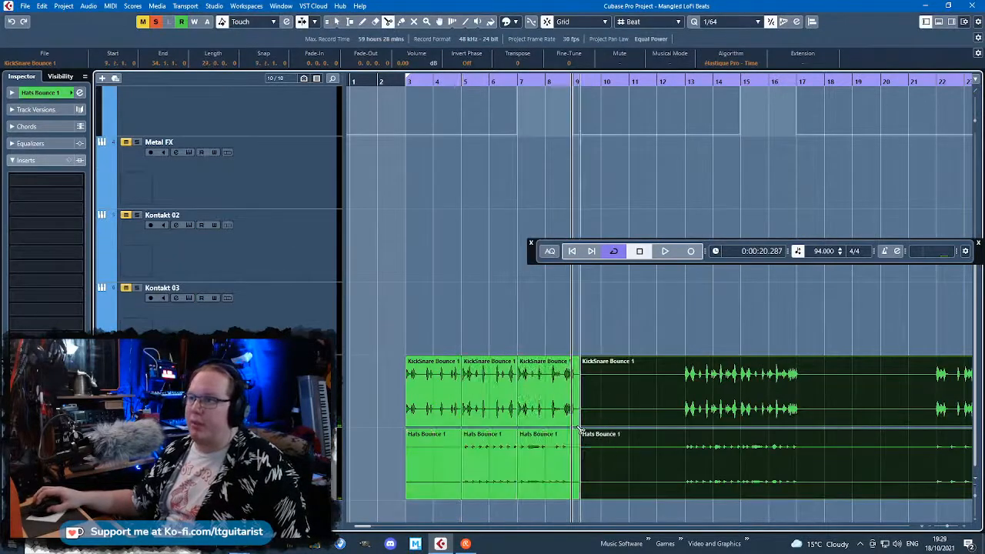
scroll(628, 426, "up", 5)
key("ctrl+z")
left_click(480, 412)
key("1")
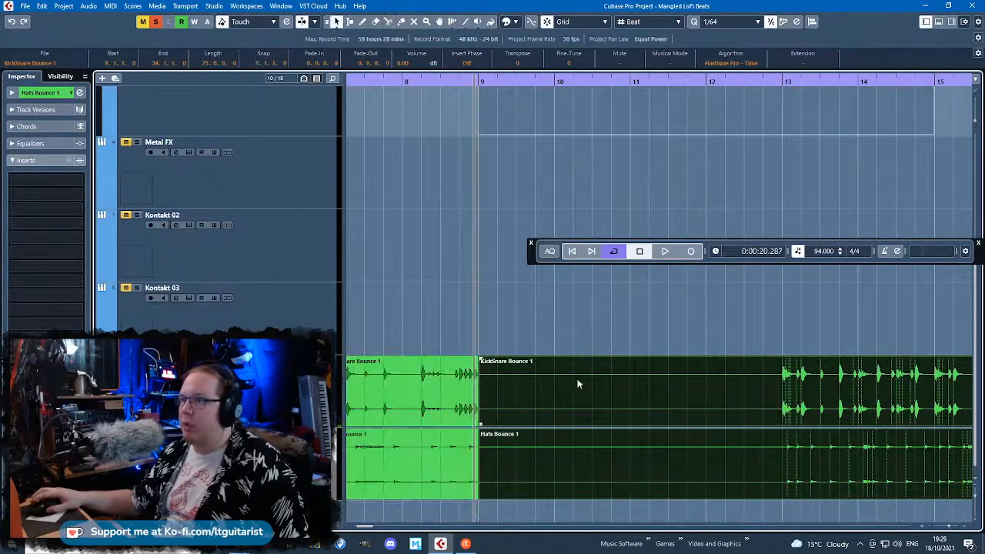
Split both bounced events at bars 13, 15 and 17, undoing the unwanted cut at bar 14
scroll(575, 390, "down", 4)
key("3")
left_click(667, 407)
left_click(694, 412)
key("ctrl+z")
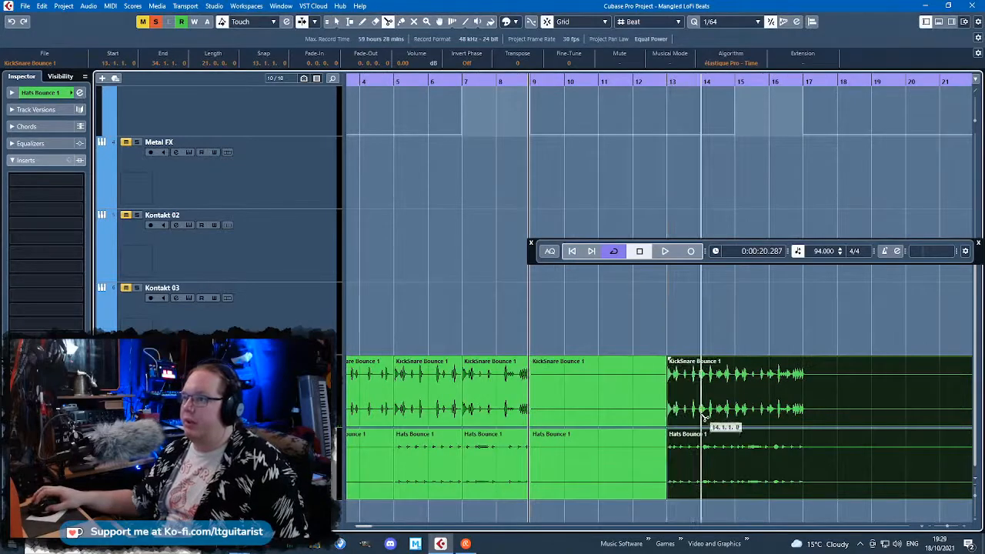
left_click(701, 415)
left_click(737, 416)
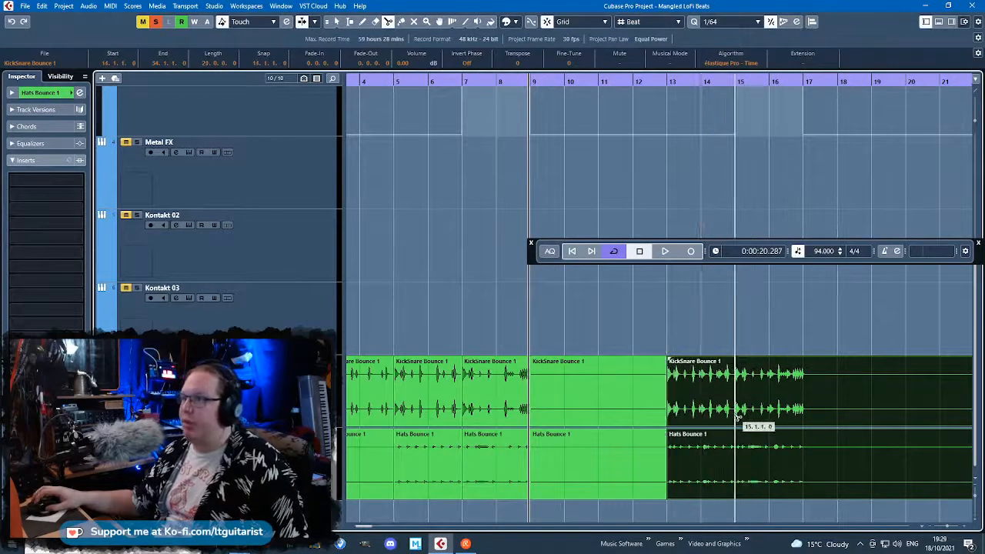
left_click(804, 416)
key("1")
left_click(887, 319)
Split the KickSnare and Hats bounces at bars 22, 24 and 26
scroll(887, 319, "right", 8)
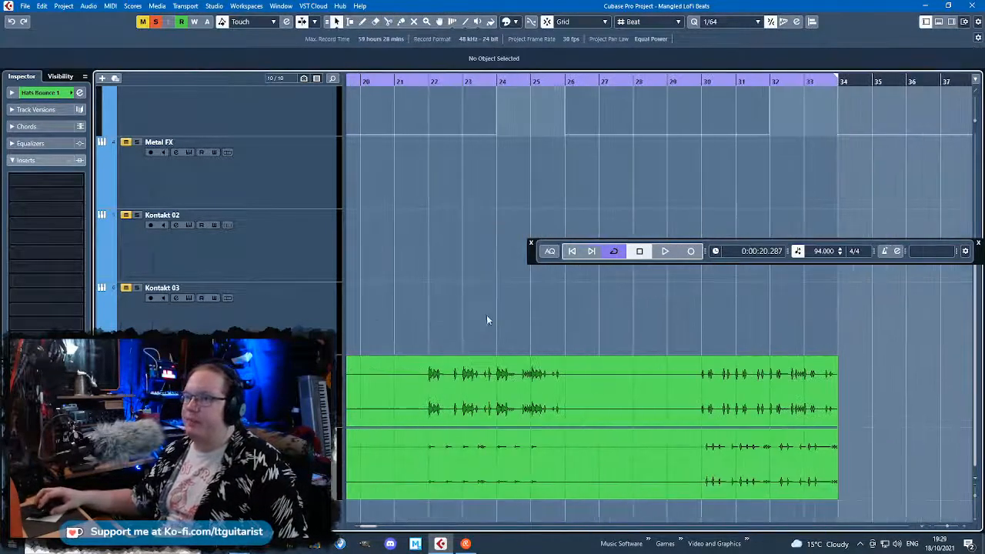
left_click_drag(431, 320, 443, 472)
key("3")
left_click(433, 436)
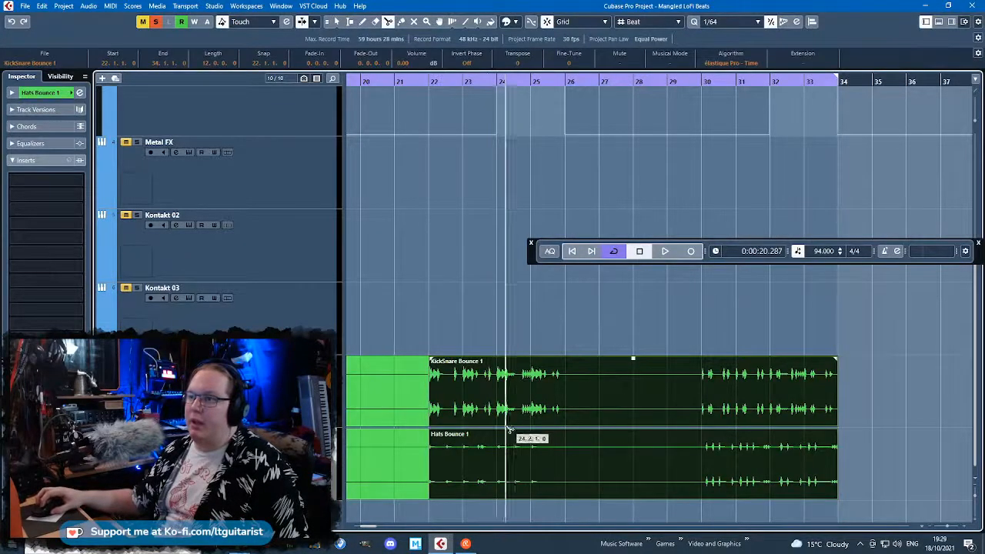
key("1")
left_click(503, 428)
key("3")
left_click(567, 427)
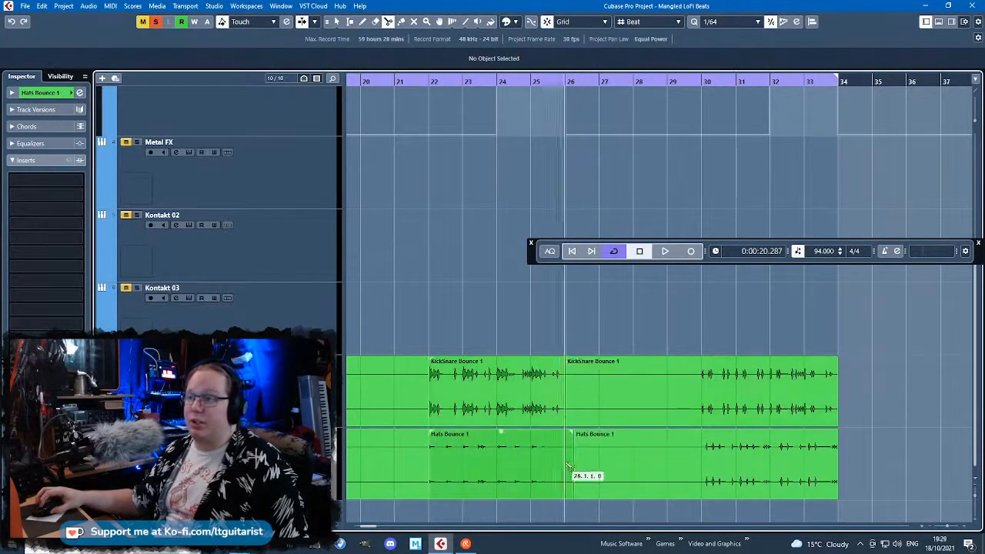
left_click(503, 465)
Split both bounced tracks at bars 30 and 32
left_click(702, 394)
left_click(703, 471)
left_click(771, 396)
left_click(771, 468)
key("1")
Hide the Kick Snare automation lane and color the bounced events from bar 30 to 34 magenta like the Reference pattern
scroll(771, 370, "up", 4)
scroll(770, 357, "down", 5)
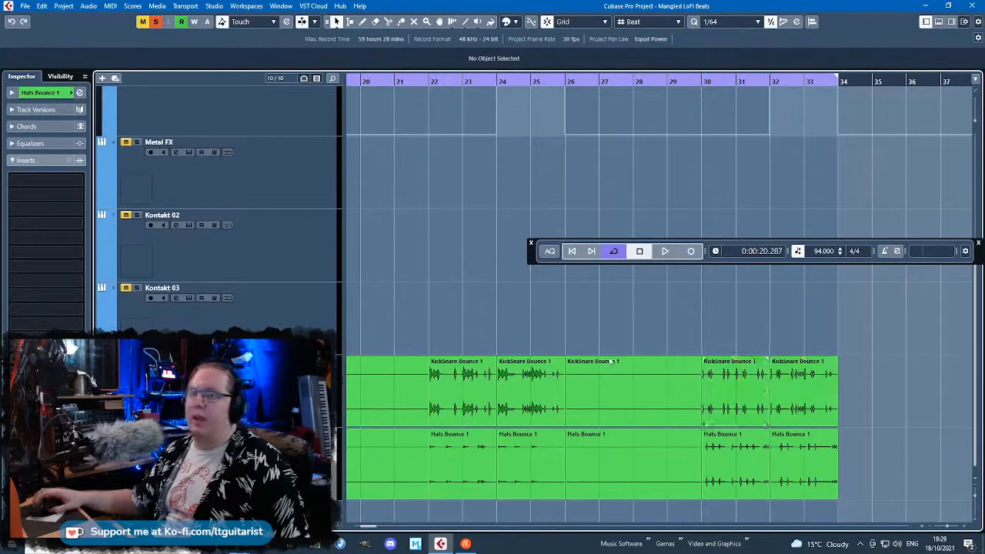
scroll(684, 334, "up", 5)
scroll(307, 293, "down", 5)
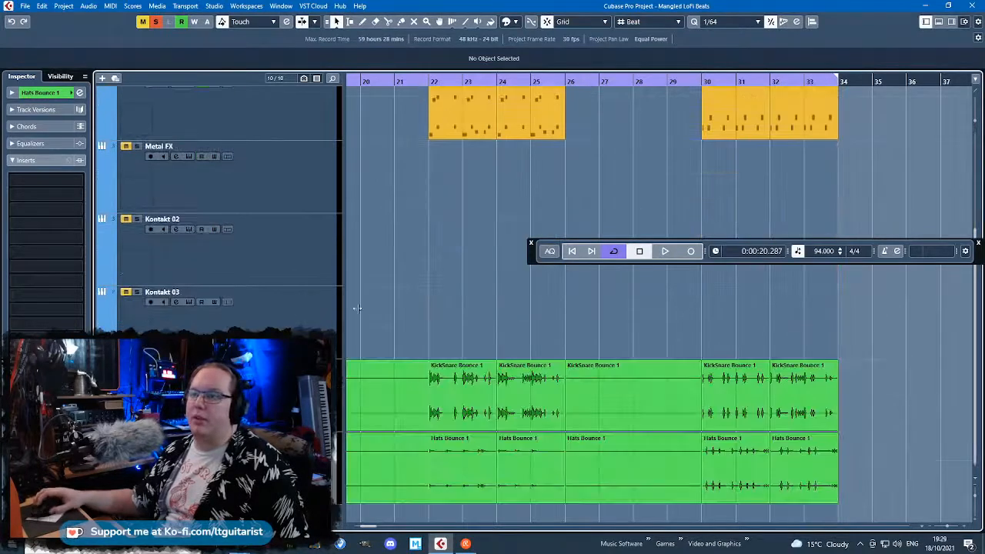
left_click(741, 474)
scroll(740, 474, "up", 5)
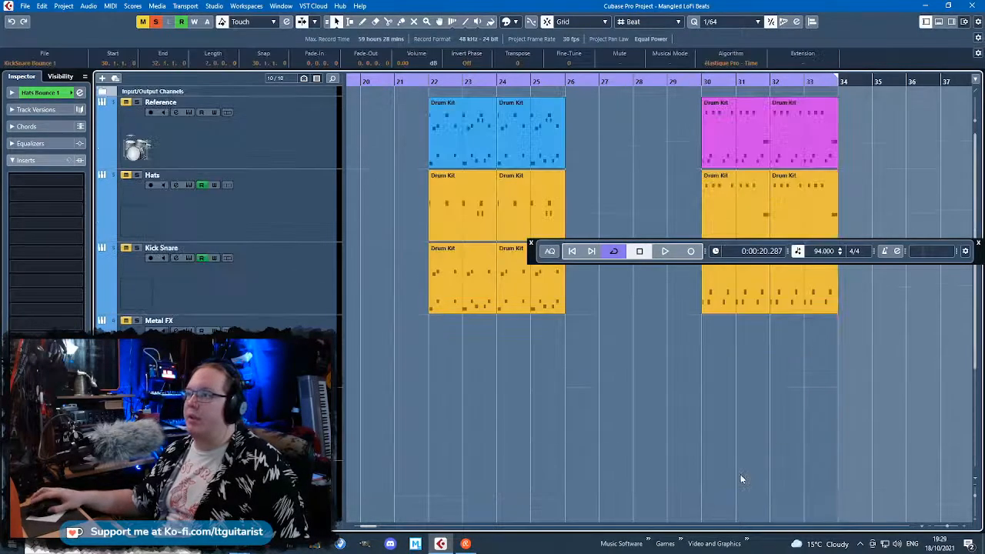
left_click(507, 21)
left_click(637, 331)
Color the bounced KickSnare and Hats events from bar 22 to 26 blue
scroll(487, 322, "down", 5)
left_click_drag(451, 300, 530, 462)
left_click(506, 23)
left_click(528, 67)
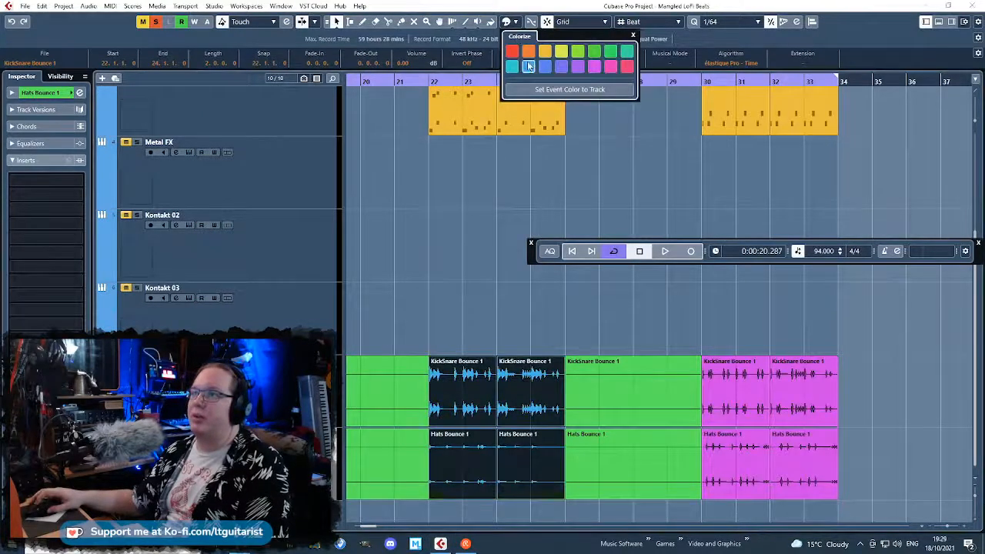
left_click(596, 338)
Color the bounced KickSnare and Hats events from bar 5 to 9 orange
scroll(596, 337, "left", 10)
scroll(596, 341, "up", 5)
scroll(596, 340, "down", 5)
left_click_drag(561, 319, 514, 462)
left_click(511, 24)
left_click(528, 52)
Color the first bounced KickSnare and Hats events, from bar 3 to 5, yellow
left_click_drag(431, 271, 440, 471)
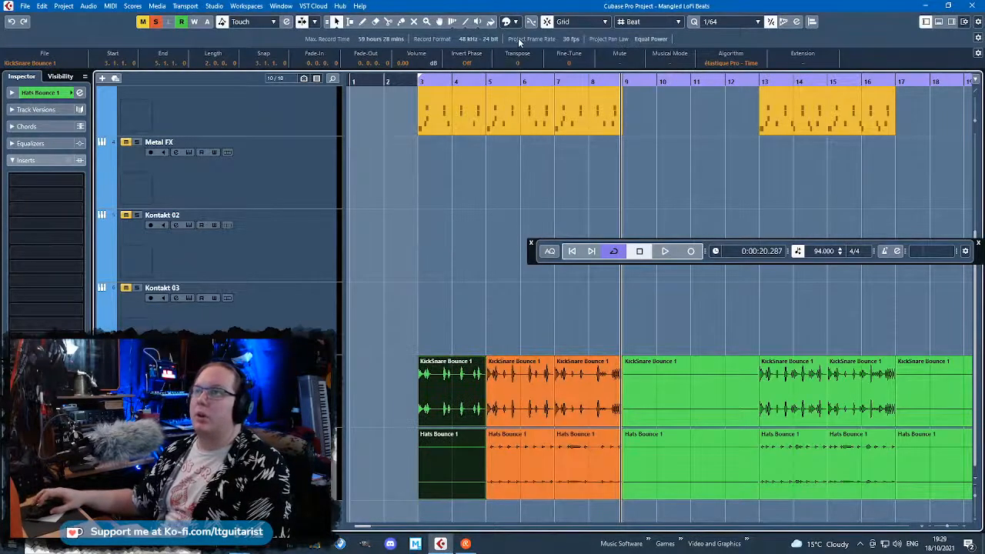
left_click(507, 22)
left_click(538, 52)
Color the bounced KickSnare and Hats events from bar 13 to 17 red like the Reference pattern
left_click_drag(776, 302, 852, 495)
scroll(855, 325, "up", 5)
left_click(507, 22)
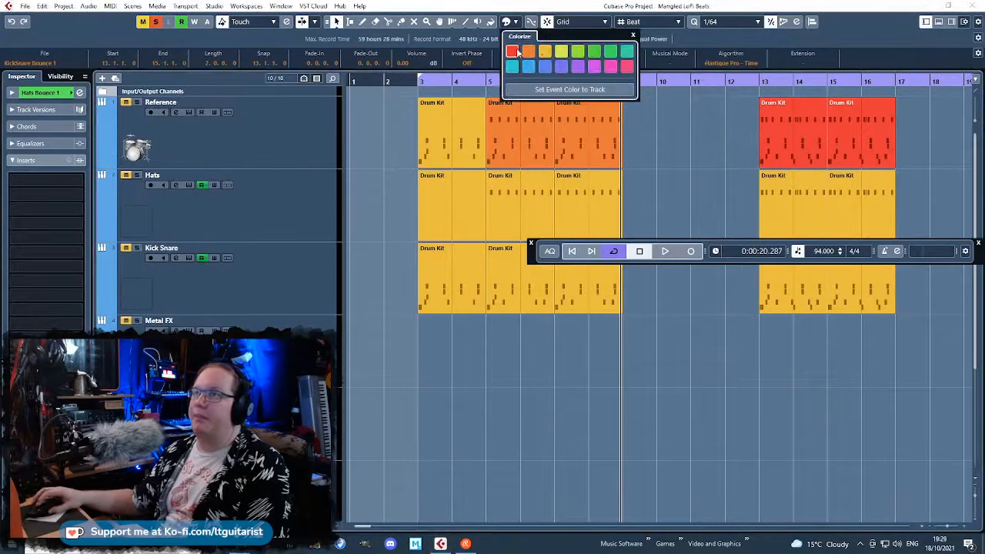
left_click(617, 386)
Delete the empty bounced KickSnare and Hats events in the gaps at bars 9–13, 17–22 and 26–30
scroll(631, 405, "down", 5)
scroll(633, 404, "down", 3)
left_click_drag(492, 306, 479, 511)
key("Delete")
left_click_drag(595, 315, 581, 512)
key("Delete")
left_click_drag(690, 339, 675, 520)
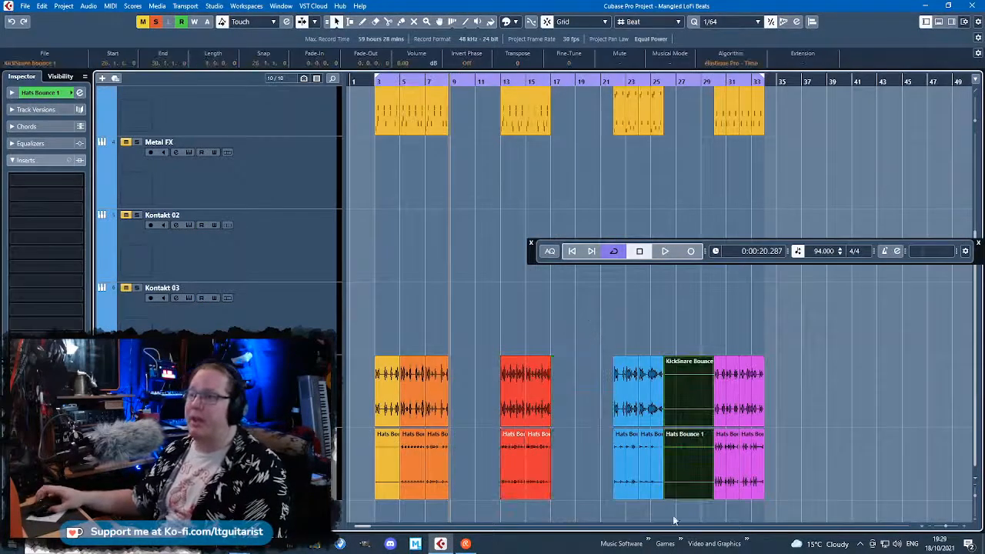
key("Delete")
Solo the Kick Snare instrument track and move the floating transport panel below the instrument events
scroll(667, 485, "up", 4)
scroll(665, 476, "down", 4)
scroll(660, 467, "up", 4)
scroll(662, 308, "down", 3)
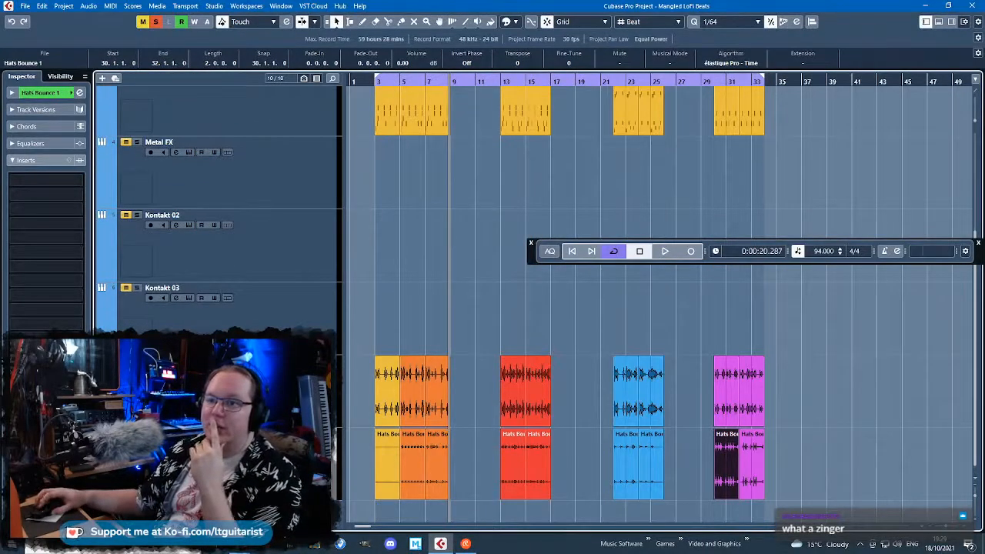
scroll(733, 404, "up", 3)
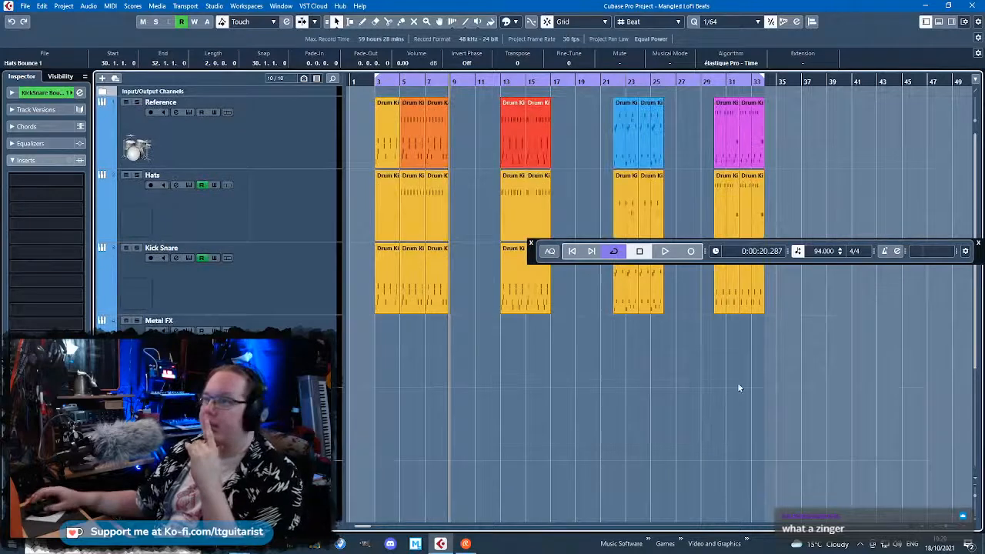
left_click(300, 324)
left_click(302, 267)
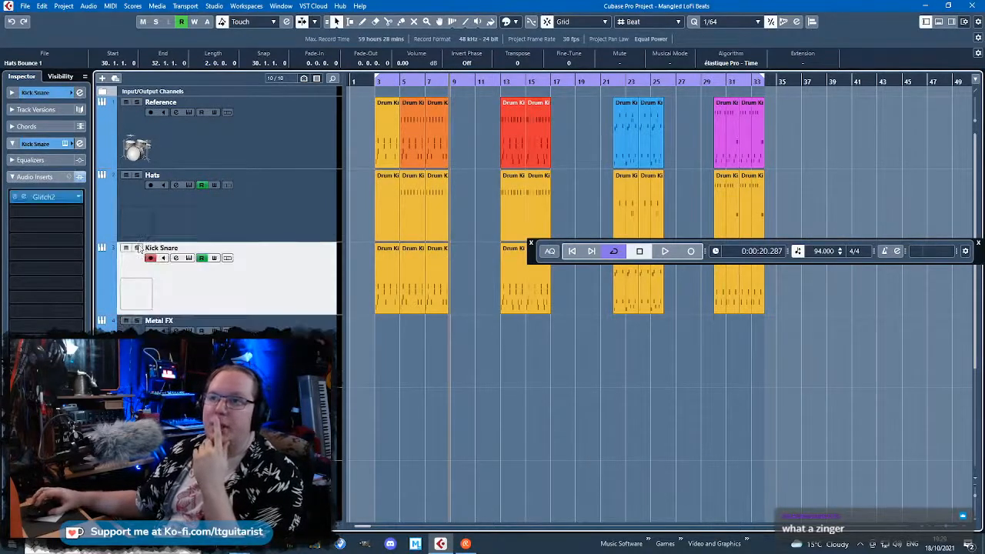
key("s")
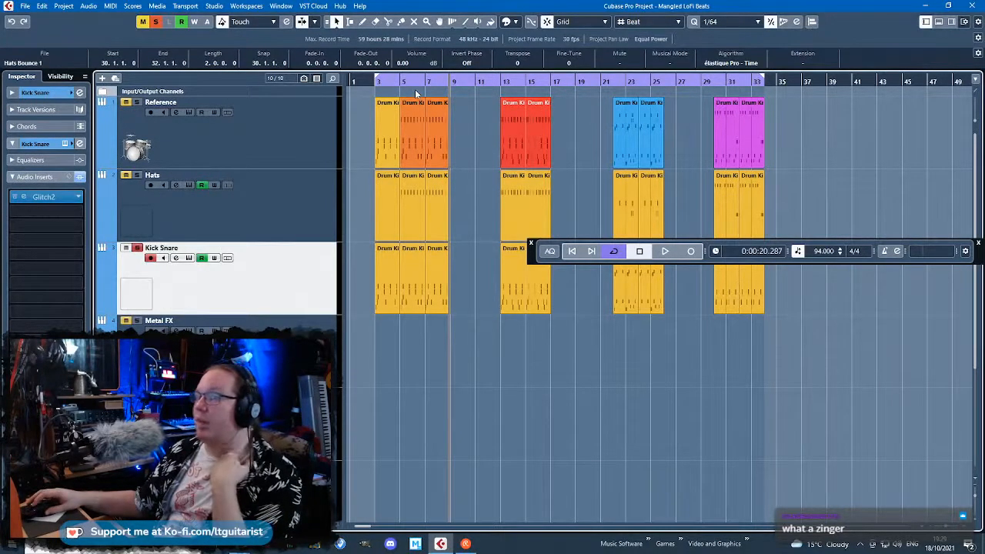
left_click_drag(415, 91, 442, 106)
left_click_drag(533, 262, 514, 511)
Show the Kick Snare track's automation lane and bypass its Glitch2 insert
left_click(535, 475)
key("g")
key("g")
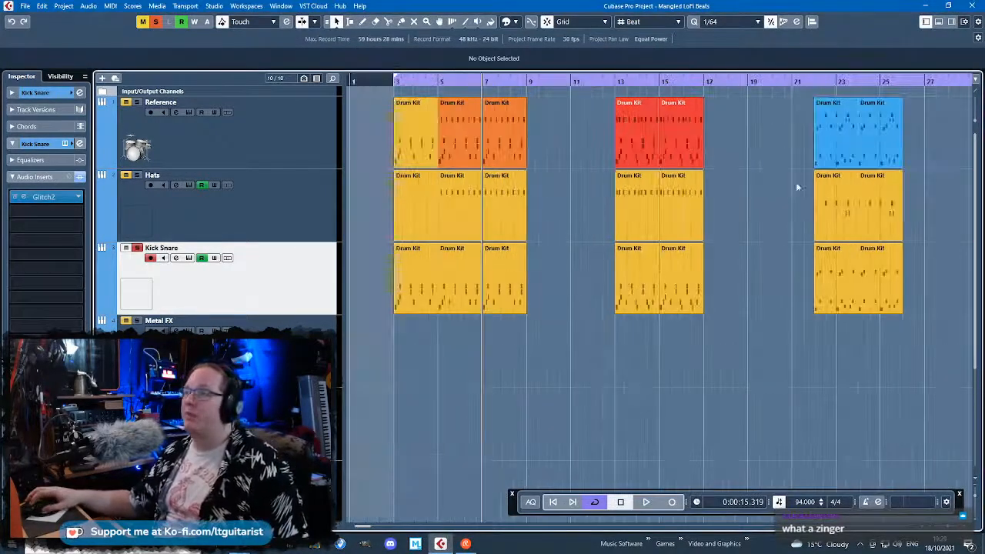
key("g")
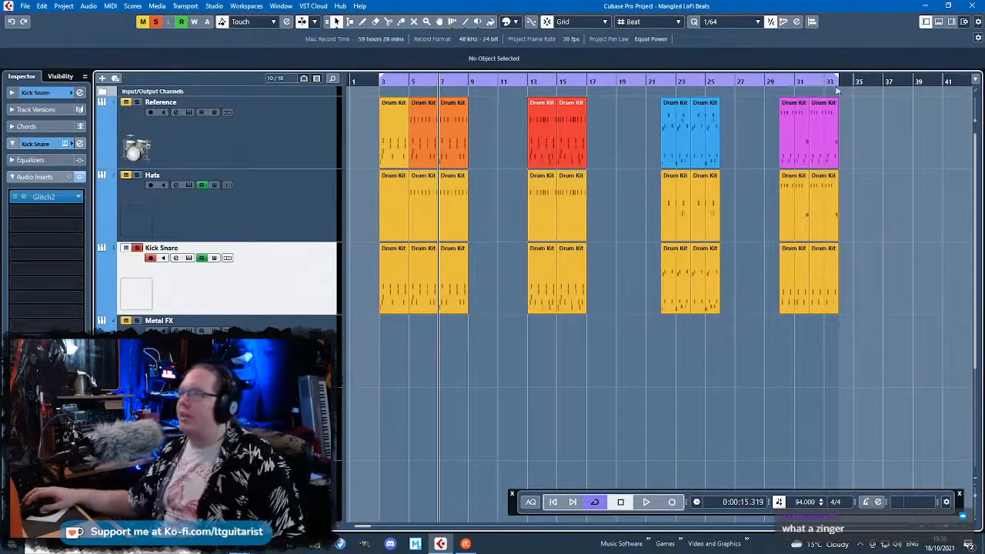
scroll(784, 405, "up", 2)
scroll(904, 378, "right", 1)
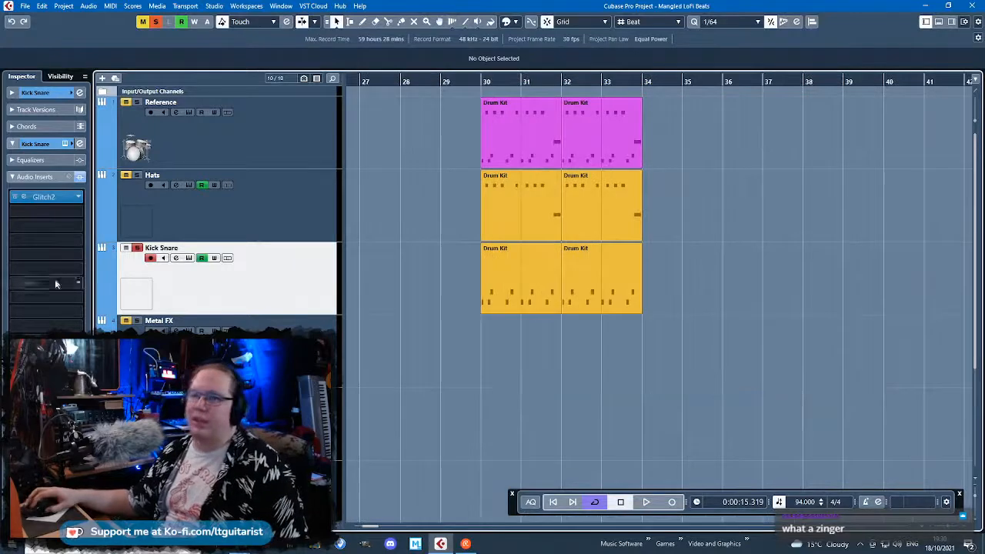
left_click(101, 312)
left_click(22, 202)
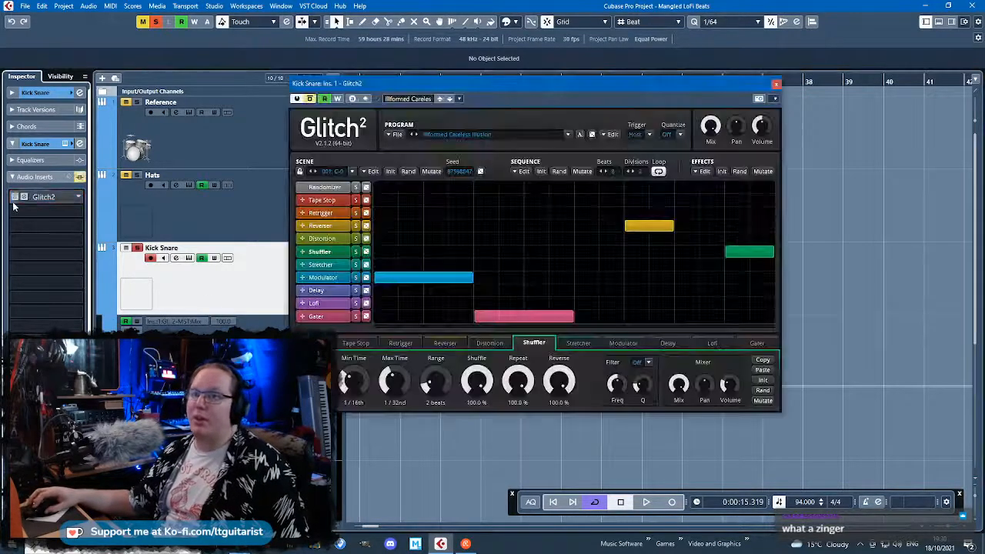
left_click(778, 87)
Move the Kick Snare event from bar 32 to bar 35 and play it looped between the locators
left_click(605, 273)
left_click_drag(606, 273, 730, 286)
key("space")
key("p")
scroll(800, 182, "up", 3)
left_click(801, 185)
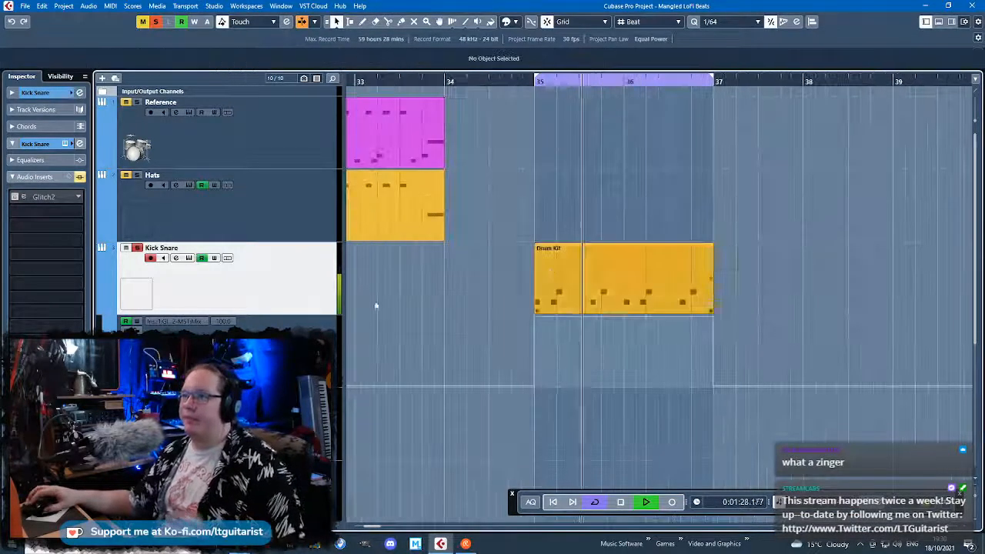
left_click(80, 217)
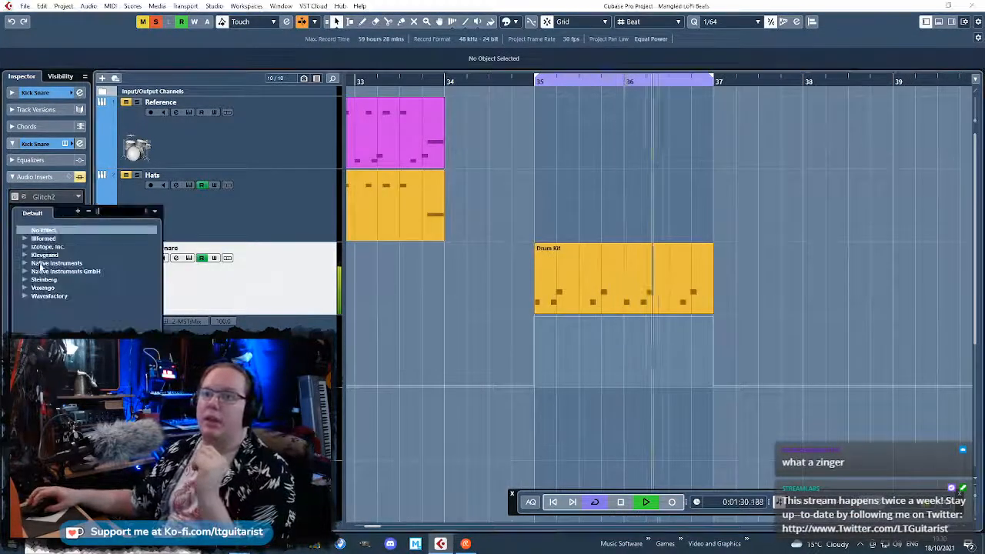
left_click(25, 264)
left_click(24, 287)
left_click(42, 304)
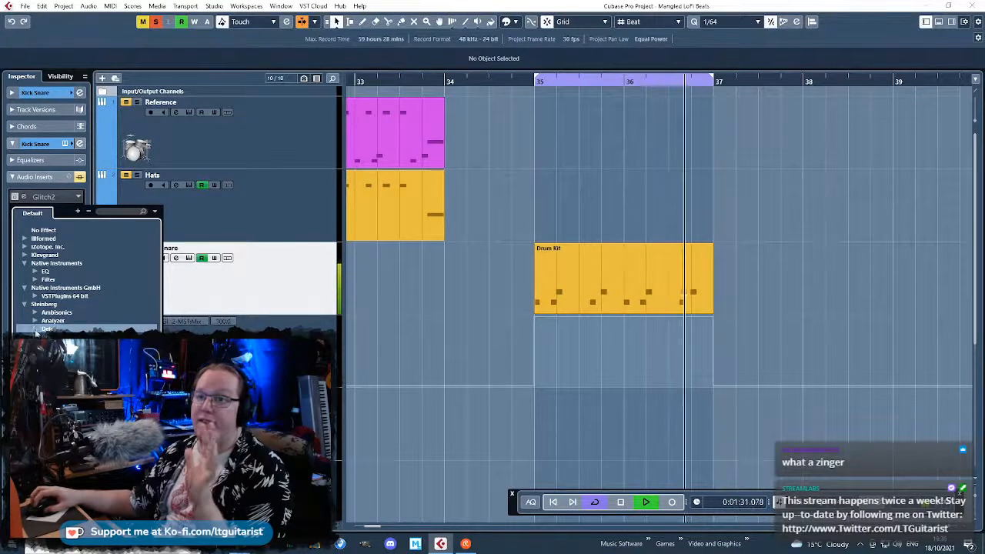
left_click(413, 337)
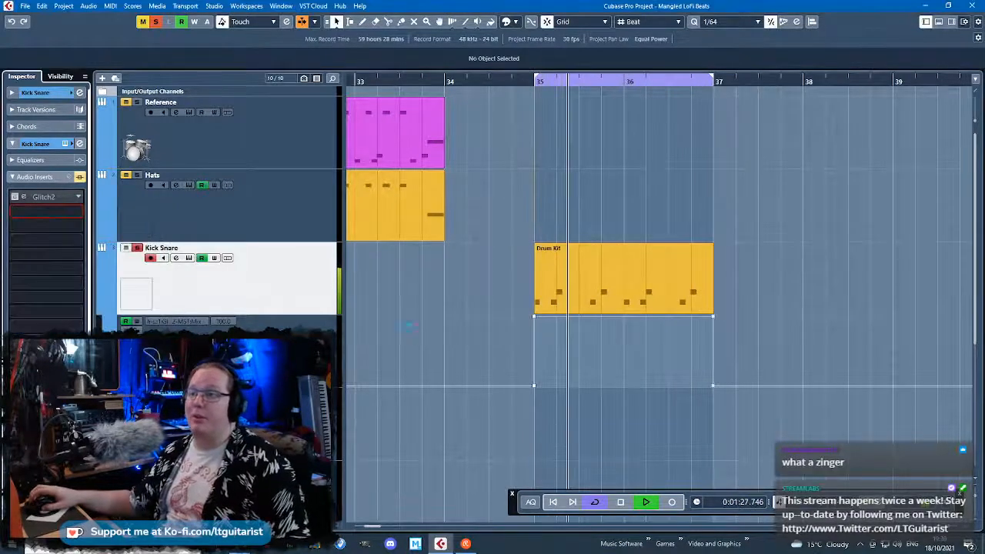
Add the Steinberg MultiTap Delay as the second insert on the Kick Snare track
left_click(46, 210)
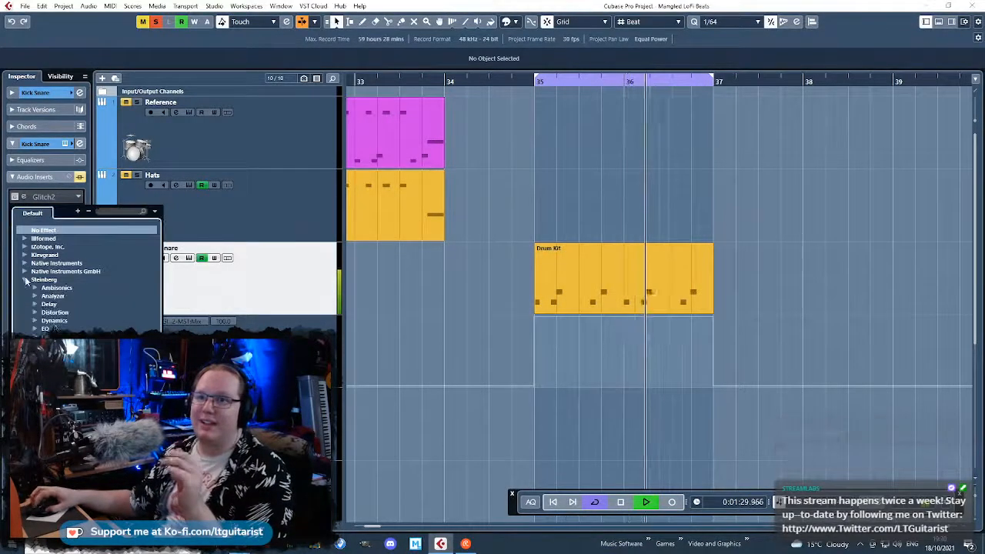
left_click(37, 305)
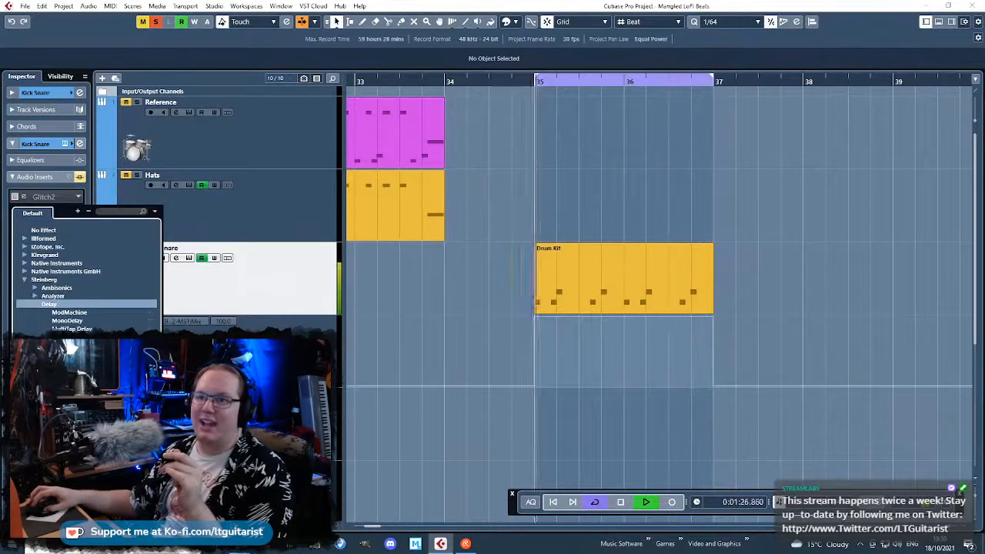
double_click(58, 342)
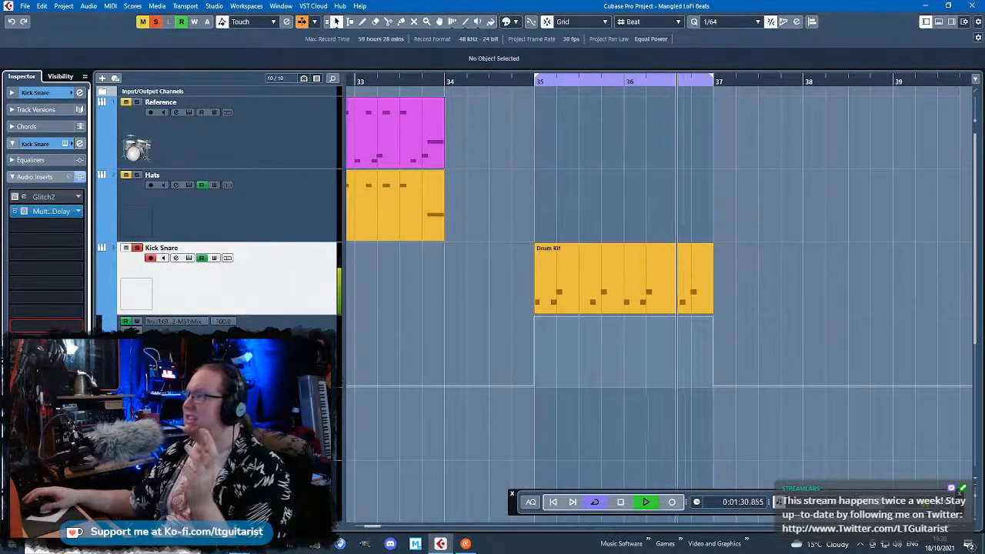
Load the Indian Raga Bass preset in MultiTap Delay, stop playback and close the plug-in
left_click(505, 100)
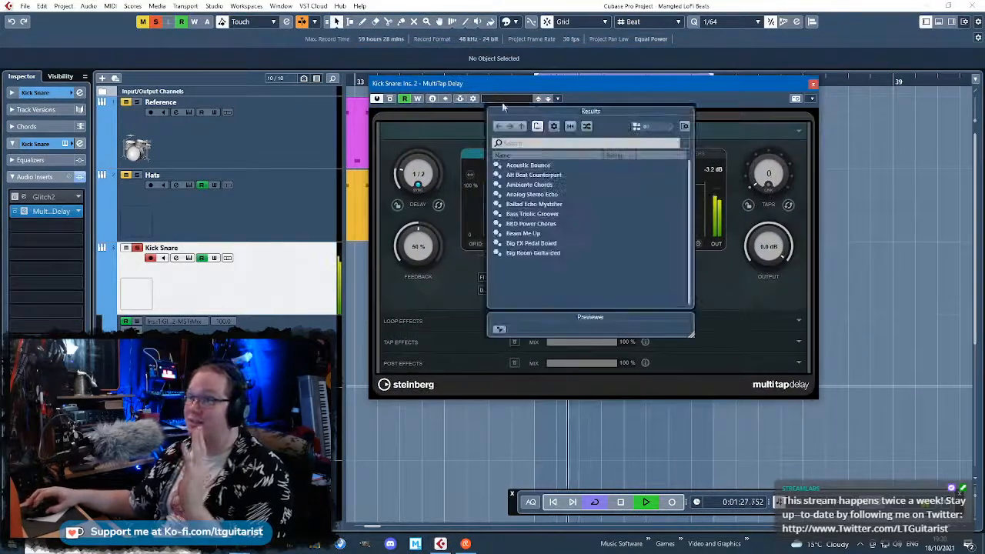
double_click(560, 222)
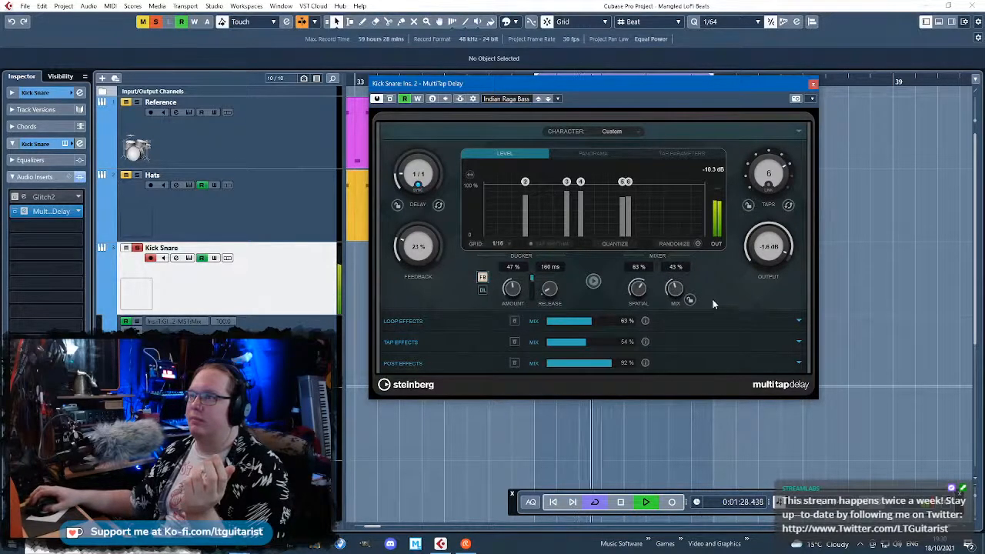
key("space")
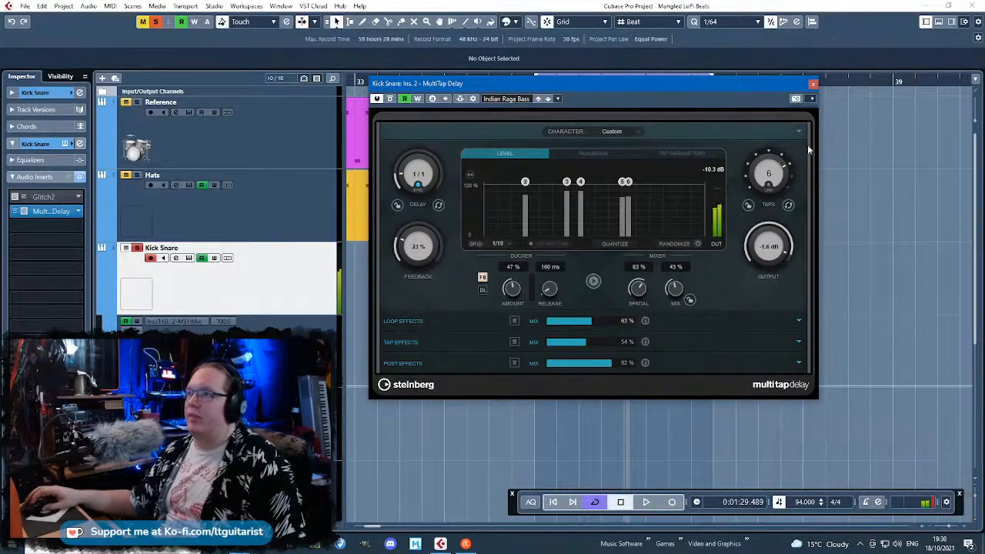
left_click(815, 85)
Play the delayed Kick Snare pattern with its tail and set the locator range from bar 35 to just before bar 39
scroll(825, 158, "right", 3)
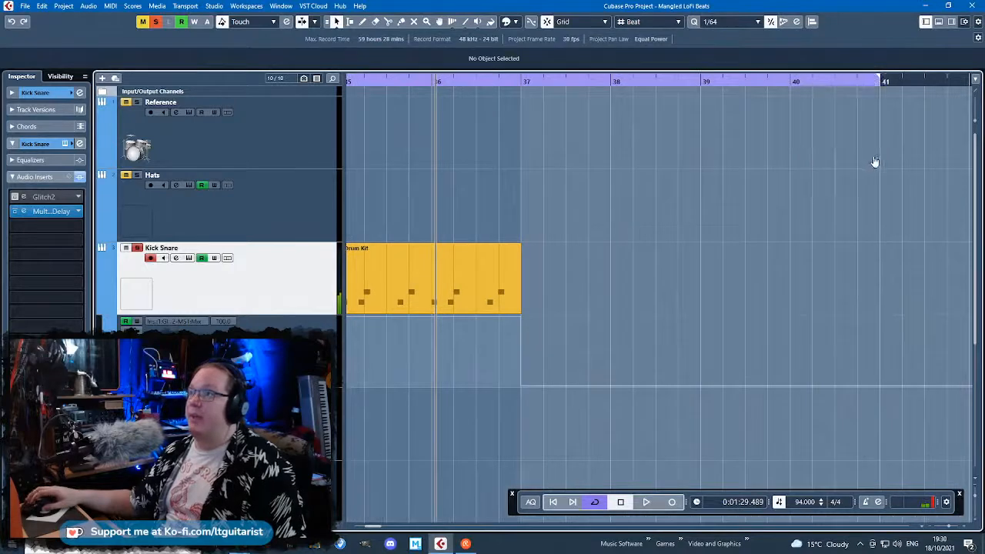
key("space")
scroll(610, 209, "down", 2)
scroll(686, 207, "up", 3)
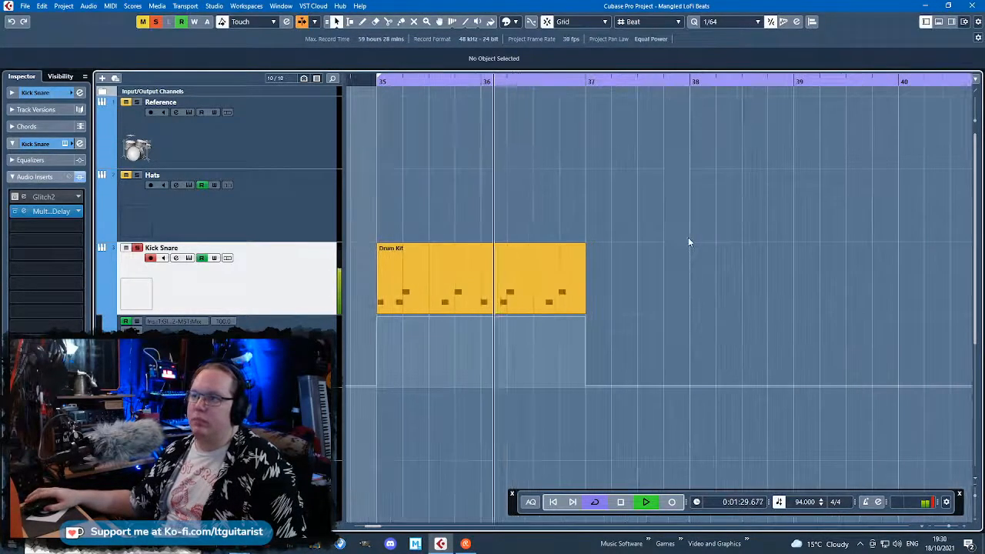
scroll(688, 237, "down", 1)
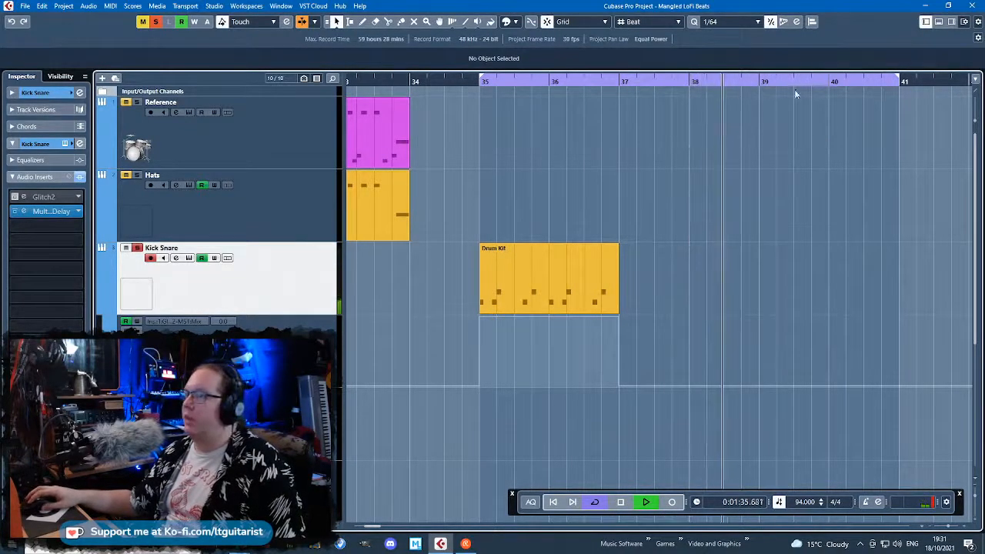
key("space")
left_click_drag(896, 80, 758, 116)
Export the locator range as an audio mixdown named KickSnare Bounce 2, placed on a new audio track
left_click(25, 5)
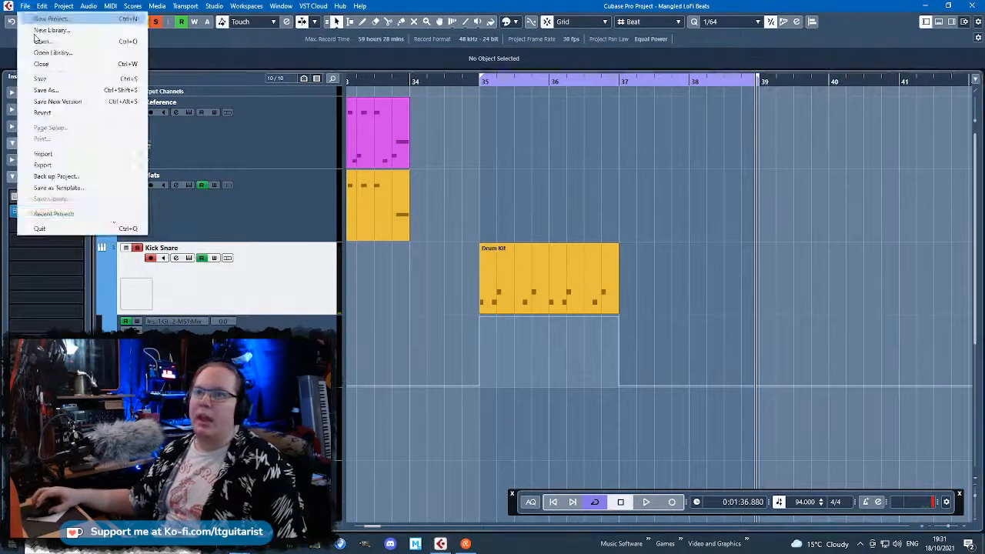
mouse_move(53, 162)
left_click(188, 164)
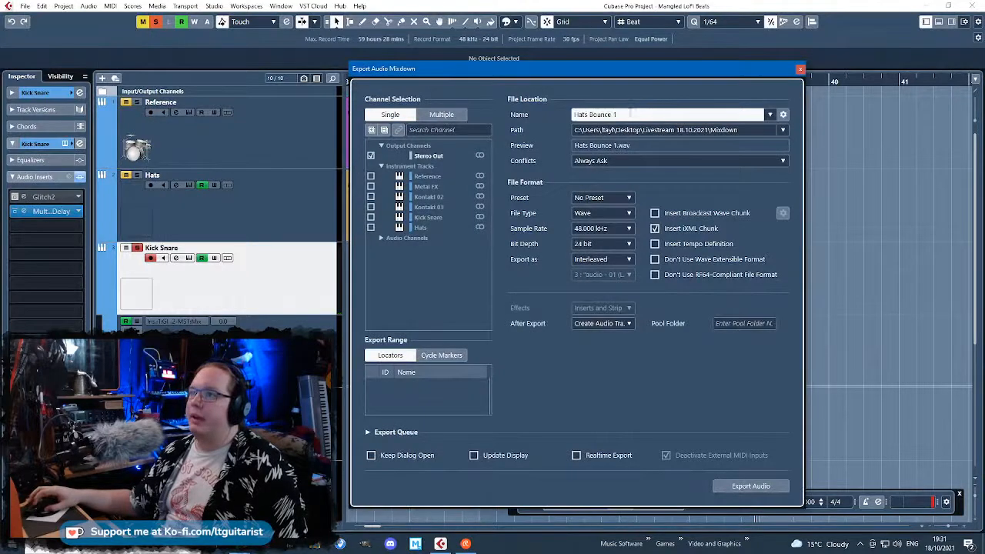
left_click_drag(630, 113, 429, 116)
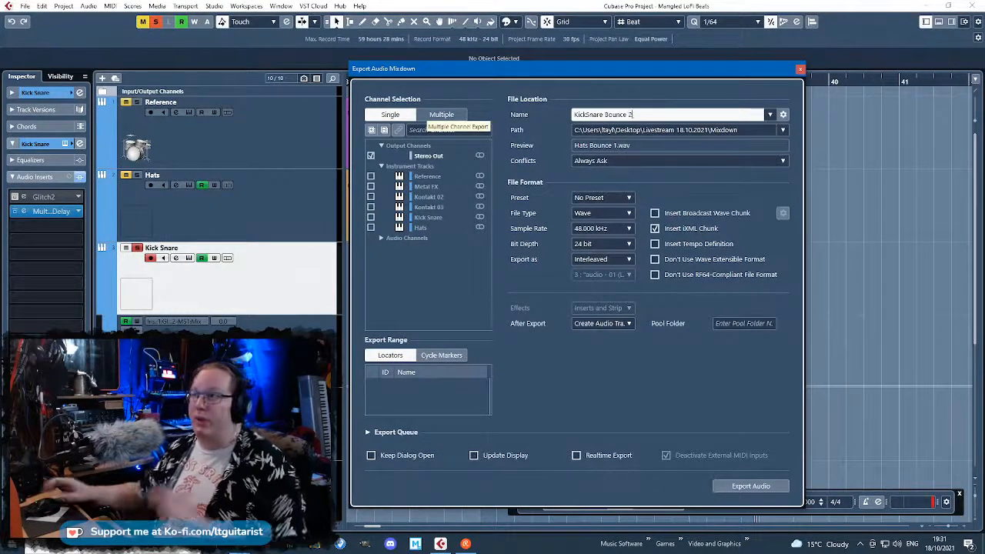
left_click(740, 487)
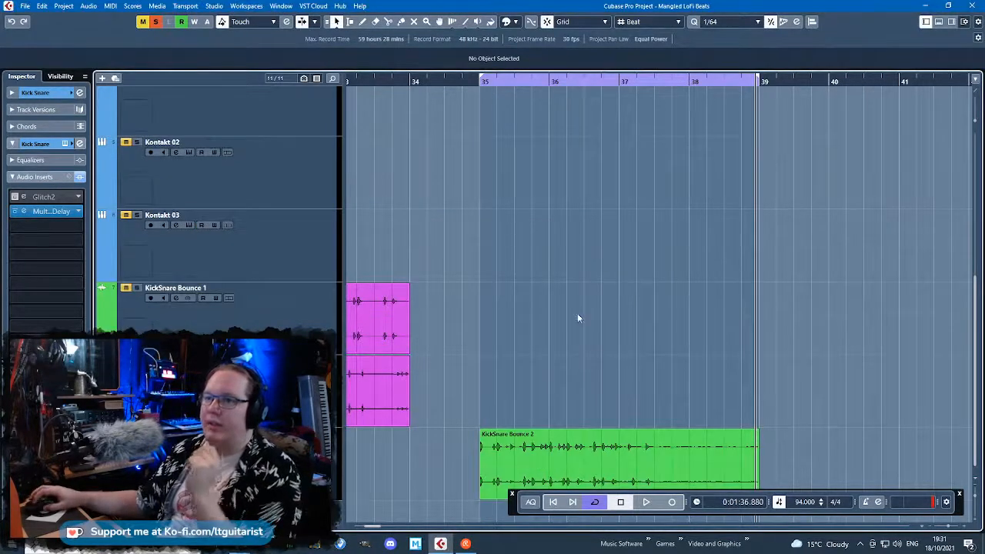
Move the KickSnare Bounce 2 event onto the KickSnare Bounce 1 track, starting at bar 34
scroll(616, 317, "left", 5)
left_click(822, 322)
scroll(806, 319, "down", 4)
scroll(800, 331, "right", 4)
key("h")
left_click_drag(624, 458, 527, 320)
Color the KickSnare Bounce 2 event pink
left_click(517, 23)
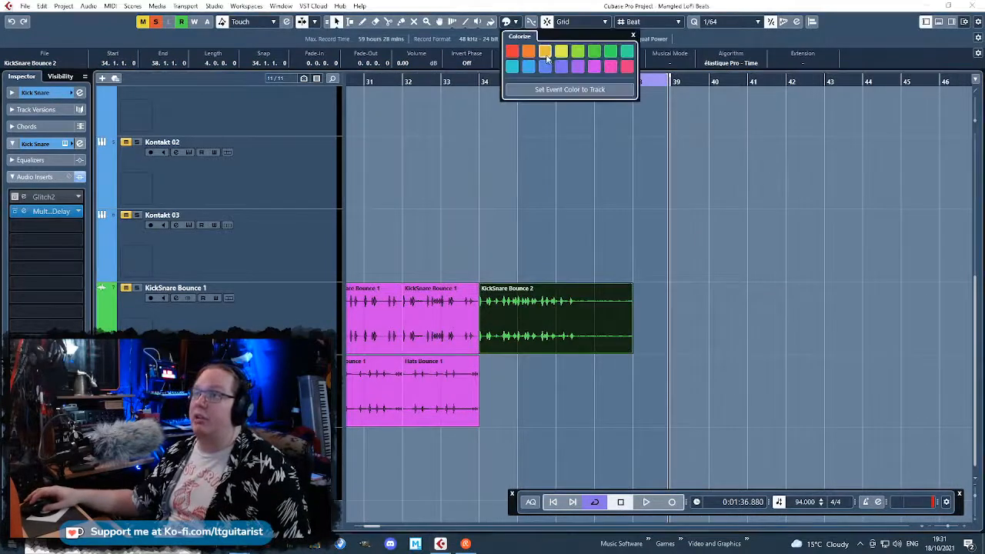
left_click(610, 67)
left_click(554, 288)
key("h")
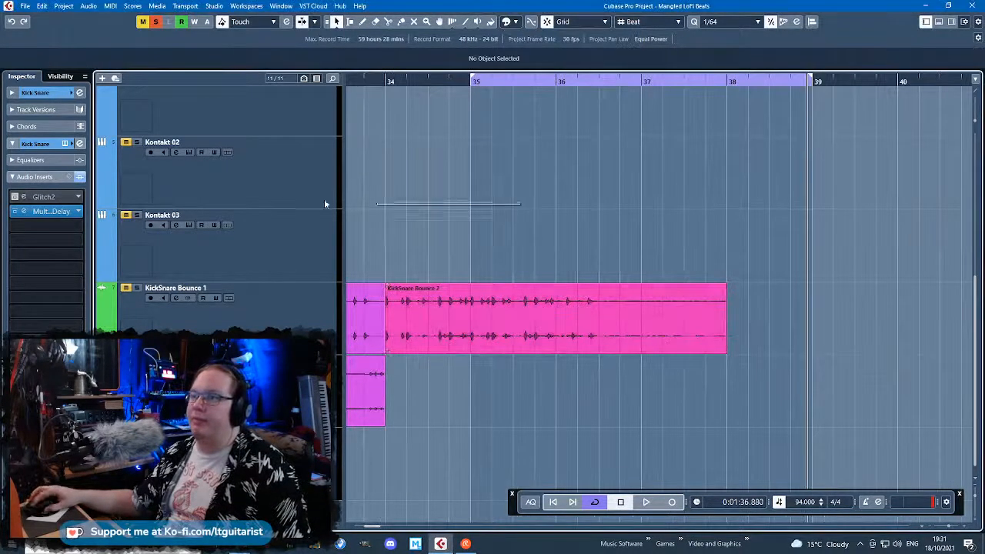
Color the KickSnare Bounce 2 event magenta to match the neighbouring bounced events
left_click(508, 313)
left_click(517, 24)
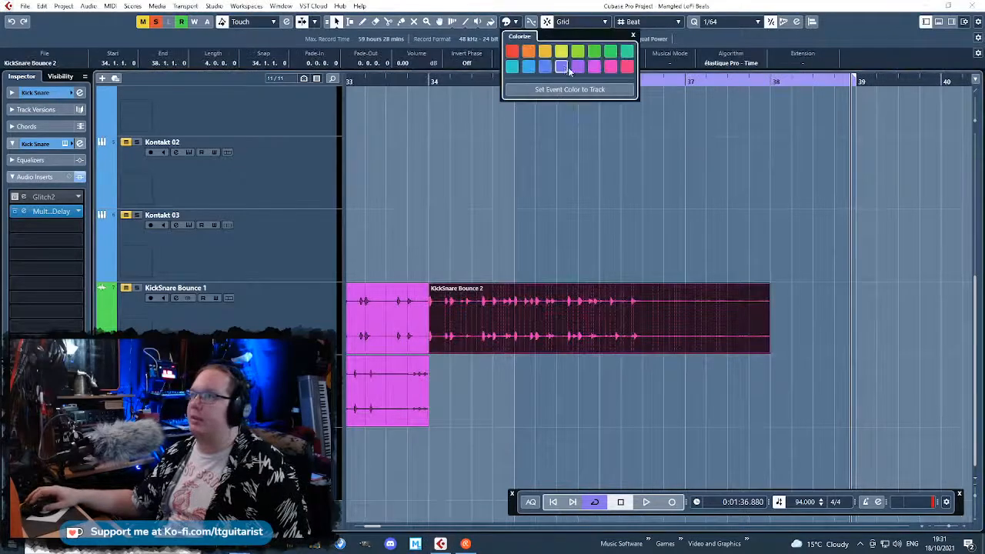
left_click(595, 67)
left_click(423, 90)
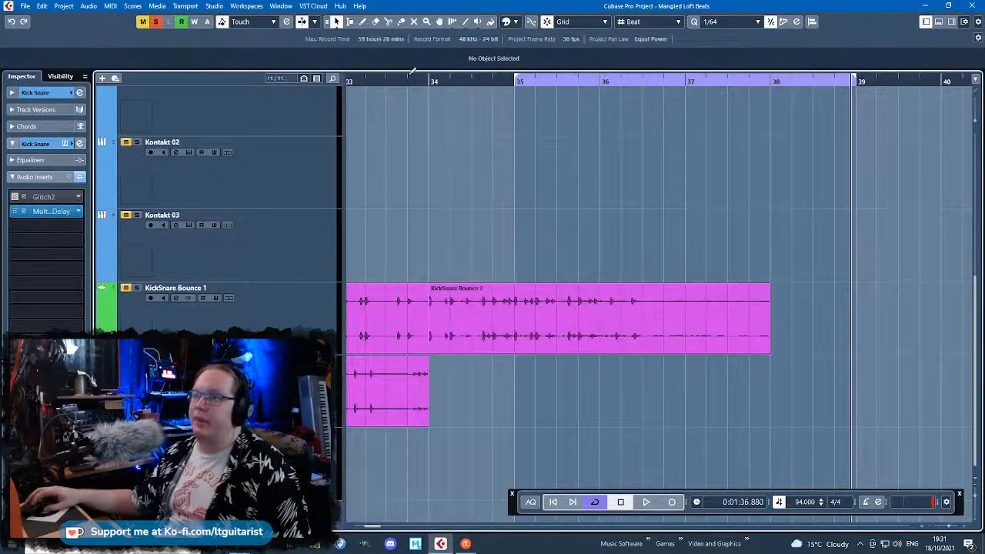
Start playback and solo the KickSnare Bounce 1 track in place of the Kick Snare instrument track
key("space")
left_click(286, 304)
key("s")
scroll(266, 254, "up", 5)
left_click(136, 248)
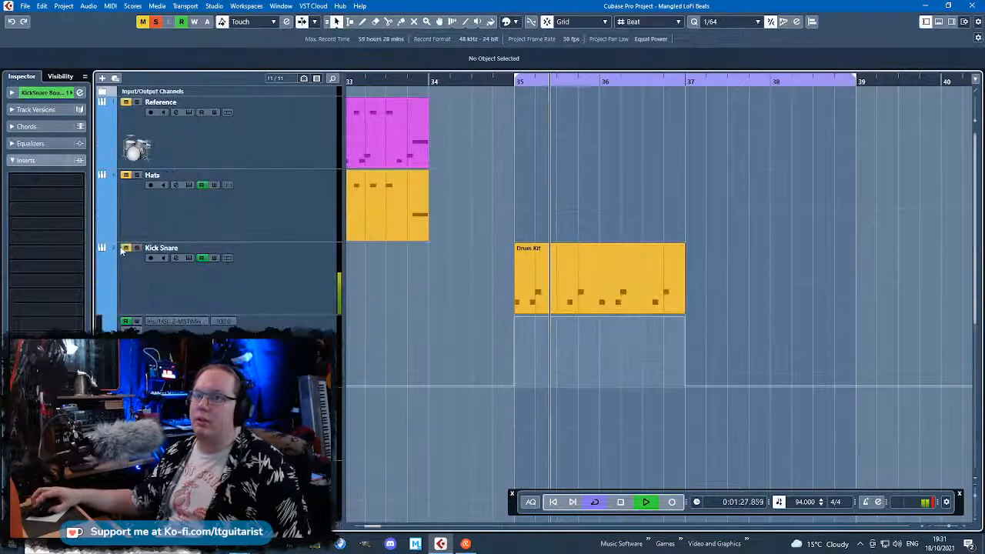
Audition the KickSnare Bounce 2 event and compare it with the source pattern on the Kick Snare track
scroll(431, 236, "down", 4)
scroll(645, 277, "up", 3)
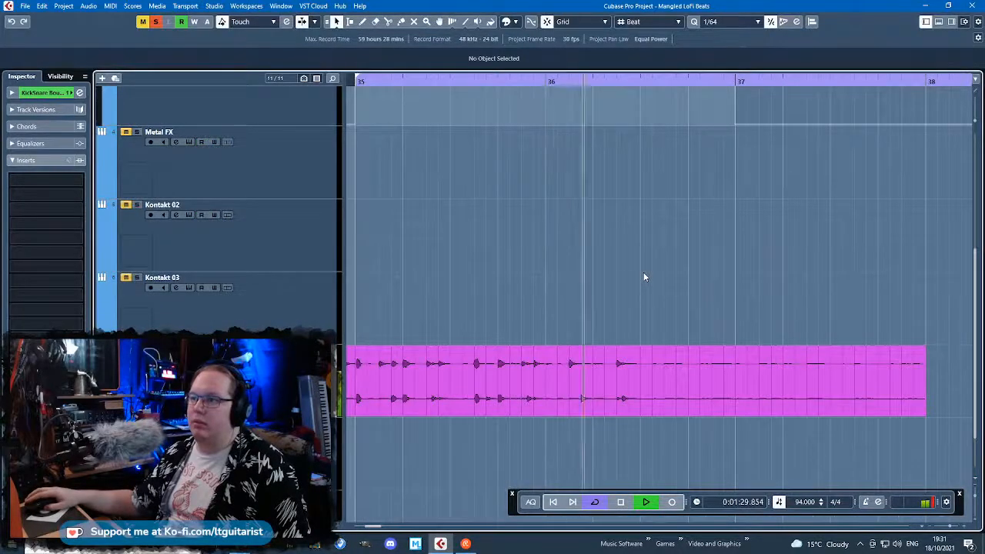
scroll(645, 277, "down", 3)
scroll(643, 278, "down", 1)
key("space")
scroll(641, 304, "up", 5)
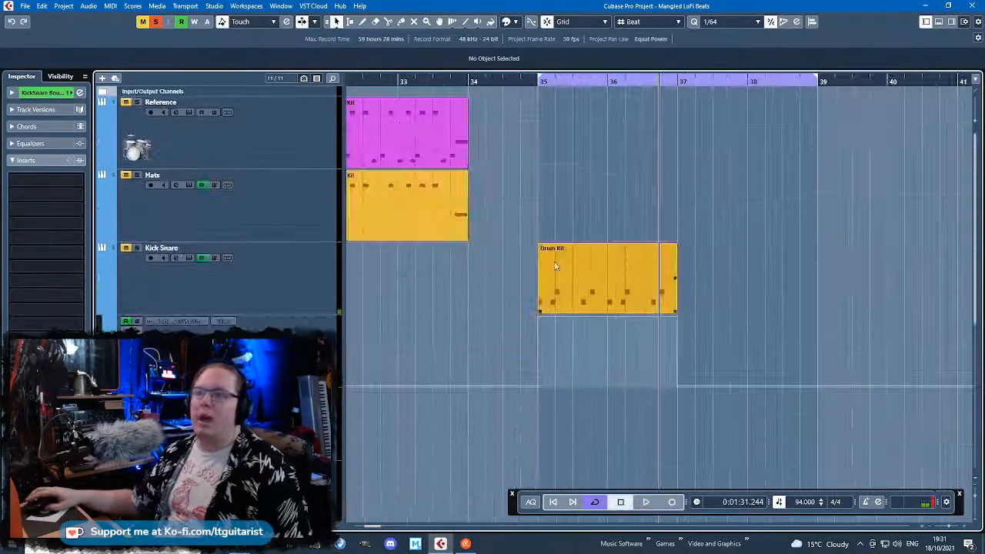
scroll(563, 300, "down", 5)
scroll(854, 282, "down", 3)
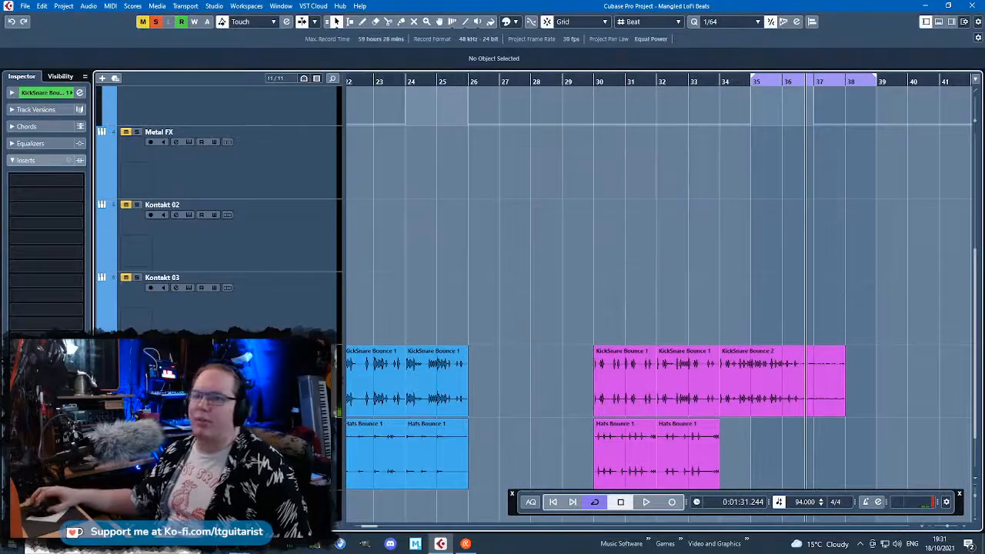
Turn off Glitch2 on the soloed Hats track and loop bars 24 to 26 in playback
scroll(800, 354, "up", 5)
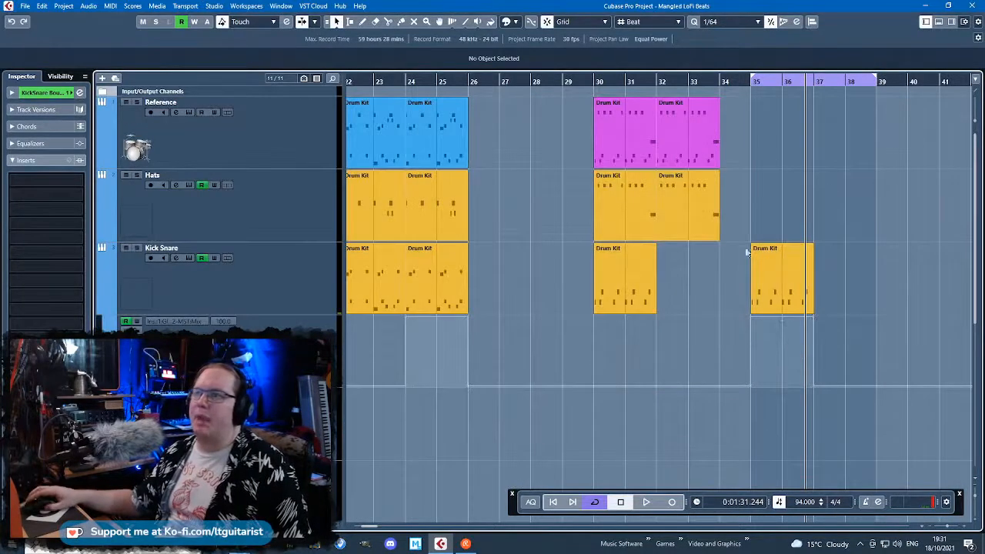
scroll(662, 229, "down", 3)
scroll(569, 232, "up", 4)
left_click(269, 238)
left_click(521, 214)
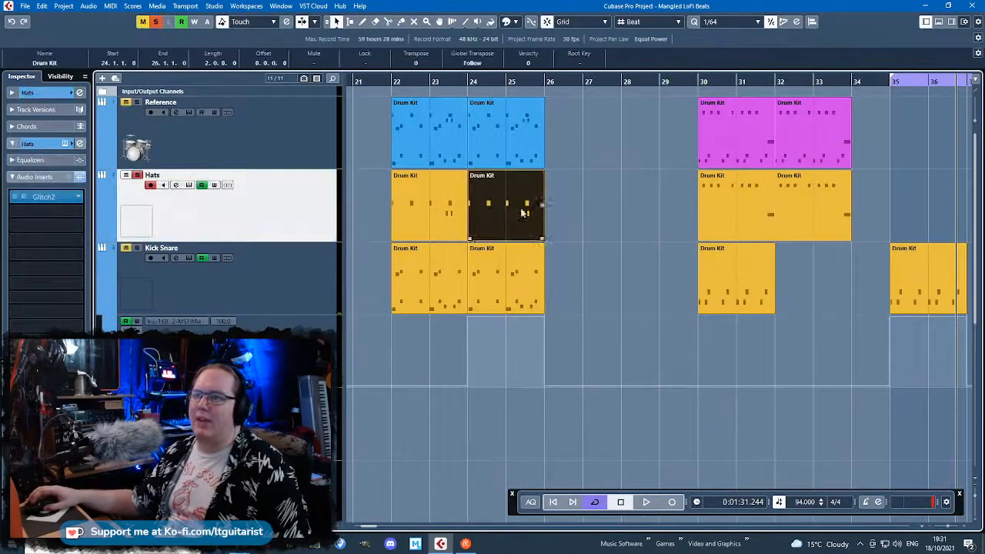
left_click(12, 198)
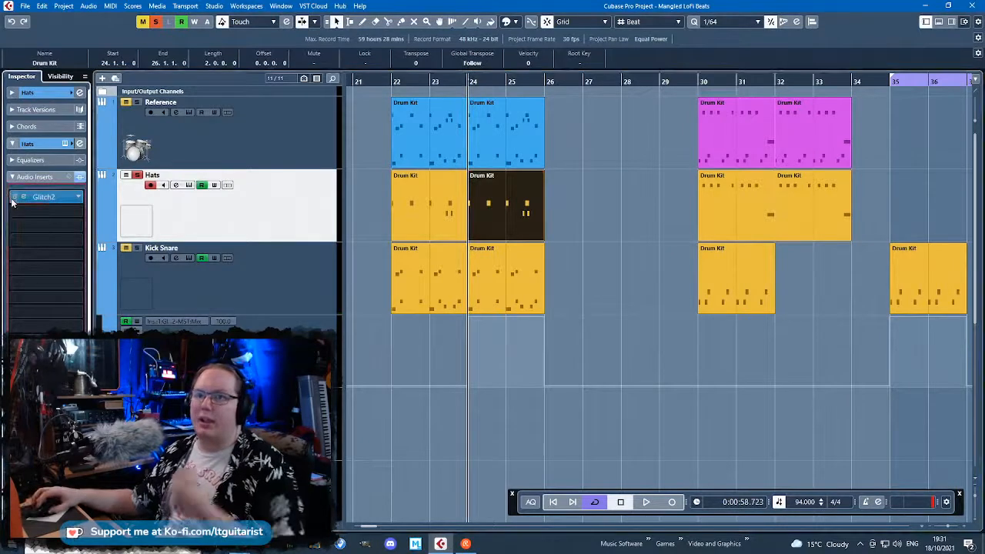
key("space")
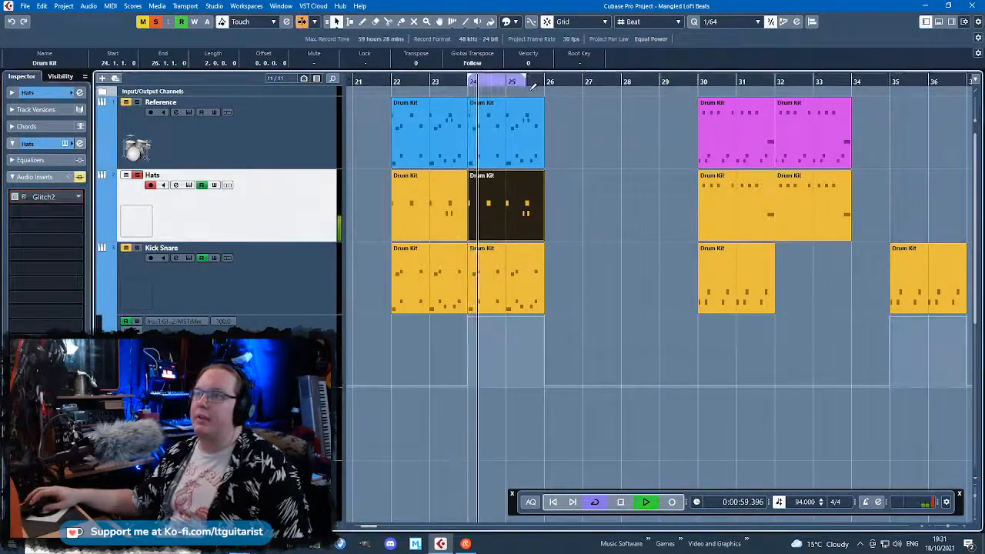
left_click(624, 211)
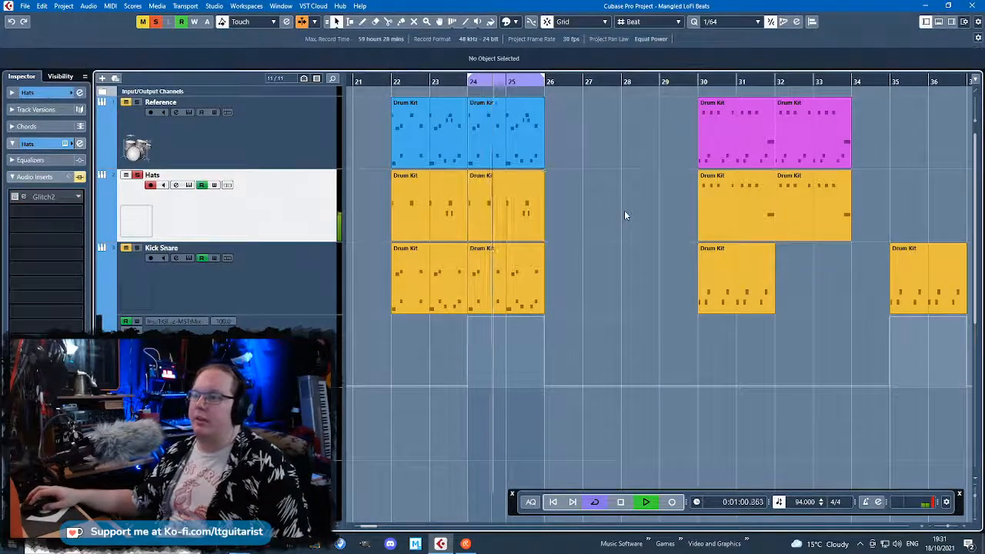
Insert RoomWorks on the Hats track with a 1.44 s reverb time and 35% mix
left_click(76, 229)
left_click(24, 277)
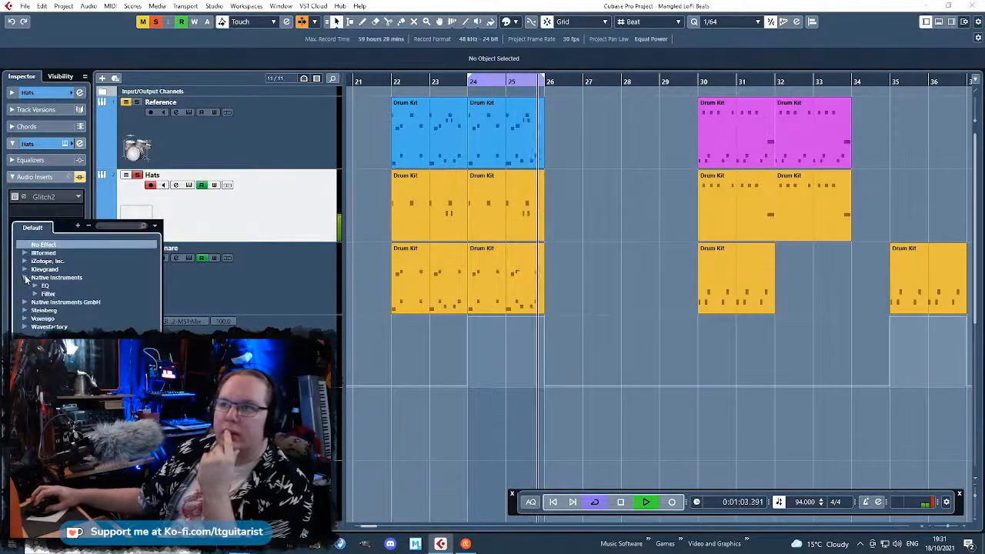
left_click(24, 301)
left_click(24, 318)
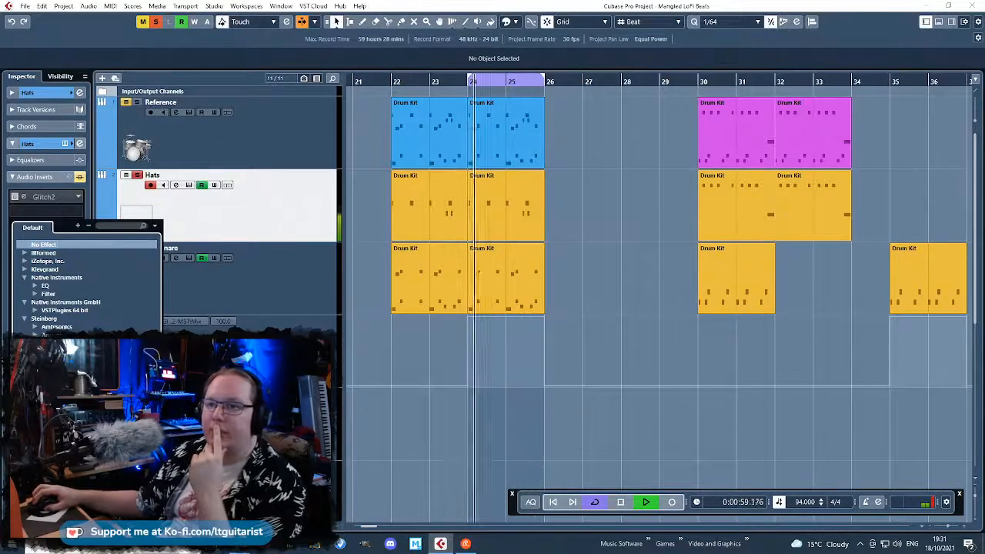
double_click(66, 449)
left_click_drag(477, 307, 491, 254)
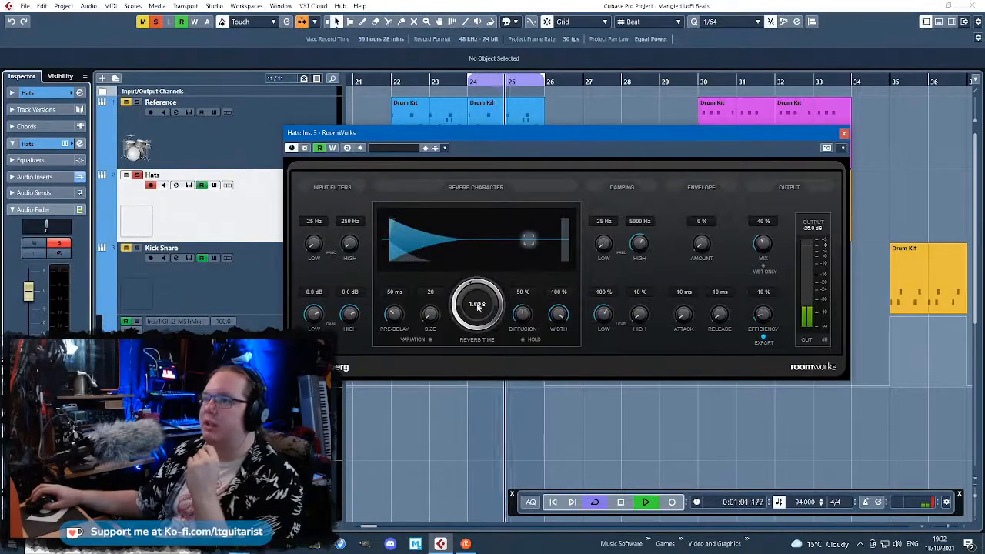
left_click_drag(768, 252, 768, 255)
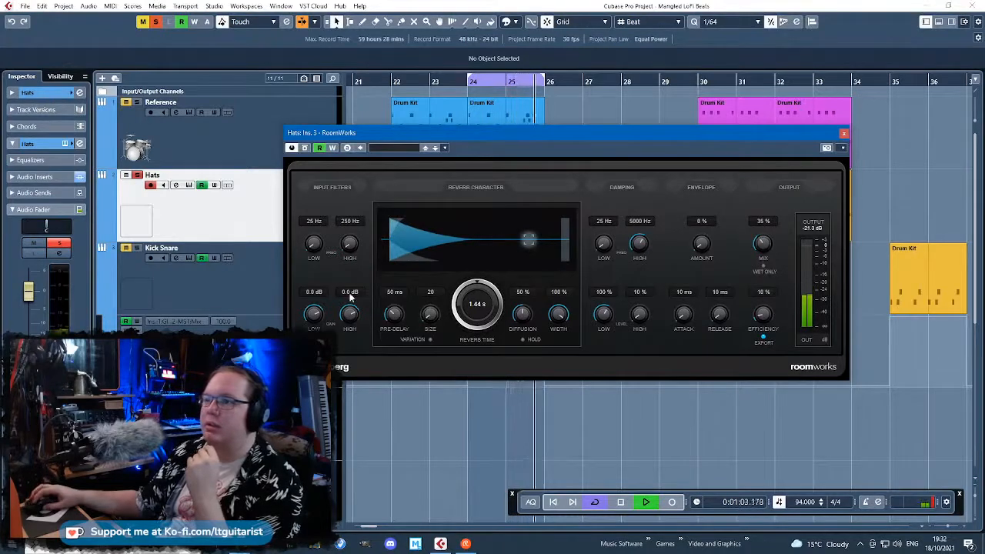
Raise the RoomWorks reverb time to 3.54 s and add Chopper to the fifth insert slot of the Hats track
left_click(34, 176)
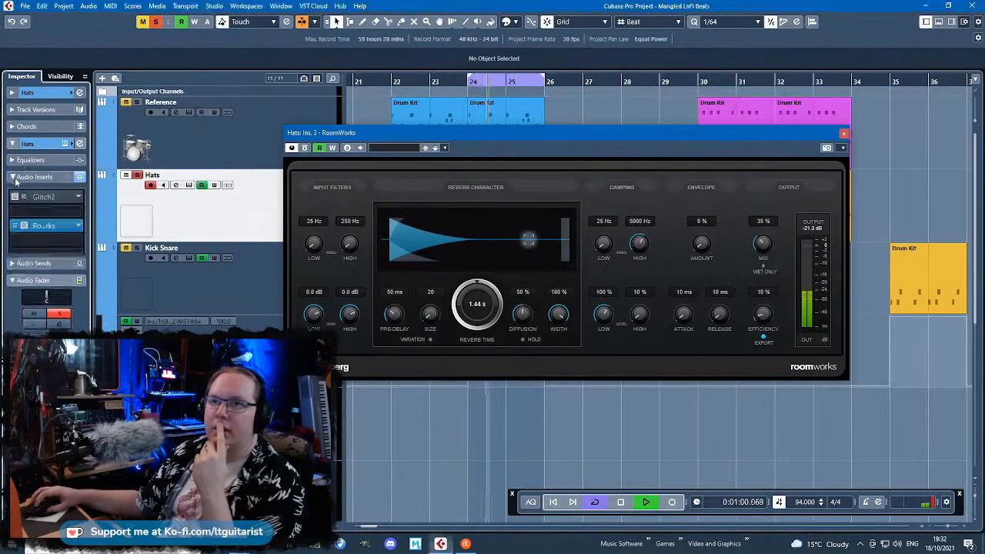
left_click(78, 267)
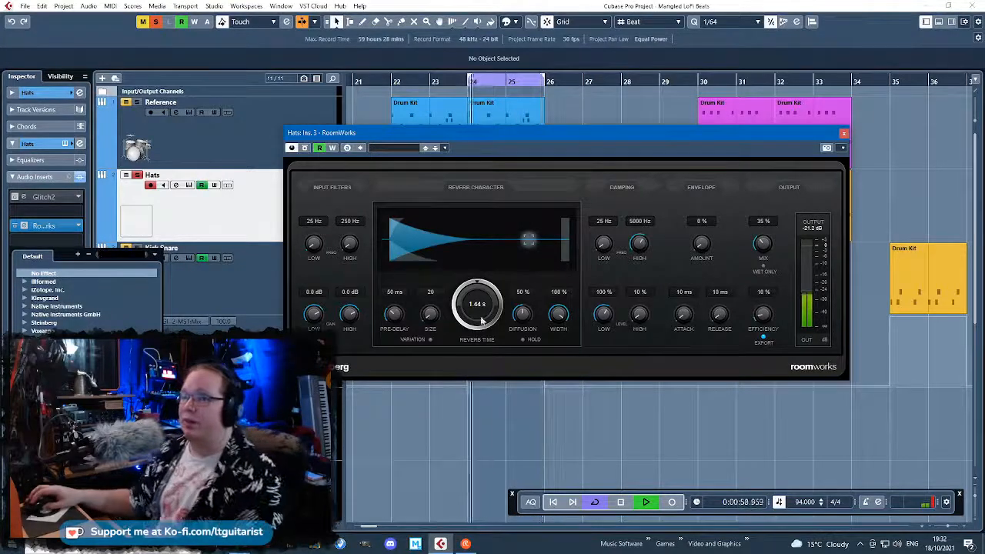
left_click(90, 212)
left_click(77, 253)
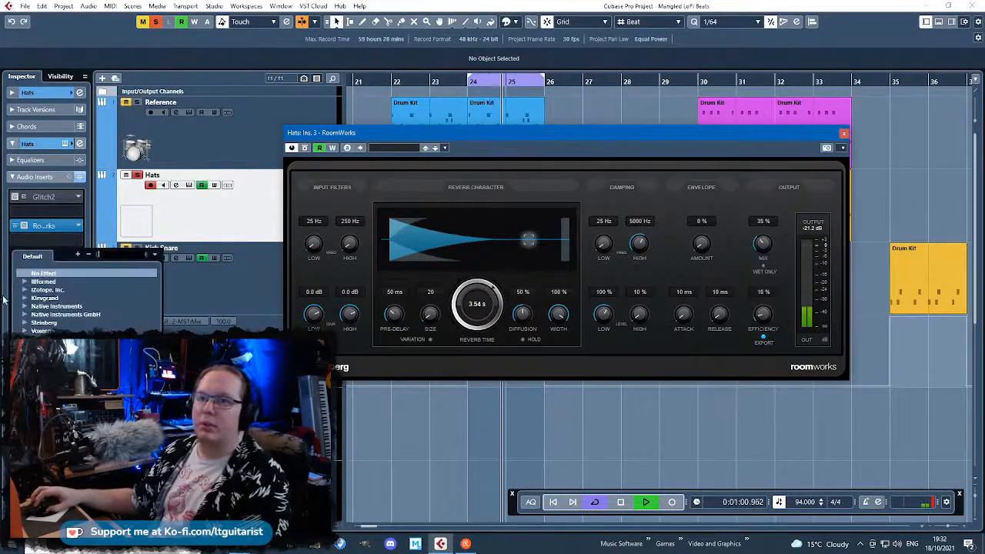
left_click(27, 314)
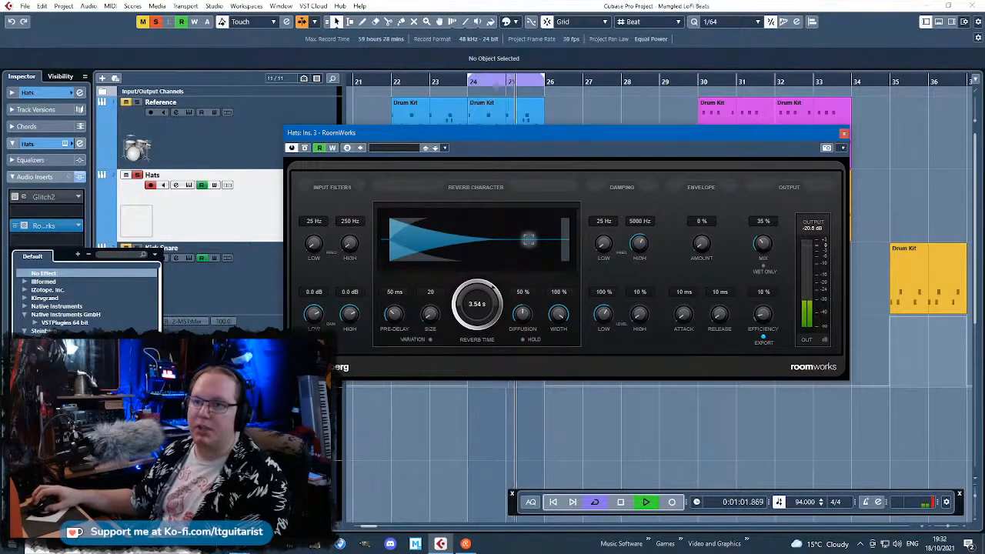
key("Escape")
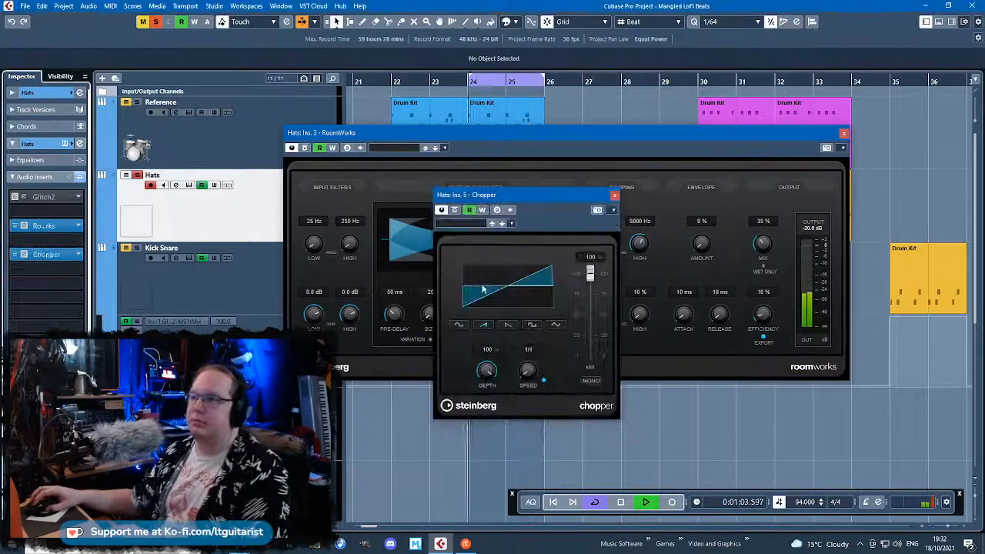
Set Chopper to a 1/8 speed and 74% mix, with depth at 100%
left_click(586, 384)
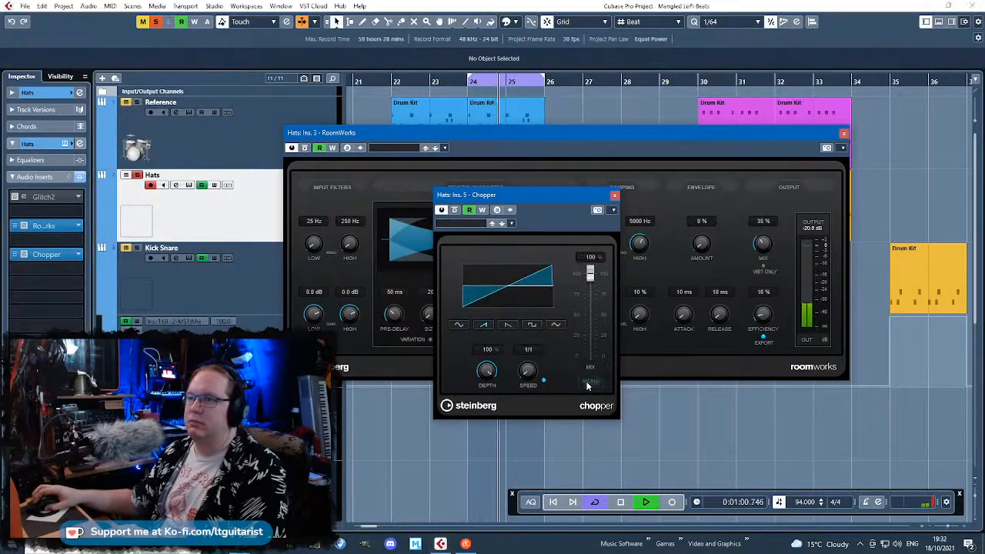
left_click_drag(488, 381, 571, 253)
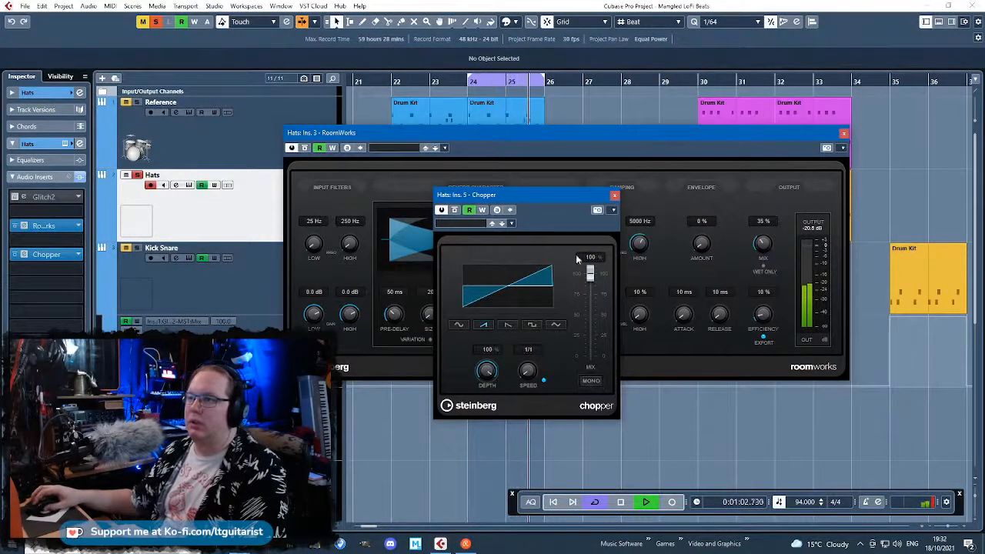
left_click_drag(529, 384, 480, 326)
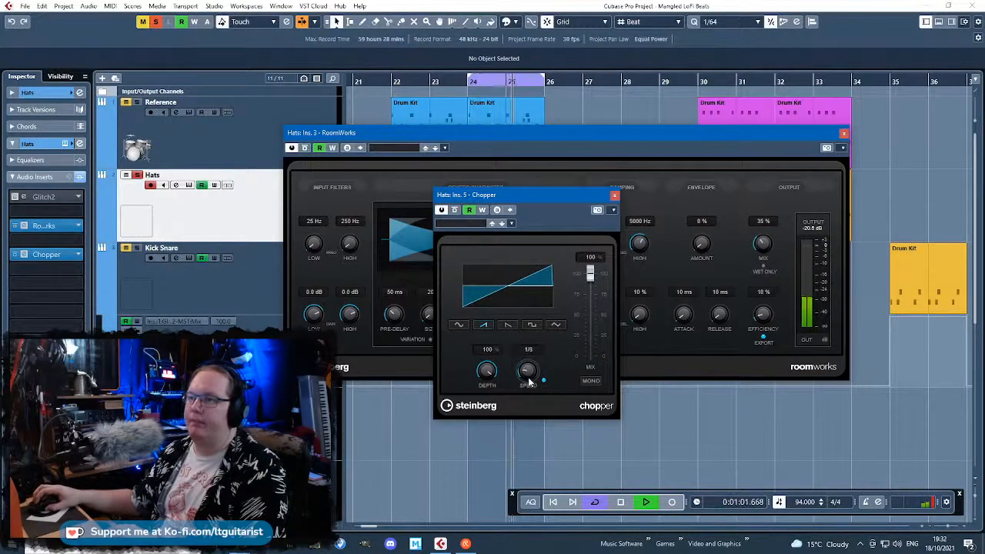
left_click_drag(589, 264, 595, 310)
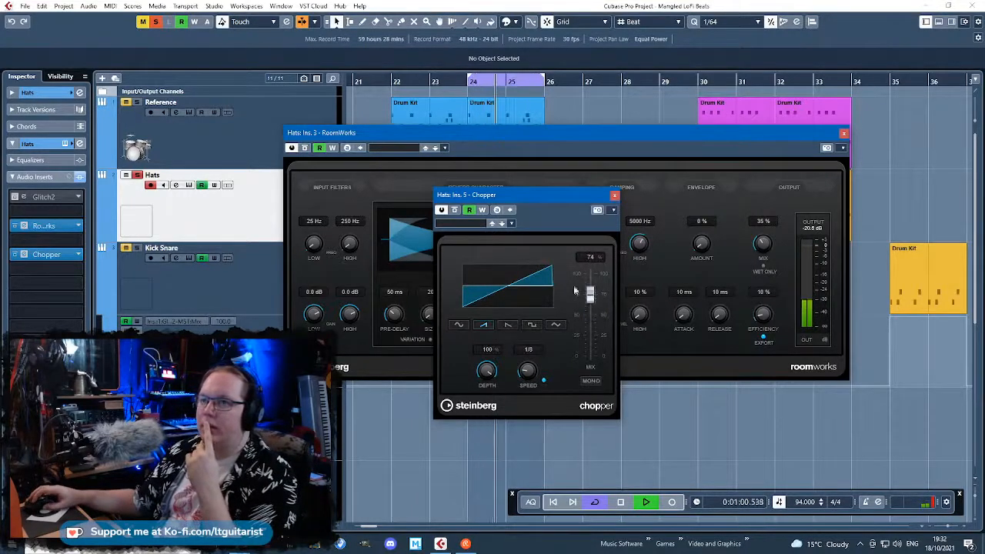
Add PingPongDelay to Hats with 1/32 delay, 76.5% spatial, 160.6 Hz lo filter, hi filter off, 64.5% feedback and 21.5% mix
left_click(69, 297)
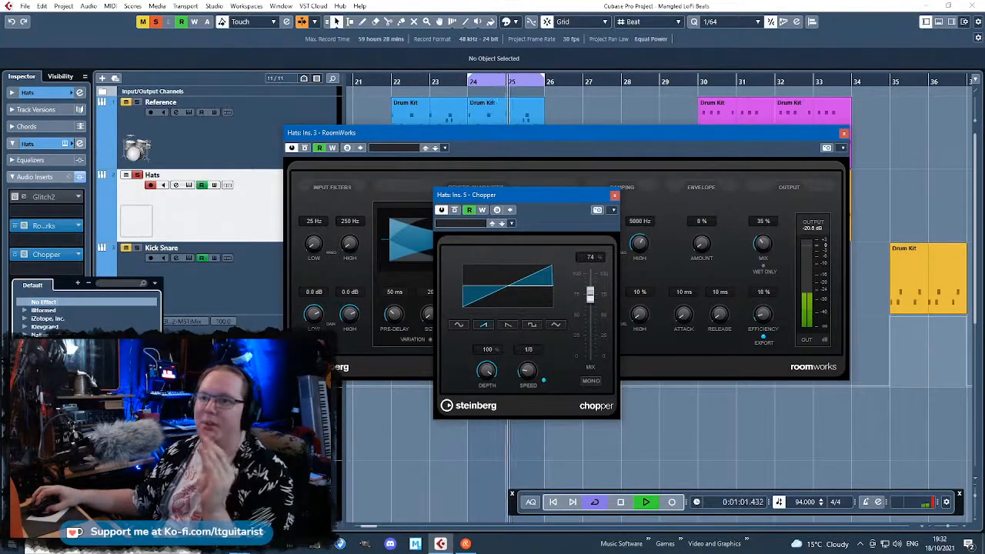
double_click(71, 446)
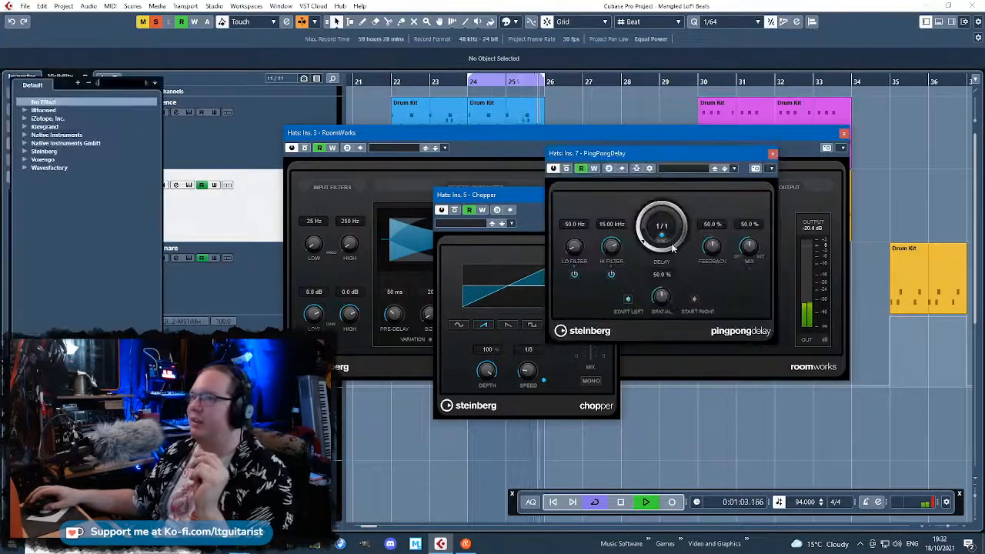
scroll(638, 209, "up", 1)
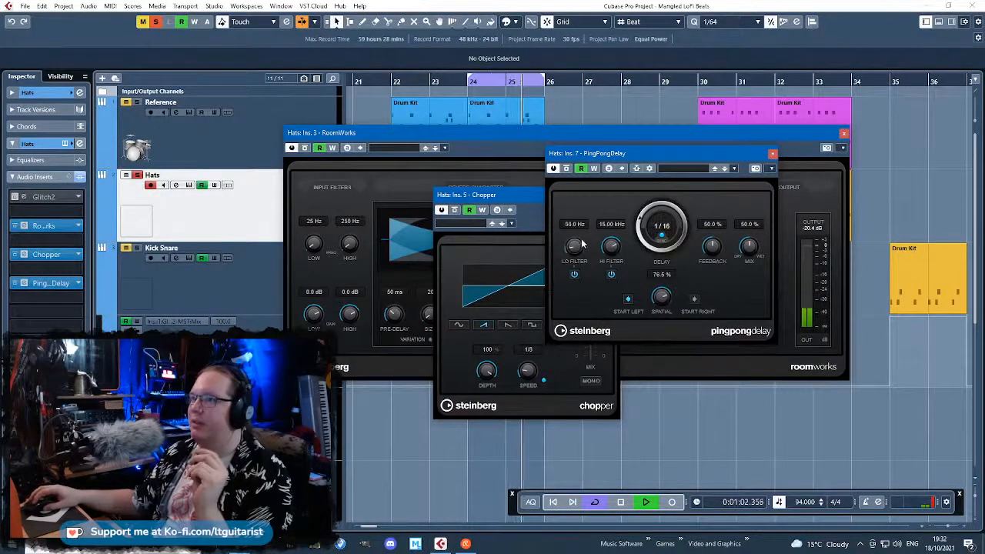
left_click(611, 277)
left_click_drag(711, 246, 712, 280)
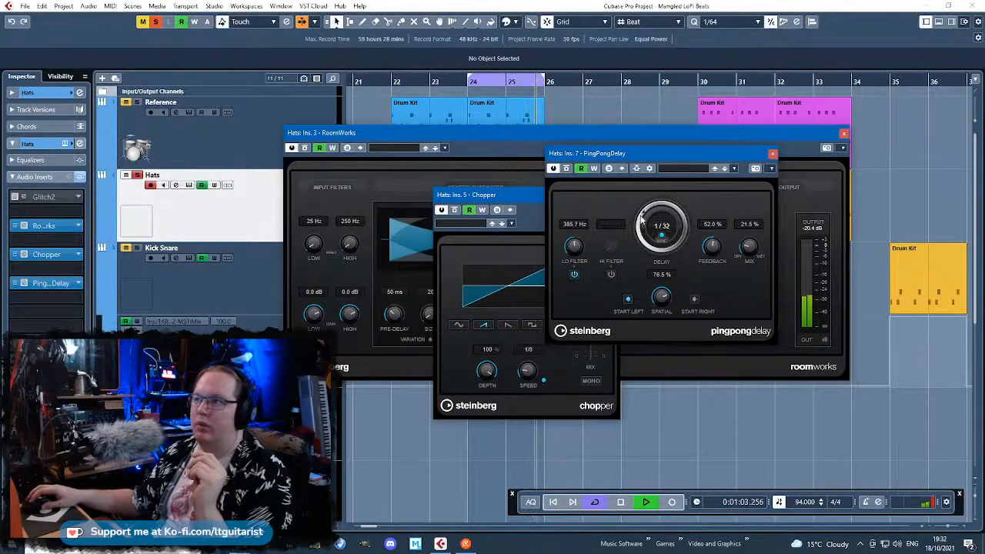
left_click_drag(575, 247, 577, 282)
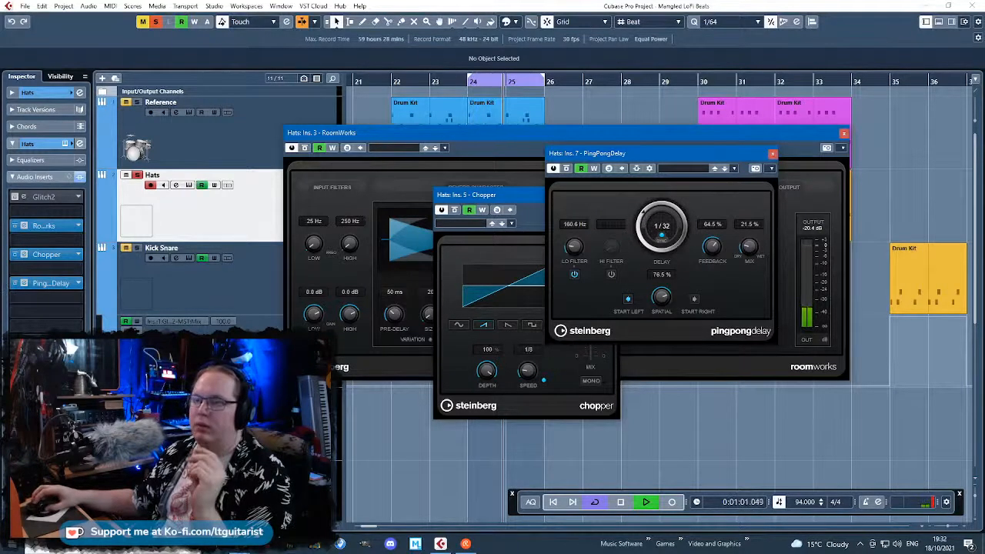
Add Phaser to the eighth insert slot of the Hats track with a 1/4 synced rate and 35% mix
left_click(43, 299)
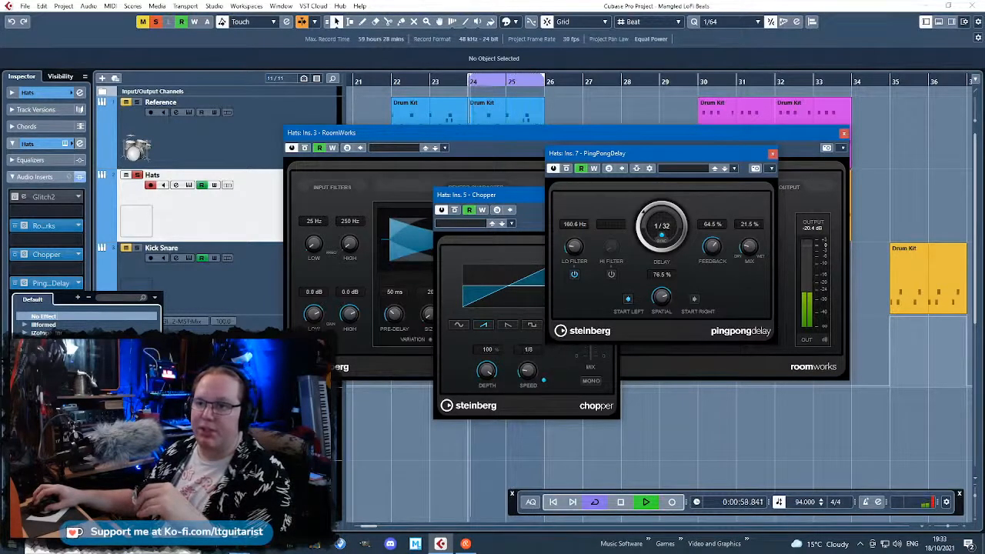
scroll(84, 322, "down", 3)
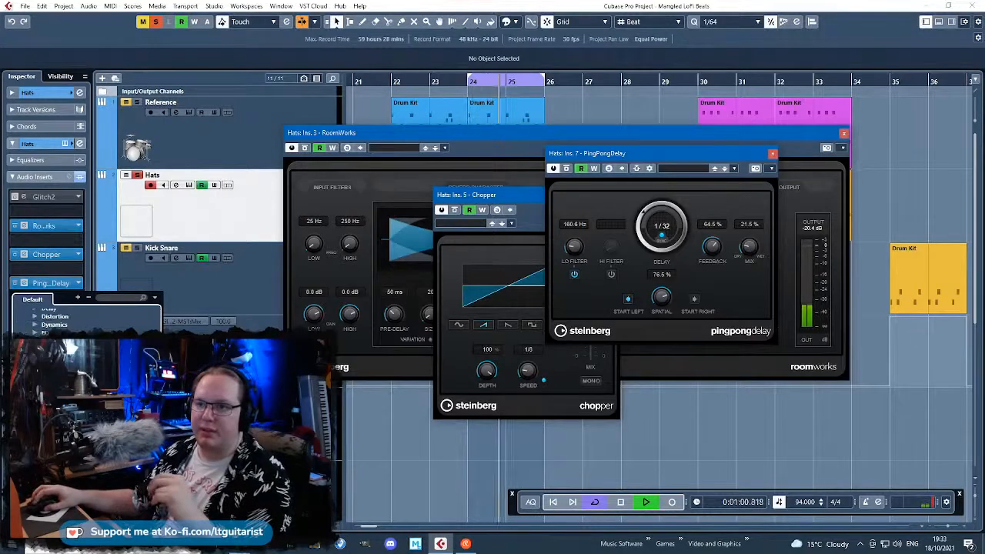
double_click(61, 431)
left_click(536, 258)
left_click(532, 258)
left_click(632, 226)
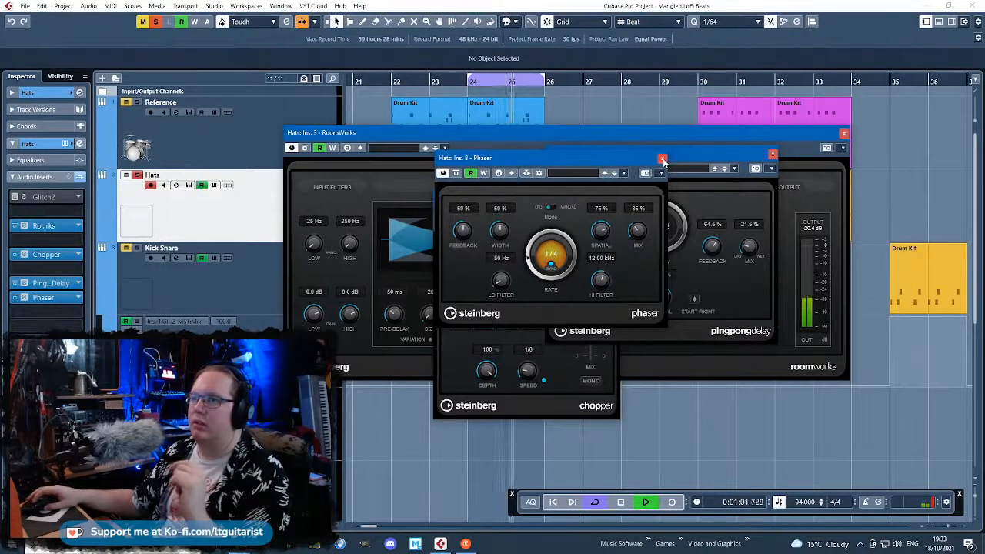
Close all the open Hats effect windows and stop playback
left_click(663, 159)
left_click(772, 154)
left_click(613, 197)
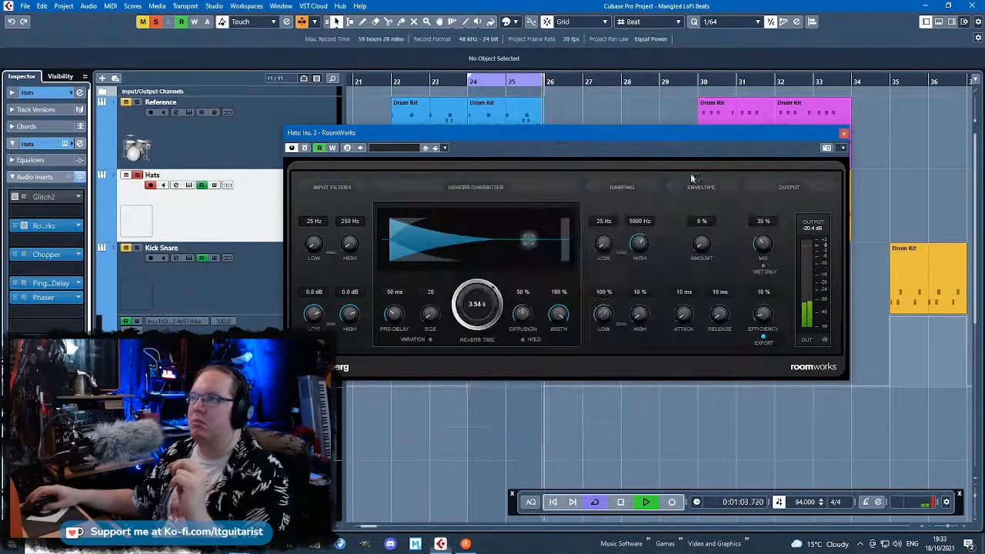
left_click(843, 135)
key("space")
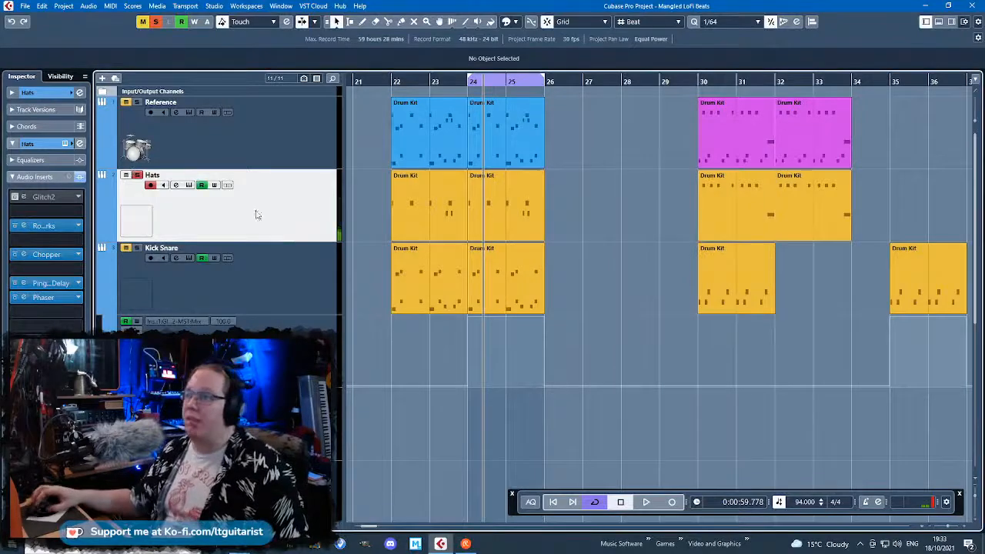
Extend the locator range to bars 24 to 27 and export it as the audio mixdown Hats Bounce 2, creating an audio track
left_click_drag(543, 79, 582, 81)
key("F3")
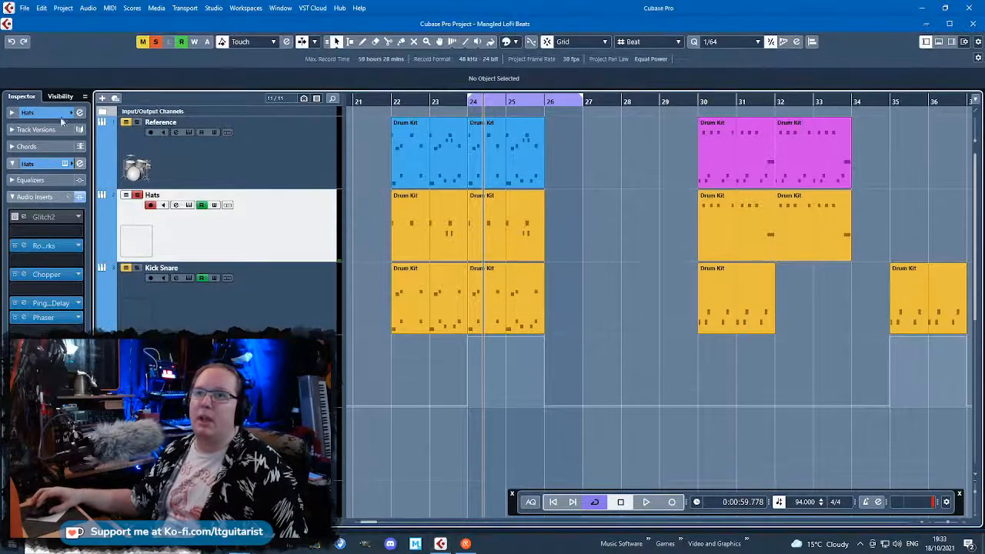
left_click(24, 8)
mouse_move(46, 161)
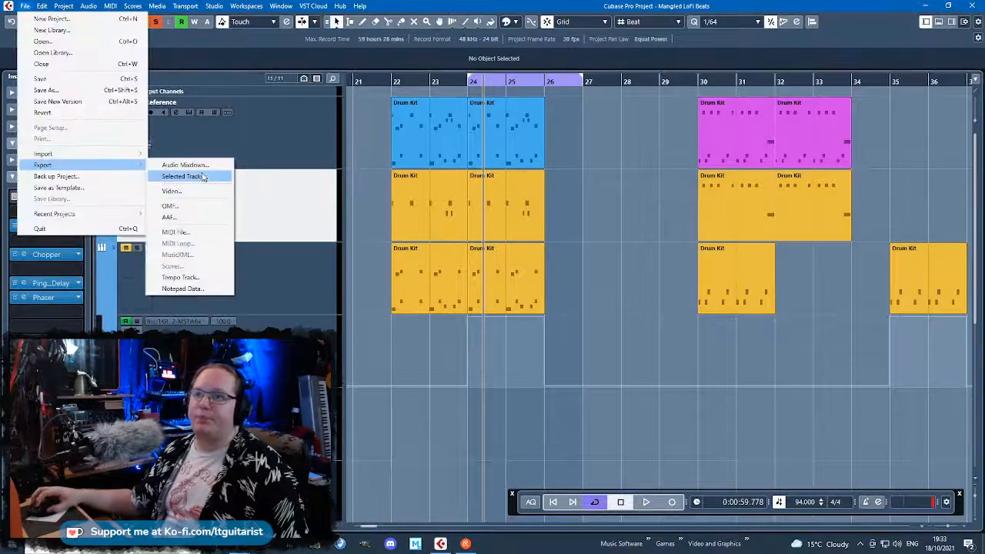
left_click(182, 164)
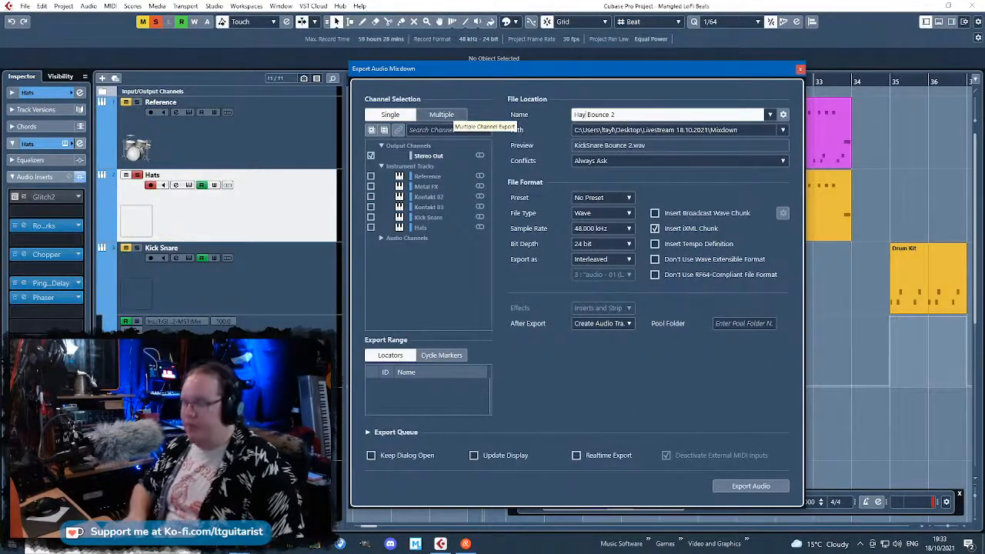
left_click(751, 486)
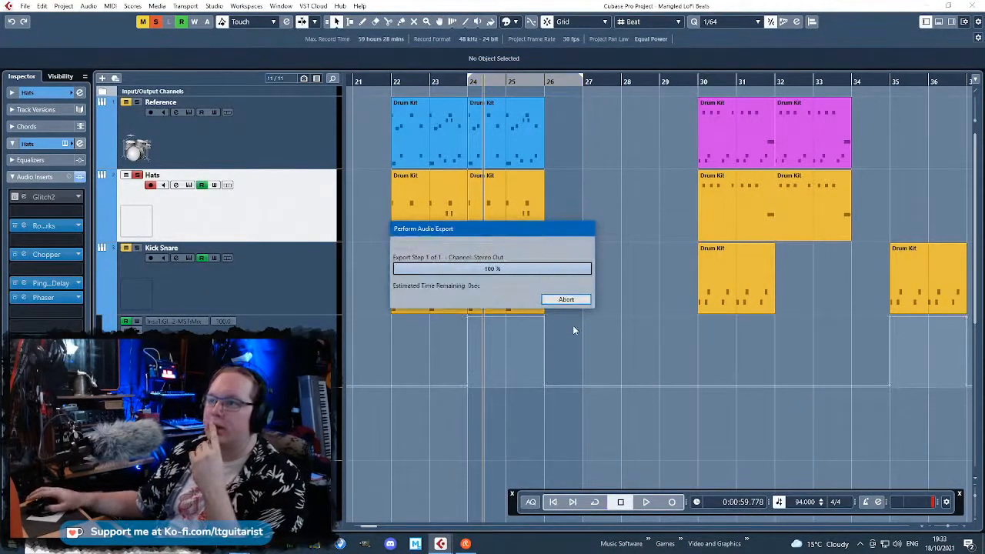
Move the Hats Bounce 2 event onto the Hats Bounce 1 track at bar 26
left_click(518, 440)
left_click_drag(506, 465, 593, 303)
left_click(620, 301)
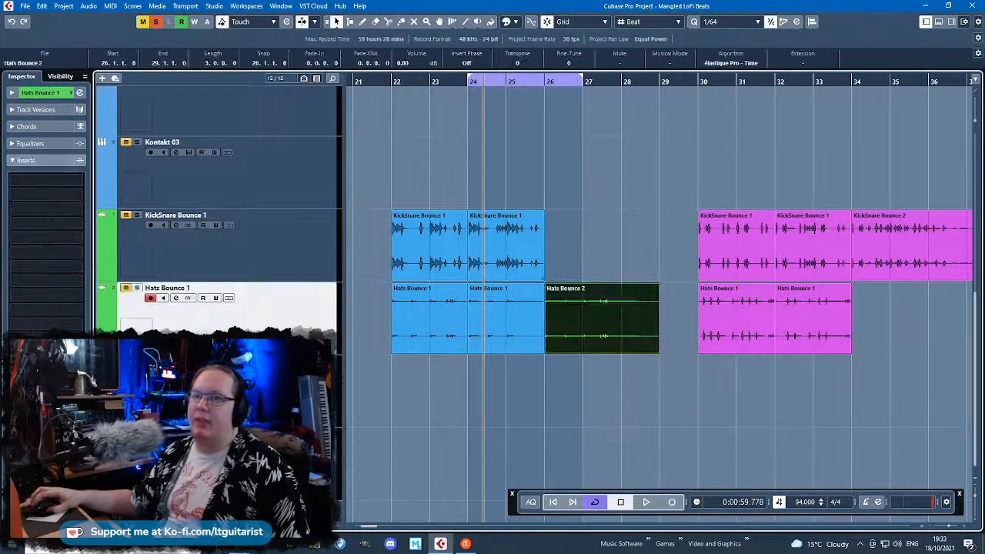
Play past bar 26 with cycling turned off and enlarge the waveform display of the bounced events
scroll(654, 342, "up", 5)
scroll(654, 341, "down", 2)
key("space")
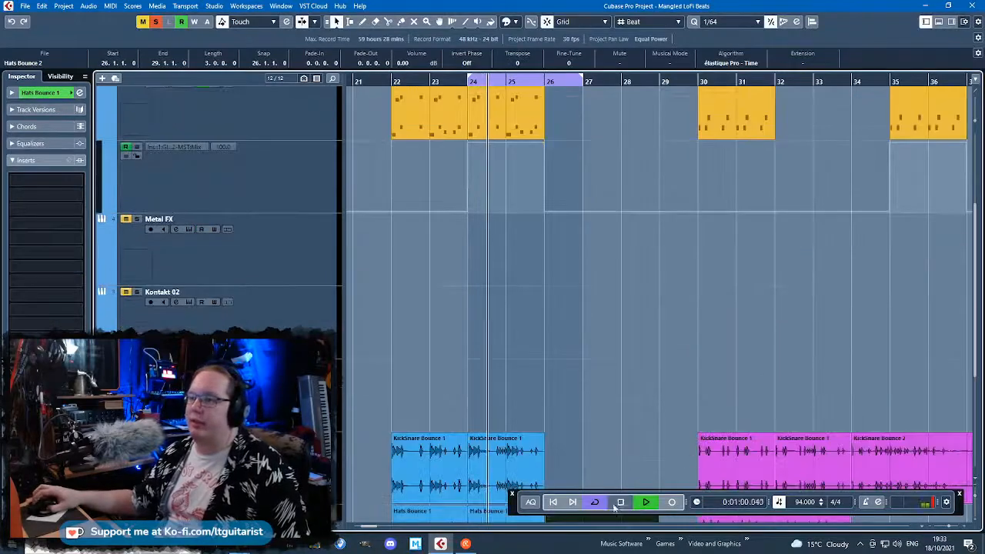
left_click(594, 502)
scroll(616, 346, "down", 2)
scroll(616, 343, "up", 2)
scroll(670, 274, "down", 3)
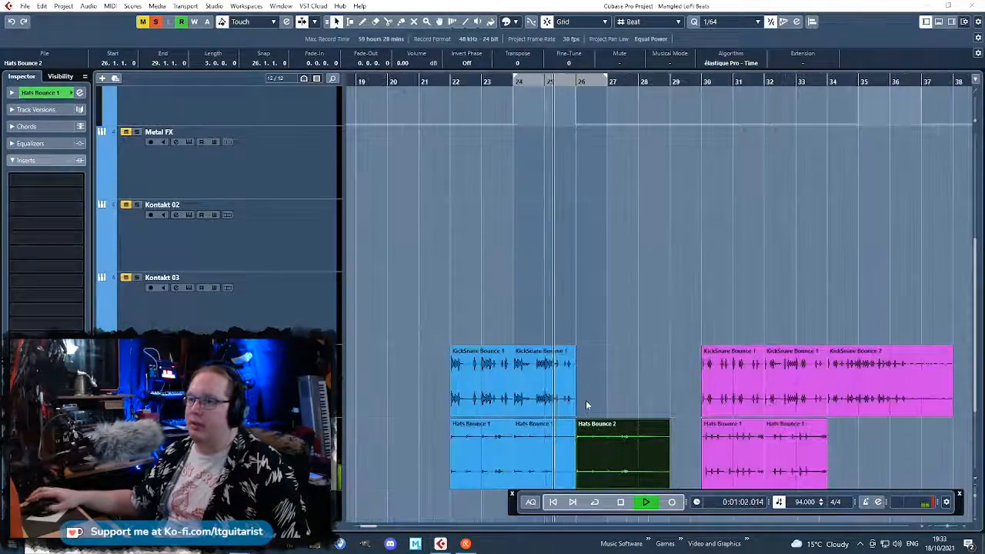
left_click_drag(976, 121, 976, 118)
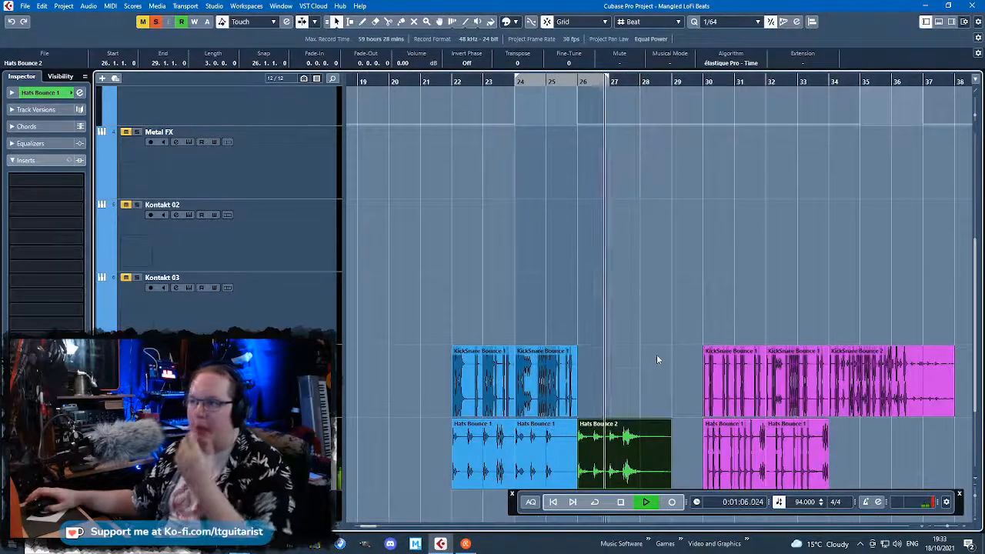
Color the Hats Bounce 2 event blue like the neighbouring Hats bounces and stop playback
scroll(656, 354, "down", 2)
left_click(514, 22)
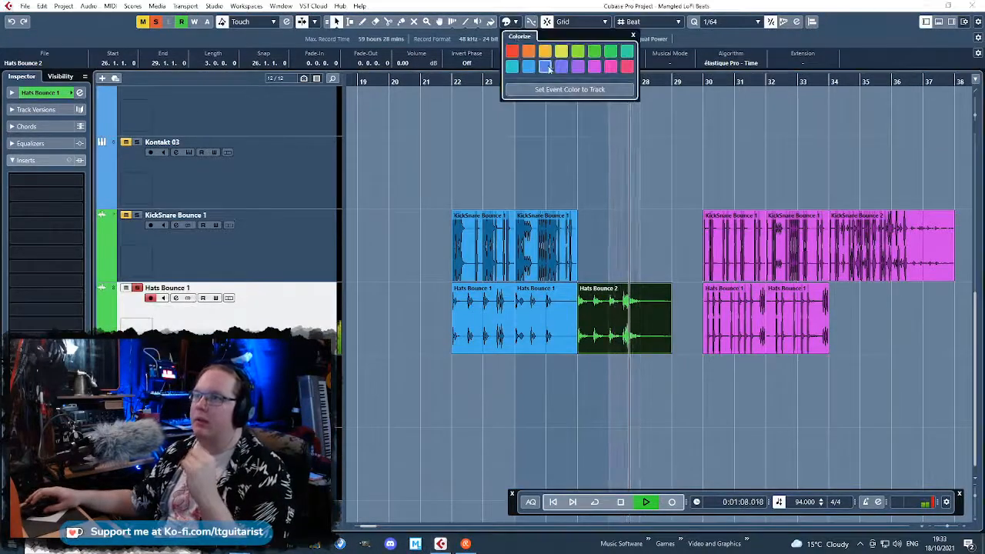
left_click(534, 87)
left_click(645, 214)
left_click(622, 296)
key("space")
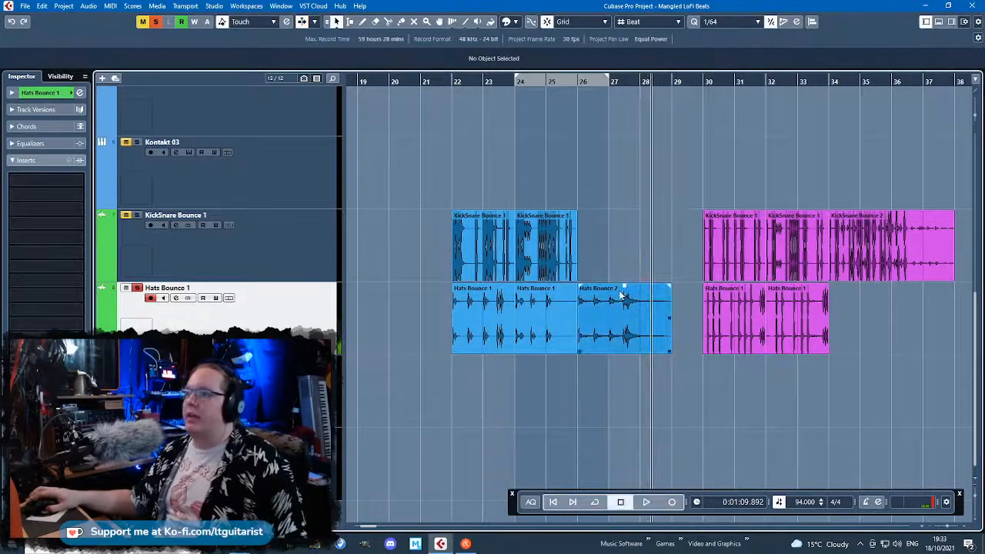
Turn off solo on the Hats Bounce 1 track and select the Hats instrument track
key("s")
scroll(514, 325, "down", 3)
scroll(496, 281, "up", 3)
scroll(478, 327, "left", 2)
scroll(475, 327, "up", 2)
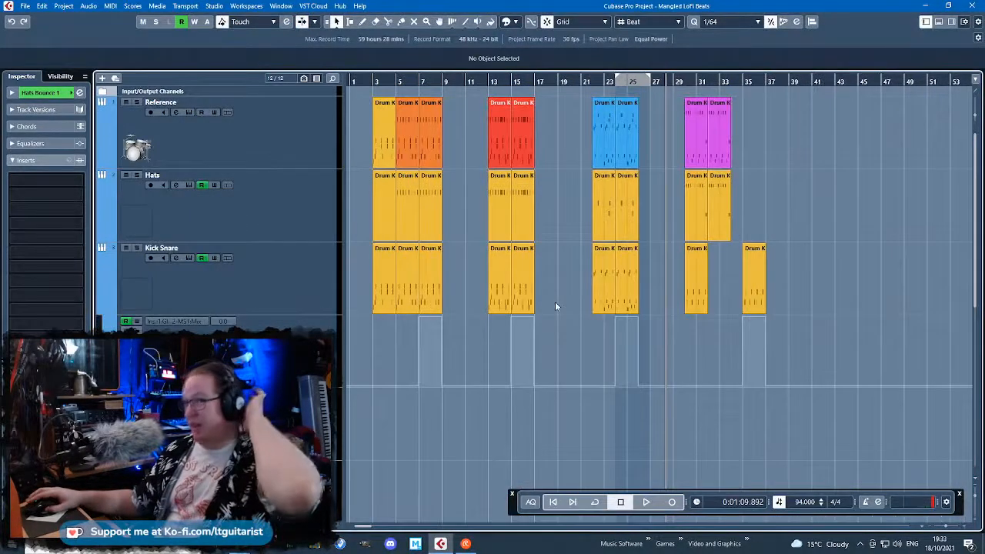
left_click(214, 211)
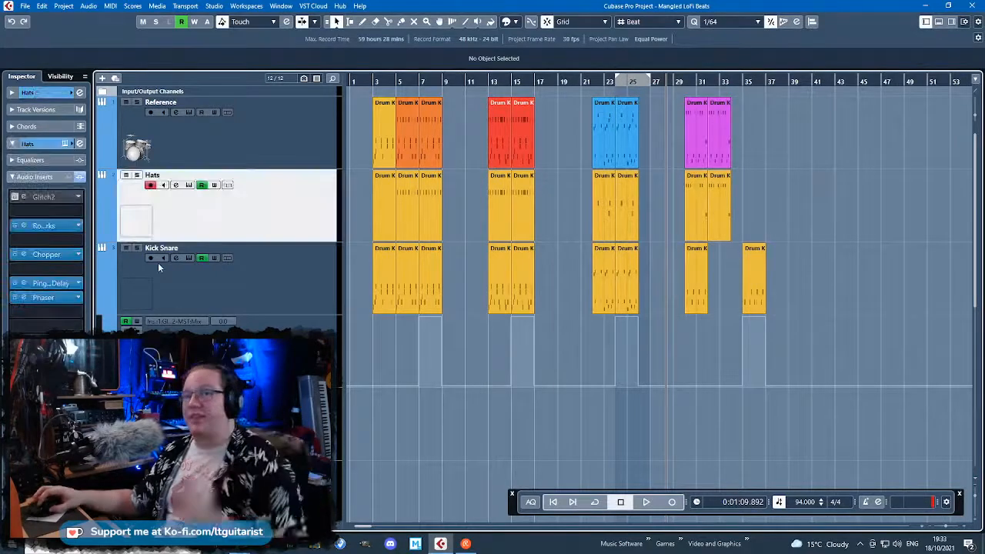
Deactivate the Hats track's insert effects and start looped playback of bars 15 to 17
left_click(12, 236)
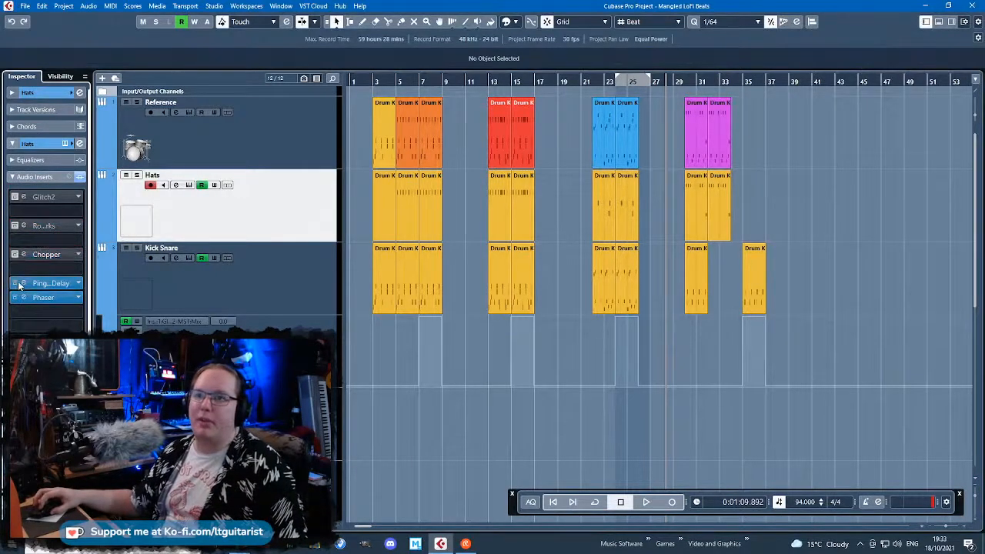
scroll(413, 221, "up", 3)
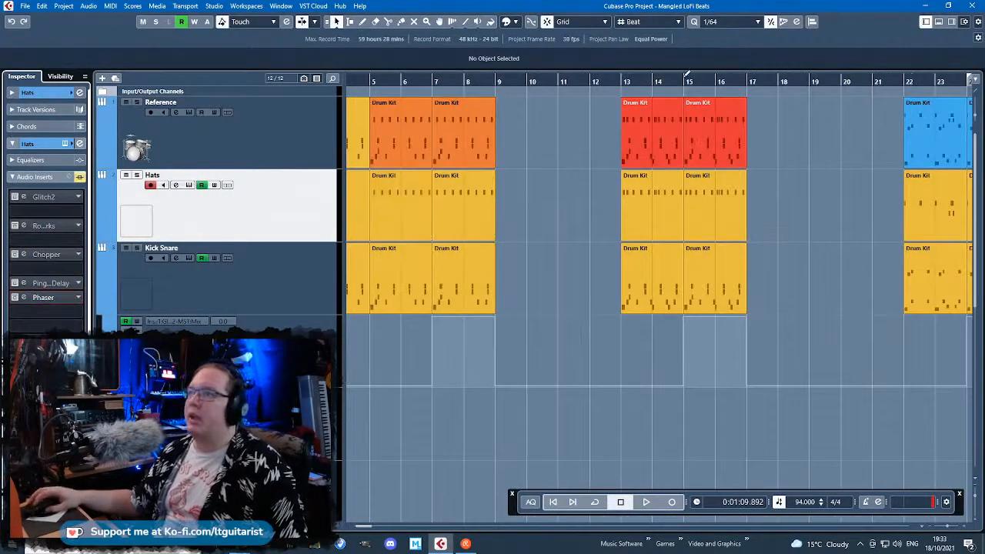
left_click_drag(684, 76, 748, 80)
left_click(688, 83)
key("space")
left_click(594, 503)
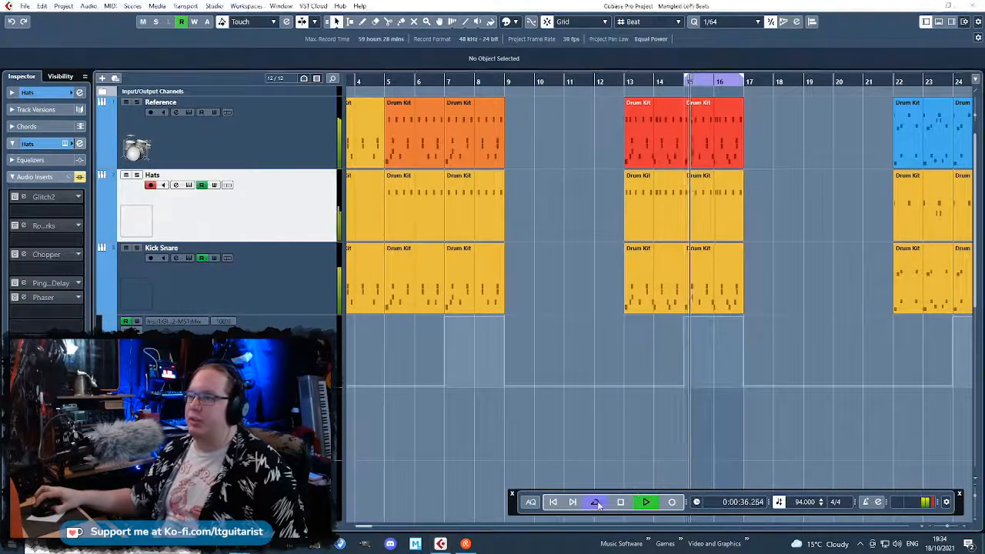
Replace Glitch2 in the Hats track's first insert slot with the Native Instruments Reaktor 6 FX plug-in
left_click(75, 198)
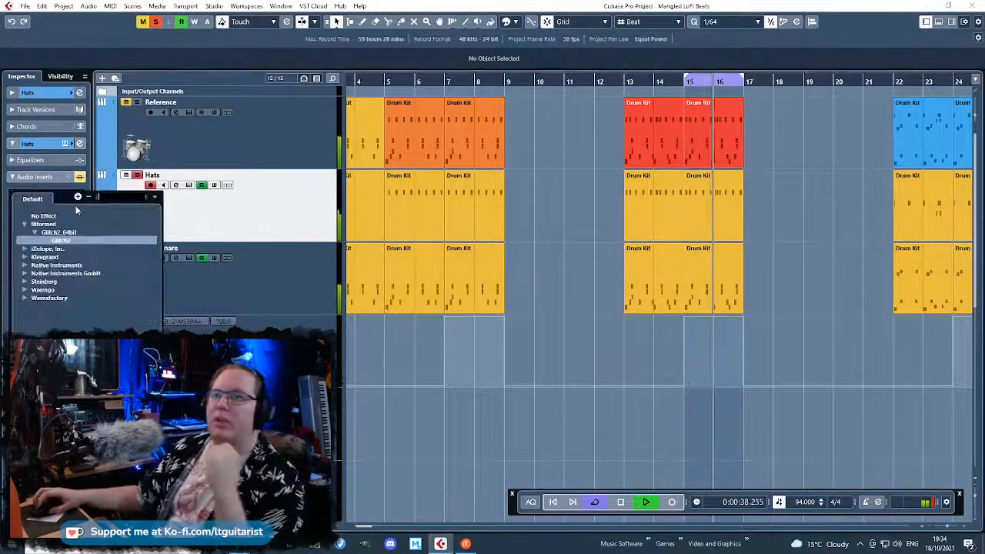
left_click(25, 249)
left_click(25, 250)
left_click(25, 249)
left_click(24, 249)
left_click(26, 266)
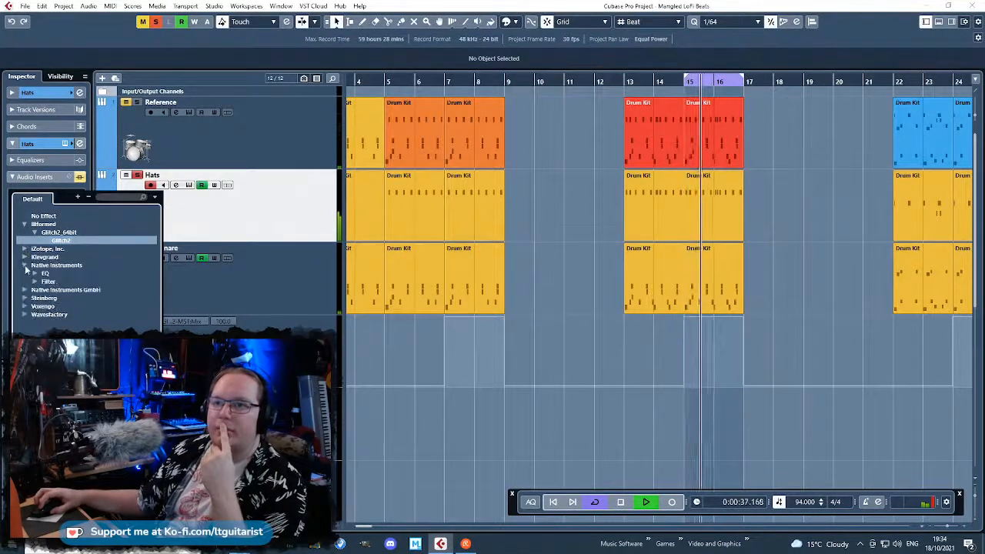
left_click(25, 265)
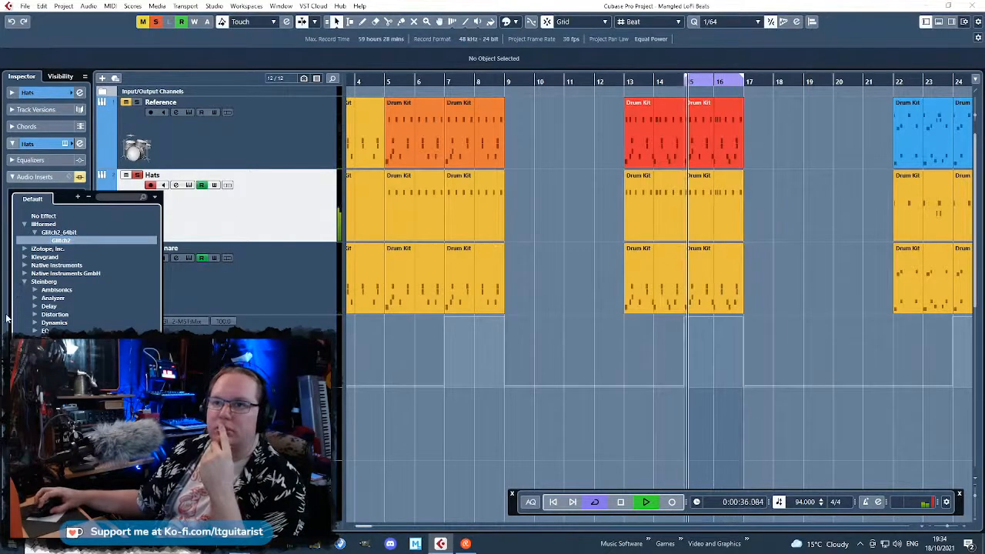
left_click(24, 273)
left_click(34, 282)
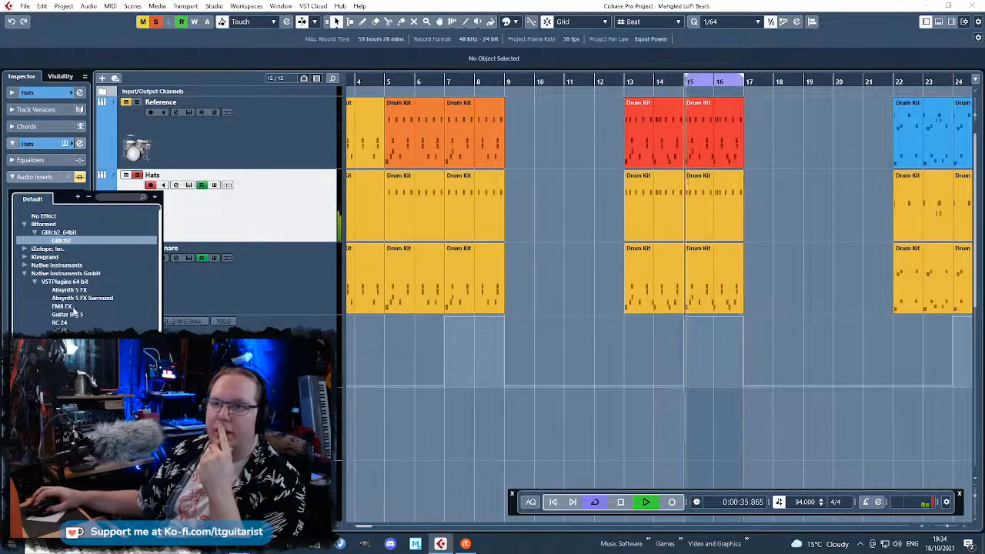
left_click(71, 362)
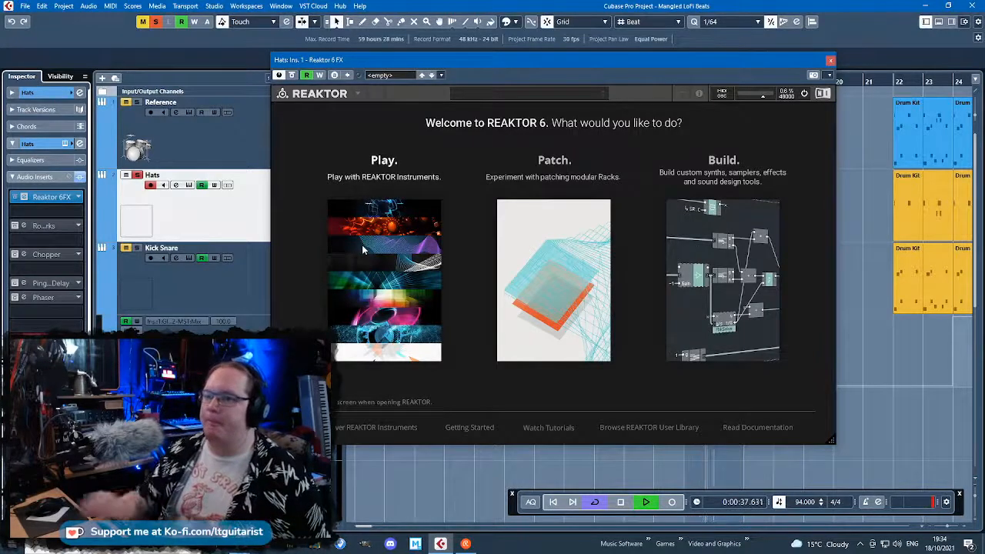
Choose Reaktor's Play mode and load The Finger instrument from the player library
left_click(383, 291)
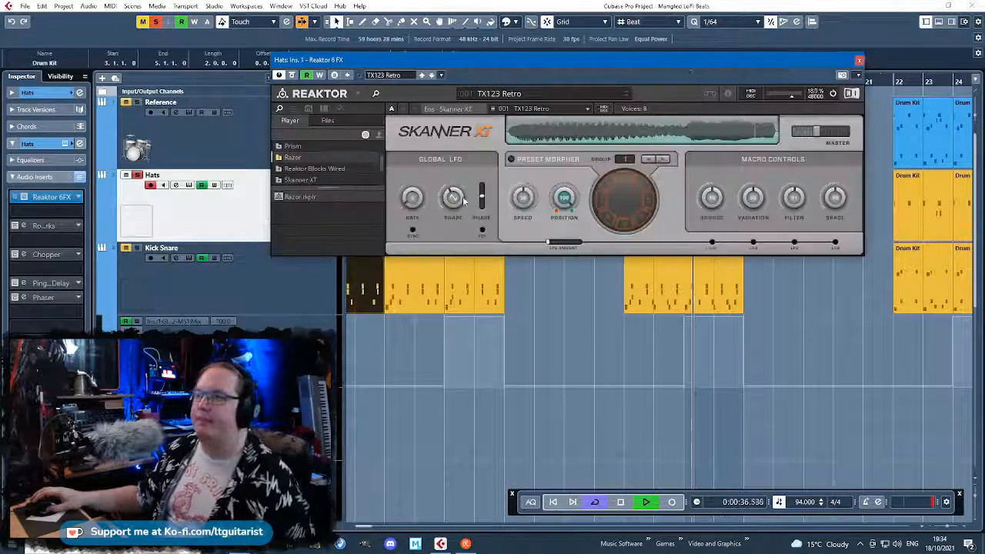
scroll(344, 162, "down", 1)
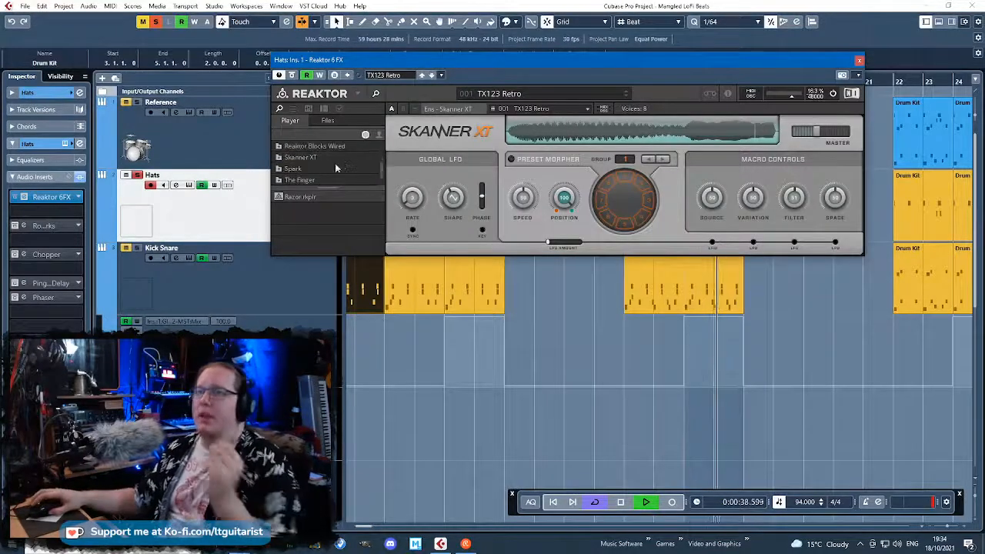
left_click(315, 183)
double_click(318, 198)
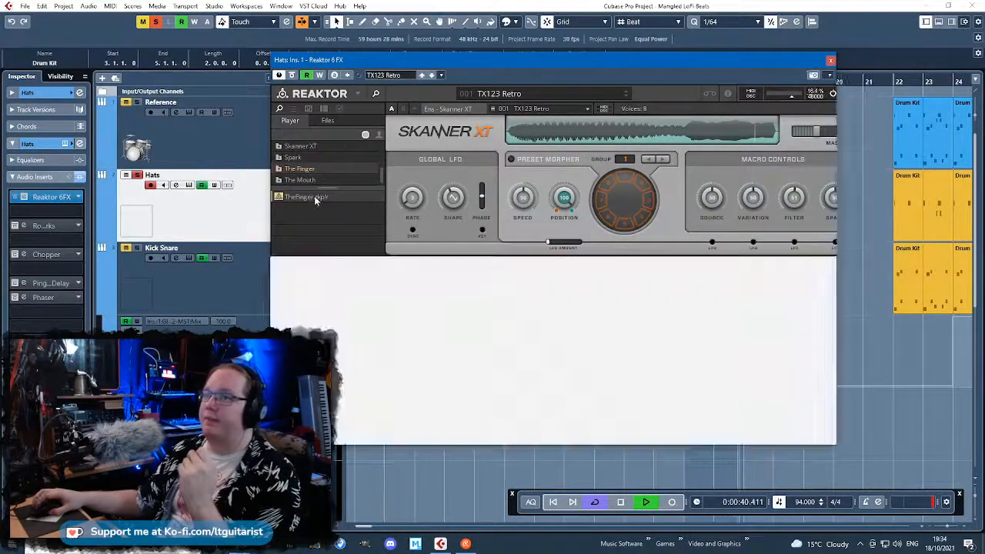
left_click_drag(548, 60, 567, 104)
Audition the Cutboost and Cut effects in octave 3 of The Finger's Subtractive preset
left_click(610, 292)
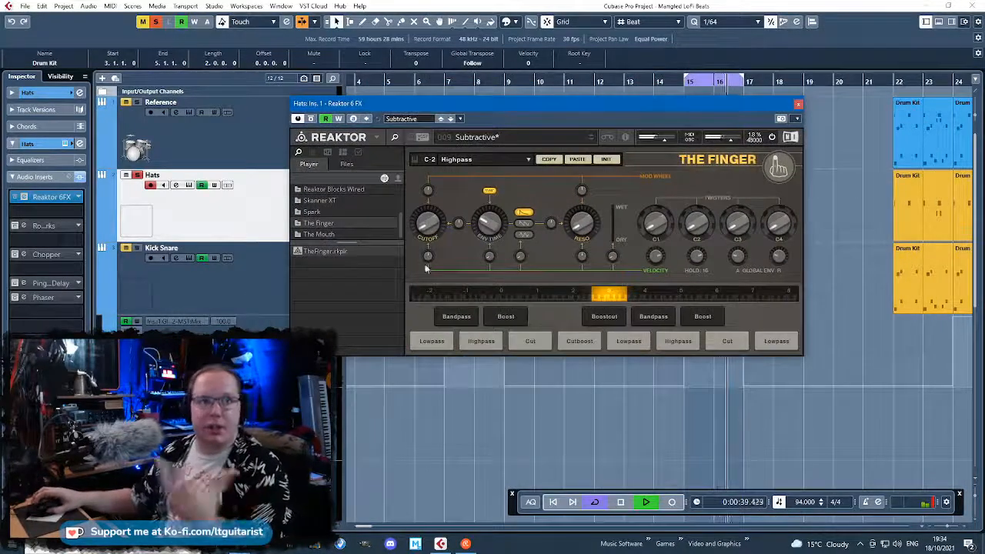
left_click(577, 344)
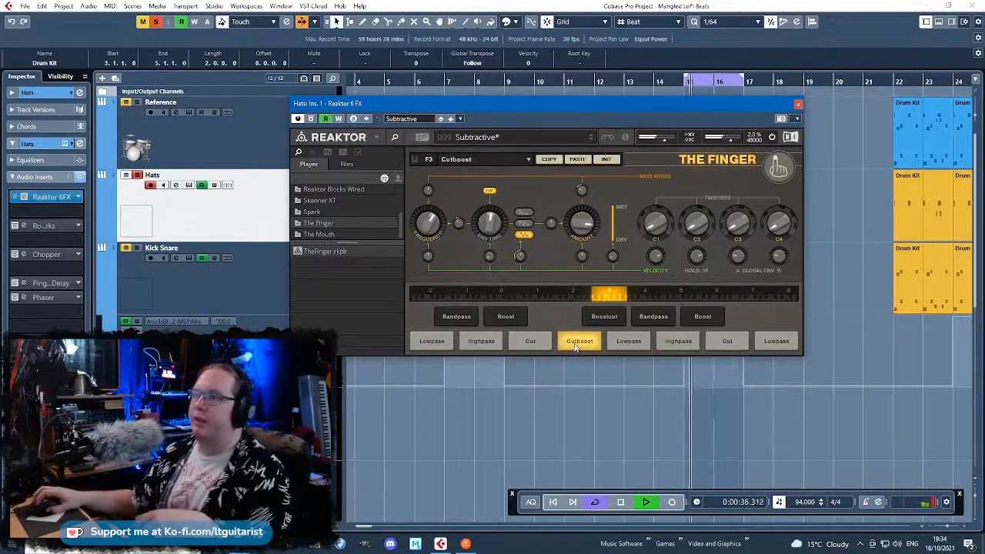
left_click(524, 344)
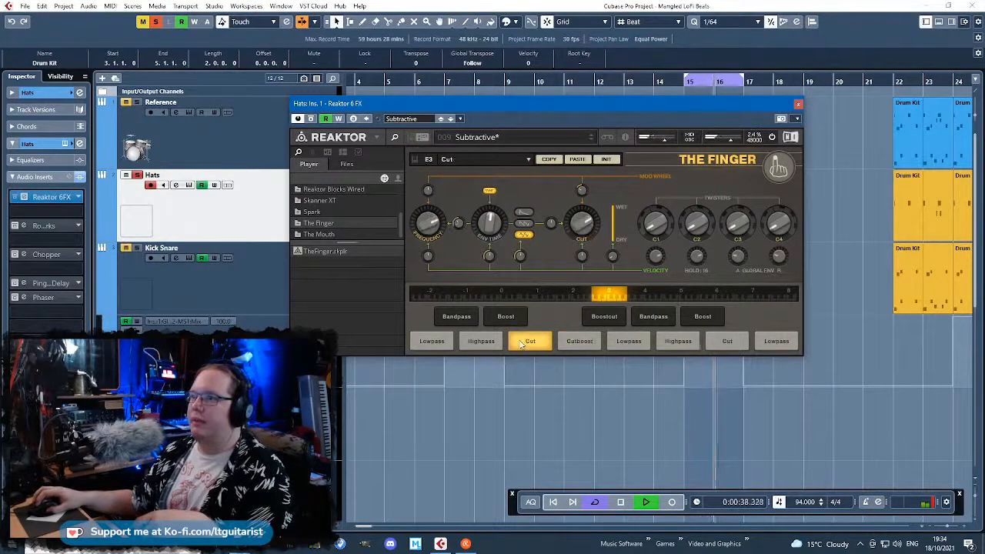
Load The Finger's Loop Device preset and audition its Wavetable and Loop effects in octave 3, then stop playback and close the plug-in window
left_click(506, 136)
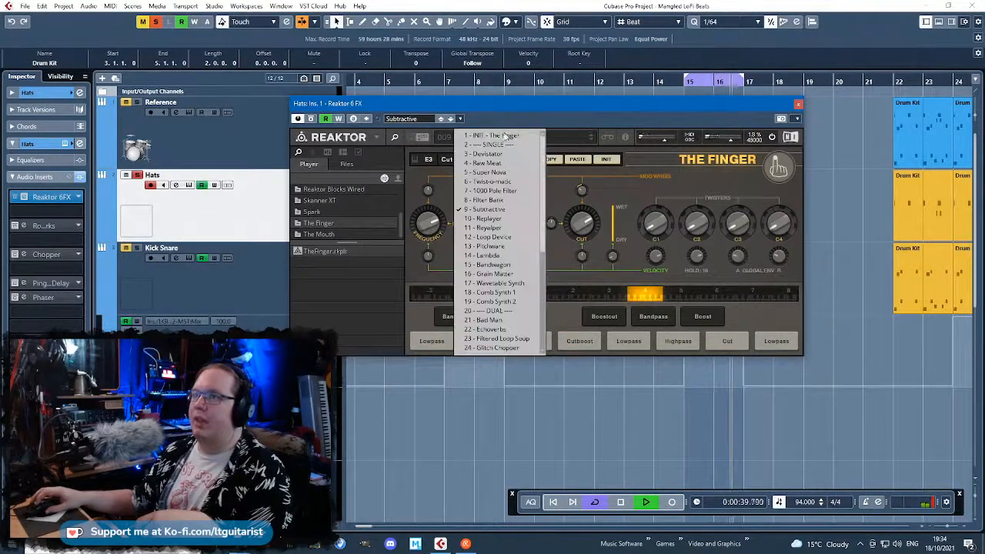
left_click(493, 237)
left_click(628, 340)
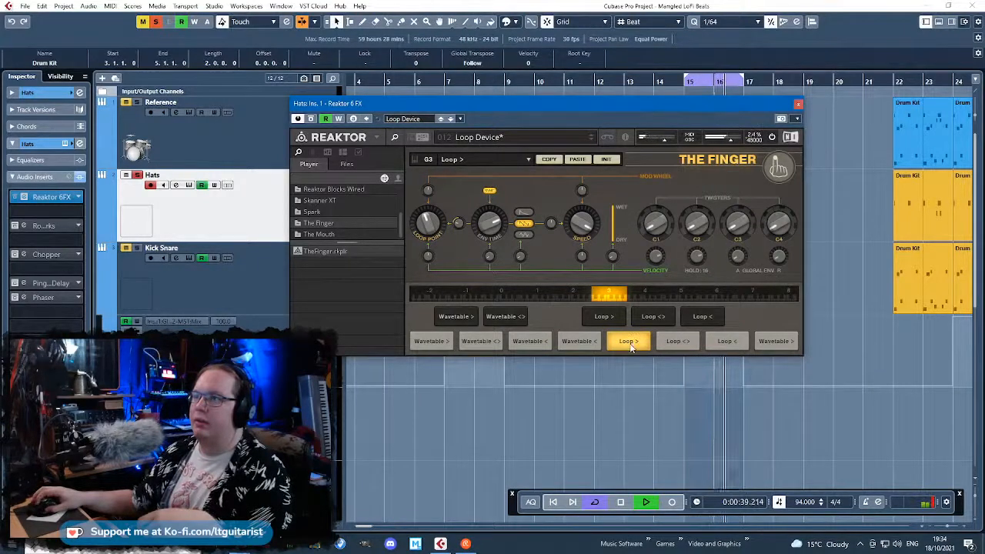
left_click(514, 317)
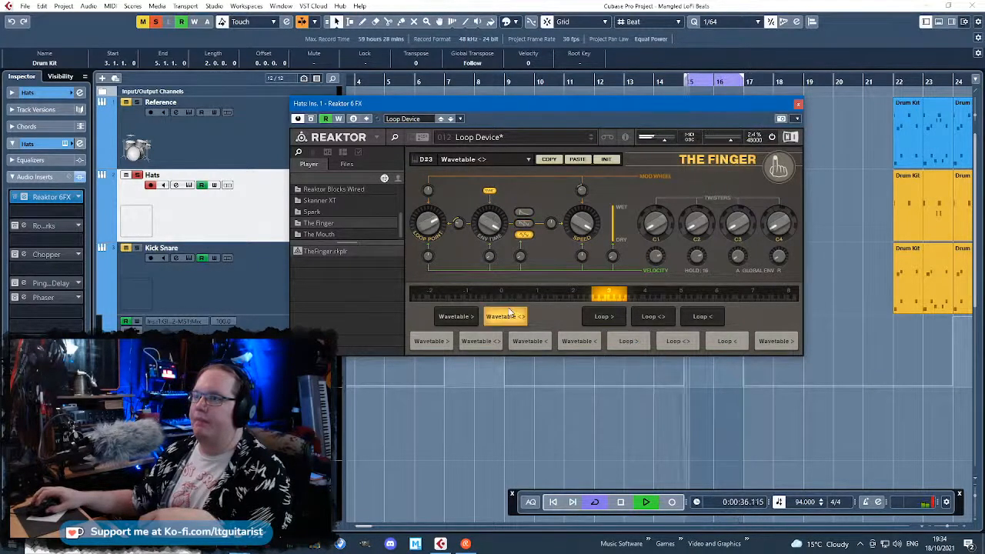
left_click(465, 314)
left_click(477, 342)
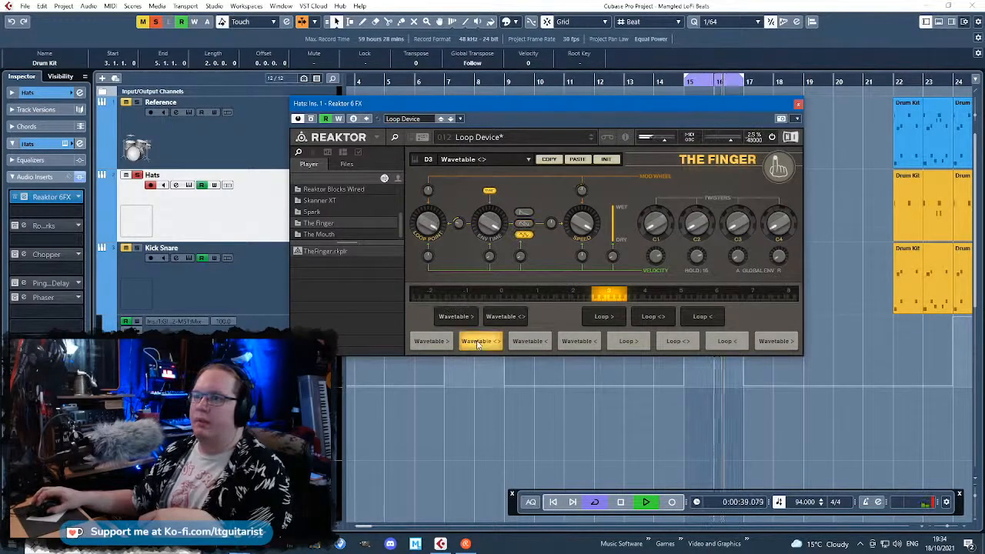
left_click(653, 316)
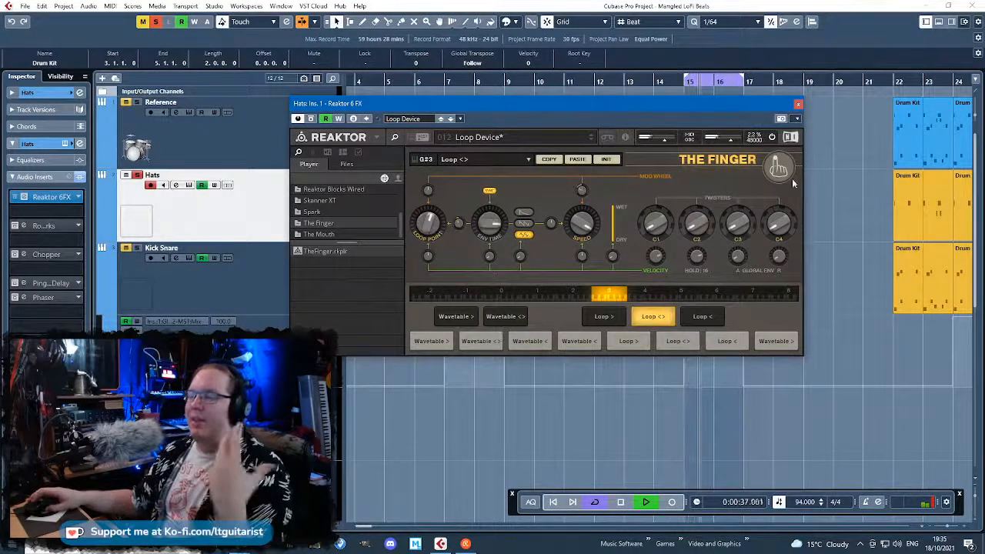
left_click(798, 103)
key("space")
Add a MIDI track named Glitch Control below the Hats track
scroll(814, 146, "up", 3)
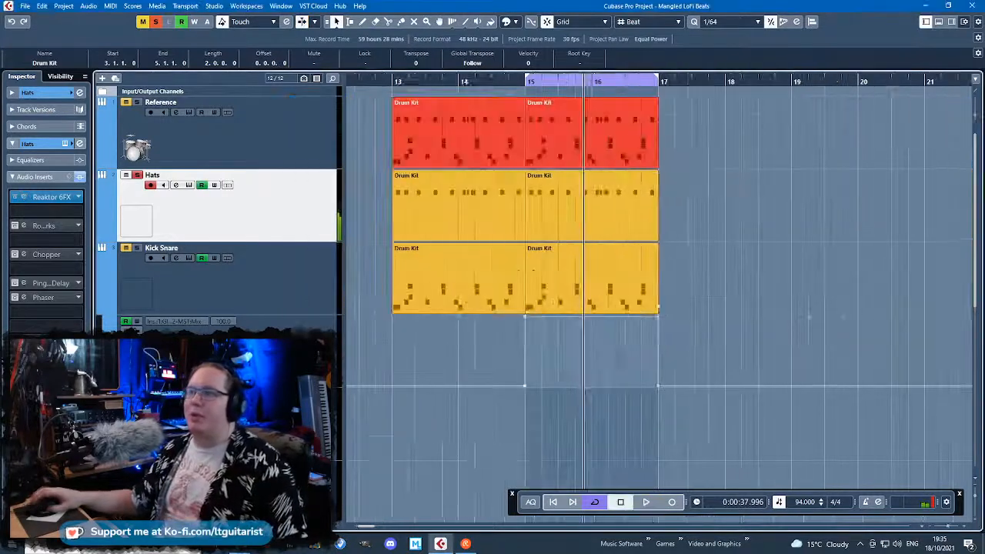
left_click(102, 237)
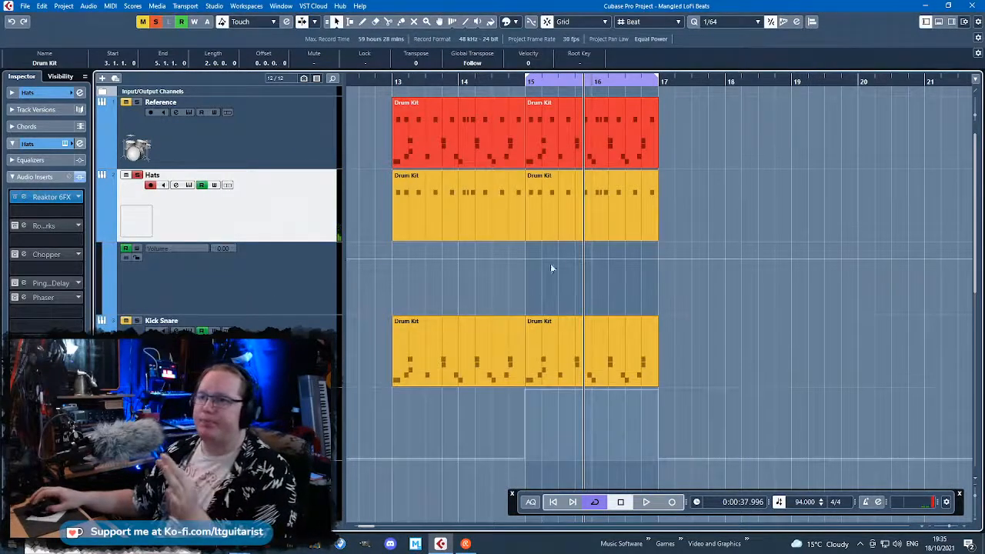
right_click(281, 218)
mouse_move(308, 222)
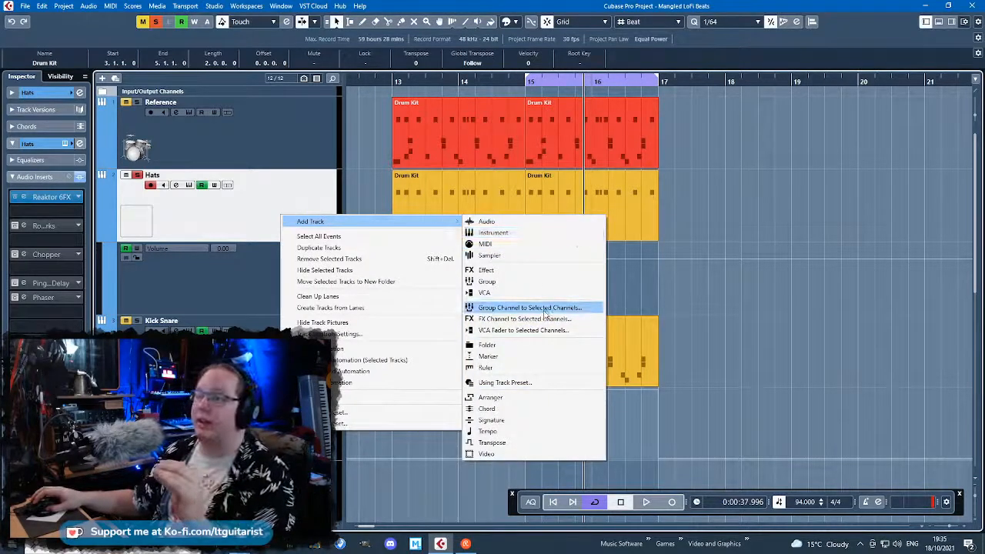
left_click(531, 244)
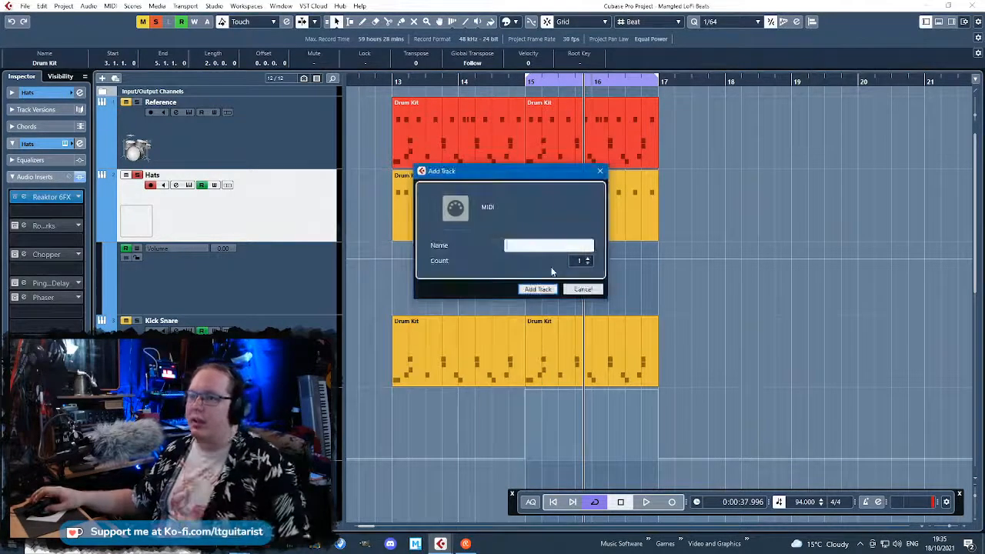
type("Glitch Control")
key("Return")
Create an empty Glitch Control part over bars 15 to 17 and route the track's output to Hats: Ins. 1. Reaktor 6 FX - MIDI In
double_click(557, 376)
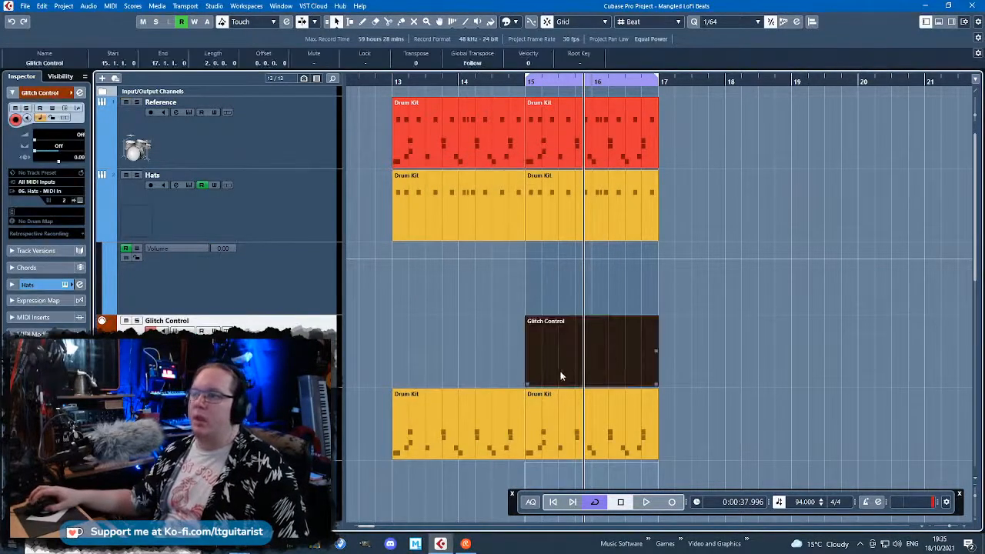
left_click(37, 191)
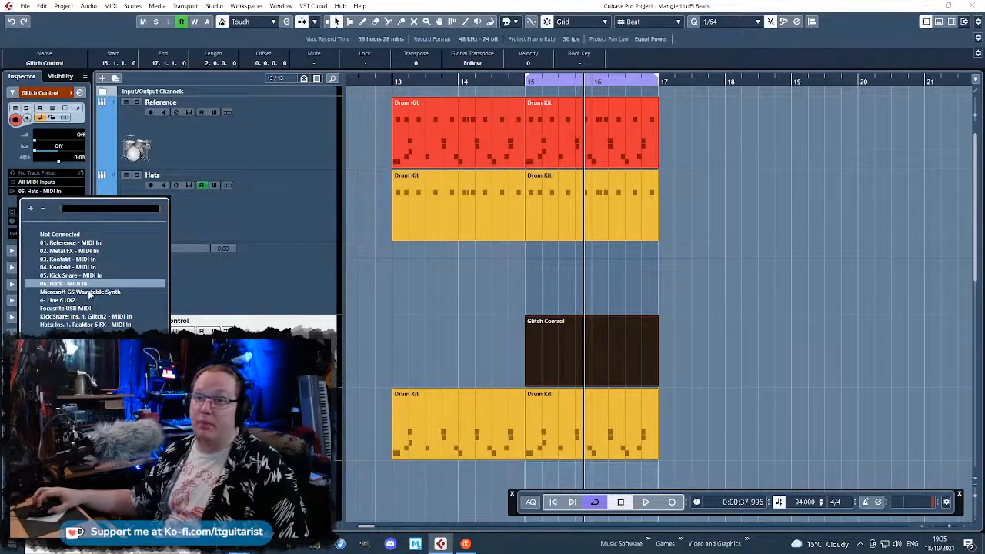
left_click(111, 325)
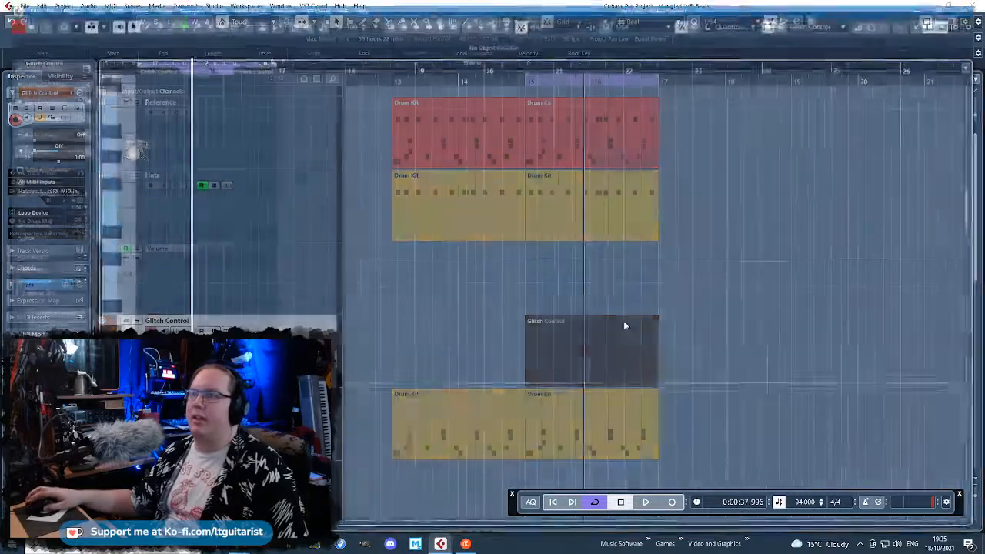
Open the Glitch Control part for note editing, set the quantize value to 1/8 and briefly play the loop
double_click(580, 344)
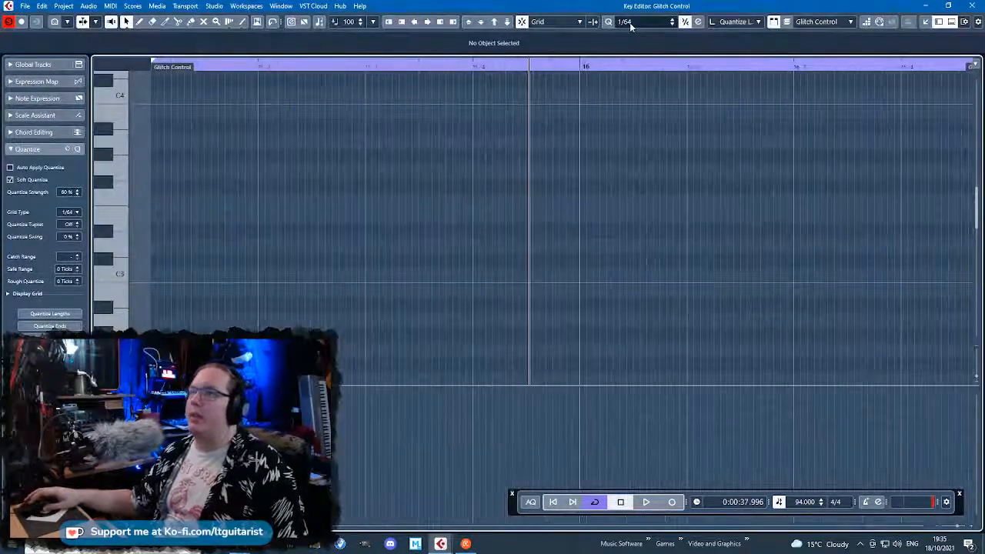
left_click(631, 23)
left_click(639, 77)
scroll(472, 243, "down", 2)
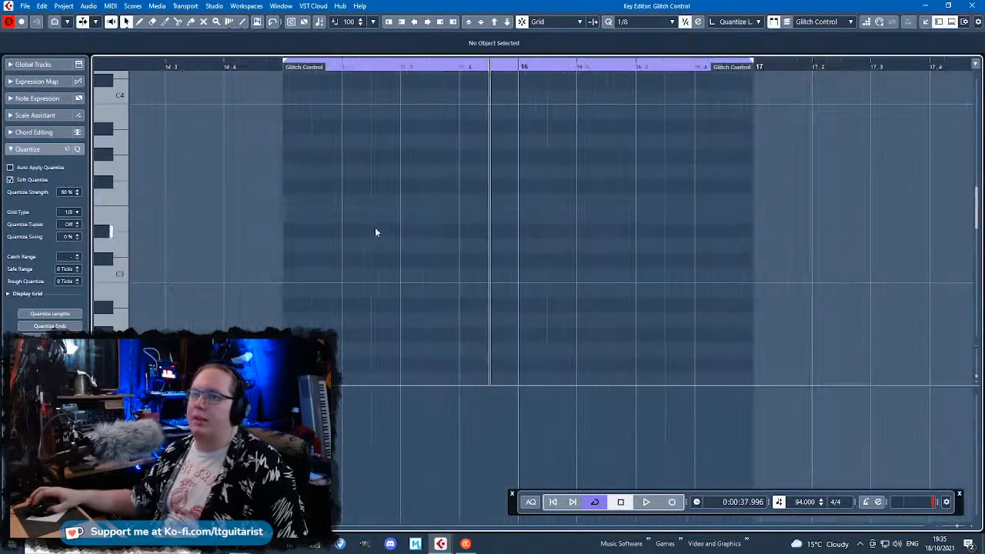
double_click(280, 68)
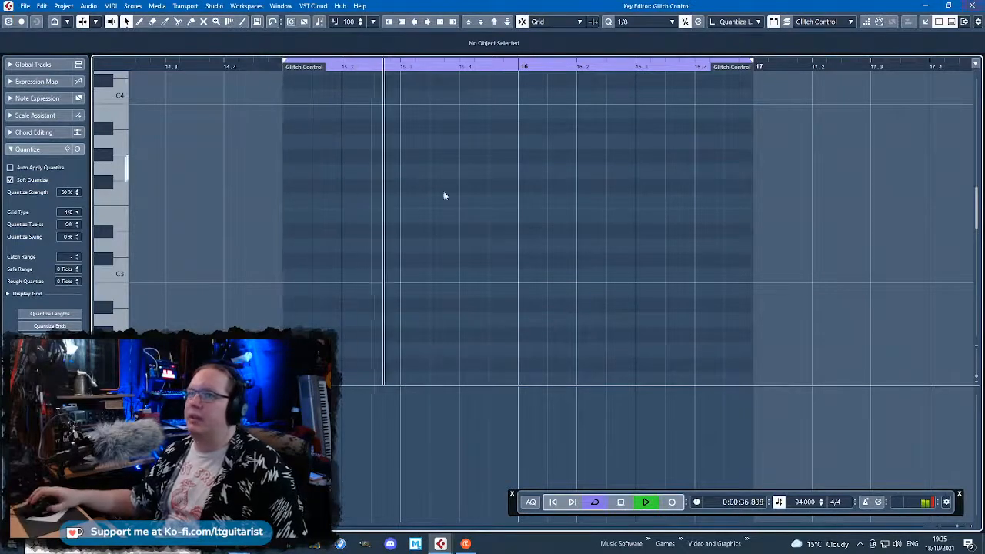
key("space")
Reopen the Glitch Control part and enter a D3 note from 15.2 to bar 16, checking it in playback
left_click(972, 5)
left_click(257, 234)
left_click(301, 345)
double_click(581, 330)
key("space")
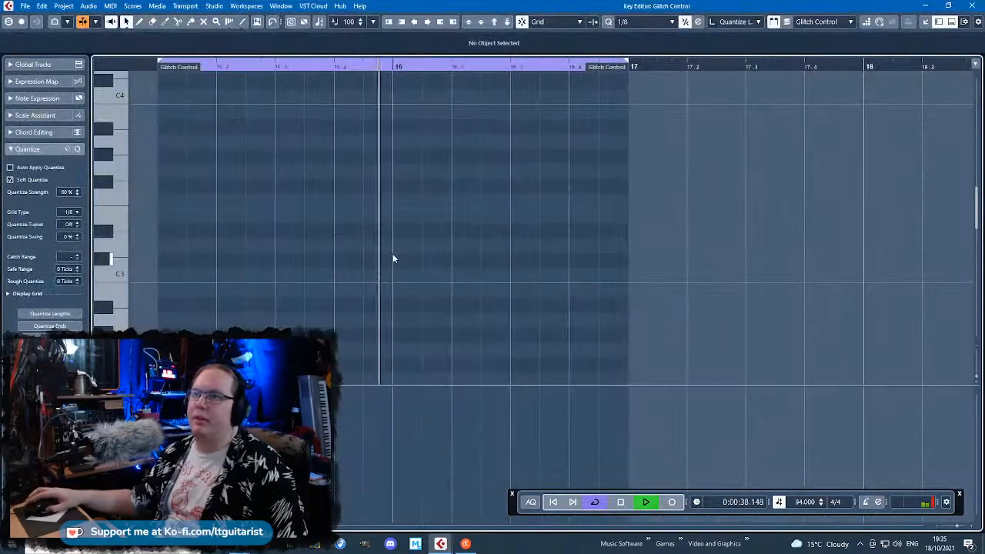
left_click_drag(230, 261, 350, 263)
mouse_move(265, 264)
left_mouse_down()
mouse_move(265, 246)
mouse_move(190, 246)
mouse_move(264, 249)
left_mouse_up()
key("space")
left_click(154, 77)
key("space")
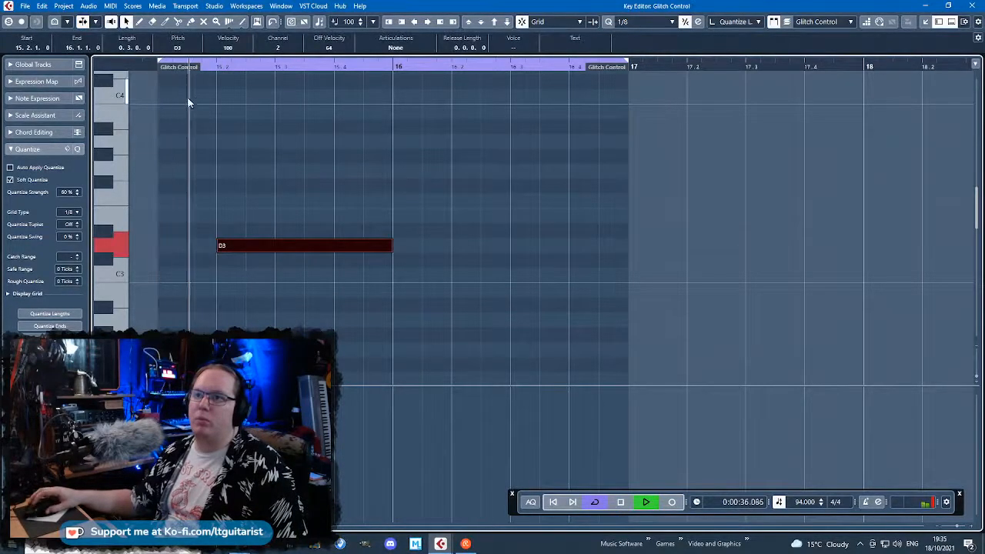
key("space")
Set the quantize value to 1/16, then make the D3 note start at 15.1.4 and end at bar 16
left_click(647, 22)
left_click(651, 91)
left_click_drag(149, 67, 151, 74)
key("space")
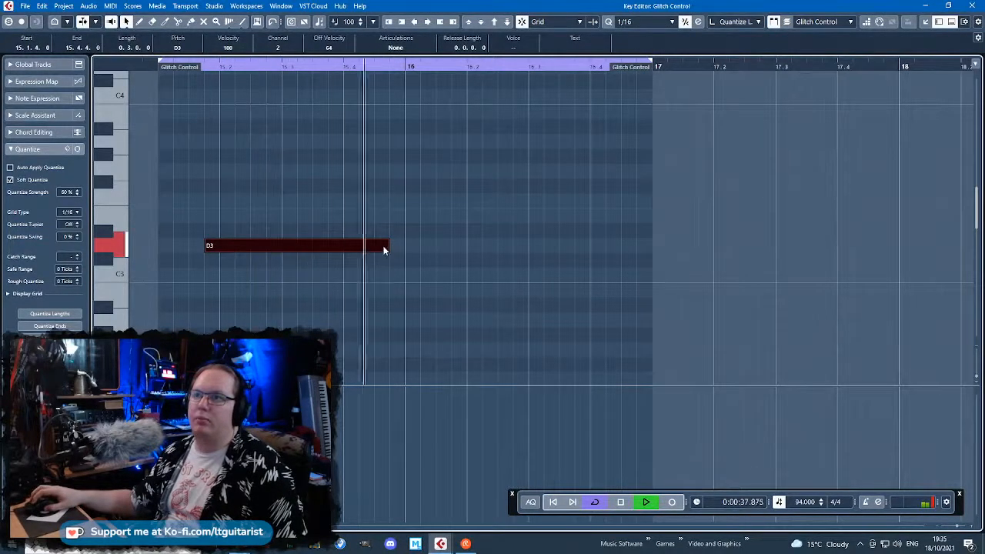
left_click_drag(383, 247, 405, 246)
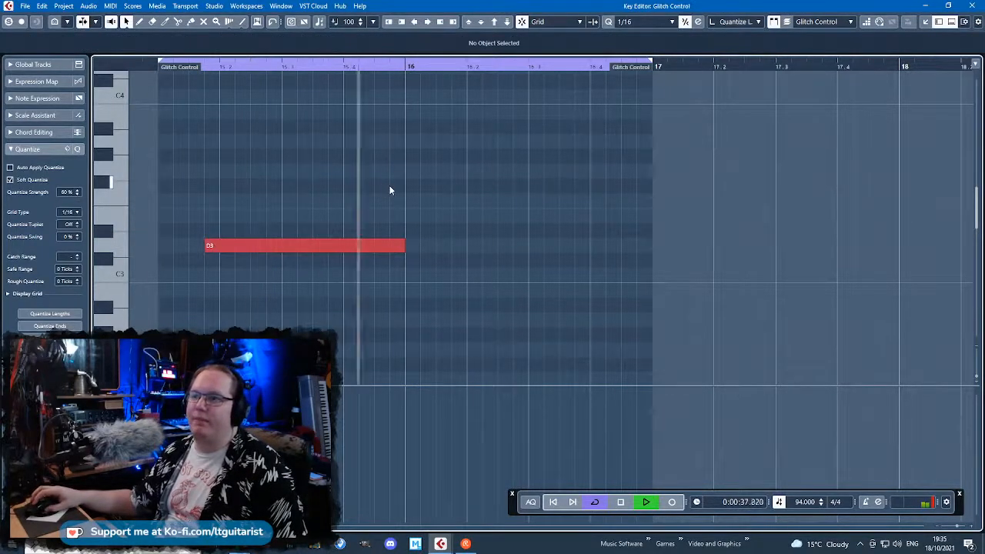
key("space")
mouse_move(404, 247)
left_mouse_down()
mouse_move(386, 248)
mouse_move(405, 248)
left_mouse_up()
Add a one-beat E3 note at the start of bar 16 and listen to the loop
mouse_move(442, 215)
left_mouse_down()
mouse_move(478, 217)
mouse_move(424, 216)
mouse_move(465, 216)
left_mouse_up()
left_click(408, 67)
key("space")
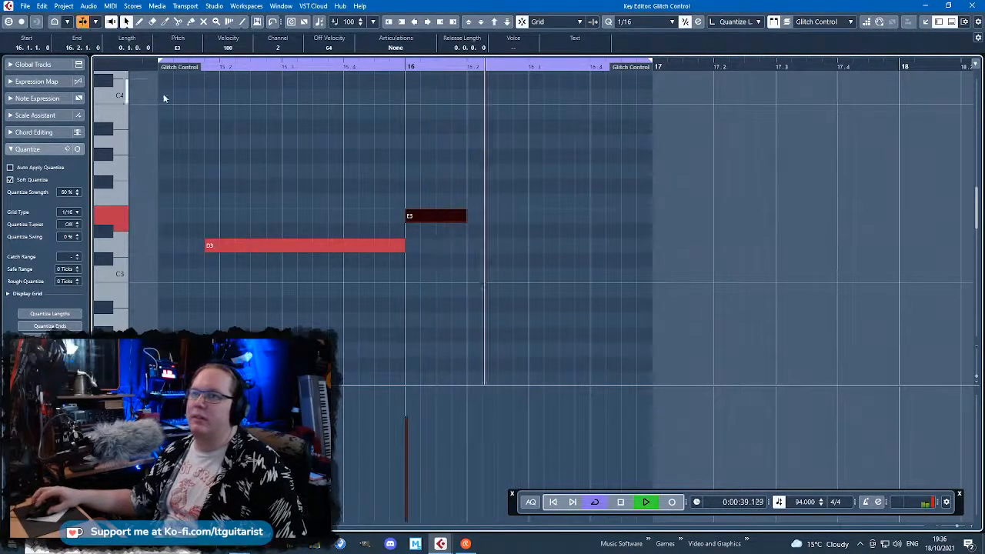
left_click(301, 126)
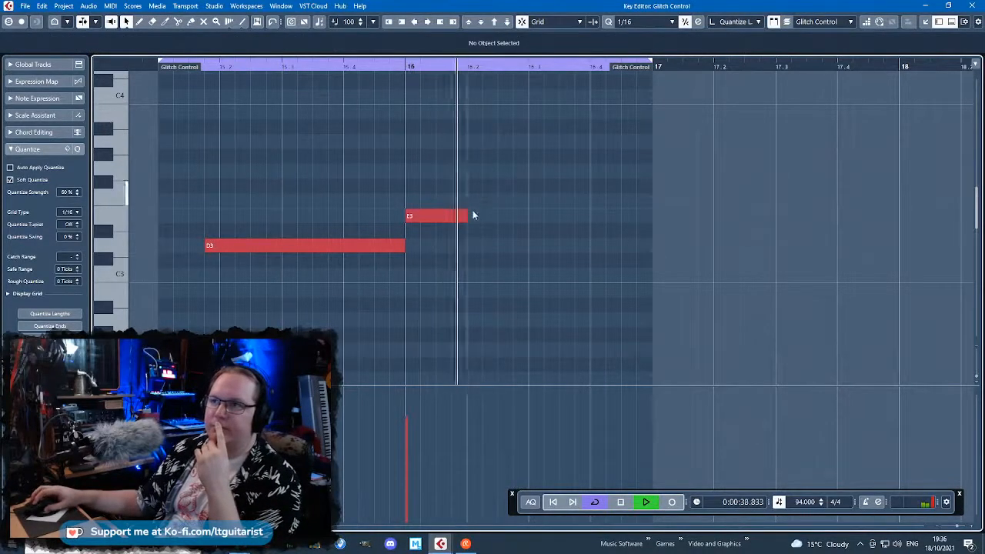
Make the bar 16 note run from 16.1.3 to 16.3, raise it to G3, and close the note editor
left_click_drag(464, 217, 530, 228)
left_click_drag(464, 215, 465, 201)
left_click(409, 127)
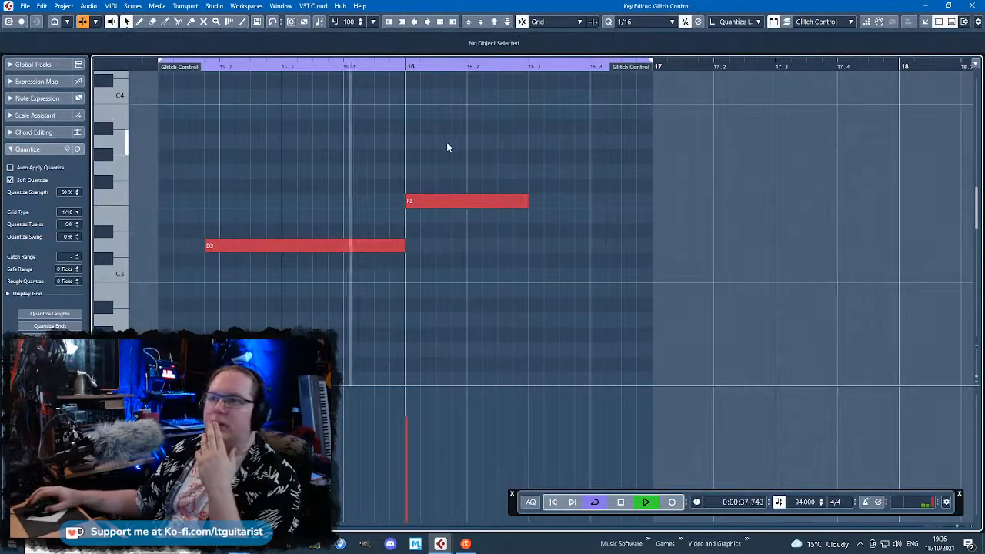
left_click_drag(407, 201, 438, 201)
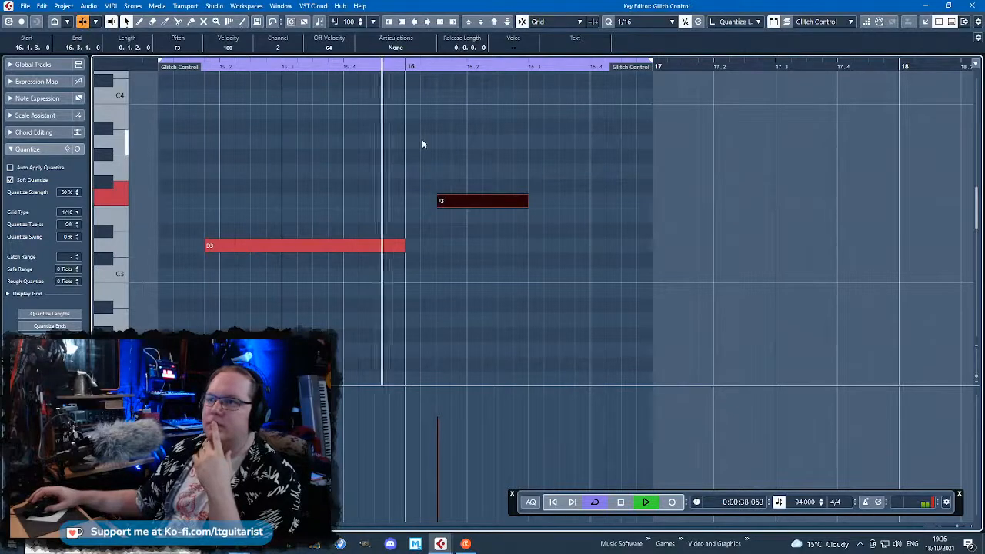
left_click_drag(478, 184, 478, 171)
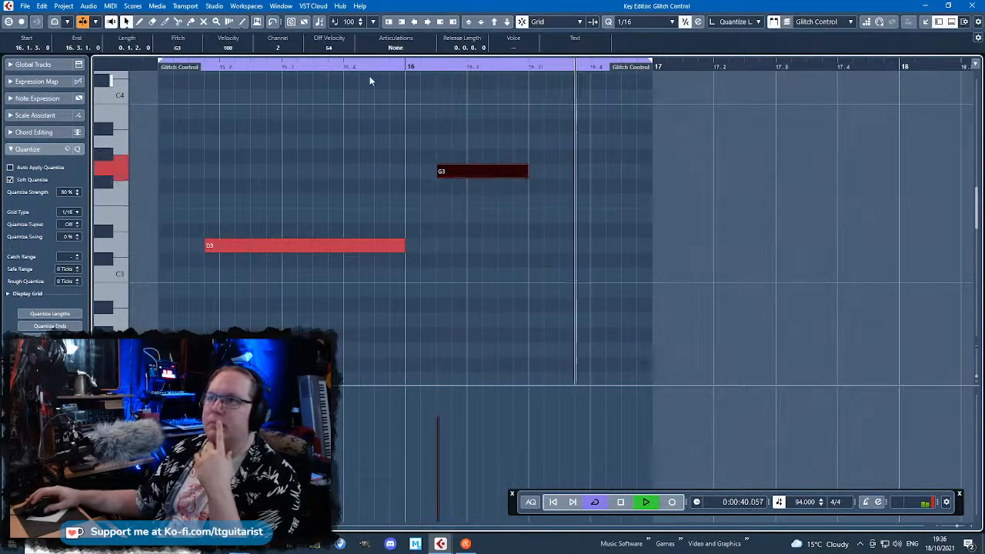
left_click_drag(406, 67, 406, 64)
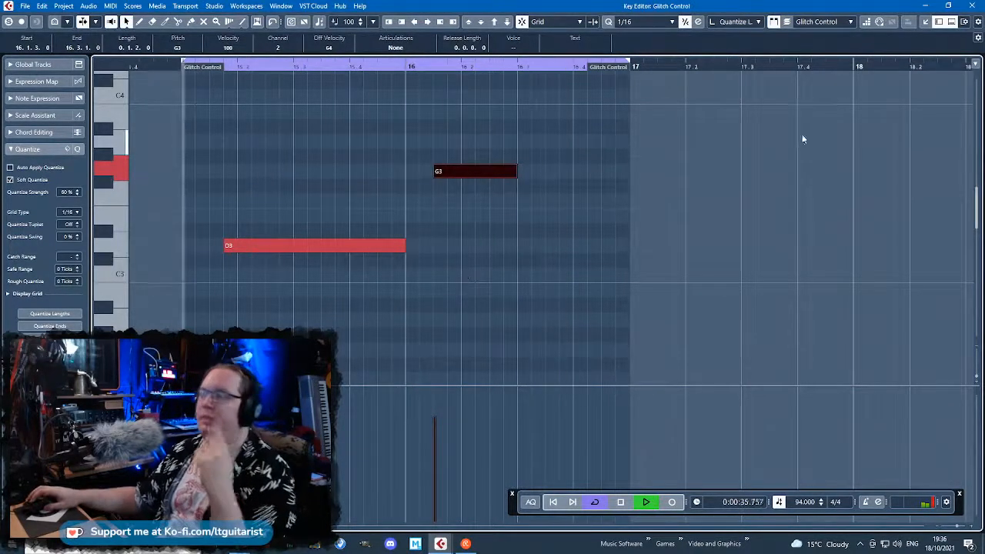
left_click(968, 5)
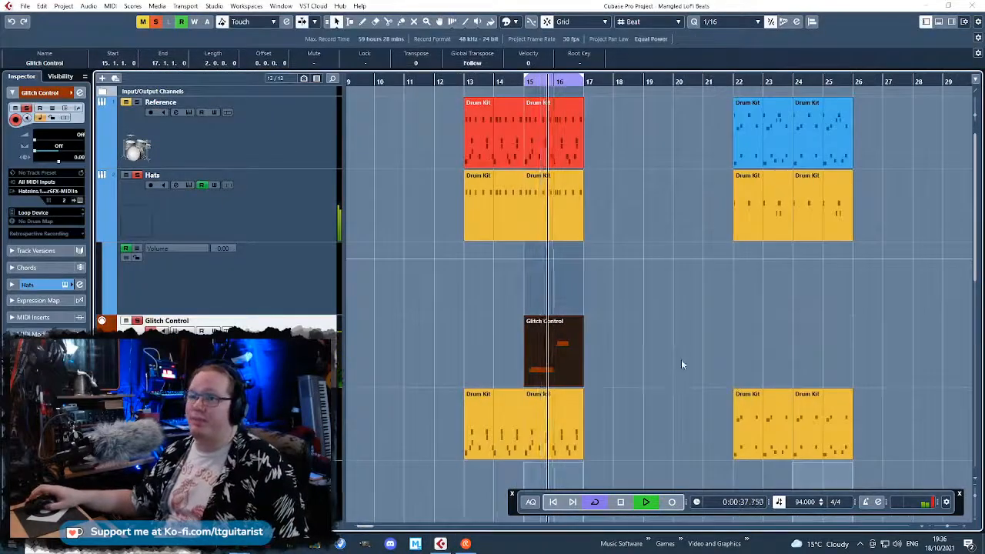
Stop playback and move all Drum Kit parts from bar 22 onward about three bars later
key("h")
key("space")
scroll(580, 369, "down", 6)
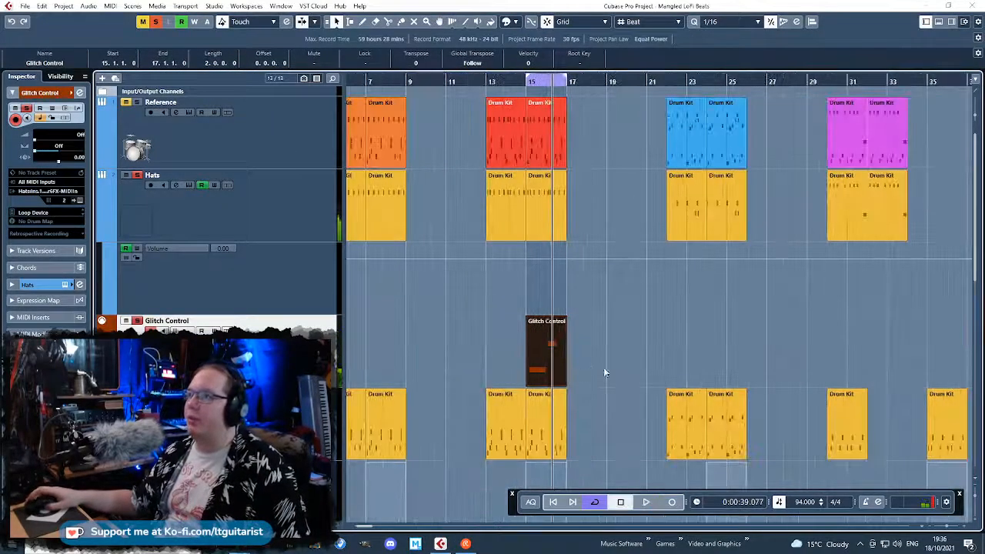
scroll(678, 415, "down", 4)
left_click(696, 370)
left_click_drag(766, 431, 547, 136)
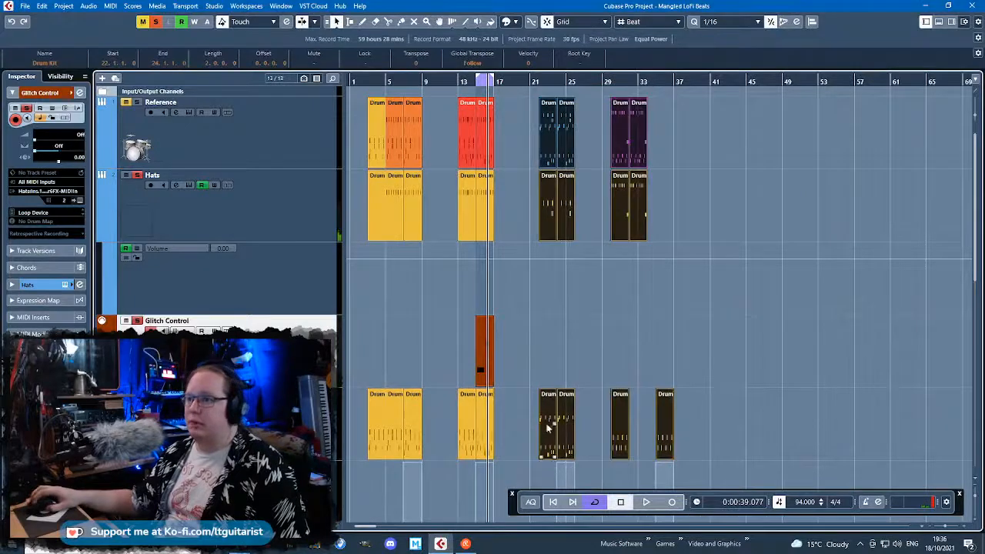
left_click_drag(547, 429, 573, 428)
Duplicate the bar 15 Reference and Hats parts three times, and duplicate the Glitch Control part once at bar 17
scroll(477, 428, "up", 6)
left_click_drag(624, 231, 523, 134)
key("ctrl+d")
key("ctrl+d")
key("ctrl+d")
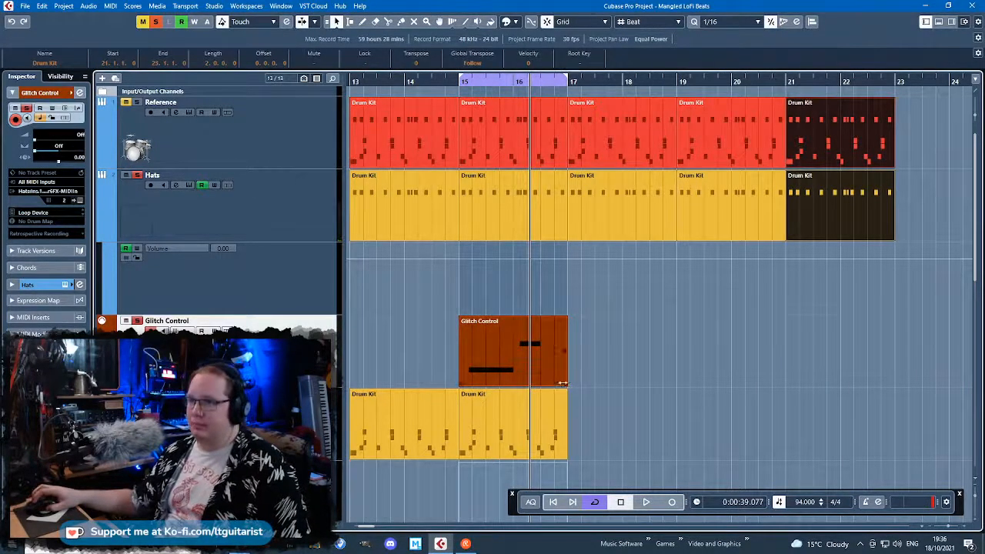
left_click(507, 354)
key("ctrl+d")
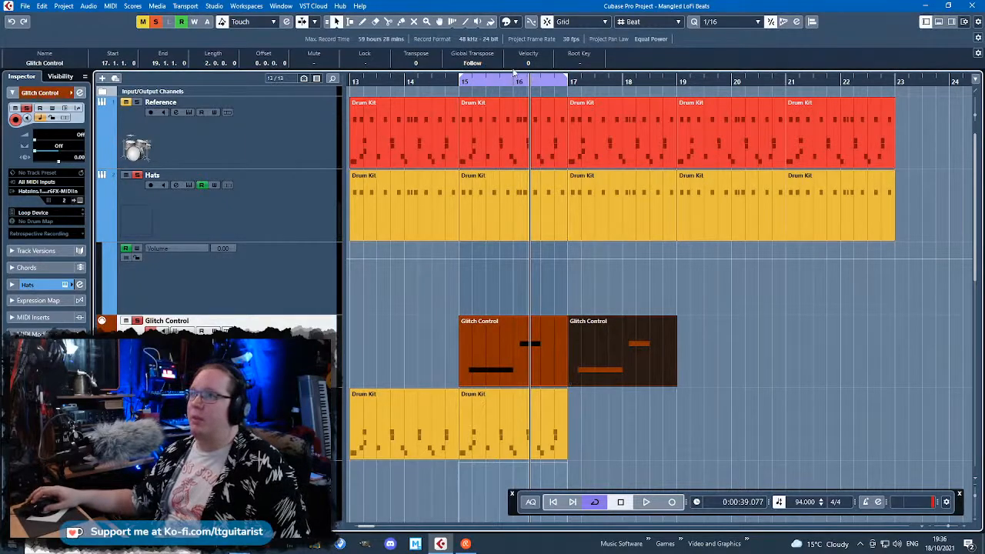
Open the Glitch Control copy at bar 17 and move its D3 and G3 notes to B2, checking each in playback
double_click(619, 358)
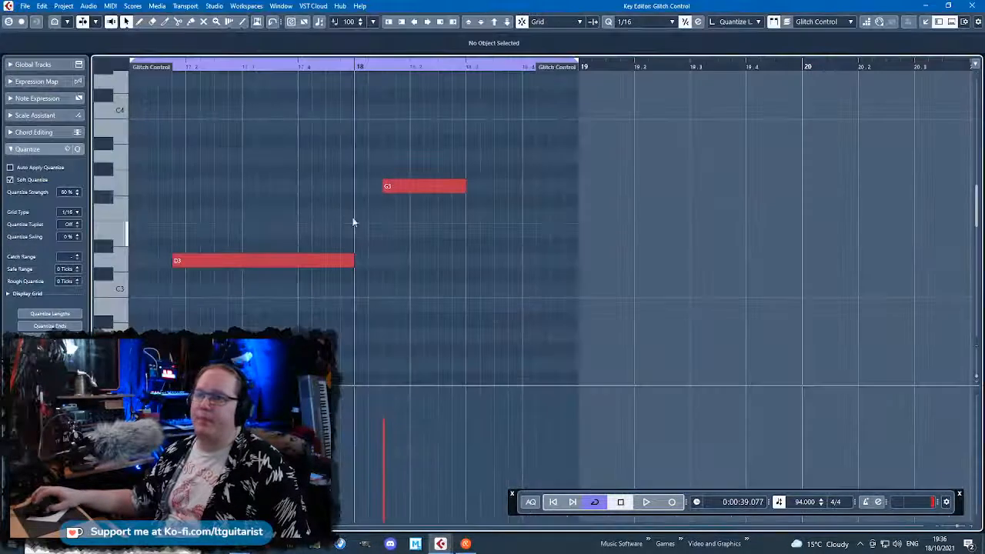
left_click_drag(243, 261, 244, 306)
key("space")
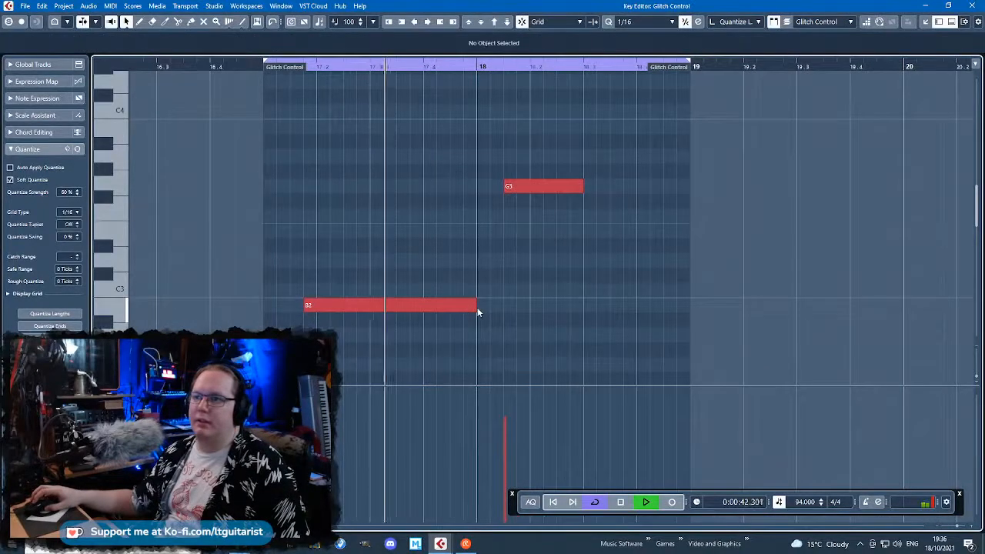
key("space")
left_click_drag(578, 189, 559, 302)
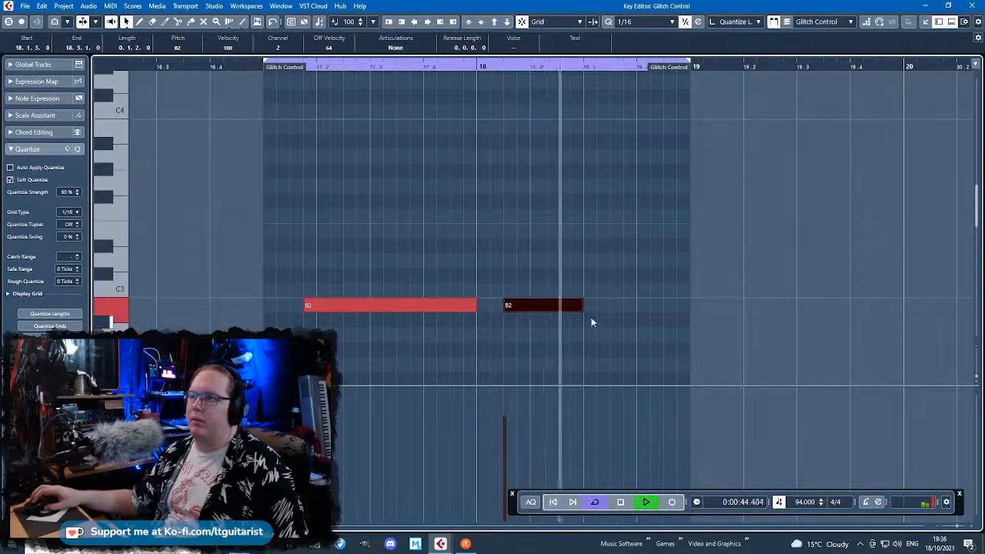
key("space")
Add a C#3 note from 18.3.2 to bar 19 and play the two-bar loop
mouse_move(600, 275)
left_mouse_down()
mouse_move(712, 280)
mouse_move(686, 283)
left_mouse_up()
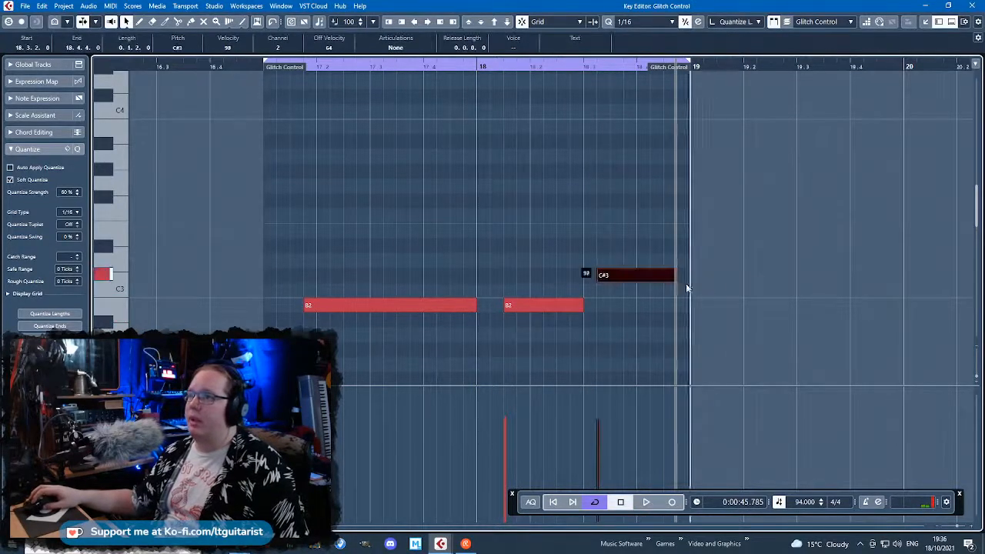
left_click(583, 77)
key("space")
left_click(574, 66)
left_click_drag(263, 64, 264, 73)
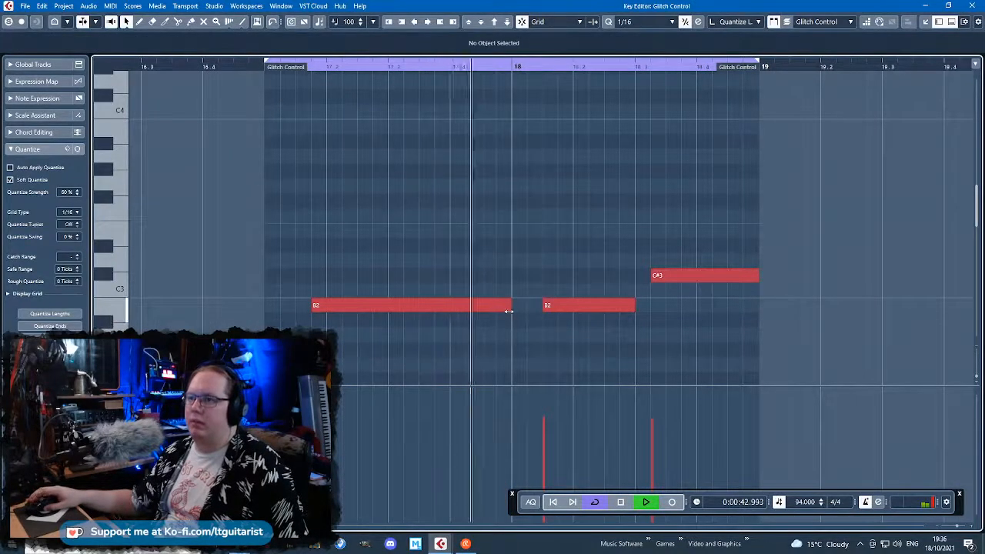
Shorten the first B2 note to end at 17.4, lower the C#3 note to A2, and listen to the result
left_click_drag(509, 311, 450, 310)
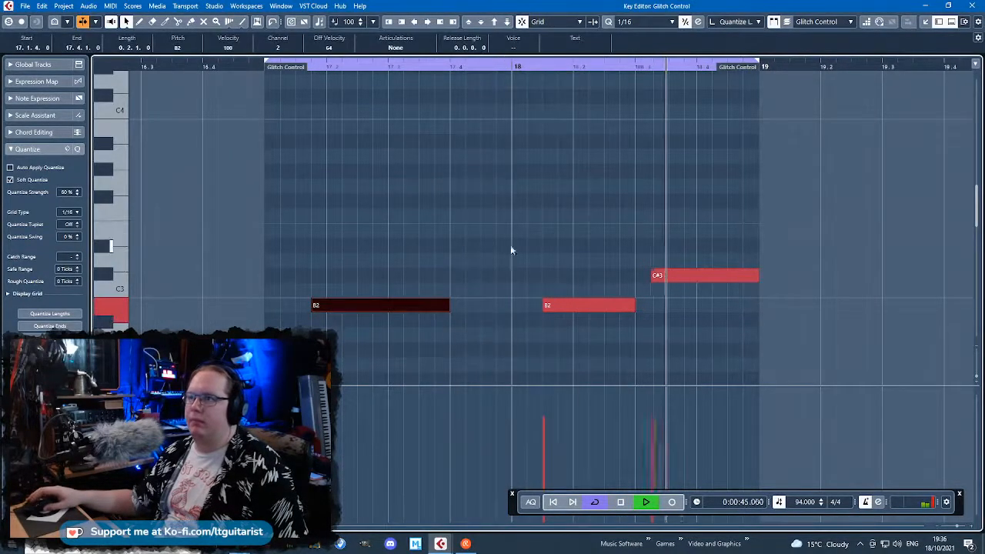
left_click_drag(688, 279, 688, 338)
key("space")
left_click(503, 68)
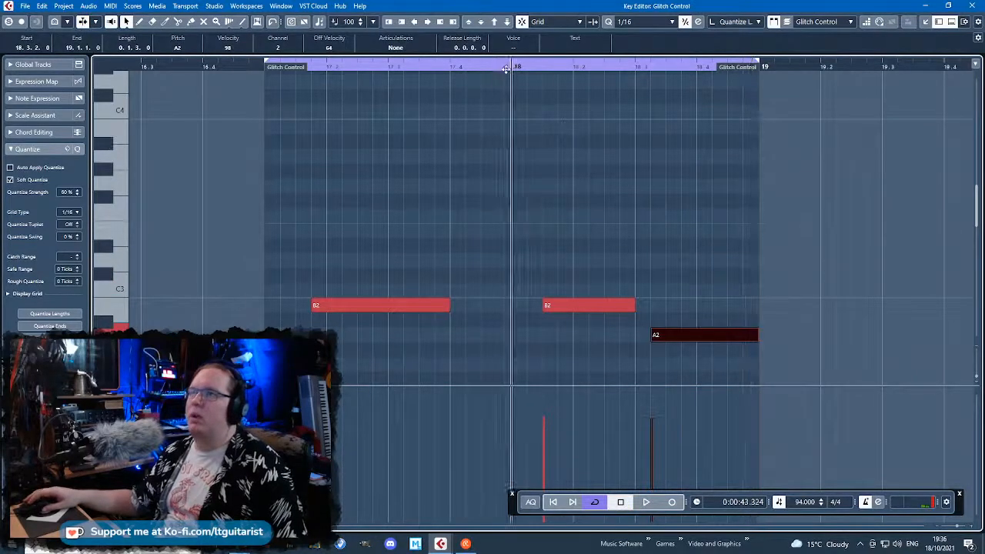
key("space")
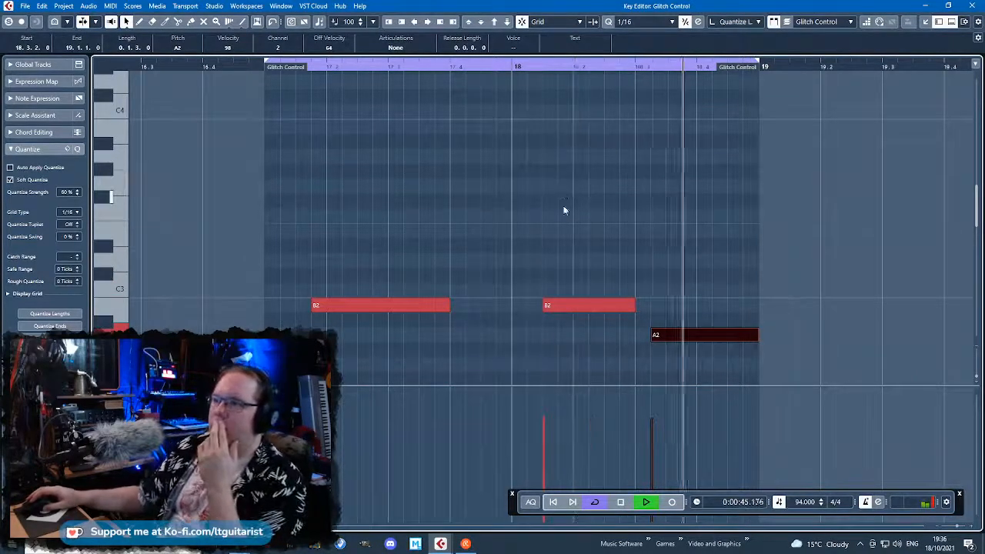
Lower the last note to G#2, and move the first note to F#2 starting at 17.1.3
left_click_drag(680, 337, 682, 351)
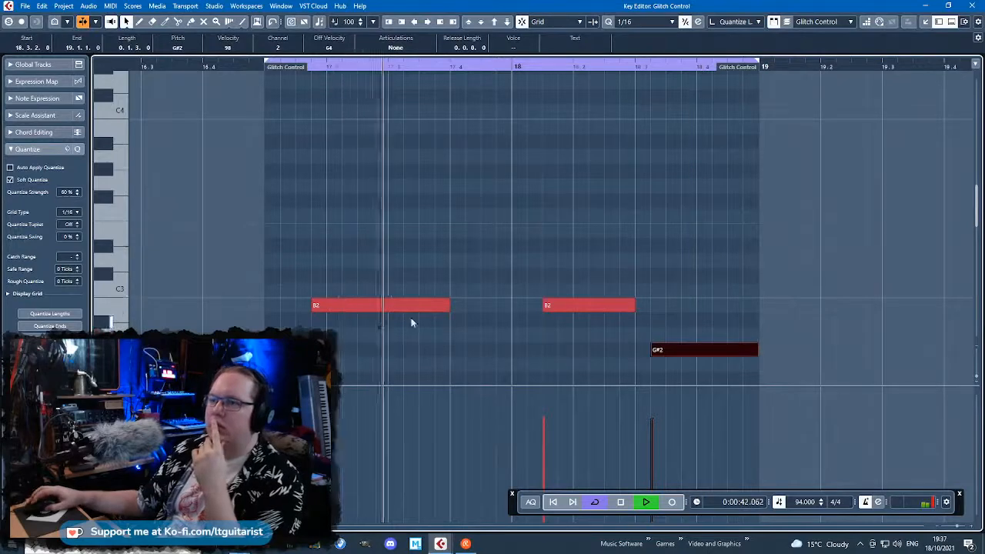
left_click_drag(428, 308, 410, 345)
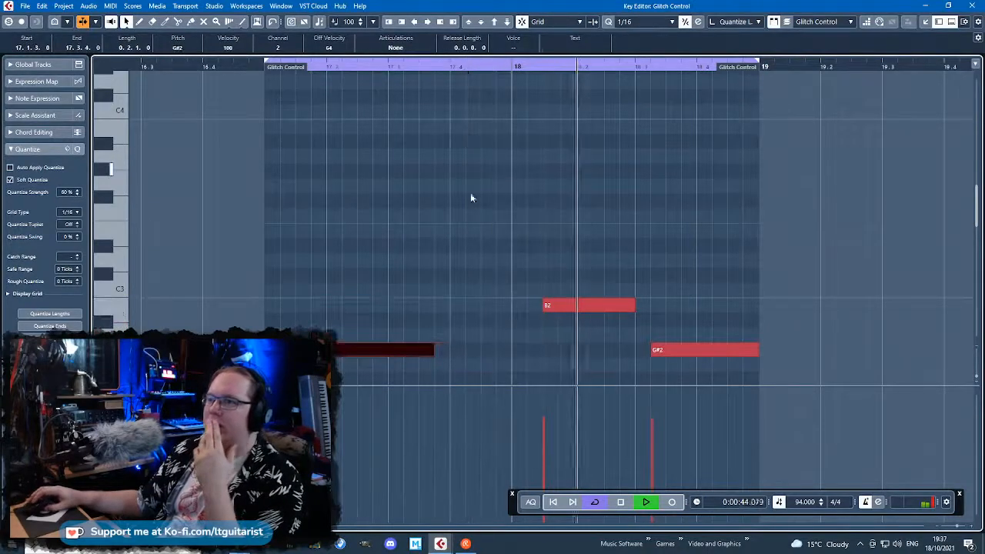
scroll(440, 270, "down", 2)
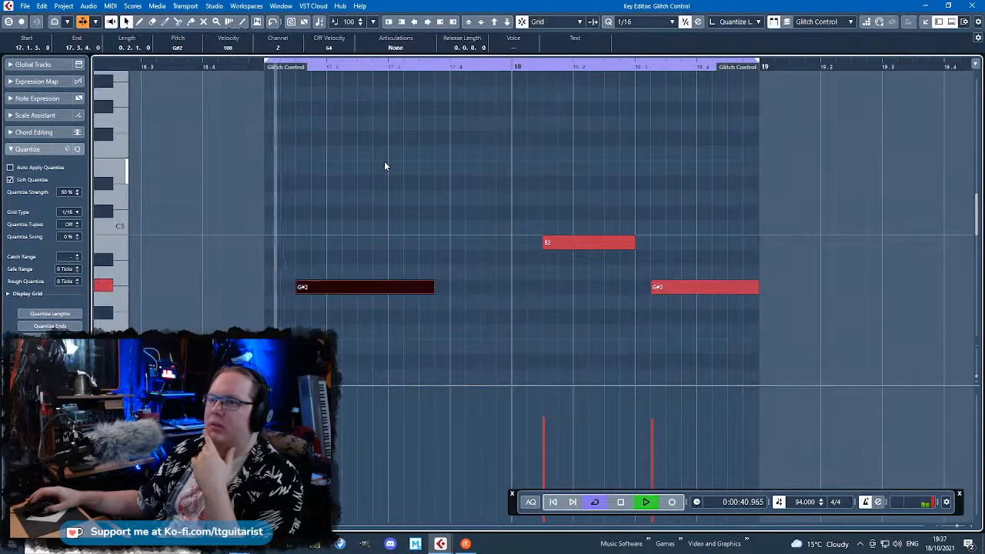
left_click_drag(374, 288, 374, 316)
left_click(284, 104)
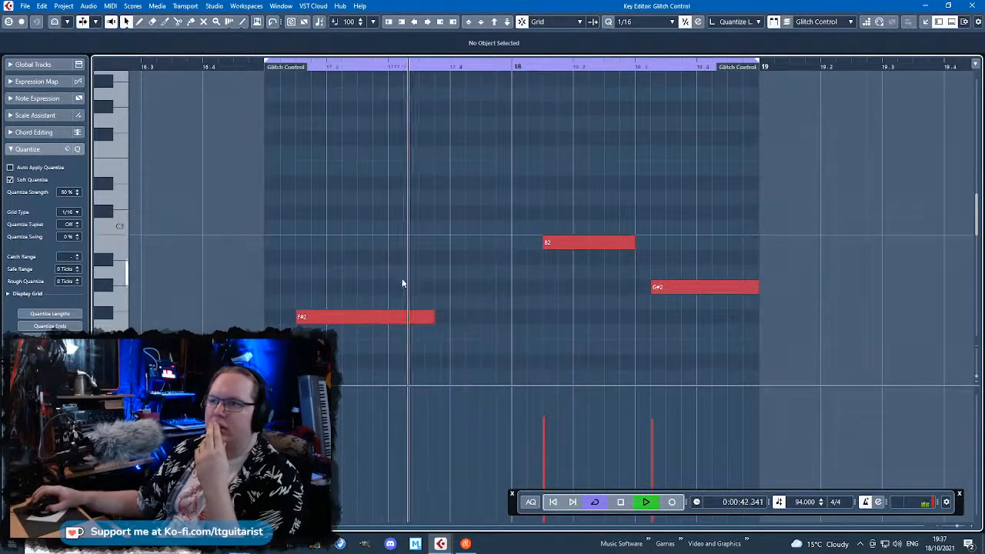
Lower the first note to C#2 and make it run from 17.1.4 to 17.2.3 while the loop plays
left_click_drag(433, 317, 346, 332)
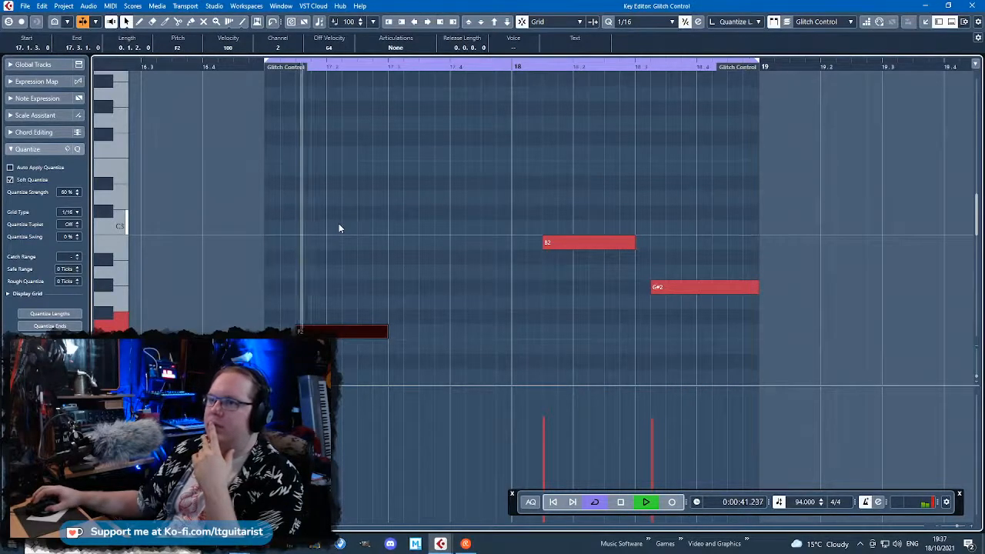
key("Down")
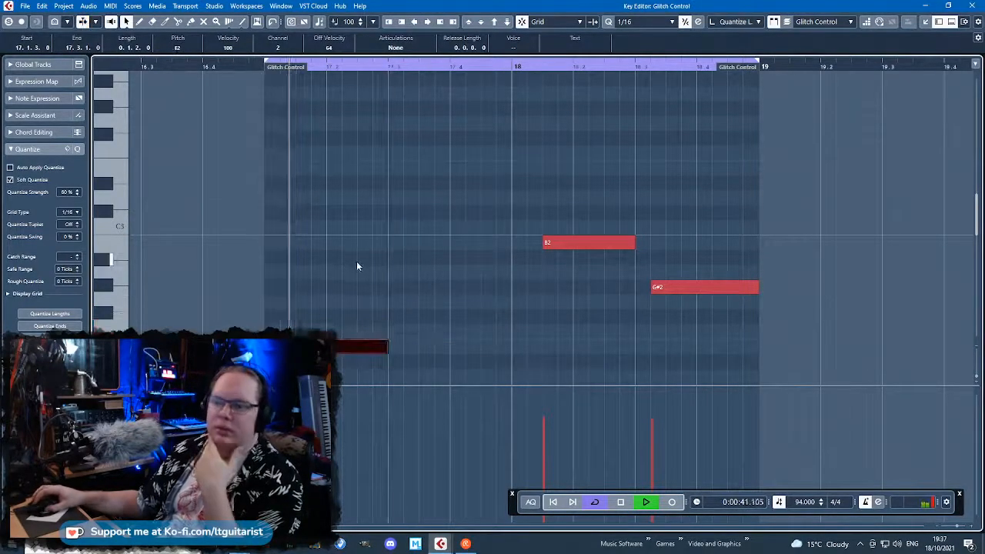
scroll(365, 285, "down", 4)
left_click_drag(335, 159, 312, 203)
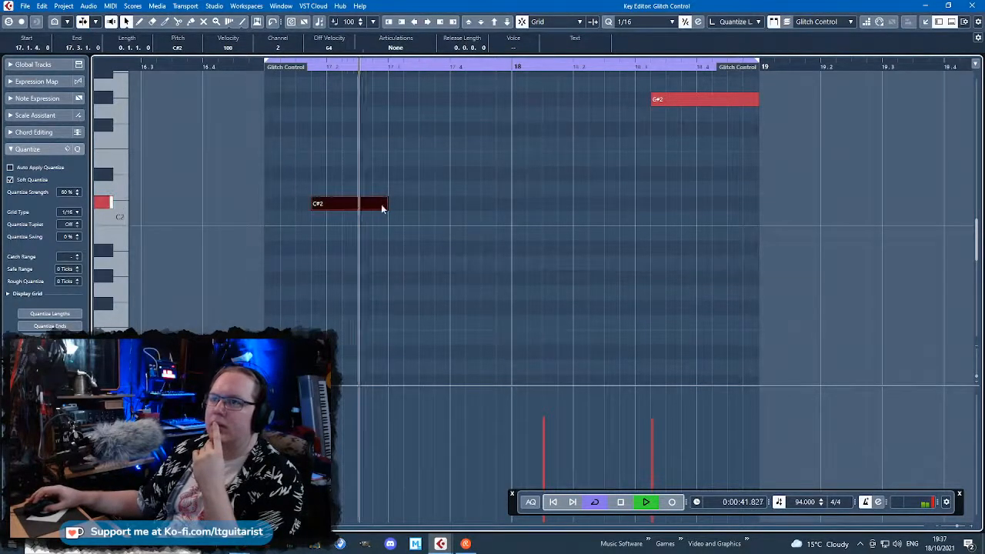
left_click_drag(387, 205, 350, 206)
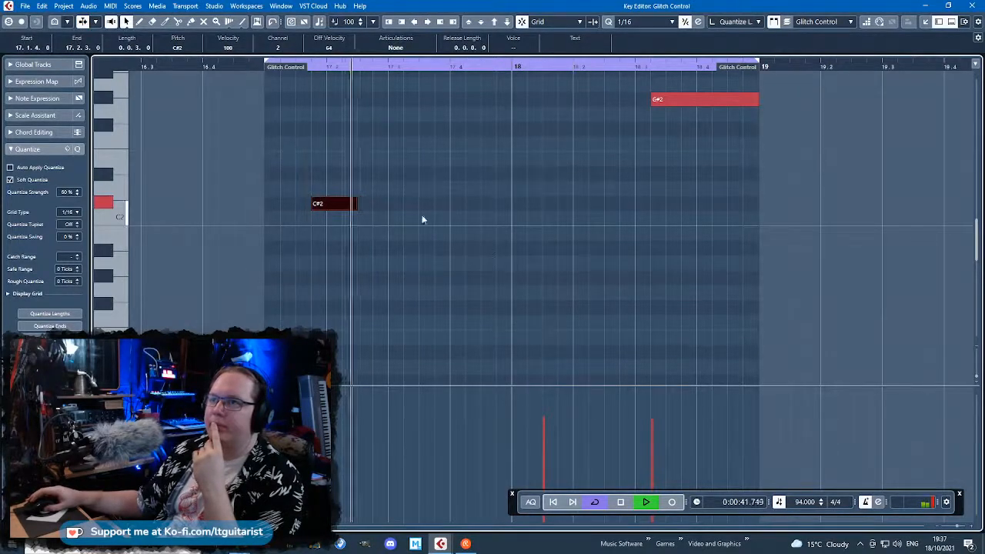
Lower the last note to A1, make it start at 18.3.3, and close the note editor
scroll(518, 285, "up", 4)
scroll(519, 284, "down", 3)
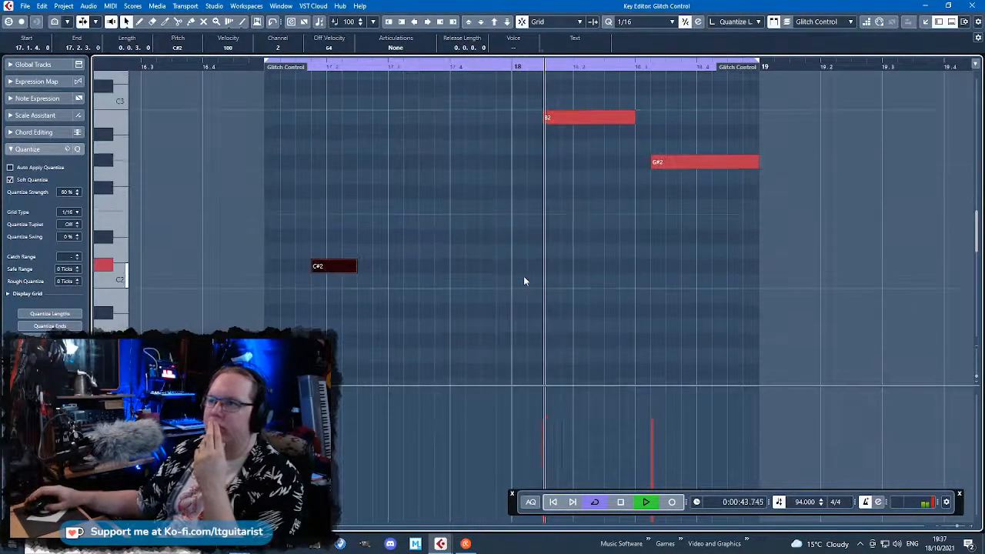
left_click_drag(703, 170, 658, 300)
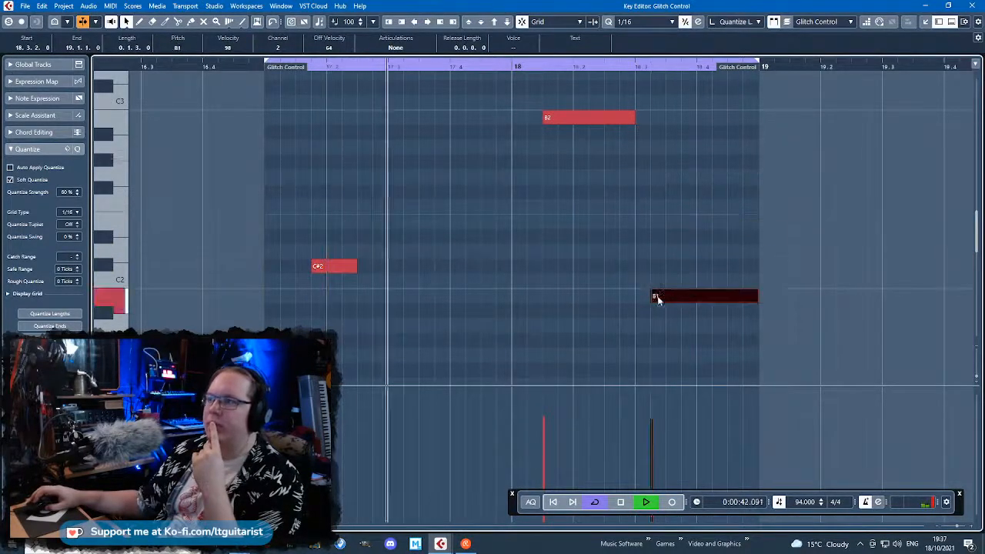
left_click(672, 177)
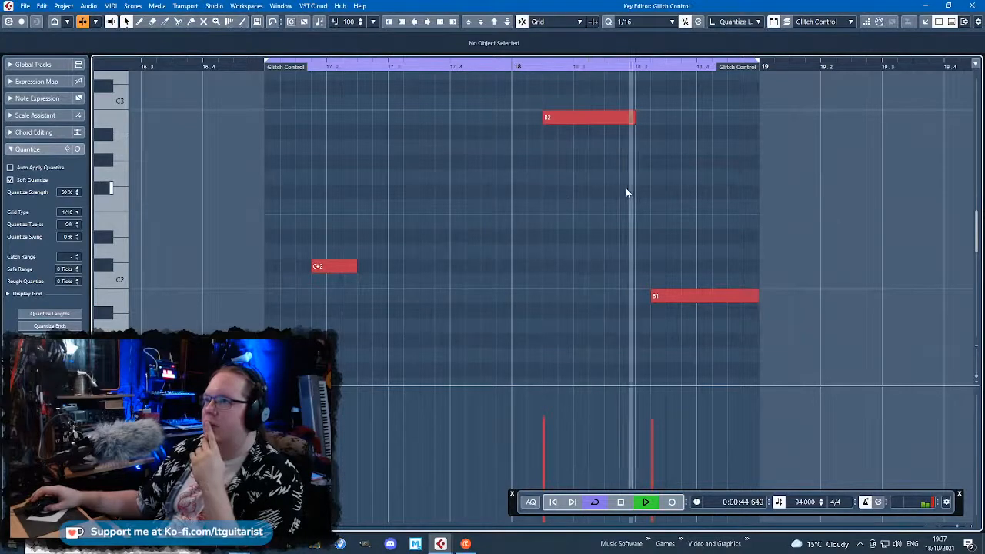
left_click_drag(677, 296, 677, 325)
left_click(644, 93)
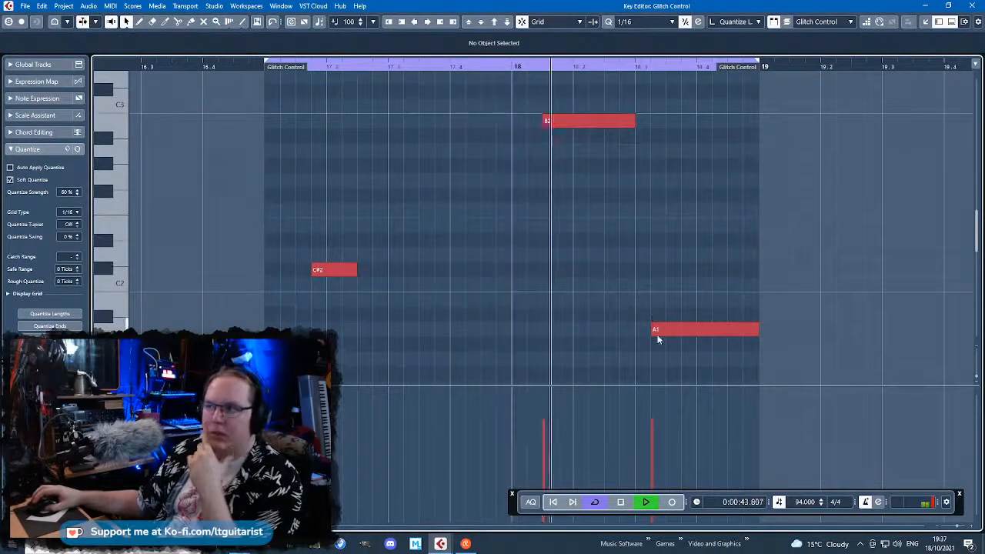
left_click_drag(653, 330, 667, 331)
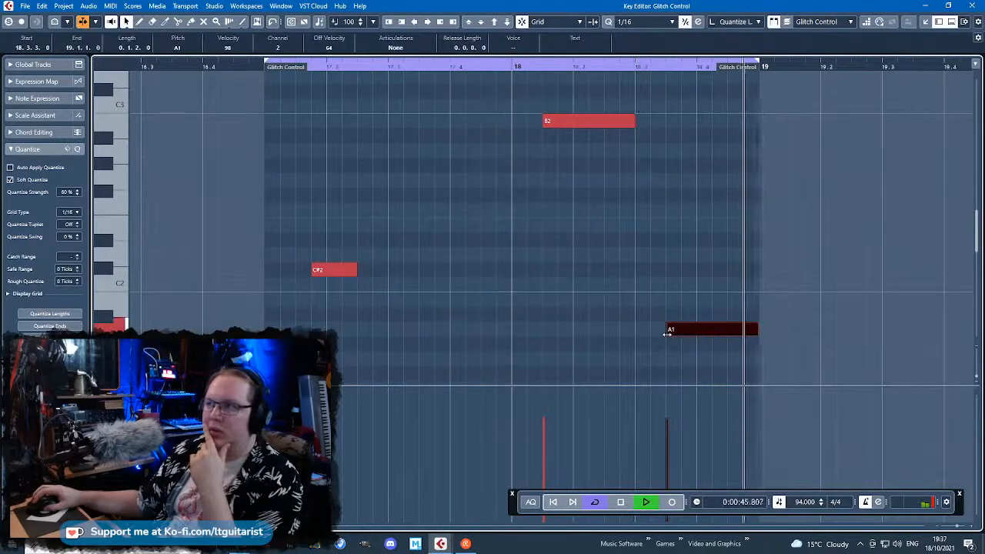
key("Escape")
Delete the Reference and Hats copies from bar 19 to 23 and extend the loop range back to bar 15
left_click(711, 378)
scroll(708, 381, "down", 2)
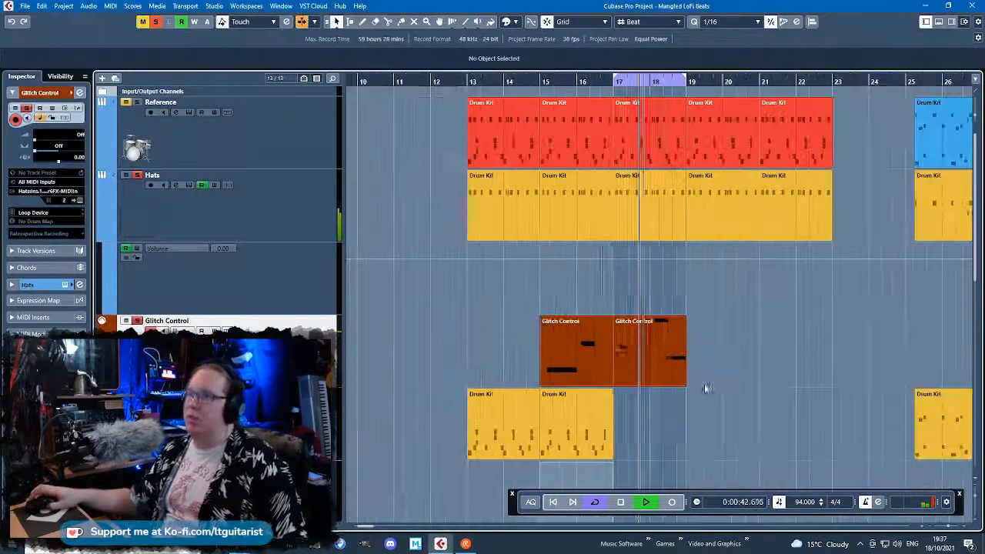
left_click_drag(841, 295, 719, 113)
key("Delete")
left_click(747, 268)
key("space")
left_click_drag(616, 80, 543, 83)
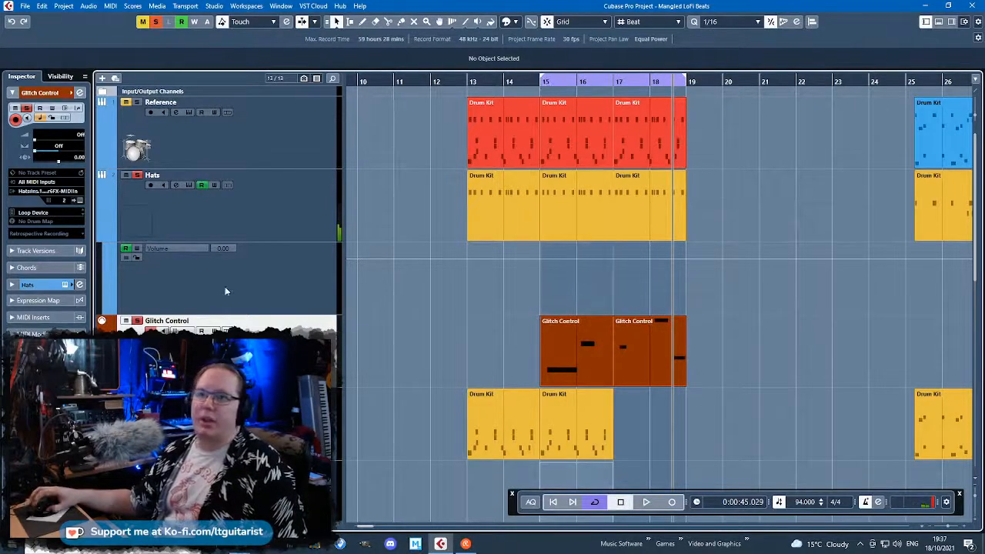
left_click(25, 7)
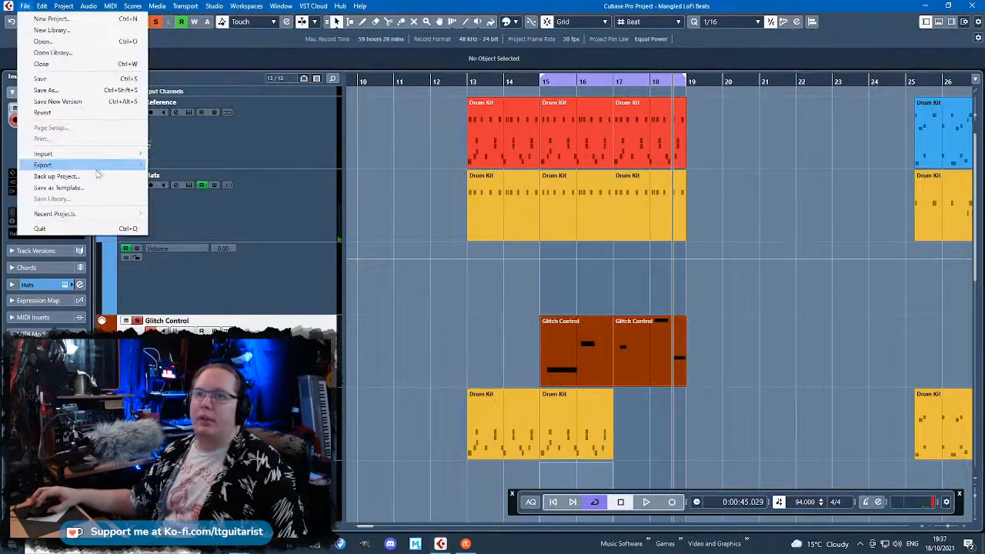
left_click(53, 168)
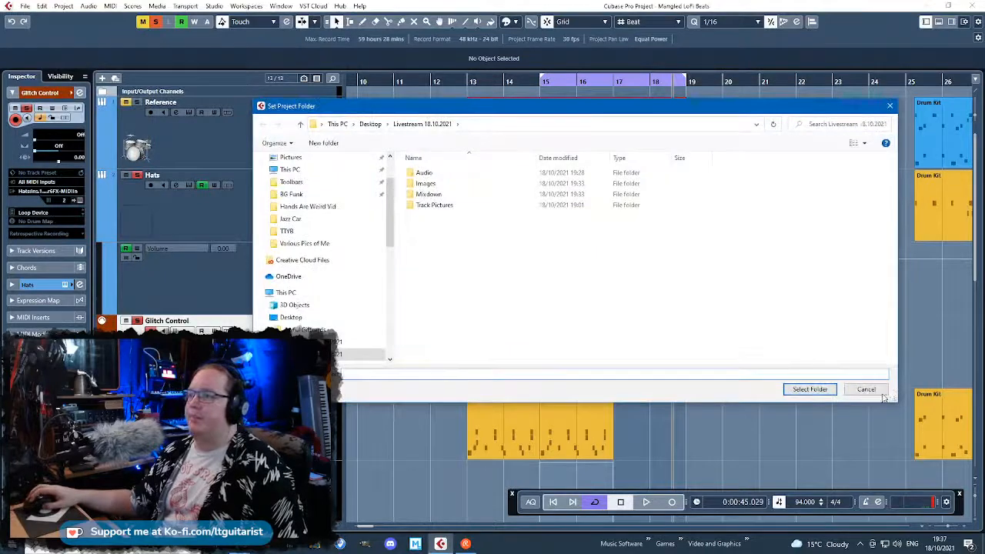
left_click(862, 389)
Export the looped section as a 24-bit Wave mixdown named Hats Bounce 3 and place it on an audio track
left_click(25, 6)
mouse_move(46, 163)
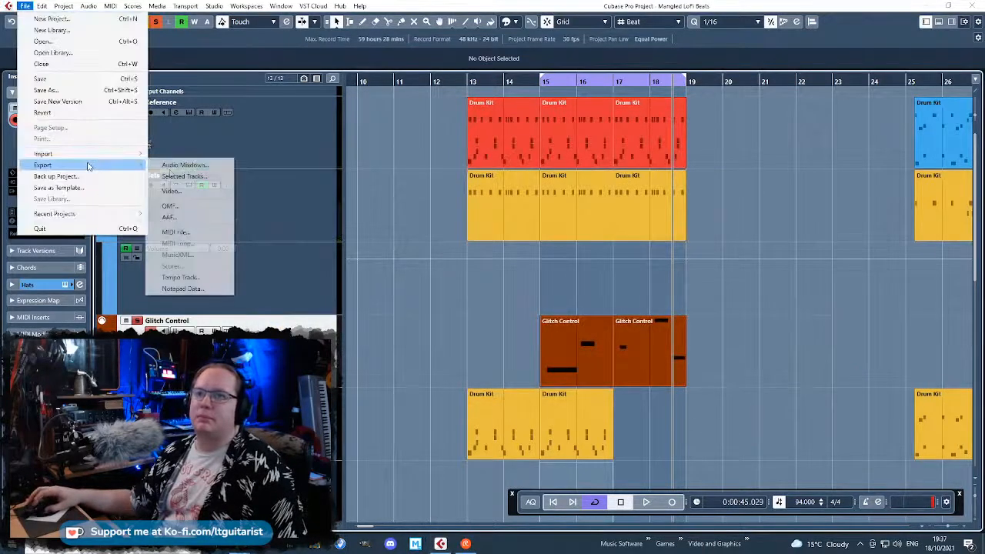
left_click(185, 164)
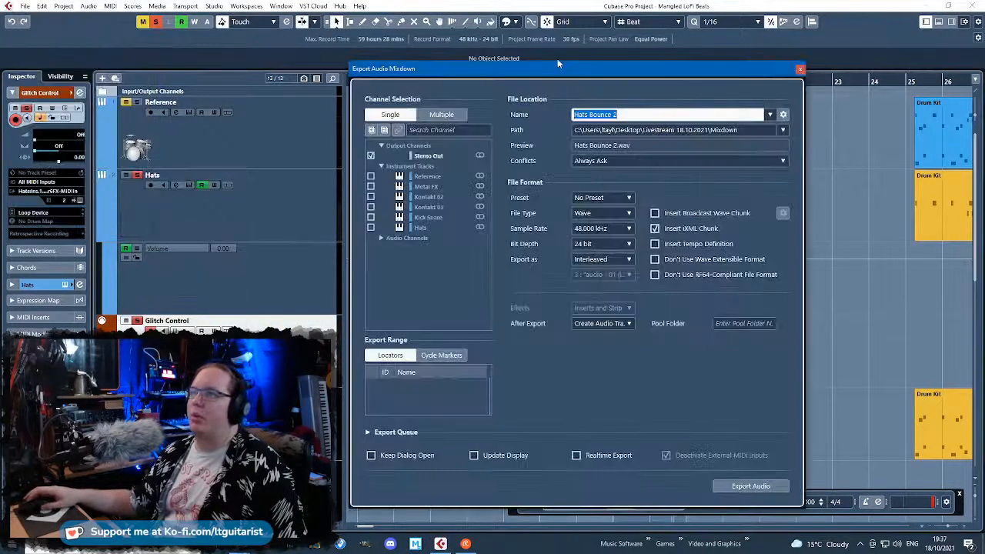
left_click(634, 114)
type("3")
left_click(735, 487)
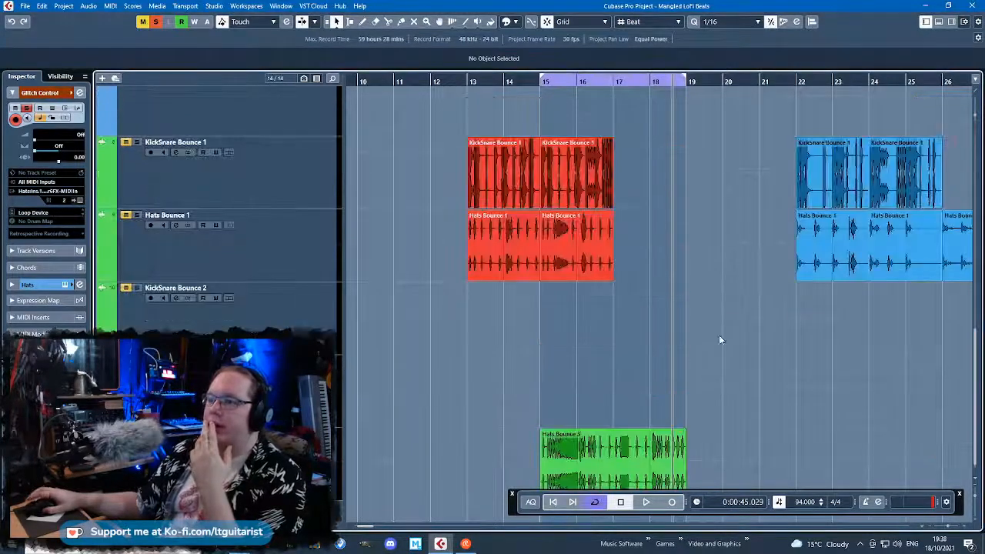
Move the Hats Bounce 3 clip onto the Hats Bounce 1 track so it starts at bar 17
scroll(628, 436, "up", 4)
left_click_drag(607, 451, 780, 257)
scroll(742, 293, "down", 3)
left_click(699, 316)
left_click(847, 279)
scroll(846, 287, "up", 2)
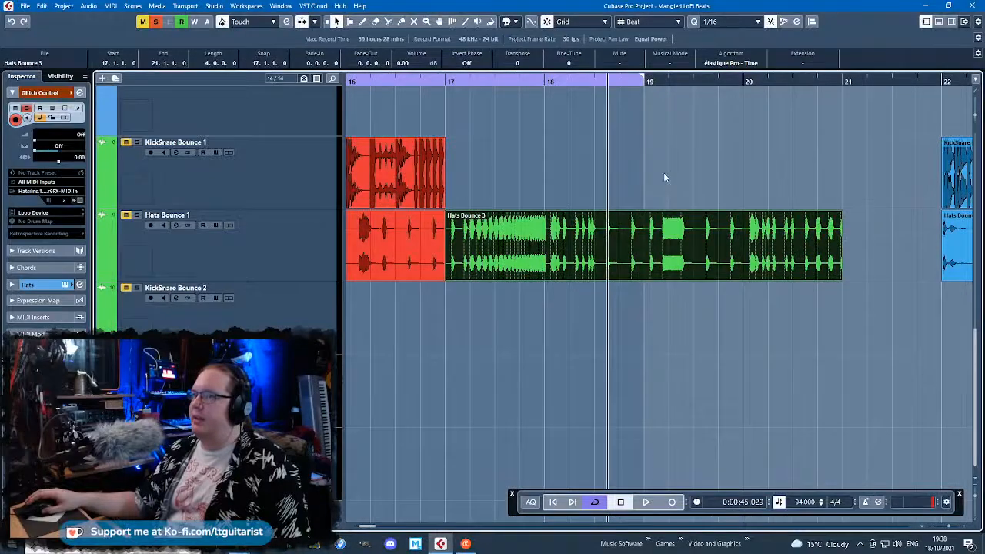
Split the Hats Bounce 3 clip at bar 19 into two two-bar halves
scroll(615, 231, "up", 3)
scroll(591, 317, "down", 3)
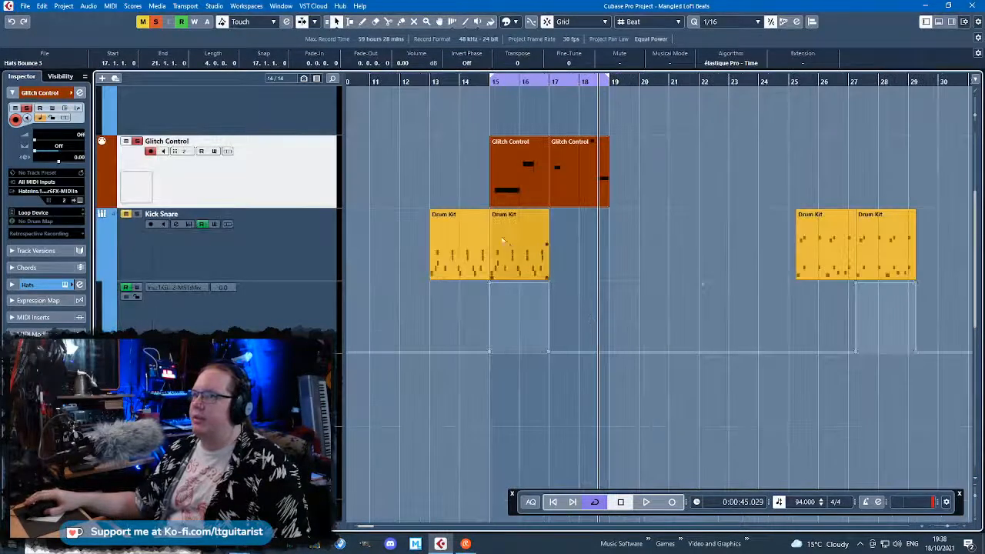
scroll(504, 241, "down", 3)
scroll(610, 292, "up", 3)
left_click(610, 341, "alt")
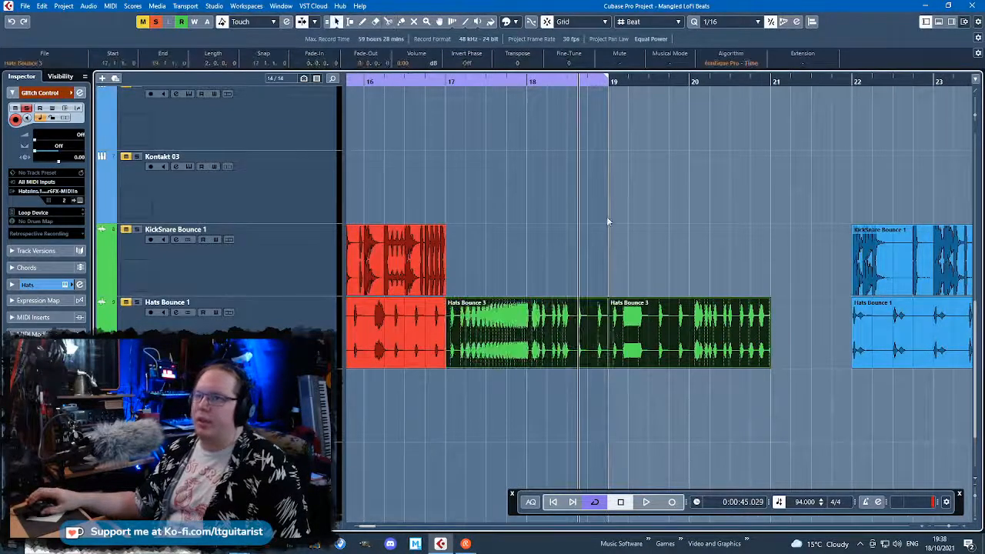
Colour both halves of Hats Bounce 3 red to match the preceding clips, and deselect them
left_click(531, 22)
left_click(528, 51)
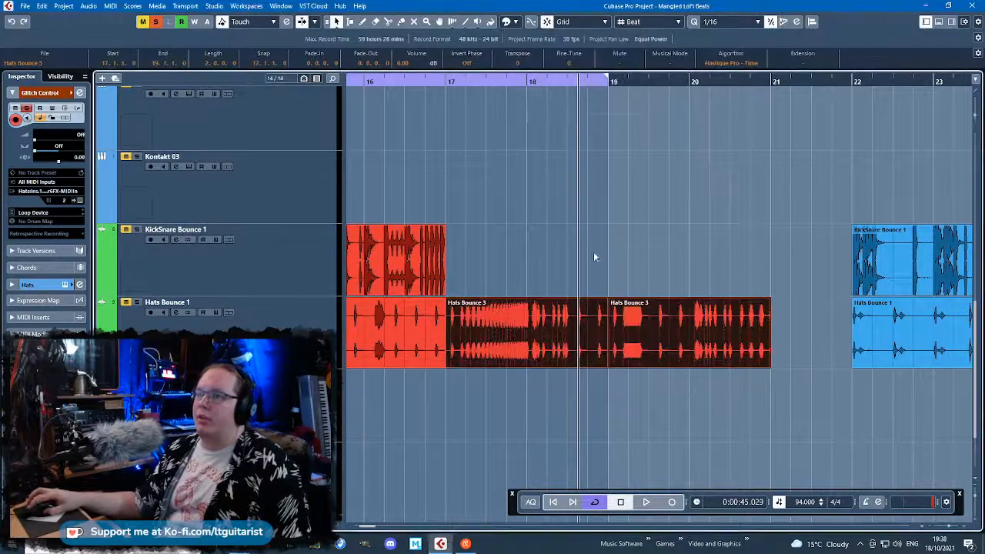
left_click(593, 248)
Remove the emptied bounce tracks below Hats Bounce 1, starting with KickSnare Bounce 2
scroll(590, 350, "down", 6)
scroll(590, 343, "down", 2)
left_click(231, 312)
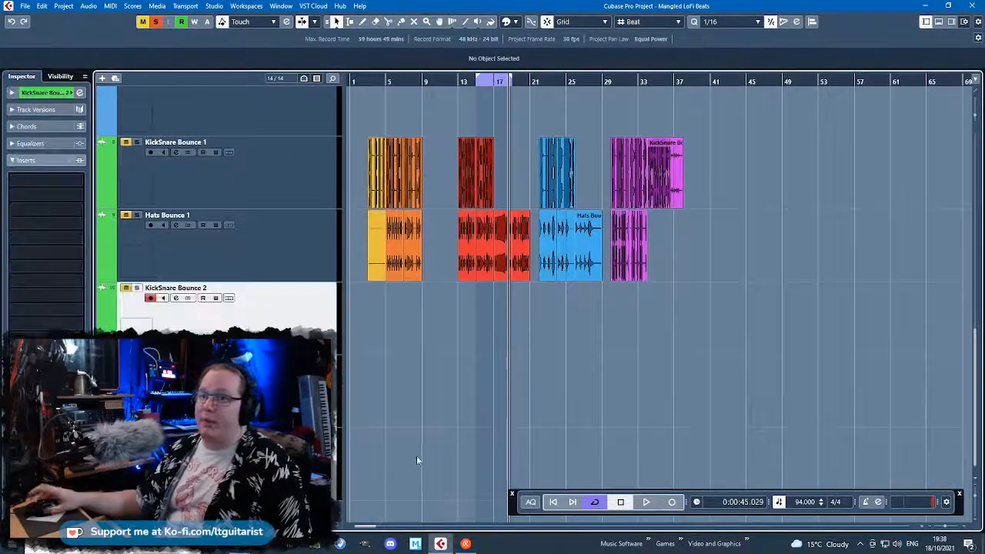
key("Delete")
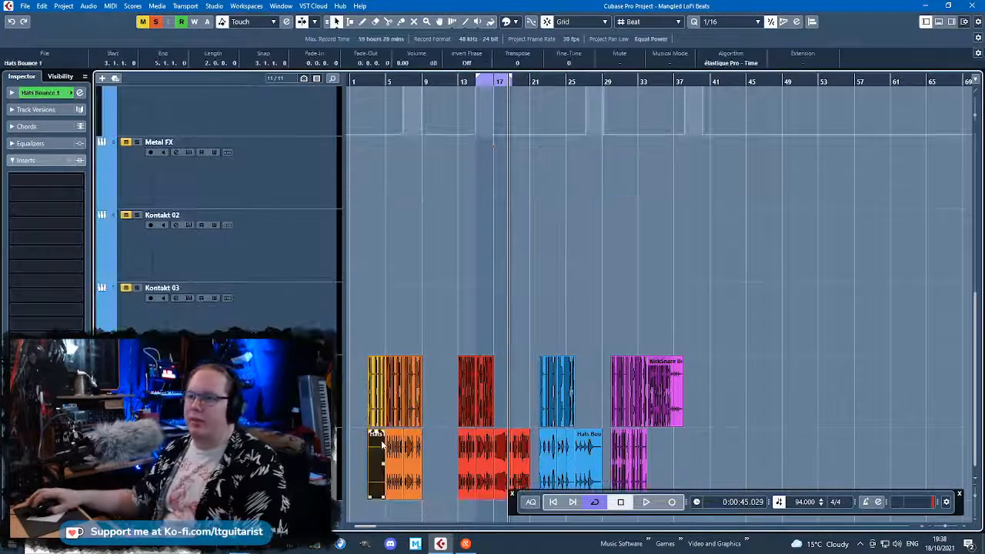
Delete the yellow Hats Bounce 1 clip spanning bars 3 to 5 and shift the floating transport slightly
scroll(431, 349, "up", 2)
scroll(462, 361, "down", 2)
scroll(496, 371, "up", 2)
scroll(502, 374, "down", 1)
left_click_drag(514, 505, 522, 510)
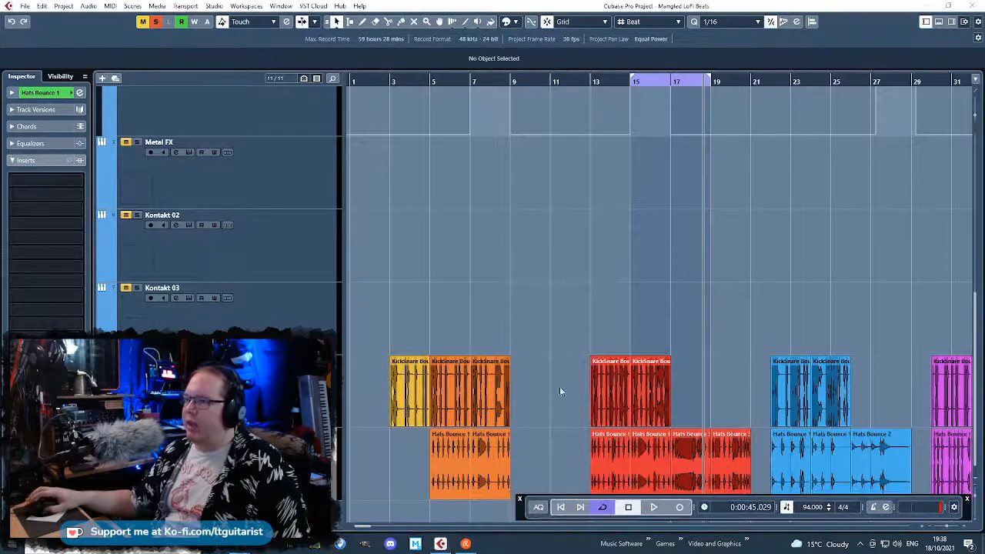
Hide the automation lanes under the Hats and Kick Snare tracks
scroll(624, 339, "down", 3)
scroll(398, 279, "up", 5)
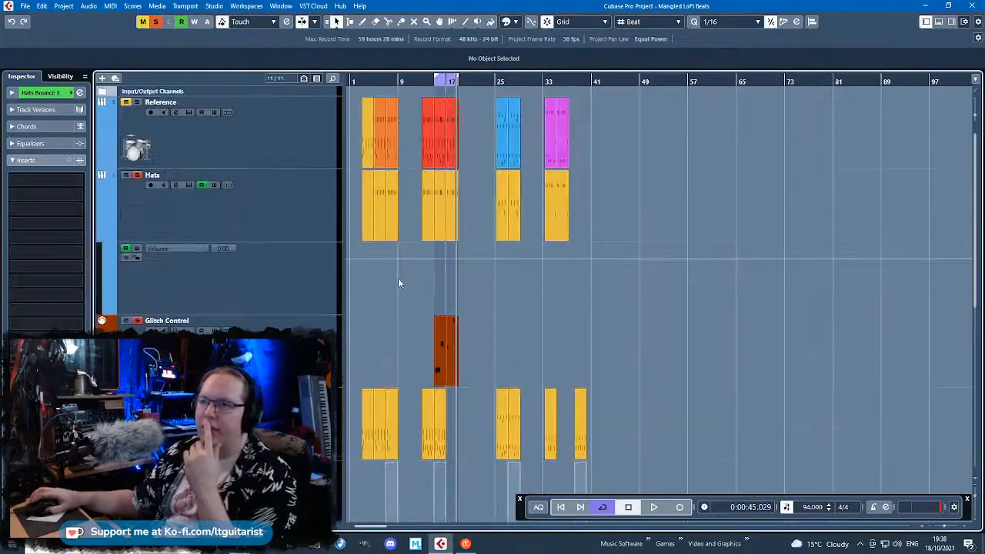
scroll(397, 279, "down", 2)
scroll(383, 246, "up", 3)
left_click(106, 239)
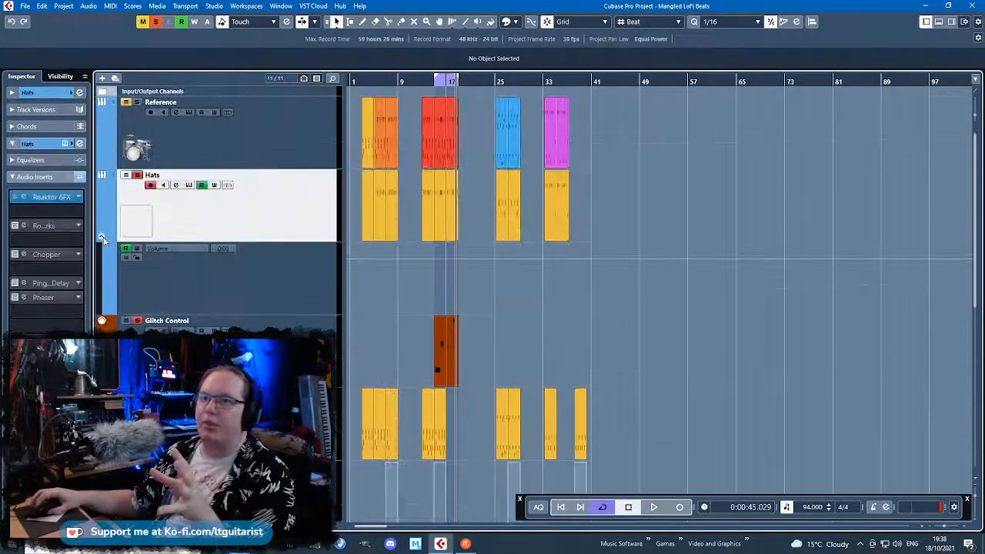
left_click(101, 236)
scroll(706, 207, "down", 3)
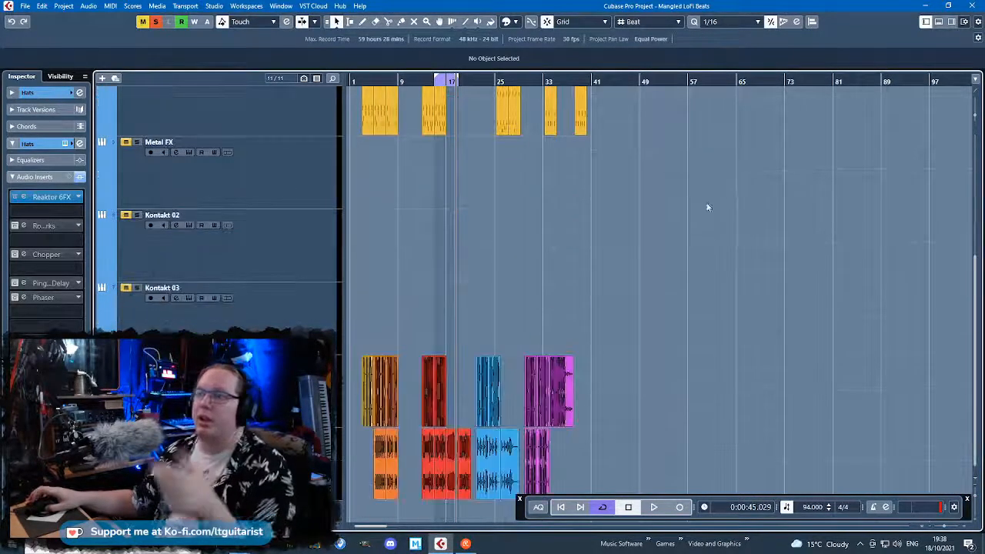
Save a copy of the project as Sample Creation in the Livestream 18.10.2021 folder
left_click(25, 6)
left_click(46, 92)
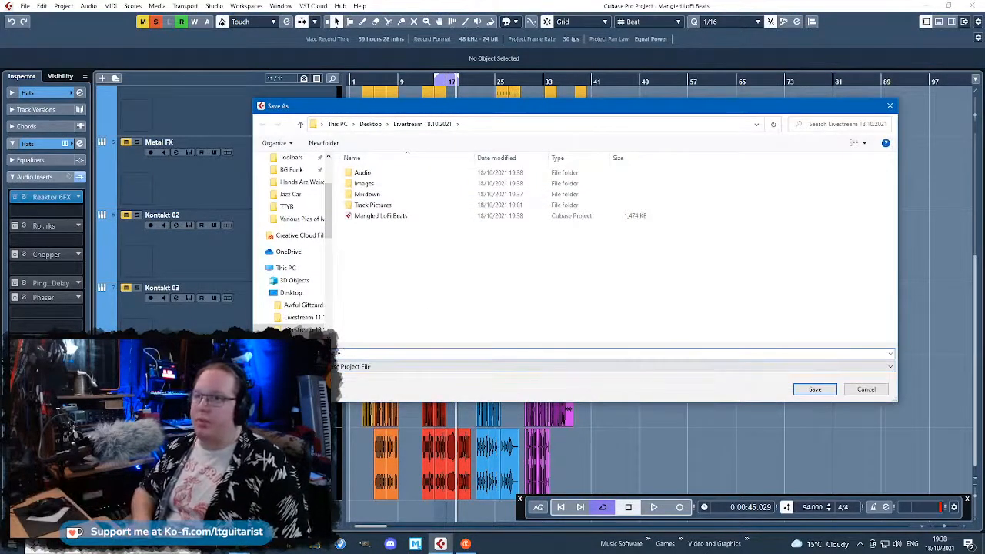
key("Return")
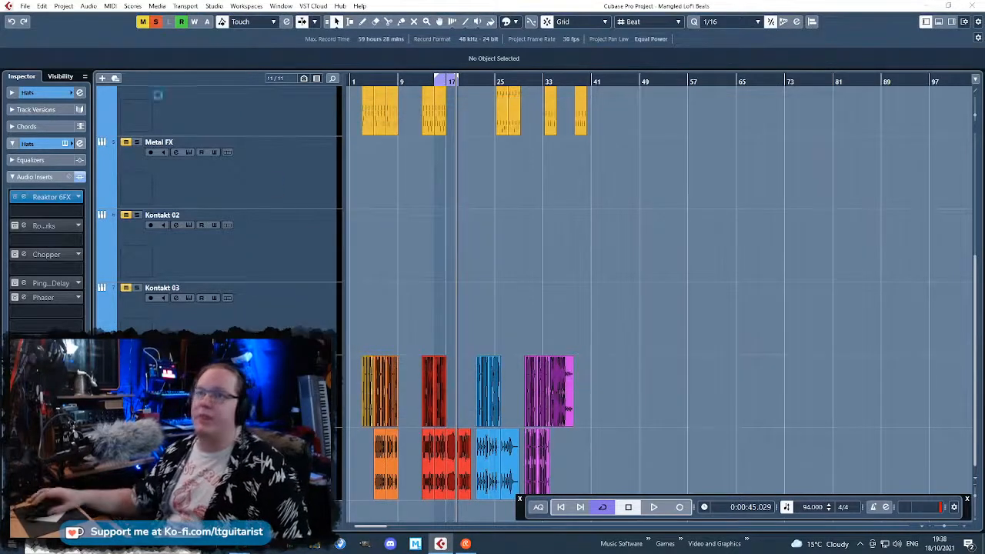
Save the project again as Mangled LoFi Beats, overwriting the existing file
left_click(25, 6)
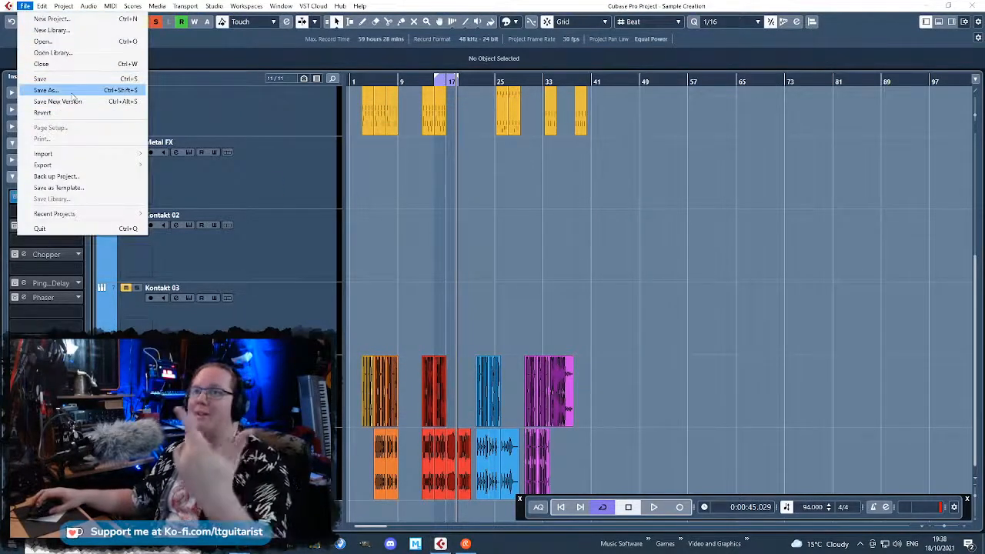
left_click(46, 96)
left_click(385, 216)
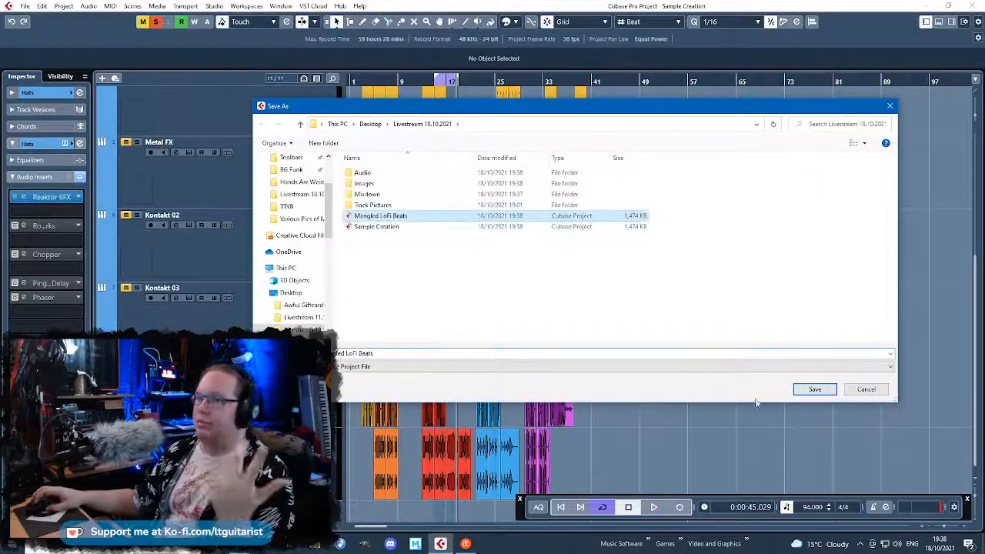
left_click(813, 390)
left_click(517, 273)
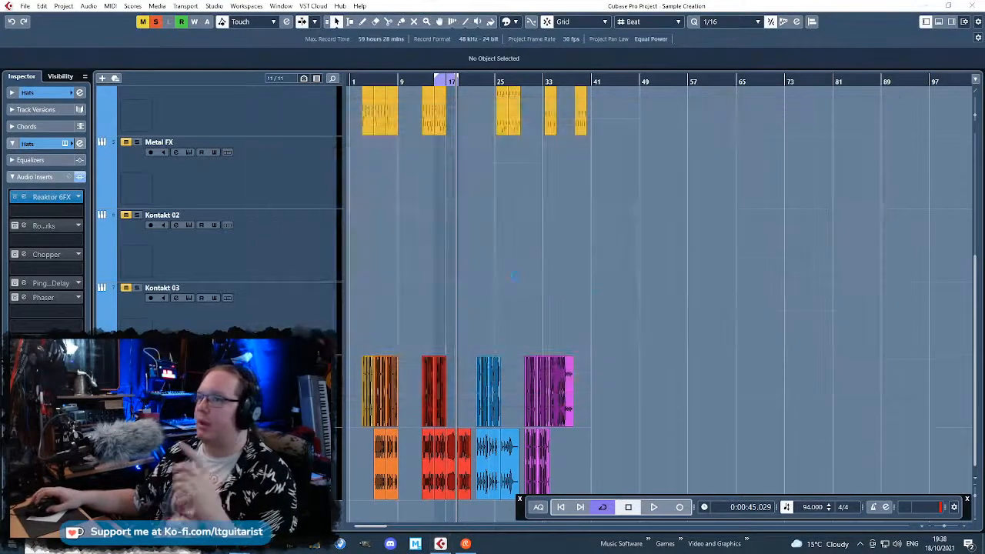
Delete the Reference, Hats, Glitch Control and Kick Snare tracks and unmute the remaining tracks
scroll(600, 327, "up", 5)
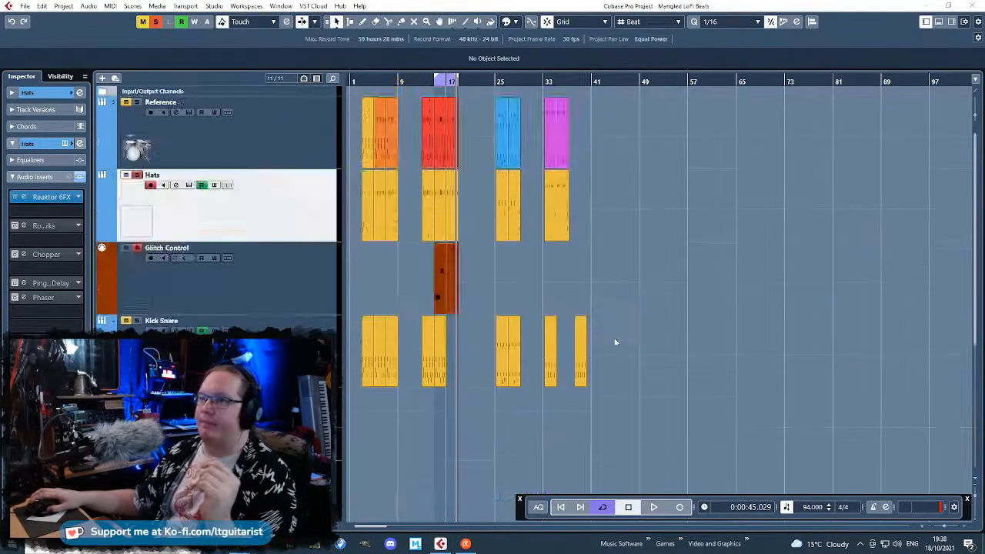
left_click(279, 135)
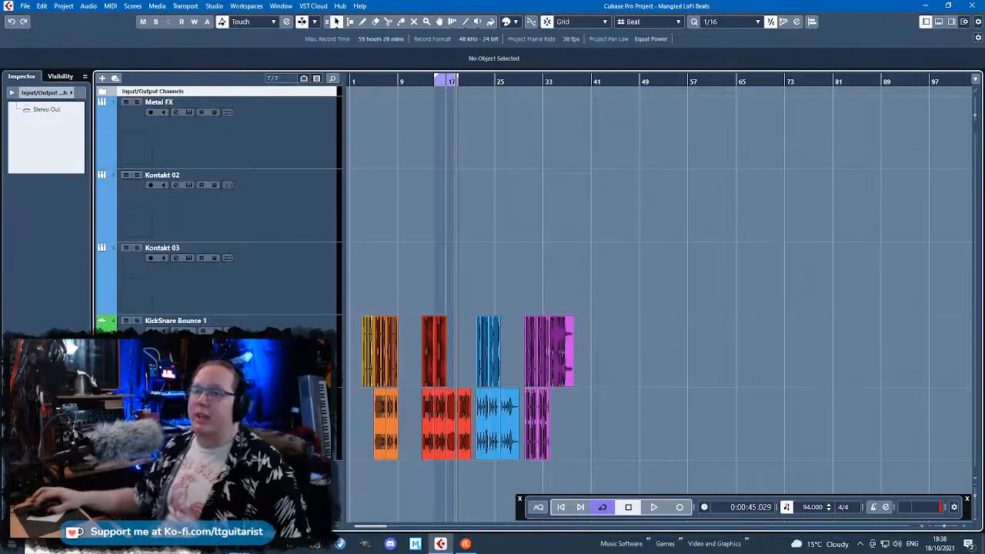
Move KickSnare Bounce 1 and Hats Bounce 1 to the top of the track list and add a stereo group track named Drum FX
left_click(231, 351)
left_click_drag(281, 126, 281, 124)
right_click(220, 141)
mouse_move(284, 148)
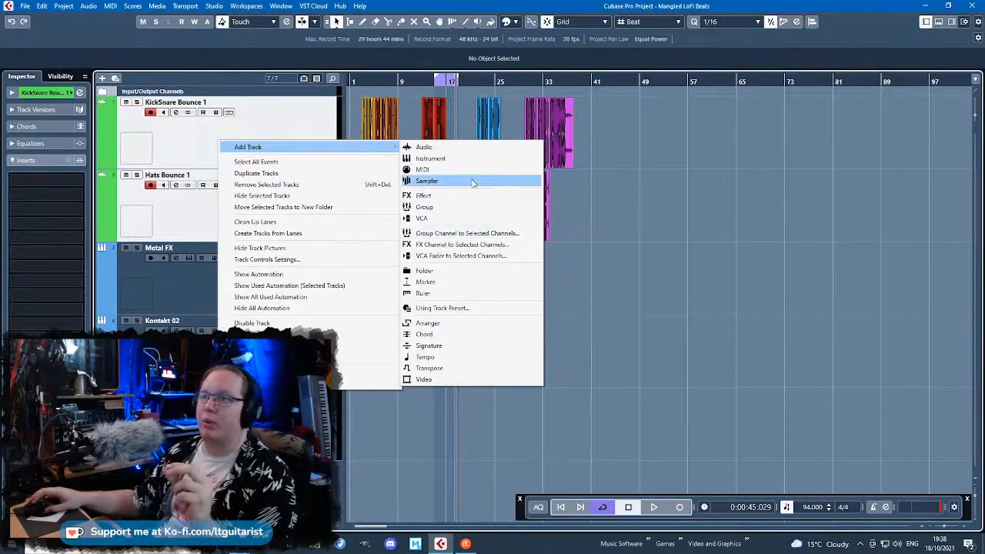
left_click(467, 209)
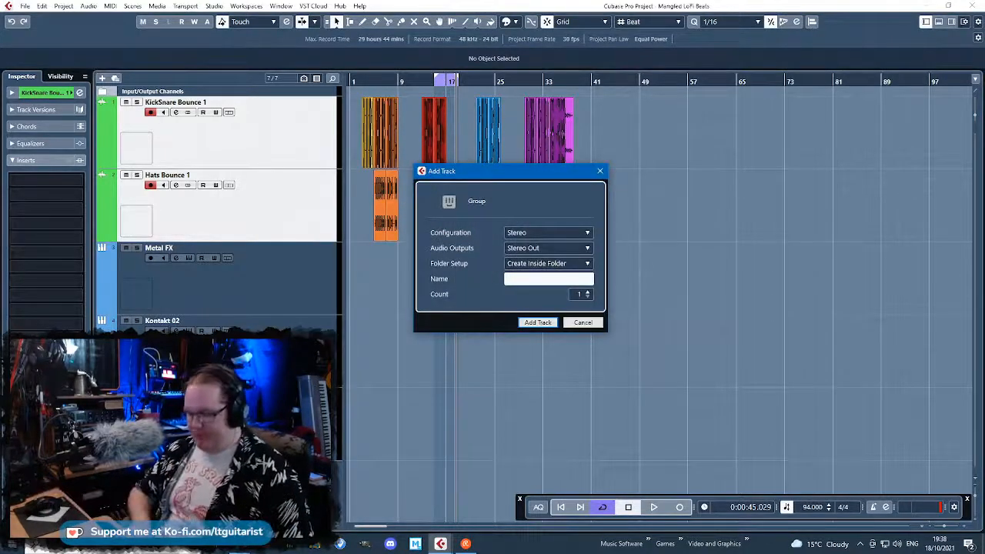
type("Drum FX")
key("Return")
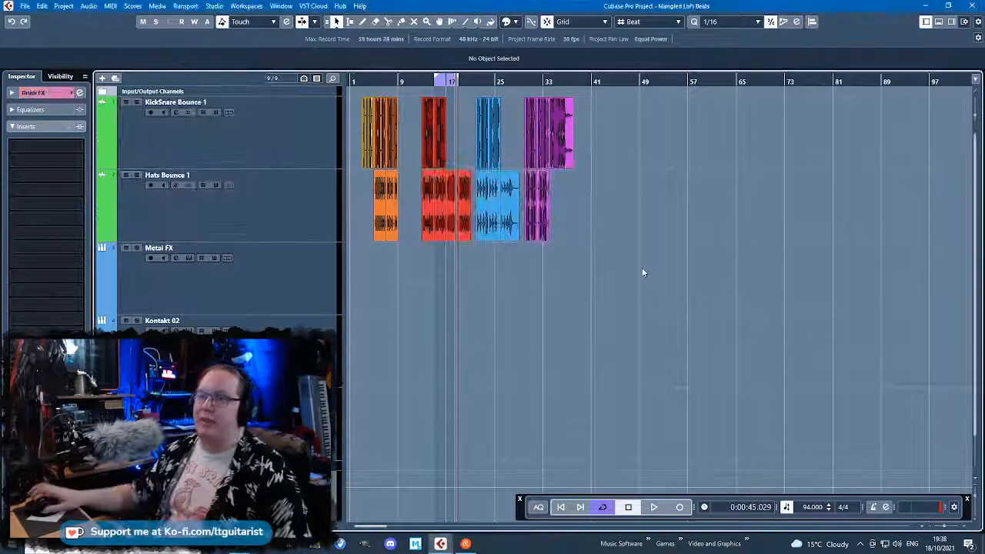
Start loop playback and route the output of KickSnare Bounce 1 to the Drum FX group
scroll(485, 354, "down", 2)
scroll(433, 361, "up", 2)
key("space")
scroll(462, 302, "down", 2)
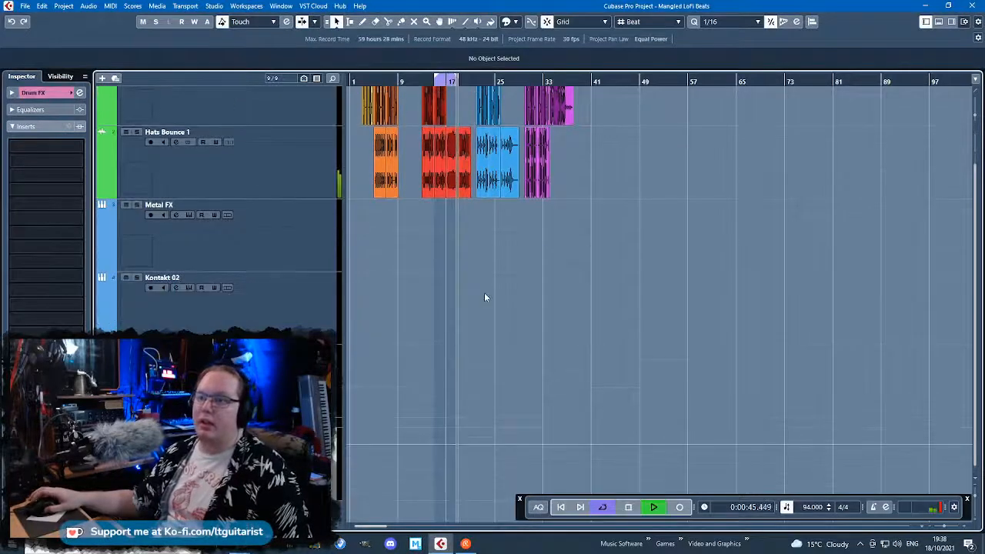
scroll(464, 267, "up", 3)
scroll(384, 248, "up", 2)
left_click(250, 139)
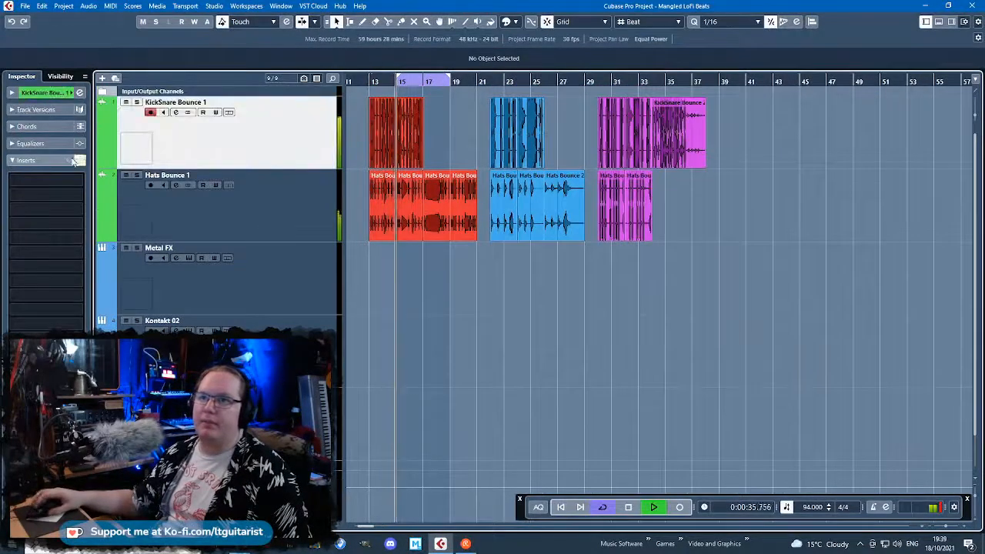
left_click(13, 94)
left_click(54, 192)
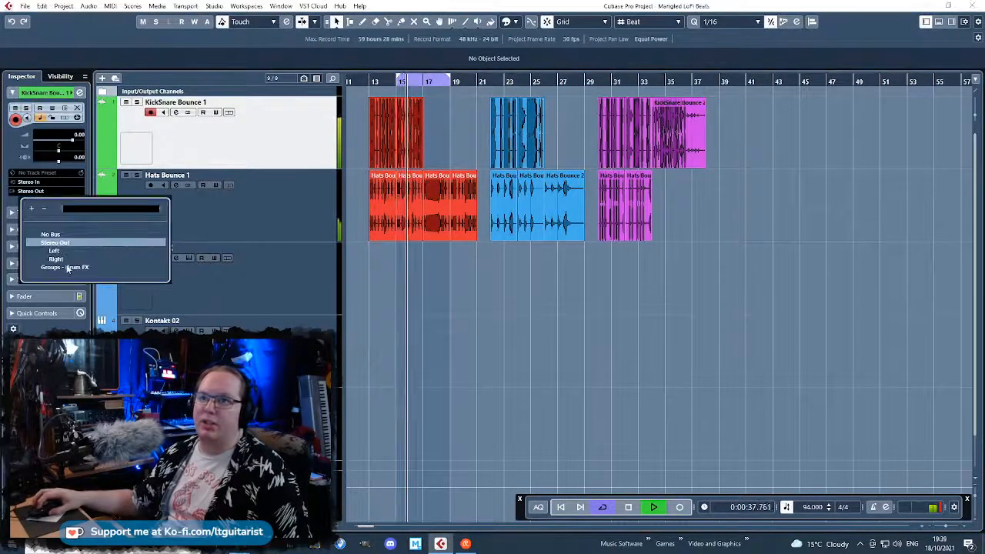
left_click(68, 266)
Route the output of Hats Bounce 1 to the Drum FX group
left_click(271, 214)
left_click(54, 191)
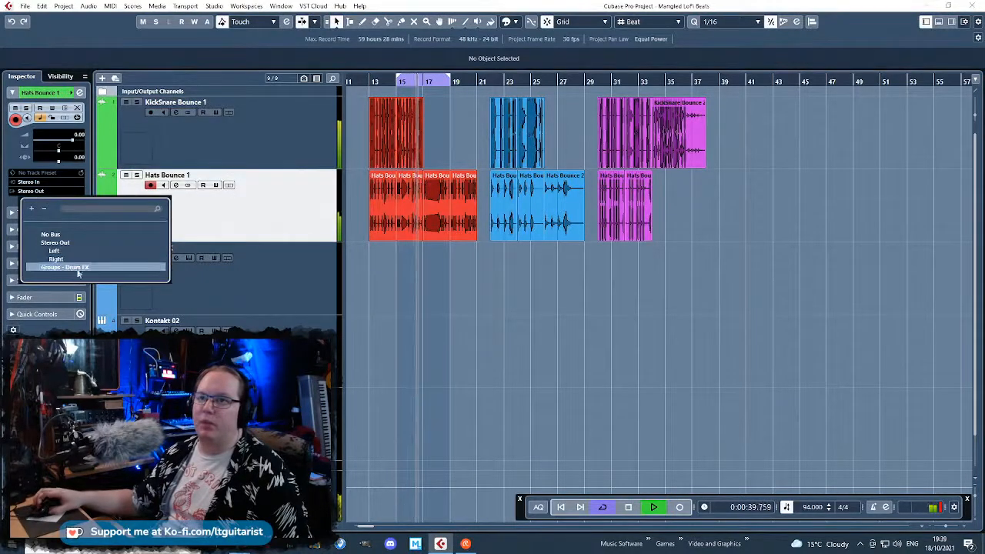
left_click(111, 268)
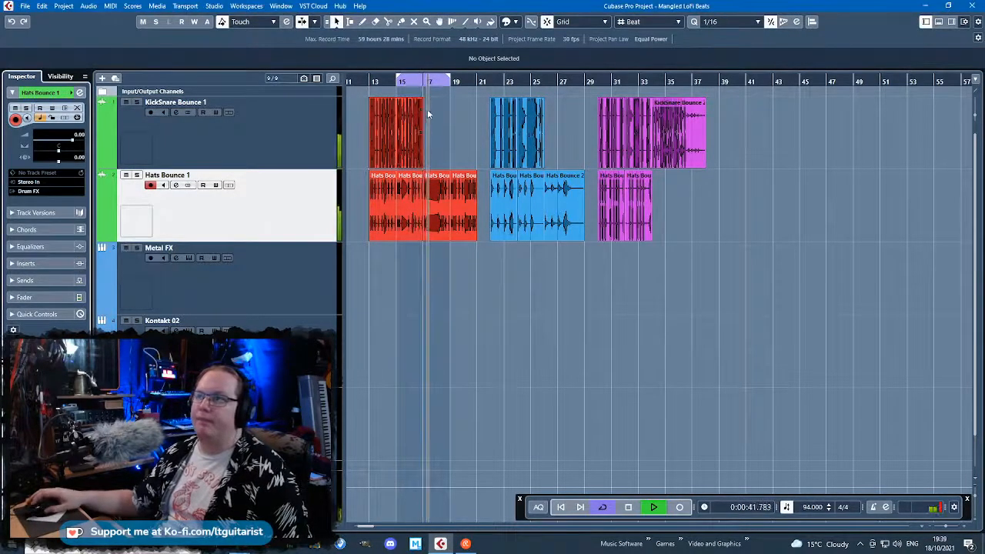
Change the loop range to run from bar 13 to bar 17 during playback
left_click_drag(407, 80, 369, 85)
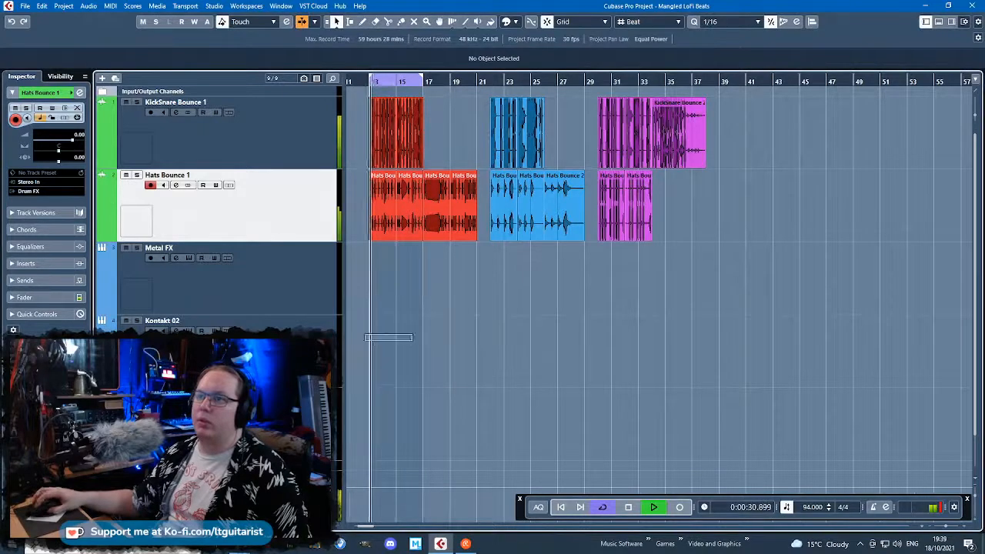
scroll(373, 340, "left", 3)
scroll(496, 353, "down", 1)
Insert Steinberg's Frequency EQ in the third insert slot of the Drum FX group
left_click(12, 264)
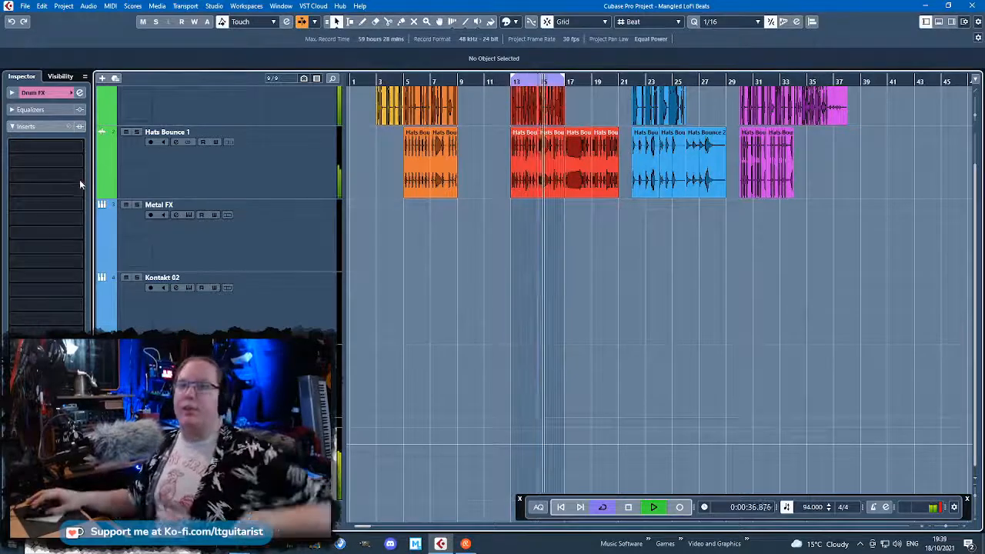
left_click(42, 189)
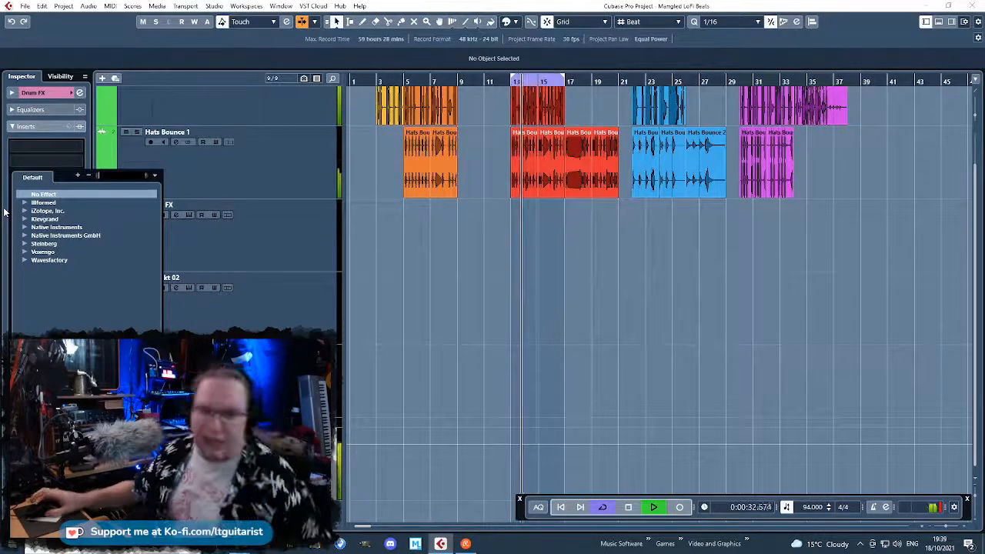
left_click(26, 244)
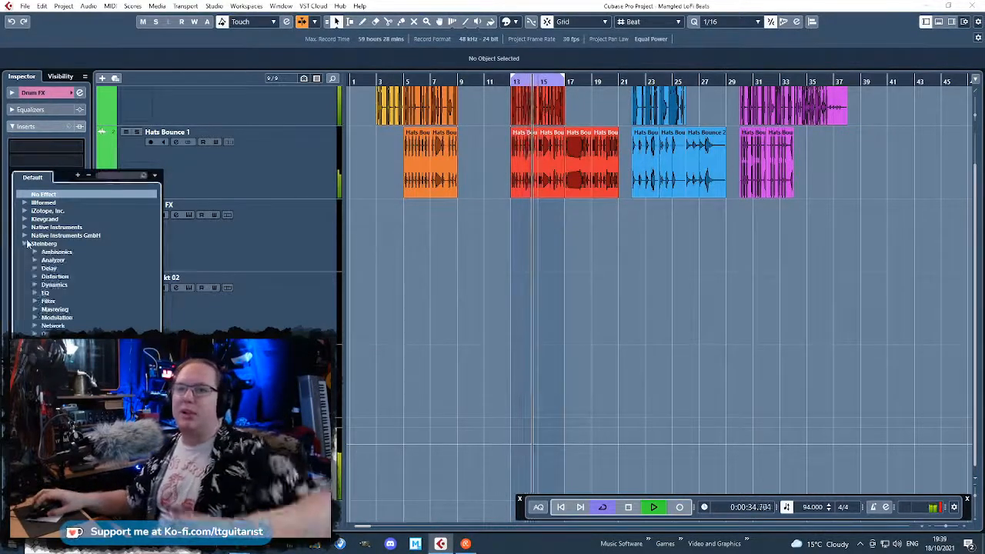
left_click(57, 303)
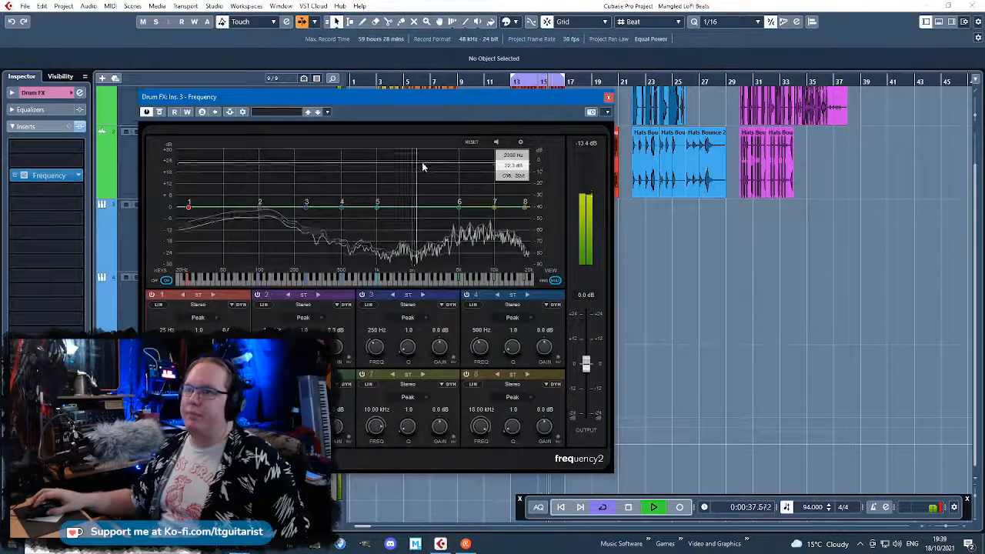
Search the Frequency EQ presets on the Drum FX group, load the matching preset and close the EQ window
left_click(285, 114)
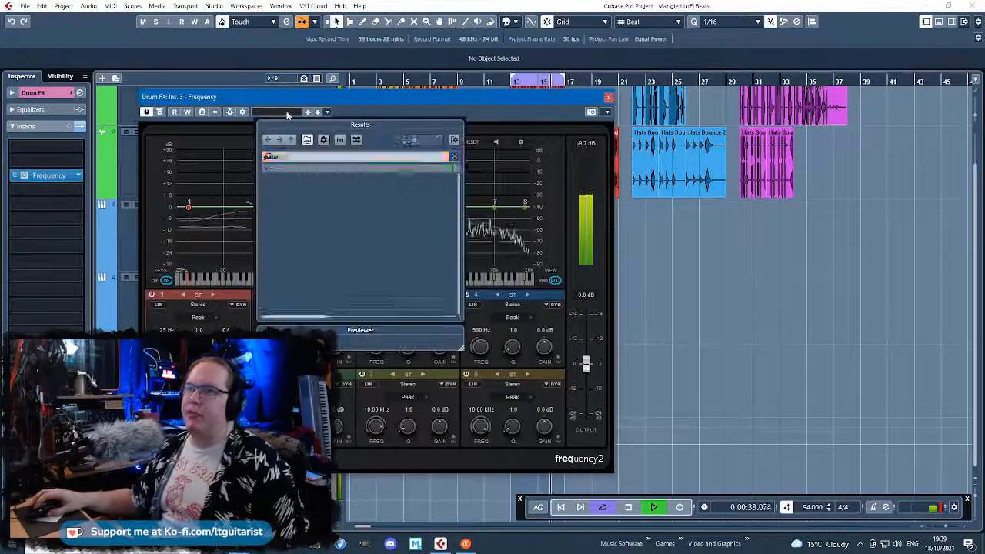
left_click(316, 158)
type("mono")
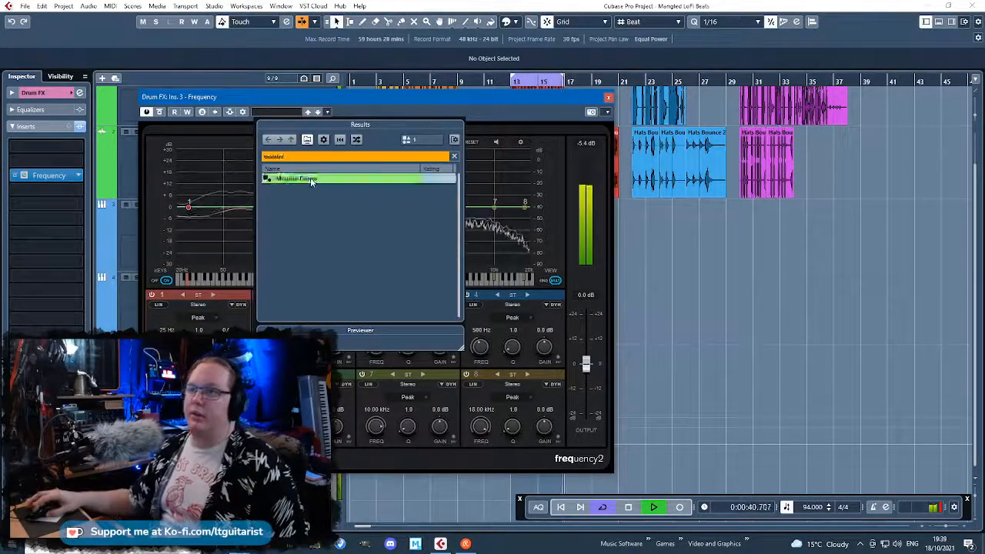
double_click(296, 179)
left_click(609, 97)
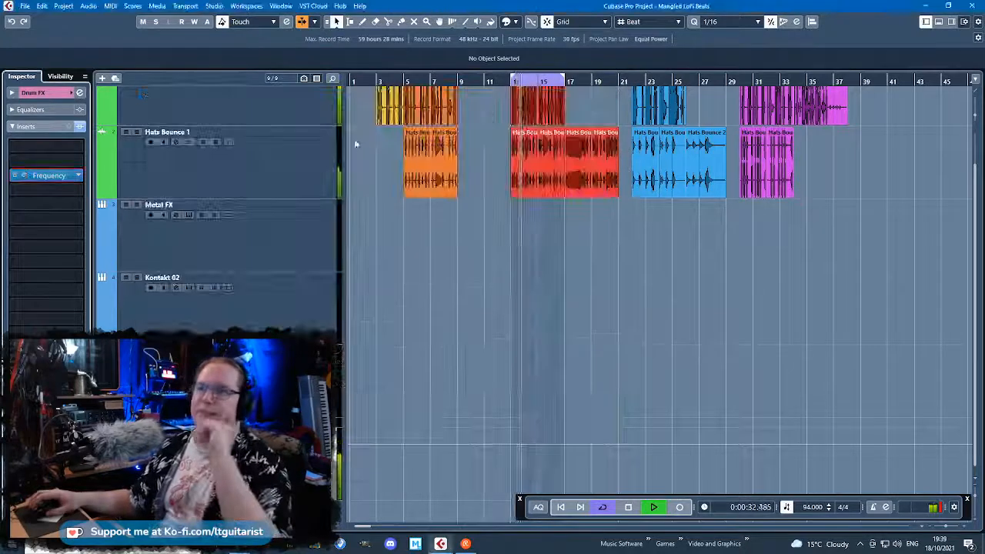
Insert Steinberg's VintageCompressor in the fourth insert slot of the Drum FX group and load its Funk Drums preset
left_click(78, 177)
left_click(25, 242)
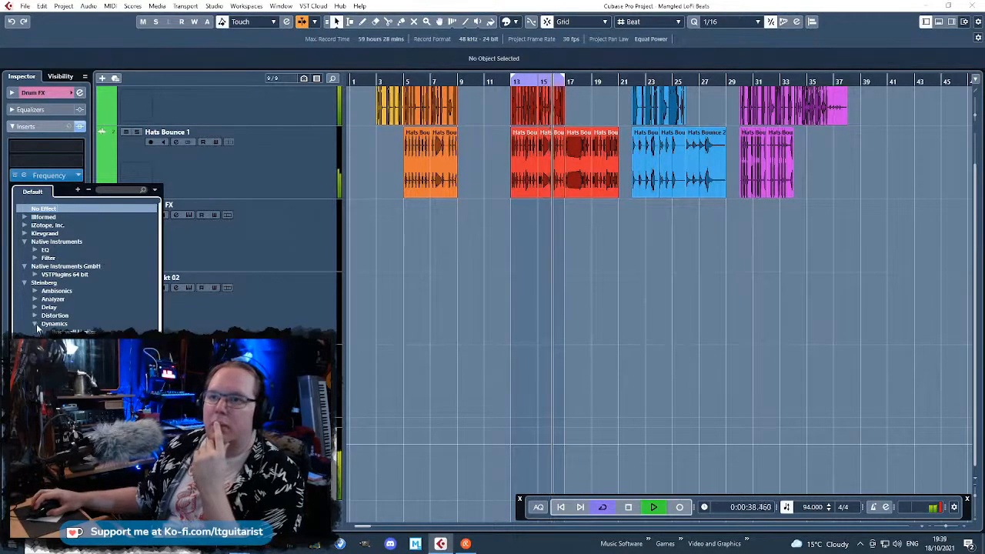
double_click(70, 446)
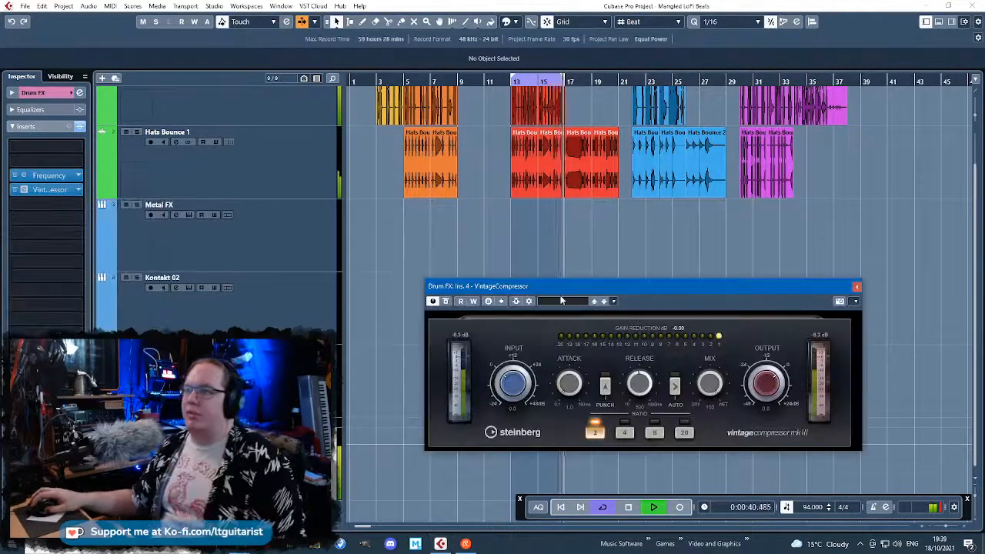
left_click(569, 301)
double_click(584, 377)
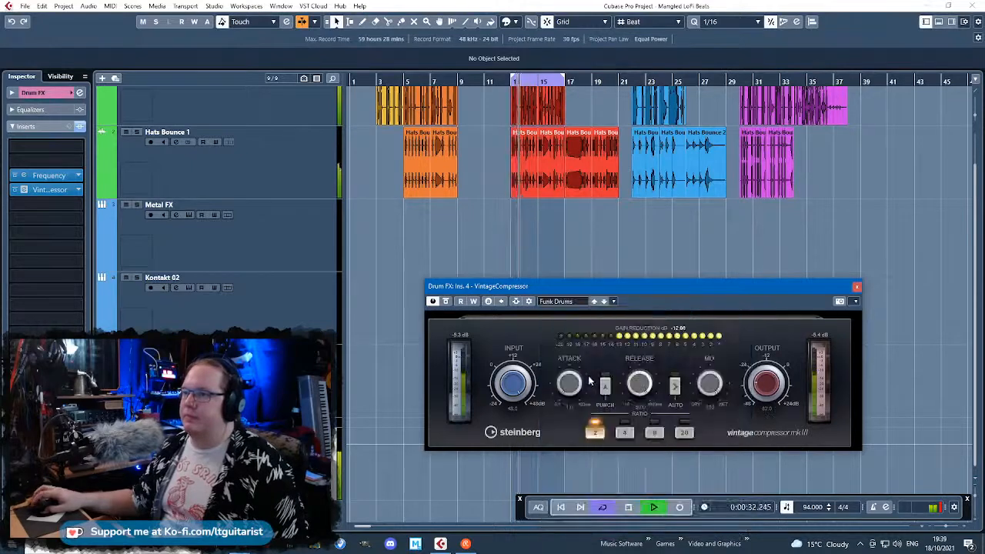
left_click(856, 289)
Stop playback and set the project tempo to 78 BPM
scroll(770, 308, "up", 1)
key("space")
left_click_drag(821, 508, 821, 521)
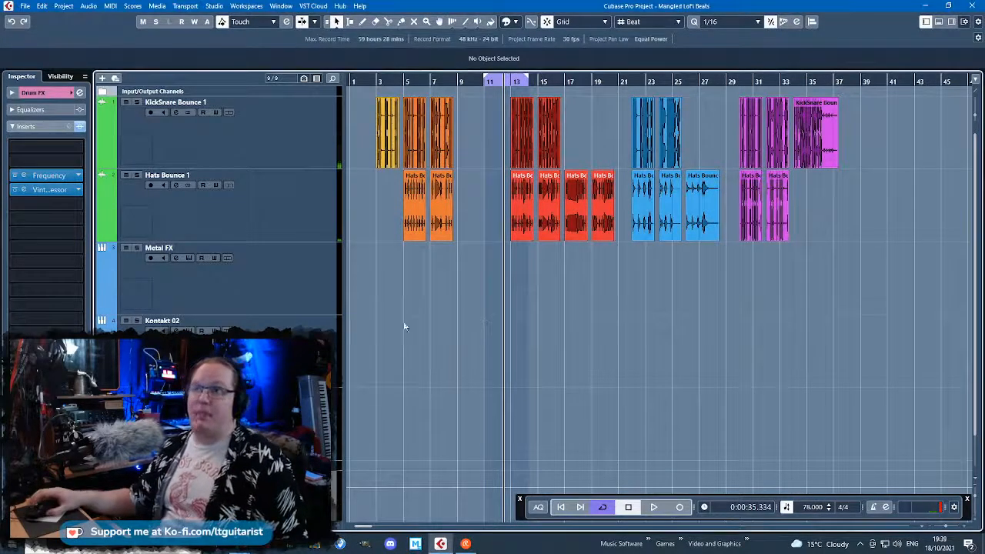
Set the stretch algorithm of the KickSnare Bounce 1 clip to élastique Pro - Tape and check it on the neighbouring event
scroll(401, 307, "up", 3)
scroll(401, 307, "down", 6)
scroll(367, 205, "up", 5)
key("1")
left_click_drag(587, 166, 625, 167)
double_click(524, 147)
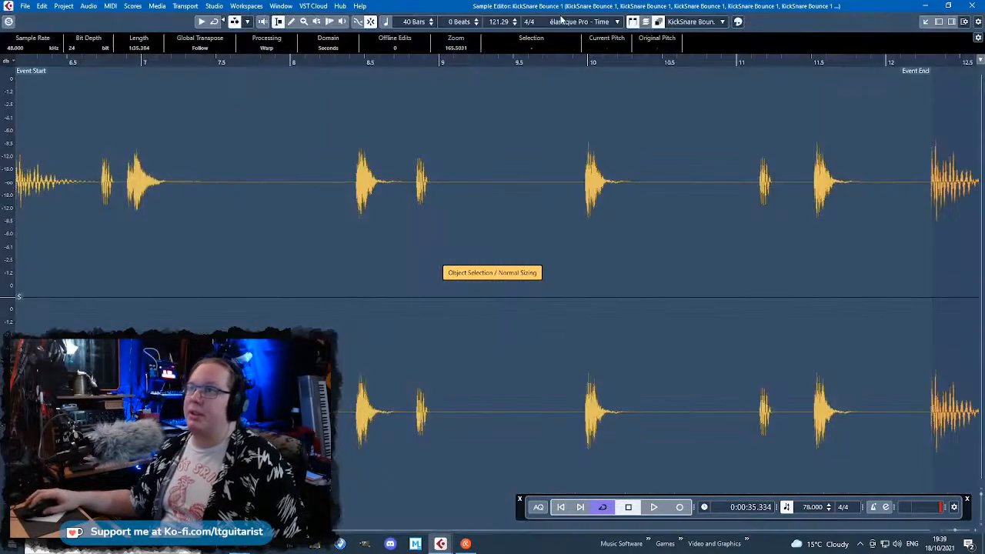
mouse_move(596, 36)
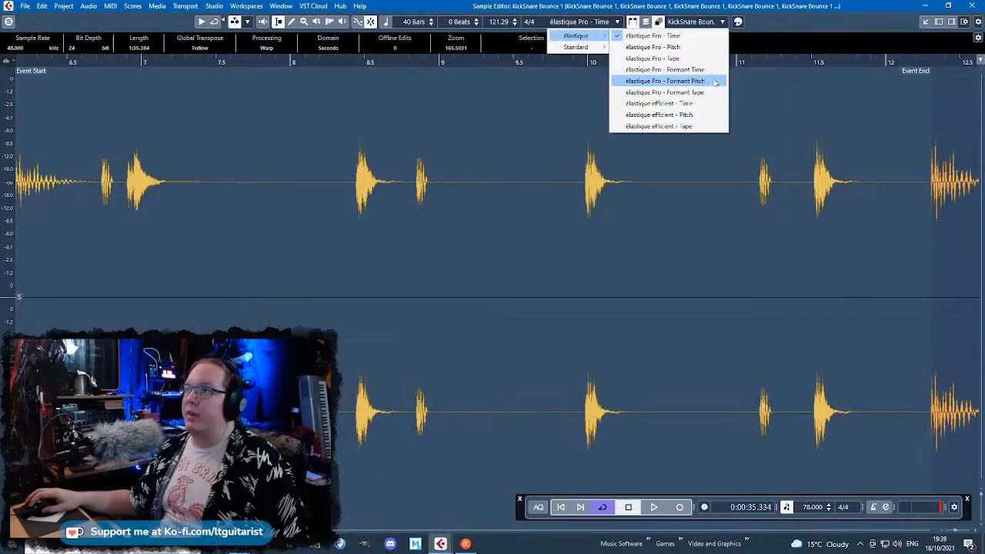
left_click(681, 60)
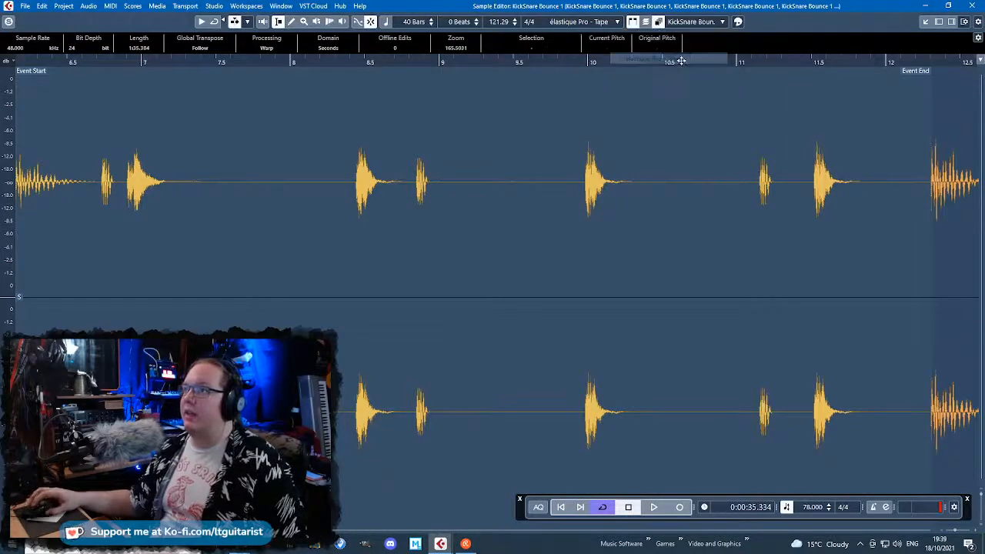
left_click(977, 5)
double_click(688, 146)
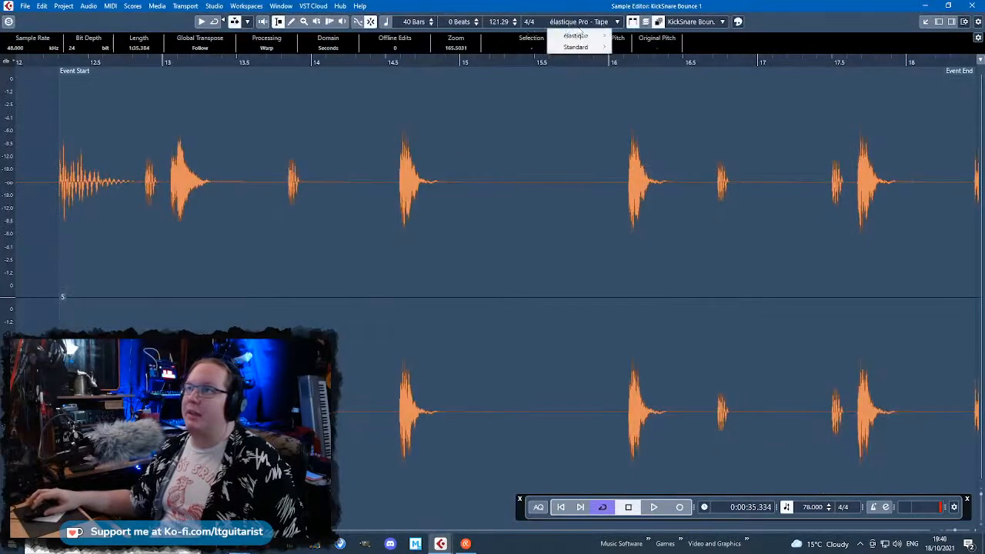
left_click(973, 5)
Play the beat from bar 3 to hear the slowed-down drums
left_click(457, 225)
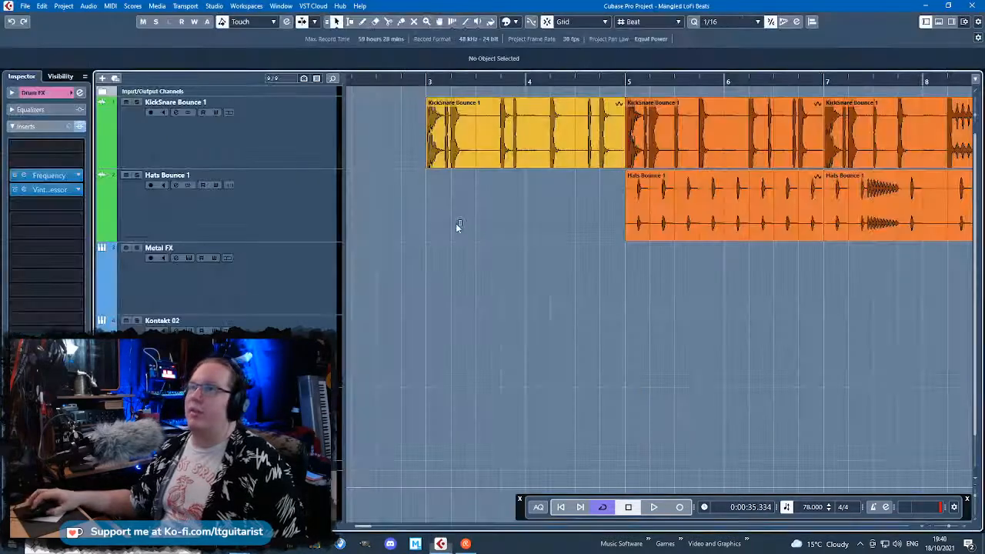
left_click(424, 91)
key("space")
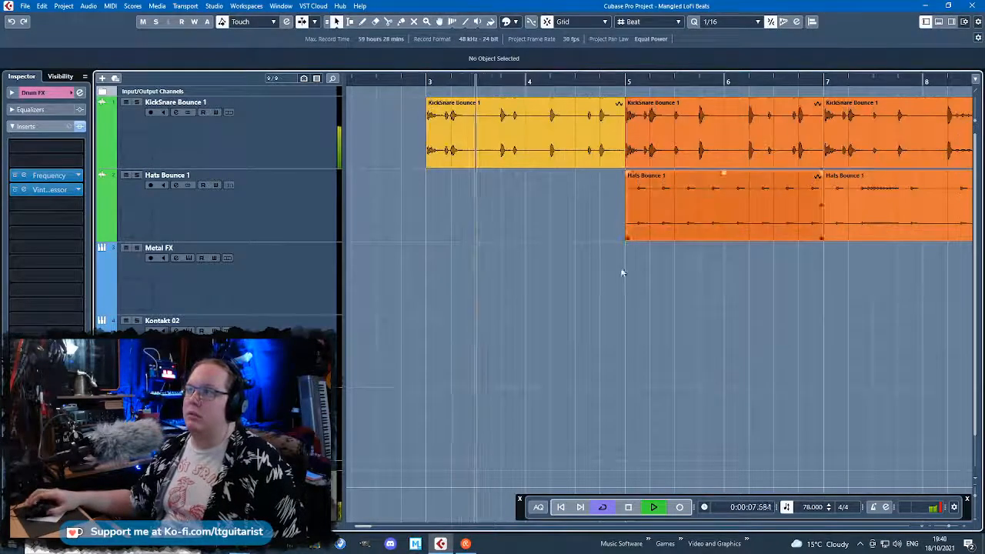
scroll(555, 302, "down", 1)
scroll(583, 343, "down", 2)
scroll(611, 327, "up", 1)
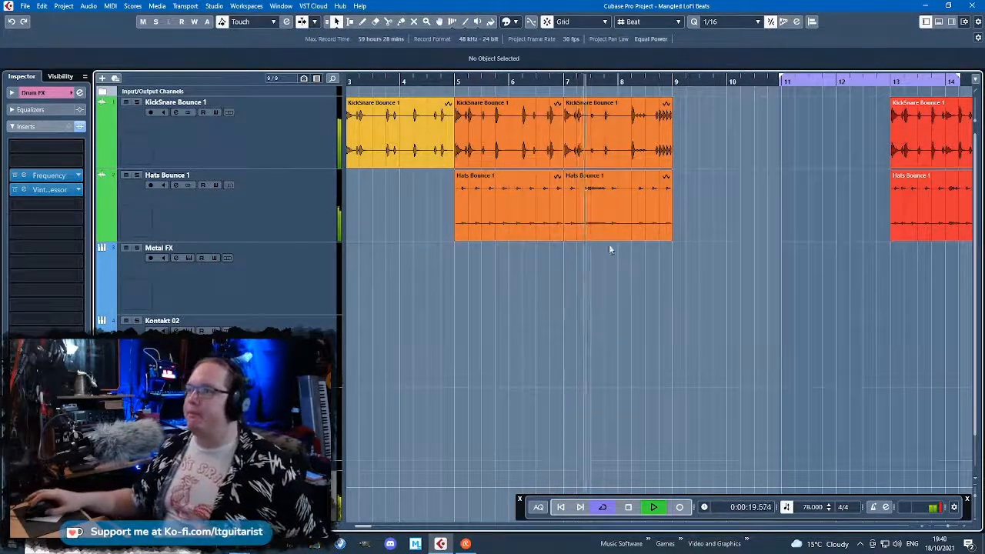
Set the stretch algorithm of the Hats Bounce 1 clip to élastique Pro - Tape
double_click(590, 223)
mouse_move(593, 35)
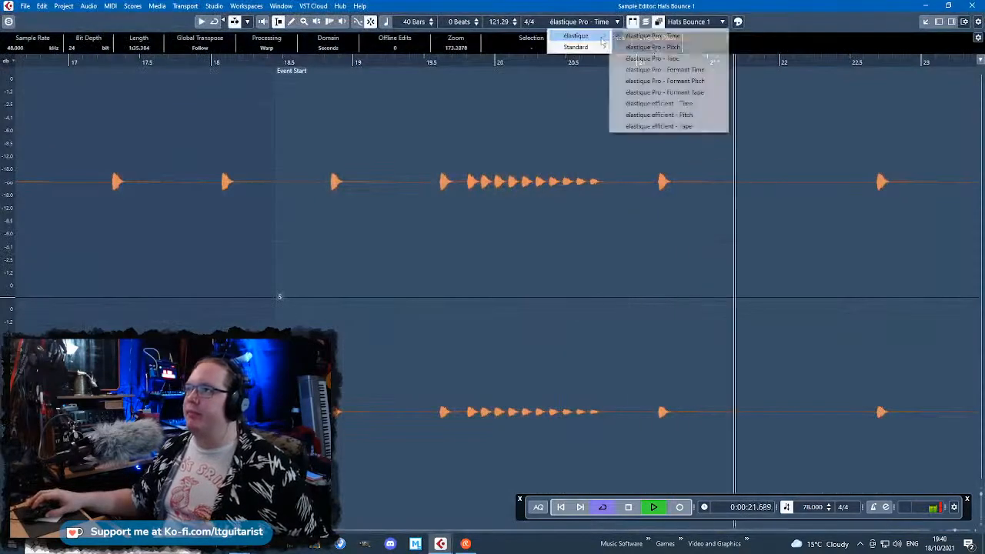
left_click(647, 44)
left_click(969, 5)
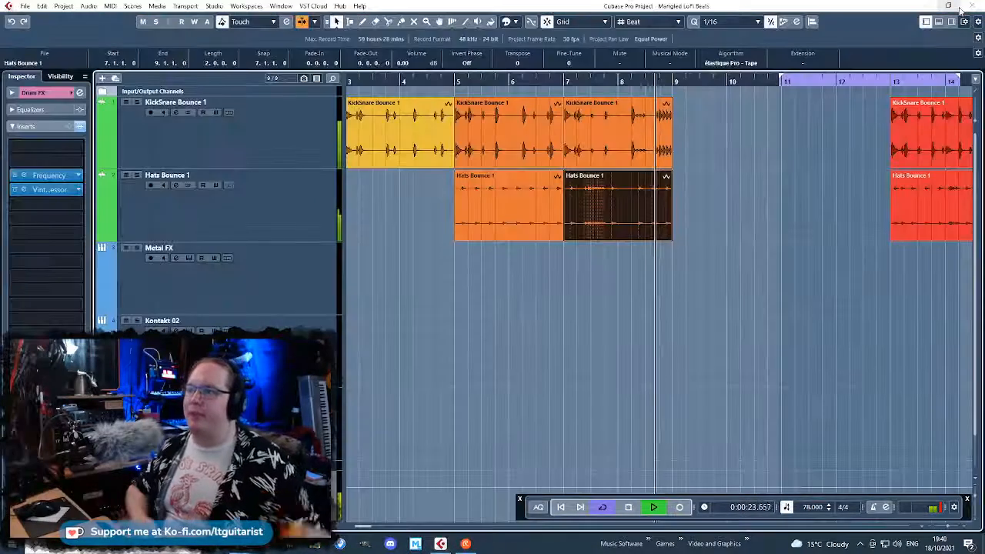
Check the stretch algorithm of the orange Hats Bounce 1 event at bar 5 and the KickSnare Bounce 1 event
double_click(523, 193)
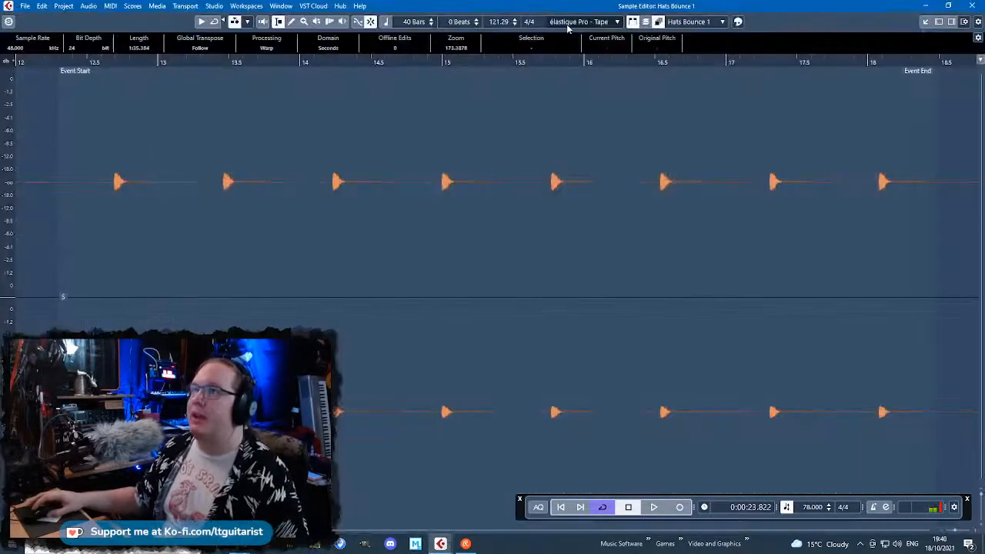
mouse_move(595, 36)
left_click(716, 58)
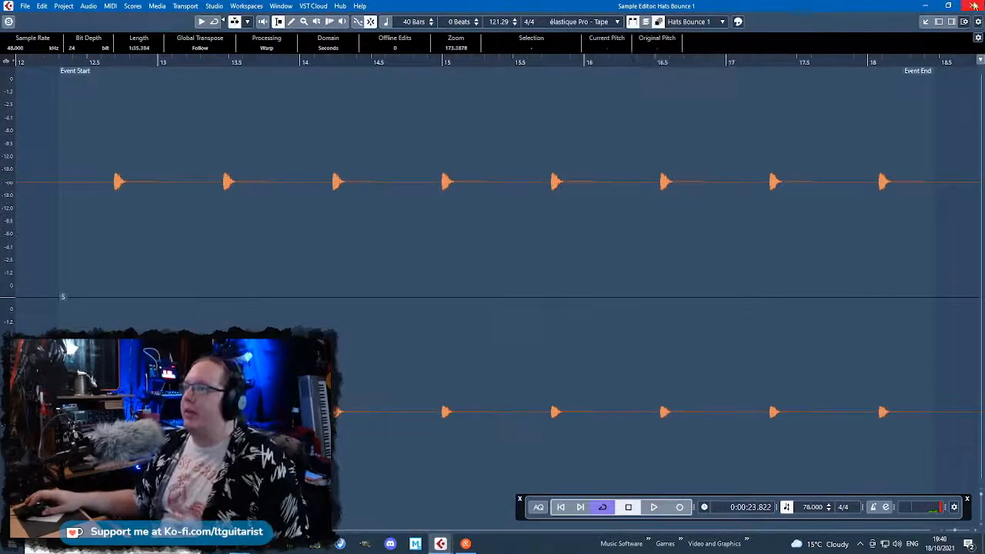
left_click(974, 6)
double_click(513, 135)
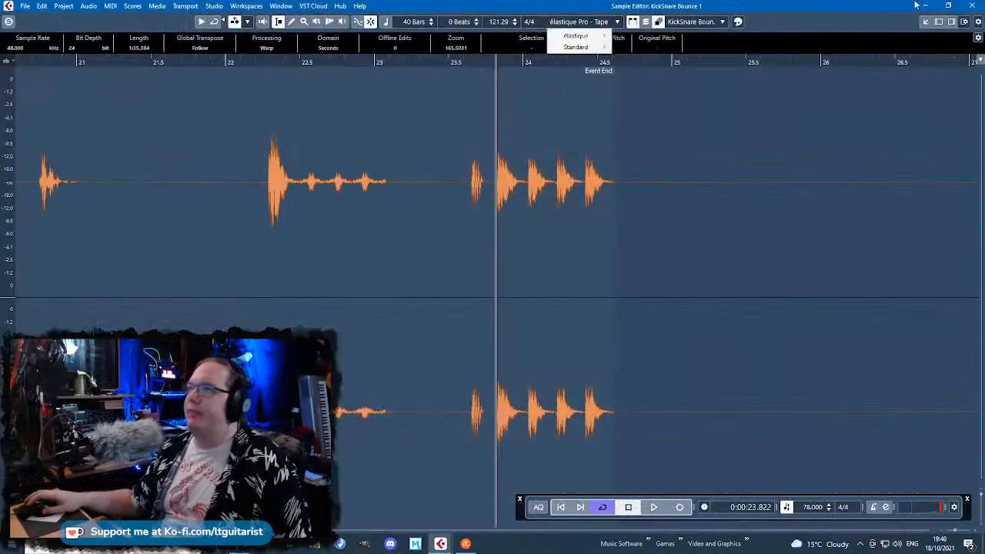
left_click(973, 5)
left_click(974, 6)
left_click(538, 288)
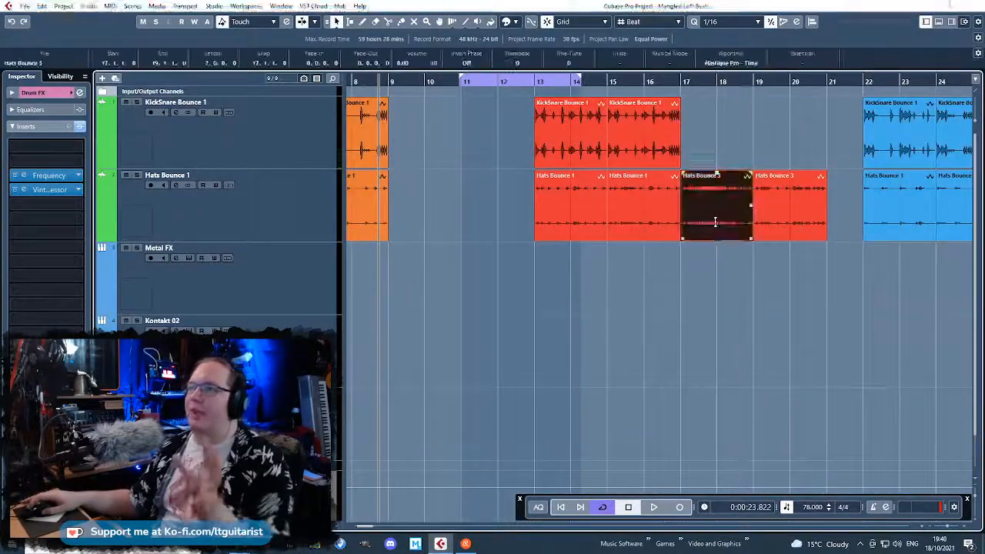
Set the stretch algorithm of the Hats Bounce 3 clip to élastique Pro - Tape
double_click(716, 204)
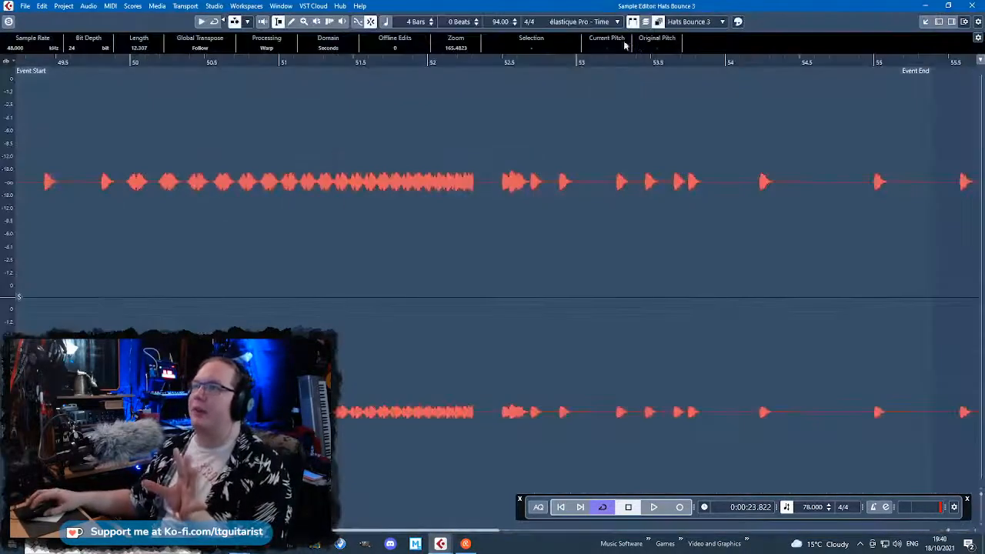
mouse_move(593, 36)
left_click(653, 58)
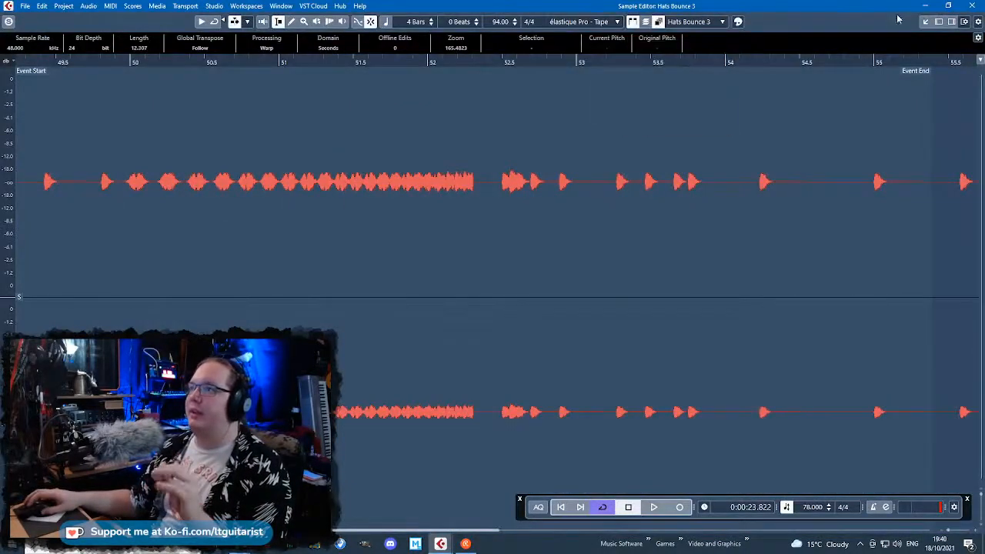
left_click(974, 6)
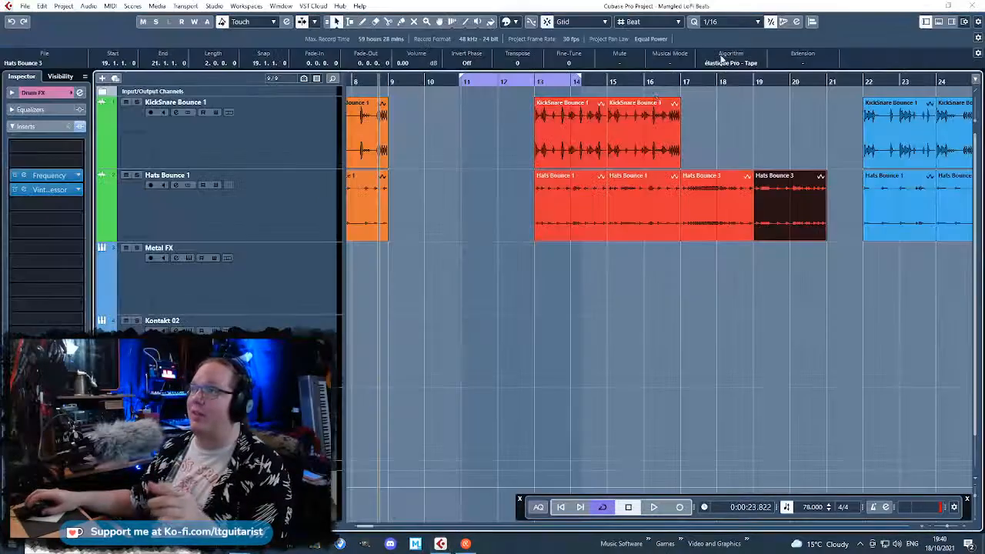
Check the stretch algorithm of the red KickSnare Bounce 1 and Hats Bounce 1 events at bar 15
left_click(642, 131)
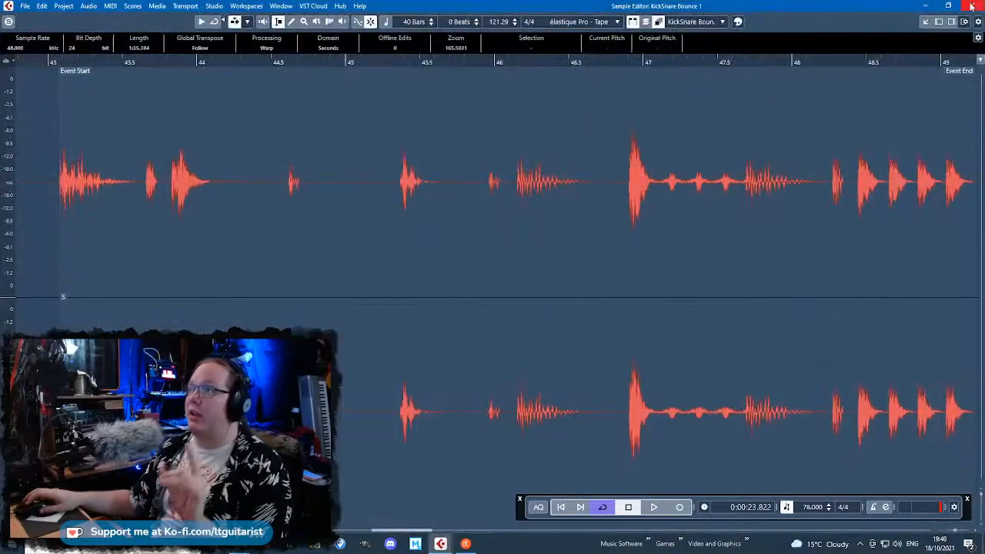
left_click(971, 5)
double_click(643, 200)
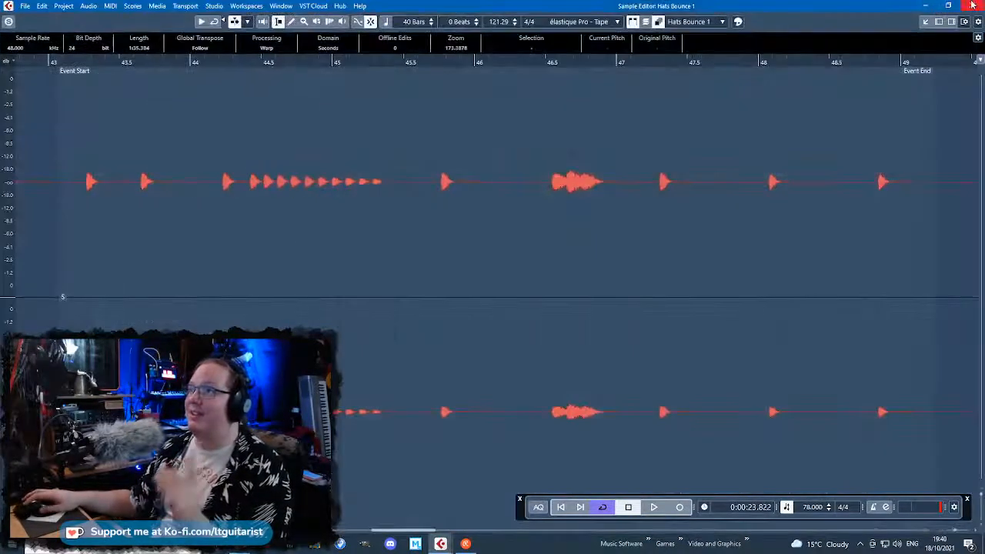
left_click(972, 6)
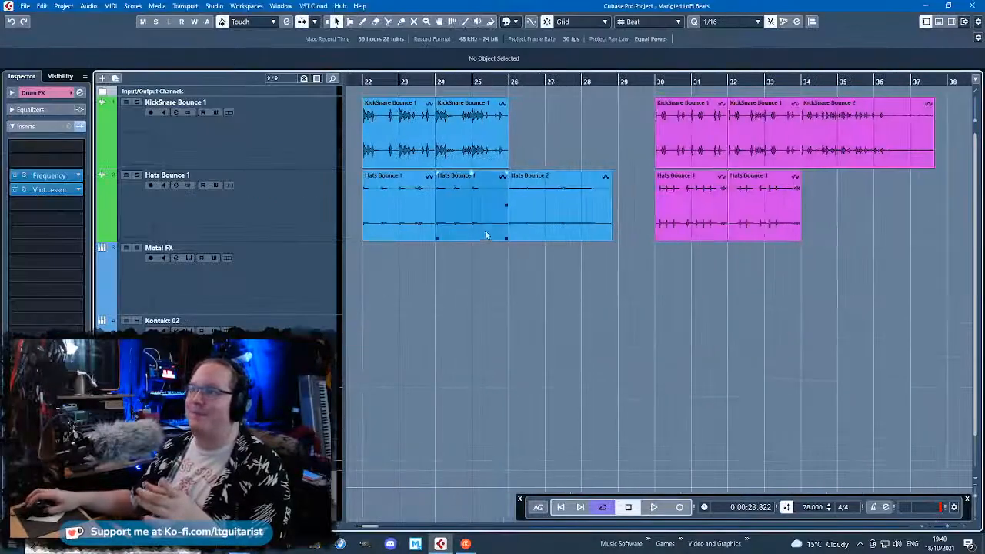
Set the stretch algorithm of the Hats Bounce 2 clip to élastique Pro - Tape and check the Hats Bounce 1 event before it
left_click(552, 223)
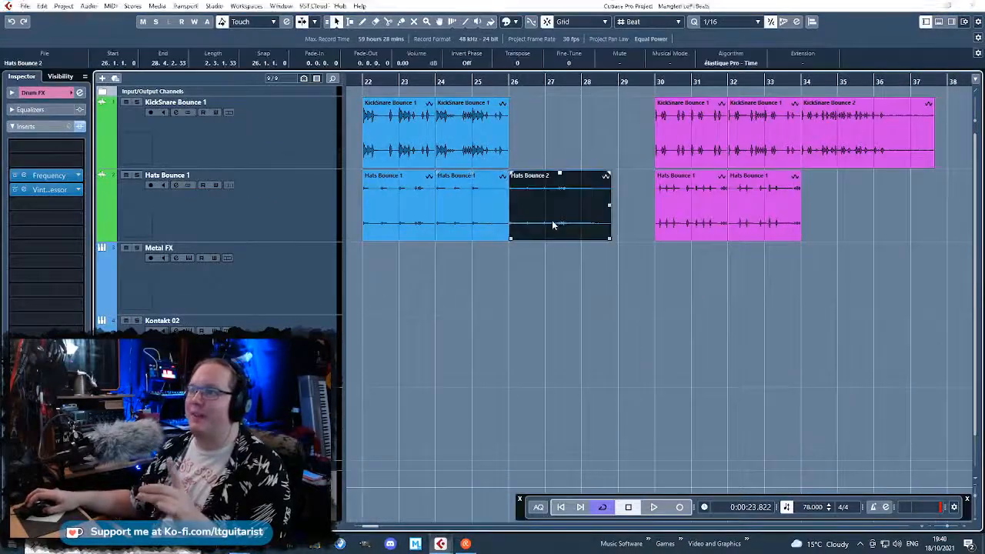
double_click(551, 223)
mouse_move(600, 41)
left_click(660, 59)
left_click(972, 5)
double_click(485, 210)
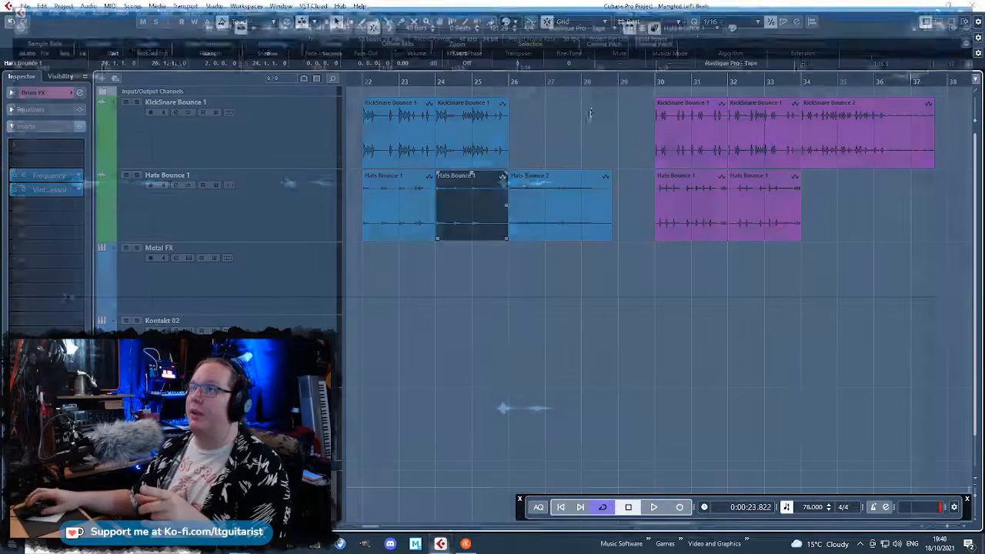
left_click(973, 5)
Set the stretch algorithm of the KickSnare Bounce 2 clip to élastique Pro - Tape and check the last Hats Bounce 1 event
double_click(836, 131)
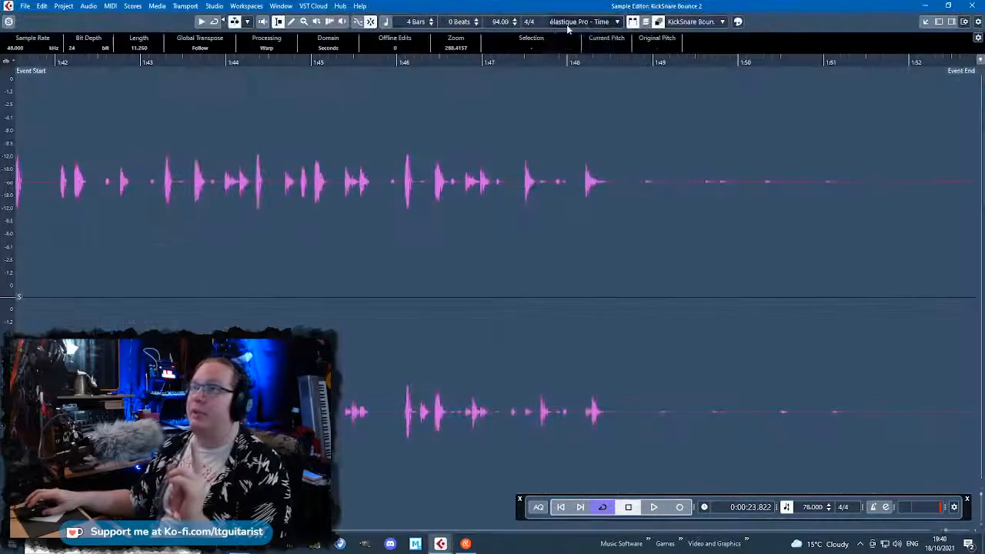
mouse_move(583, 41)
left_click(654, 51)
left_click(973, 5)
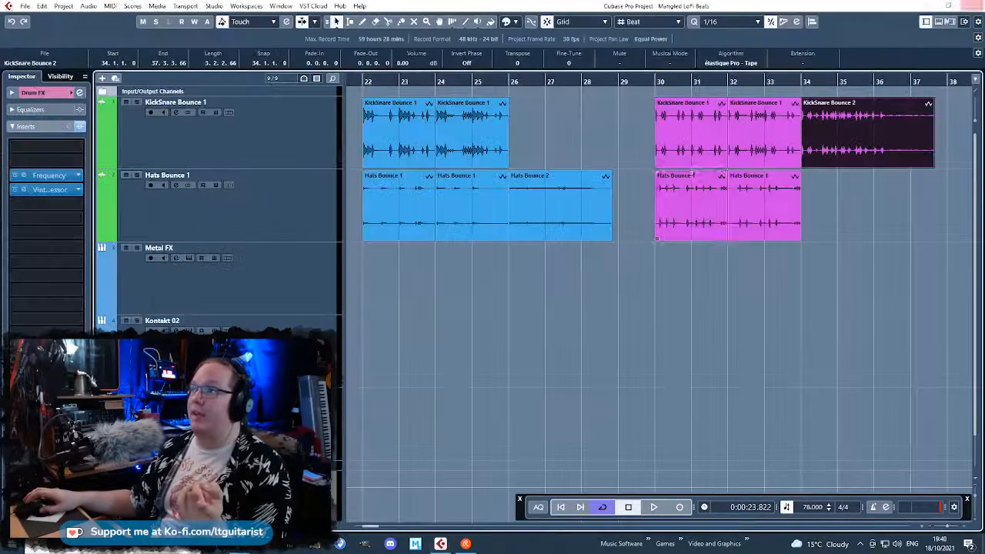
double_click(767, 201)
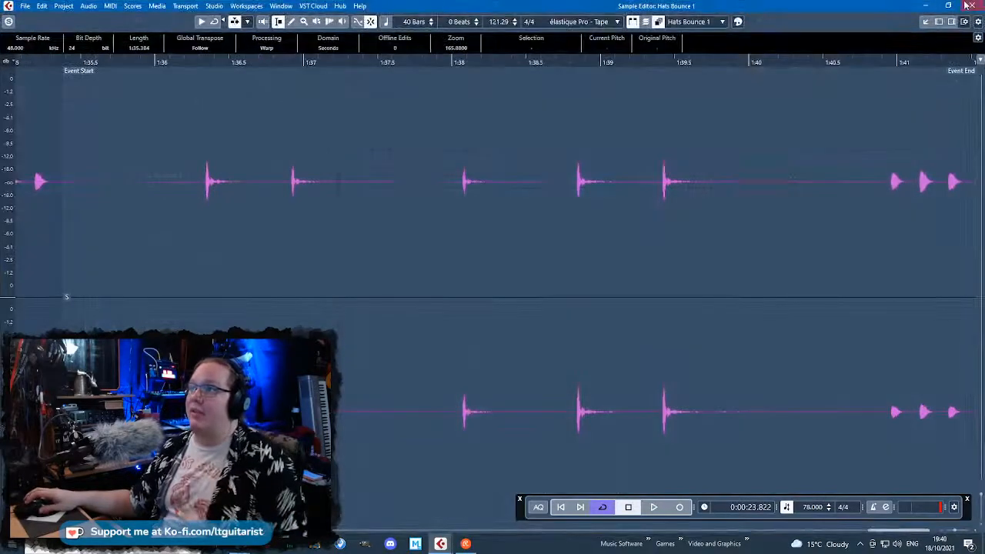
left_click(970, 6)
left_click(644, 280)
Select all events on the Hats Bounce 1 track to review them together, then clear the selection
scroll(645, 280, "down", 5)
double_click(221, 229)
scroll(704, 174, "up", 4)
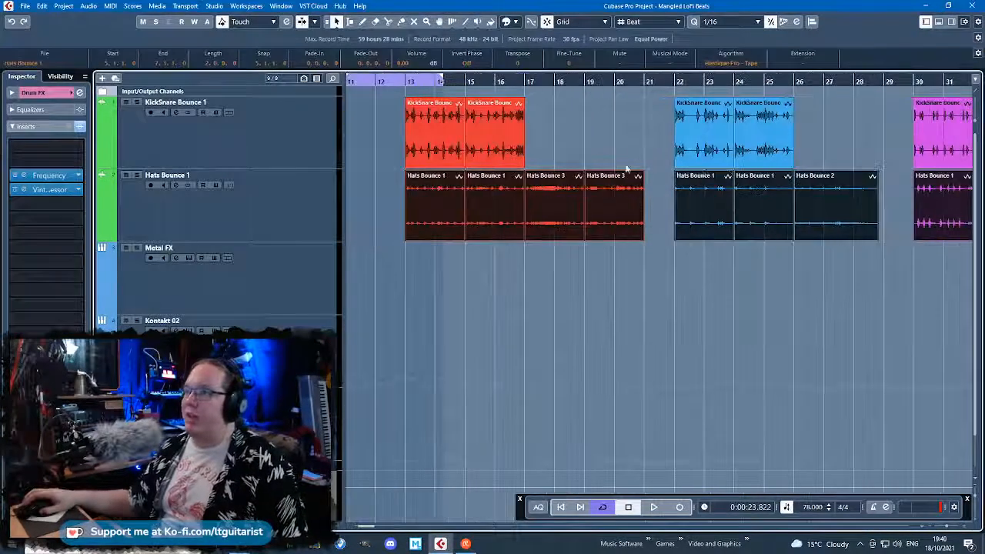
scroll(615, 164, "up", 1)
left_click(626, 117)
scroll(507, 118, "down", 4)
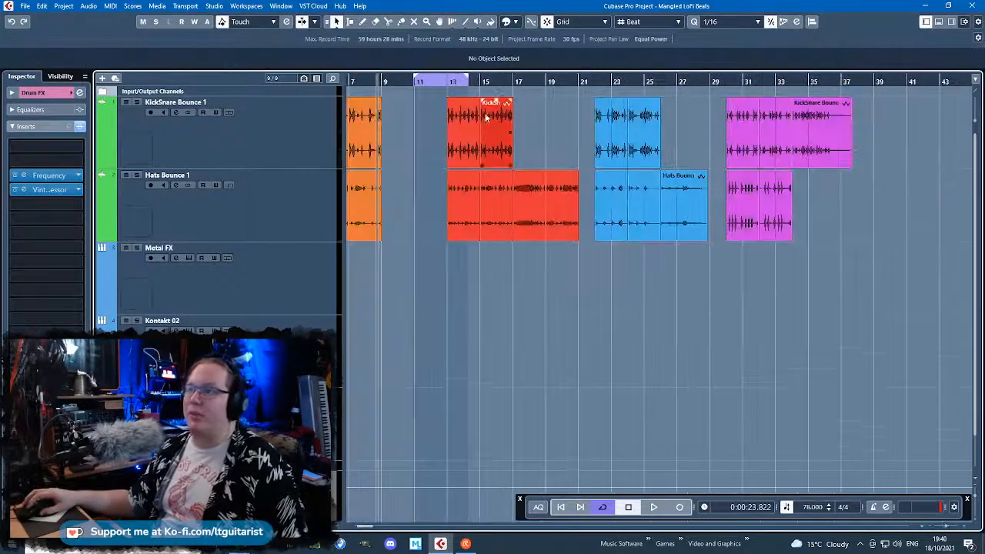
Play back the red section from bar 15 and check the stretch algorithm across all events on the KickSnare Bounce 1 track
key("space")
scroll(518, 266, "up", 5)
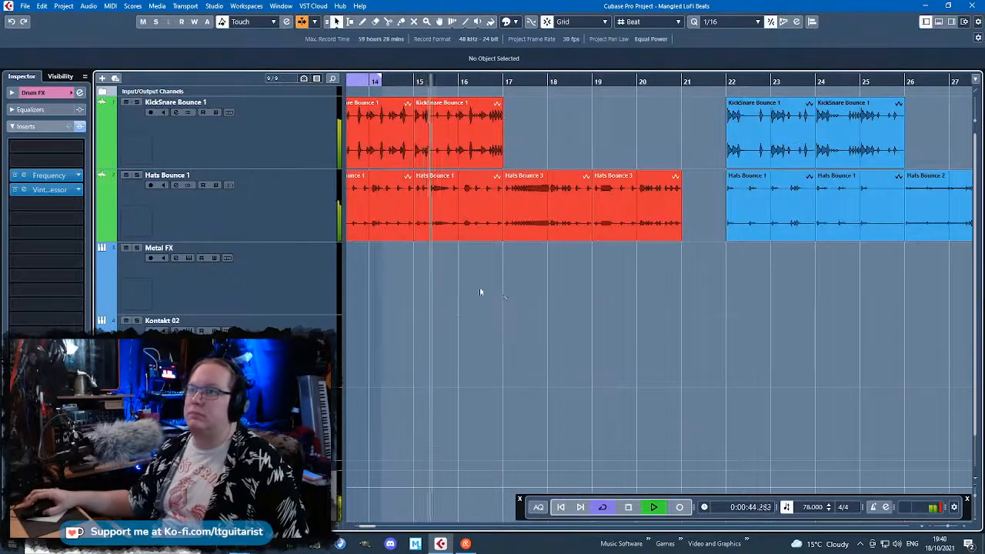
scroll(431, 300, "down", 5)
left_click_drag(673, 146, 351, 122)
scroll(469, 152, "up", 4)
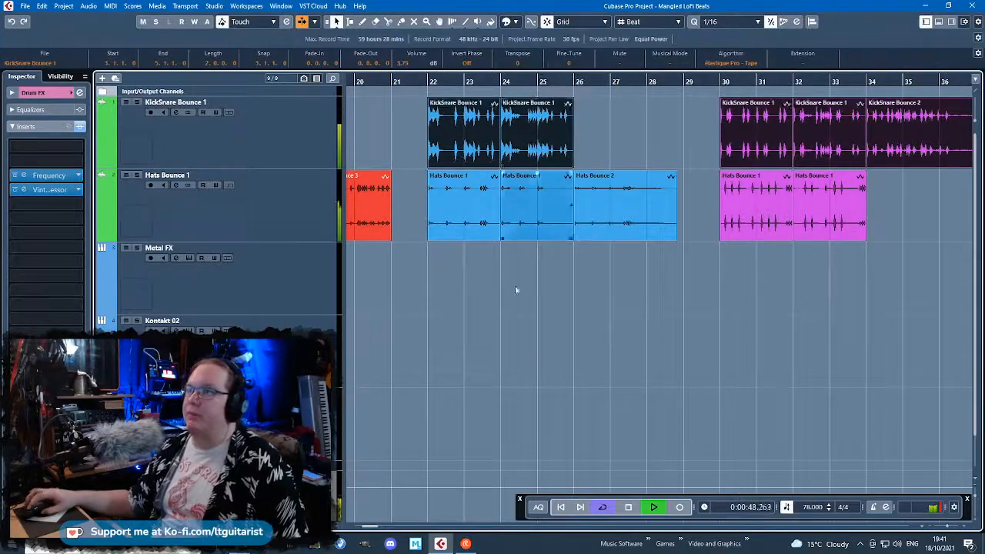
left_click(532, 357)
scroll(583, 356, "down", 4)
scroll(583, 357, "up", 3)
scroll(573, 356, "down", 3)
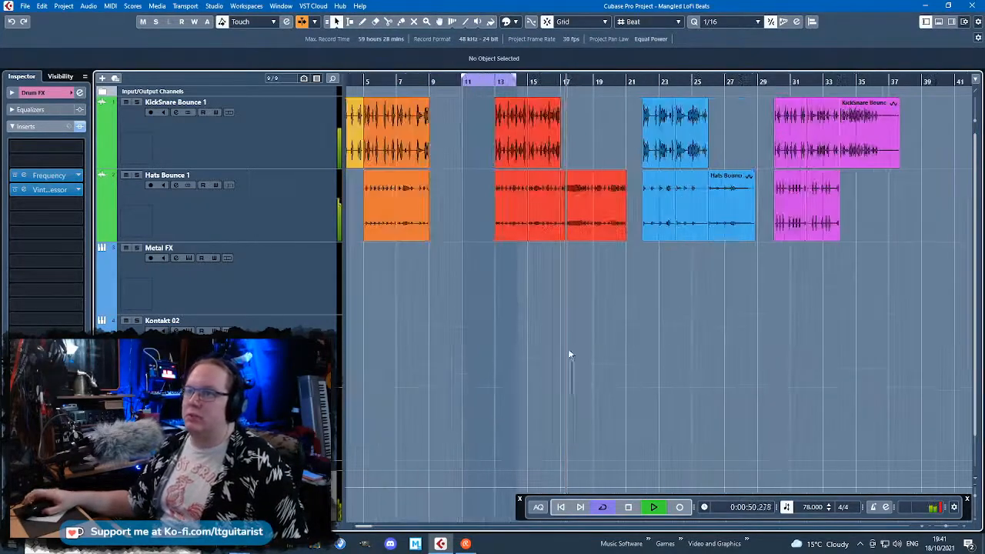
Cut the low end of the Hats Bounce 1 track with equalizer bands 1 and 2, setting band 2's gain to -18.7 dB
left_click(212, 181)
left_click(66, 247)
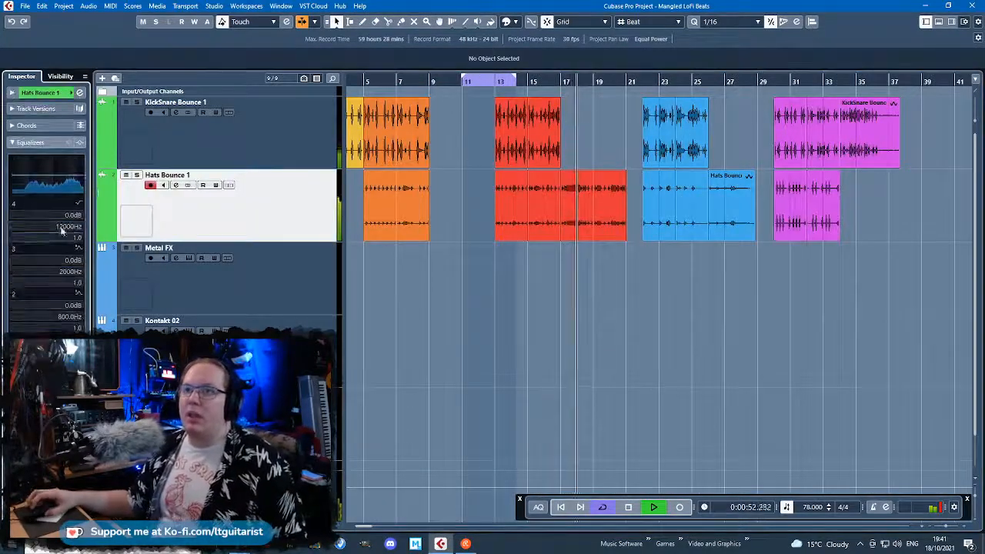
left_click_drag(24, 177, 12, 196)
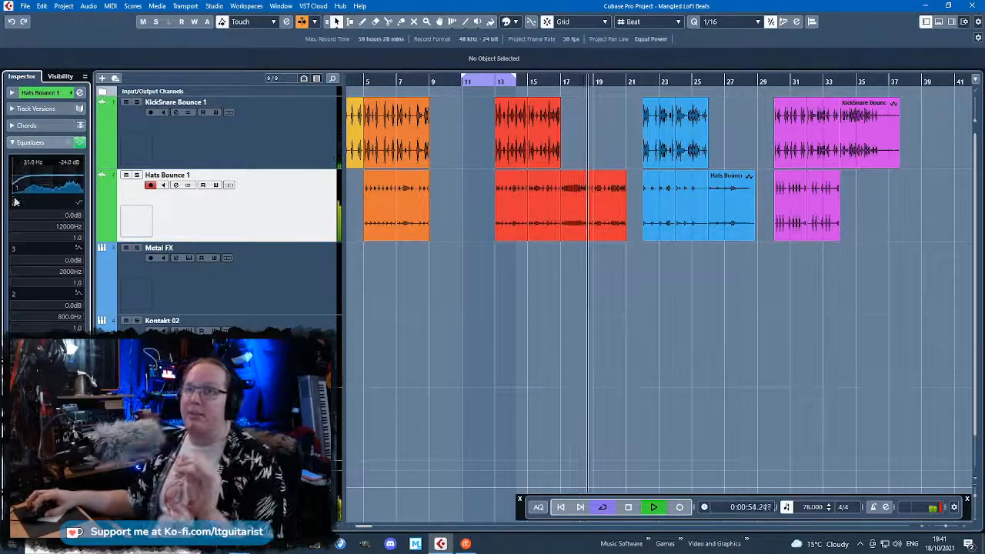
left_click(24, 198)
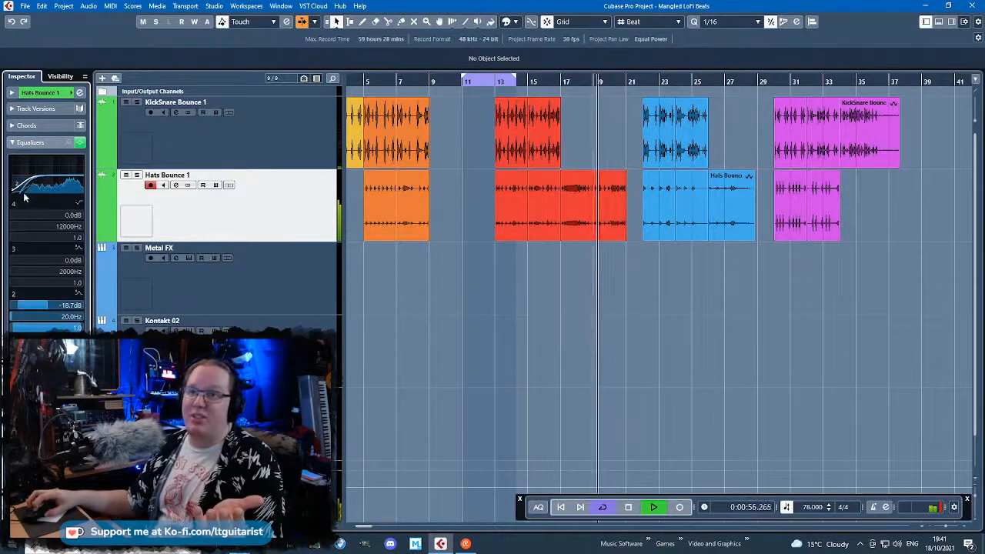
Play the blue section from bar 22 to listen to the hats with their low end cut
left_click(642, 82)
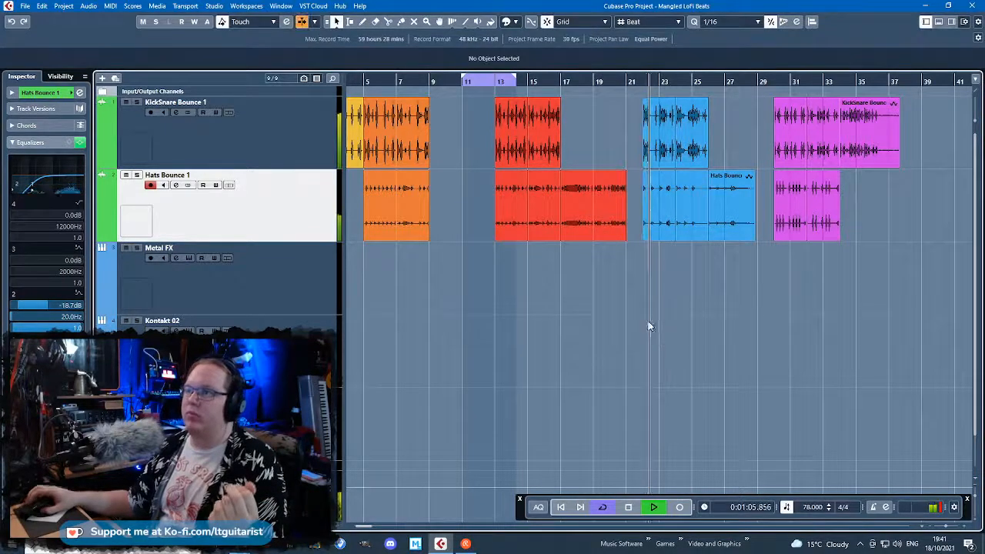
scroll(735, 358, "down", 4)
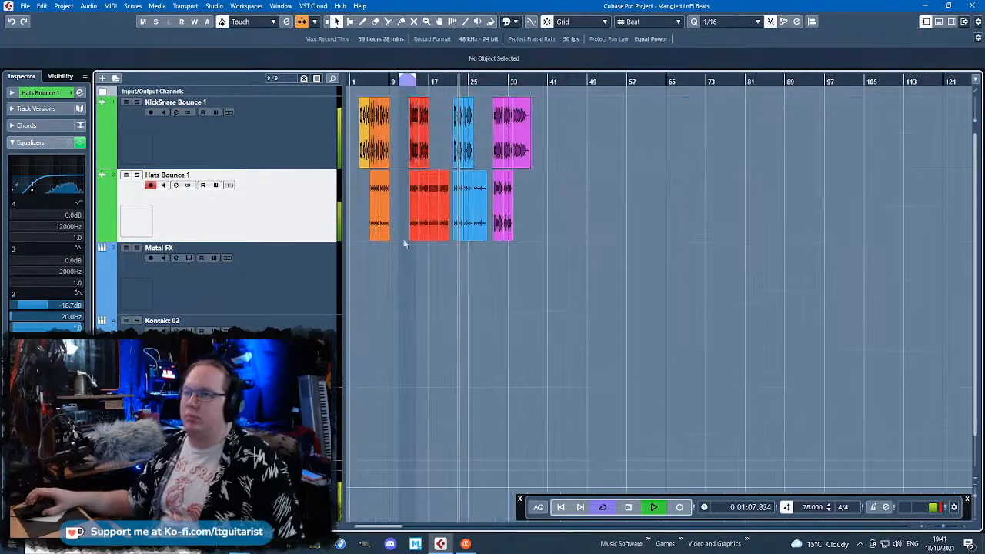
scroll(477, 301, "up", 4)
scroll(497, 331, "down", 3)
scroll(539, 339, "left", 2)
left_click_drag(549, 339, 520, 329)
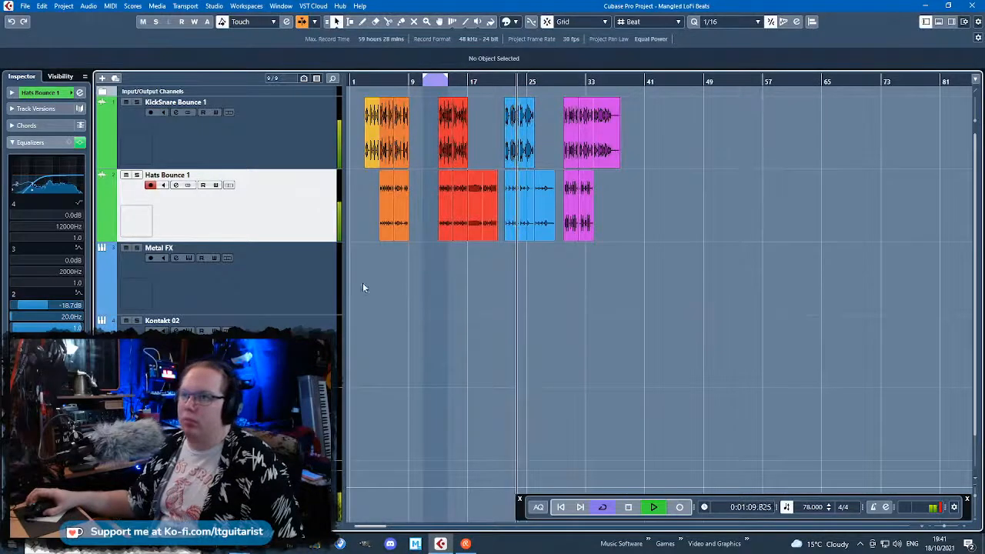
Move one orange and one red KickSnare and Hats pair out of the source clips to around bars 49 and 52
left_click_drag(387, 160, 715, 123)
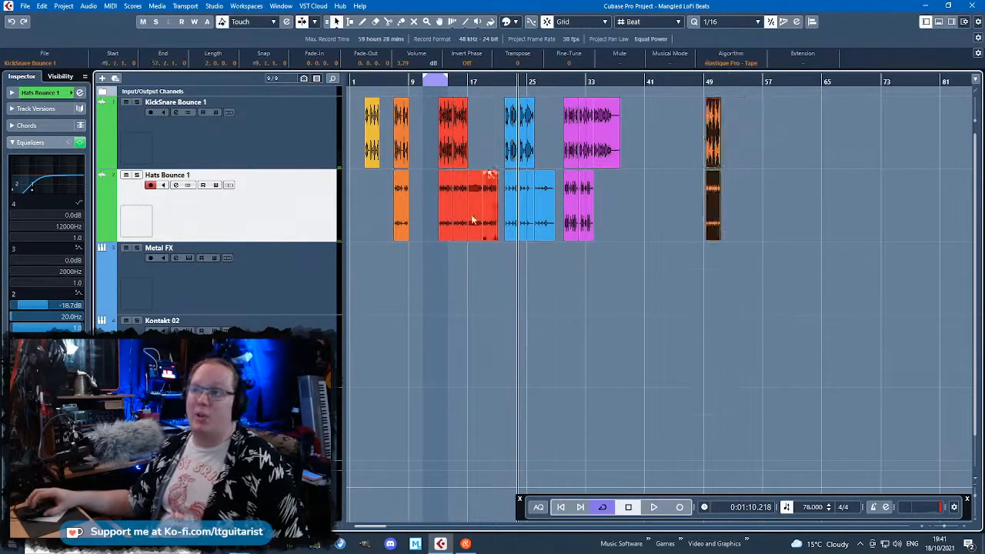
left_click(452, 273)
left_click_drag(446, 143, 735, 132)
left_click(512, 285)
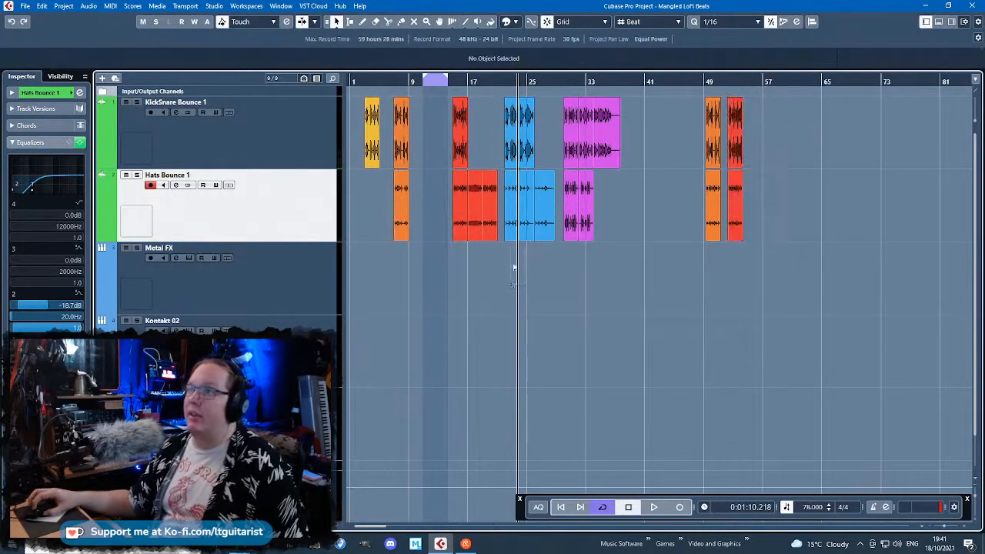
Move one blue and one purple KickSnare and Hats pair out of the source clips to around bars 59 and 61
left_click_drag(517, 149, 516, 146)
scroll(516, 148, "up", 6)
left_click_drag(521, 250, 830, 135)
scroll(497, 128, "down", 5)
left_click_drag(574, 262, 847, 149)
left_click_drag(970, 287, 973, 290)
Align the orange pair to bar 49 and move the red, blue and purple pairs further along the timeline
scroll(504, 312, "left", 5)
scroll(749, 308, "up", 5)
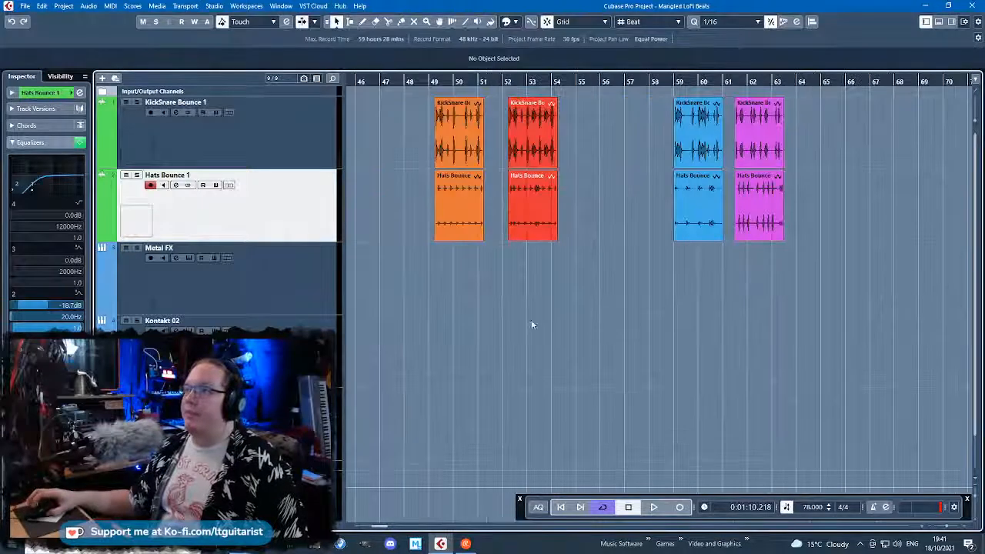
left_click_drag(444, 112, 445, 112)
left_click_drag(454, 114, 445, 115)
left_click_drag(894, 283, 534, 127)
left_click_drag(534, 126, 792, 131)
Duplicate the orange KickSnare and Hats pair three times to fill bars 49 to 57
left_click_drag(547, 270, 459, 138)
key("ctrl+d")
key("ctrl+d")
key("ctrl+d")
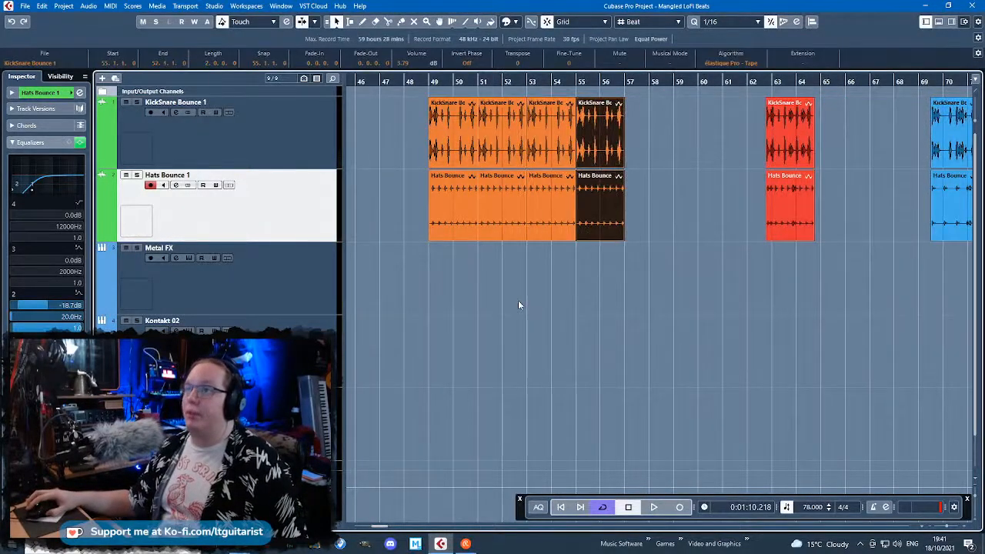
Move the red KickSnare and Hats pair to bar 57 and duplicate it three times to fill the bars up to 65
scroll(518, 300, "down", 1)
left_click_drag(736, 136, 620, 136)
key("ctrl+d")
key("ctrl+d")
key("ctrl+d")
Move the blue KickSnare and Hats pair to bar 65 and shift the purple pair further along the timeline
left_click_drag(708, 292, 946, 298)
scroll(839, 285, "down", 2)
scroll(543, 293, "up", 3)
scroll(667, 301, "left", 3)
left_click_drag(583, 114, 450, 124)
left_click_drag(666, 221, 978, 231)
Duplicate the blue KickSnare and Hats pair until it fills bars 65 to 73
left_click_drag(616, 320, 431, 131)
key("ctrl+d")
scroll(447, 276, "down", 3)
left_click(451, 277)
scroll(646, 284, "left", 3)
left_click_drag(666, 136, 667, 131)
key("ctrl+d")
Try to duplicate the orange, red and blue sections from bar 73 to bar 97 after shifting the purple pair
left_click_drag(820, 304, 860, 145)
left_click_drag(860, 145, 976, 145)
left_click_drag(804, 261, 460, 128)
key("ctrl+d")
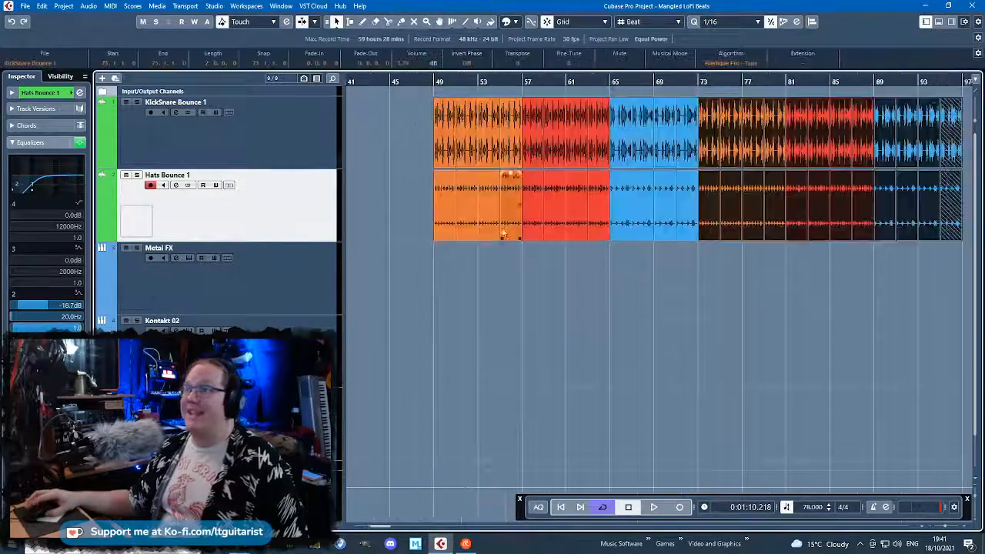
scroll(630, 293, "down", 3)
key("ctrl+z")
Move the purple pair to about bar 121 and duplicate the orange, red and blue sections to fill bars 73 to 97
left_click_drag(845, 270, 907, 137)
left_click_drag(764, 244, 533, 123)
key("ctrl+d")
left_click(537, 293)
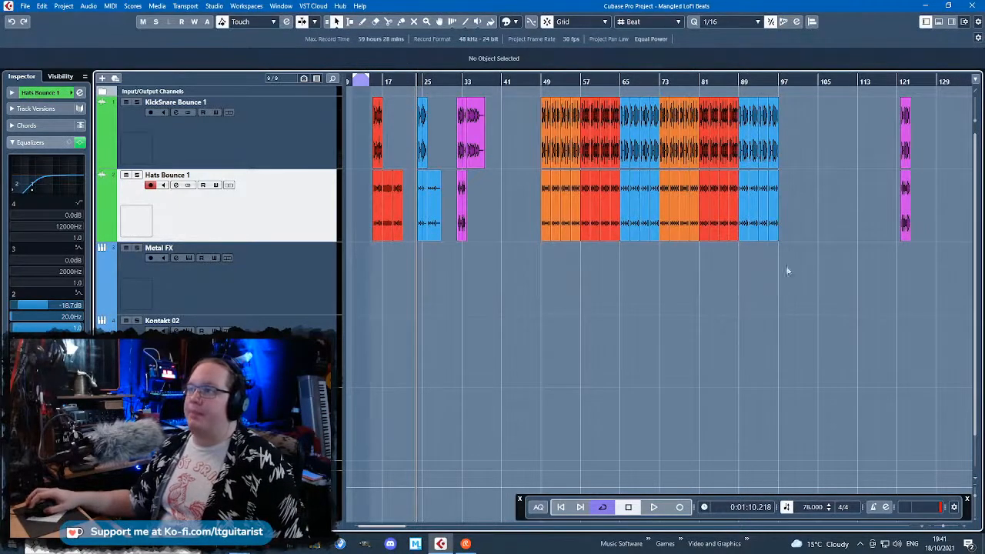
Shift the repeated orange, red and blue arrangement eight bars along so it starts at bar 57
left_click_drag(683, 210, 586, 138)
left_click(625, 323)
scroll(627, 325, "up", 2)
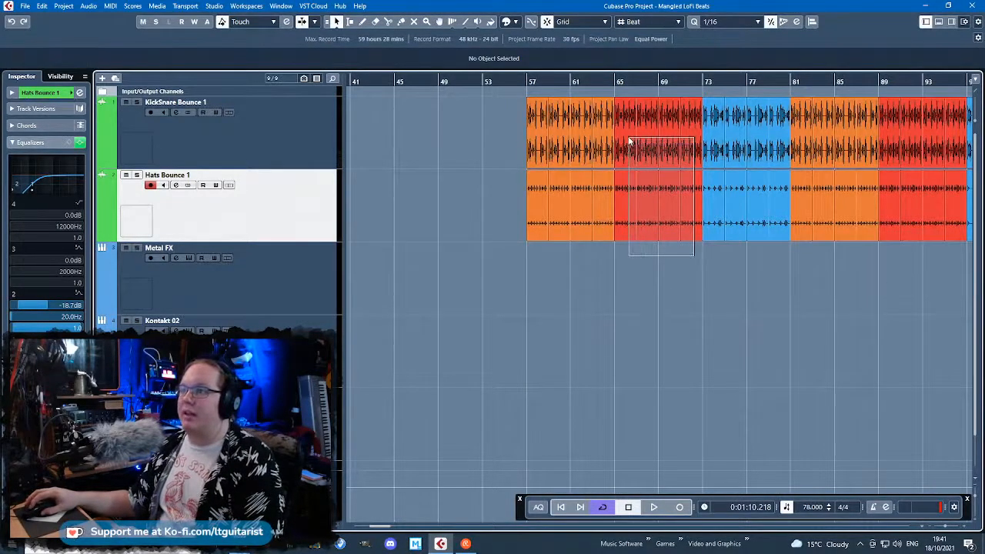
Delete the red section at bars 65 to 73 and move the first orange section into its place
left_click_drag(629, 139, 627, 138)
key("Delete")
left_click_drag(499, 119, 599, 218)
left_click_drag(598, 146, 687, 144)
Copy the yellow KickSnare Bounce 1 event at bar 3 and paste it ahead of the first orange section
scroll(431, 286, "left", 10)
left_click(374, 141)
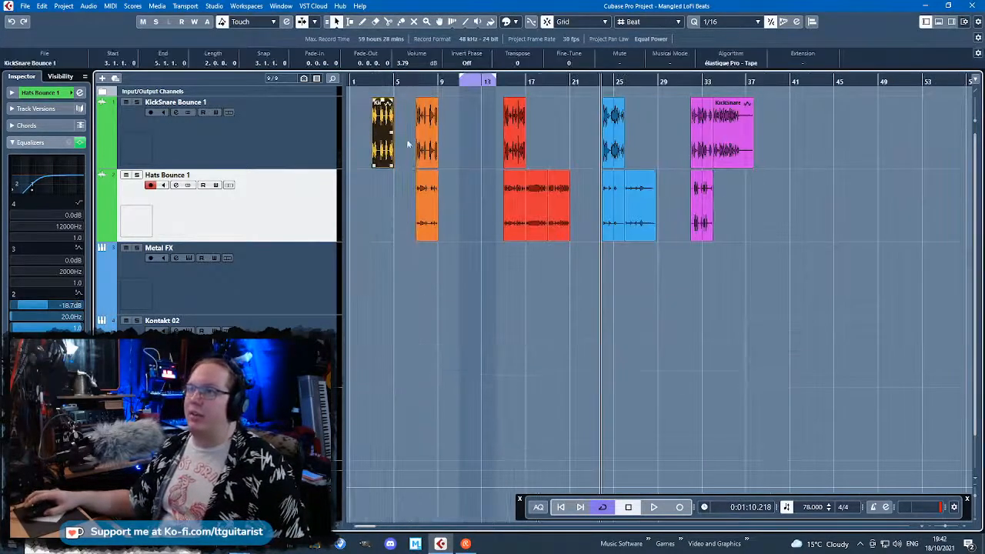
scroll(375, 141, "down", 2)
left_click(314, 138)
scroll(659, 84, "up", 3)
left_click(631, 82)
key("ctrl+v")
Duplicate the yellow KickSnare event three times and position the four events to fill bars 57 to 65
scroll(667, 188, "up", 2)
left_click_drag(627, 139, 464, 145)
key("ctrl+d")
key("ctrl+d")
key("ctrl+d")
left_click_drag(423, 215, 650, 114)
left_click_drag(609, 133, 661, 136)
scroll(610, 202, "down", 3)
left_click(579, 274)
Move the purple KickSnare and Hats pair to bar 105 and duplicate it three times to fill the bars up to 113
scroll(575, 277, "down", 2)
mouse_move(574, 276)
left_mouse_down()
mouse_move(982, 305)
mouse_move(791, 333)
left_mouse_up()
left_click_drag(762, 104, 754, 108)
scroll(754, 127, "up", 3)
left_click_drag(760, 148, 475, 149)
key("ctrl+d")
key("ctrl+d")
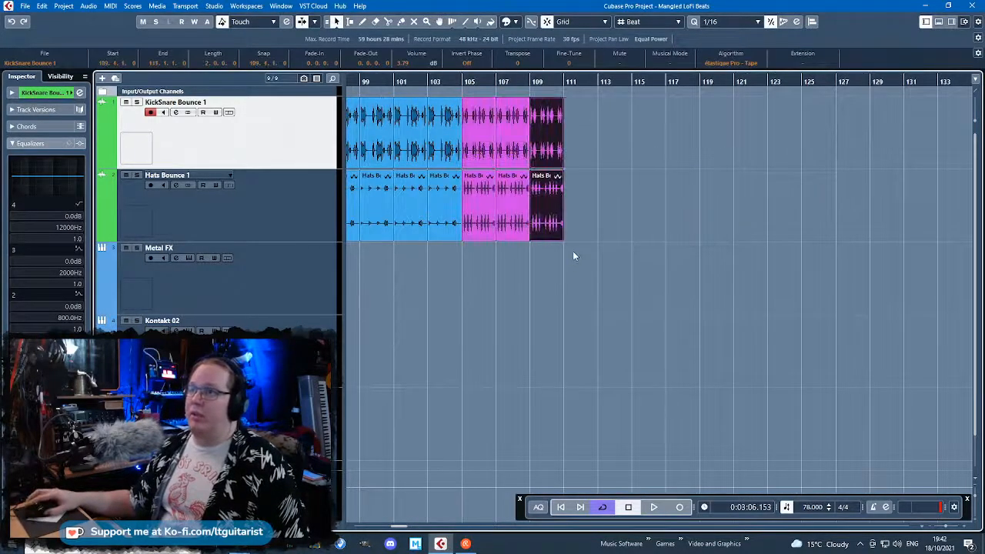
key("ctrl+d")
Duplicate the whole purple section once so it spans bars 105 to 121
scroll(578, 257, "down", 3)
left_click_drag(616, 279, 531, 125)
key("ctrl+d")
Fill bars 121 to 137 with copies of the blue KickSnare and Hats section, removing the surplus purple copy
mouse_move(729, 274)
left_mouse_down()
mouse_move(487, 150)
mouse_move(469, 129)
left_mouse_up()
key("ctrl+d")
mouse_move(900, 304)
left_mouse_down()
mouse_move(732, 132)
mouse_move(714, 129)
left_mouse_up()
key("Delete")
left_click_drag(659, 245, 651, 247)
key("ctrl+d")
left_click(687, 306)
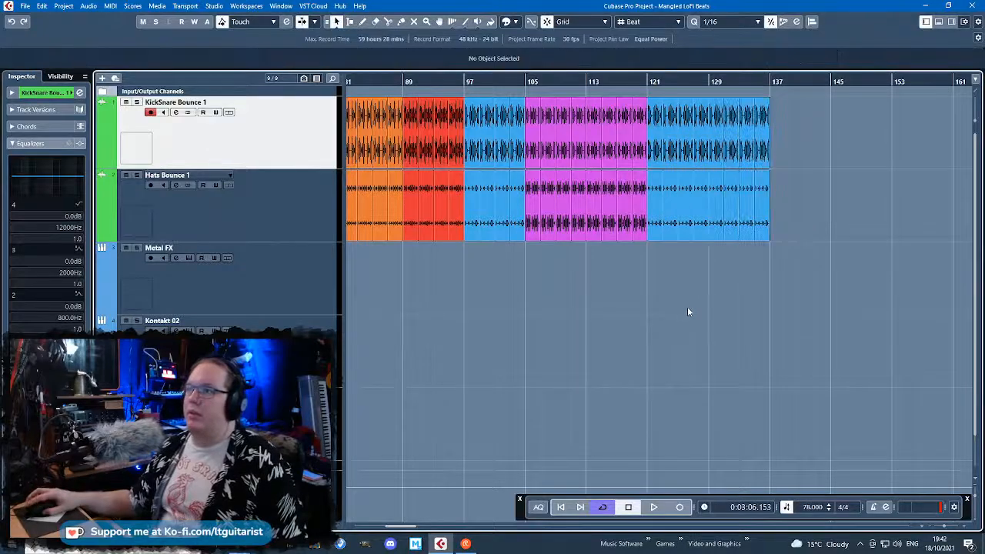
Examine the end of the arrangement, including the last blue section at bars 121 to 137
scroll(687, 307, "down", 3)
scroll(601, 320, "up", 3)
scroll(600, 319, "up", 3)
scroll(576, 323, "down", 2)
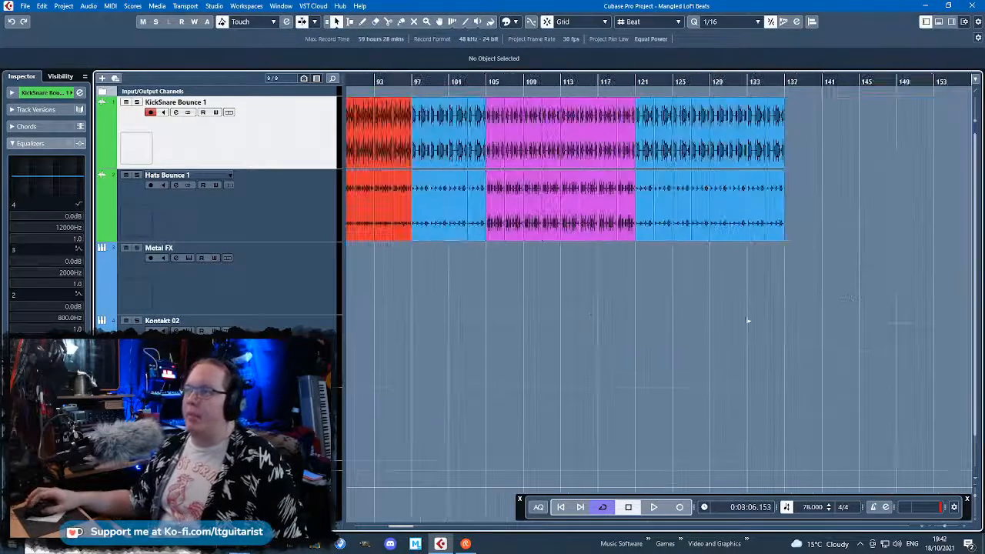
left_click_drag(645, 132, 646, 132)
scroll(646, 133, "up", 2)
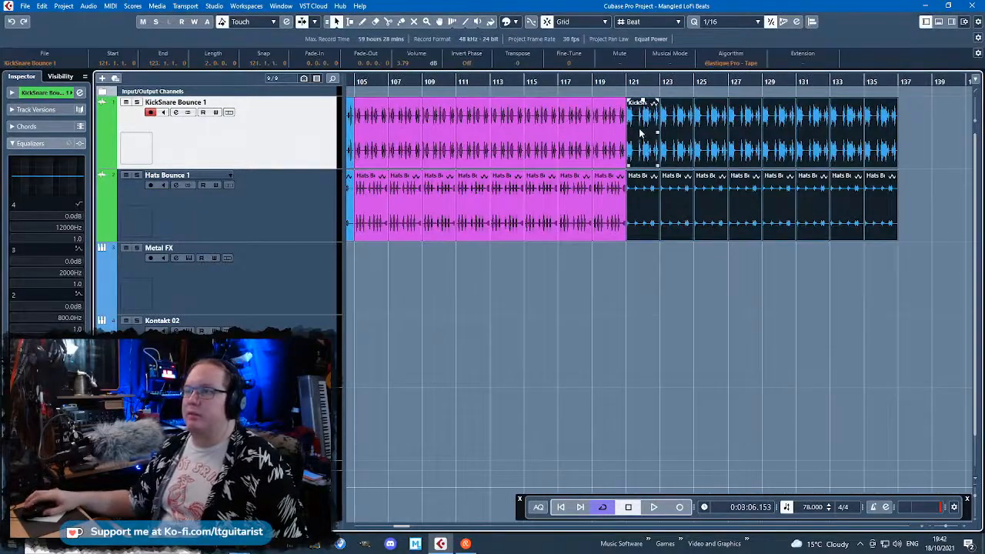
scroll(641, 133, "down", 1)
scroll(486, 203, "down", 5)
Check the arrangement's length by placing the playback cursor at its start at bar 57 and its end at bar 137
left_click_drag(577, 295, 281, 303)
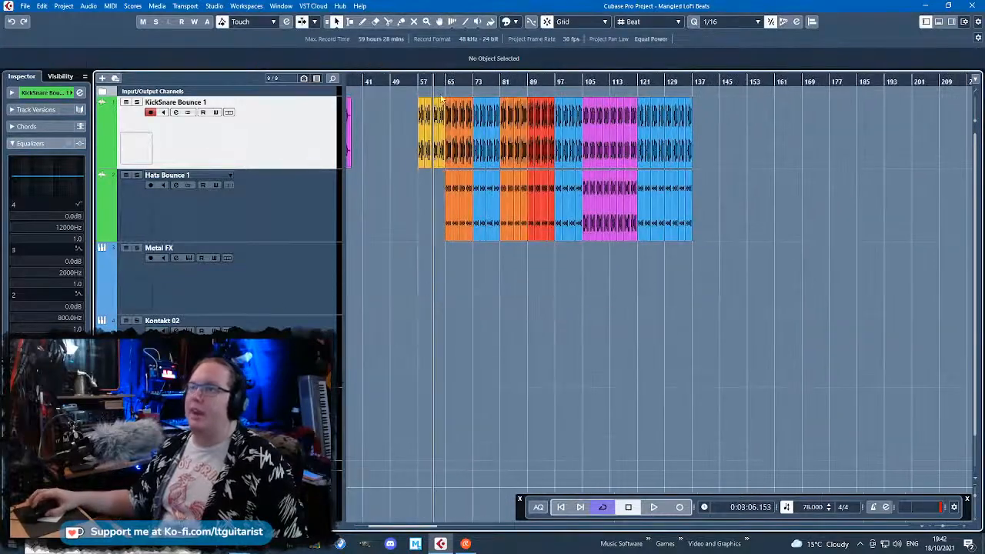
scroll(441, 98, "up", 3)
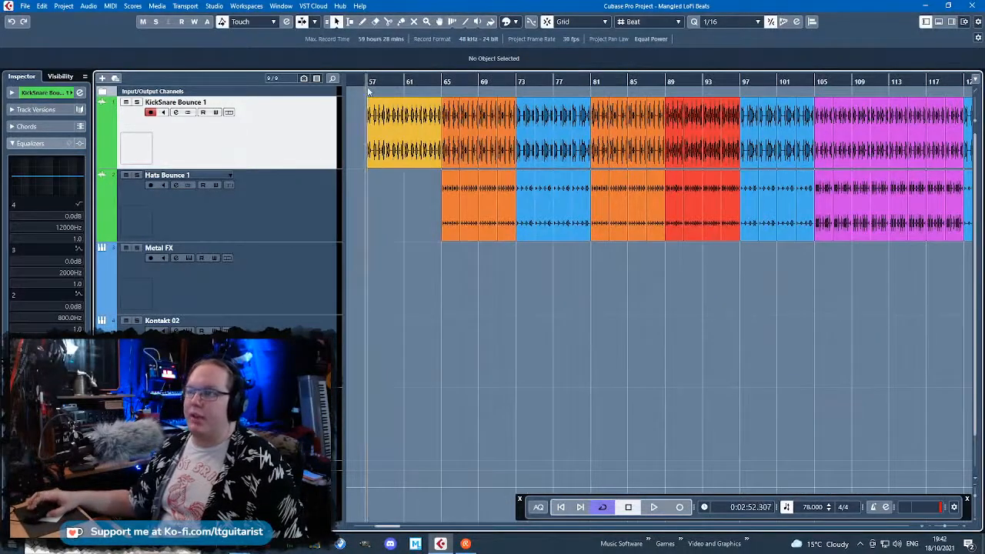
scroll(368, 92, "down", 1)
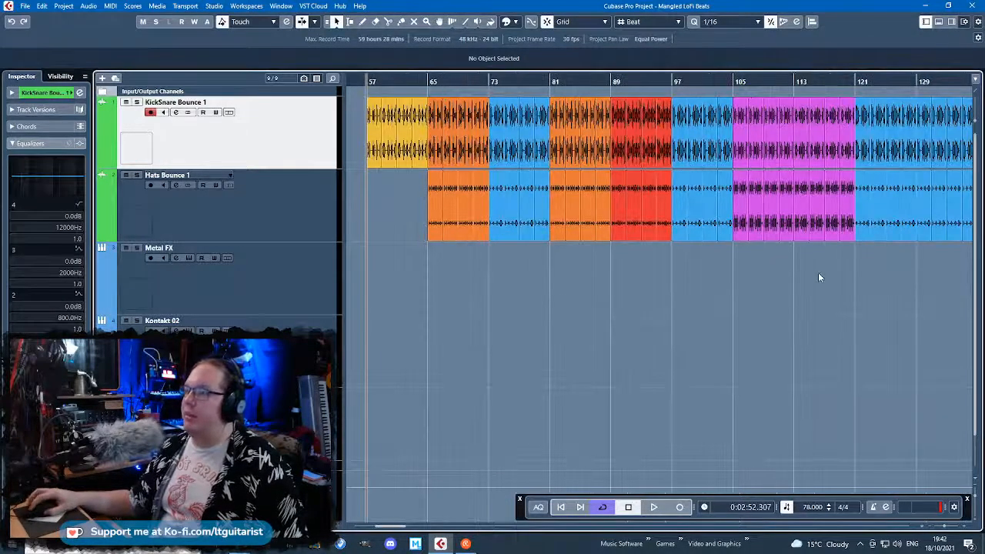
scroll(818, 273, "right", 8)
scroll(418, 145, "left", 1)
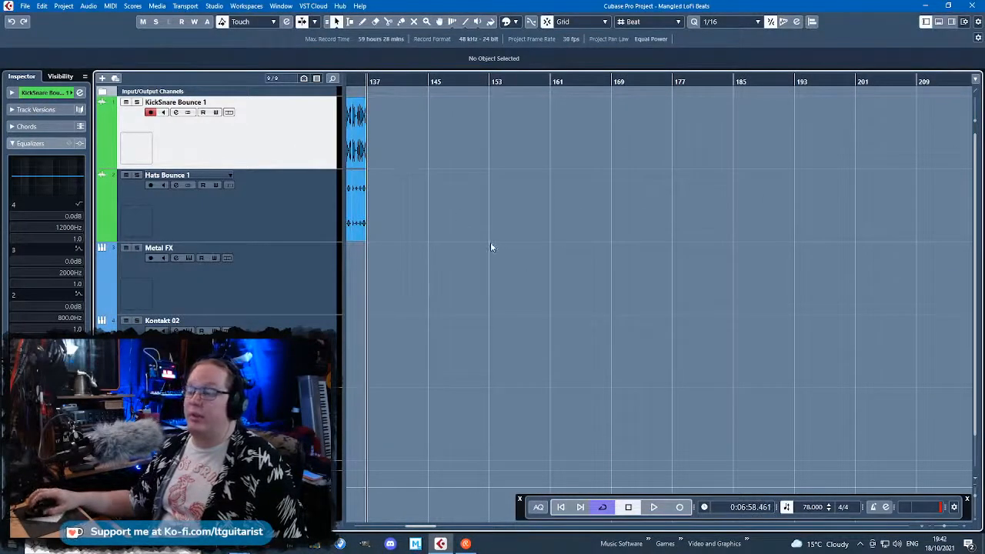
scroll(525, 233, "down", 2)
scroll(640, 306, "left", 6)
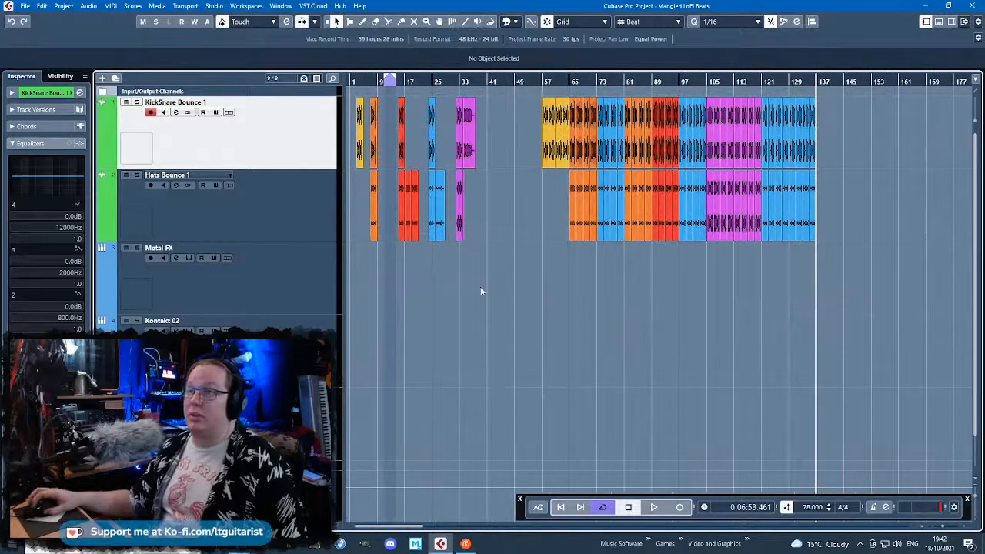
Try to delete the leftover source clips before bar 57 and move the whole arrangement to bar 1
left_click_drag(505, 262, 288, 127)
key("Delete")
left_click_drag(957, 331, 370, 46)
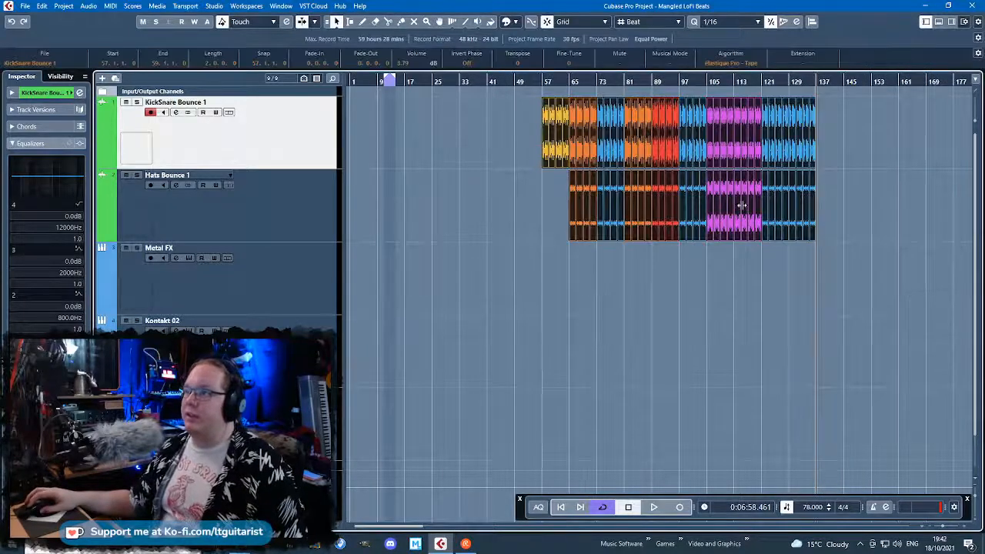
left_click_drag(745, 208, 540, 194)
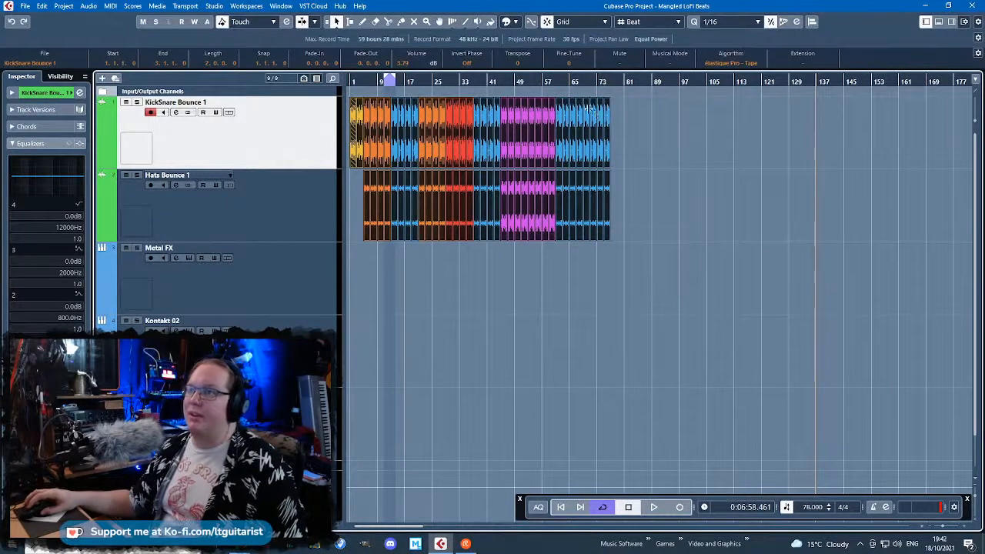
key("ctrl+z")
left_click_drag(545, 131, 353, 121)
key("ctrl+z")
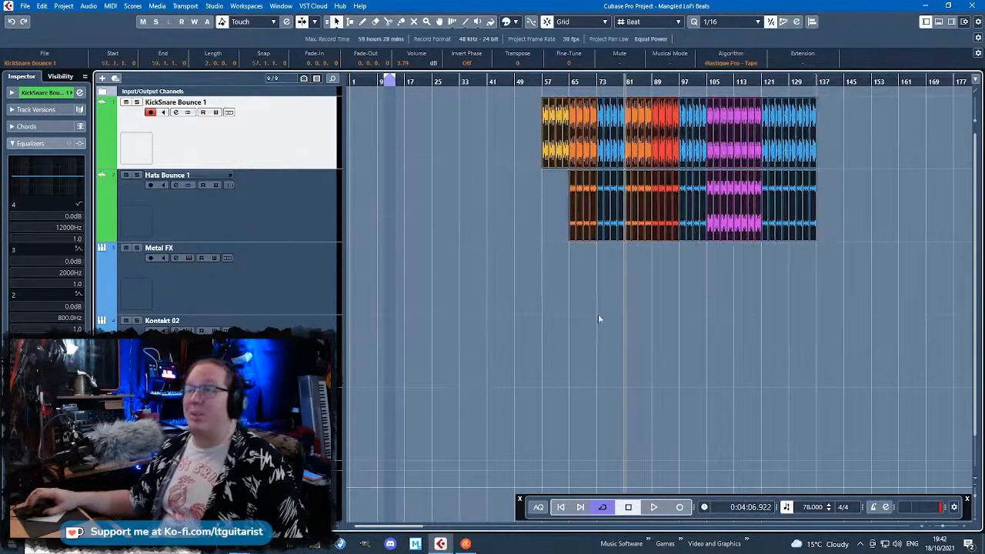
left_click(605, 313)
scroll(772, 321, "up", 3)
scroll(616, 324, "down", 5)
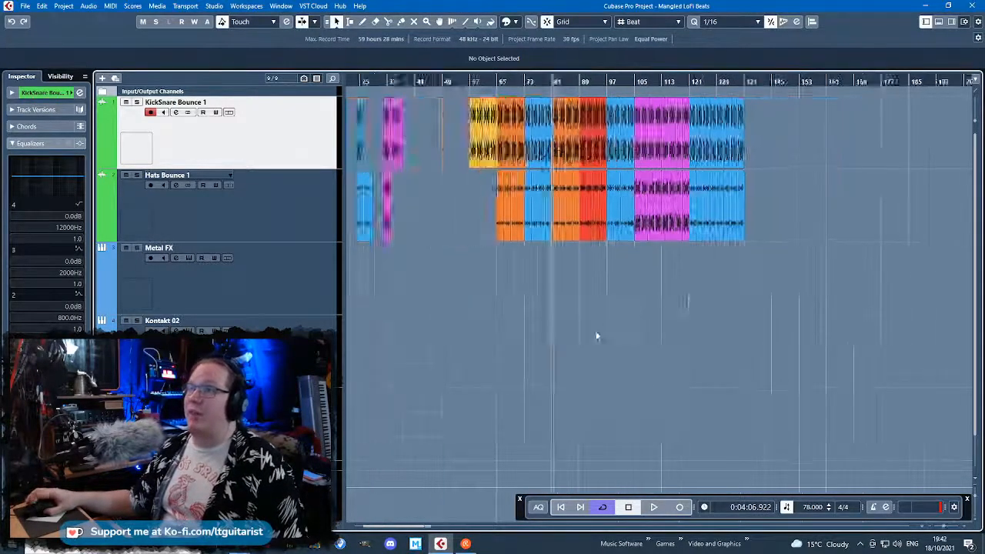
Delete the second half of the purple section at bars 113 to 121 and move the final blue section to bar 113
scroll(627, 320, "up", 5)
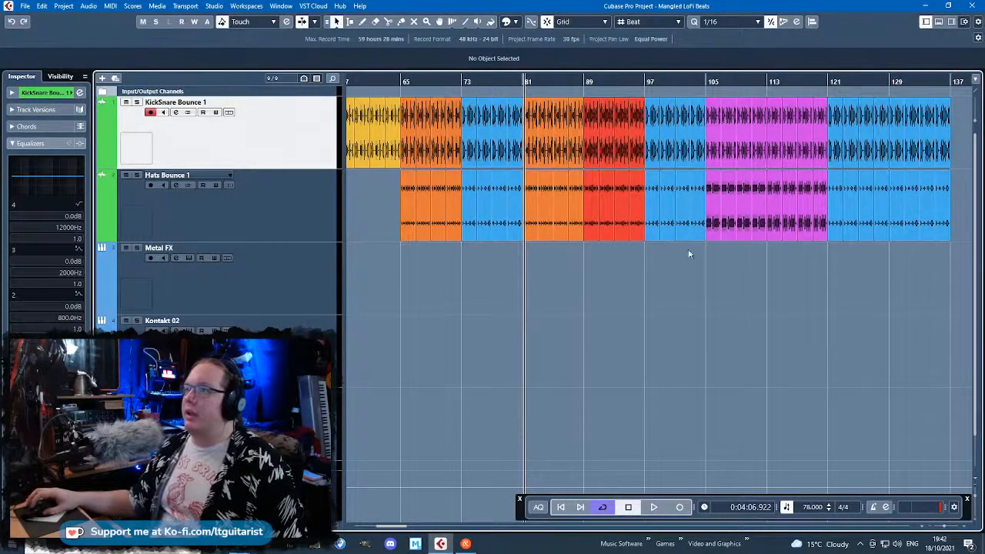
left_click_drag(496, 198, 501, 102)
left_click_drag(824, 269, 779, 127)
key("Delete")
left_click_drag(900, 138, 839, 140)
left_click(811, 381)
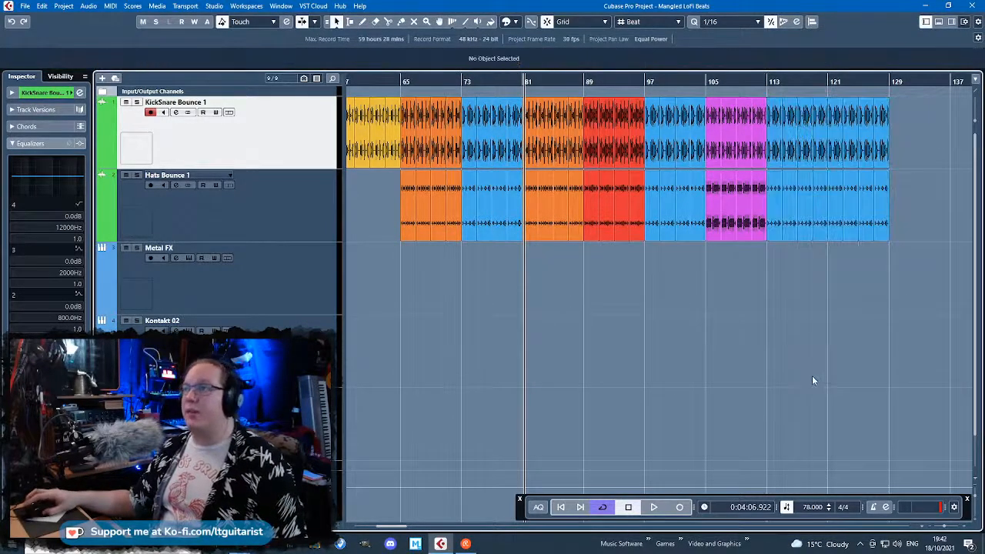
scroll(812, 380, "down", 4)
scroll(715, 339, "up", 5)
scroll(639, 294, "down", 5)
scroll(623, 312, "up", 4)
scroll(599, 321, "down", 1)
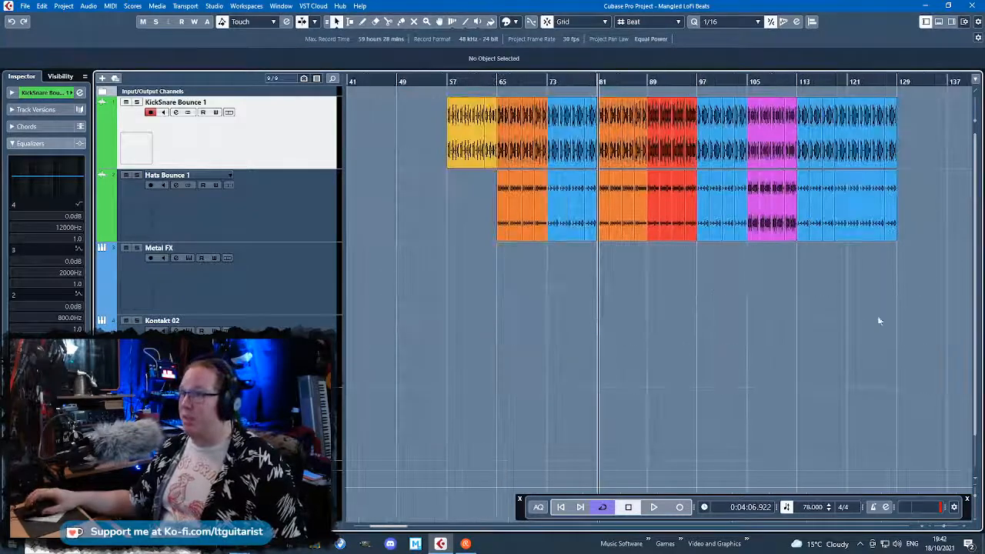
scroll(767, 269, "down", 5)
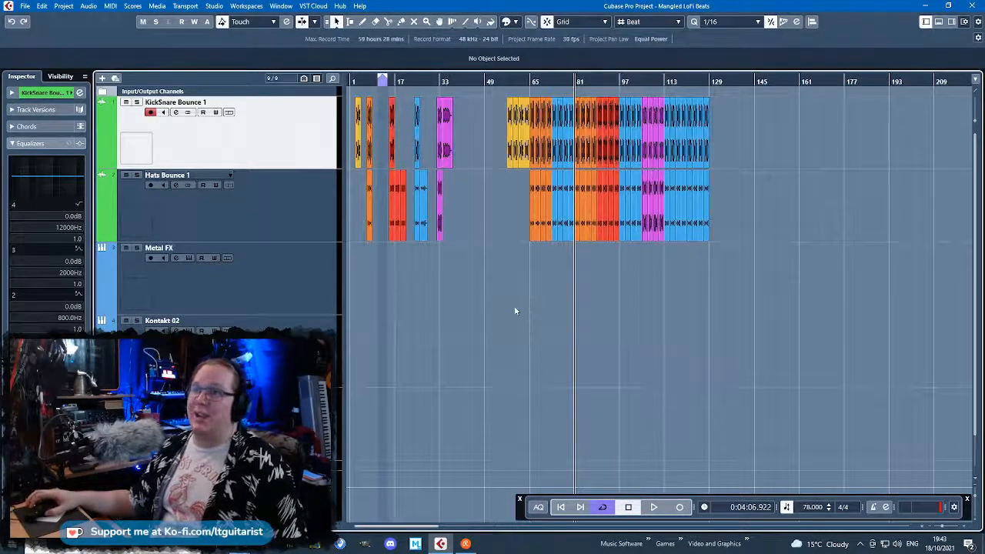
scroll(515, 311, "up", 5)
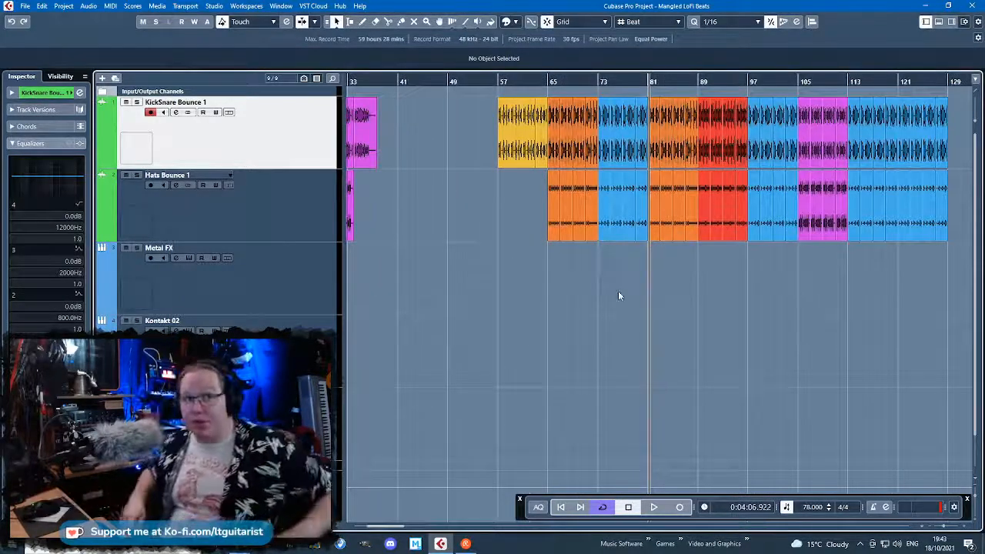
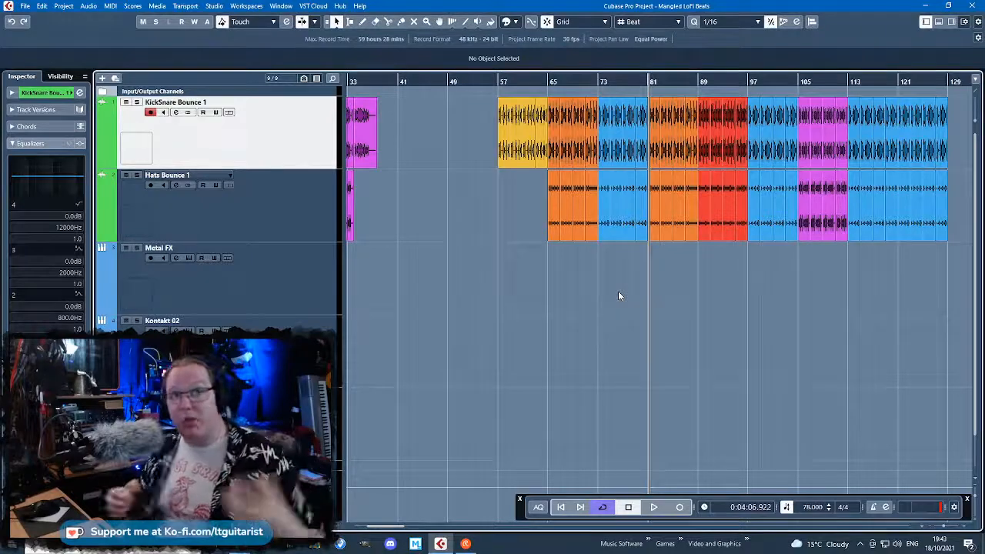
Delete the yellow KickSnare Bounce 1 source clip at bars 3 to 5
key("g")
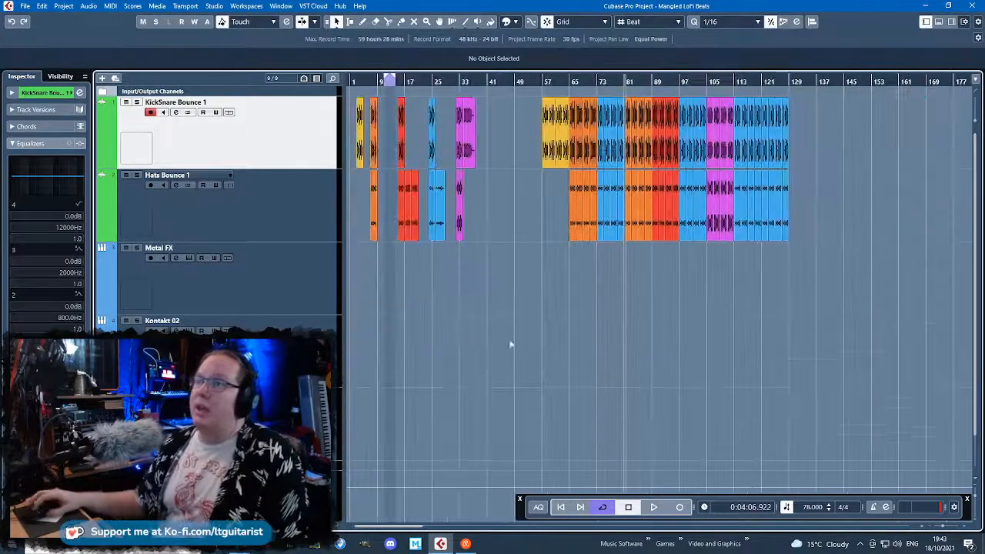
left_click(293, 291)
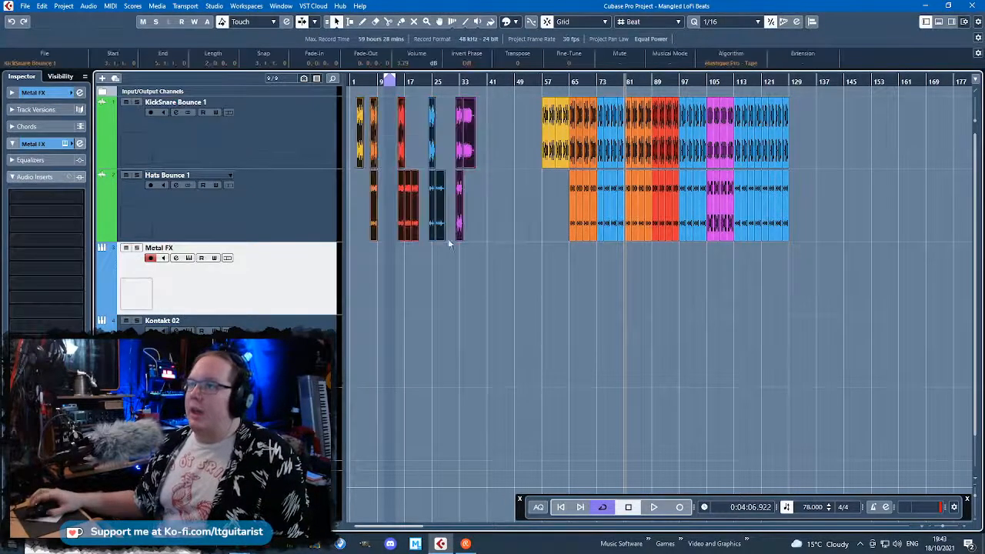
scroll(447, 238, "up", 5)
scroll(452, 272, "down", 3)
scroll(686, 324, "down", 3)
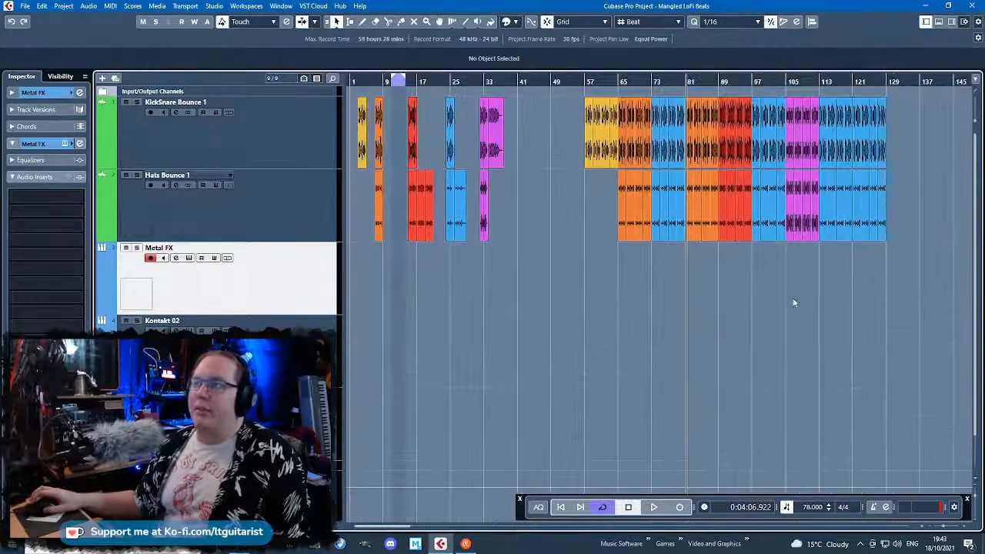
scroll(621, 303, "up", 6)
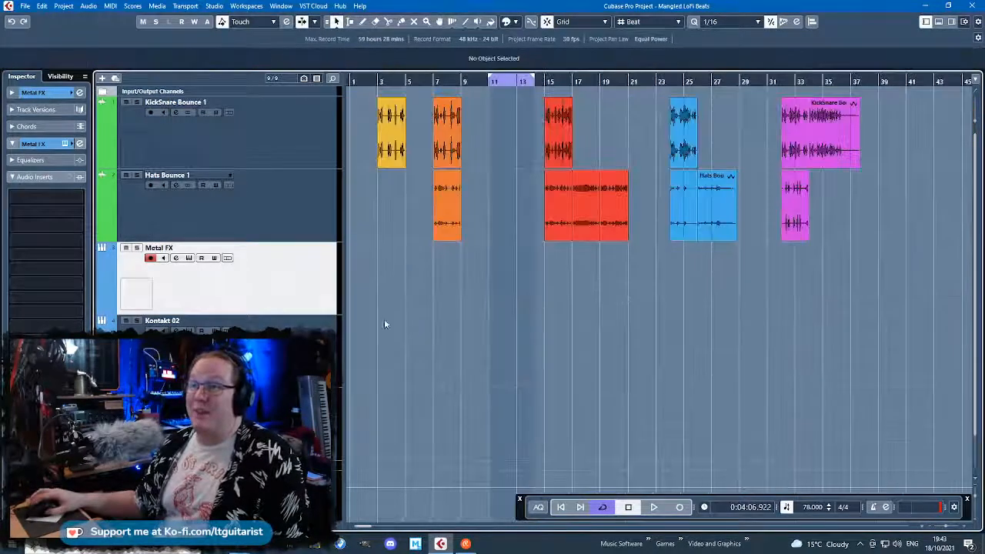
scroll(364, 275, "up", 3)
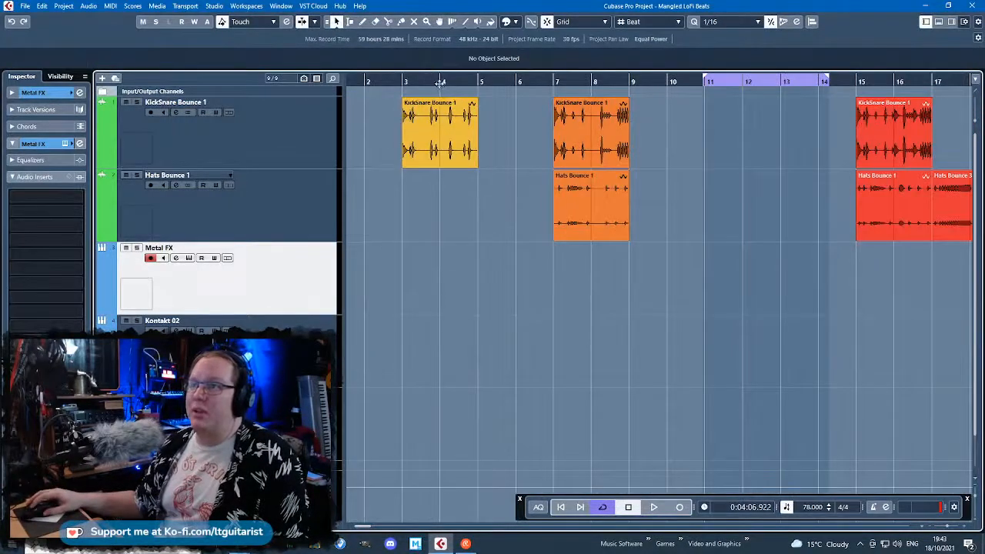
left_click_drag(432, 82, 390, 83)
scroll(419, 278, "down", 3)
left_click(416, 132)
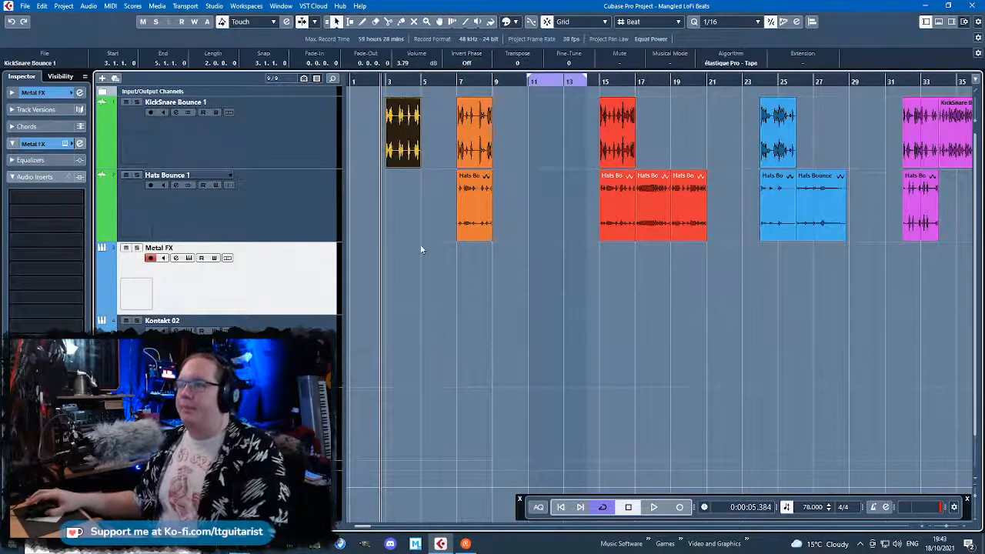
key("Delete")
Solo the KickSnare Bounce 1 track and listen to the orange source clip at bars 7 to 9
scroll(429, 276, "down", 4)
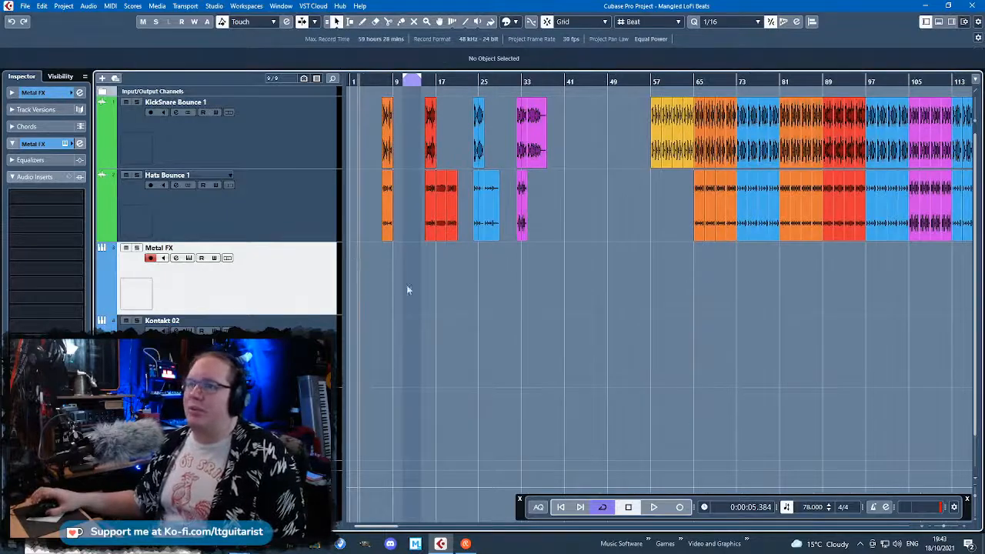
scroll(394, 290, "up", 5)
scroll(404, 304, "left", 3)
left_click(263, 140)
key("s")
left_click(665, 81)
key("space")
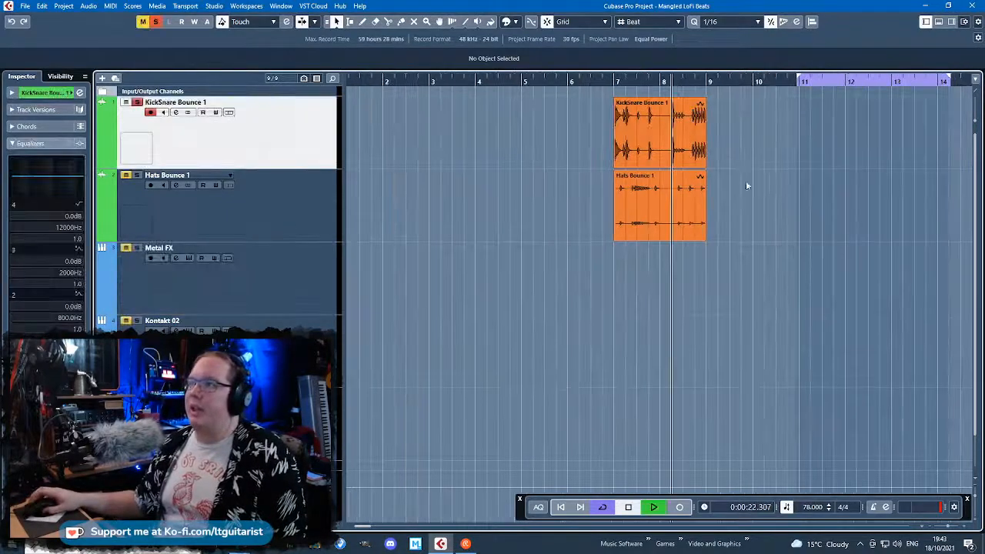
scroll(743, 164, "up", 3)
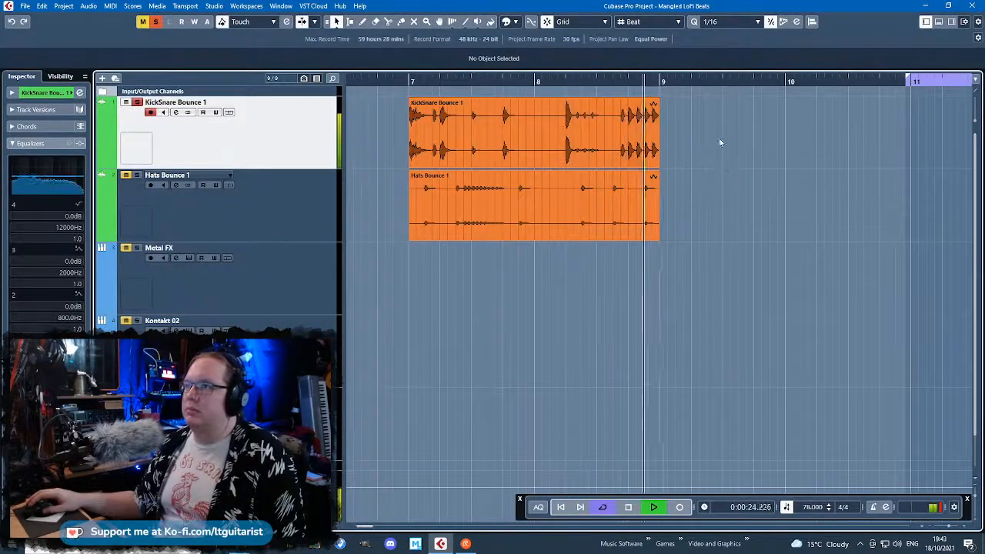
key("space")
Split the orange KickSnare Bounce 1 source clip at bar 8 and cut out its second half
left_click(541, 146, "alt")
left_click(611, 124)
key("Delete")
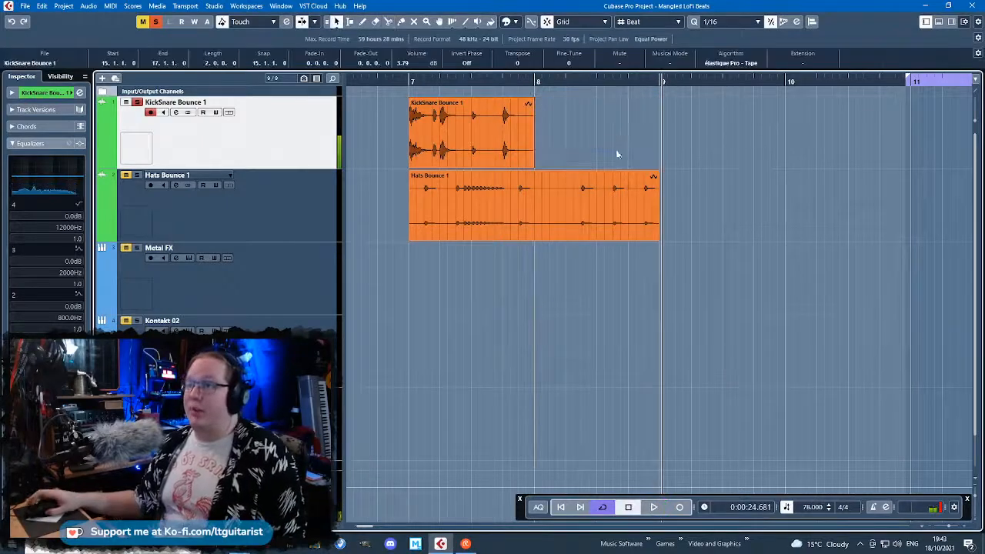
Split the last yellow clip of the arrangement at bar 64 and delete its second half
scroll(619, 147, "down", 5)
left_click(838, 305)
scroll(617, 124, "right", 15)
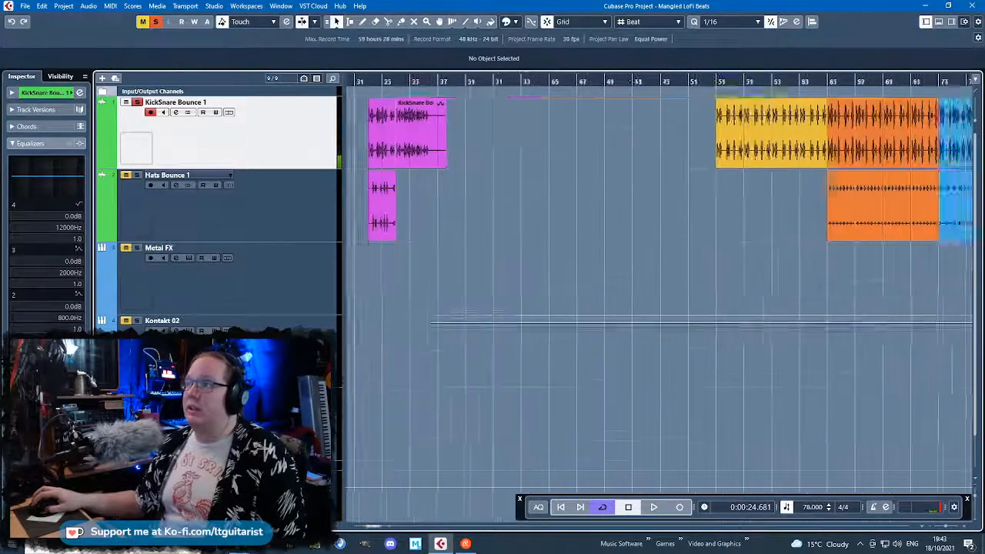
left_click(617, 102)
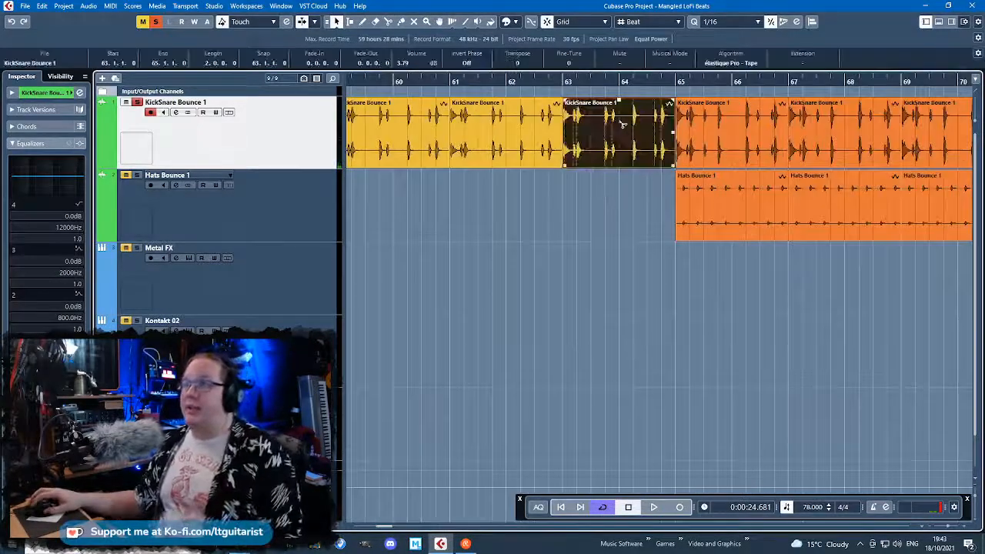
left_click(622, 126, "alt")
key("Delete")
Place the one-bar orange kick and snare fill at bar 64, between the yellow and orange sections
left_click(619, 81)
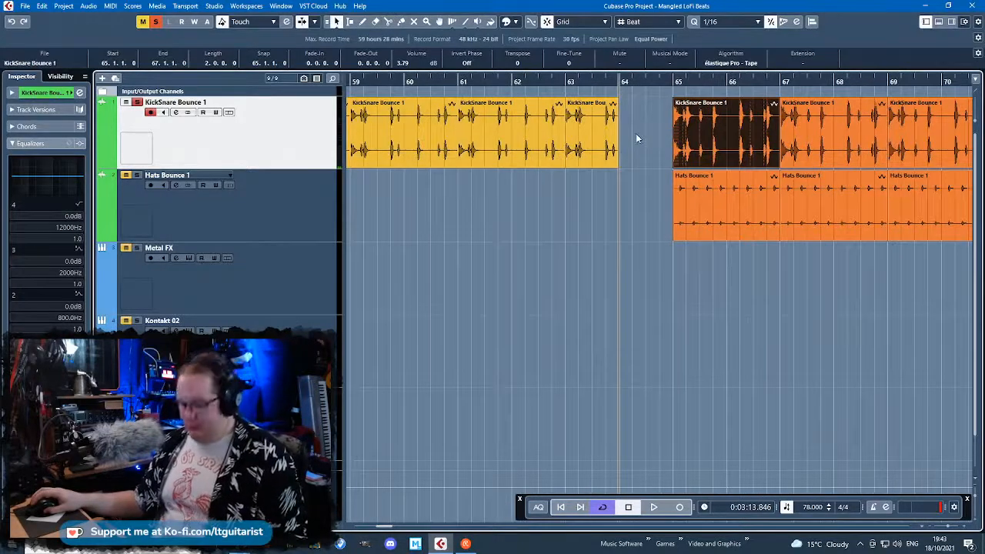
key("ctrl+Left")
key("ctrl+z")
scroll(494, 280, "down", 1)
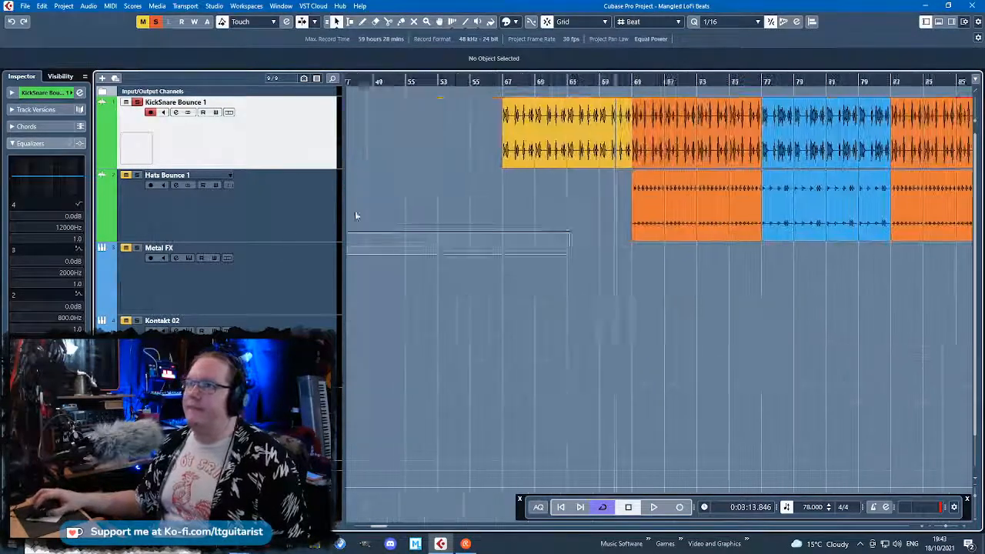
left_click(695, 139)
mouse_move(688, 137)
left_mouse_down()
mouse_move(432, 137)
mouse_move(840, 157)
mouse_move(836, 142)
mouse_move(823, 146)
left_mouse_up()
Play back the transition from the yellow section through the fill at bar 64 into the orange section
left_click(772, 83)
key("space")
left_click_drag(802, 297, 938, 323)
scroll(890, 336, "up", 3)
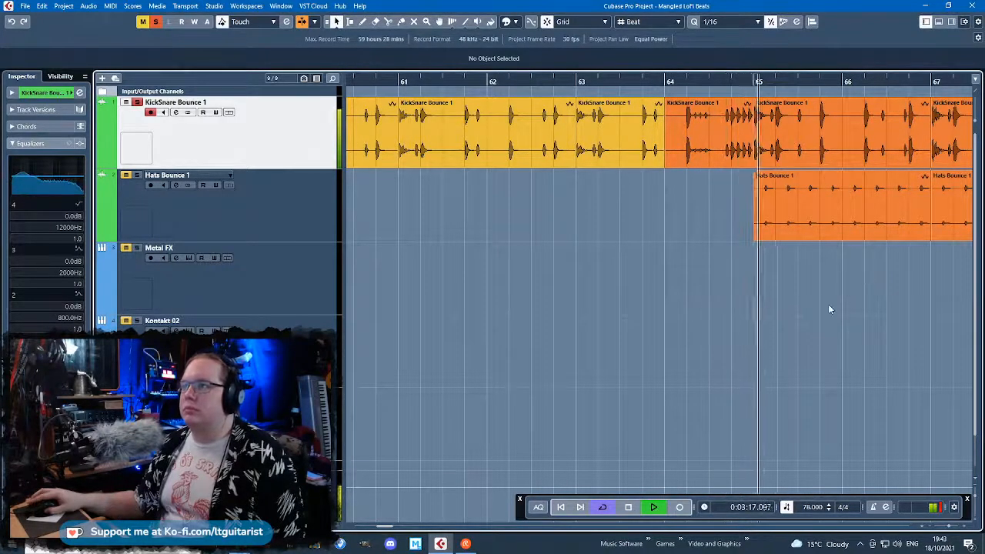
scroll(830, 309, "down", 5)
key("space")
Split the orange Hats Bounce 1 source clip at bar 8
scroll(539, 337, "left", 4)
scroll(375, 321, "up", 6)
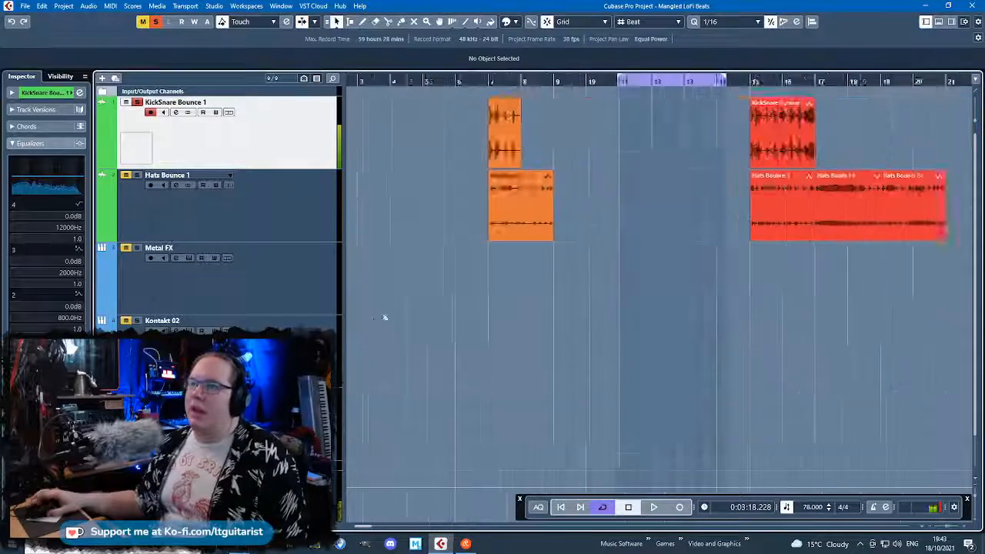
left_click(658, 223)
scroll(758, 248, "up", 1)
key("3")
left_click(750, 217)
key("1")
Listen to the orange kick, snare and hats source clips from bar 7
left_click(592, 81)
key("space")
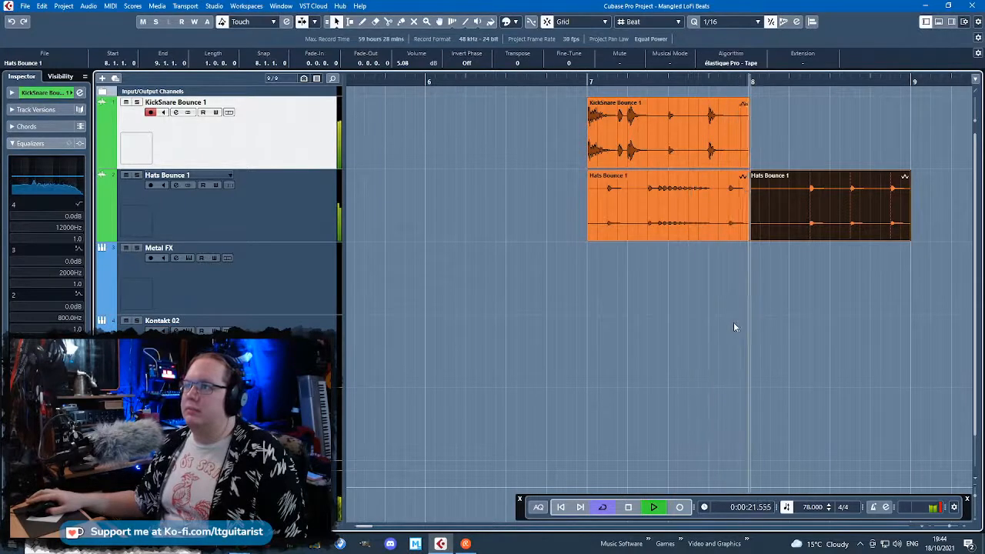
scroll(733, 327, "down", 8)
key("space")
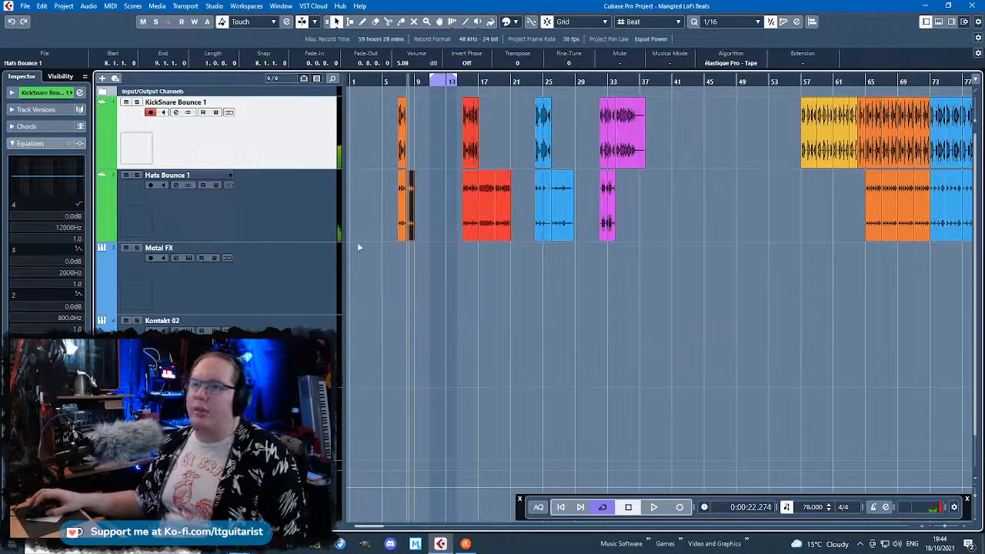
Duplicate the Hats Bounce 1 and KickSnare Bounce 1 tracks
right_click(328, 209)
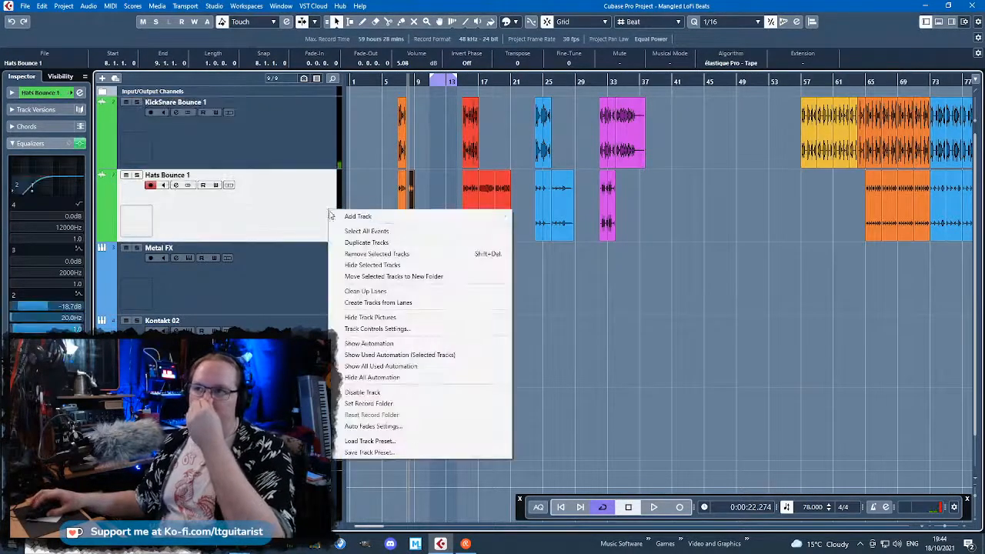
mouse_move(504, 216)
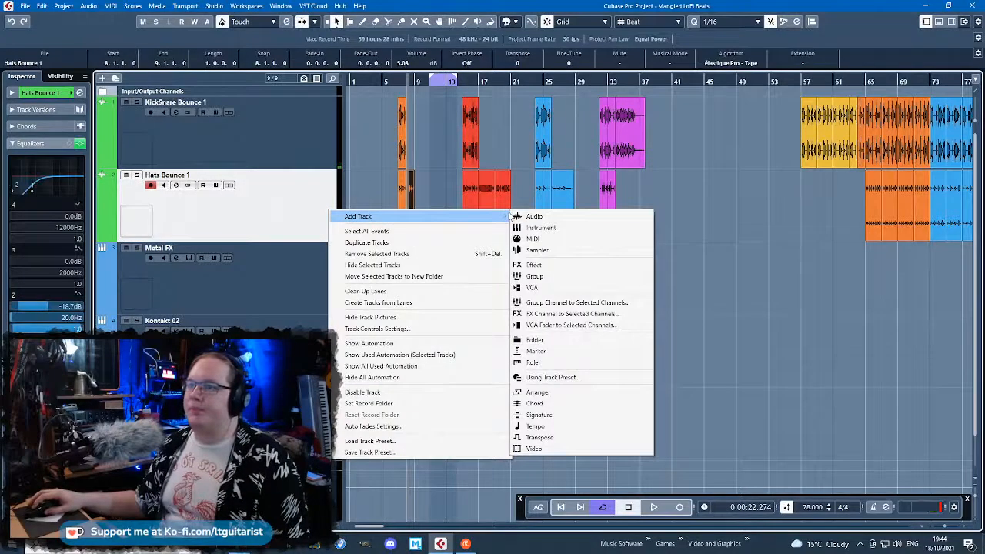
left_click(268, 213)
right_click(267, 208)
left_click(313, 239)
right_click(276, 125)
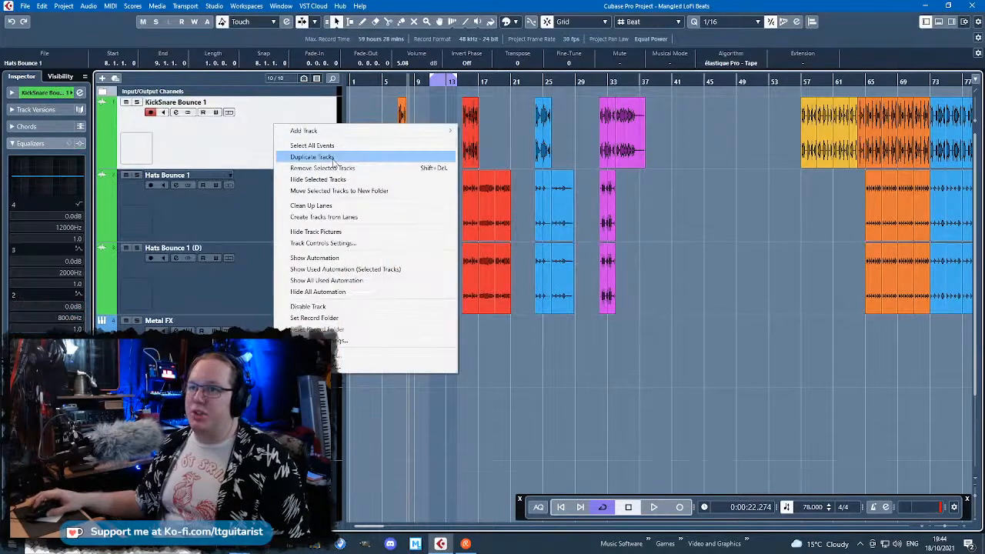
left_click(333, 157)
Delete the source clips before bar 57 from the original KickSnare Bounce 1 and Hats Bounce 1 tracks
left_click_drag(688, 158, 366, 133)
key("Delete")
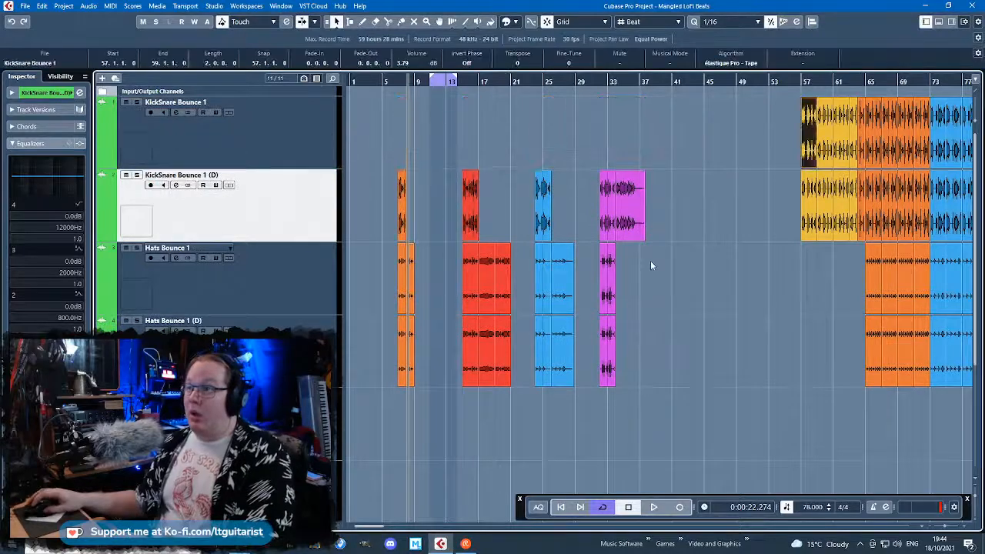
left_click_drag(689, 267, 351, 272)
key("Delete")
Delete the arranged sections from bar 57 onward on both duplicate tracks, keeping only their source clips
key("g")
key("g")
left_click_drag(723, 230, 457, 224)
key("Delete")
left_click_drag(461, 362, 510, 365)
key("Delete")
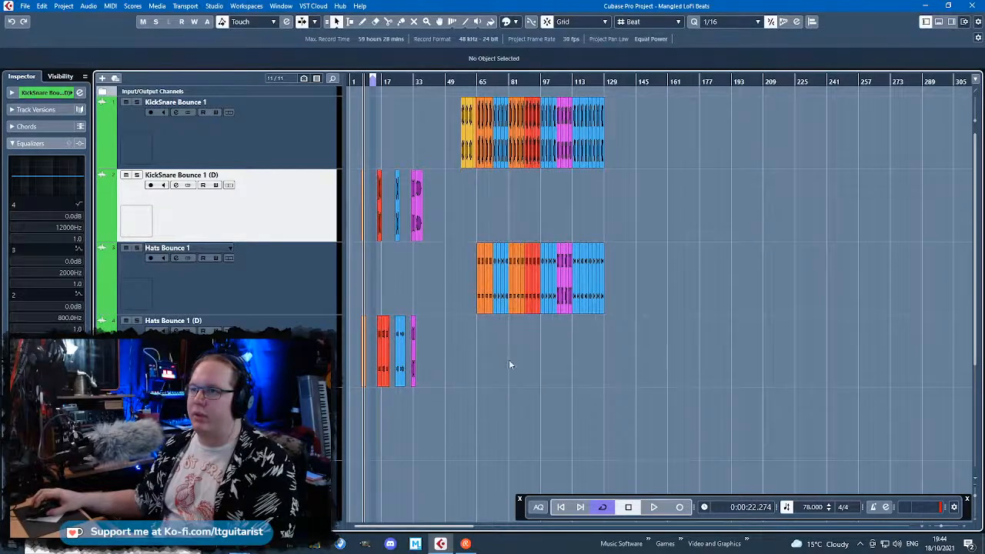
Move all source clips on both duplicate tracks later so they end just before the arrangement at bar 57
left_click_drag(267, 197, 266, 198)
scroll(408, 282, "up", 3)
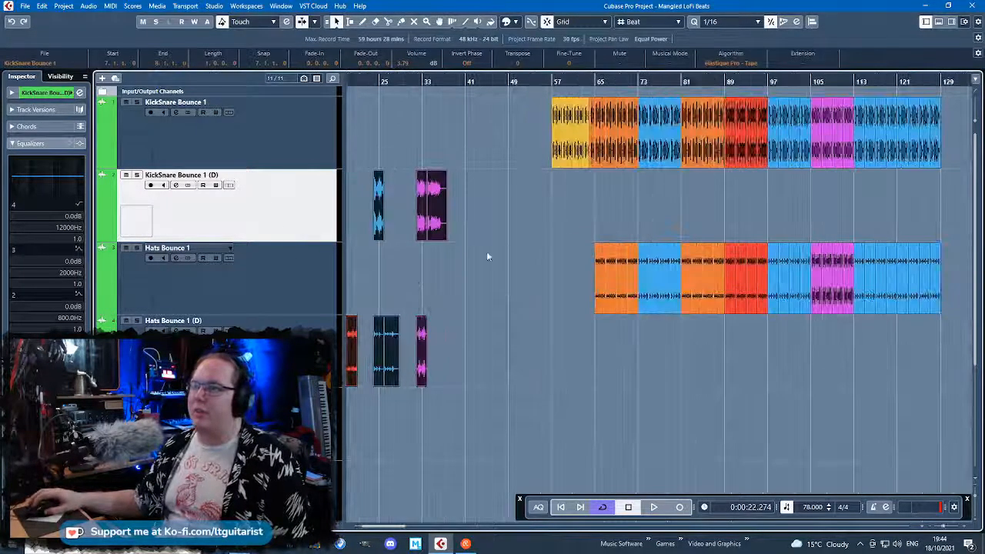
left_click_drag(436, 225, 537, 224)
left_click(491, 291)
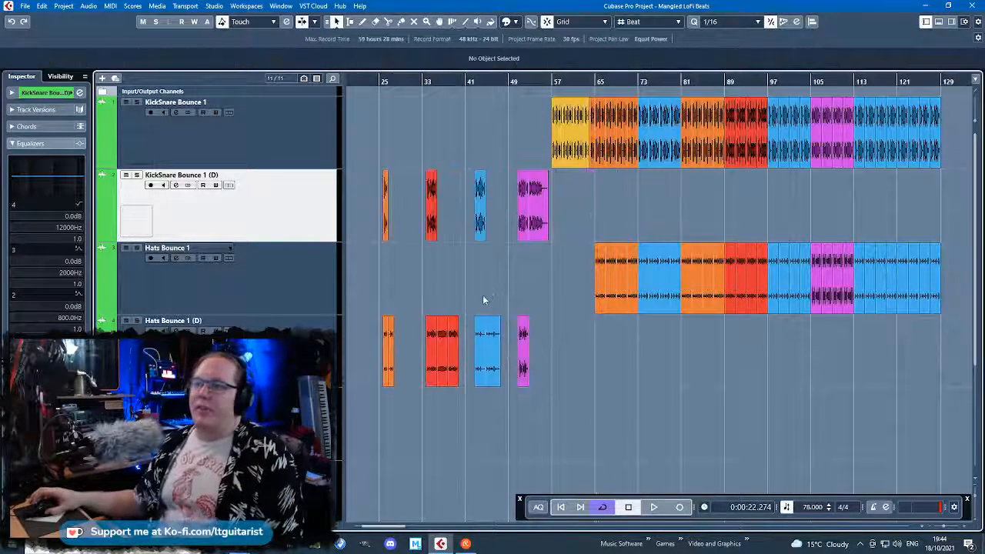
Place the one-bar orange source clip at bar 71 on the duplicate kick and snare track
scroll(395, 276, "up", 4)
scroll(395, 276, "down", 2)
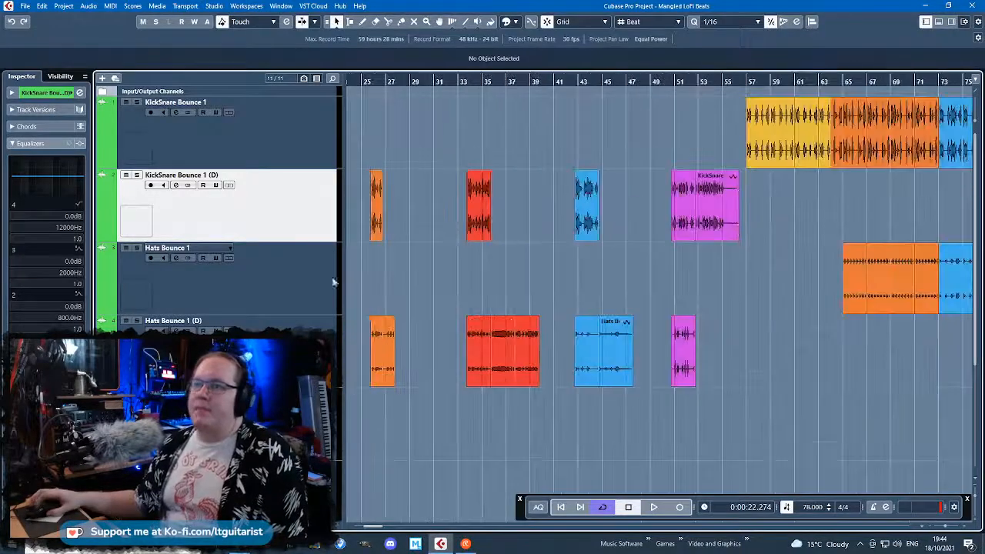
left_click_drag(374, 216, 887, 215)
scroll(738, 218, "right", 6)
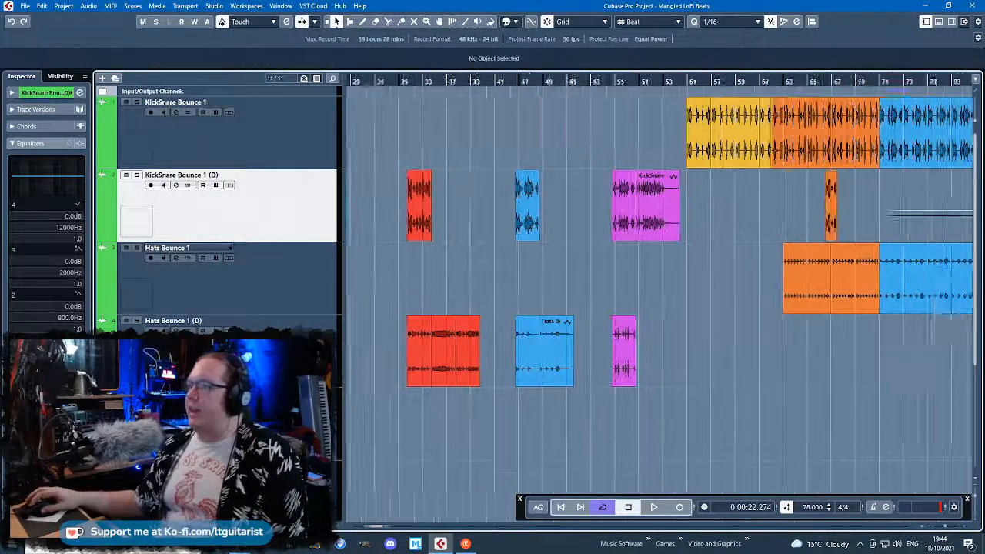
left_click_drag(623, 209, 539, 202)
scroll(645, 223, "up", 5)
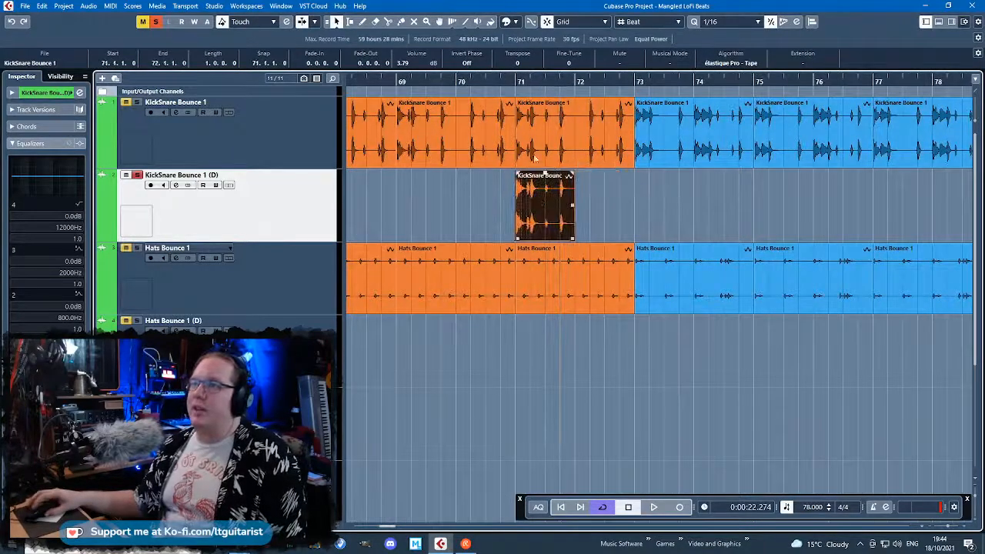
Listen to the orange clip at bar 71 on the soloed duplicate kick and snare track
key("space")
scroll(531, 204, "up", 3)
left_click(609, 253)
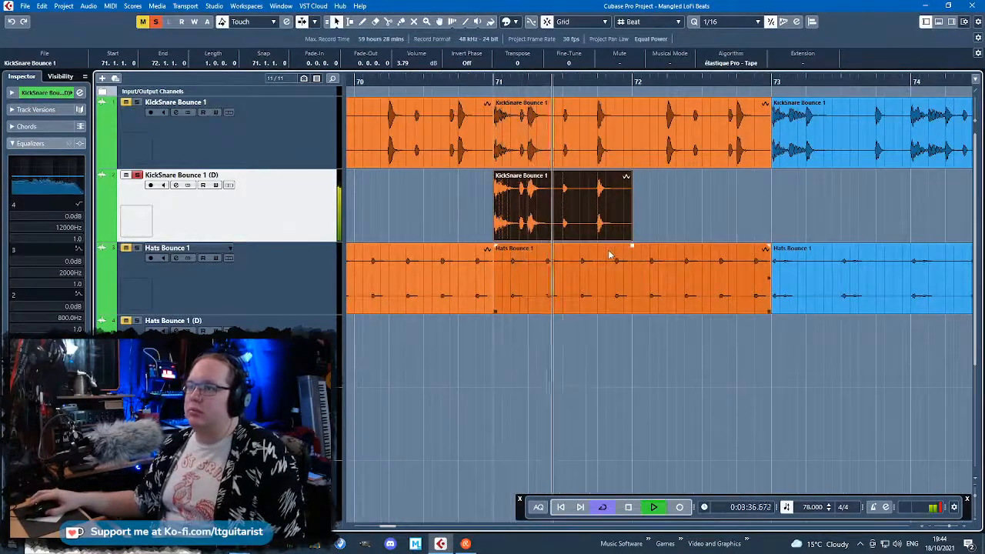
key("space")
Split the arranged kick and snare clip at bar 72 and replace its bar 71 half with the orange source clip
left_click(633, 147, "alt")
left_click(615, 145)
key("Delete")
left_click_drag(583, 209, 581, 122)
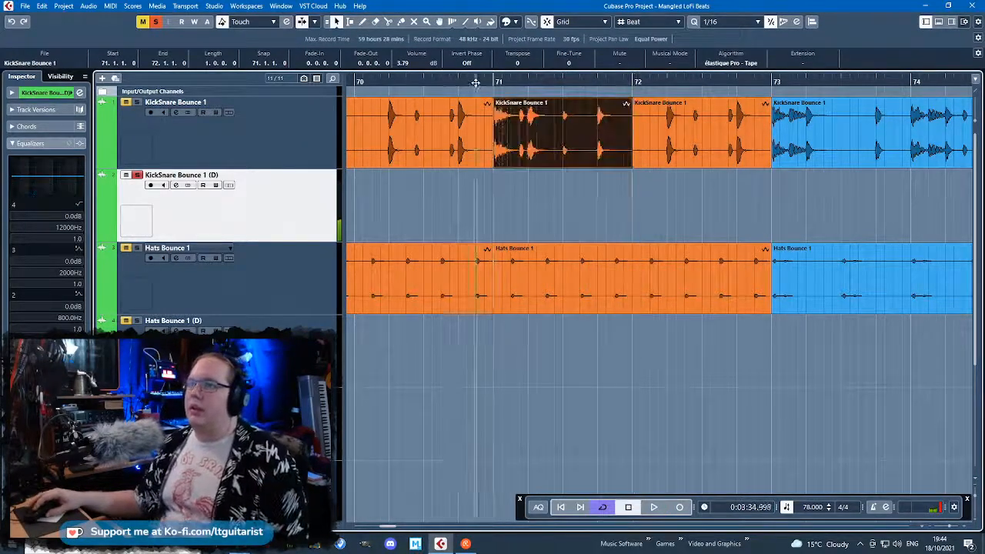
Solo the KickSnare Bounce 1 track and play back the orange section from around bar 71
left_click(475, 81)
key("space")
left_click(679, 214)
left_click(676, 141)
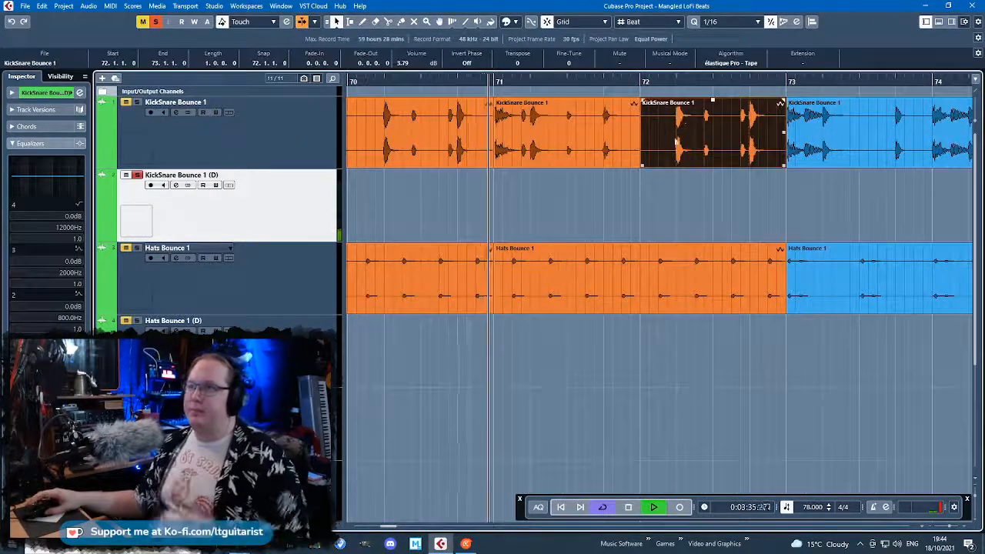
left_click(309, 132)
left_click(497, 79)
left_click(703, 217)
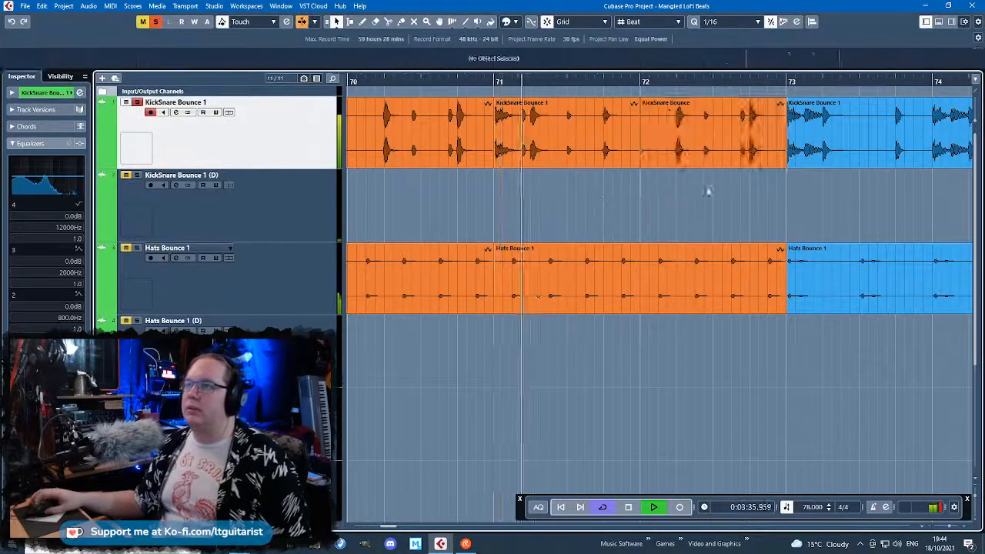
Split the kick and snare clip at bar 72 halfway and delete both pieces up to bar 73
left_click(713, 149)
left_click(715, 144, "alt")
left_click_drag(745, 184, 681, 147)
key("Delete")
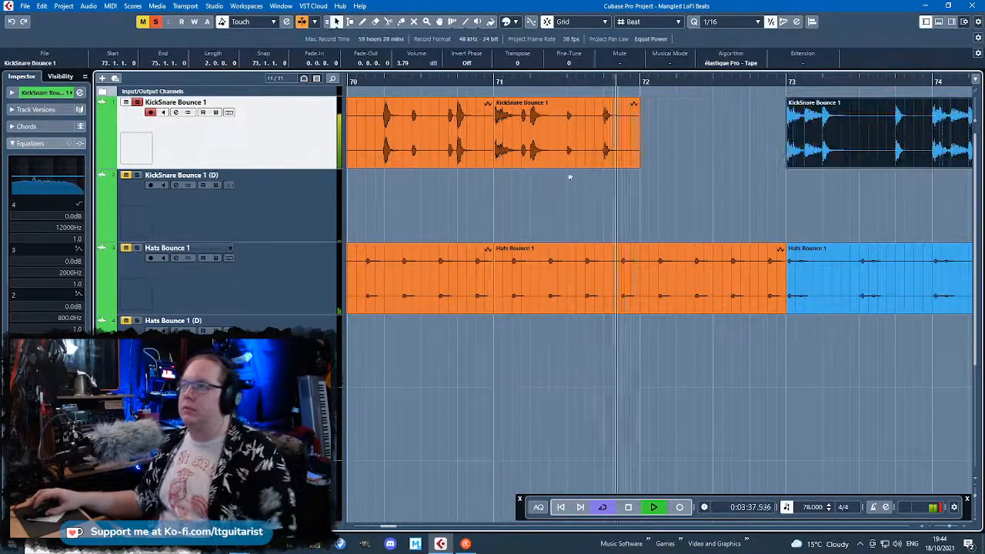
Split the bar 71 kick and snare clip in half and copy its first half to bar 72
left_click(568, 146)
left_click(568, 144, "alt")
left_click_drag(620, 139, 693, 138)
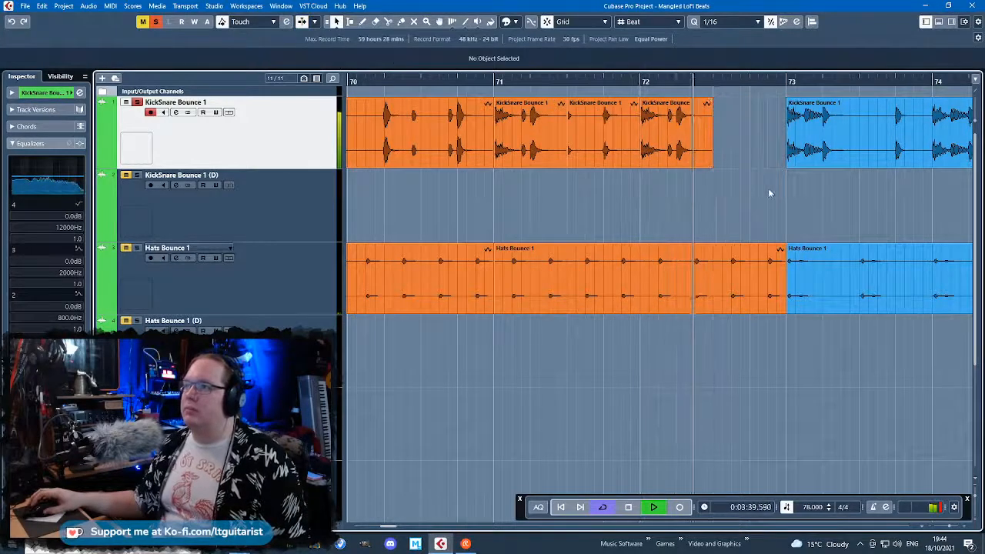
Extend the shortened orange kick and snare clip at bar 71 so it fills the bar up to bar 72
left_click_drag(567, 164, 640, 165)
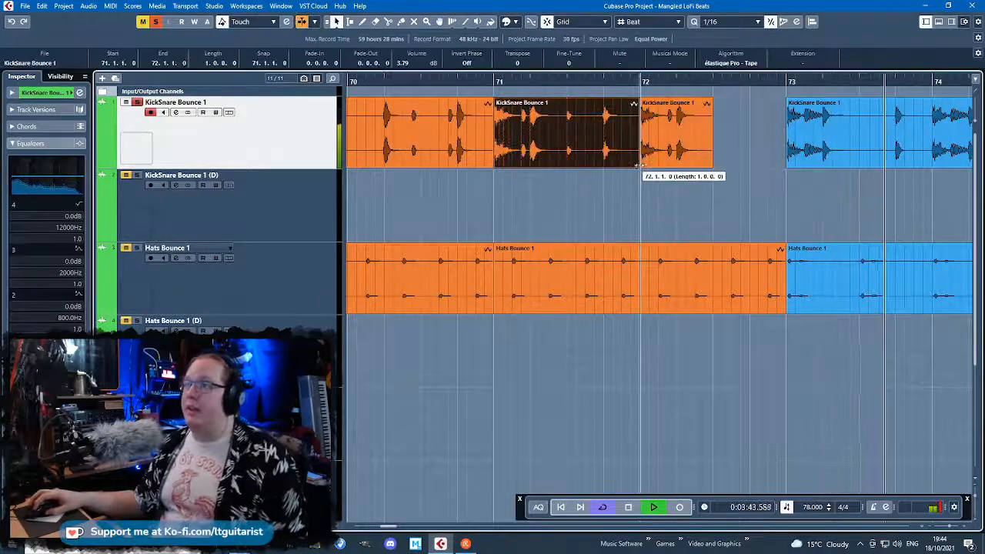
scroll(629, 193, "down", 3)
scroll(653, 209, "down", 4)
scroll(666, 221, "up", 4)
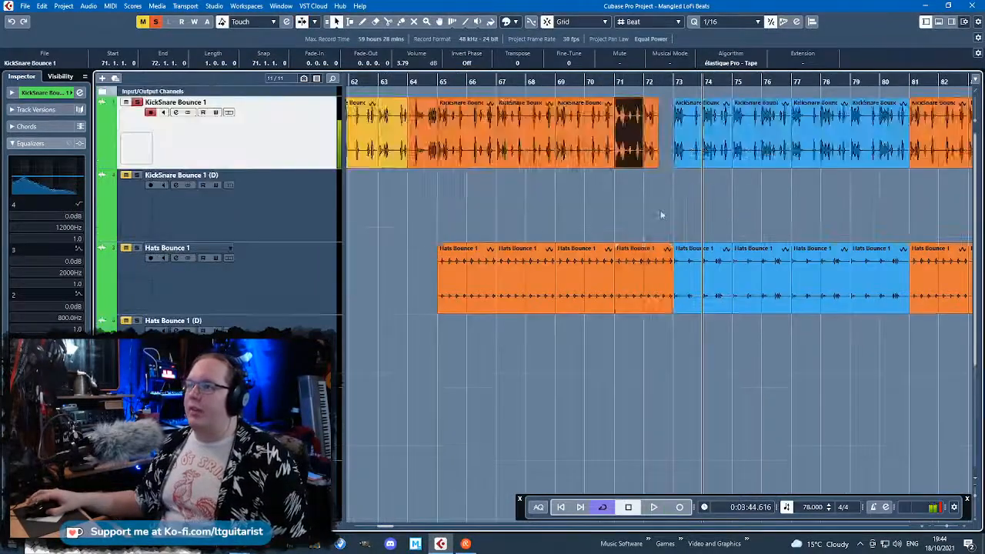
Split the orange Hats Bounce 1 clip at bar 72 and delete its second half
scroll(650, 262, "up", 5)
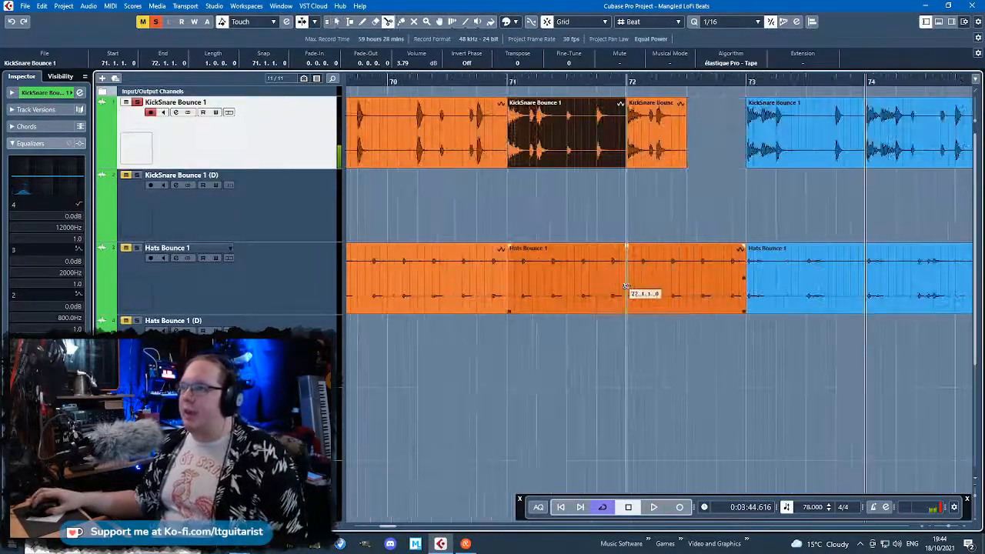
left_click(624, 284)
key("1")
left_click(662, 304)
key("Delete")
Move the two orange source hats clips from around bar 26 to bar 78 on the Hats Bounce 1 (D) track
scroll(658, 330, "down", 6)
left_click_drag(443, 271, 554, 277)
scroll(573, 287, "up", 6)
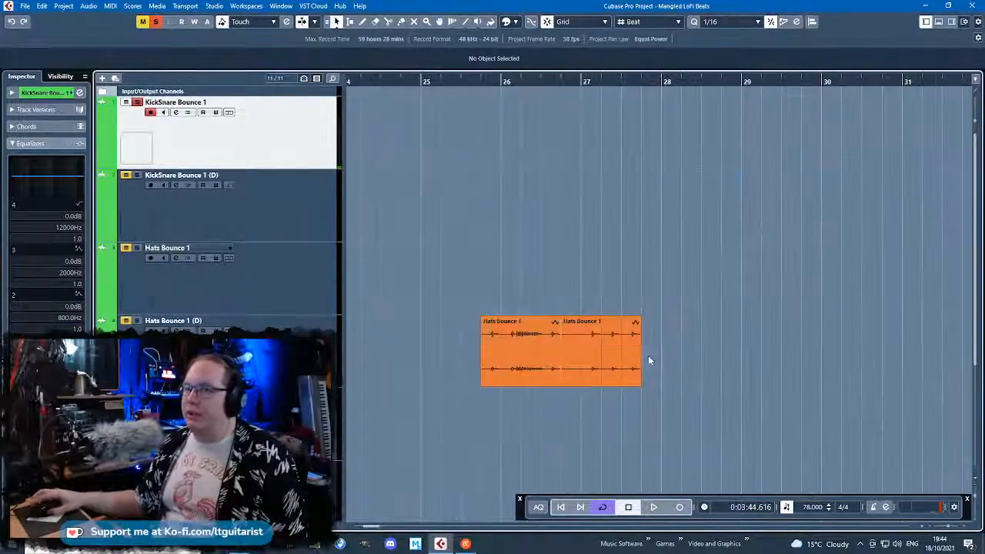
left_click_drag(655, 358, 655, 358)
scroll(616, 361, "down", 6)
left_click_drag(539, 352, 916, 352)
scroll(817, 392, "up", 6)
left_click(785, 281)
scroll(785, 286, "down", 4)
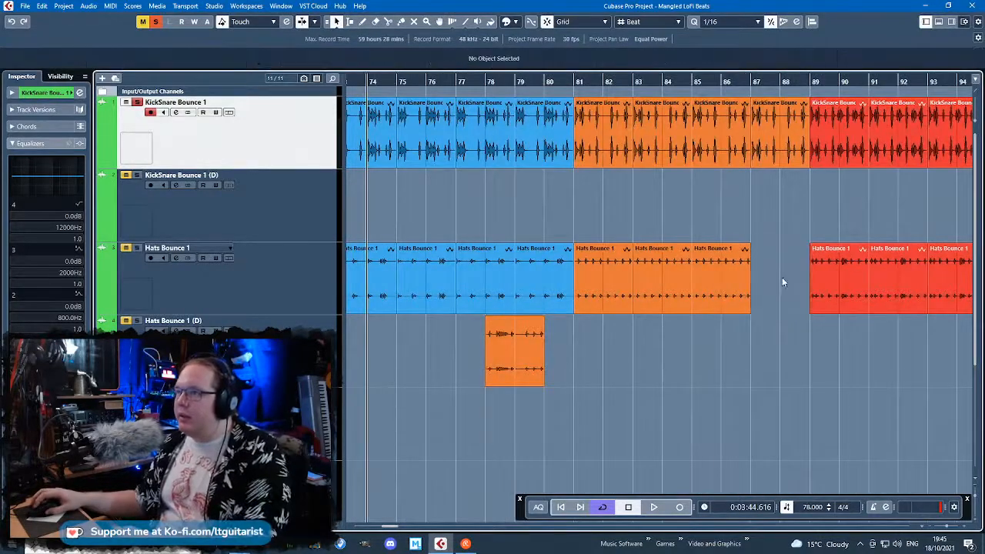
Split the orange hats clip at bar 88 and replace its second half with the second source hats clip
key("3")
left_click(780, 276)
key("1")
key("Delete")
left_click_drag(530, 347, 796, 276)
left_click(722, 211)
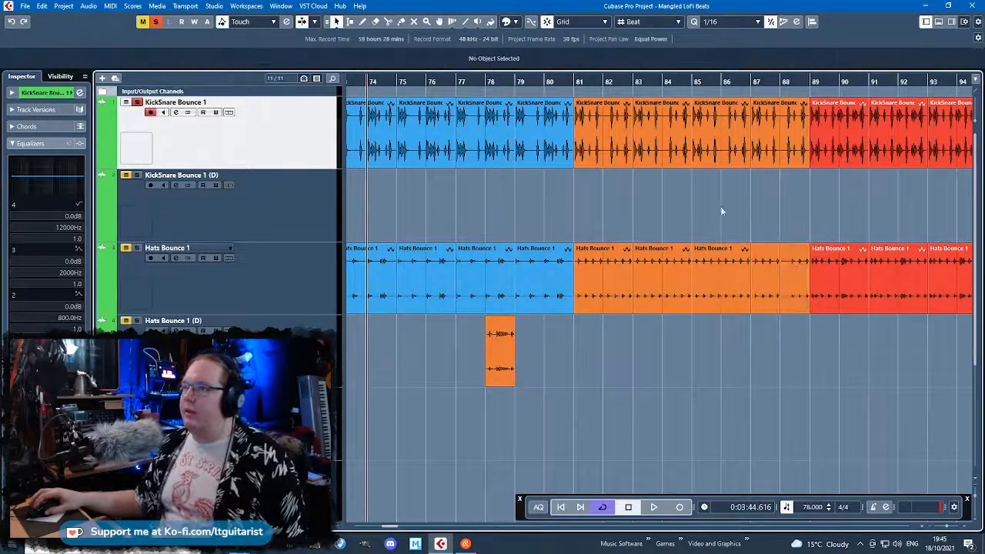
Play back the end of the orange section from around bar 87 with the solos cleared
left_click(762, 83)
key("space")
scroll(815, 282, "up", 4)
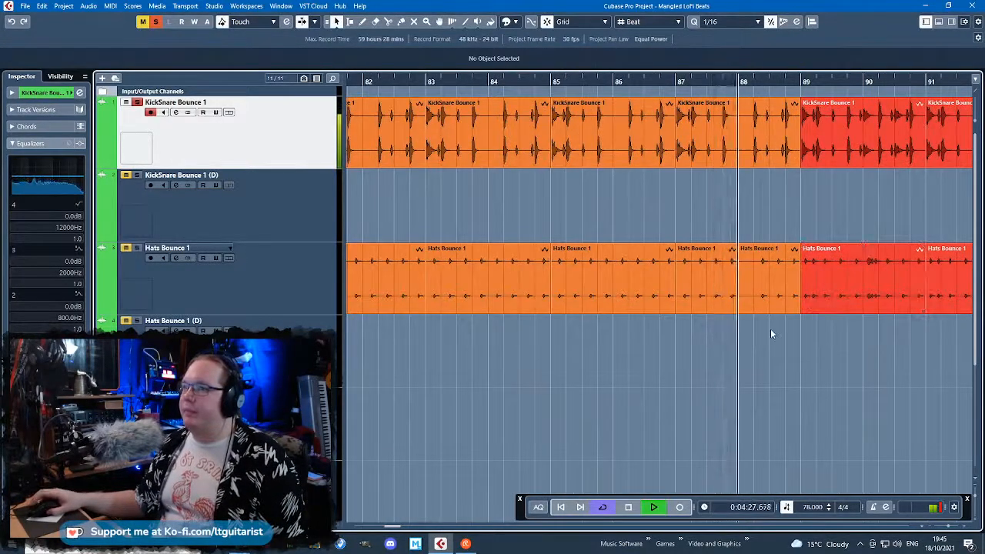
scroll(762, 346, "up", 2)
scroll(760, 347, "up", 1)
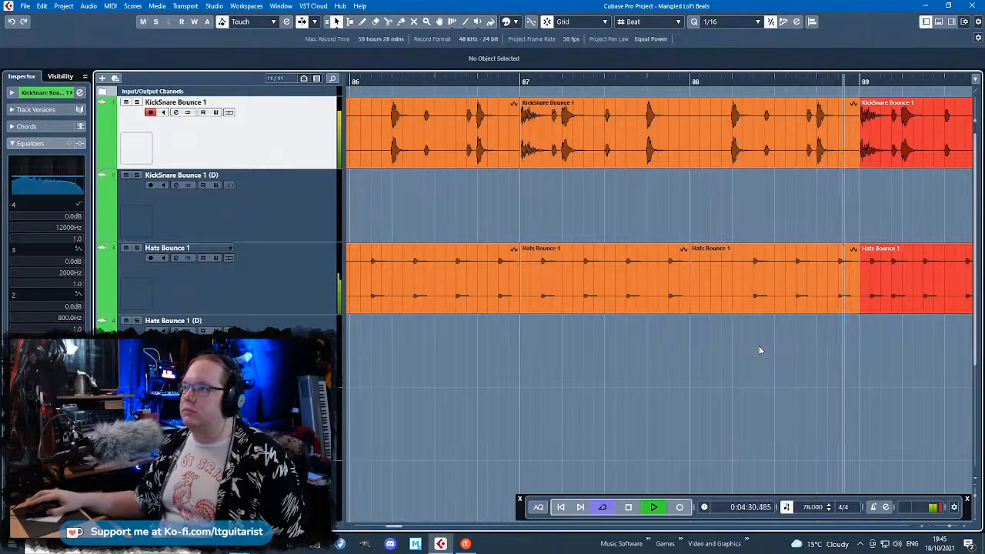
Split the orange hats clip spanning bars 83 and 84 at bar 84, and move the remaining source hats clip to bar 82
scroll(759, 346, "down", 4)
key("space")
left_click(628, 319)
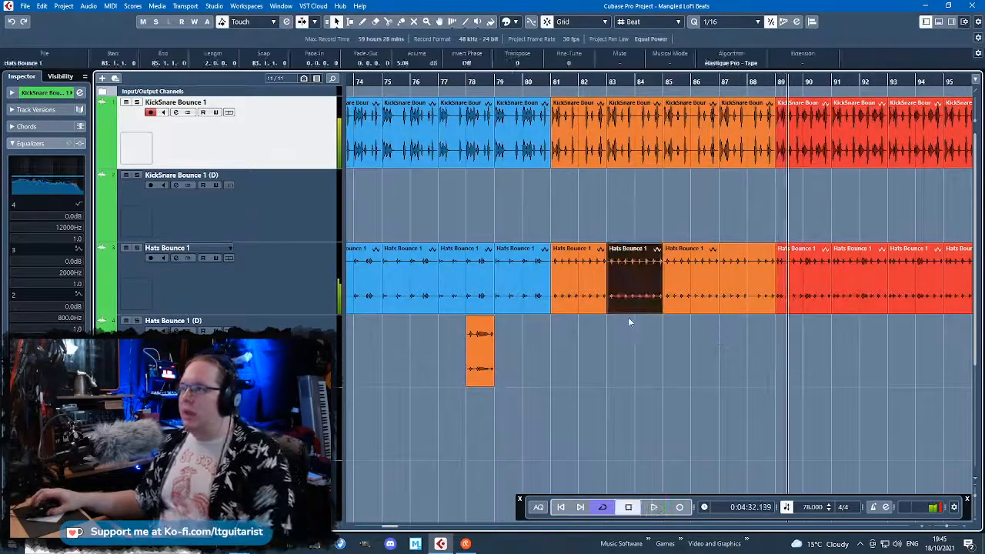
mouse_move(631, 287)
left_mouse_down()
mouse_move(788, 286)
mouse_move(650, 282)
left_mouse_up()
left_click_drag(487, 358, 590, 385)
Solo the Hats Bounce 1 (D) track and play back its source clip from bar 82
key("s")
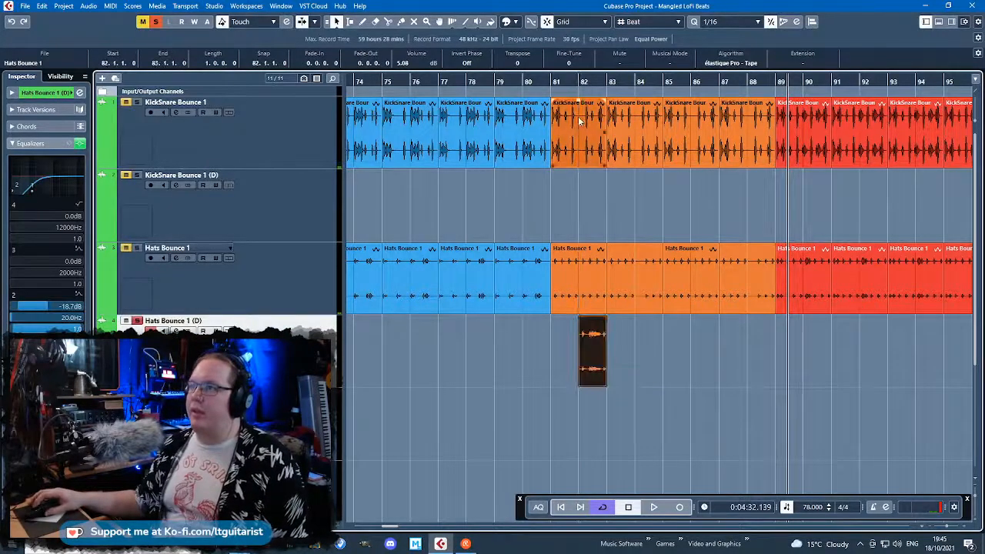
left_click(578, 82)
key("space")
scroll(641, 361, "up", 3)
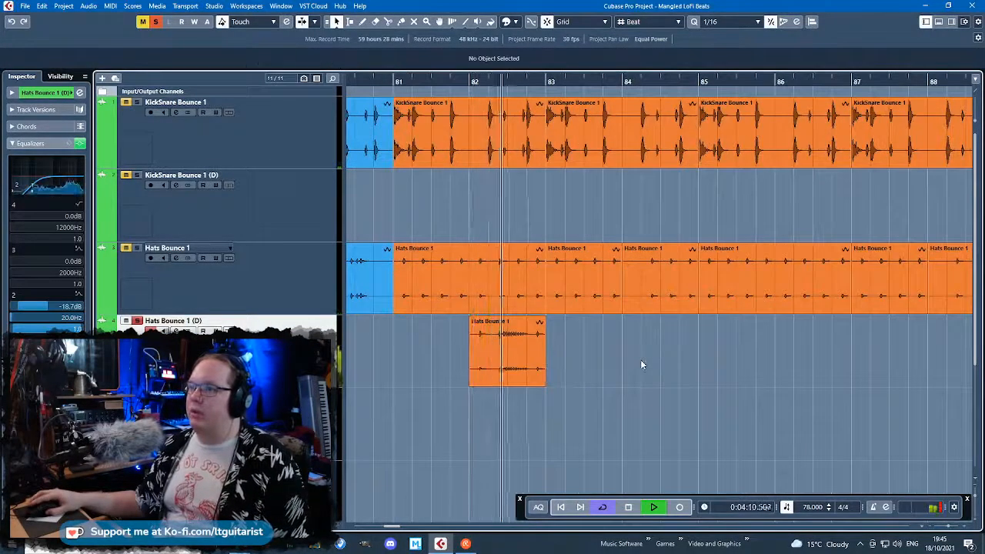
Replace the orange hats clip at bar 88 with the source clip from the Hats Bounce 1 (D) track
scroll(646, 362, "down", 2)
left_click(802, 279)
left_click_drag(866, 298, 816, 279)
key("space")
left_click_drag(564, 352, 871, 278)
scroll(788, 386, "down", 3)
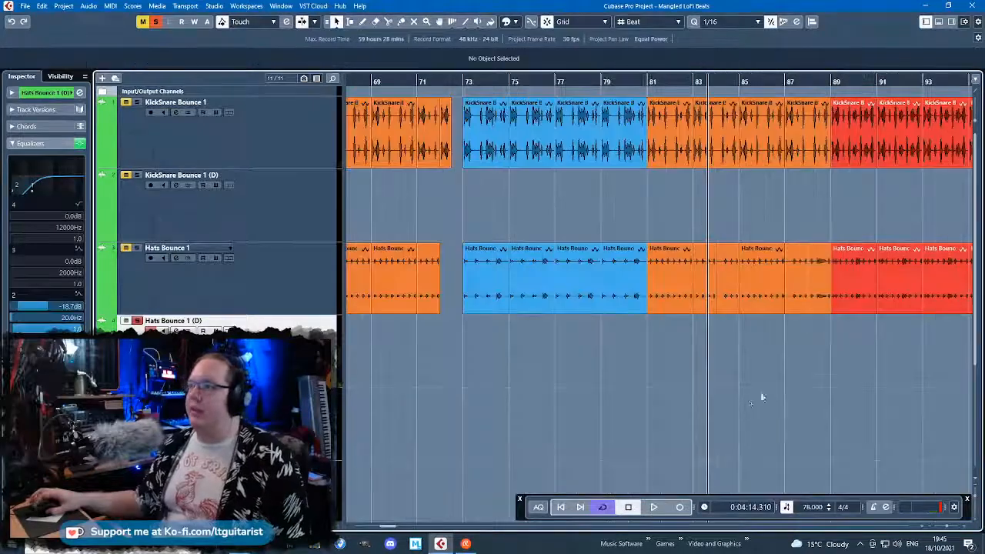
Solo the KickSnare Bounce 1 (D) track and play back the red source clips from just before bar 34
left_click(748, 400)
scroll(748, 394, "down", 3)
scroll(758, 389, "up", 5)
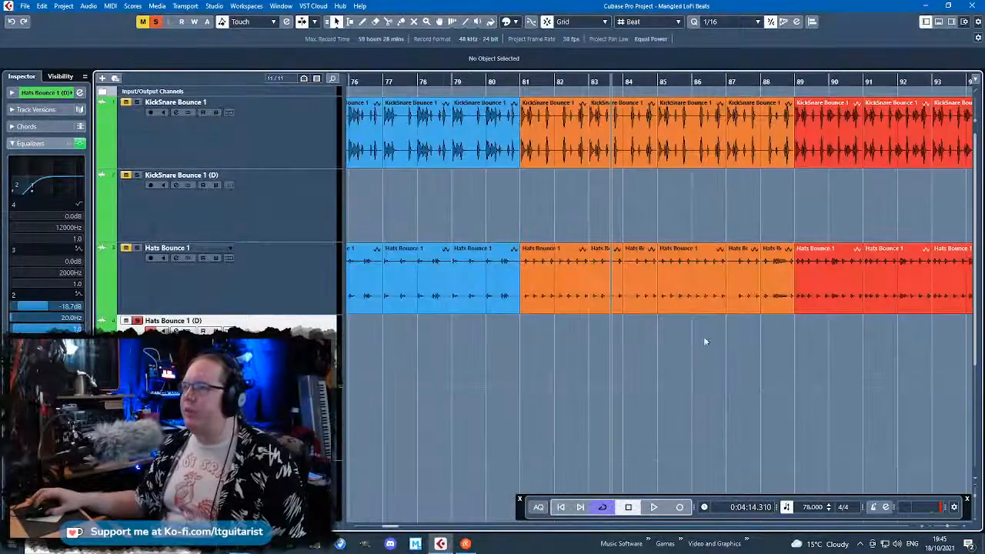
left_click(683, 300)
scroll(683, 302, "up", 1)
scroll(624, 339, "down", 4)
left_click(593, 377)
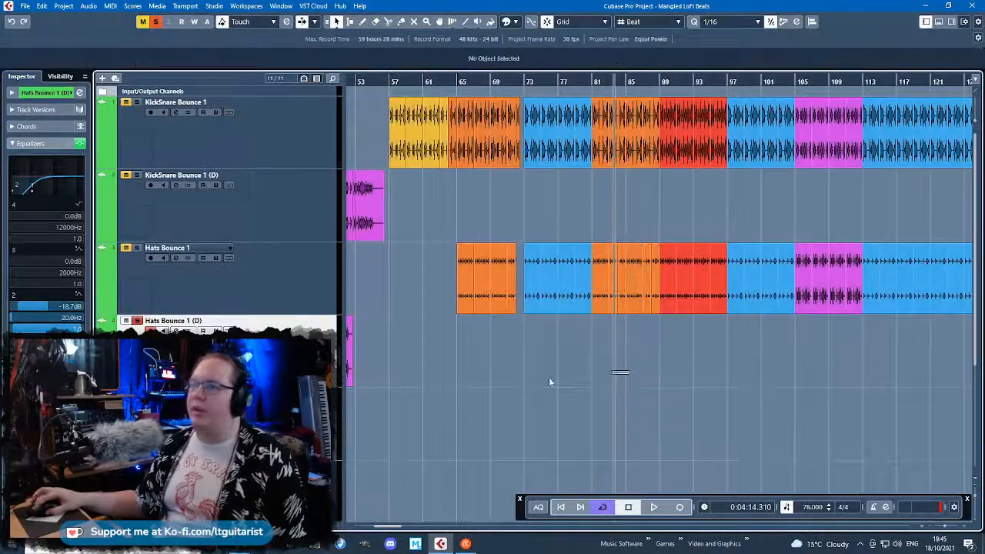
scroll(592, 381, "down", 3)
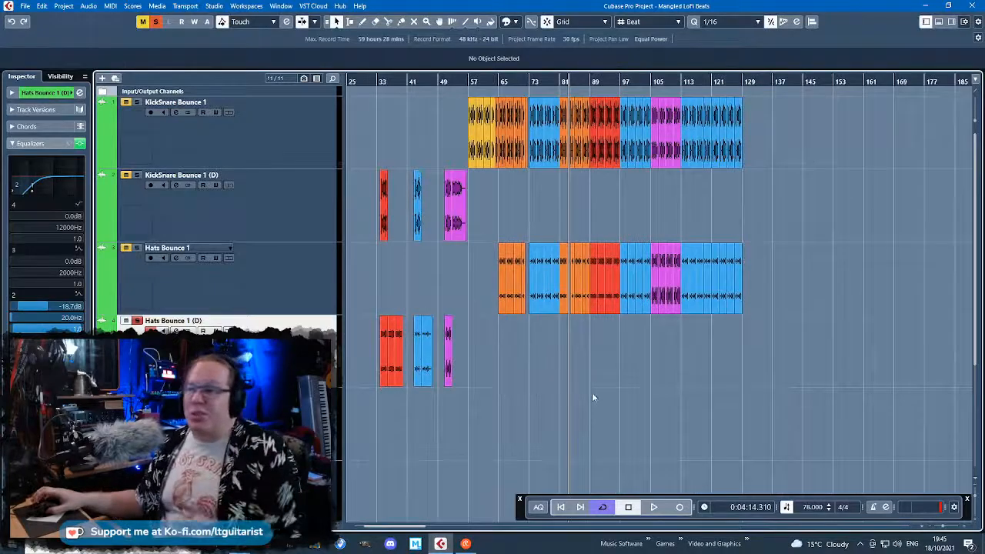
scroll(460, 288, "up", 8)
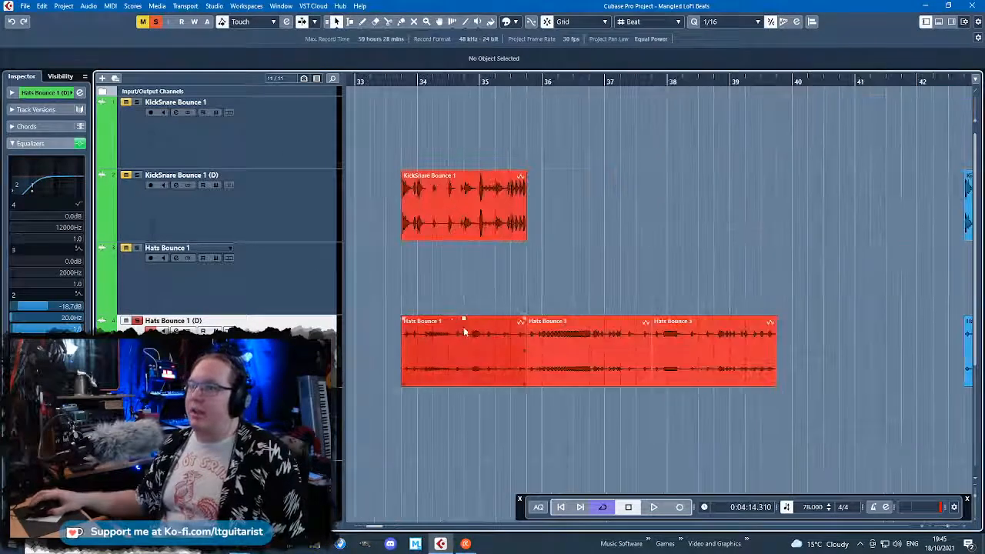
left_click(318, 206)
left_click(314, 324)
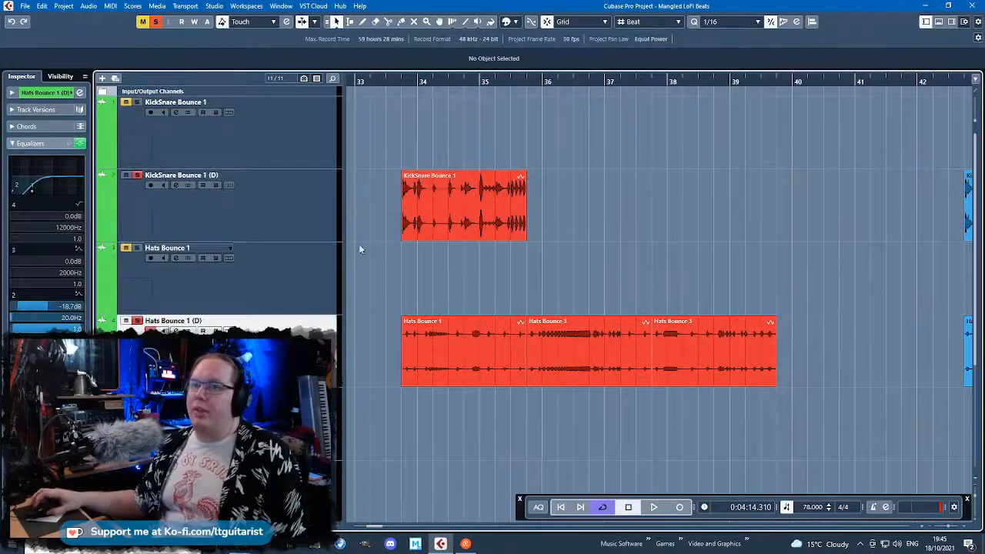
left_click(404, 83)
key("space")
scroll(433, 266, "up", 3)
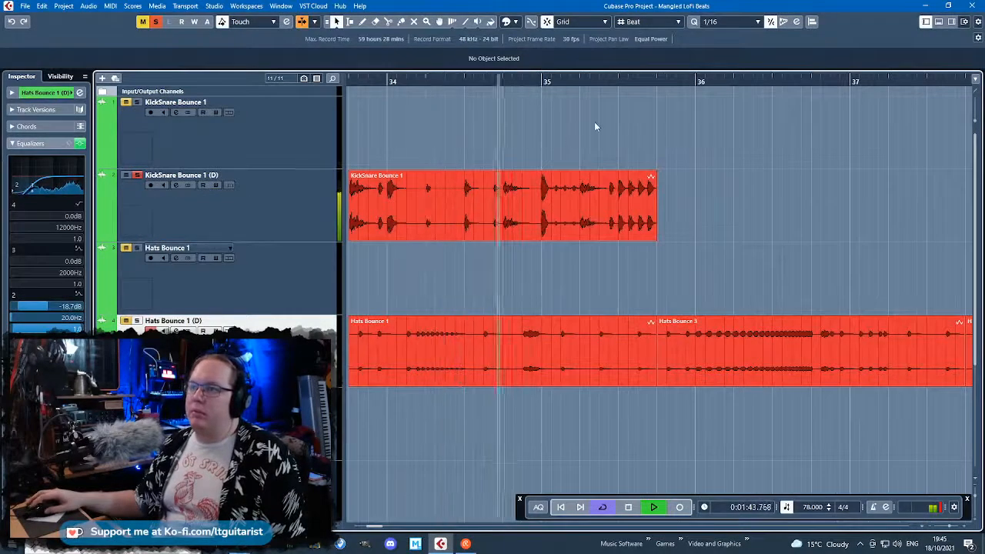
Split the red kick and snare source clip at bar 35 and cut its second part
left_click(543, 223, "alt")
left_click(584, 202)
scroll(584, 204, "down", 2)
key("Delete")
scroll(583, 257, "down", 4)
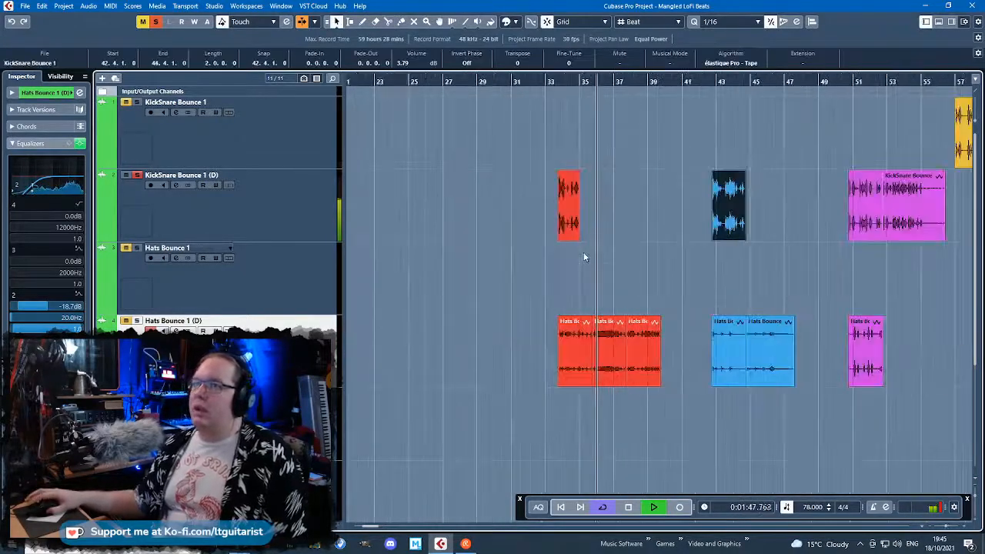
Split the red KickSnare Bounce 1 clip in the arrangement at bar 92 and delete its second half
scroll(583, 257, "down", 4)
key("space")
scroll(785, 233, "up", 6)
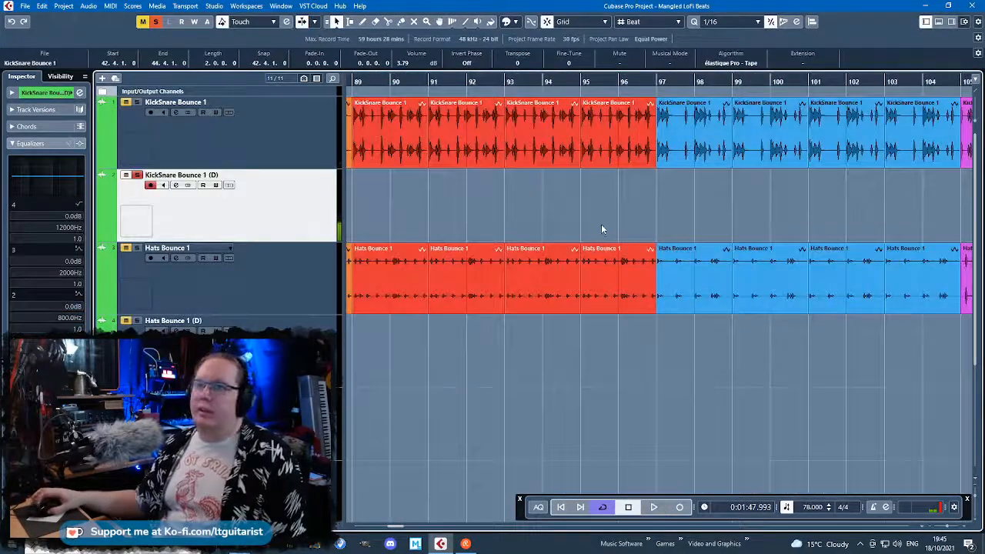
left_click(634, 160)
left_click(467, 144, "alt")
left_click(480, 142)
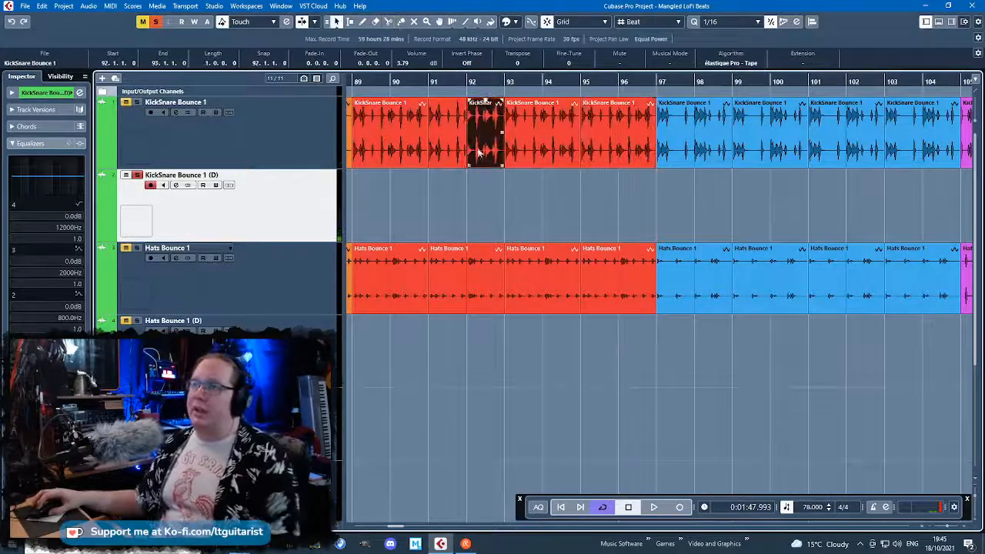
key("Delete")
Paste the cut kick and snare piece into bar 92, align its end to bar 93 and extend its start to bar 92
left_click(466, 80)
key("ctrl+v")
scroll(489, 165, "up", 4)
left_click_drag(484, 191, 516, 149)
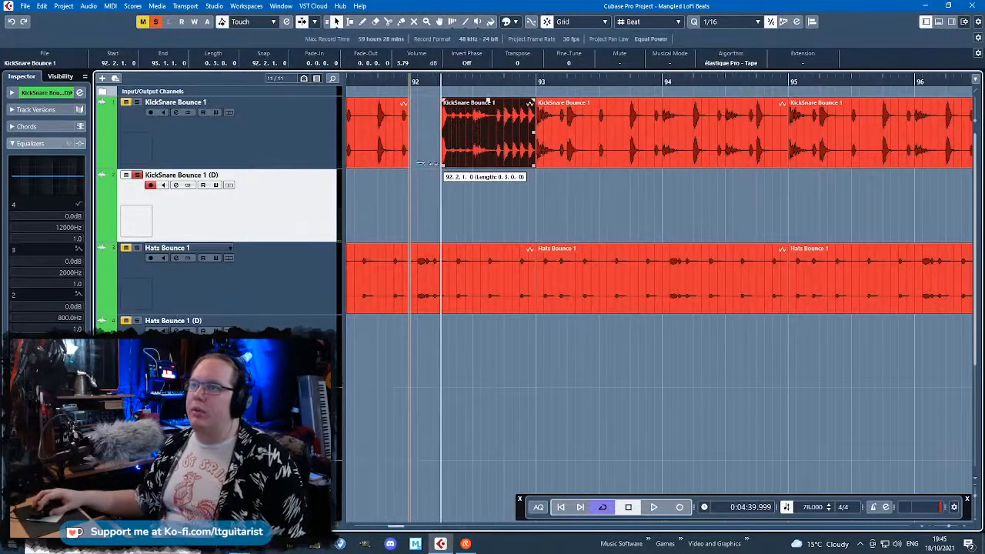
left_click_drag(433, 163, 413, 163)
Solo the KickSnare Bounce 1 track and play back the new fill in bar 92
key("space")
left_click(306, 141)
key("s")
scroll(483, 206, "down", 4)
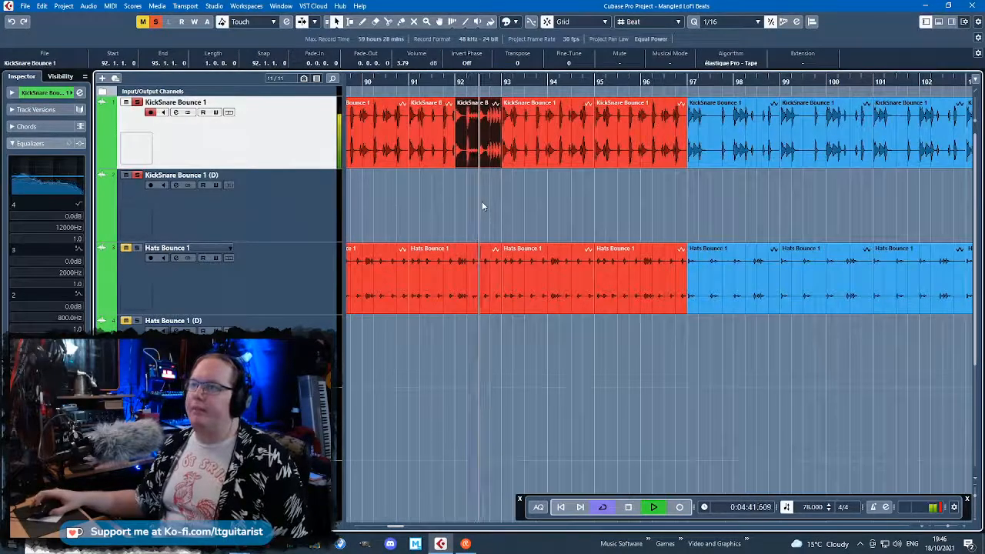
scroll(483, 206, "up", 2)
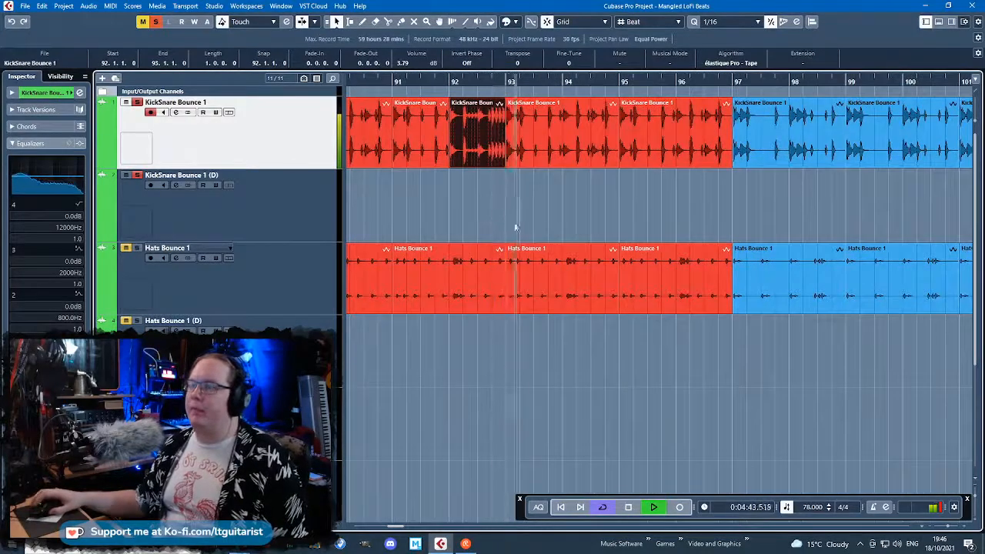
scroll(565, 210, "down", 4)
Split the red kick and snare clip at bar 94 and delete its bar 93 half
scroll(566, 209, "up", 6)
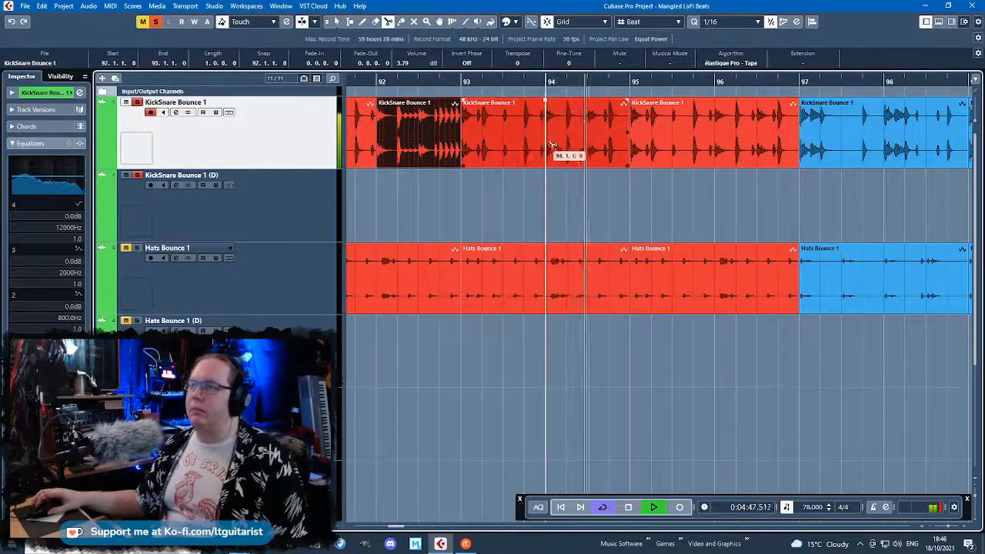
left_click(544, 149)
key("1")
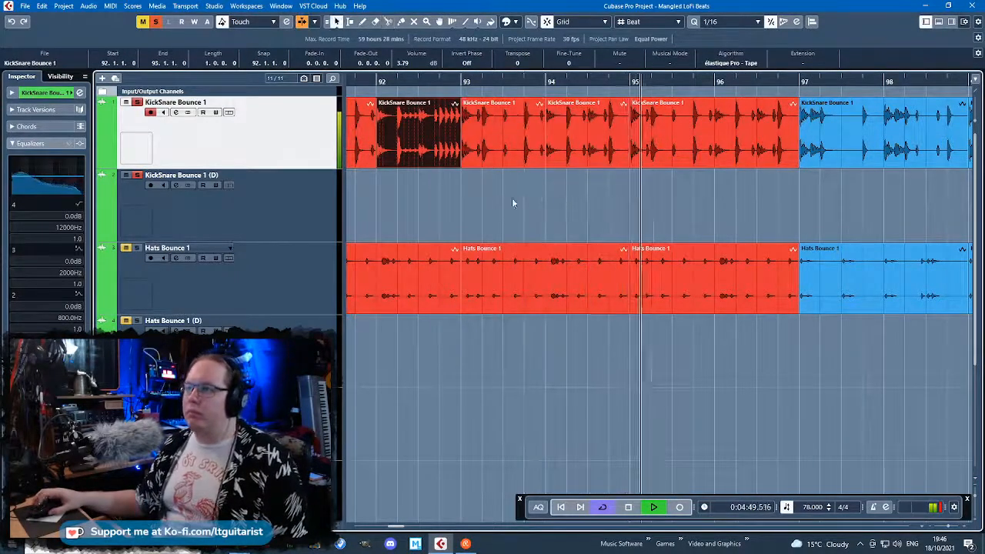
left_click(501, 127)
scroll(501, 127, "up", 2)
key("Delete")
Play back from bar 93 and trim the start of the bar 94 kick and snare clip to about 94.1.4.22
left_click_drag(426, 82, 424, 100)
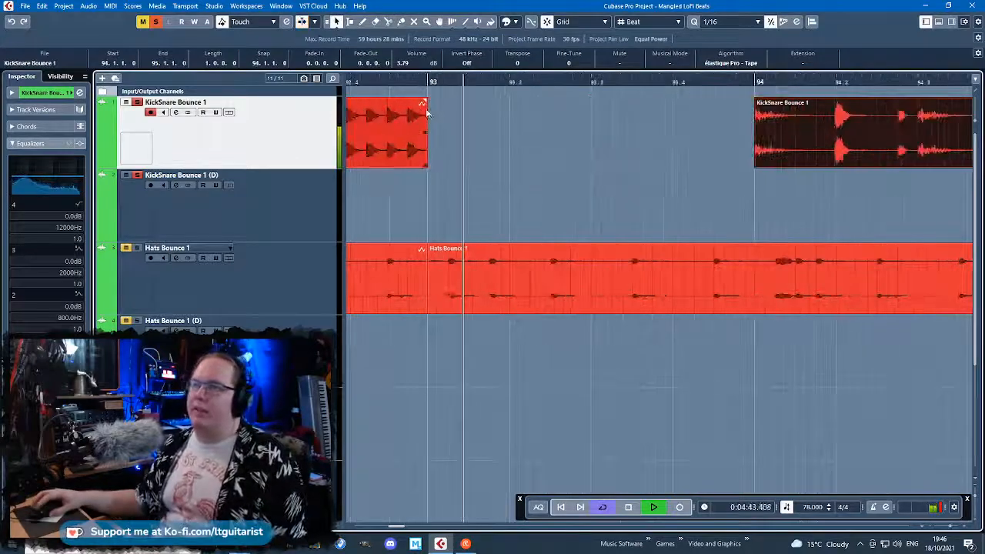
left_click(424, 100)
left_click_drag(754, 164, 821, 165)
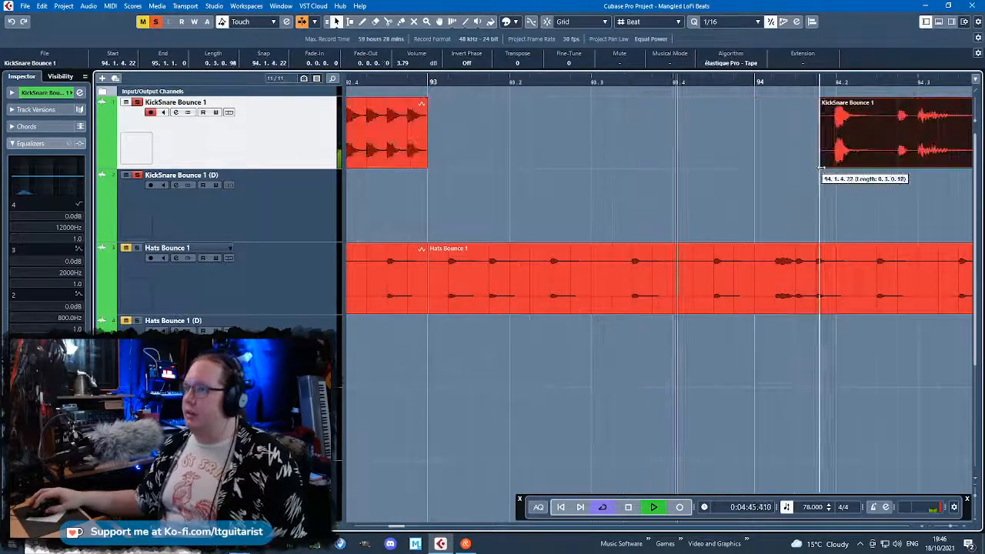
scroll(658, 217, "down", 8)
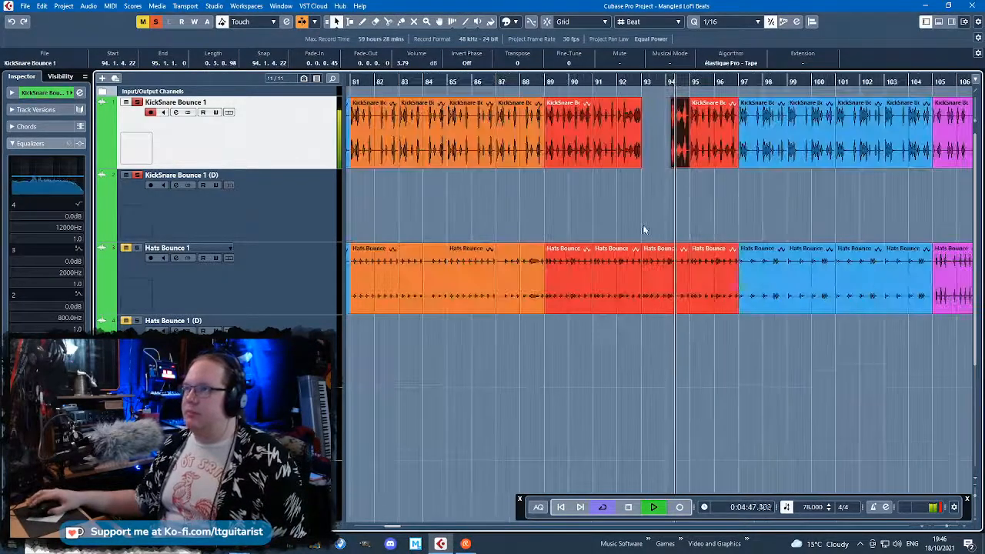
key("space")
Play back the remaining red kick and snare source clip from around bar 33
left_click(616, 218)
scroll(459, 281, "up", 5)
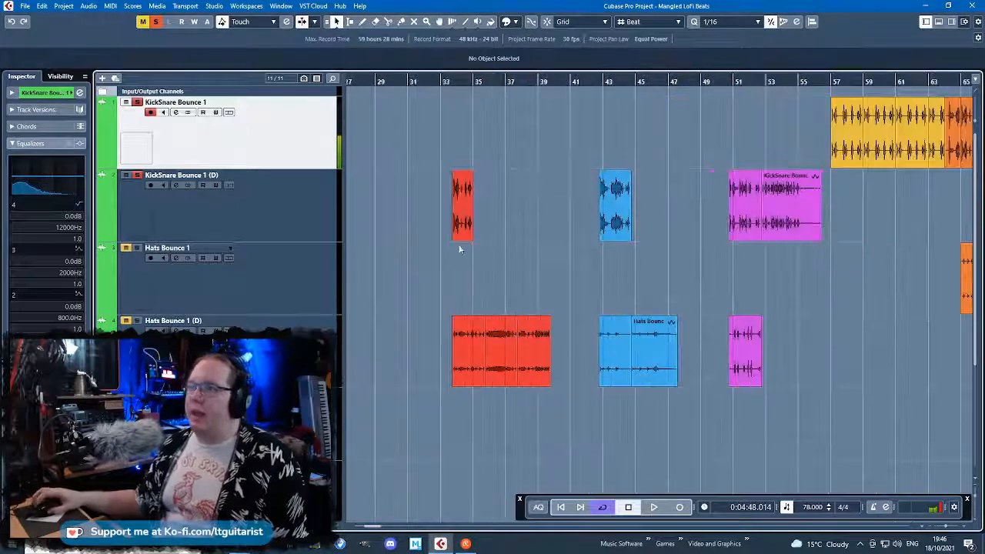
left_click(443, 79)
key("space")
scroll(462, 192, "up", 6)
left_click(461, 207)
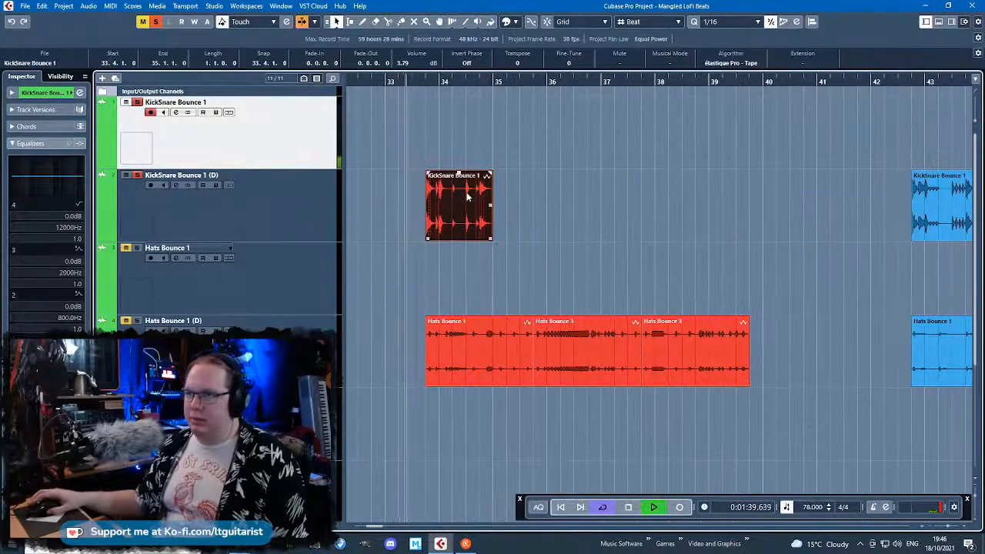
scroll(410, 168, "up", 5)
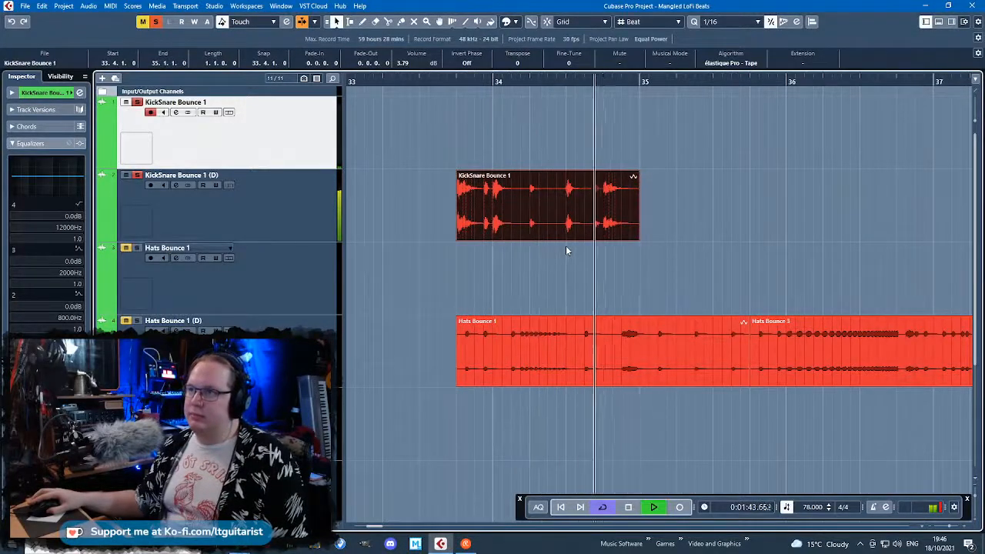
scroll(563, 240, "down", 6)
key("space")
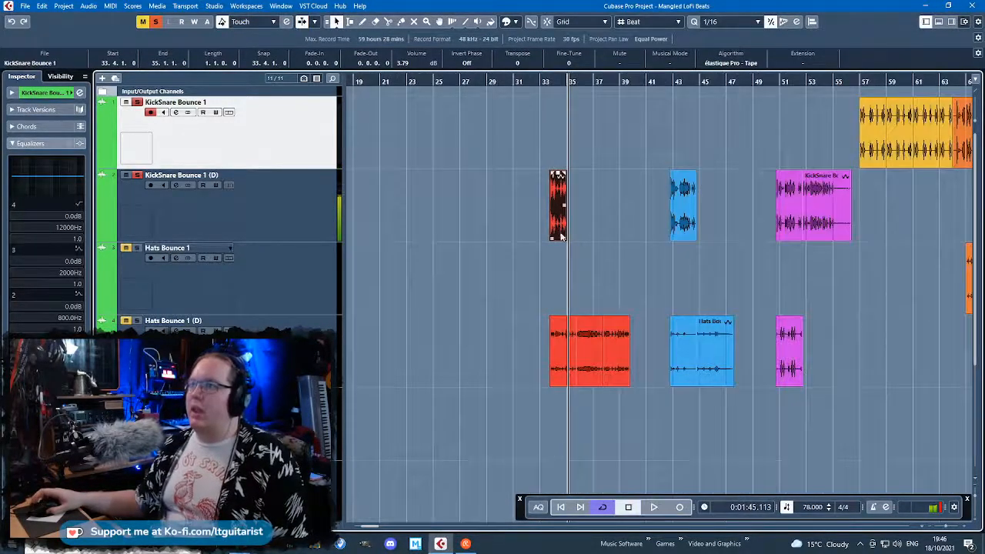
Split the red source clip on the KickSnare Bounce 1 (D) track and remove the split-off pieces
scroll(559, 233, "up", 6)
left_click_drag(559, 227, 622, 218)
left_click(696, 223, "alt")
key("Delete")
left_click(622, 211)
left_click(612, 207, "alt")
left_click_drag(650, 264, 654, 220)
key("Delete")
Split the bar 91 kick and snare clip at 91.3 and replace its second half with the half-bar red source piece
scroll(651, 231, "down", 3)
scroll(632, 244, "down", 4)
left_click(323, 207)
scroll(561, 256, "down", 3)
left_click(906, 215)
scroll(888, 226, "up", 2)
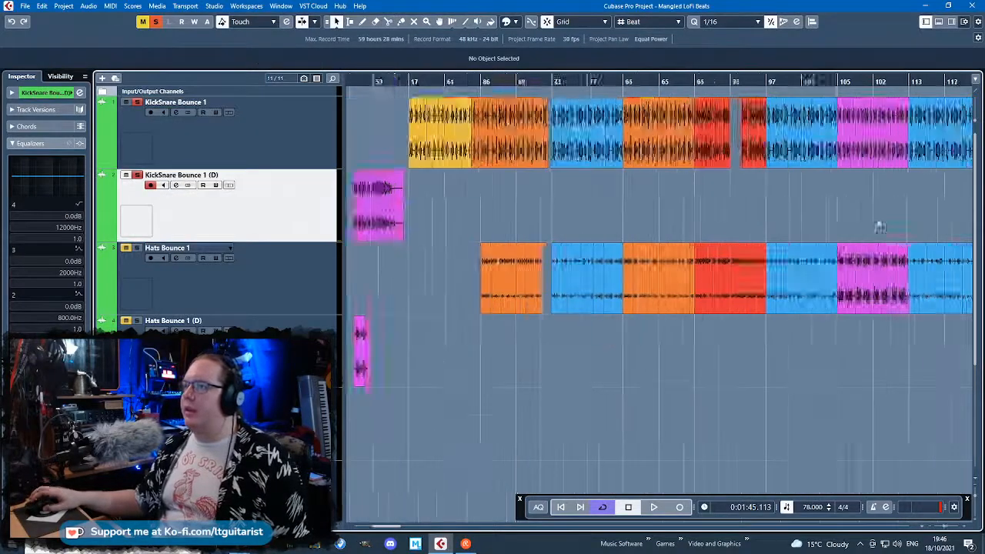
scroll(886, 227, "up", 5)
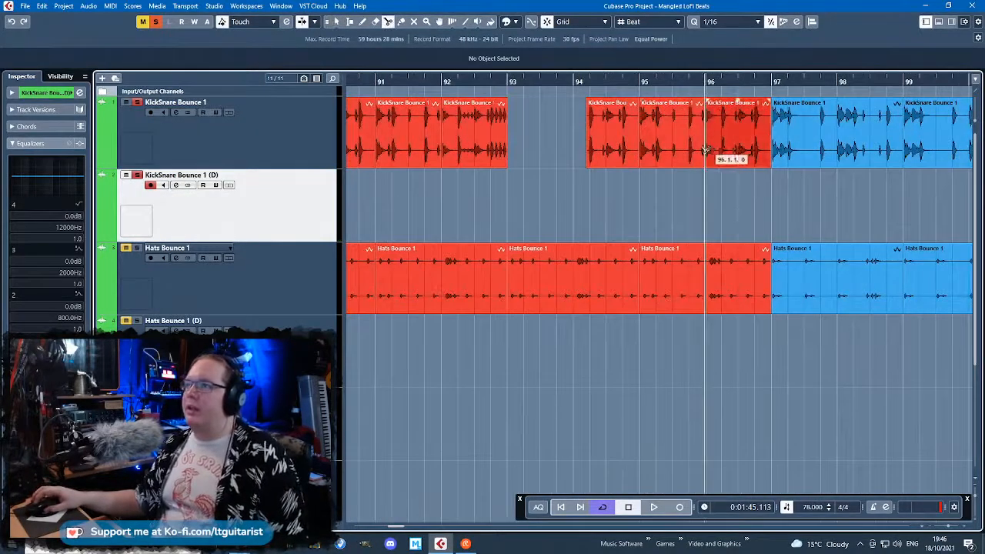
scroll(615, 196, "left", 8)
scroll(711, 207, "right", 3)
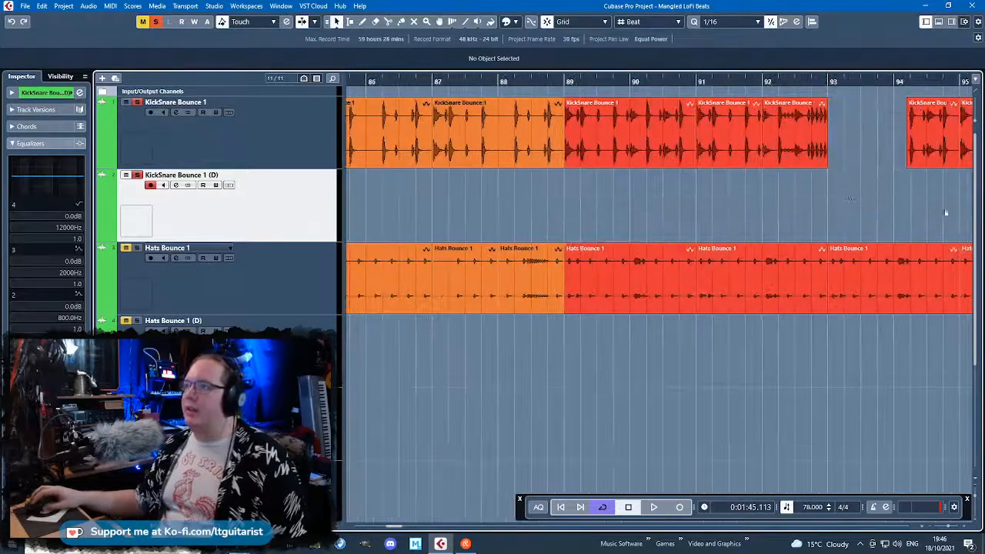
left_click(731, 133, "alt")
left_click(742, 137)
key("l")
key("ctrl+x")
key("ctrl+v")
scroll(801, 179, "up", 3)
left_click_drag(640, 205, 640, 134)
key("x")
Play back the red kick and snare section from bar 91
left_click(572, 81)
key("space")
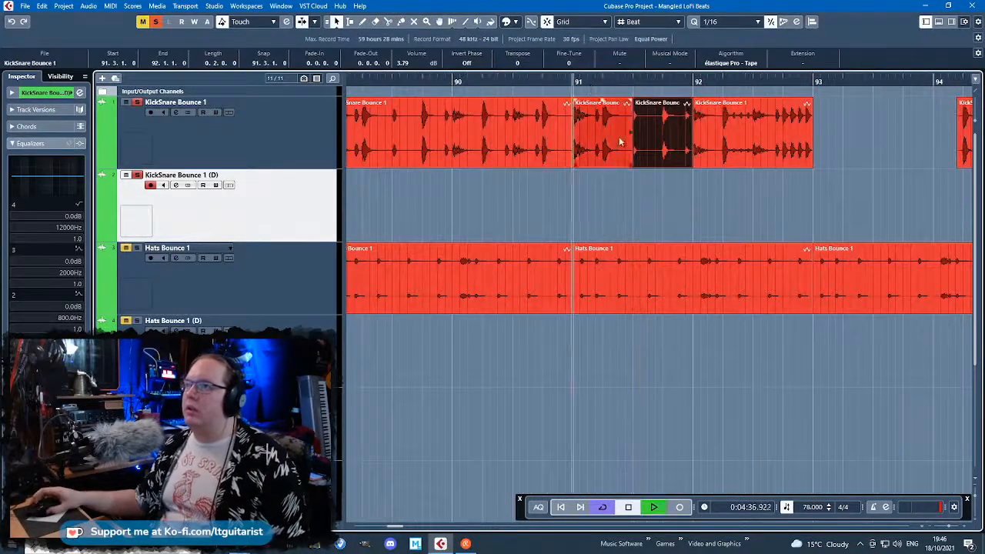
scroll(667, 208, "up", 1)
scroll(665, 204, "up", 2)
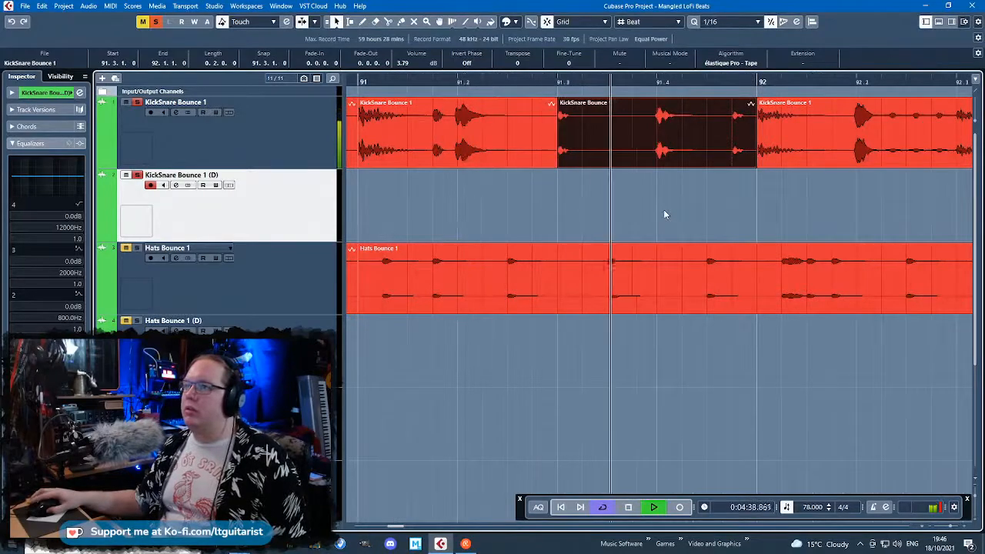
scroll(663, 211, "down", 6)
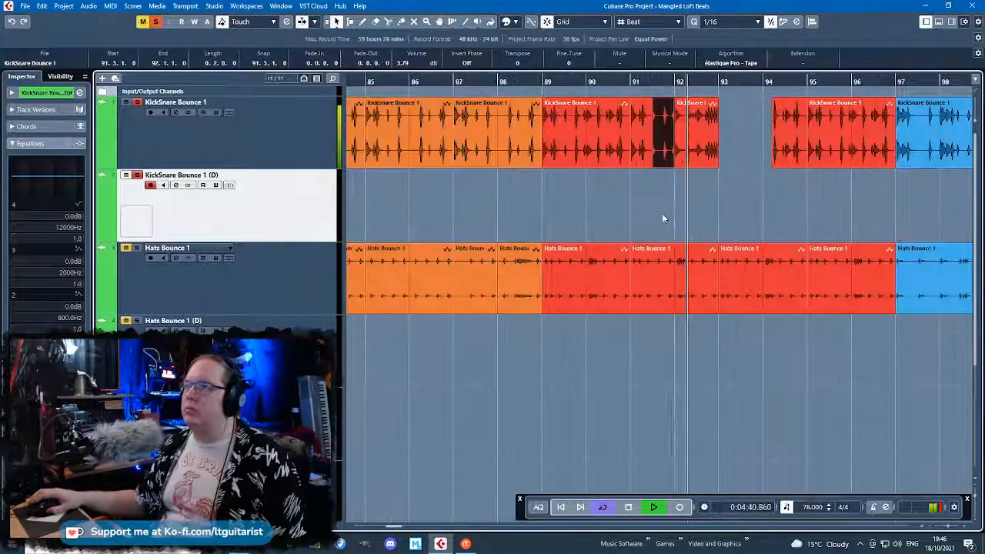
Delete the leftover red source clip near bar 33 on the KickSnare Bounce 1 (D) track and stop playback
left_click(394, 272)
left_click_drag(395, 275, 375, 225)
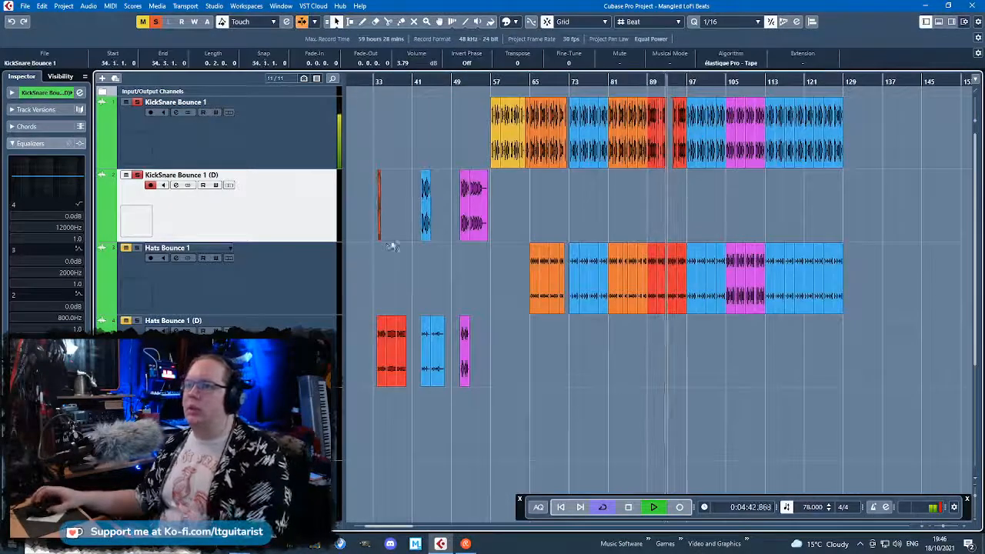
key("Delete")
left_click(335, 291)
key("space")
Move the red hats source clips to bar 89 on the Hats Bounce 1 (D) track
left_click_drag(351, 285, 674, 358)
scroll(681, 381, "up", 6)
left_click_drag(600, 364, 521, 369)
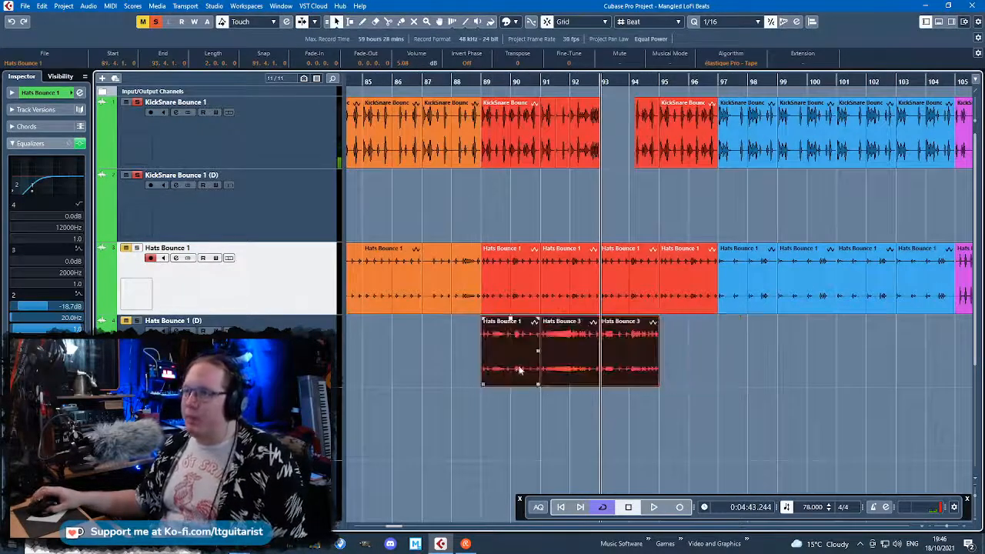
left_click(541, 394)
Solo the Hats Bounce 1 (D) track and play it back from bar 89
scroll(540, 394, "down", 8)
scroll(644, 410, "up", 10)
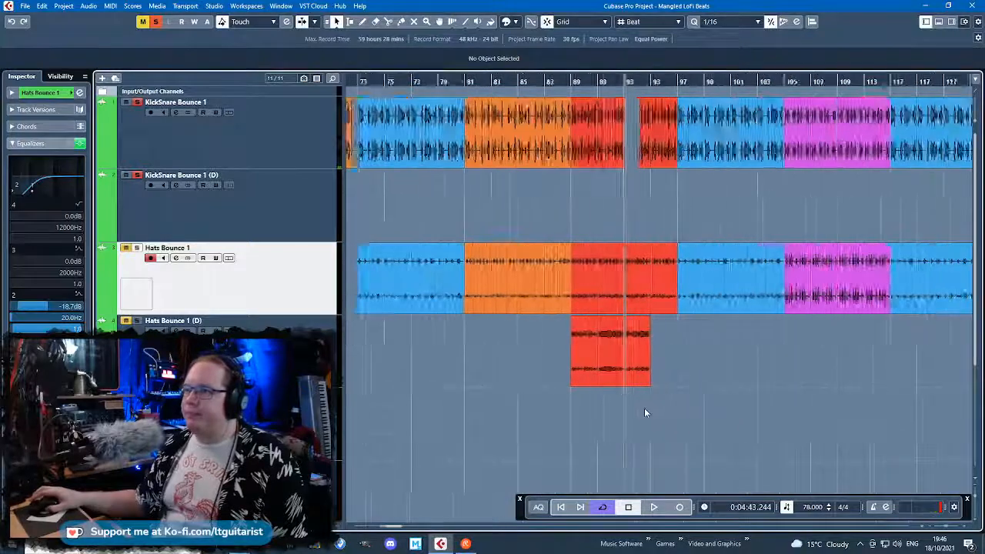
scroll(483, 424, "left", 1)
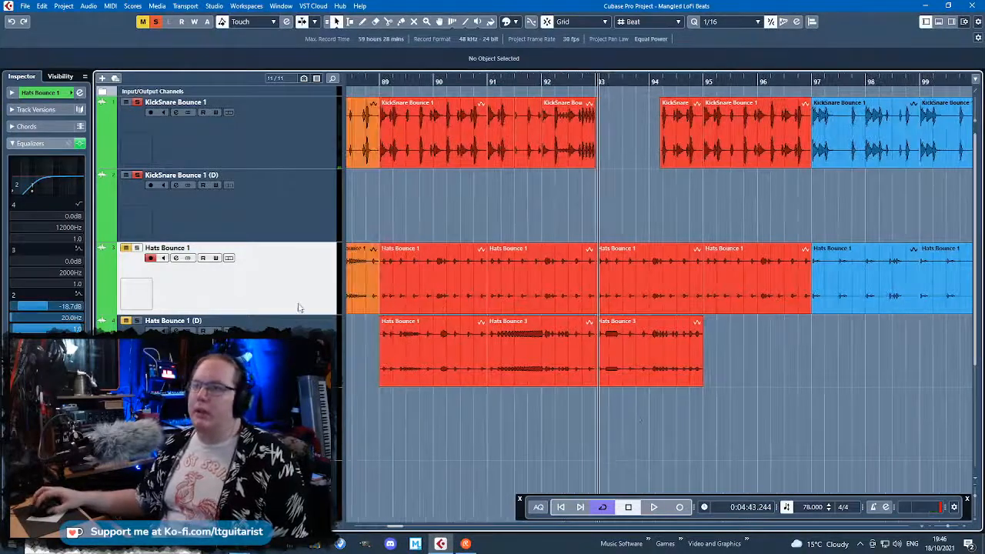
left_click(137, 321)
left_click(380, 81)
key("space")
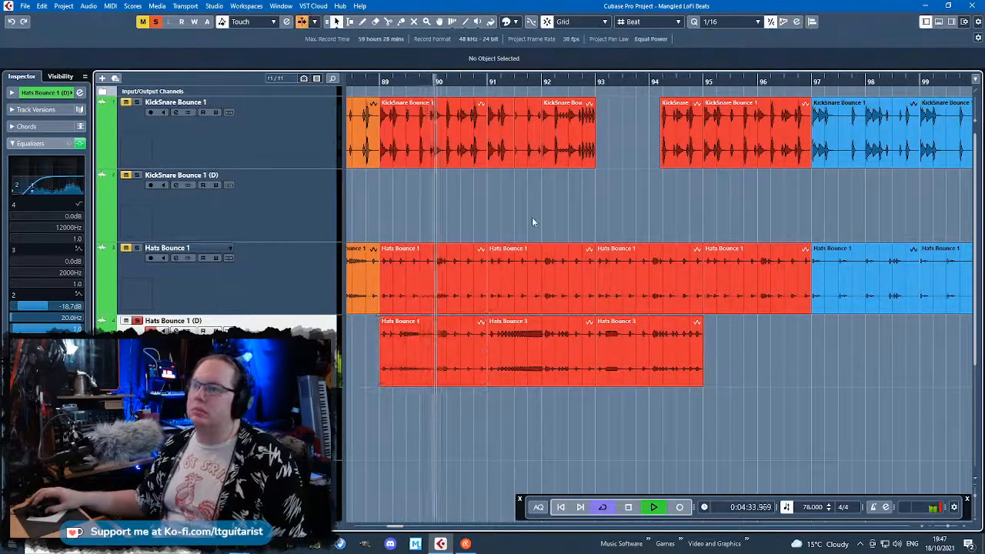
key("3")
left_click(448, 365)
left_click(441, 288)
key("ctrl+z")
Split the red clip on the Hats Bounce 1 track at bar 92 and delete its bar 91 half
scroll(435, 356, "up", 2)
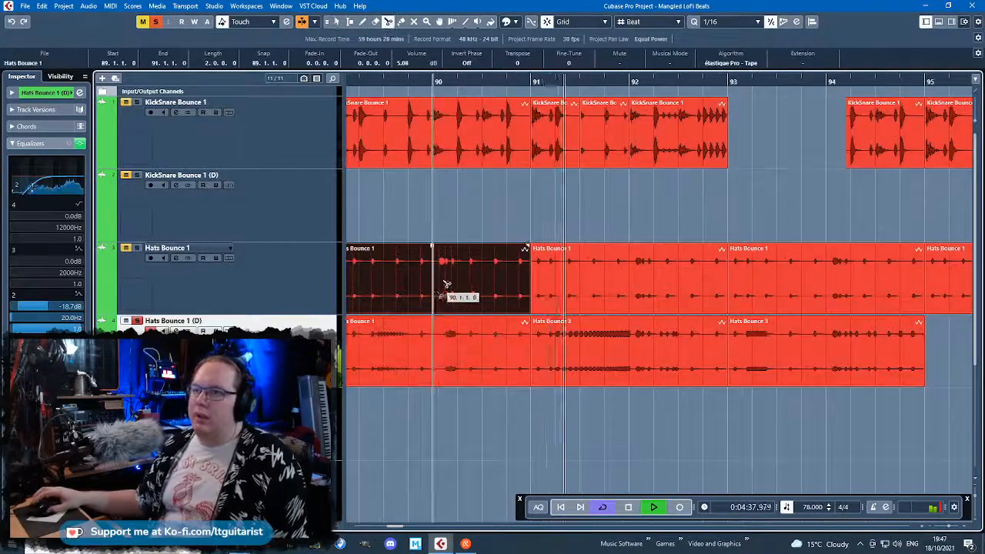
left_click(628, 287)
key("1")
left_click(611, 290)
key("Delete")
left_click_drag(603, 364, 591, 299)
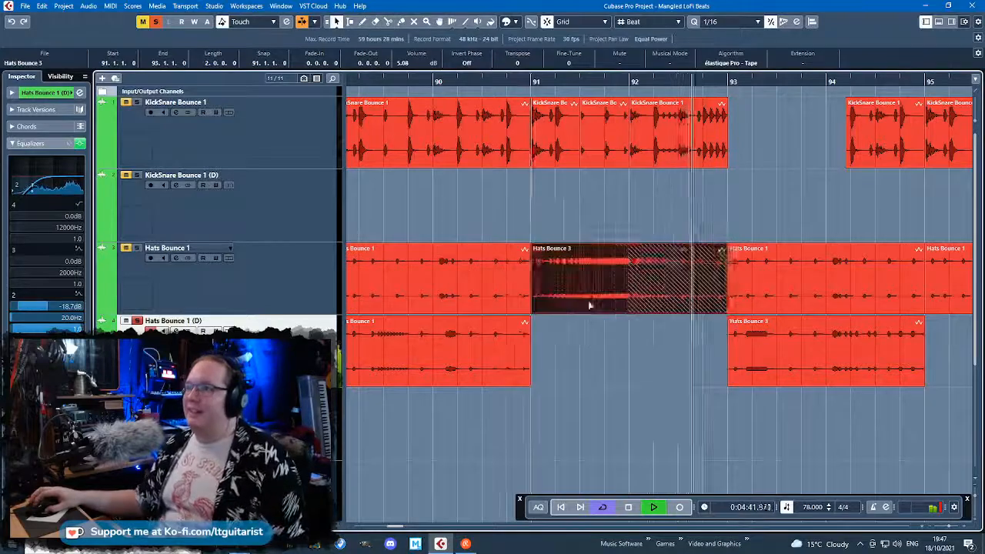
scroll(591, 304, "down", 2)
key("ctrl+z")
Split the hats source clip at bar 92 and move its bar 91 half up into the Hats Bounce 1 gap
scroll(605, 338, "up", 2)
left_click(619, 343, "alt")
left_click_drag(589, 362, 581, 303)
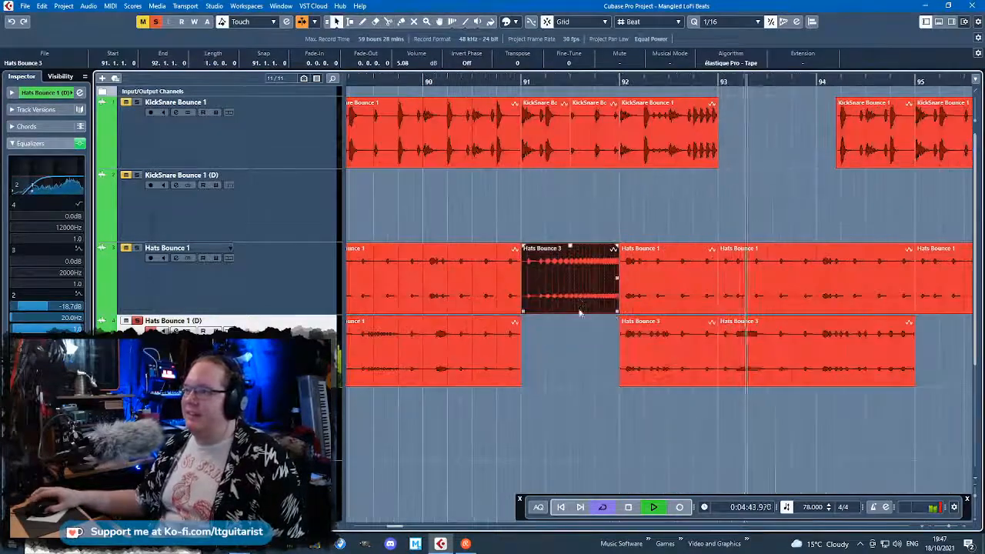
Split the bar 93 clip on the Hats Bounce 1 track at 93.3 and delete its first half bar
scroll(585, 307, "down", 2)
scroll(677, 384, "up", 3)
key("3")
left_click(635, 271)
key("1")
left_click(614, 288)
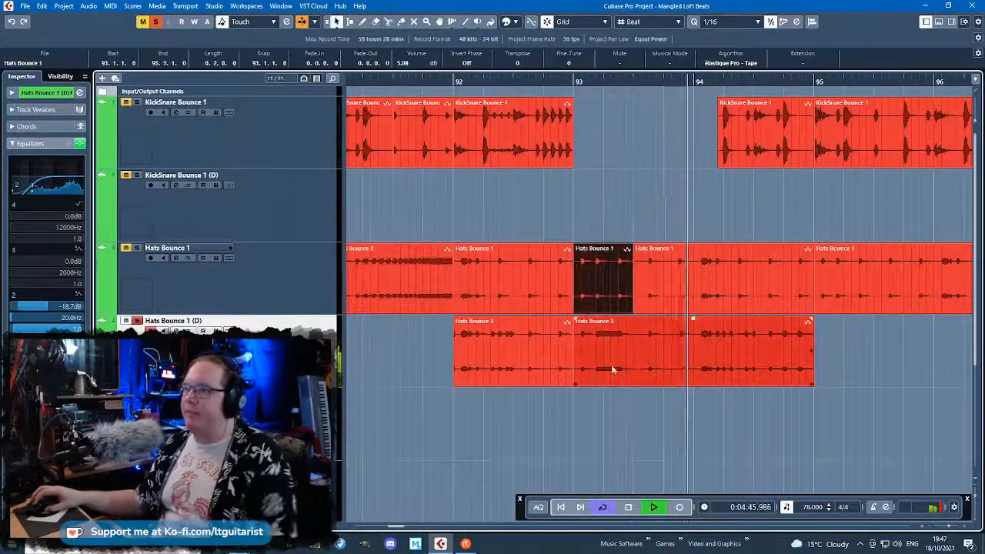
key("Delete")
Split the bar 93 hats source clip at 93.3 and move its first half bar up into the Hats Bounce 1 gap
left_click(614, 361)
key("3")
left_click(636, 354)
key("1")
left_click_drag(608, 356, 608, 281)
left_click(721, 421)
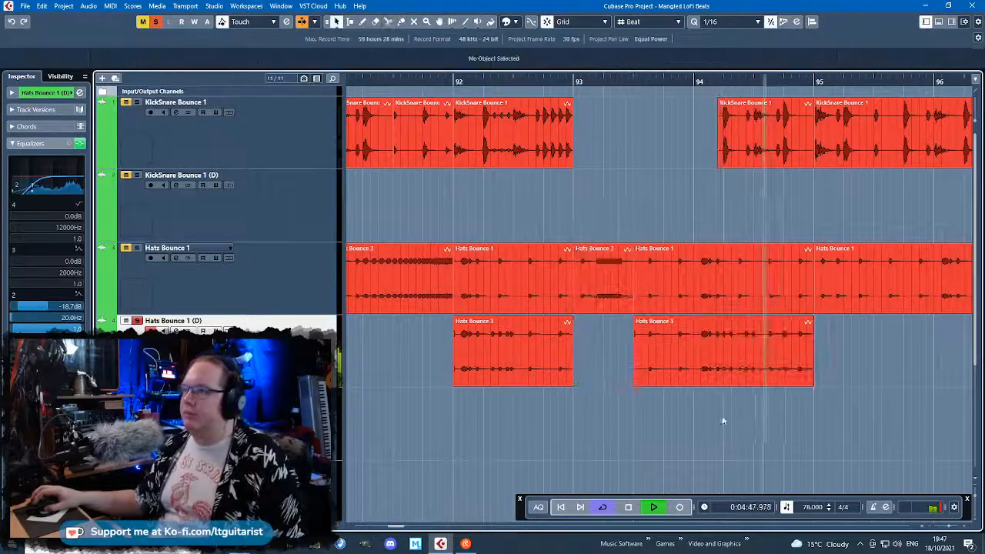
Stop playback and move the hats source clip at 93.3 along its track to 95.3
scroll(725, 397, "right", 3)
left_click(472, 359)
key("space")
left_click_drag(473, 359, 713, 359)
Split the bar 95 Hats Bounce 1 clip at 95.3 and replace the part up to bar 97 with the source clip below
left_click(598, 271)
key("3")
left_click(587, 285)
key("1")
key("Delete")
left_click_drag(626, 349, 627, 285)
key("space")
Split the red clip at bar 89 on the Hats Bounce 1 track at bar 90 and remove its bar 89 half
scroll(625, 362, "down", 3)
left_click(604, 413)
scroll(493, 408, "left", 3)
scroll(611, 442, "up", 2)
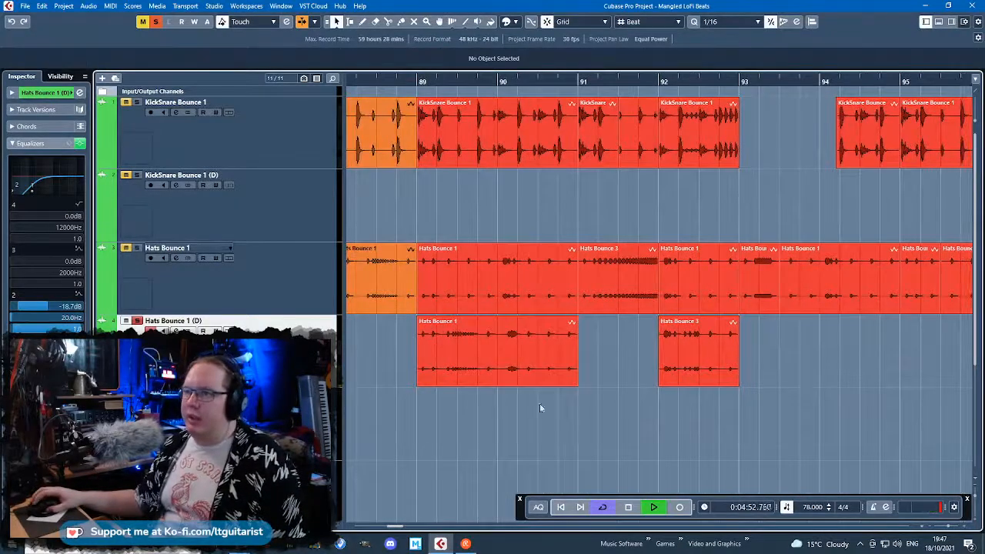
key("3")
left_click(505, 295)
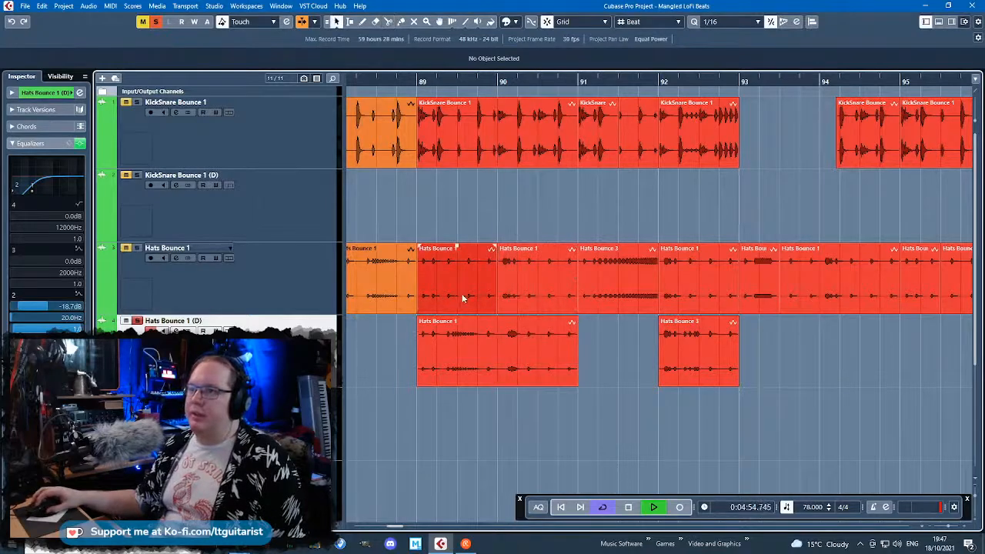
key("1")
left_click(454, 297)
left_click_drag(457, 294, 457, 343)
Split the red source clip on the Hats Bounce 1 (D) track at bar 90
key("2")
key("3")
left_click(499, 335)
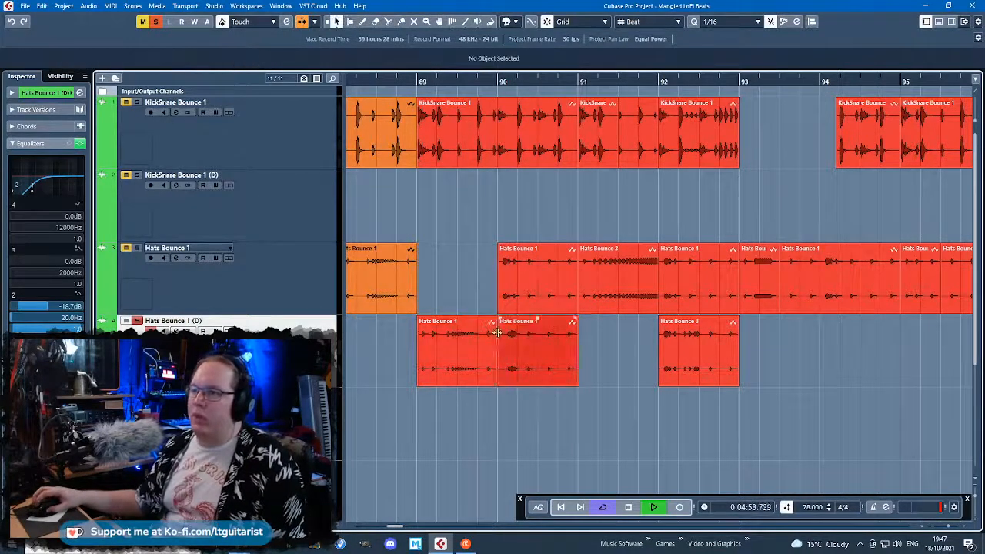
key("1")
Delete the orange hats clip at bars 85 to 87 and move the two source clips from bar 89 into its place
scroll(479, 349, "down", 2)
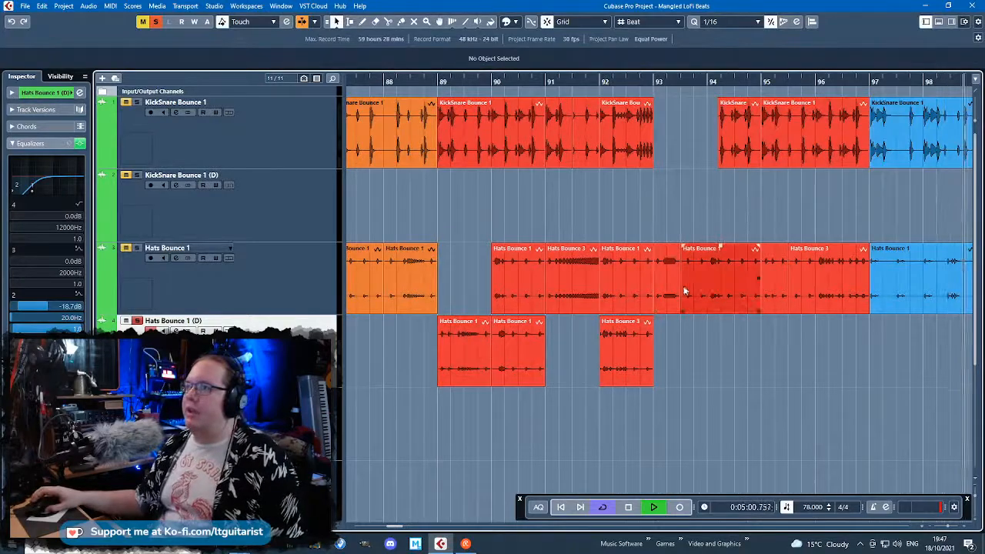
left_click(784, 297)
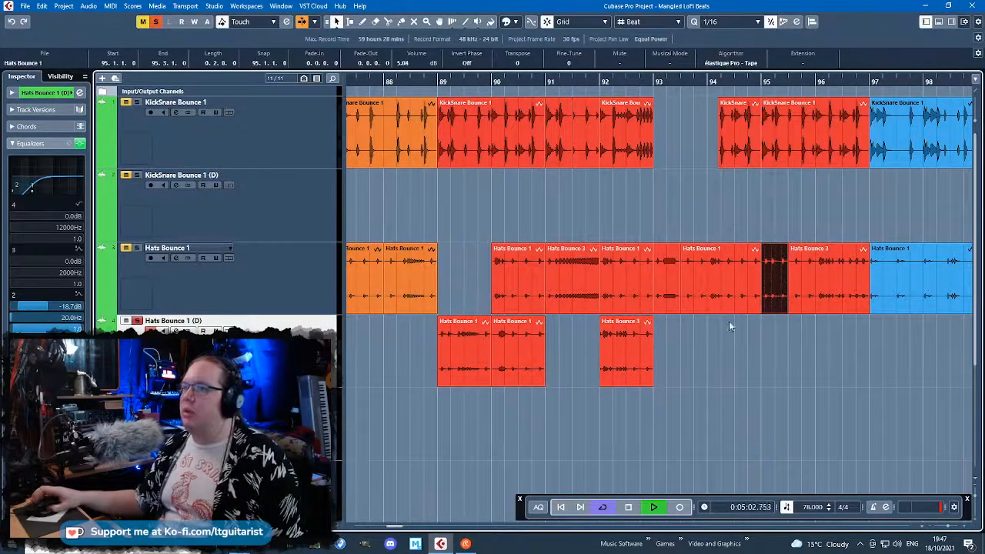
scroll(527, 317, "down", 2)
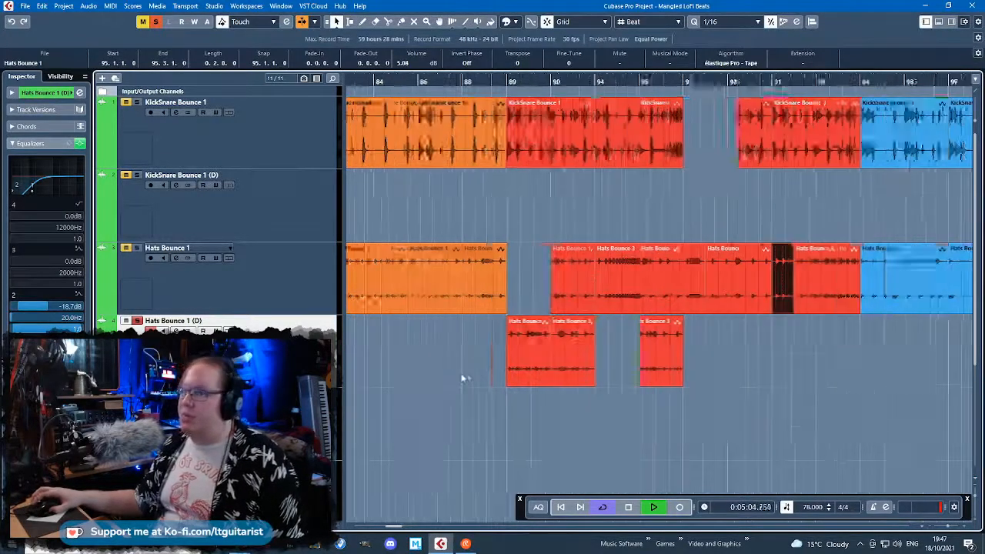
left_click(462, 374)
scroll(553, 396, "up", 2)
scroll(554, 396, "down", 3)
left_click(551, 308)
scroll(573, 318, "up", 1)
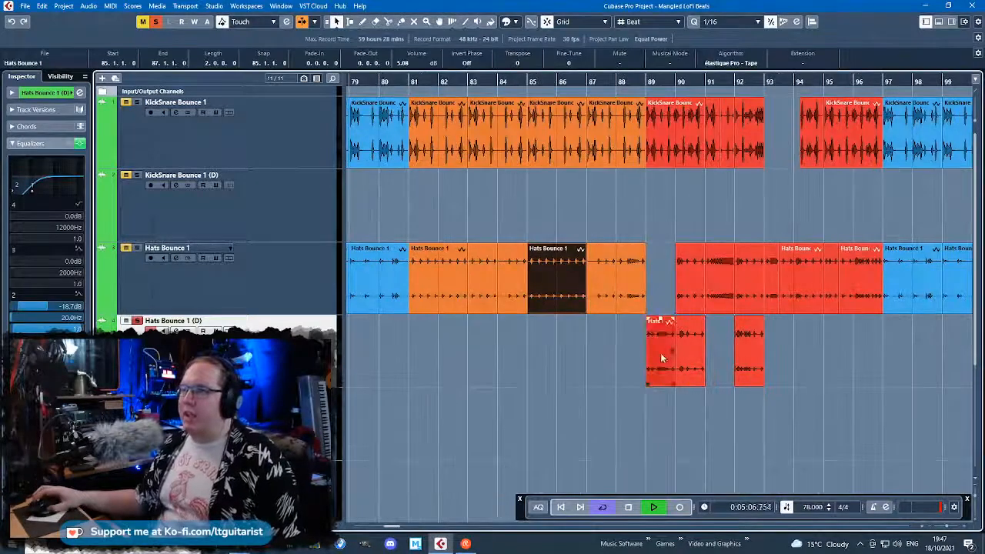
key("Delete")
left_click_drag(658, 354, 539, 290)
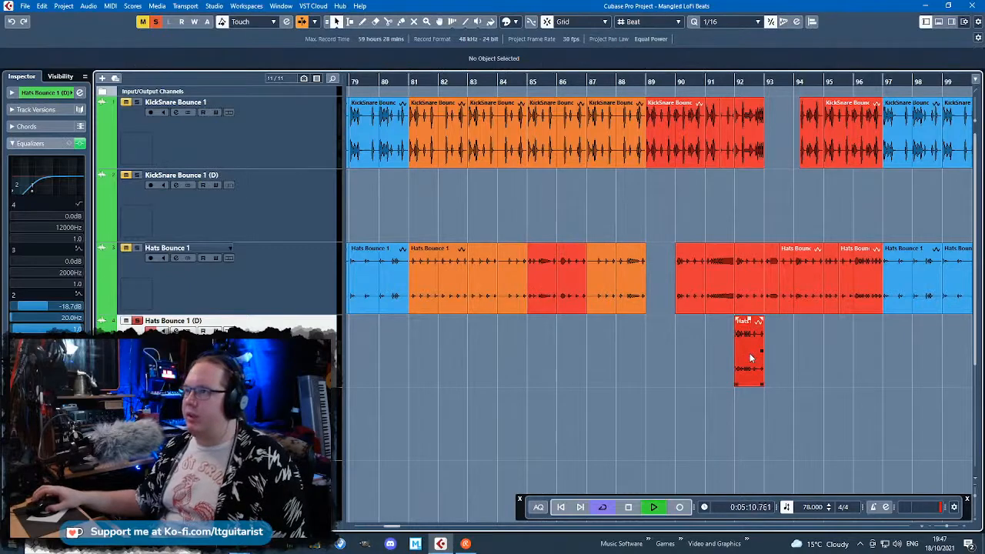
left_click(495, 284)
left_click(830, 356)
scroll(772, 363, "up", 2)
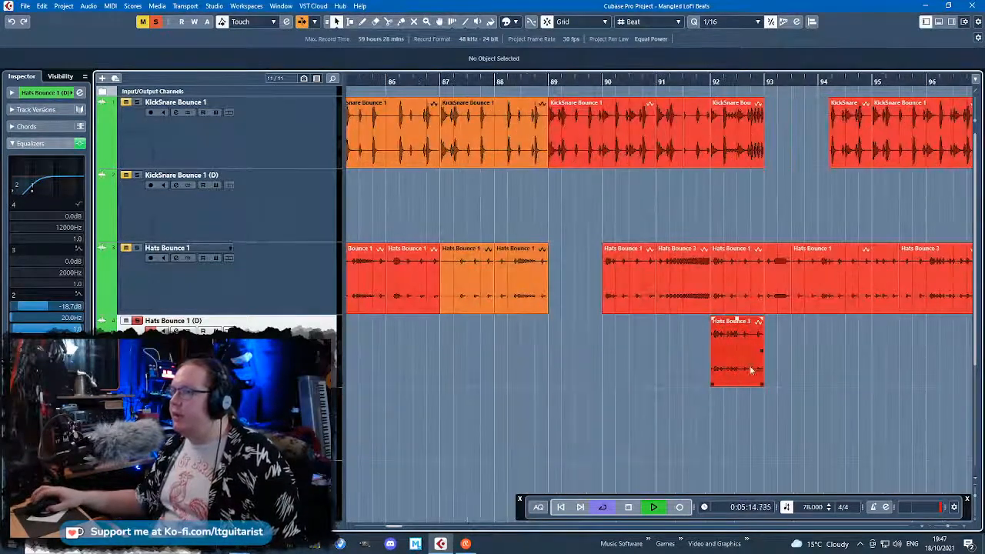
left_click(723, 252)
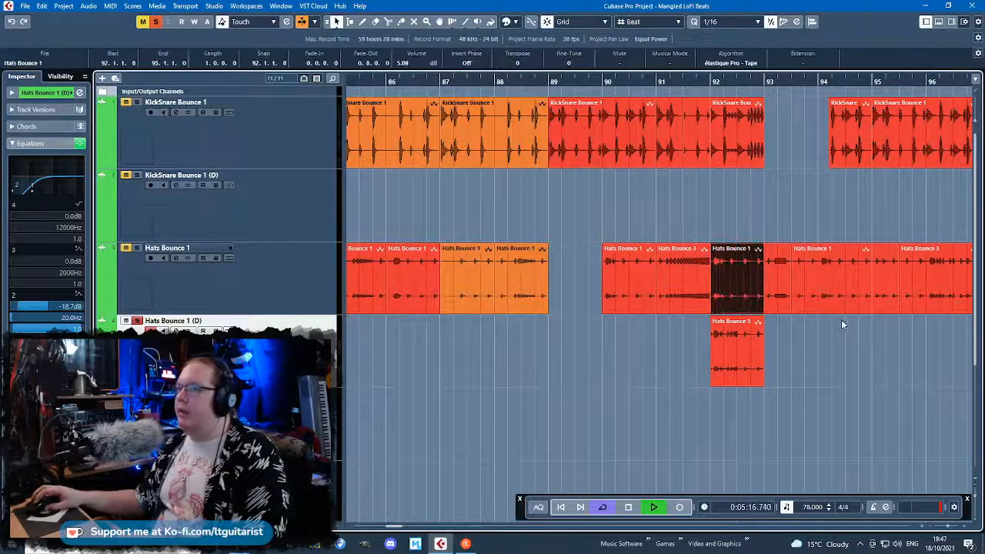
left_click(665, 395)
scroll(665, 395, "down", 3)
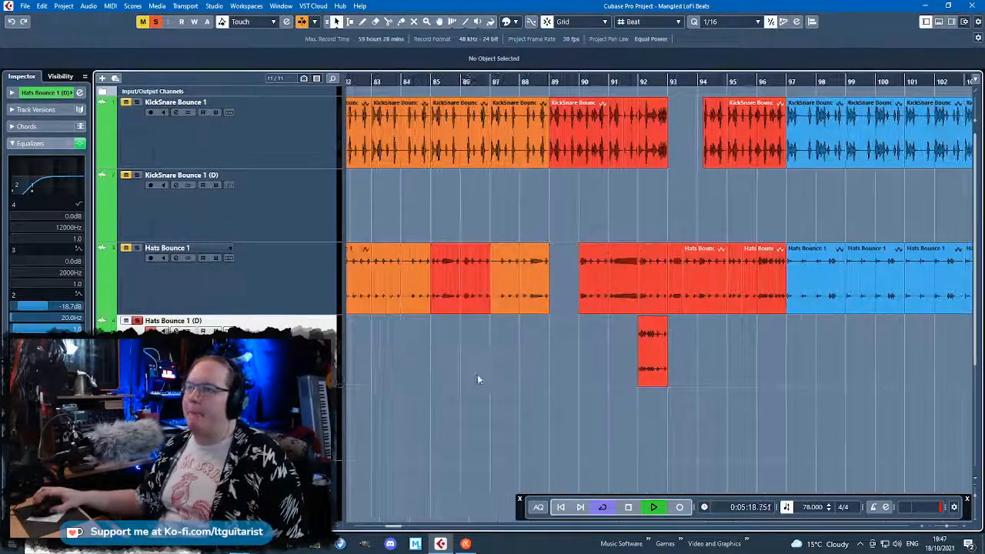
Stop playback and move the last red hats source clip from bar 92 to bar 69 on the Hats Bounce 1 (D) track
key("space")
scroll(744, 406, "left", 14)
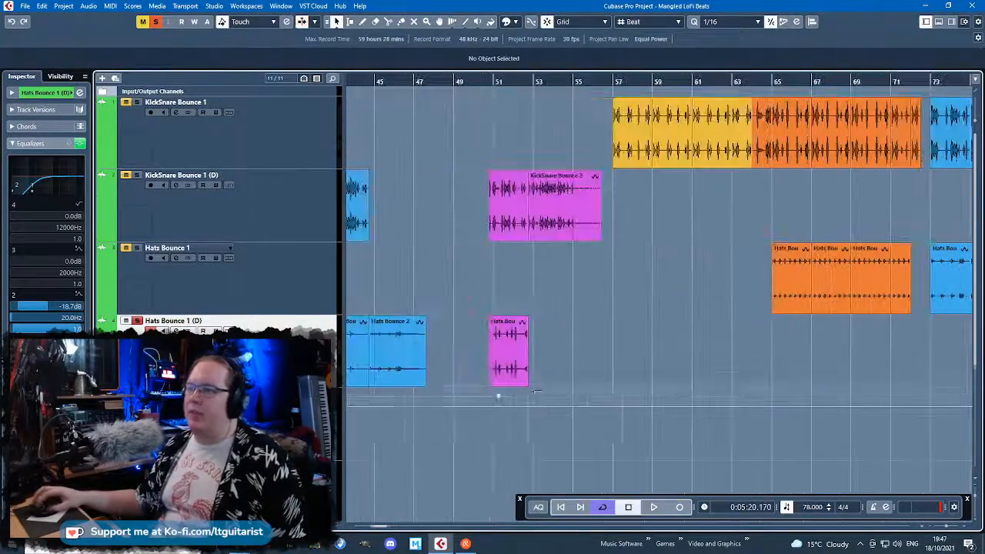
scroll(904, 400, "up", 3)
scroll(959, 410, "right", 3)
left_click(750, 307)
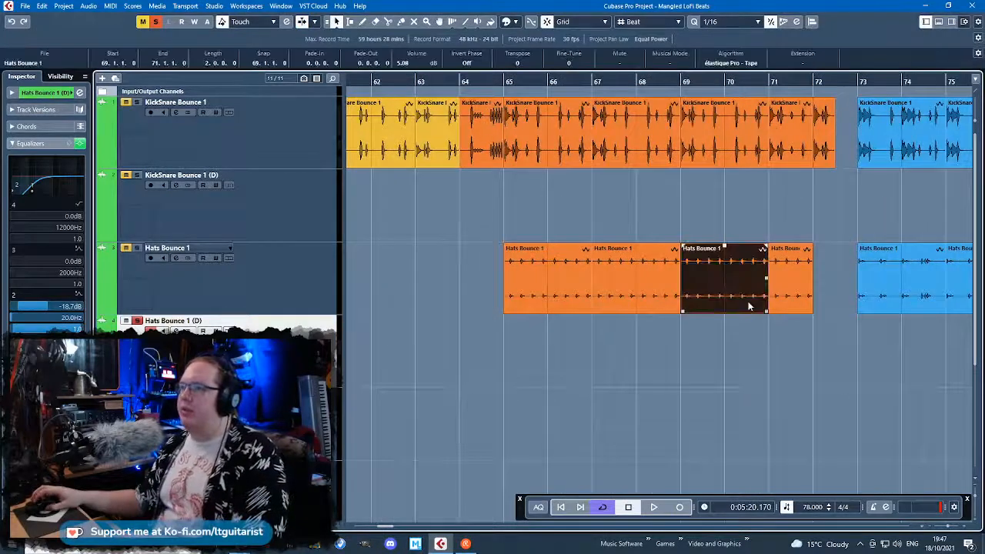
left_click(682, 81)
key("ctrl+v")
Split the orange hats clip at bar 70 and replace its bar 69 half with the red source clip below
scroll(730, 326, "up", 3)
key("3")
left_click(718, 297)
key("1")
left_click(708, 292)
key("Delete")
left_click_drag(689, 352, 681, 263)
scroll(681, 394, "down", 3)
scroll(683, 395, "down", 3)
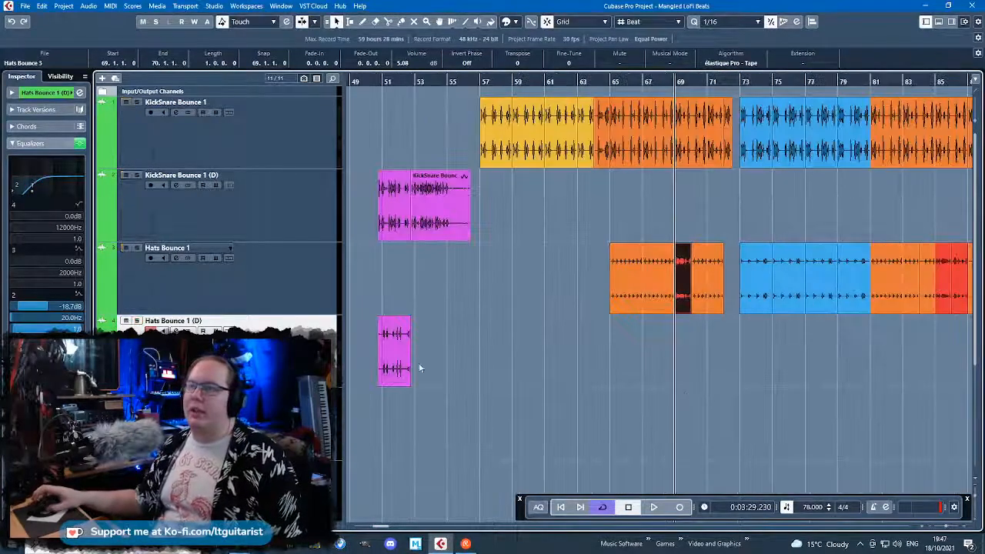
Play back all tracks from bar 69 through the transition into the blue section at bar 73
key("space")
scroll(645, 380, "up", 3)
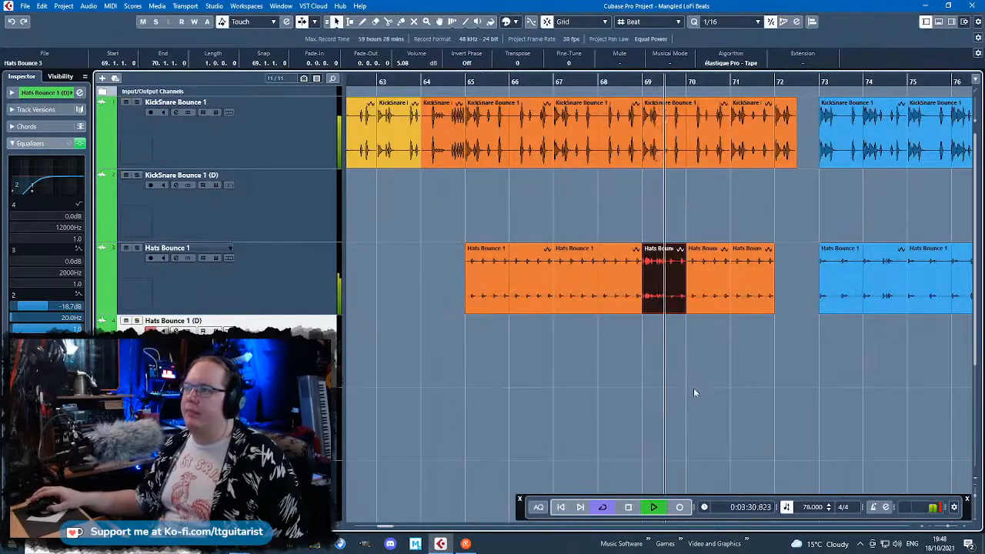
left_click_drag(755, 404, 971, 385)
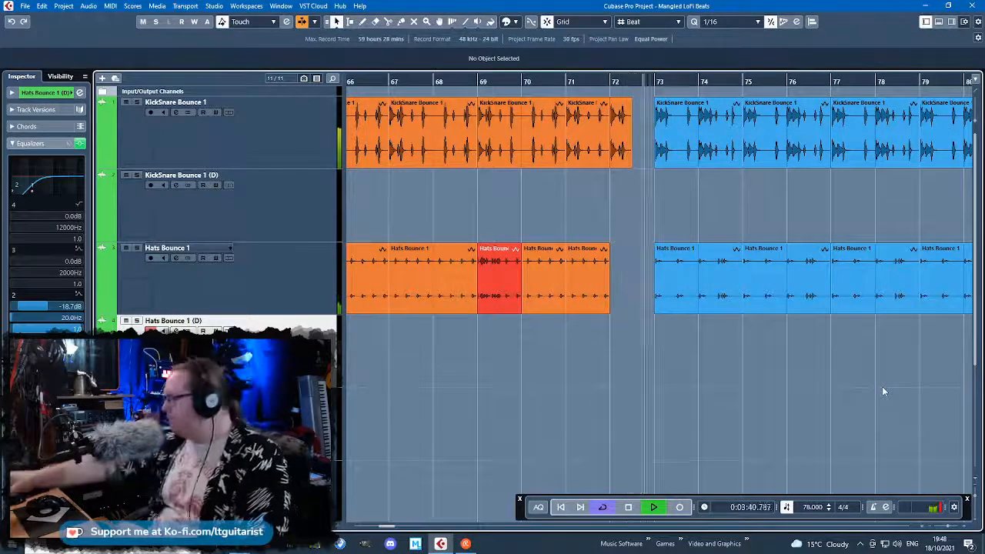
key("g")
scroll(933, 402, "right", 3)
key("space")
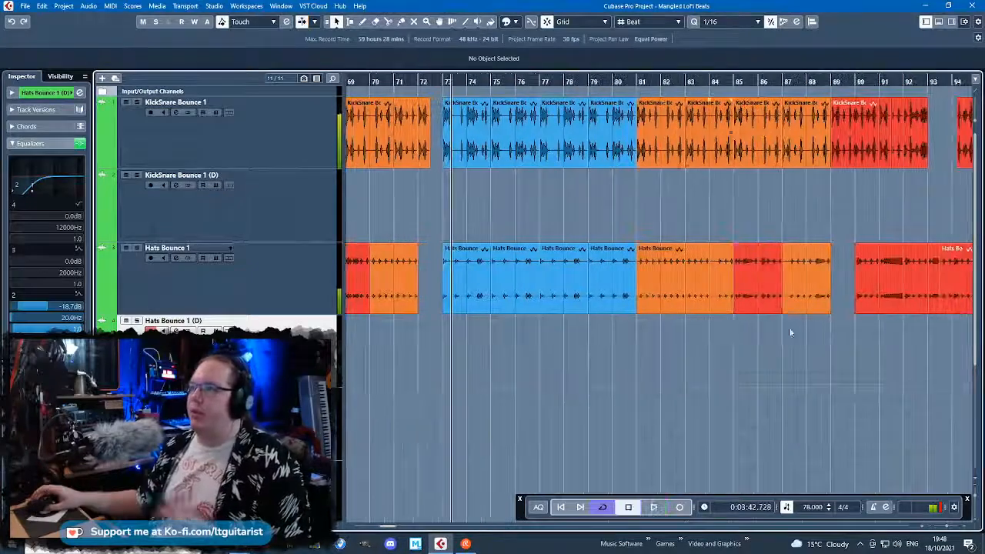
Play back the arrangement from the orange section at bar 81
left_click(633, 83)
key("space")
key("g")
key("h")
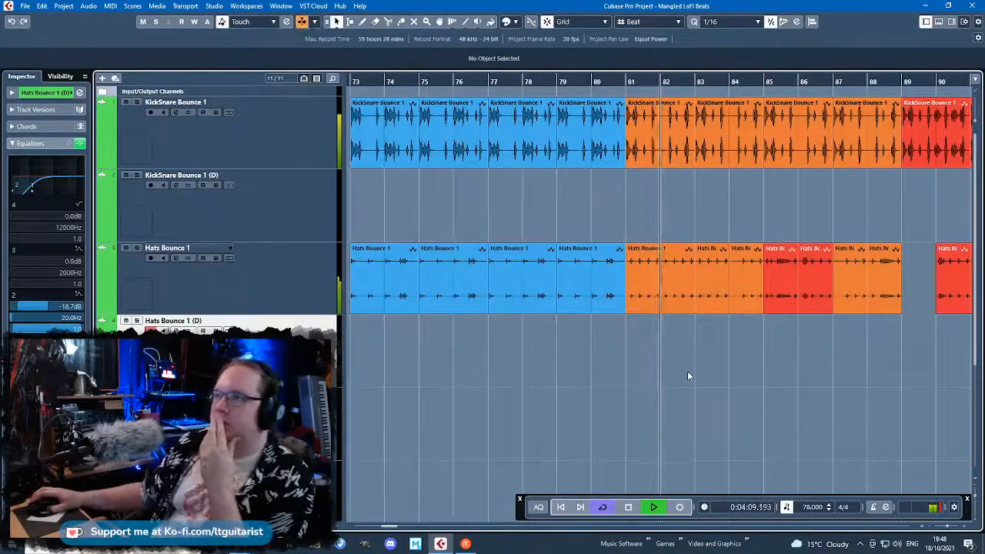
scroll(818, 357, "right", 5)
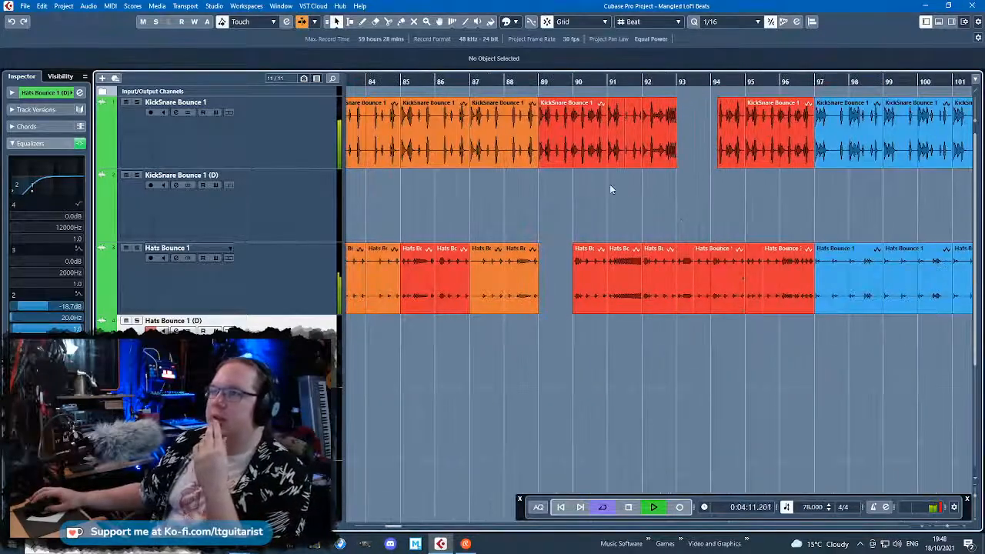
Play back the red section up to the start of the blue section at bar 97 and stop playback
scroll(574, 209, "down", 4)
left_click(292, 391)
scroll(449, 397, "up", 4)
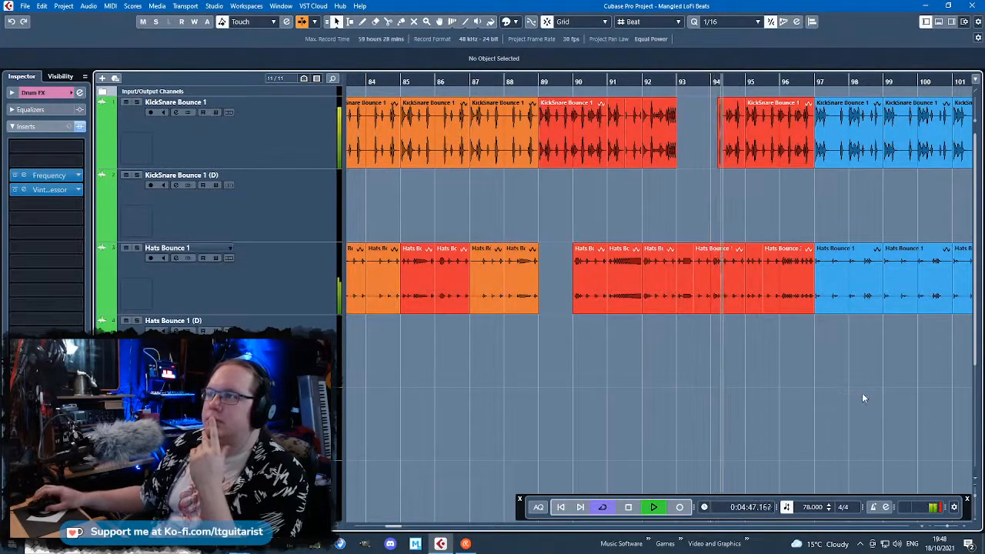
scroll(770, 362, "right", 3)
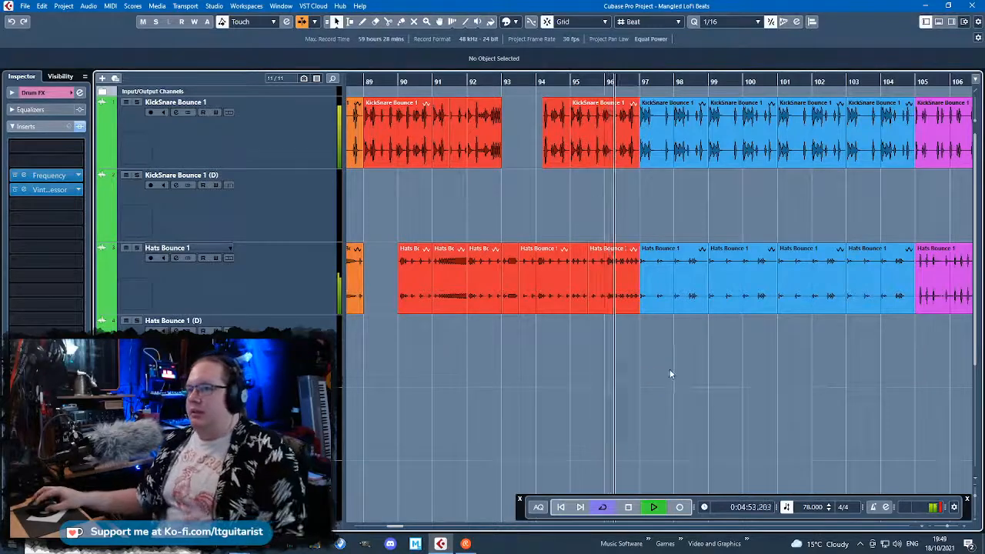
scroll(642, 380, "up", 3)
scroll(641, 380, "down", 5)
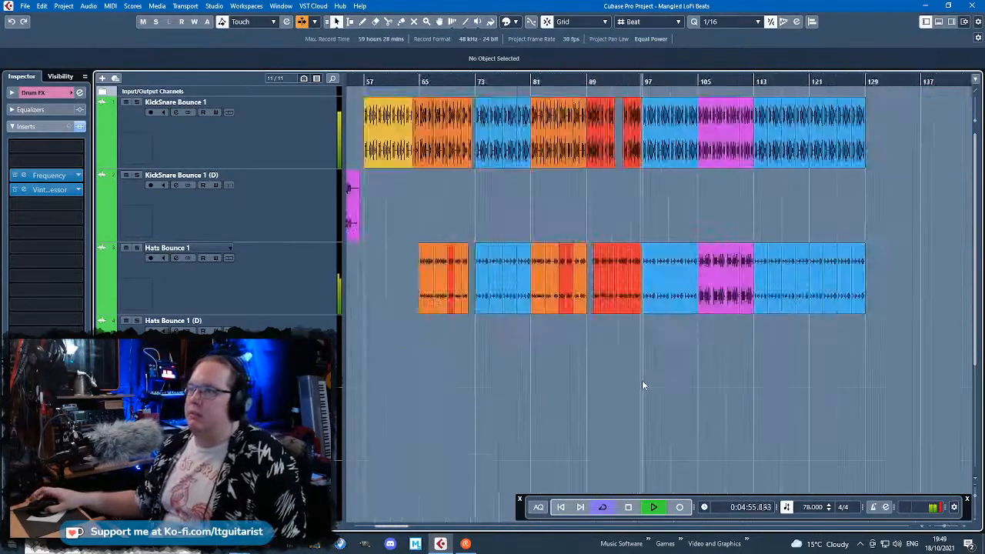
scroll(642, 380, "down", 3)
key("space")
Solo the KickSnare Bounce 1 (D) track and play its blue source clip from bar 42
scroll(406, 326, "up", 5)
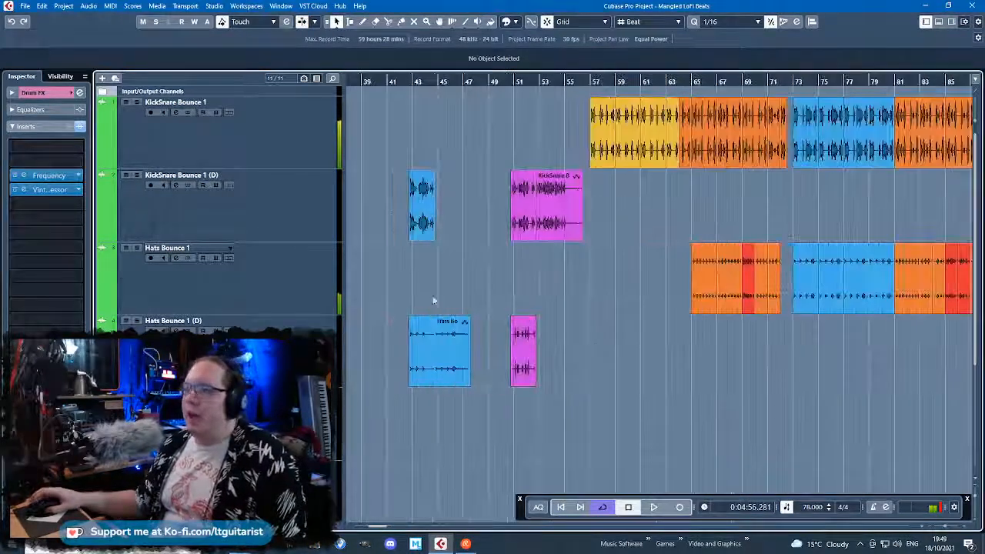
scroll(407, 308, "up", 4)
left_click_drag(627, 397, 769, 400)
left_click_drag(701, 223, 672, 218)
left_click(585, 154)
left_click(374, 81)
left_click(295, 218)
key("s")
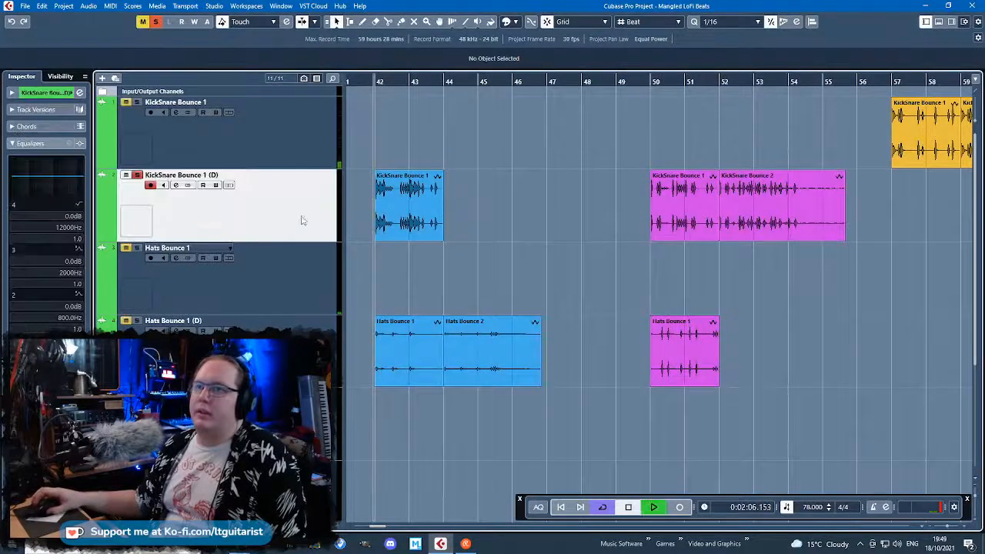
key("space")
Split the blue kick and snare source clip at beat 4 of bar 42 and at bar 43
scroll(370, 254, "up", 5)
left_click(450, 208)
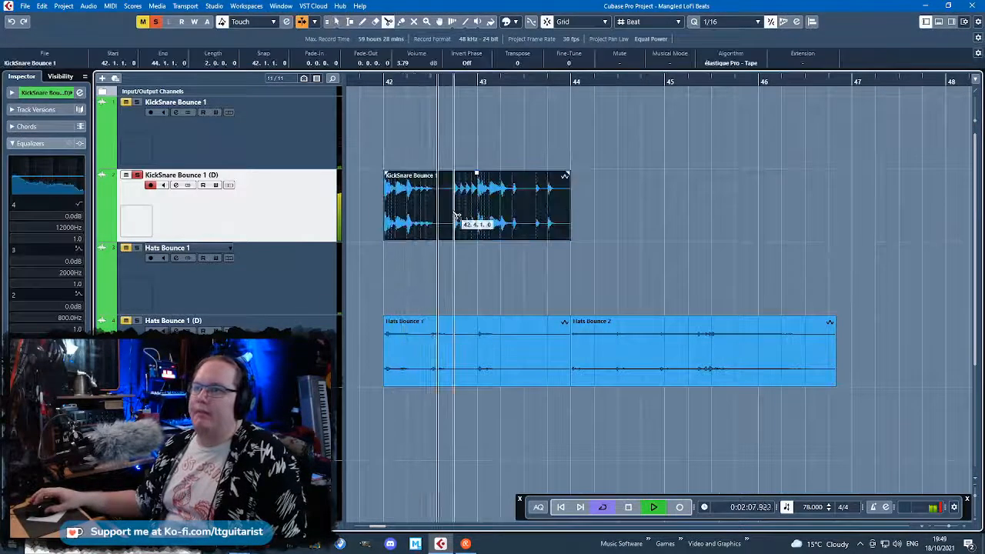
left_click(454, 223, "alt")
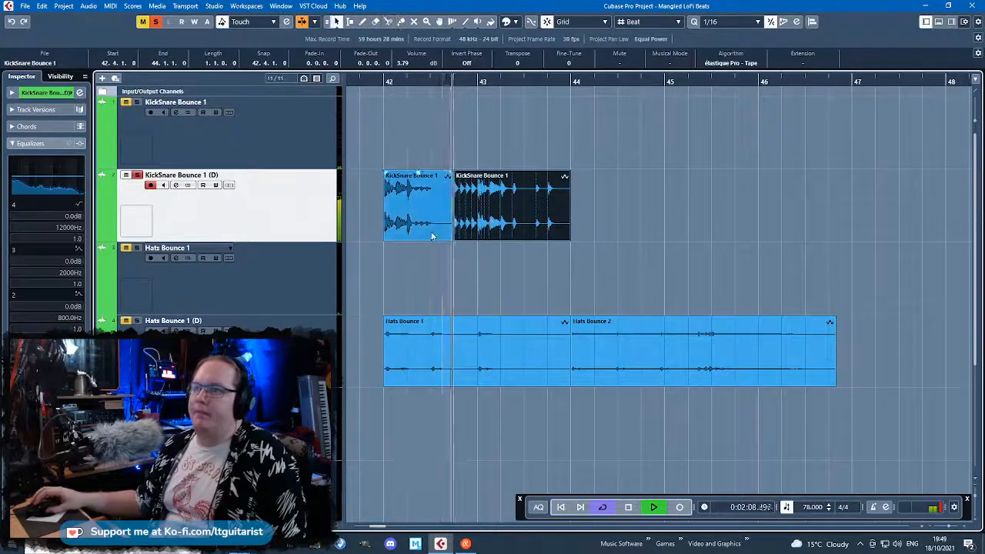
left_click(477, 232, "alt")
Cut the split blue source pieces and paste them further along in the arrangement
left_click_drag(675, 240, 418, 177)
key("Delete")
scroll(391, 244, "down", 6)
key("space")
left_click_drag(751, 194, 704, 194)
left_click(444, 83)
key("ctrl+v")
Move the first pasted fill piece onto the KickSnare Bounce 1 track and extend the start of the piece on the track below
scroll(444, 200, "up", 6)
left_click_drag(483, 211, 476, 158)
left_click(505, 150)
left_click(504, 146)
key("1")
left_click_drag(504, 240, 437, 239)
Split and trim the KickSnare Bounce 1 clip, insert a split-off fill piece from below, and extend the remaining source clip
left_click(692, 132)
left_click(705, 136, "alt")
left_click_drag(707, 165, 750, 166)
left_click(574, 209, "alt")
left_click_drag(545, 206, 721, 137)
left_click_drag(571, 239, 526, 240)
Remove the leftover fill clips and paste the blue source fill at bar 101
scroll(667, 214, "down", 2)
left_click_drag(678, 215, 543, 204)
key("Delete")
scroll(517, 203, "down", 4)
scroll(792, 215, "up", 4)
left_click_drag(828, 212, 712, 155)
key("Delete")
left_click(676, 97)
left_click(662, 81)
key("ctrl+v")
Try to move the pasted fill pieces onto the KickSnare Bounce 1 track and undo the moves
scroll(738, 208, "up", 3)
left_click_drag(637, 204, 637, 138)
key("ctrl+z")
left_click(754, 158)
left_click_drag(754, 217, 751, 165)
mouse_move(598, 158)
left_mouse_down()
mouse_move(687, 163)
mouse_move(602, 162)
left_mouse_up()
key("ctrl+z")
Duplicate the fill, split the blue KickSnare Bounce 1 clip, delete the unwanted piece and move a fill piece up into its place
scroll(550, 170, "down", 3)
key("ctrl+d")
scroll(612, 179, "up", 3)
left_click(508, 148, "alt")
left_click(470, 159)
left_click(531, 146)
key("Delete")
left_click_drag(533, 197, 547, 129)
scroll(538, 205, "down", 6)
scroll(536, 197, "up", 6)
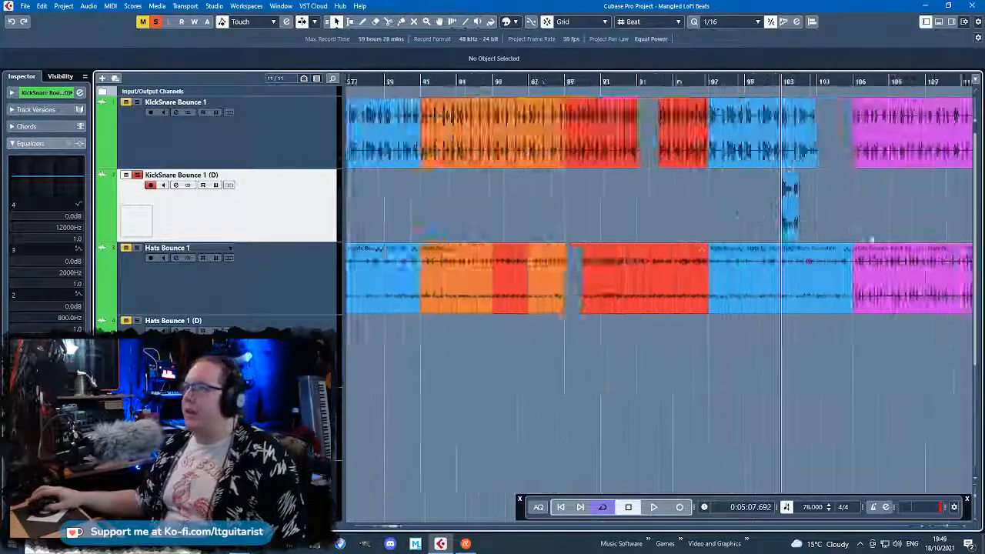
Fill the gap at bar 103 on the KickSnare Bounce 1 track with a duplicated two-bar blue clip
key("ctrl+d")
left_click_drag(696, 147, 799, 137)
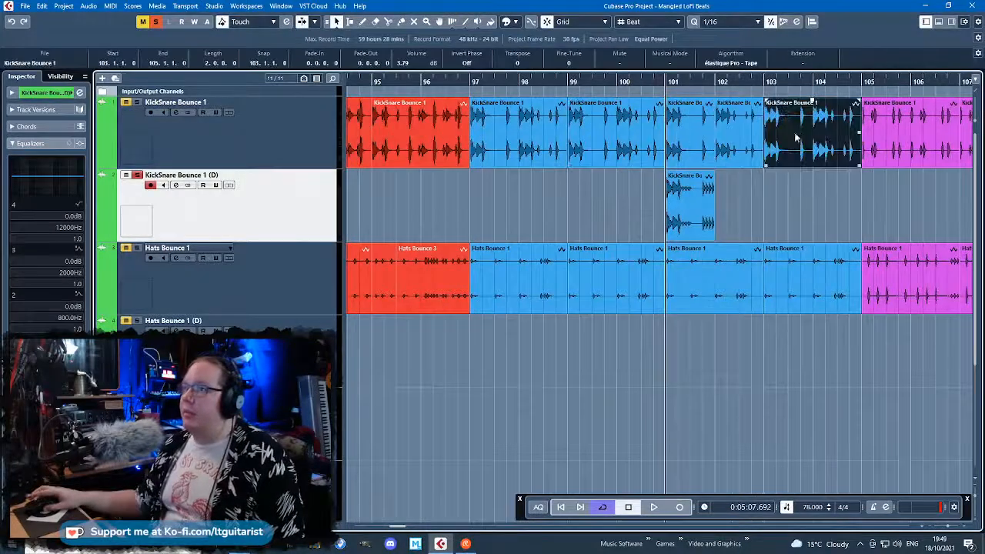
left_click(793, 192)
Extend the one-bar fill clip at bar 101 to two bars and move it to bar 115 on the KickSnare Bounce 1 (D) track
scroll(793, 192, "down", 2)
scroll(628, 199, "right", 5)
scroll(629, 199, "down", 2)
left_click(466, 235)
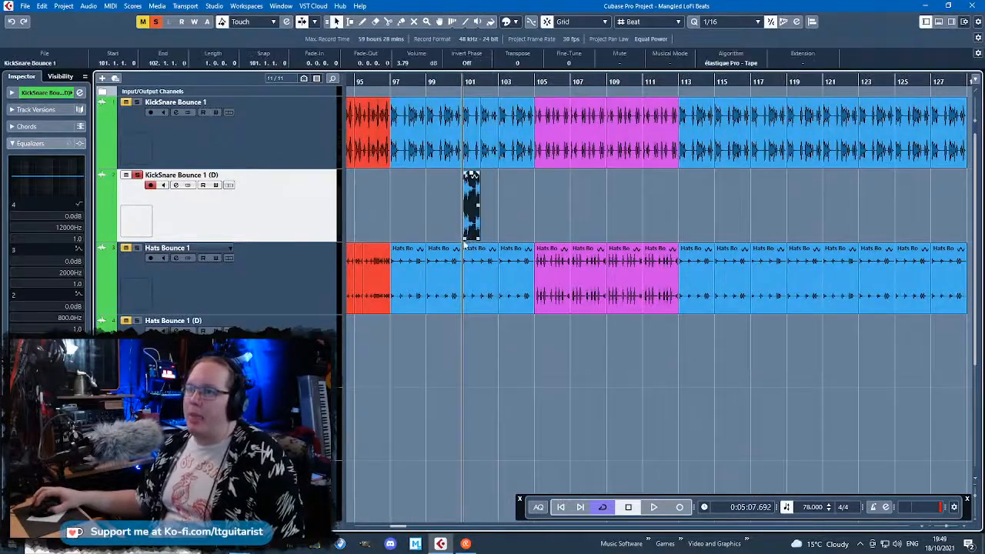
scroll(477, 235, "up", 3)
left_click_drag(479, 235, 791, 206)
scroll(521, 237, "down", 4)
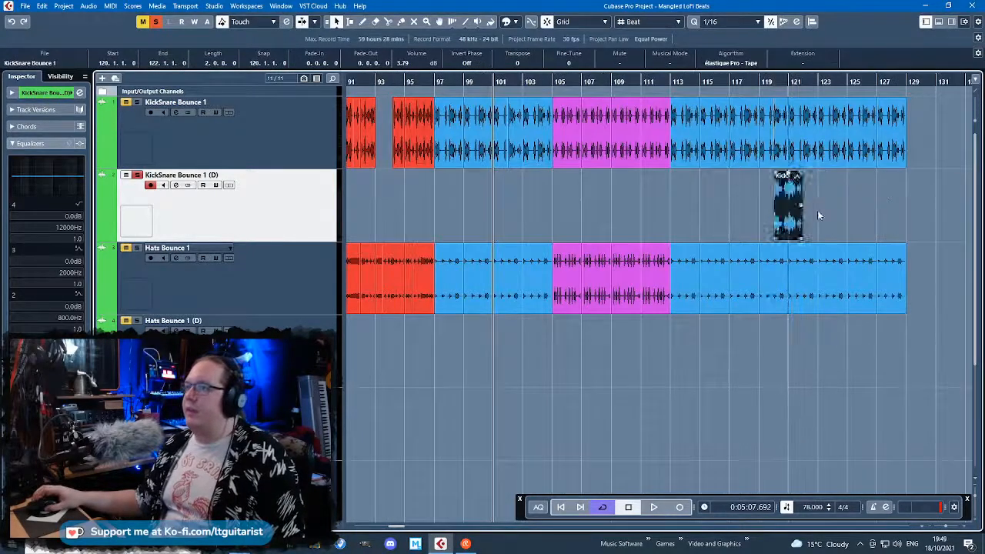
scroll(823, 209, "up", 3)
left_click_drag(726, 208, 561, 206)
Return the fill clip at bar 115 from the KickSnare Bounce 1 track to the track below
left_click_drag(565, 142, 656, 166)
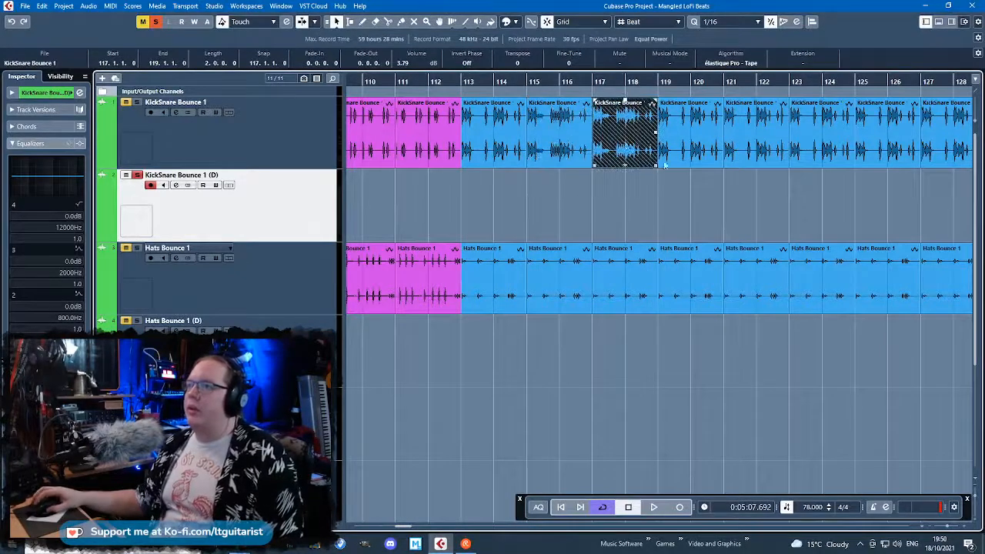
left_click(604, 200)
left_click_drag(568, 157, 578, 207)
left_click(568, 143)
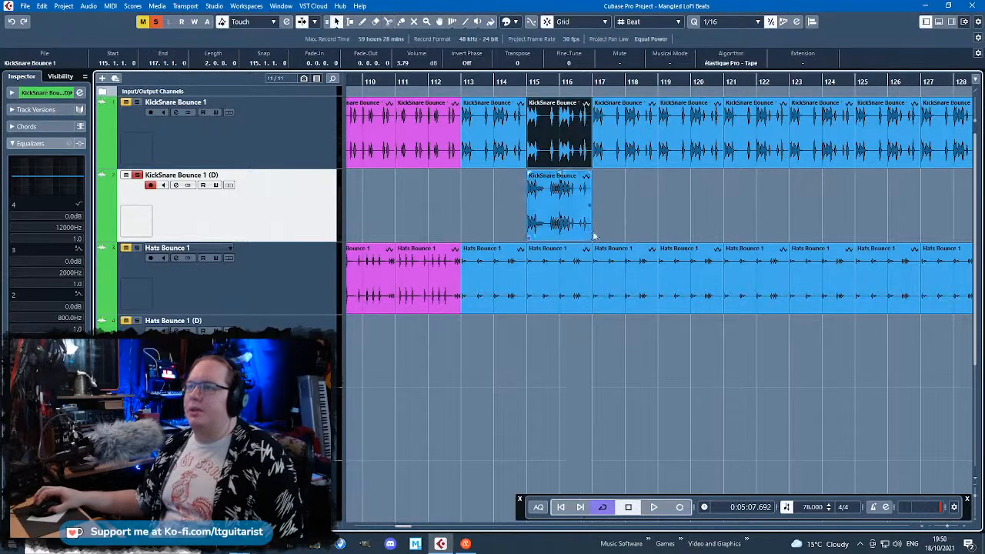
Extend the start of the two-bar fill clip back to bar 113 and split it at bar 115
mouse_move(592, 240)
left_mouse_down()
mouse_move(664, 239)
mouse_move(596, 241)
left_mouse_up()
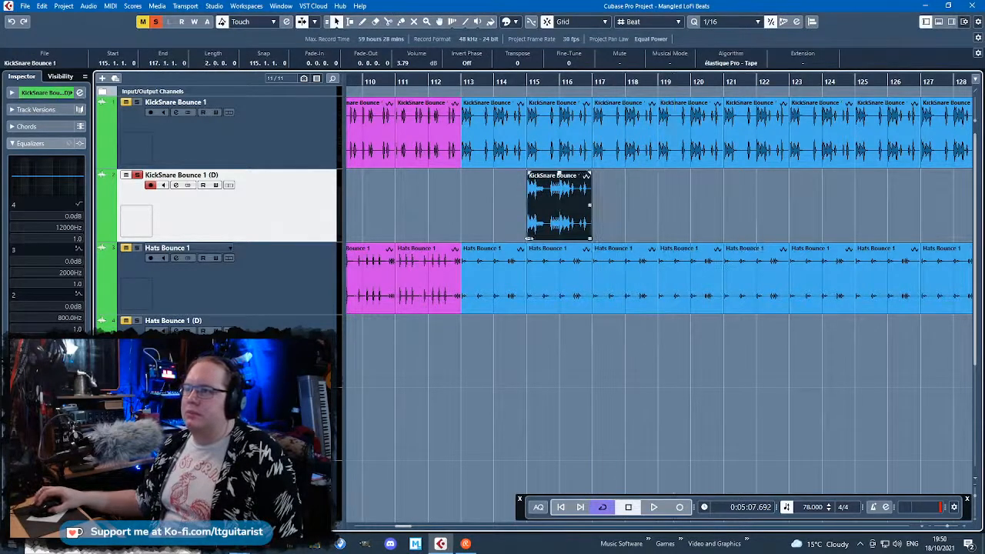
left_click_drag(528, 238, 461, 233)
left_click(529, 219)
key("1")
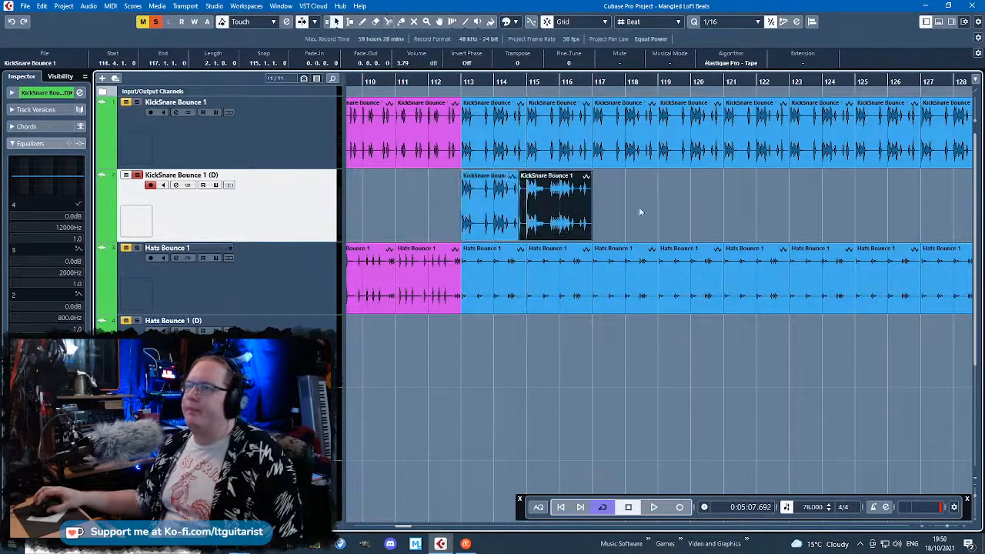
left_click(531, 216, "alt")
left_click_drag(668, 224, 481, 196)
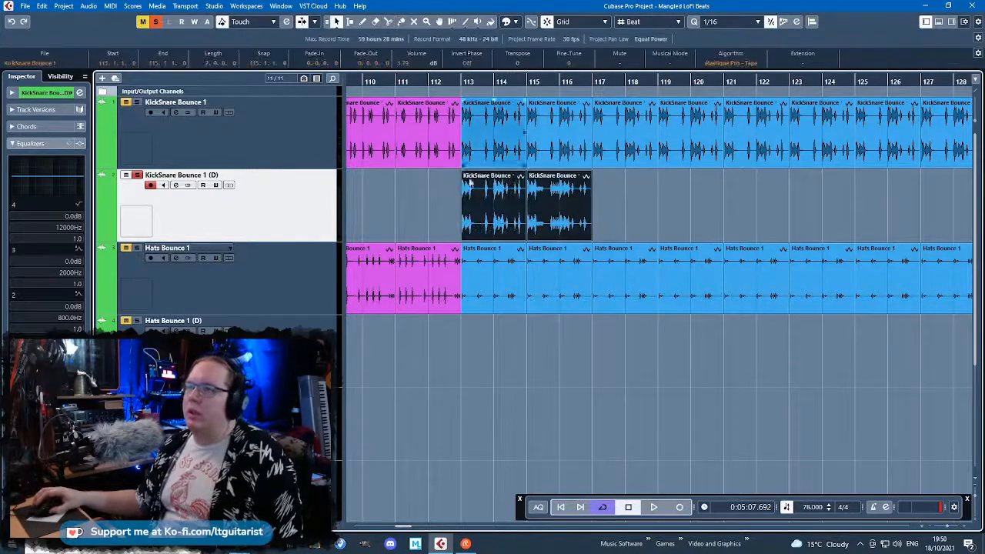
Split both kick and snare clips at beat 4 of bar 115, place the fill's opening on KickSnare Bounce 1 and crossfade it
scroll(481, 225, "up", 4)
left_click_drag(481, 225, 580, 169)
left_click(544, 139, "alt")
left_click(546, 202, "alt")
left_click(523, 159)
left_click(546, 164)
key("x")
Extend the start of the remaining fill clip on KickSnare Bounce 1 (D) back to bar 115
scroll(567, 214, "down", 5)
scroll(601, 203, "up", 3)
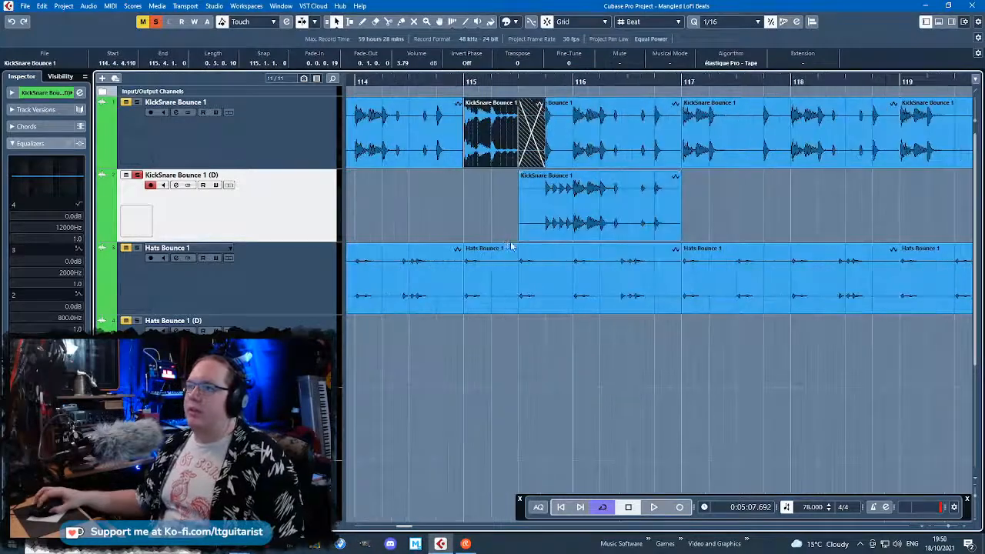
left_click(522, 239)
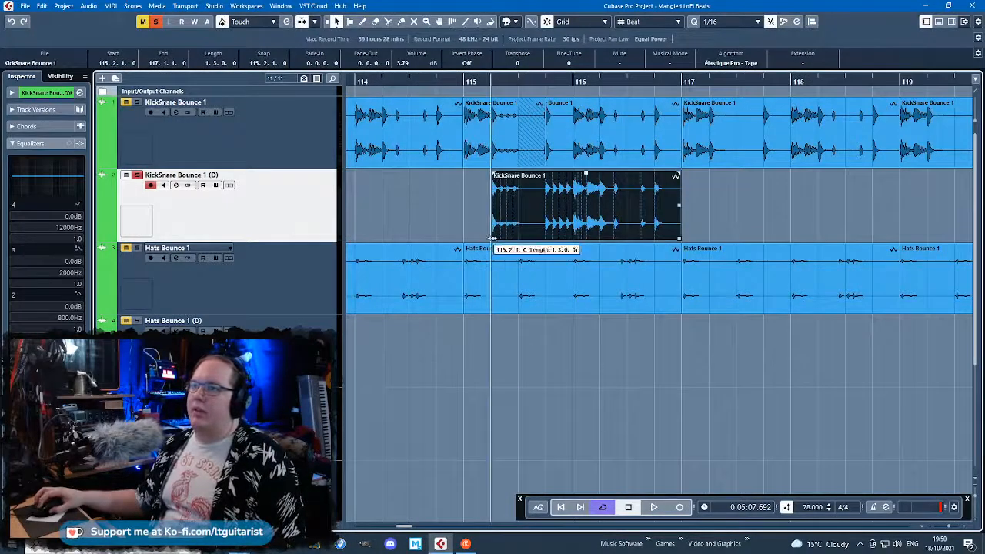
left_click_drag(493, 239, 465, 239)
scroll(481, 223, "down", 4)
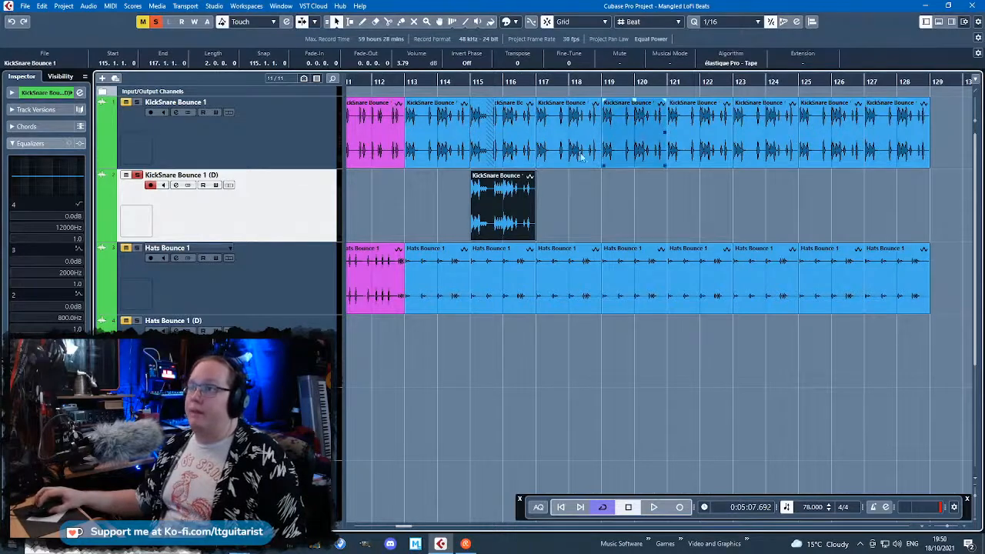
Move the two-bar fill clip to bar 119 and split it at beat 4 of bar 119 and at bar 120
left_click_drag(484, 219, 615, 221)
scroll(632, 221, "up", 3)
key("3")
left_click(592, 217)
left_click(610, 215)
Split the KickSnare Bounce 1 clip at the same points and put the fill's roll on beat 4 of bar 119
left_click(612, 151)
left_click(593, 152)
key("1")
left_click(594, 159)
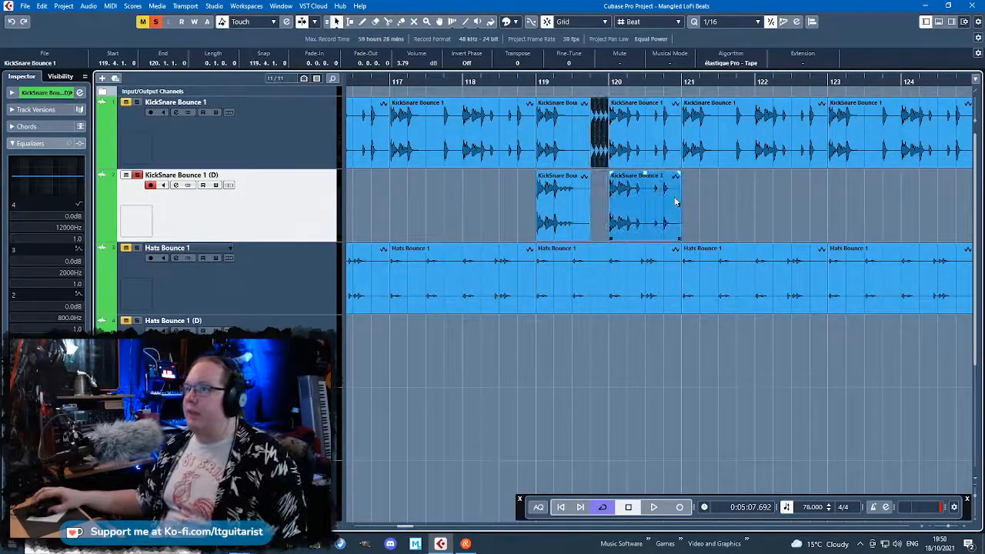
Replace the second half of bar 120 on KickSnare Bounce 1 with the matching fill piece from below
key("3")
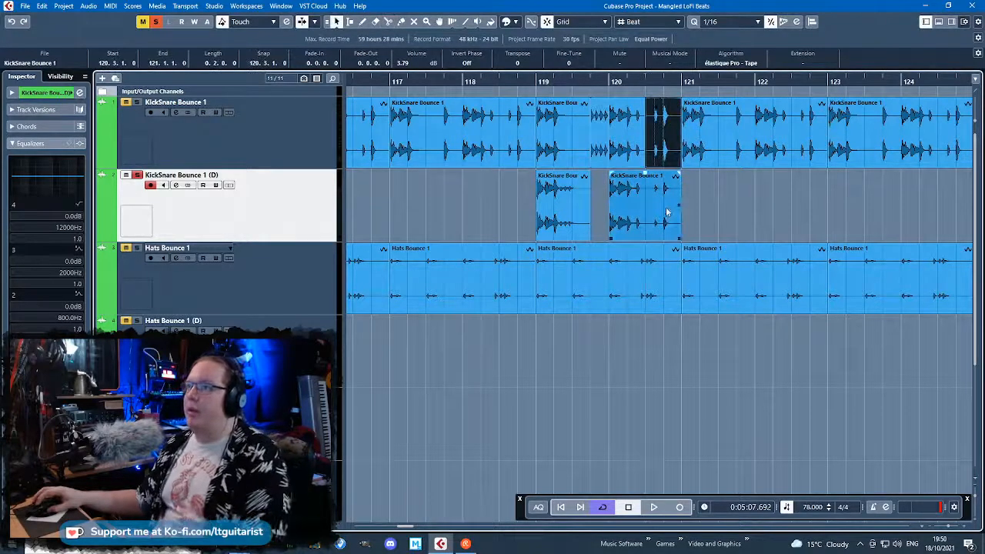
key("Delete")
left_click(651, 206)
key("1")
left_click_drag(653, 205, 660, 156)
Move the two remaining fill pieces to bar 123 and copy them to bar 127 on the KickSnare Bounce 1 (D) track
scroll(659, 160, "down", 2)
left_click_drag(698, 224, 596, 216)
scroll(600, 216, "down", 3)
scroll(586, 211, "up", 2)
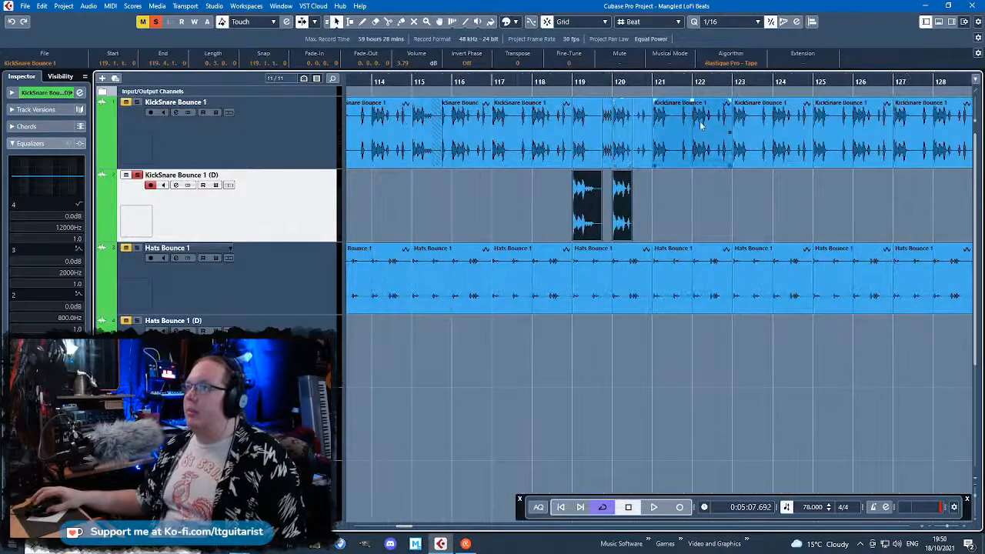
left_click_drag(583, 210, 741, 206)
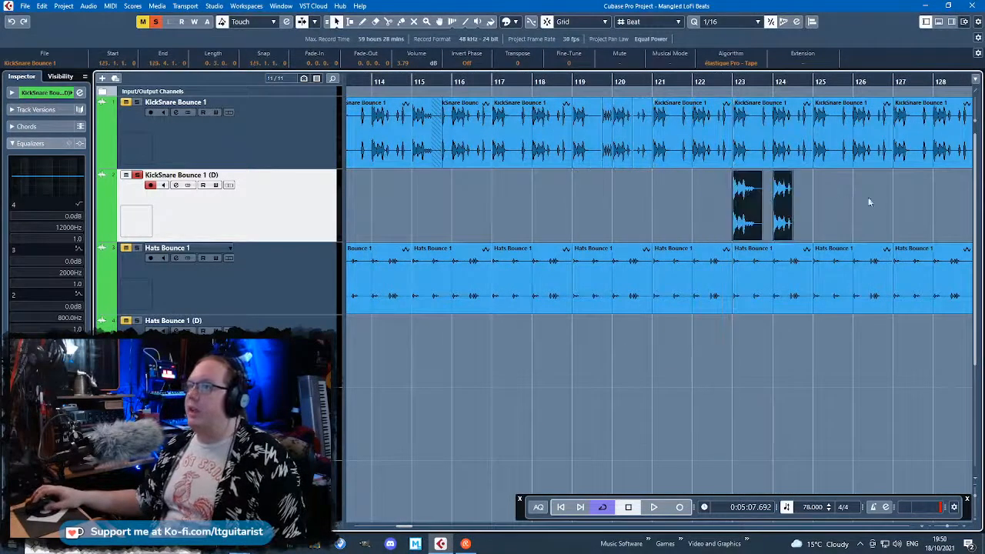
scroll(741, 206, "right", 2)
left_click_drag(674, 202, 836, 199)
left_click(888, 210)
Split the KickSnare Bounce 1 clip at bar 123, move the fill pieces up onto it and crossfade the first one
scroll(847, 231, "up", 2)
left_click(591, 151)
left_click(582, 151, "alt")
left_click(620, 151, "alt")
left_click(607, 155)
left_click_drag(610, 198, 535, 158)
left_click_drag(538, 210, 543, 150)
key("x")
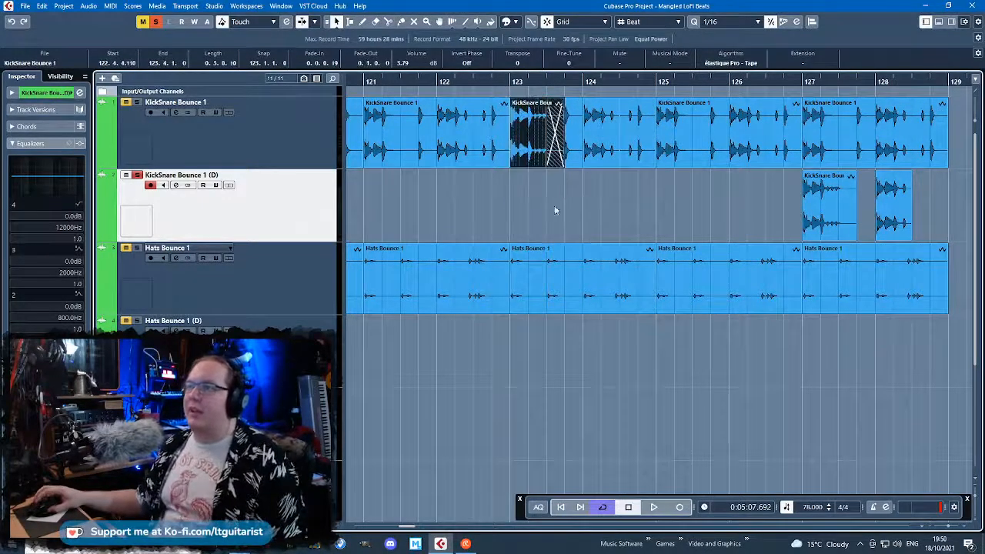
left_click(618, 203)
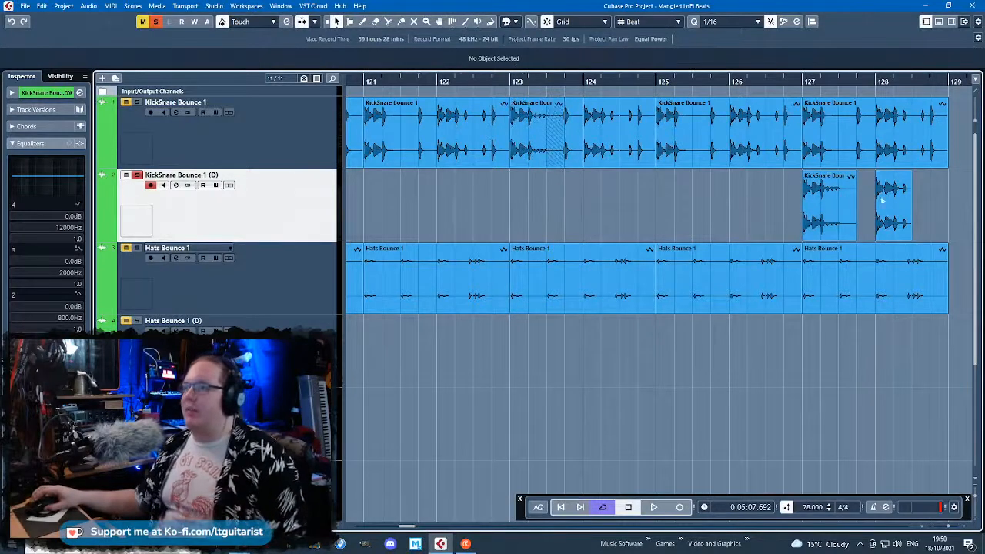
Replace the KickSnare Bounce 1 clip at bar 127 with the fill from the track below
left_click(825, 148)
key("Delete")
left_click_drag(823, 187, 948, 166)
left_click(849, 214)
Move the blue hats source clips from bar 42 to bar 123 on the Hats Bounce 1 (D) track
key("g")
key("g")
key("g")
key("g")
key("g")
key("g")
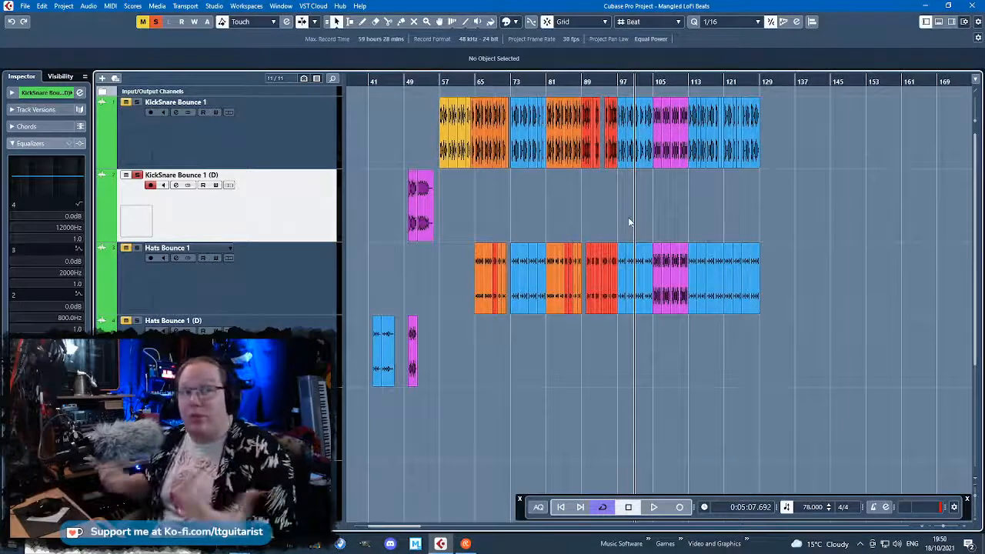
left_click_drag(390, 356, 748, 356)
key("h")
key("h")
key("h")
key("h")
key("h")
key("h")
mouse_move(621, 371)
left_mouse_down()
mouse_move(635, 371)
mouse_move(618, 369)
left_mouse_up()
left_click(531, 369)
Solo the Hats Bounce 1 (D) track instead of KickSnare Bounce 1 (D) and play the hats clips from bar 123
left_click(137, 321)
left_click(248, 194)
key("s")
left_click(555, 82)
key("space")
left_click(302, 268)
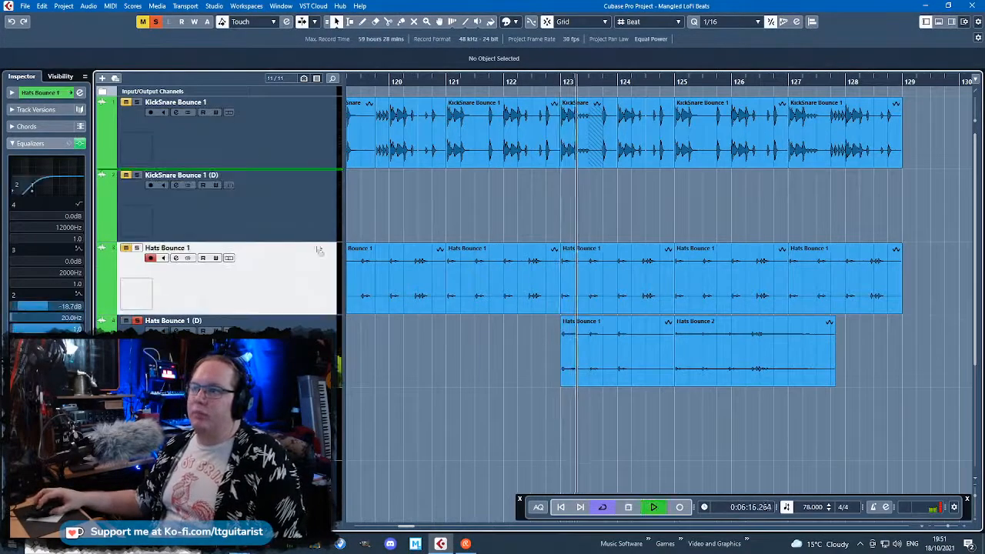
scroll(638, 232, "up", 2)
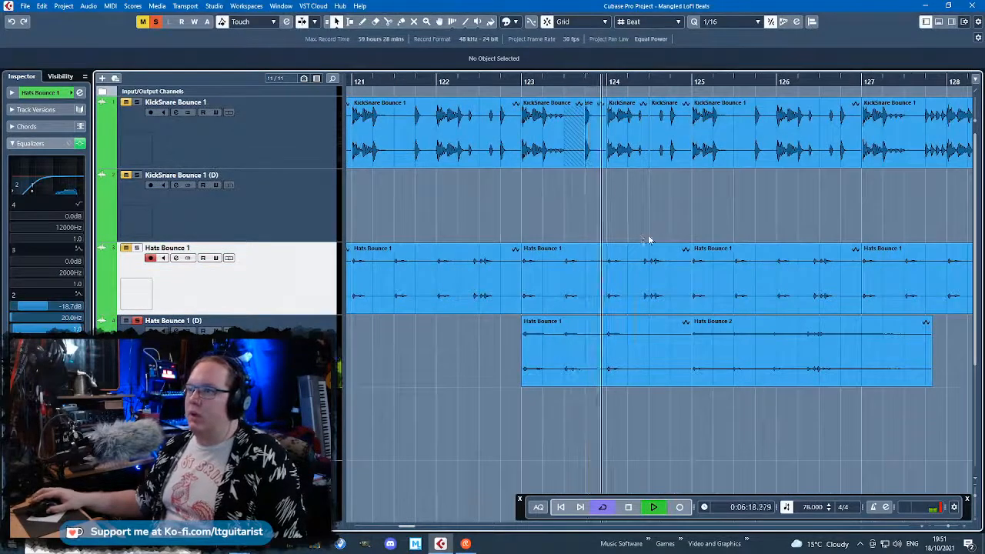
Replace the blue Hats Bounce 1 clip at bar 123 with the clip from the track below
left_click(657, 375)
left_click(657, 293)
left_click_drag(679, 370, 650, 314)
scroll(649, 314, "down", 2)
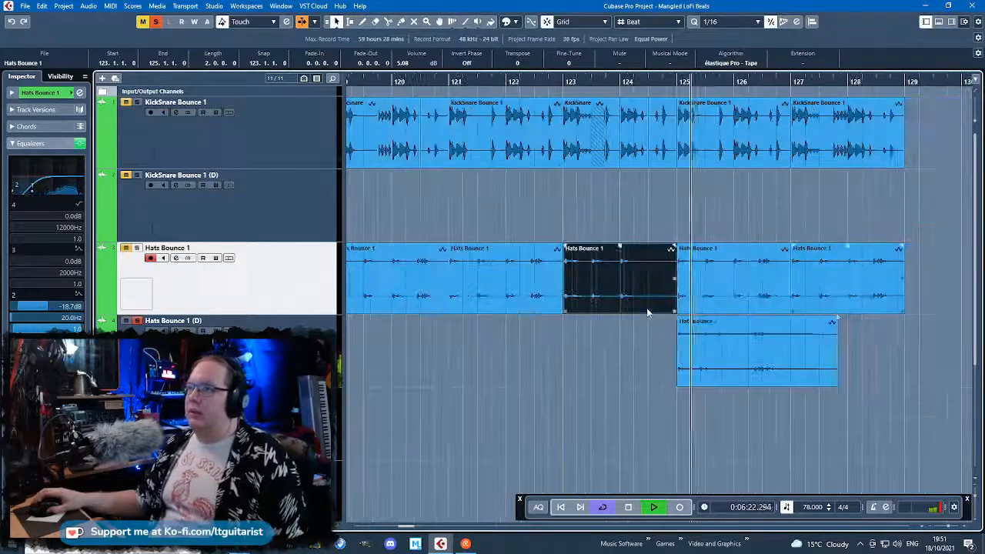
Split the Hats Bounce 2 clip on the Hats Bounce 1 (D) track at bar 127 and stop playback
left_click(913, 387)
left_click_drag(912, 387, 858, 379)
key("3")
left_click(737, 359)
scroll(706, 380, "up", 2)
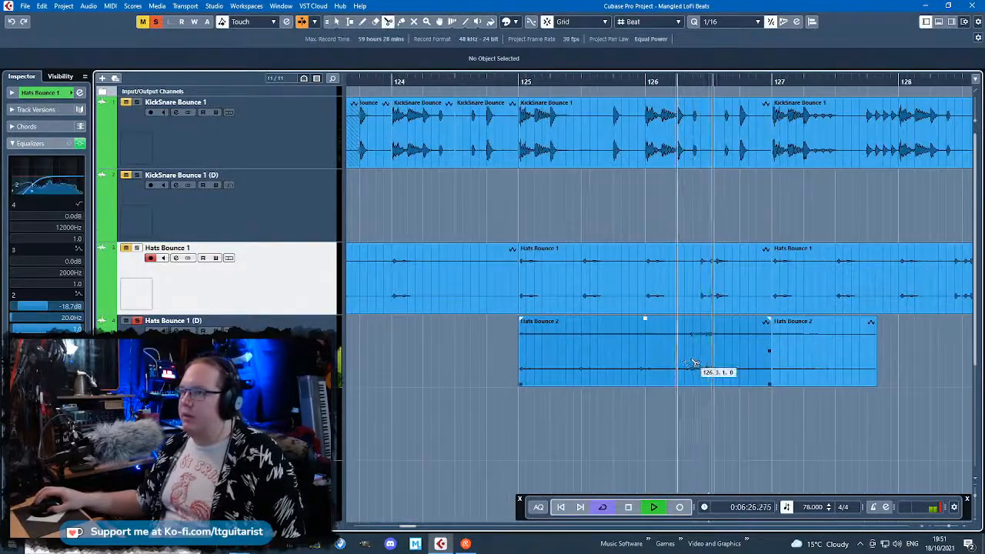
key("space")
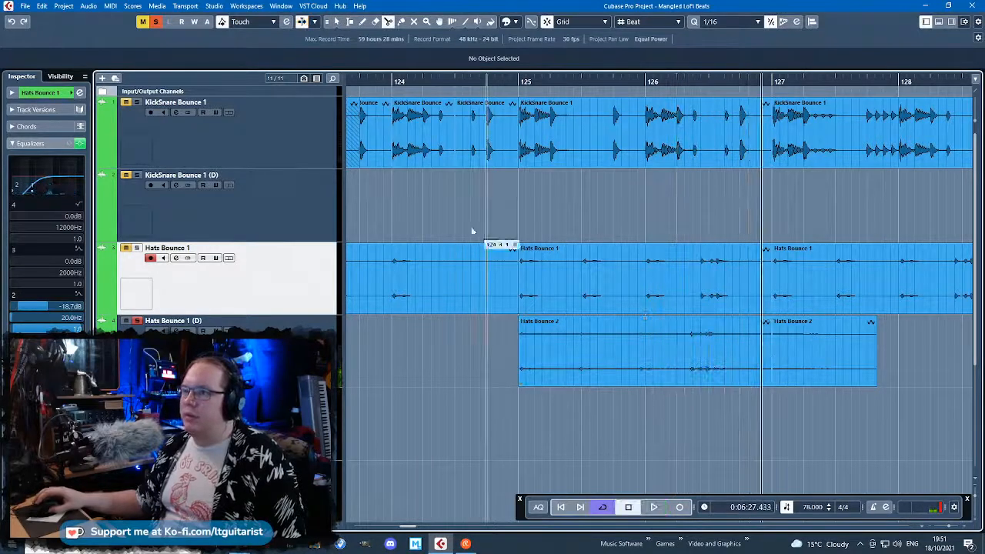
Solo the Hats Bounce 1 tracks and play from about beat 126.2 to compare the original hats with the Hats Bounce 2 fill
key("Down")
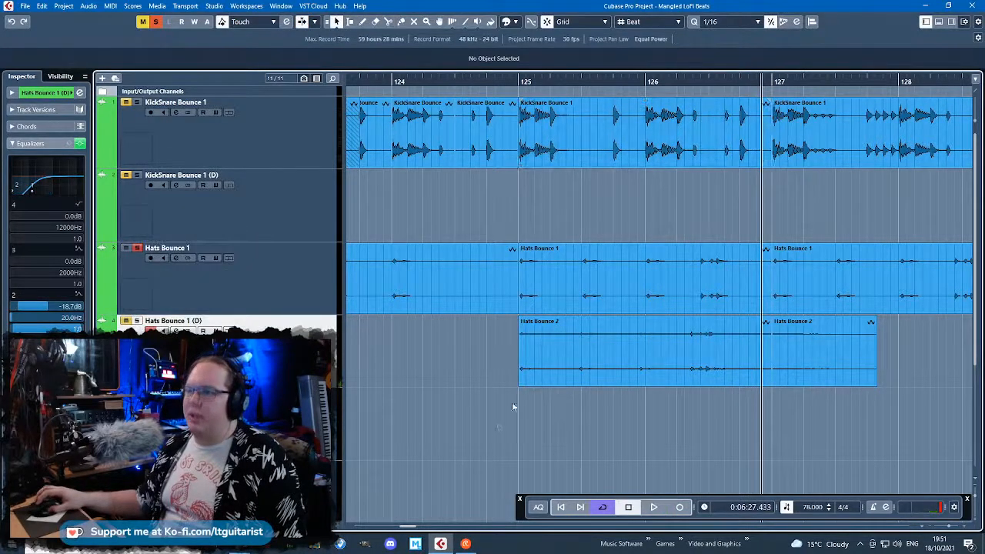
left_click(679, 82)
key("space")
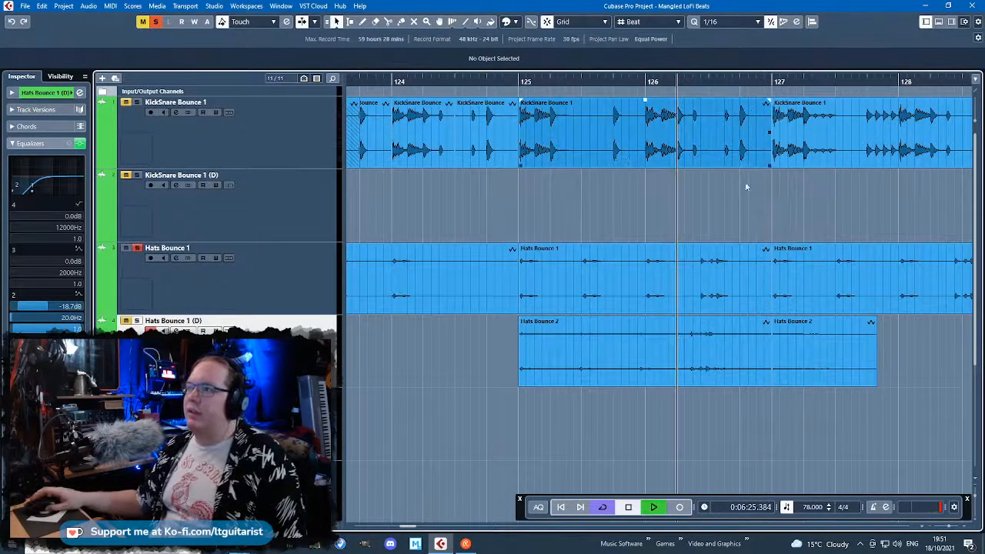
scroll(746, 248, "up", 1, "ctrl")
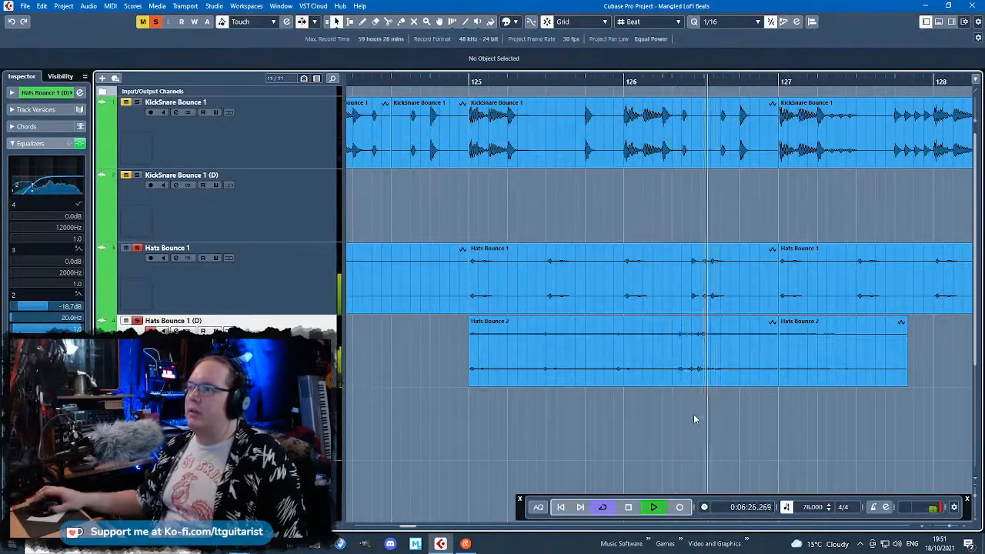
scroll(696, 412, "up", 4, "ctrl")
left_click(613, 354)
key("space")
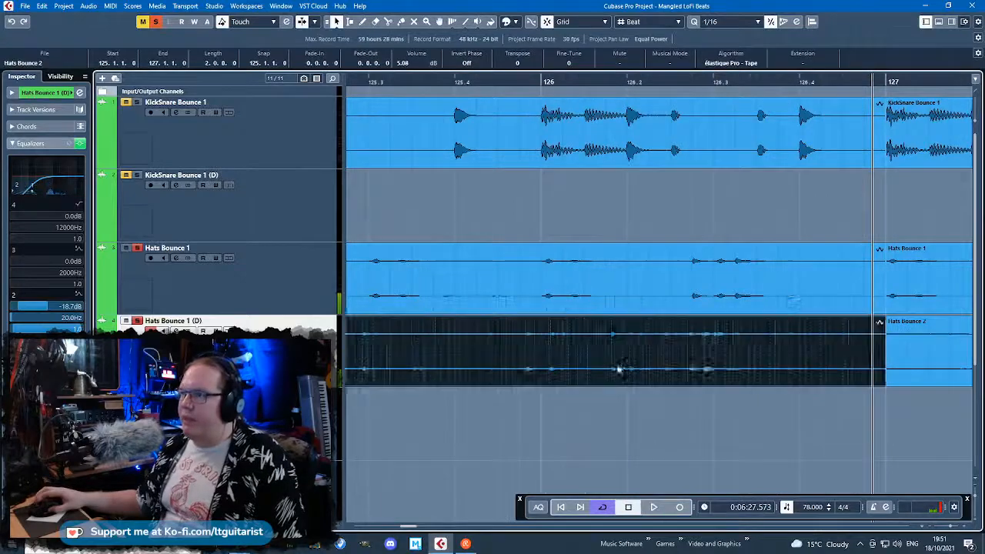
Delete the Hats Bounce 2 piece after bar 127 and, without grid snapping, shift the bar 125 piece slightly later to start at 125.1.2.35
scroll(569, 397, "down", 4, "ctrl")
left_click_drag(501, 433, 375, 423)
left_click(403, 383)
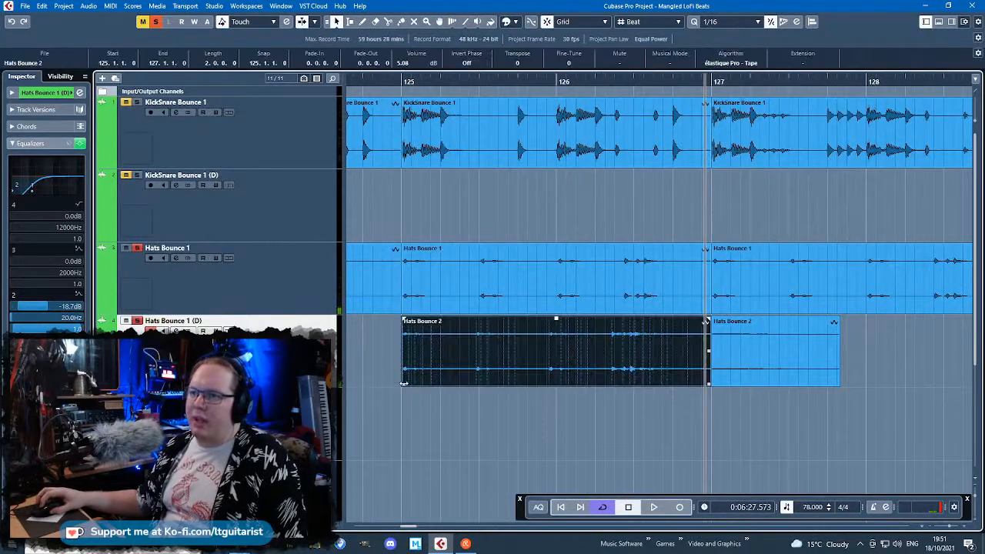
left_click_drag(364, 384, 404, 386)
scroll(750, 404, "down", 3, "ctrl")
left_click_drag(730, 426, 885, 417)
left_click(877, 379)
key("Delete")
left_click_drag(808, 371, 822, 373)
scroll(825, 371, "up", 4, "ctrl")
key("j")
scroll(816, 369, "up", 5, "ctrl")
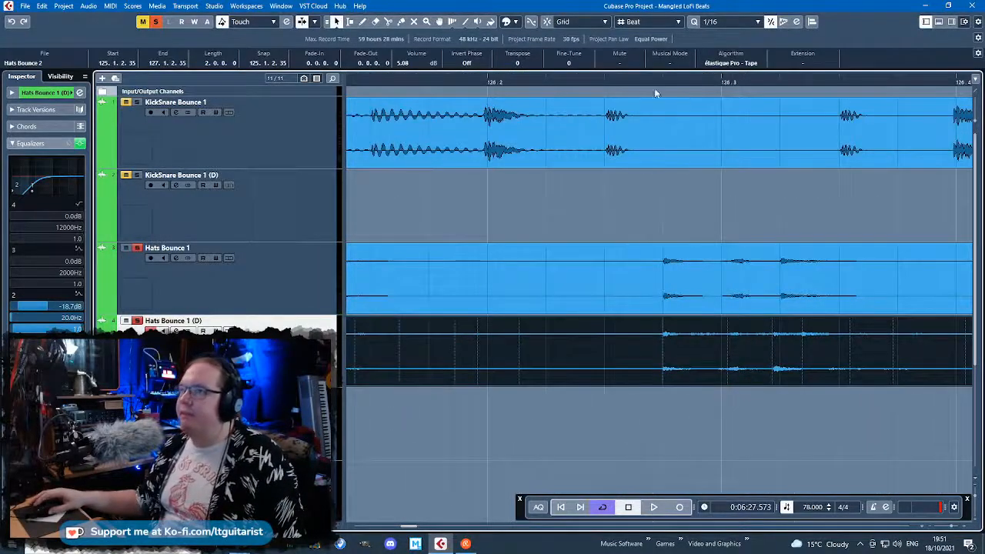
scroll(556, 335, "down", 5, "ctrl")
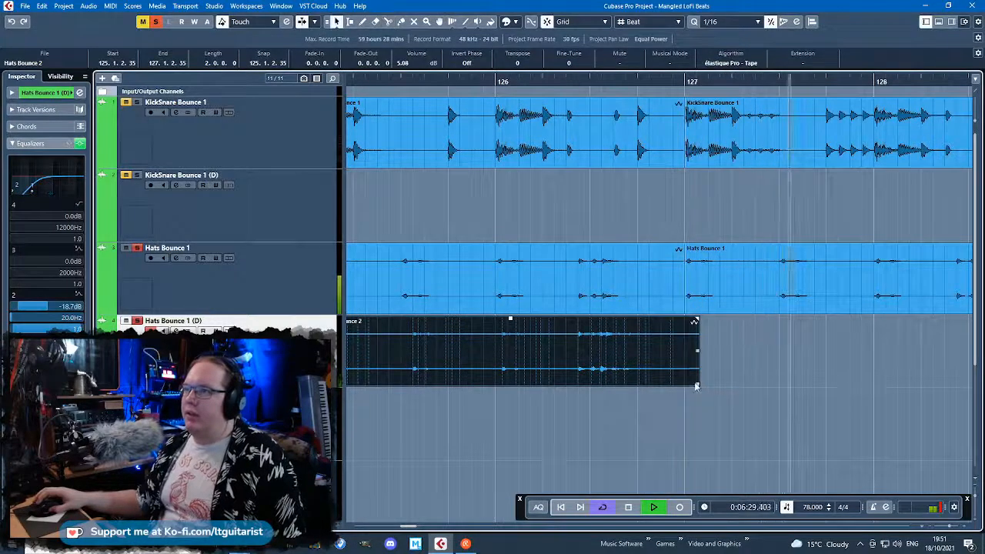
Trim the Hats Bounce 2 clip to end at bar 127 and move its piece from beat 126.3 onto the Hats Bounce 1 track with crossfades
left_click_drag(697, 382, 684, 384)
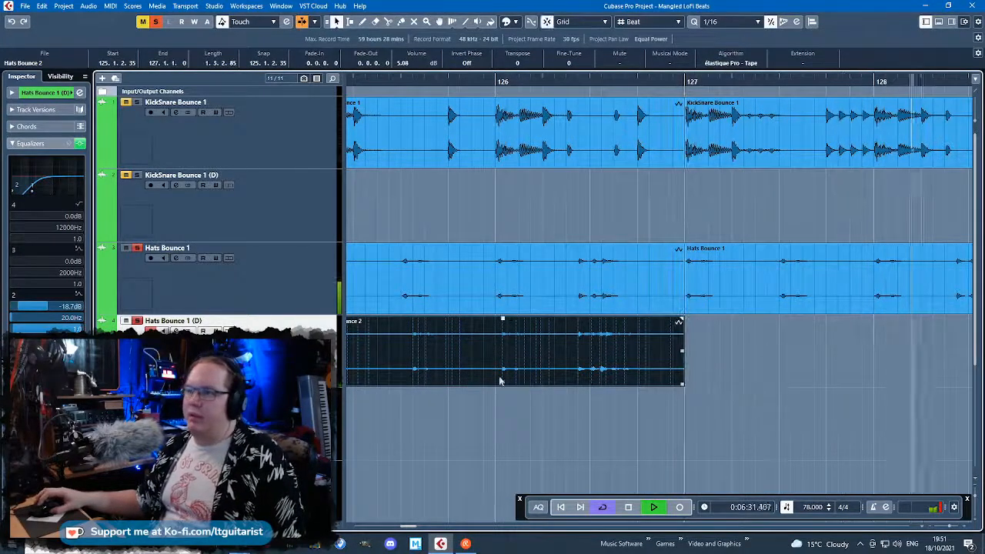
left_click(562, 370)
left_click(562, 283)
key("1")
left_click_drag(592, 354, 594, 281)
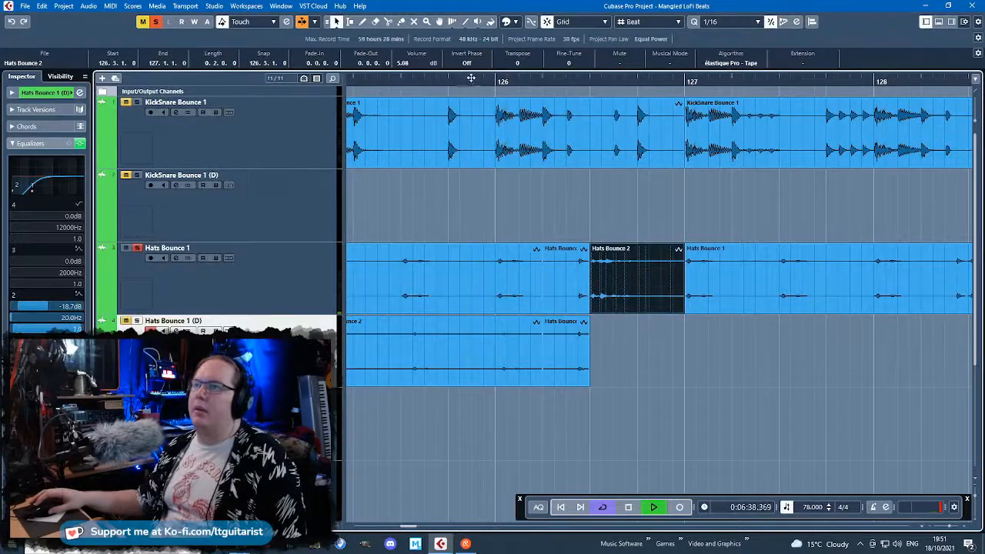
key("space")
key("space")
scroll(687, 414, "up", 2)
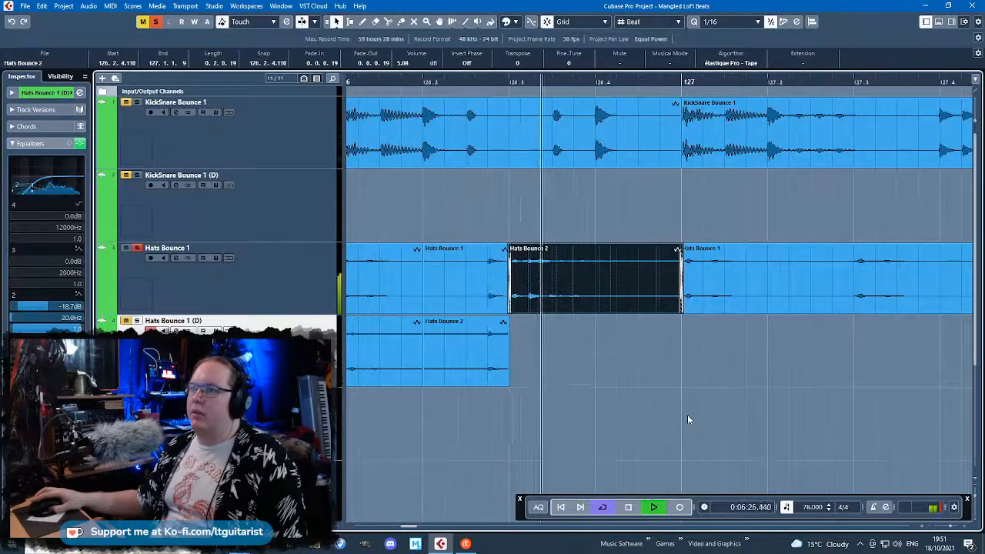
Delete the original hats between bar 126 and beat 126.3 and extend the Hats Bounce 2 fill back to bar 126
left_click(493, 298)
key("Delete")
left_click_drag(511, 310, 423, 311)
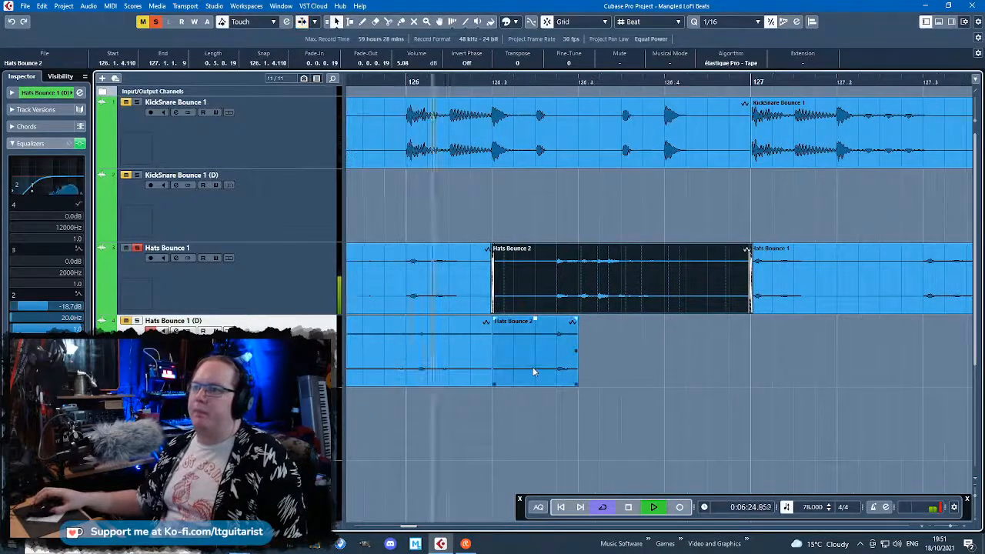
left_click(411, 291, "alt")
left_click(423, 286)
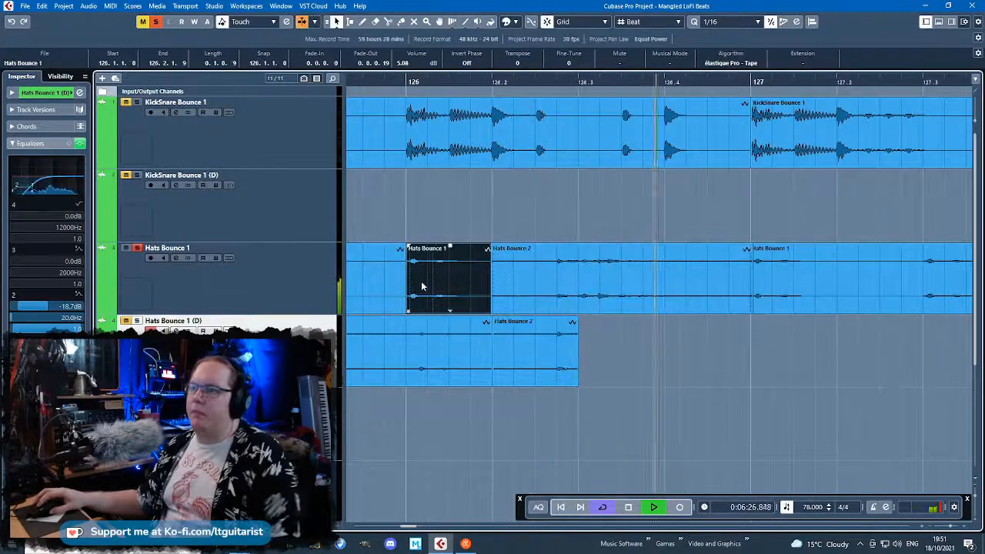
key("Delete")
left_click_drag(492, 310, 407, 310)
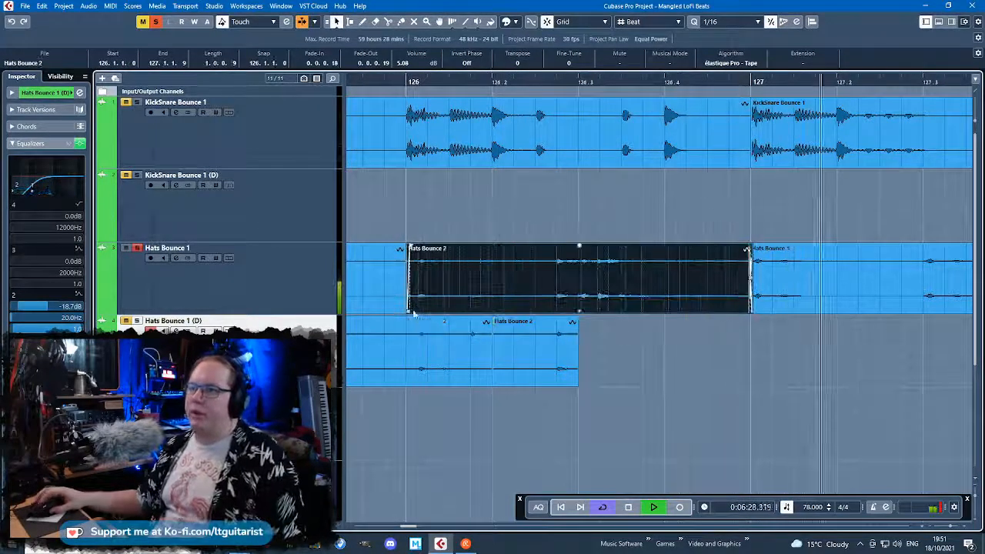
left_click(404, 83)
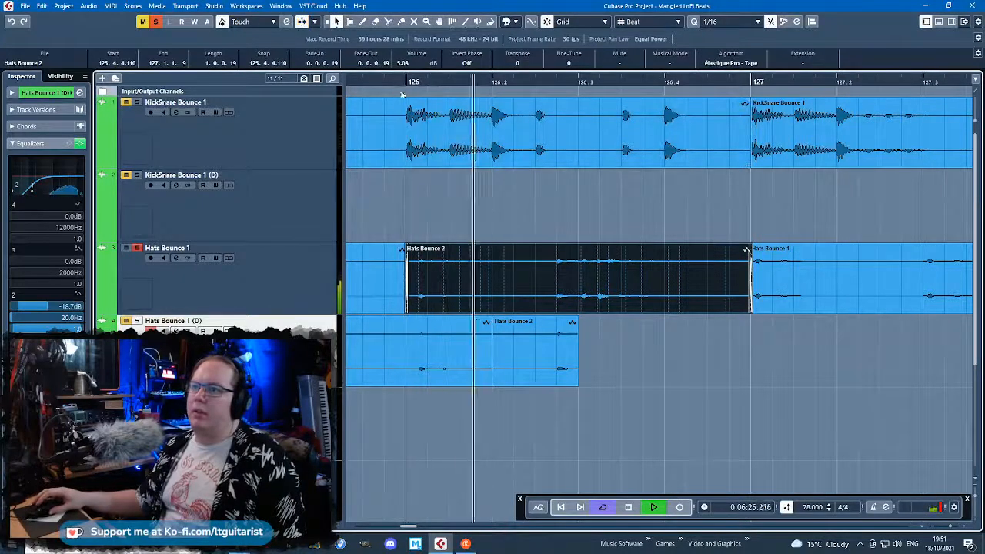
Delete the leftover Hats Bounce 2 pieces from the Hats Bounce 1 (D) track
scroll(661, 437, "down", 3)
scroll(660, 439, "down", 2)
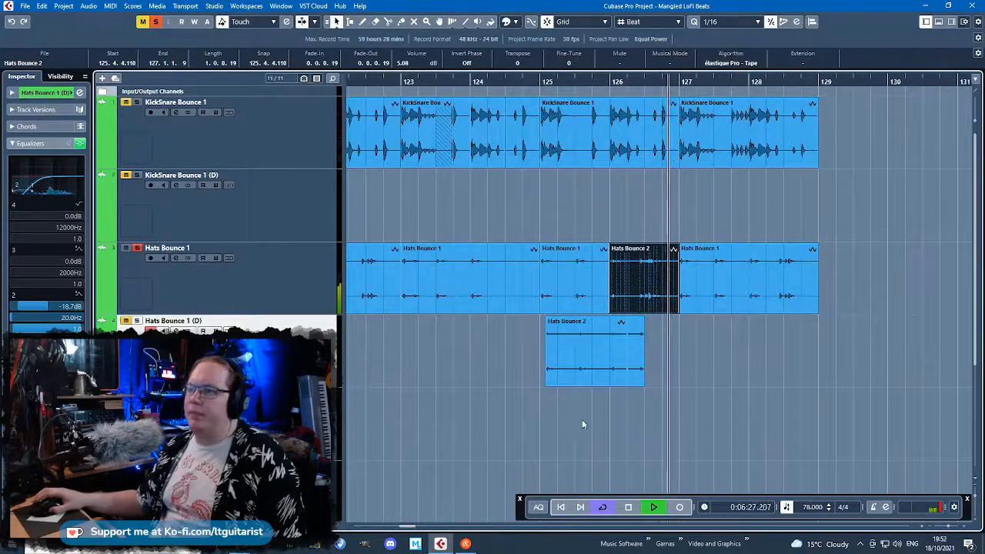
left_click_drag(729, 421, 561, 381)
key("Delete")
Move the purple kick-snare and hats source clips on the two (D) tracks to bar 109
scroll(641, 394, "down", 6)
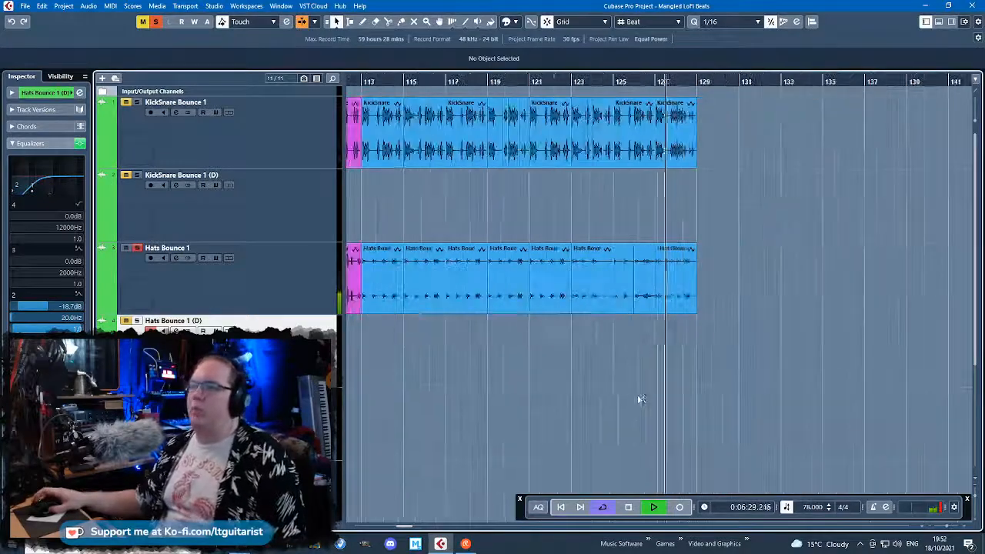
scroll(488, 391, "down", 4)
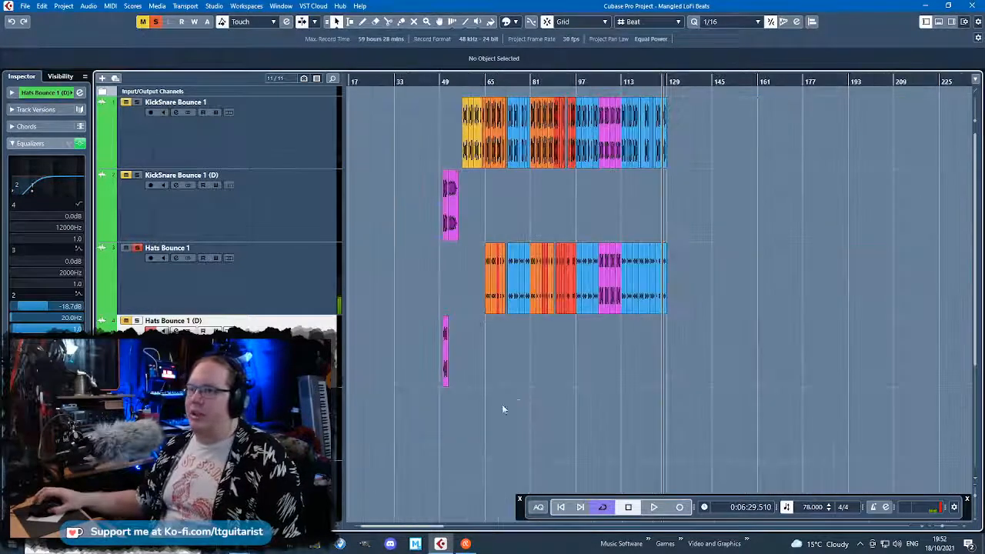
scroll(466, 435, "up", 4)
left_click_drag(382, 204, 765, 189)
scroll(759, 329, "up", 4)
scroll(759, 329, "up", 2)
left_click_drag(826, 197, 773, 196)
left_click(901, 403)
scroll(901, 402, "right", 3)
Delete the purple Hats Bounce 1 clips at bars 109 and 111 and place a copy of the source clip at bar 111
left_click(566, 300)
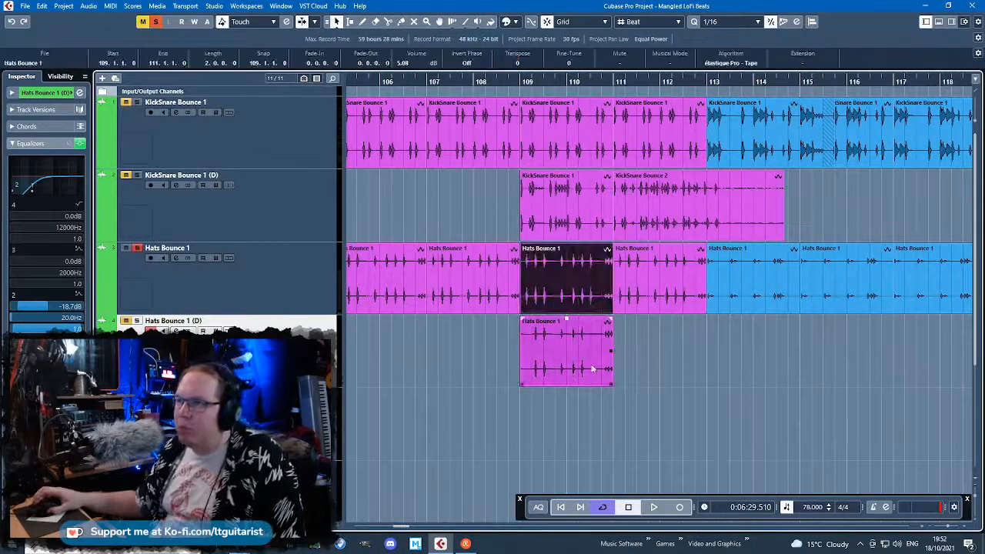
left_click(634, 305)
key("Delete")
left_click(593, 302)
mouse_move(579, 365)
left_mouse_down()
mouse_move(578, 294)
mouse_move(588, 293)
mouse_move(569, 352)
left_mouse_up()
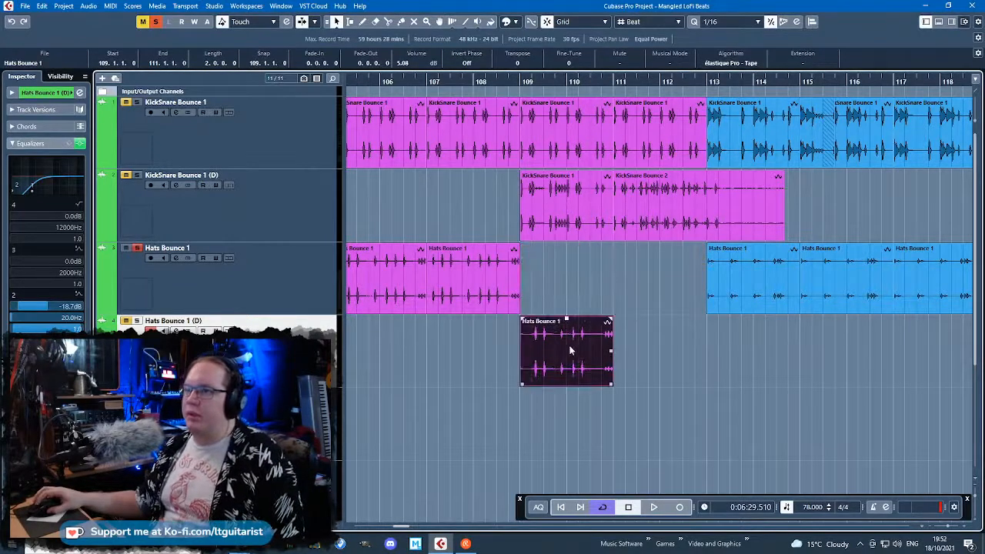
key("ctrl+d")
left_click_drag(656, 353, 645, 293)
Duplicate the purple hats clip from bar 107 to bar 109, split the copy at bar 110 and delete its first half
left_click(473, 294)
key("ctrl+d")
left_click(572, 285)
key("1")
left_click(548, 288)
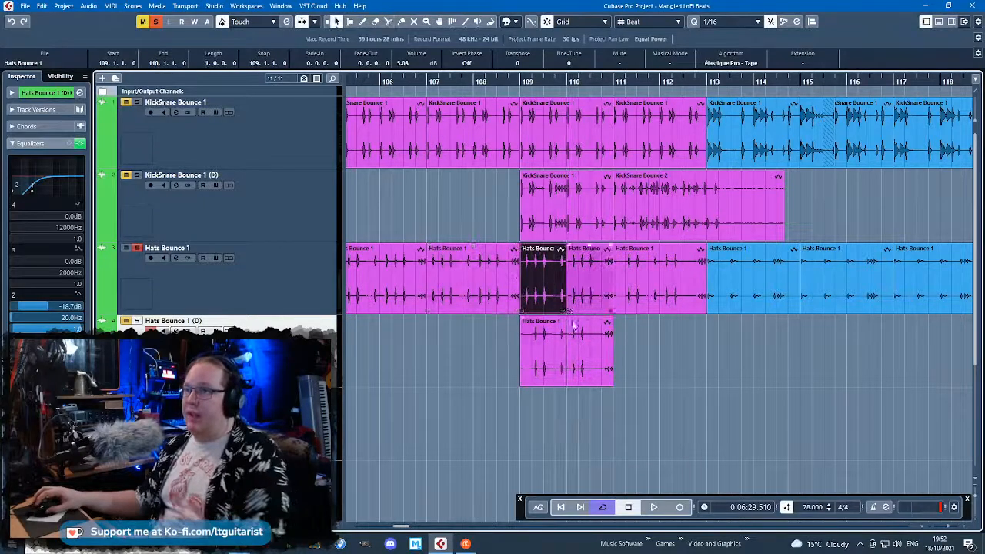
key("Delete")
Split the purple hats source clip at bar 110 and move its first half up to bar 109 of Hats Bounce 1
left_click(548, 346)
key("2")
left_click(572, 342)
key("1")
left_click_drag(555, 347, 559, 295)
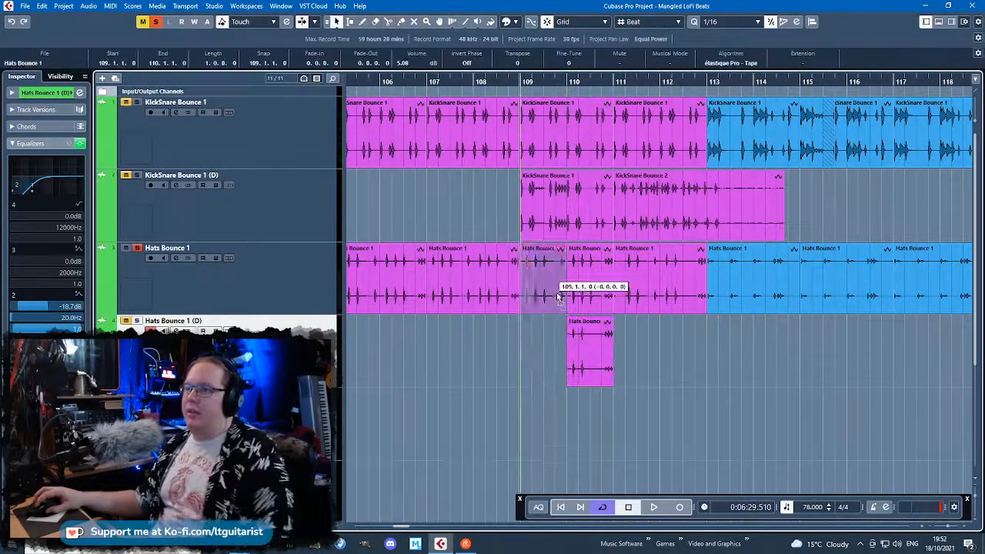
Use the remaining hats source piece to replace the purple Hats Bounce 1 audio from beat 108.3 to bar 109, removing the unused pieces
scroll(508, 388, "down", 2)
scroll(508, 385, "left", 1)
left_click(509, 377)
scroll(560, 312, "up", 2)
left_click(547, 294)
key("3")
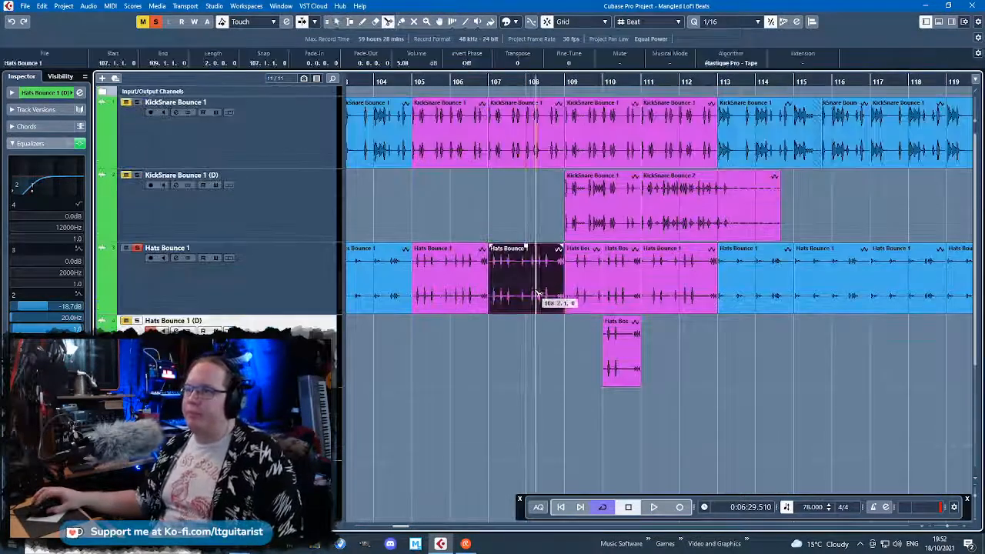
scroll(581, 338, "up", 2)
left_click_drag(653, 340, 528, 305)
left_click(526, 285)
key("3")
left_click(515, 346)
key("1")
left_click(497, 337)
left_click(526, 296, "shift")
key("Delete")
scroll(521, 296, "down", 2)
scroll(563, 211, "up", 3)
Split both purple kick-snare clips at beat 109.3 and bar 110, and replace the KickSnare Bounce 1 piece between them with the one below
key("3")
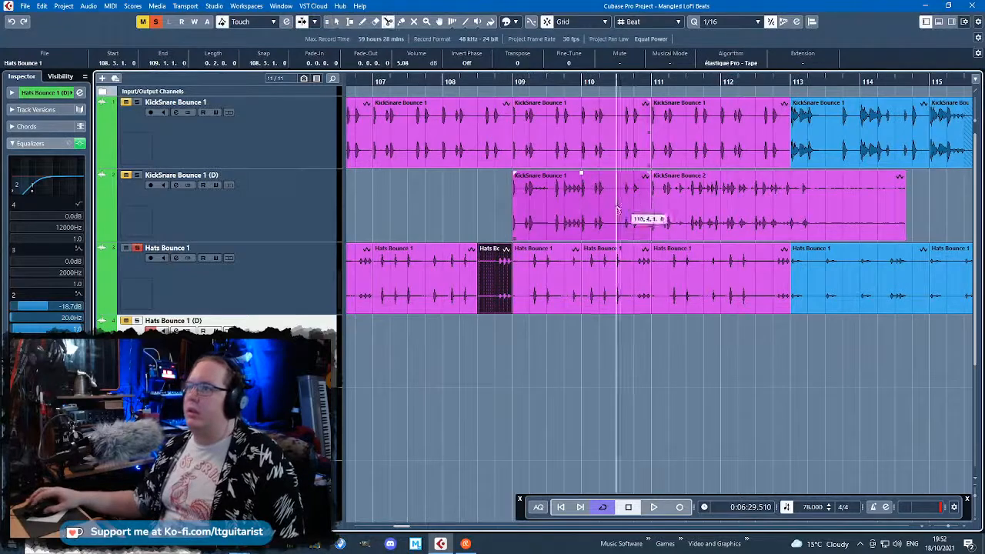
key("1")
left_click(589, 149)
key("3")
left_click(584, 212)
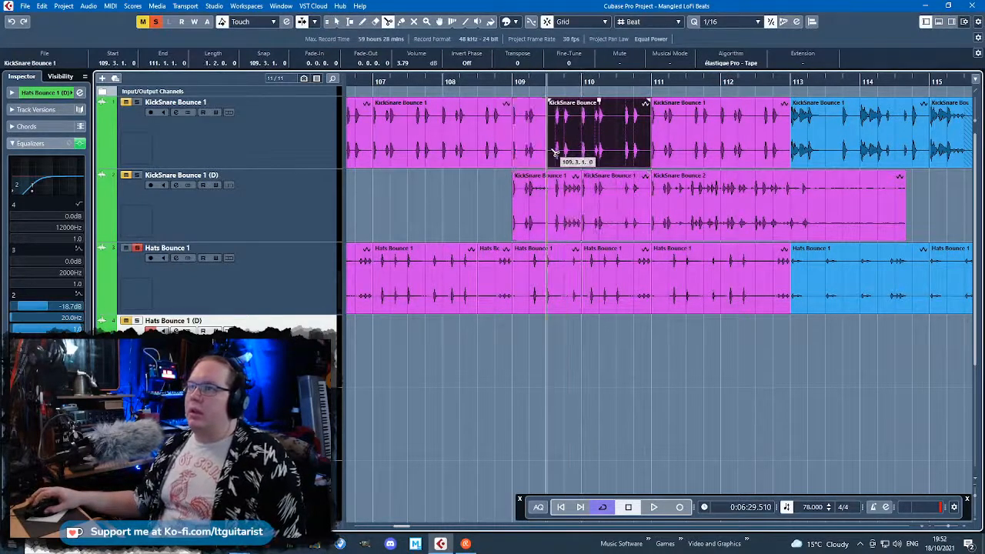
left_click(553, 189)
key("1")
left_click(567, 153)
key("Delete")
left_click_drag(567, 202, 560, 156)
Move the leftover half-bar kick-snare piece from bar 109 to replace the first half of bar 107 on KickSnare Bounce 1
left_click(528, 215)
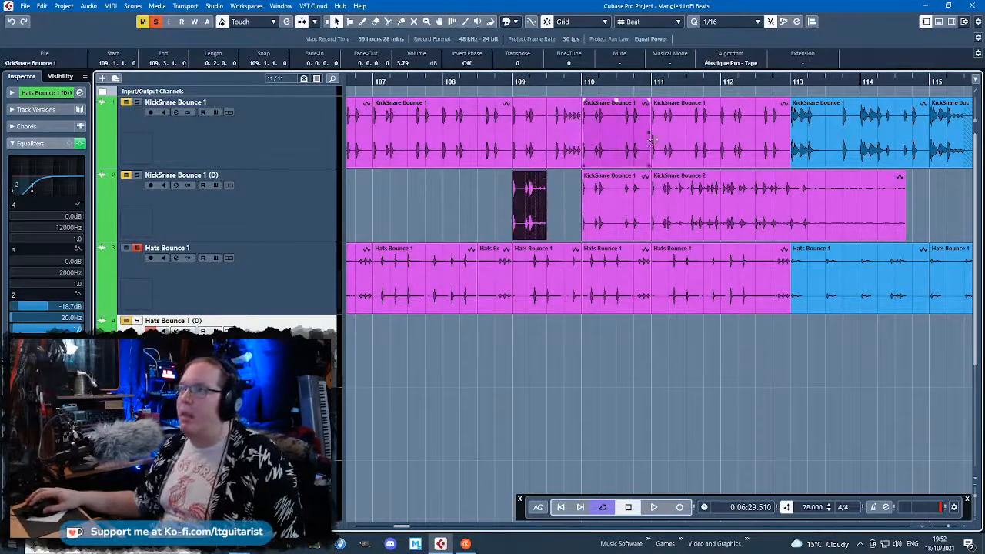
key("3")
key("1")
left_click(488, 189)
scroll(488, 192, "left", 1)
key("3")
left_click(489, 142)
key("ctrl+z")
key("1")
left_click_drag(568, 208, 442, 143)
key("3")
left_click(454, 143)
key("1")
left_click(441, 148)
left_click(700, 197)
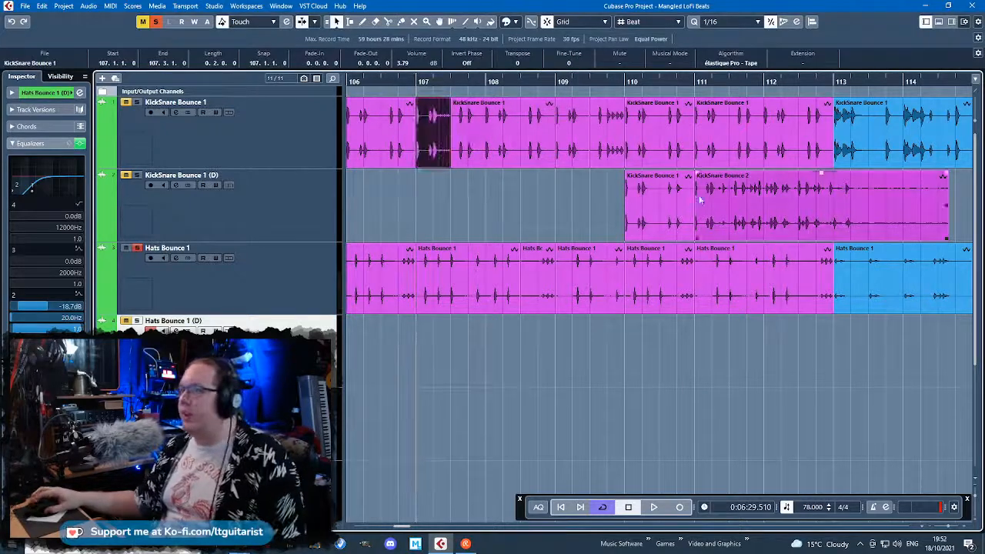
Replace the KickSnare Bounce 1 clip at bar 110 with the one below and delete the clip from bar 111 to 113
left_click(668, 160)
left_click_drag(679, 220, 677, 154)
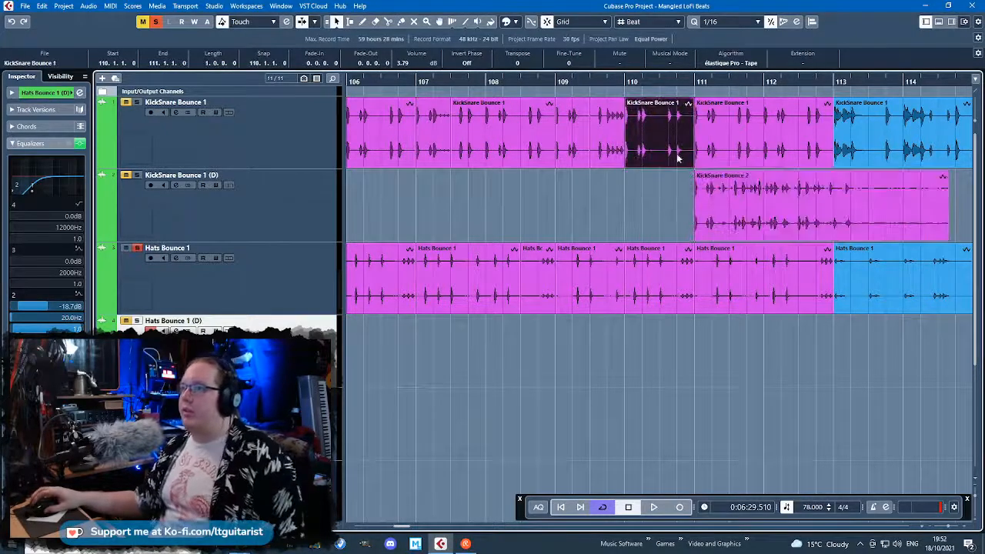
scroll(790, 191, "up", 2)
left_click(779, 152)
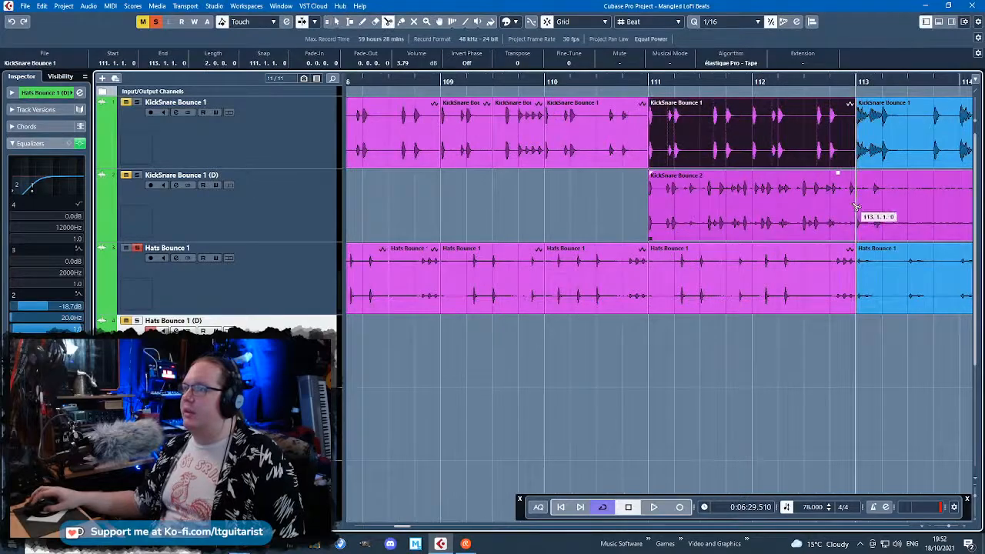
scroll(640, 191, "down", 4)
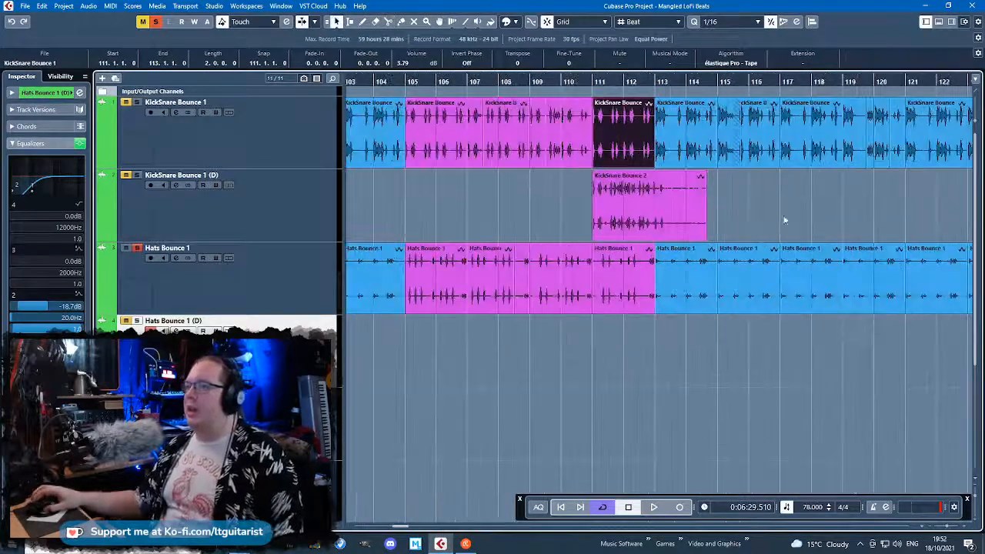
key("Delete")
Solo the KickSnare Bounce 1 (D) track and play the purple kick-snare fill from bar 111
left_click(384, 196)
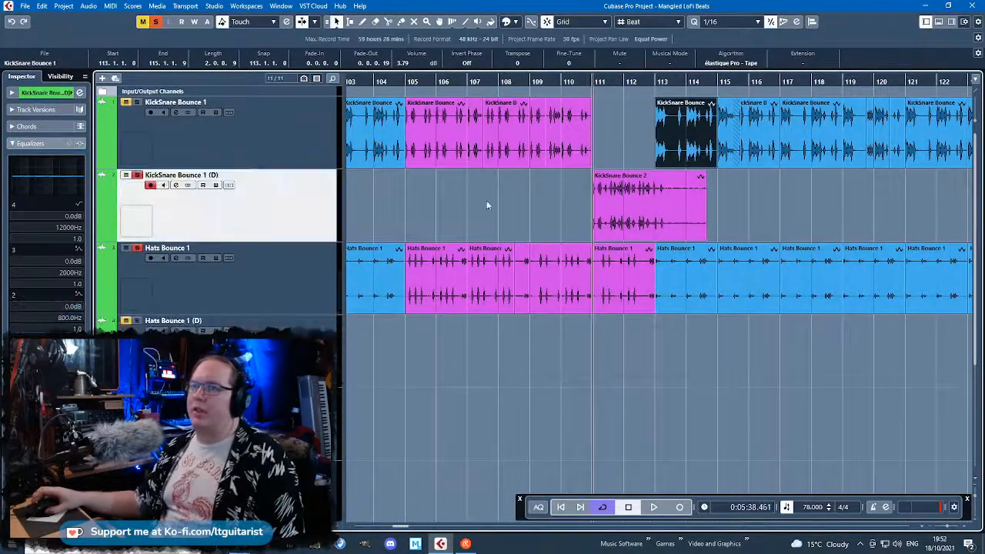
scroll(670, 219, "up", 3)
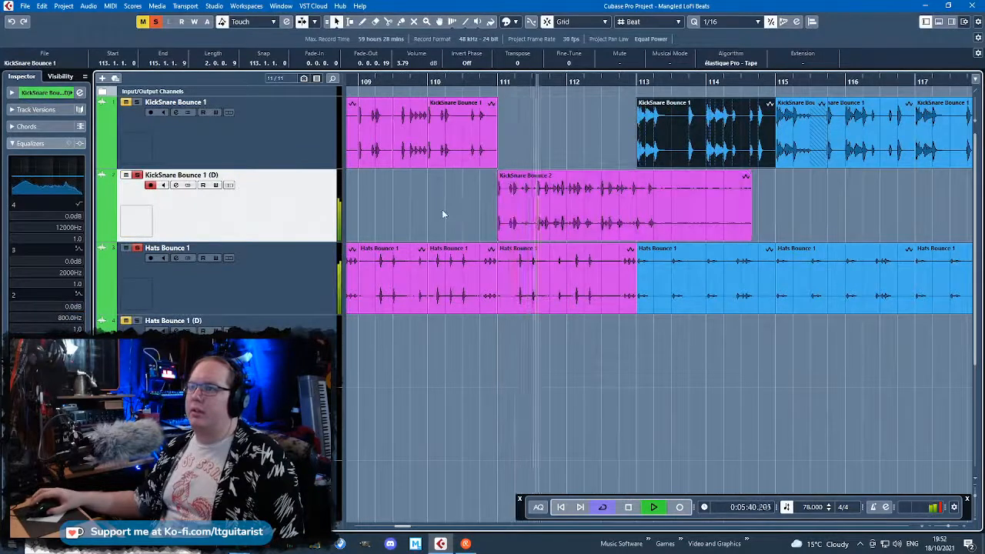
left_click(257, 285)
left_click_drag(501, 81, 504, 232)
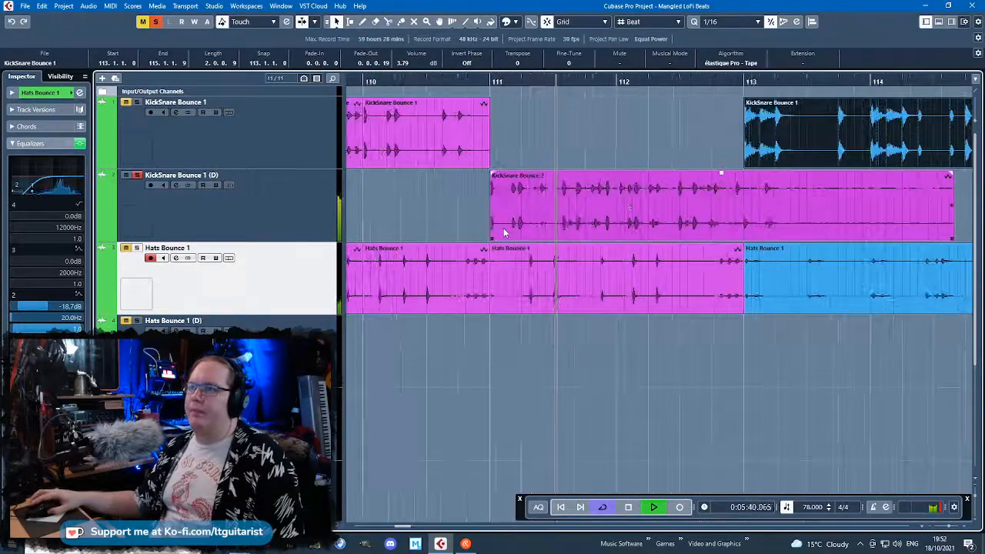
Split the purple kick-snare fill on KickSnare Bounce 1 (D) at bar 112
left_click(618, 204, "alt")
scroll(589, 227, "down", 3)
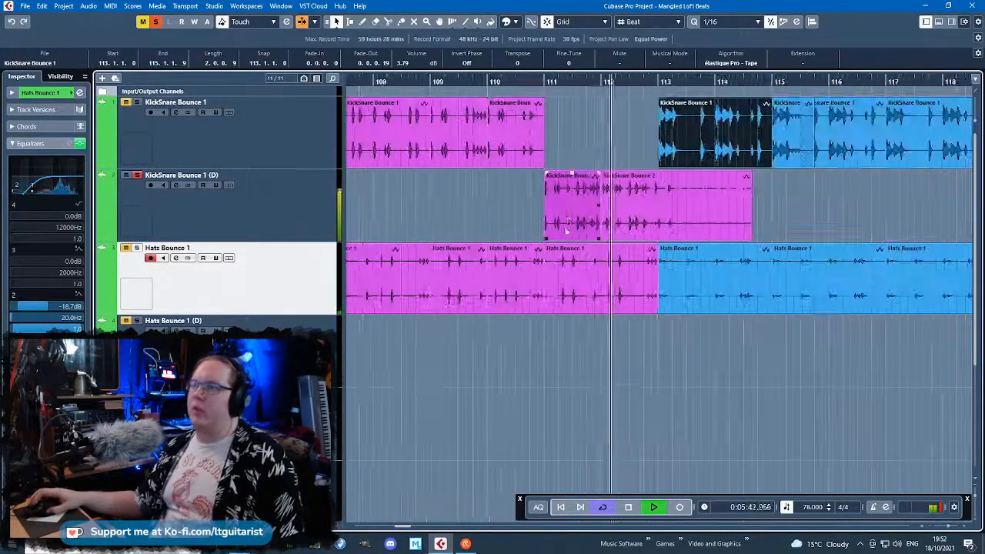
left_click(385, 213)
scroll(448, 197, "left", 1)
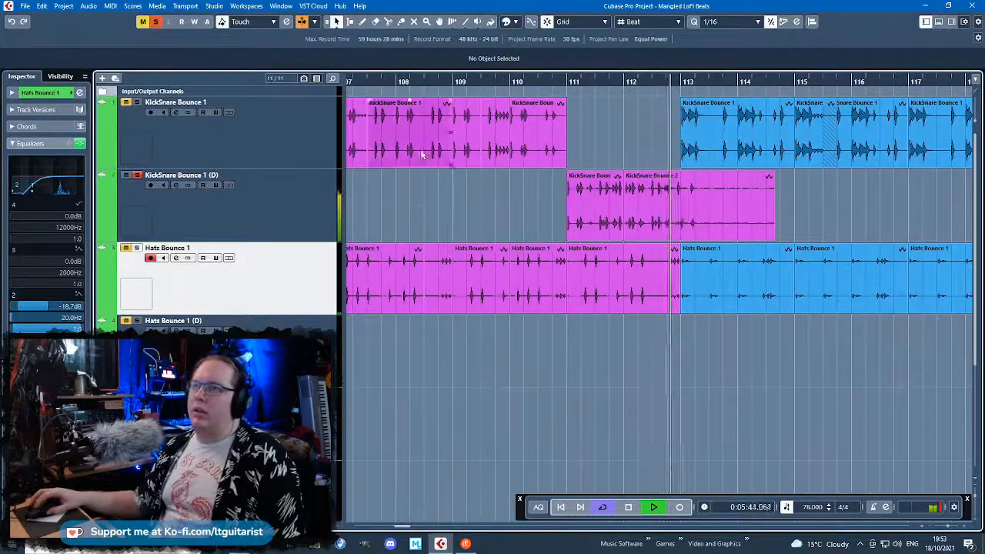
Try to fill the gap at bar 111 with a duplicate of the purple kick-snare clip from beat 107.3
left_click(422, 156)
key("space")
key("ctrl+d")
left_click_drag(467, 134, 662, 135)
key("ctrl+z")
left_click(439, 225)
scroll(446, 228, "left", 2)
key("ctrl+z")
scroll(477, 237, "left", 2)
Split the KickSnare Bounce 1 clip covering bars 111 and 112 at bar 112, and replace its first bar with the fill piece below
scroll(517, 240, "down", 3)
left_click(533, 140)
scroll(726, 235, "up", 3)
left_click(613, 131, "alt")
left_click(590, 139)
key("Delete")
left_click_drag(574, 202, 573, 143)
Replace beat 112.4 on KickSnare Bounce 1 with the matching beat of the fill below, and delete the fill's leftover pieces
scroll(669, 199, "up", 3)
left_click(662, 144, "alt")
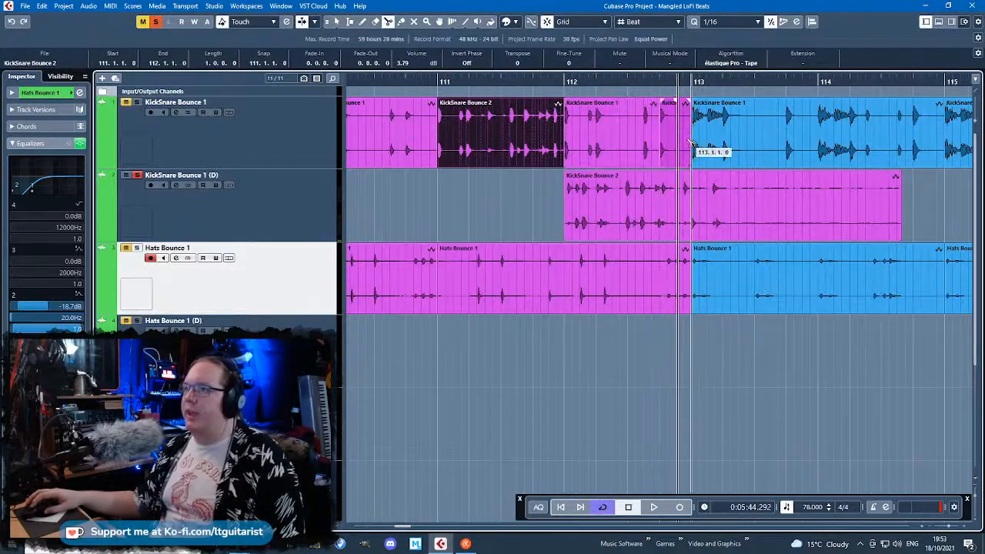
left_click(683, 144)
key("Delete")
left_click(666, 225)
left_click(660, 216, "alt")
left_click(692, 215, "alt")
left_click_drag(679, 206, 677, 142)
left_click_drag(557, 207, 709, 215)
key("Delete")
Play the new kick-snare fill from bar 111 with KickSnare Bounce 1 and Hats Bounce 1 soloed
left_click(292, 133)
key("s")
left_click(451, 92)
key("space")
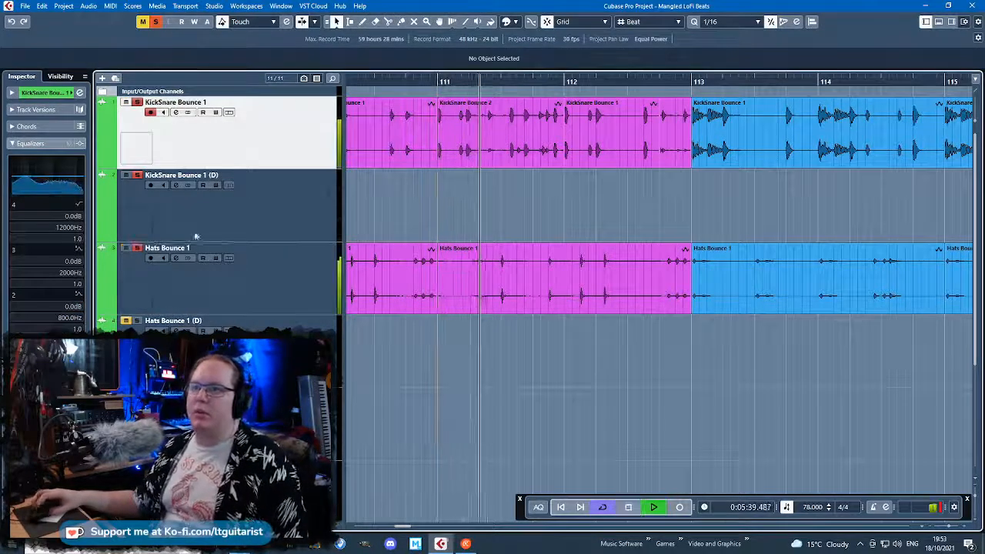
scroll(588, 393, "up", 2)
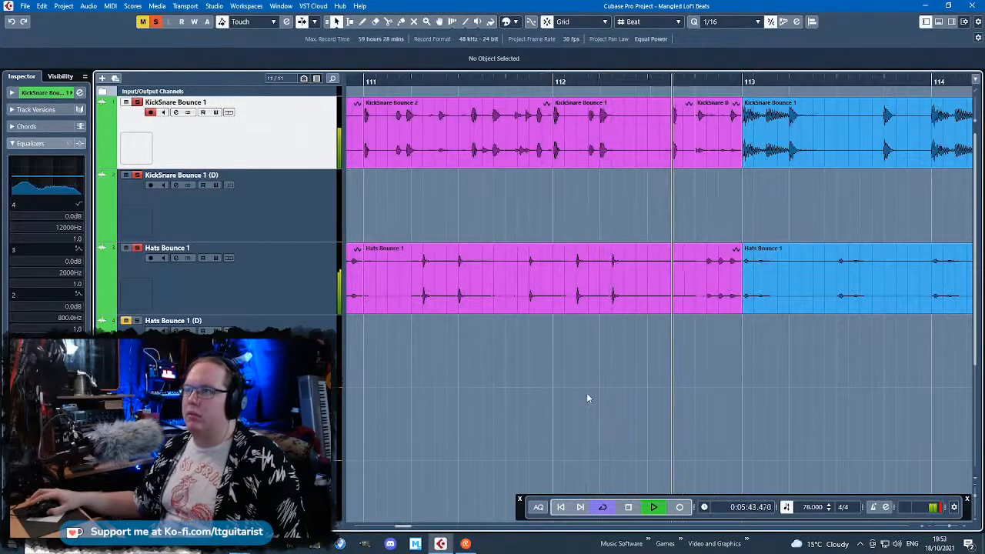
scroll(586, 398, "down", 2)
left_click(473, 82)
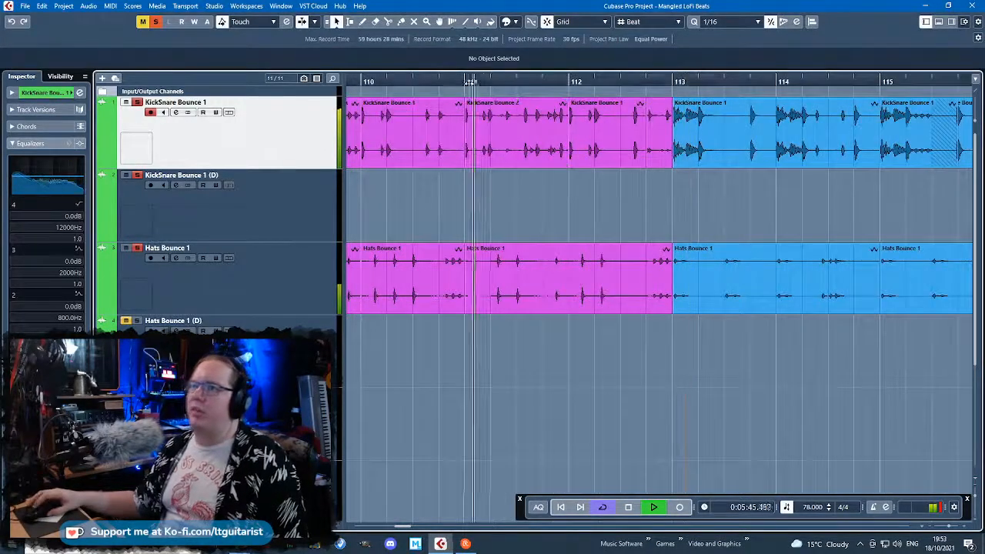
scroll(462, 192, "down", 3)
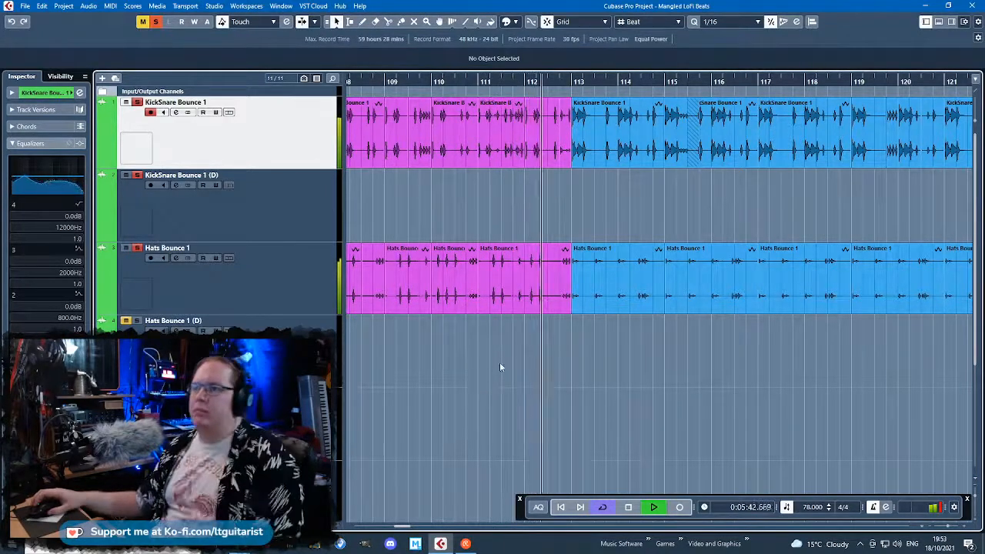
scroll(556, 389, "up", 3)
scroll(521, 387, "left", 3)
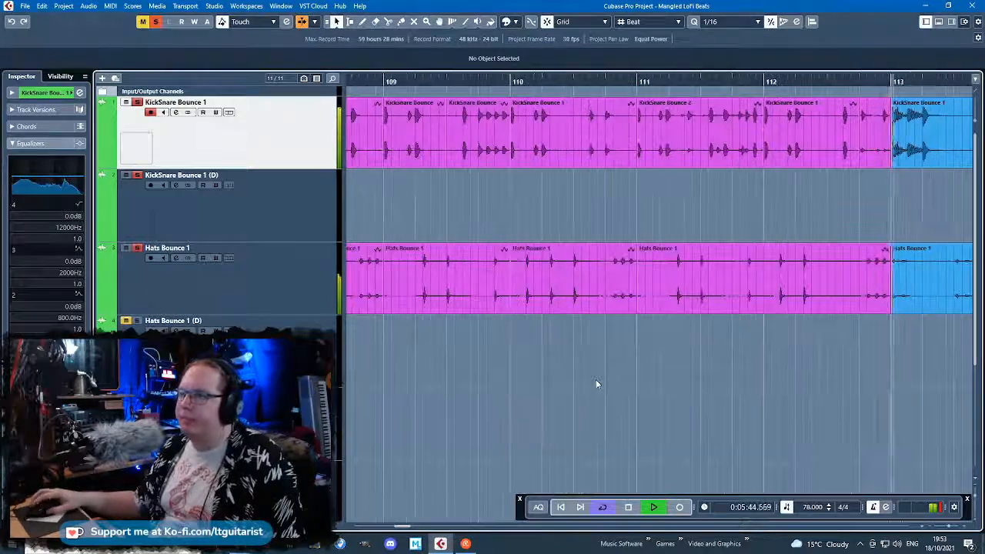
Stop playback and audition the start of the purple section from bar 105
key("space")
scroll(460, 370, "left", 3)
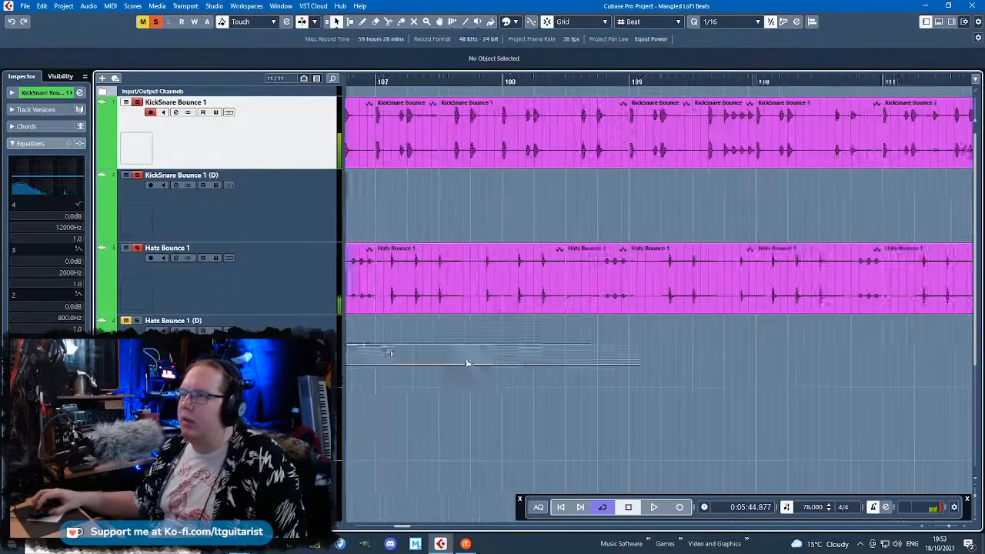
scroll(598, 371, "down", 3)
scroll(448, 351, "up", 2)
scroll(447, 351, "down", 1)
left_click(415, 78)
key("space")
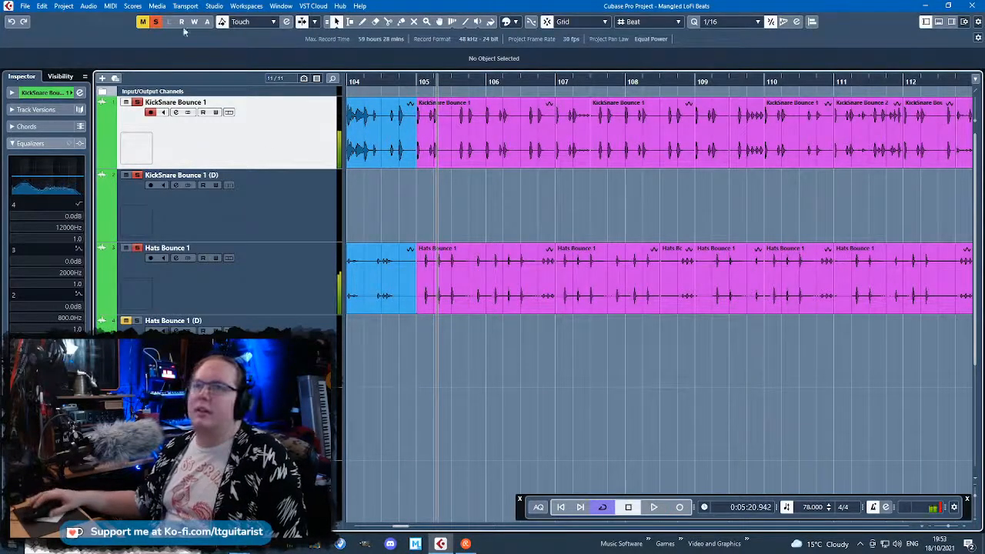
Turn off all solos and play the fill from bar 111 with all unmuted tracks
scroll(956, 384, "right", 3)
left_click(651, 79)
scroll(618, 382, "down", 2)
key("space")
scroll(631, 379, "up", 2)
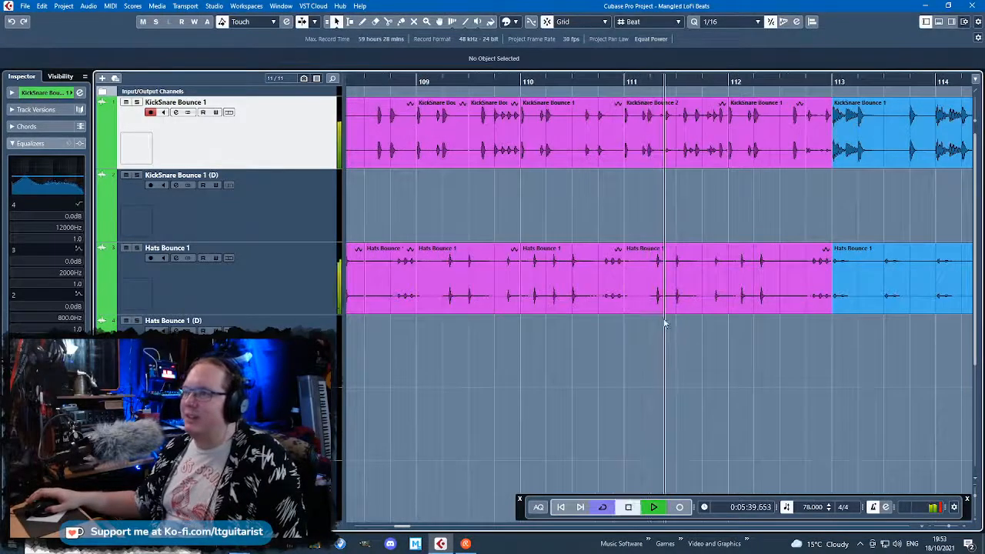
Shift the purple Hats Bounce 1 clip at bar 111 earlier and adjust its front edge to start at 111.1.1.0
scroll(606, 310, "up", 2)
key("space")
left_click_drag(596, 311, 604, 285)
key("space")
key("space")
left_click_drag(660, 300, 598, 301)
key("h")
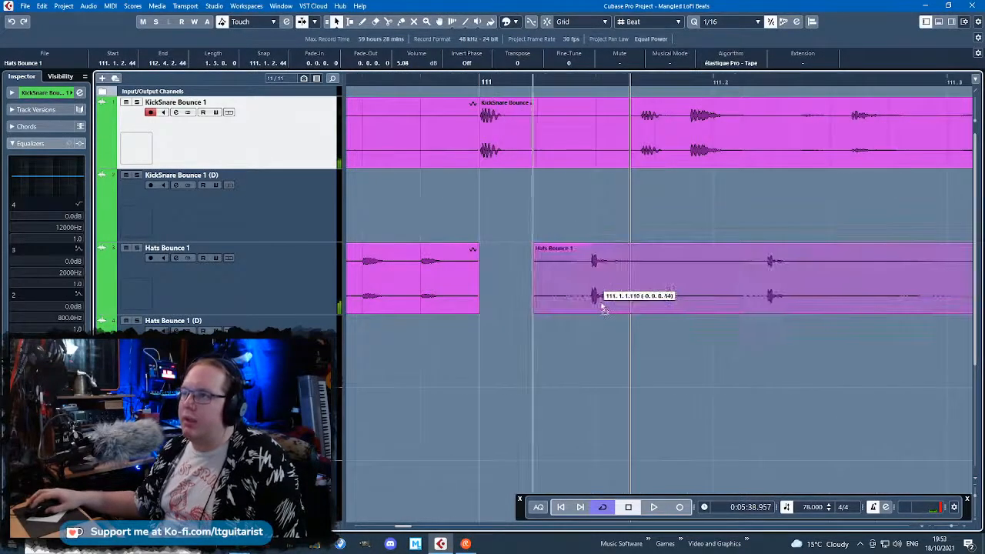
left_click_drag(541, 313, 529, 313)
key("g")
key("g")
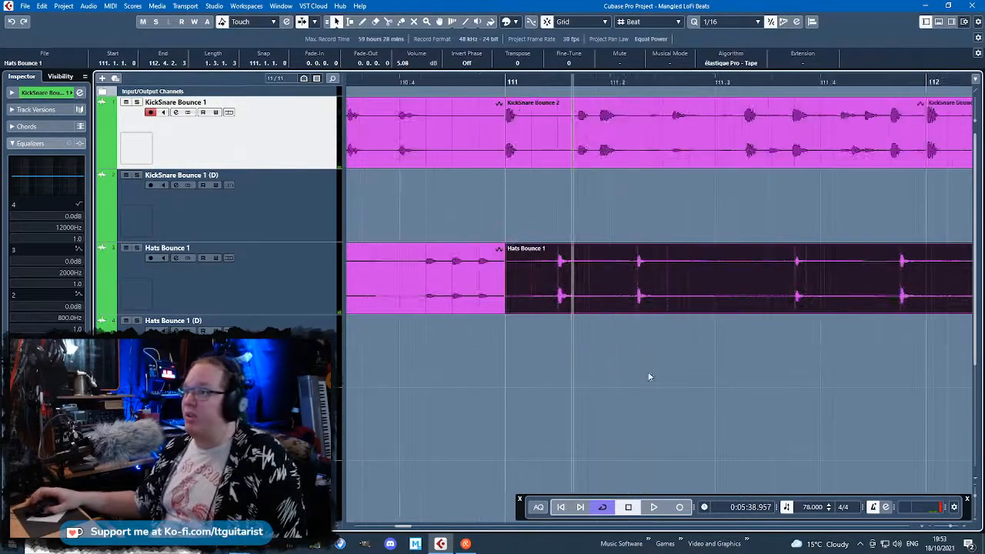
Add a short 0.0.0.21 fade-out to the end of the shifted purple Hats Bounce 1 clip
left_click(925, 384)
key("g")
key("g")
scroll(890, 320, "right", 5)
mouse_move(619, 314)
left_mouse_down()
mouse_move(696, 315)
mouse_move(620, 314)
left_mouse_up()
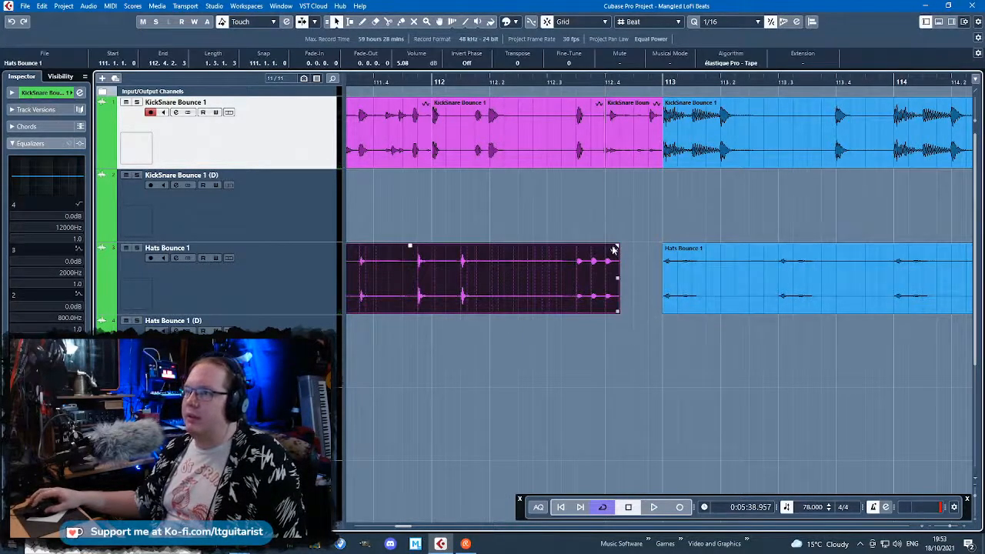
left_click_drag(615, 244, 614, 245)
Play bars 111 and 112 to check the shifted hats against the kick-snare fill
key("space")
scroll(595, 344, "left", 3)
scroll(598, 346, "down", 2)
scroll(600, 358, "up", 1)
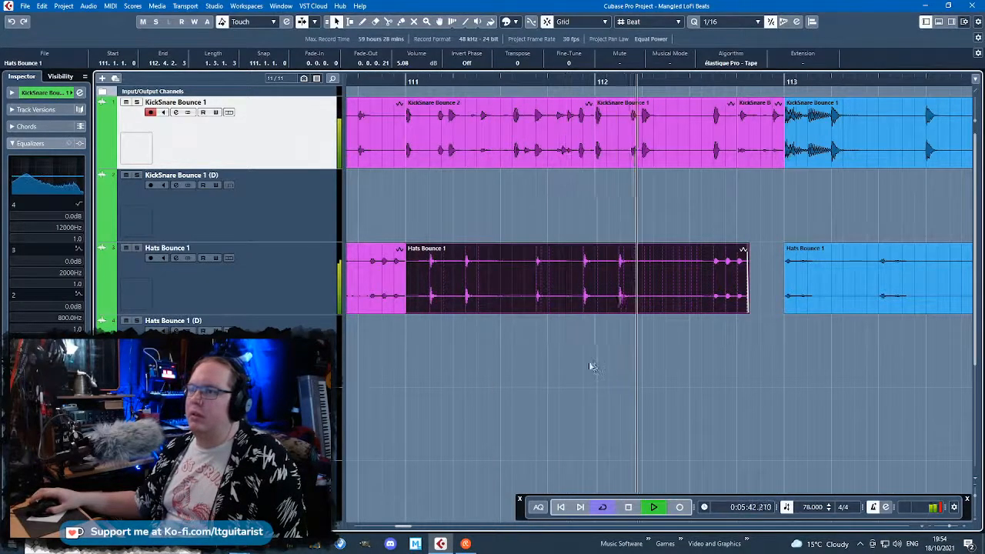
scroll(590, 363, "down", 2)
key("space")
Open the shifted purple Hats Bounce 1 clip at bar 111 for audio editing
double_click(611, 265)
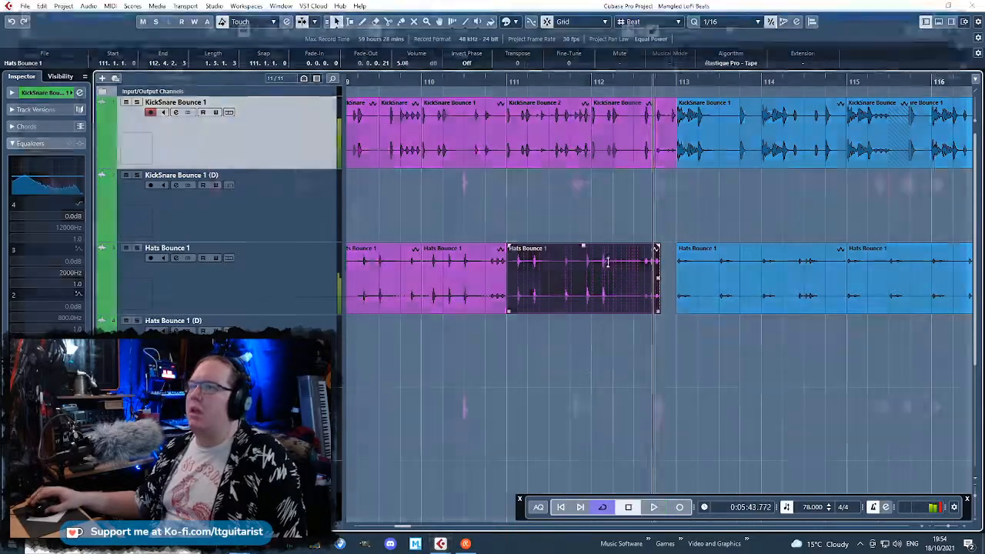
Delete the Hats Bounce 1 events between bars 107 and 113, keeping the event at bar 105
left_click(971, 5)
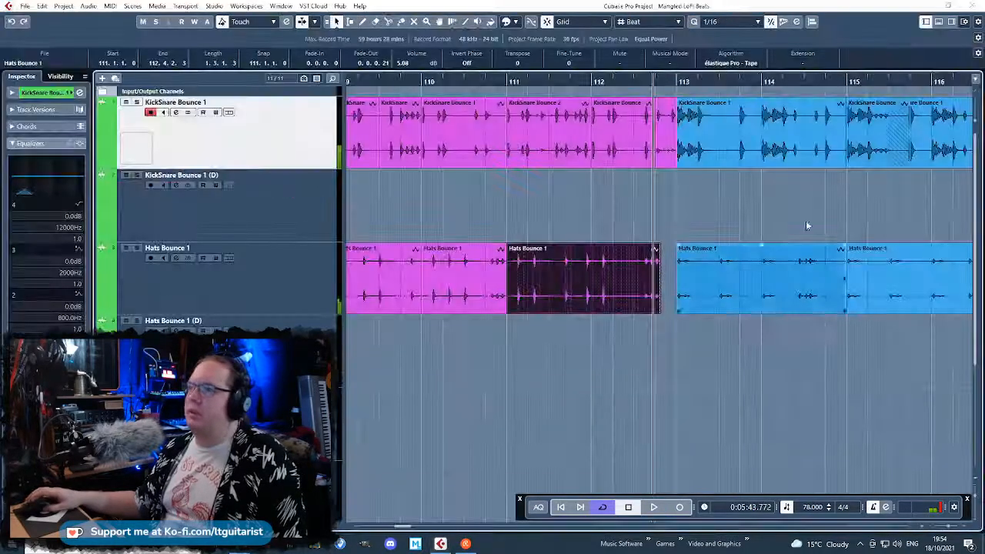
scroll(705, 324, "down", 3)
left_click_drag(613, 250, 619, 80)
key("Delete")
scroll(219, 225, "up", 3)
scroll(695, 292, "left", 4)
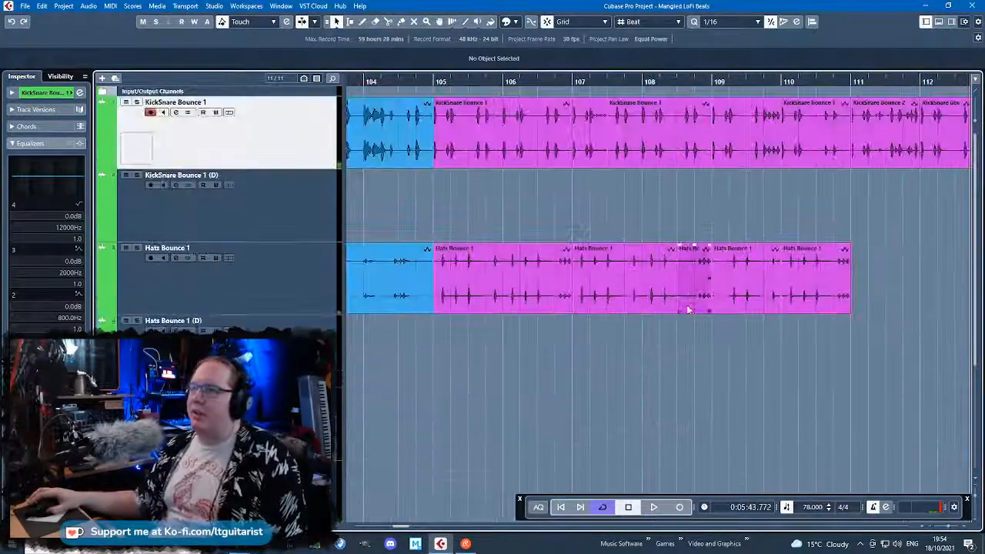
left_click_drag(818, 352, 625, 268)
key("Delete")
Fill bars 107 to 113 with three duplicates of the Hats Bounce 1 event at bar 105
left_click(560, 302)
scroll(566, 321, "down", 4)
key("ctrl+d")
key("ctrl+d")
key("ctrl+d")
Play back the kick, snare and duplicated hats section around bars 110 to 112
left_click(647, 82)
key("space")
scroll(717, 345, "up", 5)
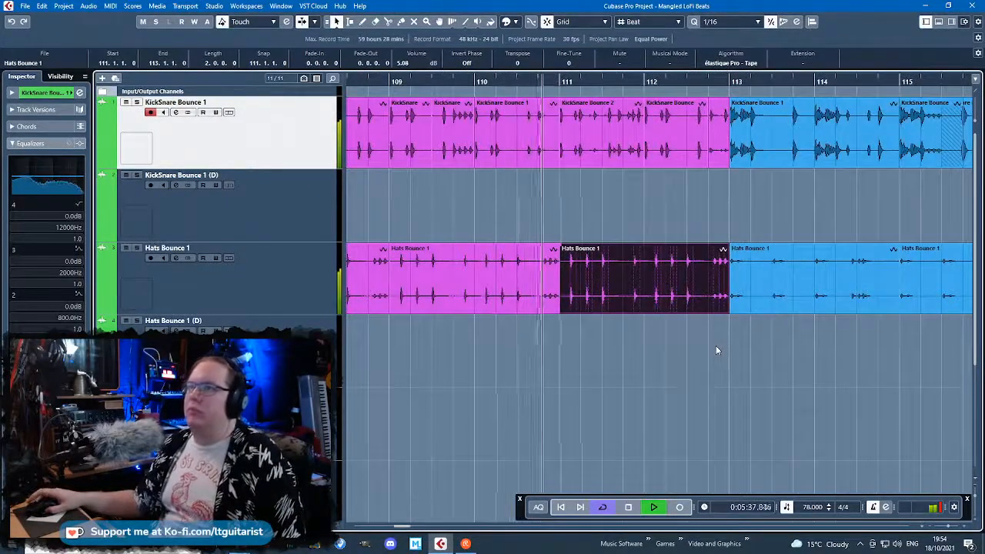
scroll(716, 346, "up", 3)
scroll(716, 347, "down", 3)
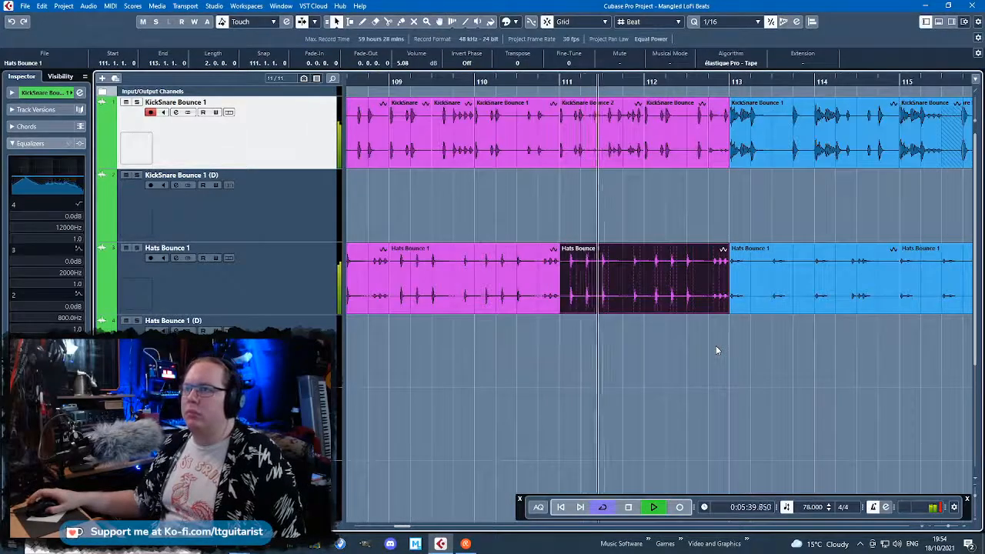
scroll(688, 343, "up", 3)
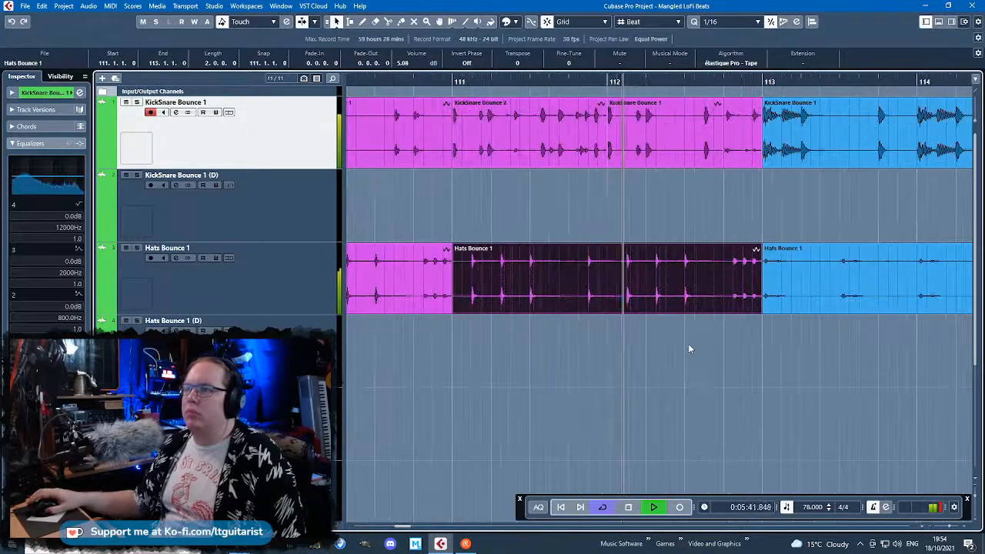
scroll(688, 344, "down", 5)
key("space")
Set the cycle range from bar 105 to bar 107 and listen to the drum pattern there
left_click_drag(608, 211, 554, 202)
scroll(577, 208, "left", 5)
scroll(679, 262, "up", 4)
left_click(721, 297)
left_click(449, 83)
key("space")
left_click_drag(448, 78, 757, 80)
left_click(739, 198)
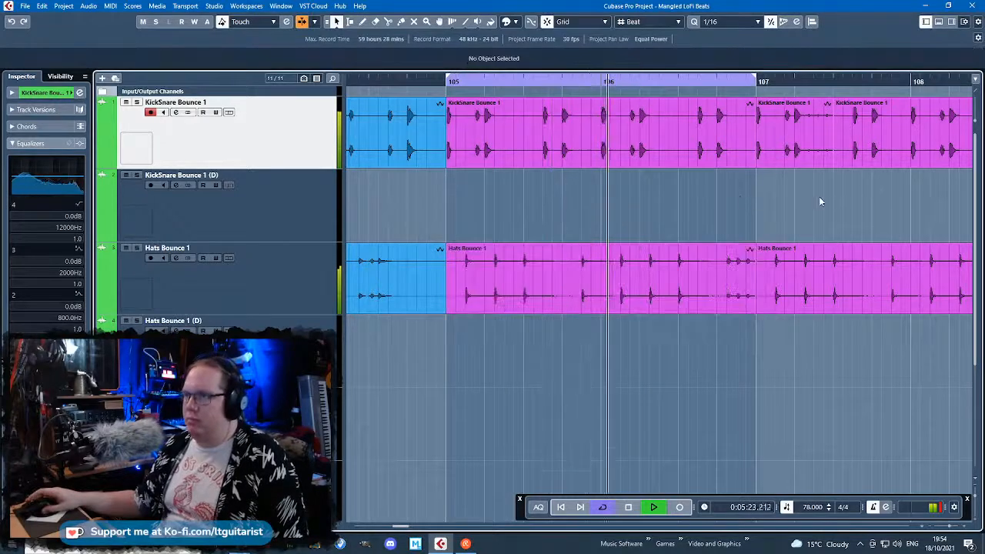
Delete the Hats Bounce 1 events from bar 107 up to bar 113
left_click_drag(755, 391, 971, 387)
left_click_drag(865, 387, 971, 384)
scroll(757, 384, "down", 2)
scroll(677, 369, "right", 2)
scroll(623, 354, "down", 2)
left_click_drag(615, 351, 808, 270)
key("Delete")
Duplicate the two-bar Hats Bounce 1 event at bar 105 three times to fill up to bar 113
key("Left")
key("ctrl+d")
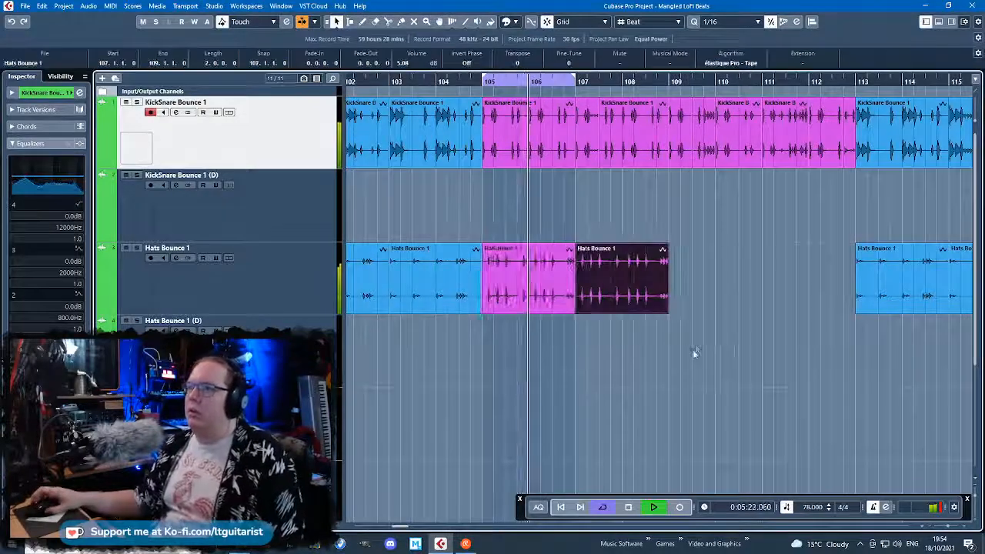
scroll(693, 350, "up", 2)
key("ctrl+d")
scroll(692, 354, "down", 3)
key("ctrl+d")
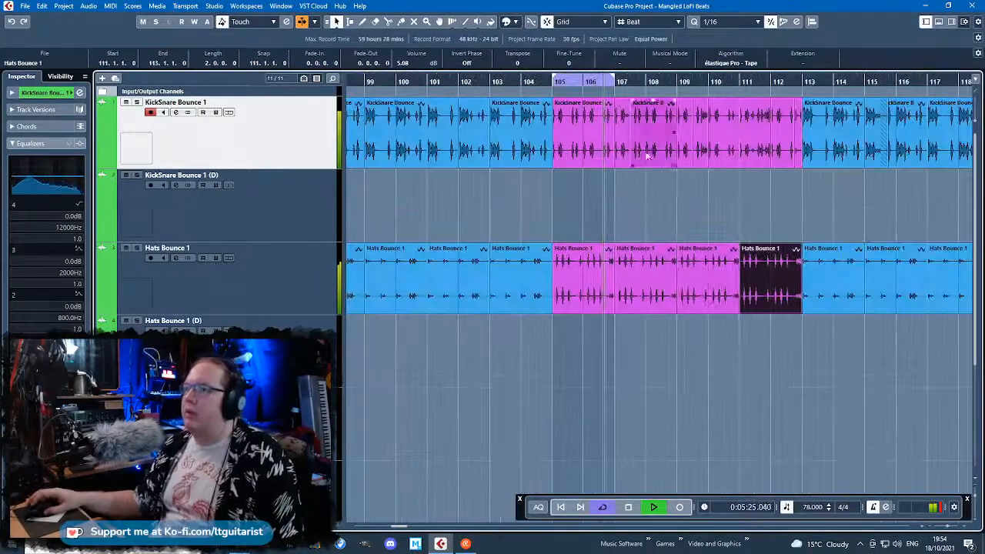
Set the cycle range to span bar 109 to bar 113
scroll(685, 423, "up", 3)
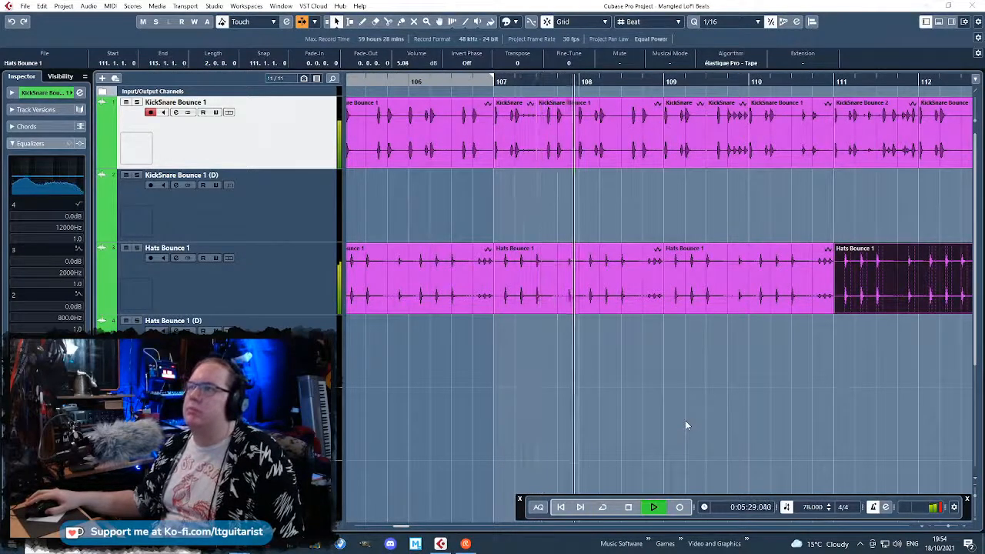
left_click_drag(713, 401, 977, 115)
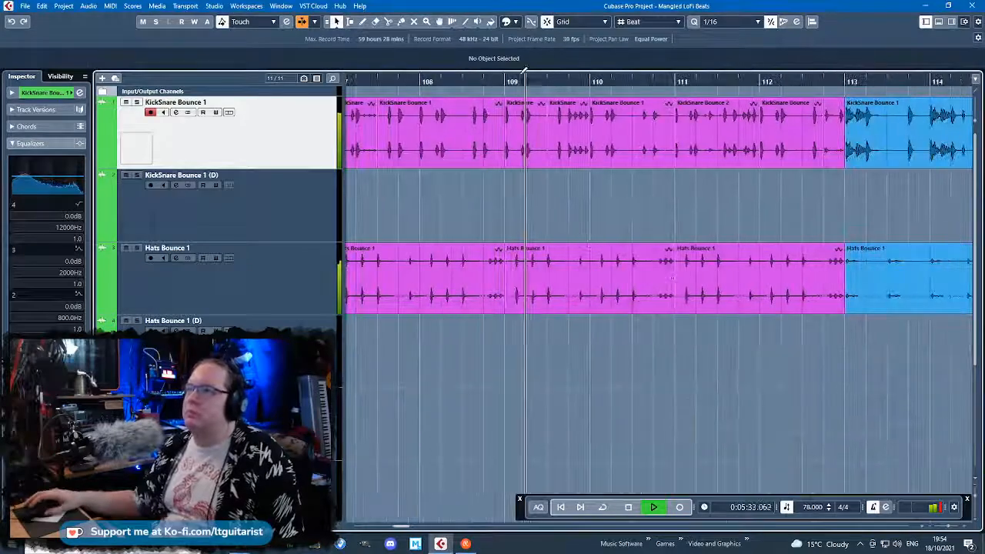
left_click_drag(508, 71, 844, 73)
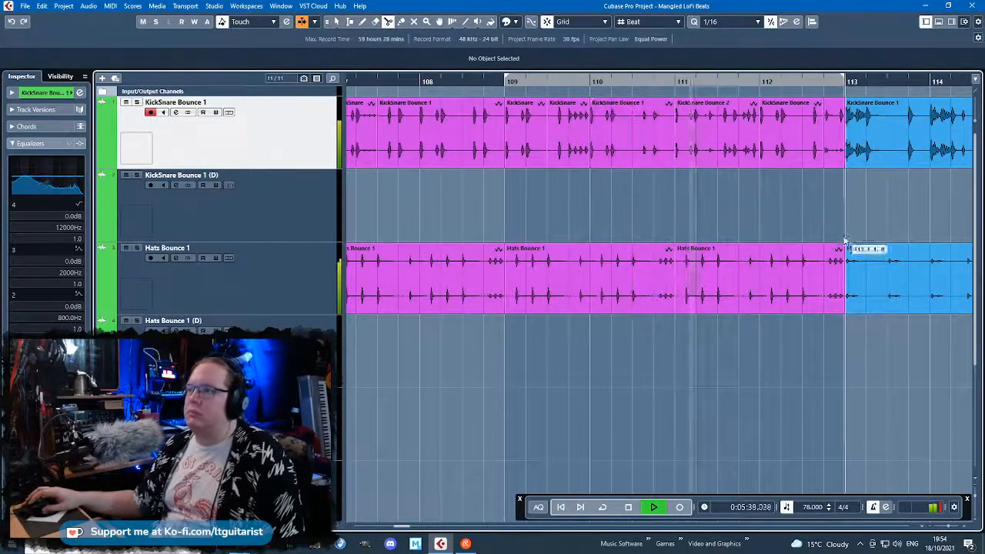
Delete the KickSnare Bounce 2 event at bar 111 and extend the following KickSnare Bounce 1 event back to bar 111
left_click(733, 150)
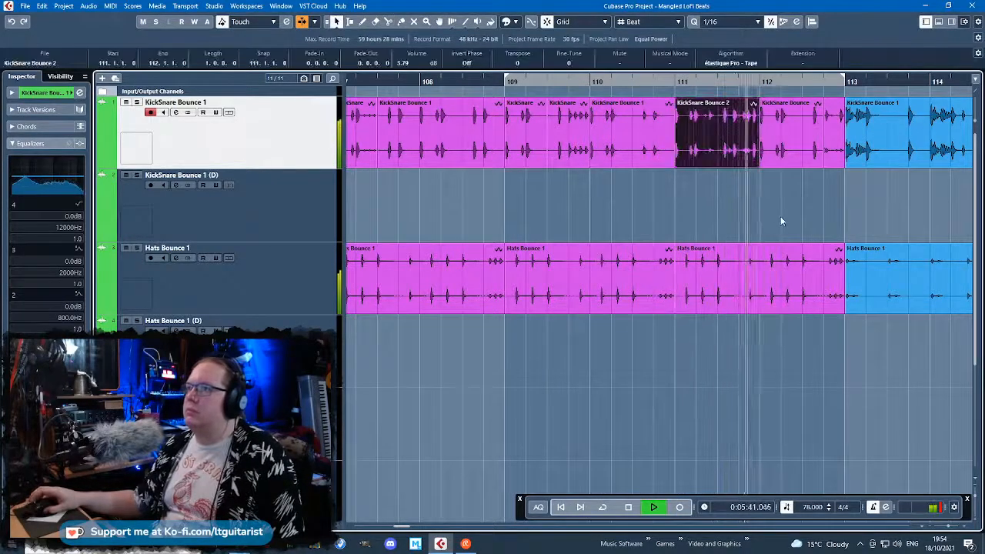
key("space")
left_click(732, 183)
left_click(730, 125)
key("Delete")
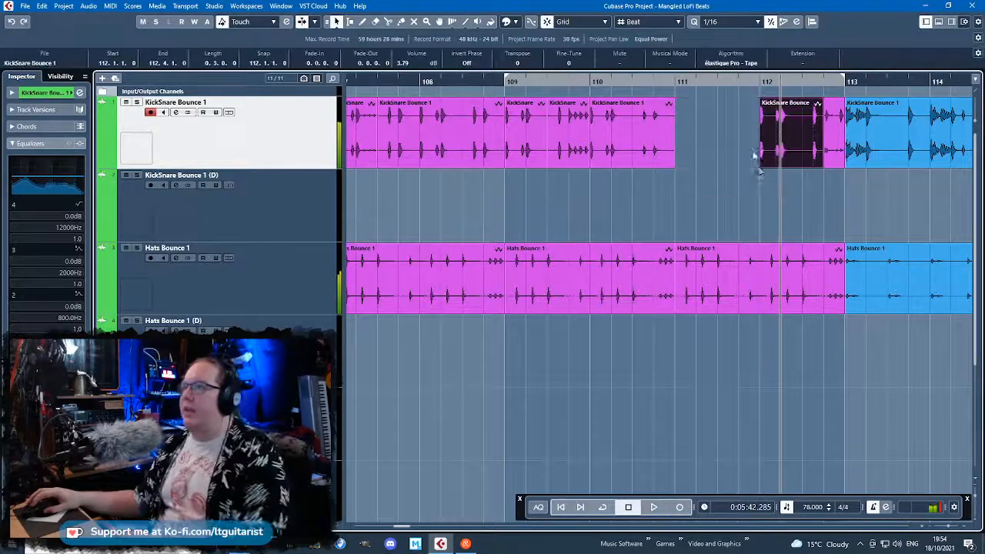
left_click_drag(762, 164, 674, 160)
Play back the edit and try to crossfade the short KickSnare Bounce 2 event near beat 4 of bar 112 with the preceding event
left_click(658, 80)
key("space")
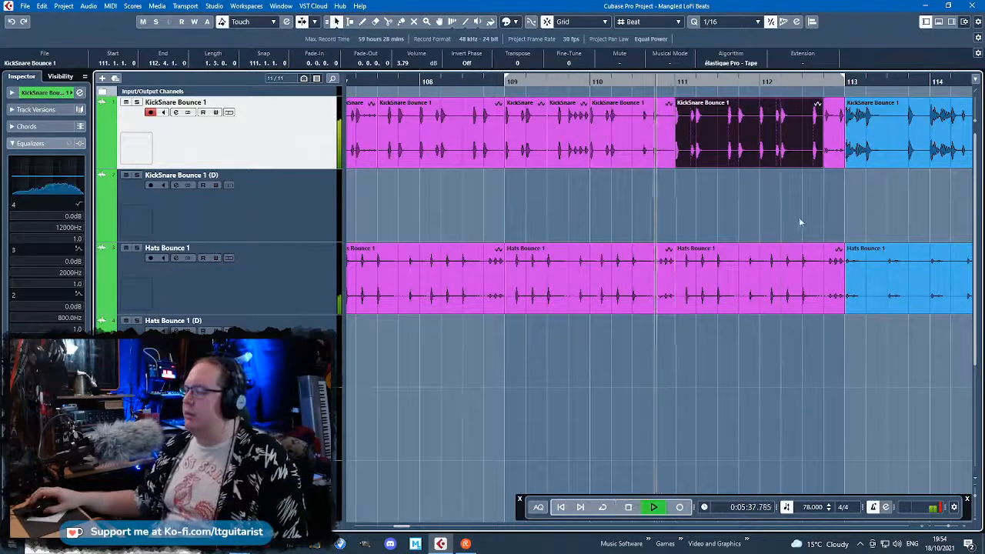
key("h")
scroll(863, 182, "up", 2)
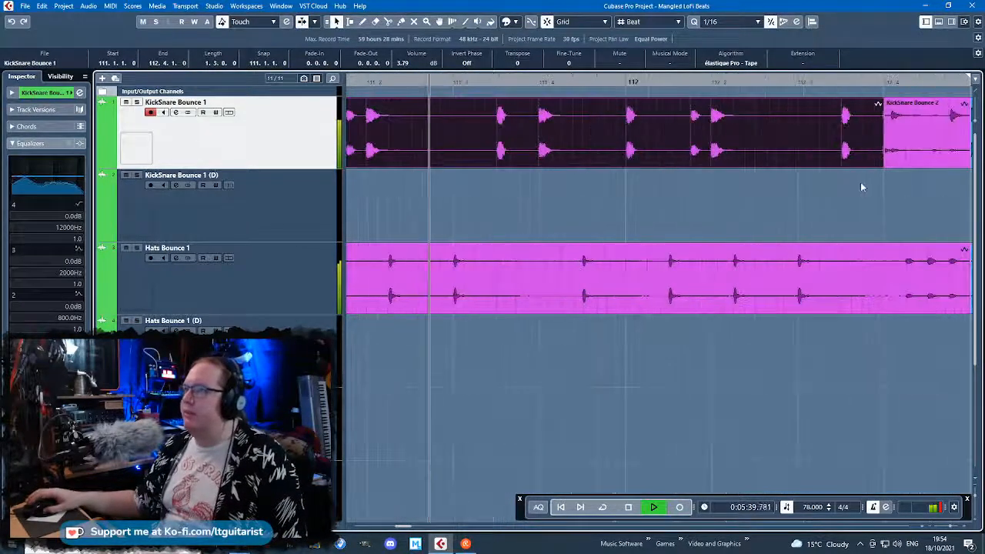
left_click(864, 182)
scroll(864, 181, "up", 1)
scroll(896, 185, "right", 3)
left_click(784, 160)
key("j")
left_click_drag(793, 157, 781, 158)
key("x")
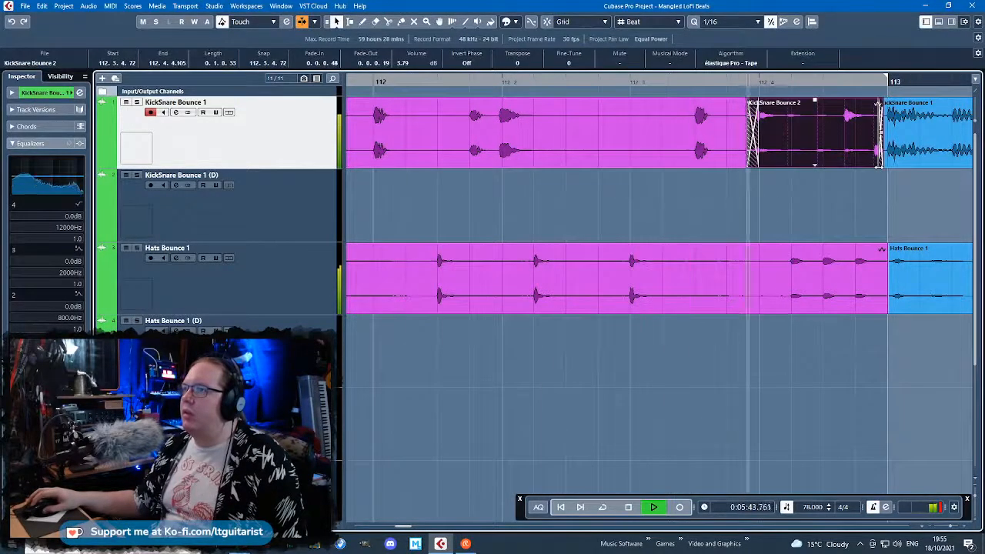
Delete the short KickSnare Bounce 2 event and extend the preceding KickSnare Bounce 1 event to bar 113
key("Delete")
left_click_drag(756, 166, 847, 185)
left_click(895, 159)
scroll(750, 235, "down", 8)
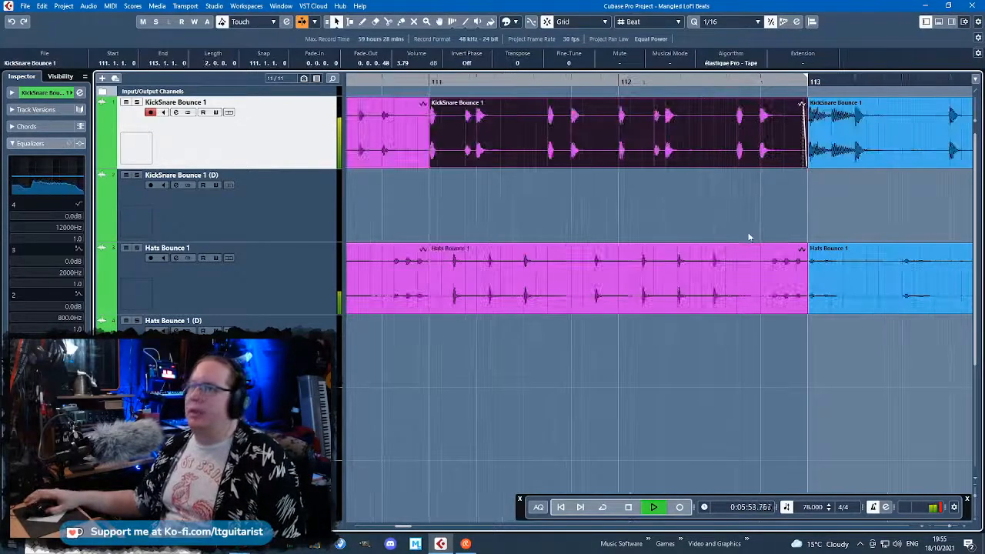
Move all KickSnare and Hats events earlier so the arrangement starts at bar 9, and play it from there
left_click(690, 218)
scroll(685, 219, "down", 2)
mouse_move(683, 218)
left_mouse_down()
mouse_move(178, 195)
mouse_move(515, 213)
left_mouse_up()
scroll(515, 214, "down", 2)
key("space")
mouse_move(915, 360)
left_mouse_down()
mouse_move(209, 95)
mouse_move(527, 98)
left_mouse_up()
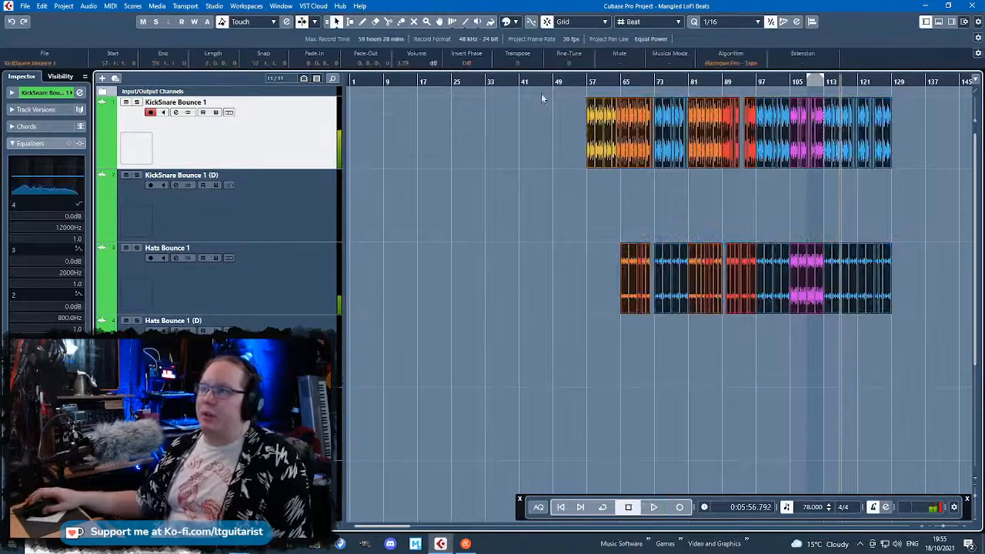
left_click_drag(593, 115, 388, 110)
scroll(366, 145, "up", 4)
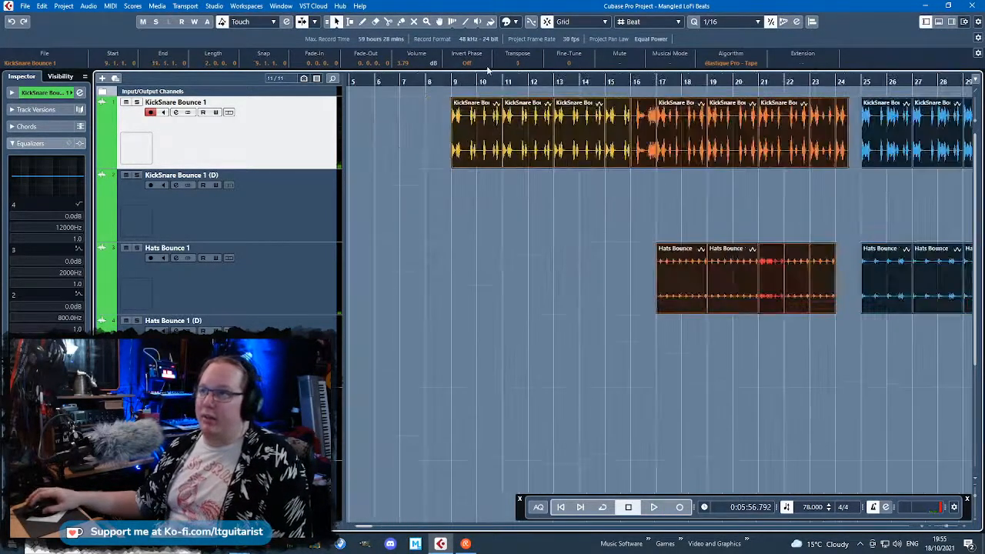
double_click(446, 82)
scroll(438, 255, "down", 4)
left_click(442, 255)
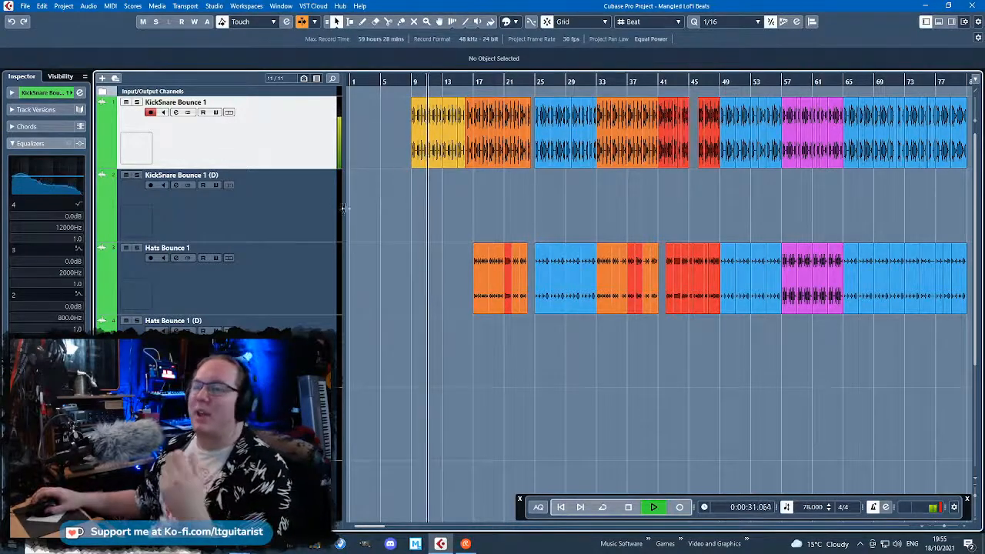
Delete the empty duplicate tracks KickSnare Bounce 1 (D) and Hats Bounce 1 (D)
left_click(290, 191)
key("Delete")
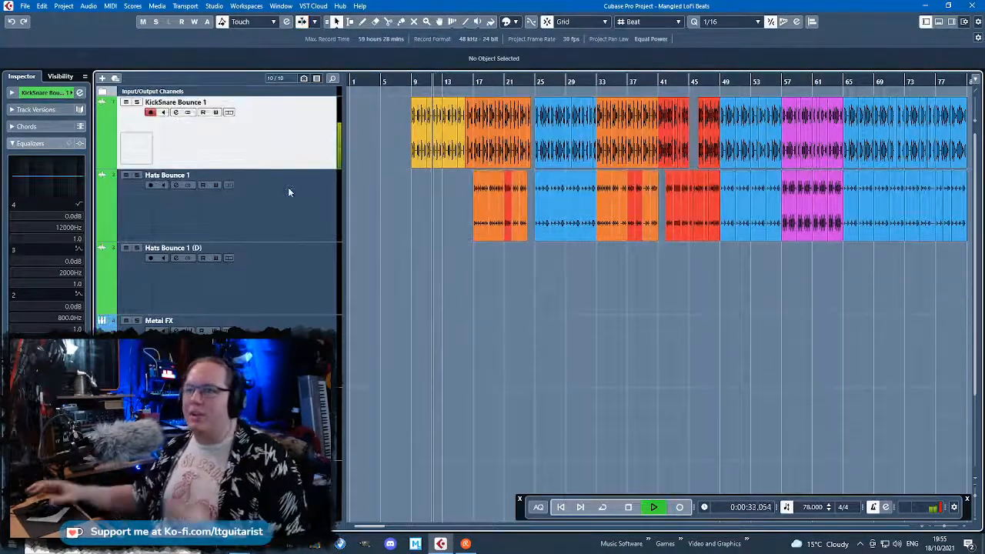
left_click(308, 261)
key("Delete")
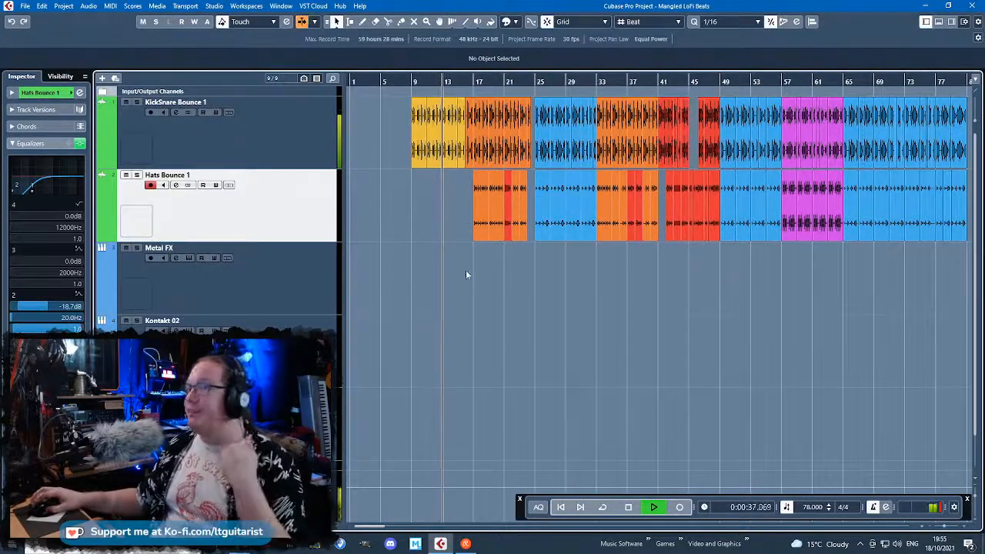
left_click(327, 291)
scroll(486, 287, "down", 1)
scroll(485, 287, "up", 1)
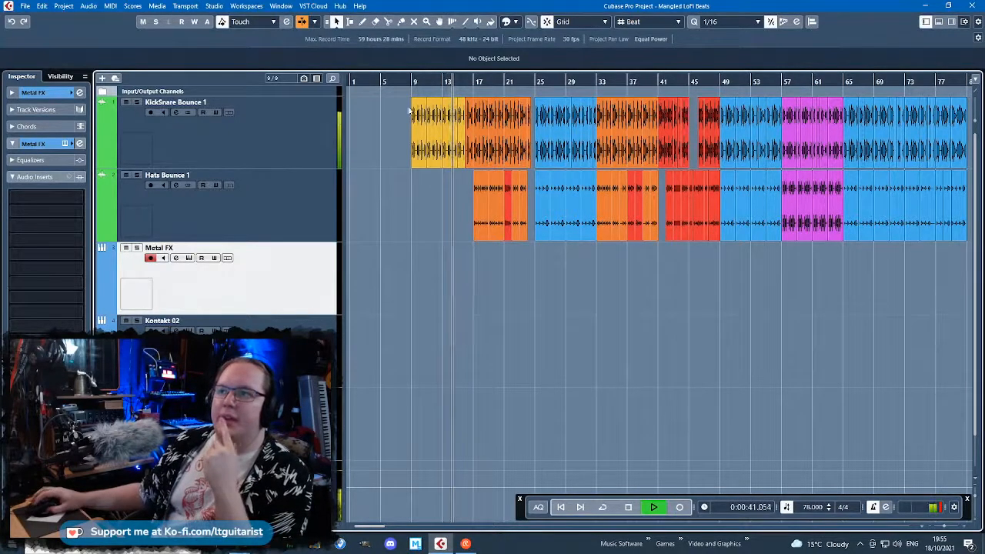
Add an FX channel for the selected KickSnare Bounce 1 and Hats Bounce 1 tracks
left_click(313, 133)
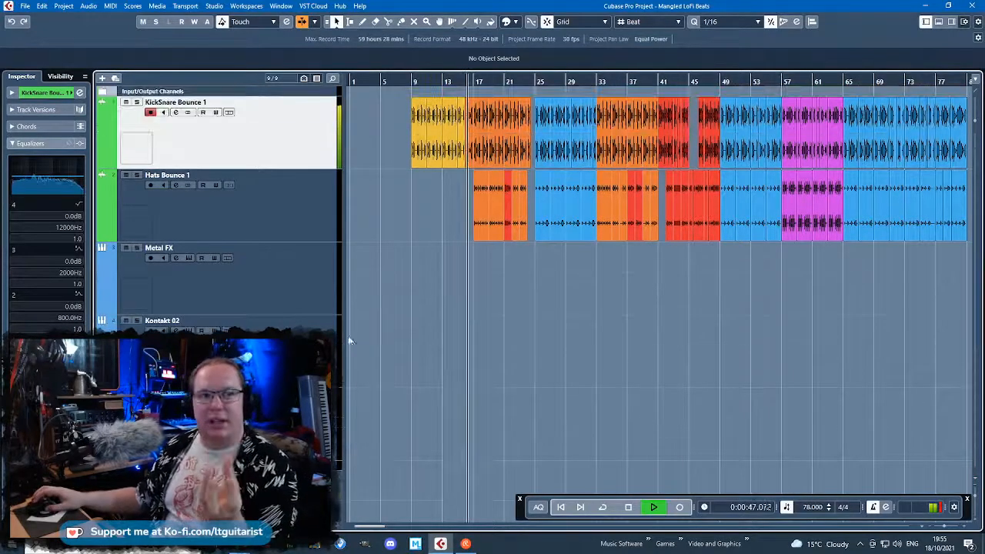
right_click(232, 509)
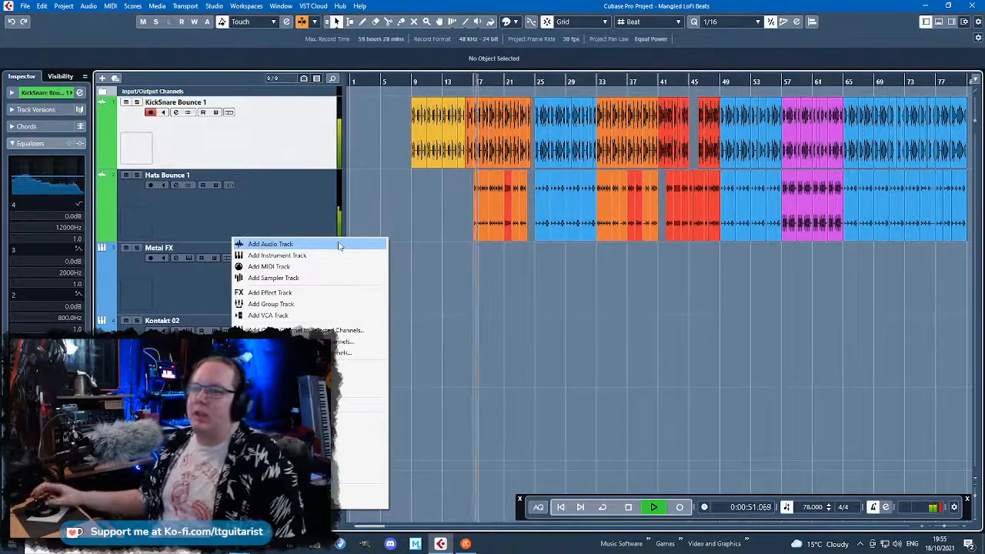
left_click(313, 199)
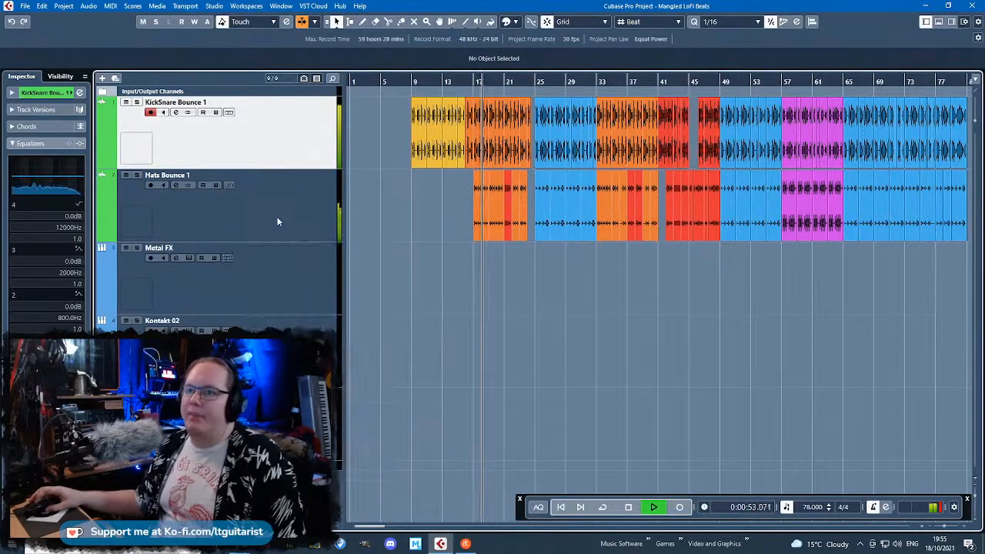
right_click(311, 130)
mouse_move(362, 133)
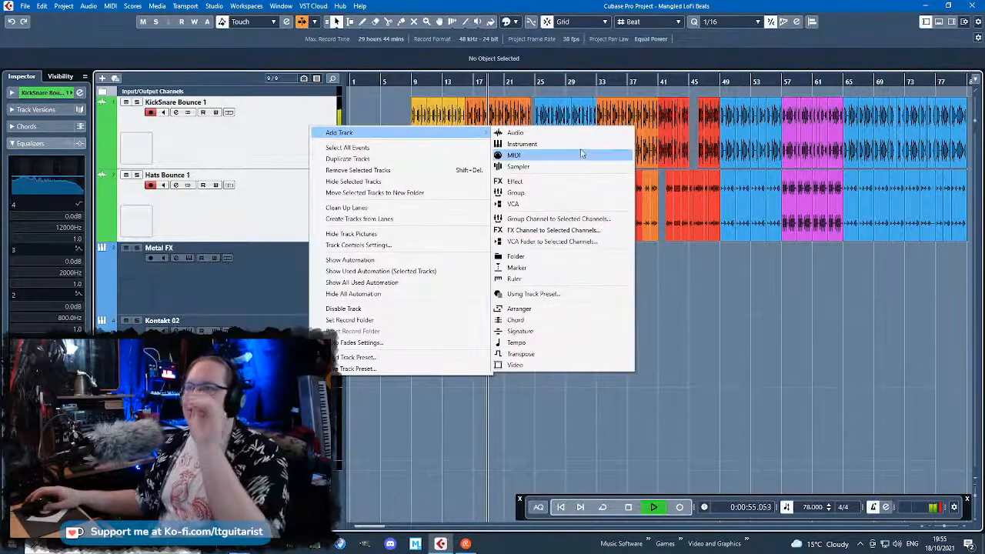
left_click(597, 233)
left_click(539, 338)
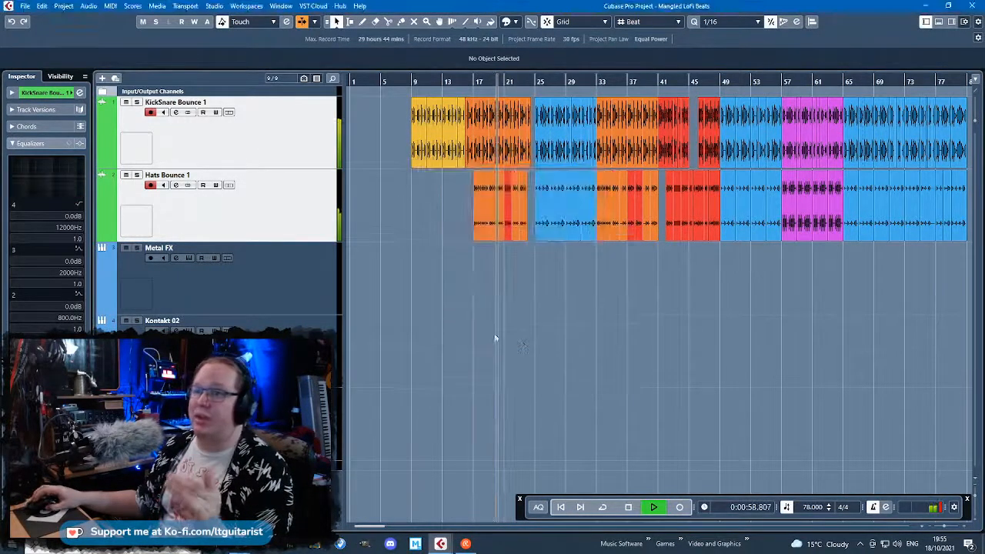
Set the level of the KickSnare Bounce 1 track's send to FX 1 to -12
scroll(393, 438, "up", 1)
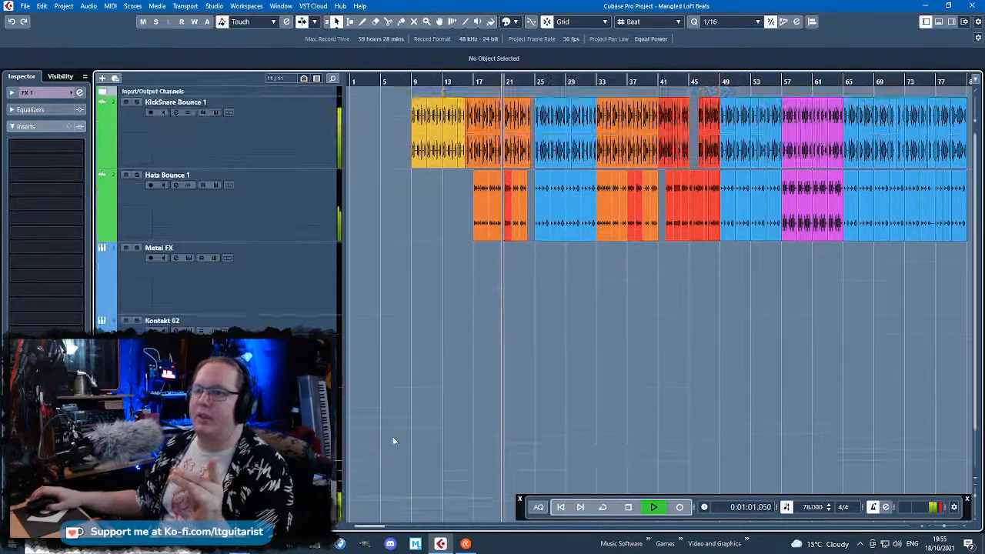
scroll(393, 437, "down", 1)
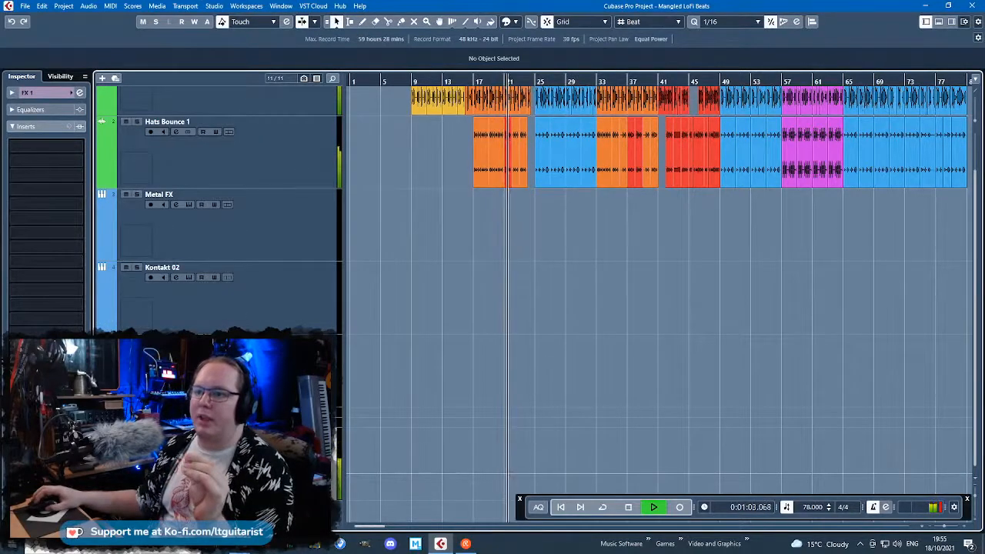
scroll(422, 427, "up", 1)
scroll(411, 417, "down", 1)
scroll(278, 141, "up", 1)
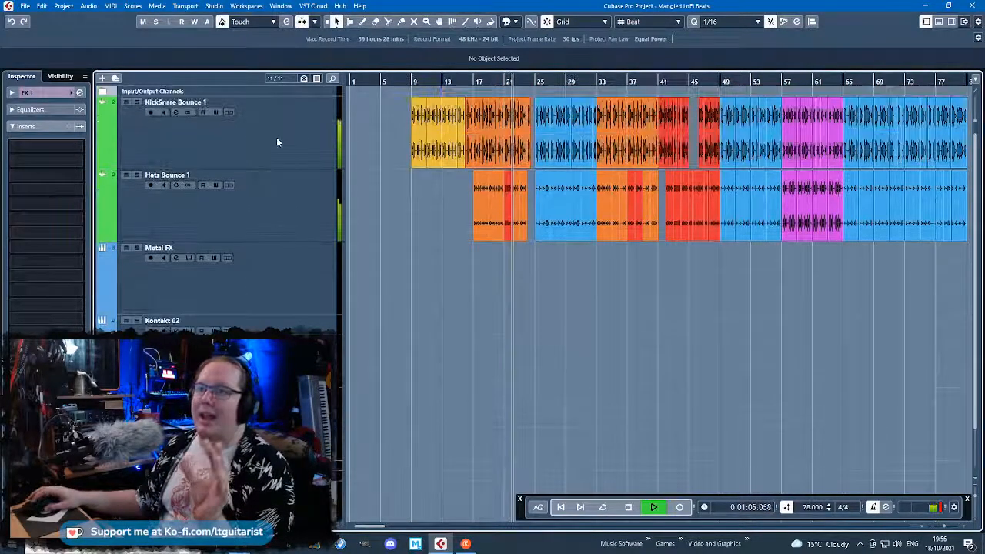
left_click(278, 141)
left_click(35, 406)
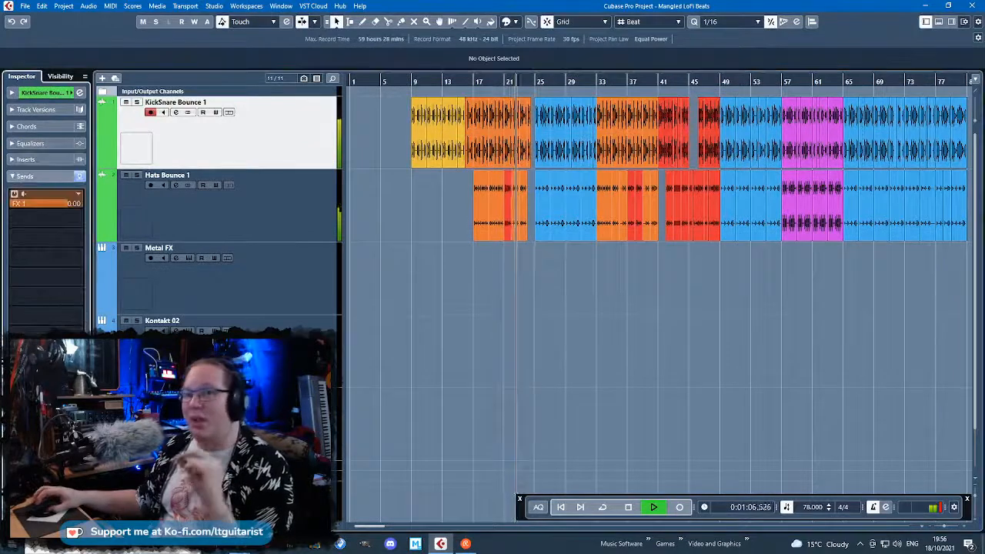
double_click(48, 202)
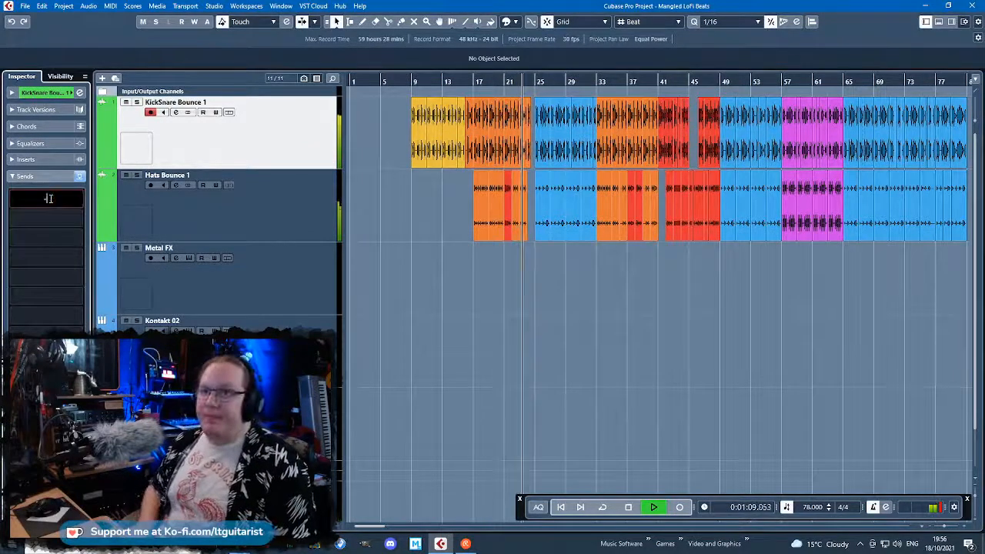
type("-12")
key("Return")
Add the RoomWorks SE reverb to the third insert slot of the FX 1 channel
scroll(444, 359, "down", 1)
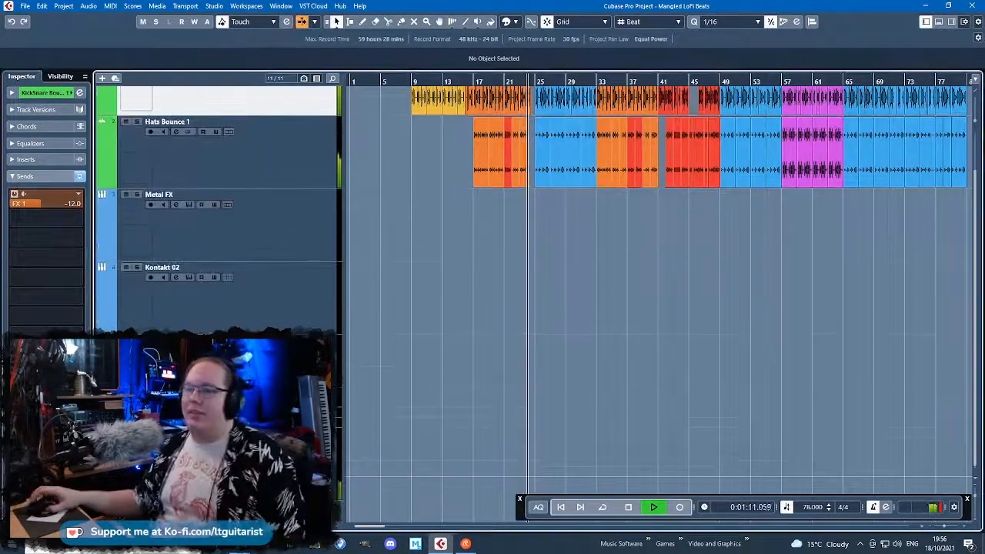
left_click(177, 491)
left_click(79, 176)
left_click(24, 228)
left_click(24, 260)
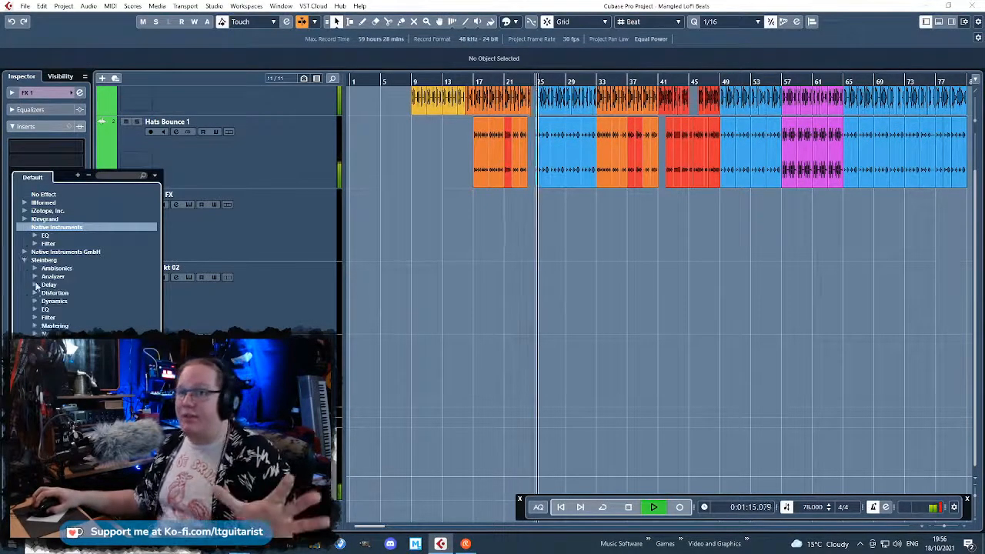
left_click(34, 285)
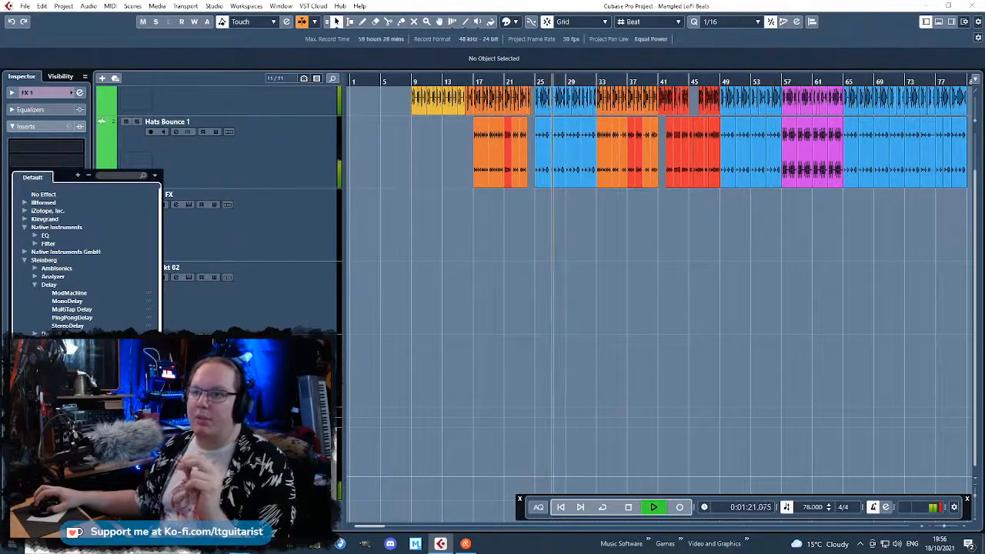
double_click(71, 441)
Set the RoomWorks SE reverb time to 3.21 s and its low level to 46 %, then close the reverb's window
left_click_drag(327, 269, 322, 264)
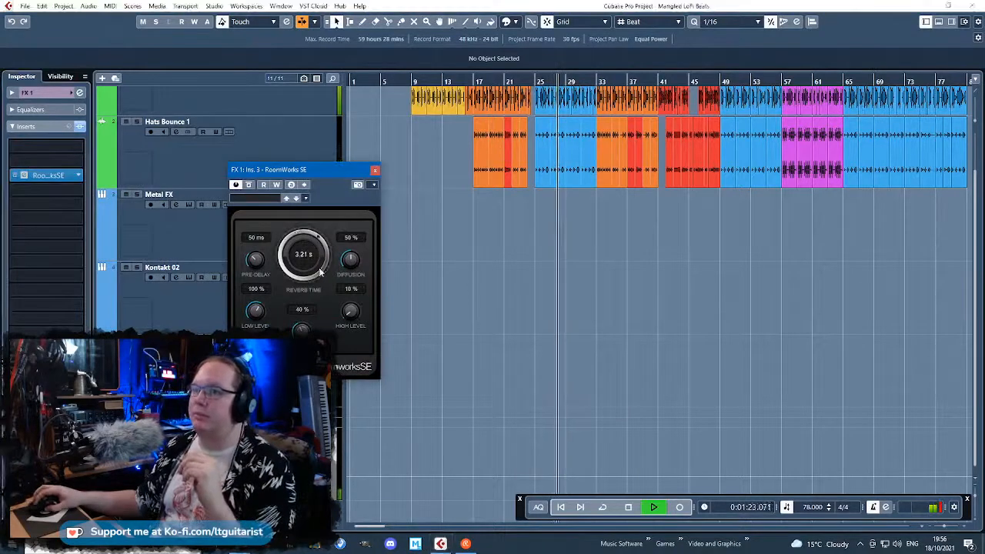
left_click_drag(255, 311, 260, 325)
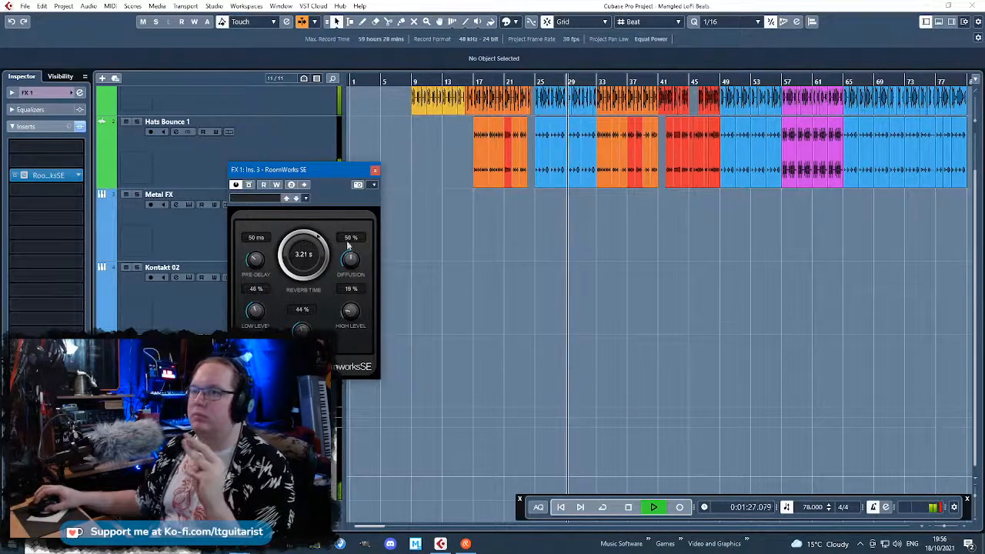
left_click(375, 170)
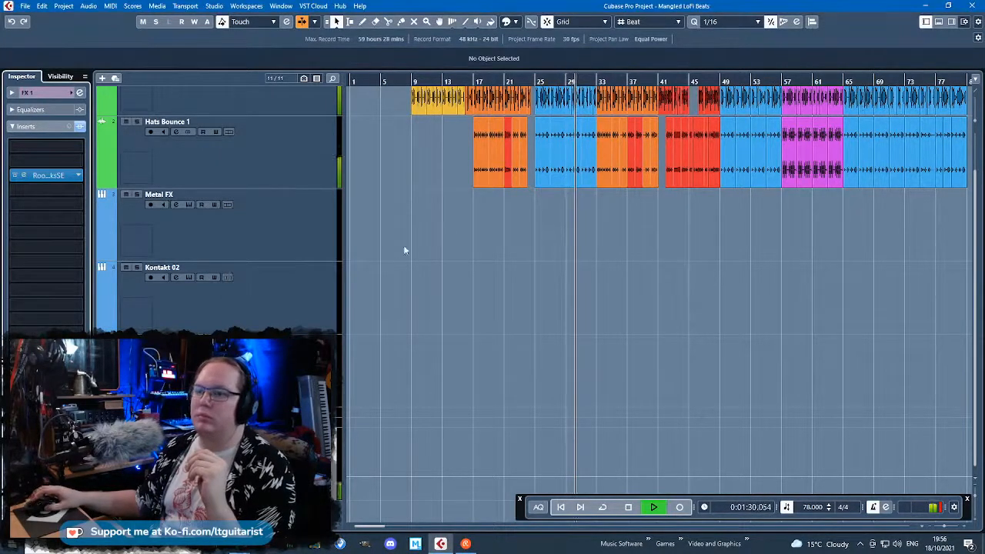
Add the Steinberg PingPongDelay to the fifth insert slot of FX 1
left_click(80, 206)
left_click(24, 256)
left_click(25, 289)
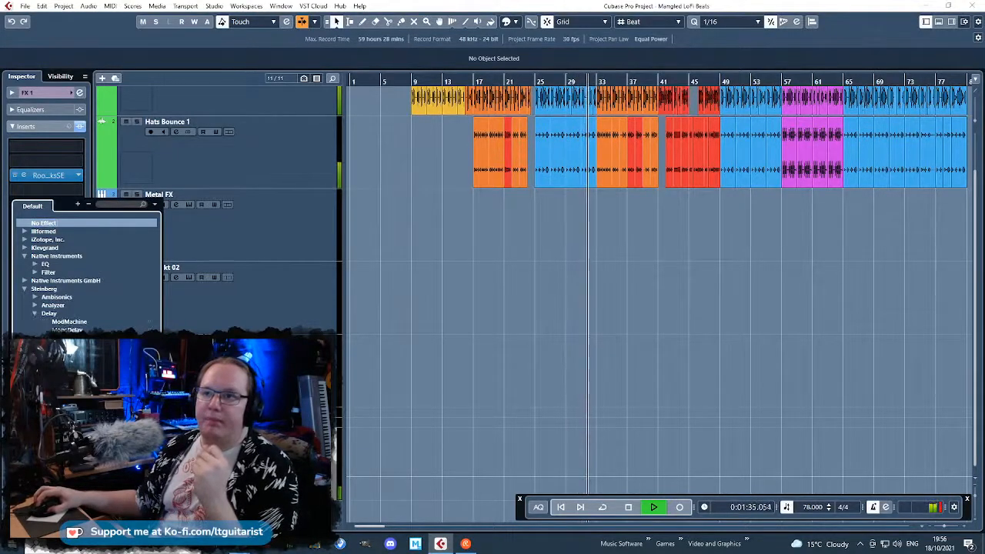
left_click(73, 338)
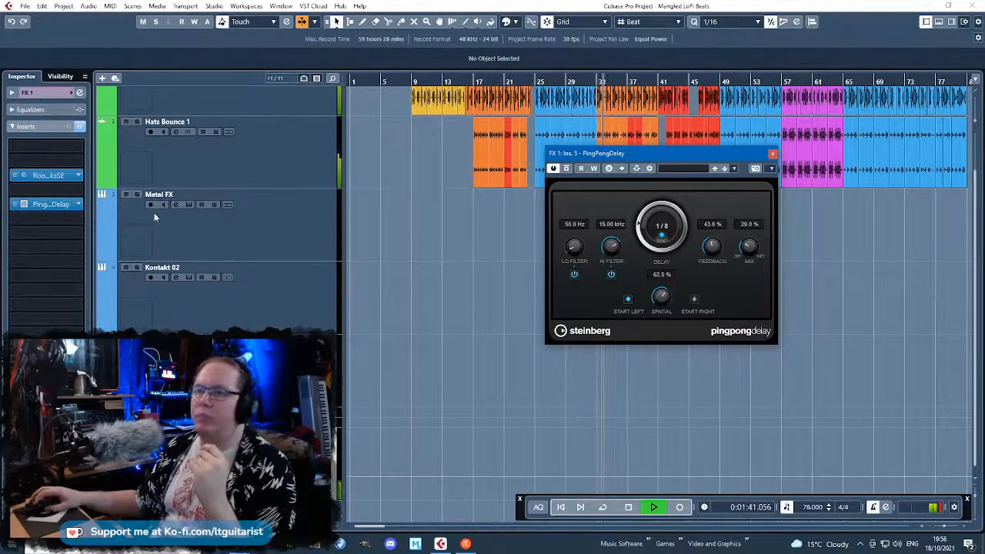
Rearrange the FX 1 inserts, moving RoomWorks SE to slot 4 and PingPongDelay to slot 10
left_click_drag(64, 188, 70, 193)
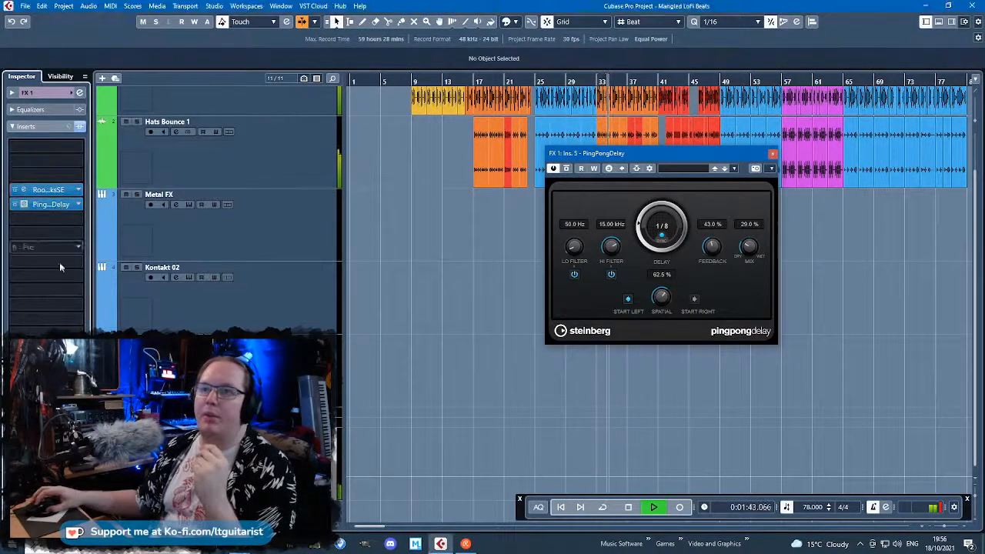
left_click(75, 237)
left_click(62, 250)
left_click_drag(68, 206, 68, 275)
Add the Illformed Glitch2 plug-in to insert slot 6 of FX 1, between the reverb and the delay
left_click(76, 220)
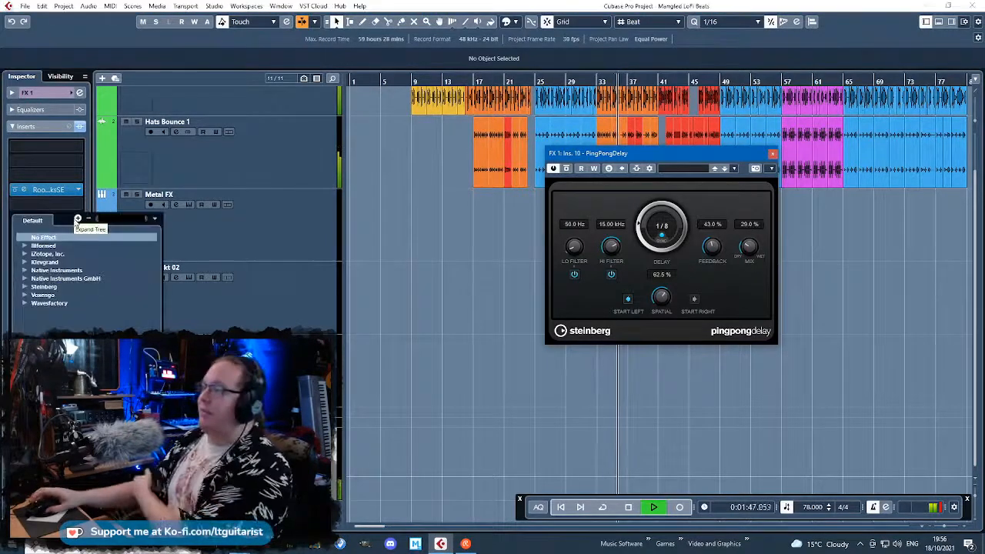
left_click(28, 273)
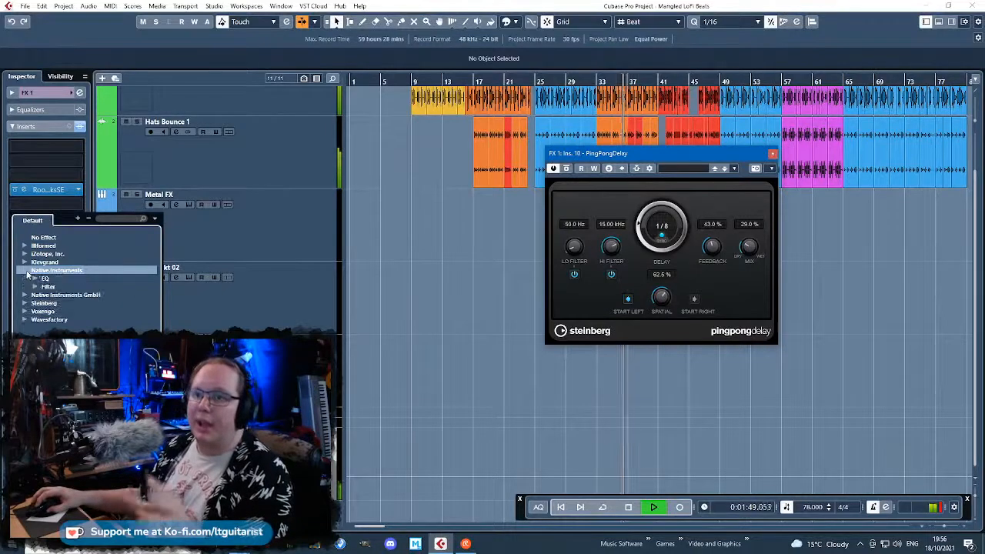
left_click(24, 270)
left_click(25, 279)
left_click(24, 295)
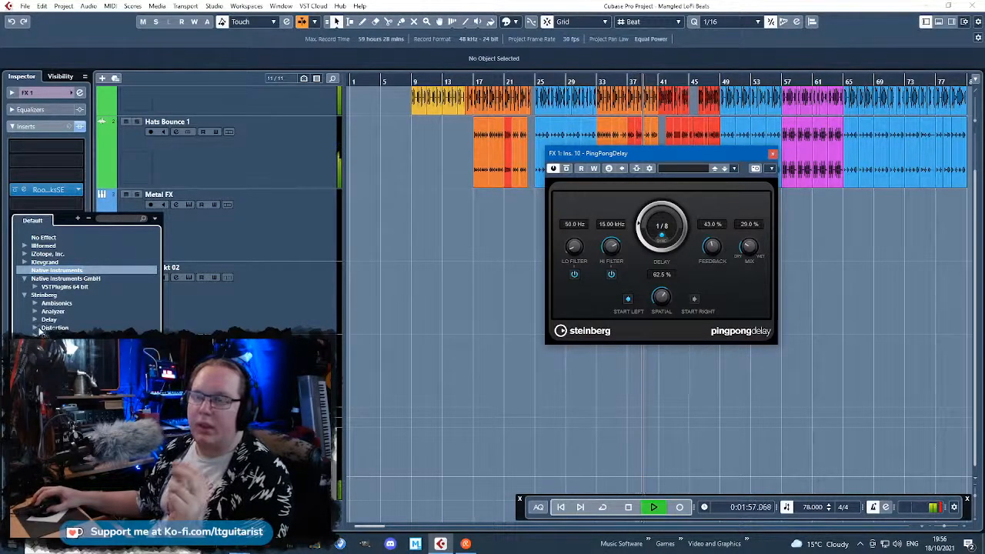
left_click(25, 254)
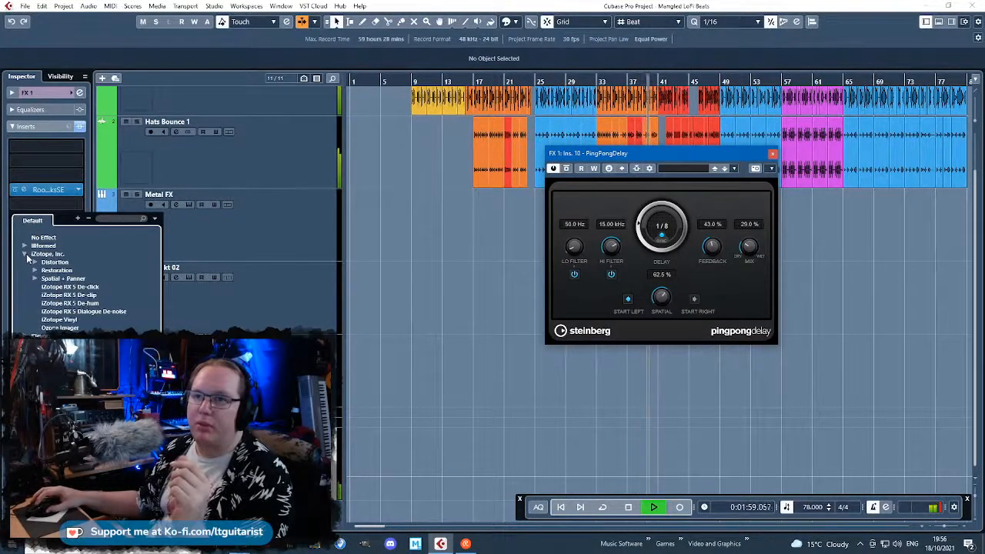
left_click(25, 254)
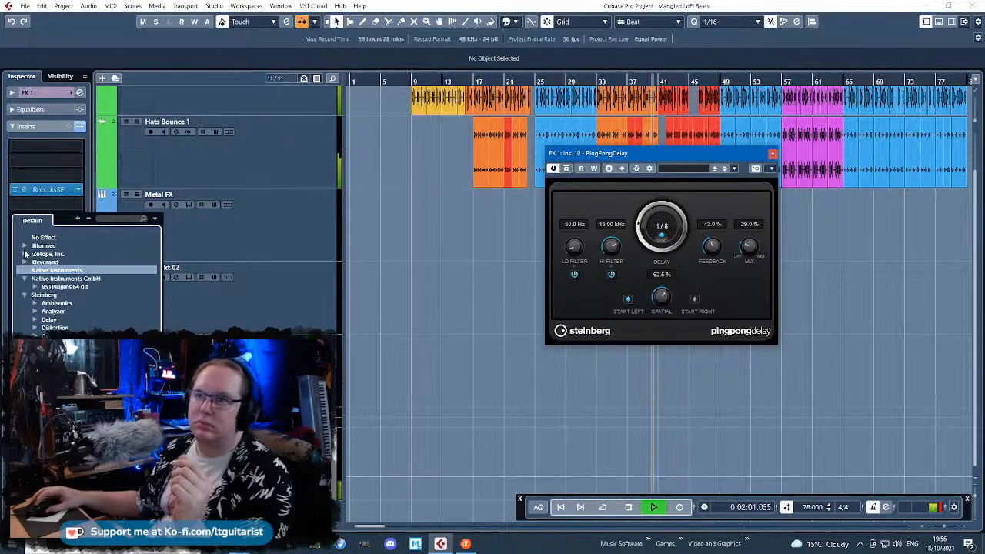
left_click(25, 246)
left_click(34, 254)
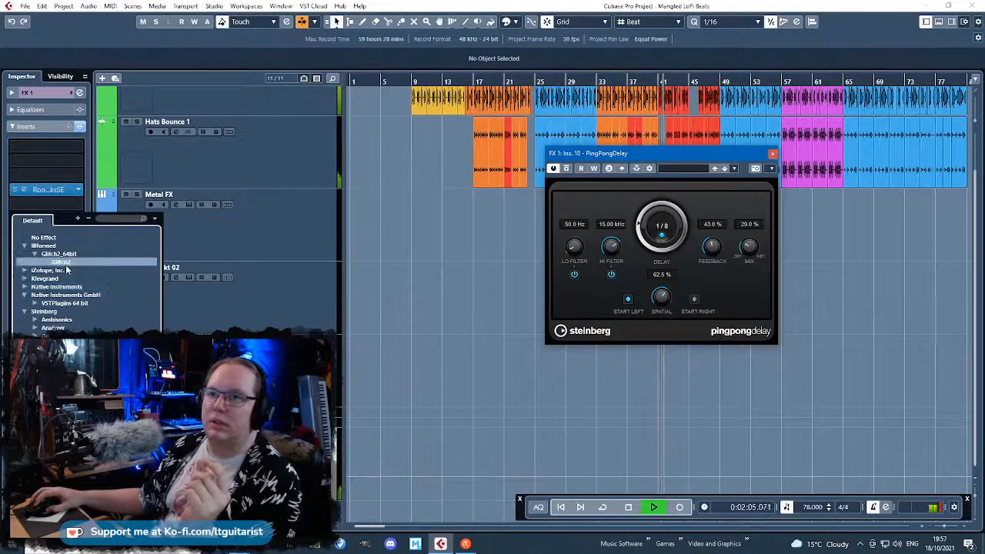
left_click(64, 264)
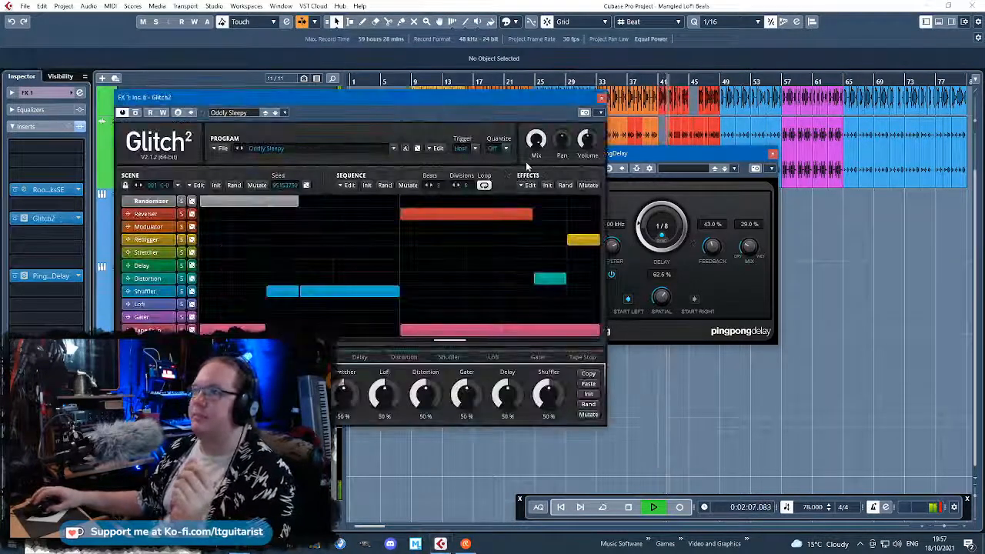
Set the Glitch2 sequence to 4 beats with 2 divisions
left_click(432, 189)
left_click(432, 189)
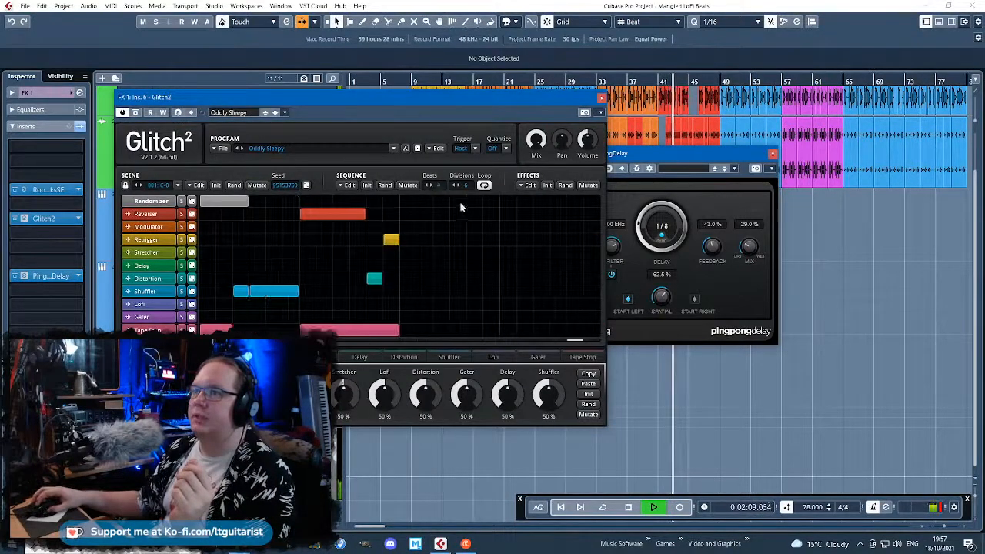
left_click(455, 189)
left_click(455, 190)
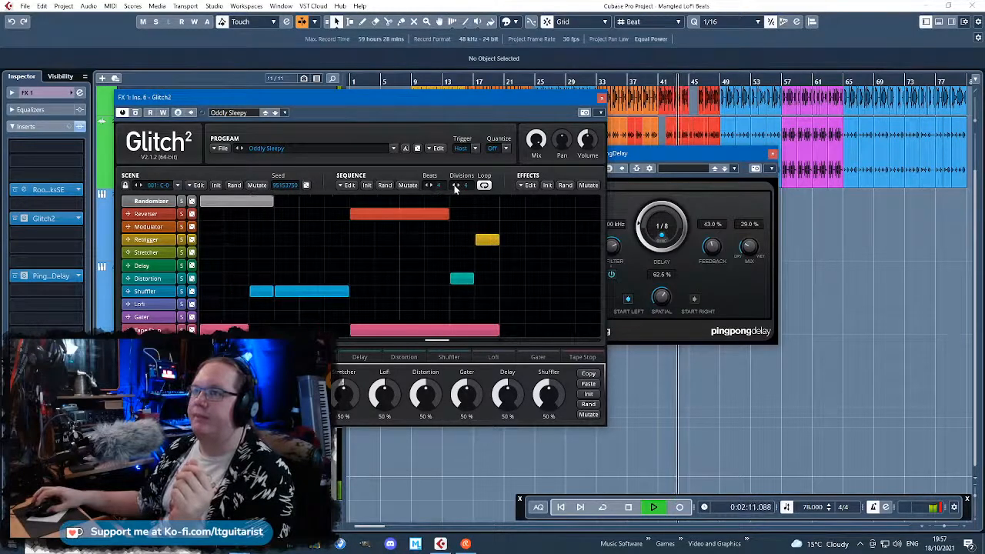
left_click(455, 189)
left_click(455, 190)
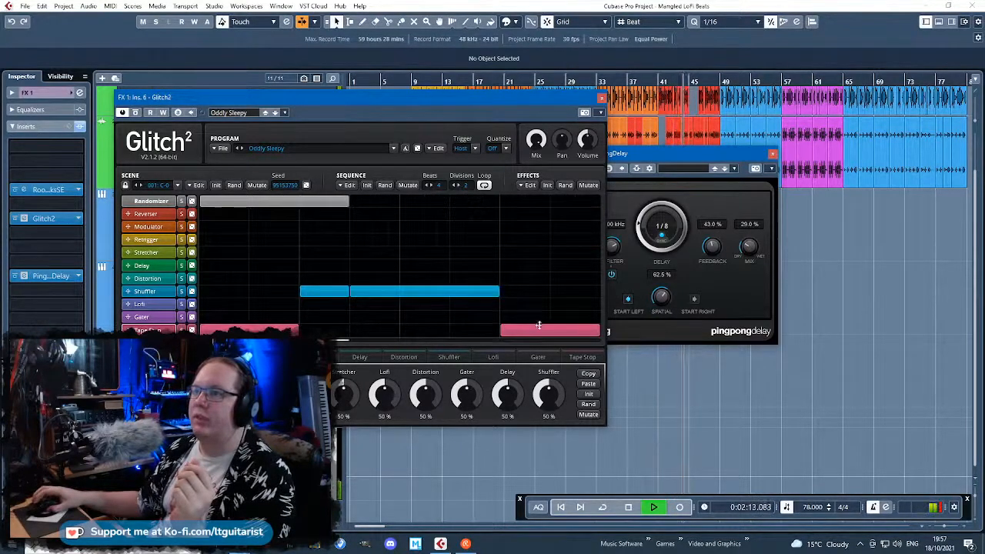
Clear the existing effect blocks from the Glitch2 sequence
right_click(250, 329)
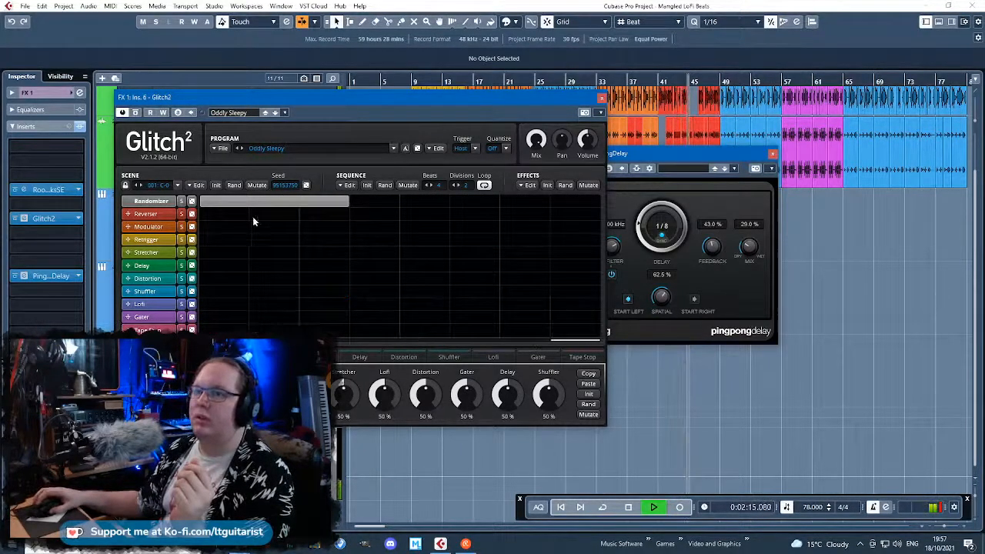
right_click(266, 202)
Try a Stretcher block on beat 1, a Shuffler block on beat 2 and a Retrigger block over beats 3 and 4
left_click_drag(433, 227, 572, 230)
left_click_drag(449, 227, 452, 220)
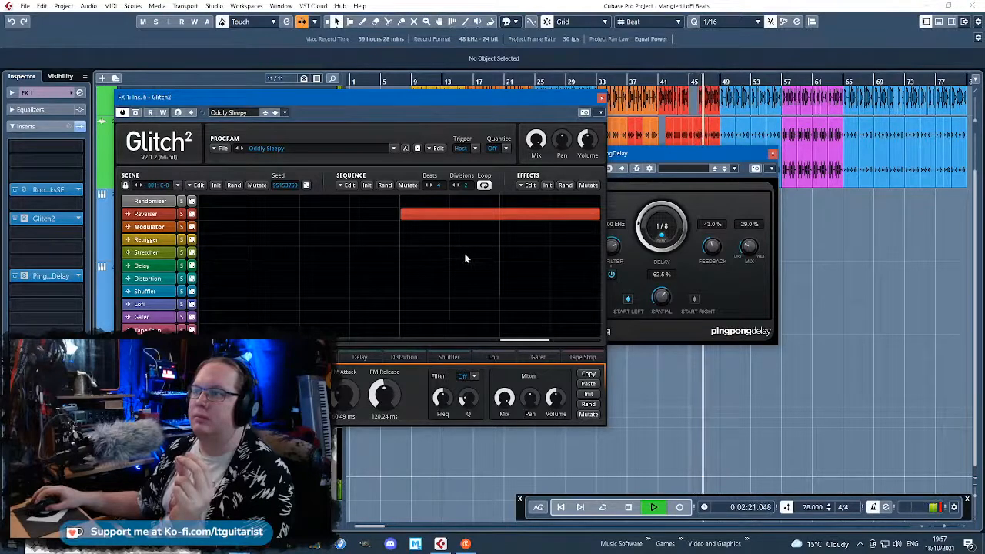
left_click(424, 227)
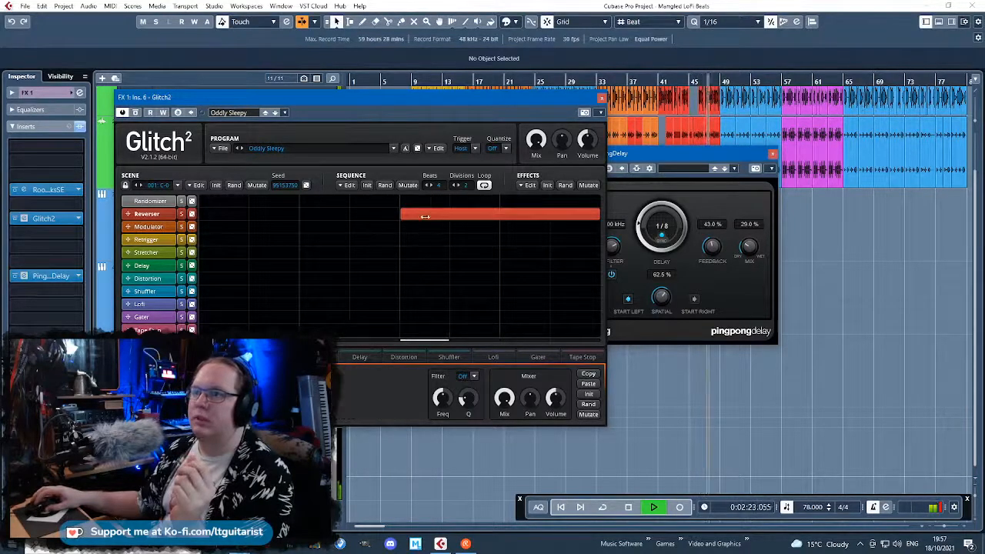
left_click_drag(488, 220, 501, 239)
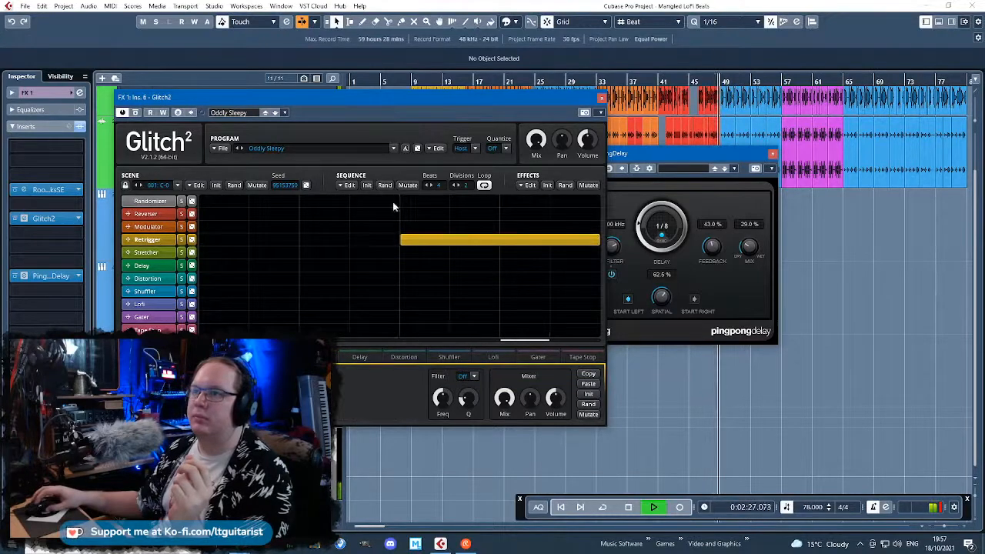
mouse_move(207, 253)
left_mouse_down()
mouse_move(285, 257)
mouse_move(348, 291)
mouse_move(397, 291)
left_mouse_up()
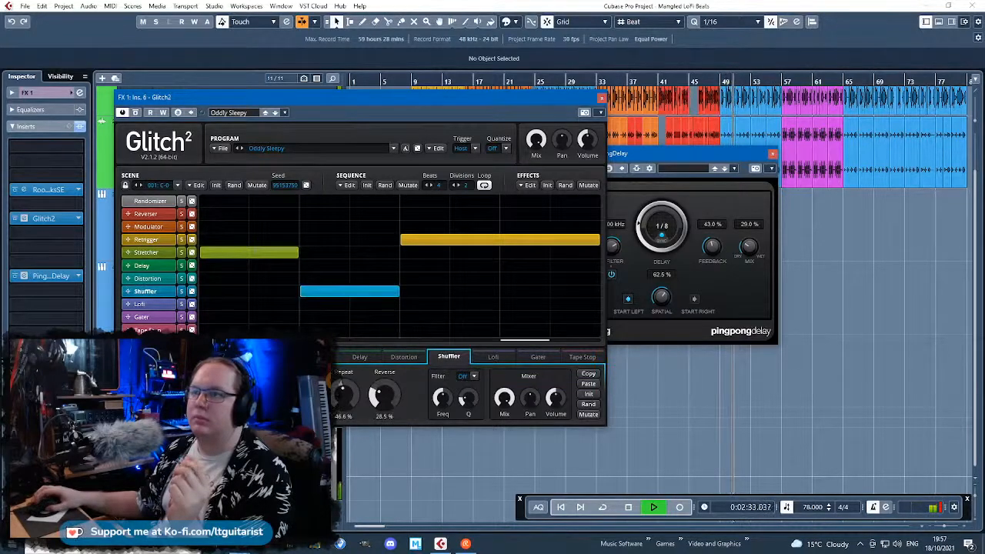
Fill the whole Randomizer lane of the Glitch2 sequence with blocks and delete the Stretcher, Shuffler and Retrigger blocks
left_click(275, 200)
left_click(375, 201)
left_click(522, 202)
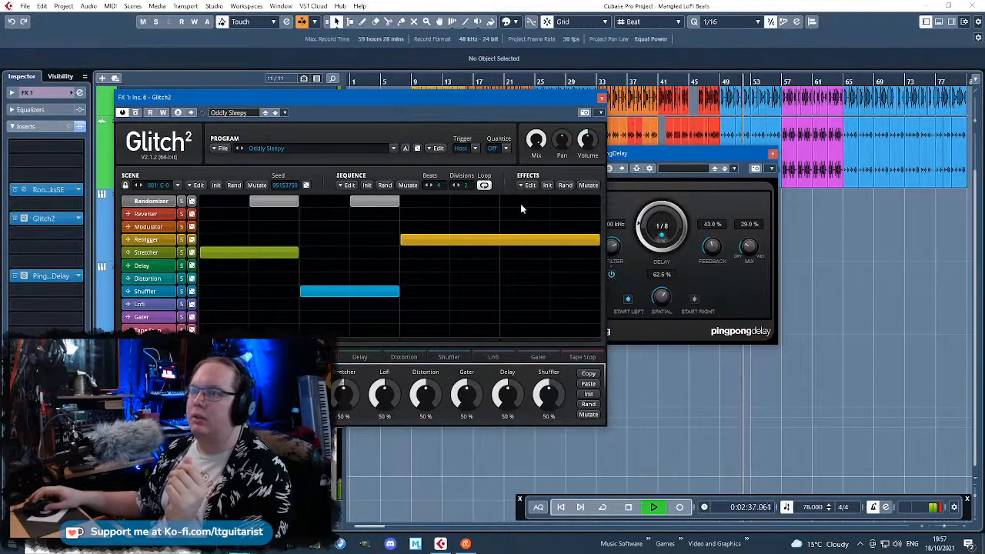
right_click(412, 240)
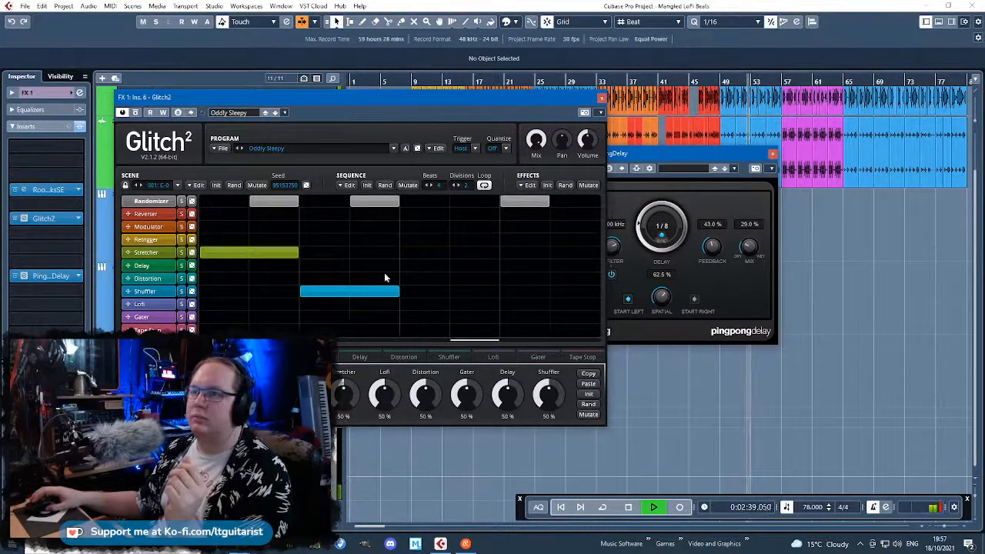
right_click(350, 291)
right_click(262, 251)
left_click_drag(221, 201, 495, 204)
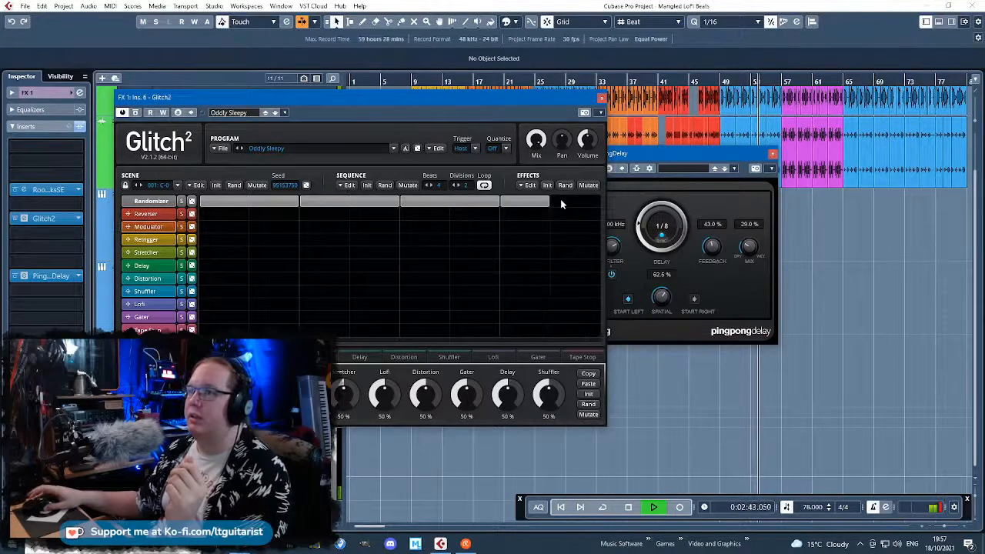
left_click(558, 203)
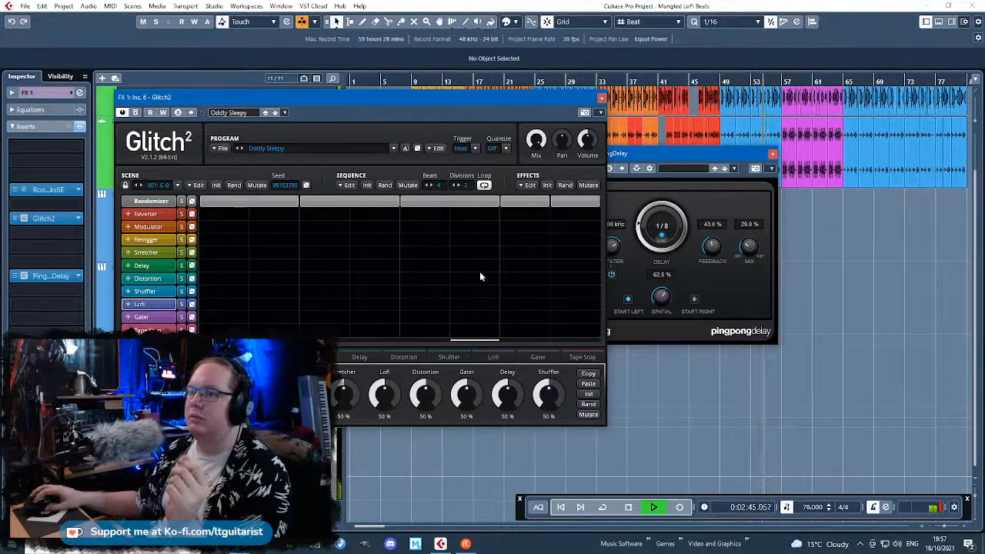
Close the Glitch2 and PingPongDelay windows
left_click(603, 100)
left_click(773, 154)
right_click(199, 184)
key("Escape")
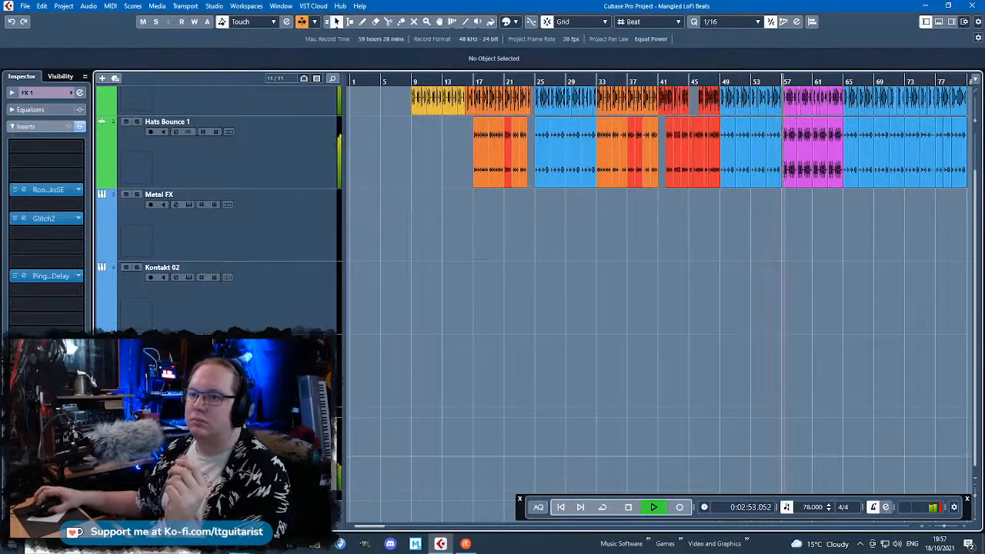
Set the locator range around the full drum arrangement, from bar 9 to bar 81, and play from bar 9
scroll(610, 354, "up", 1)
scroll(602, 363, "down", 1)
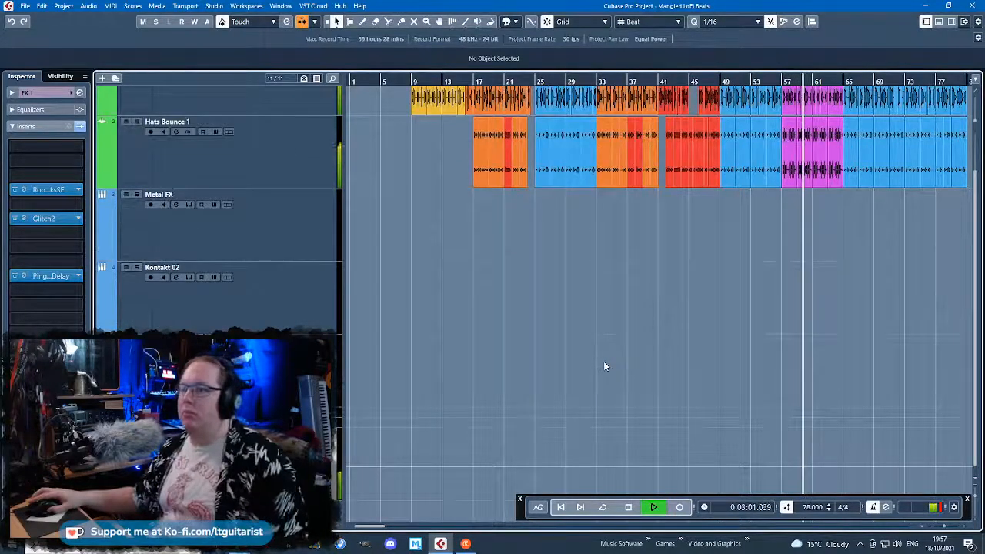
key("g")
key("g")
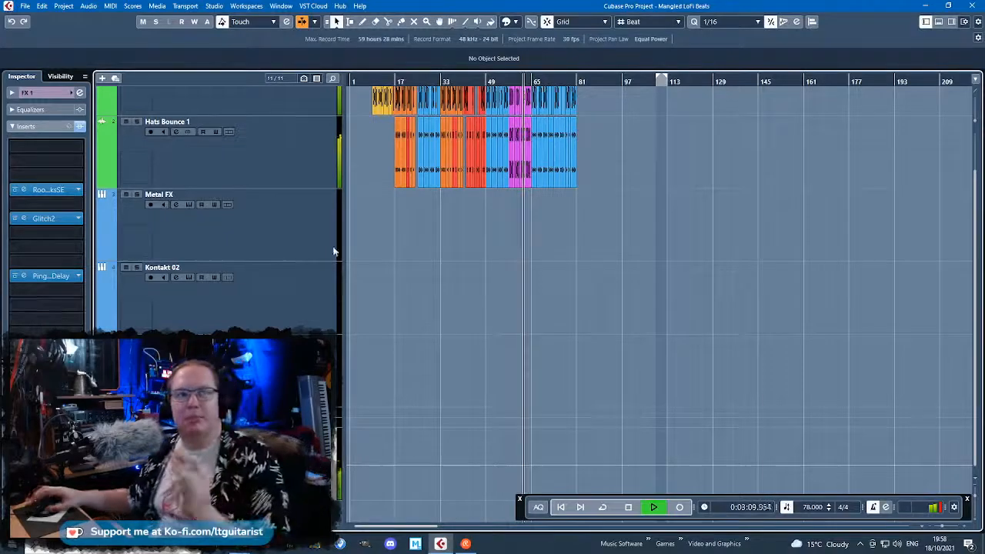
scroll(406, 204, "up", 5)
scroll(432, 204, "left", 3)
scroll(445, 171, "up", 2)
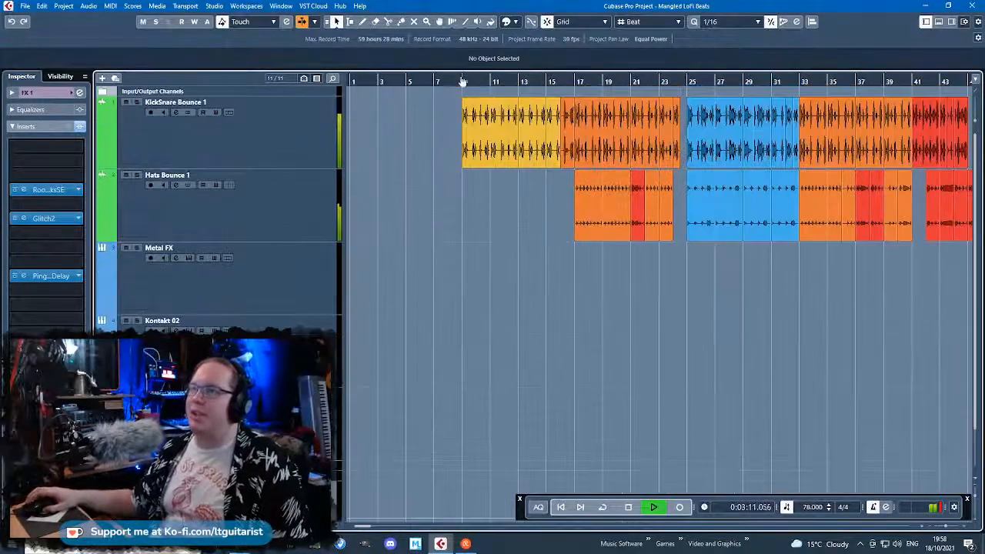
scroll(442, 78, "down", 2)
scroll(713, 163, "right", 5)
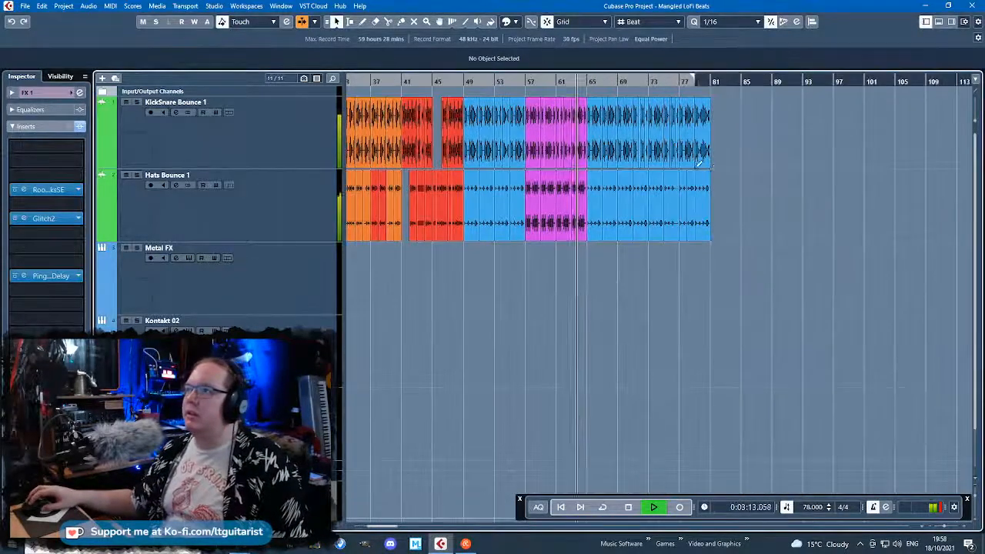
scroll(713, 164, "left", 5)
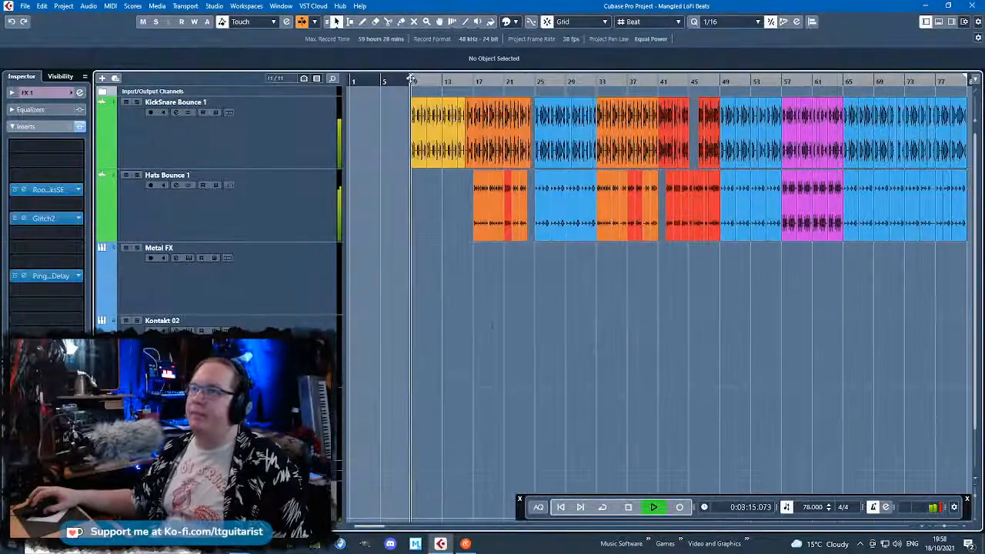
left_click(408, 81)
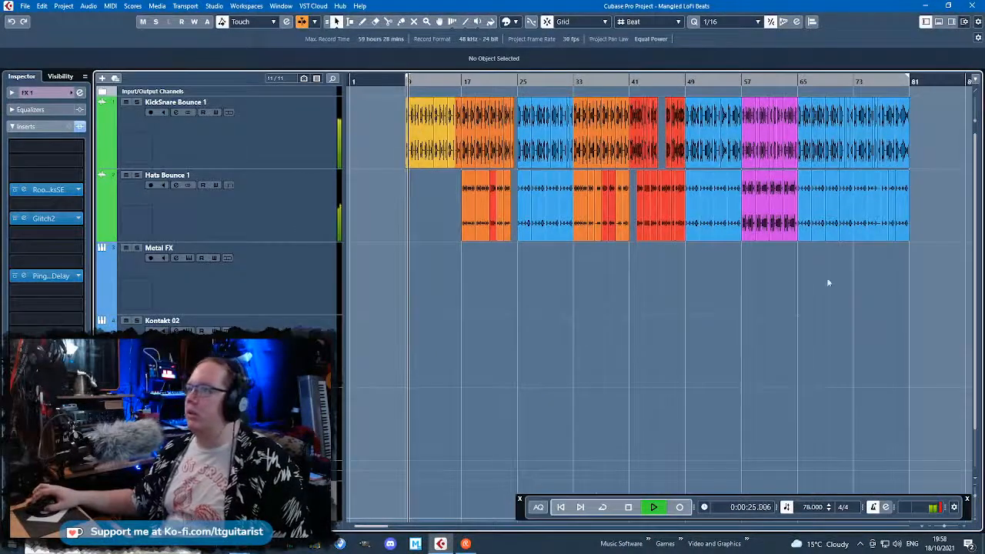
Extend the end of the locator range to bar 85 and move the PingPongDelay insert up one slot
scroll(826, 278, "right", 1)
scroll(911, 100, "up", 3)
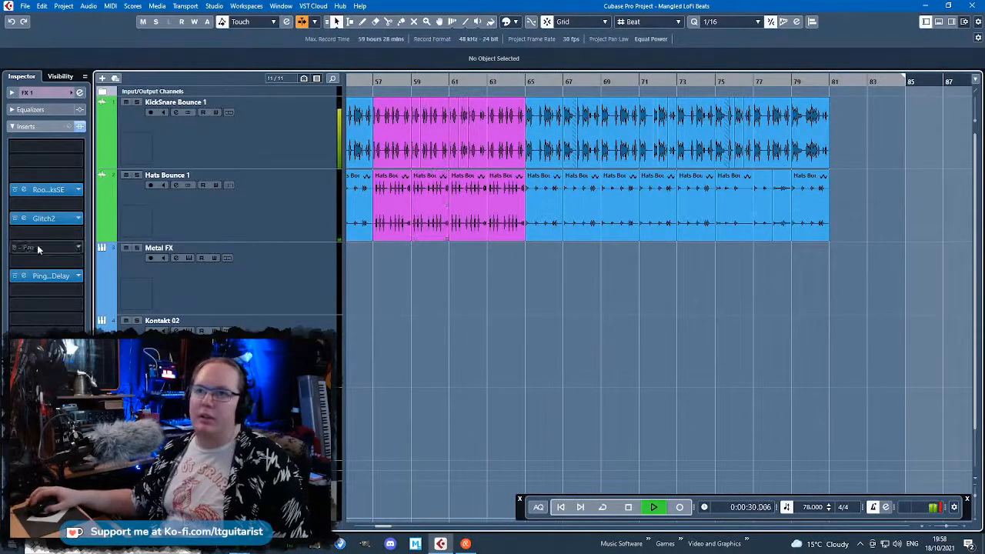
left_click_drag(48, 275, 48, 262)
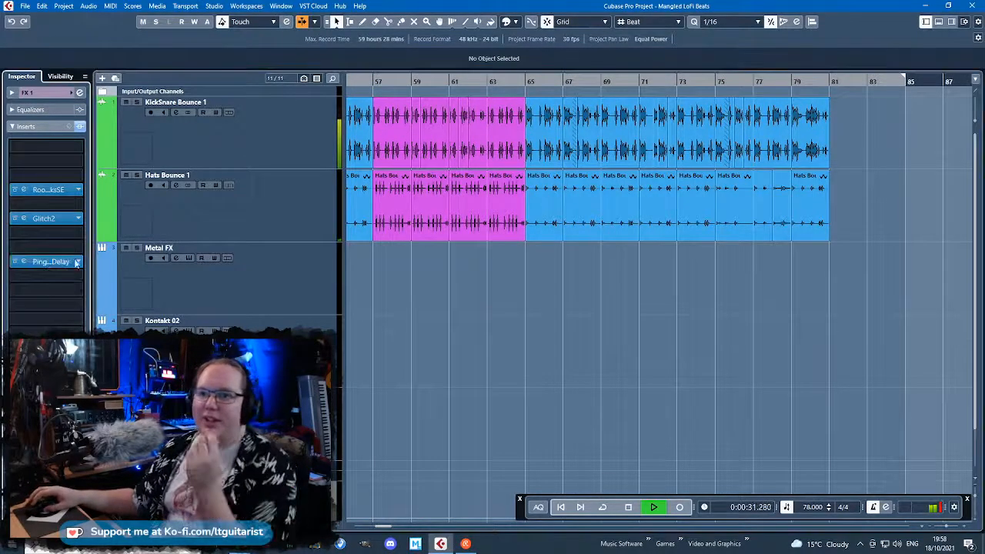
Load a second Glitch2 instance in the first insert slot of the FX 1 channel
left_click(77, 148)
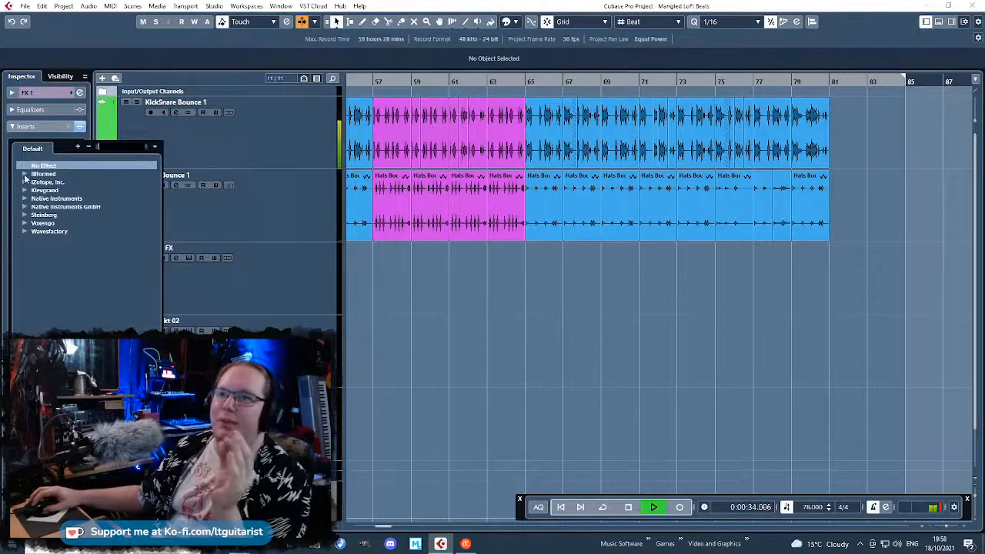
left_click(24, 174)
left_click(33, 183)
double_click(60, 192)
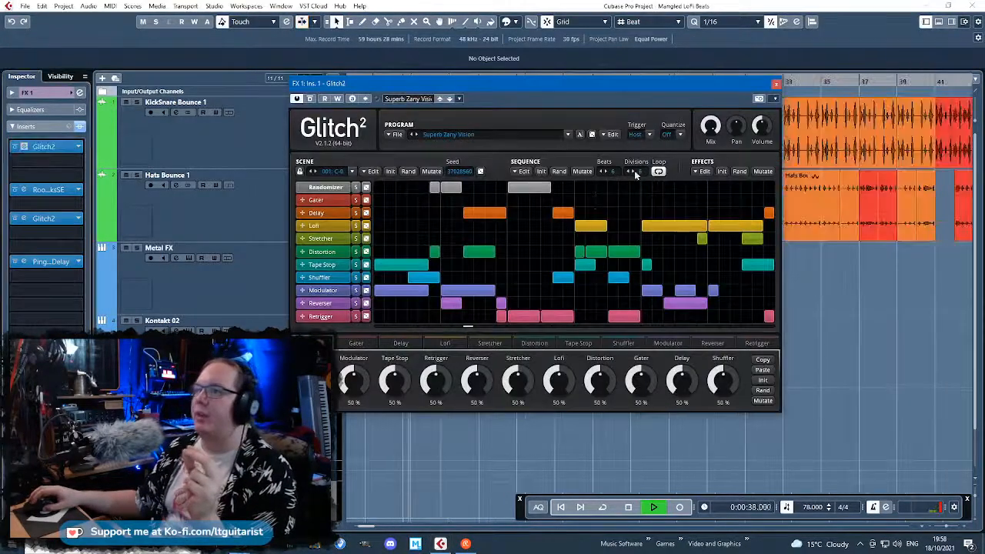
Set the new Glitch2 sequence to 4 beats with 2 divisions
left_click(601, 172)
left_click(601, 171)
left_click(627, 172)
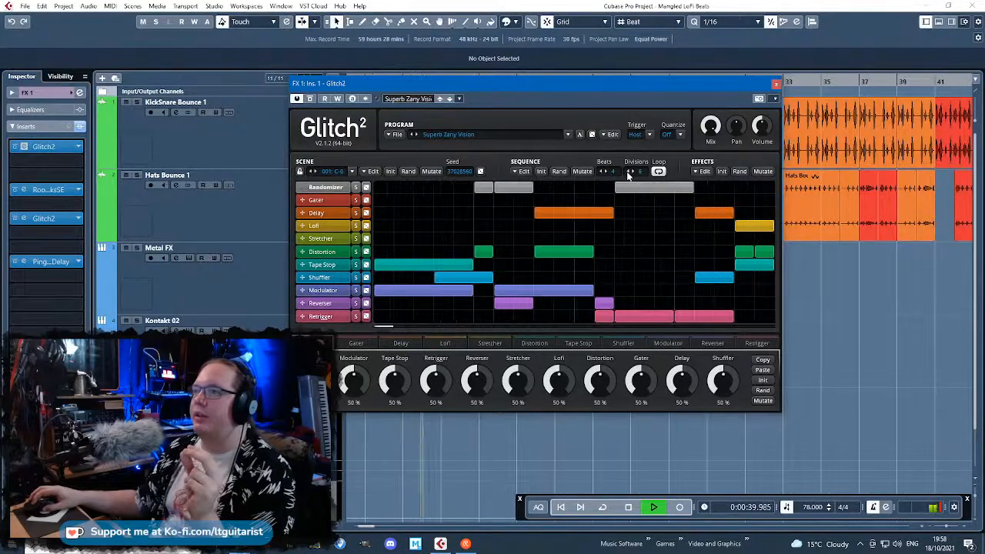
left_click(627, 171)
left_click(627, 171)
left_click(627, 172)
left_click(627, 172)
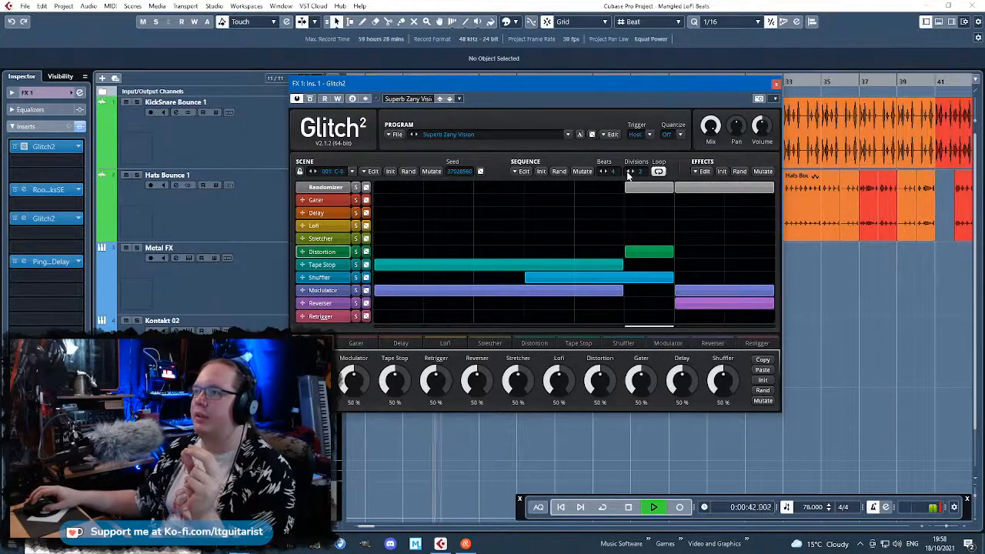
Clear the existing blocks from the new Glitch2 sequence, fill its Randomizer lane with blocks and close the window
right_click(607, 289)
right_click(612, 266)
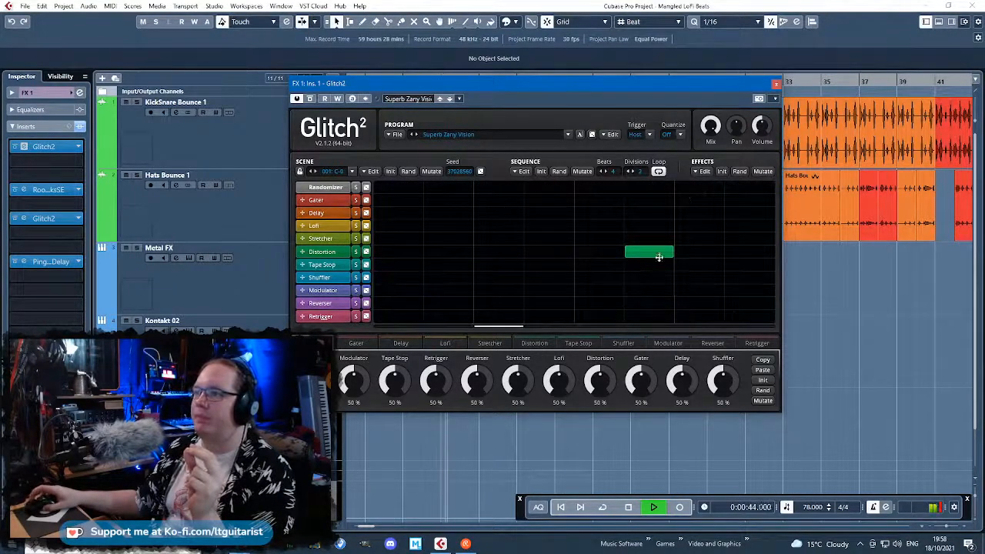
mouse_move(422, 188)
left_mouse_down()
mouse_move(669, 192)
mouse_move(691, 213)
left_mouse_up()
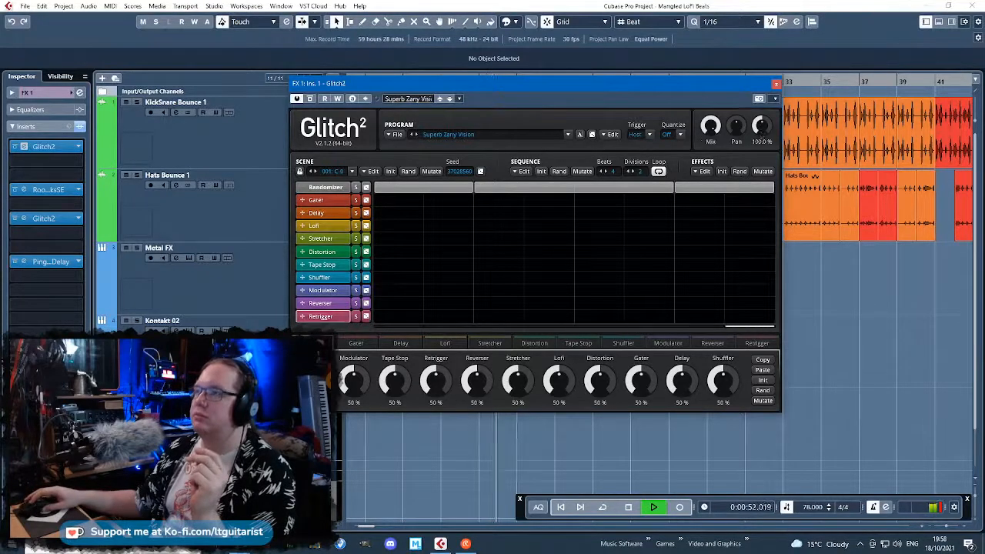
left_click_drag(711, 120, 712, 126)
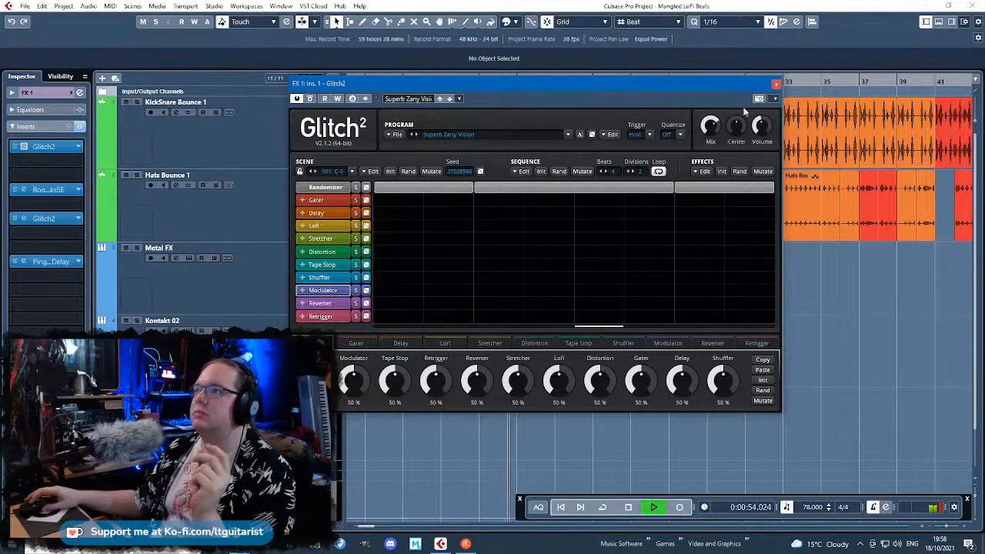
left_click(776, 83)
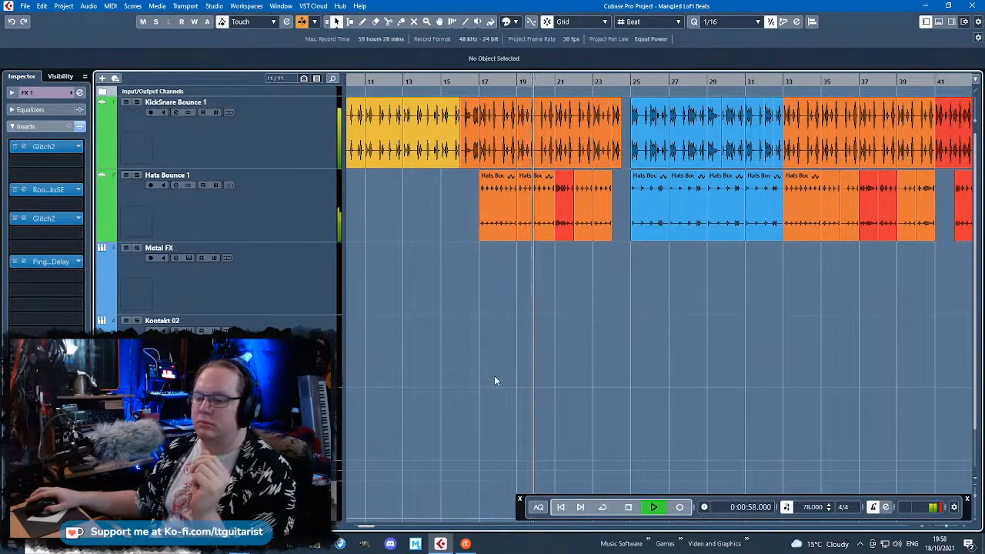
Shape the FX 1 EQ with a 2.0 dB high boost at 3880 Hz, a -9.3 dB cut at 240 Hz and reduced lows
scroll(496, 376, "down", 1)
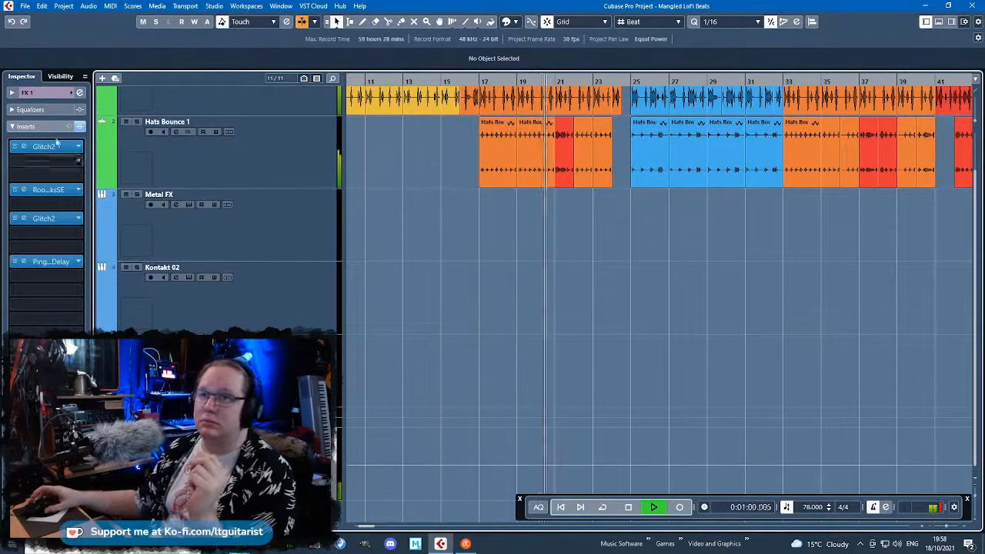
left_click(30, 109)
left_click_drag(18, 156, 67, 142)
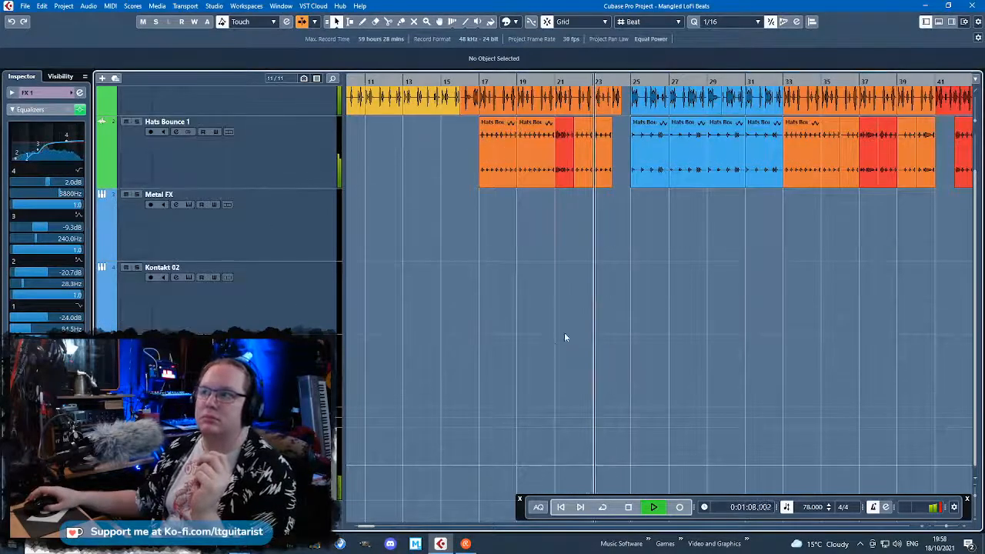
Solo the FX 1 channel, listen to the processed drums and stop playback
key("s")
scroll(553, 341, "down", 2)
scroll(543, 360, "up", 2)
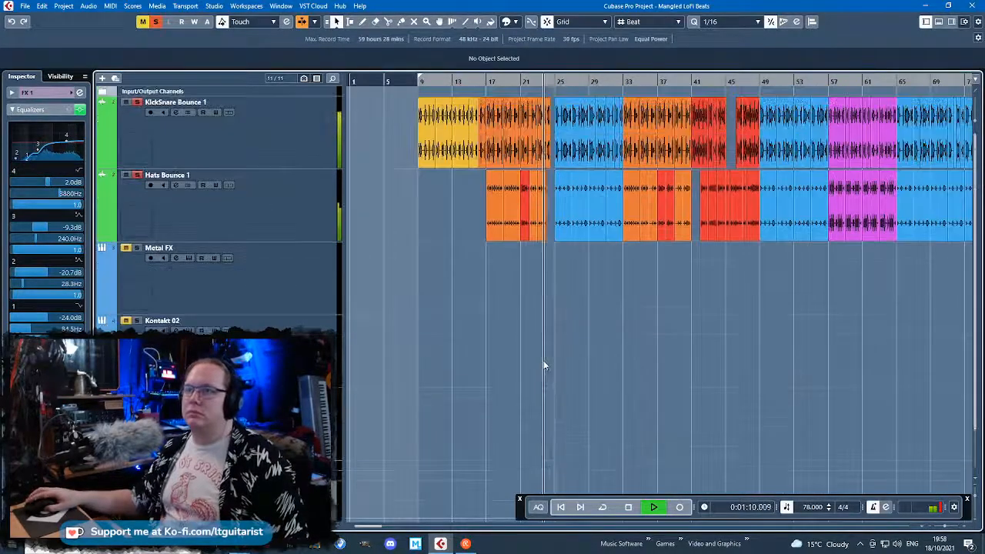
scroll(543, 365, "up", 1)
scroll(543, 364, "down", 2)
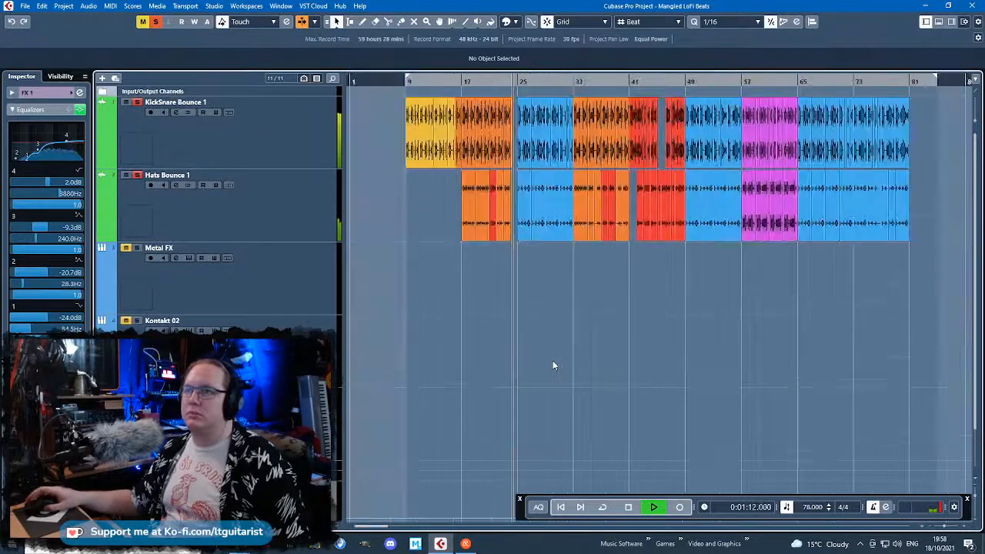
scroll(667, 347, "down", 1)
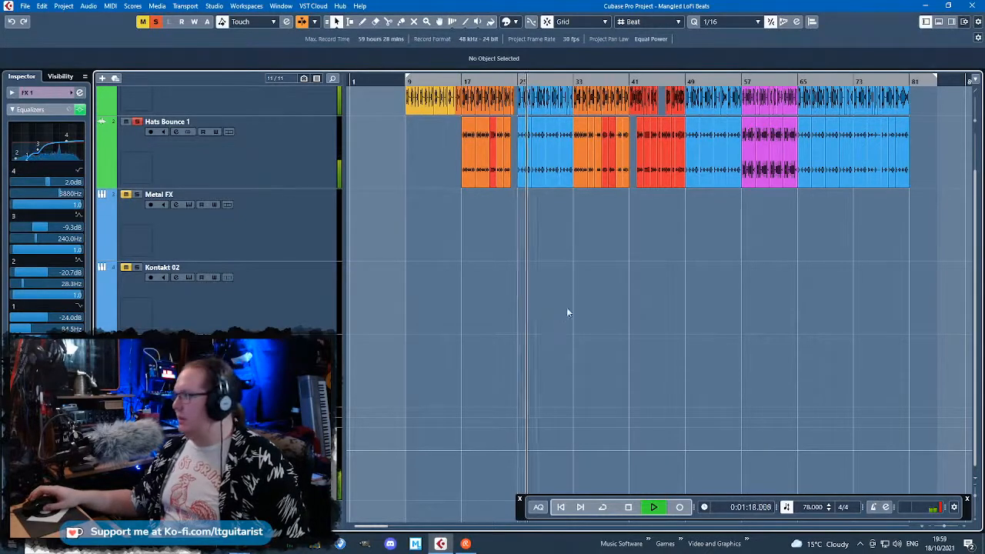
key("space")
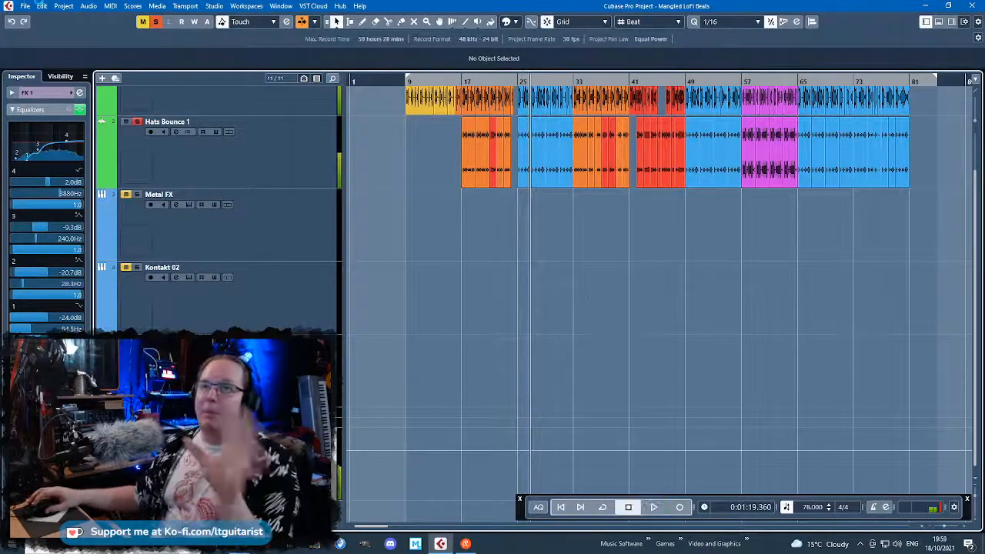
Export the locator range as an audio mixdown named Ambient Glitch Bounce 1, creating a new audio track
left_click(25, 5)
mouse_move(77, 161)
left_click(187, 163)
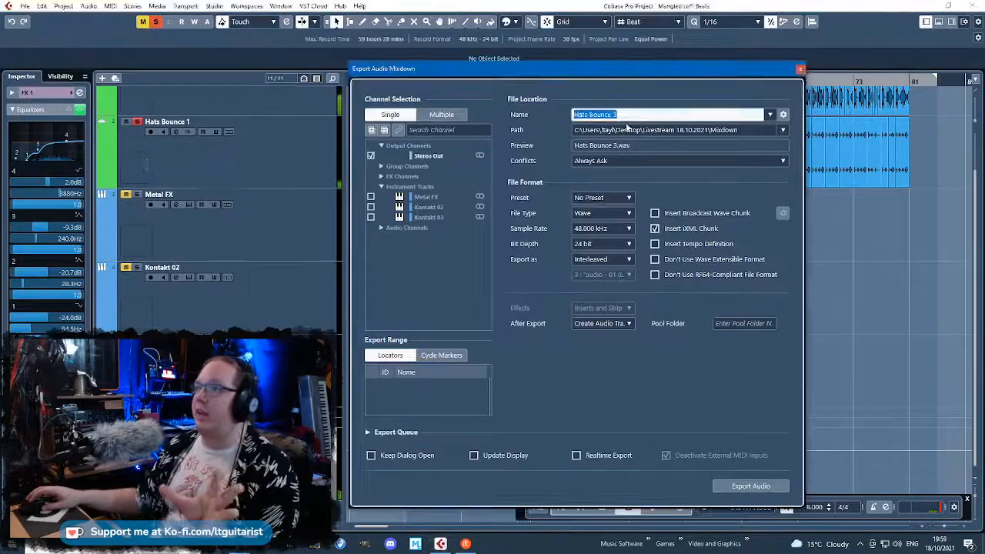
left_click_drag(642, 117, 378, 85)
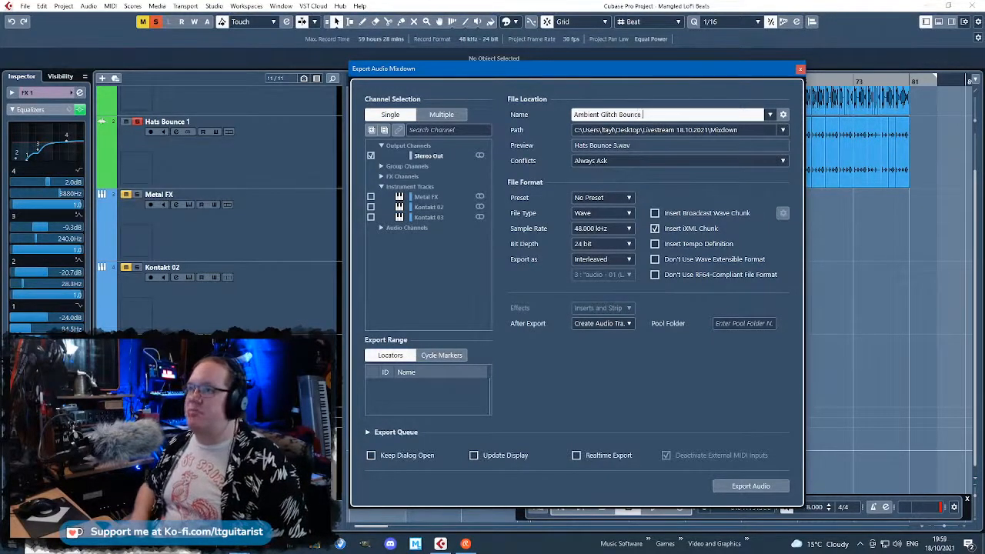
key("Return")
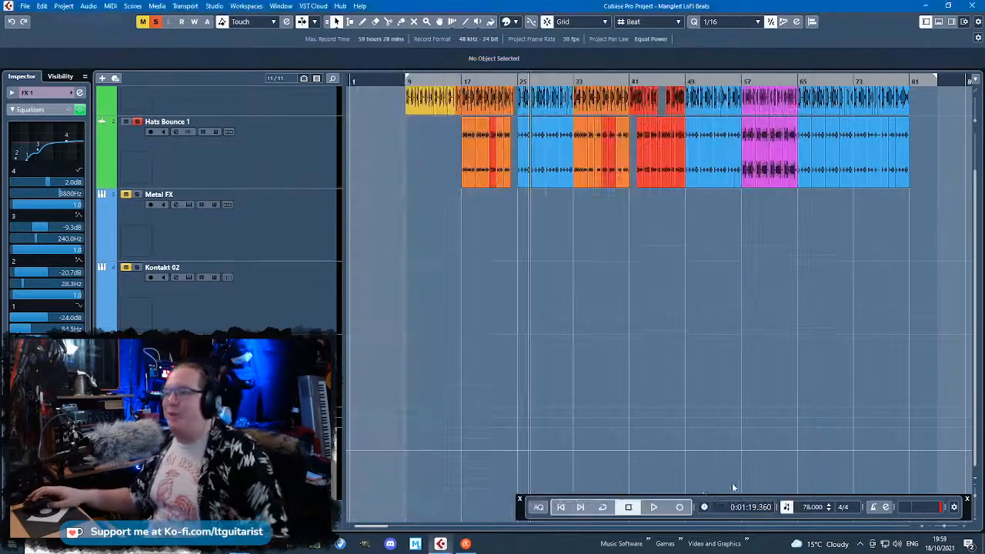
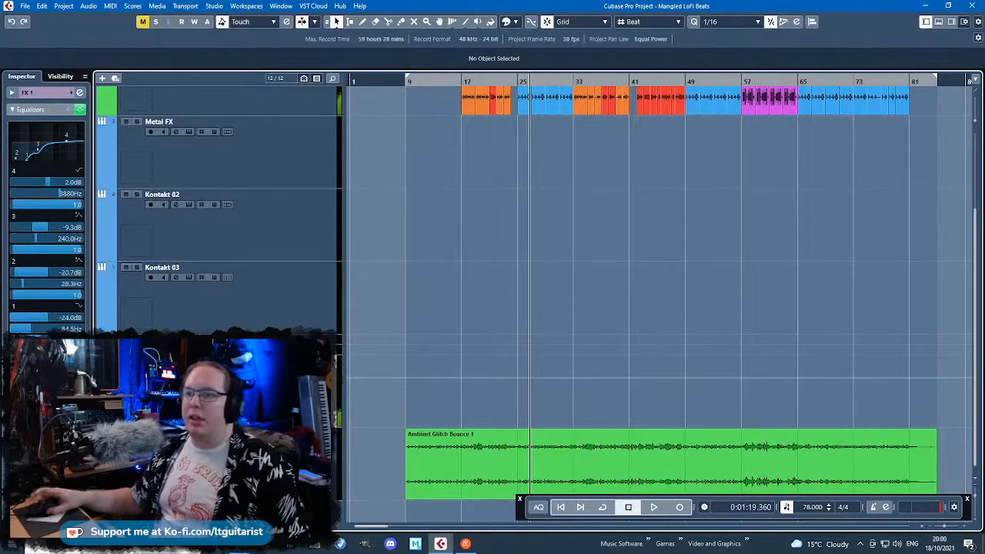
Delete the FX 1 channel, and solo and play the Ambient Glitch Bounce 1 track
key("shift+Delete")
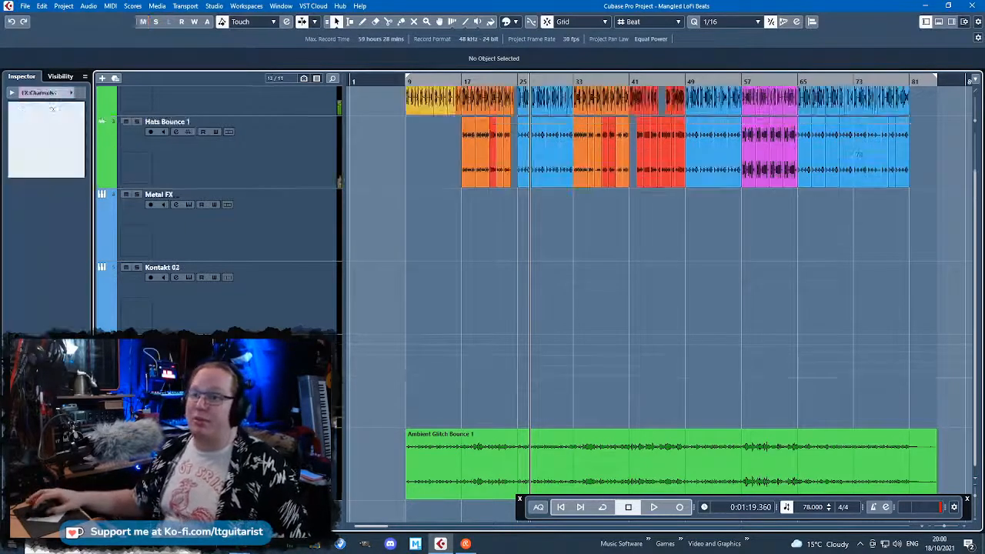
left_click(323, 451)
key("space")
Listen to the soloed Ambient Glitch Bounce 1 track, restarting playback from bar 9
scroll(474, 388, "up", 5)
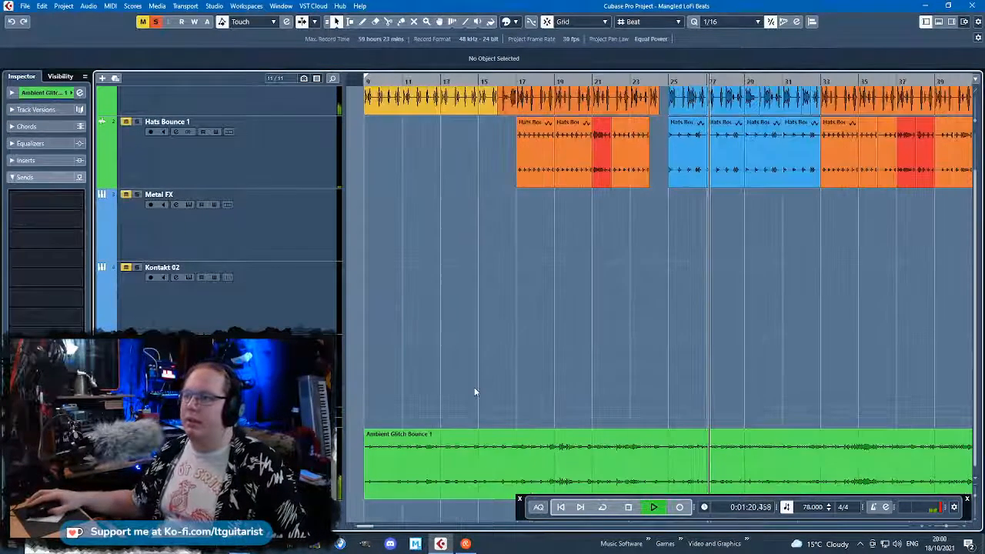
scroll(474, 388, "down", 9)
scroll(398, 396, "up", 1)
scroll(399, 395, "up", 3)
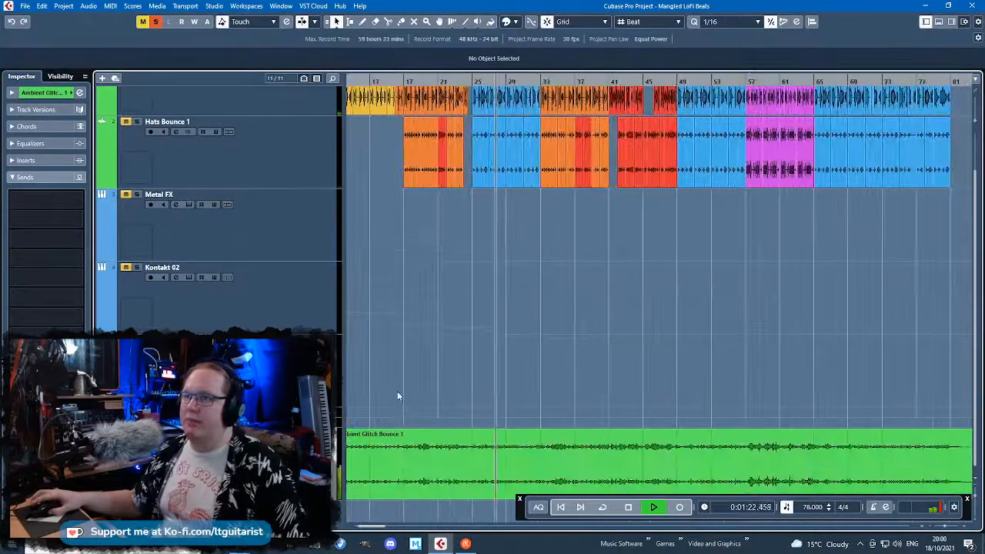
left_click_drag(593, 370, 408, 349)
scroll(461, 357, "left", 2)
scroll(444, 381, "up", 2)
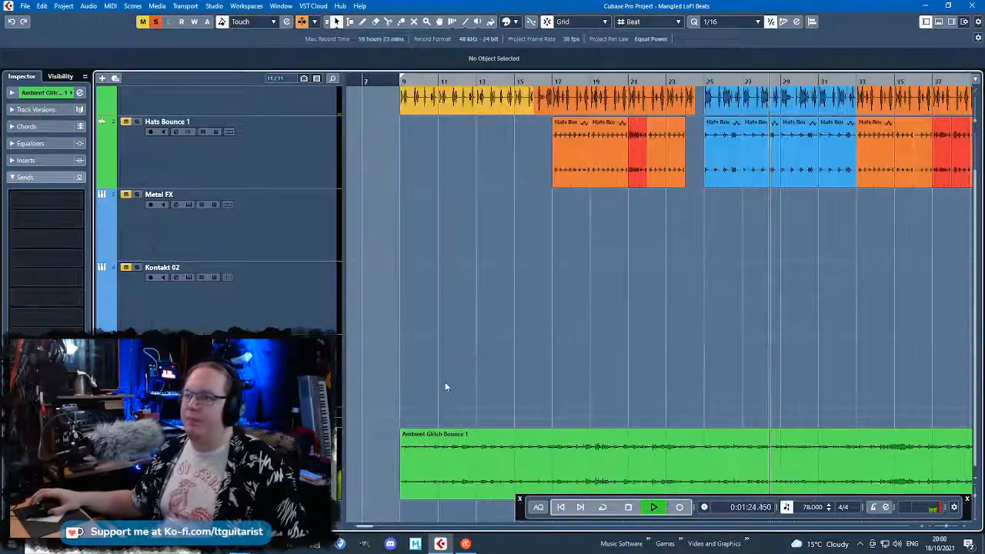
key("space")
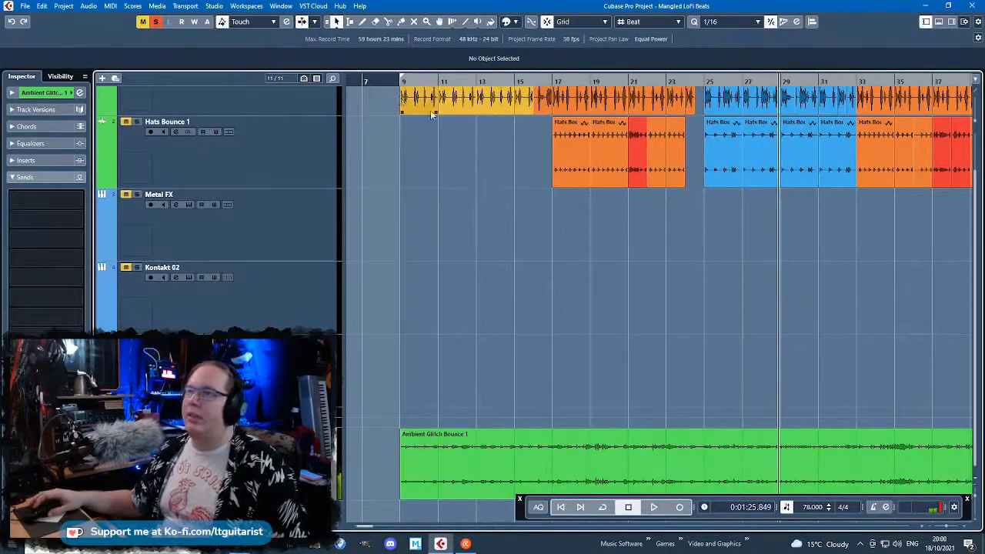
key("space")
scroll(461, 308, "up", 2)
scroll(517, 487, "up", 2)
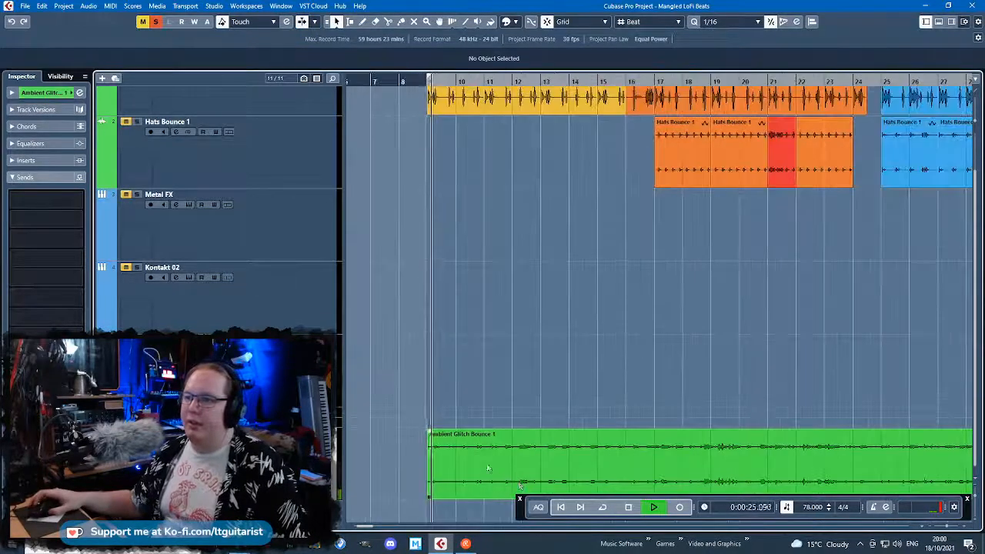
Split the Ambient Glitch Bounce 1 event at bars 11, 12 and 13 and stop playback
left_click(511, 100)
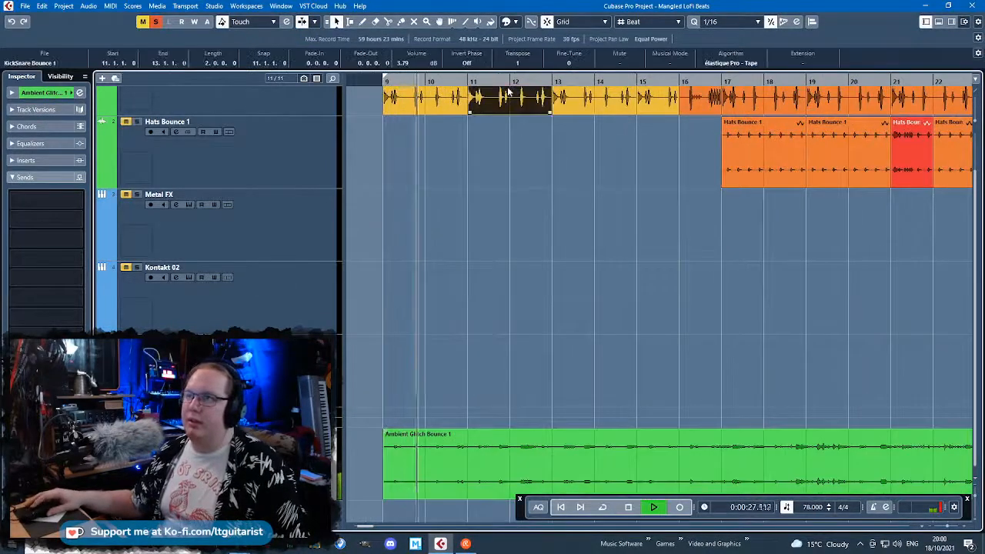
key("3")
left_click(471, 478)
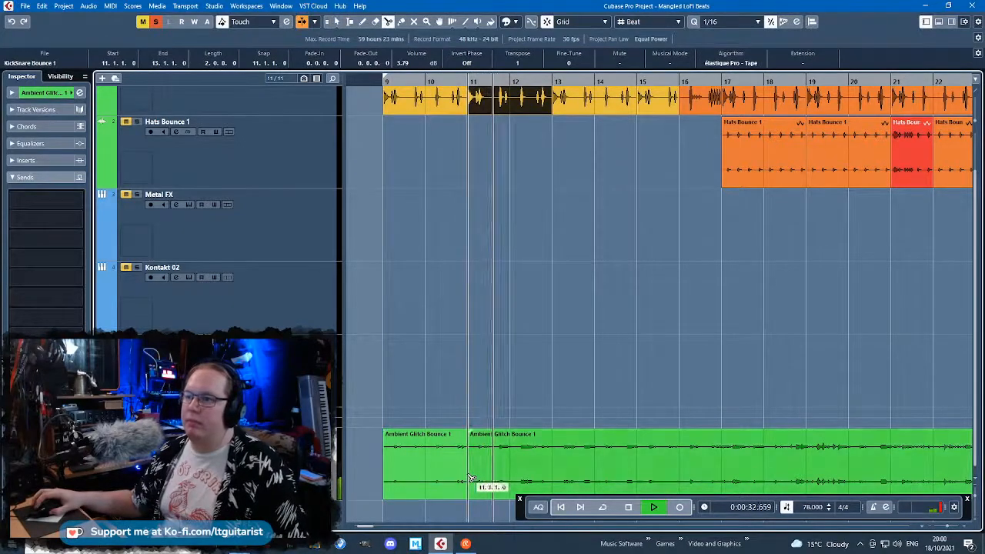
left_click(510, 477)
key("1")
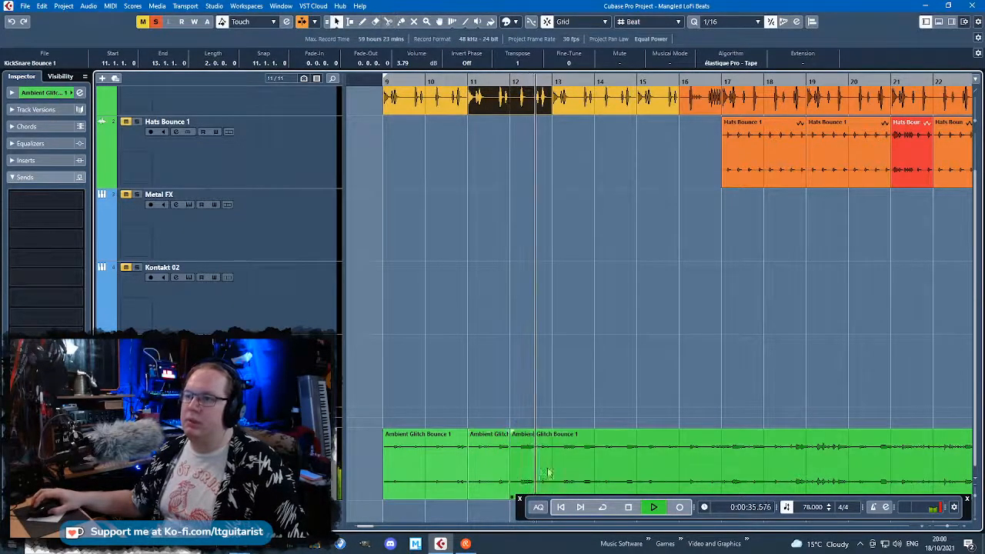
left_click(554, 471, "alt")
key("space")
Delete the ambient bounce segment covering bars 9 and 10, and trim the start of the long remaining event to bar 17
left_click(408, 457)
key("Delete")
left_click_drag(521, 511, 554, 283)
left_click_drag(555, 496, 722, 497)
Place the two one-bar ambient segments at bar 9 and duplicate the pair three times to fill up to bar 17
left_click_drag(563, 514, 404, 467)
key("ctrl+d")
key("ctrl+d")
key("ctrl+d")
left_click(390, 194)
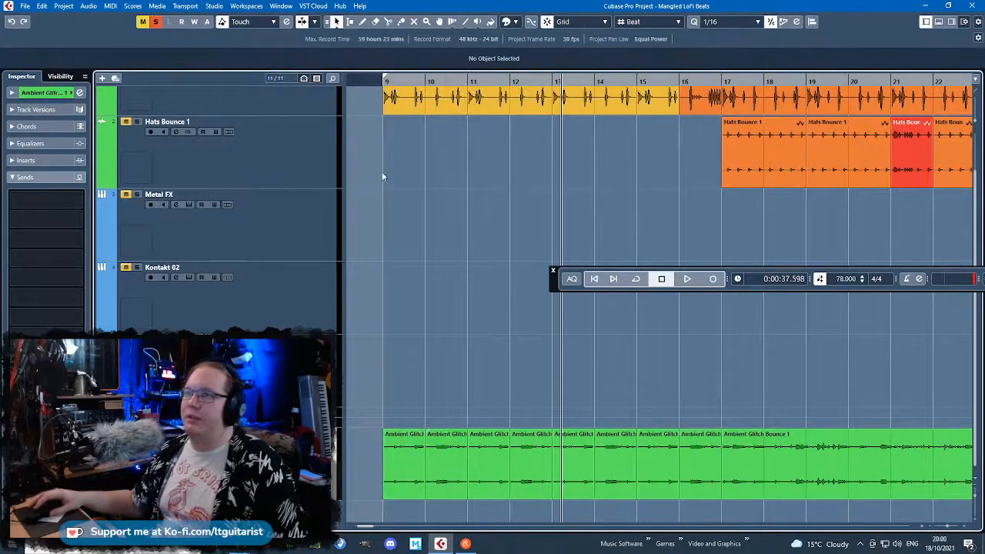
Play from bar 9 and delete the ambient bounce segment in bar 16
left_click(374, 81)
key("space")
left_click_drag(698, 511, 691, 471)
key("Delete")
Unsolo the Ambient Glitch Bounce 1 track and move it directly below Hats Bounce 1
key("s")
left_click_drag(280, 462, 279, 218)
scroll(472, 332, "up", 2)
key("g")
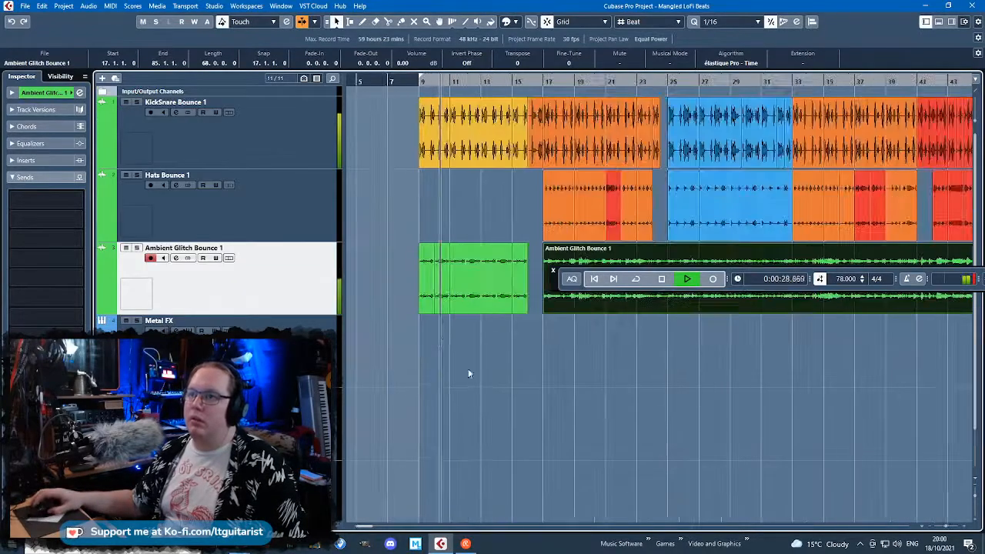
left_click(453, 351)
left_click_drag(561, 287, 523, 508)
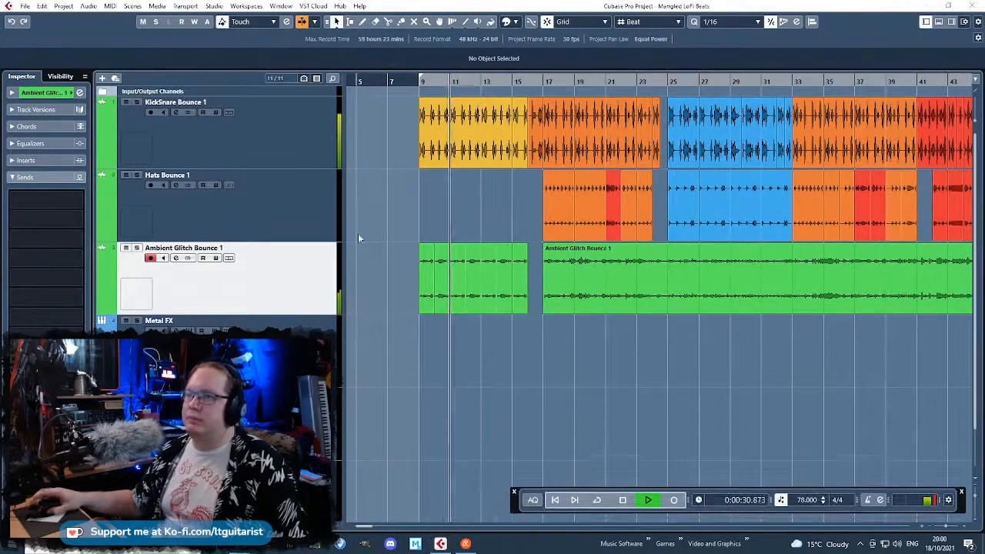
Delete the KickSnare Bounce 1 events from bar 9 to bar 13
key("h")
key("h")
left_click_drag(495, 233, 628, 146)
key("Delete")
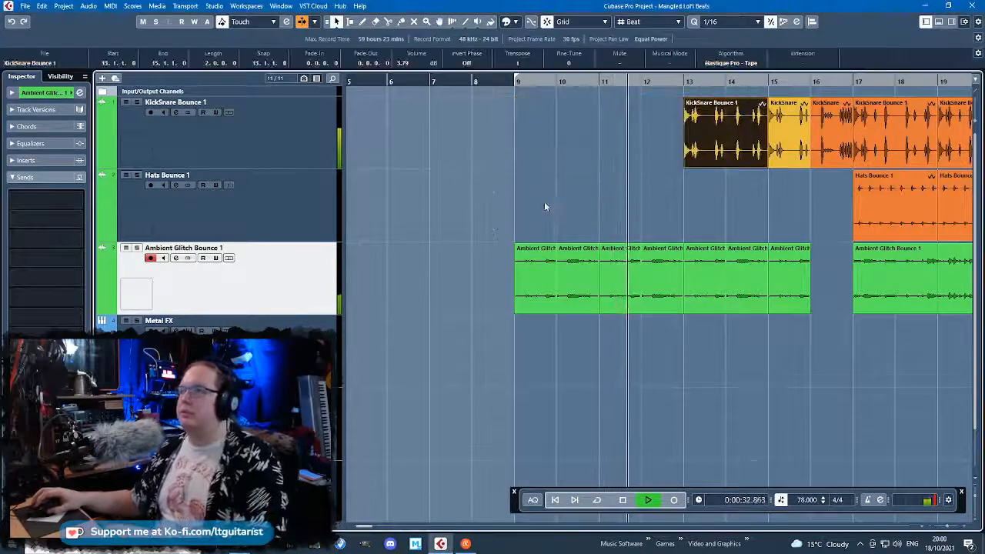
left_click(547, 201)
scroll(763, 275, "up", 2)
scroll(672, 259, "up", 2)
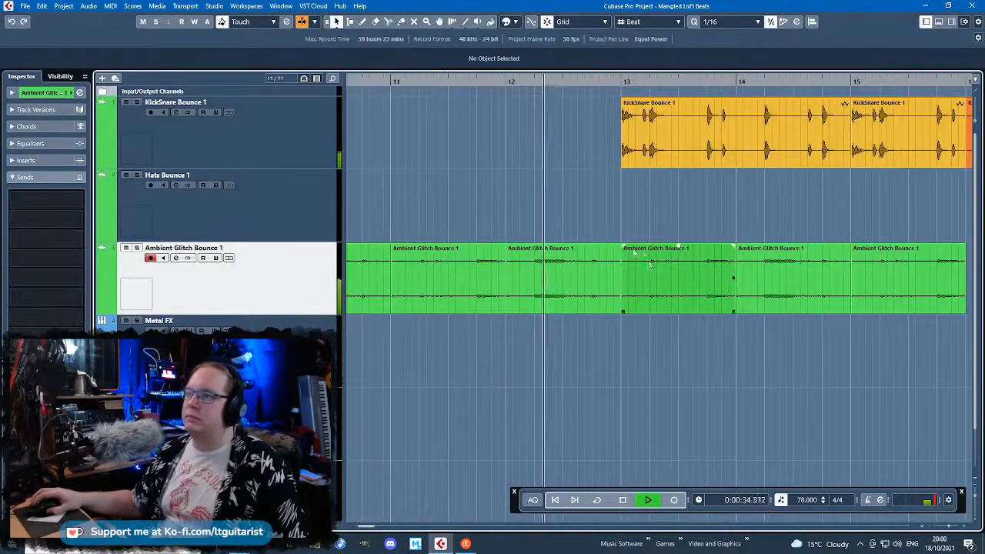
scroll(632, 213, "down", 2)
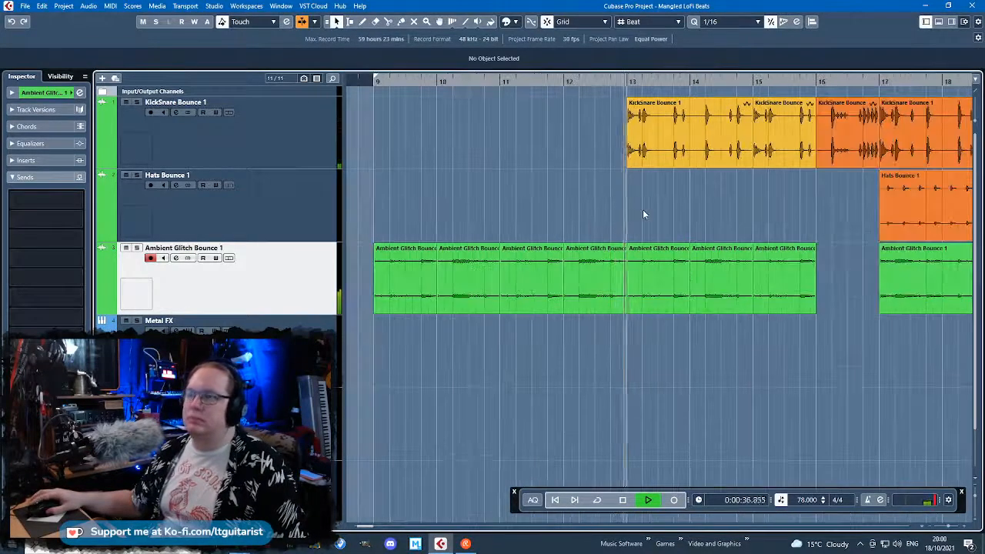
Extend the last intro event on Ambient Glitch Bounce 1 to 16.2.1 and give it a short fade-out
scroll(643, 214, "down", 2)
scroll(699, 344, "up", 3)
scroll(685, 338, "down", 2)
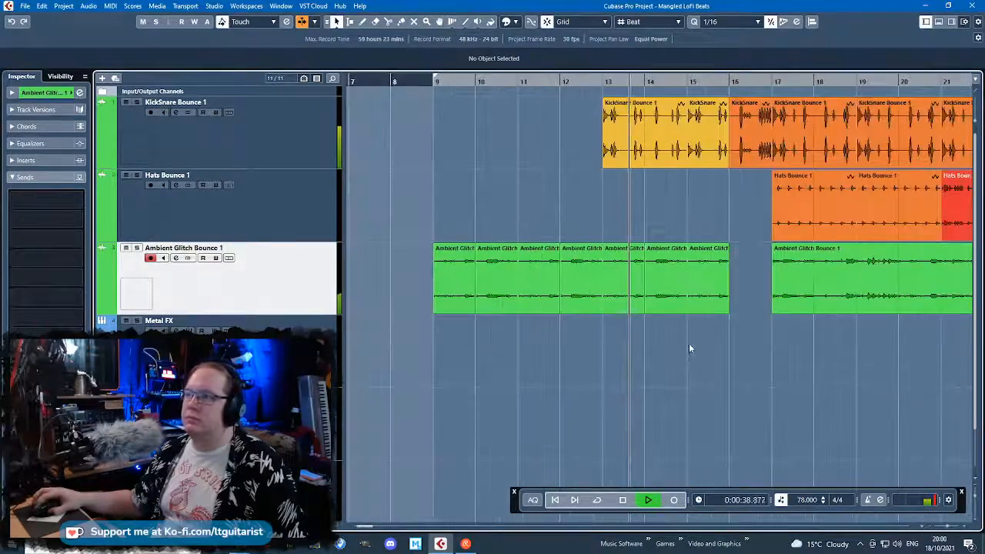
scroll(481, 352, "up", 4)
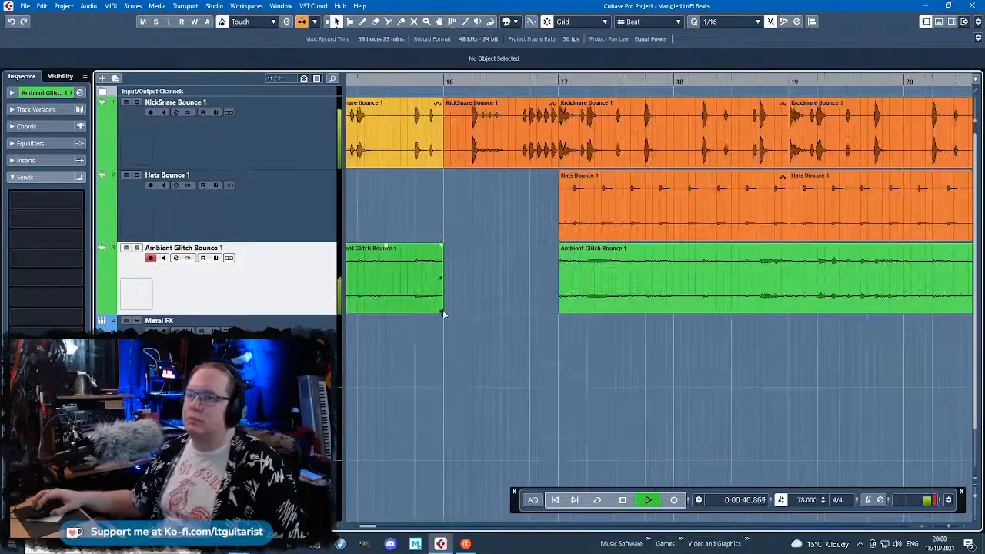
left_click_drag(443, 309, 479, 311)
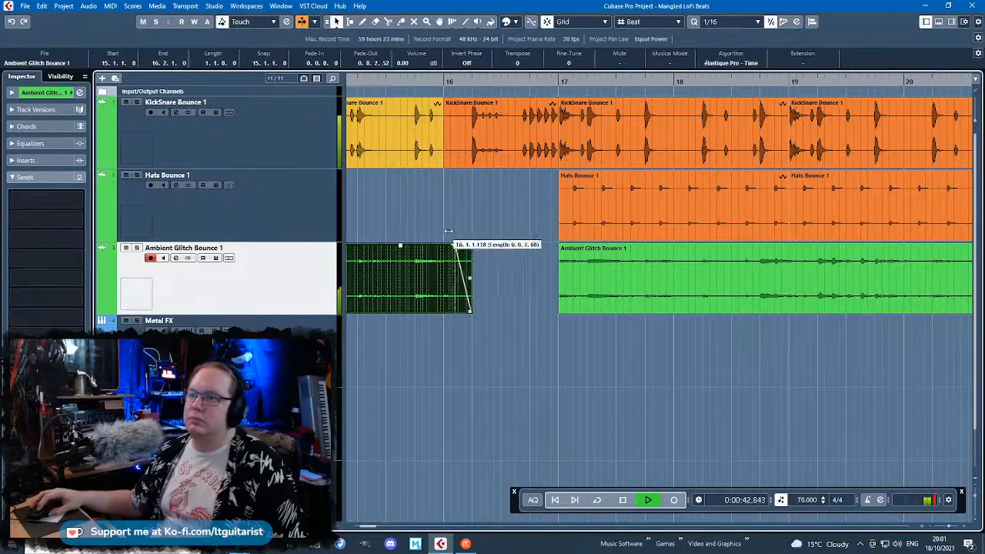
left_click(488, 347)
scroll(503, 397, "down", 6)
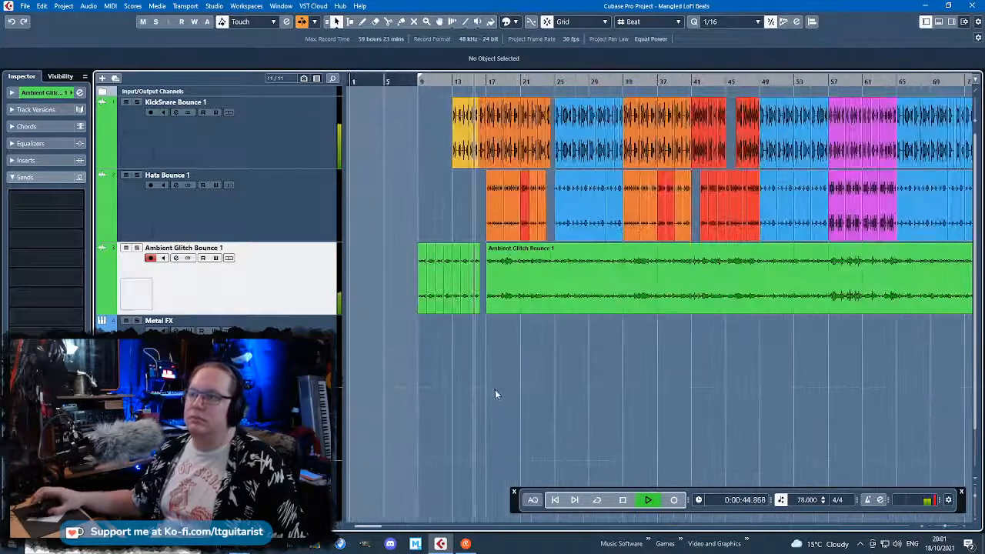
Solo the Ambient Glitch Bounce 1 track and split its long event at bars 24 and 25
scroll(414, 315, "up", 2)
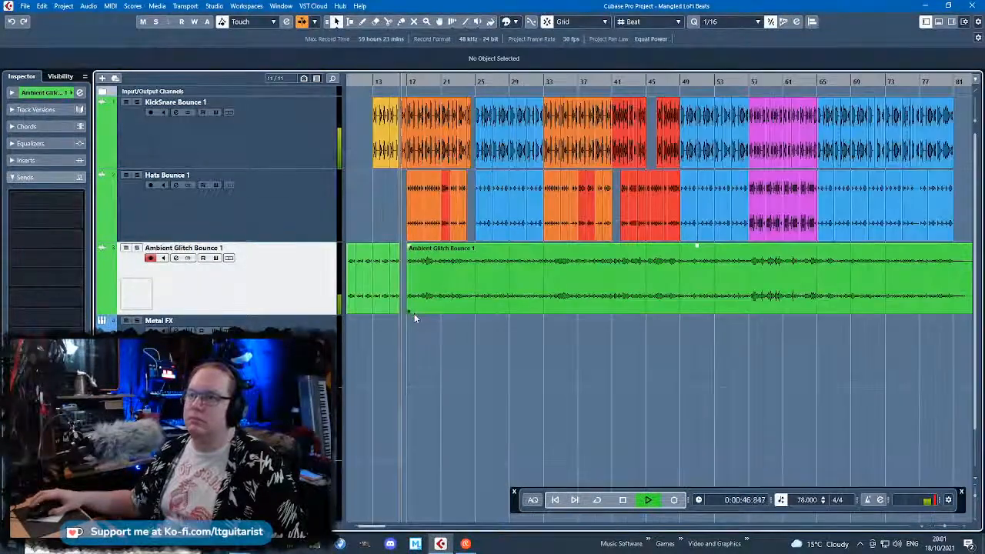
scroll(412, 371, "up", 3)
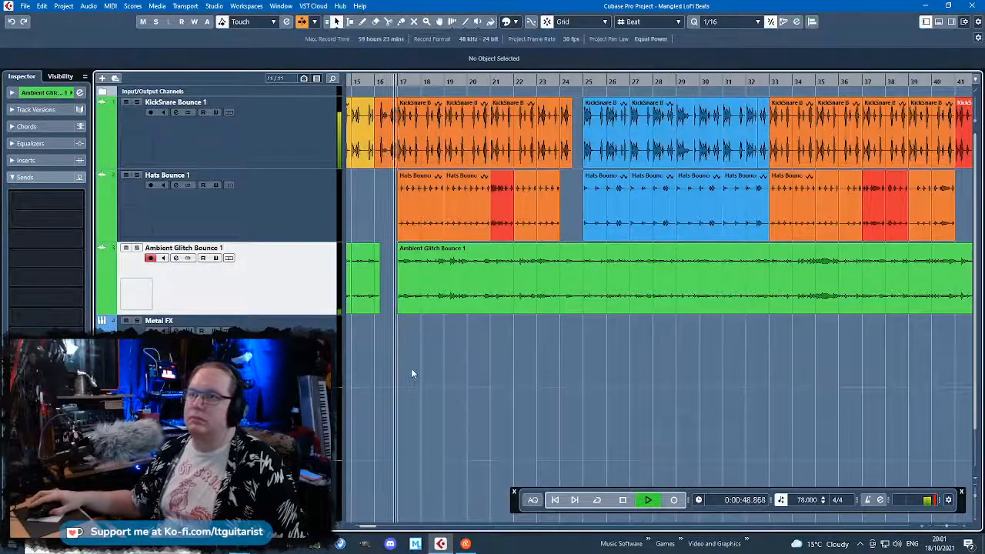
scroll(412, 369, "up", 3)
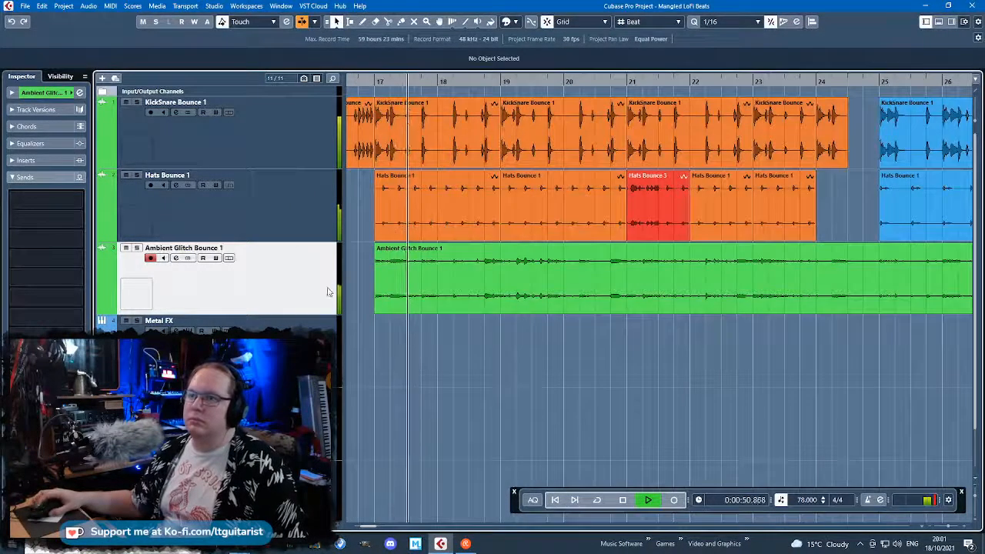
left_click(137, 248)
scroll(388, 346, "down", 1)
scroll(392, 349, "up", 2)
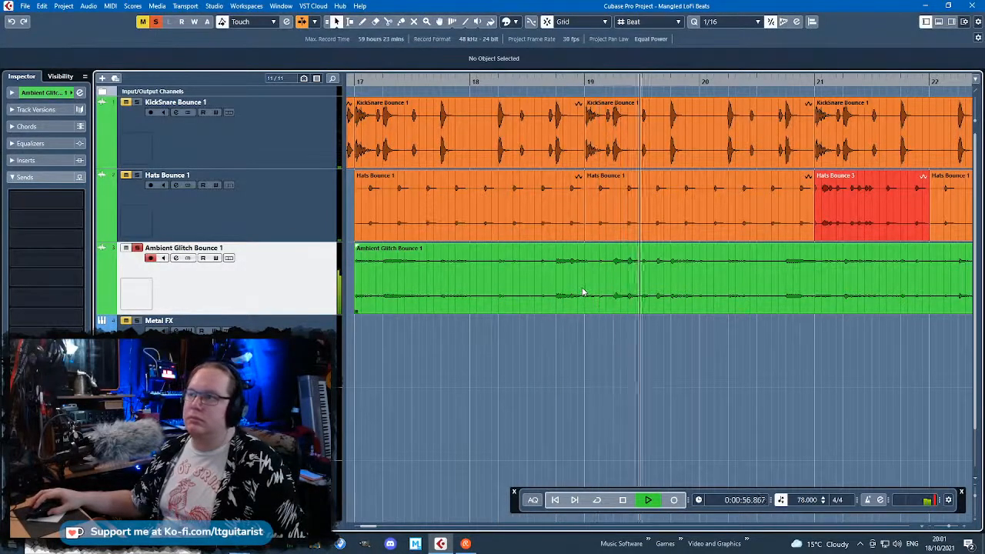
scroll(588, 352, "down", 2)
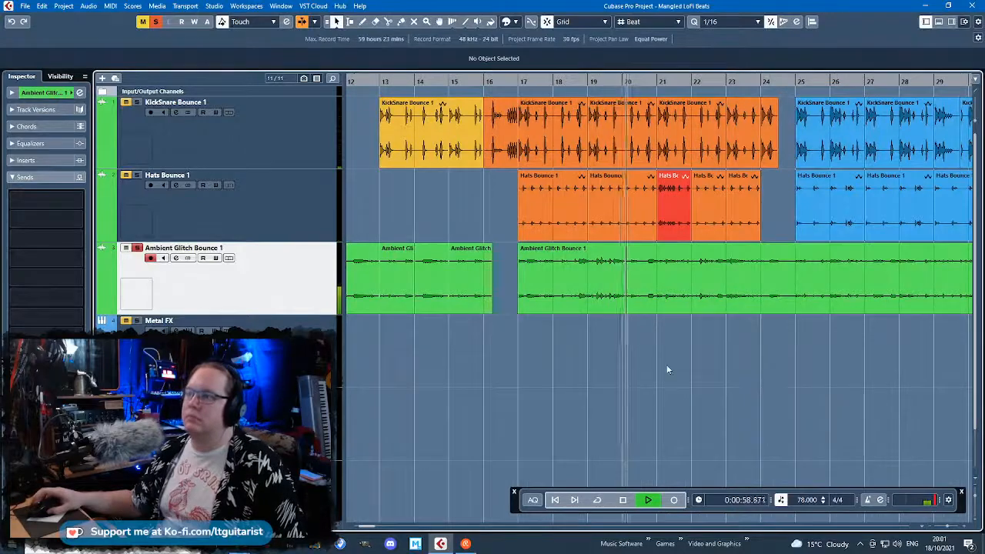
scroll(752, 296, "up", 1)
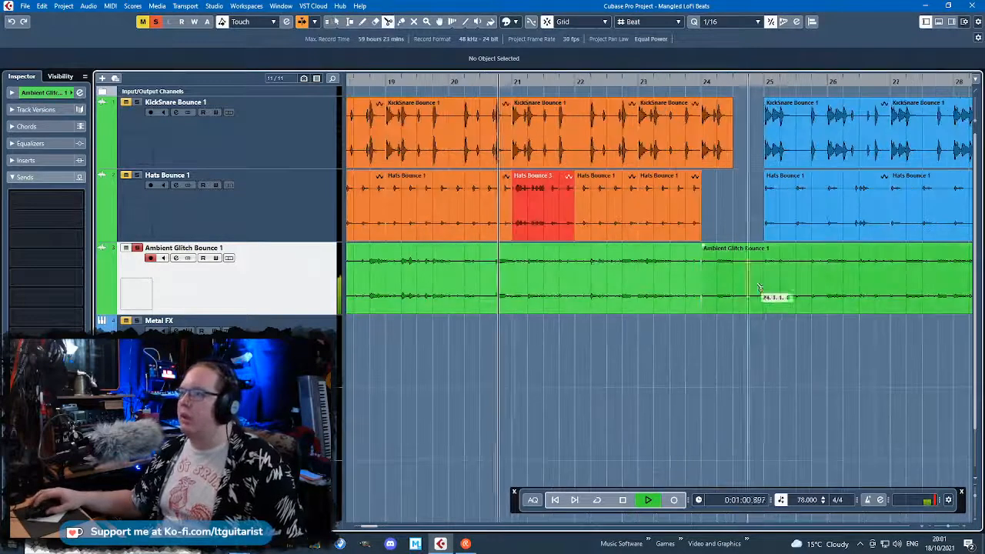
scroll(626, 300, "down", 2)
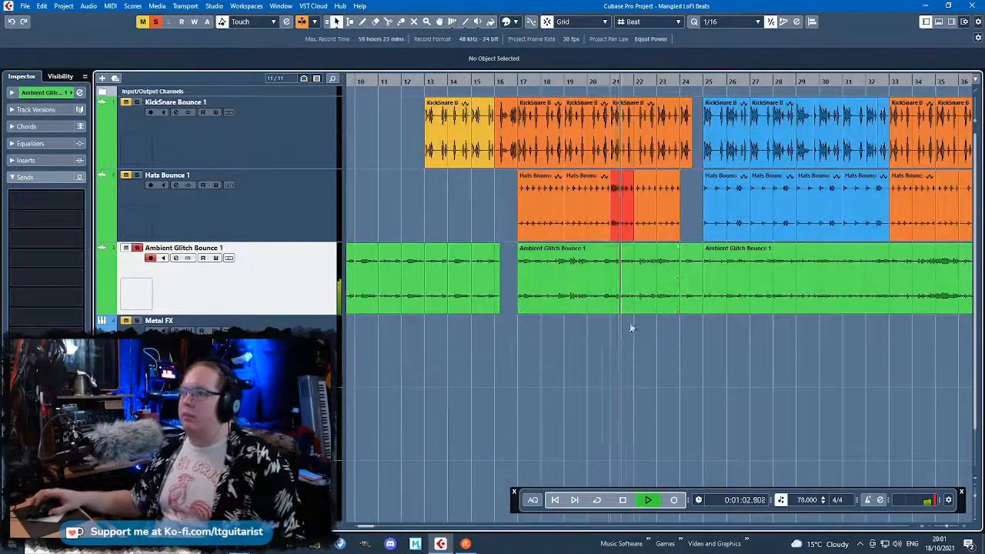
Split the long ambient event again at bars 21 and 23 while playing from about bar 21
scroll(630, 322, "up", 2)
left_click(572, 80)
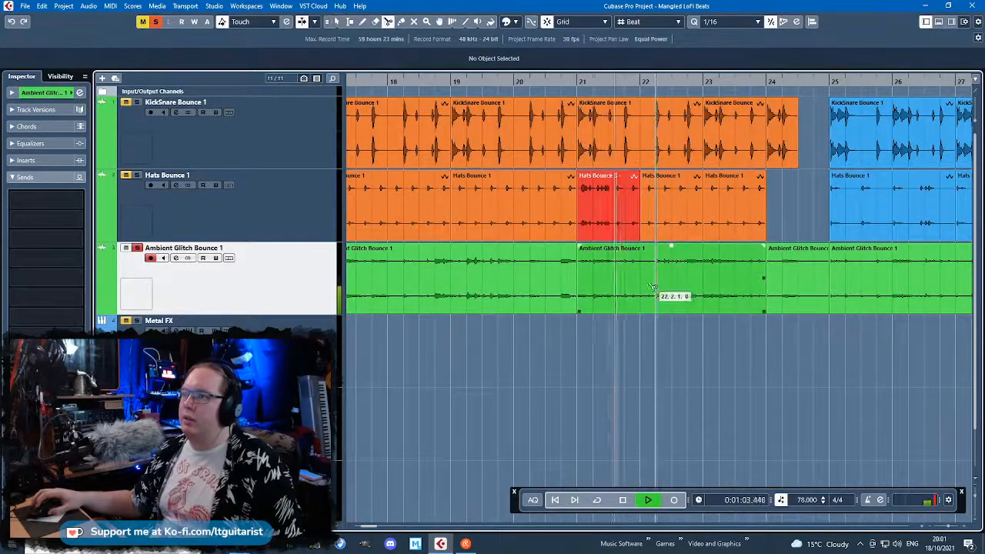
key("3")
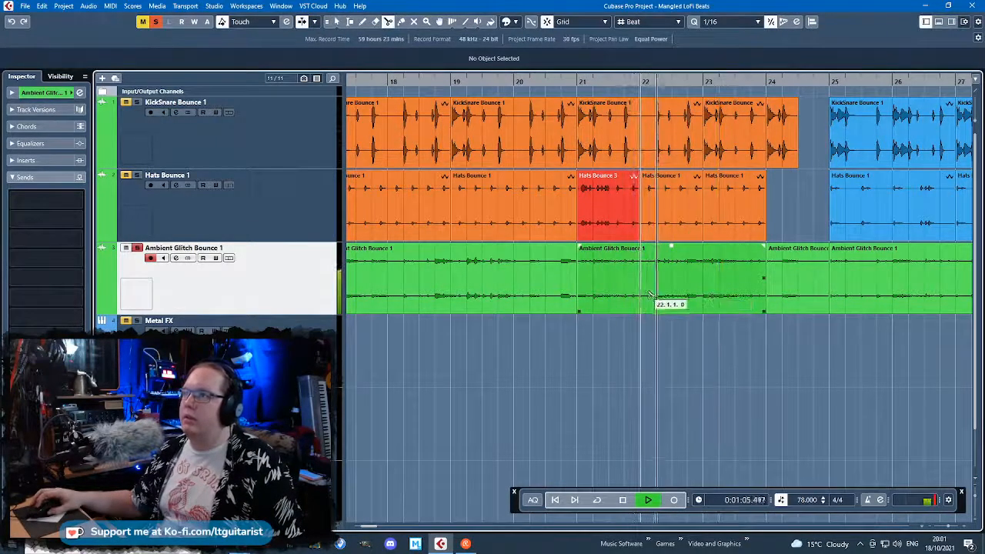
left_click(703, 296)
key("1")
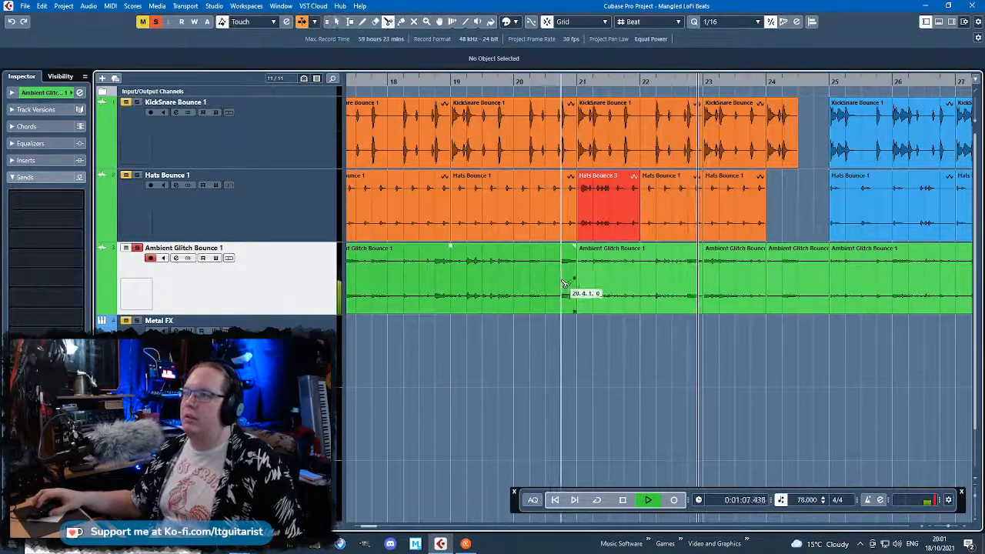
left_click(707, 293)
Replace the first and last beats of bar 22 with the one-beat ambient slices cut from 23.1 and 20.4
left_click_drag(568, 280, 590, 278)
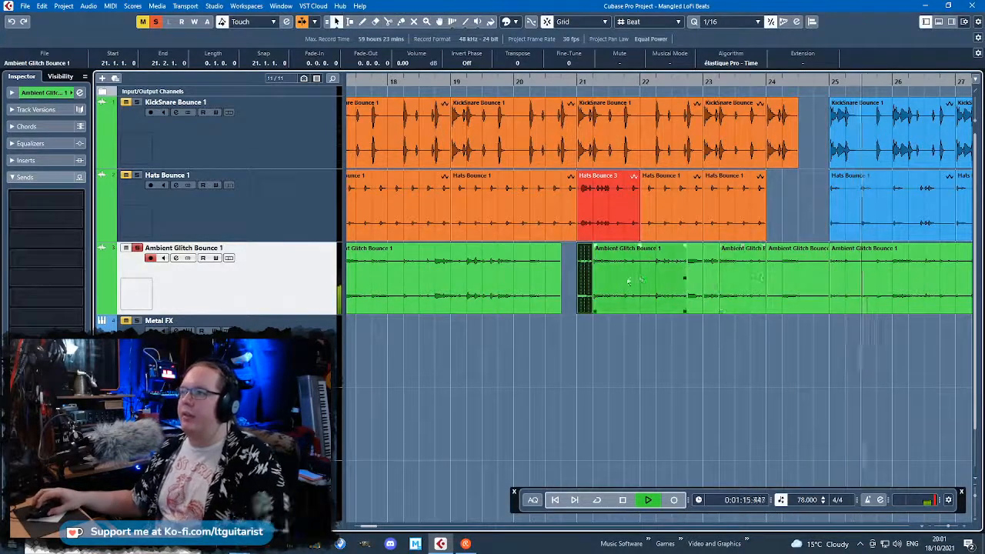
key("ctrl+z")
left_click(645, 276, "alt")
left_click(657, 277, "alt")
left_click(651, 278)
key("Delete")
left_click_drag(716, 284, 653, 281)
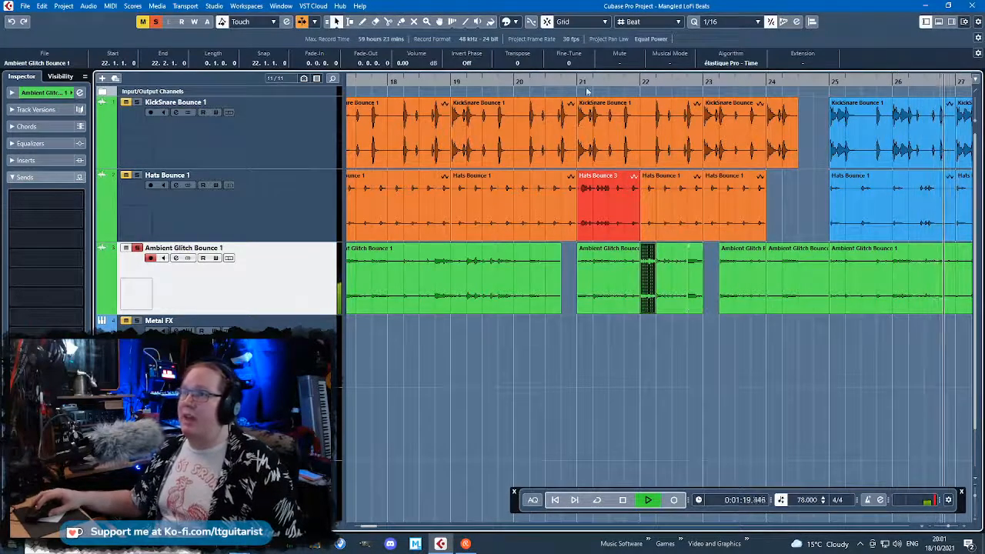
Play from bar 21, crossfade the ambient slices between bars 21 and 23, and add a short fade-out to the last slice
scroll(639, 350, "up", 1)
scroll(641, 351, "up", 2)
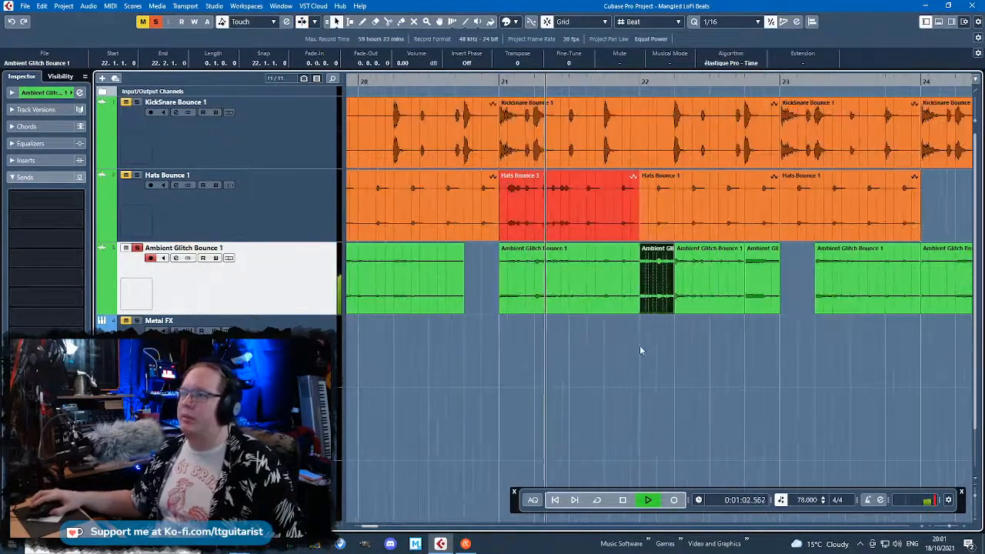
left_click_drag(526, 333, 784, 284)
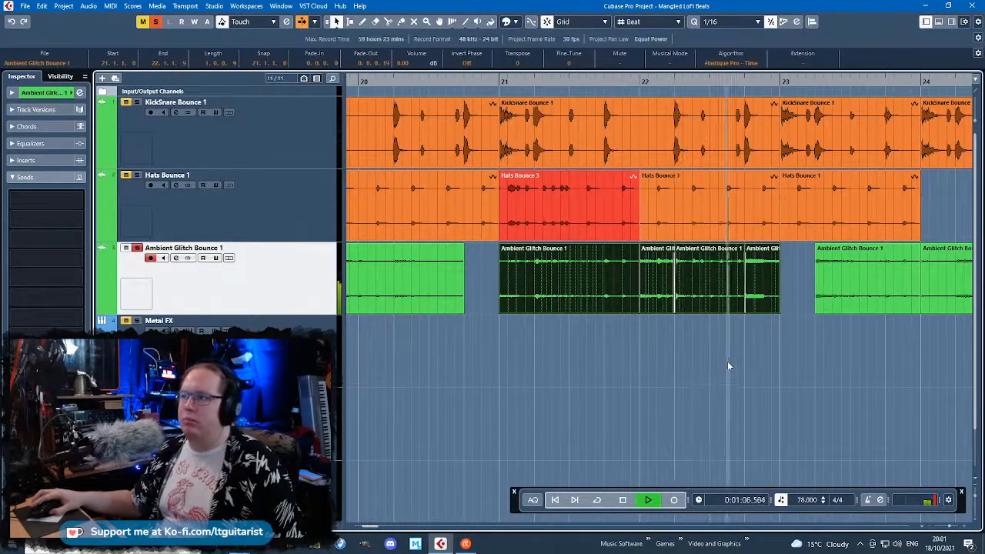
left_click(782, 246)
key("space")
left_click_drag(778, 247, 770, 247)
Delete the ambient events from bar 17 to bar 21 and from bar 23 to bar 25
scroll(695, 339, "down", 5)
left_click(599, 279)
key("Right")
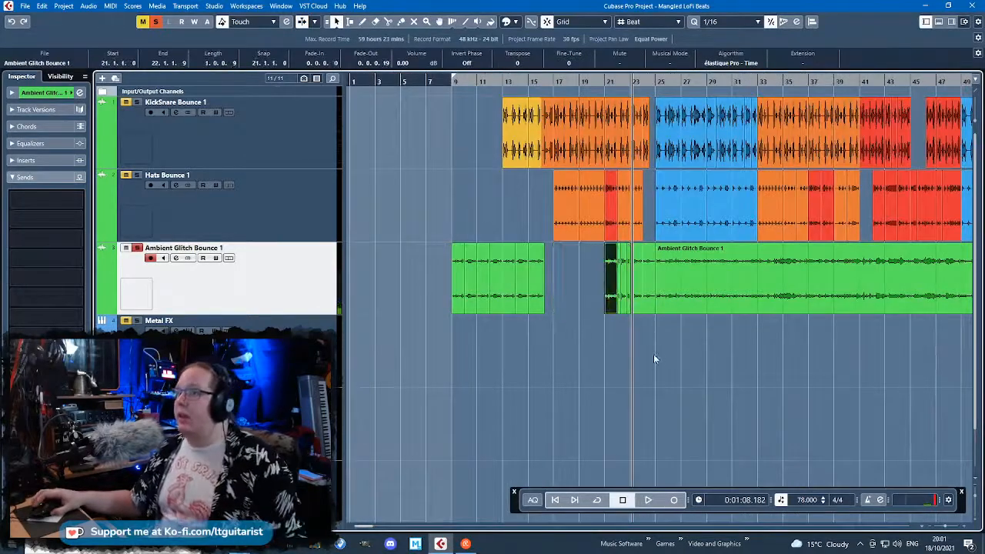
scroll(654, 356, "up", 4)
left_click_drag(598, 341, 628, 287)
key("Delete")
Duplicate the two-bar group of ambient slices at bar 21 so the copy starts at bar 23
left_click_drag(590, 363, 492, 283)
scroll(510, 286, "down", 3)
left_click(472, 364)
left_click(520, 274)
scroll(521, 274, "up", 3)
key("ctrl+d")
Remove the remaining ambient event from bar 25 onward and place a copy of the four-bar slice pattern at bar 37
scroll(572, 324, "down", 4)
scroll(553, 324, "up", 2)
scroll(553, 324, "down", 2)
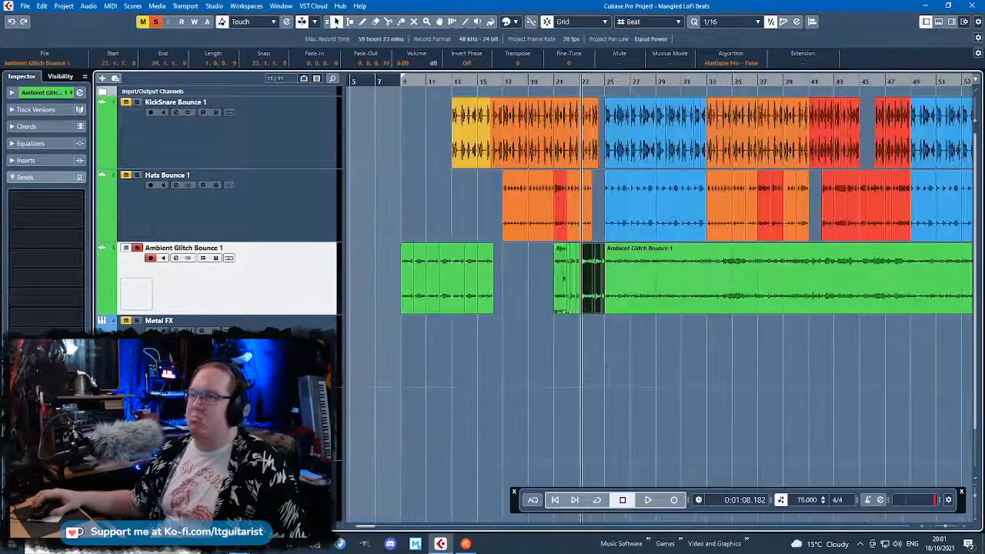
scroll(617, 317, "down", 3)
left_click_drag(572, 304, 352, 272)
scroll(561, 310, "up", 3)
key("ctrl+d")
scroll(418, 273, "up", 2)
left_click_drag(416, 273, 689, 273)
left_click(929, 337)
scroll(778, 333, "right", 2)
left_click(693, 274)
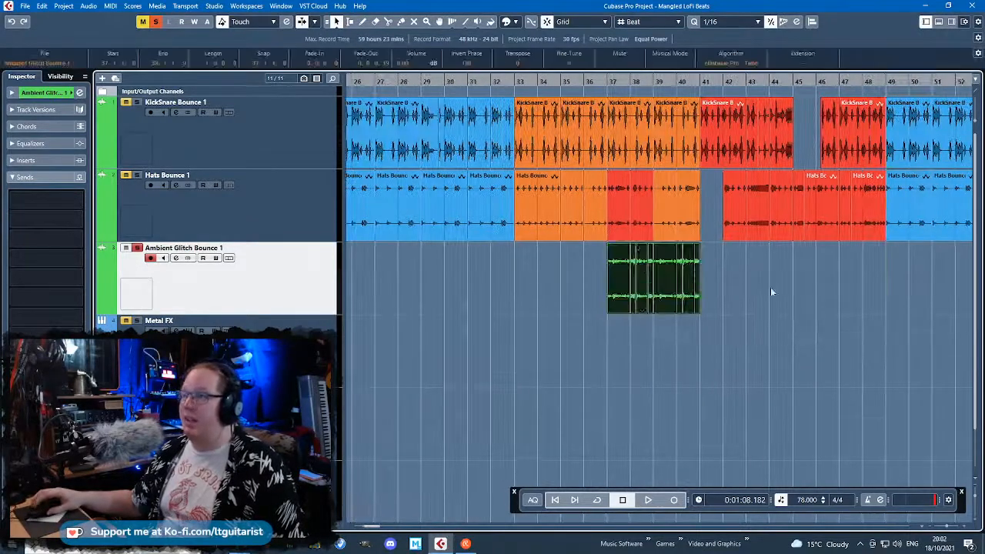
Copy the four-bar ambient pattern from bar 37 to bars 41 and 45, filling up to bar 49
key("ctrl+d")
left_click_drag(711, 274, 803, 274)
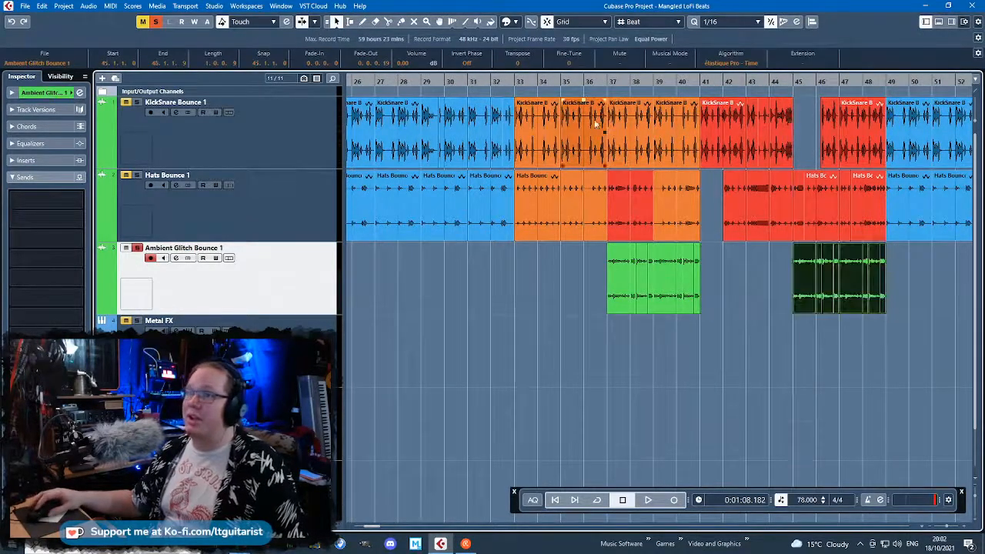
left_click(689, 277)
key("ctrl+d")
Unsolo Ambient Glitch Bounce 1 and play the full arrangement from about bar 36
left_click(589, 79)
key("s")
key("space")
left_click(502, 357)
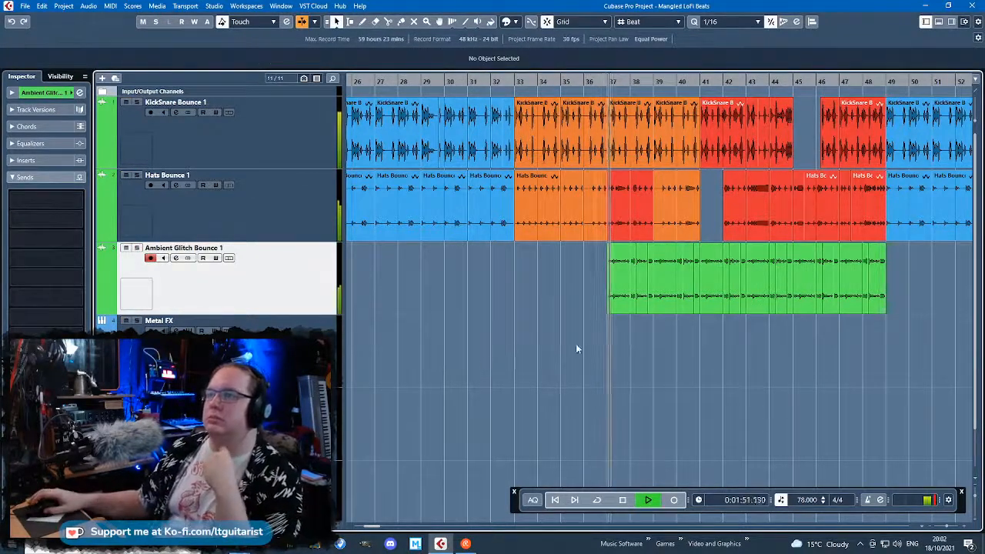
Pan the Hats Bounce 1 track to L13
left_click(11, 93)
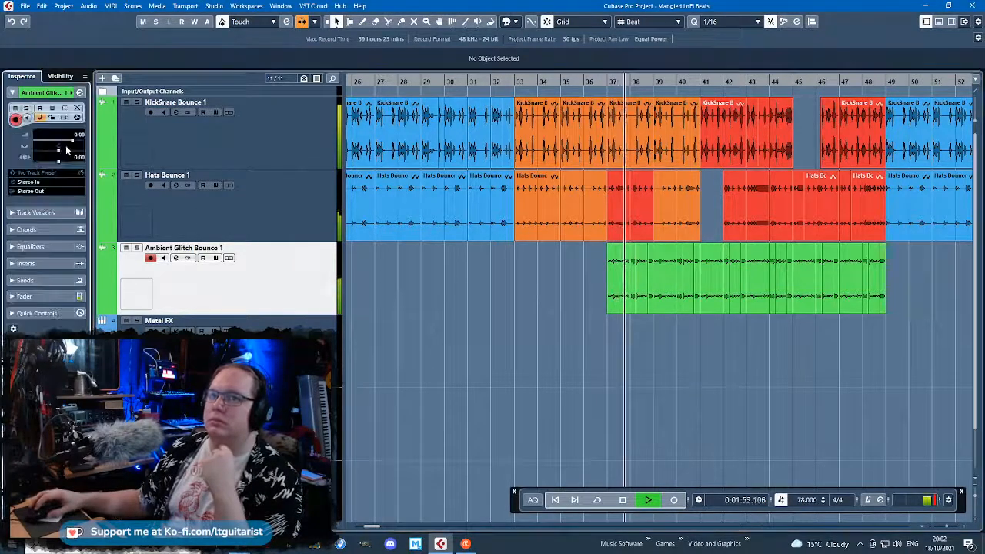
left_click(275, 213)
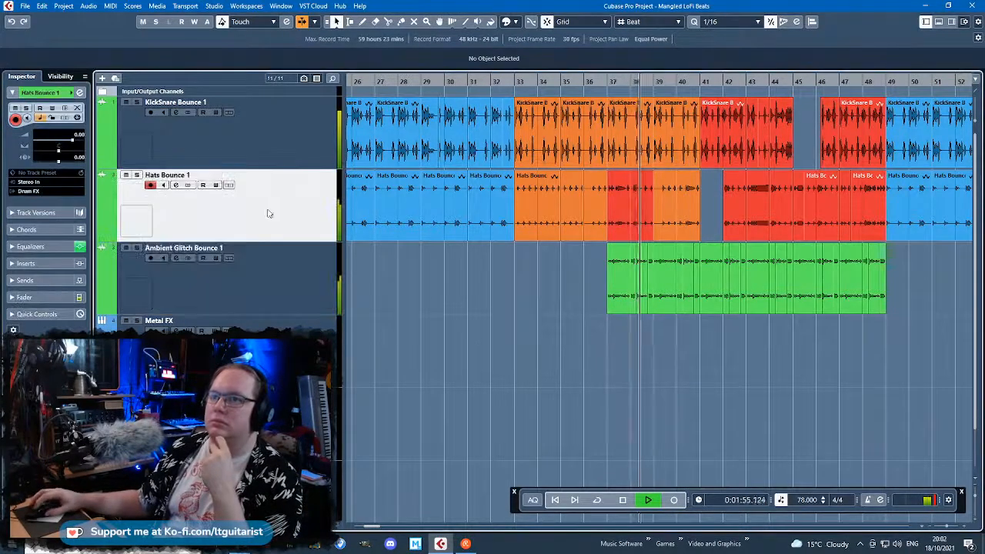
left_click_drag(58, 153, 54, 152)
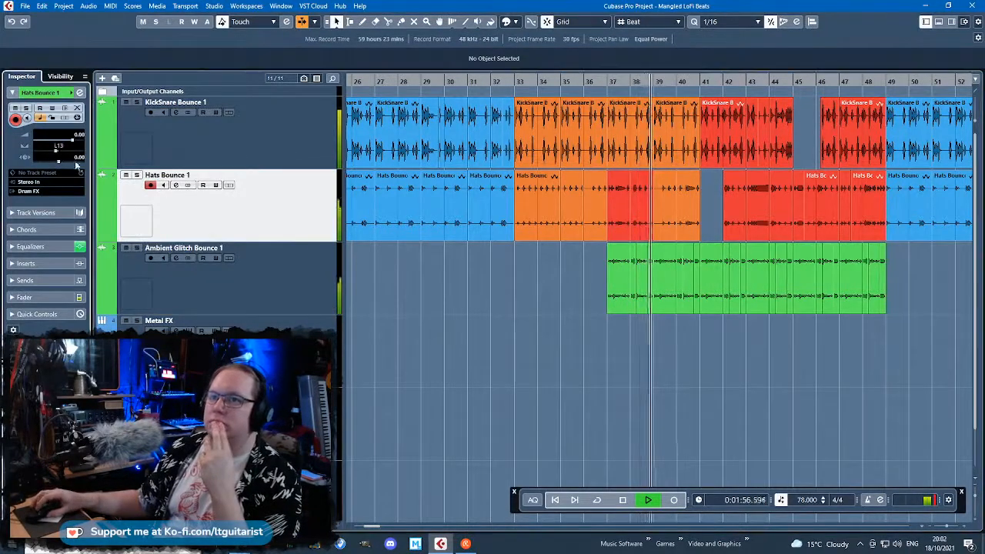
left_click(516, 391)
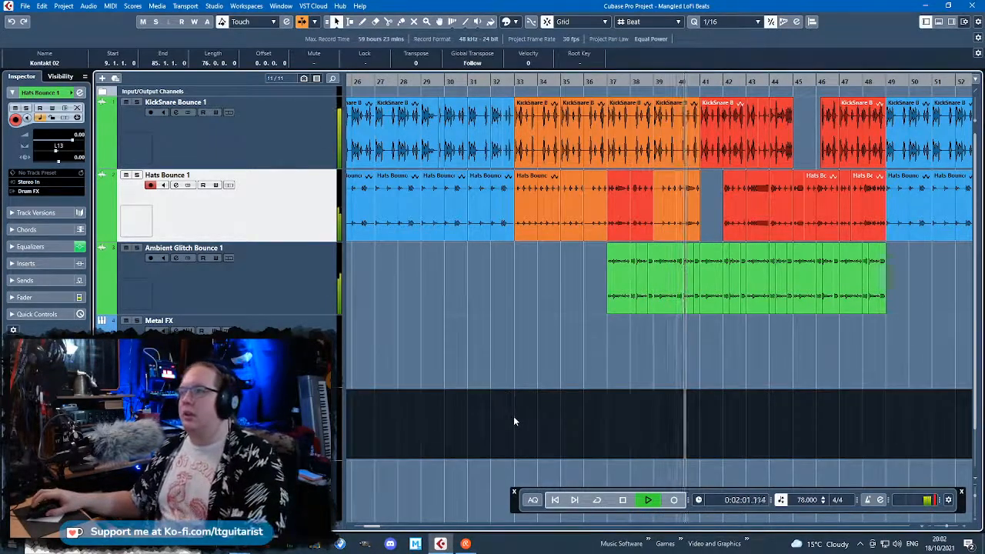
key("Delete")
Turn snapping off and trim the start of the KickSnare Bounce 1 event at bar 41 to 41.4.3.34
scroll(768, 398, "up", 4)
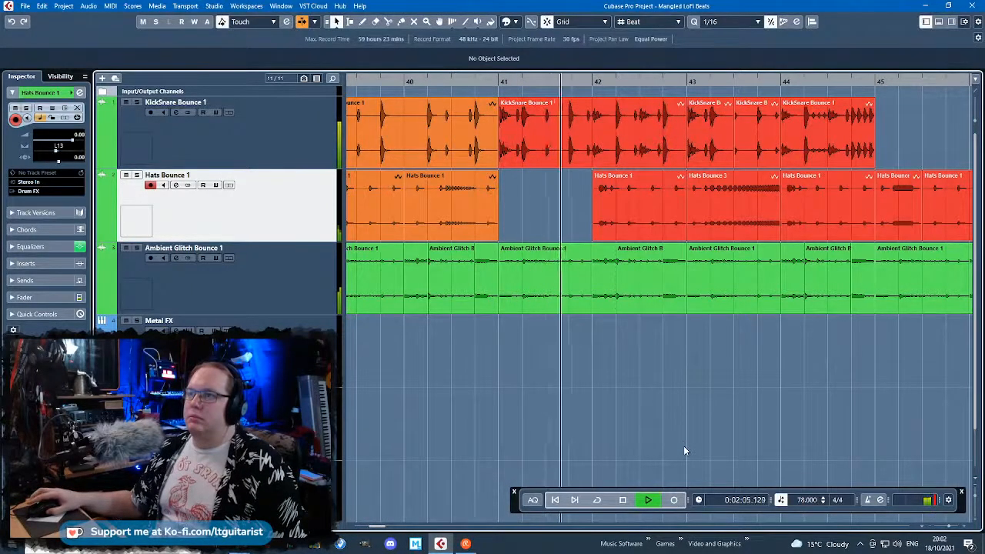
key("3")
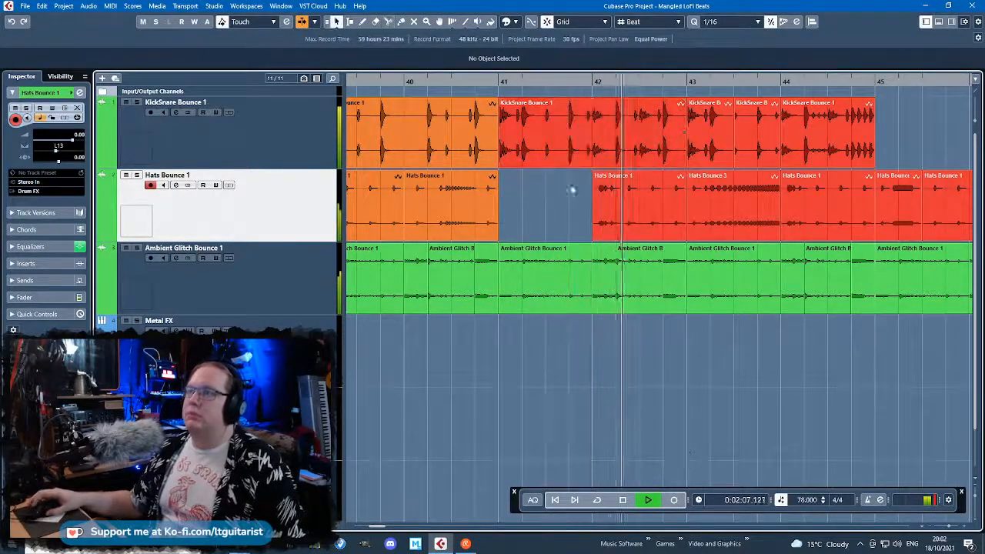
key("1")
scroll(543, 176, "up", 2)
key("j")
left_click_drag(465, 167, 615, 170)
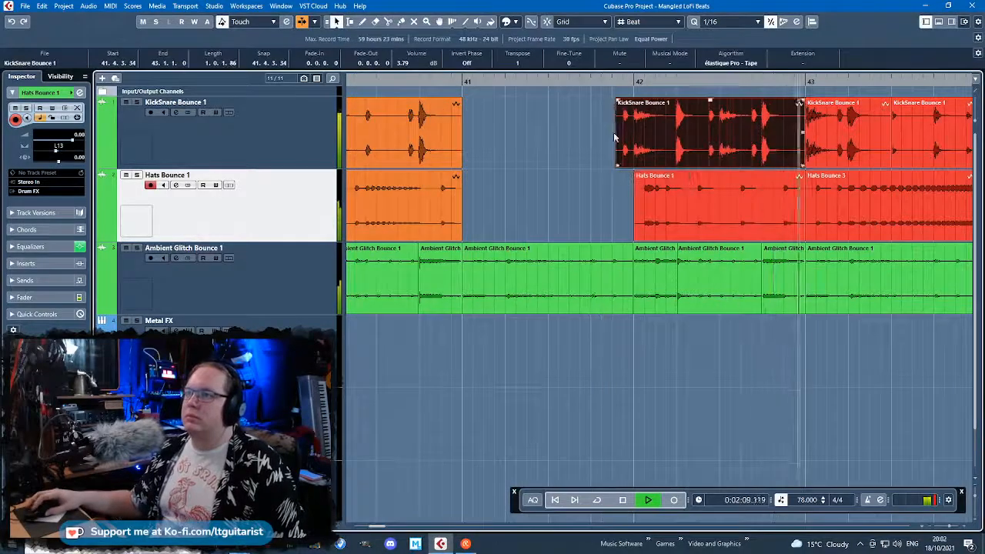
scroll(565, 254, "down", 2)
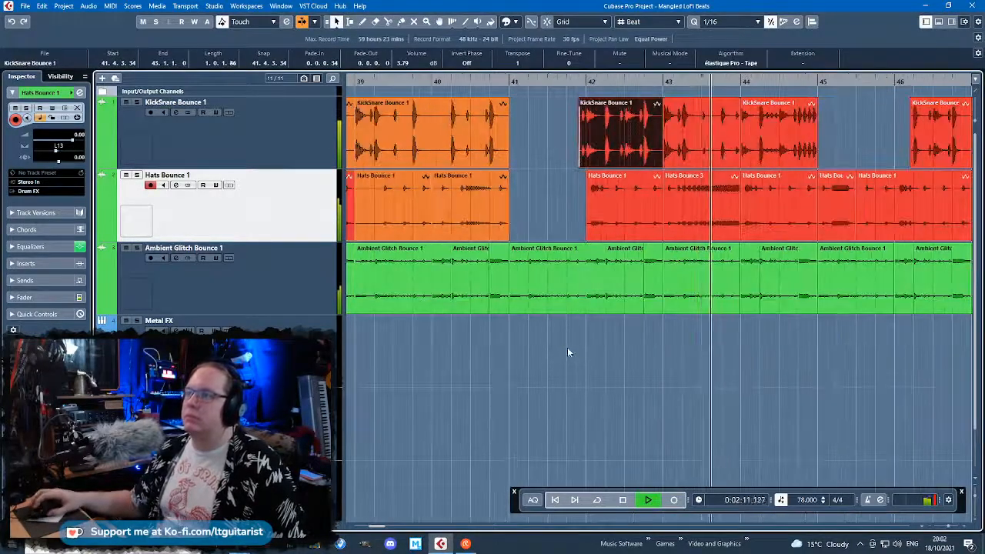
scroll(593, 368, "down", 2)
scroll(621, 383, "up", 2)
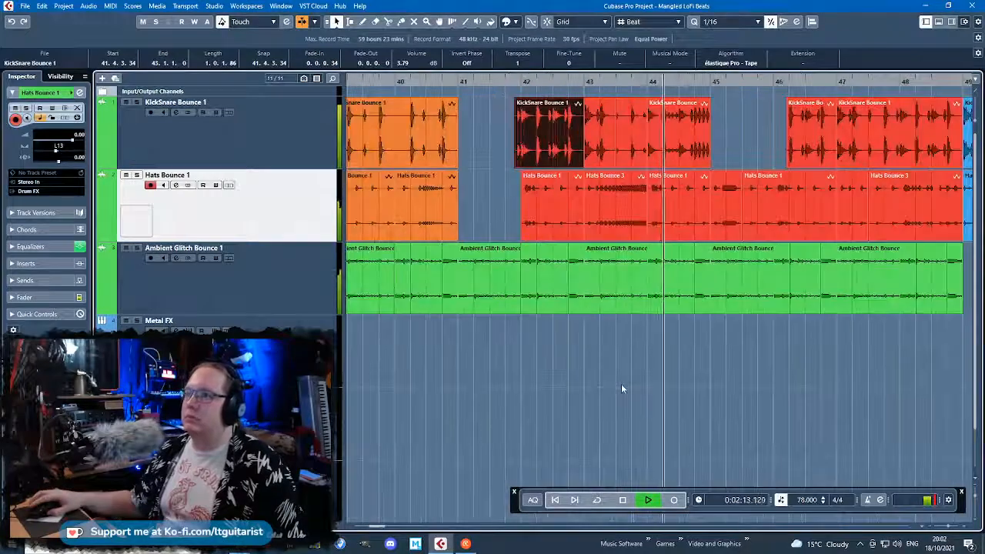
scroll(621, 383, "down", 1)
scroll(621, 383, "down", 2)
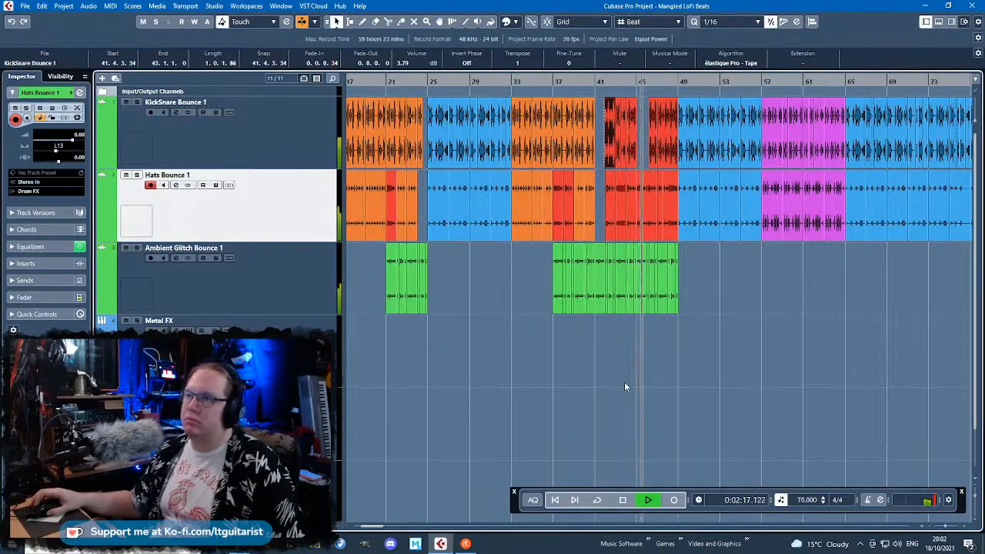
scroll(741, 384, "up", 3)
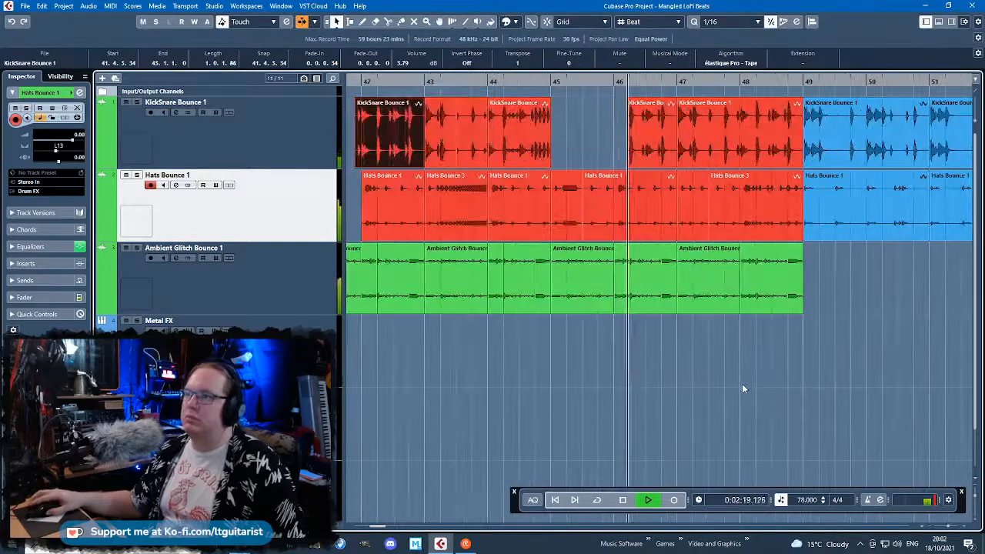
scroll(741, 383, "down", 3)
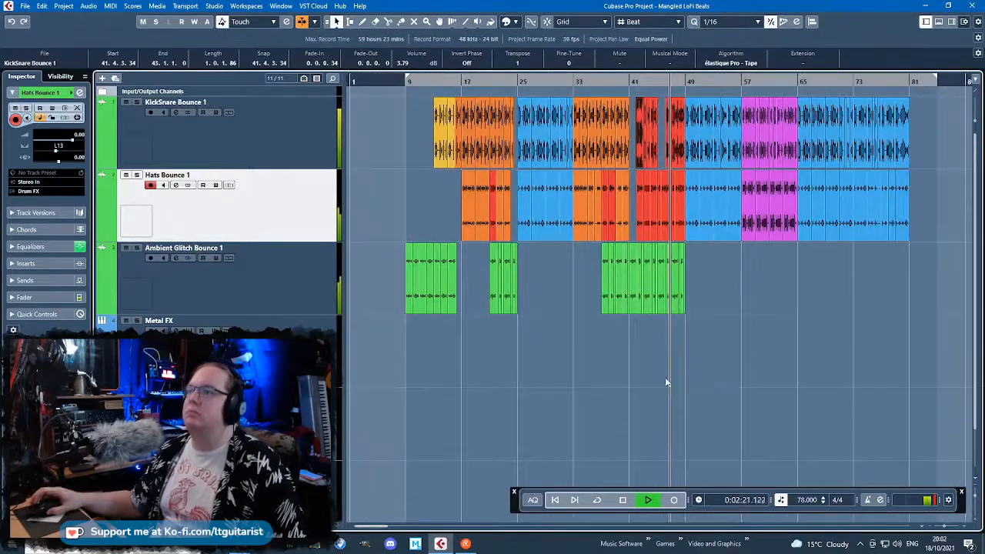
Listen through the red drum section up to about bar 49 and stop playback
scroll(691, 382, "up", 2)
scroll(691, 385, "up", 2)
scroll(691, 385, "down", 1)
scroll(691, 389, "down", 2)
scroll(705, 391, "down", 2)
scroll(558, 378, "left", 2)
scroll(652, 382, "down", 2)
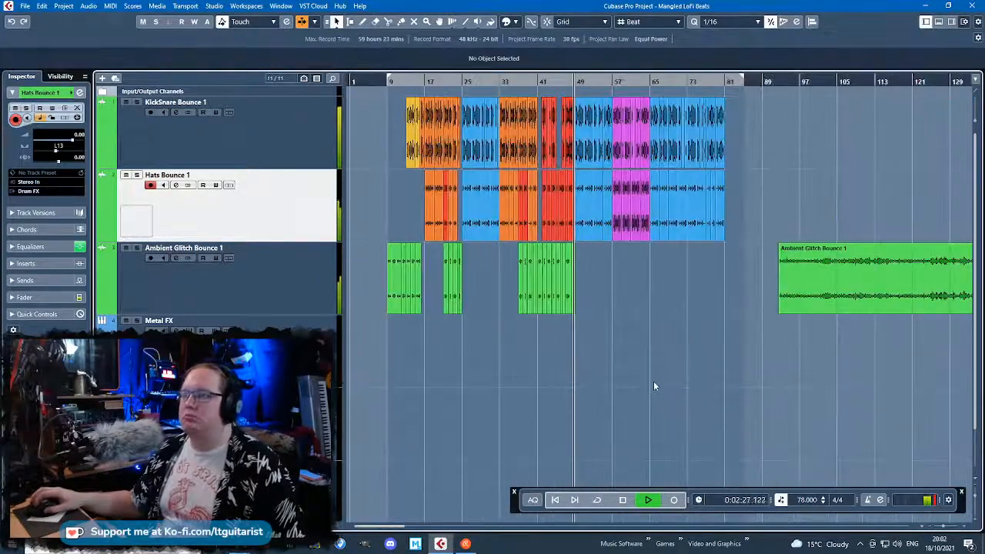
key("space")
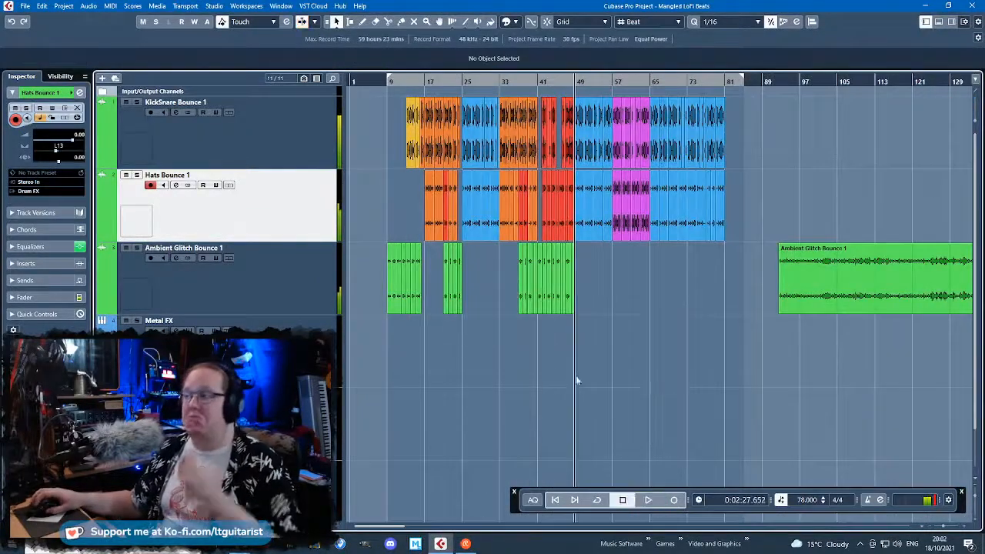
Select the Kontakt 02 track, open its Kontakt instrument and expand the George Duke Soul Treasures library
left_click(305, 330)
scroll(477, 399, "down", 2)
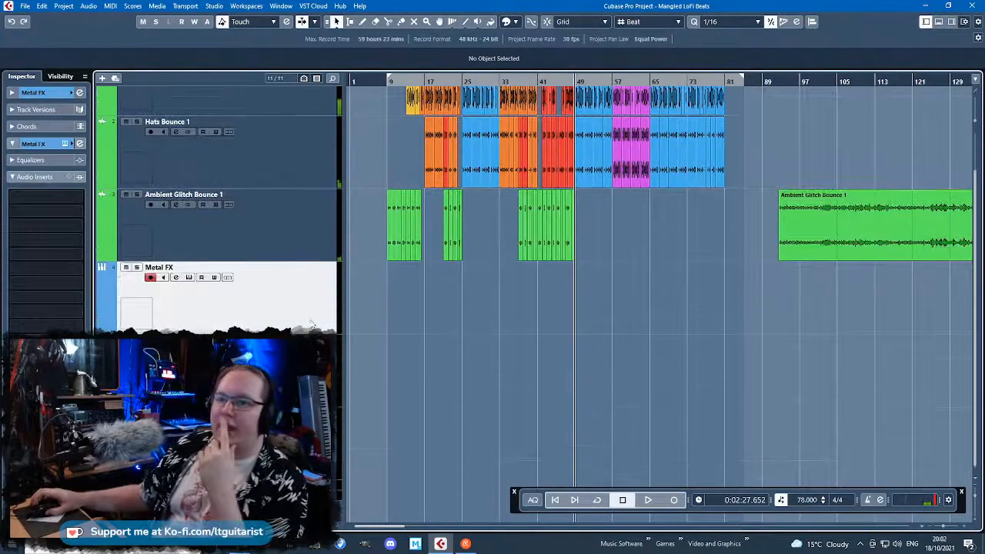
key("Down")
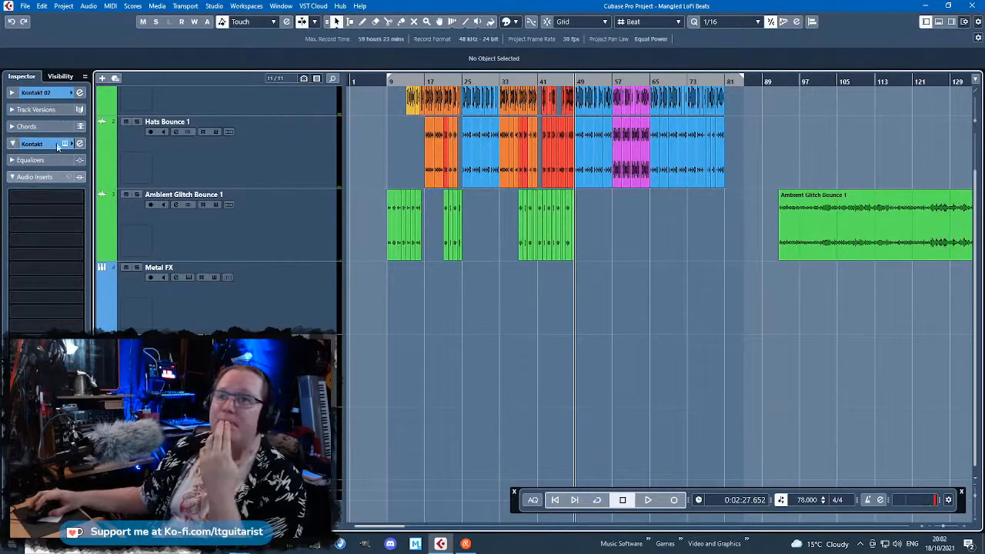
left_click(65, 144)
left_click_drag(460, 155, 488, 274)
left_click(375, 272)
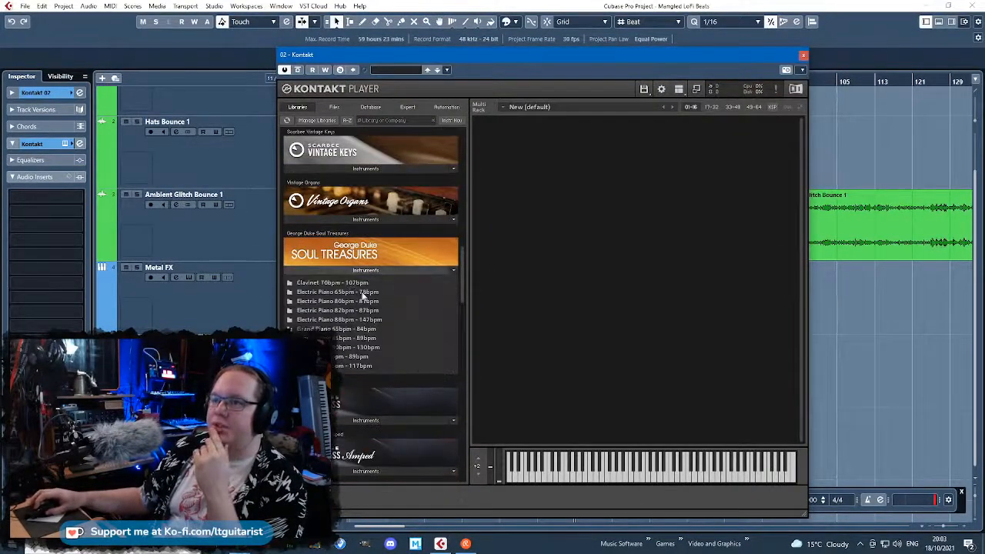
left_click_drag(532, 57, 548, 20)
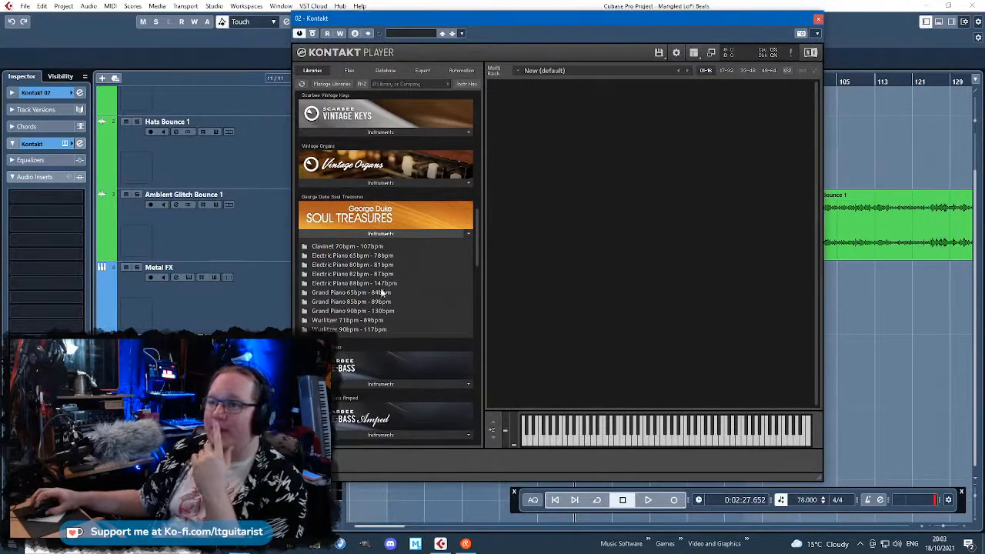
Open the Electric Piano 65bpm - 78bpm folder, load 078 - My Way 1 and show its instrument page
left_click(409, 257)
scroll(403, 324, "down", 5)
scroll(405, 349, "up", 1)
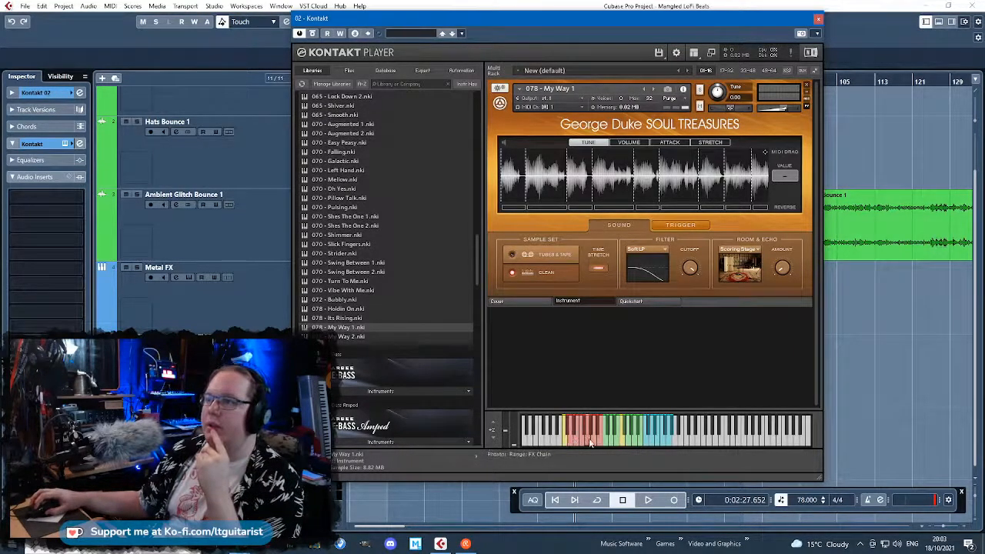
left_click(623, 302)
left_click(568, 302)
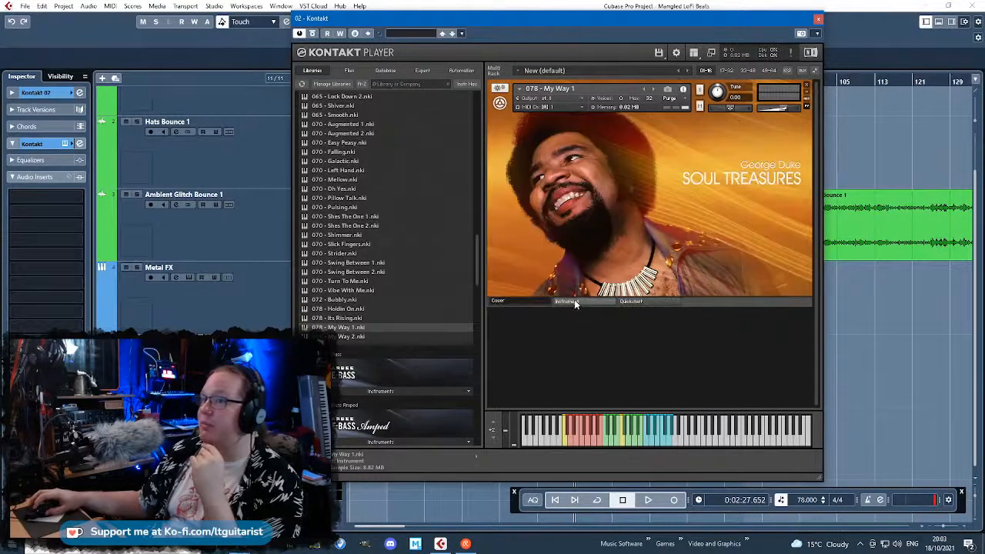
Audition the individual slices of 078 - My Way 1 on Kontakt's virtual keyboard
left_click(649, 440)
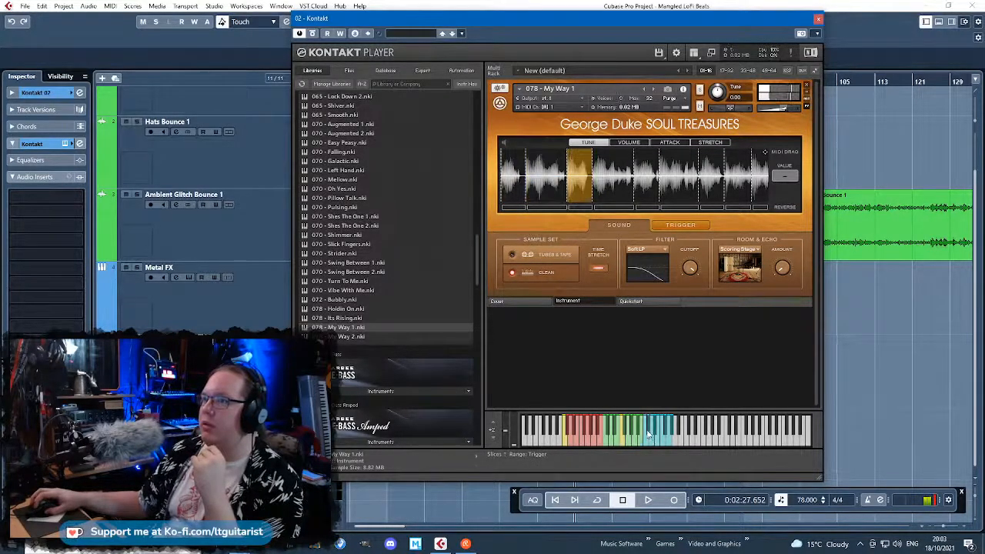
left_click(668, 443)
left_click(668, 436)
left_click(671, 441)
left_click(672, 436)
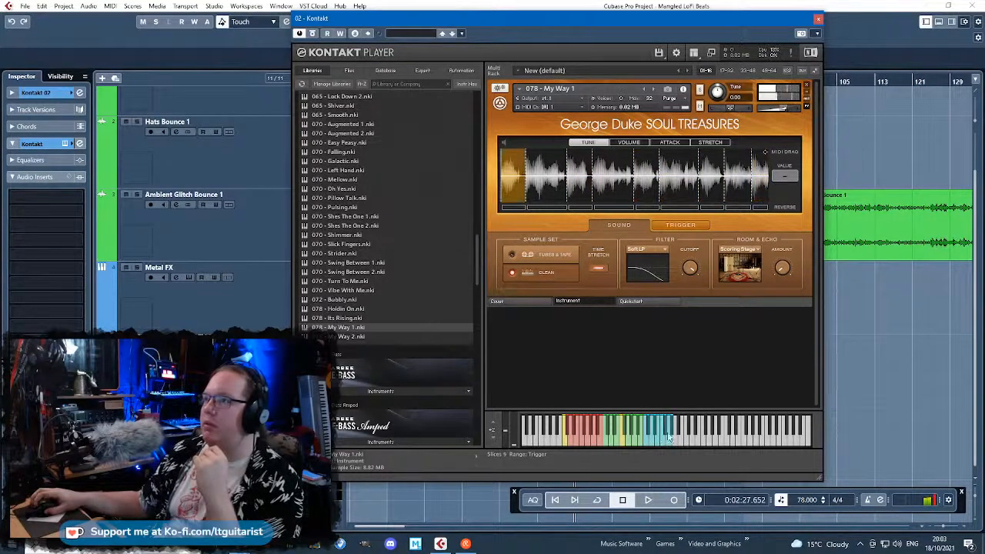
left_click(661, 443)
left_click(650, 444)
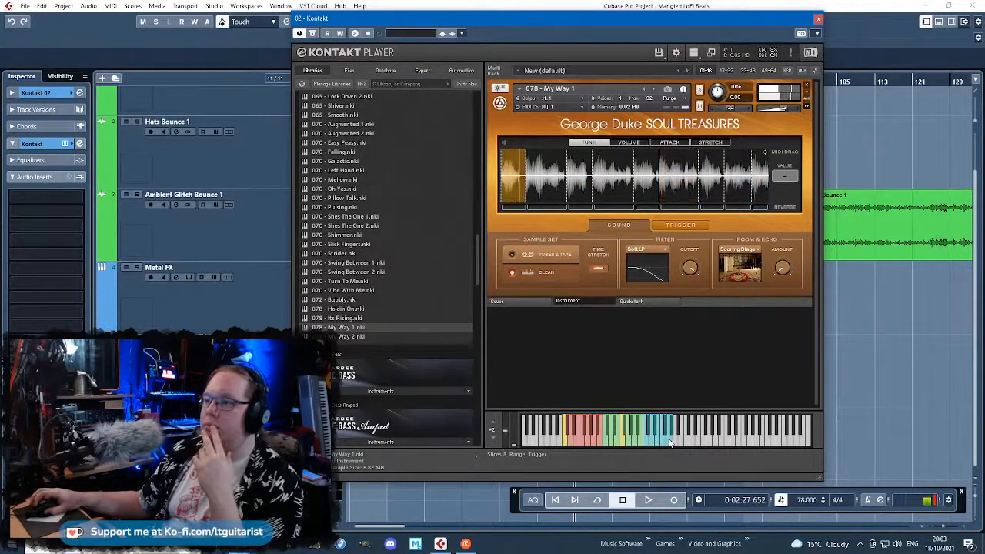
left_click(669, 444)
left_click(672, 435)
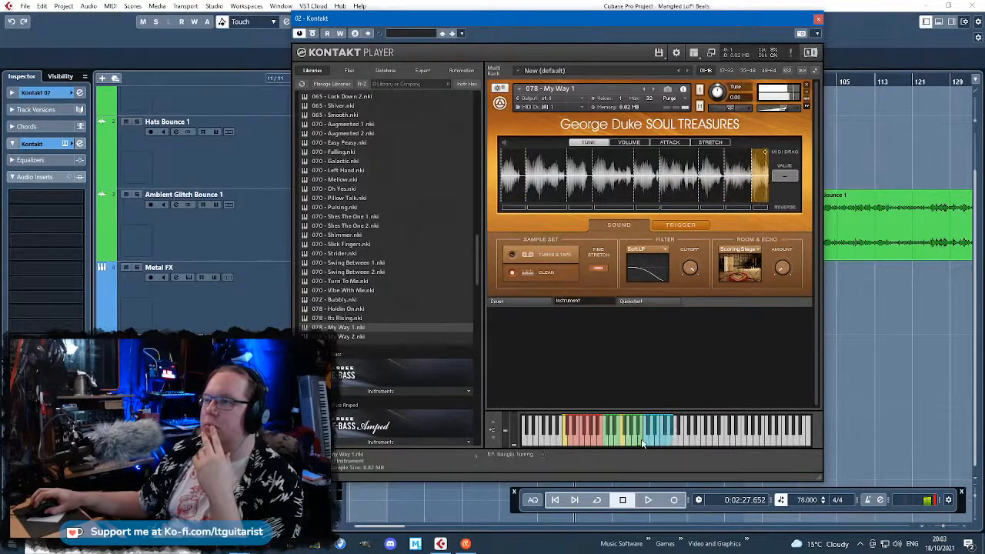
left_click(647, 444)
left_click(669, 444)
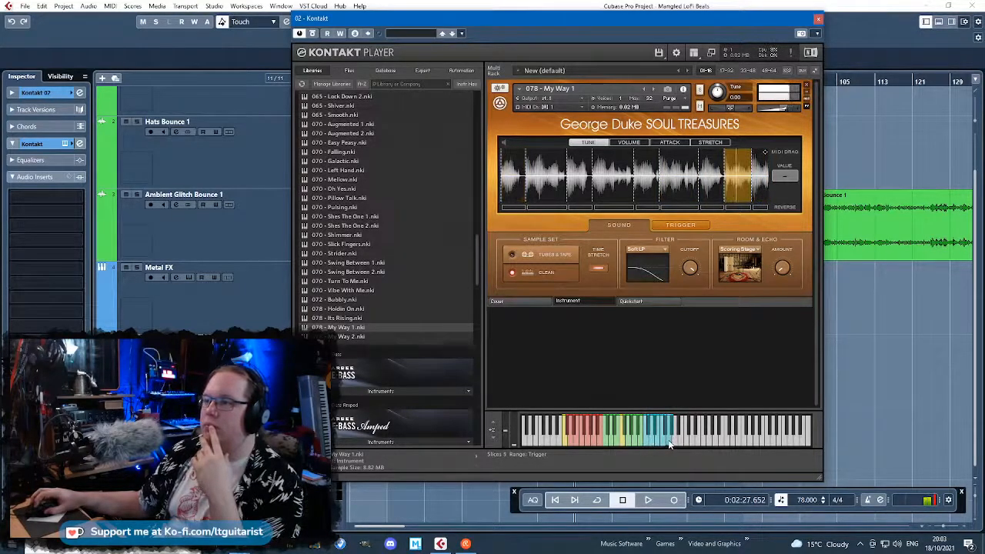
left_click(666, 435)
left_click(645, 444)
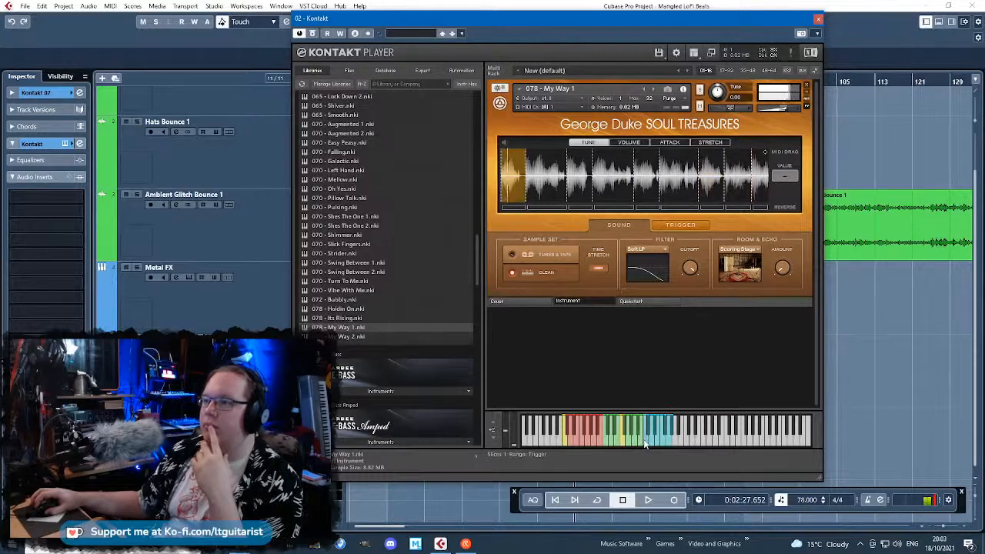
left_click(666, 441)
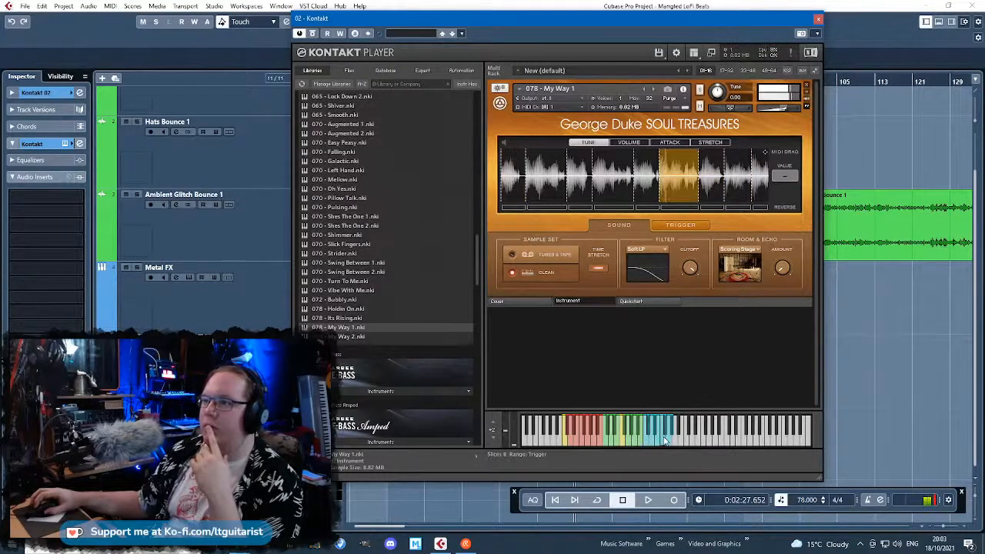
left_click(656, 435)
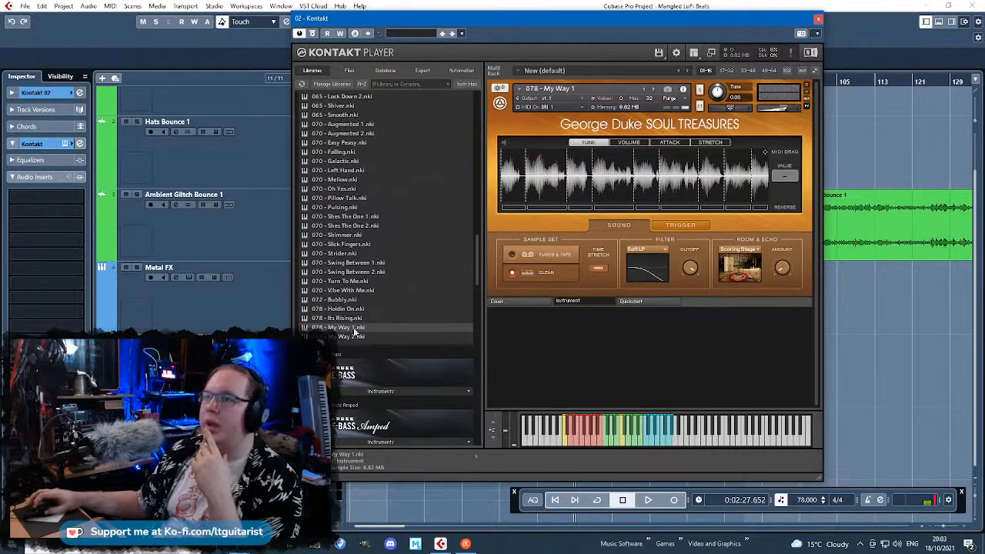
Remove 078 - My Way 1 and try 078 - Holdin On and 078 - Its Rising, auditioning each phrase
left_click(807, 84)
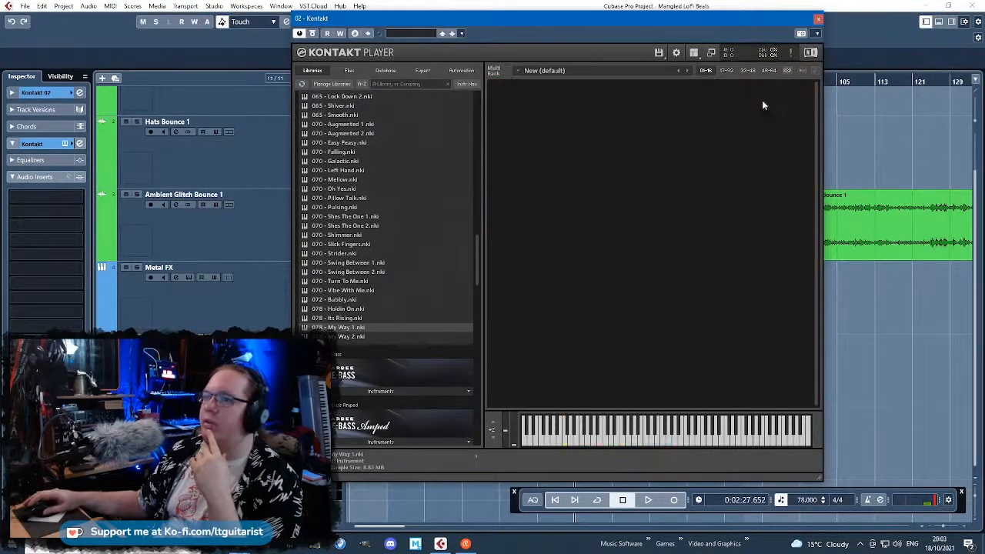
double_click(351, 309)
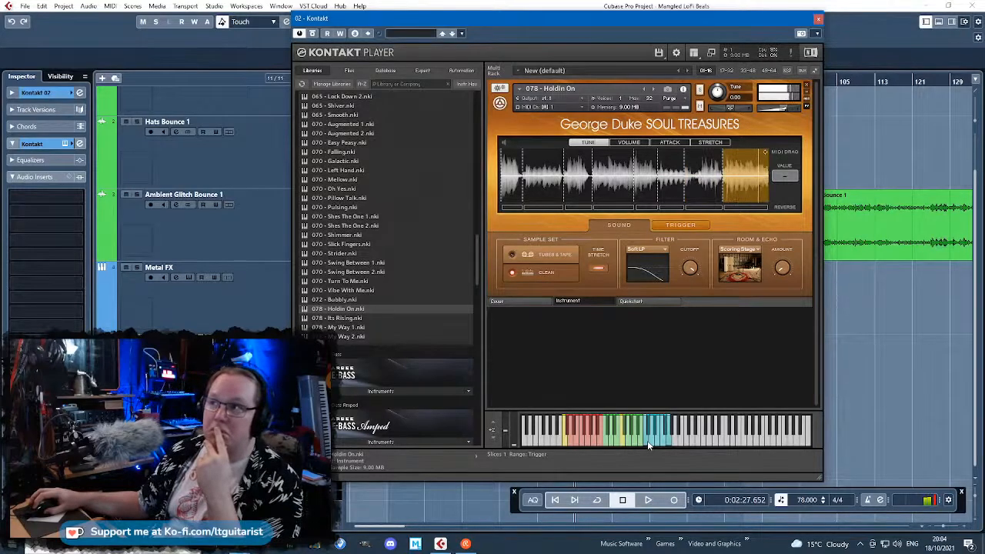
left_click(805, 87)
double_click(344, 319)
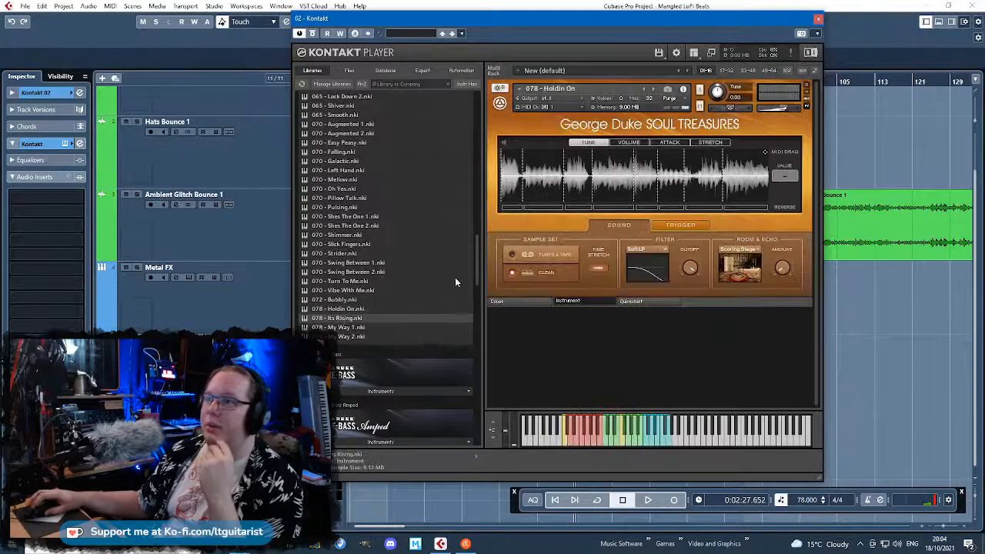
left_click(806, 87)
left_click(806, 87)
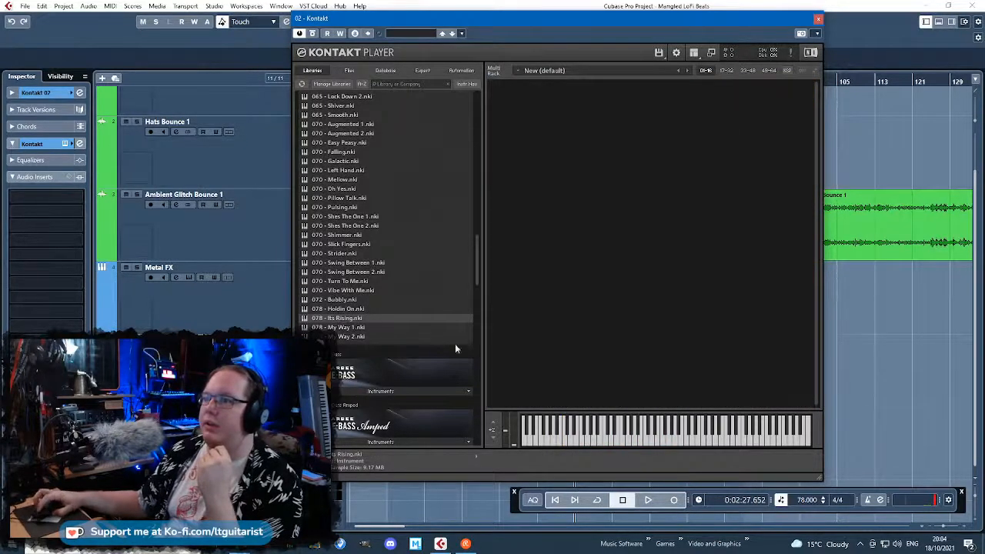
left_click(647, 445)
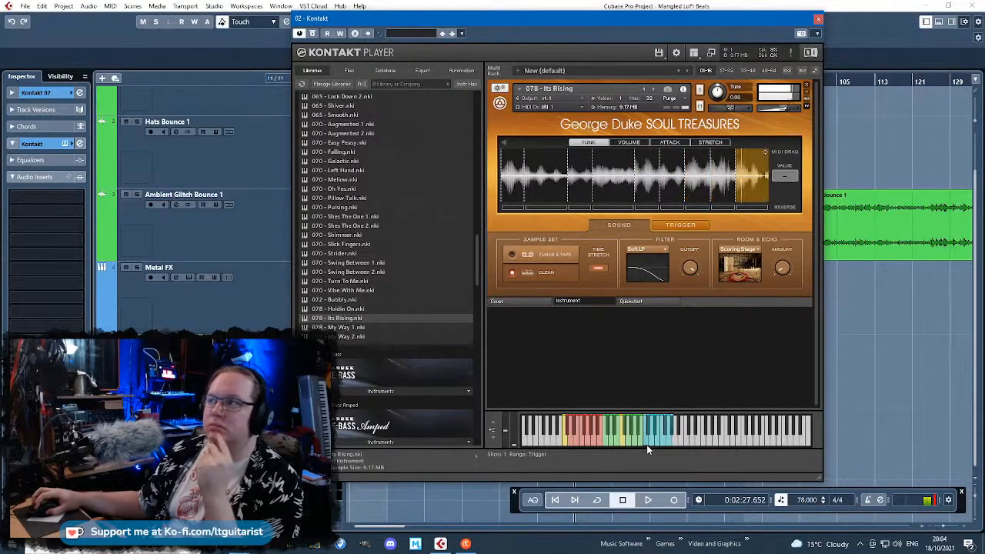
Replace the loaded instrument with 078 - My Way 2, audition its phrase and close Kontakt
left_click(806, 85)
double_click(336, 329)
double_click(339, 337)
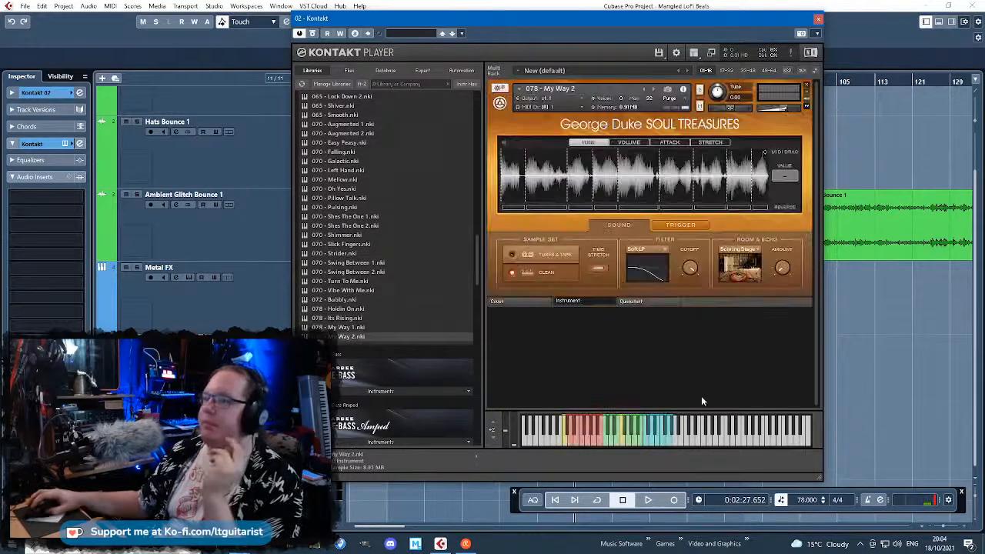
left_click(639, 440)
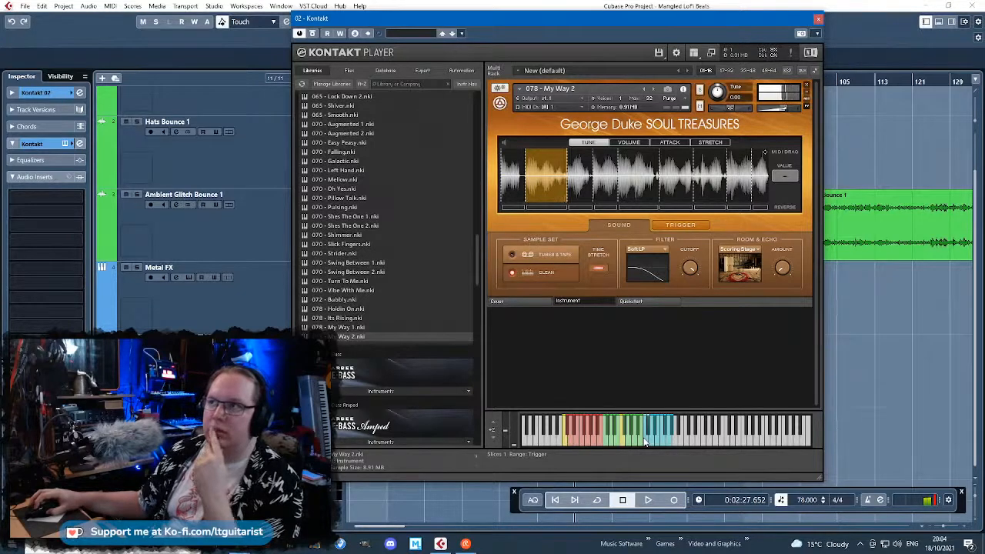
left_click(645, 441)
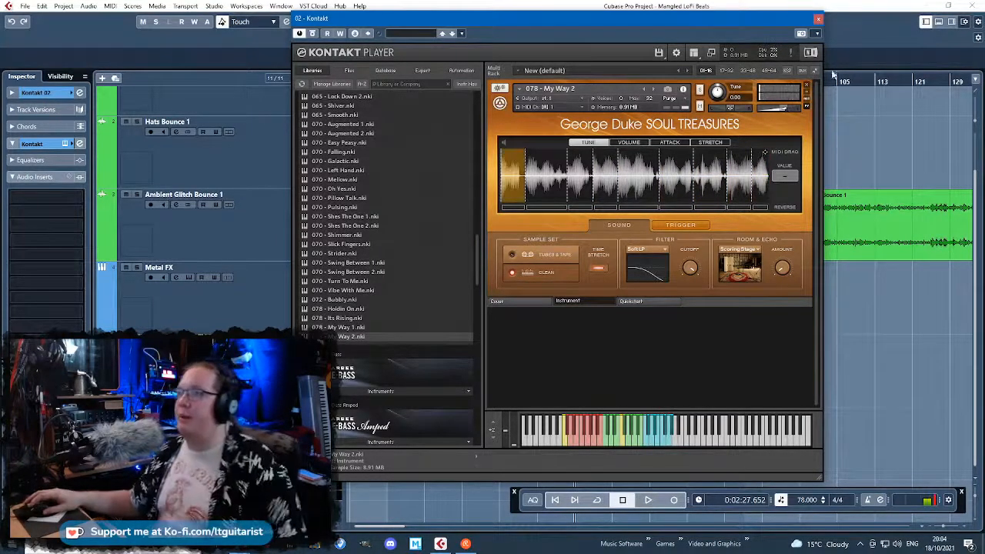
left_click(819, 19)
scroll(617, 343, "up", 5)
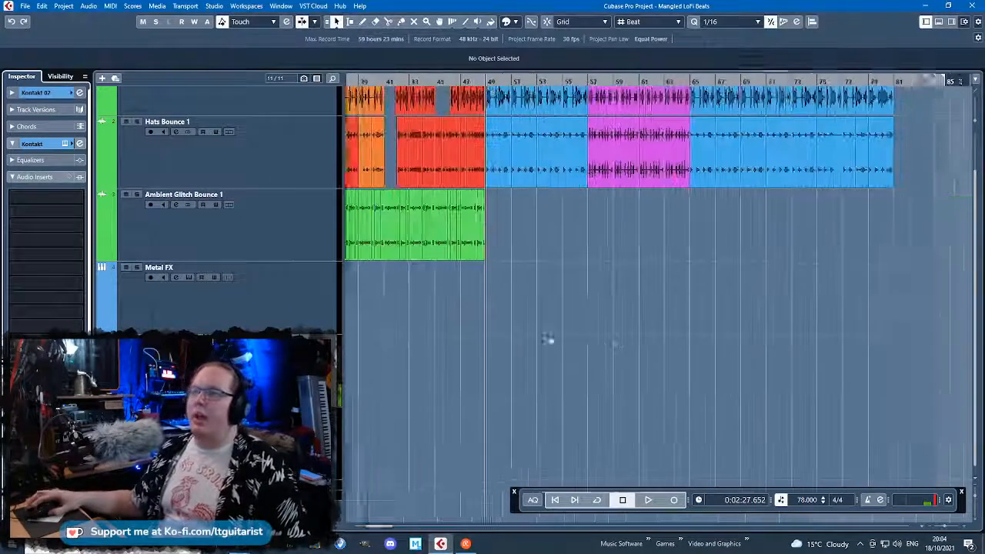
scroll(430, 328, "left", 2)
scroll(424, 329, "up", 3)
scroll(424, 328, "left", 2)
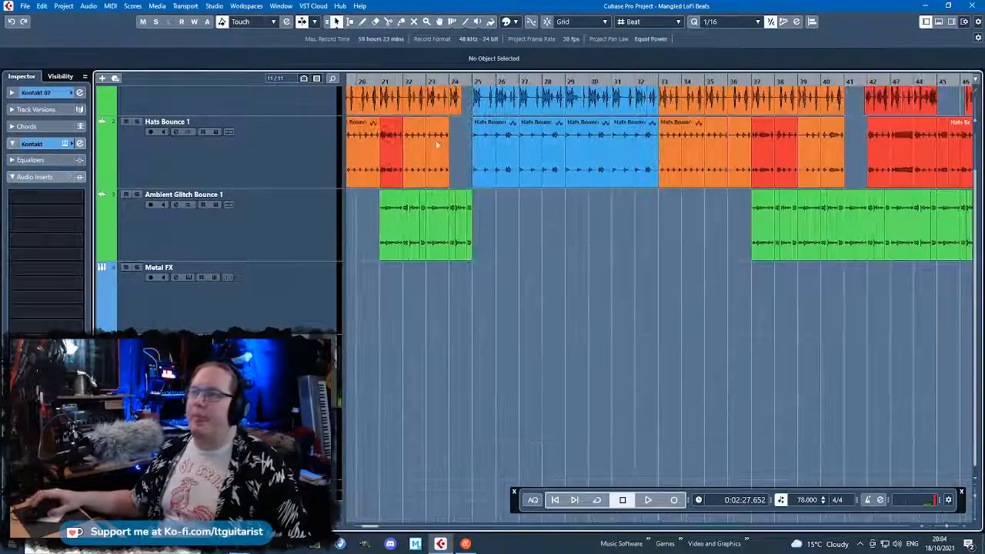
left_click(362, 21)
left_click_drag(476, 306, 658, 317)
key("1")
left_click(555, 281)
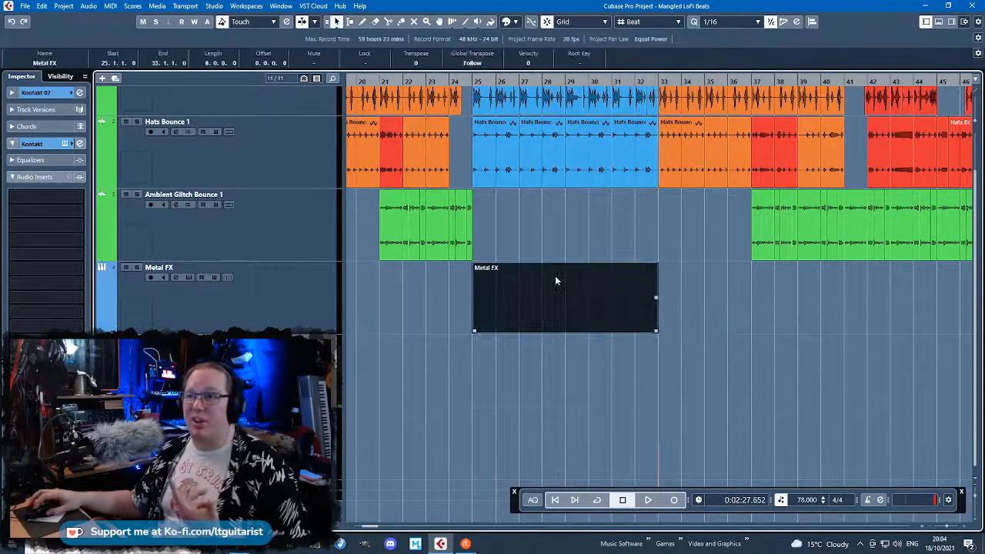
key("Delete")
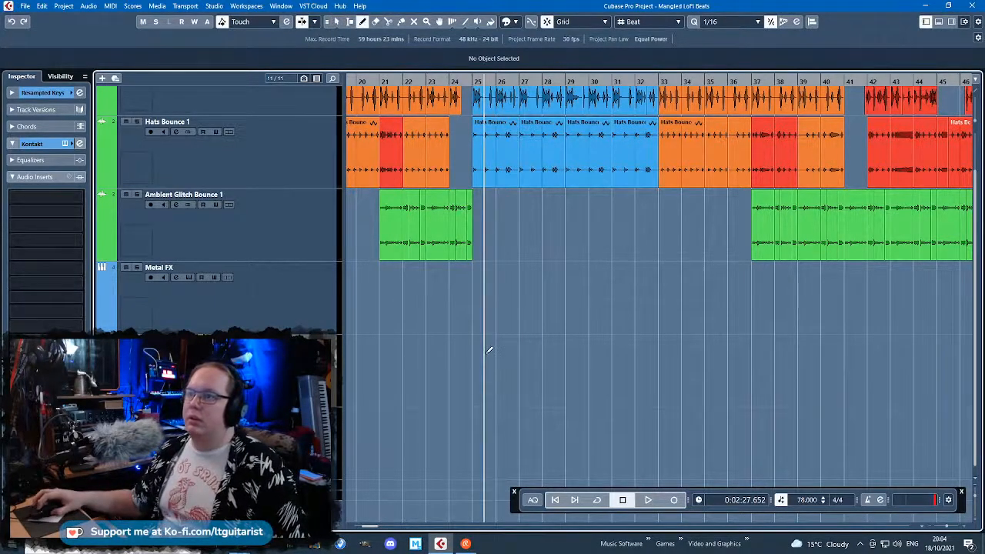
Draw a Resampled Keys part from bar 25 to bar 33 and add a C3 note of length 0.2.2.0 at its start
left_click_drag(477, 347, 658, 368)
double_click(613, 378)
left_click_drag(258, 224, 435, 221)
left_click_drag(353, 221, 279, 91)
left_click(525, 296)
mouse_move(277, 211)
left_mouse_down()
mouse_move(301, 215)
mouse_move(292, 240)
mouse_move(285, 225)
left_mouse_up()
key("space")
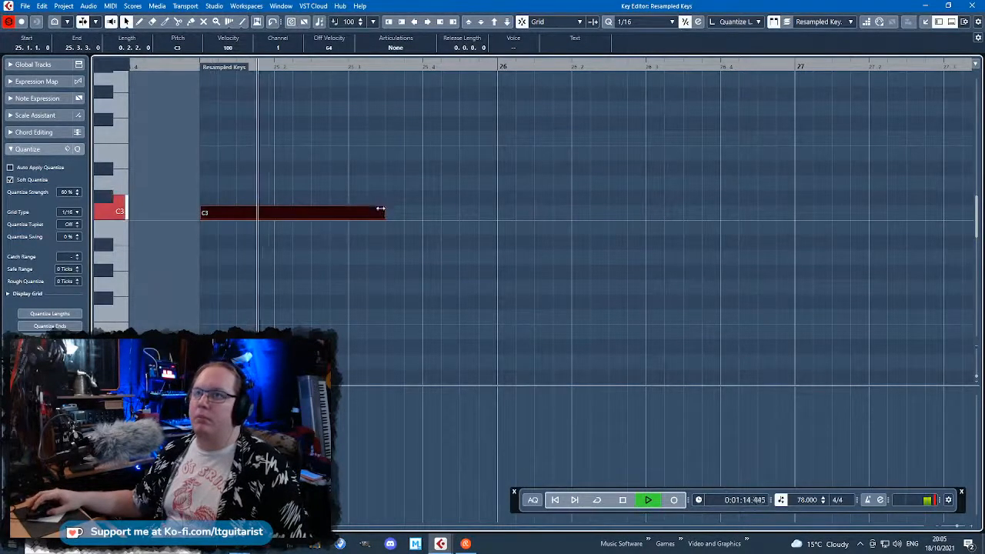
Try a two-beat length for the C3 note during playback and return it to 0.2.2.0
left_click_drag(183, 67, 183, 63)
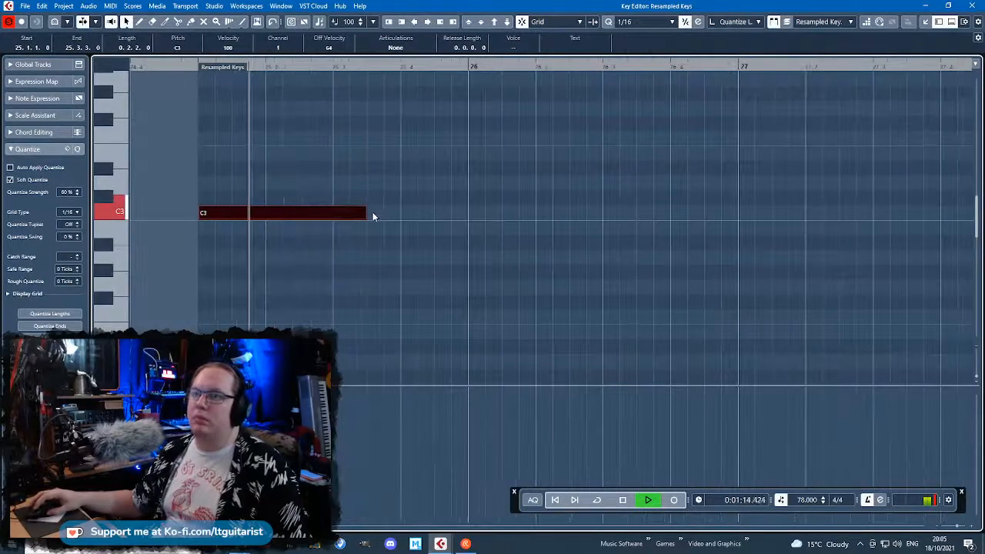
left_click_drag(363, 212, 329, 225)
left_click(186, 73)
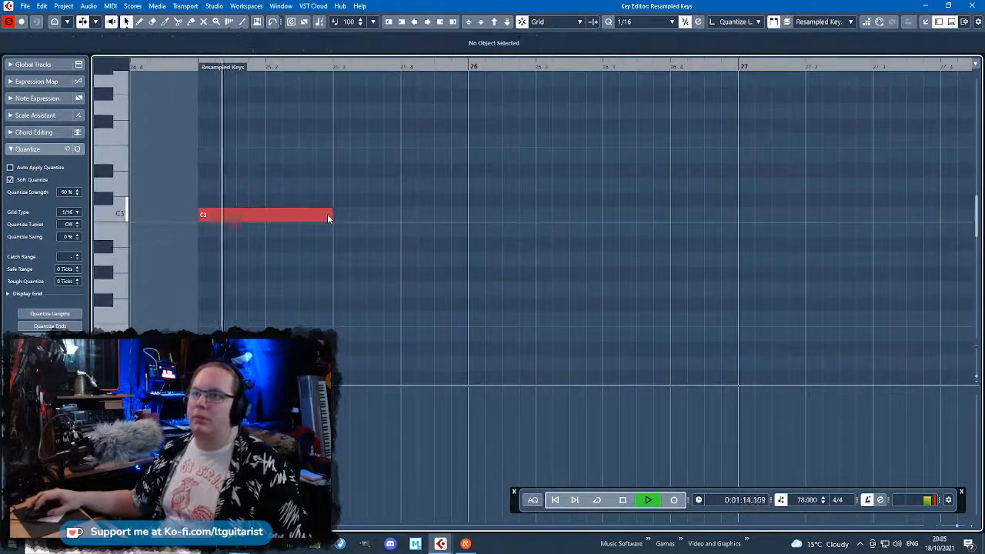
left_click_drag(332, 215, 366, 215)
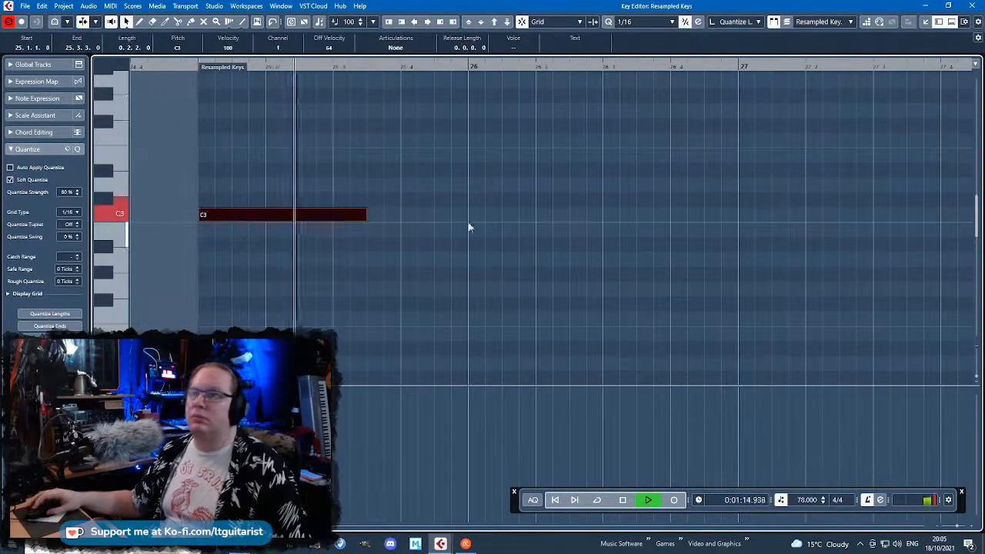
Duplicate the C3 note to 26.1.1 and shorten the copy to 0.1.0.0
key("ctrl+d")
left_click_drag(444, 214, 552, 215)
scroll(482, 82, "down", 1)
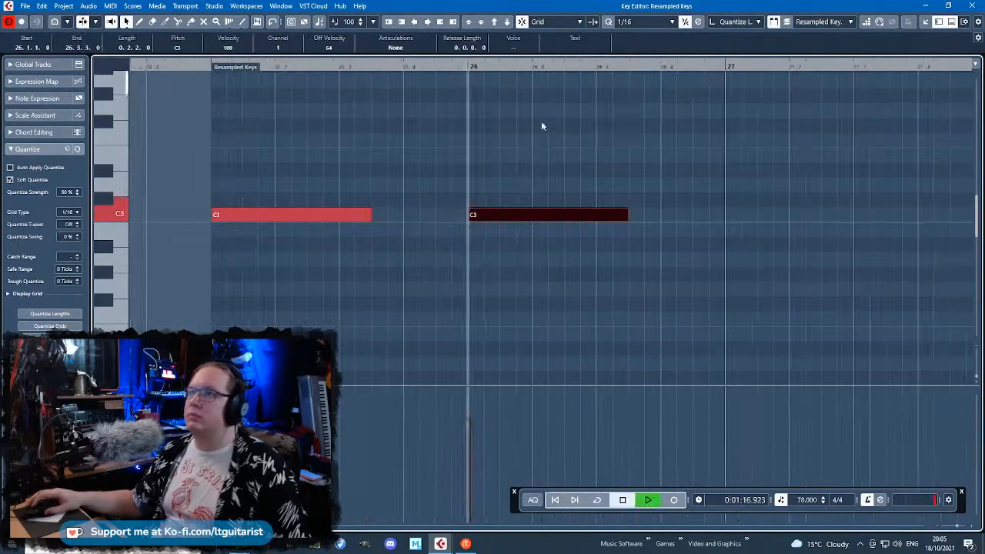
left_click_drag(630, 214, 531, 215)
key("space")
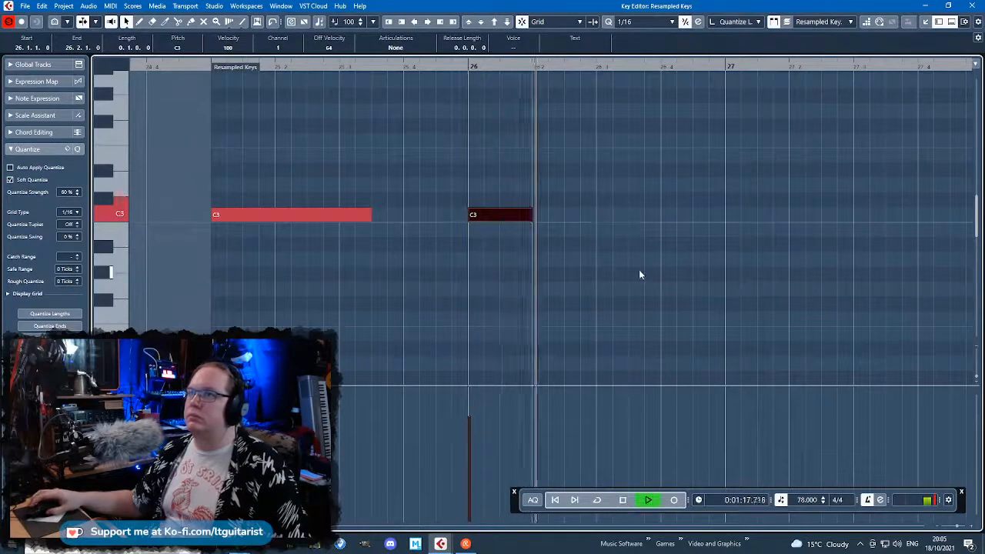
Add a copied note on E3 at 26.2.3 with length 0.1.2.0 and play back from bar 26
scroll(639, 269, "up", 1)
key("ctrl+d")
key("space")
left_click_drag(566, 281, 658, 219)
left_click(467, 68)
key("space")
scroll(666, 231, "up", 1)
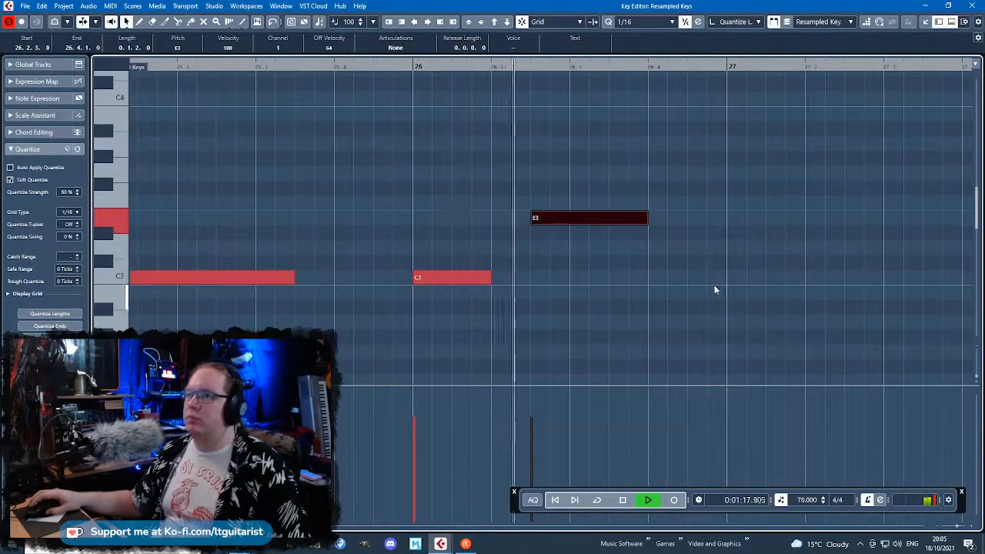
Extend the E3 note so it ends at bar 27 and play back from bar 26
left_click_drag(642, 218, 728, 217)
left_click(416, 86)
key("space")
key("space")
scroll(662, 330, "down", 4)
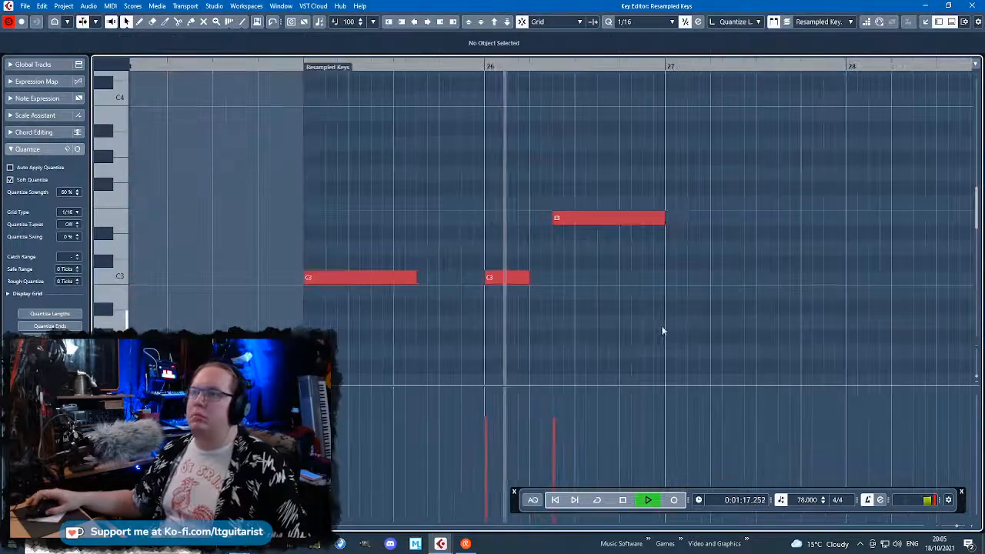
Duplicate the two-bar C3 and E3 phrase to bar 27 and play back from the end of bar 26
left_click_drag(728, 359, 358, 205)
key("ctrl+d")
left_click(597, 66)
left_click_drag(767, 117, 976, 107)
scroll(698, 316, "up", 2)
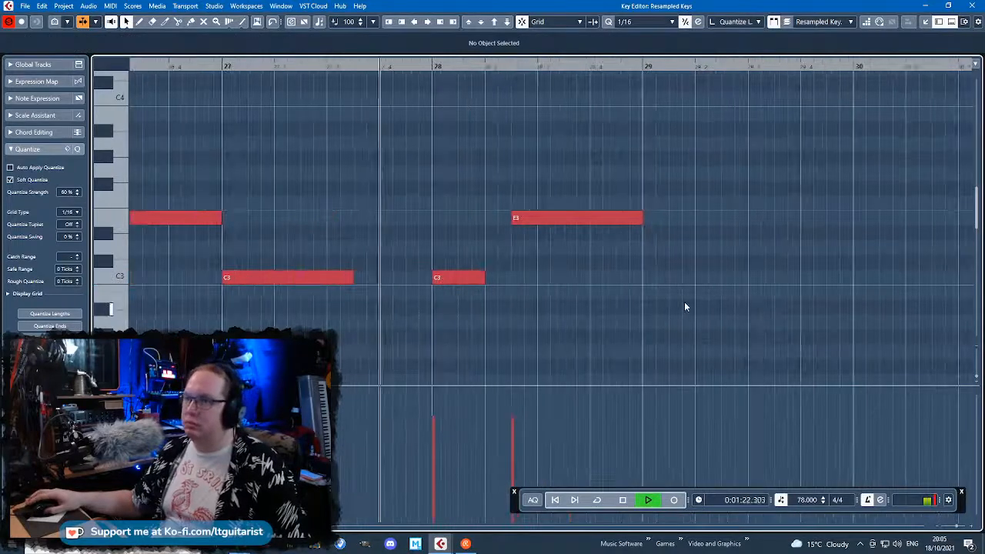
Move the duplicated E3 note at 28.2.3 up to G#3 and play back from bar 28
key("space")
left_click_drag(570, 219, 583, 158)
key("space")
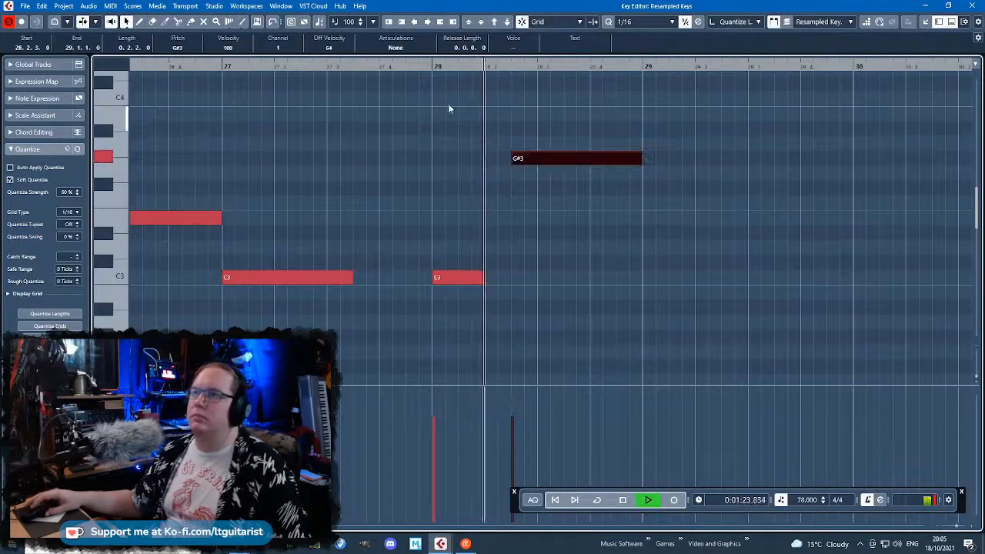
key("space")
left_click(433, 74)
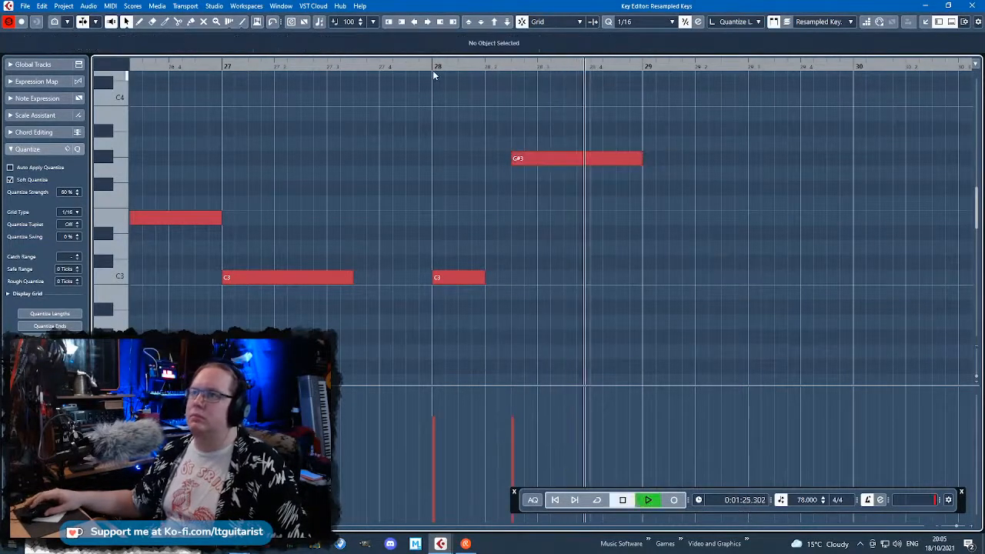
left_click(432, 67)
key("space")
scroll(591, 295, "up", 3)
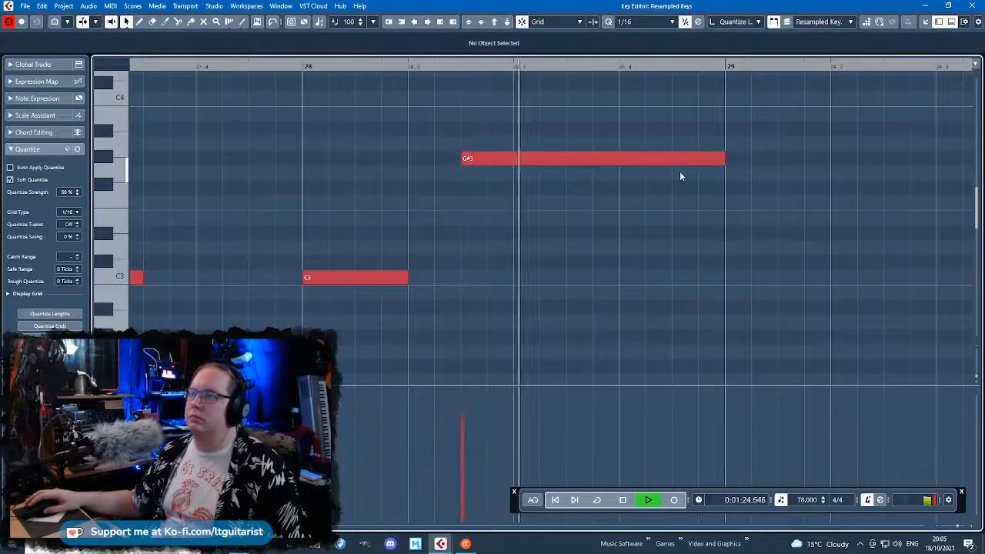
Shorten the G#3 note to 0.1.0.0, place a copy of it at 28.4.1 and play back from bar 28
key("space")
left_click_drag(721, 160, 656, 160)
key("ctrl+d")
left_click(314, 63)
key("space")
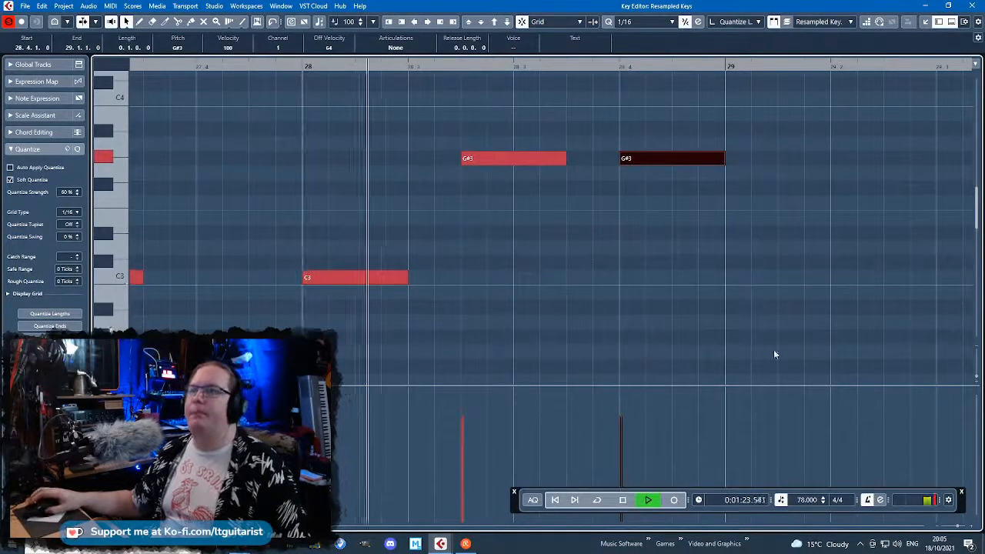
scroll(620, 261, "down", 3)
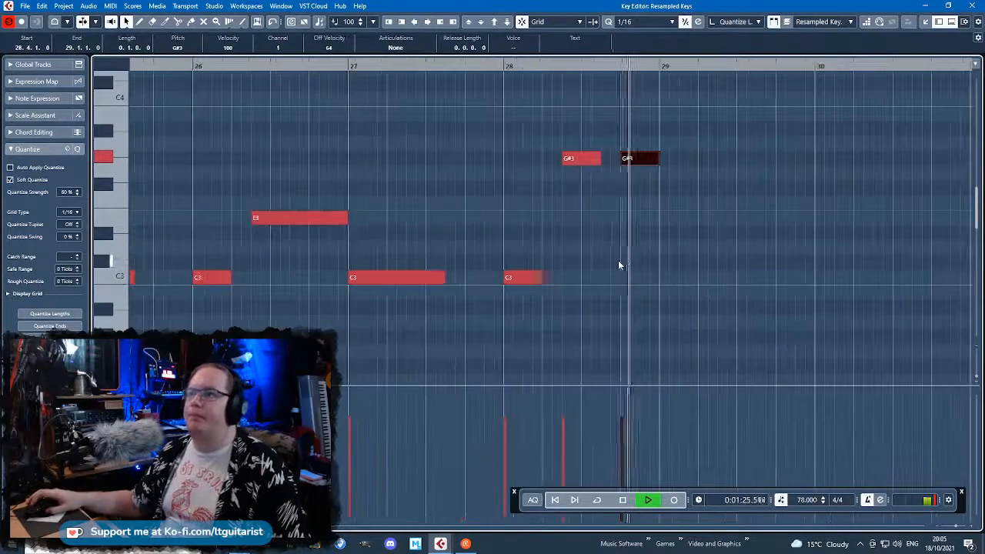
Duplicate the whole four-bar phrase to bar 29 so it fills the part up to bar 33, and close the Key Editor
left_click_drag(704, 329, 335, 203)
key("g")
key("ctrl+a")
key("ctrl+d")
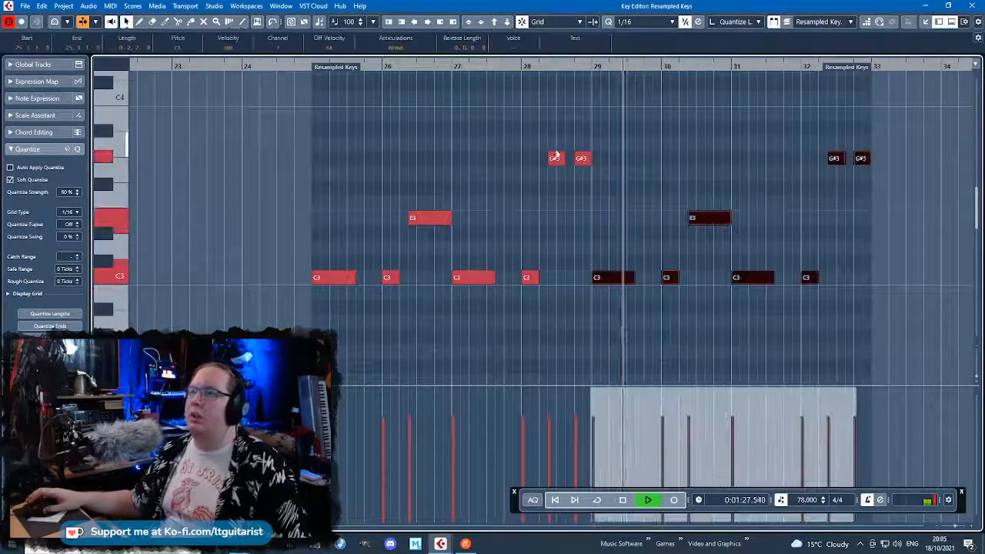
left_click(708, 183)
left_click(972, 5)
Play back the arrangement from bar 25 to hear the keys part with the drums, following it across the timeline
key("space")
left_click(466, 81)
key("space")
scroll(485, 302, "up", 3)
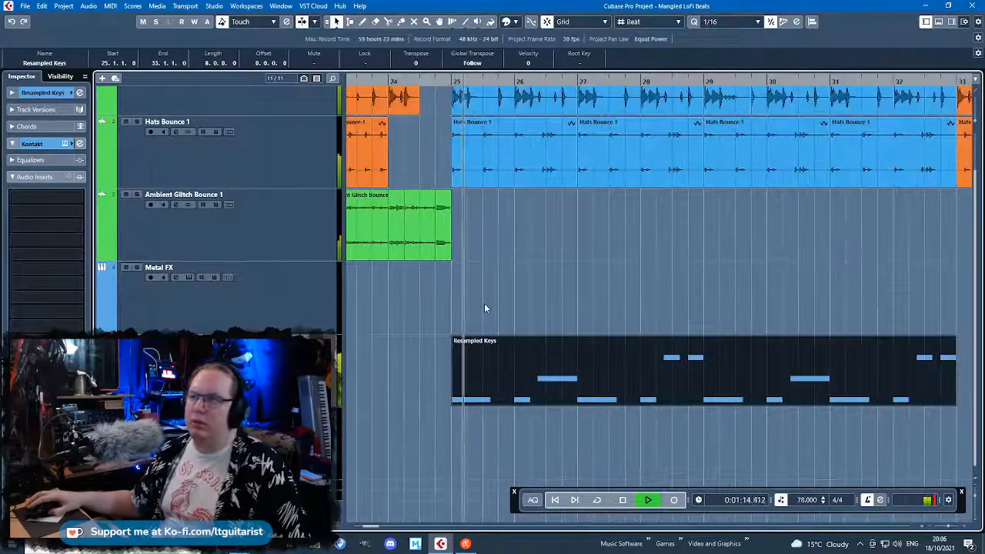
scroll(485, 306, "down", 3)
left_click(507, 294)
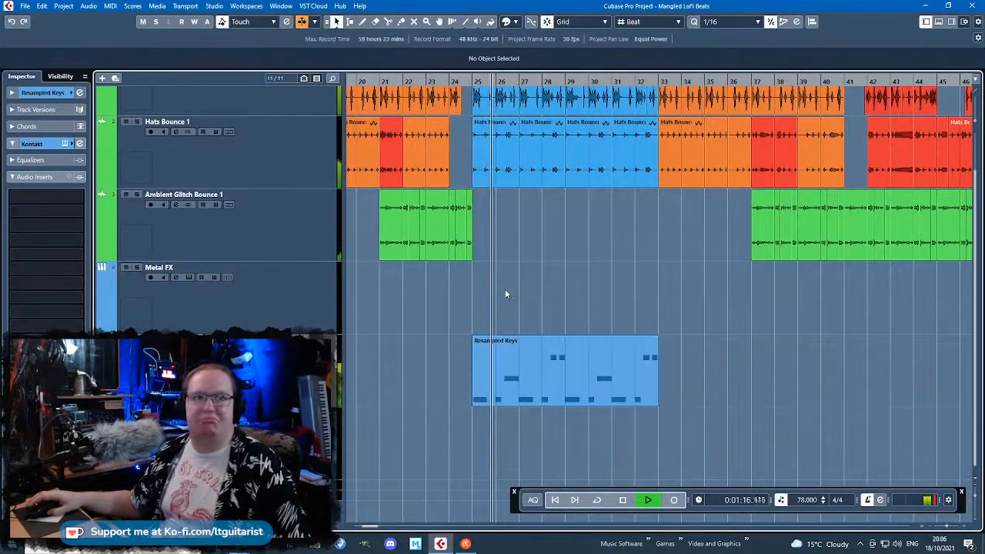
scroll(589, 319, "up", 2)
scroll(589, 319, "down", 2)
scroll(577, 320, "up", 2)
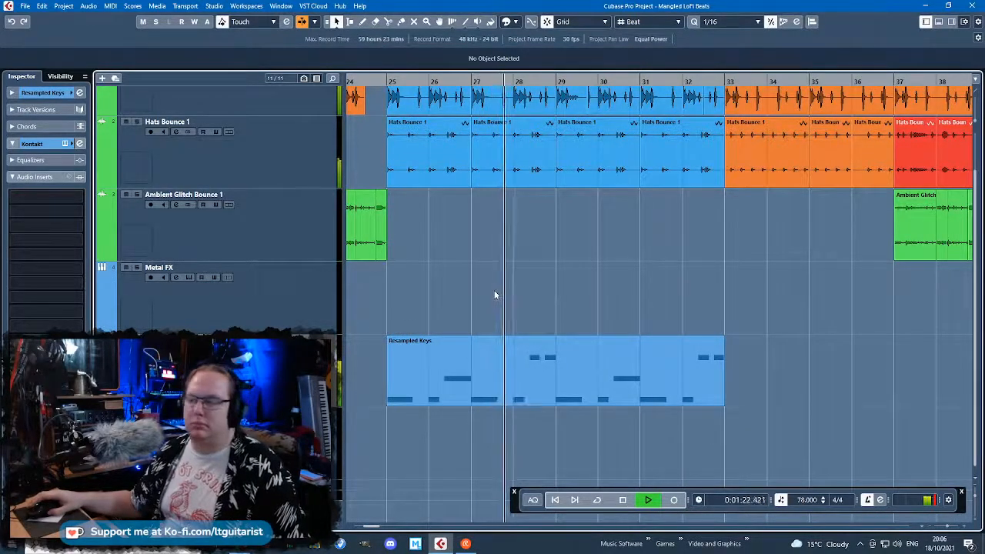
scroll(495, 293, "down", 2)
scroll(544, 317, "up", 4)
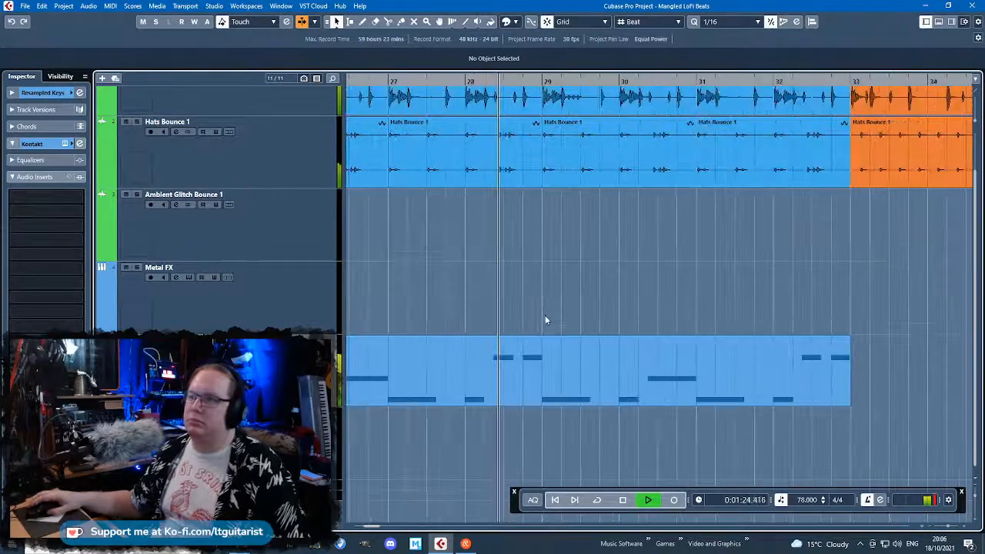
scroll(523, 330, "down", 4)
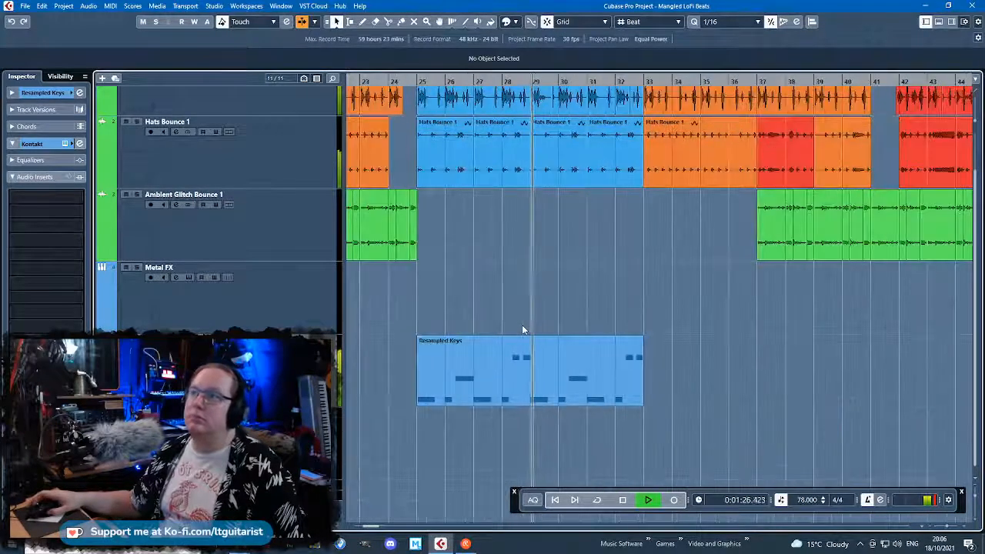
scroll(693, 307, "down", 4)
scroll(680, 329, "down", 2)
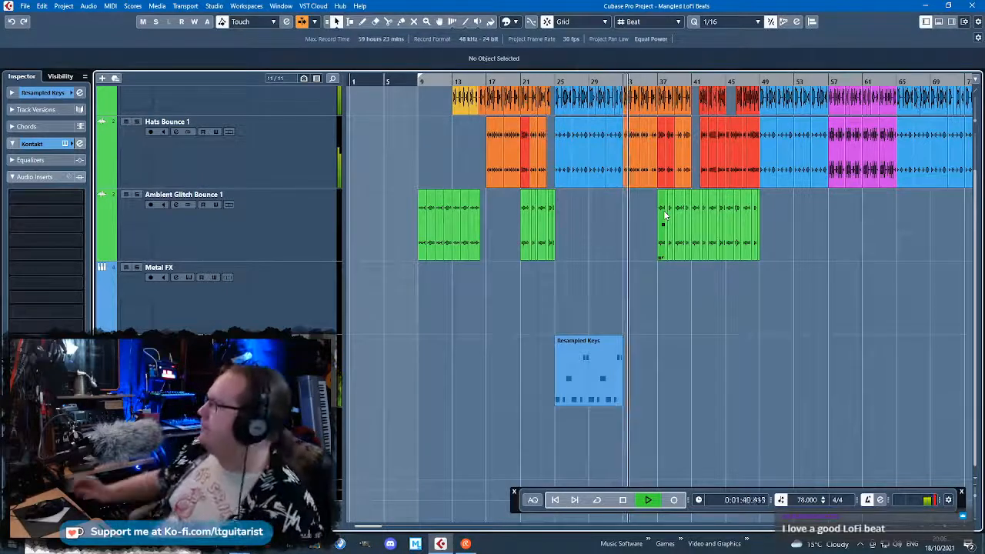
Stop playback and copy the Resampled Keys part to bars 49, 65 and 73
key("space")
left_click_drag(585, 374, 827, 335)
scroll(861, 339, "up", 2, "ctrl")
scroll(835, 324, "right", 1)
left_click_drag(860, 294, 737, 410)
key("ctrl+d")
scroll(739, 385, "down", 3)
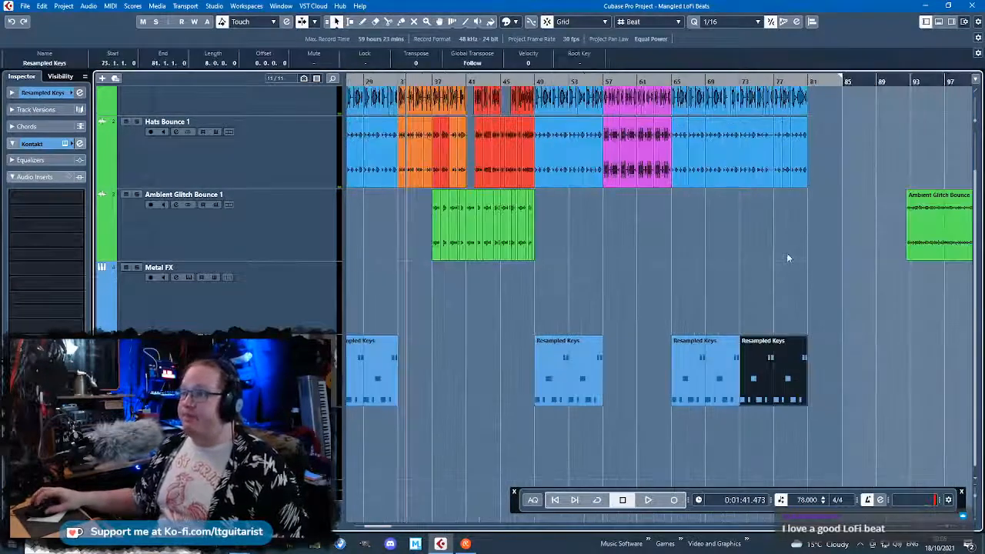
left_click(786, 254)
Set the cycle range from bar 65 to bar 73, start playback just before it and turn on looping
left_click_drag(424, 305, 271, 271)
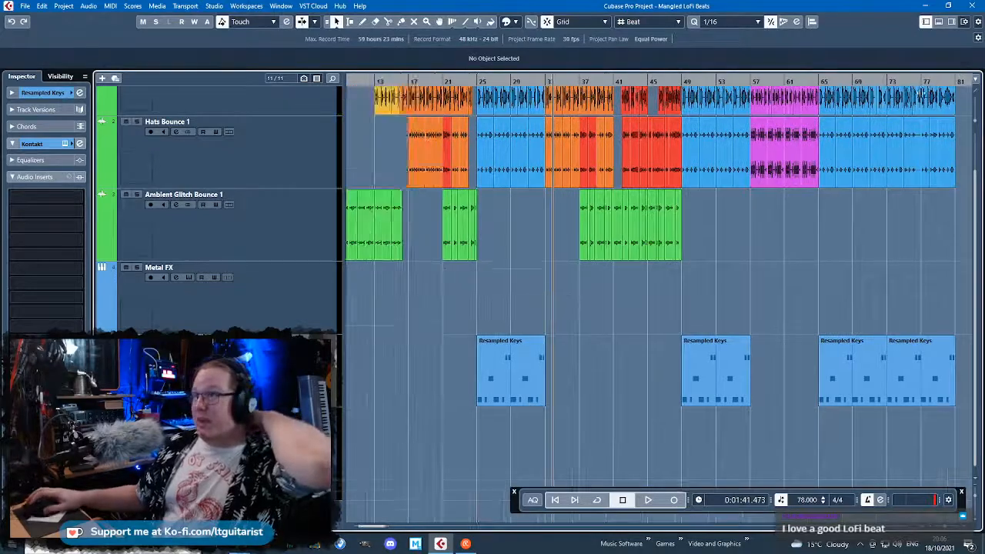
scroll(695, 256, "down", 3)
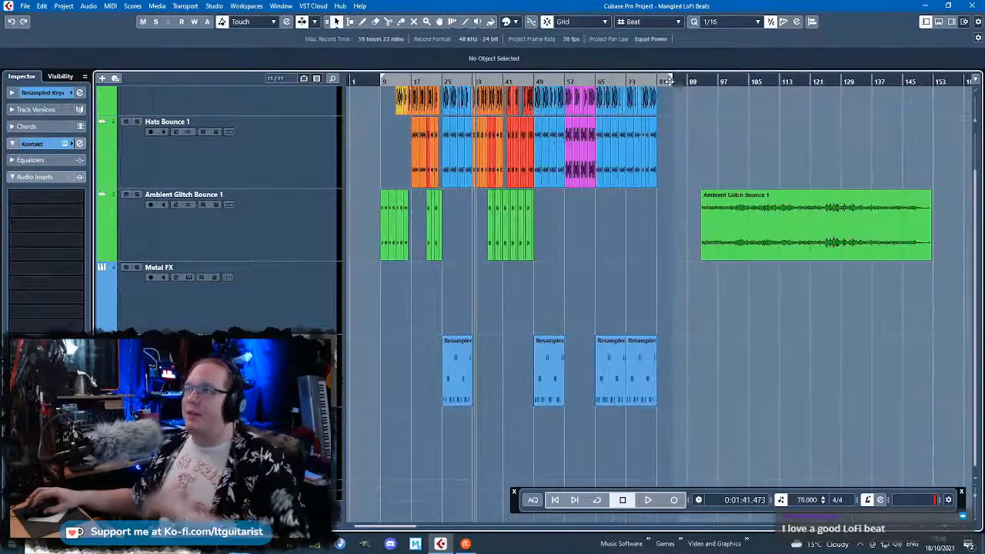
scroll(666, 81, "up", 5)
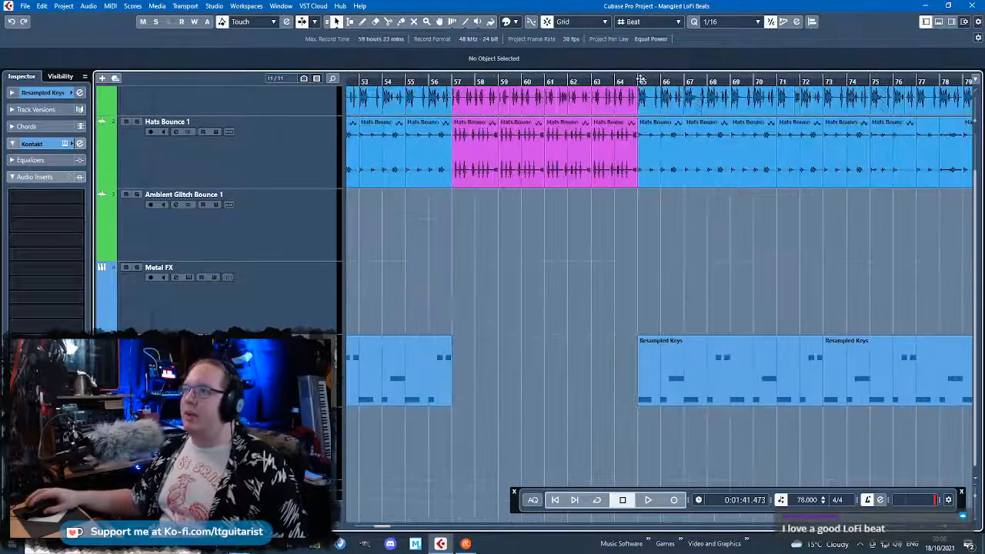
scroll(640, 80, "right", 3)
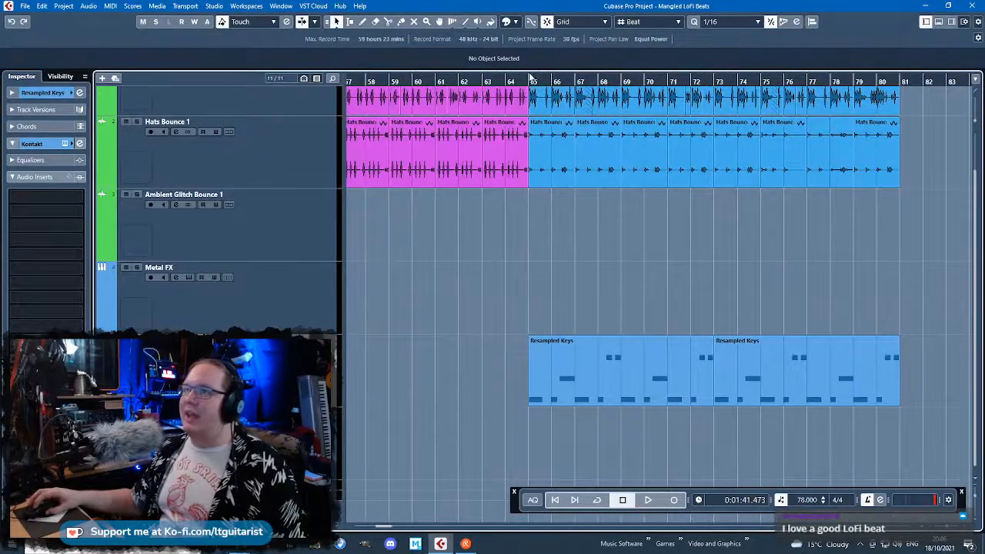
left_click_drag(531, 77, 694, 119)
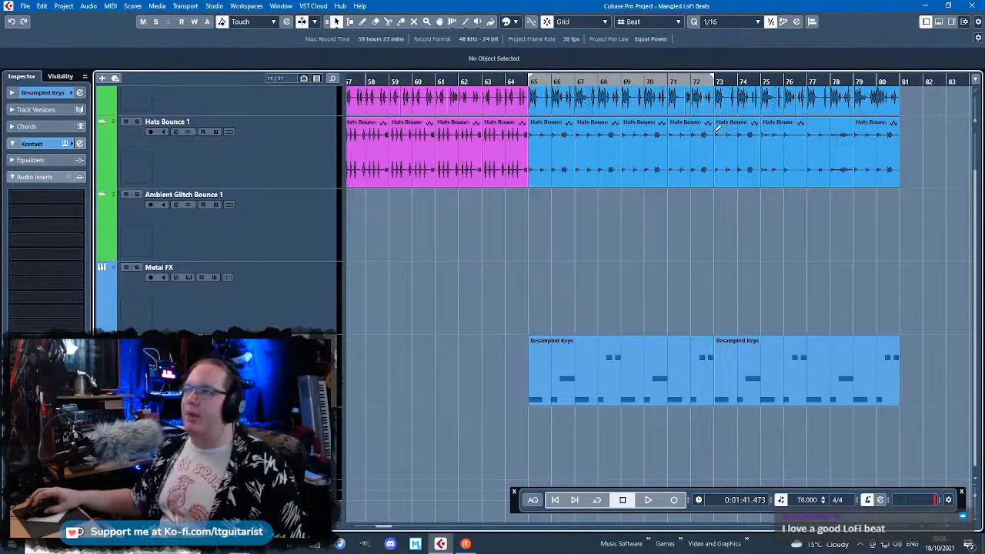
left_click(518, 80)
key("space")
left_click(597, 500)
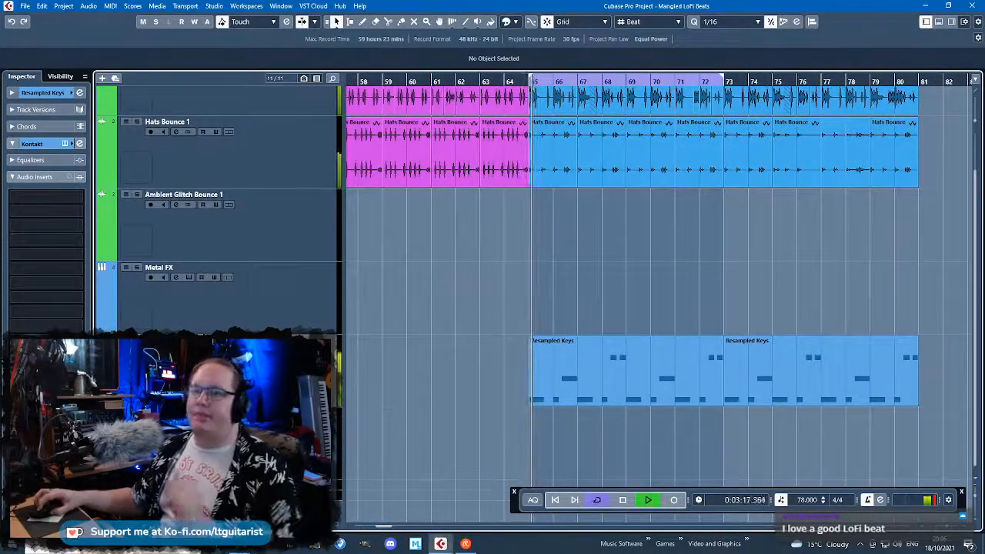
Open the Resampled Keys instrument in Kontakt and look through its sound, trigger, cover and quickstart pages
left_click(66, 144)
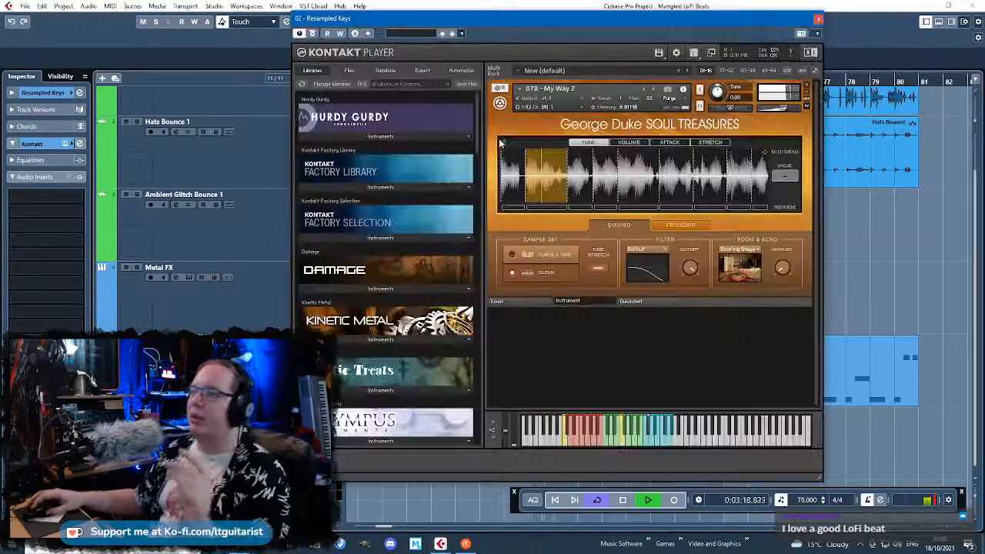
left_click(539, 256)
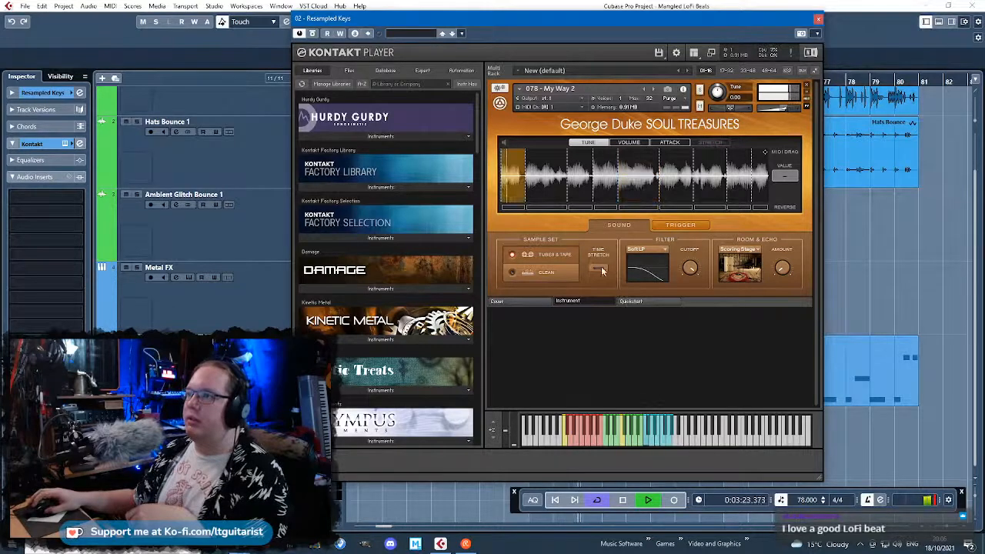
left_click(680, 225)
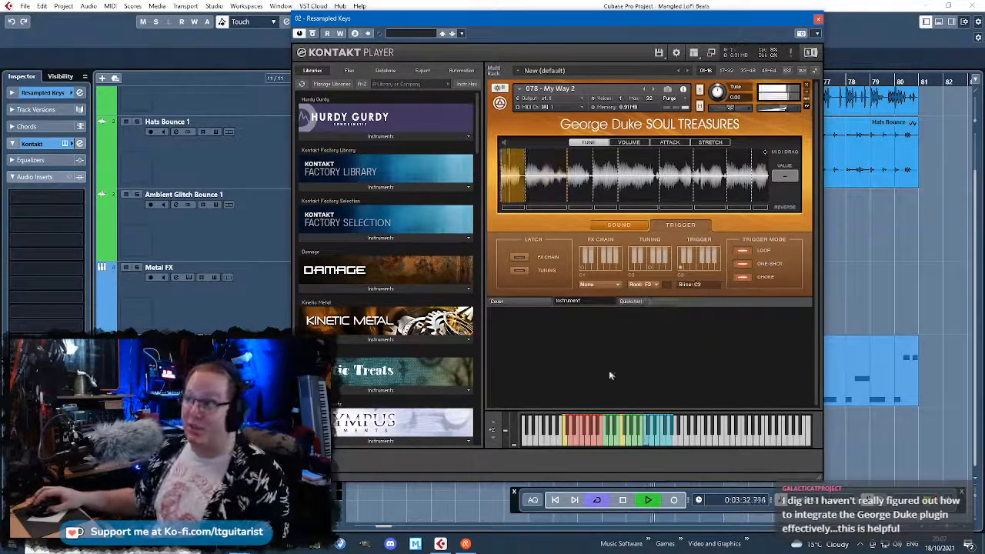
left_click(520, 301)
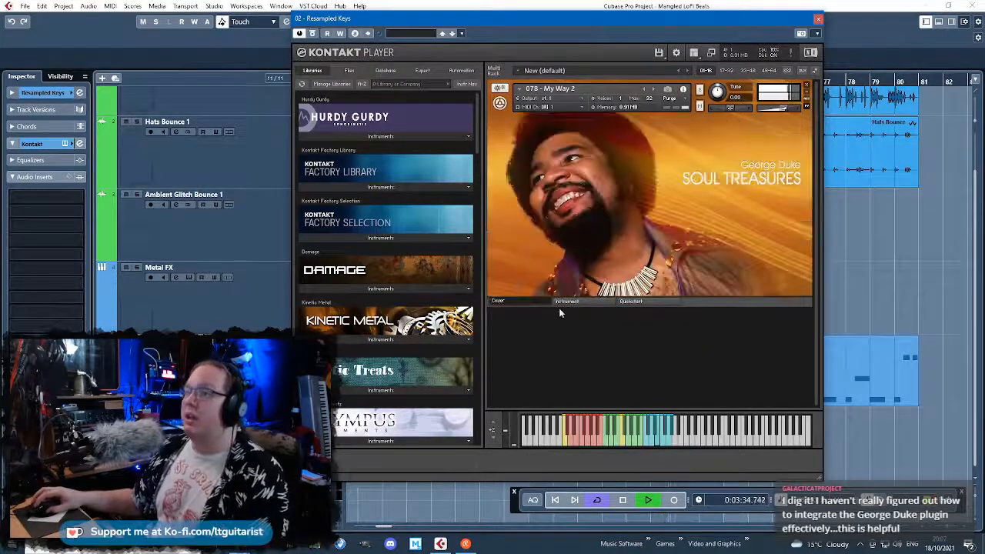
left_click(582, 302)
left_click(633, 302)
left_click(569, 301)
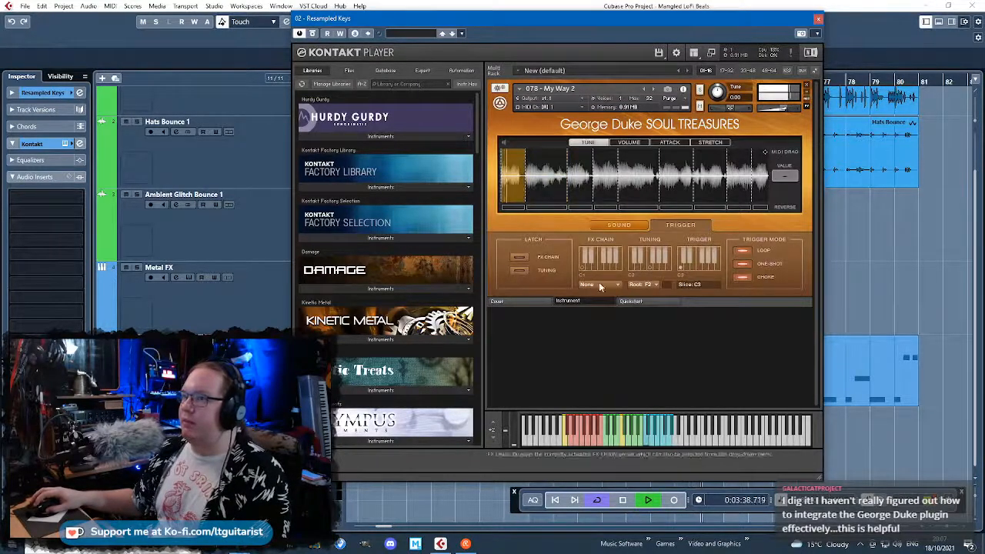
Try effects such as Rotator and Phaser as the instrument's FX chain during looped playback and return it to None
left_click(594, 284)
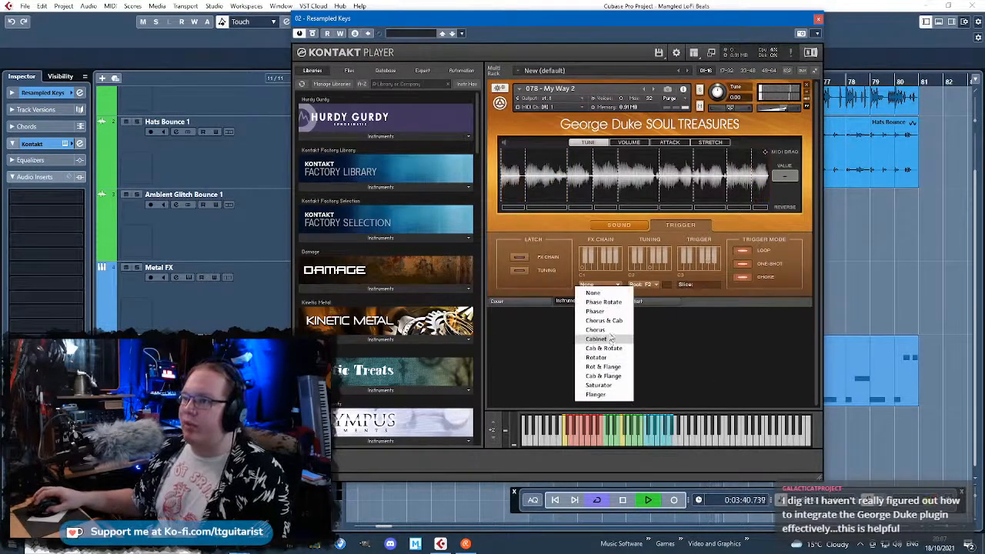
left_click(592, 292)
left_click(648, 284)
left_click(743, 352)
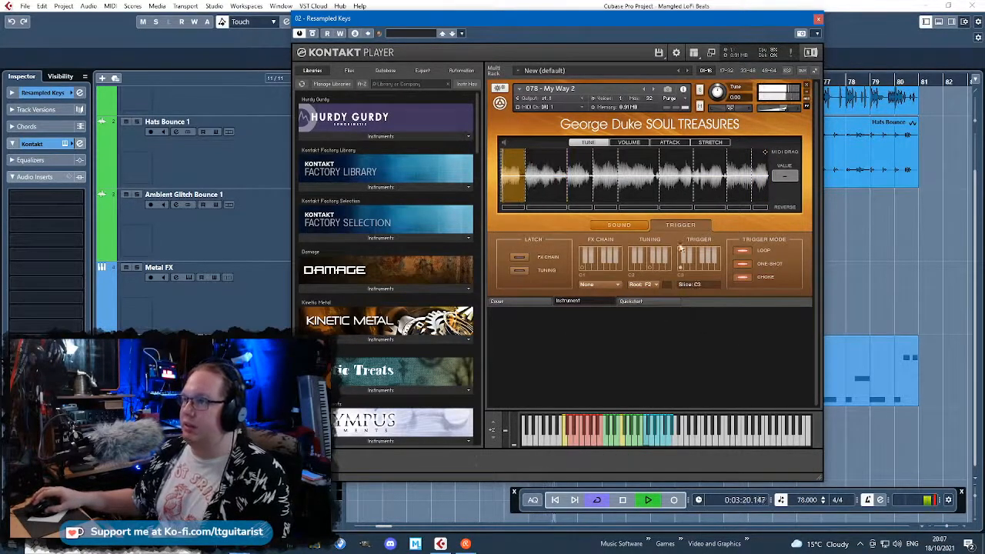
left_click(693, 226)
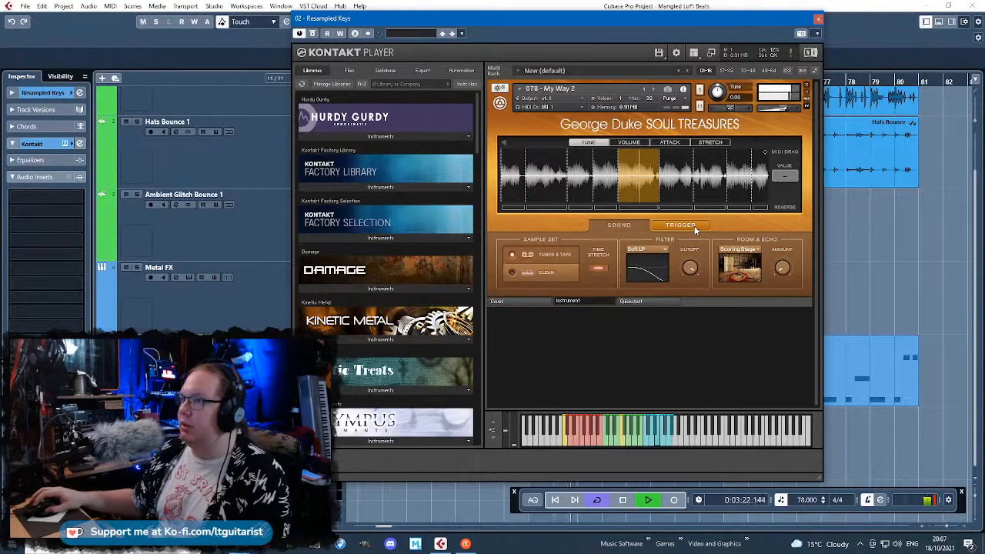
left_click(681, 225)
left_click(599, 285)
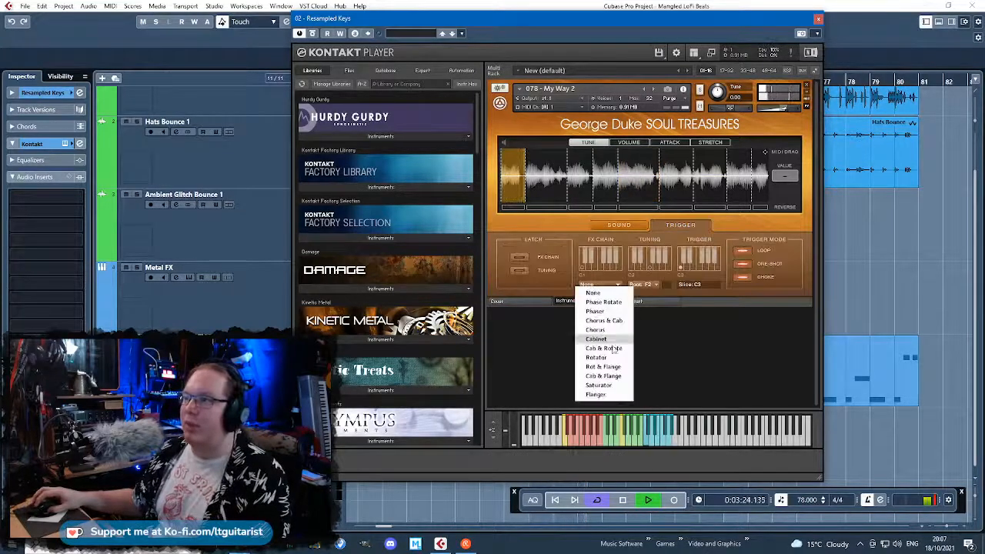
left_click(599, 358)
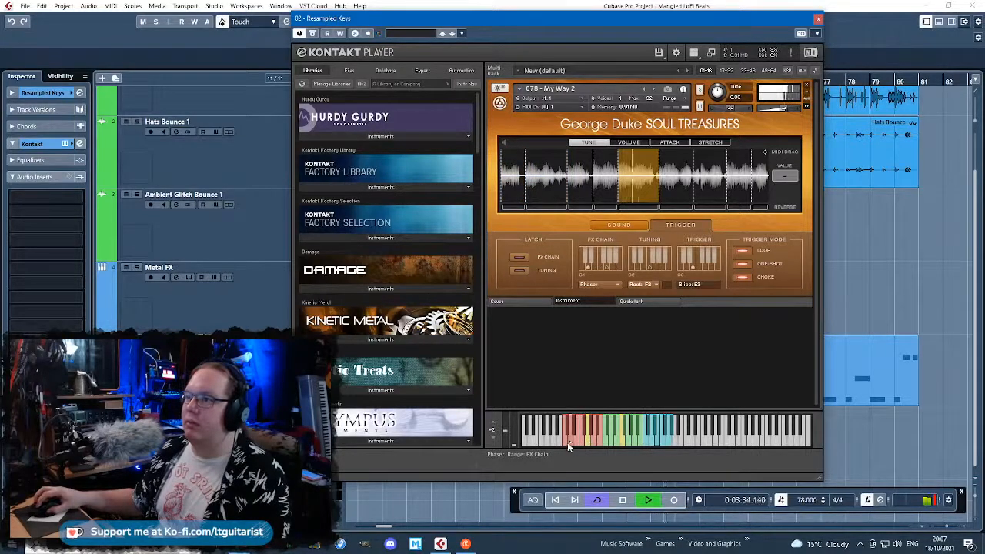
left_click(612, 285)
left_click(606, 293)
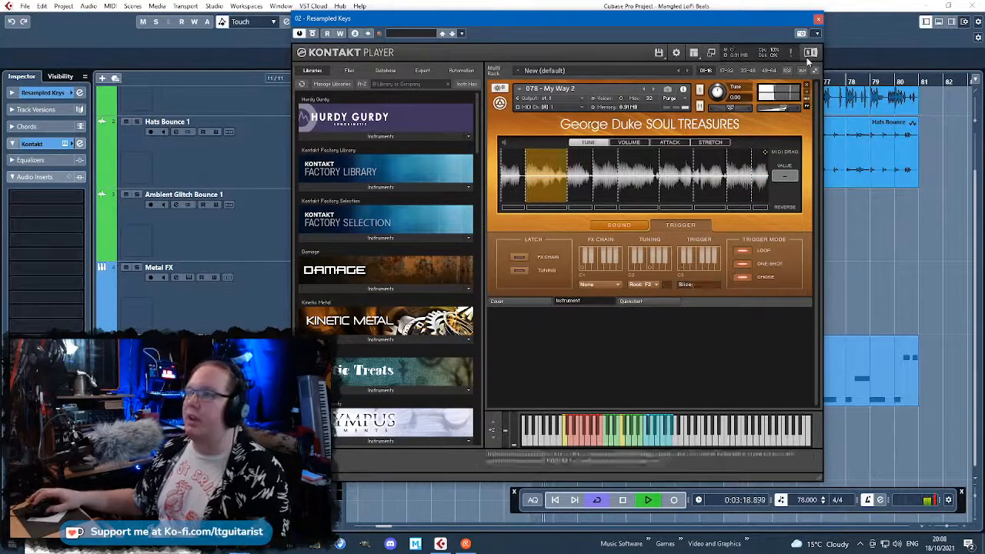
Close the Kontakt window, stop playback and open the Resampled Keys part at bar 65 in the Key Editor
left_click(818, 20)
key("space")
left_click_drag(683, 257, 651, 272)
scroll(651, 272, "left", 3)
scroll(653, 272, "down", 4)
scroll(673, 272, "up", 5)
double_click(648, 371)
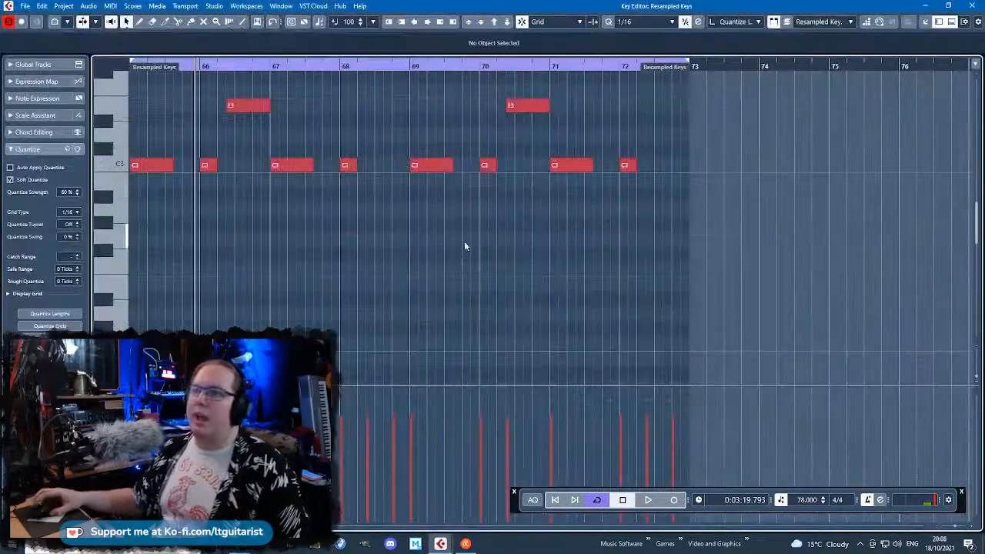
Play back the keys part from bar 68 and again from near bar 72 to hear the G#3 endings
left_click(359, 68)
scroll(414, 198, "up", 2)
key("space")
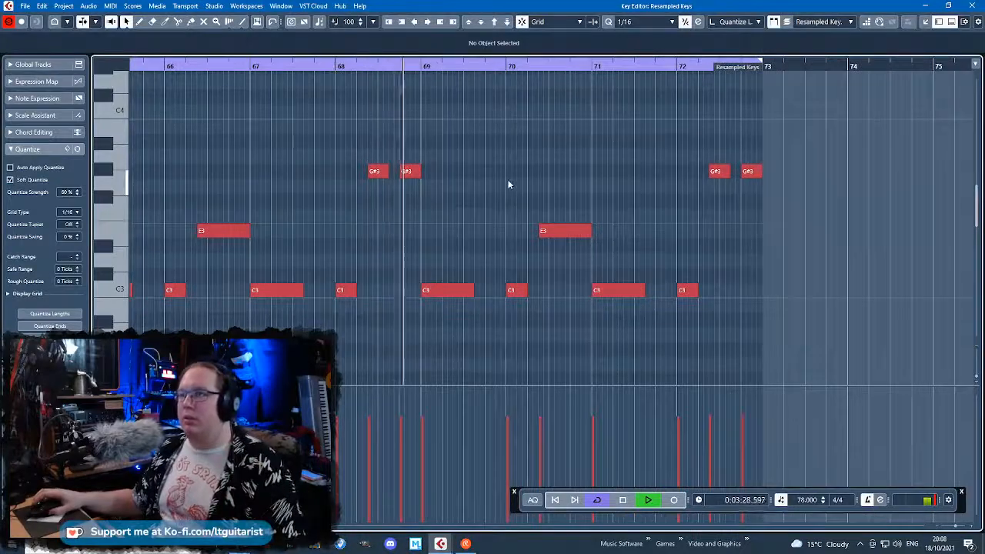
left_click(669, 68)
scroll(834, 303, "up", 2)
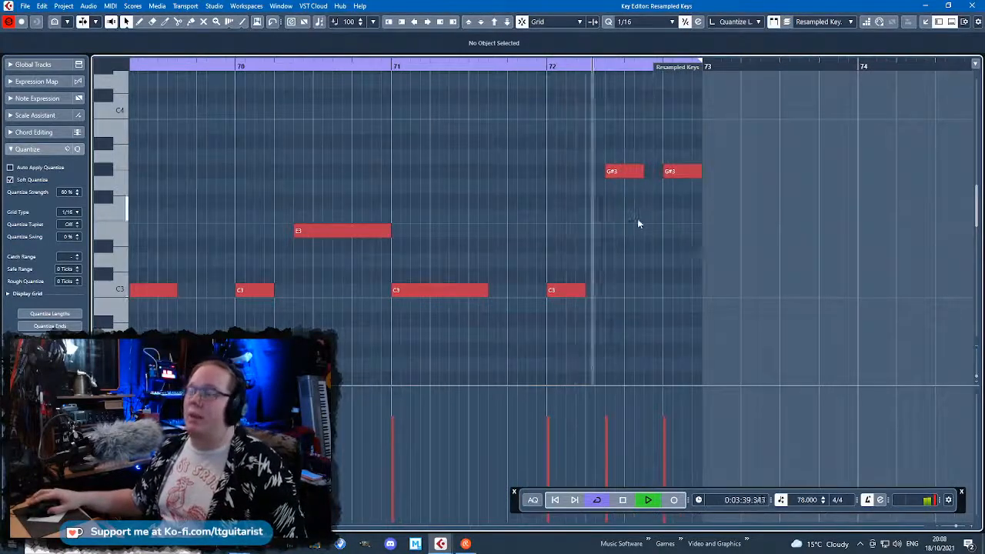
Stop playback, check the tuning key range in the Kontakt instrument and reopen the Resampled Keys part at bar 65
key("space")
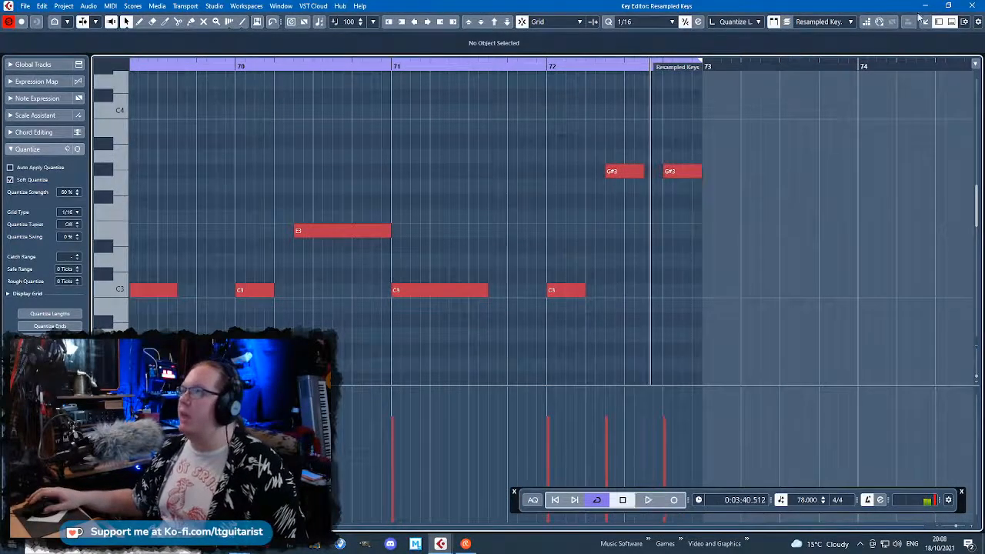
left_click(973, 5)
left_click(64, 143)
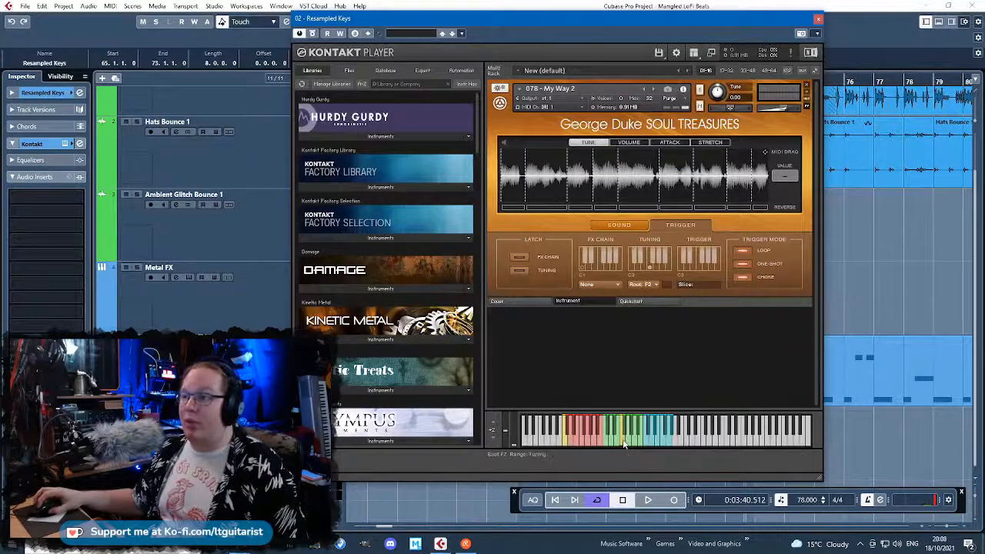
left_click(818, 19)
double_click(717, 374)
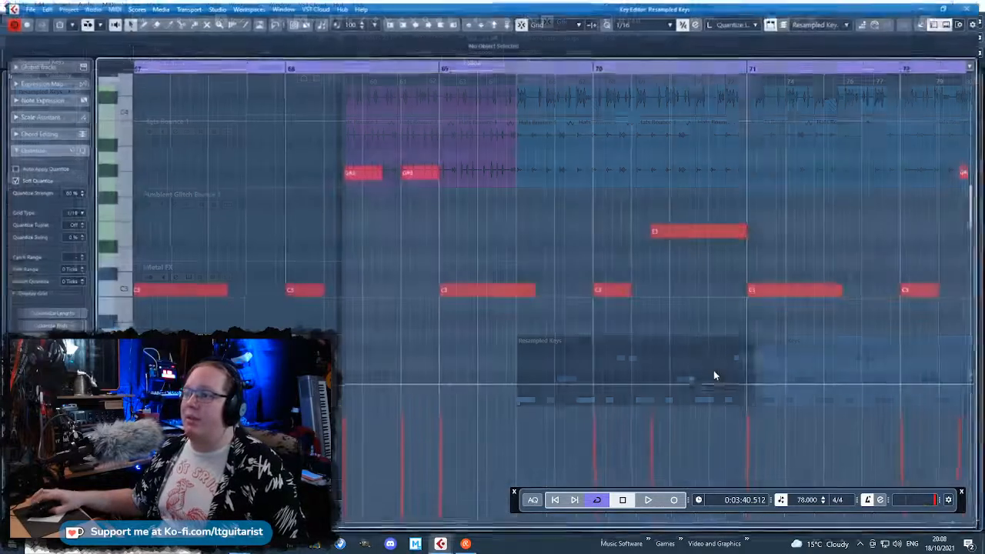
Add an F2 tuning note at bar 72, running from 72.1 to 72.3 below the C3 note
scroll(722, 322, "down", 3)
scroll(692, 322, "right", 5)
scroll(557, 327, "down", 2)
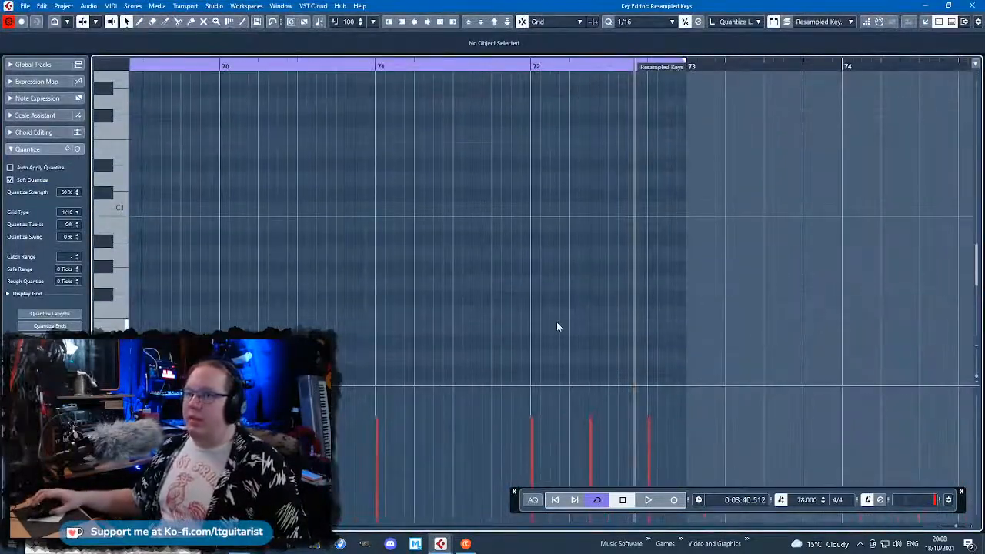
mouse_move(568, 273)
left_mouse_down()
mouse_move(638, 278)
mouse_move(622, 122)
left_mouse_up()
scroll(629, 282, "up", 2)
left_click_drag(625, 307, 635, 115)
scroll(645, 264, "up", 2)
left_click_drag(648, 254, 568, 270)
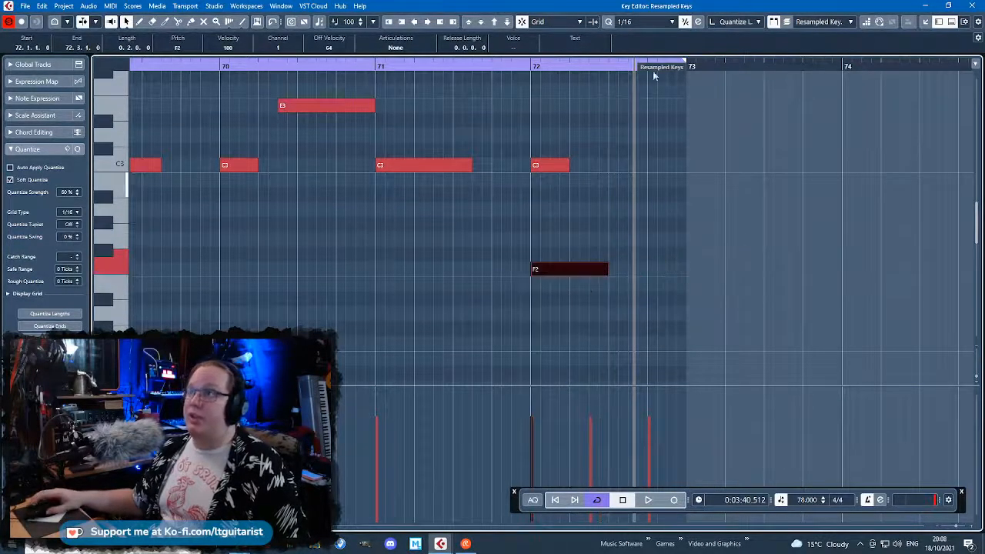
Loop bar 72, change the tuning note to G2 spanning 72.2 to the end of the bar, and play it
mouse_move(684, 65)
left_mouse_down()
mouse_move(483, 63)
mouse_move(685, 76)
left_mouse_up()
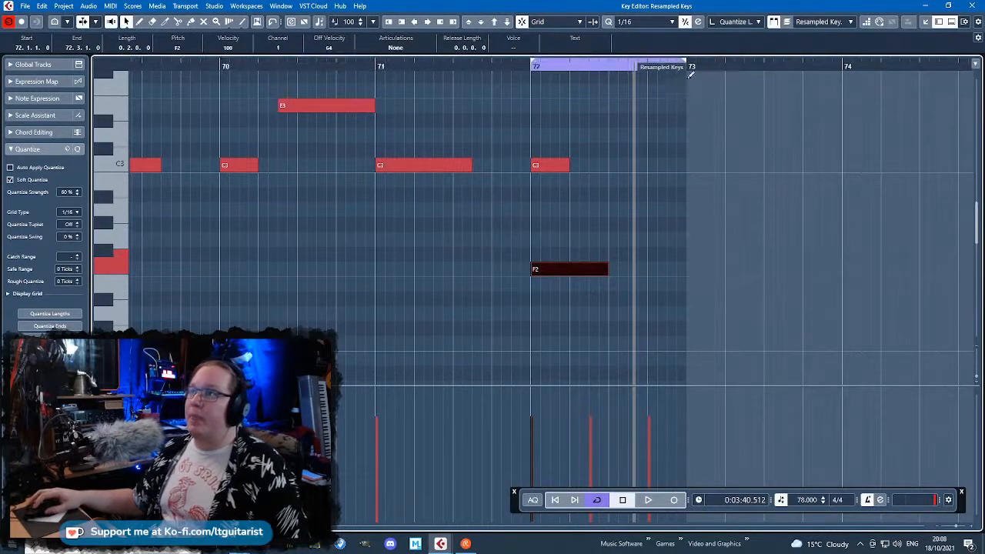
scroll(611, 277, "up", 4)
scroll(600, 308, "down", 2)
left_click_drag(589, 333, 692, 302)
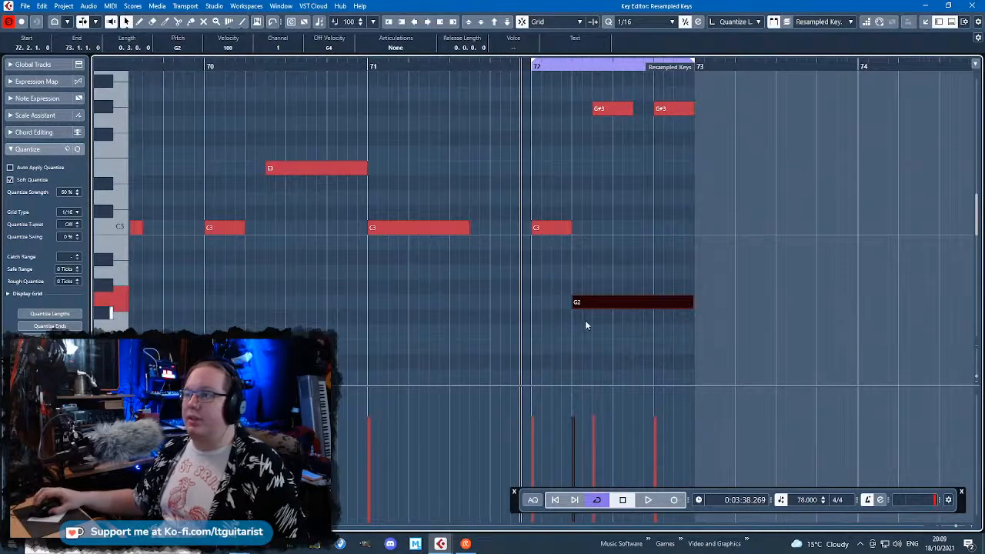
key("space")
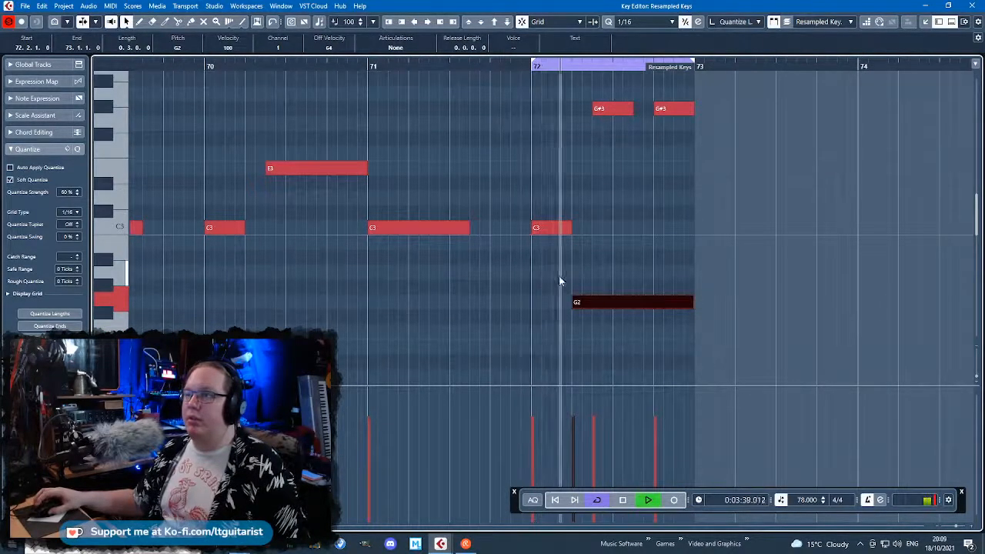
left_click(597, 226)
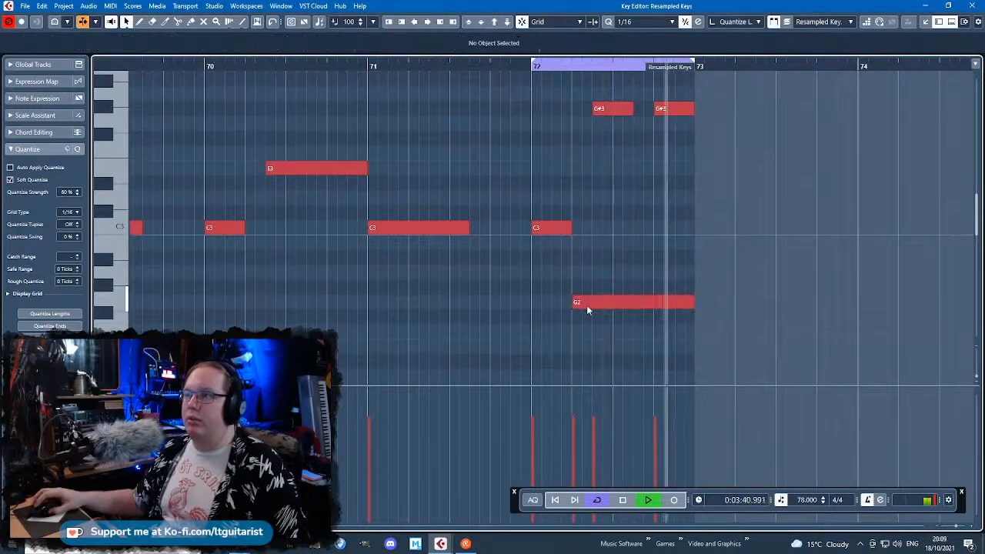
Shorten the G2 tuning note so it ends at the start of the last G#3 note in bar 72
left_click_drag(691, 303, 642, 302)
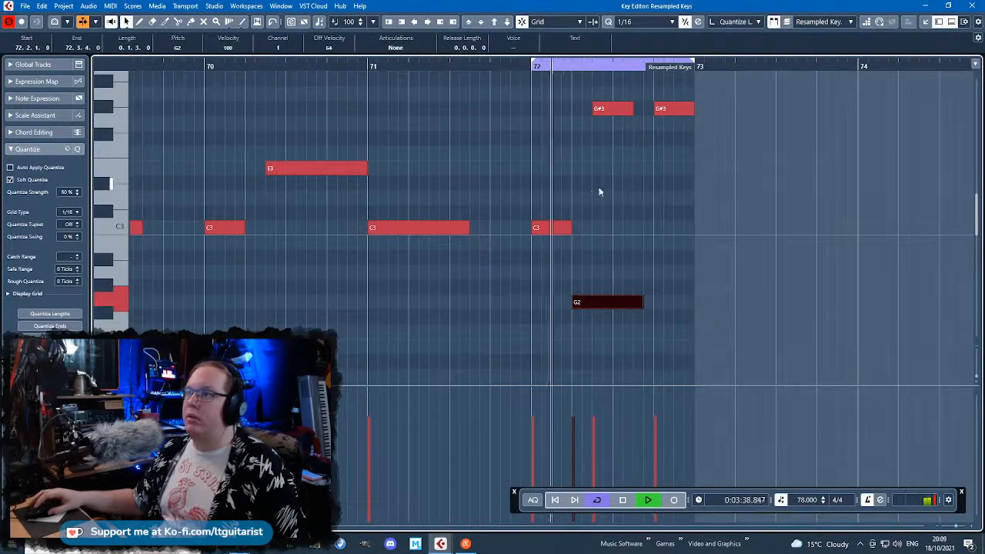
left_click(657, 223)
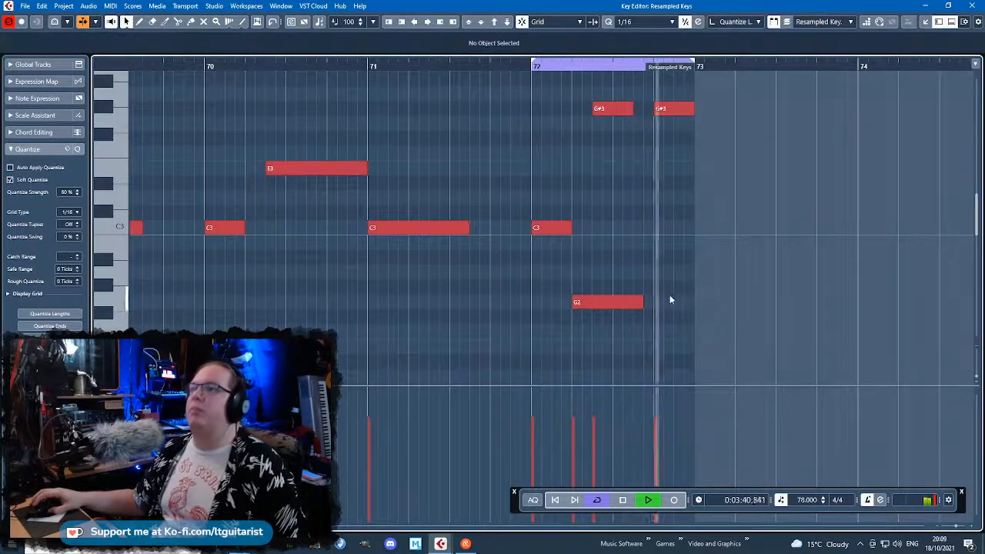
left_click(642, 304)
left_click_drag(645, 304, 653, 303)
left_click(653, 262)
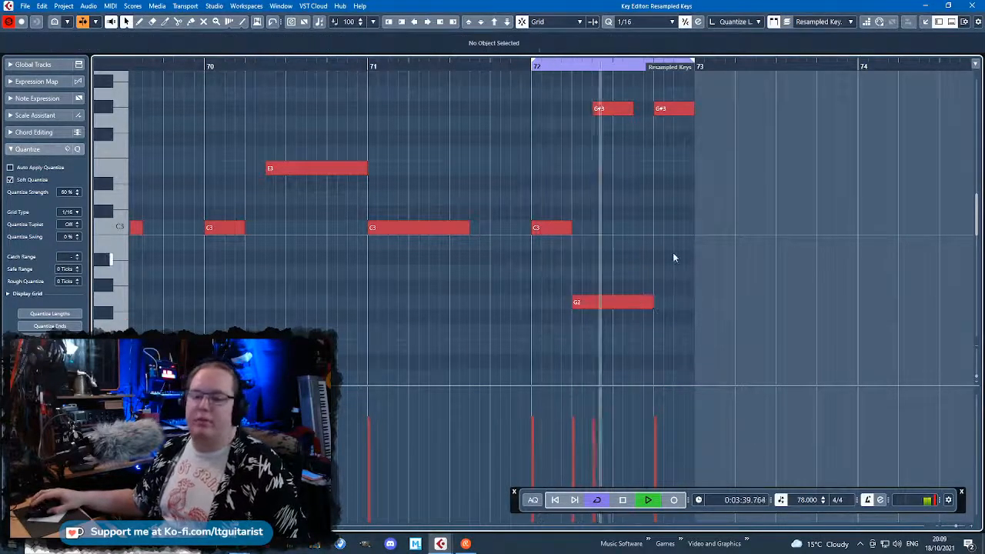
Play back the keys part from about bar 68 through the end of bar 70, then stop
scroll(652, 277, "down", 3)
scroll(604, 308, "down", 3)
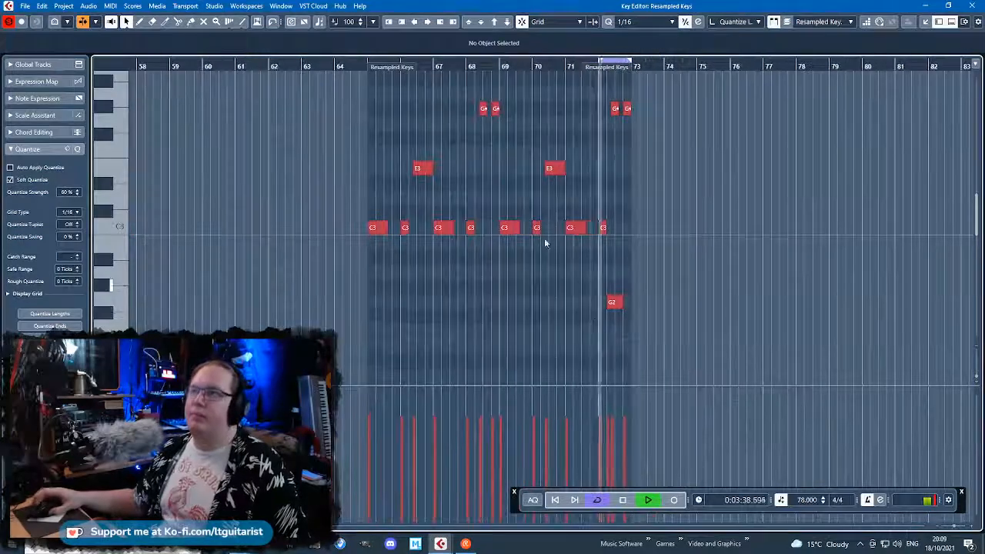
left_click(467, 66)
scroll(561, 231, "up", 3)
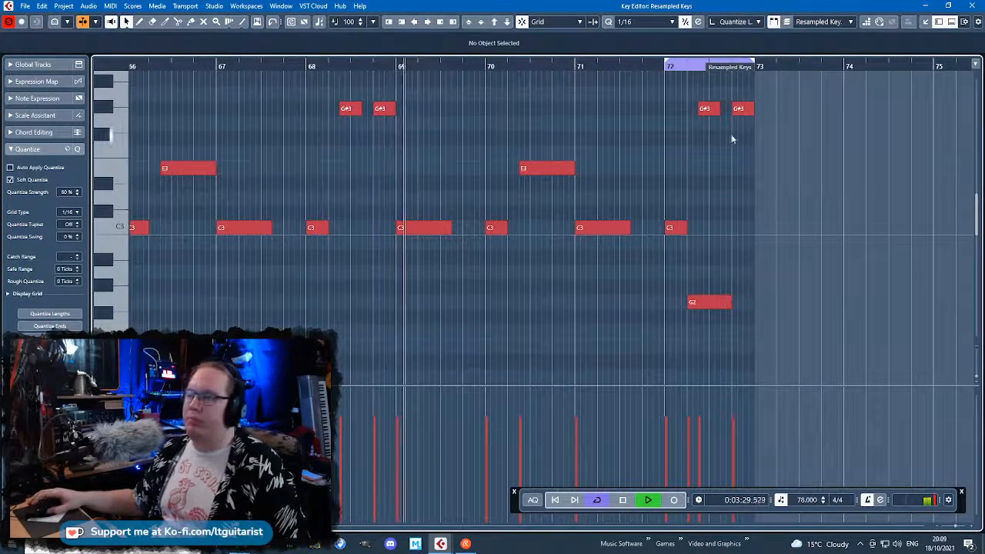
scroll(514, 255, "up", 2)
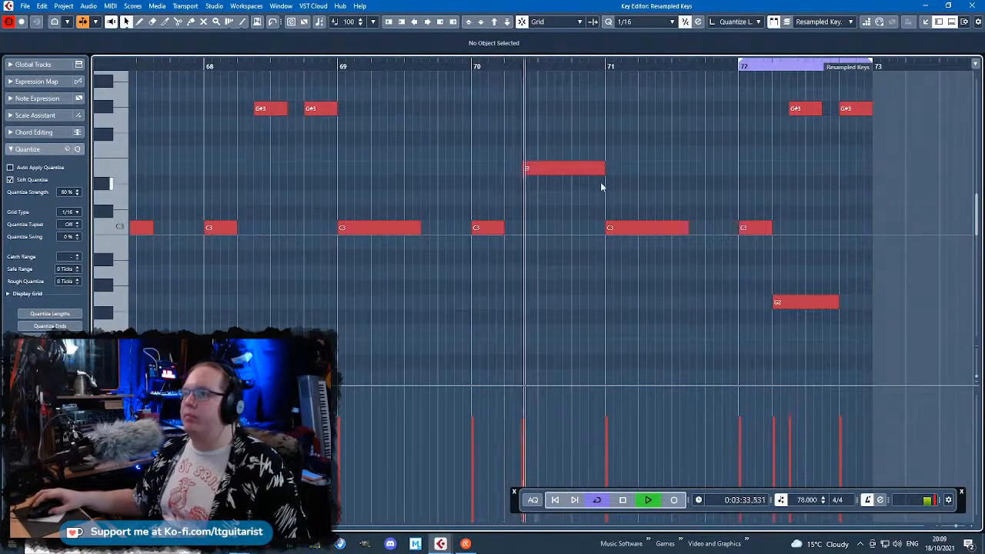
key("space")
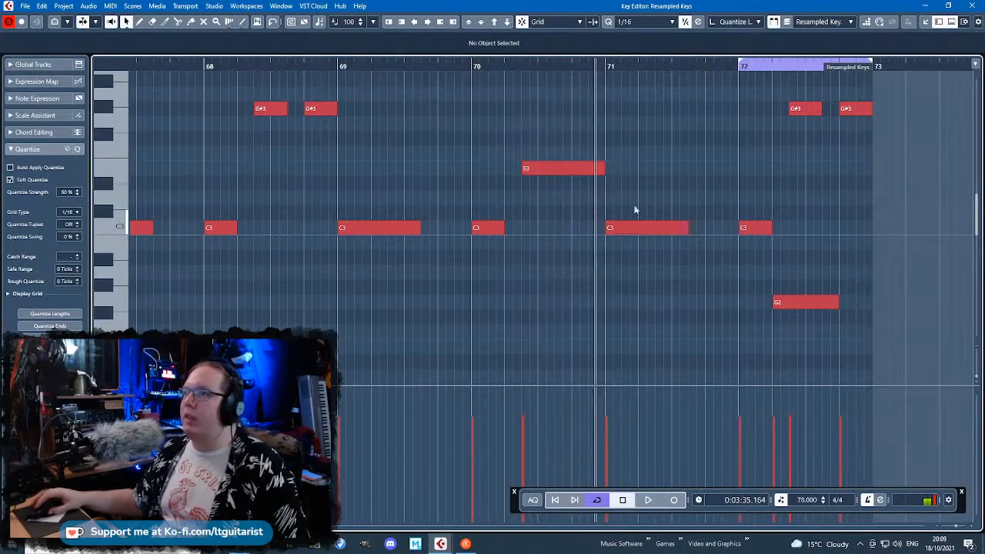
Loop bar 70 and try an A2 tuning note from 70.3.3 to bar 71, starting playback just before it
left_click_drag(564, 60, 556, 61)
mouse_move(550, 67)
left_mouse_down()
mouse_move(501, 69)
mouse_move(624, 80)
left_mouse_up()
key("space")
key("space")
mouse_move(568, 287)
left_mouse_down()
mouse_move(615, 287)
mouse_move(583, 274)
left_mouse_up()
left_click(461, 67)
key("space")
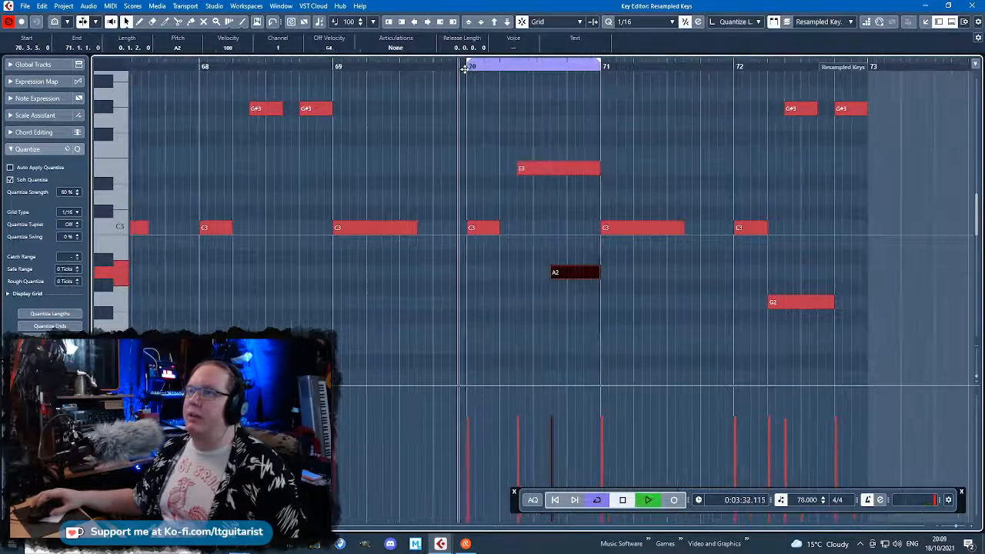
Try the A2 tuning note starting at 70.4 and ending at bar 71 while looping bar 70
scroll(568, 191, "up", 1)
scroll(600, 155, "up", 4)
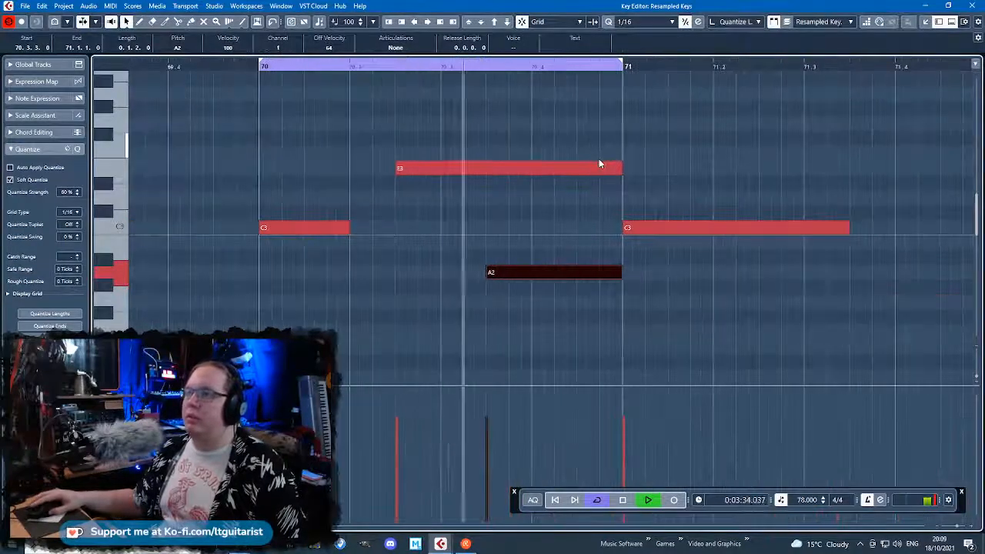
key("space")
left_click_drag(499, 270, 537, 274)
key("space")
left_click(720, 147)
scroll(724, 157, "up", 1)
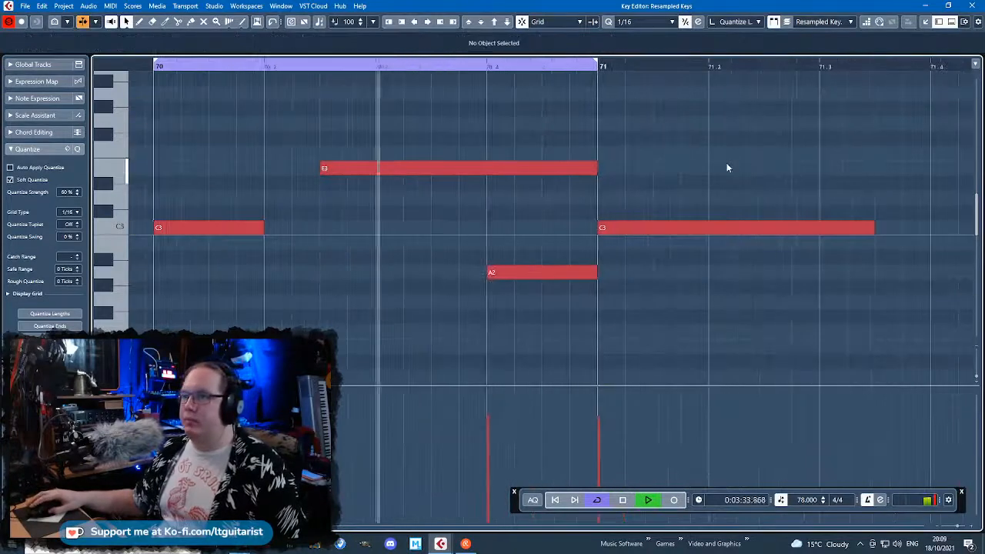
Try the tuning note at the end of bar 70 as A#2 and B2, returning it to A#2
left_click_drag(591, 271, 591, 257)
scroll(660, 153, "down", 1)
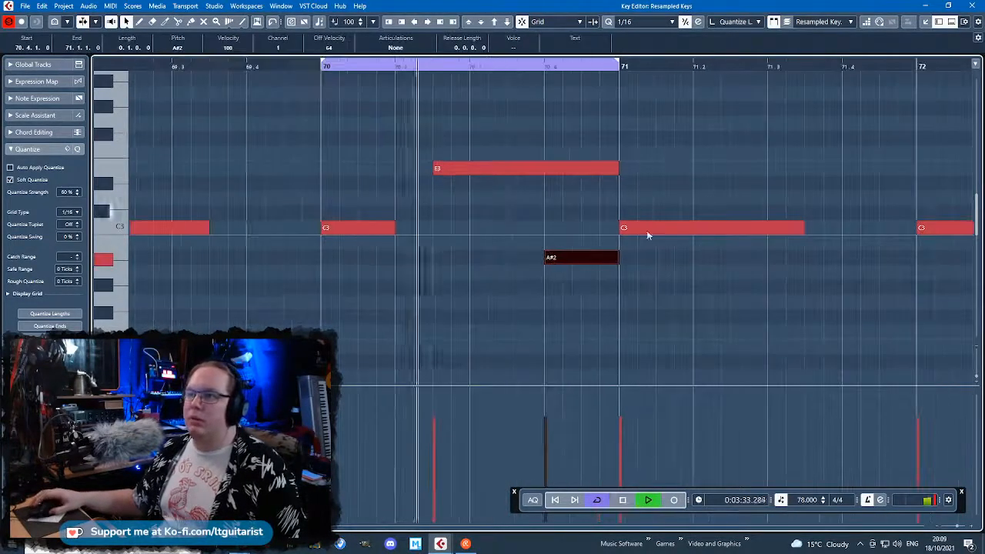
scroll(658, 167, "up", 1)
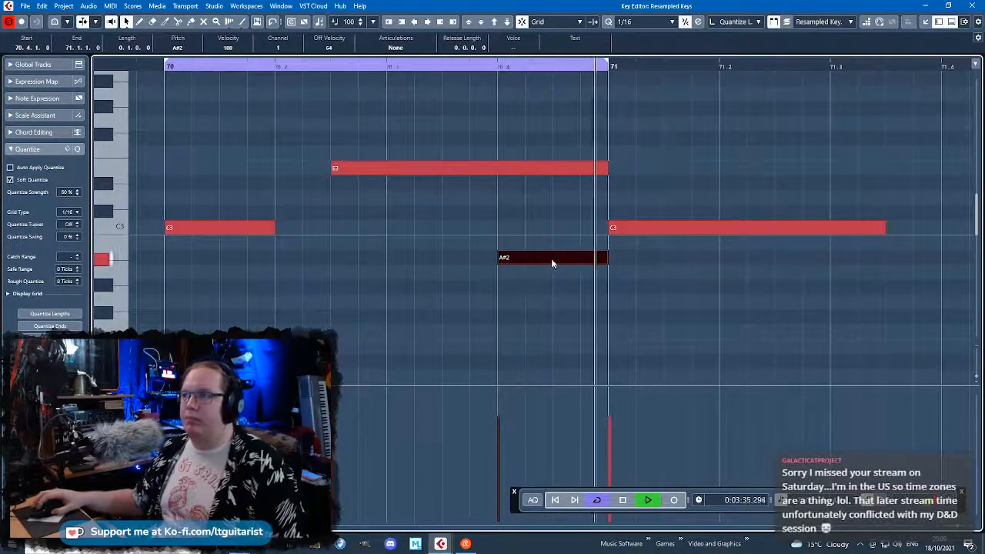
left_click_drag(549, 263, 550, 242)
left_click(630, 98)
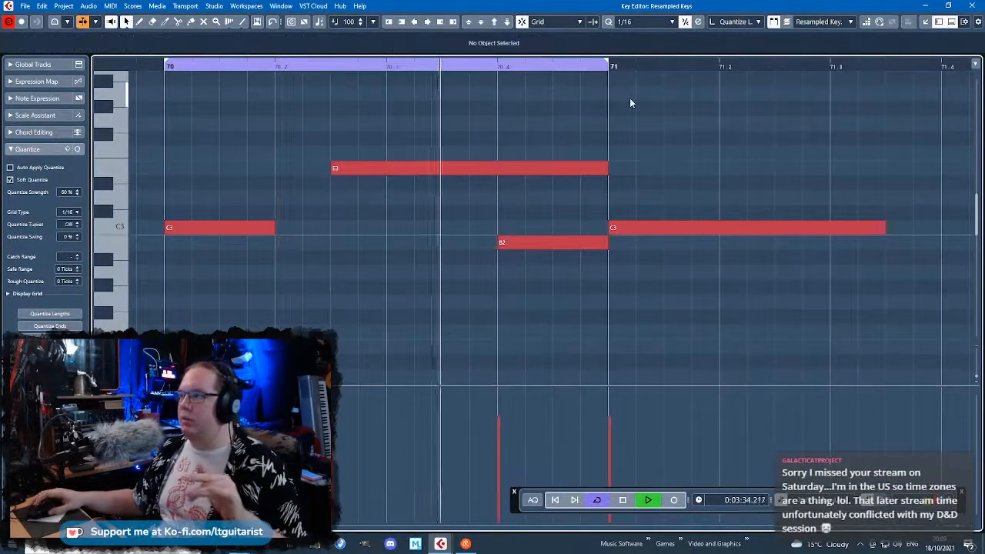
left_click(552, 244)
left_click_drag(552, 244, 552, 258)
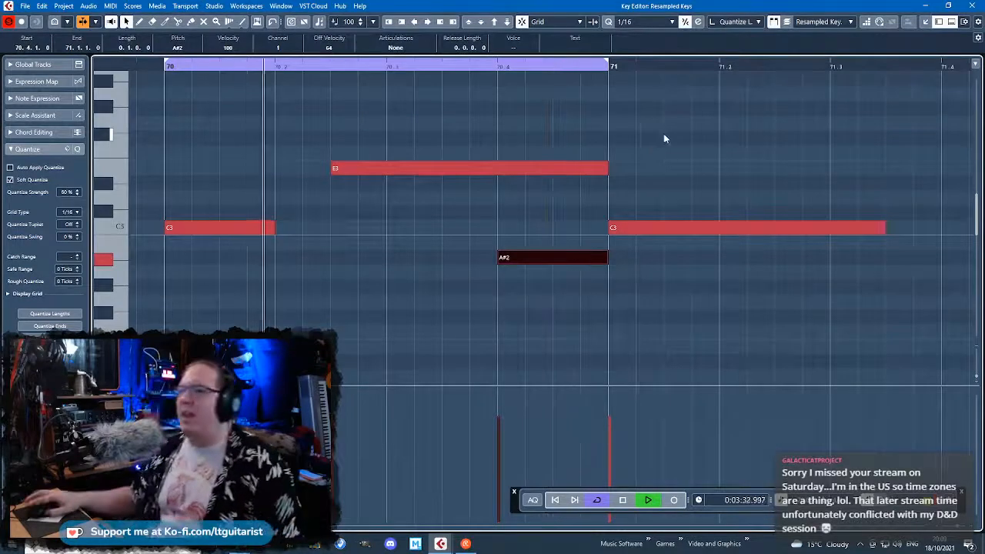
Try lowering the tuning note at the end of bar 70 to F2 and D#2 during looped playback
scroll(659, 137, "down", 6, "ctrl")
left_click_drag(577, 260, 584, 331)
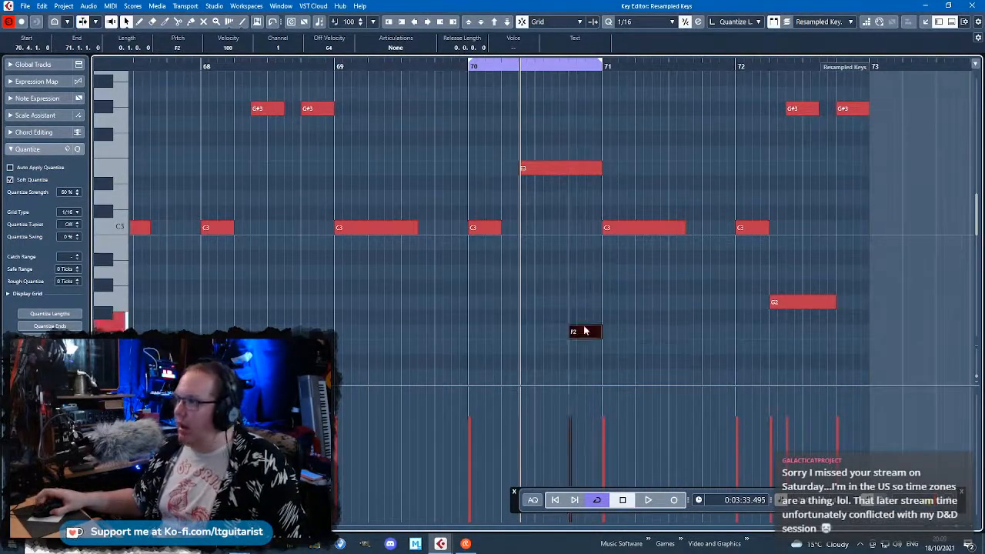
left_click(468, 68)
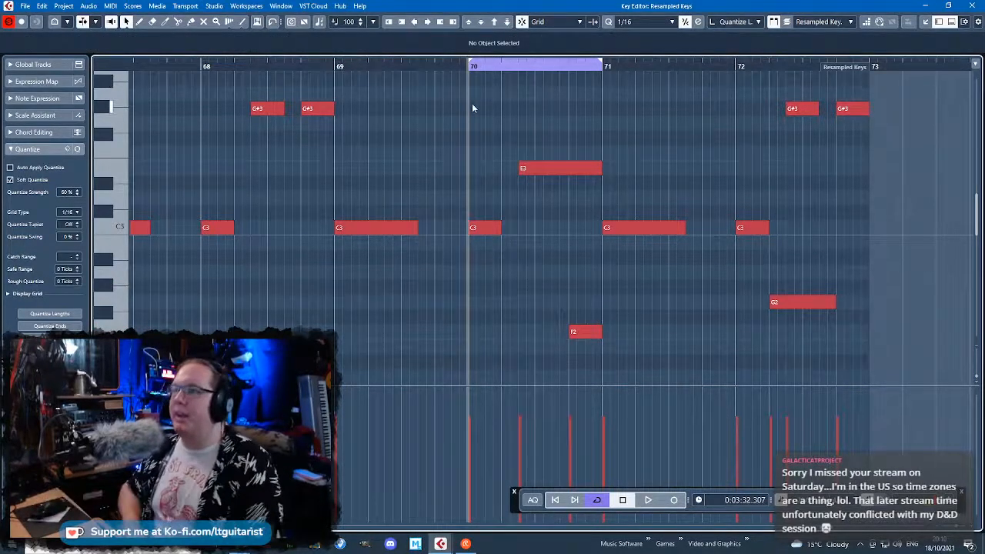
key("space")
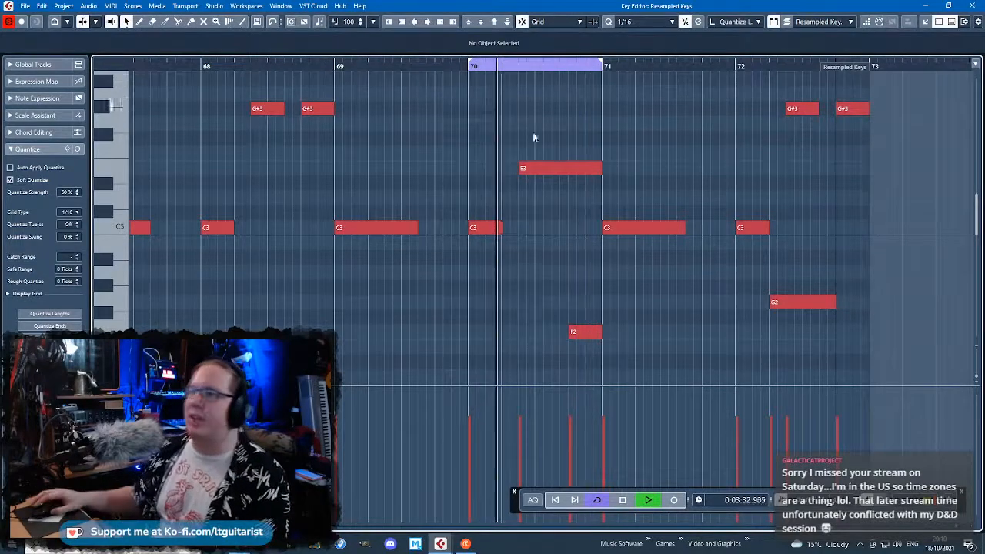
scroll(531, 185, "down", 2)
left_click_drag(584, 266, 591, 303)
left_click(592, 258)
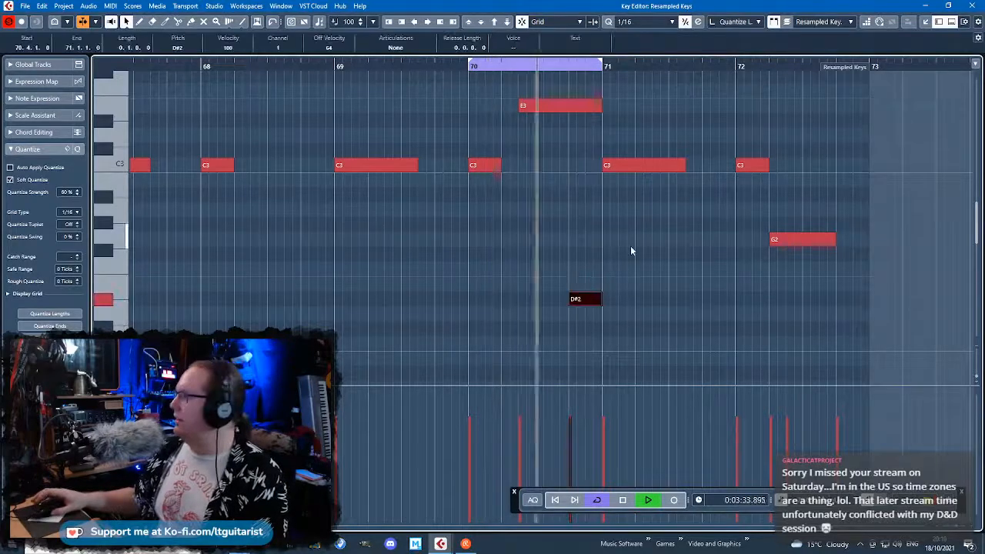
Try the tuning note at the end of bar 70 as D2 and C#2 over the loop
left_click(570, 244)
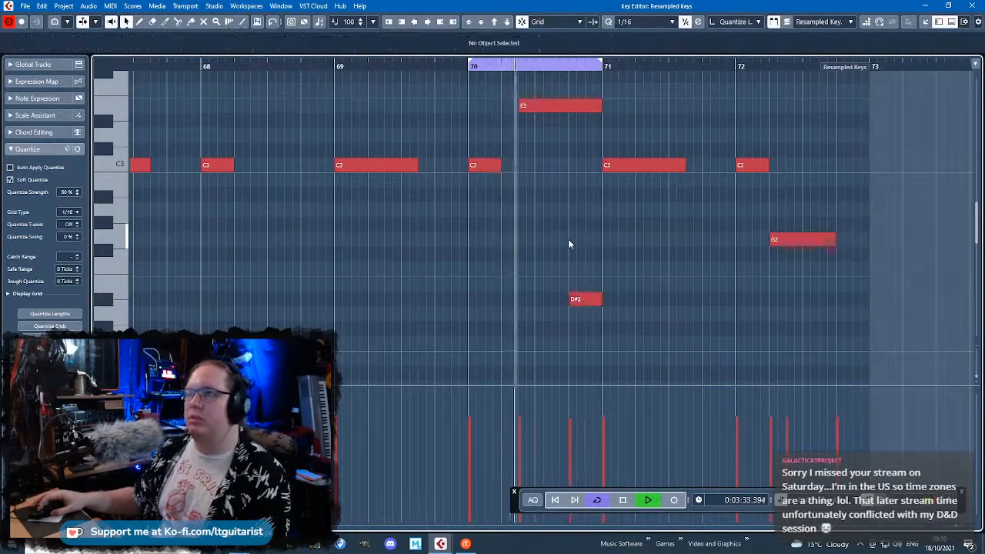
left_click_drag(586, 303, 586, 318)
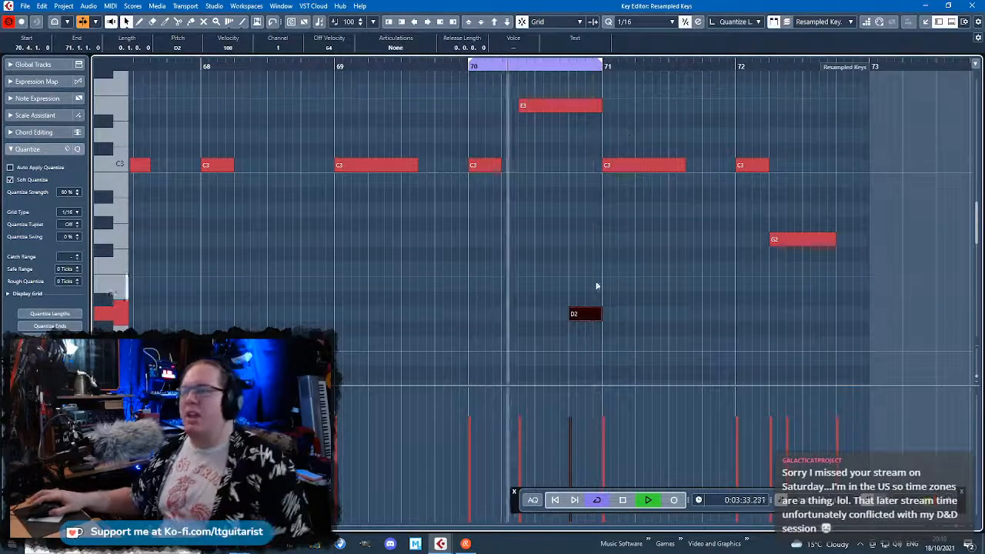
scroll(508, 266, "down", 3)
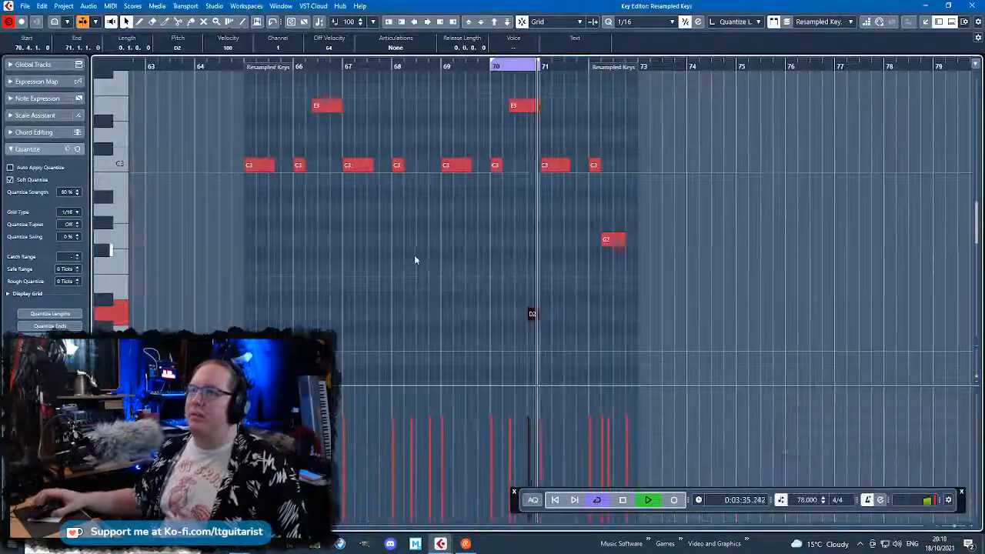
scroll(517, 298, "up", 3)
left_click_drag(569, 315, 569, 327)
left_click(599, 258)
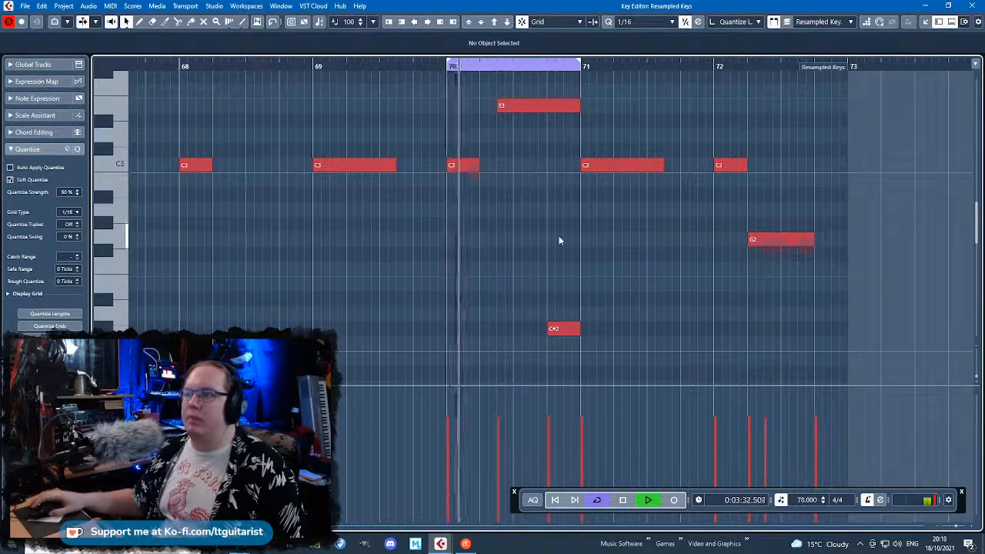
Stop playback and delete the C#2 tuning note at the end of bar 70
scroll(648, 303, "up", 3)
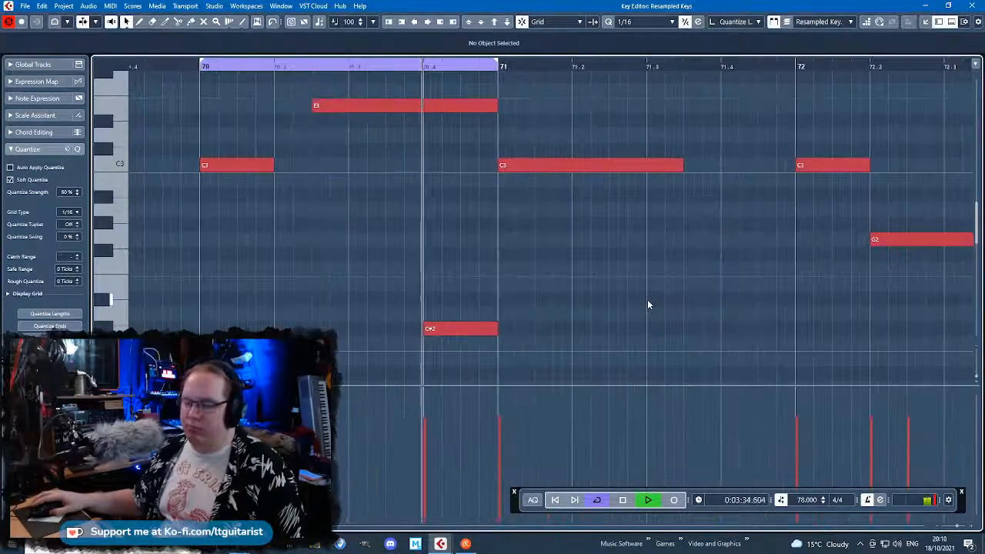
key("space")
left_click_drag(638, 274, 438, 355)
key("Delete")
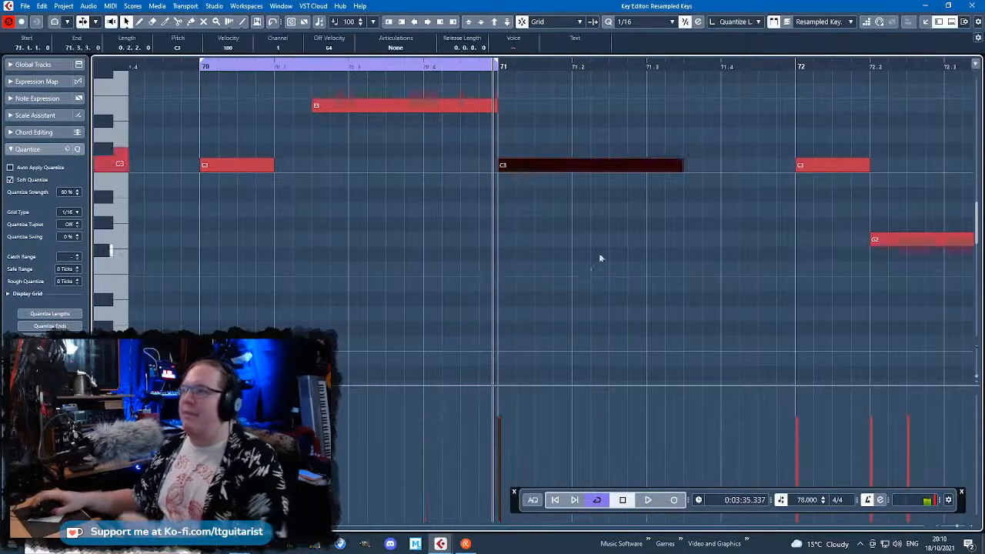
Close the Key Editor and replace the Resampled Keys part at bar 73 with a duplicate of the edited bar 65 part
left_click(972, 5)
scroll(770, 284, "down", 3)
left_click_drag(766, 295, 824, 420)
key("Delete")
left_click(689, 341)
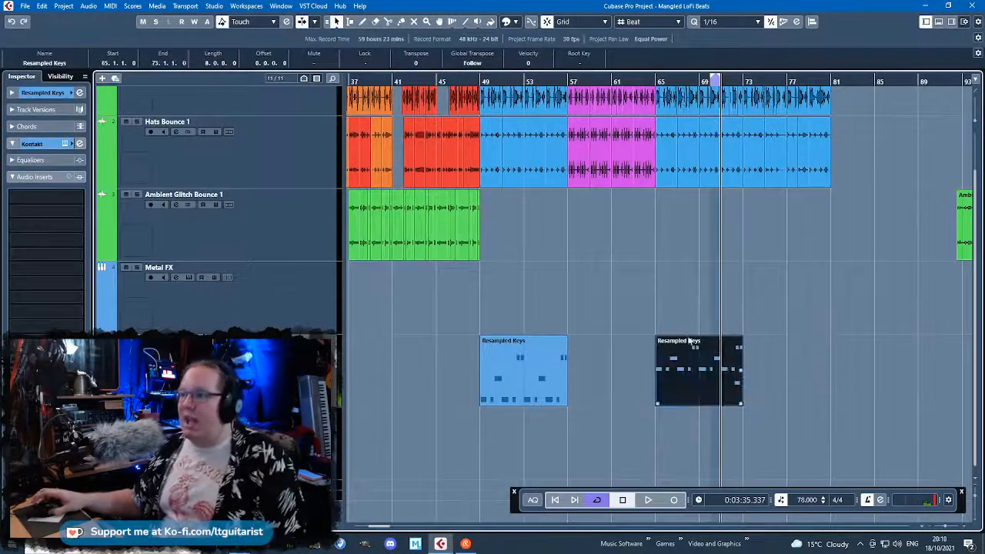
key("f")
key("Escape")
key("ctrl+d")
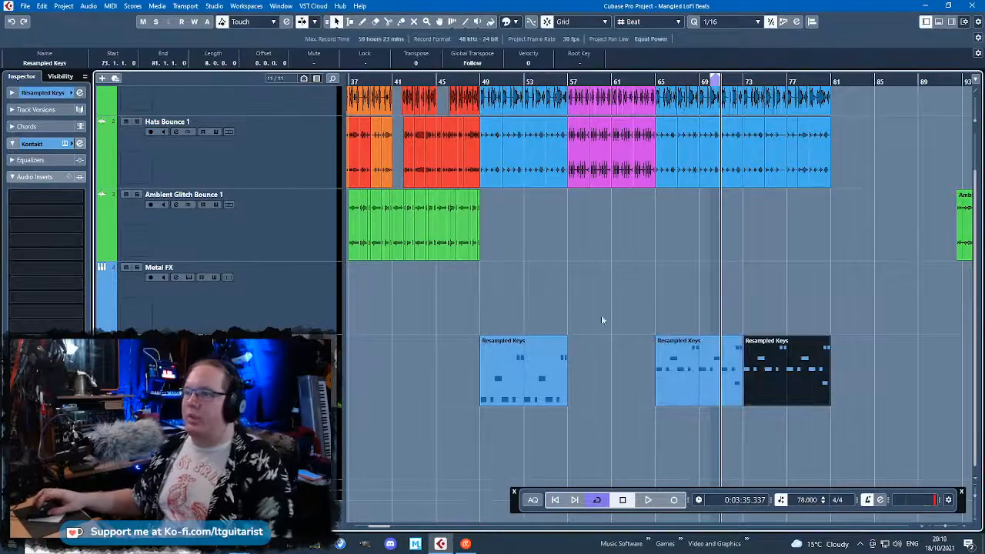
Replace the Resampled Keys part at bar 49 with a duplicate of the edited part from bars 73–81
left_click_drag(616, 323, 542, 433)
key("Delete")
left_click(787, 350)
left_click_drag(783, 396, 524, 396)
left_click(413, 314)
Place another duplicate of the edited Resampled Keys part at bar 25, spanning bars 25 to 33
scroll(525, 339, "left", 5)
left_click_drag(654, 369, 916, 368)
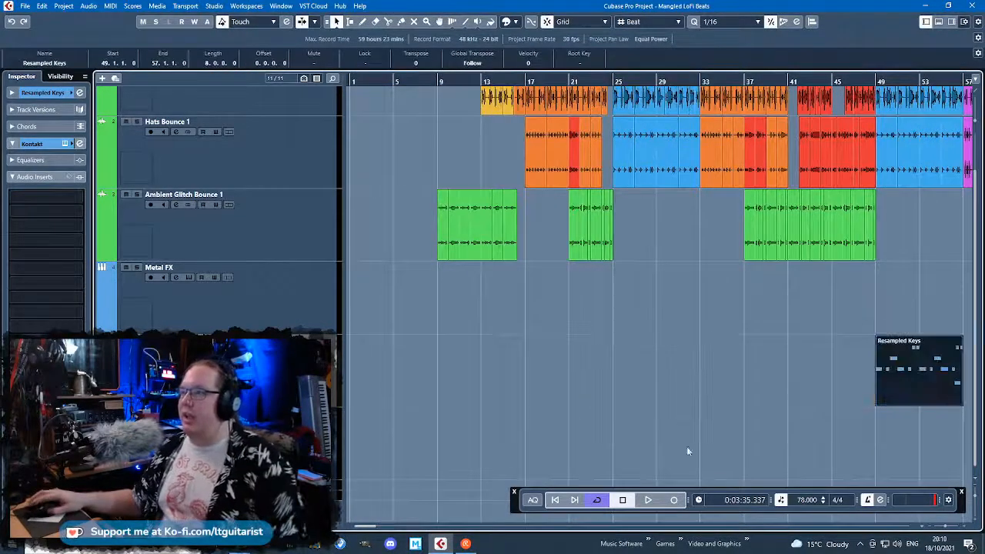
key("g")
left_click_drag(679, 386, 500, 380)
key("h")
scroll(498, 379, "up", 2)
mouse_move(556, 390)
left_mouse_down()
mouse_move(569, 391)
mouse_move(547, 393)
left_mouse_up()
scroll(506, 309, "down", 2)
left_click(404, 313)
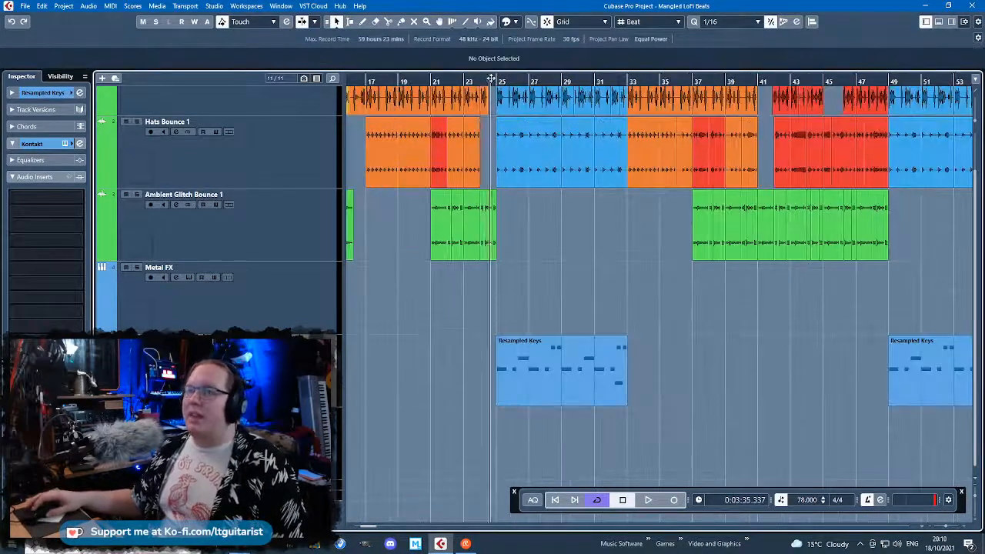
Loop bars 25 to 33 with the Resampled Keys track soloed and bring up the sound settings of its Kontakt instrument
left_click(491, 79)
left_click_drag(499, 75, 615, 99)
left_click(566, 369)
key("space")
key("s")
left_click(65, 143)
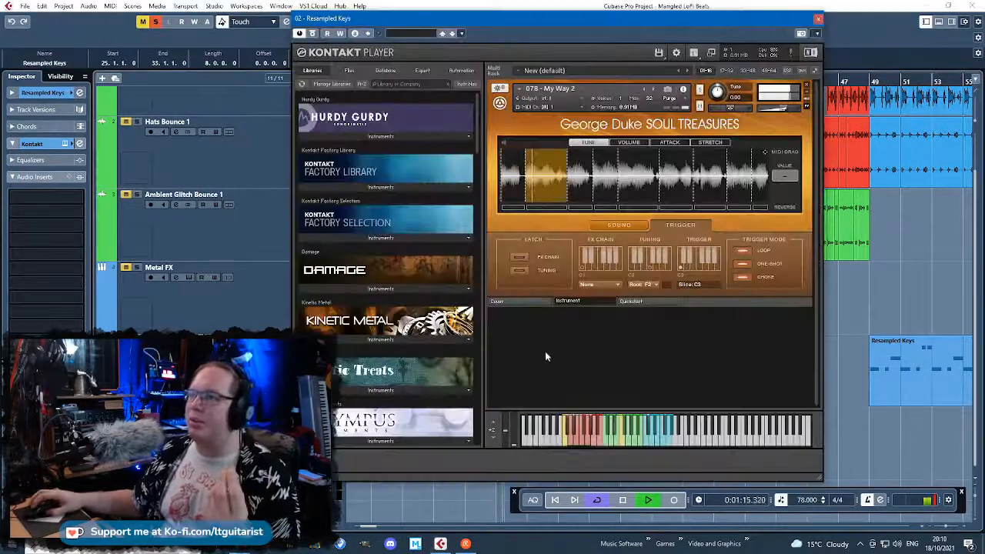
left_click(647, 227)
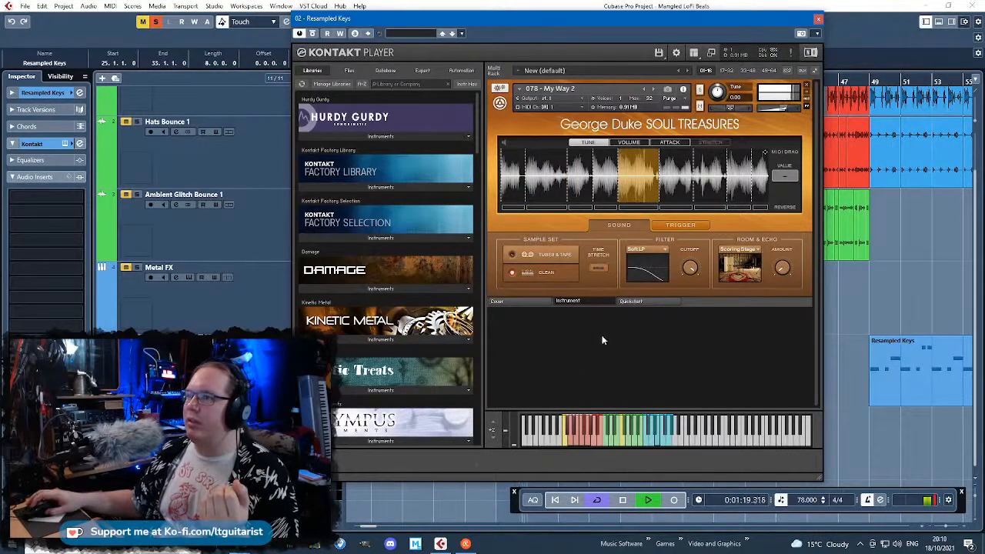
Try the Juicy LP and Soft LP filter types on the My Way 2 instrument over the loop
left_click(650, 248)
left_click(671, 279)
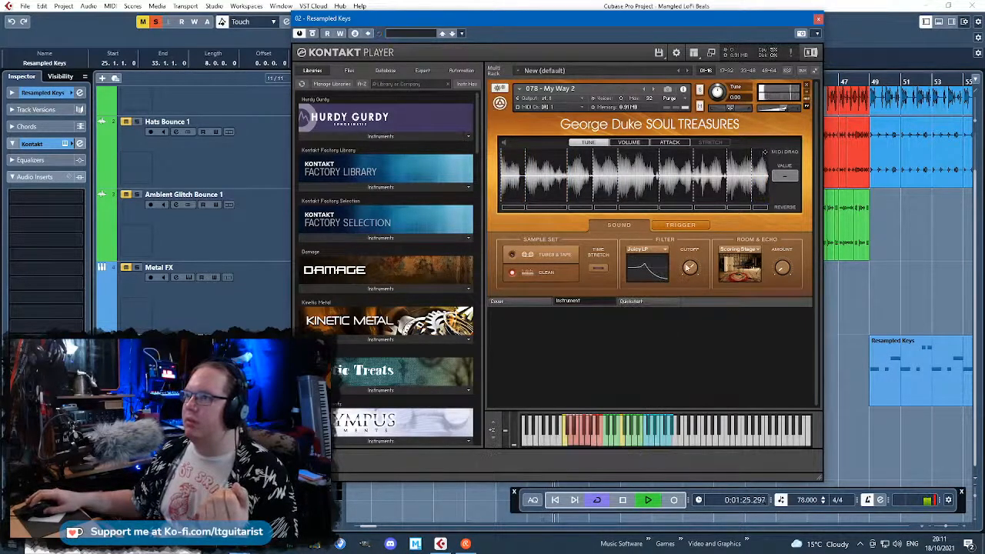
left_click(663, 256)
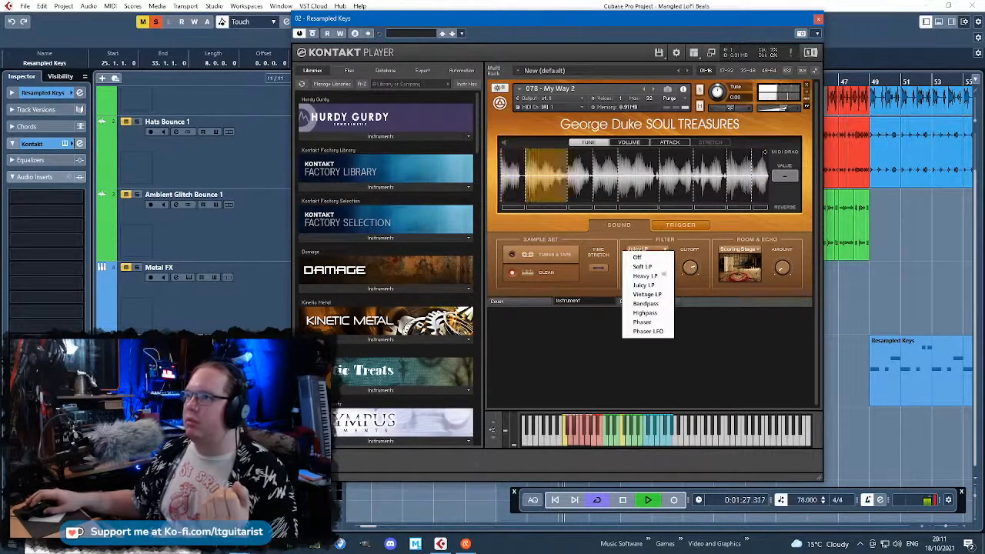
left_click(673, 289)
left_click(651, 250)
left_click(681, 286)
left_click(650, 249)
left_click(644, 267)
left_click(652, 249)
left_click(662, 264)
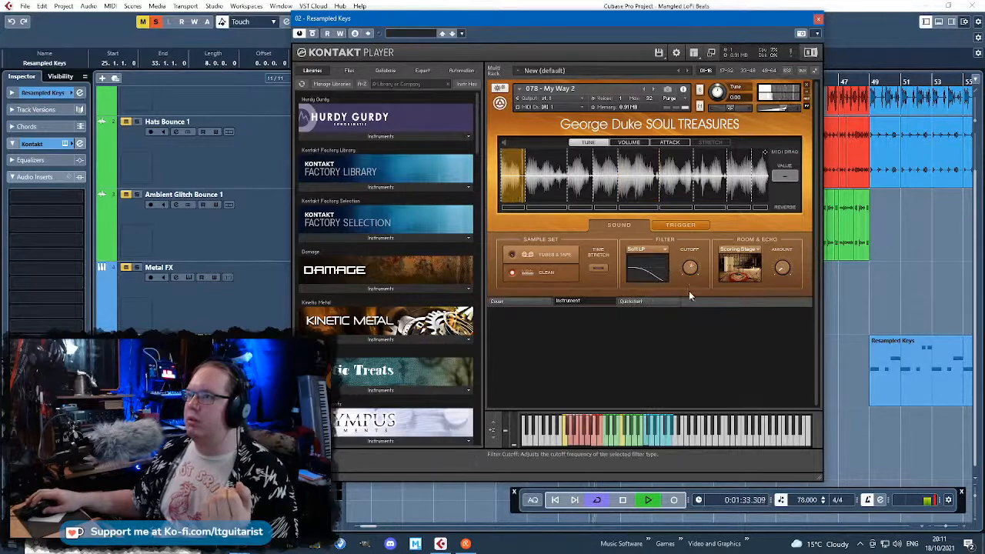
Audition the Heavy LP and Phaser LFO filters, set the filter to Off and close the Kontakt window
left_click(655, 251)
left_click(659, 277)
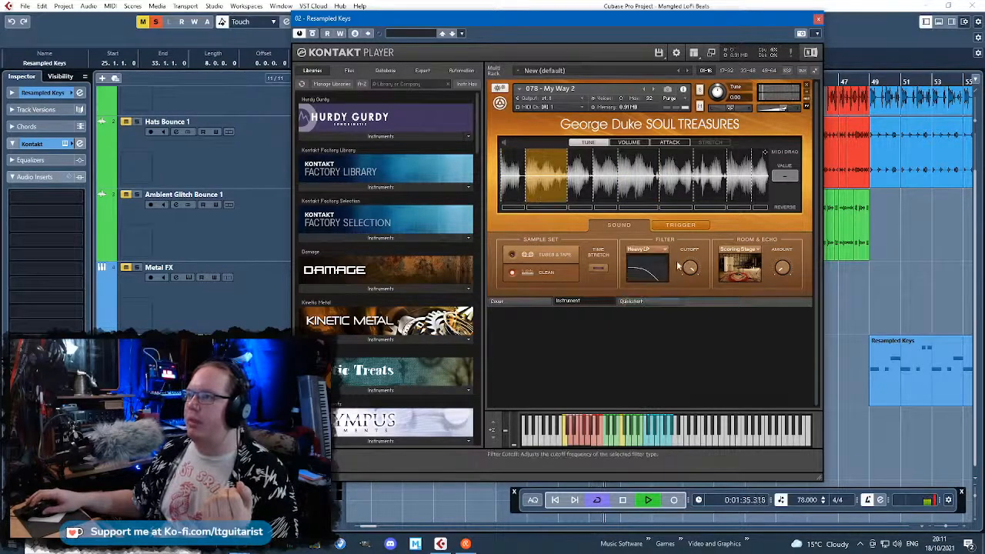
left_click(654, 251)
left_click(648, 332)
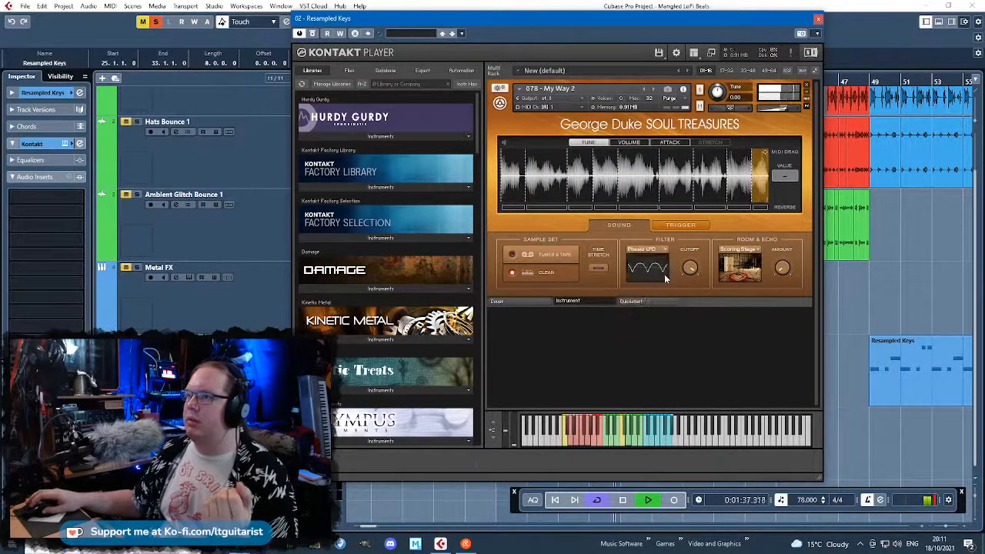
left_click(654, 251)
left_click(645, 253)
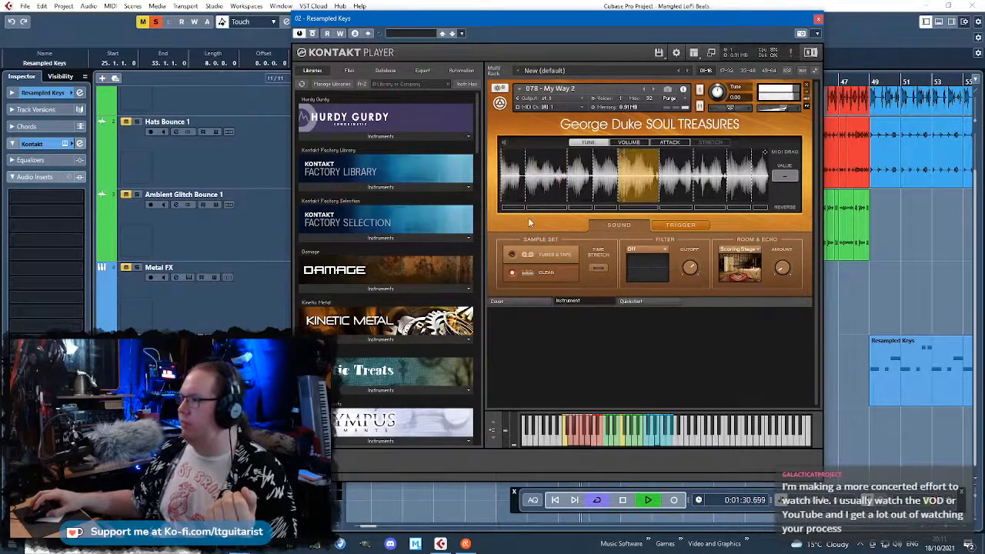
mouse_move(796, 22)
left_mouse_down()
mouse_move(805, 36)
mouse_move(799, 26)
left_mouse_up()
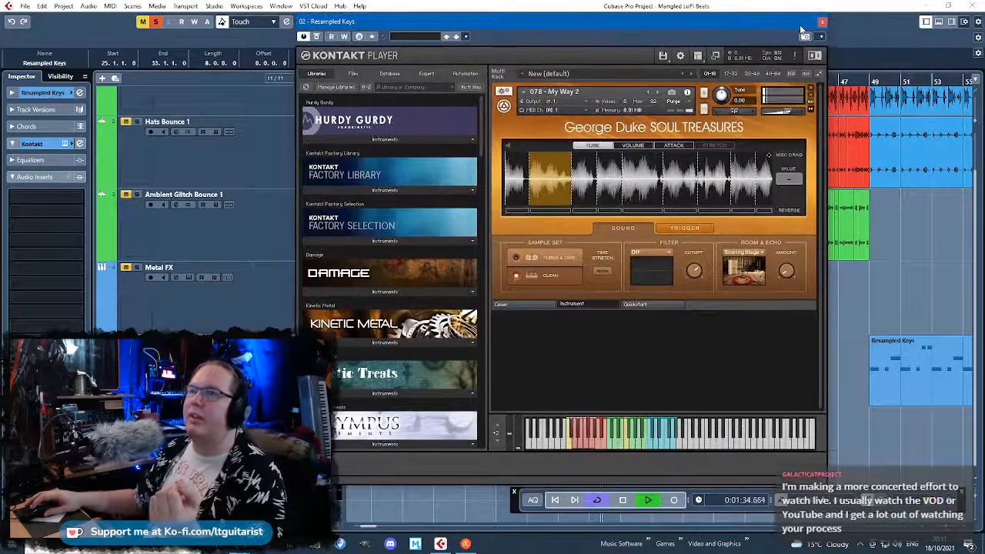
left_click(822, 22)
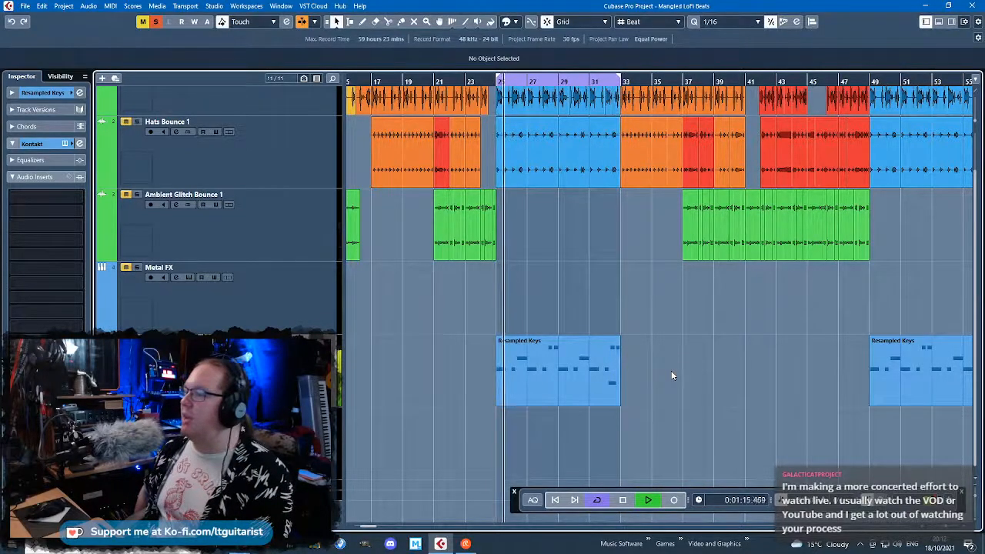
Add the Frequency equalizer to the second insert slot of the Resampled Keys track during unsoloed playback
key("h")
key("h")
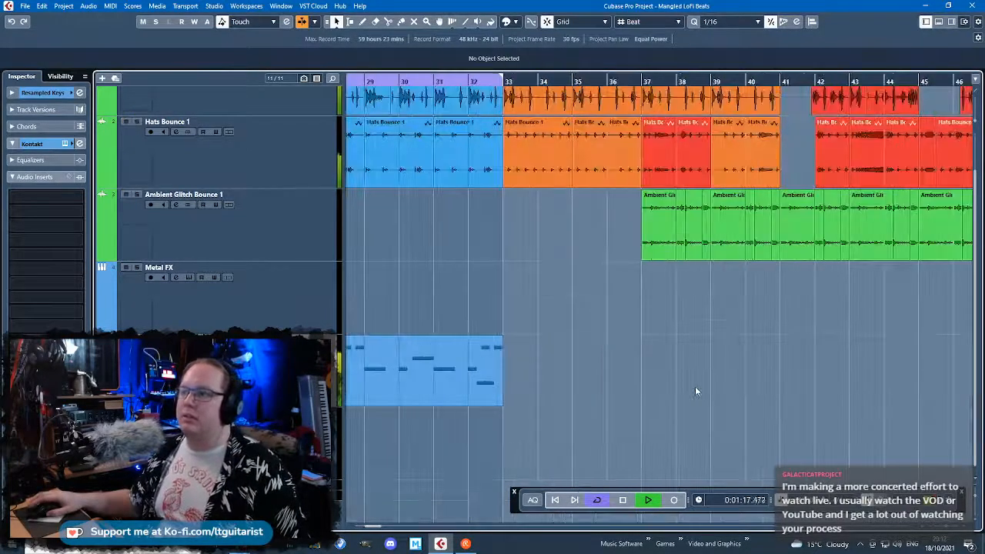
key("g")
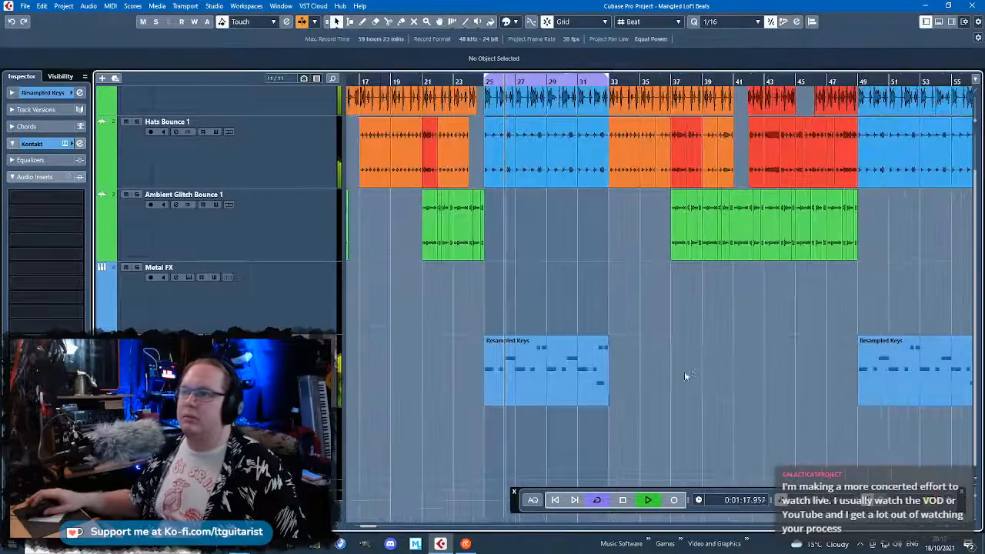
left_click(61, 224)
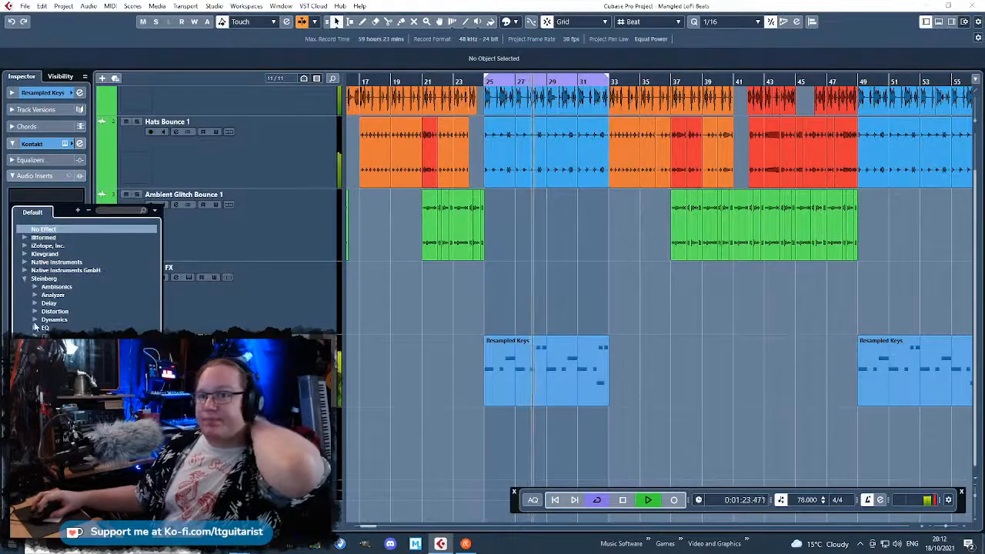
double_click(58, 344)
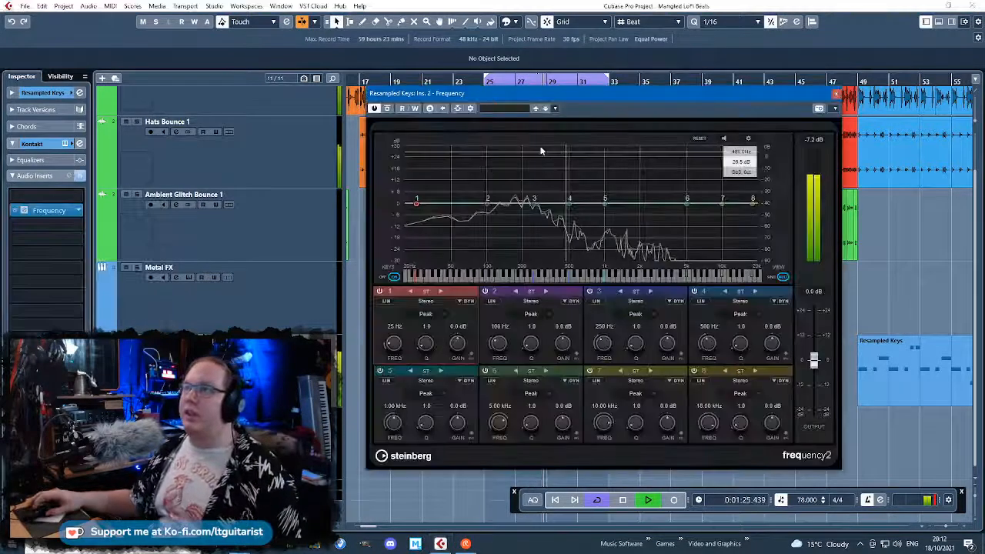
Load the Frequency preset Piano 2 Bright w Rhode Notch and adjust its band 1 low cut at 63 Hz
left_click(520, 109)
double_click(530, 154)
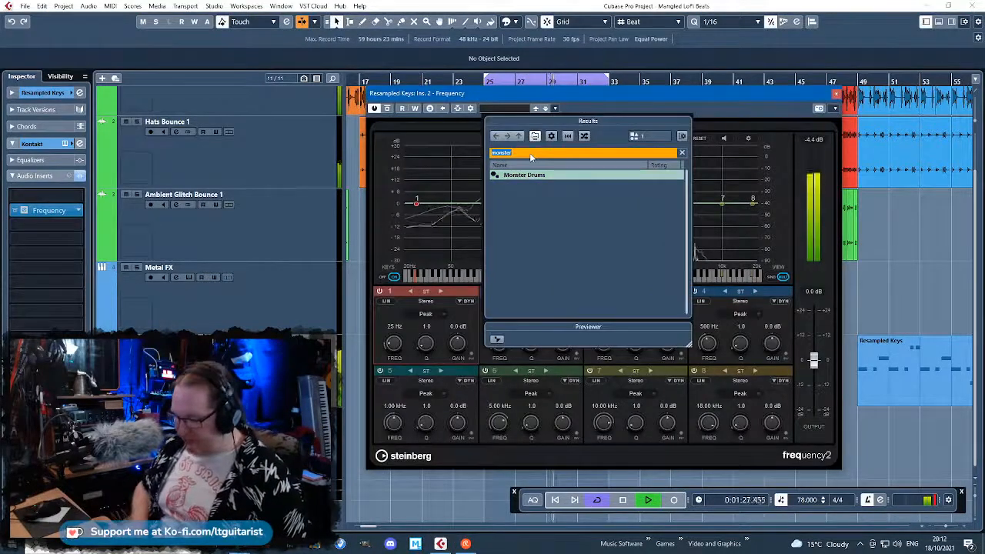
key("BackSpace")
type("key")
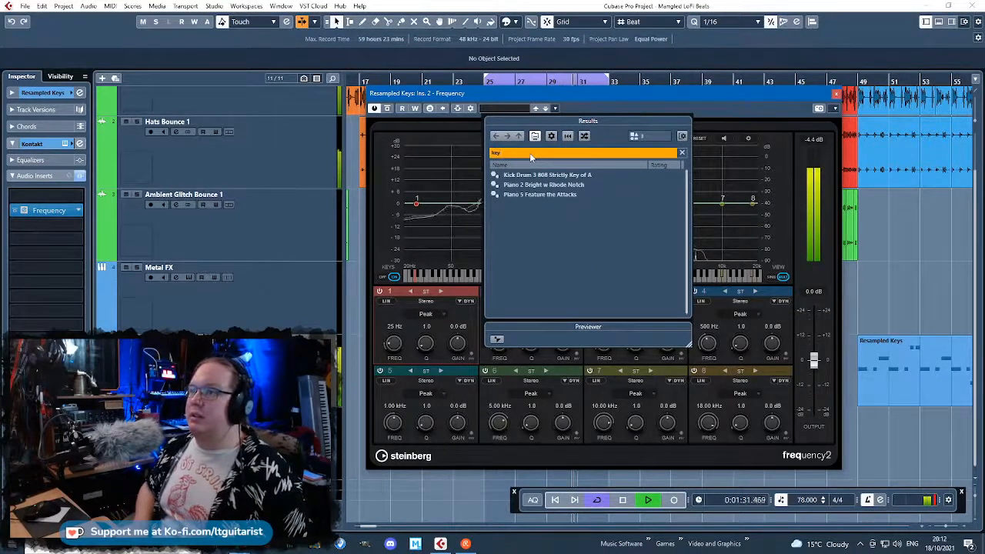
double_click(518, 184)
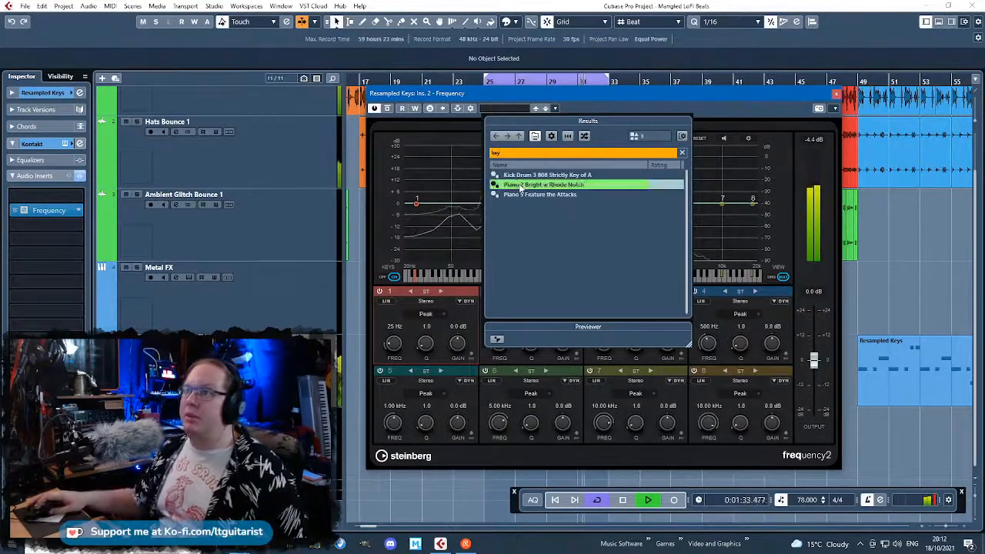
left_click_drag(466, 246, 463, 243)
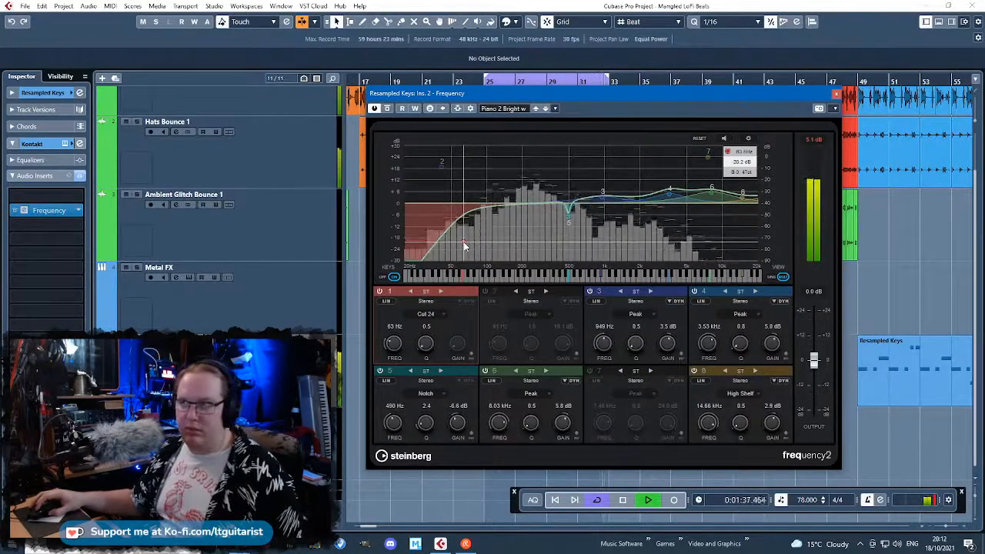
left_click(516, 109)
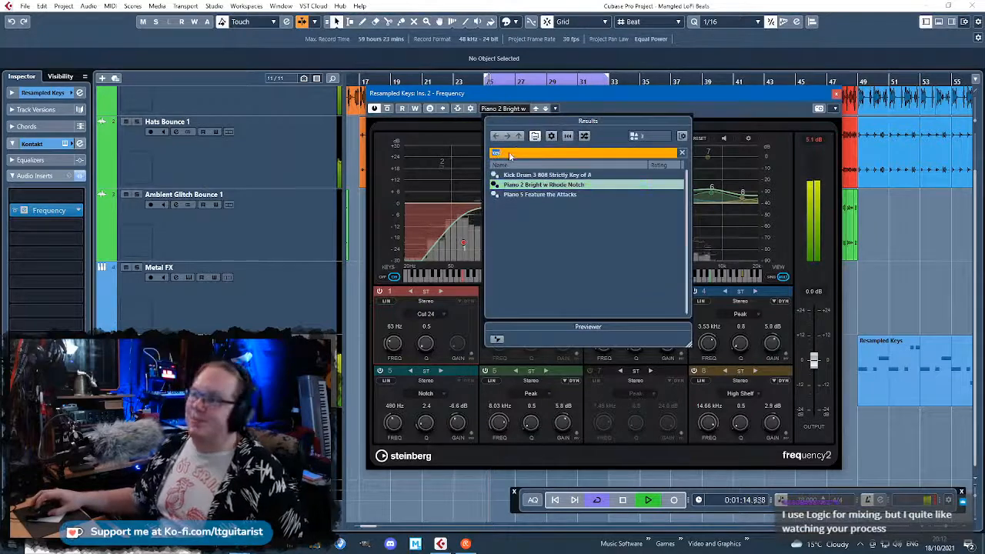
key("BackSpace")
scroll(534, 218, "up", 9)
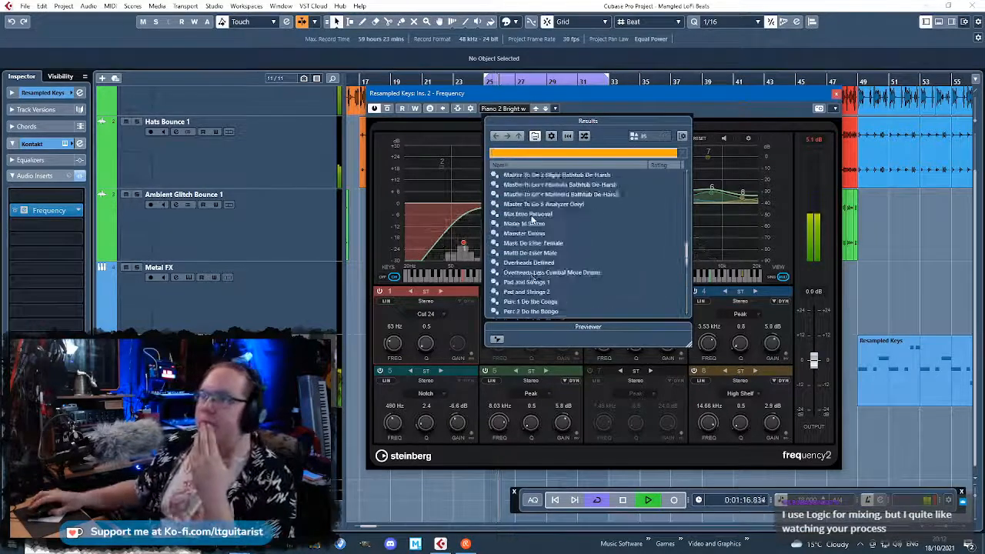
left_click_drag(689, 211, 686, 160)
key("Escape")
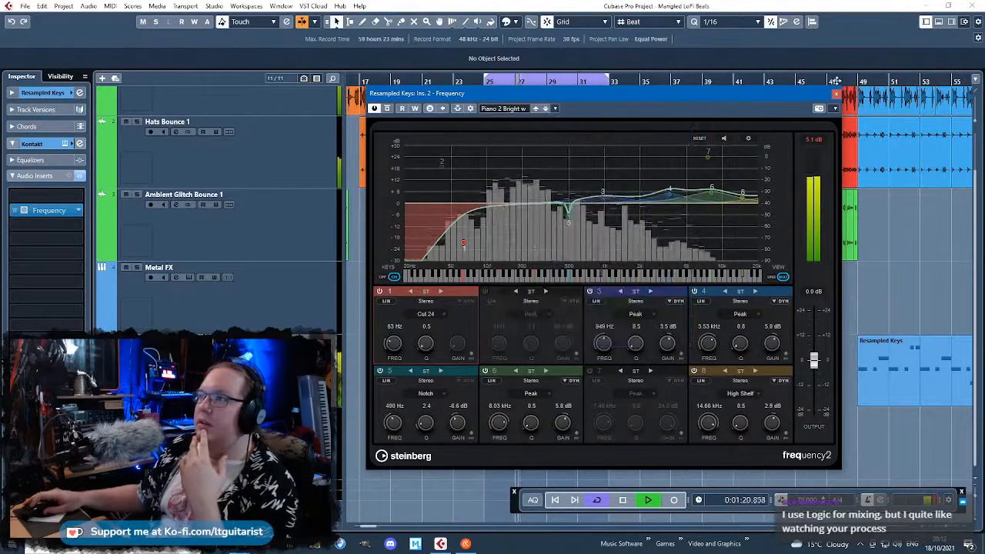
Replace the Frequency equalizer on the Resampled Keys track with StudioEQ and reposition its window
left_click(80, 213)
left_click(79, 212)
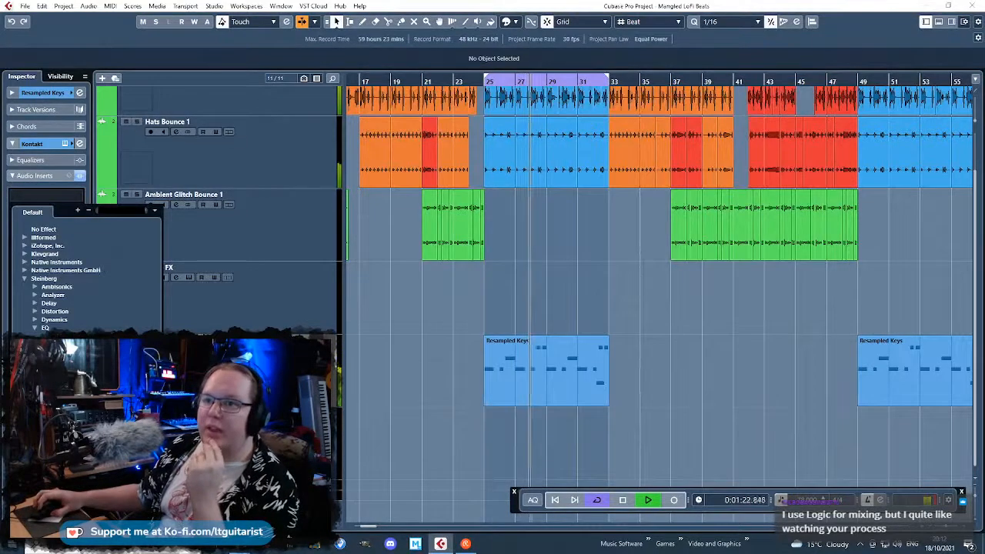
left_click(65, 375)
left_click(497, 168)
left_click_drag(475, 118, 734, 95)
Reduce the lows in StudioEQ with band 1 at 199 Hz, -13.4 dB, and band 2 at 21 Hz, -7.2 dB
left_click_drag(542, 212, 536, 254)
left_click_drag(636, 210, 473, 222)
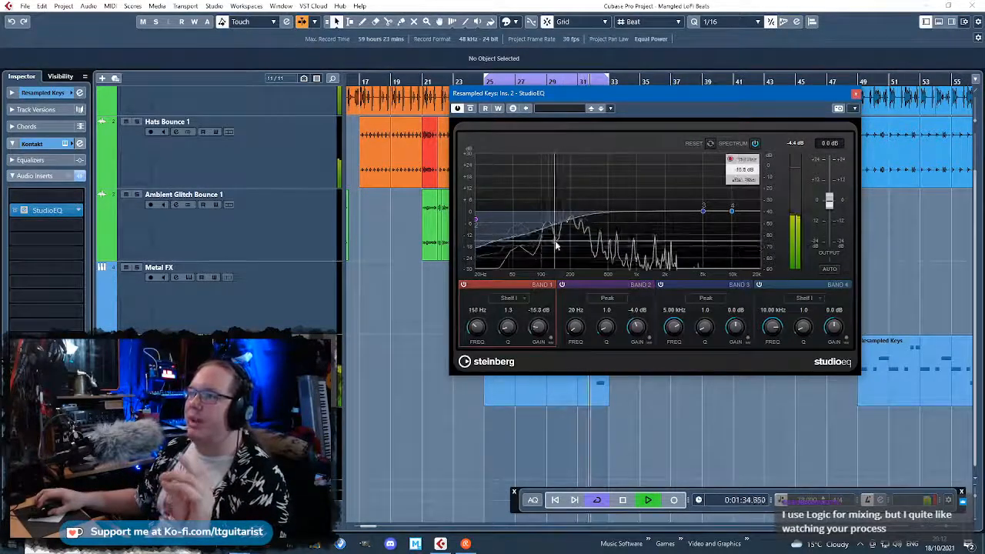
left_click_drag(478, 229, 472, 205)
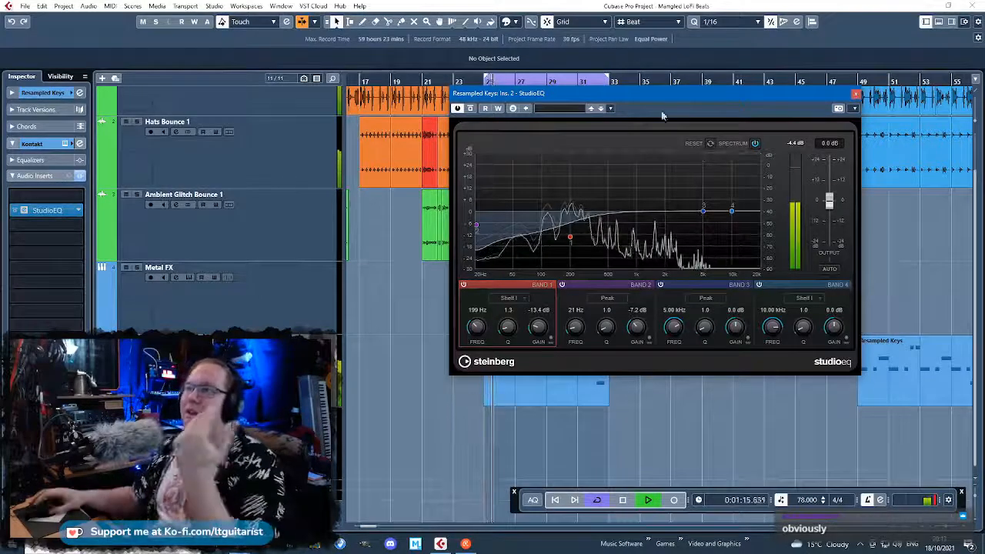
Boost the highs in StudioEQ with the band 4 shelf at 2.14 kHz and 3.8 dB, and close the equalizer
left_click_drag(638, 93, 675, 97)
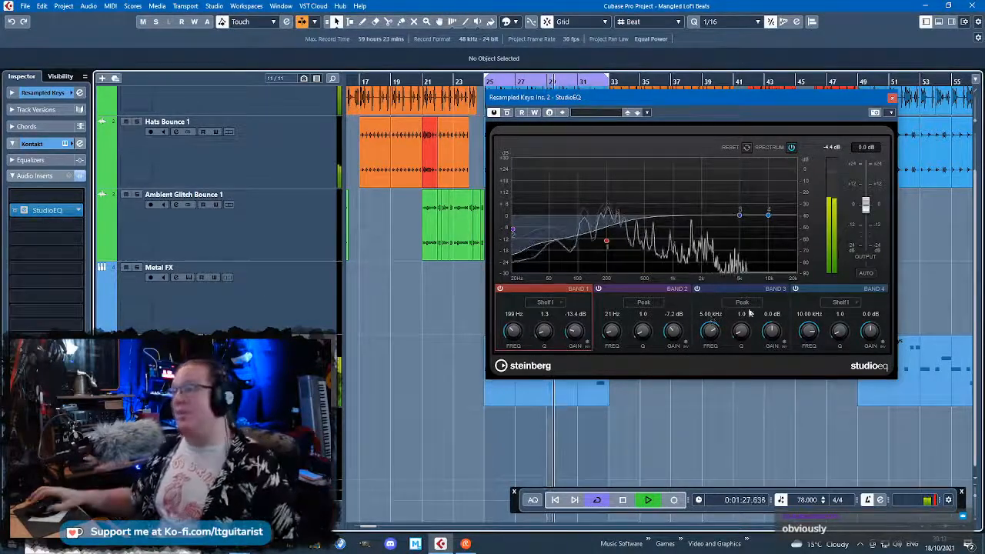
left_click_drag(768, 214, 712, 204)
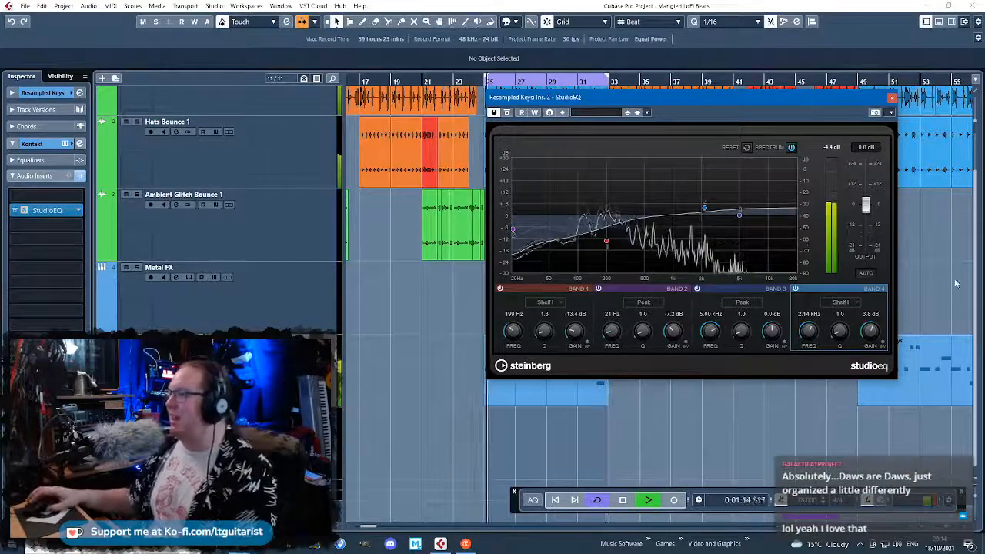
left_click(892, 97)
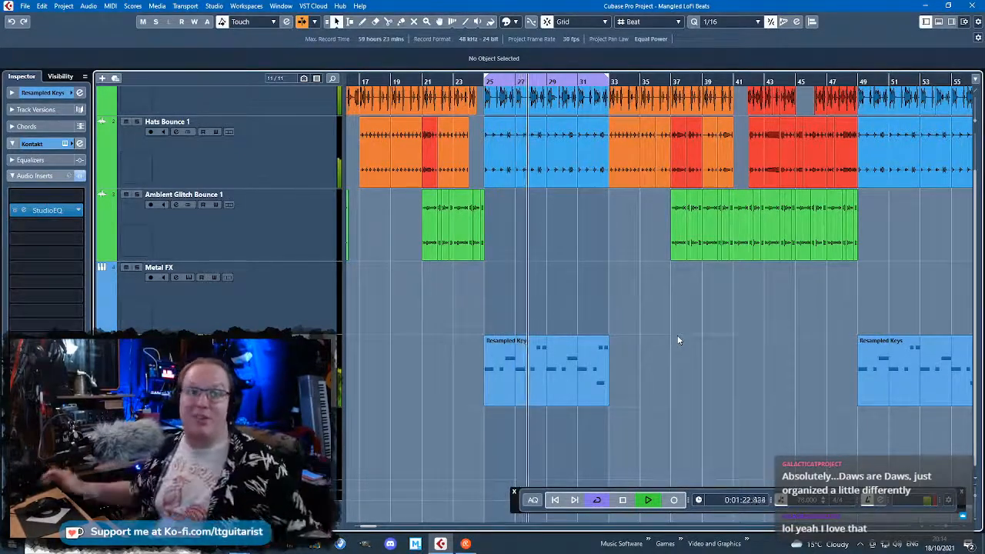
Stop playback and set the loop range to bars 21 to 25, ahead of the Resampled Keys part at bar 25
scroll(685, 321, "down", 2)
scroll(680, 326, "up", 1)
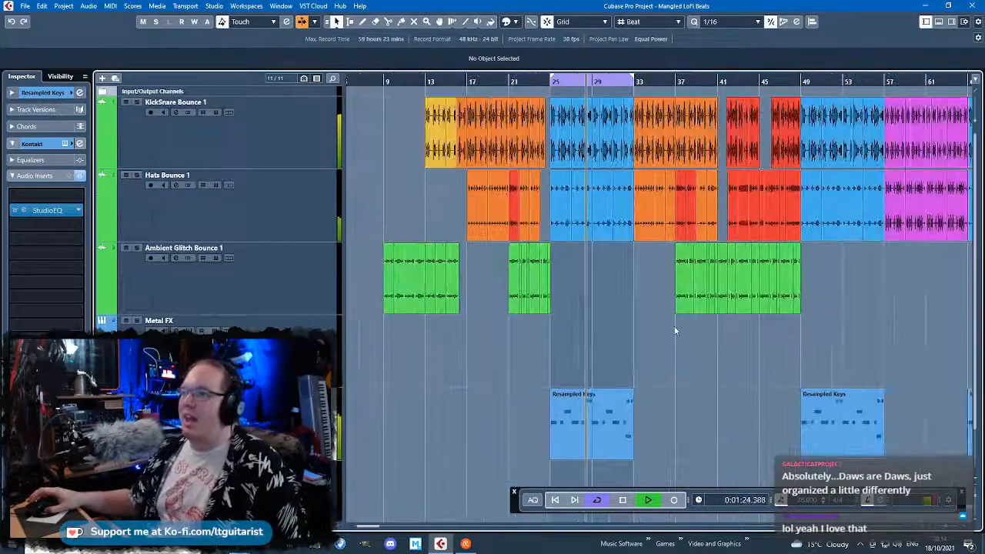
scroll(669, 329, "down", 1)
key("space")
left_click(607, 372)
scroll(691, 420, "up", 4)
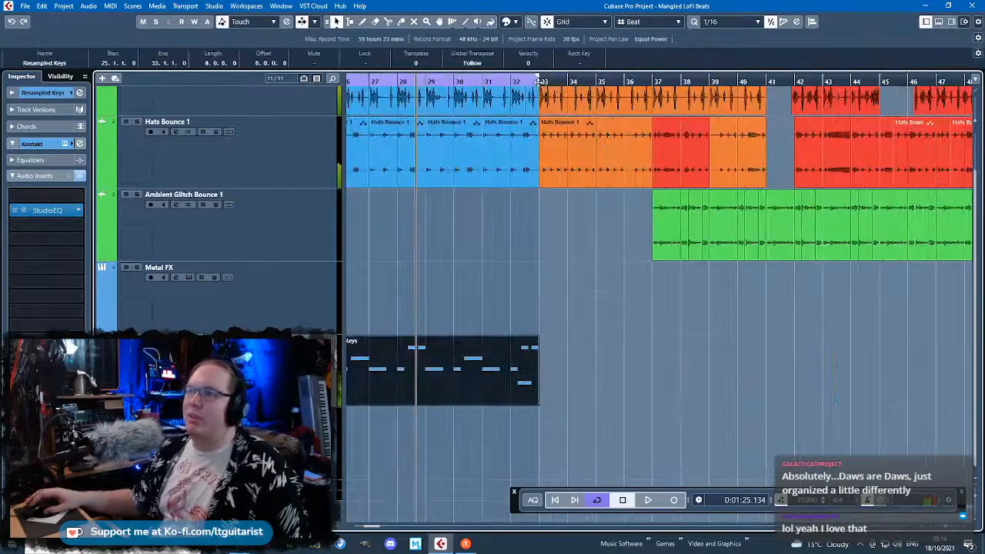
scroll(558, 196, "down", 2)
scroll(668, 284, "down", 3)
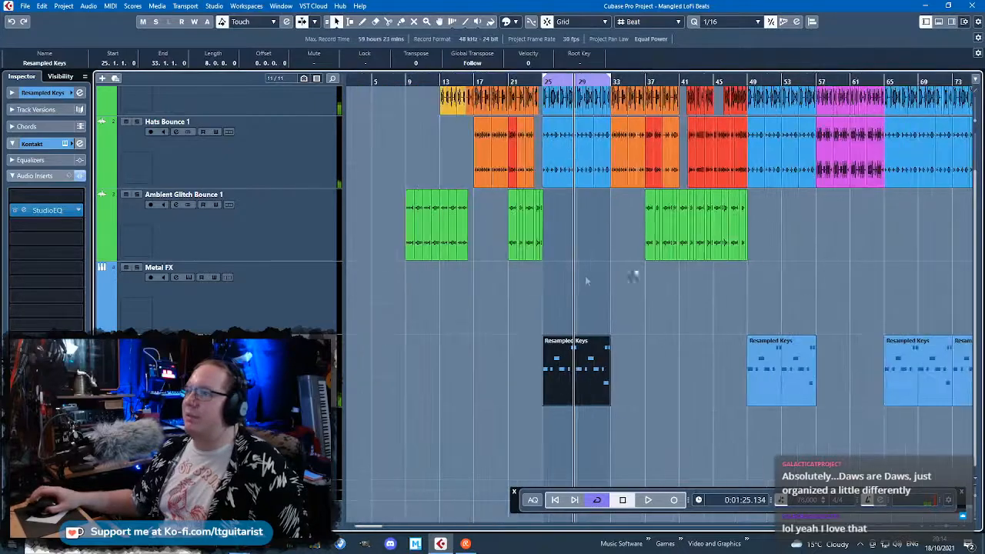
scroll(504, 200, "up", 6)
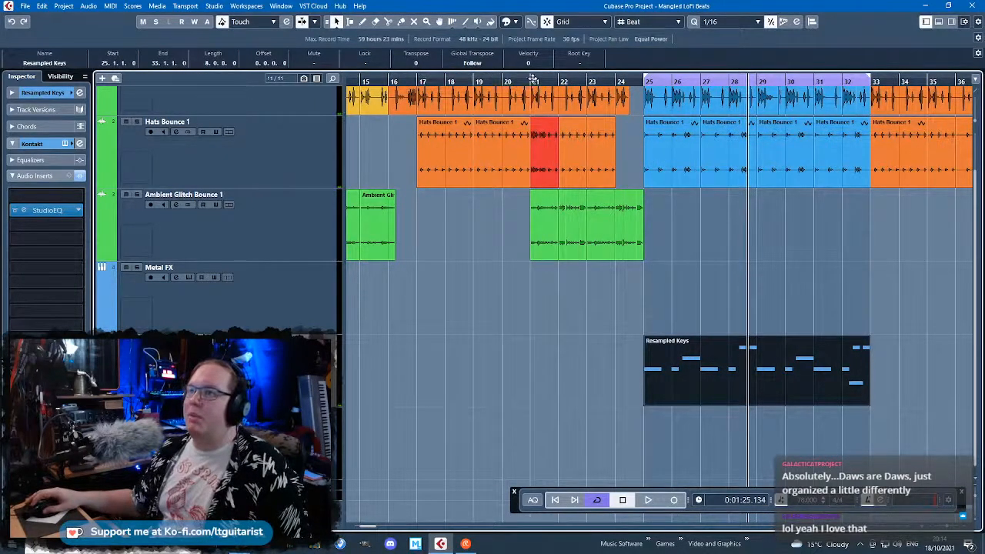
left_click_drag(531, 78, 644, 77)
Duplicate the bar 25 Resampled Keys part to bar 17, split it at bar 21 and delete the first half
scroll(732, 446, "down", 2)
key("ctrl+d")
left_click_drag(806, 377, 558, 377)
key("3")
left_click(622, 377)
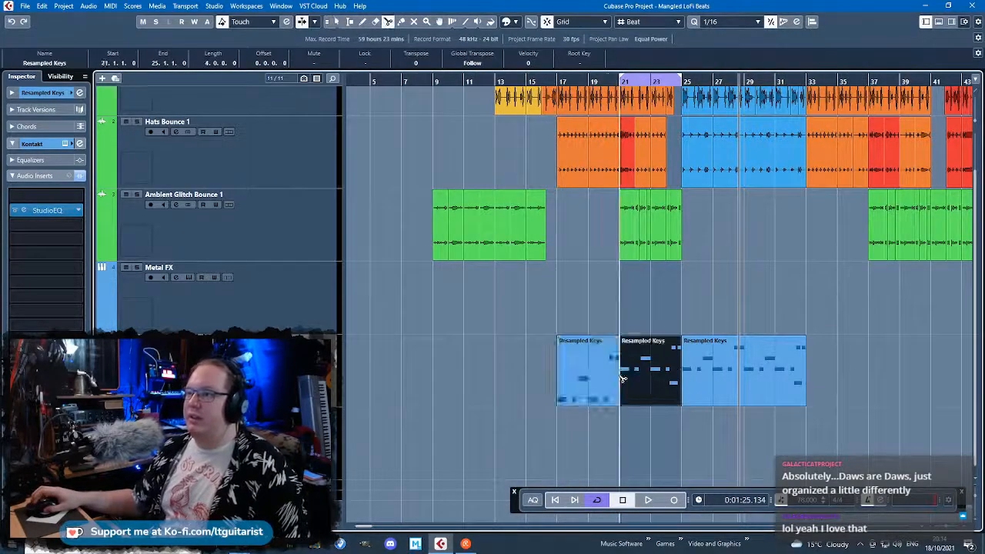
key("1")
left_click(599, 377)
key("Delete")
Open the four-bar Resampled Keys part at bar 21 in the Key Editor
double_click(640, 377)
scroll(375, 182, "down", 3)
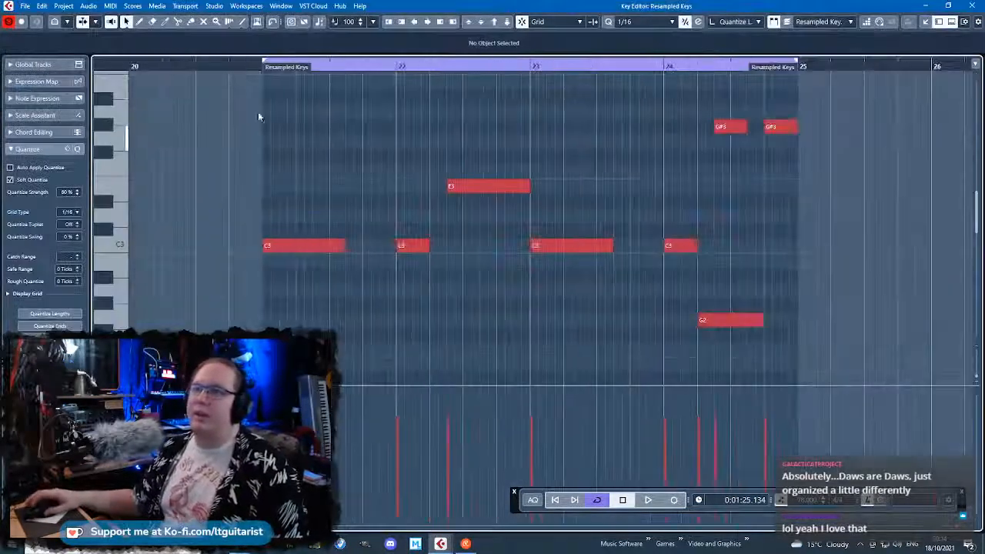
Move the first C3 note at bar 21 up to D3, shorten it to one beat and play it back
scroll(343, 267, "up", 1)
left_click_drag(306, 248, 285, 215)
key("space")
left_click(238, 67)
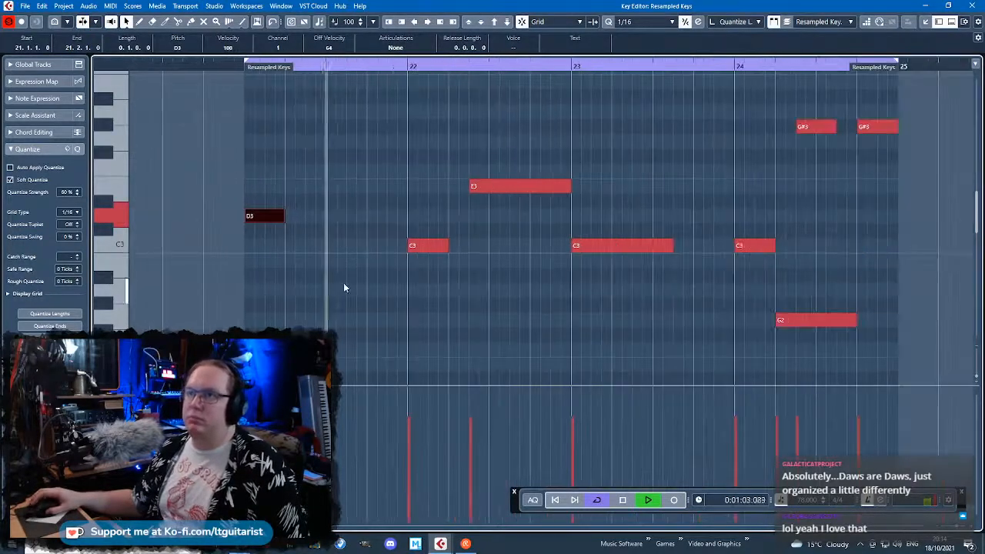
scroll(344, 288, "up", 1)
Turn the bar 22 C3 note into a half-beat F#3 note starting at 21.4.3, and play it back
key("space")
left_click_drag(451, 248, 434, 144)
mouse_move(435, 144)
left_mouse_down()
mouse_move(434, 170)
mouse_move(439, 158)
mouse_move(424, 157)
left_mouse_up()
key("space")
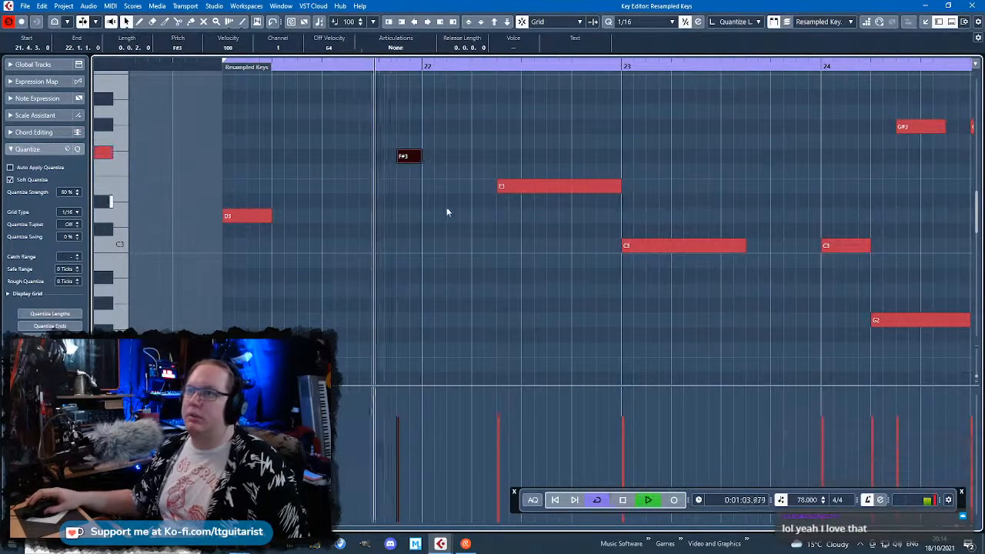
Delete the E3 note in bar 22 and the C3 note at bar 23
key("space")
left_click_drag(482, 164, 504, 145)
left_click_drag(553, 212, 654, 258)
key("Delete")
Duplicate the bar 21 D3 note to the start of bar 22 and play back the pattern
left_click_drag(317, 205, 456, 218)
key("ctrl+d")
key("space")
left_click(419, 299)
scroll(419, 299, "up", 3)
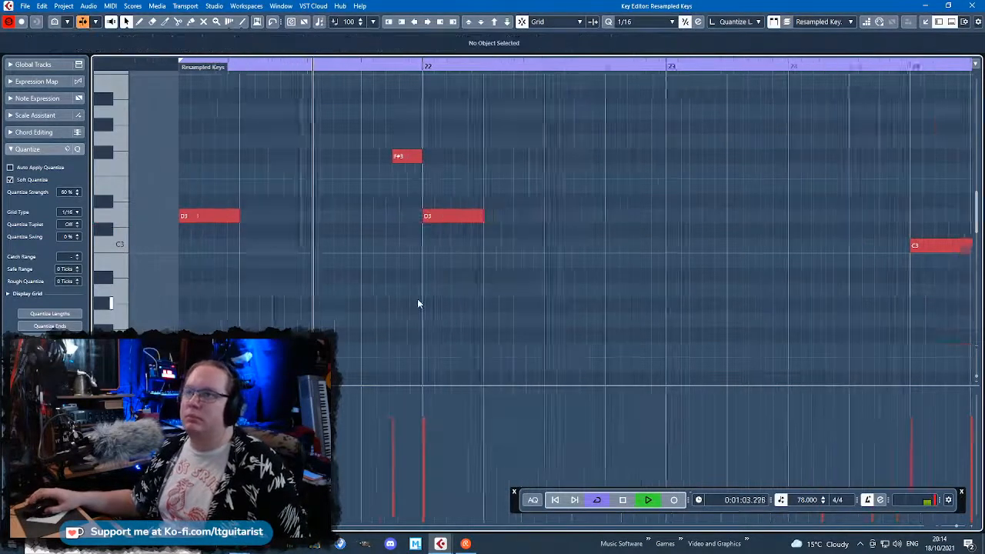
scroll(418, 304, "down", 3)
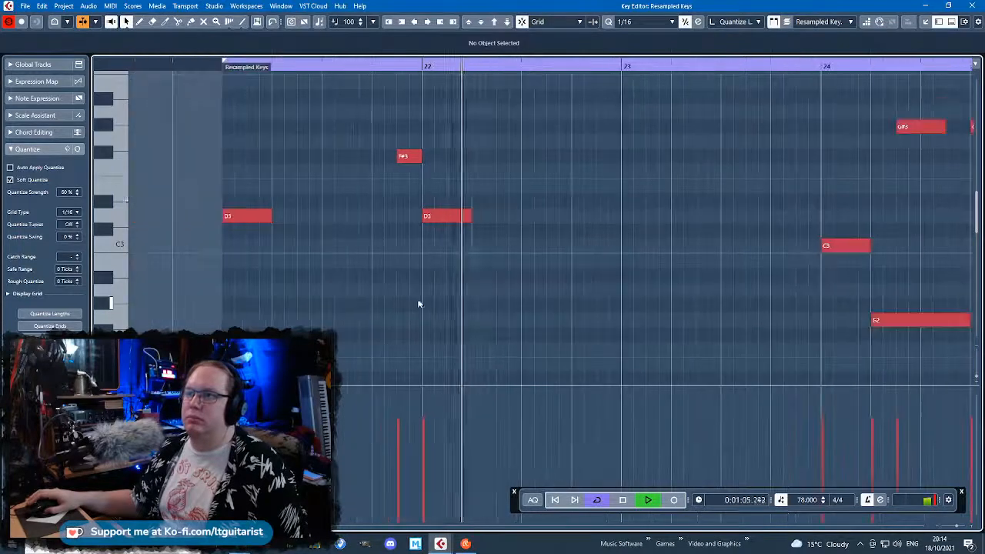
key("space")
Lengthen the F#3 note to a full beat starting at 21.4.1 and audition it
left_click_drag(400, 157, 373, 157)
key("space")
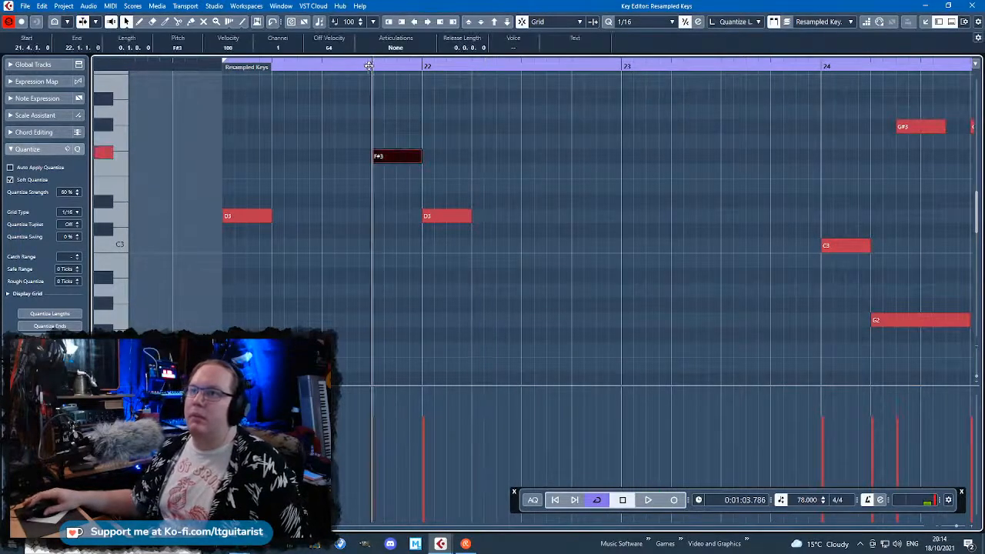
key("space")
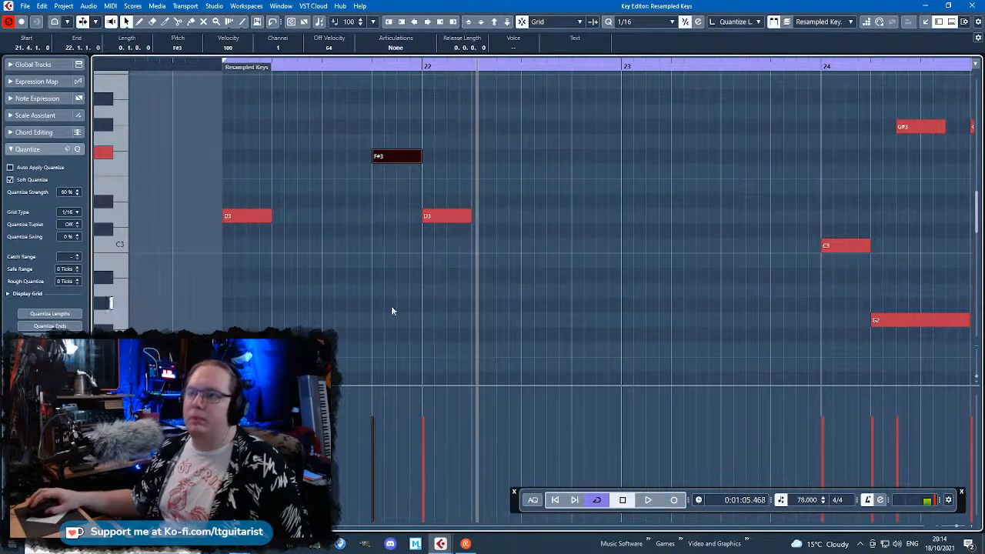
Try adding a G2 note from 21.3.4 to bar 22 beneath the F#3 note, and play it back
scroll(384, 323, "down", 3)
scroll(362, 322, "up", 3)
mouse_move(353, 320)
left_mouse_down()
mouse_move(430, 320)
mouse_move(419, 321)
left_mouse_up()
left_click_drag(449, 320, 436, 318)
key("space")
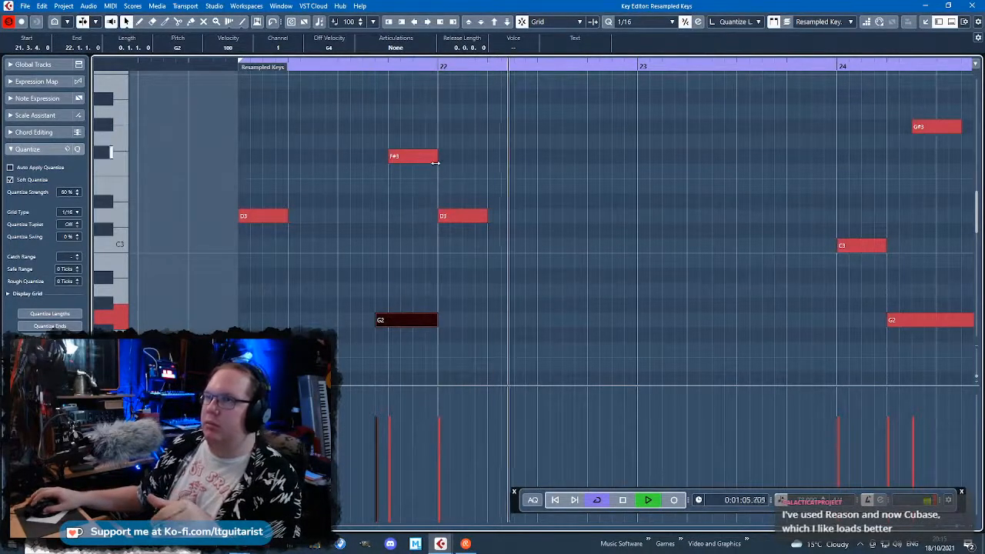
Try a half-beat F#3 note at 21.4.3 over a one-beat G2 note starting at 21.4.1
left_click_drag(436, 158, 412, 157)
left_click(391, 113)
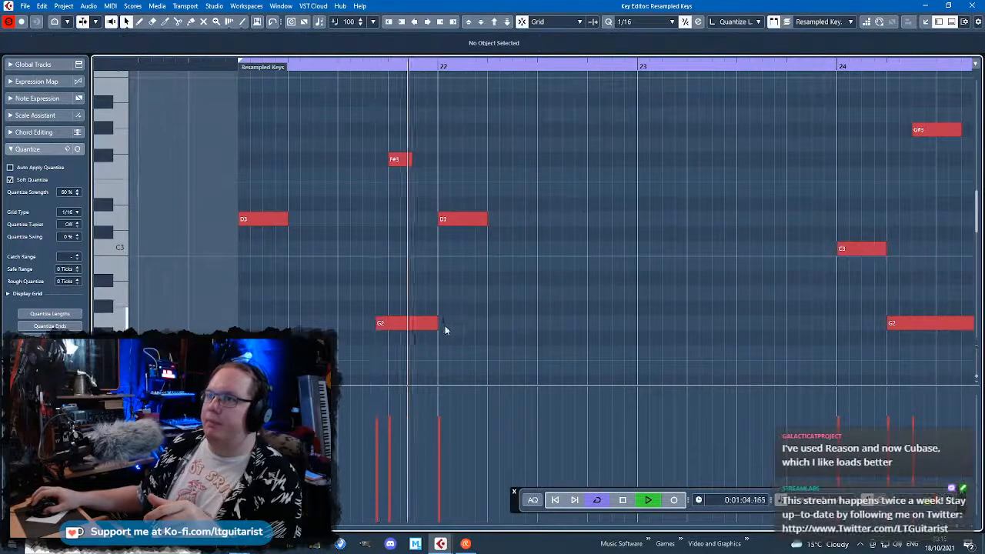
left_click_drag(436, 325, 424, 325)
left_click_drag(401, 159, 426, 159)
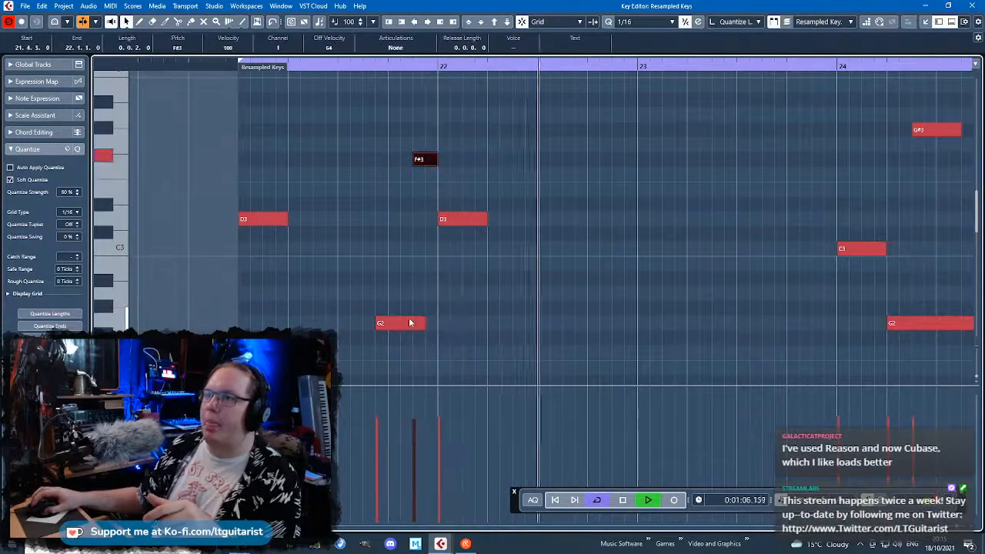
left_click(408, 329)
left_click_drag(394, 326, 404, 325)
left_click(220, 68)
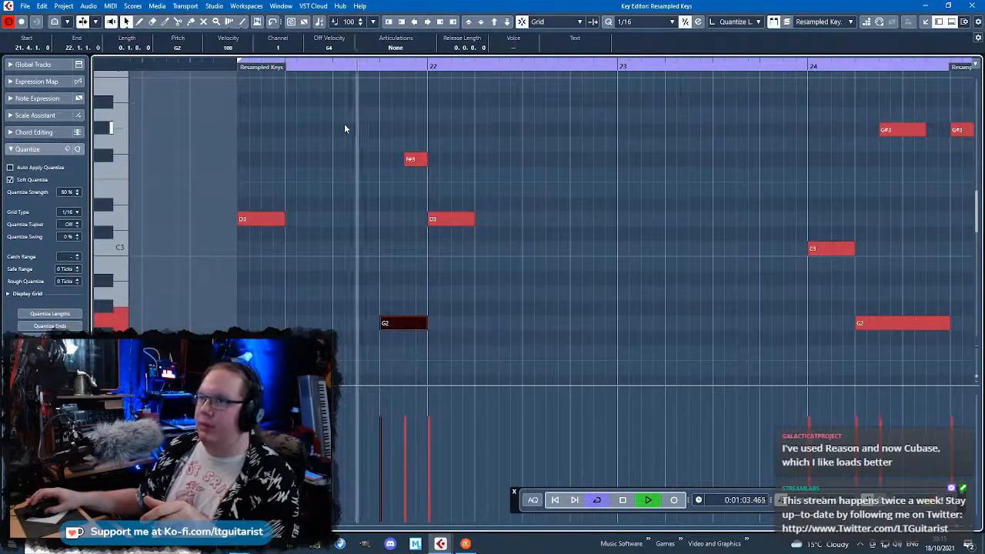
Try having the F#3 note run from 21.4.3.18 to 21.4.4.96 during playback
left_click_drag(414, 160, 439, 160)
scroll(411, 164, "up", 3)
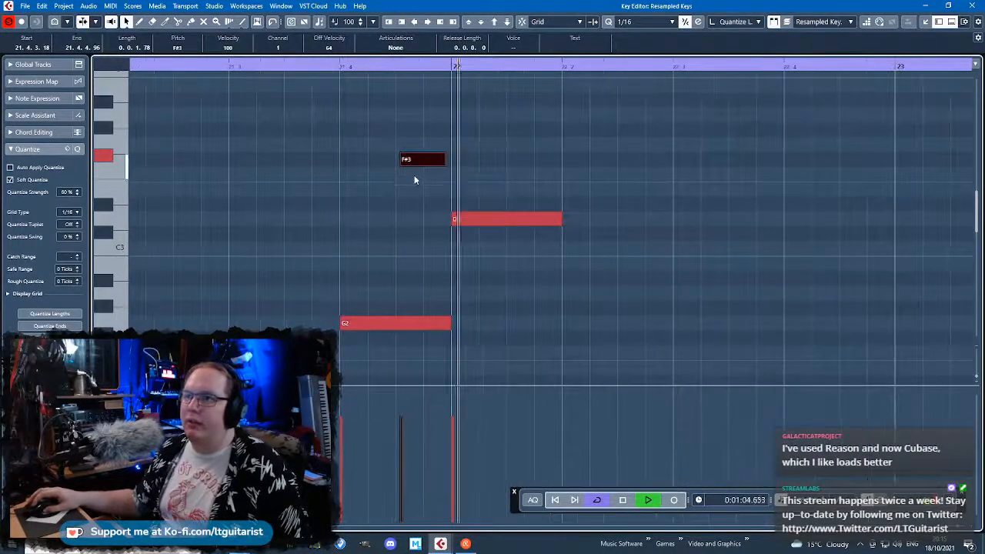
scroll(395, 221, "down", 3)
key("space")
Move the F#3 note up to G#3 ending at bar 22, delete the G2 note and play back from beat 4
scroll(399, 185, "up", 4)
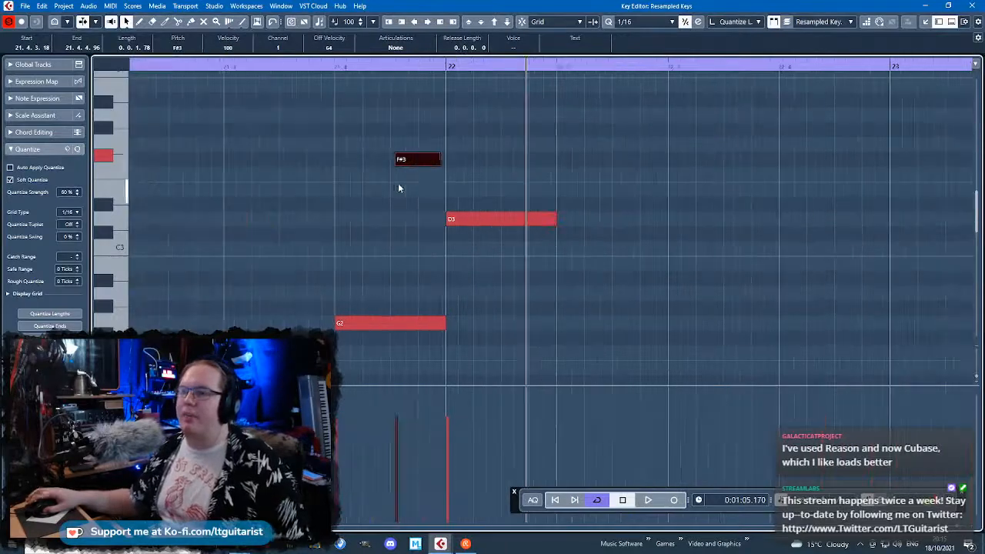
left_click_drag(418, 160, 446, 134)
left_click(381, 318)
key("Delete")
left_click(362, 67)
key("space")
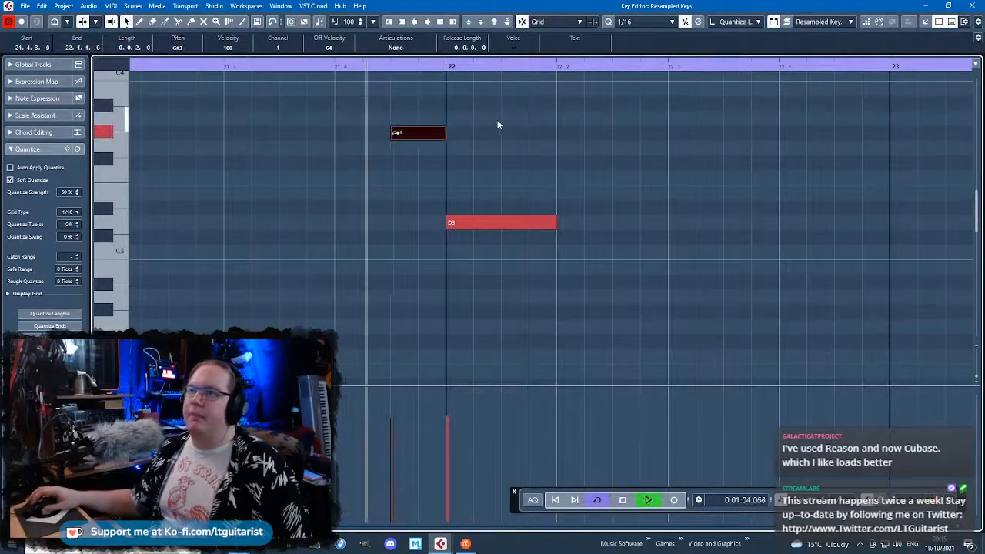
Add a three-sixteenths note at 21.4.2, lower it to D#2 and play back the loop
scroll(425, 207, "down", 3)
key("space")
left_click_drag(407, 282, 429, 290)
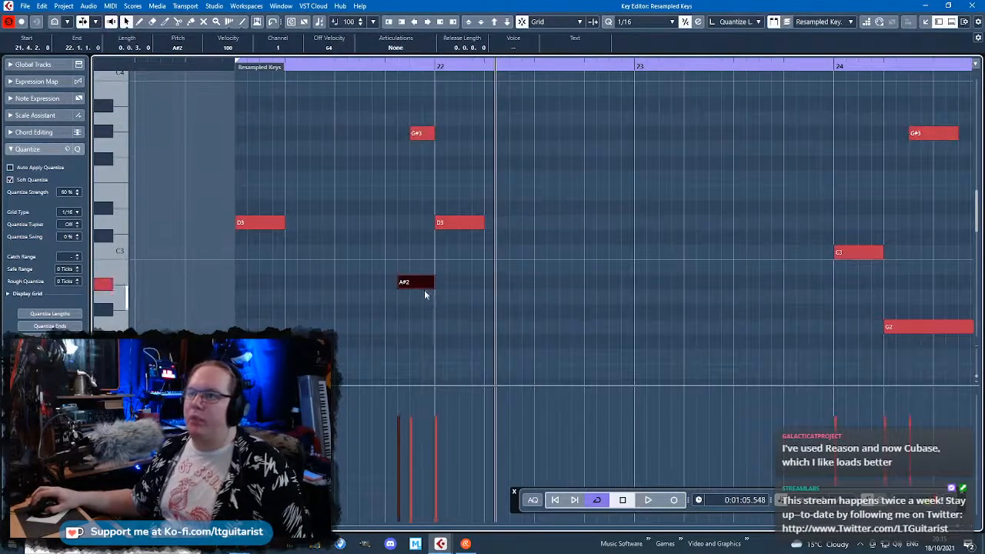
left_click_drag(418, 364, 418, 364)
scroll(411, 320, "down", 5)
left_click_drag(420, 234, 424, 260)
left_click(371, 70)
key("space")
scroll(423, 209, "up", 3)
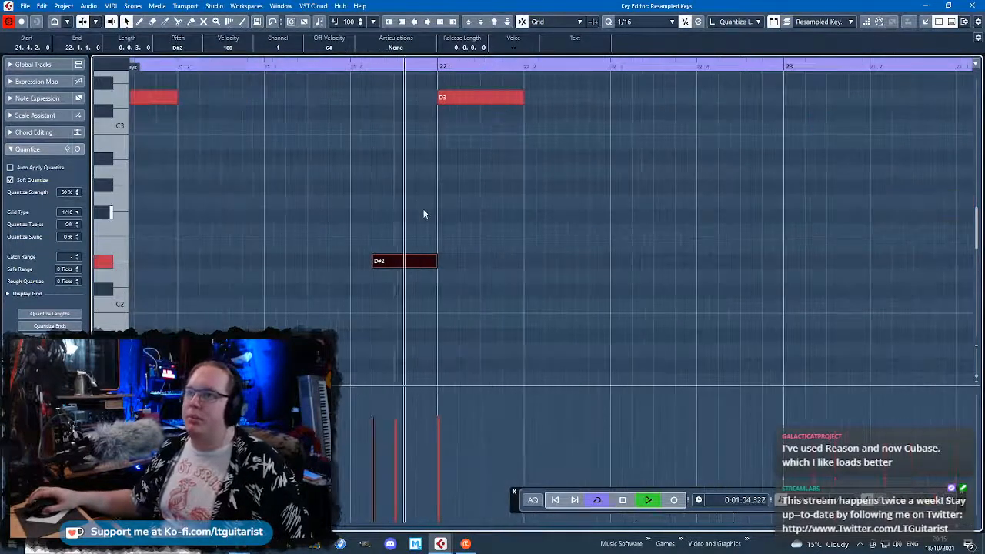
scroll(327, 74, "down", 2)
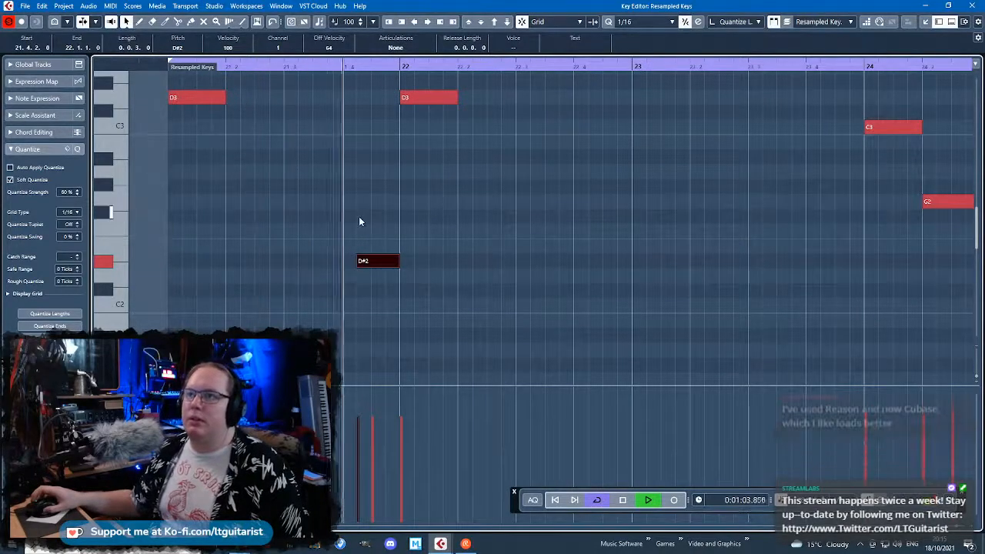
scroll(478, 279, "down", 6)
scroll(542, 276, "up", 3)
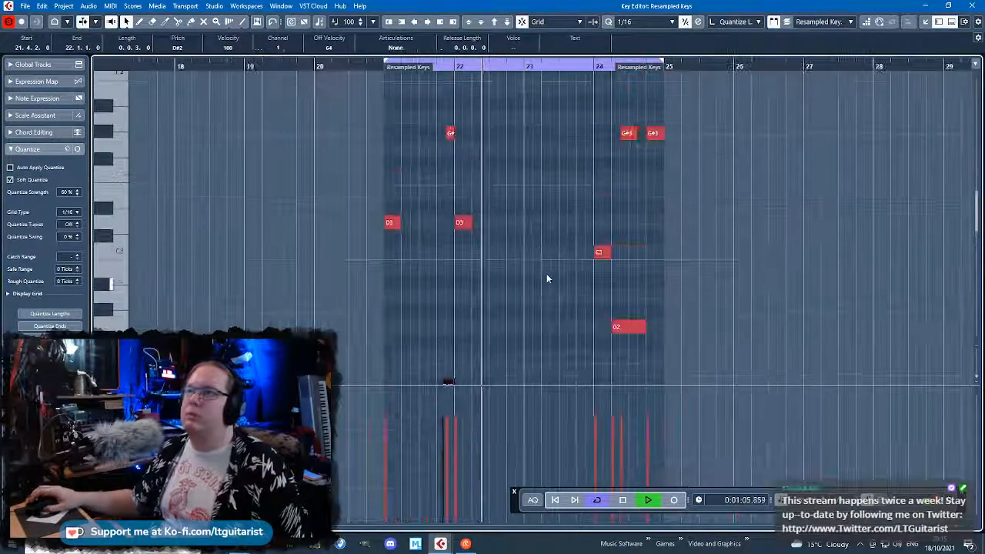
Extend the G#3 note to start at 21.4.1 and the D#2 note to start at 21.3.4
scroll(548, 275, "up", 5)
key("space")
mouse_move(287, 136)
left_mouse_down()
mouse_move(266, 136)
mouse_move(292, 140)
left_mouse_up()
double_click(276, 136)
key("Delete")
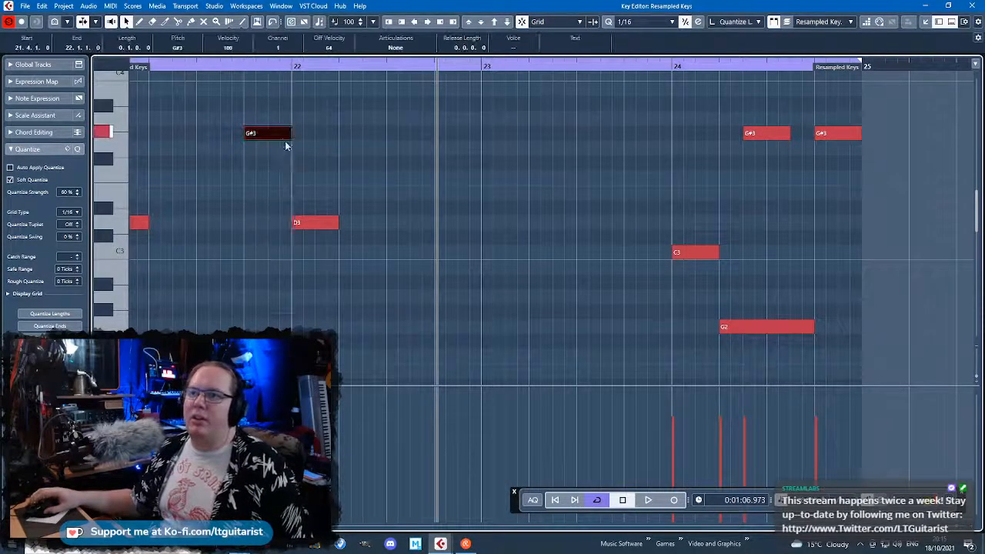
scroll(289, 146, "down", 3)
left_click_drag(256, 262, 231, 261)
Play back the revised pattern from bar 21
left_click_drag(226, 175, 119, 165)
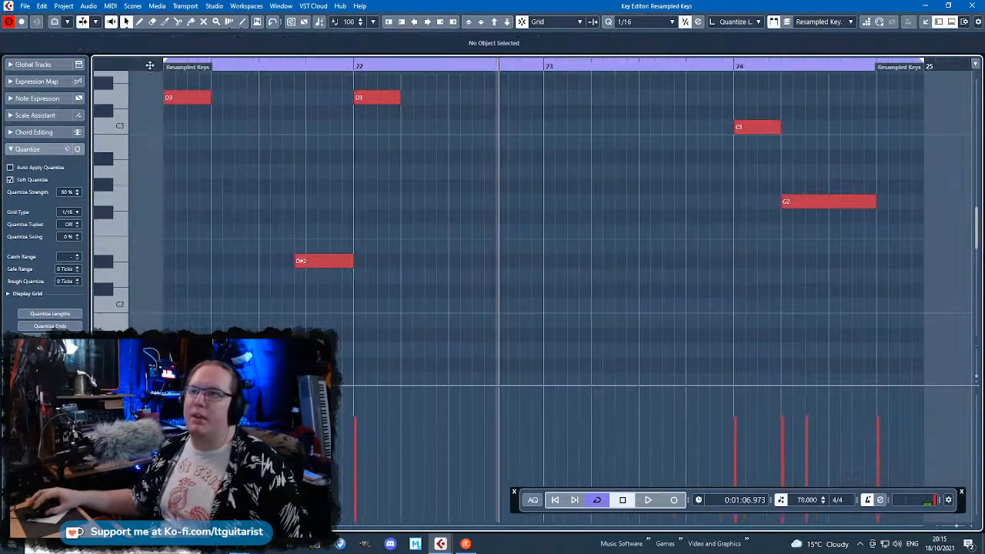
left_click_drag(164, 66, 167, 74)
key("space")
scroll(369, 226, "up", 2)
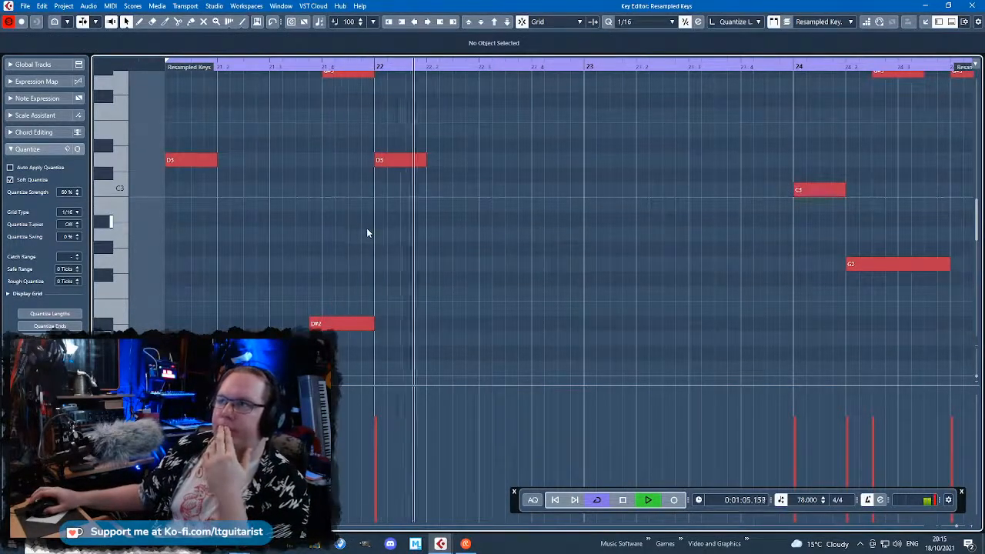
key("space")
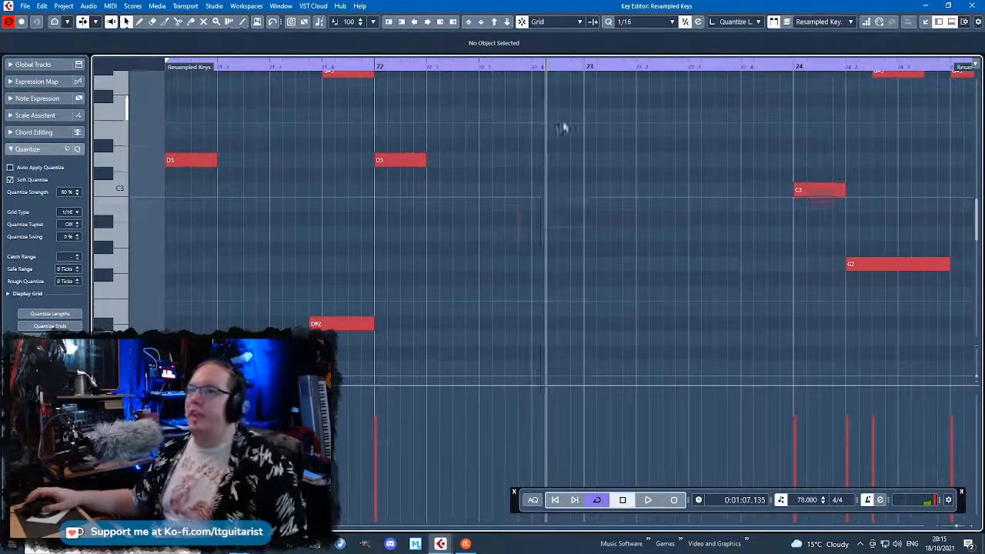
Duplicate the G#3 and D#2 notes to the end of bar 22, shortened to start at 22.4.3 and 22.4.2
scroll(539, 119, "up", 2)
left_click(354, 196)
scroll(298, 277, "down", 1)
scroll(323, 271, "down", 1)
scroll(454, 235, "up", 2)
key("ctrl+d")
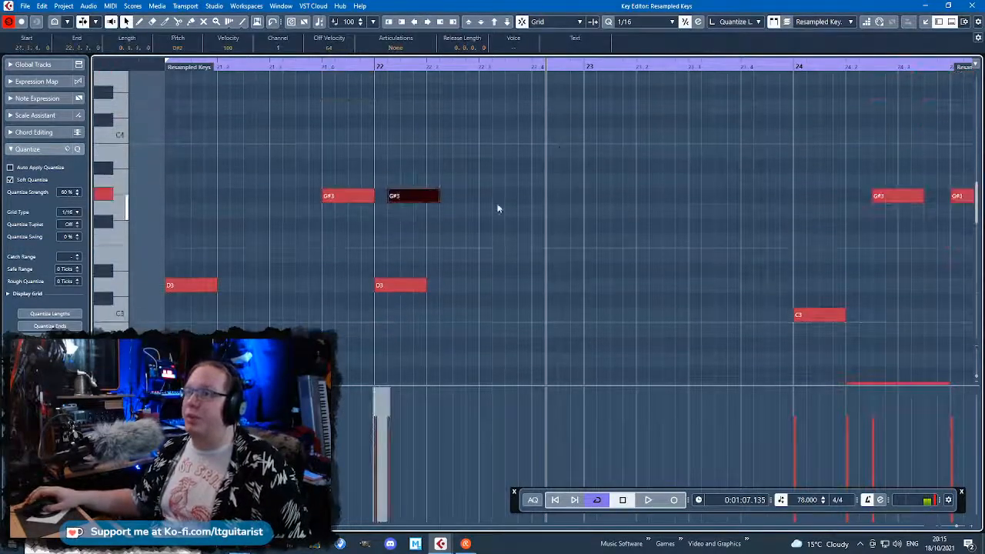
left_click_drag(420, 202, 585, 201)
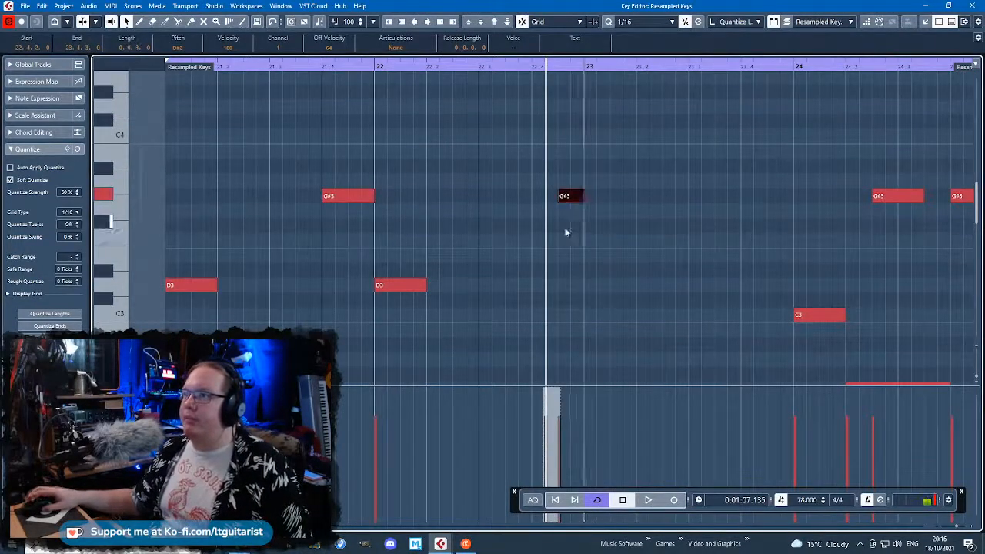
Delete the leftover bar 24 notes, duplicate the bars 21–22 pattern to bars 23–24 and close the Key Editor
key("g")
left_click_drag(882, 156, 669, 493)
key("Delete")
left_click_drag(693, 323, 315, 80)
scroll(391, 262, "up", 2)
left_click_drag(367, 123, 631, 177)
key("ctrl+d")
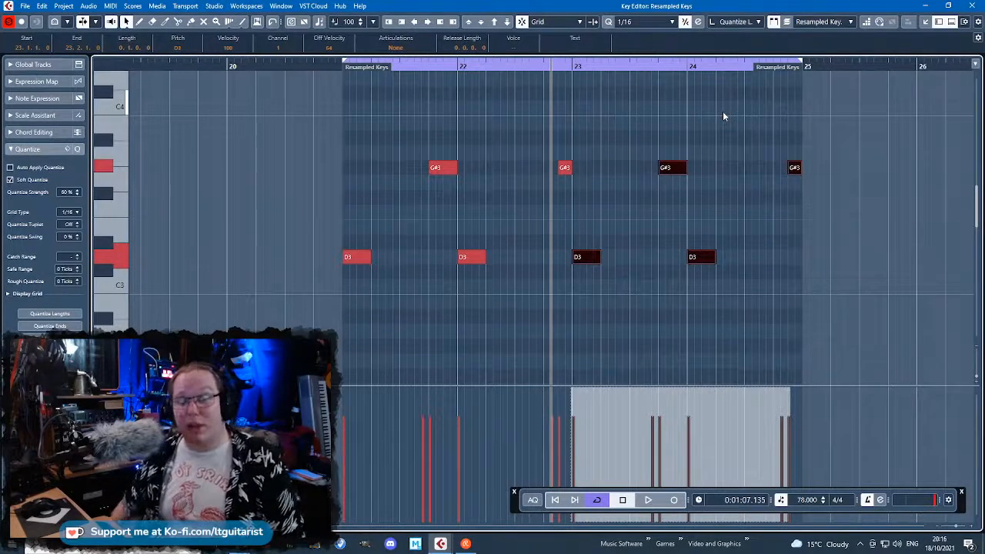
key("Escape")
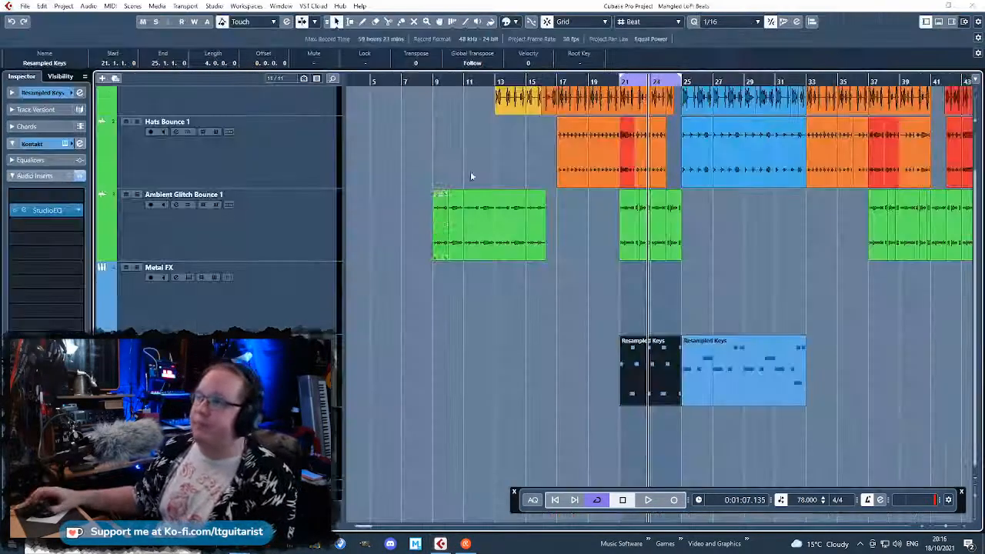
Fill bars 9 to 25 with back-to-back copies of the edited four-bar Resampled Keys part
left_click_drag(628, 402, 461, 387)
scroll(579, 400, "up", 3)
scroll(463, 404, "down", 2)
left_click(488, 407)
scroll(611, 380, "left", 4)
left_click_drag(612, 381, 521, 394)
key("ctrl+d")
key("ctrl+d")
key("ctrl+d")
key("g")
key("g")
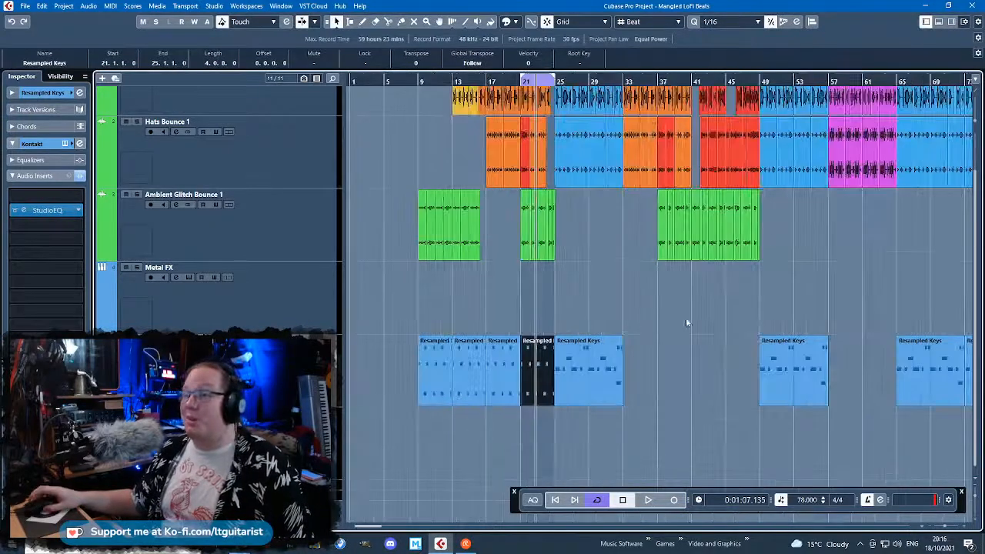
Duplicate the four lead-in parts from bars 9–25 to bars 33–49 and colour all eight yellow-orange
left_click_drag(399, 323, 541, 390)
key("ctrl+d")
left_click(515, 22)
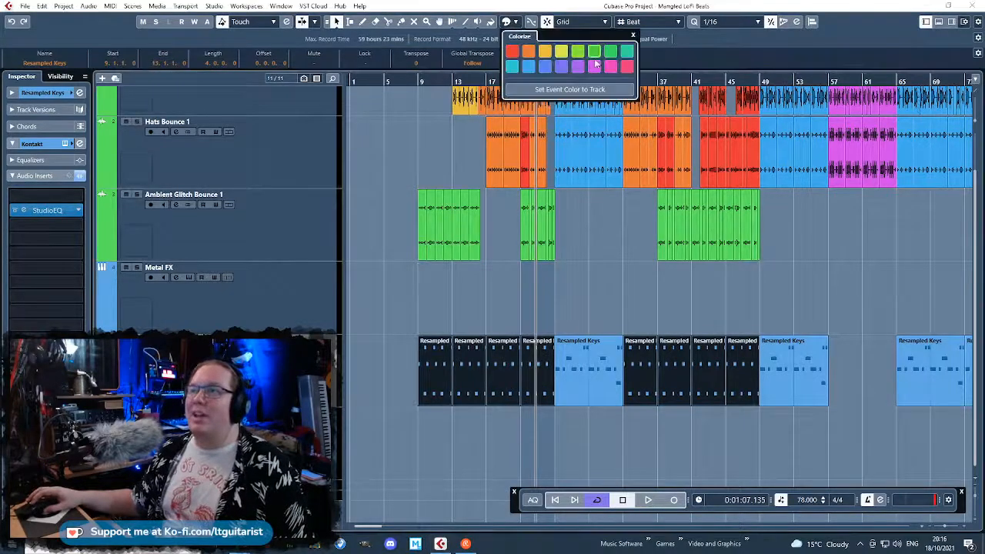
left_click(545, 51)
left_click(388, 291)
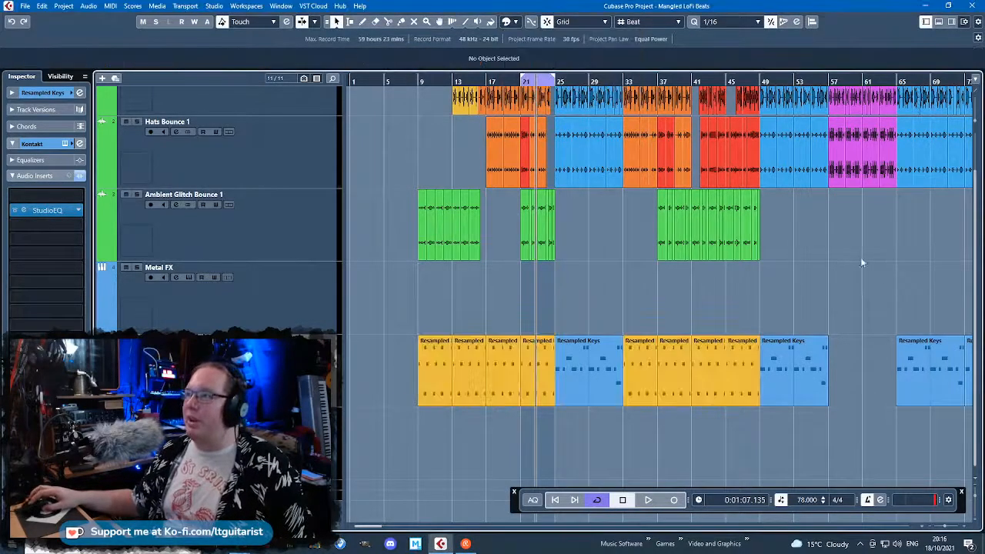
Extend the loop range to bars 21 to 33 and play the new keys parts with the other tracks
key("g")
scroll(515, 296, "left", 2)
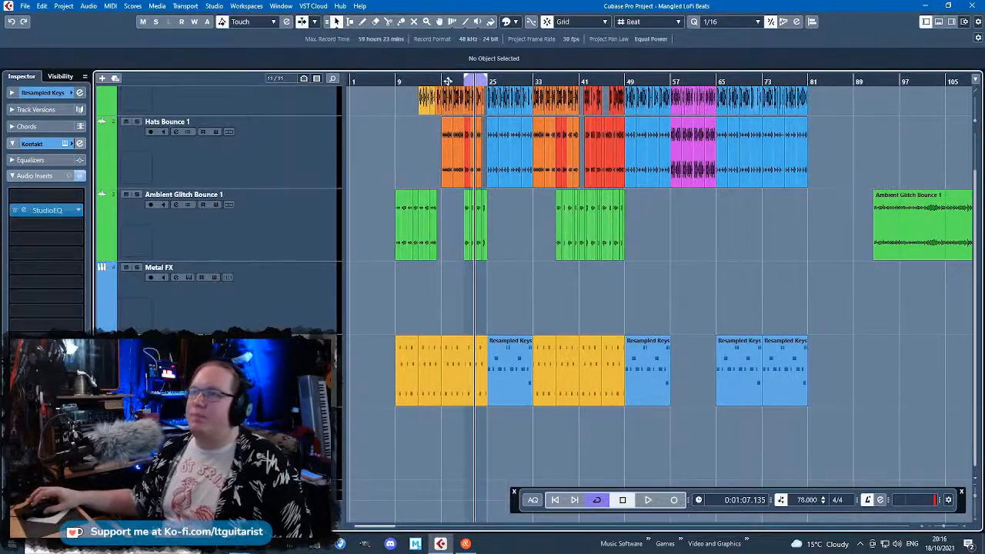
left_click_drag(446, 81, 462, 238)
key("space")
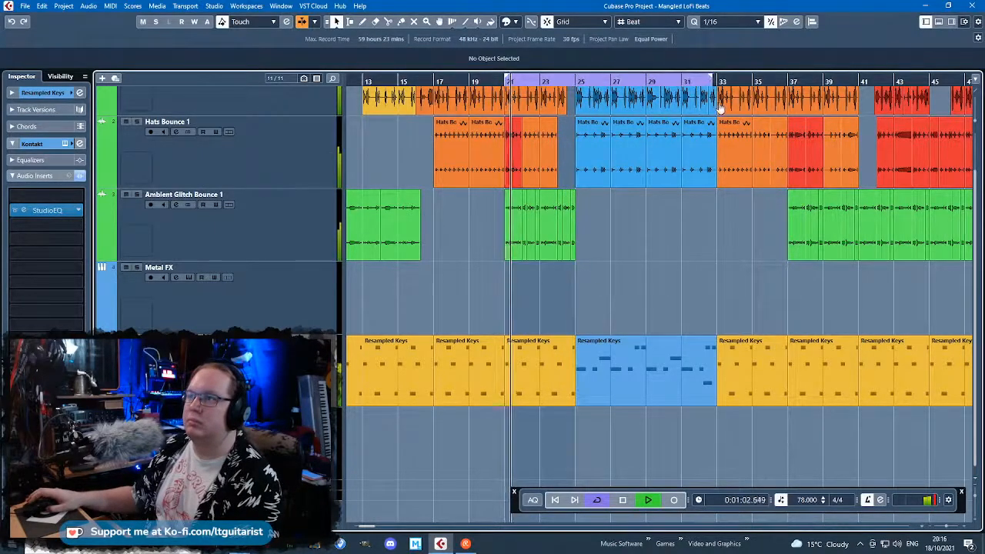
key("space")
Replay the bar 21 Resampled Keys part, soloed and with the other tracks, to check its lead into bar 25
scroll(498, 350, "up", 3)
scroll(500, 351, "up", 2)
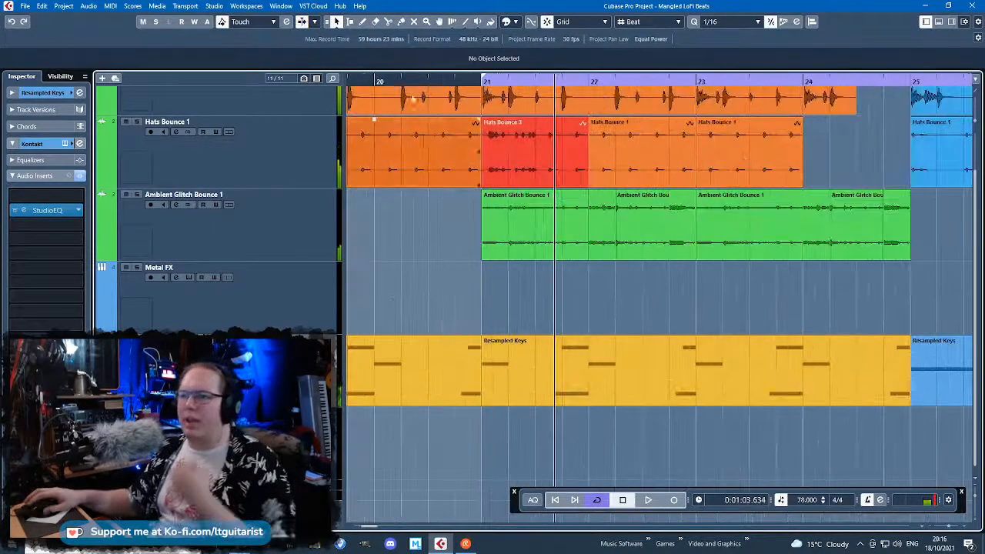
left_click(454, 80)
key("space")
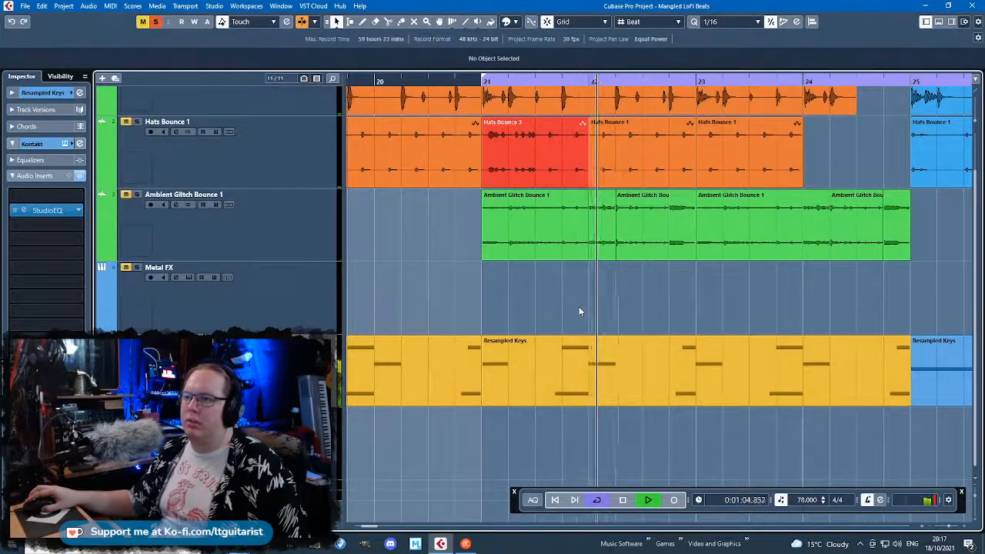
scroll(579, 308, "down", 3)
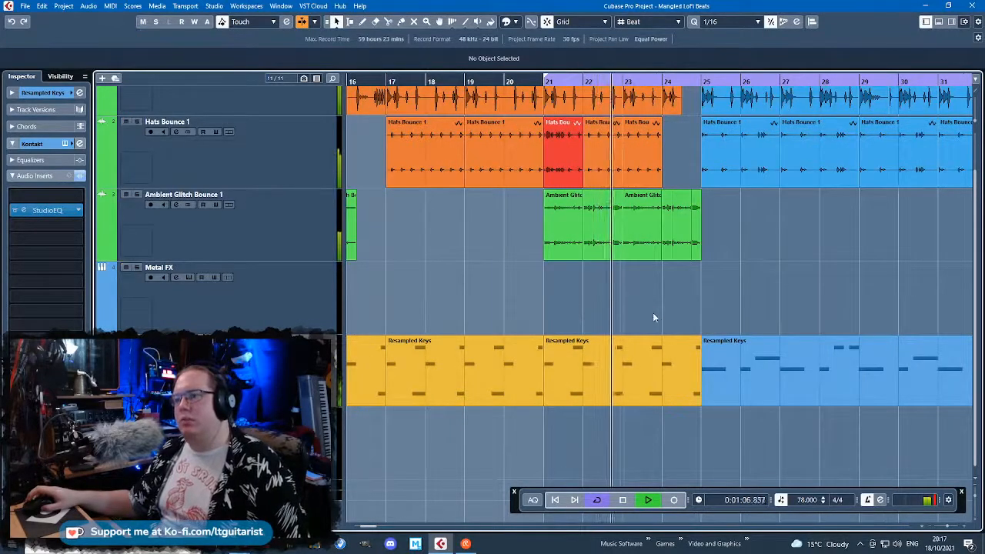
Split the Resampled Keys part halfway through bar 24 and delete the leftover half bar before bar 25
scroll(654, 314, "up", 4)
left_click(627, 390, "alt")
left_click(653, 344)
key("Delete")
scroll(654, 315, "down", 4)
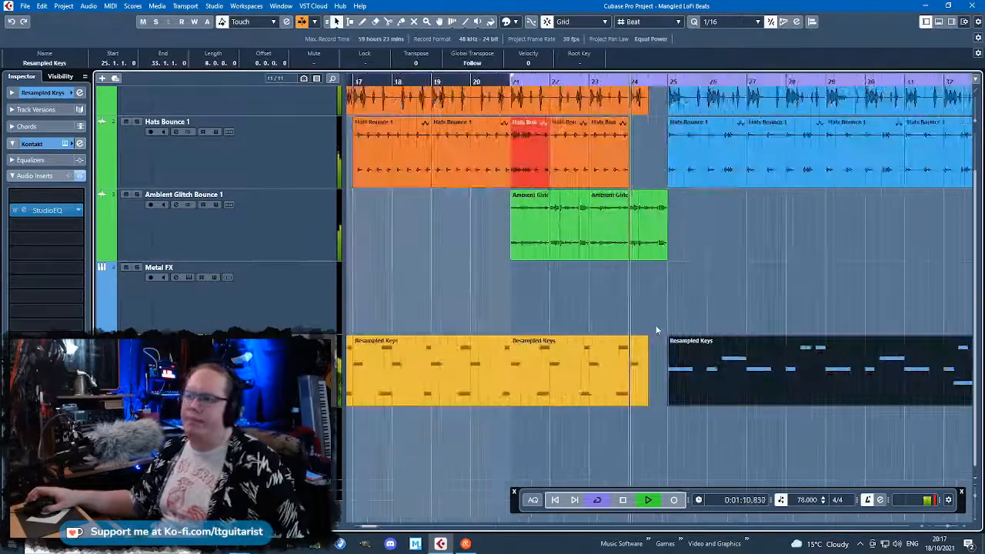
Split off and delete the last half bar of the Resampled Keys part in bar 48, before bar 49
scroll(685, 286, "right", 8)
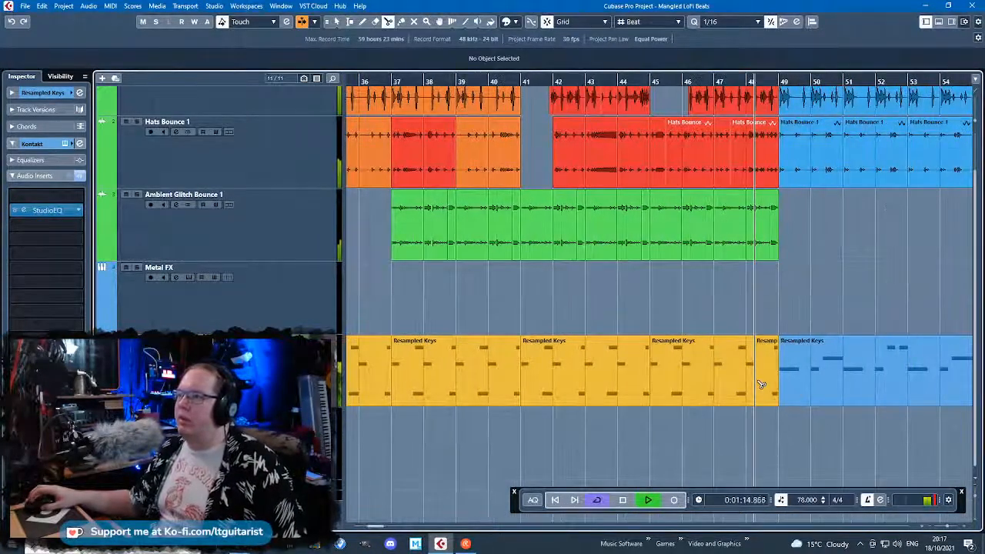
left_click(768, 379, "alt")
left_click(767, 378)
key("Delete")
left_click(697, 295)
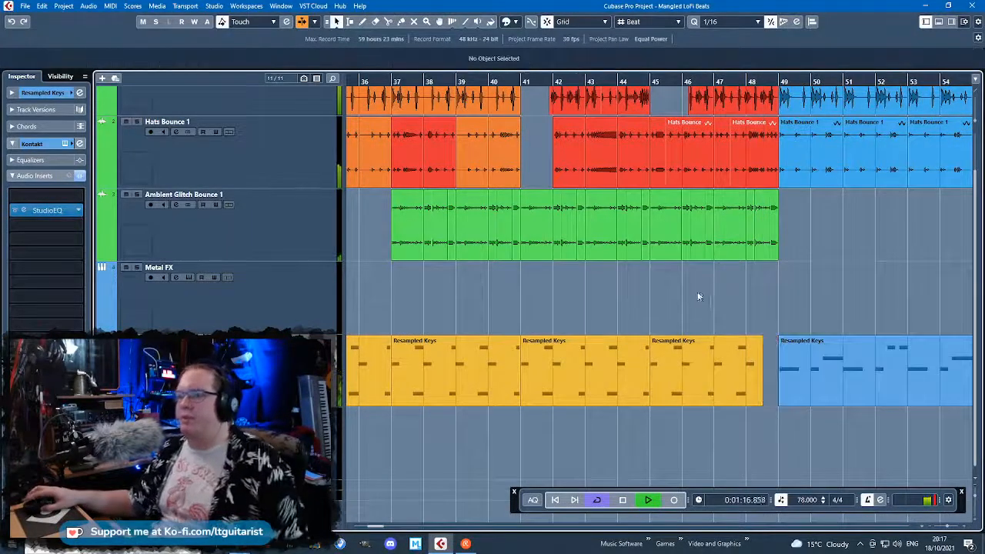
scroll(697, 296, "down", 5)
scroll(529, 276, "up", 4)
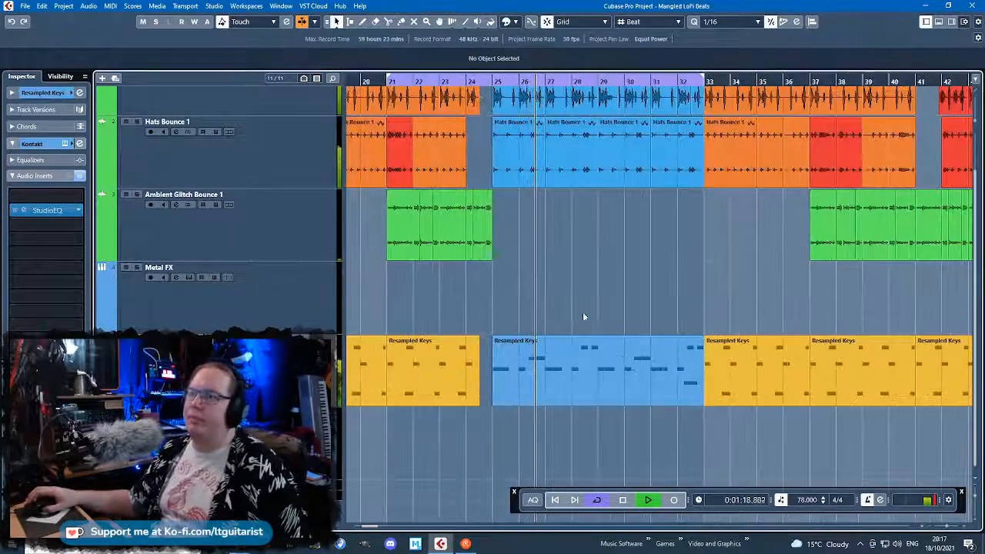
Loop bars 17 to 33 and reduce the low end of Resampled Keys with its channel equalizer
scroll(534, 296, "down", 5)
left_click_drag(510, 81, 461, 81)
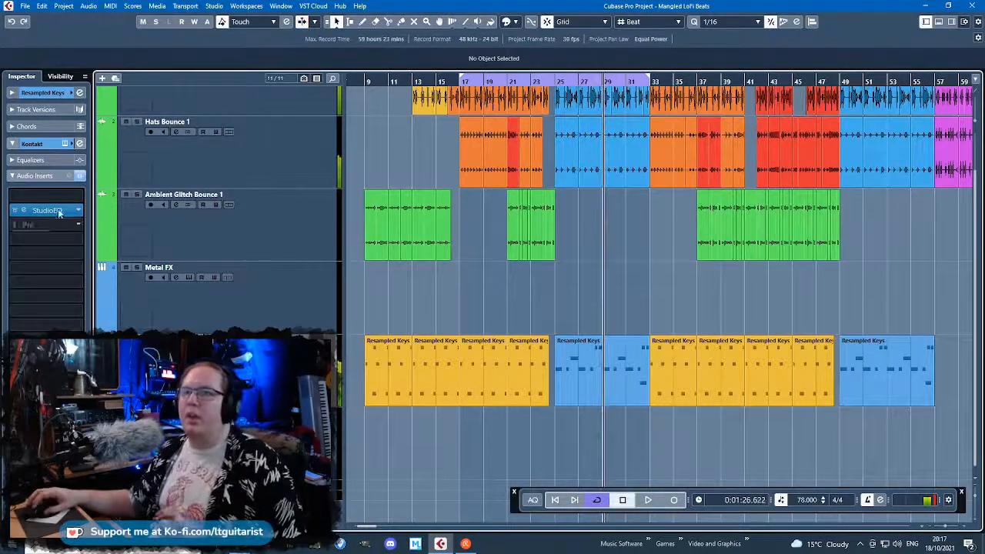
left_click(12, 160)
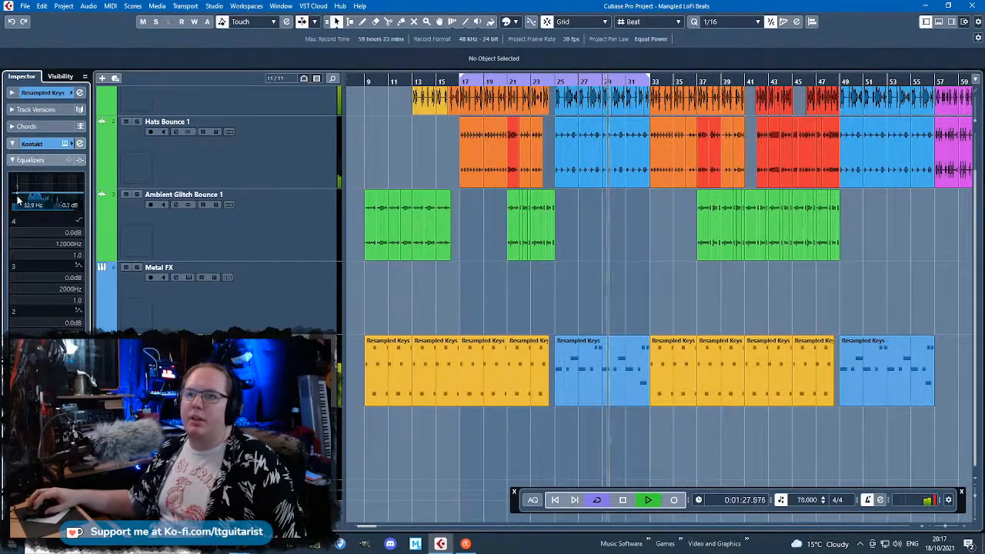
key("space")
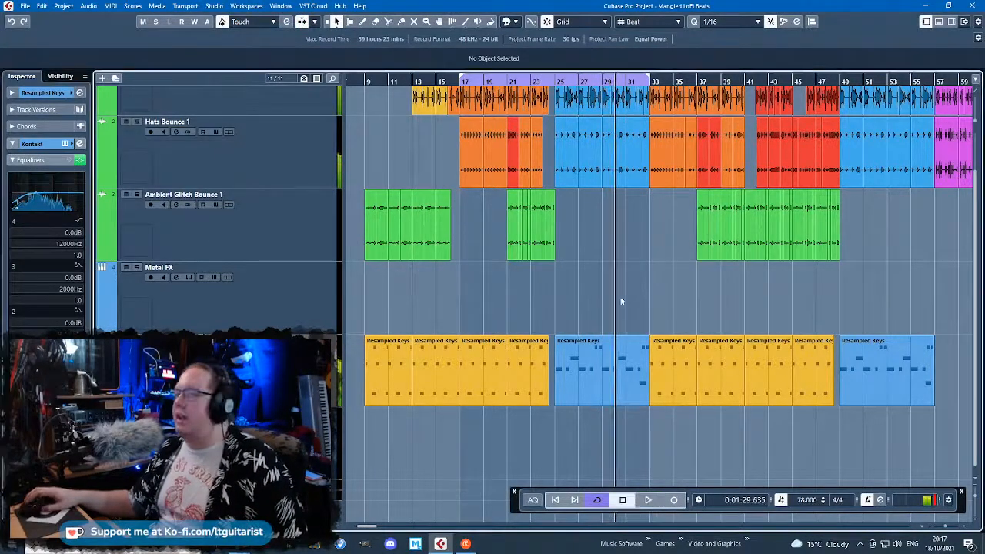
Add one instrument track below Resampled Keys, using Retrologue routed to Stereo Out
left_click(127, 310)
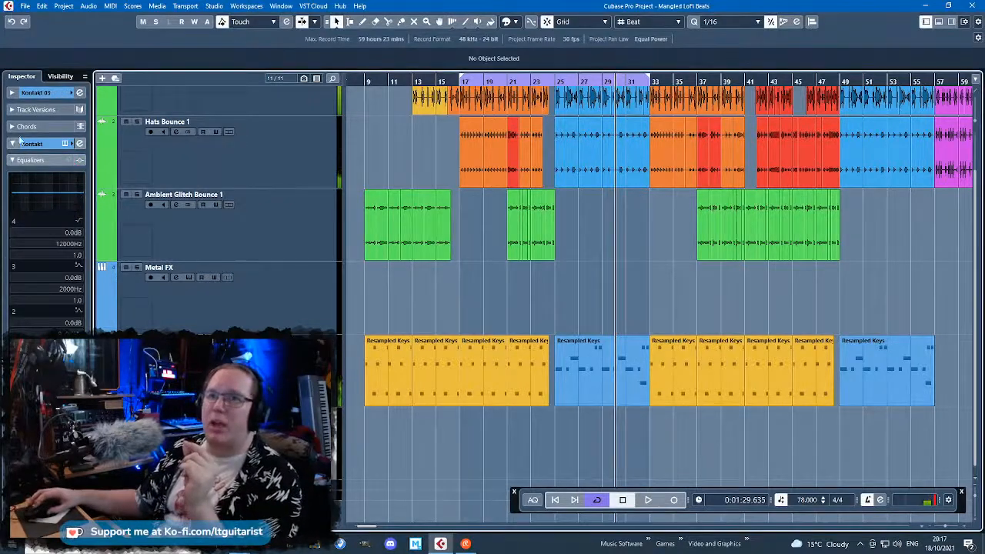
right_click(283, 223)
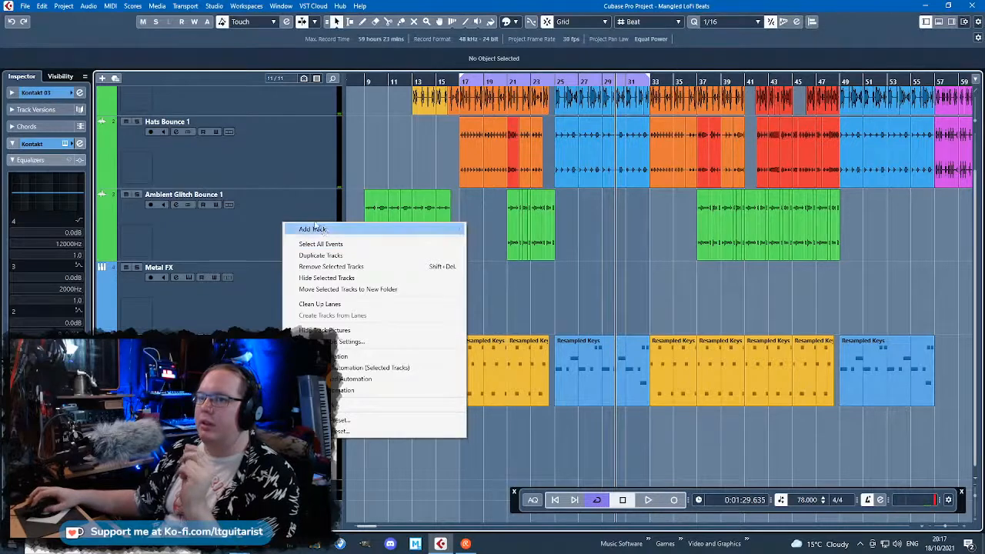
mouse_move(311, 230)
left_click(507, 241)
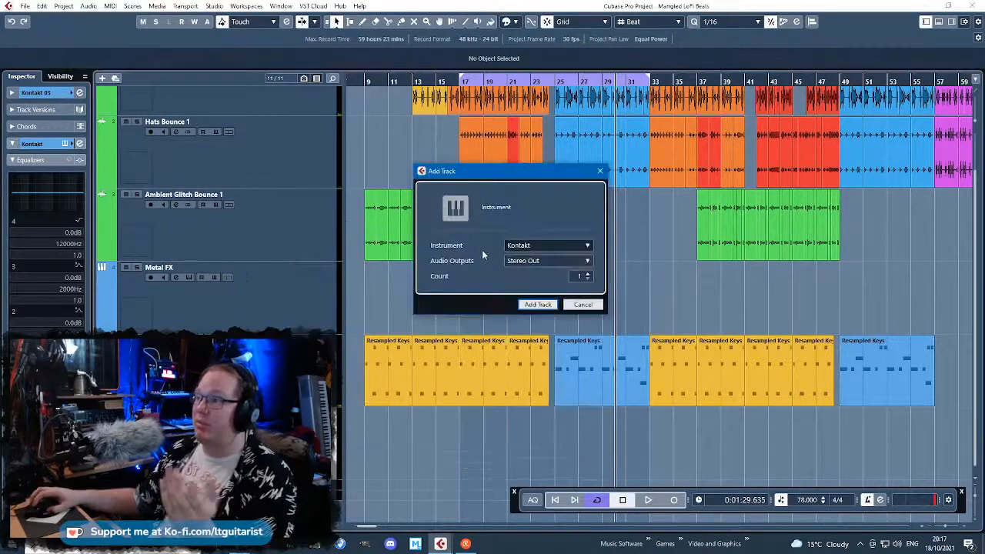
left_click(555, 245)
scroll(524, 331, "down", 1)
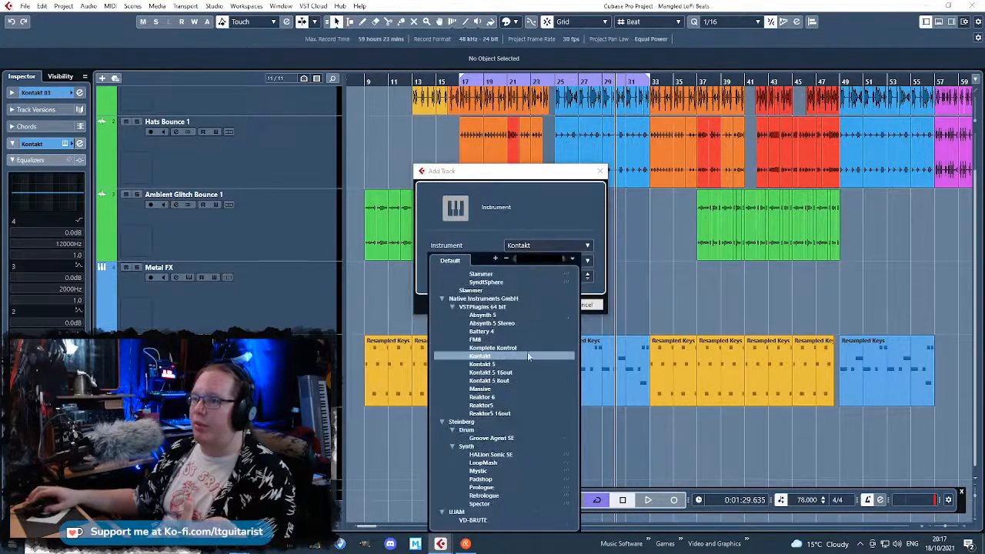
left_click(492, 496)
left_click(549, 304)
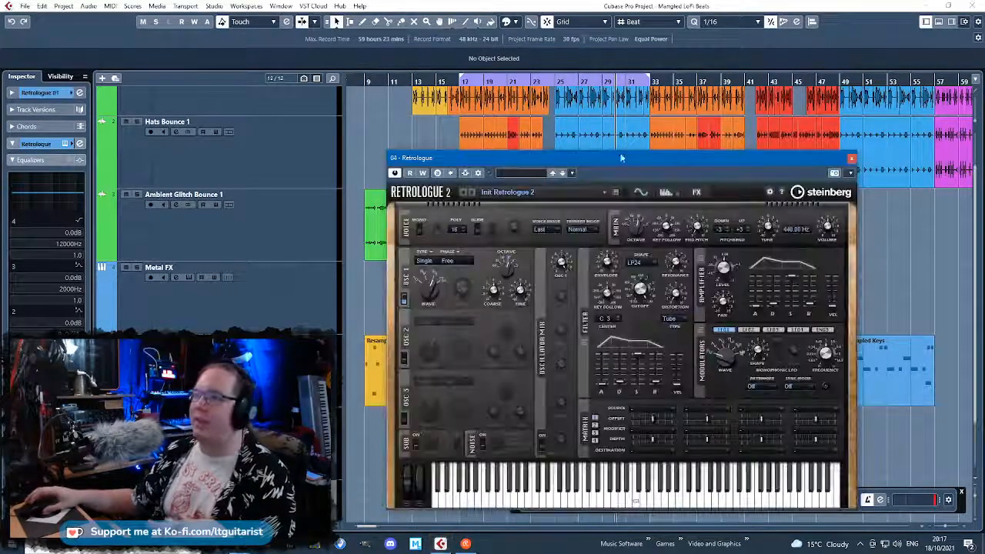
Make Retrologue monophonic with glide, change oscillator 1's wave, lower its octave to 16, and audition low notes
left_click_drag(592, 158, 469, 100)
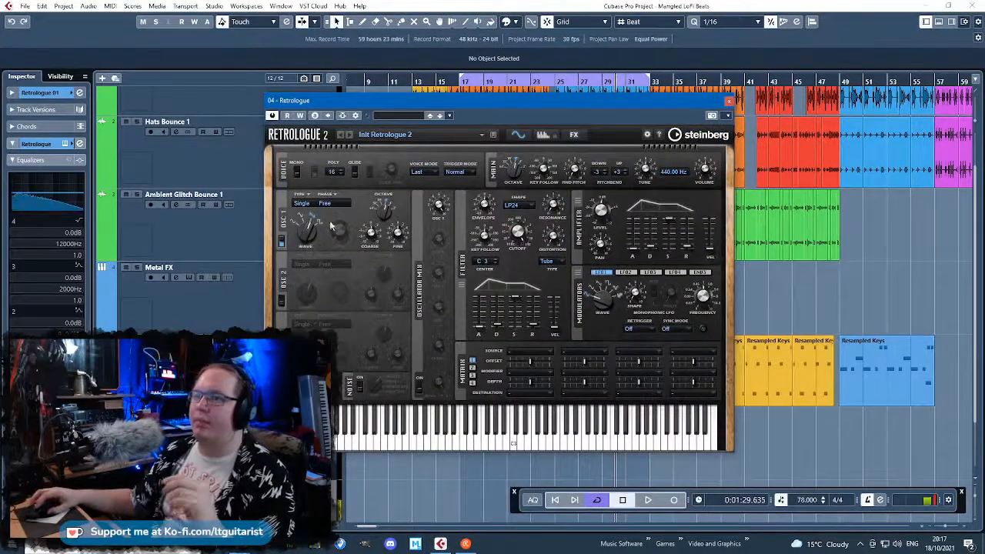
left_click(398, 446)
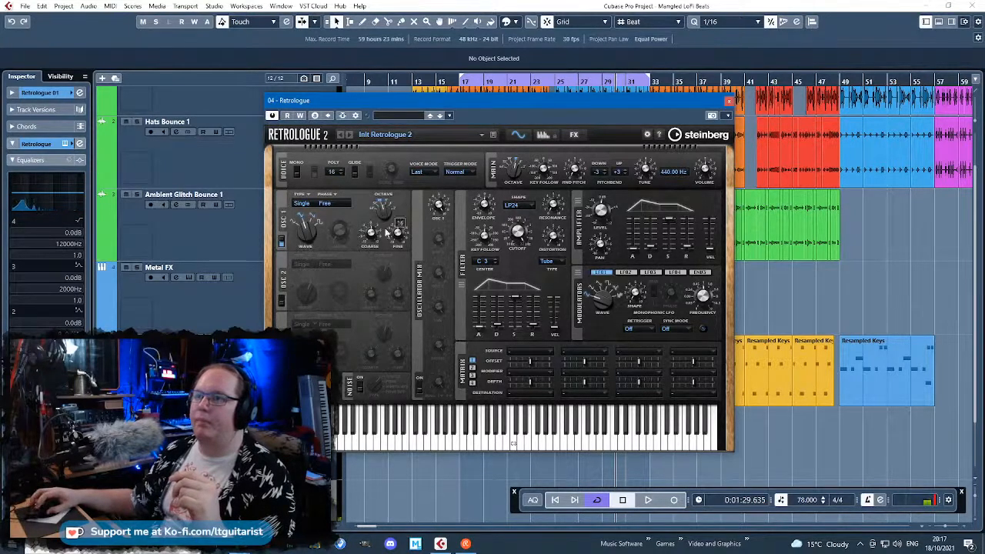
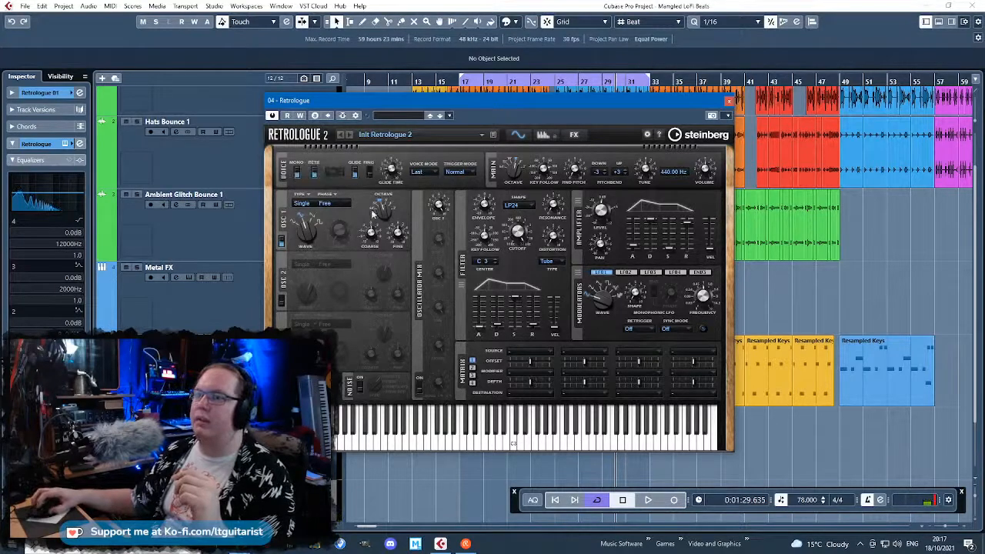
left_click(469, 448)
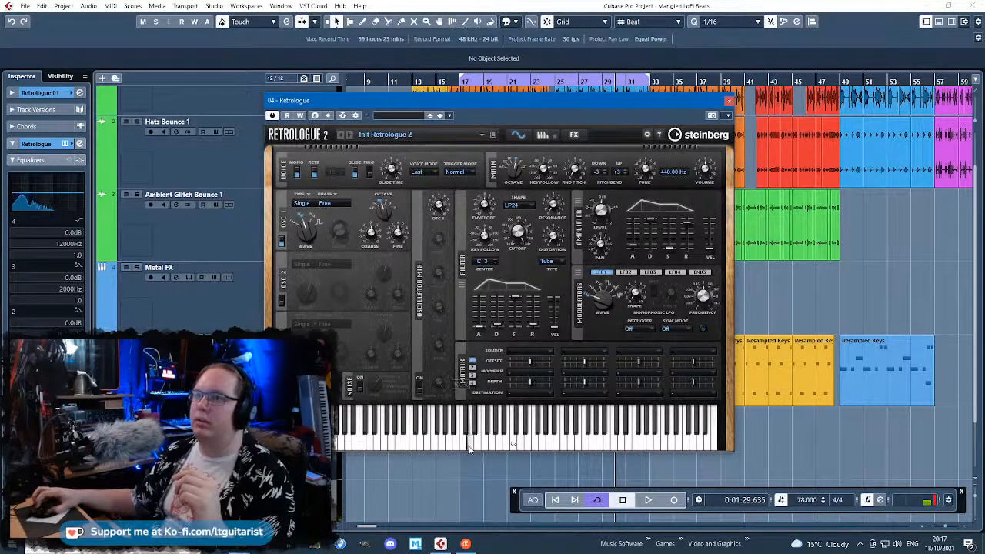
mouse_move(399, 240)
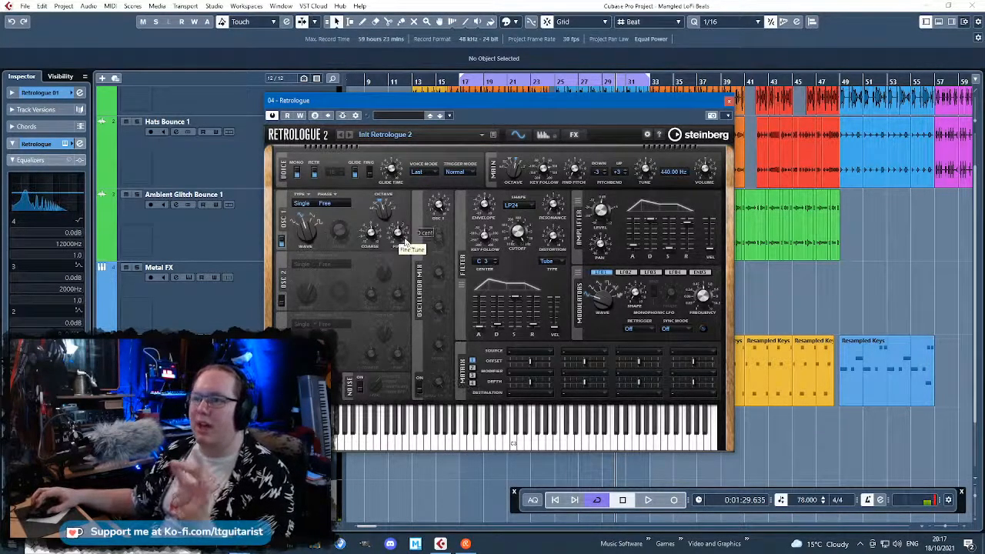
Route LFO 1 to Osc 1 Pitch in the first slot of Retrologue's modulation matrix
left_click(559, 347)
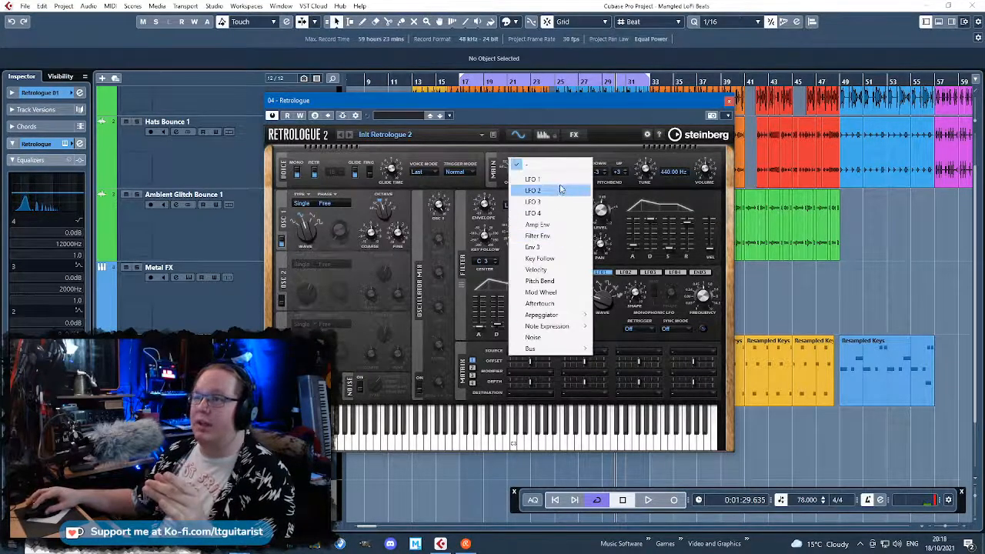
left_click(565, 179)
left_click_drag(576, 105, 761, 75)
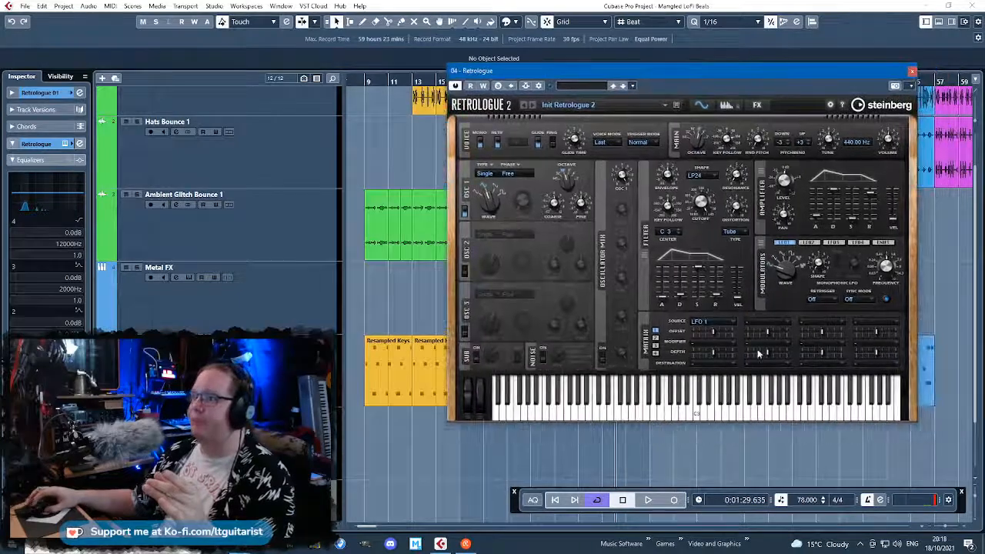
left_click(719, 362)
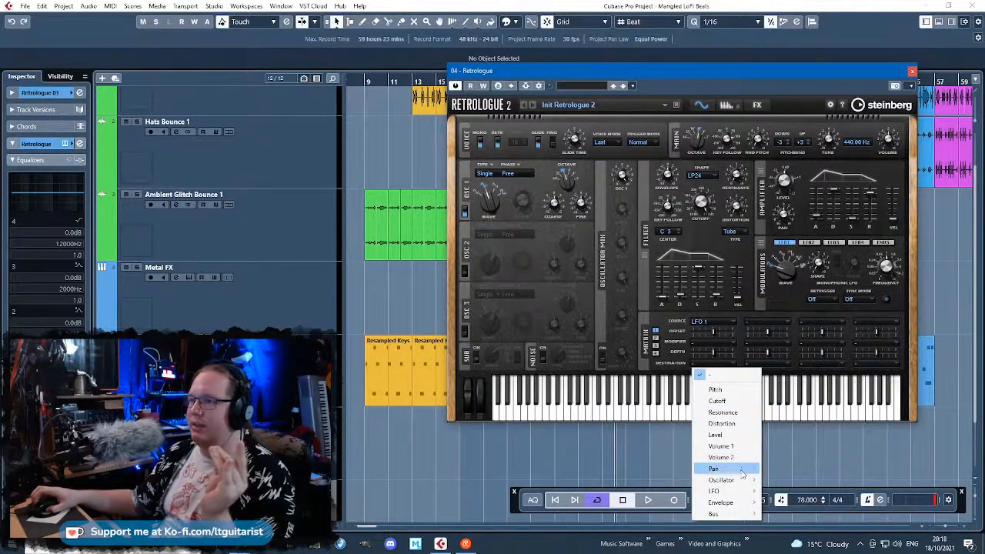
mouse_move(743, 481)
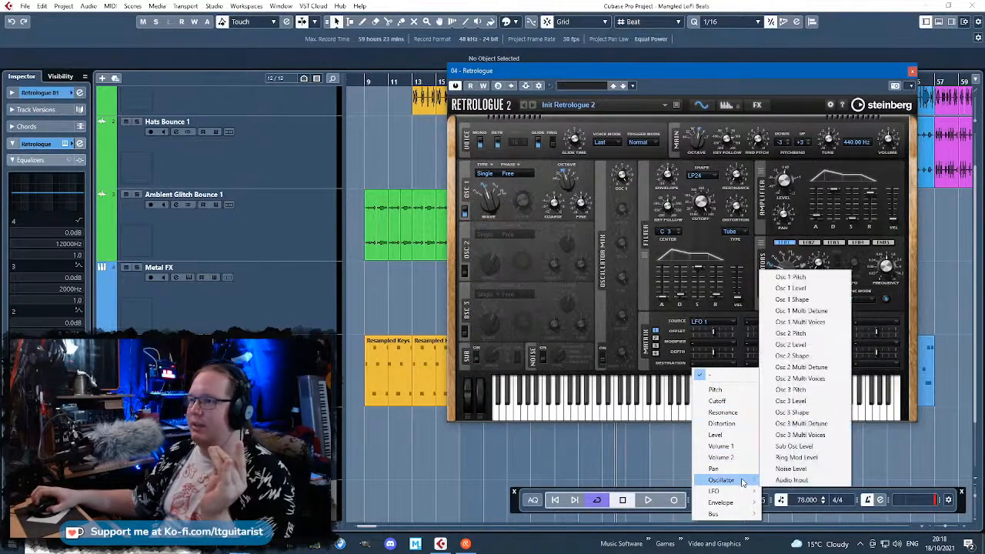
left_click(818, 279)
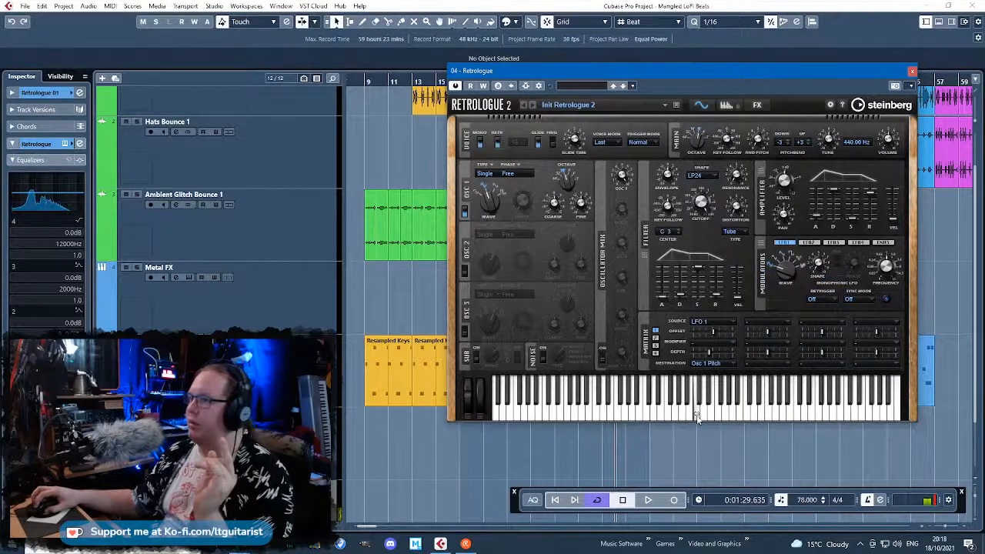
Set LFO 1's sync mode to Tempo, adjust the pitch modulation depth, and audition a note
left_click(850, 299)
left_click(865, 322)
left_click(862, 300)
left_click(865, 333)
left_click(862, 300)
left_click(868, 322)
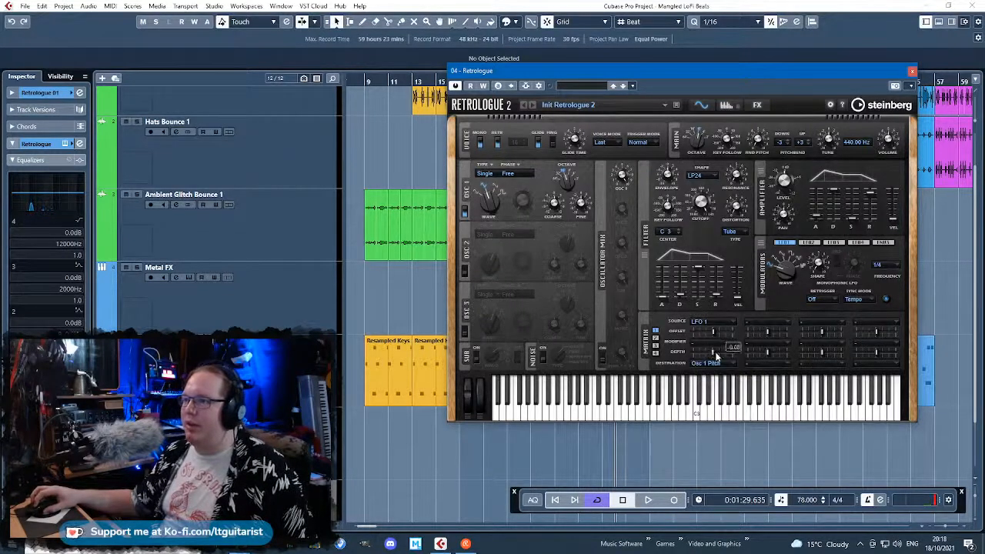
left_click(693, 410)
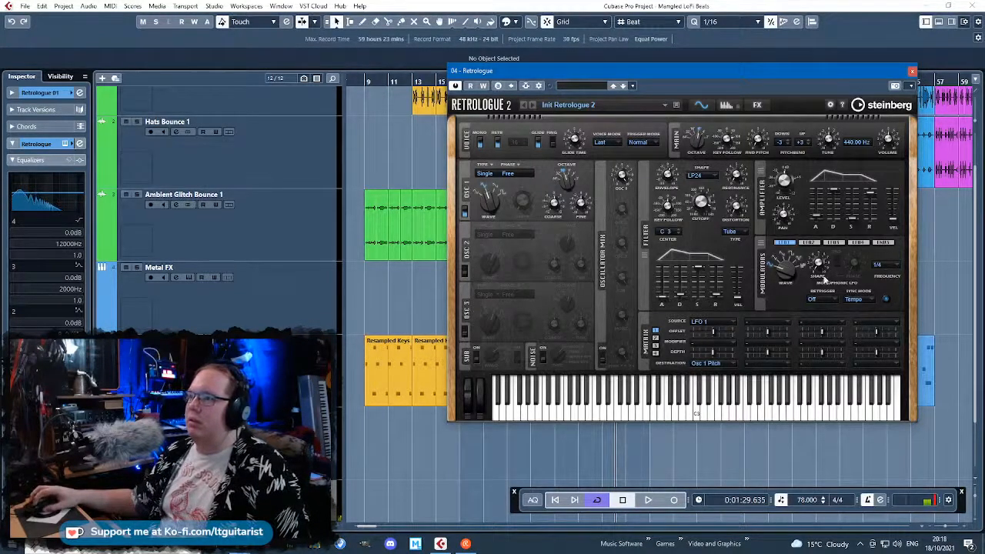
Set LFO 1's frequency to 1/2, enable oscillator 2, and close the Retrologue window
left_click(892, 266)
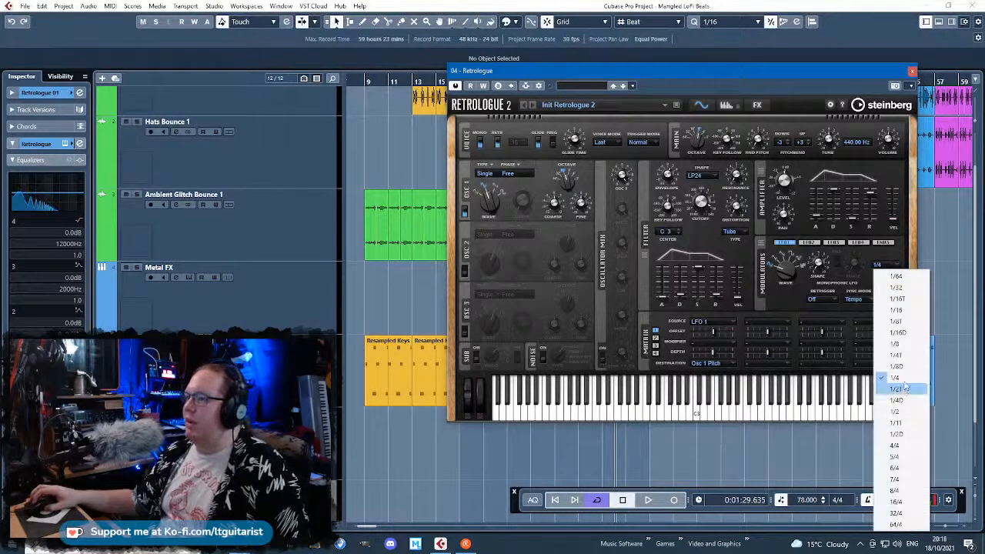
left_click(899, 412)
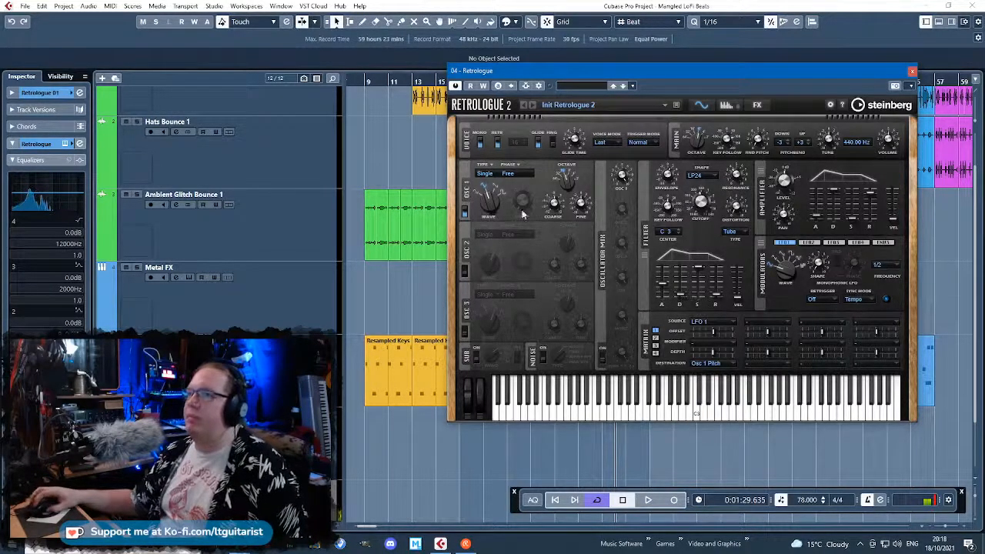
left_click(465, 271)
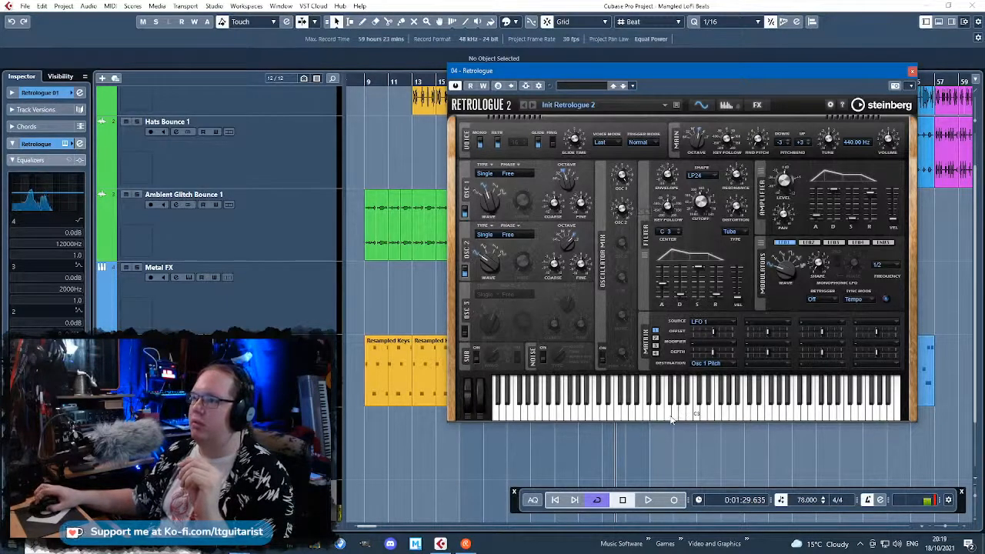
left_click(911, 71)
Create an empty Retrologue part spanning bars 25 to 33 and set the loop range to match
scroll(624, 253, "down", 2)
scroll(619, 385, "up", 3)
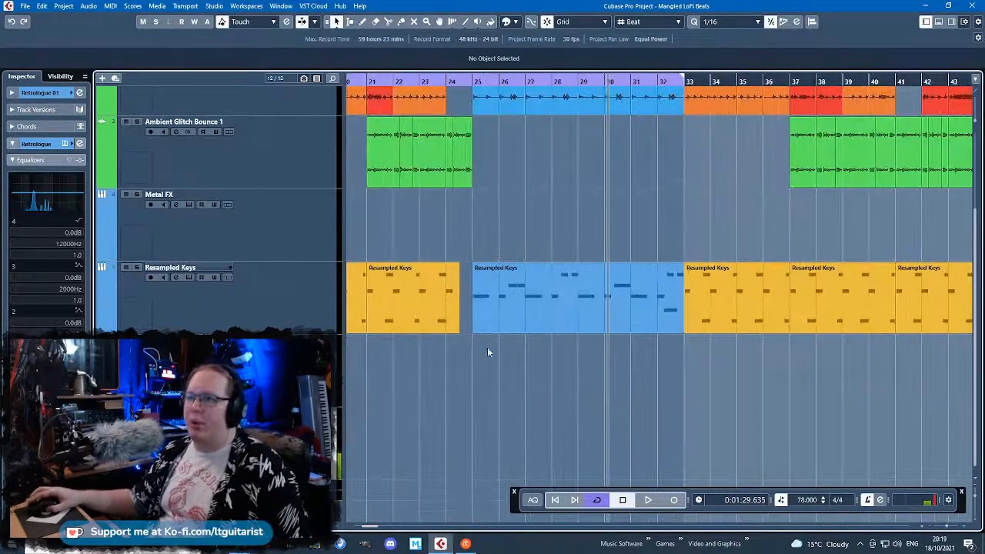
double_click(512, 422)
scroll(512, 422, "down", 3)
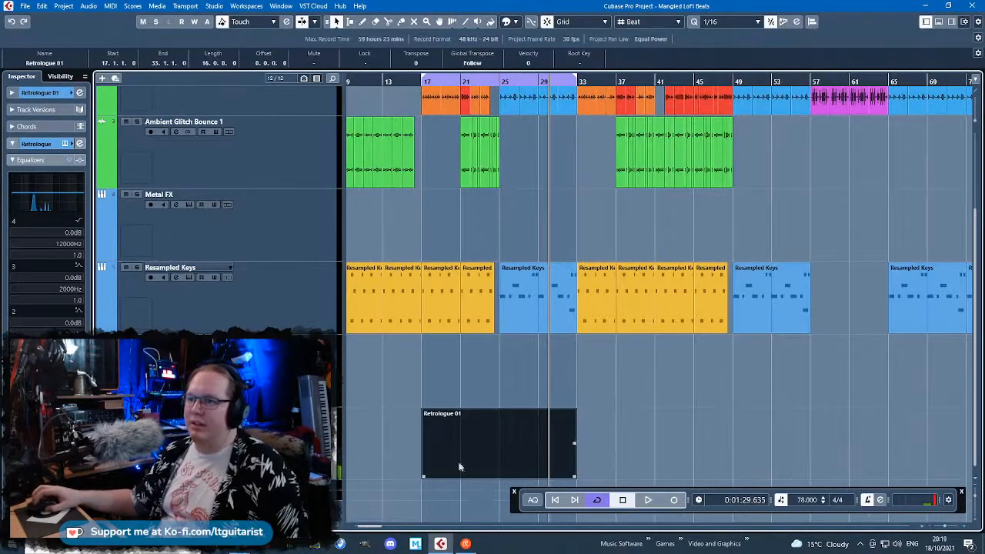
left_click_drag(426, 484, 498, 477)
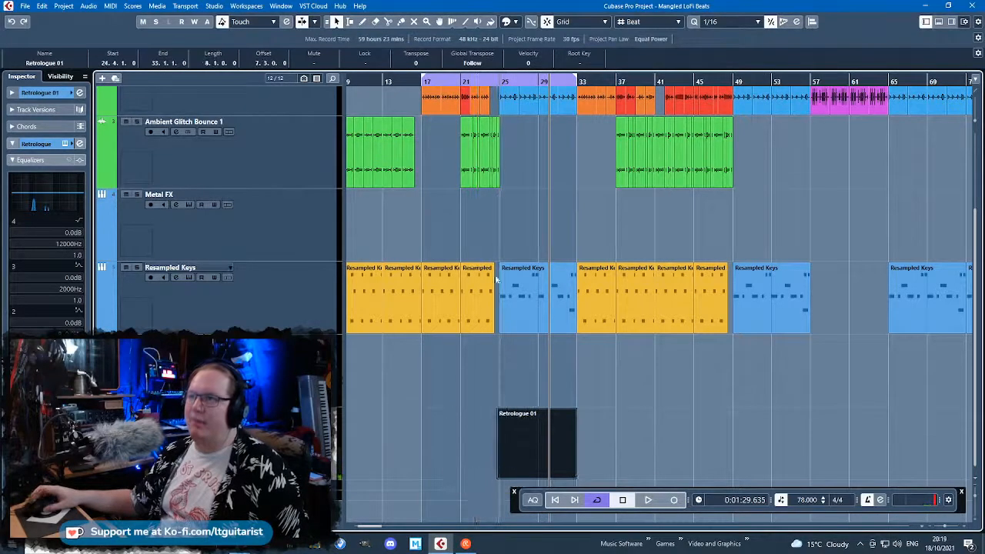
left_click_drag(427, 81, 501, 81)
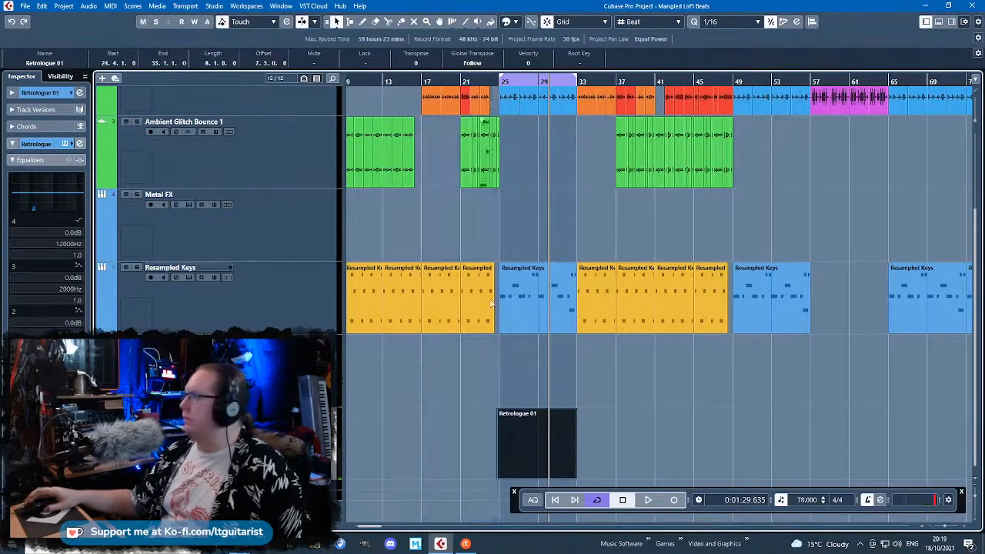
scroll(481, 210, "up", 3)
left_click_drag(494, 478, 500, 478)
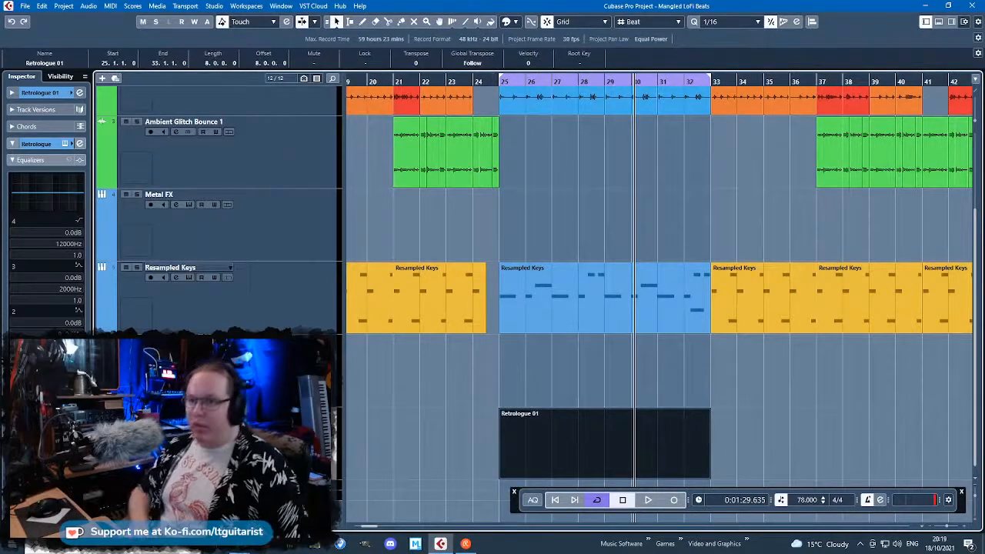
Name the Retrologue track Sub Bass and draw a three-beat note at the start of its bar 25 part
key("Return")
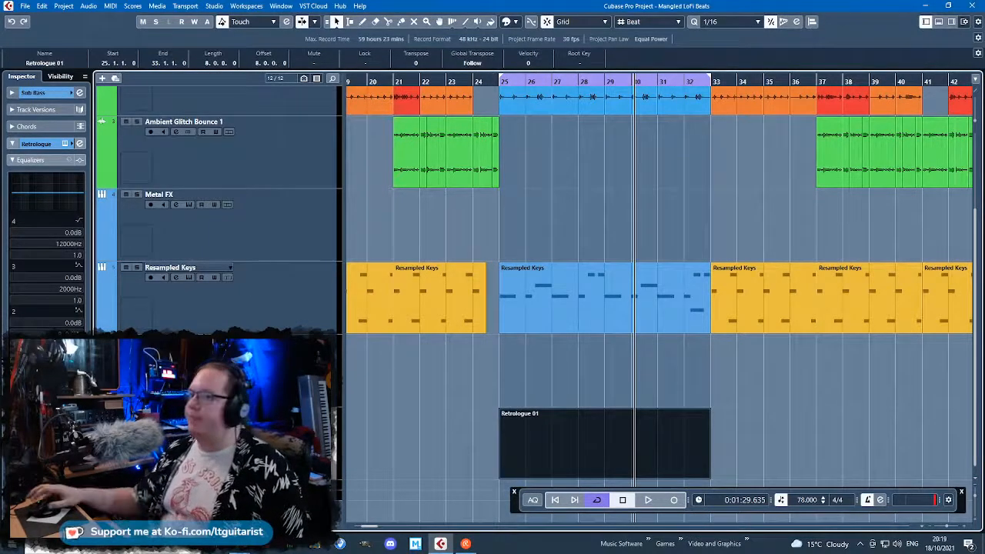
double_click(587, 454)
left_click_drag(193, 307, 275, 305)
left_click(272, 277)
Move the first sub bass note to A#1 in bar 25 of the Retrologue part and audition it
scroll(271, 277, "left", 3)
scroll(362, 271, "down", 2)
left_click(418, 247)
left_click_drag(418, 249, 379, 322)
scroll(399, 354, "down", 3)
left_click(380, 238)
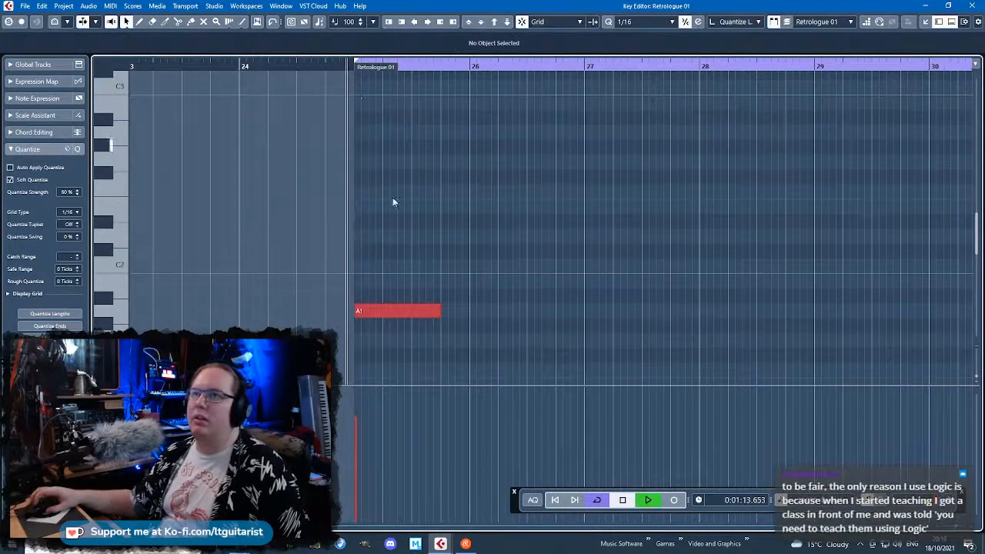
left_click(391, 306)
left_click_drag(390, 305, 397, 291)
key("space")
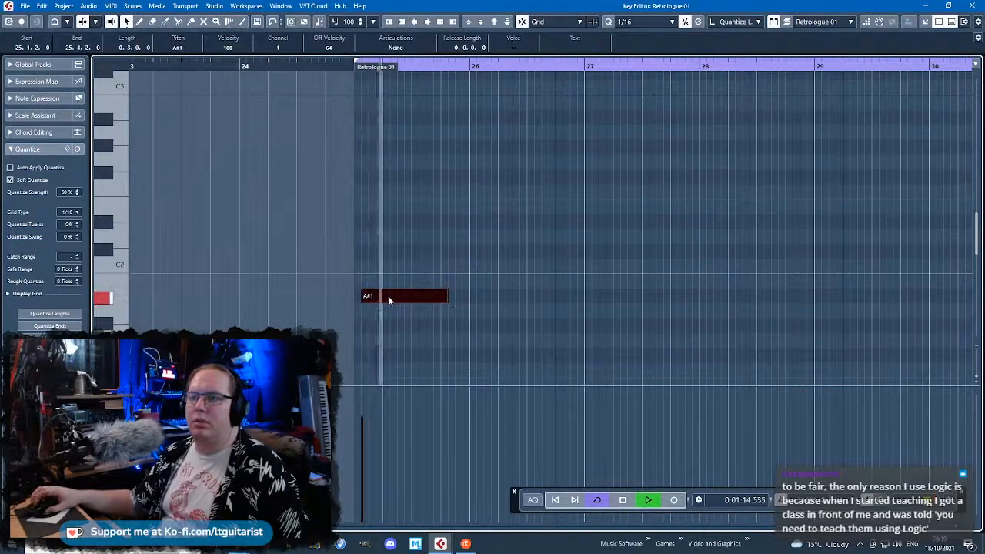
Extend the A#1 note's start back to the beginning of bar 25 and shorten the note to two sixteenths
scroll(495, 329, "up", 1)
left_click_drag(297, 297, 286, 298)
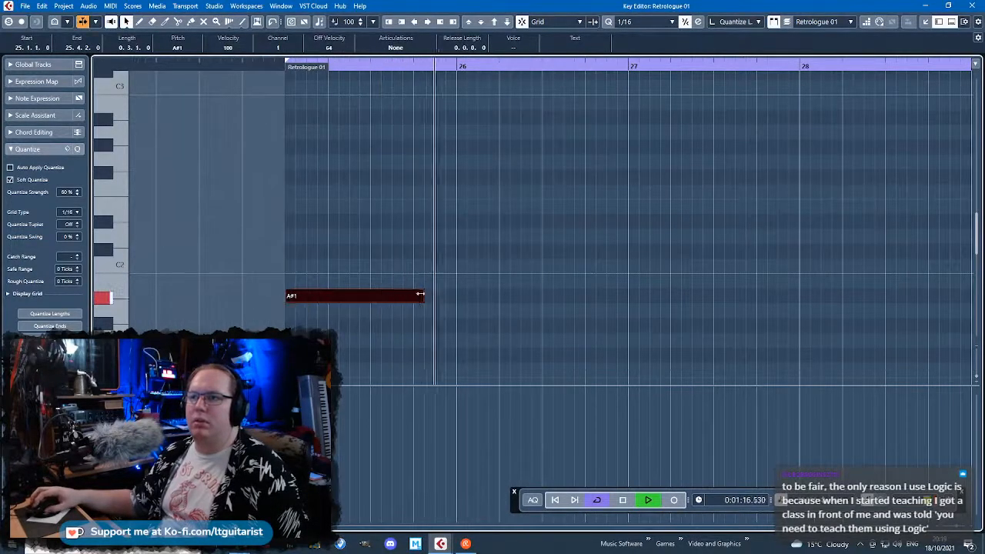
left_click_drag(422, 296, 306, 296)
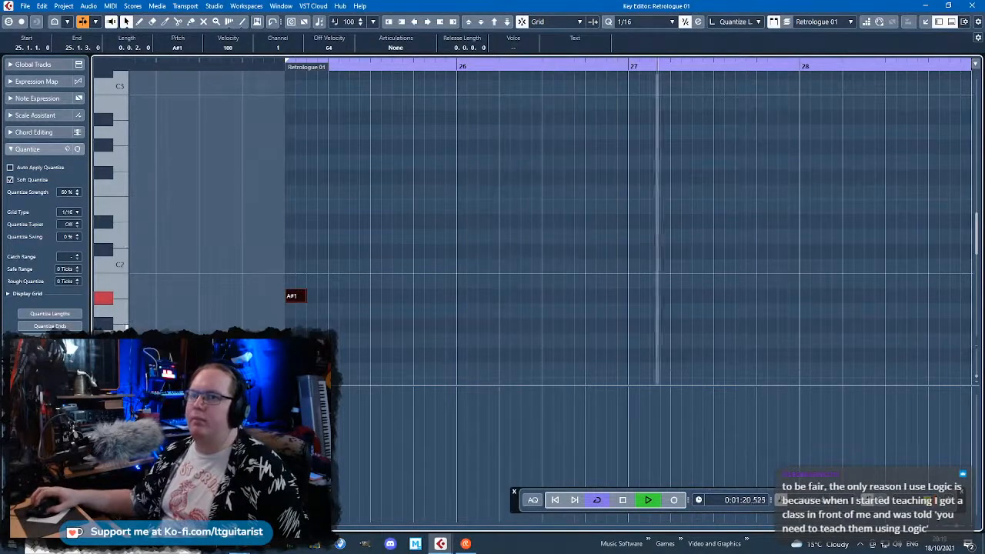
Copy the short A#1 note to the start of bar 27 and play back the bass line
key("space")
left_click_drag(321, 301, 643, 296)
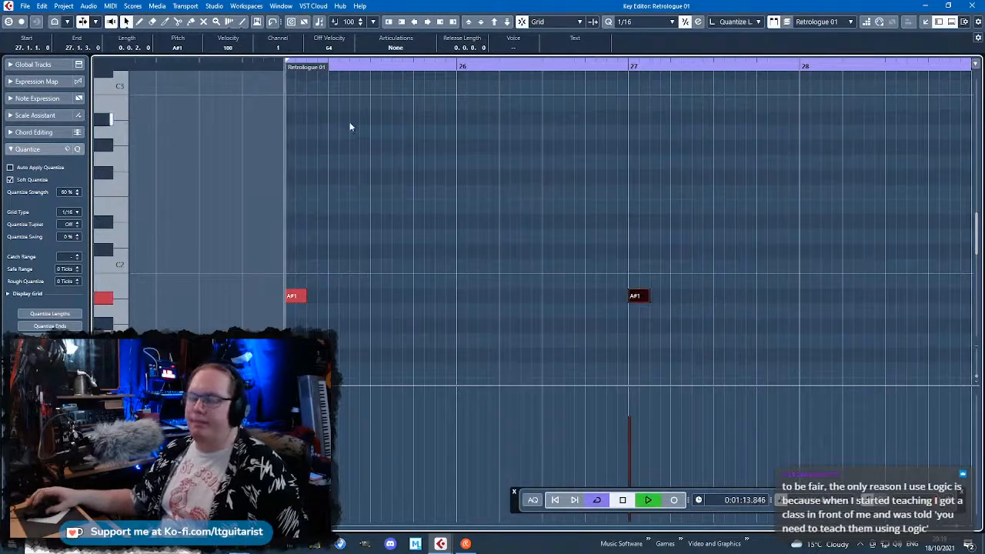
scroll(700, 314, "down", 2)
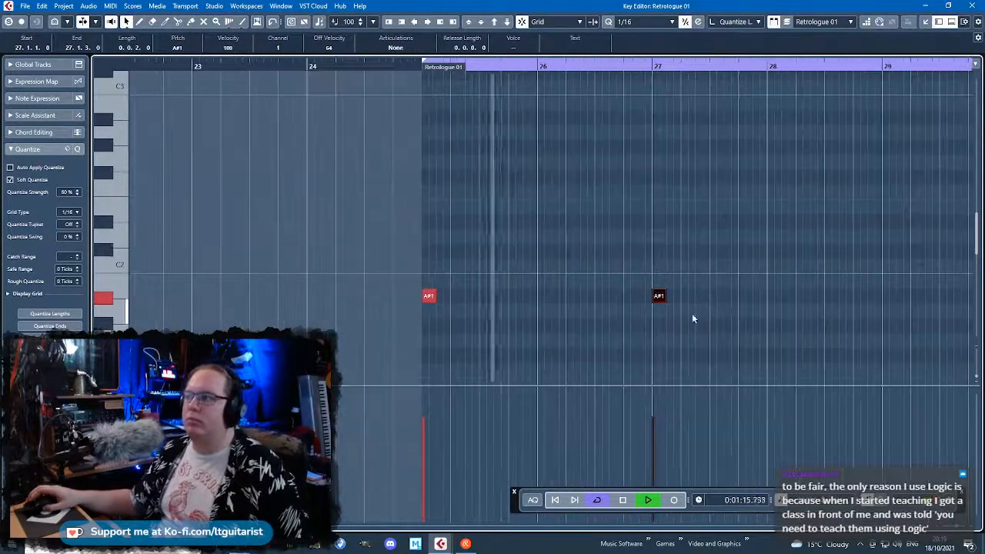
scroll(746, 321, "up", 3)
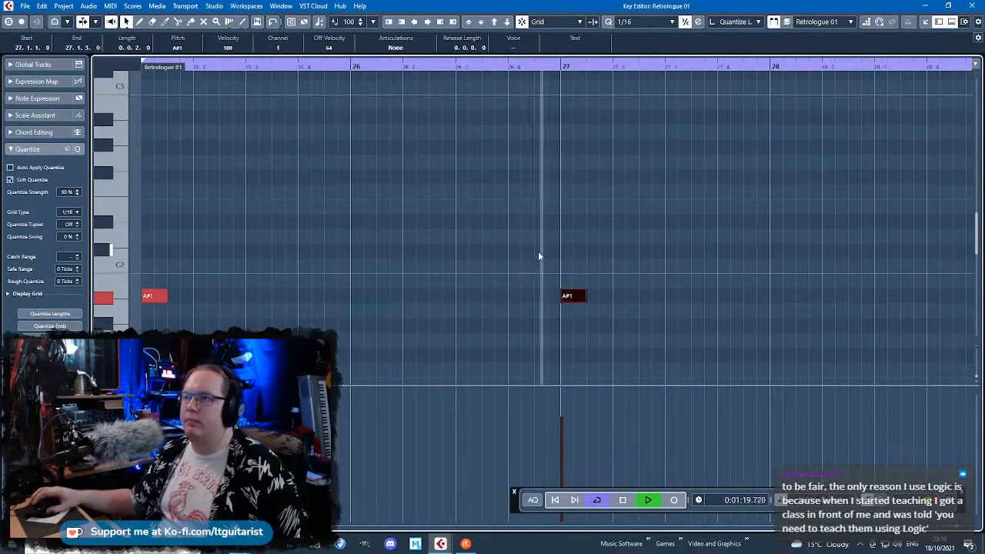
Add a two-sixteenth D#2 note on beat 4 of bar 26 and play back the phrase around it
key("space")
left_click(510, 221)
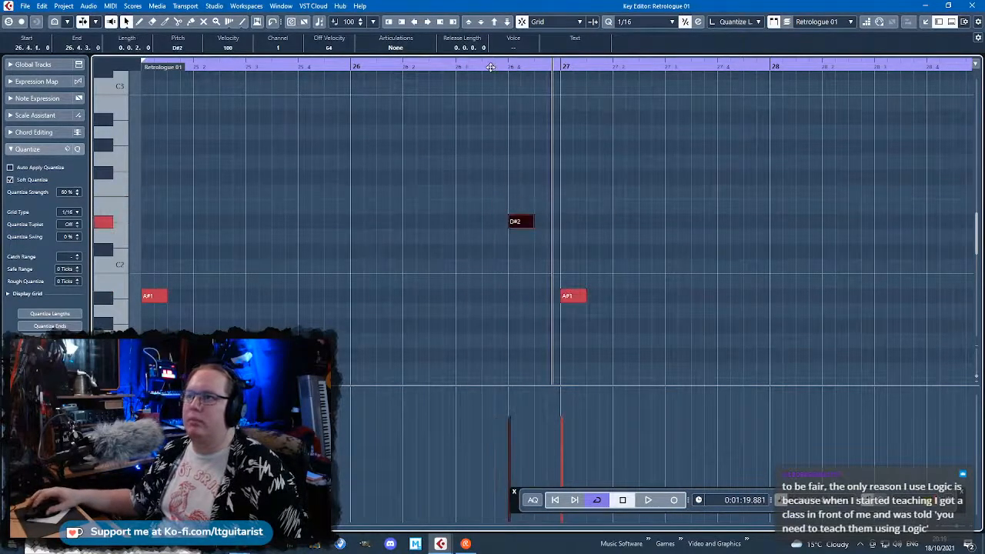
left_click(490, 67)
key("space")
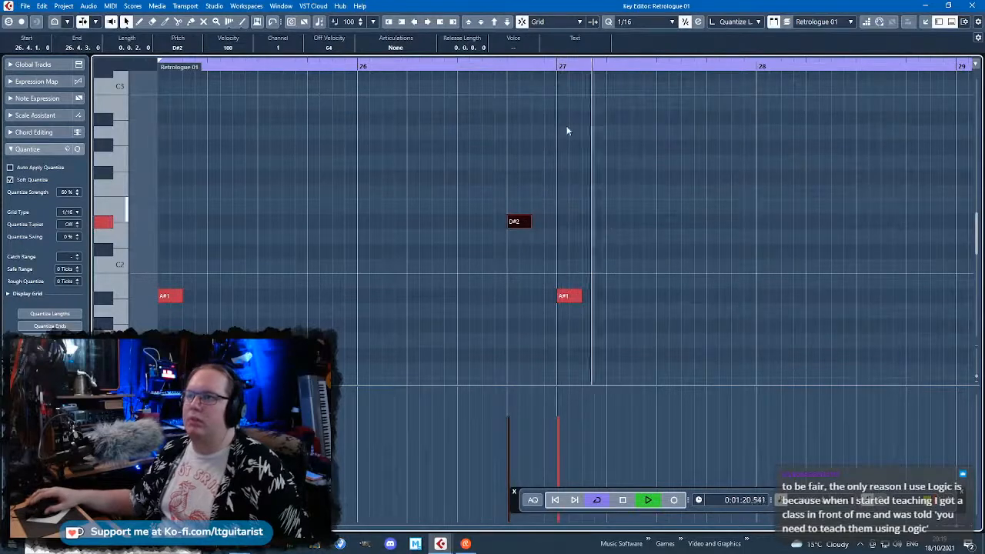
Play the Sub Bass part from bar 26 to review its existing notes and the empty stretch through bar 28
left_click(486, 72)
left_click(357, 67)
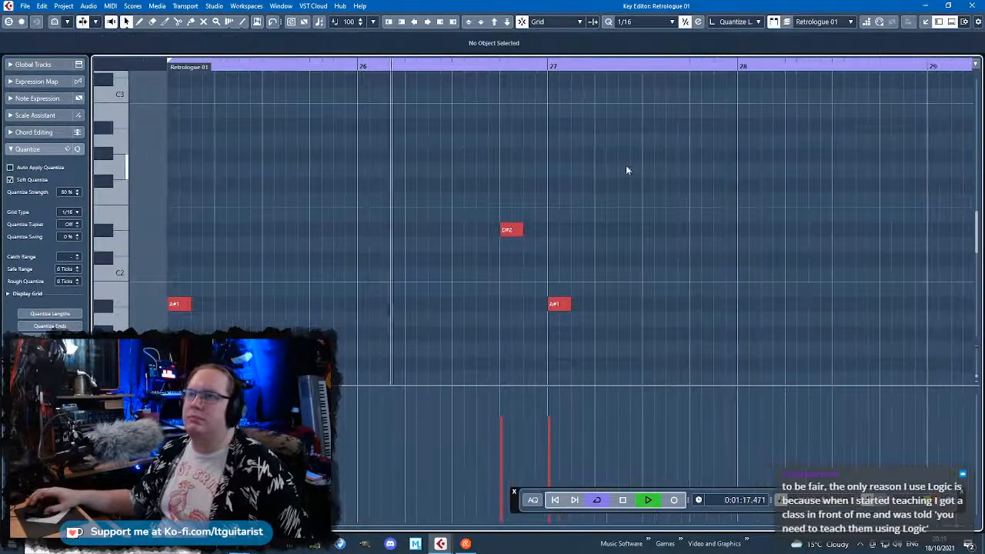
scroll(564, 192, "up", 1)
scroll(503, 210, "up", 2)
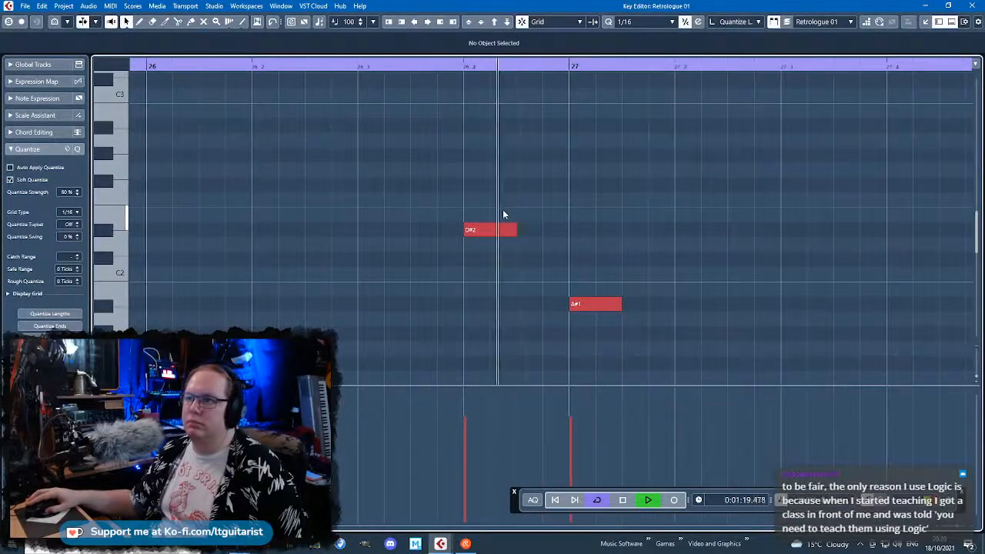
scroll(669, 327, "down", 2)
scroll(668, 326, "down", 1)
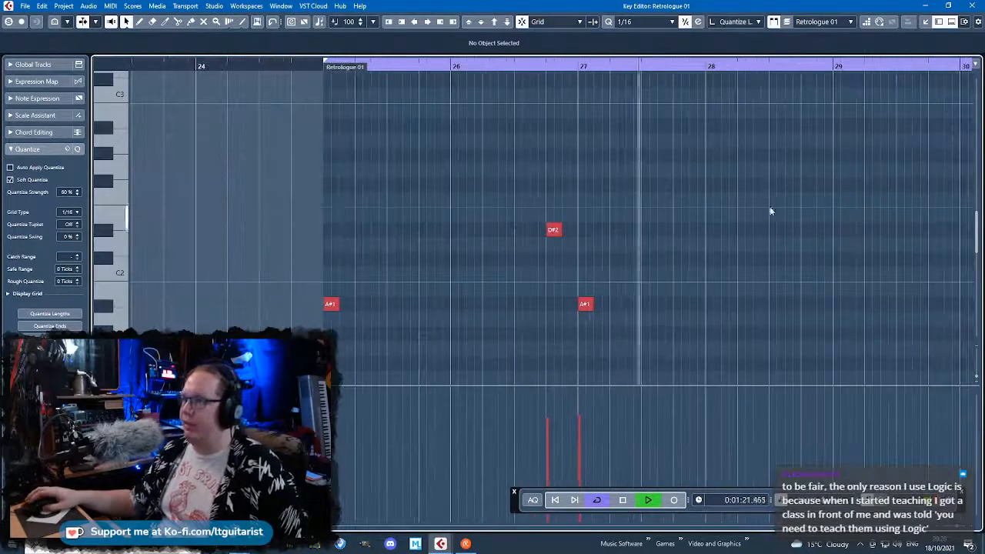
scroll(825, 258, "down", 4)
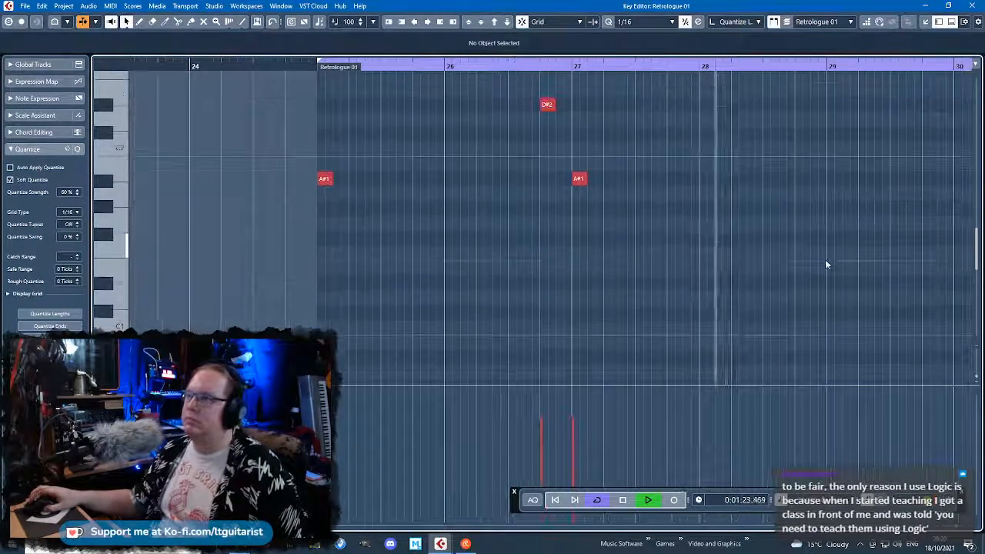
scroll(858, 269, "up", 2)
key("space")
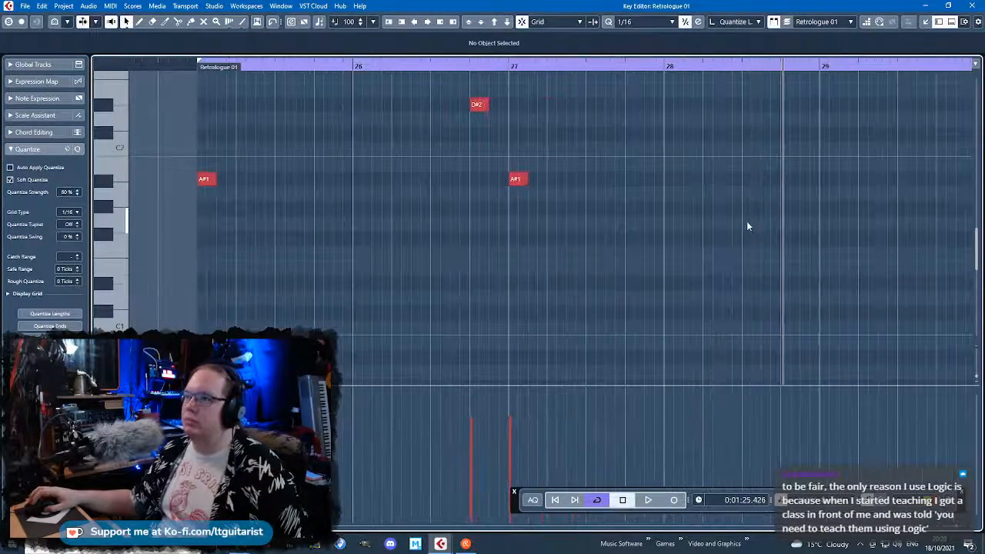
Add an eighth-note G#1 in bar 28 and move it to the eighth just before beat 3
left_click(747, 222)
left_click_drag(751, 224, 756, 213)
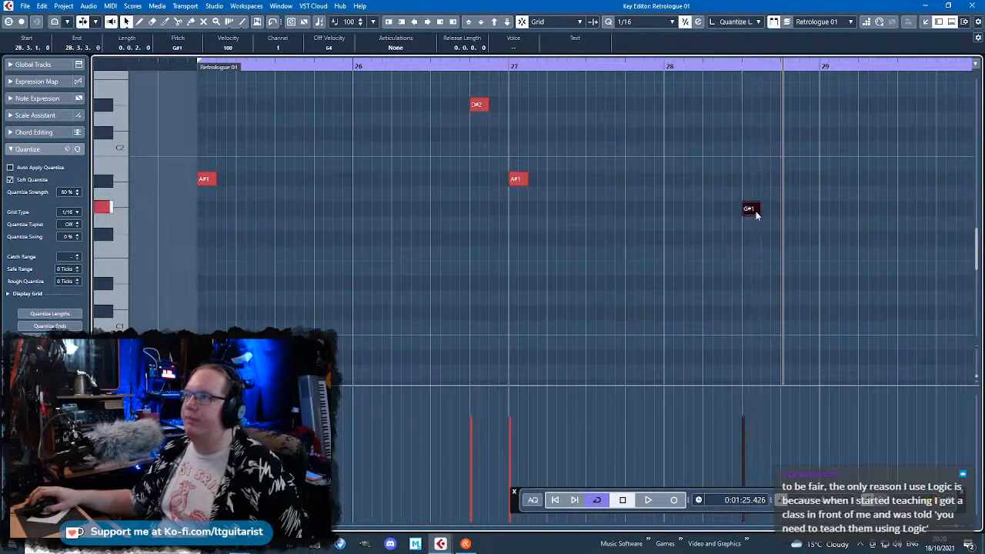
key("space")
scroll(846, 219, "up", 3)
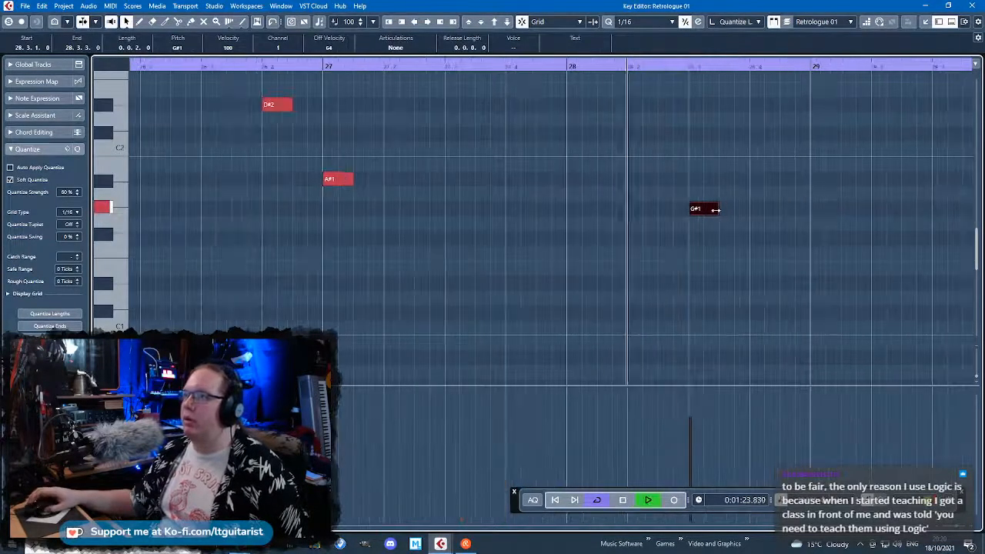
left_click_drag(709, 212, 679, 210)
Add an eighth note on beat 4 of bar 28, set its pitch to G#1 and close the key editor
mouse_move(754, 210)
left_mouse_down()
mouse_move(781, 211)
mouse_move(751, 192)
left_mouse_up()
key("space")
key("space")
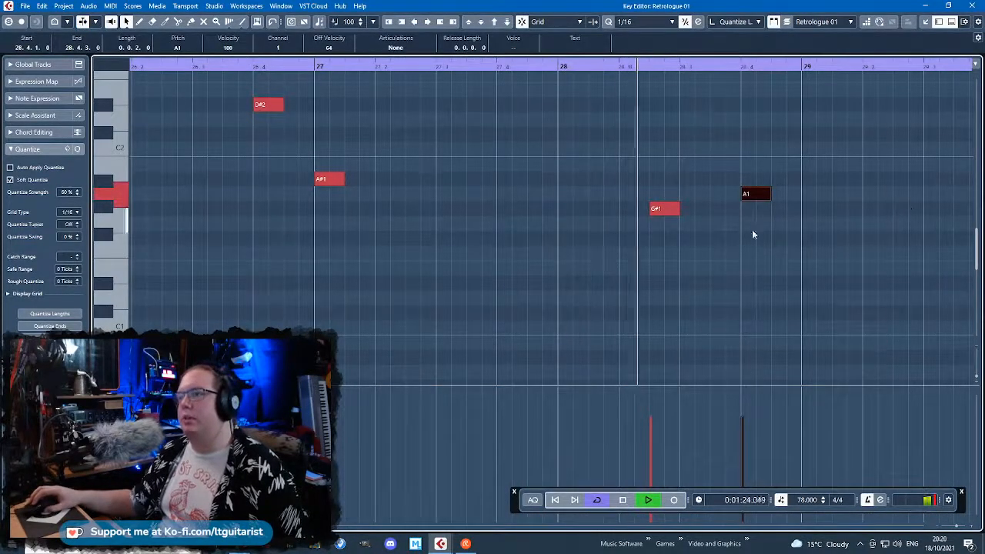
key("space")
left_click_drag(757, 198, 758, 210)
scroll(760, 209, "down", 3)
left_click(972, 5)
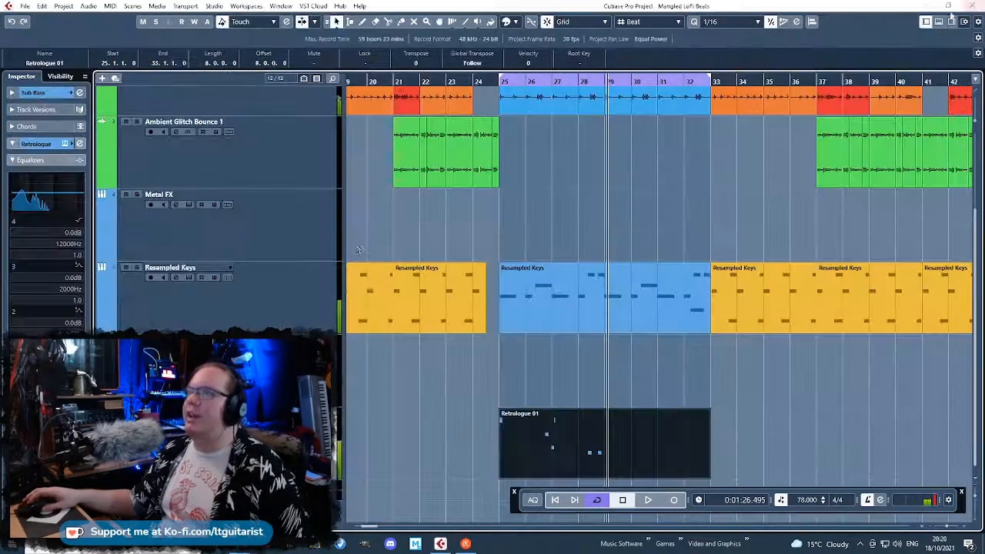
Open the Sub Bass track's Retrologue synth and play the arrangement from bar 25 with its controls fully visible
left_click(79, 144)
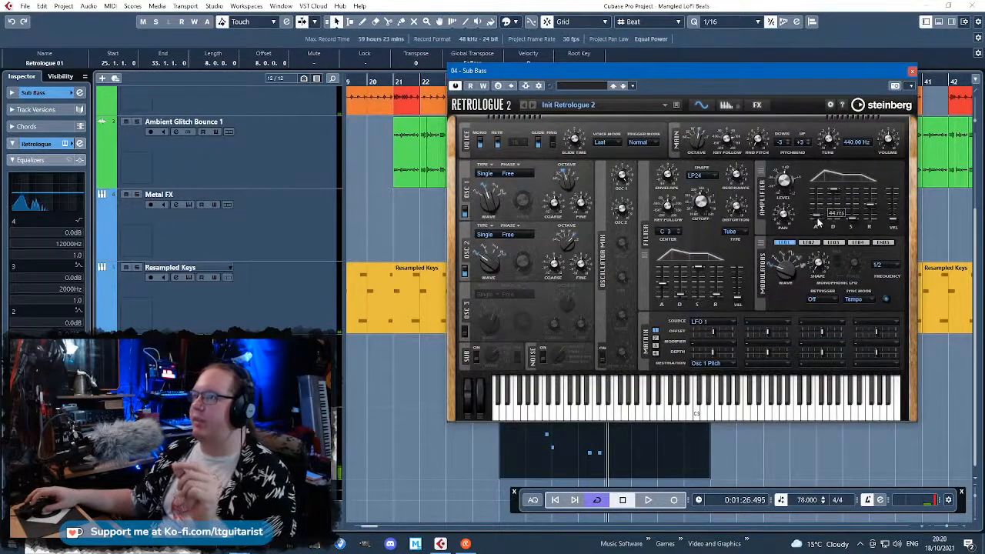
left_click_drag(573, 72, 794, 48)
left_click(490, 81)
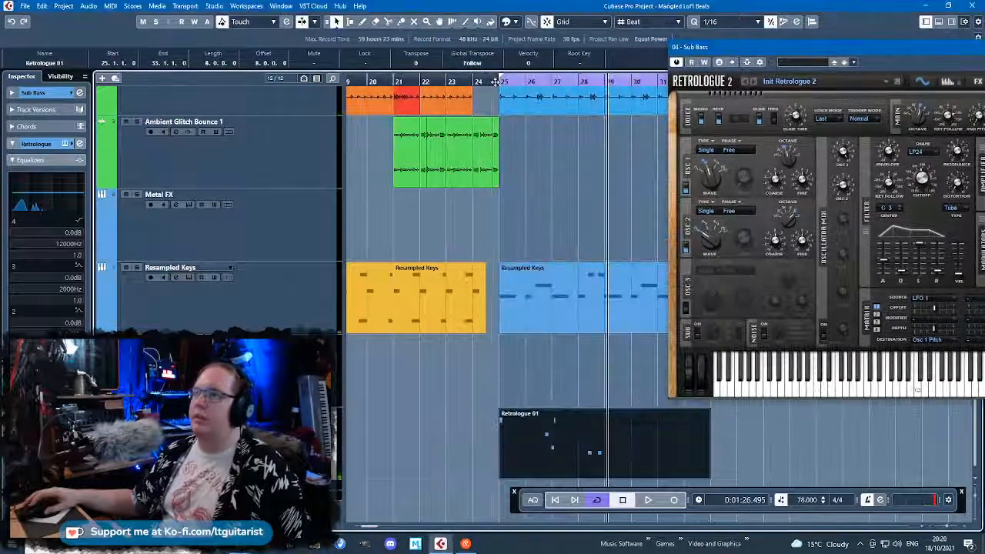
key("space")
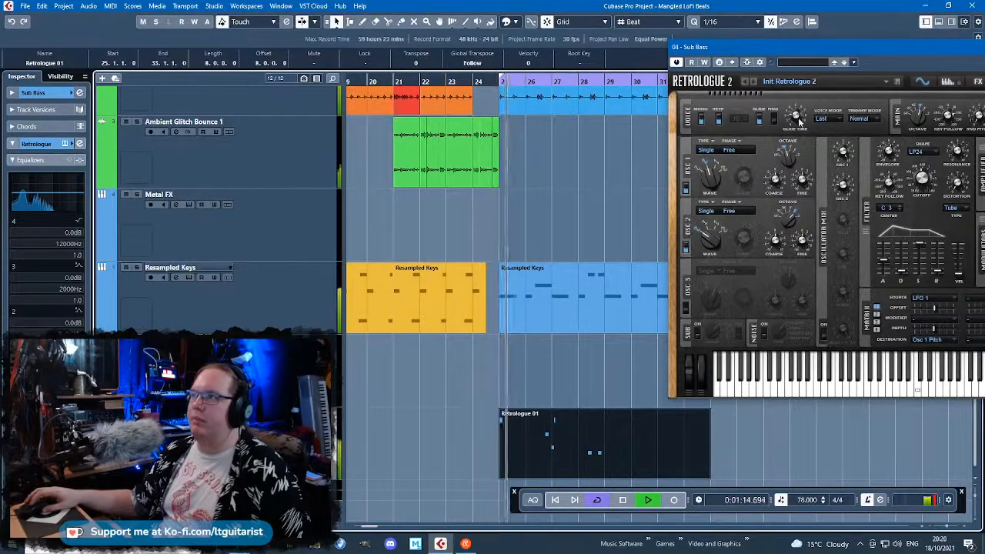
left_click(773, 44)
left_click_drag(774, 44, 574, 41)
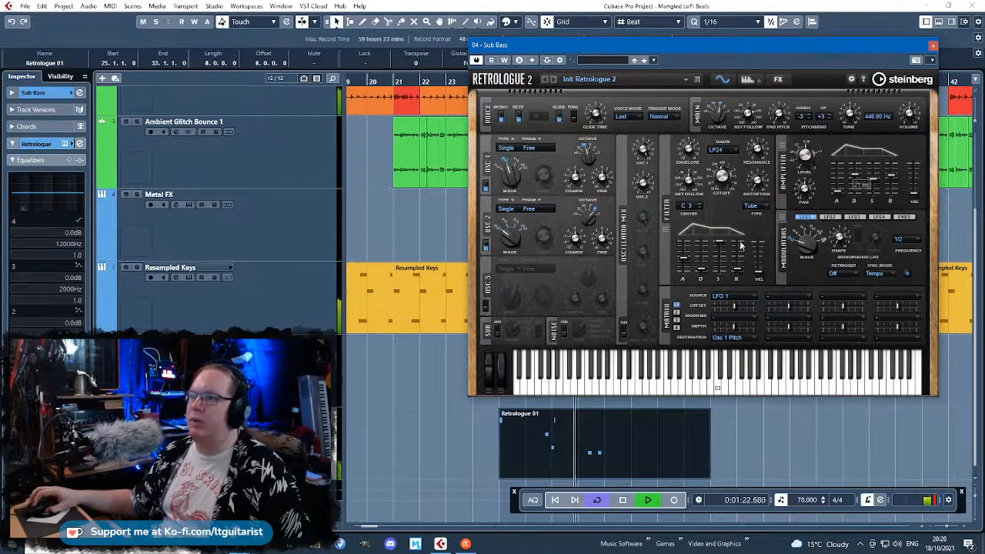
Split the Sub Bass part at bar 29, delete its second half and duplicate the first half to bar 29
left_click(780, 446)
left_click(638, 448)
key("3")
left_click(598, 449)
key("ctrl+z")
left_click(606, 451)
key("1")
key("Delete")
left_click(576, 447)
key("ctrl+d")
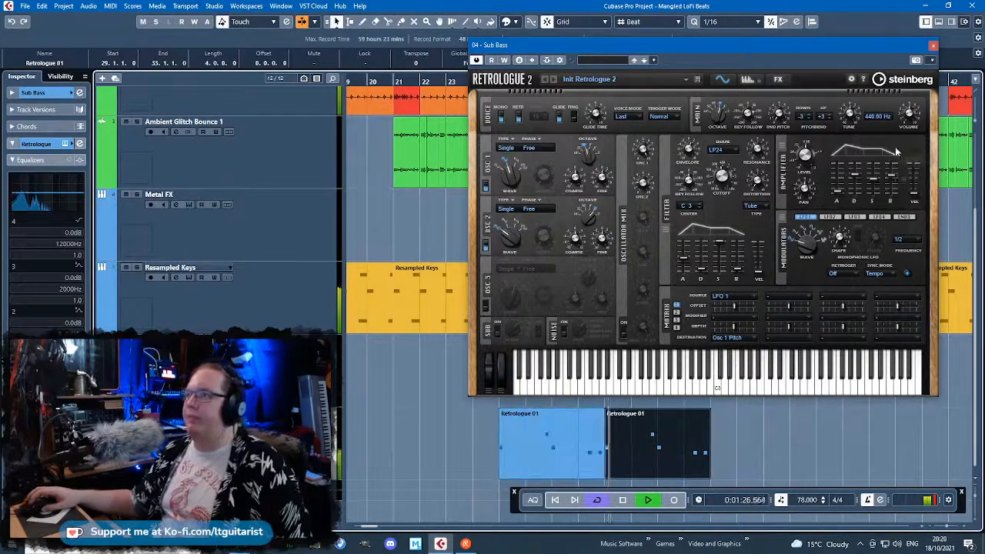
Adjust the decay and release of Retrologue's amplifier envelope during playback and close the synth window
left_click_drag(894, 178, 898, 175)
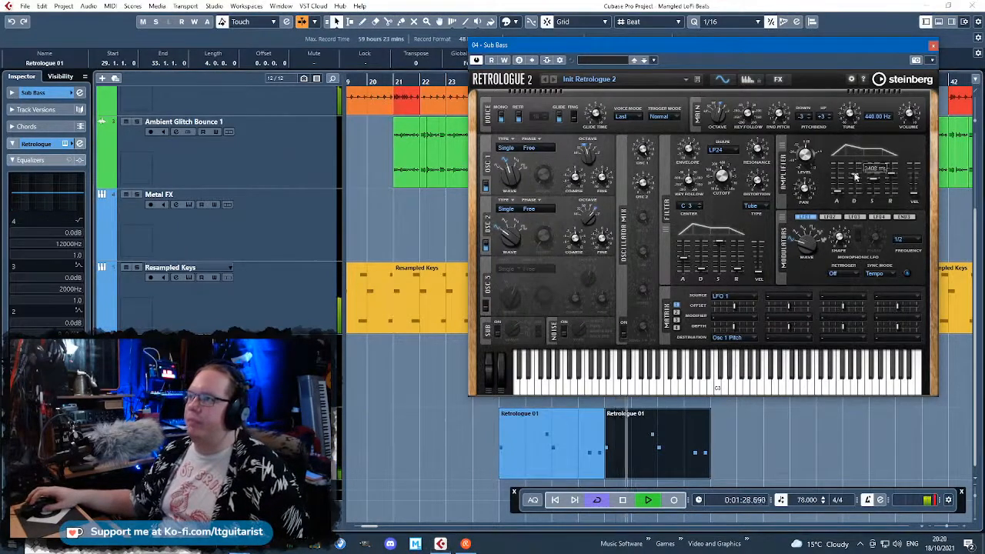
left_click(774, 444)
key("h")
key("h")
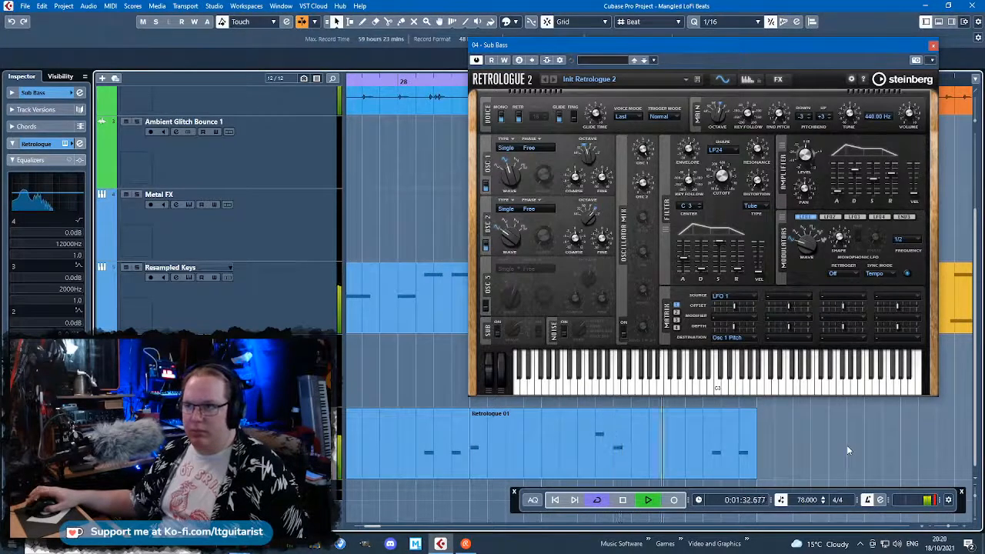
key("g")
key("g")
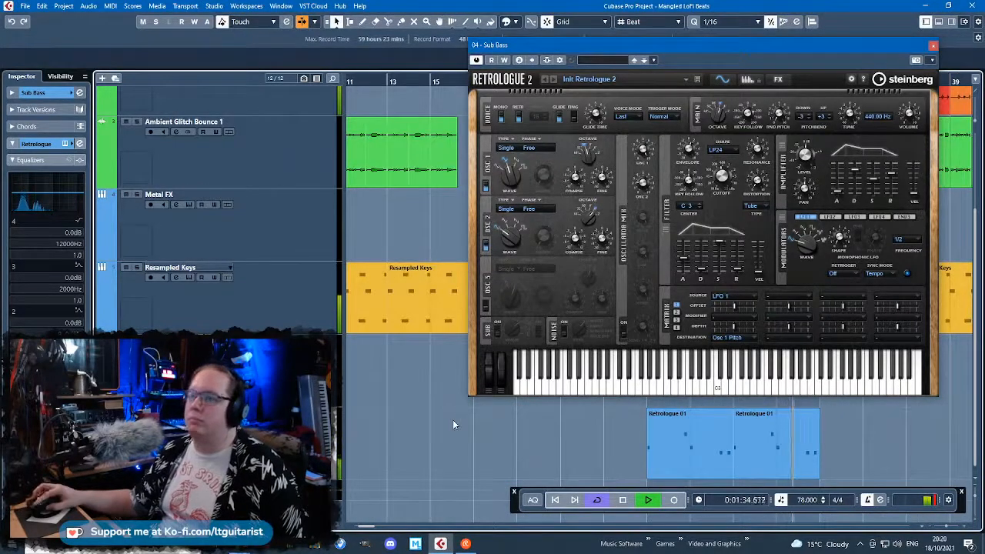
left_click_drag(892, 180, 896, 177)
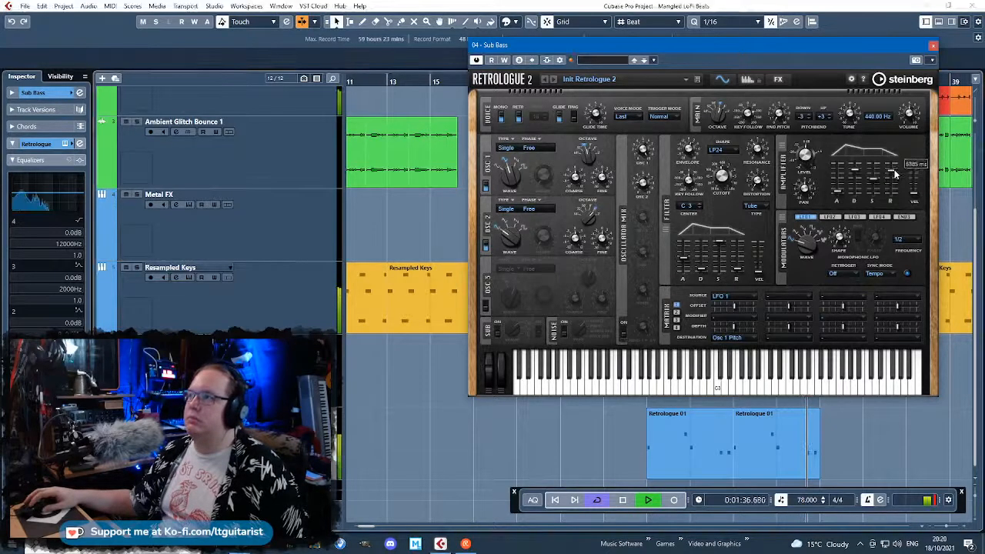
left_click(932, 47)
Copy the two Sub Bass parts from bar 25 to bar 49
key("g")
key("g")
key("g")
left_click(645, 428)
left_click_drag(633, 429, 755, 433)
left_click(687, 436)
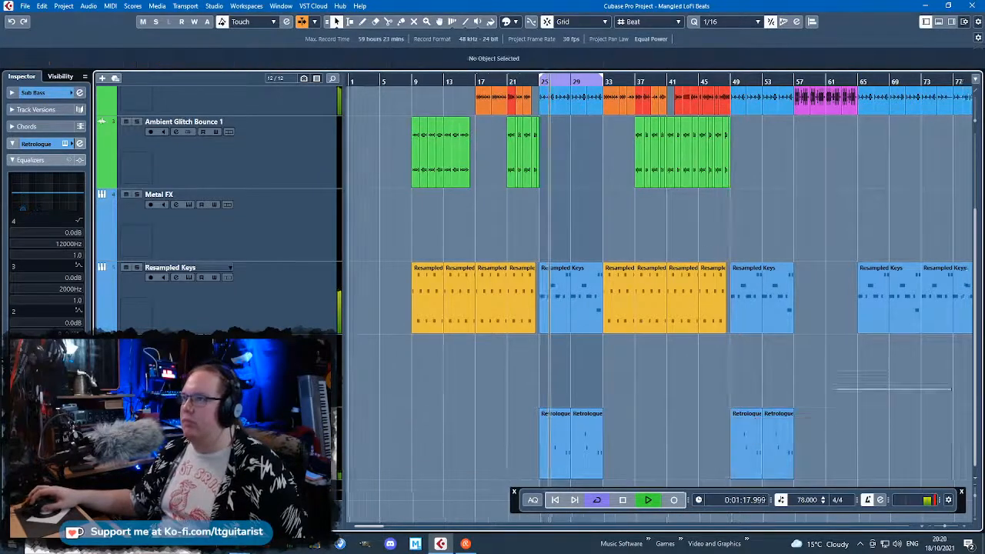
Copy the Sub Bass parts to bar 65 and duplicate them to fill the section up to bar 81
scroll(582, 438, "right", 3)
left_click(582, 438)
key("ctrl+d")
scroll(647, 438, "up", 2)
left_click_drag(625, 433, 715, 428)
key("ctrl+d")
left_click(727, 376)
scroll(685, 376, "down", 2)
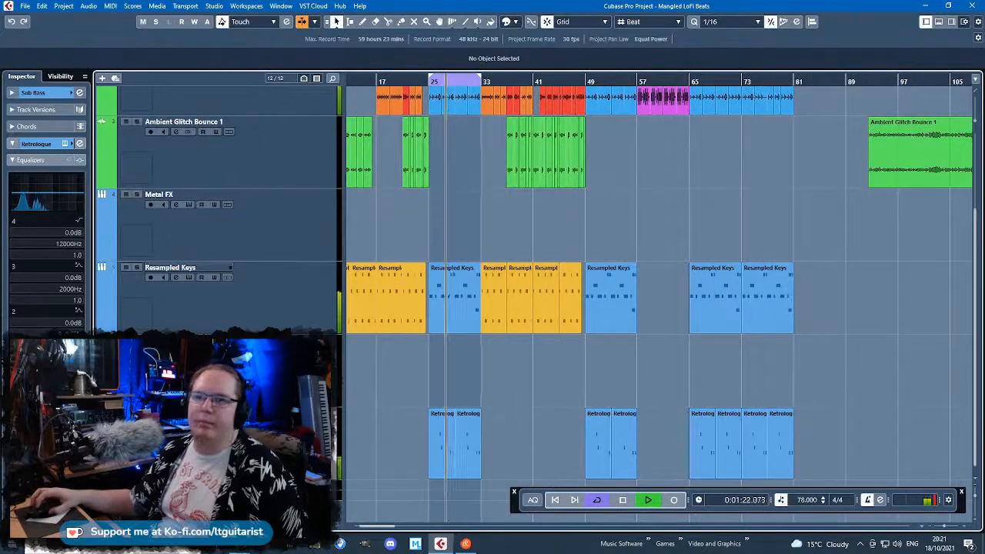
Move the Sub Bass track directly below Ambient Glitch Bounce 1 and reduce the Metal FX track's height
left_click_drag(297, 439, 295, 251)
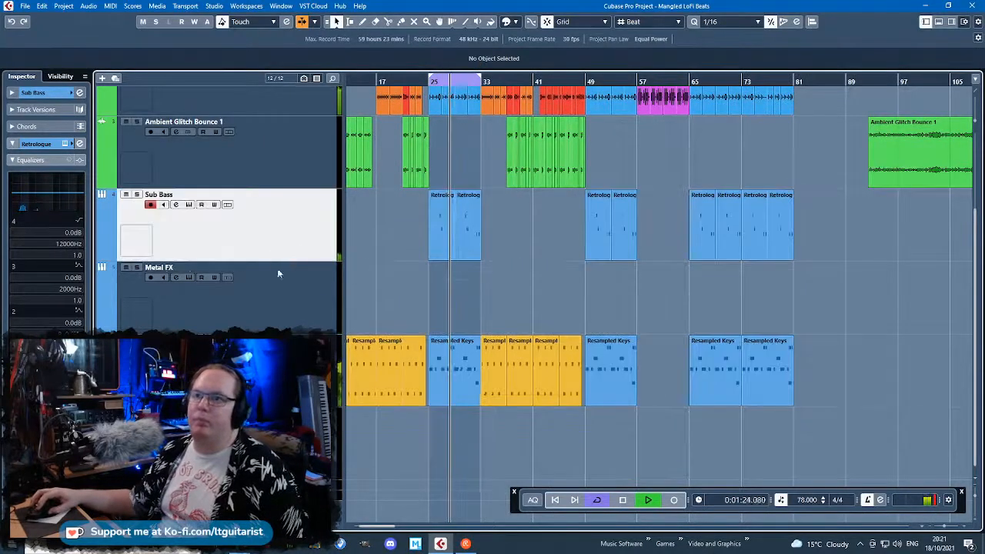
left_click(279, 270)
left_click_drag(305, 333, 305, 291)
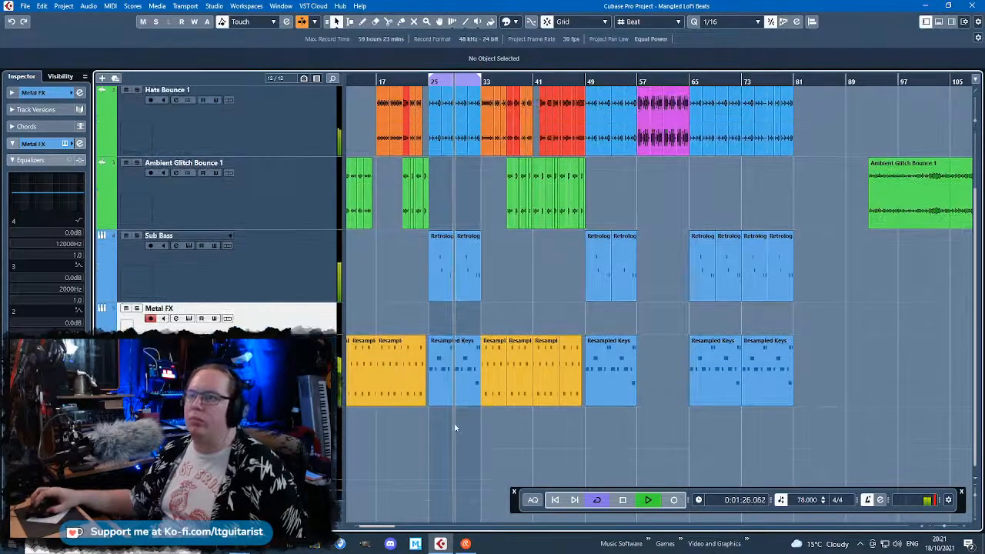
scroll(462, 434, "up", 3)
left_click_drag(350, 453, 346, 451)
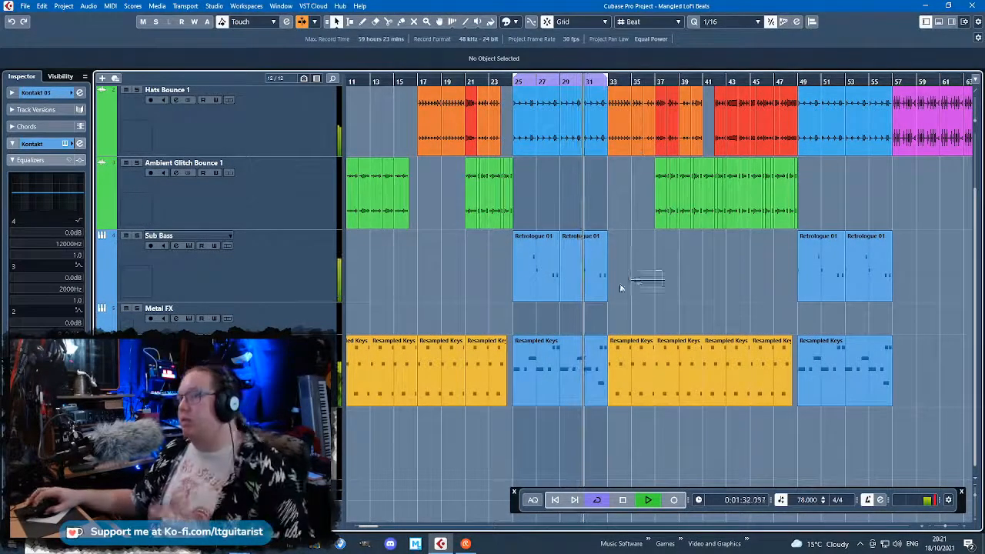
Duplicate the Sub Bass part at bar 29 to bar 33 and set the loop range to bars 33–37
left_click(592, 273)
scroll(681, 319, "up", 3)
key("ctrl+d")
key("space")
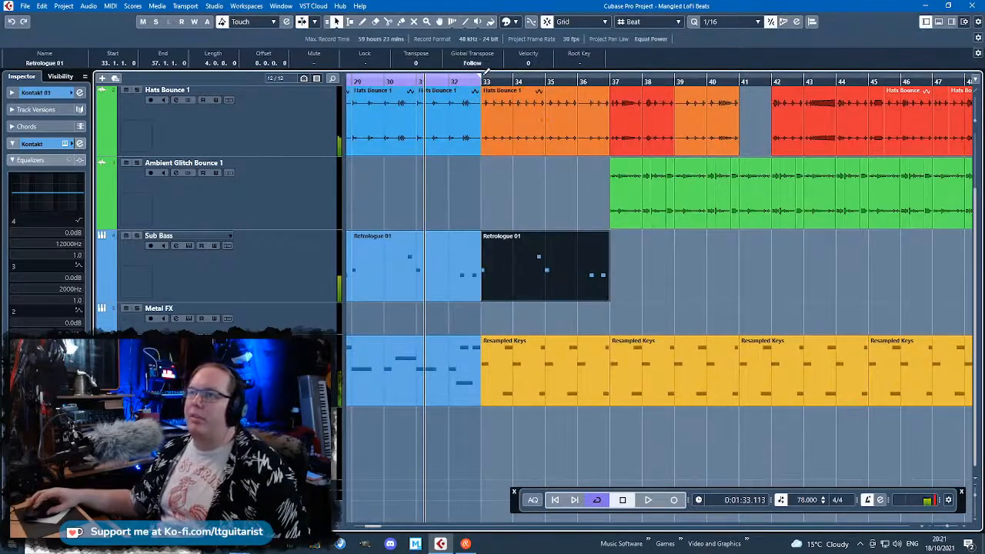
left_click_drag(485, 78, 724, 128)
left_click_drag(618, 128, 611, 129)
Cut the Sub Bass part at bar 34, delete the remainder and extend the empty end back to bar 37
scroll(523, 270, "up", 2)
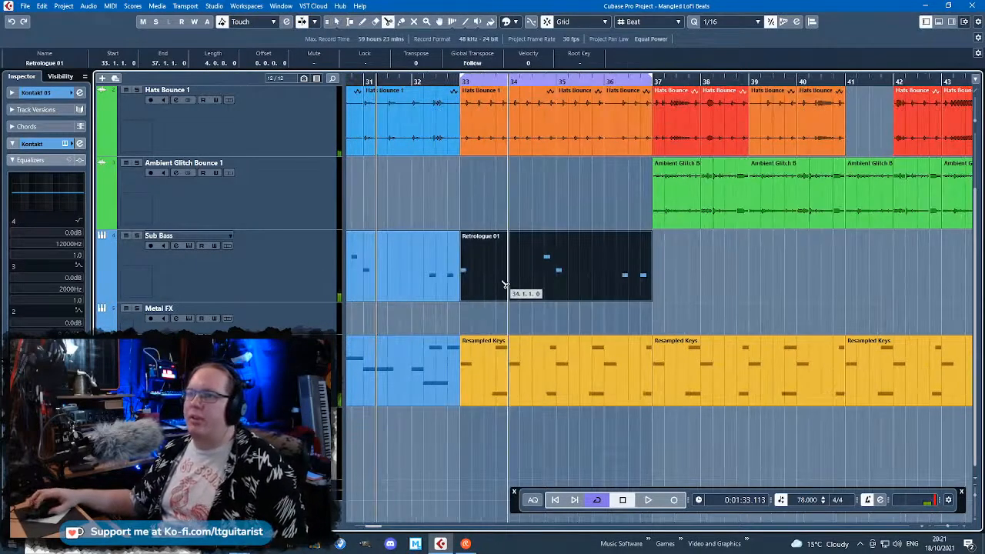
left_click(508, 285, "alt")
left_click(565, 274)
key("Delete")
left_click(507, 298)
left_click_drag(504, 300, 647, 313)
Duplicate the single-note Sub Bass part three times to fill bars 37 to 49 and start playback
key("ctrl+d")
key("ctrl+d")
scroll(641, 334, "down", 3)
key("ctrl+d")
key("space")
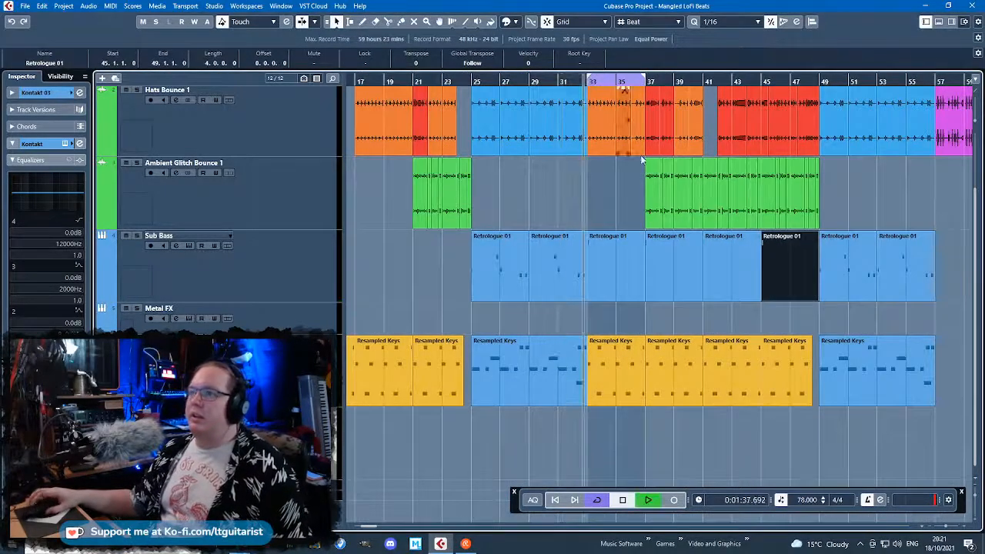
Try deleting the A#1 note from the Sub Bass part at bar 33, listen, undo the deletion and close the key editor
scroll(643, 231, "up", 2)
left_click(468, 194)
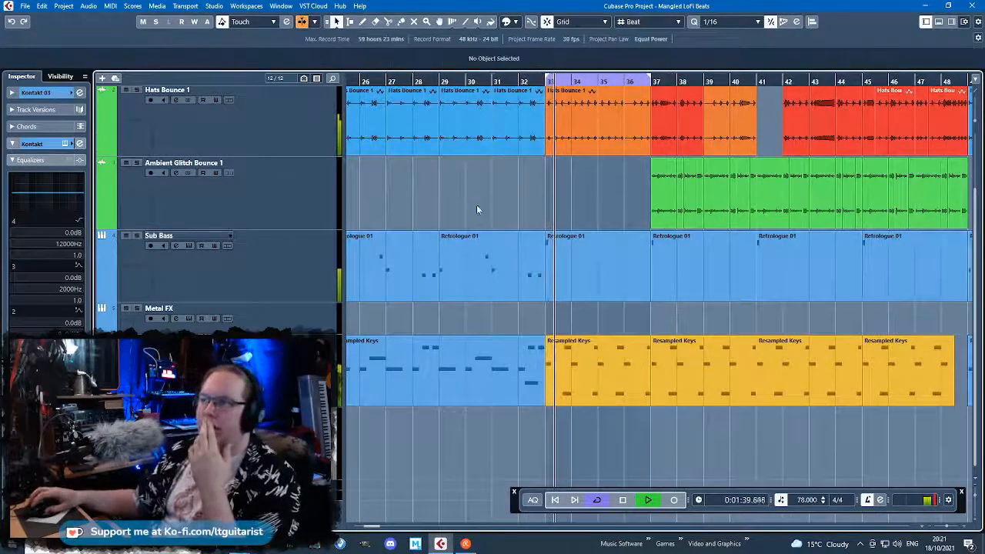
double_click(607, 246)
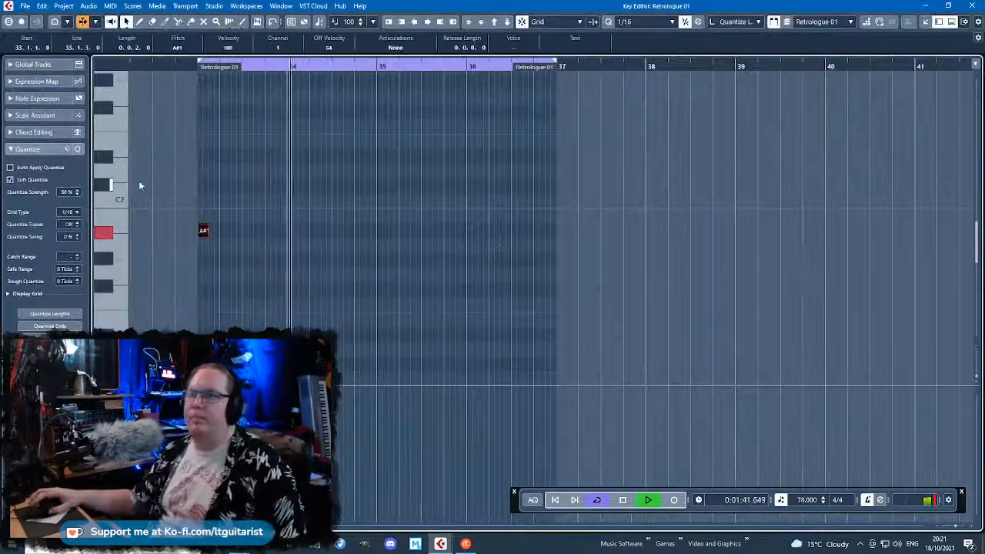
key("space")
key("Delete")
scroll(165, 182, "down", 1)
key("space")
left_click(193, 68)
key("ctrl+z")
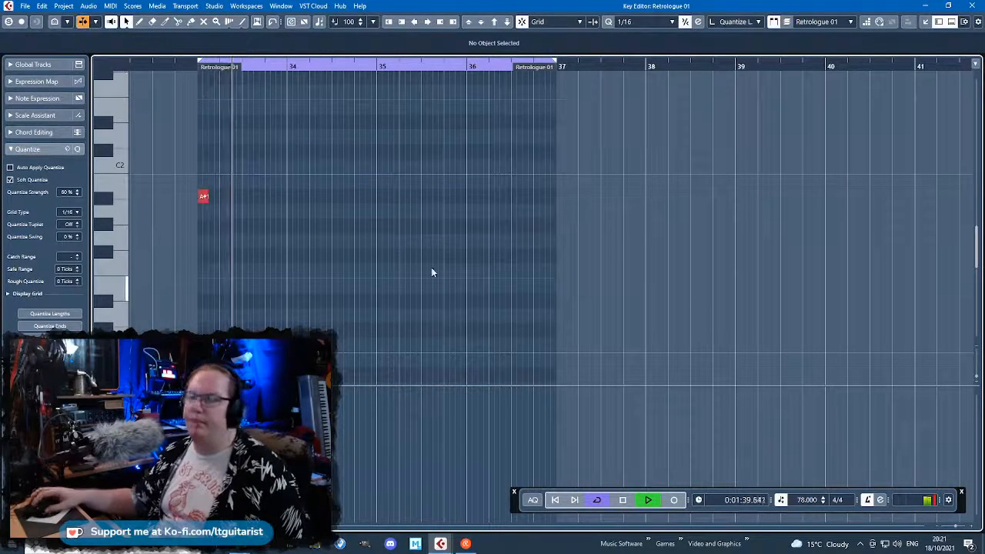
key("Return")
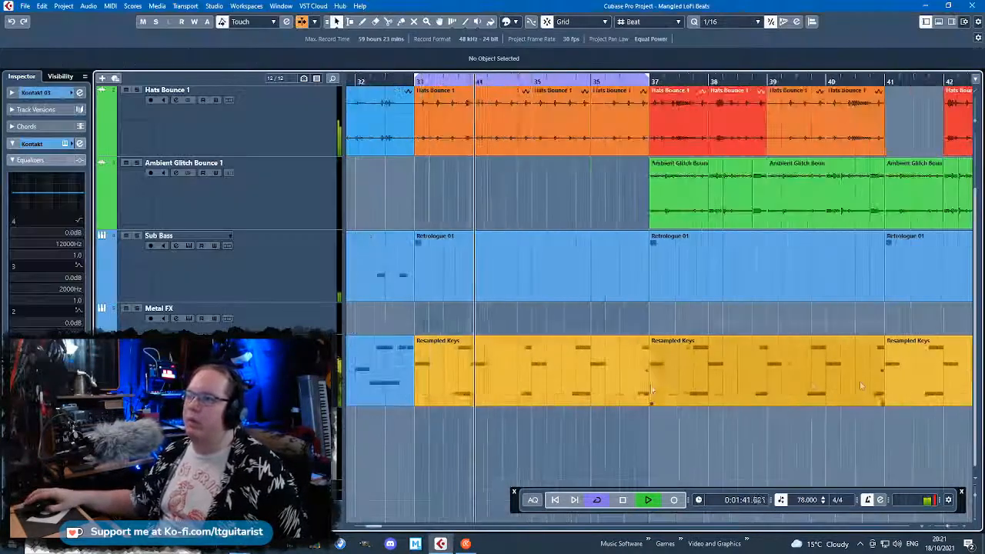
Rename the Kontakt 03 track as Double Bass
scroll(651, 389, "down", 3)
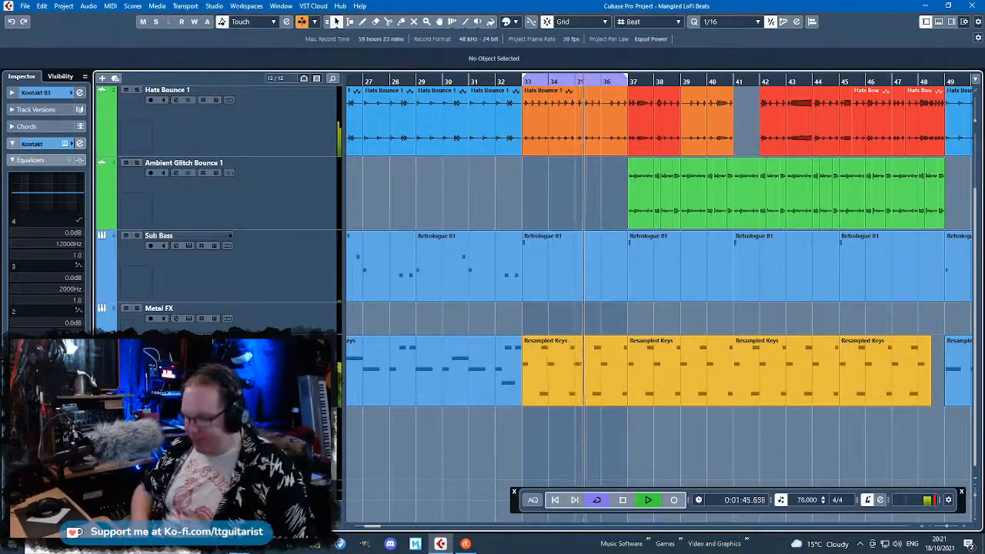
key("Return")
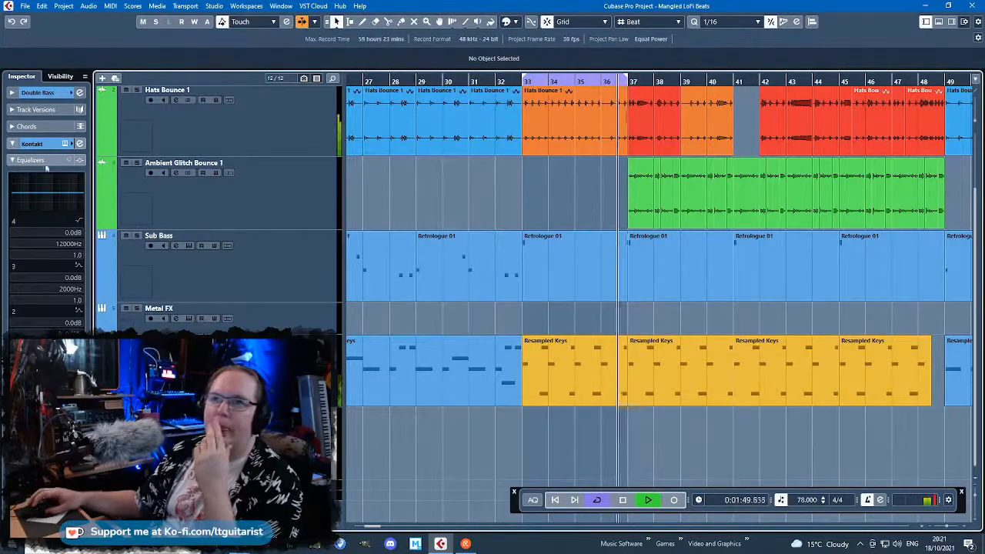
Load Upright Bass from the Kontakt Factory Library's Band > 6 - Bass folder into the Double Bass track and close Kontakt
left_click(67, 146)
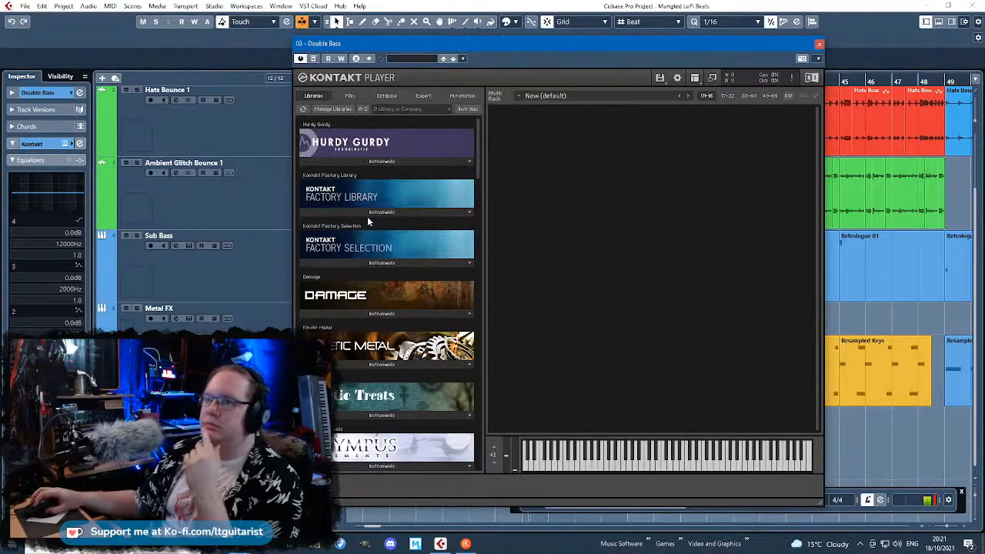
left_click(344, 206)
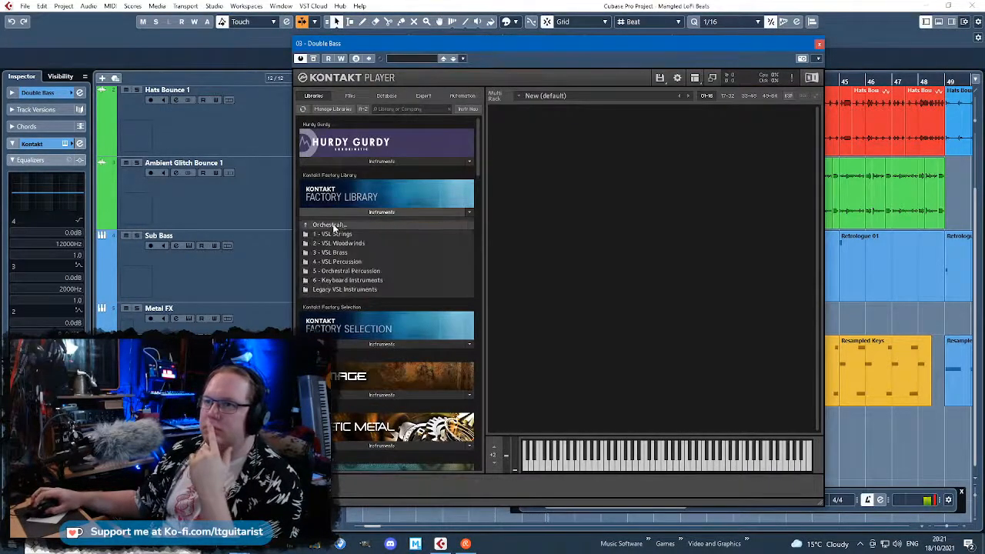
left_click(334, 225)
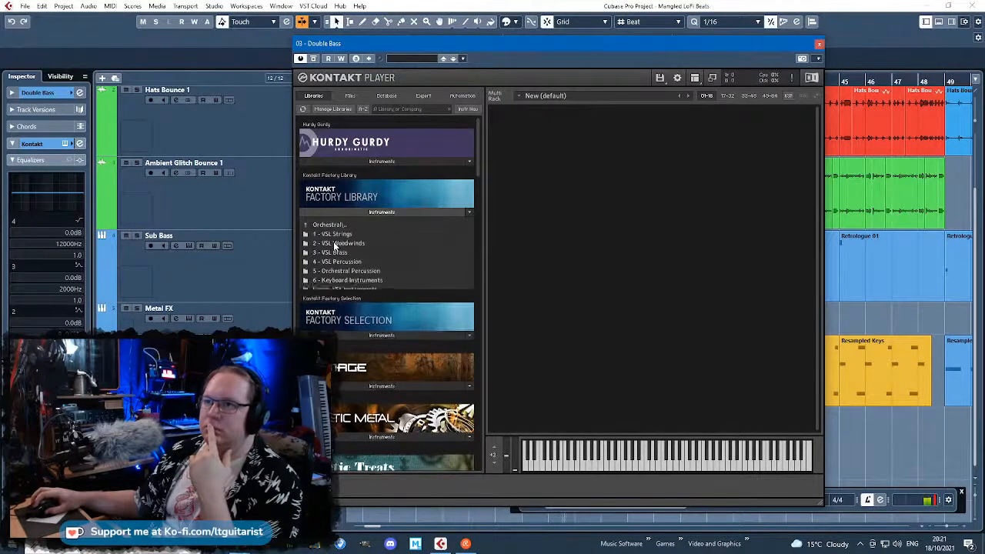
left_click(334, 244)
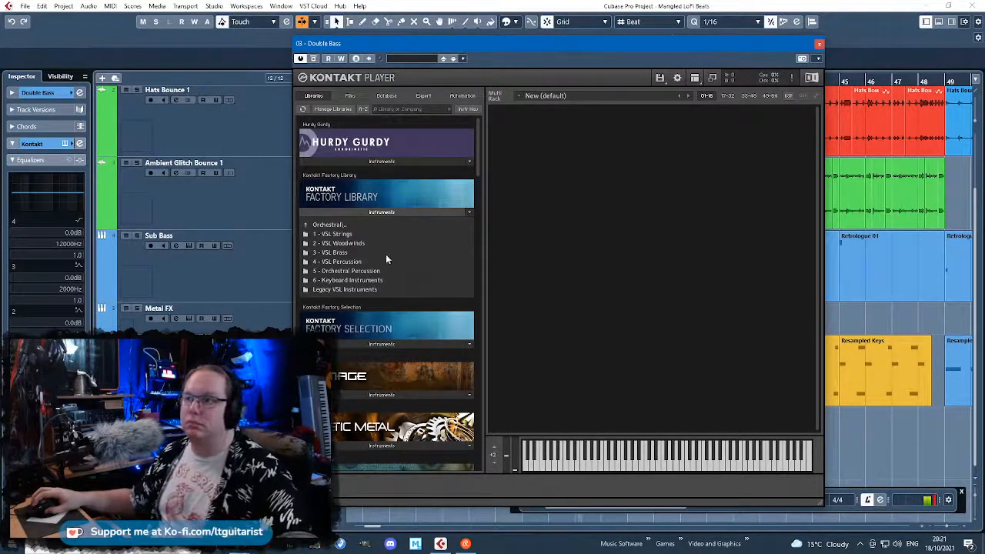
left_click(310, 226)
left_click(315, 232)
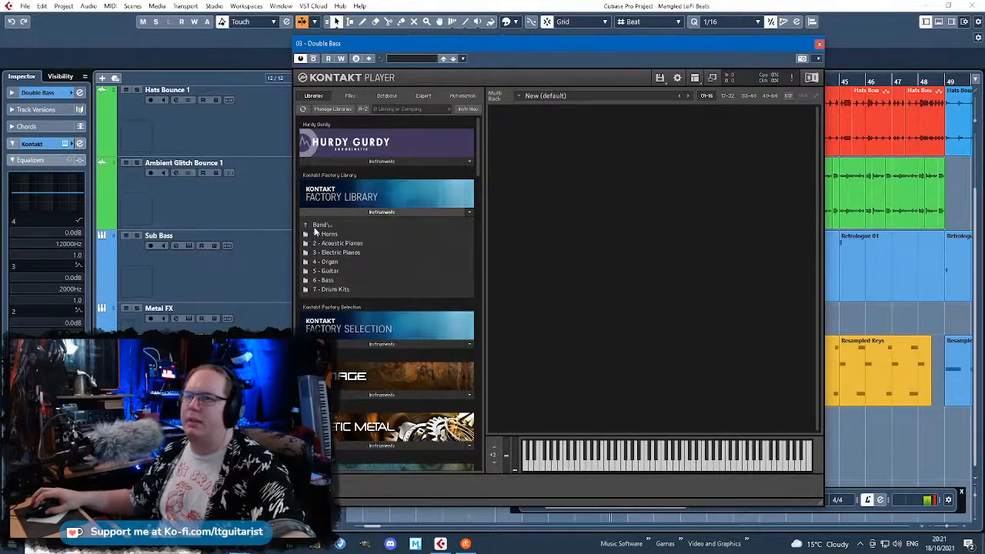
left_click(329, 282)
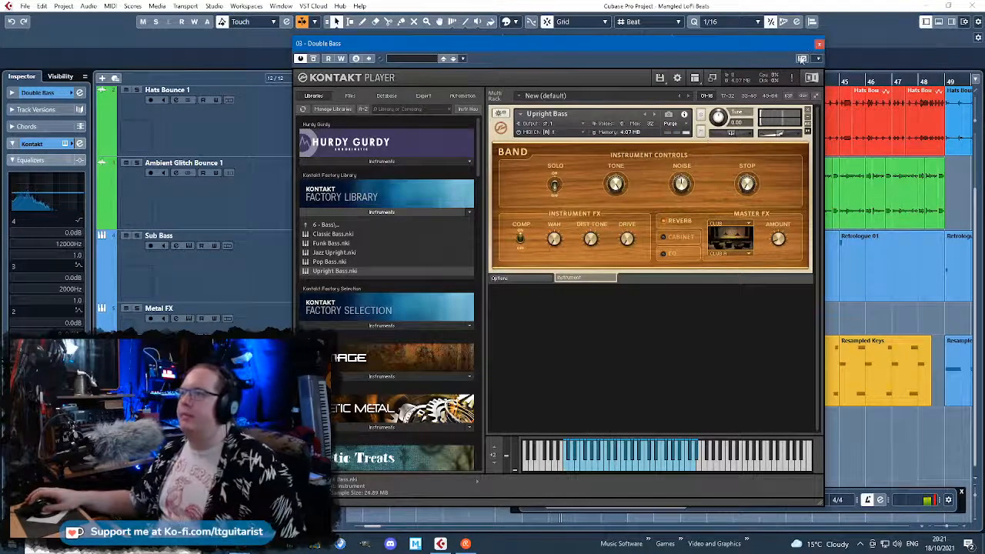
left_click(817, 44)
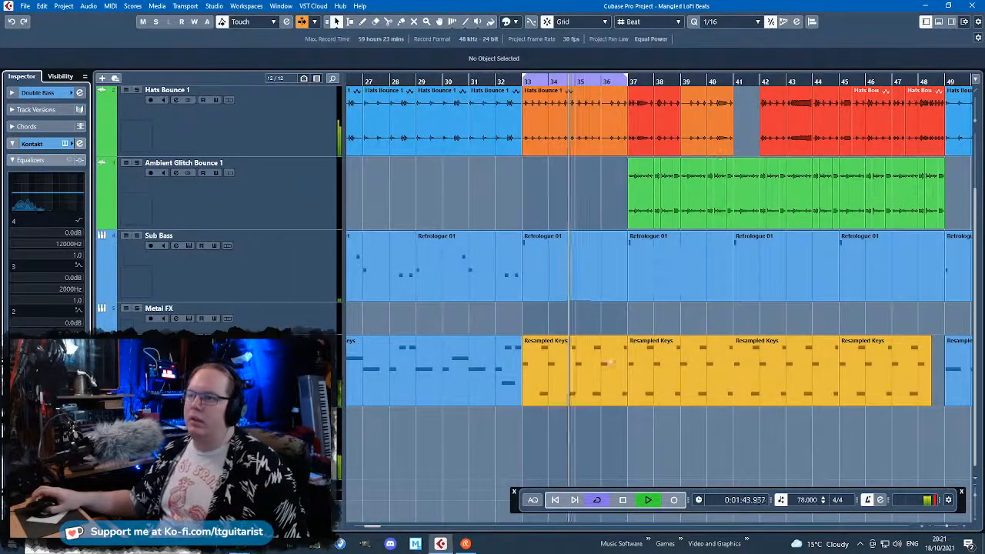
Create a Double Bass part spanning bars 33 to 37 and draw a five-beat A#1 note in it at 33.2.4
double_click(573, 432)
key("h")
double_click(566, 445)
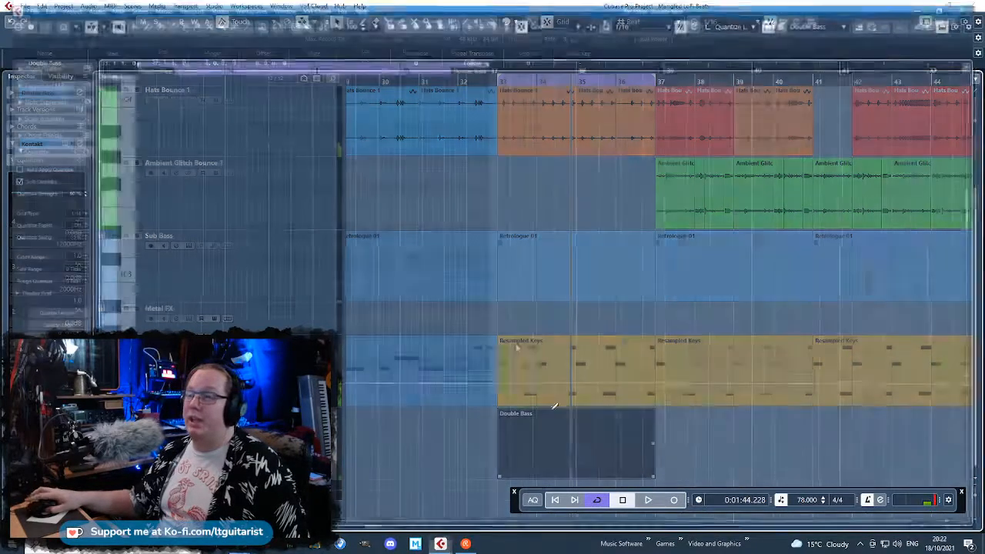
scroll(163, 222, "left", 1)
left_click_drag(285, 293, 391, 292)
left_click_drag(323, 293, 294, 311)
key("shift+Down")
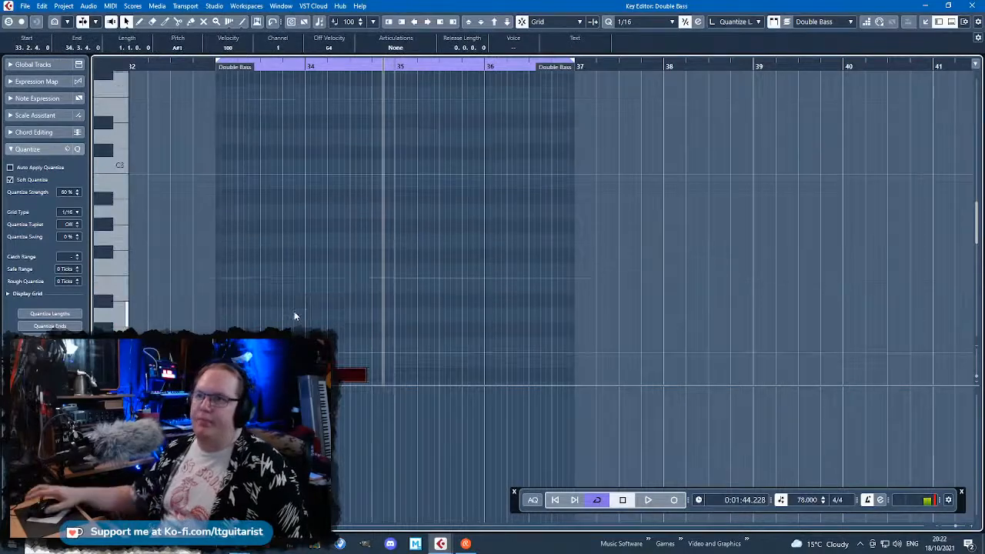
Play the part from just before bar 33 and move the A#1 note to start at 33.4.1
scroll(294, 310, "down", 3)
key("h")
key("s")
left_click(152, 123)
scroll(152, 121, "left", 1)
key("f")
key("c")
left_click(216, 67)
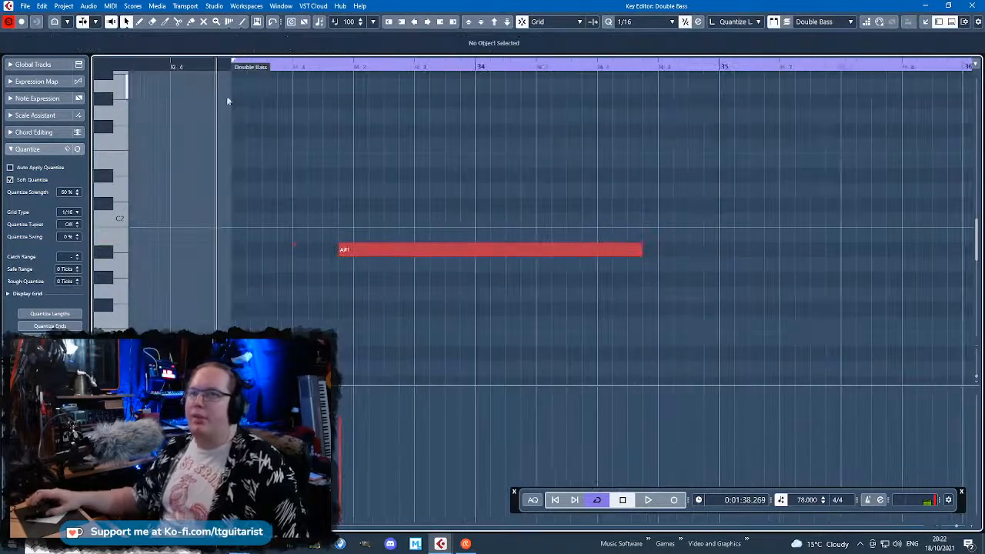
key("space")
scroll(279, 151, "down", 2)
key("space")
left_click_drag(348, 253, 390, 249)
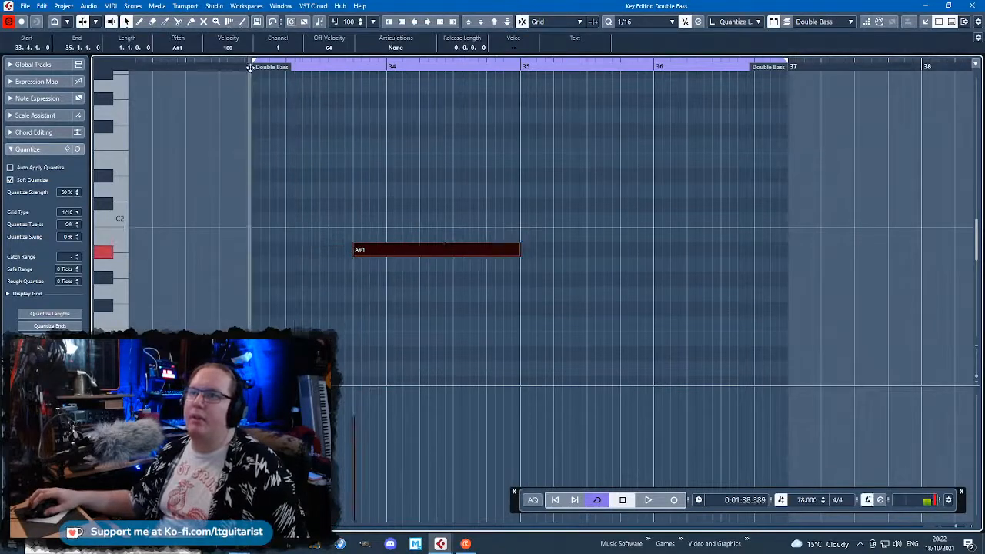
Listen again, move the A#1 note to 34.2.3 and shorten it to an eighth note
key("space")
scroll(426, 231, "up", 2)
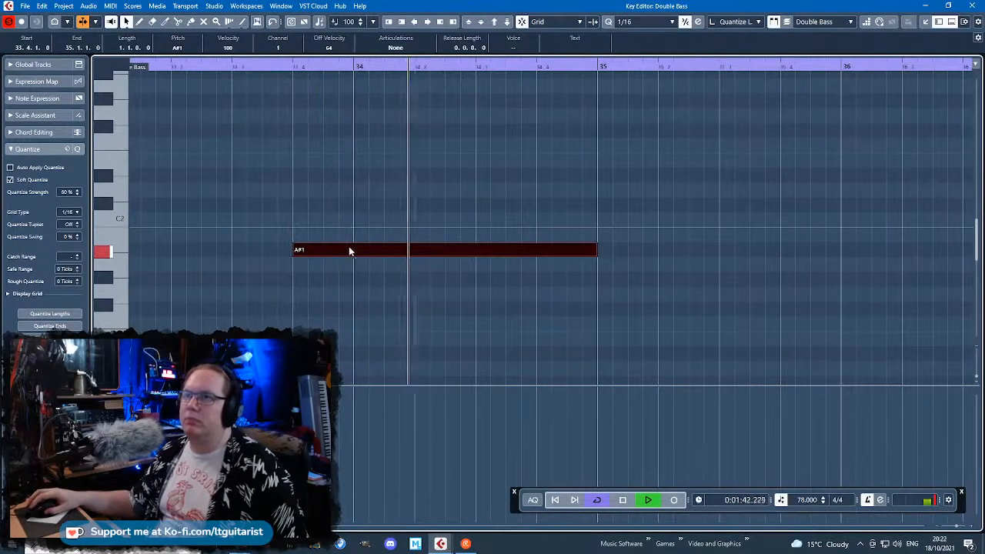
key("space")
left_click_drag(351, 246, 501, 253)
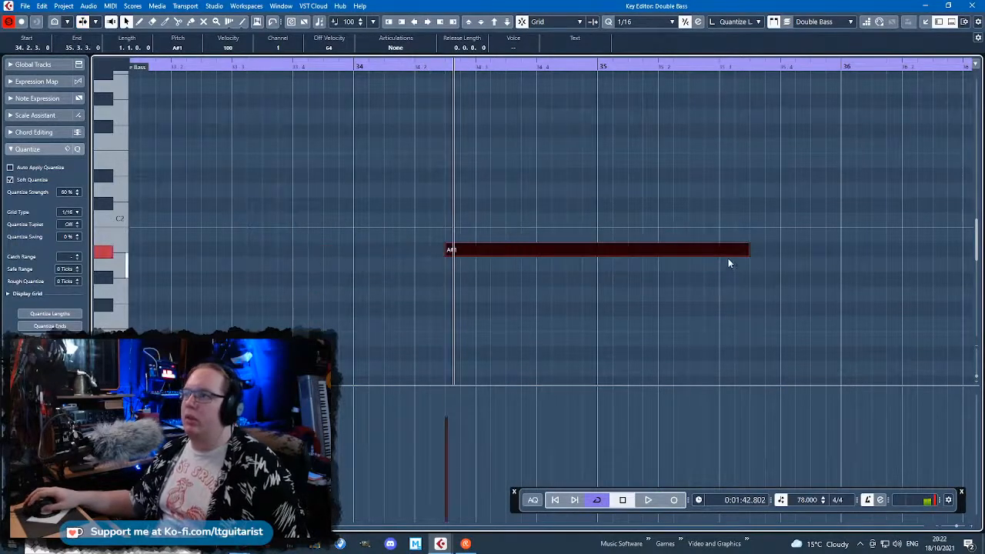
left_click_drag(745, 249, 475, 250)
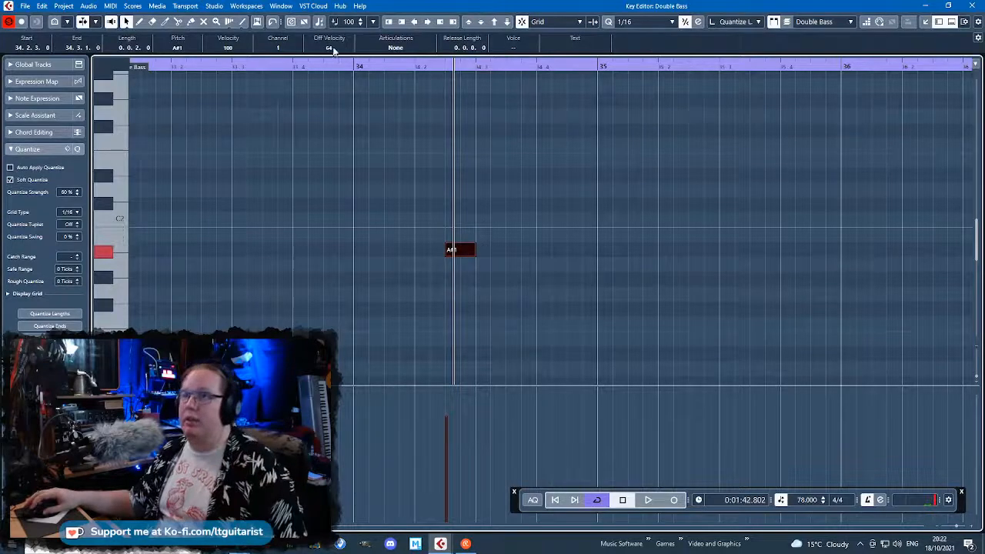
Play from bar 34 to check the timing and move the A#1 note to 34.3.3
left_click(353, 67)
key("space")
scroll(408, 203, "up", 4)
left_click(282, 67)
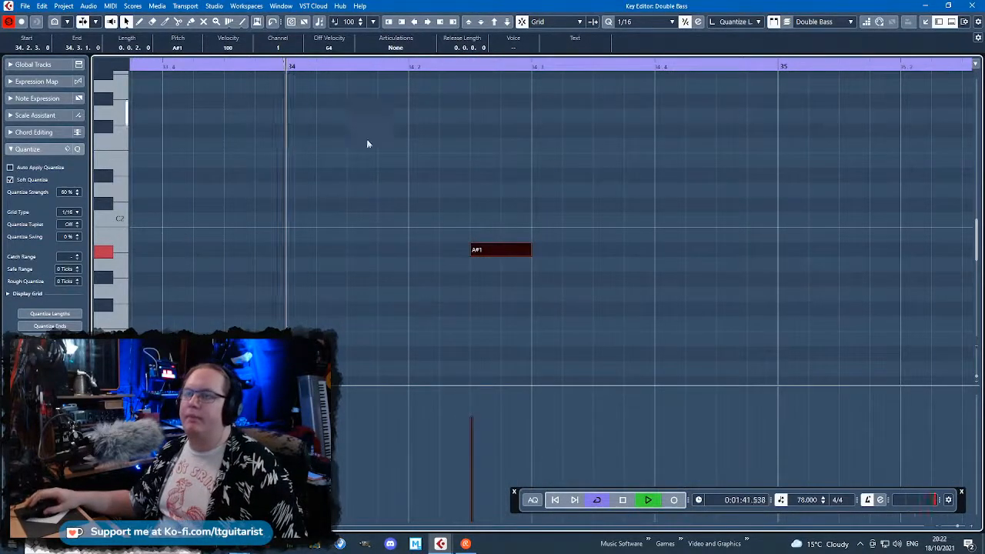
key("space")
left_click(534, 256)
left_click(281, 68)
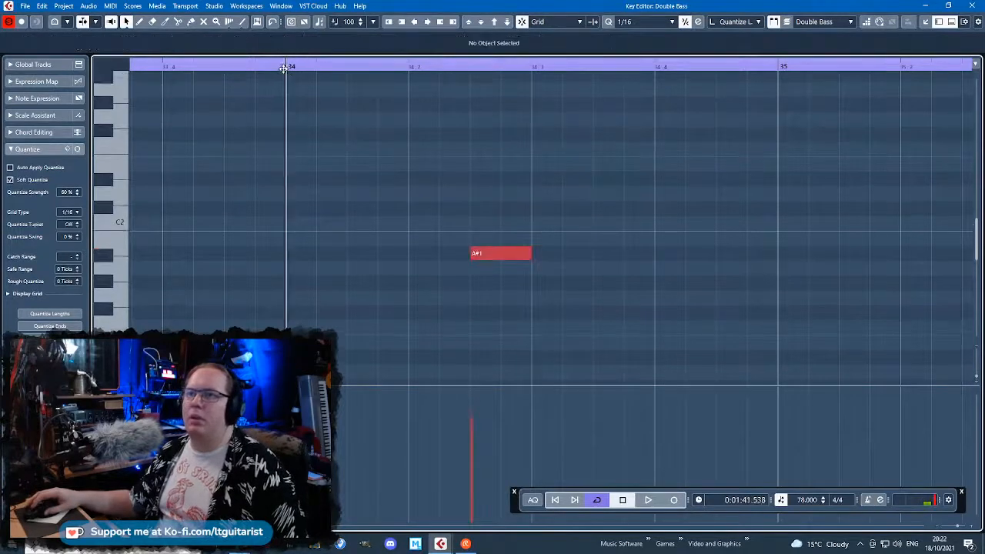
key("space")
left_click_drag(498, 256, 620, 261)
Listen from bar 34, raise the note to C2 and add an eighth-note C#2 right after it at 34.4.1
left_click(284, 68)
scroll(543, 233, "down", 5)
scroll(739, 299, "up", 3)
scroll(568, 279, "up", 3)
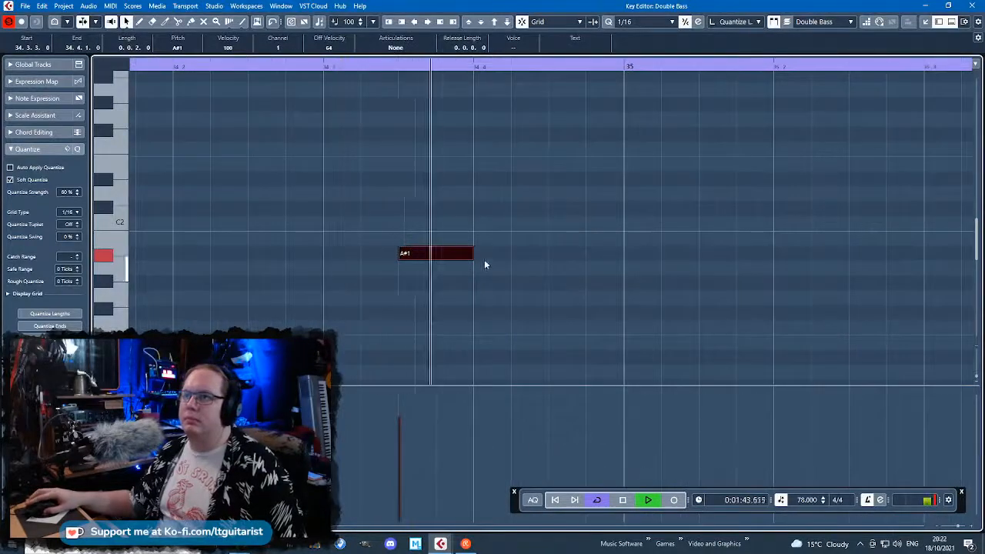
key("space")
double_click(479, 222)
left_click_drag(508, 224, 547, 225)
left_click_drag(454, 254, 455, 224)
left_click(500, 225)
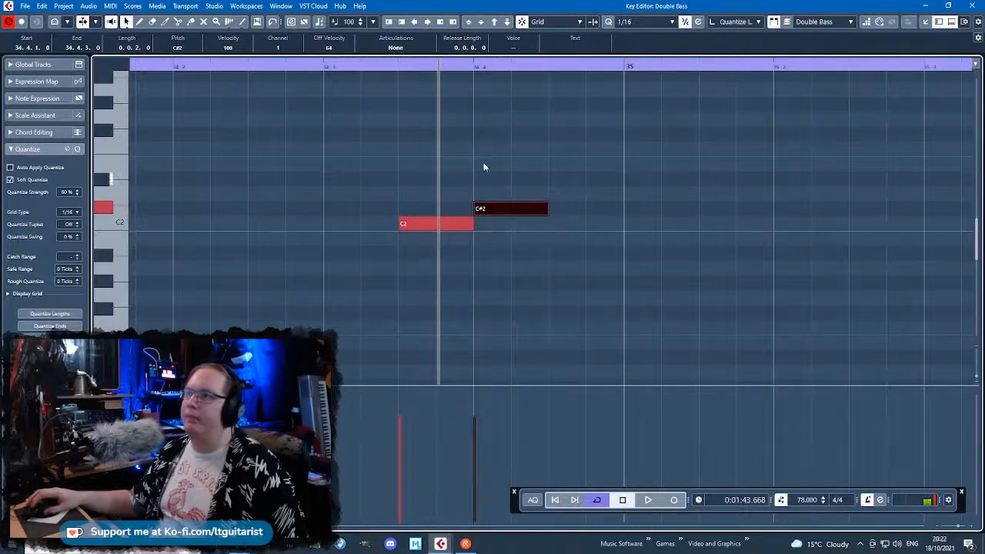
Turn off the cycle, listen back and move the C2 and C#2 notes together so they start at 34.2.3
left_click(541, 189)
scroll(219, 88, "up", 1)
scroll(219, 88, "down", 3)
key("space")
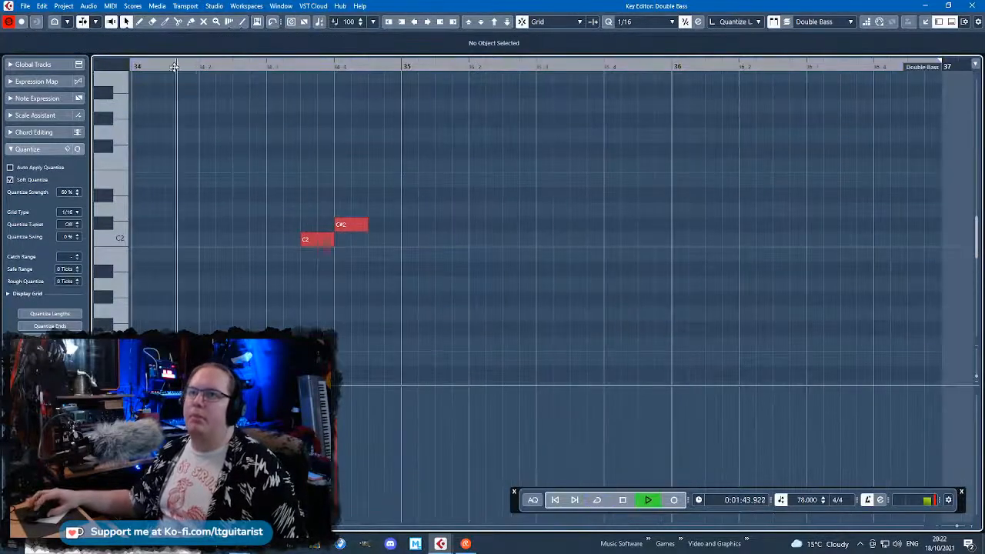
scroll(211, 171, "up", 2)
key("space")
left_click_drag(339, 190, 418, 229)
left_click(160, 66)
left_click_drag(160, 66, 140, 70)
key("space")
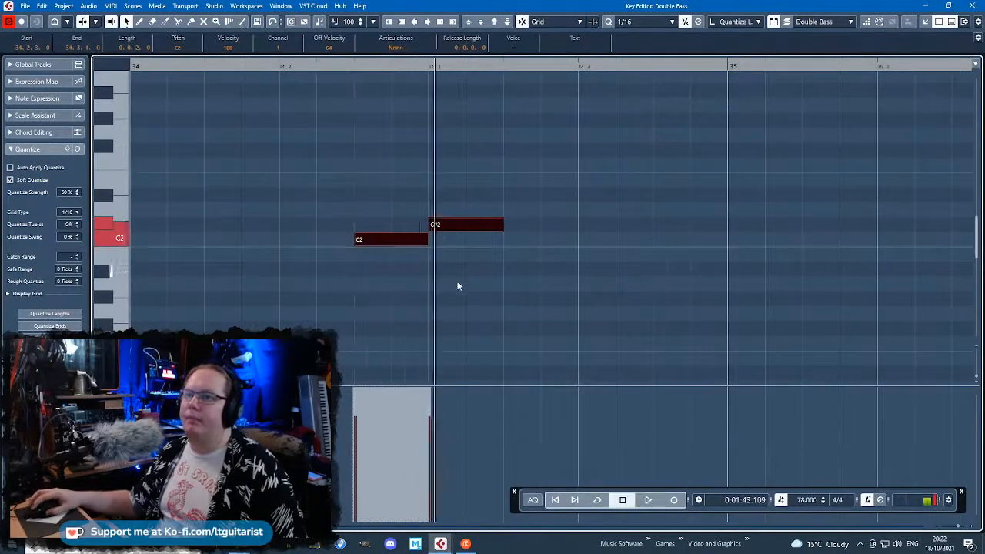
Shorten C2 and C#2 to adjoining sixteenth notes at 34.2.4 and 34.3.1, and add another sixteenth-note C#2 at 34.3.4
key("space")
left_click(358, 239)
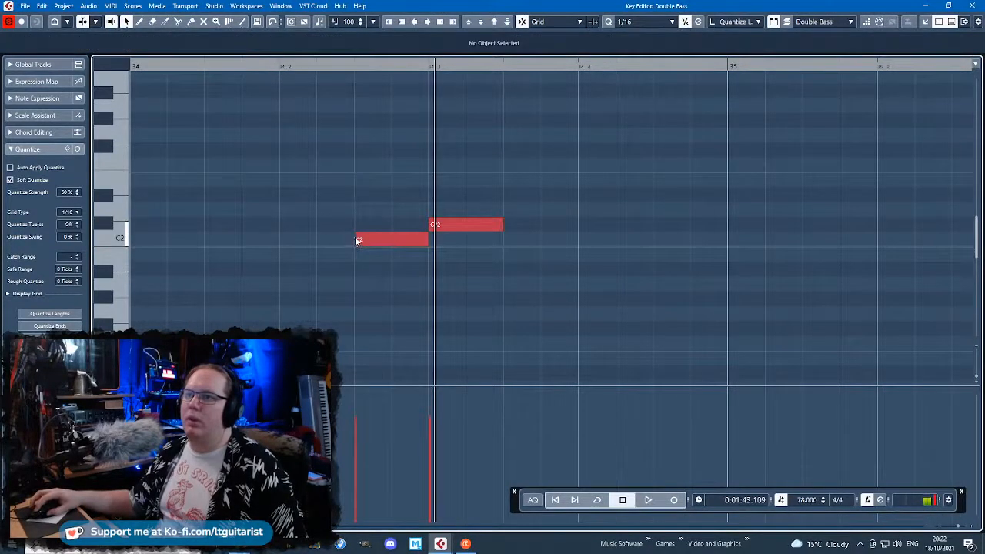
left_click(493, 226)
double_click(530, 228)
left_click_drag(530, 228, 555, 228)
Listen, move the last C#2 to 34.3.3, and add sixteenth notes D#2 at 34.3.4 and A#1 at 34.4.1
left_click_drag(140, 68, 228, 66)
key("space")
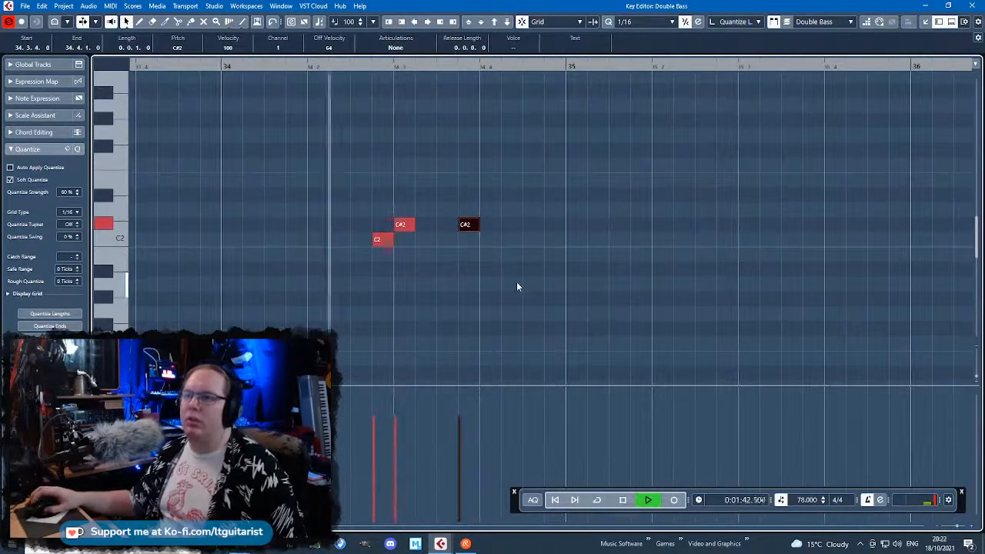
key("space")
key("h")
left_click_drag(480, 227, 456, 225)
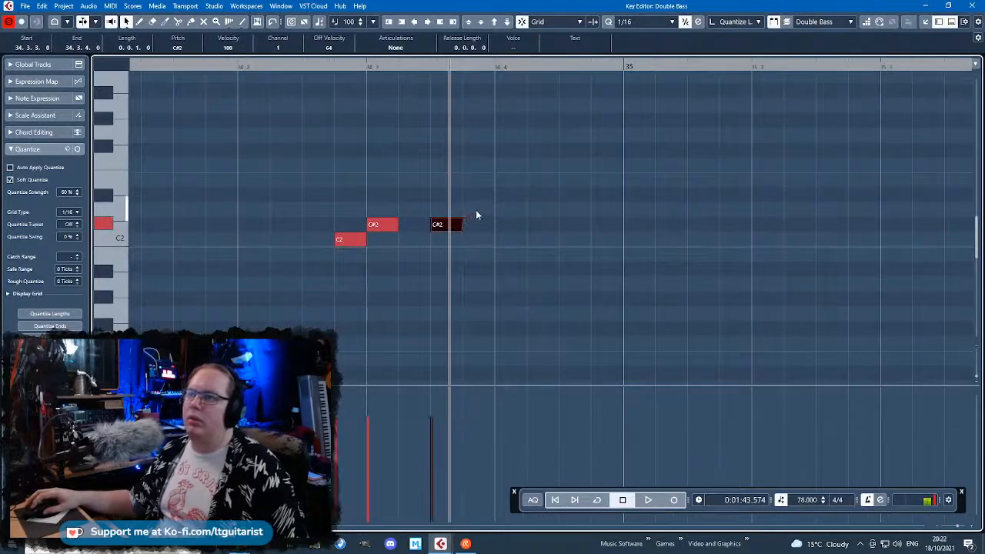
double_click(482, 198)
double_click(505, 256)
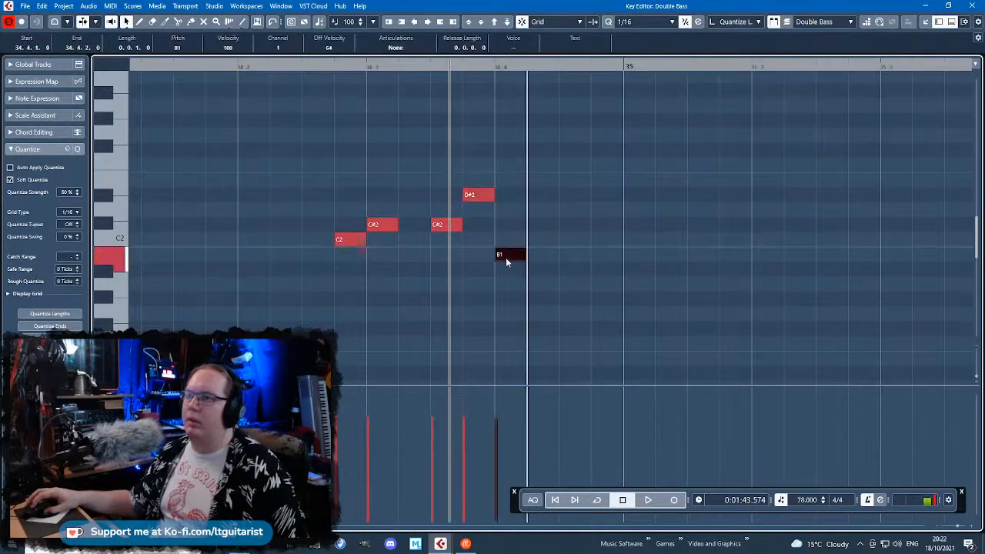
left_click_drag(514, 257, 514, 271)
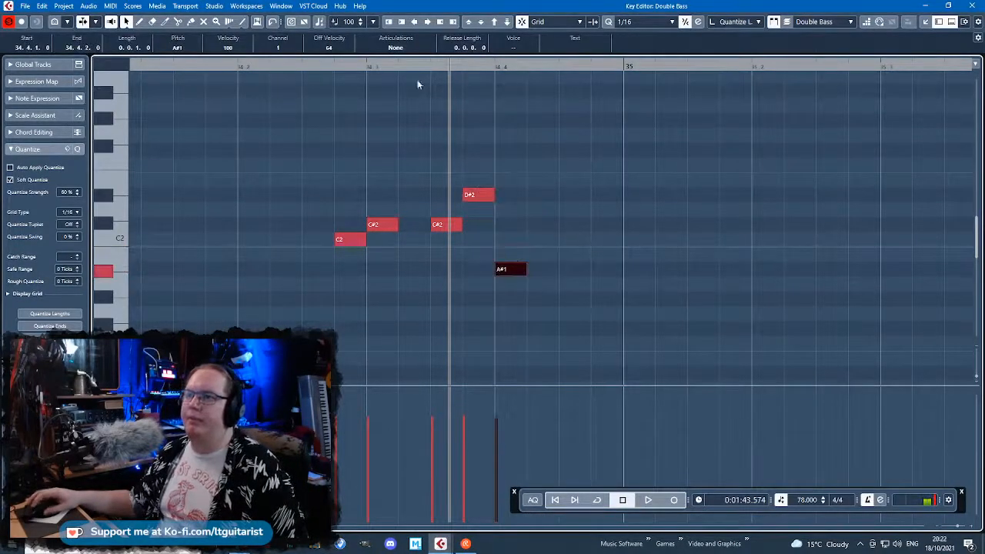
Add an eighth-note F2 at 34.4.3, shift the A#1 to 34.4.2 and vary the velocities of the bass notes
double_click(543, 165)
left_click(316, 77)
double_click(315, 67)
left_click_drag(612, 300, 504, 158)
key("space")
left_click_drag(537, 165, 620, 166)
left_click(575, 180)
scroll(591, 180, "down", 1)
left_click(587, 182)
With snap off, lengthen the C2 and A#1 notes slightly so that each overlaps the start of the following note
scroll(488, 413, "up", 4)
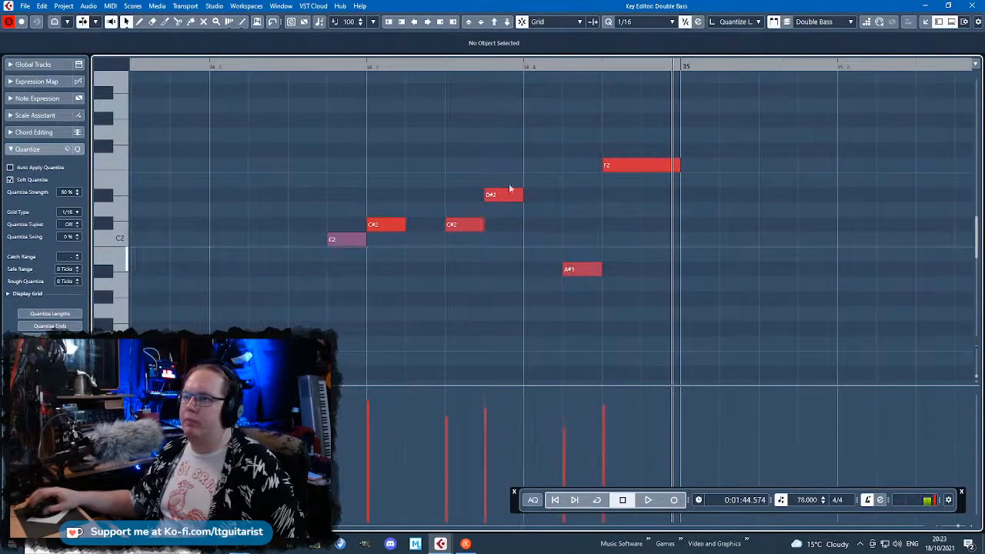
left_click(331, 258)
key("space")
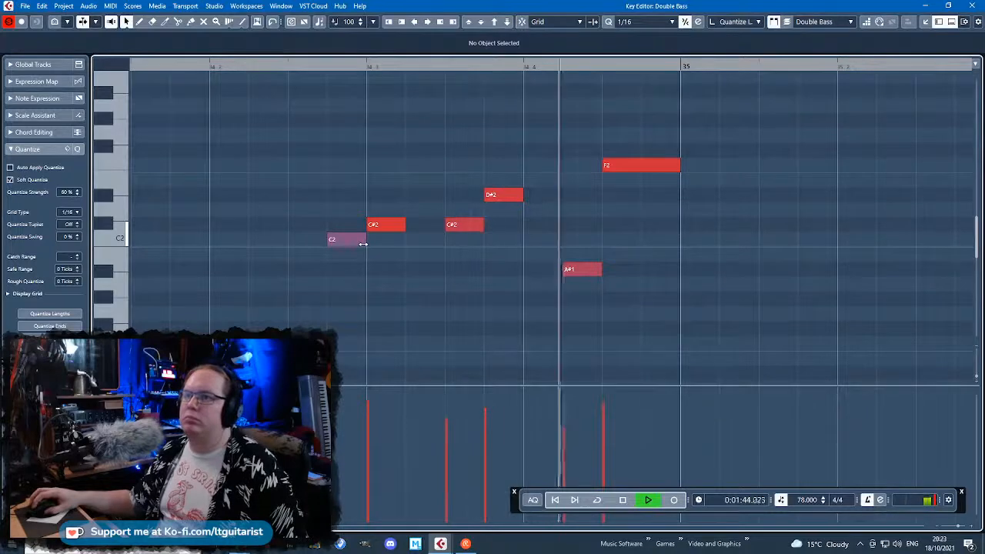
left_click_drag(363, 243, 371, 243)
key("space")
left_click(599, 270)
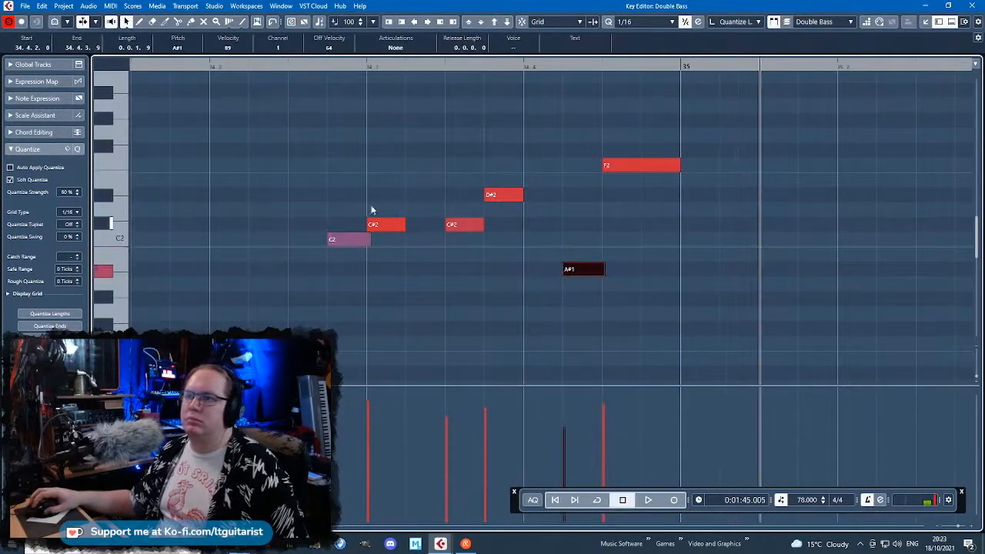
Play the bass phrase and redraw the velocities of its first four notes, alternating between stronger and softer
left_click(310, 70)
key("space")
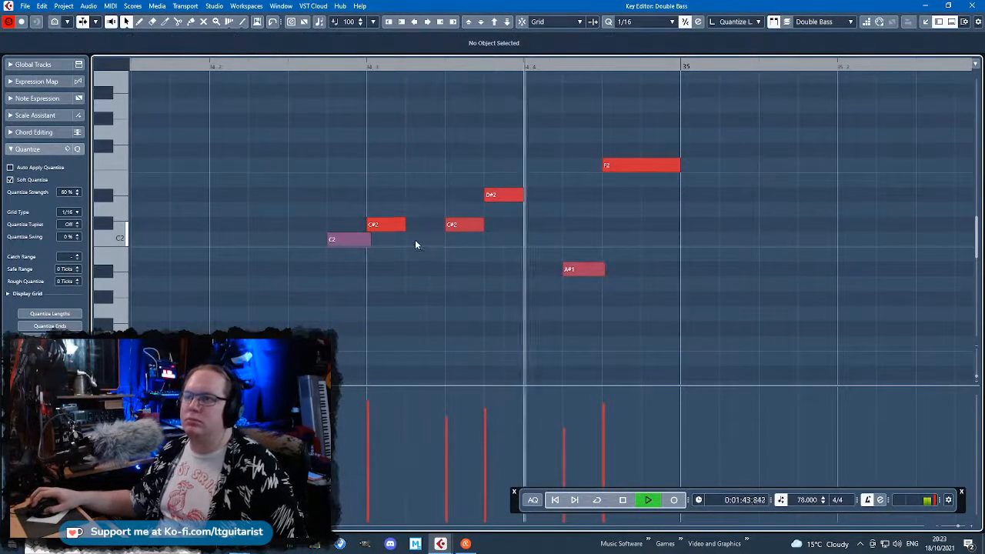
key("space")
mouse_move(341, 402)
left_mouse_down()
mouse_move(375, 419)
mouse_move(433, 408)
mouse_move(511, 422)
left_mouse_up()
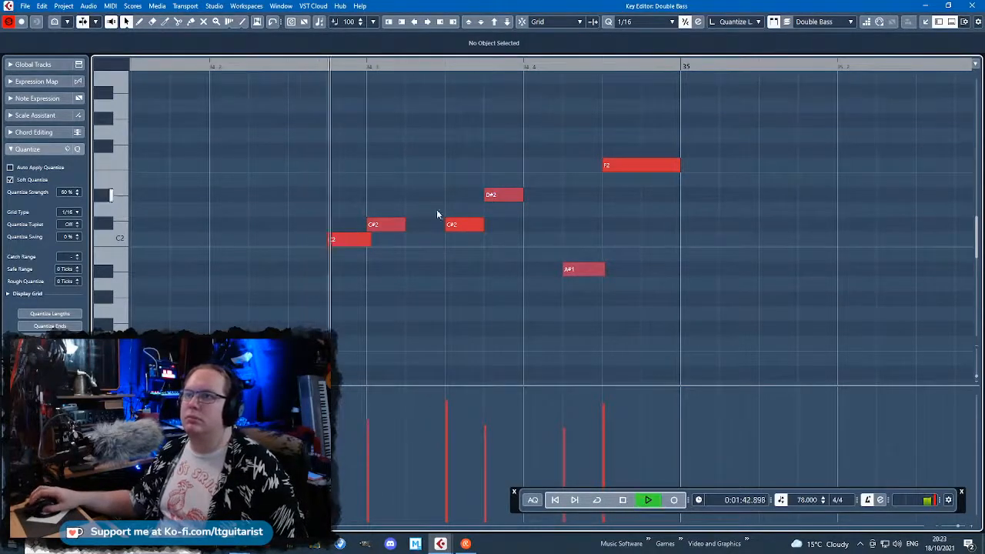
Lengthen the second C#2 slightly into the D#2, to a length of 0.0.1.13, and listen to the phrase
key("space")
left_click(485, 225)
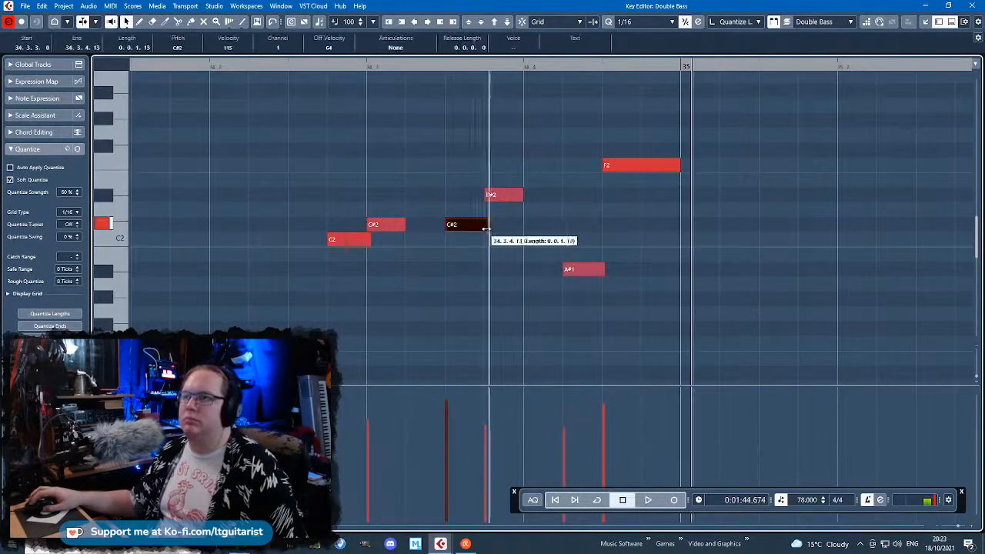
left_click_drag(486, 229, 489, 228)
key("space")
scroll(455, 145, "down", 3)
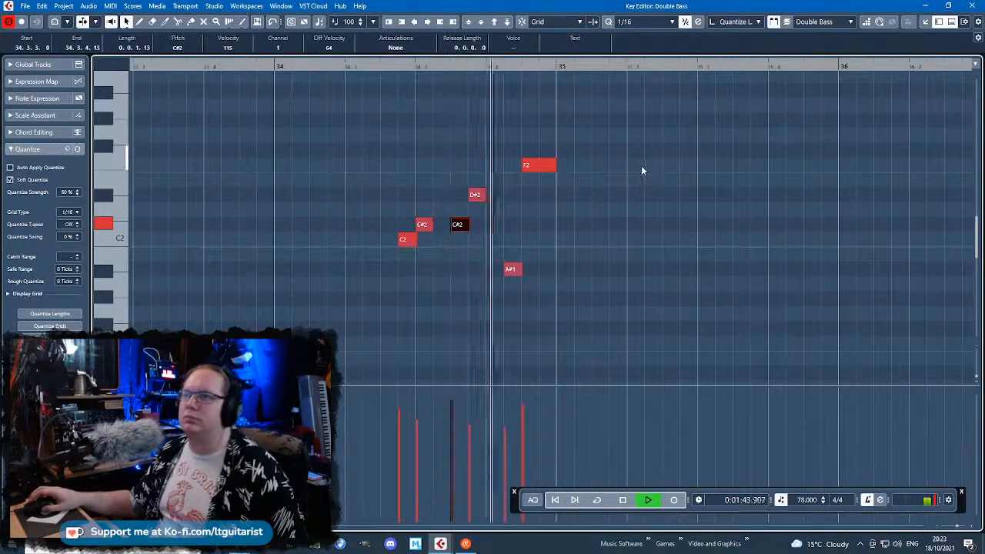
key("space")
Add an A#1 note slightly over one beat long at 35.1.1, and shorten the F2 to a sixteenth note
left_click_drag(572, 299, 648, 299)
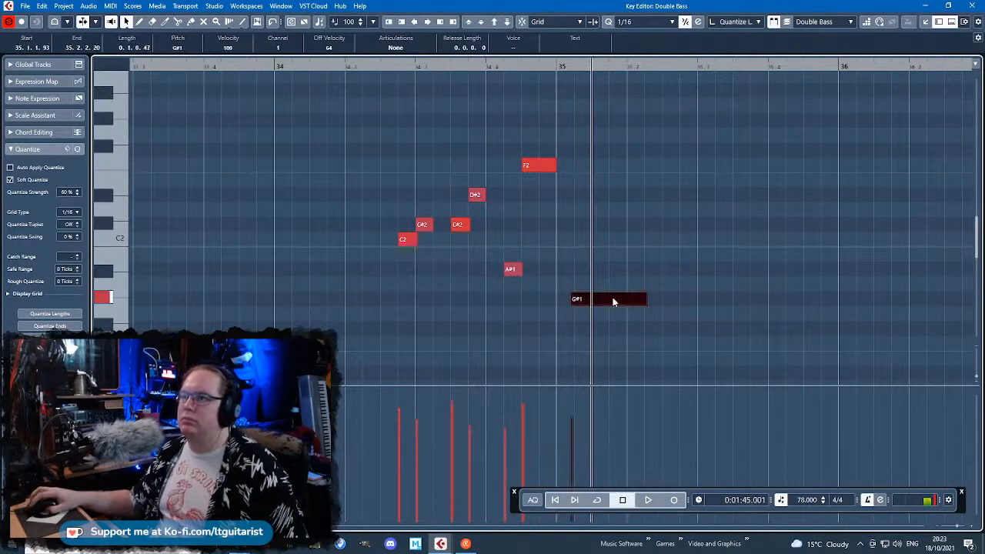
left_click_drag(603, 276, 628, 274)
key("space")
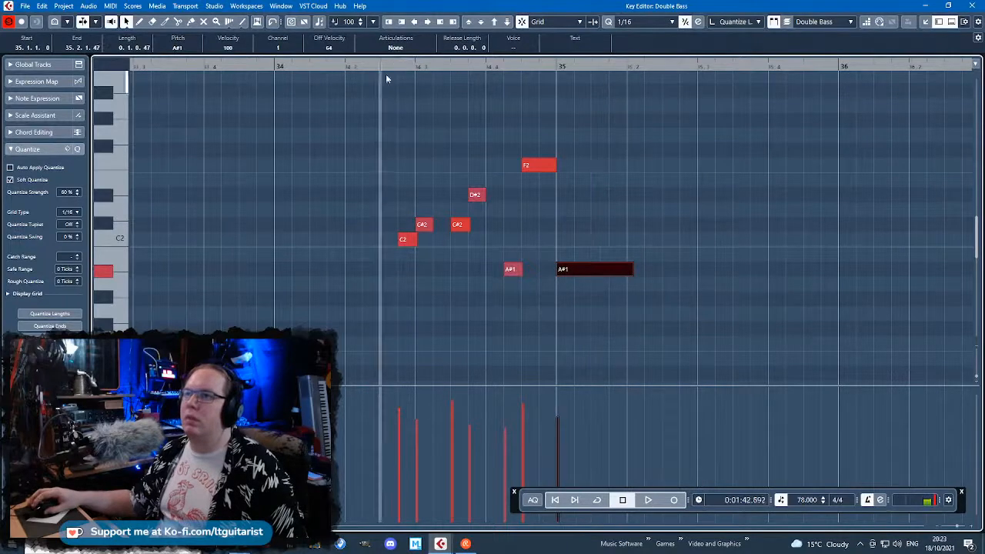
left_click_drag(555, 166, 540, 167)
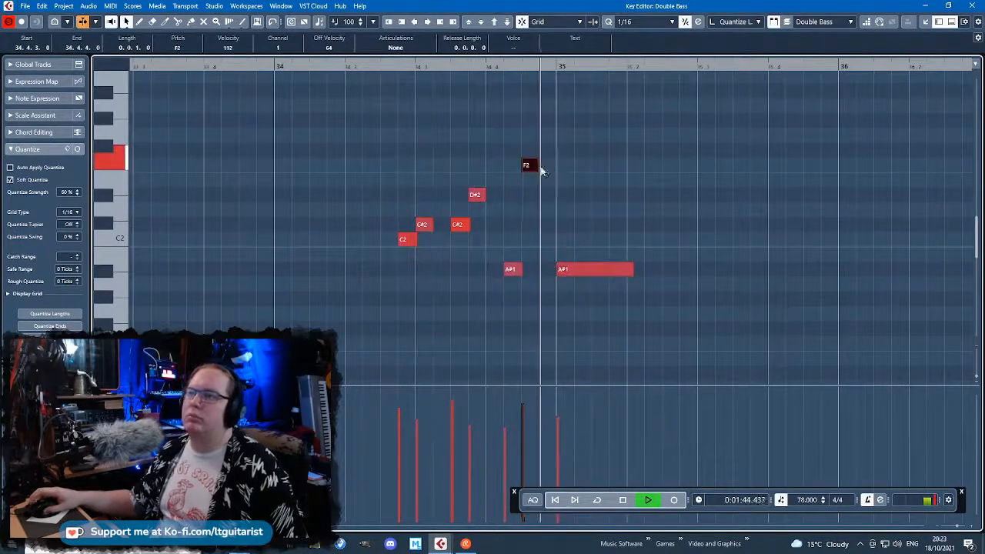
Lengthen the A#1 at 35.1.1 to one full bar and listen to it with the arrangement
left_click(632, 270)
left_click_drag(631, 270, 839, 304)
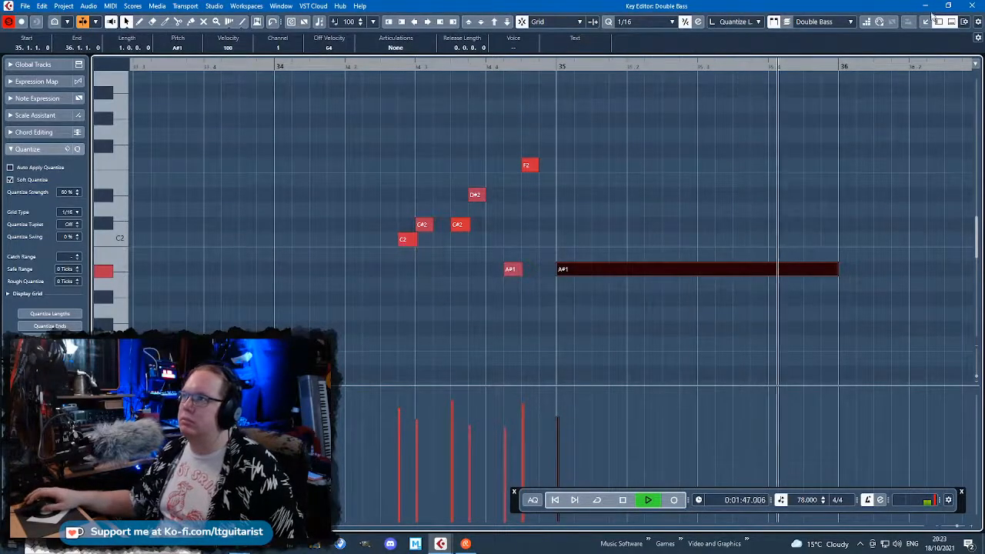
key("ctrl+e")
left_click_drag(504, 81, 525, 151)
scroll(525, 151, "down", 1)
left_click(634, 182)
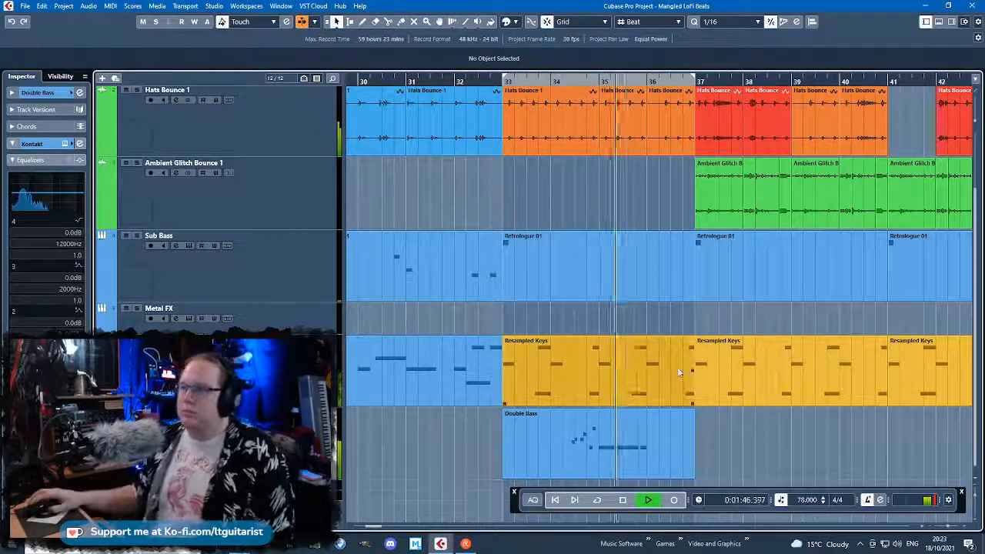
scroll(677, 368, "up", 2)
double_click(633, 430)
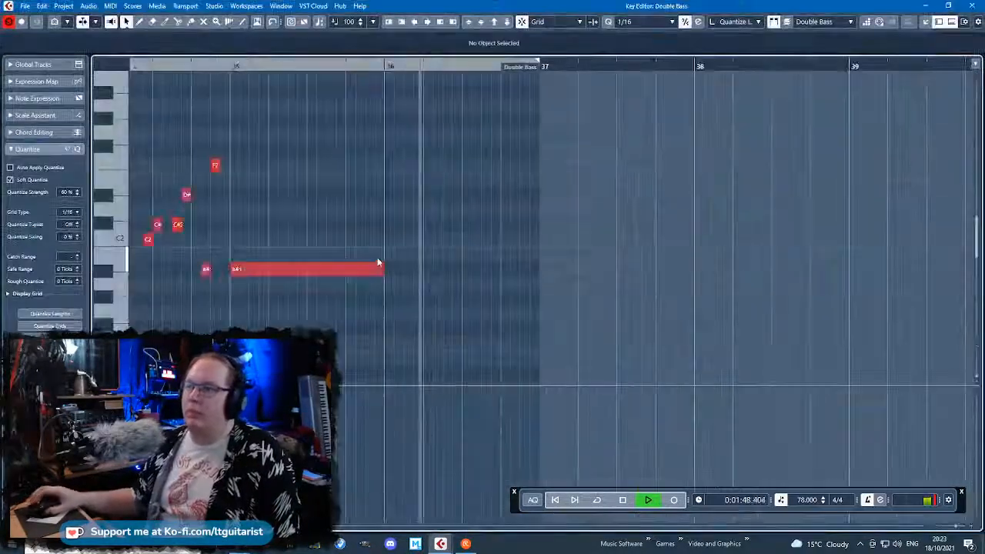
Shorten the A#1 at 35.1.1 to an eighth note, add an eighth-note F2 at 36.1.1 and play from there
key("space")
left_click_drag(382, 271, 239, 282)
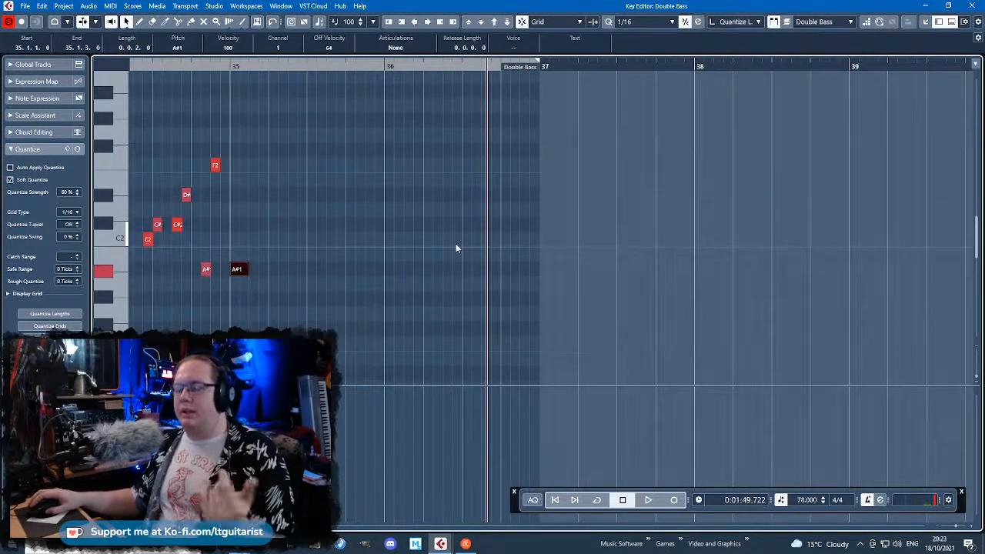
left_click_drag(421, 277, 311, 290)
scroll(420, 280, "left", 1)
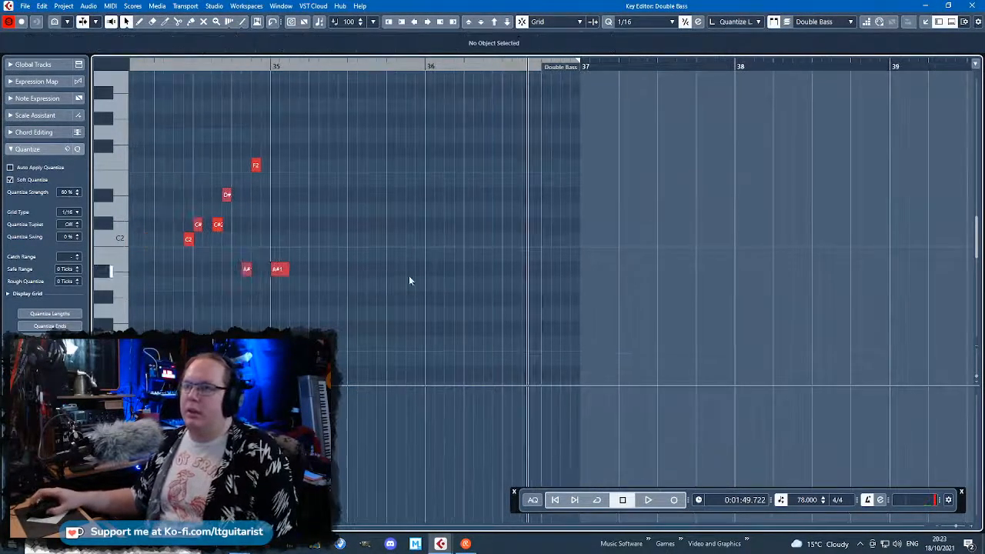
scroll(429, 278, "up", 3)
mouse_move(435, 269)
left_mouse_down()
mouse_move(479, 269)
mouse_move(465, 270)
left_mouse_up()
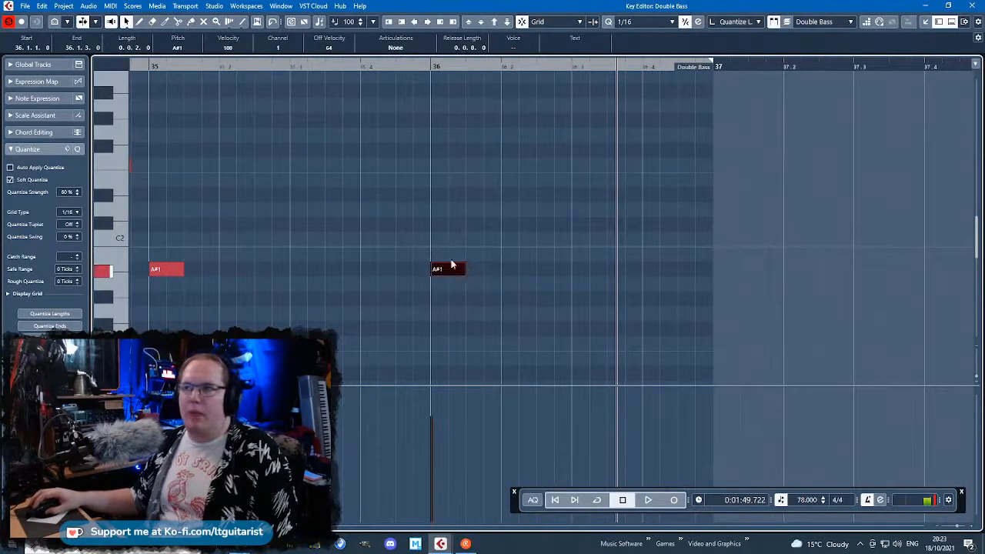
left_click_drag(452, 176, 451, 174)
left_click(435, 69)
key("space")
Add a G#1 starting at 36.1.2 and shorten the F2 at 36.1.1 to a sixteenth note
left_click_drag(472, 271, 501, 275)
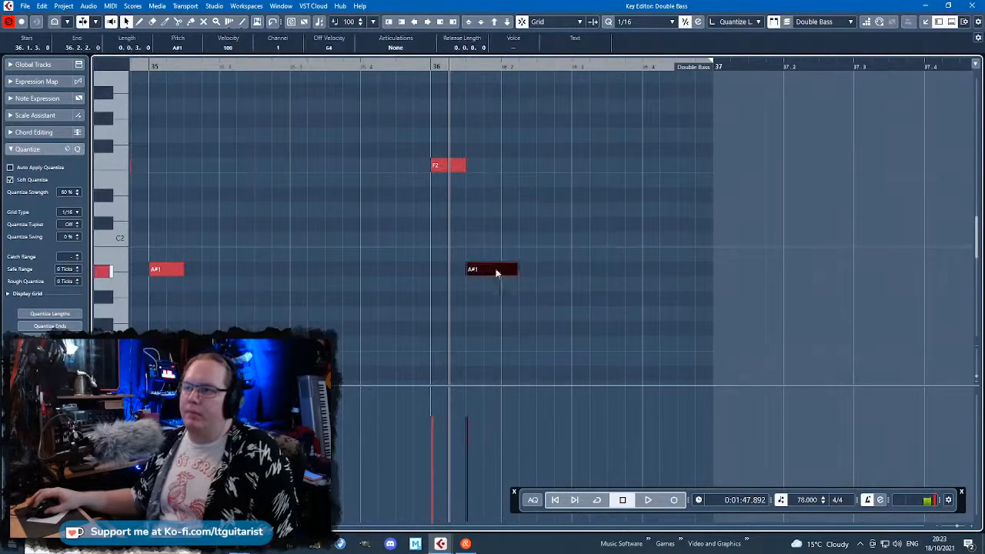
left_click_drag(501, 314, 503, 297)
scroll(497, 306, "up", 1)
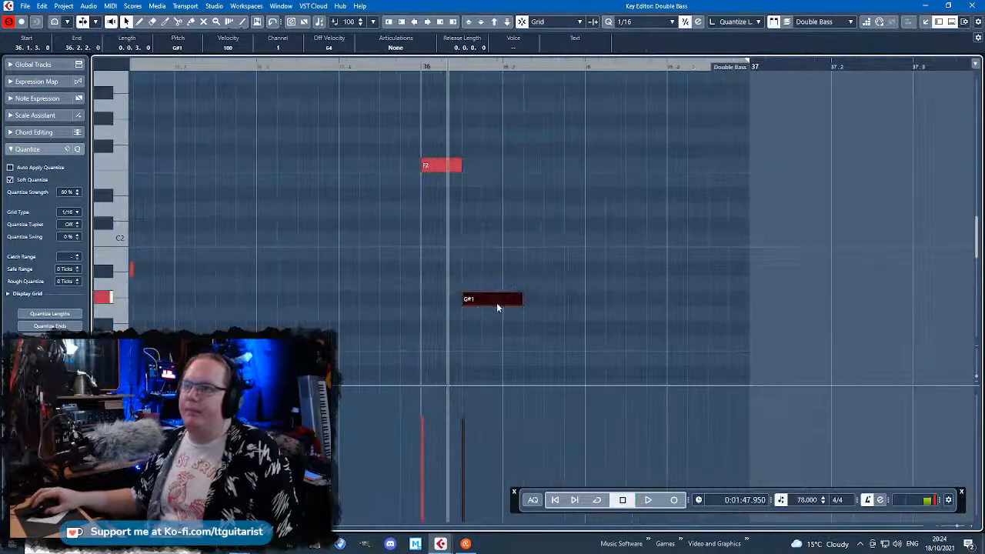
scroll(465, 173, "up", 1)
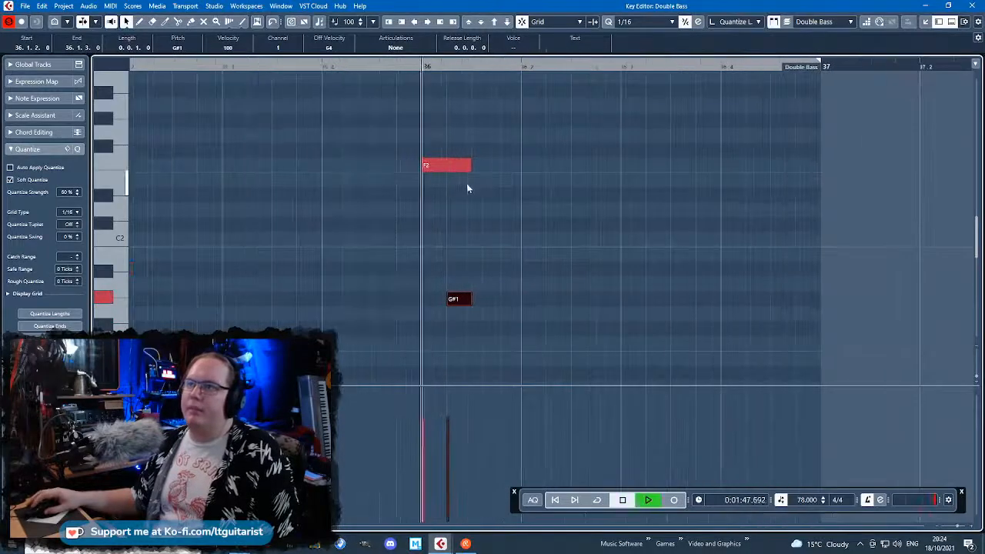
left_click_drag(468, 166, 446, 166)
Lengthen the G#1 to three sixteenths, add an A1 directly after it and listen to the notes
left_click_drag(469, 299, 574, 282)
left_click(425, 77)
left_click(424, 67)
key("space")
key("space")
Move the F2, G#1 and A1 one sixteenth earlier, lengthen the A1 to 0.1.2.0 and play them
left_click_drag(403, 69, 404, 120)
left_click_drag(404, 120, 569, 302)
left_click_drag(557, 286, 644, 285)
left_click(521, 268)
key("space")
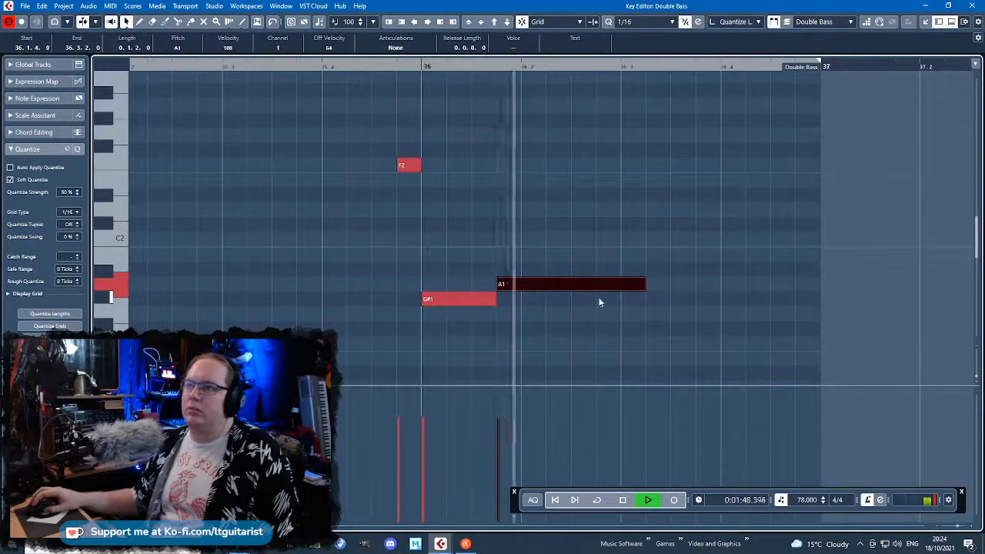
key("space")
Move the A1 to 36.2.1, lengthen the G#1 to a full beat up to it, and listen
left_click_drag(585, 286, 610, 289)
left_click_drag(488, 303, 521, 300)
key("space")
left_click(620, 164)
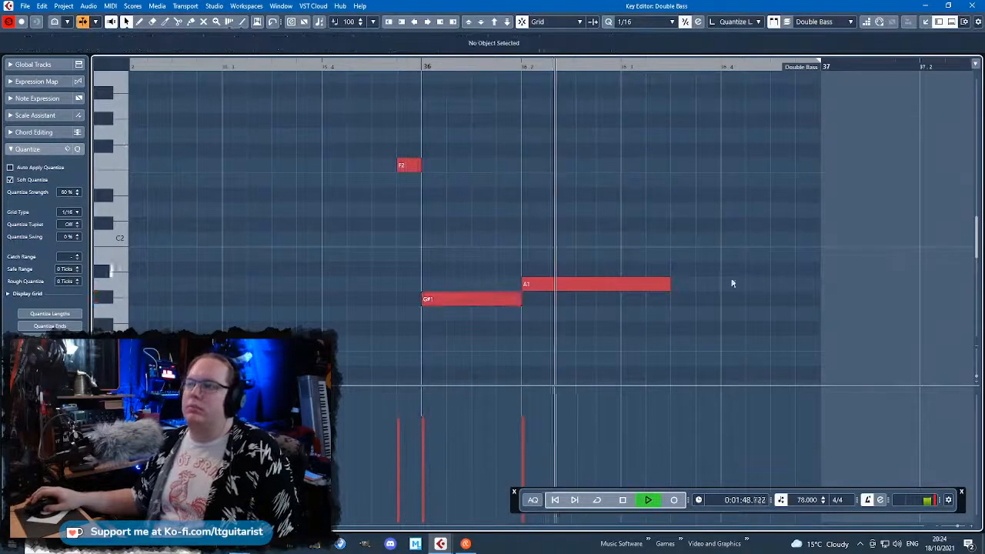
key("space")
Shorten the G#1 to three sixteenths with the A1 right after it, then shift all three notes one sixteenth later and play
left_click_drag(520, 299, 499, 284)
left_click_drag(666, 341, 395, 144)
left_click_drag(410, 167, 434, 171)
left_click_drag(417, 71, 416, 68)
left_click(609, 146)
key("space")
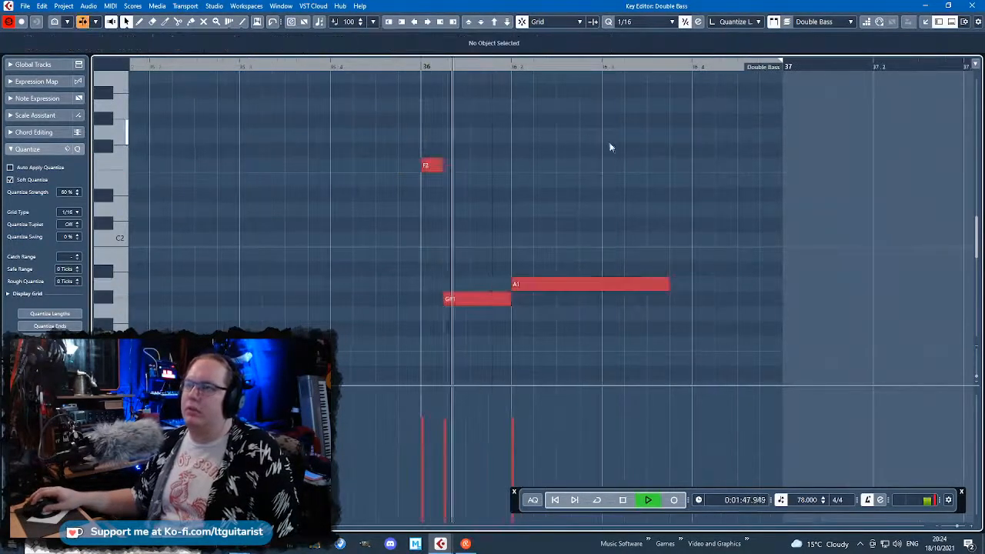
Shorten the A1 to one beat, move the three notes so the F2 starts at 36.3.1, and play them
key("space")
left_click_drag(667, 284, 602, 285)
left_click(383, 160)
left_click_drag(383, 160, 750, 285)
key("space")
left_click(690, 167)
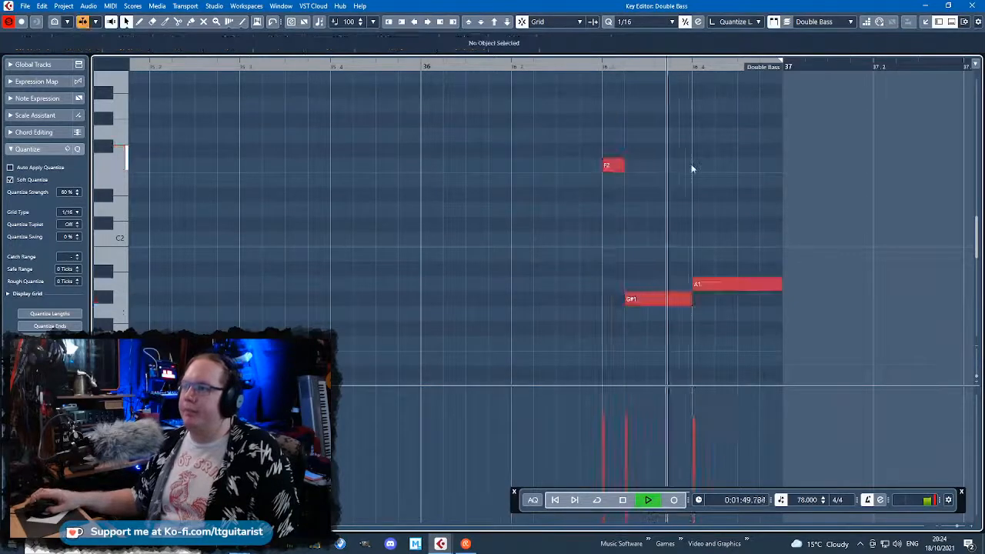
Listen to the end of the bass phrase in the arrangement from bar 36 without cycling, and reopen the Double Bass part
left_click(972, 5)
left_click(635, 78)
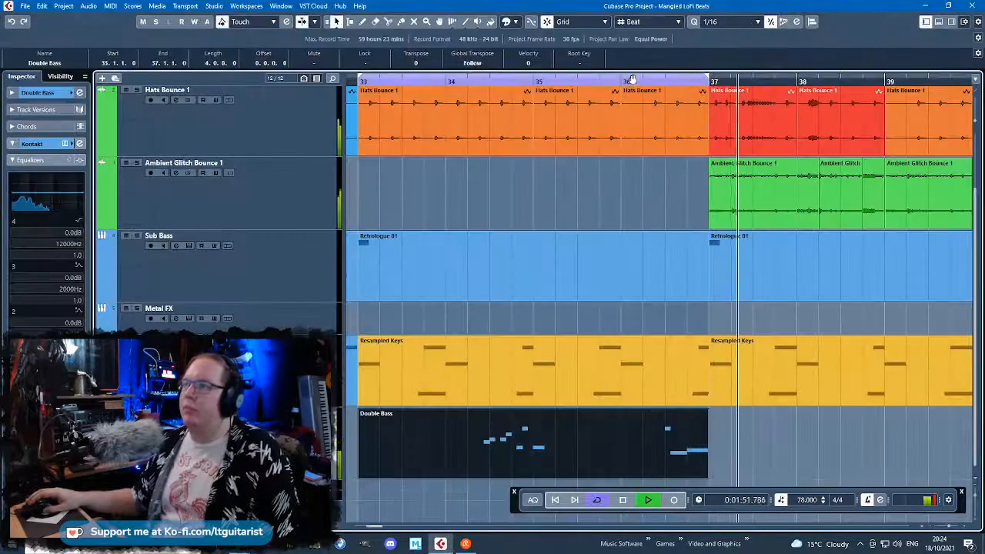
left_click(631, 83)
scroll(628, 277, "down", 5)
left_click(597, 500)
scroll(723, 445, "up", 4)
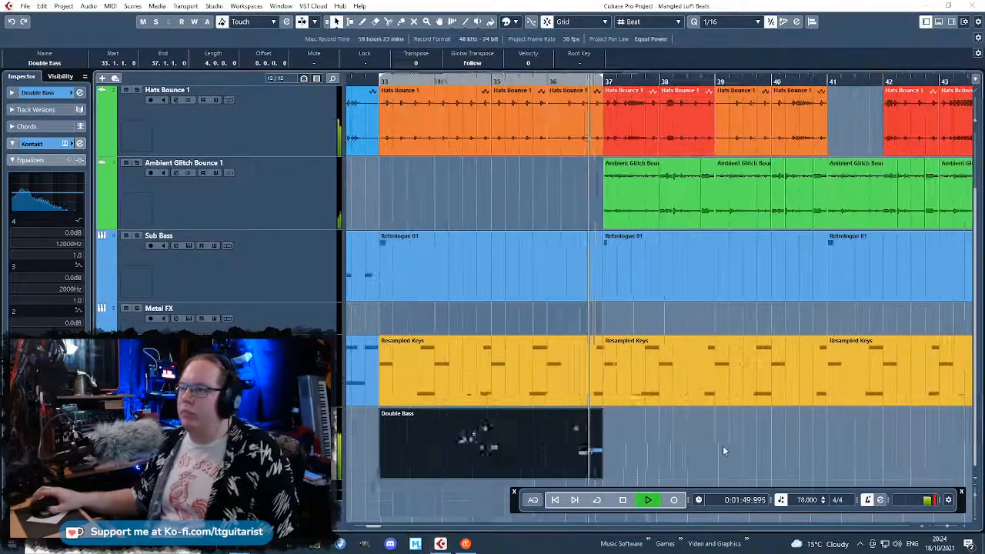
left_click(680, 470)
double_click(574, 451)
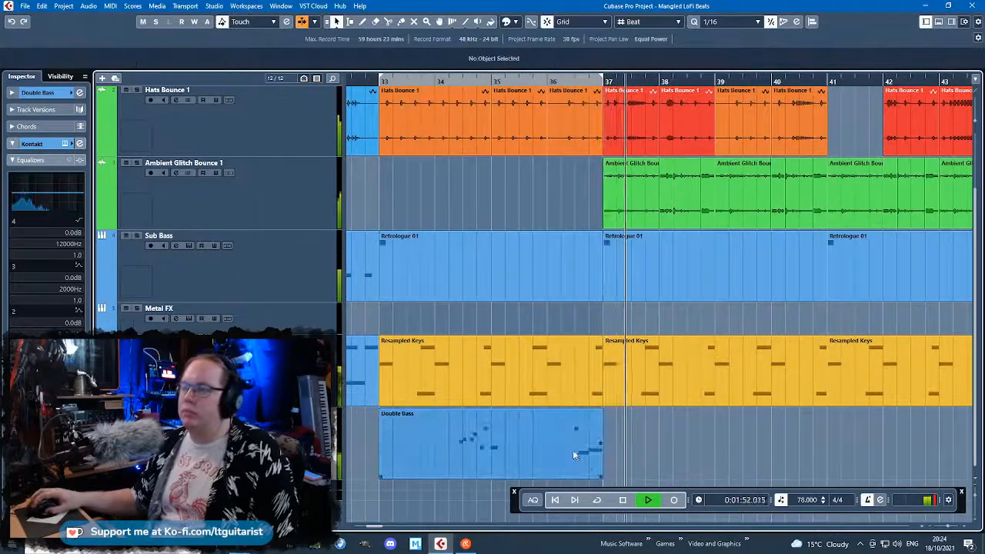
key("space")
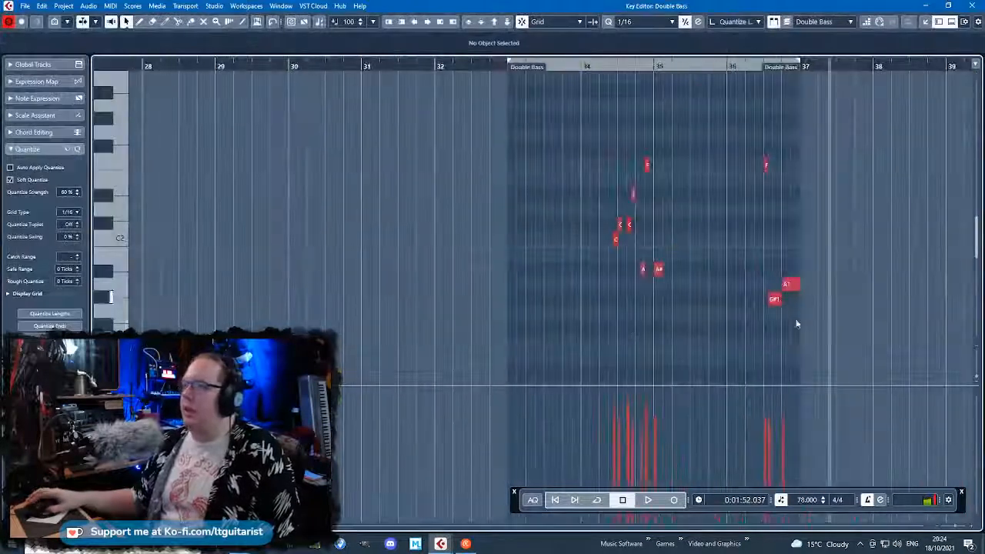
Shorten the G#1 at 36.3.2 to a sixteenth, add an eighth-note G#1 at 36.4.1 and trim the A1 to start at 36.4.3
scroll(796, 322, "up", 4)
left_click(646, 65)
key("space")
scroll(721, 291, "up", 3)
key("space")
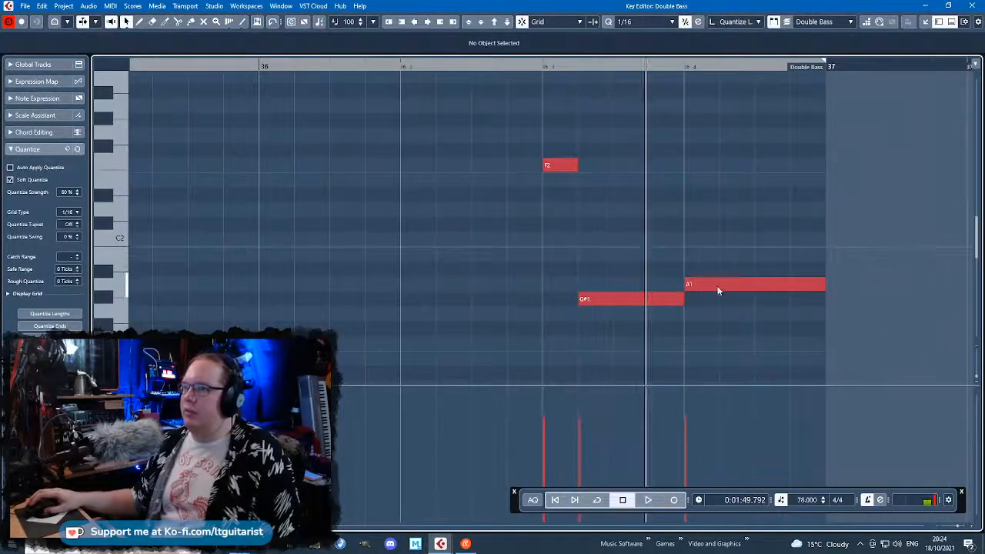
left_click_drag(680, 299, 614, 306)
left_click(669, 300, "alt")
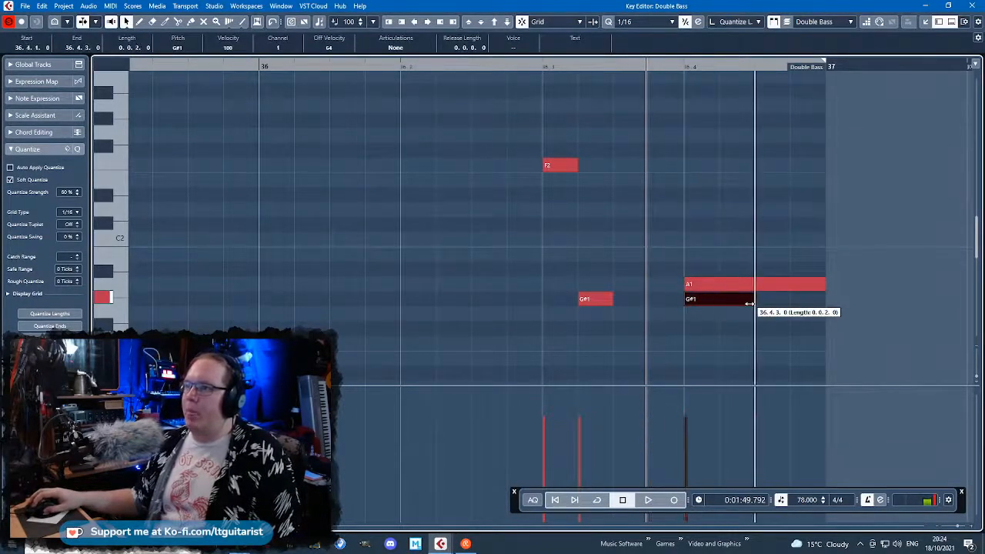
left_click_drag(688, 287, 752, 293)
Play the new ending and, with snap off, lengthen the F2 slightly to 0.0.1.17
left_click(538, 64)
key("space")
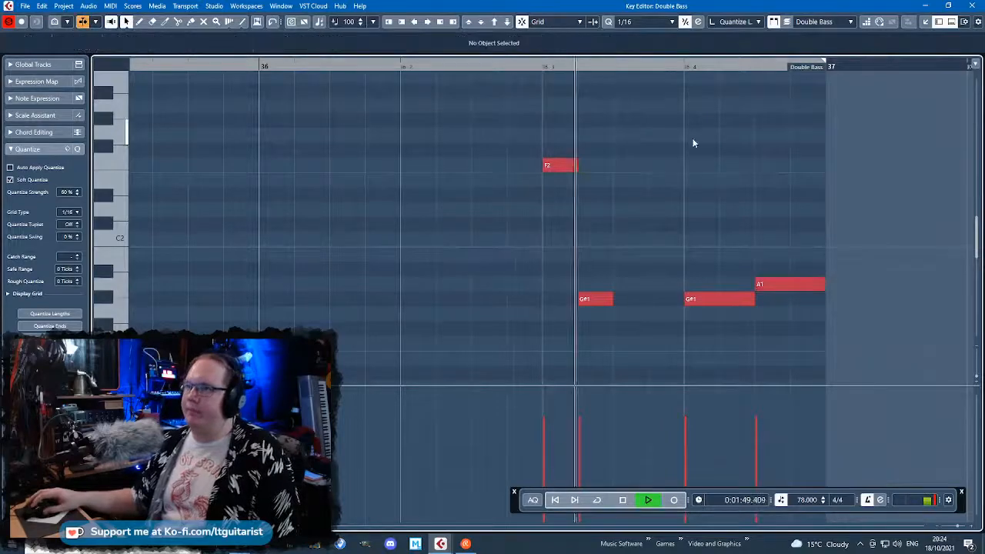
left_click_drag(576, 165, 580, 165)
key("space")
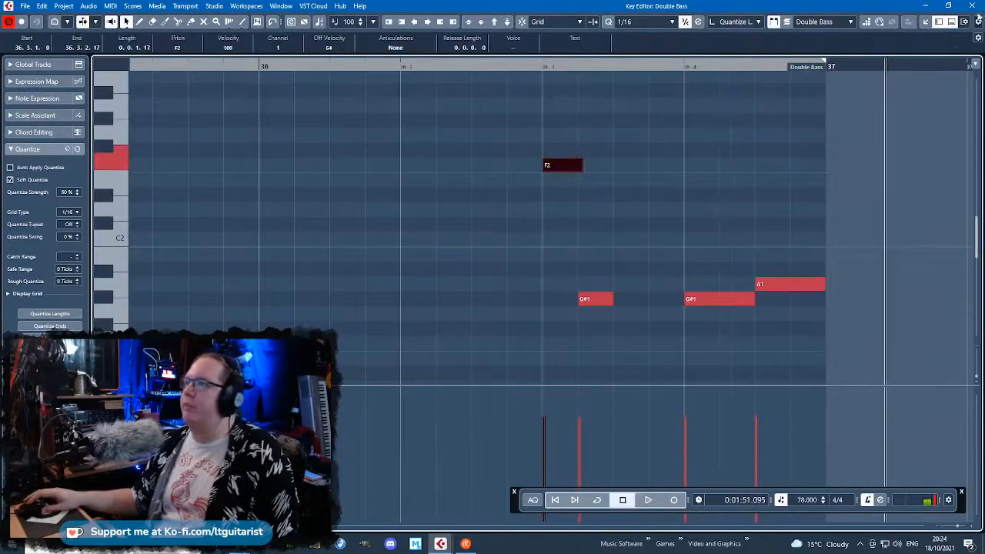
Return to the arrangement and duplicate the Double Bass part three times, filling bars 37 to 49
key("Return")
key("g")
key("g")
key("ctrl+d")
key("g")
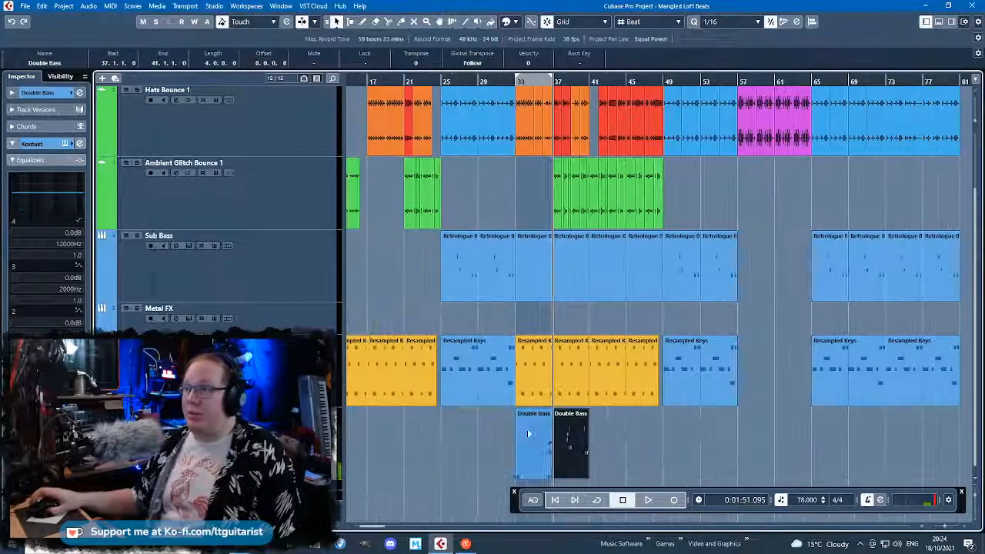
key("ctrl+d")
key("ctrl+d")
Turn on cycle playback and extend the cycle range from bar 33 to bar 49
key("space")
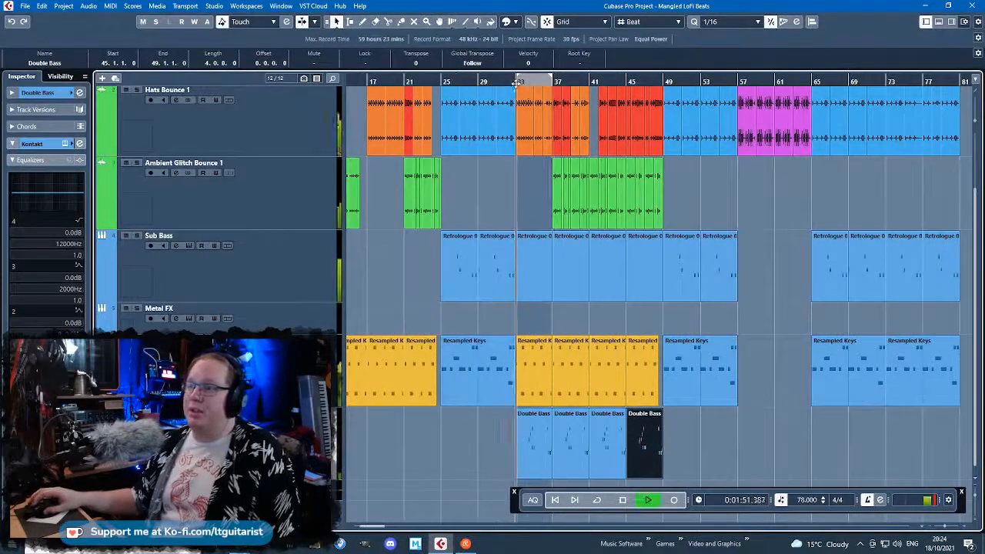
left_click(596, 500)
scroll(576, 116, "up", 1)
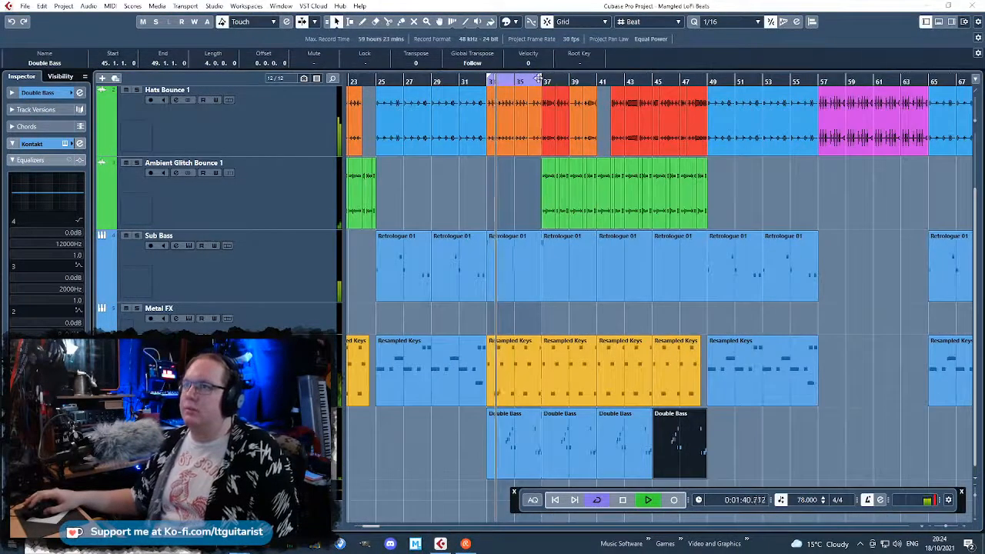
left_click_drag(542, 78, 693, 119)
left_click(501, 323)
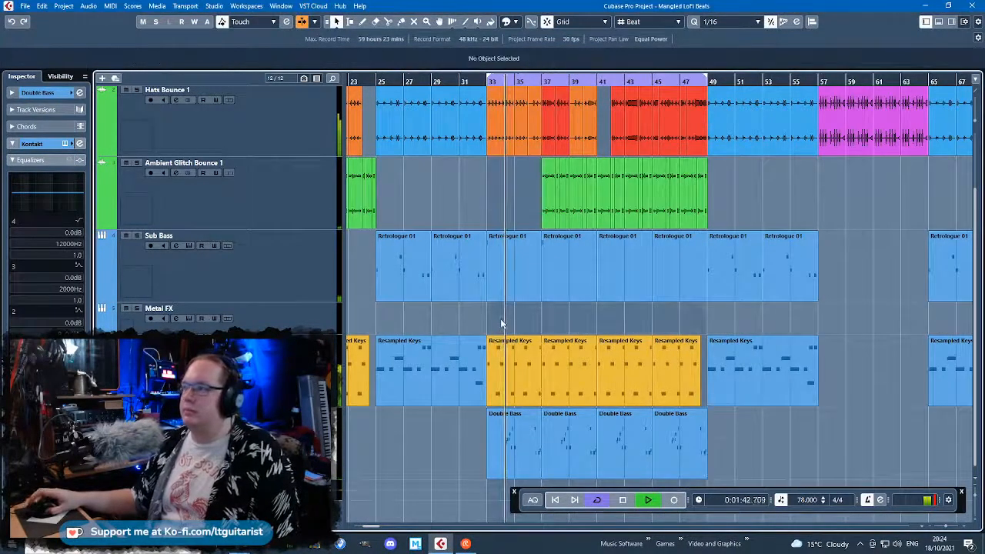
Listen to the section from bar 33 to check the repeated double bass against the drums, sub bass and keys
scroll(497, 312, "up", 2)
scroll(496, 312, "down", 3)
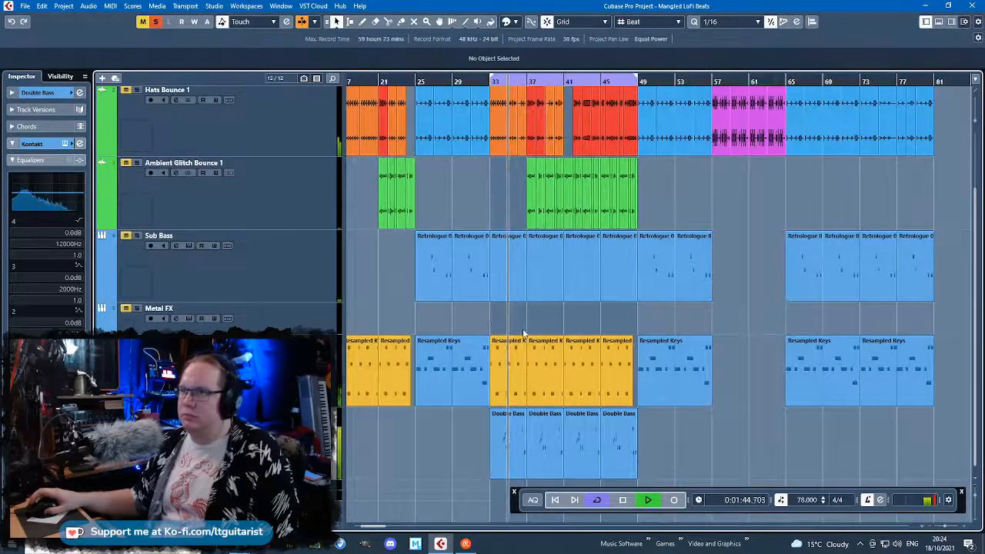
scroll(488, 317, "up", 2)
key("s")
scroll(499, 329, "up", 1)
scroll(498, 328, "up", 1)
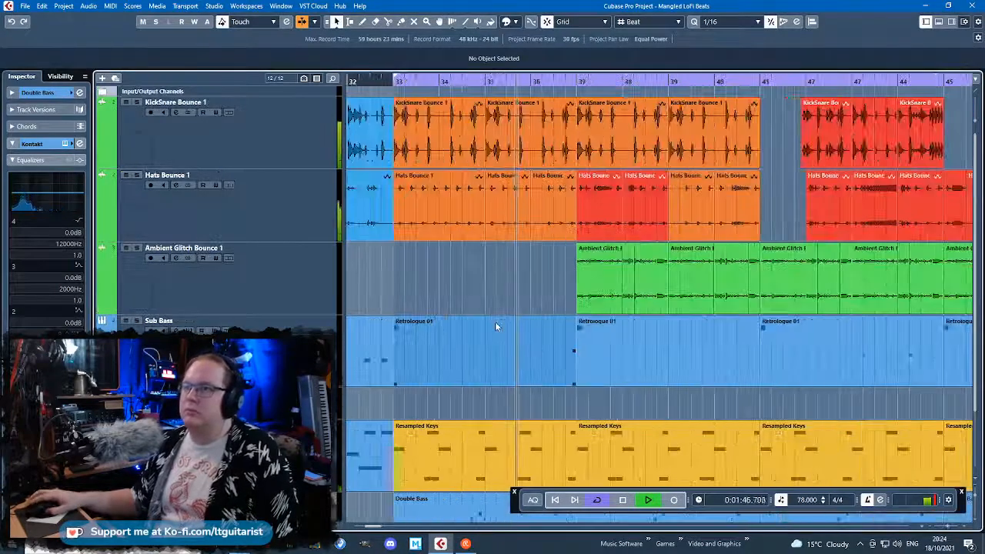
scroll(493, 330, "down", 1)
scroll(484, 346, "down", 2)
scroll(457, 377, "up", 1)
scroll(461, 354, "down", 2)
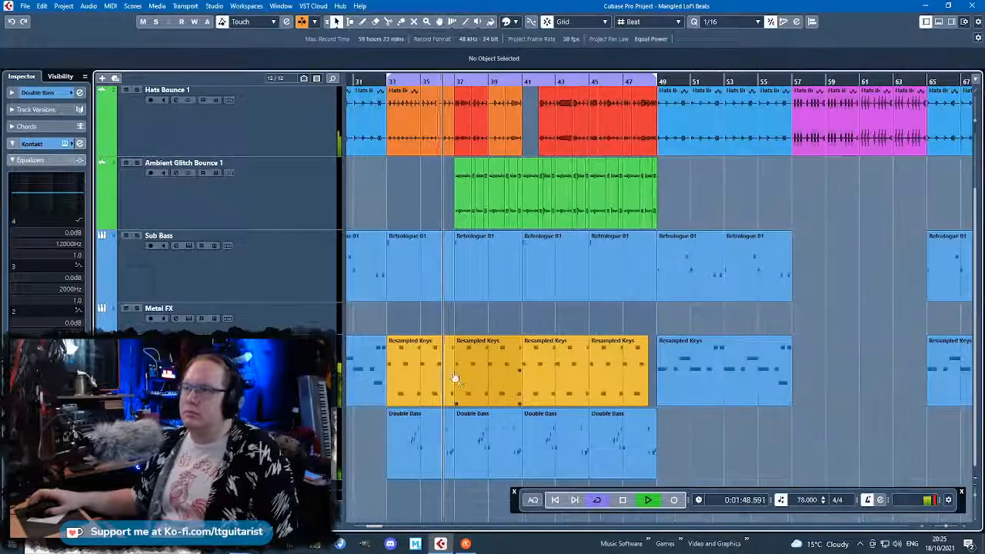
scroll(462, 322, "left", 1)
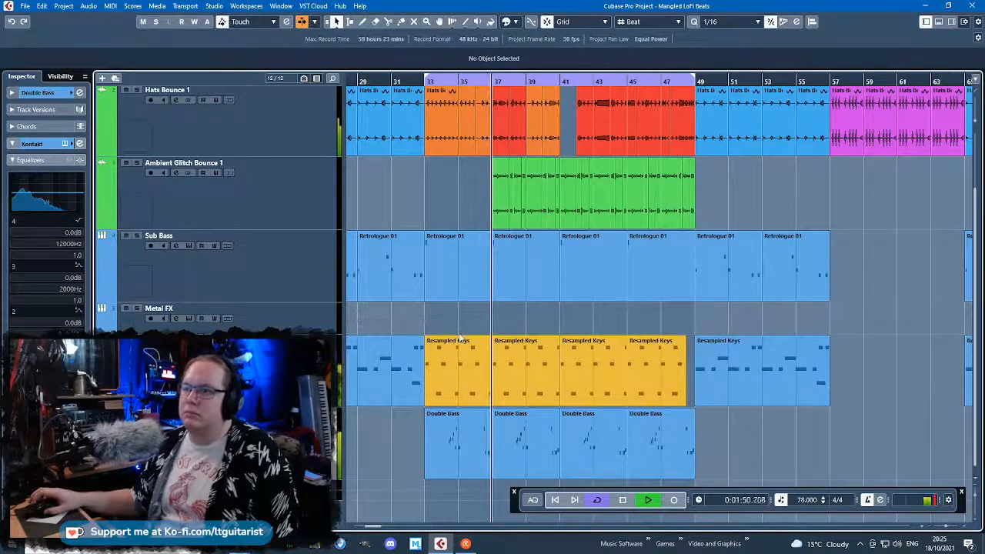
scroll(461, 339, "up", 2)
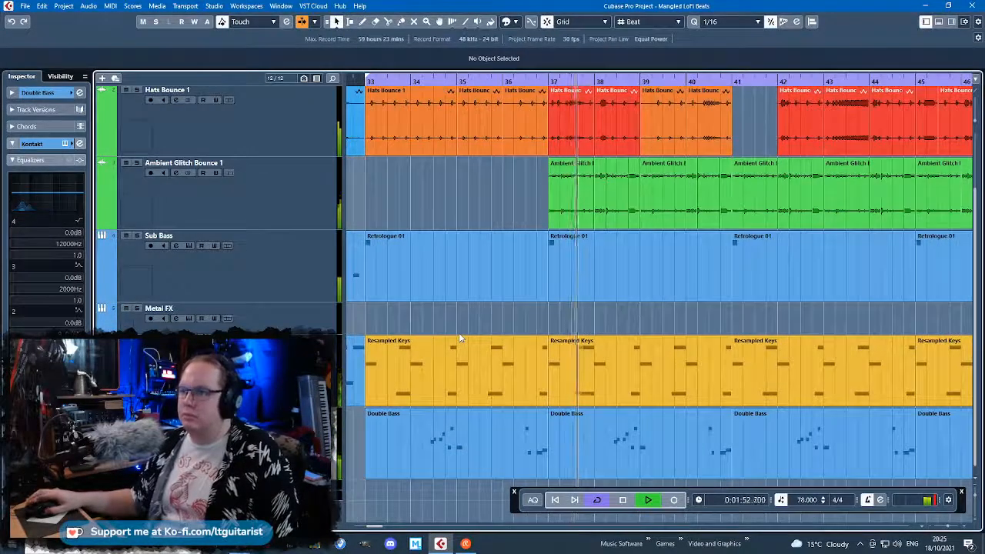
Split the first Resampled Keys part at 36.3.1 and delete the piece up to bar 37
scroll(460, 339, "up", 1)
scroll(557, 389, "down", 1)
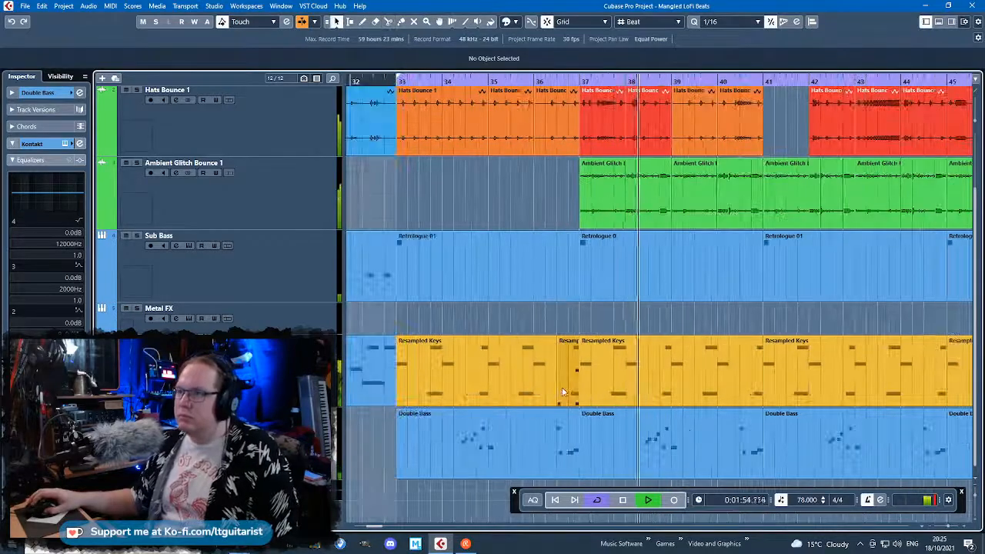
left_click(564, 393)
key("Delete")
Split the remaining Resampled Keys part at 34.3.1 and 35.1.1 and delete the piece between the cuts
scroll(567, 419, "up", 1)
scroll(559, 407, "down", 1)
scroll(455, 375, "up", 1)
left_click(506, 371)
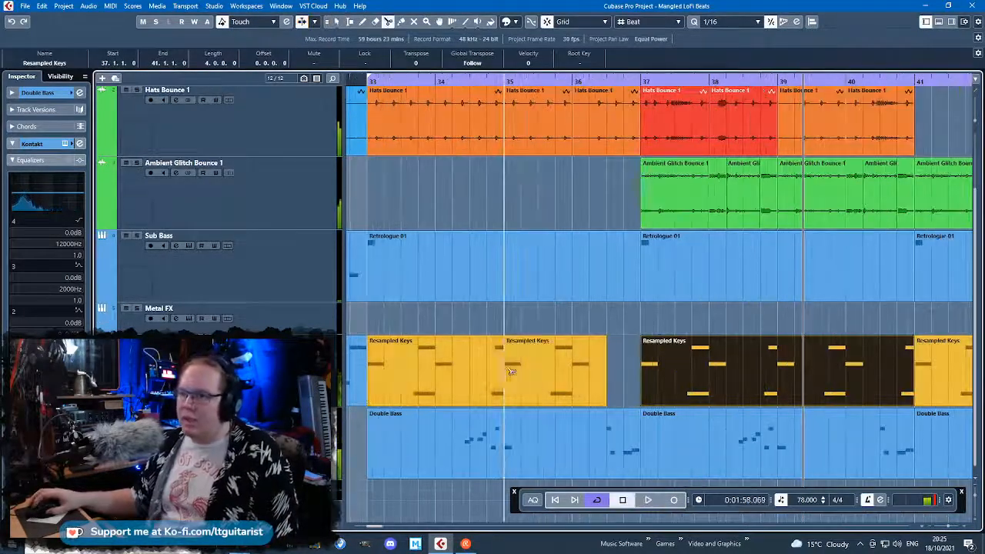
left_click(473, 374)
key("1")
left_click(488, 378)
key("Delete")
Play from bar 33, split the first Double Bass part at 35.1.1 and 35.4.1, and delete the piece between the cuts
left_click(364, 81)
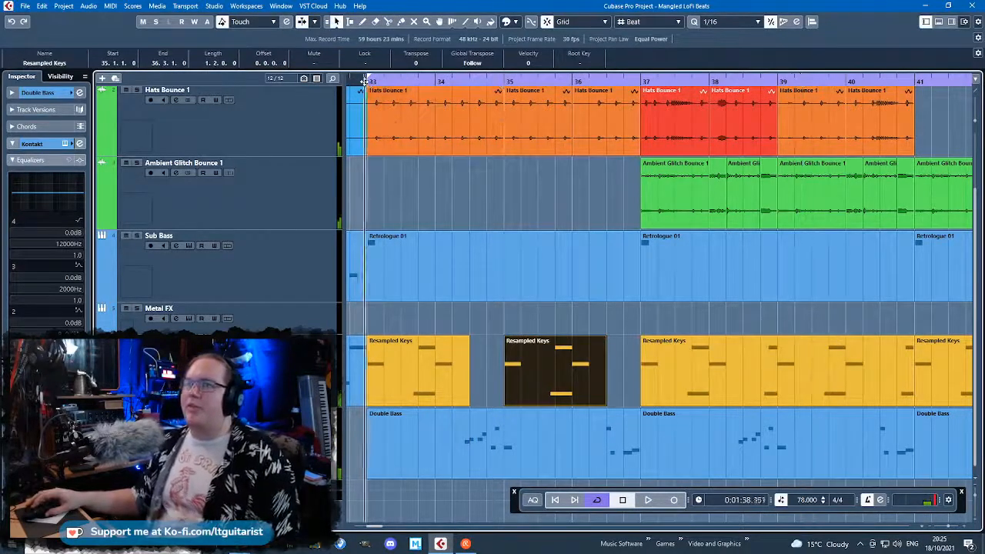
key("space")
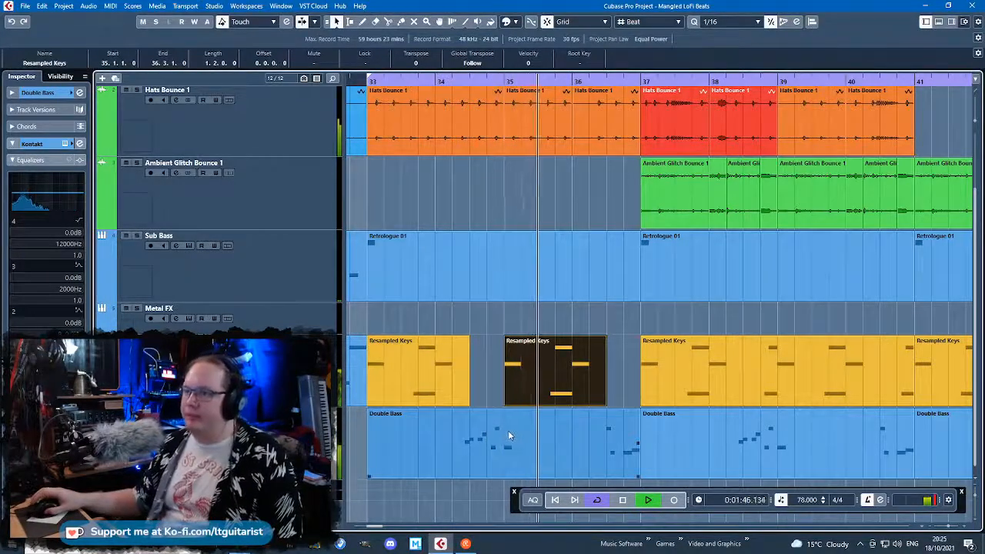
key("g")
scroll(608, 427, "up", 5)
scroll(519, 442, "down", 4)
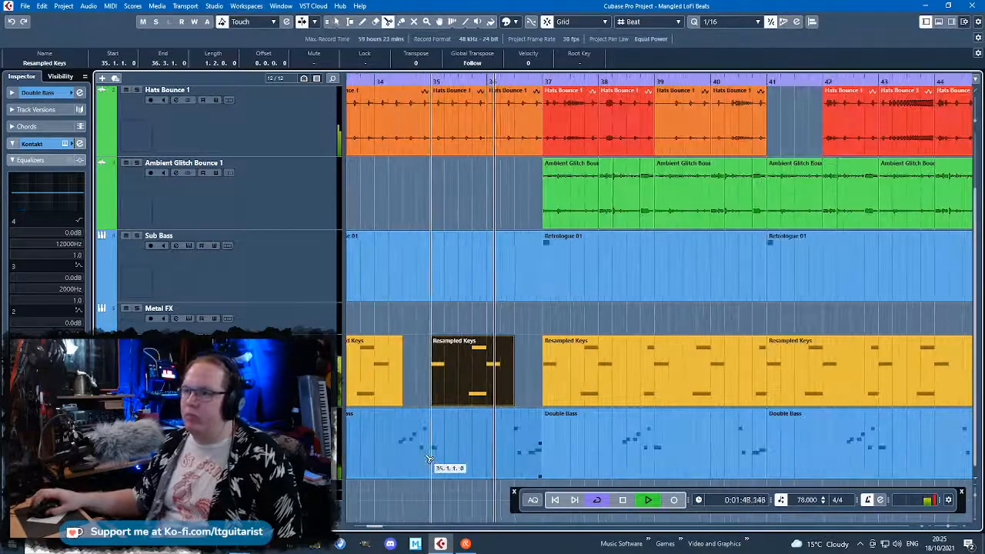
left_click(432, 454, "alt")
left_click_drag(434, 477, 474, 477)
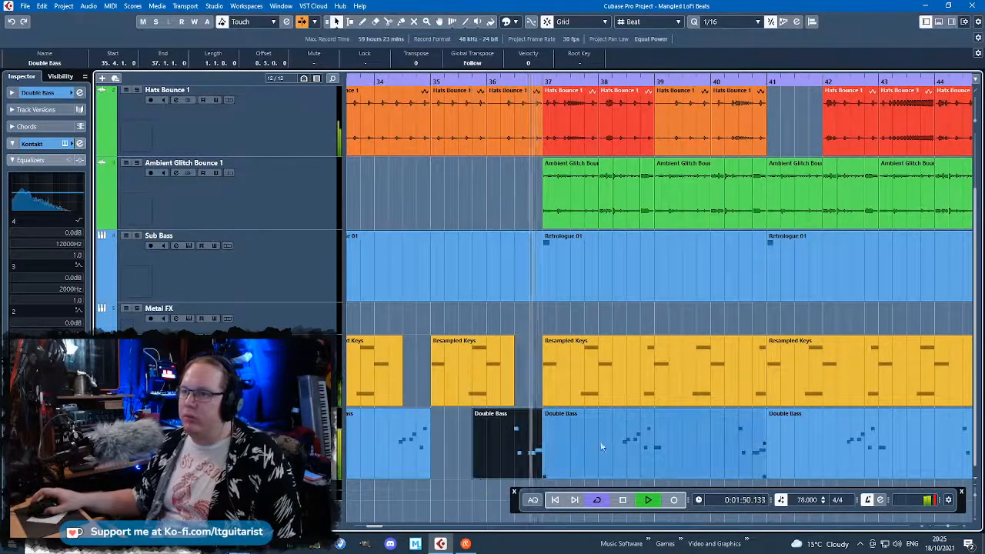
Delete the Resampled Keys and Double Bass parts between bar 37 and bar 49
scroll(608, 452, "down", 3)
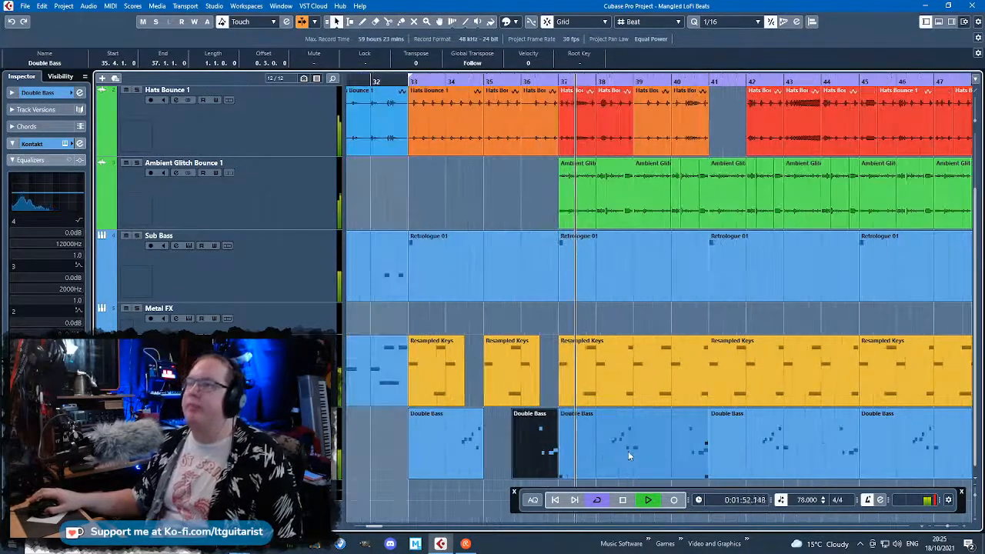
left_click_drag(613, 321, 834, 447)
key("Delete")
Duplicate the edited Resampled Keys and Double Bass parts of bars 33 to 37 three times to fill up to bar 49
left_click_drag(712, 464, 508, 358)
key("ctrl+d")
scroll(613, 444, "up", 1)
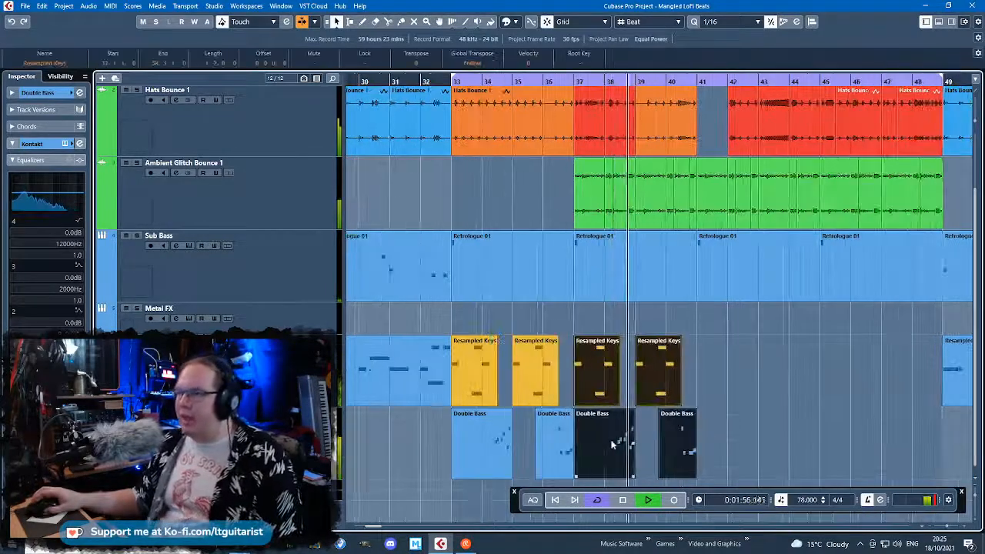
key("ctrl+d")
key("ctrl+d")
left_click(951, 451)
scroll(951, 451, "right", 4)
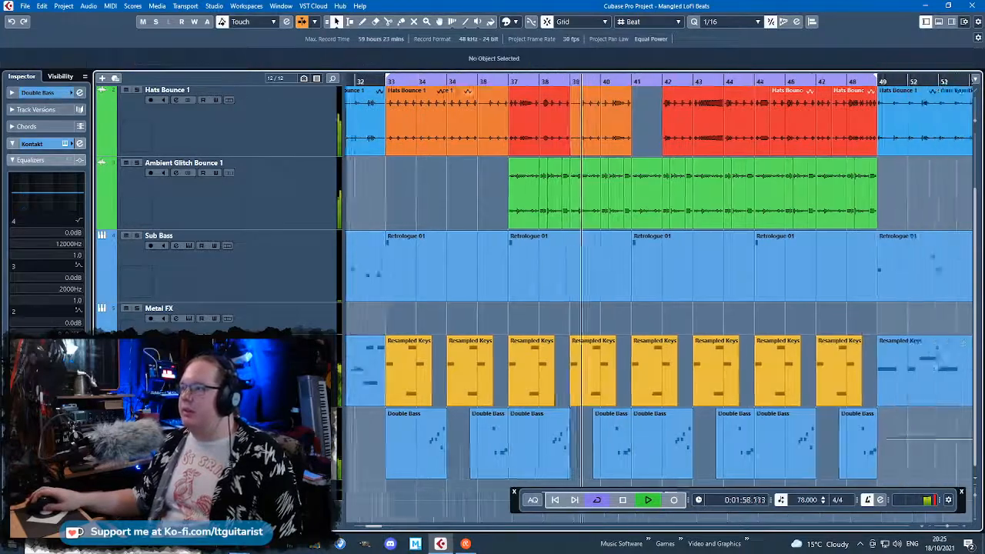
Split the last Double Bass part before bar 49 and delete both of its pieces
scroll(774, 401, "up", 2)
scroll(734, 469, "up", 1)
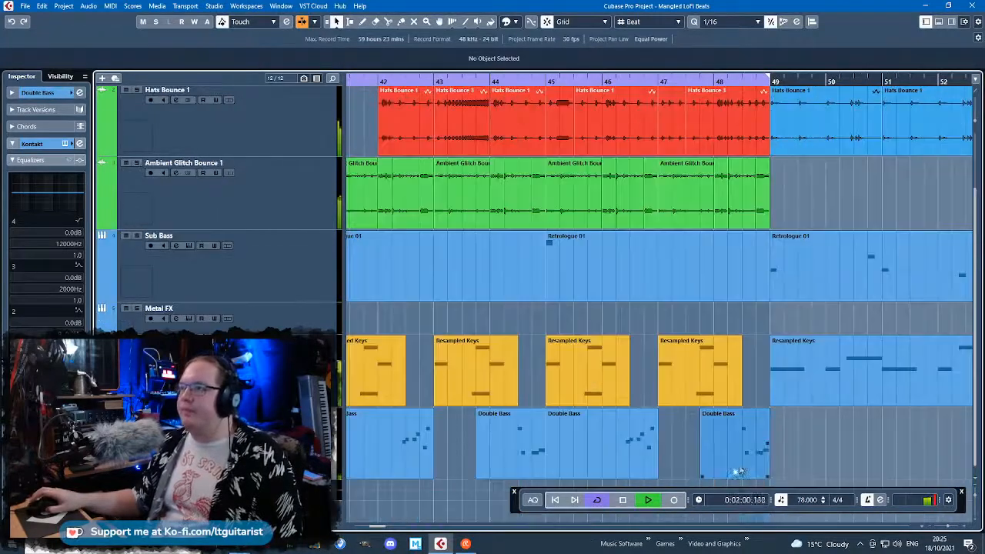
scroll(735, 469, "down", 1)
scroll(758, 464, "up", 4)
left_click(725, 459, "alt")
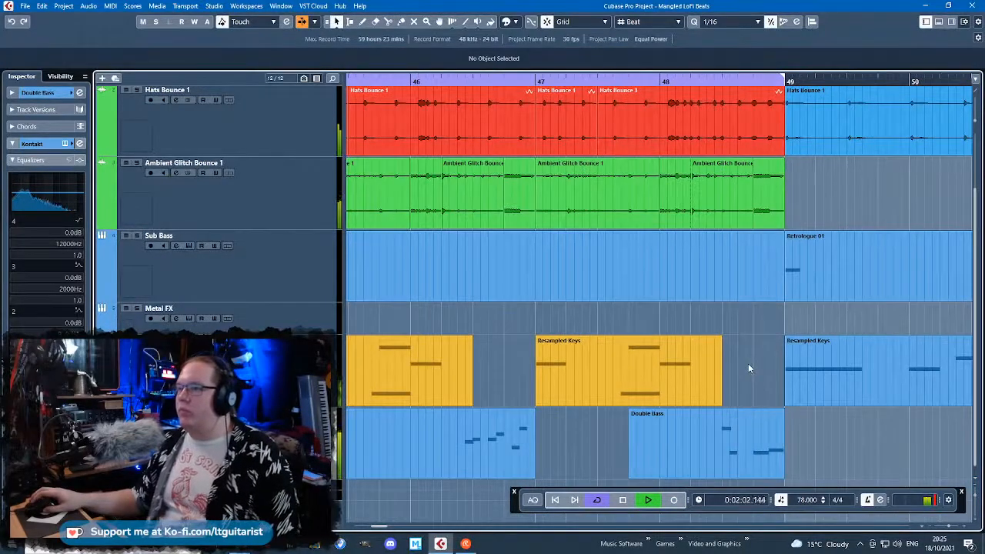
left_click(751, 471)
key("Delete")
left_click(703, 444)
key("Delete")
Listen to the cycled section up to bar 49 to check the gaps in the keys and double bass, then stop playback
scroll(650, 436, "down", 3)
scroll(651, 439, "down", 5)
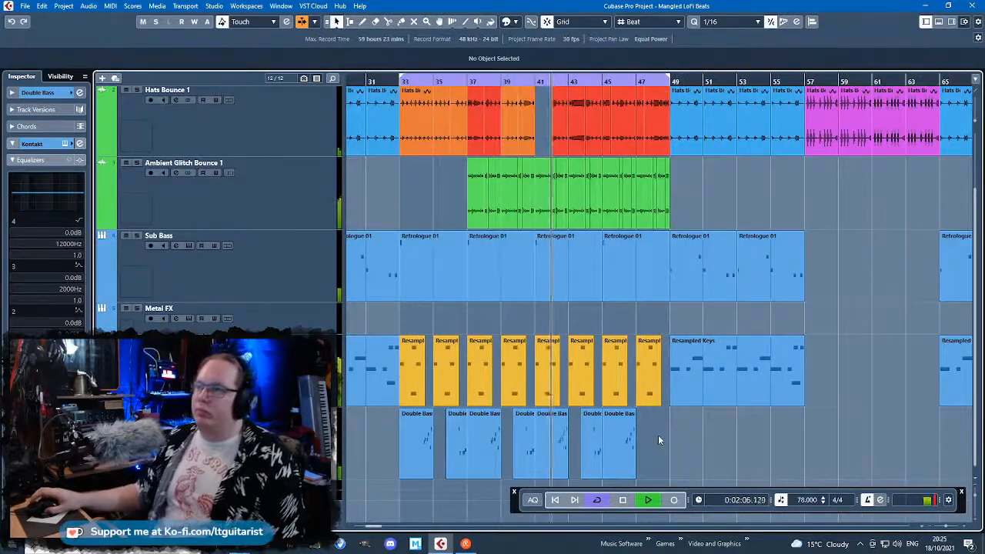
scroll(656, 444, "up", 4)
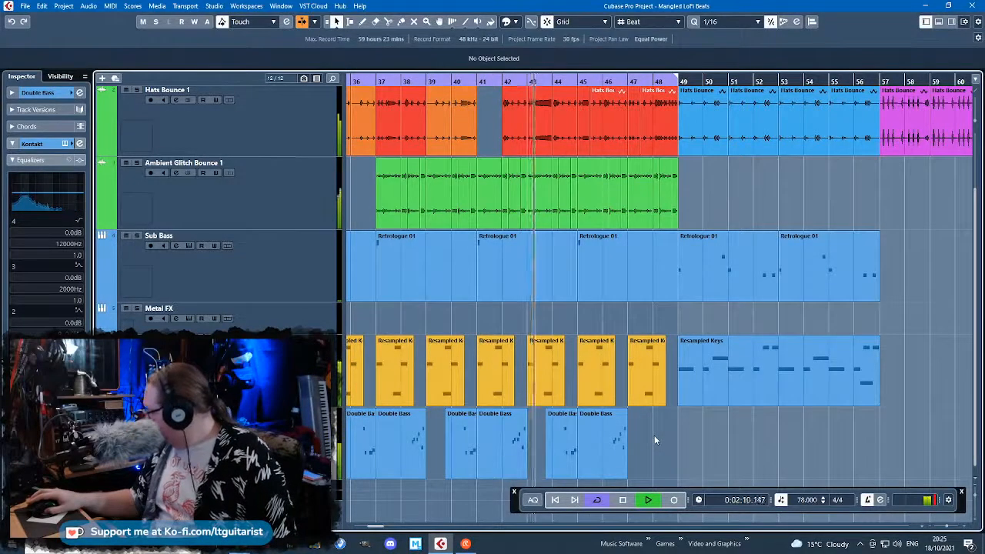
scroll(655, 440, "down", 1)
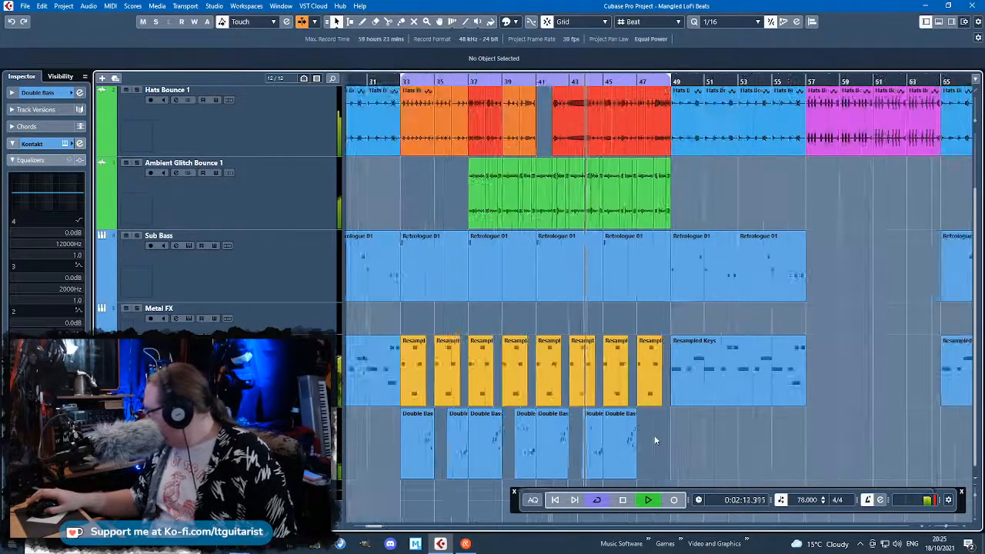
scroll(654, 442, "down", 1)
scroll(654, 442, "up", 2)
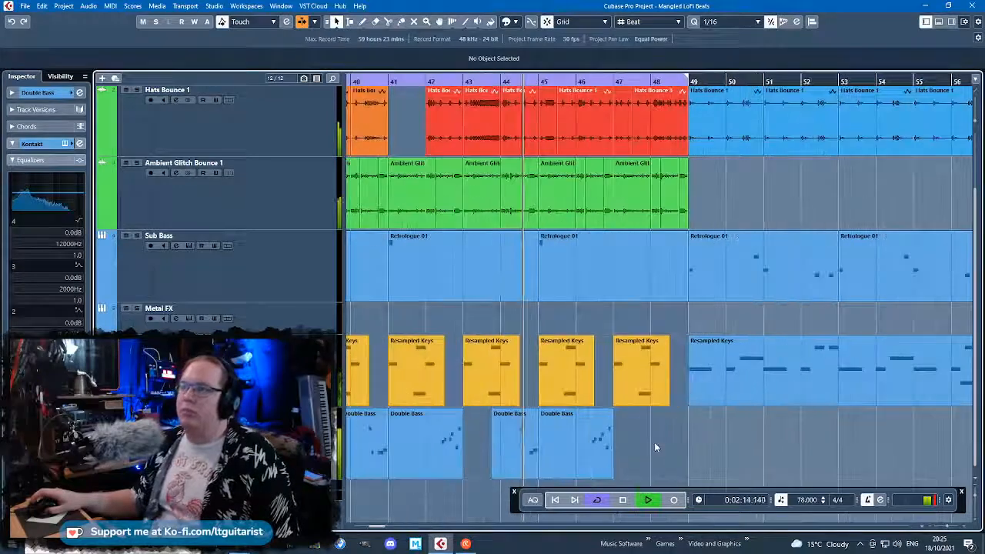
scroll(654, 442, "up", 1)
scroll(637, 449, "down", 4)
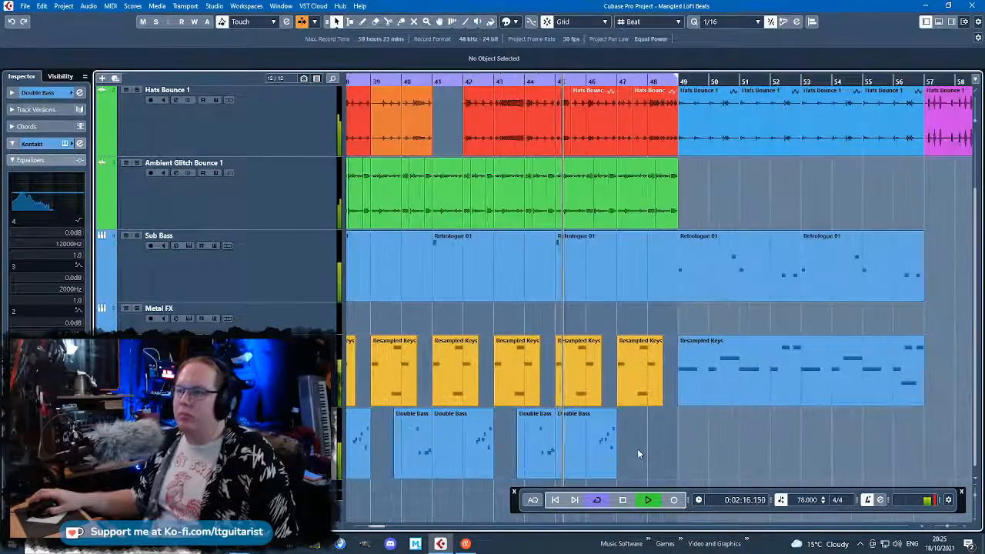
scroll(720, 428, "up", 6)
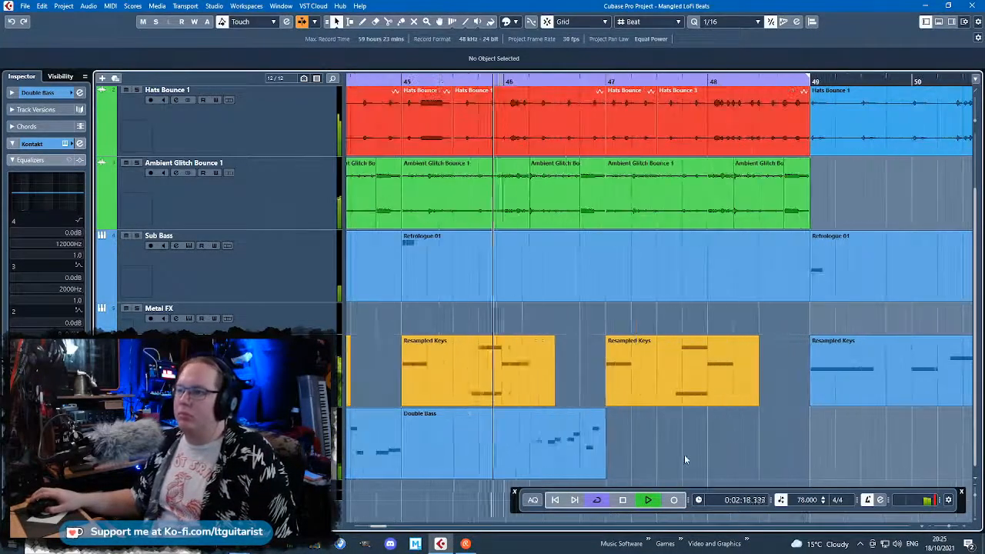
scroll(665, 462, "down", 2)
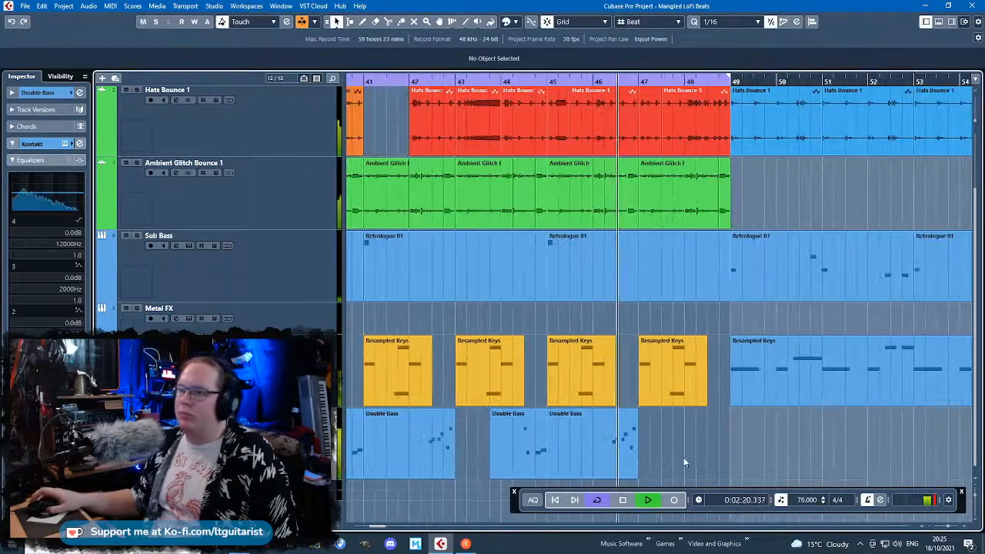
scroll(707, 448, "down", 4)
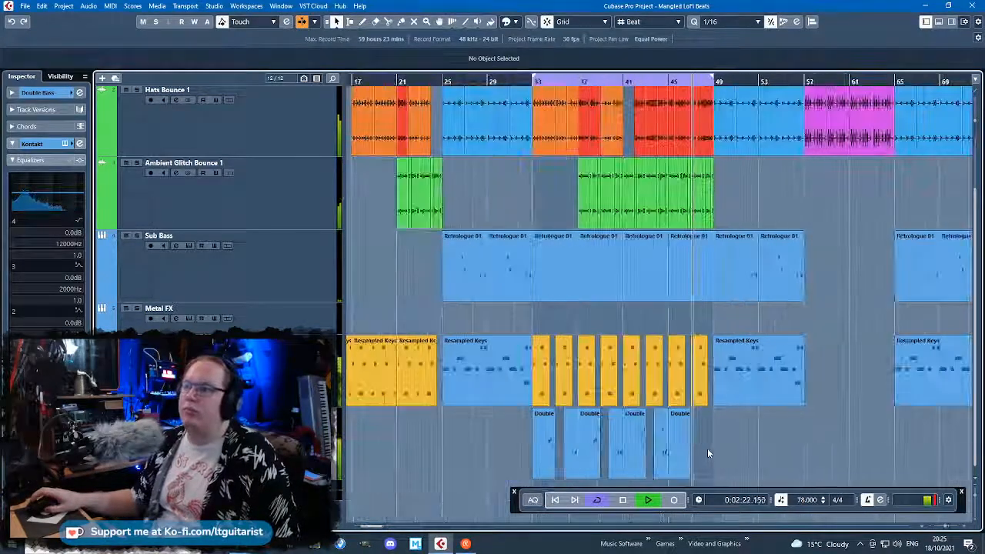
scroll(722, 466, "up", 3)
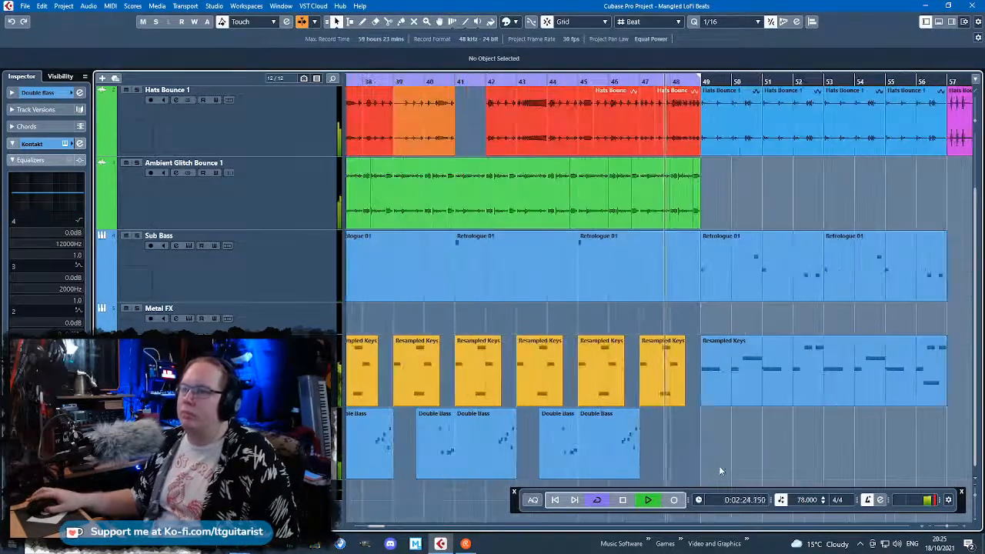
scroll(718, 467, "down", 2)
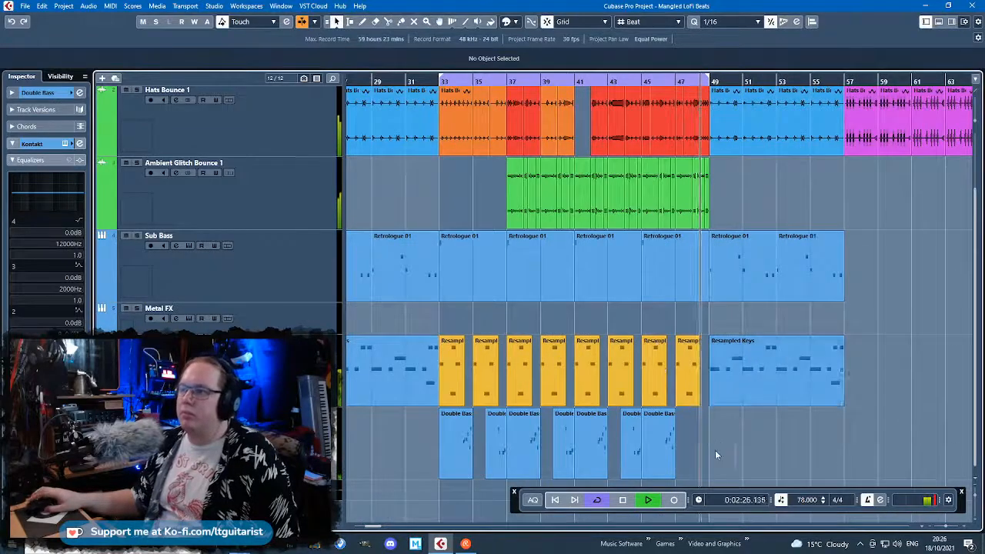
scroll(714, 453, "up", 2)
scroll(709, 454, "down", 4)
key("space")
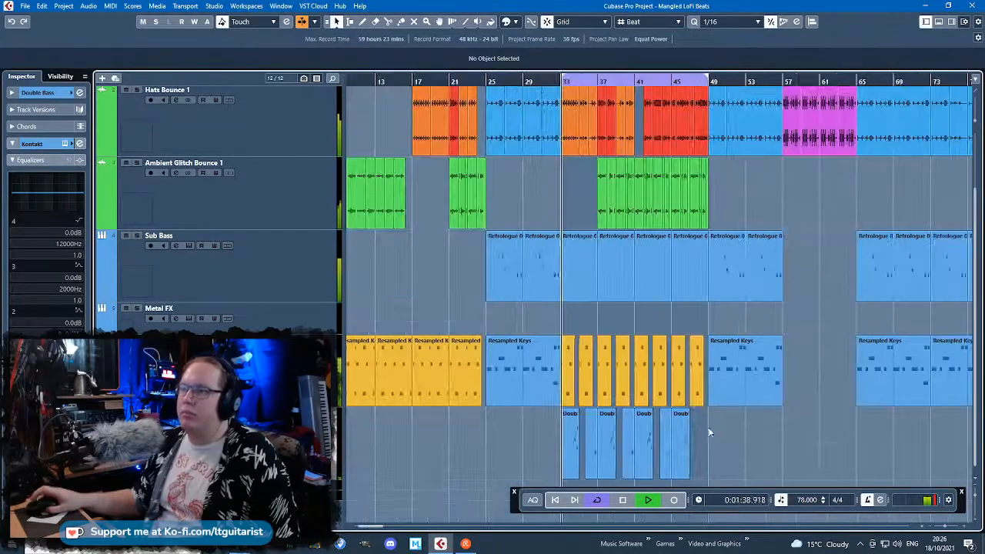
Play from bar 17 to check the Resampled Keys against the first Hats Bounce section, and stop playback
scroll(505, 320, "left", 2)
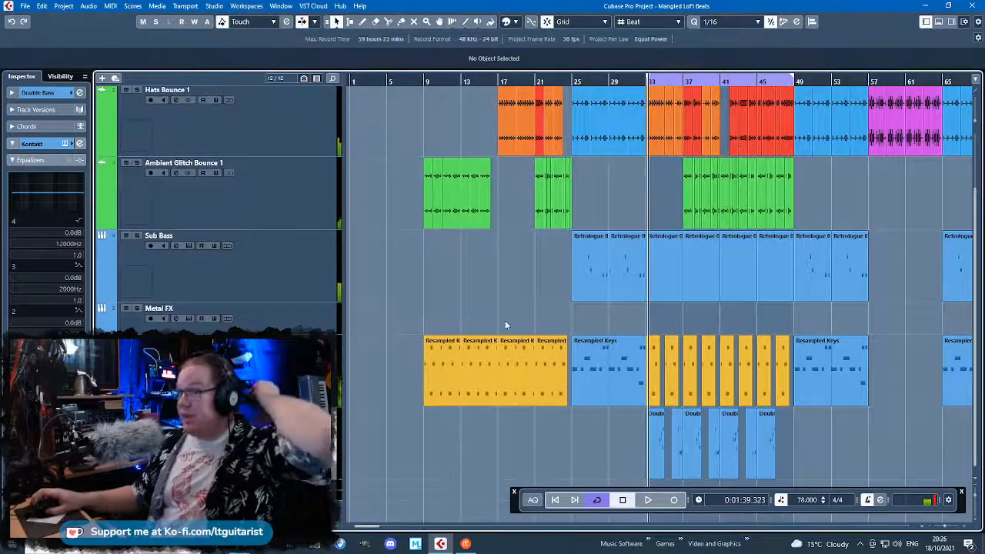
scroll(504, 320, "up", 1)
scroll(507, 319, "down", 1)
scroll(507, 323, "up", 2)
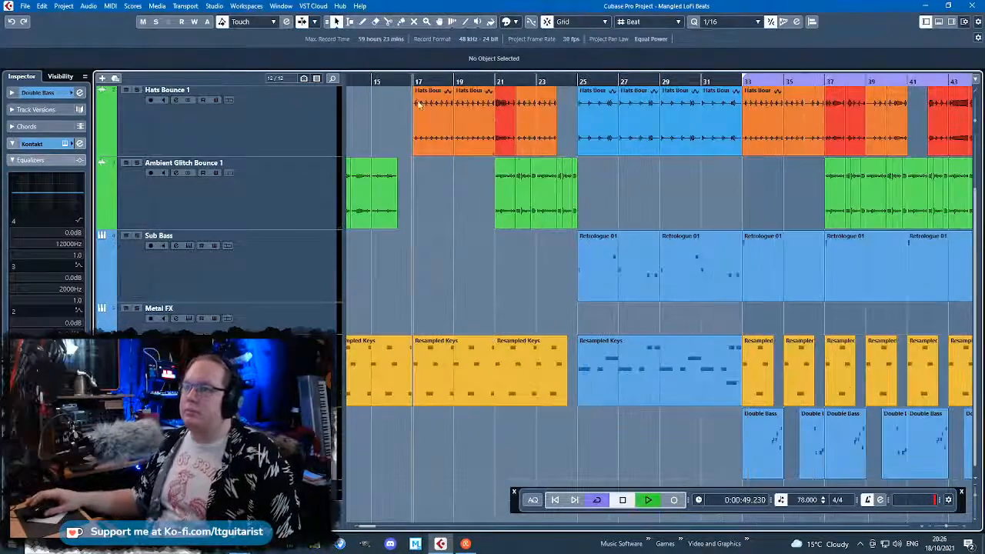
scroll(442, 266, "down", 2)
key("space")
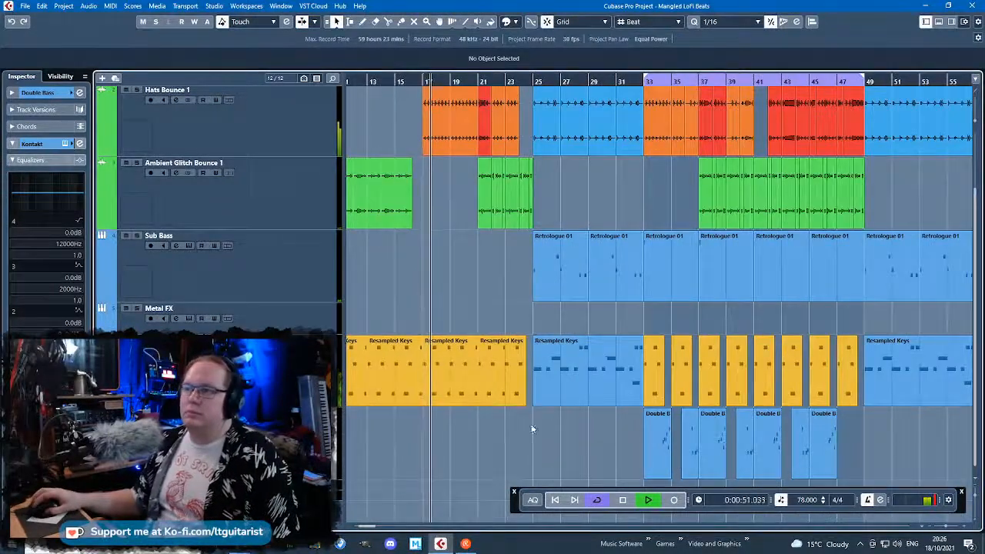
scroll(449, 409, "up", 2)
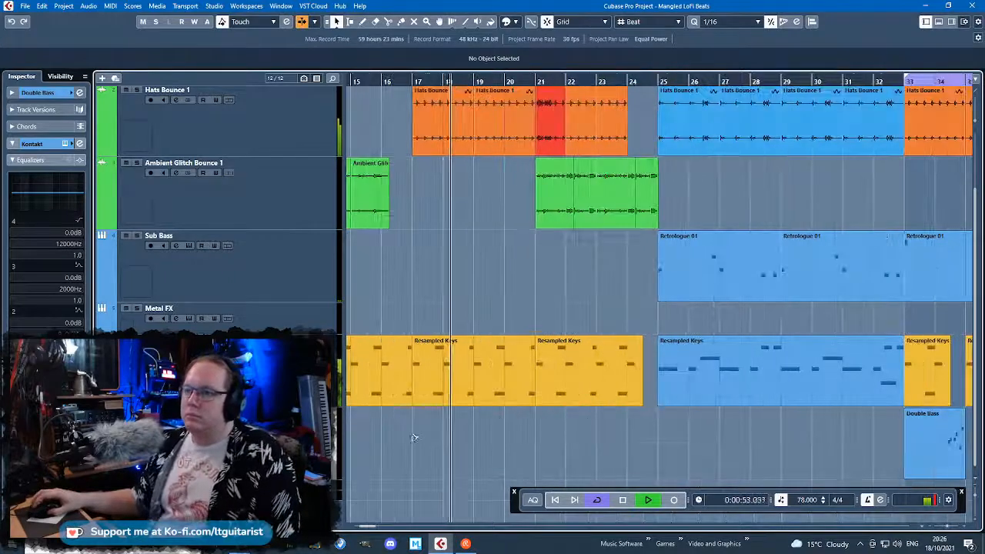
key("space")
Play from just before bar 9 to check the opening Resampled Keys against the Ambient Glitch Bounce
scroll(433, 286, "left", 3)
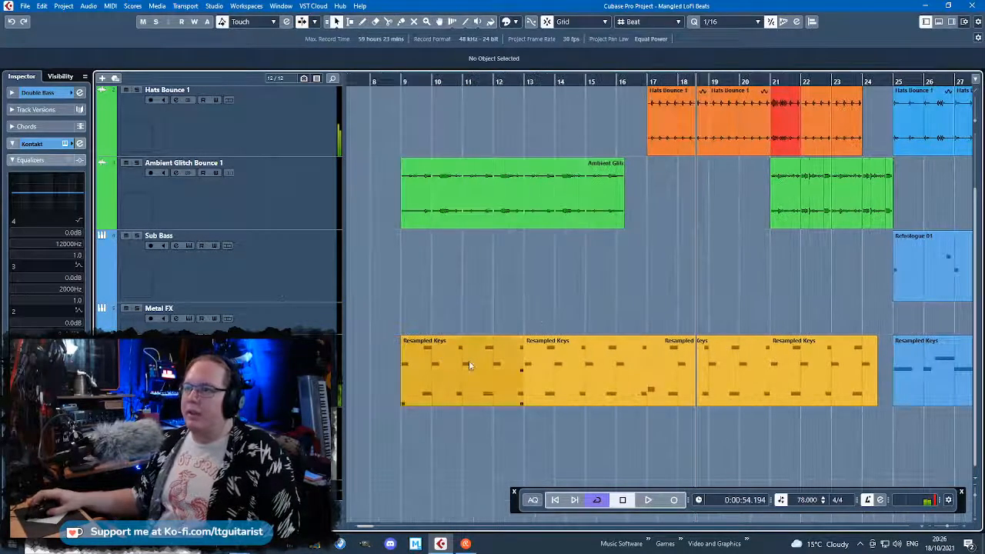
scroll(418, 323, "up", 2)
left_click(377, 81)
key("space")
scroll(406, 352, "up", 1)
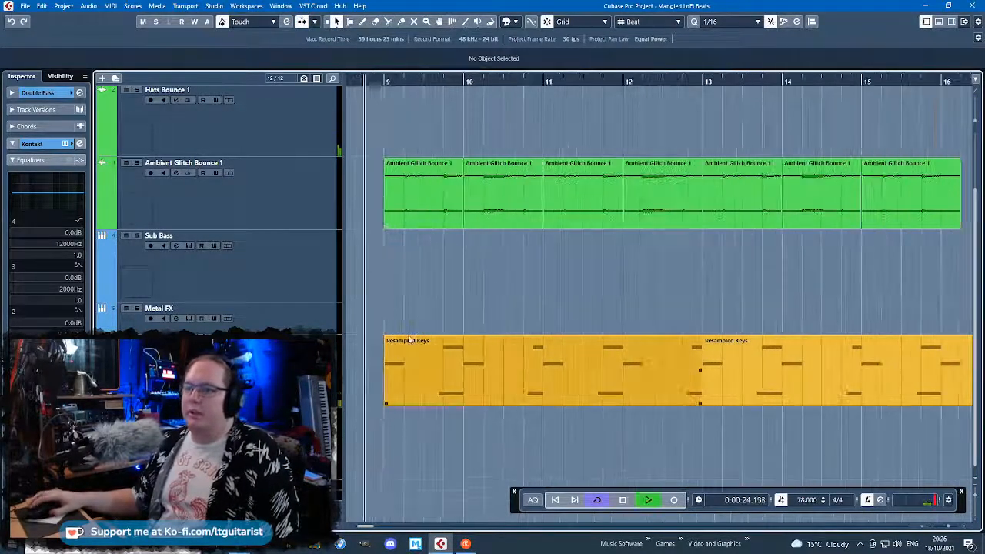
scroll(407, 354, "down", 2)
scroll(407, 354, "down", 2)
scroll(409, 395, "up", 4)
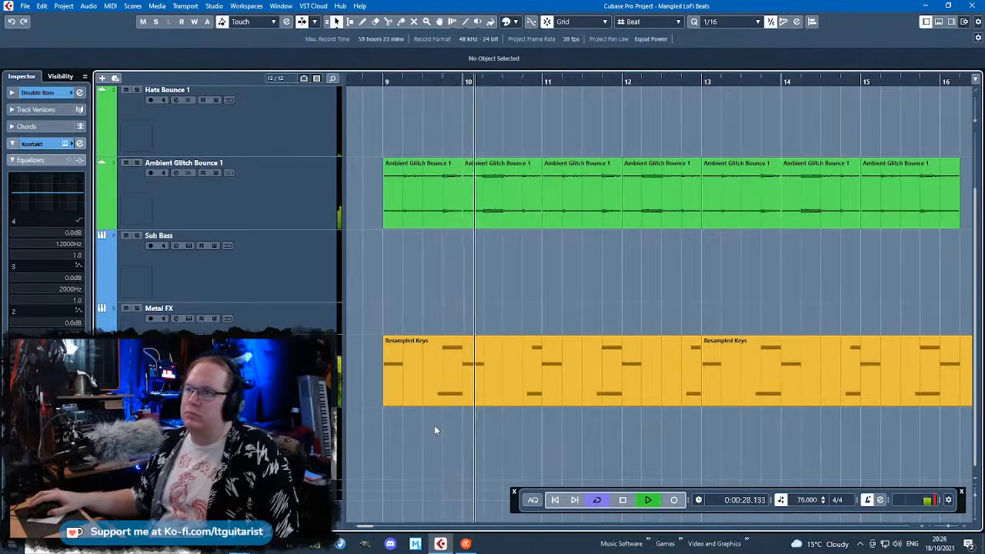
scroll(537, 431, "down", 2)
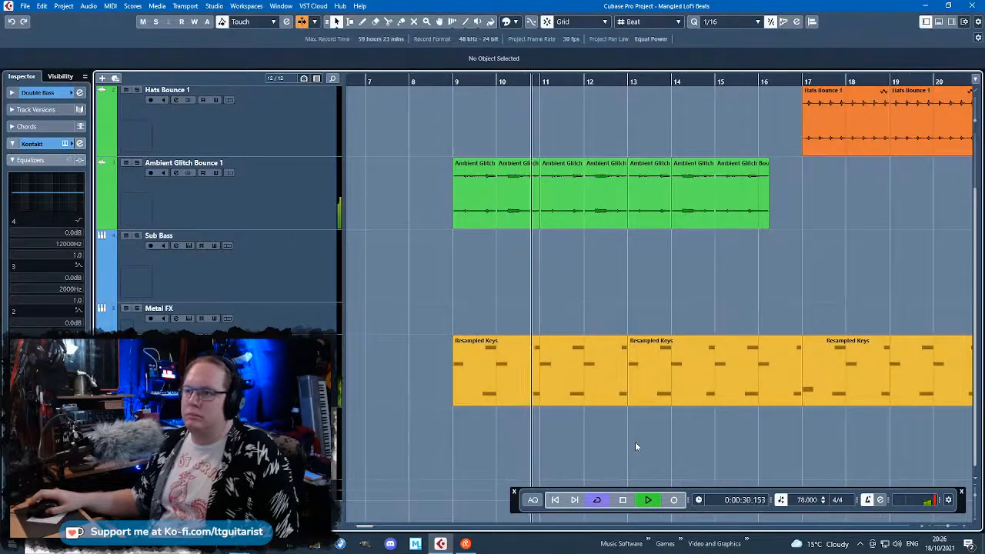
scroll(635, 441, "down", 1)
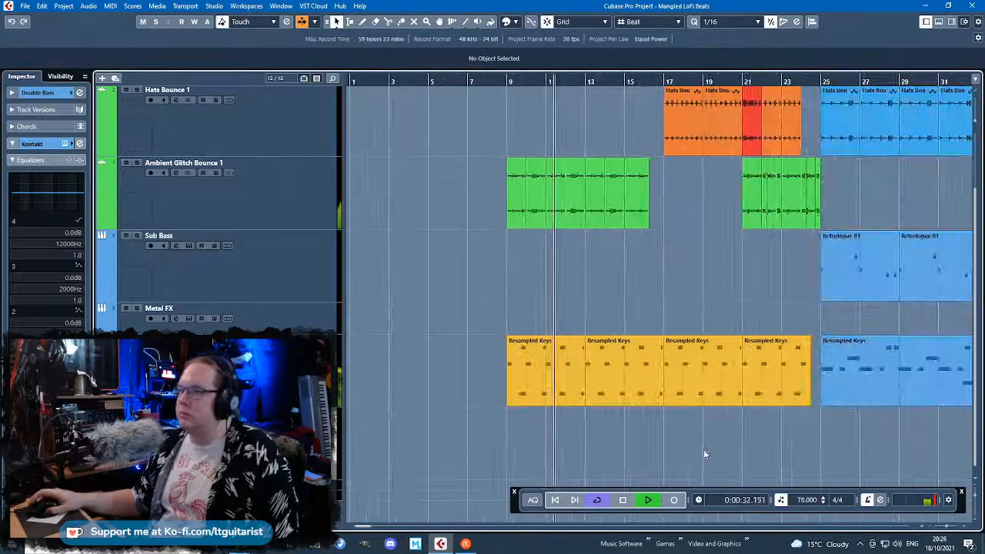
scroll(703, 448, "up", 1)
scroll(703, 450, "down", 1)
Split the first Resampled Keys part at 12.4.1 and select the piece up to bar 13
left_click_drag(679, 294, 854, 410)
left_click(644, 320)
scroll(680, 379, "up", 2)
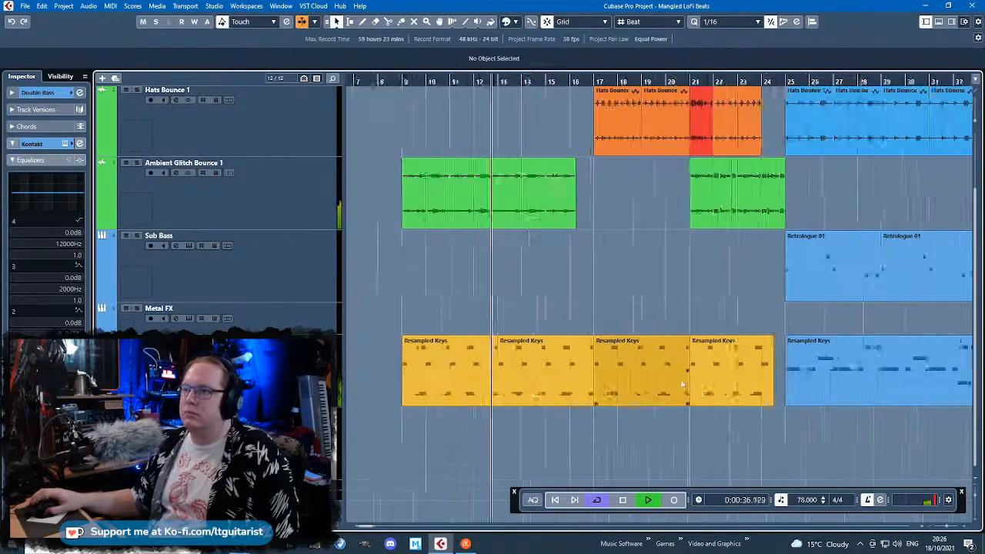
scroll(680, 379, "down", 1)
scroll(481, 352, "up", 1)
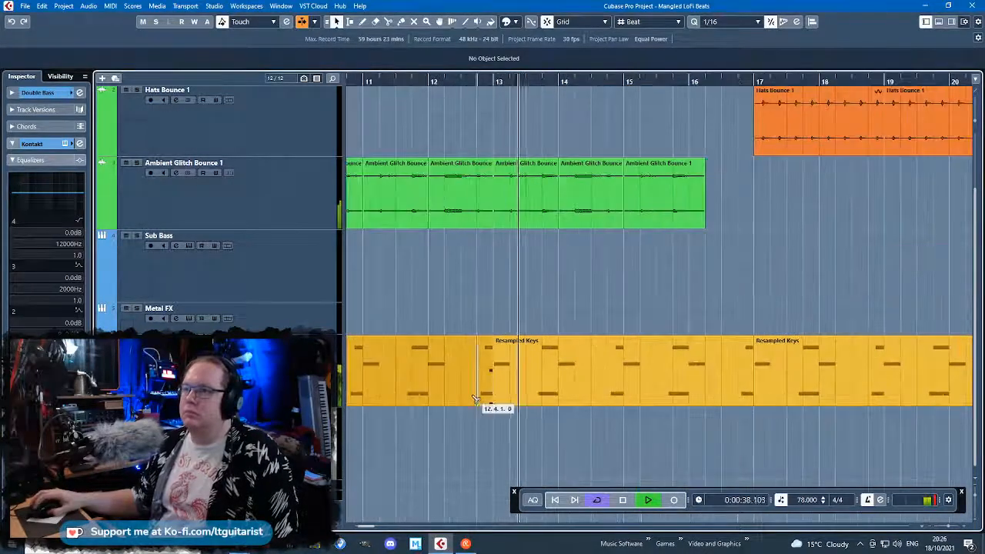
left_click(476, 398)
key("1")
scroll(478, 403, "down", 3)
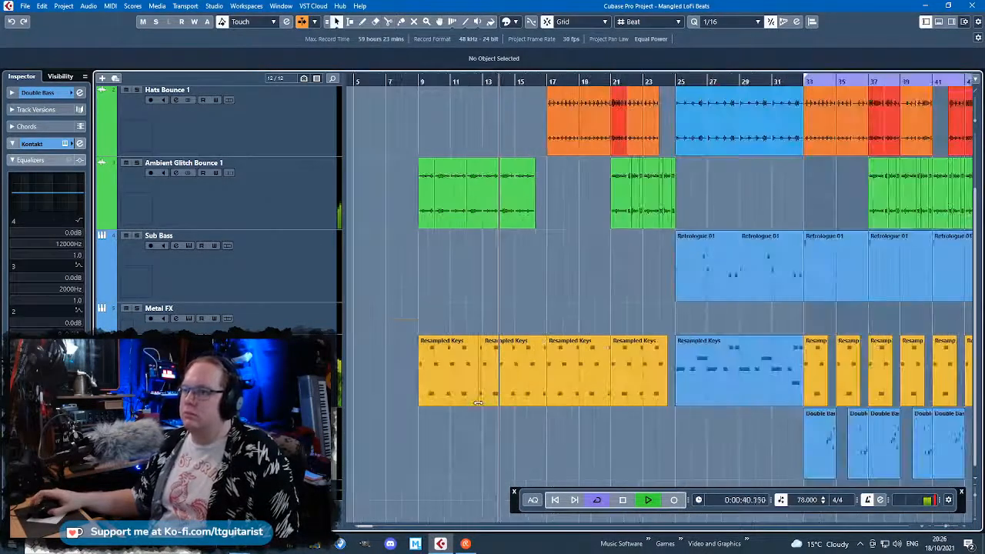
scroll(480, 403, "up", 2)
scroll(505, 418, "down", 2)
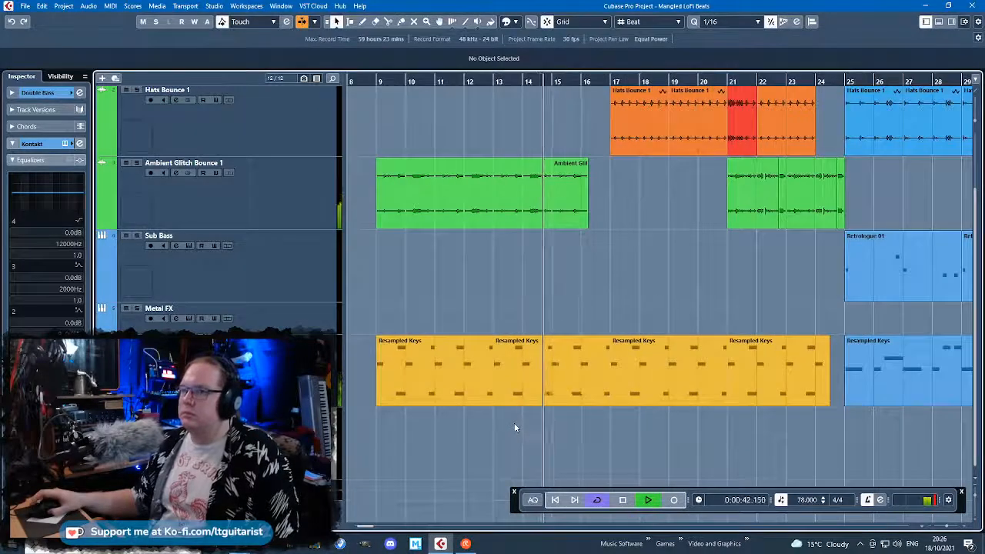
scroll(504, 421, "up", 2)
left_click_drag(475, 398, 486, 400)
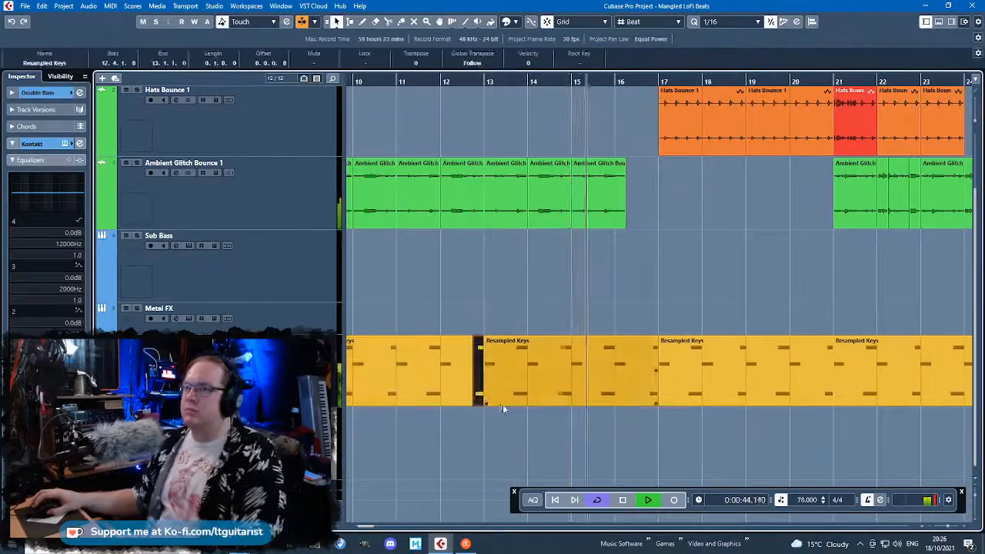
Delete the Resampled Keys parts from bar 13 to bar 25 and repeat the opening four-bar part three times in their place
scroll(474, 400, "down", 3)
left_click_drag(512, 316, 653, 400)
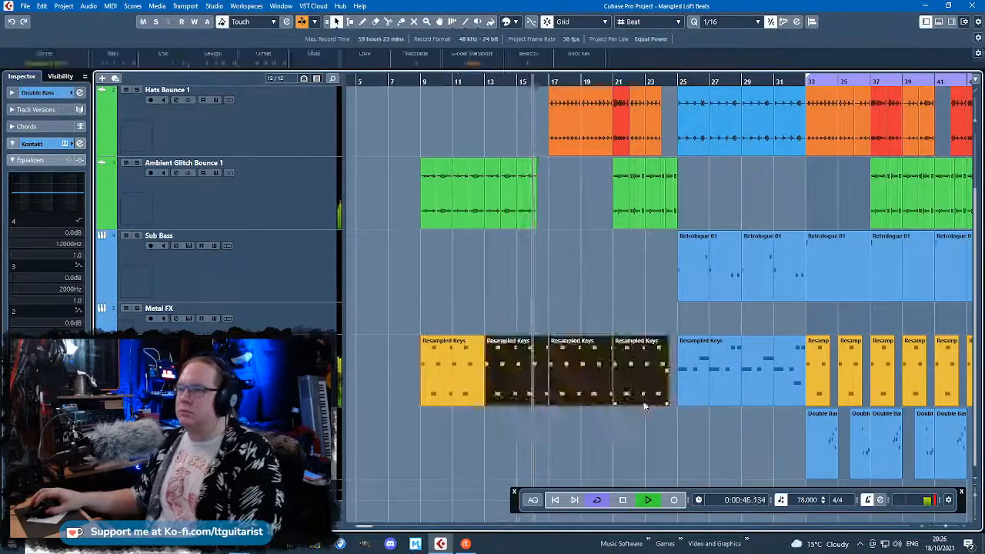
left_click_drag(473, 405, 494, 396)
left_click_drag(648, 432, 504, 389)
key("Delete")
left_click_drag(471, 428, 452, 385)
key("ctrl+d")
key("ctrl+d")
key("ctrl+d")
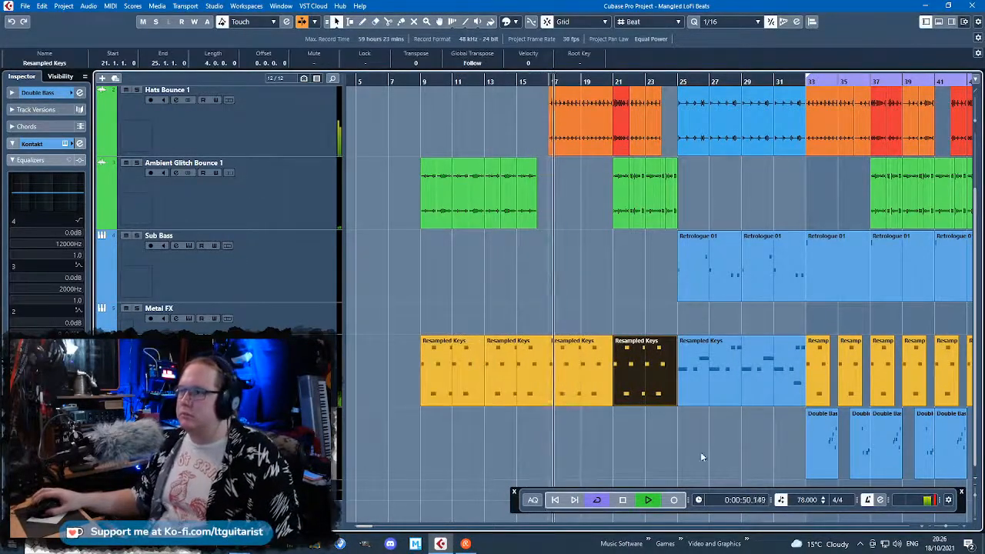
Stop playback and delete the Resampled Keys parts between bars 17 and 25
scroll(605, 403, "up", 1)
scroll(601, 401, "up", 2)
left_click(564, 399)
key("space")
left_click_drag(564, 399, 854, 358)
key("Delete")
Copy the gapped Resampled Keys and Double Bass phrases from bar 33 into bars 17 to 25
scroll(651, 474, "down", 2)
left_click_drag(862, 319, 973, 362)
left_click_drag(727, 439, 653, 466)
key("ctrl+v")
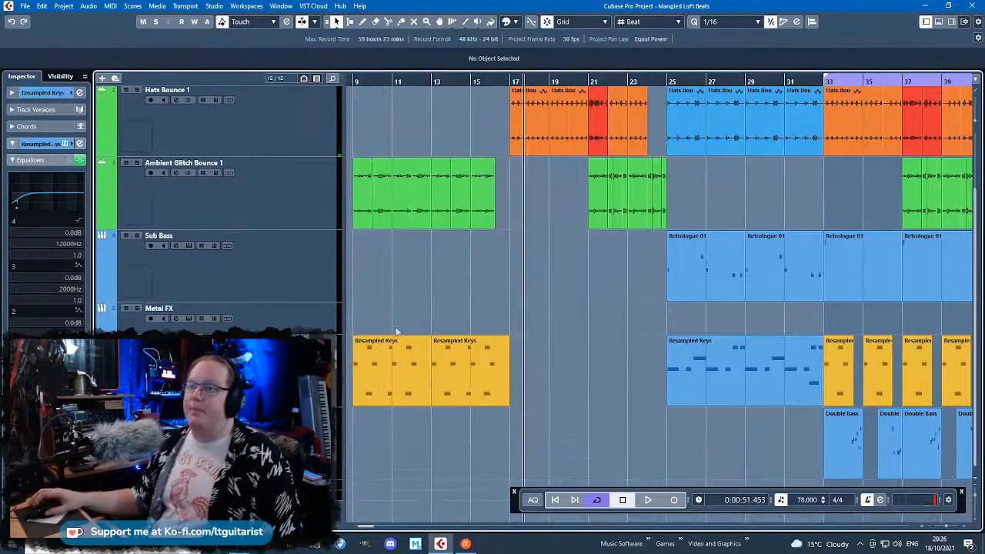
left_click(509, 81)
key("ctrl+v")
scroll(532, 293, "up", 3)
mouse_move(508, 370)
left_mouse_down()
mouse_move(541, 372)
mouse_move(503, 379)
left_mouse_up()
left_click(526, 278)
left_click_drag(600, 274, 696, 473)
left_click_drag(715, 381, 797, 377)
left_click(640, 300)
Start playback and glue the Double Bass parts from bar 17 and those from bar 33 into one part each
key("space")
key("4")
left_click(515, 442)
left_click(530, 435)
left_click(534, 434)
key("1")
scroll(580, 458, "down", 3)
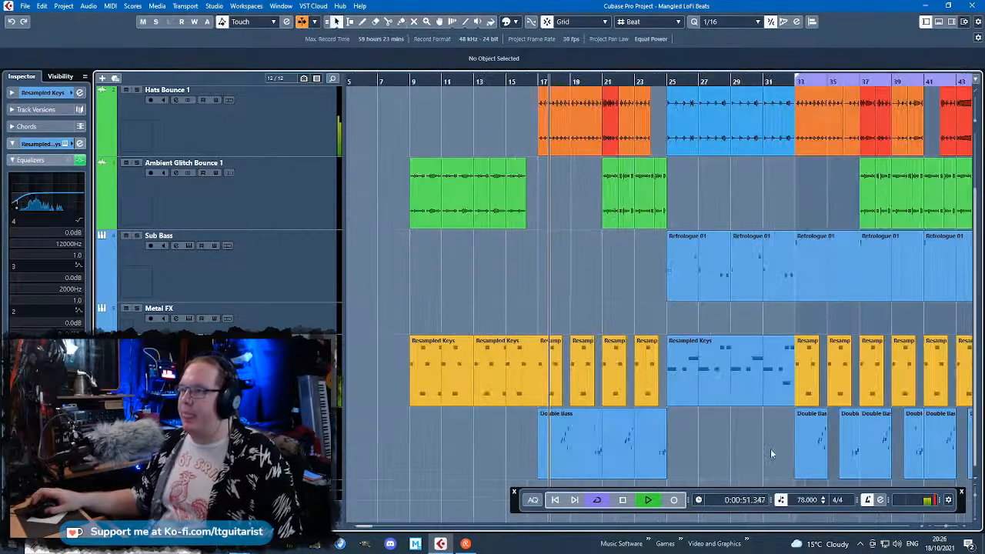
left_click(812, 438)
key("1")
scroll(813, 442, "down", 3)
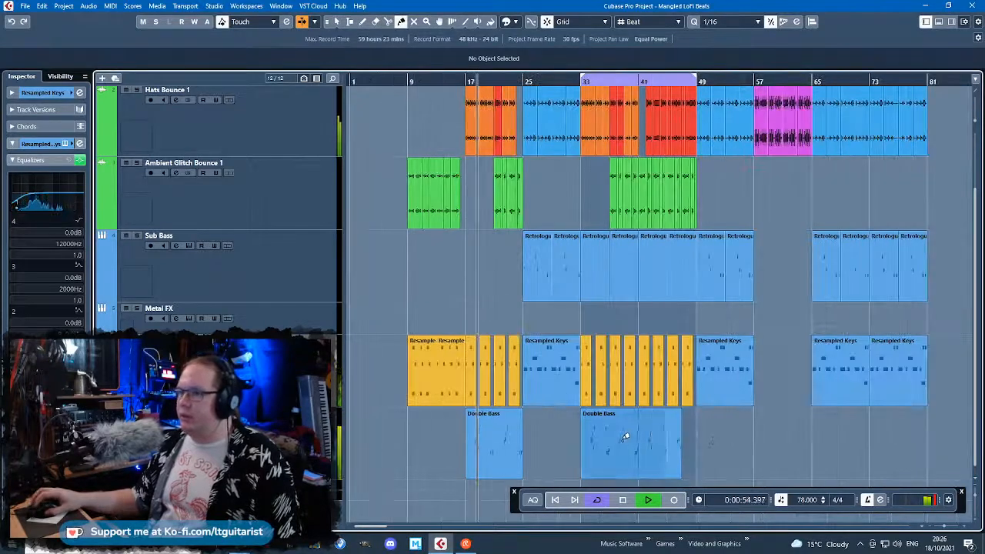
Colour both glued Double Bass parts yellow to match the Resampled Keys
left_click_drag(455, 455, 645, 445)
left_click(516, 22)
left_click(545, 52)
left_click(470, 267)
scroll(625, 306, "up", 2)
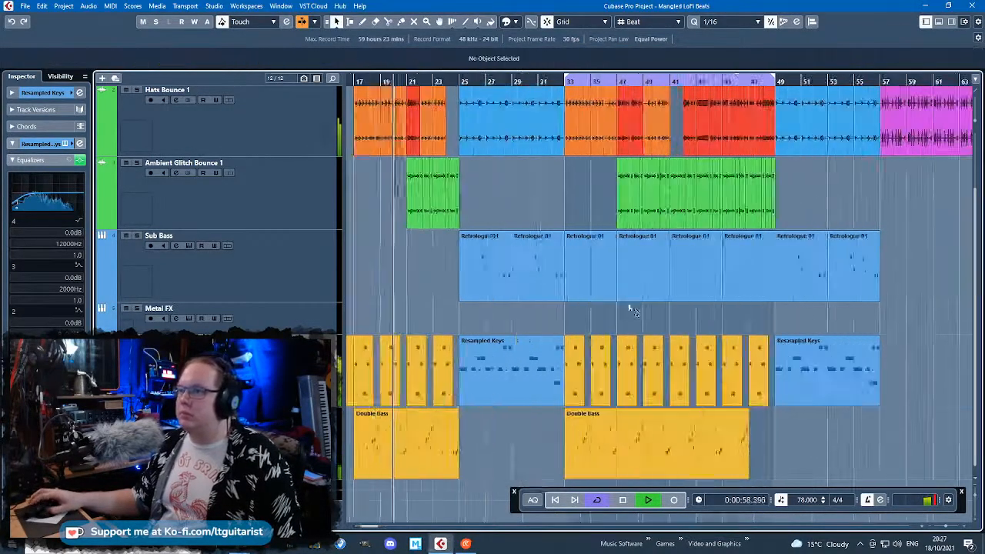
Colour the Sub Bass parts in bars 33 to 49 and the Ambient Glitch Bounce events from bar 21 onward yellow
left_click_drag(592, 312, 744, 246)
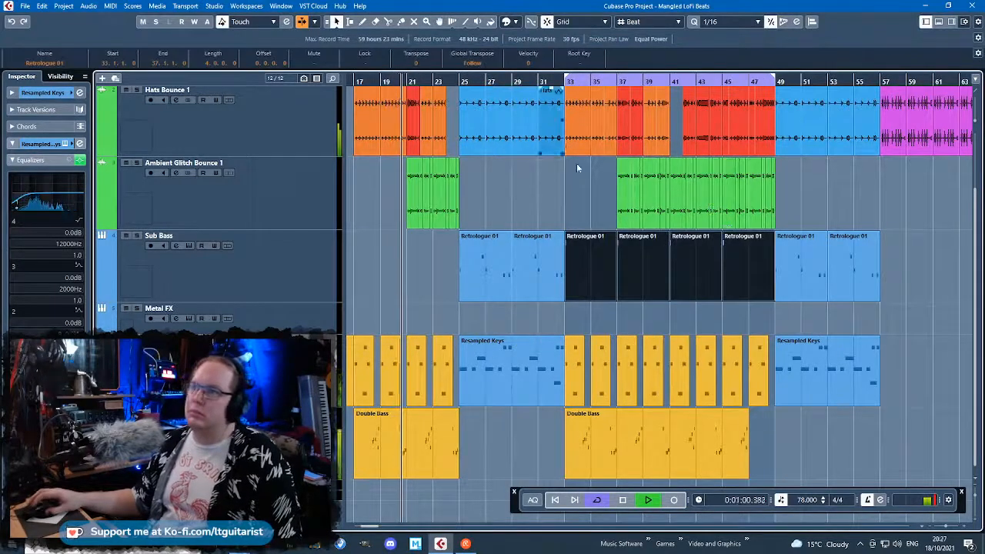
left_click_drag(807, 192, 401, 199)
left_click(516, 22)
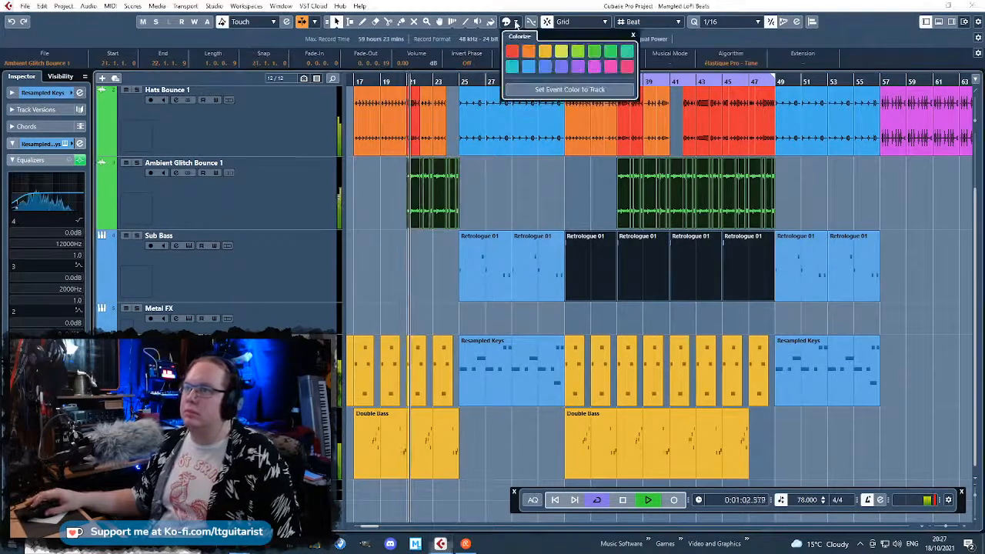
left_click(545, 52)
left_click(524, 212)
scroll(524, 214, "down", 2)
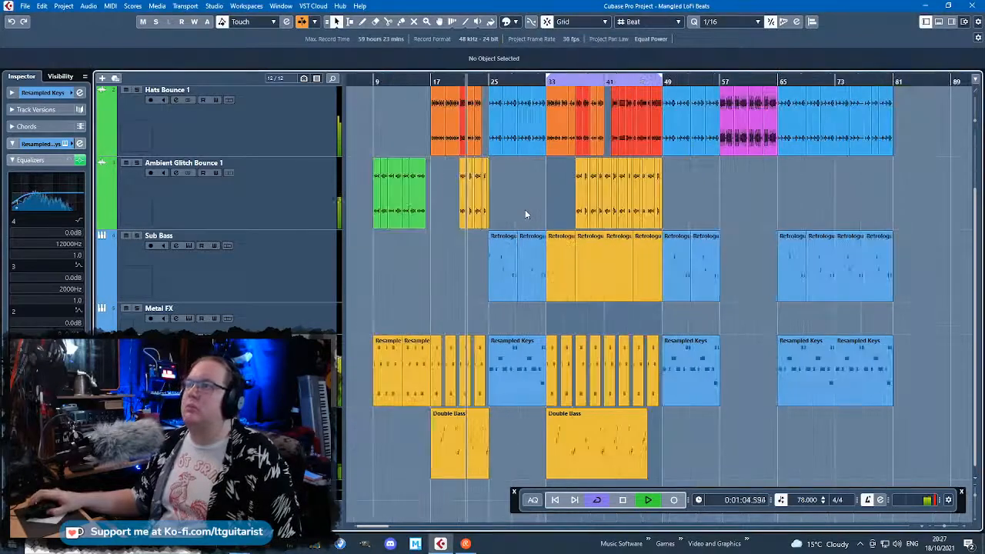
Reduce the height of the Ambient Glitch Bounce 1 track
left_click(308, 221)
left_click_drag(313, 230, 321, 182)
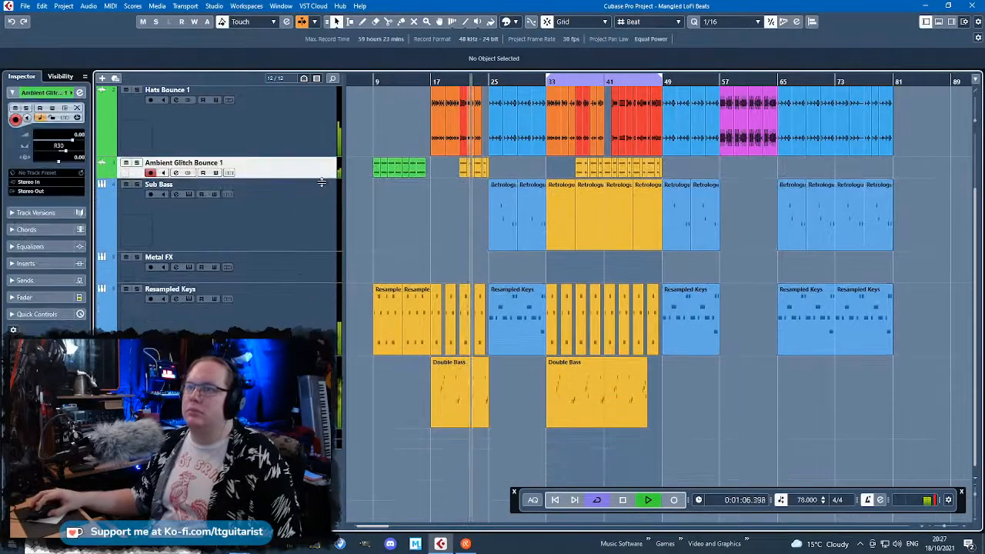
Listen through the transition at bar 25 to check the new keys and double bass against the following section
key("shift+h")
key("h")
key("h")
key("h")
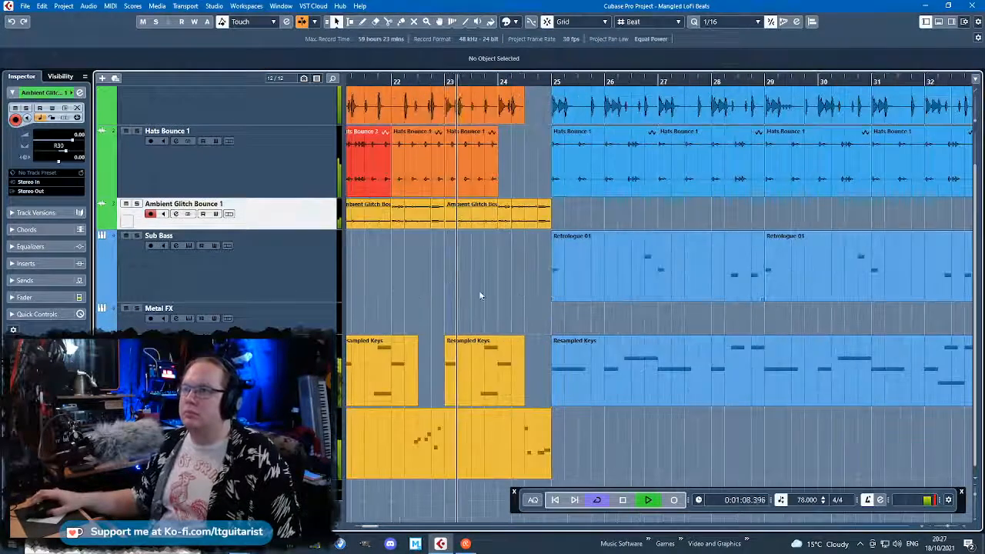
key("g")
key("g")
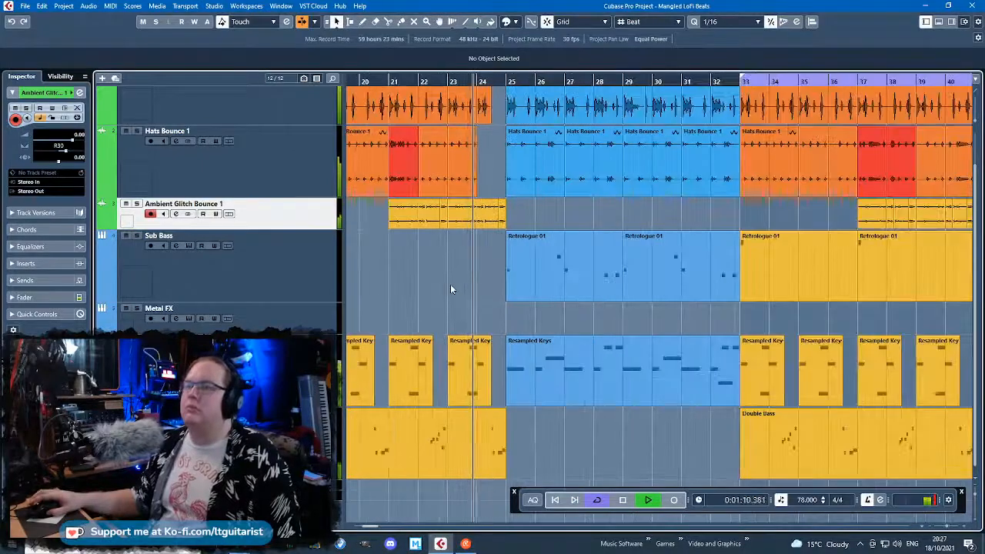
key("h")
key("h")
key("h")
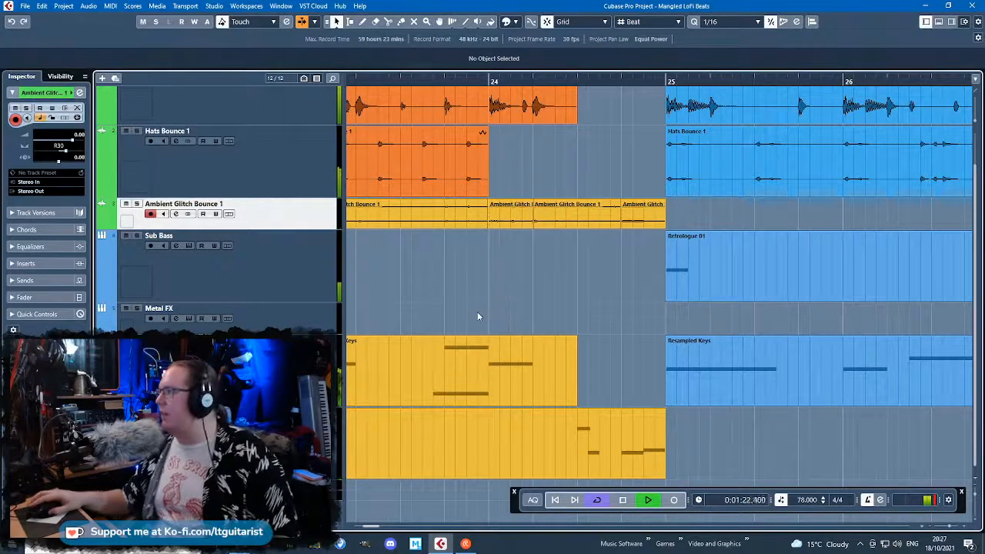
scroll(477, 316, "down", 2, "ctrl")
scroll(478, 311, "down", 5, "ctrl")
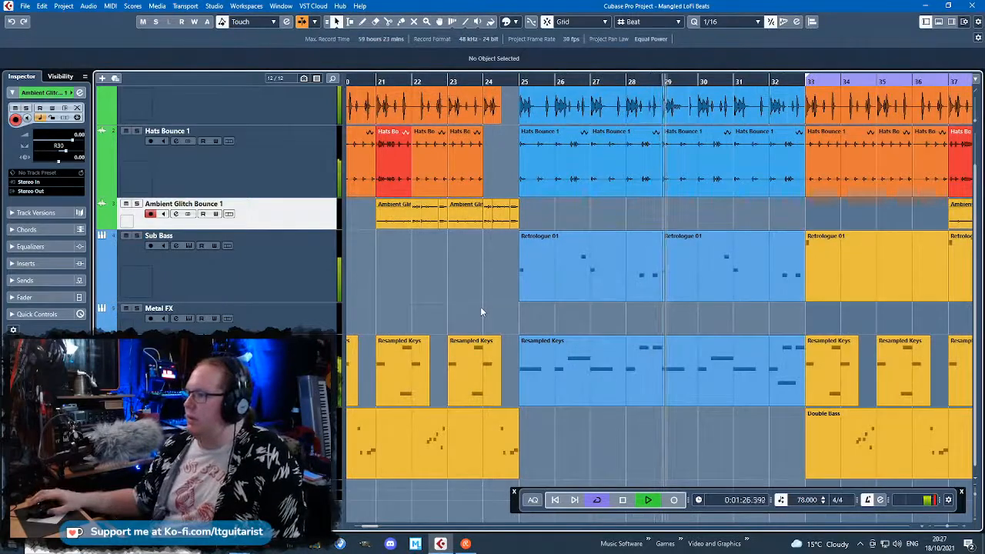
scroll(655, 358, "down", 3, "ctrl")
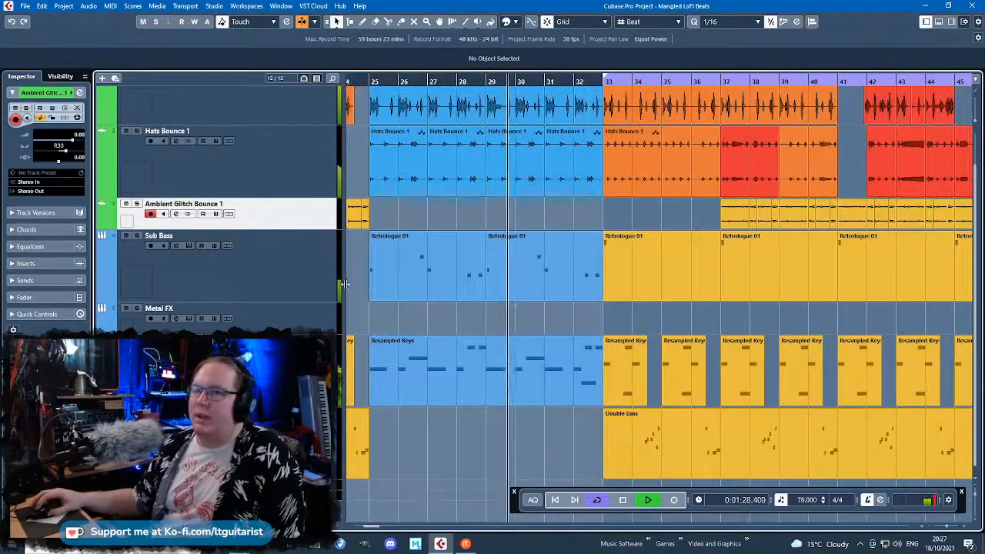
Reduce the heights of the Sub Bass, Hats Bounce 1 and KickSnare Bounce 1 tracks
left_click_drag(331, 301, 331, 277)
scroll(411, 326, "down", 2, "ctrl")
left_click_drag(412, 329, 384, 330)
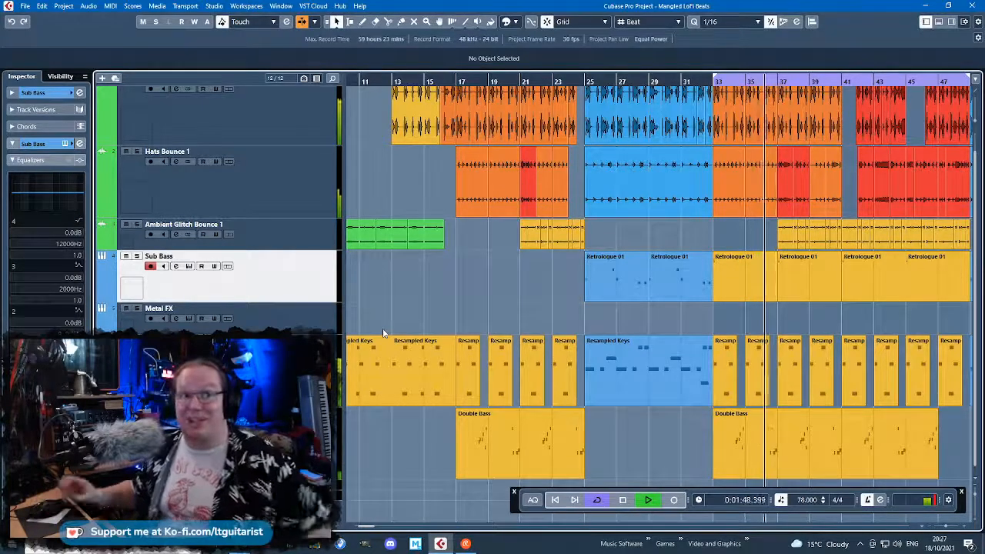
scroll(385, 333, "down", 4)
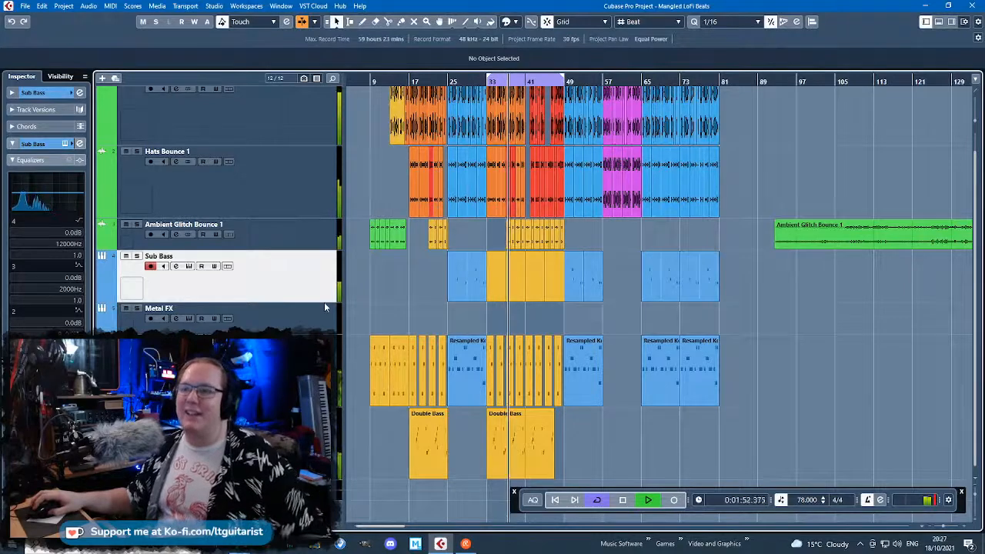
scroll(431, 317, "up", 1)
left_click(290, 223)
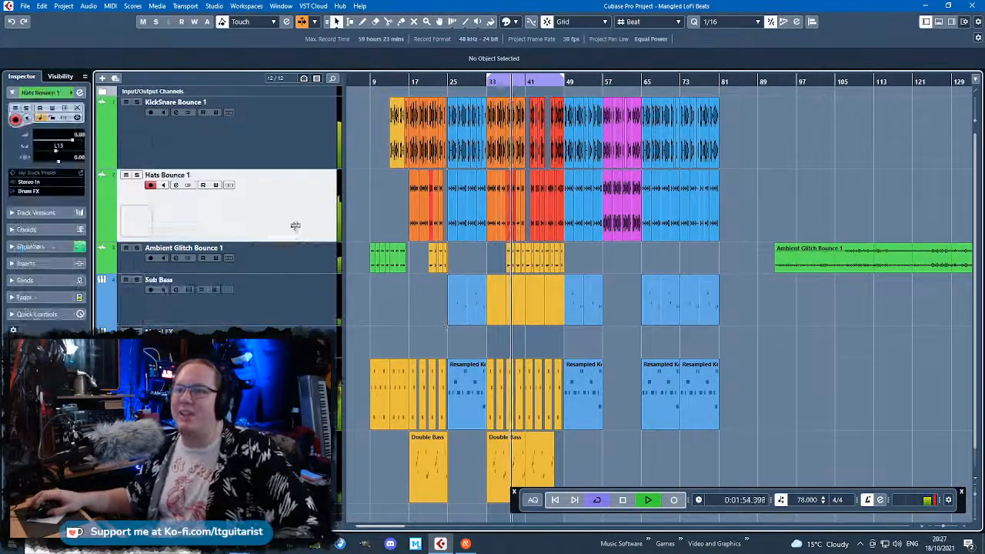
left_click(307, 148)
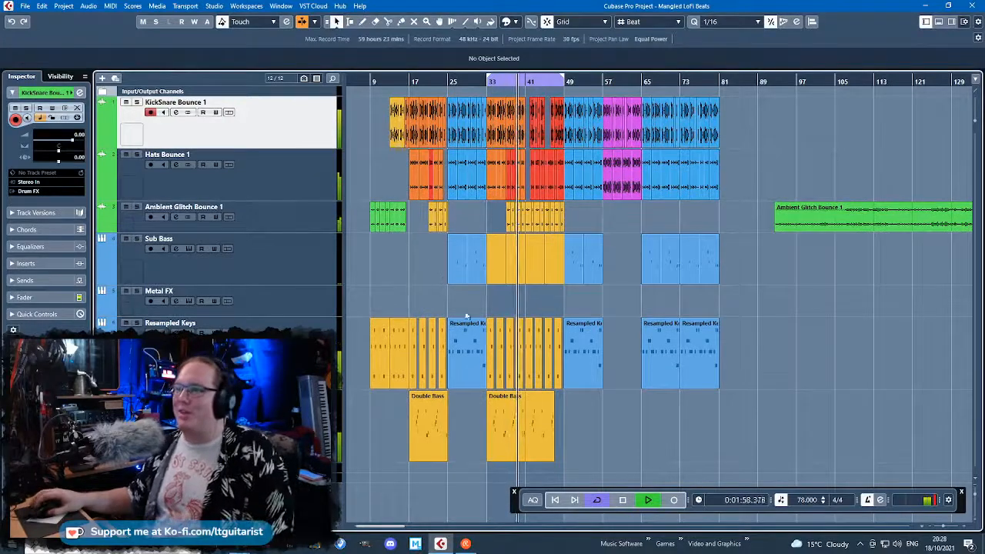
Select the Resampled Keys track, stop playback and turn off cycle mode
scroll(496, 316, "up", 2)
scroll(496, 315, "up", 2)
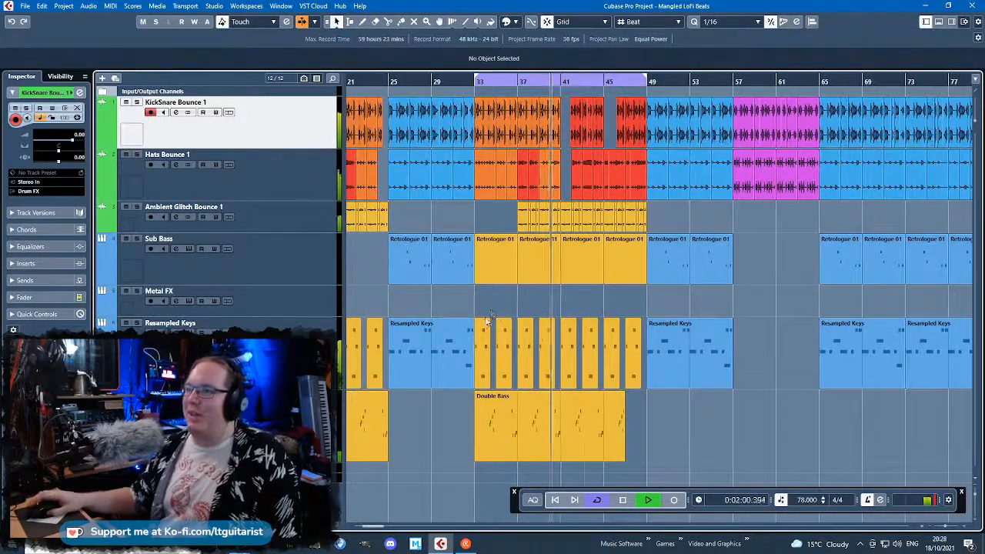
left_click(265, 354)
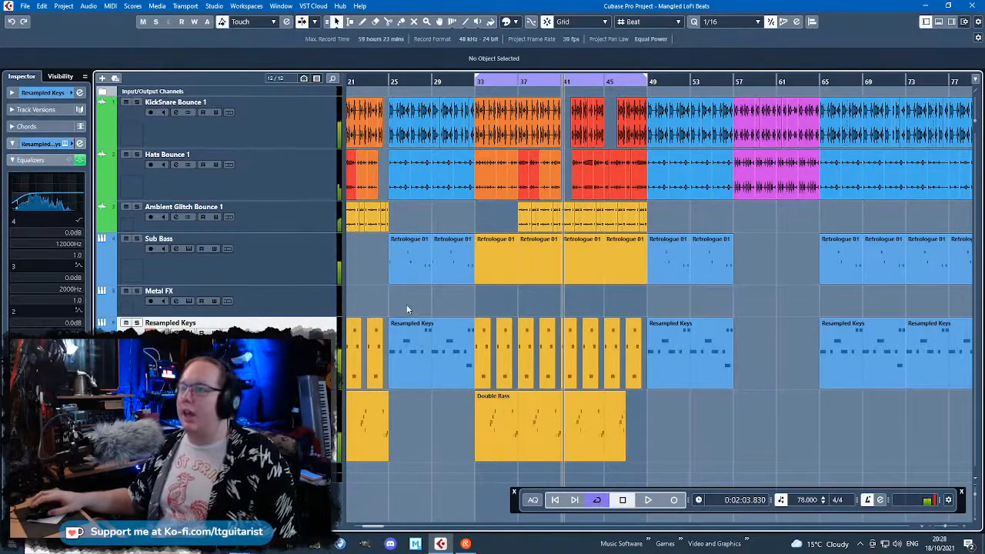
scroll(445, 295, "down", 2)
key("KP_Divide")
scroll(589, 445, "up", 1)
scroll(616, 453, "down", 2)
left_click_drag(651, 439, 491, 444)
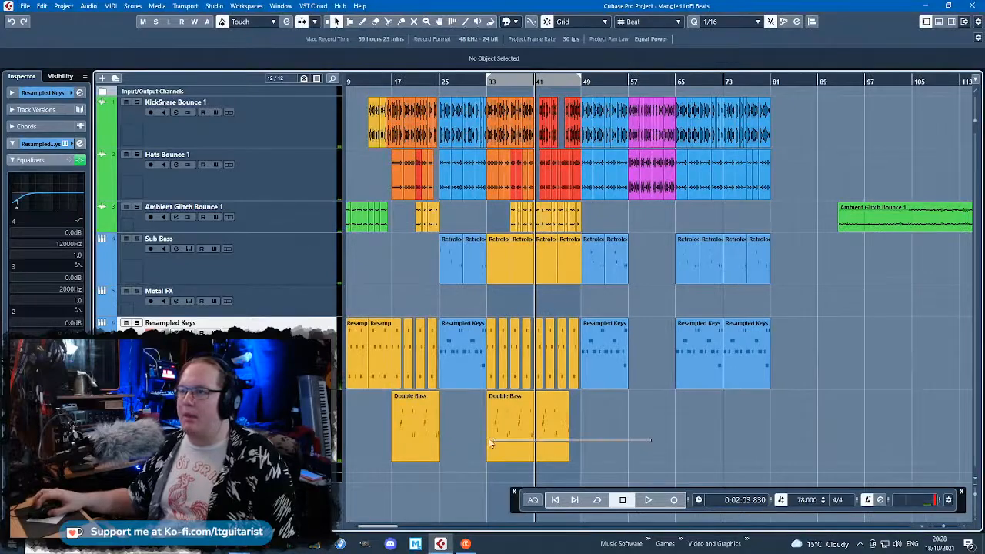
scroll(631, 449, "up", 2)
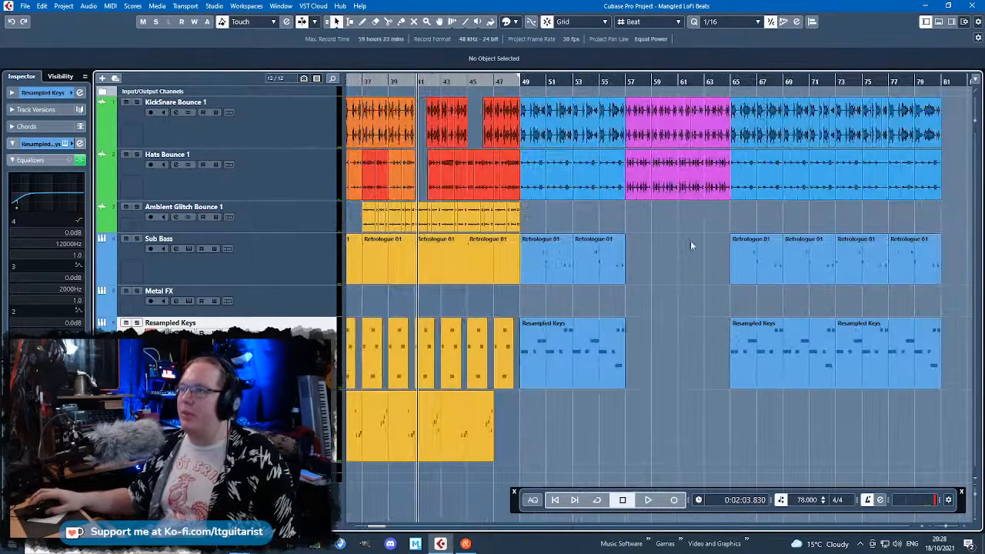
scroll(597, 337, "down", 2)
Create a Metal FX part from bar 33 to bar 49 and add a short D3 note near bar 40
left_click(323, 308)
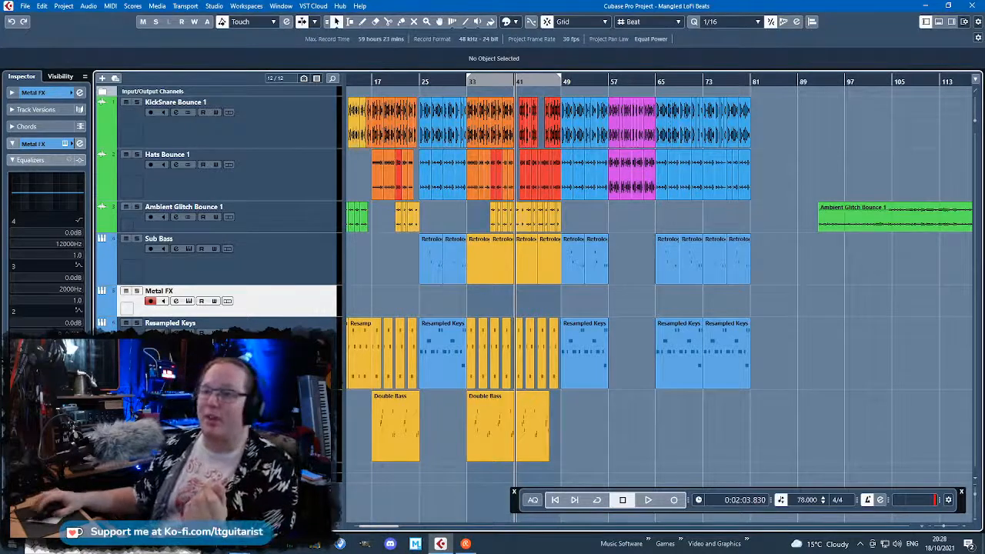
right_click(266, 368)
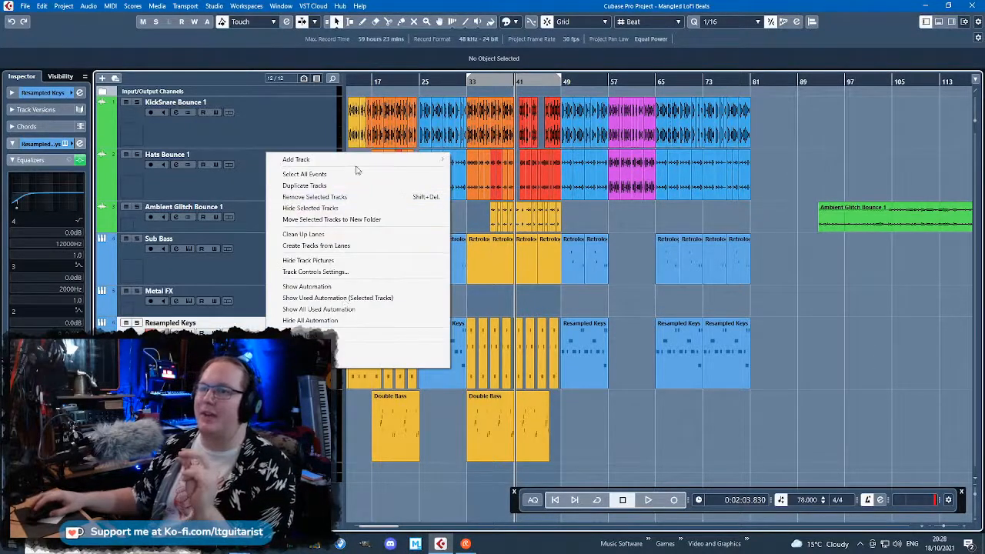
left_click(186, 313)
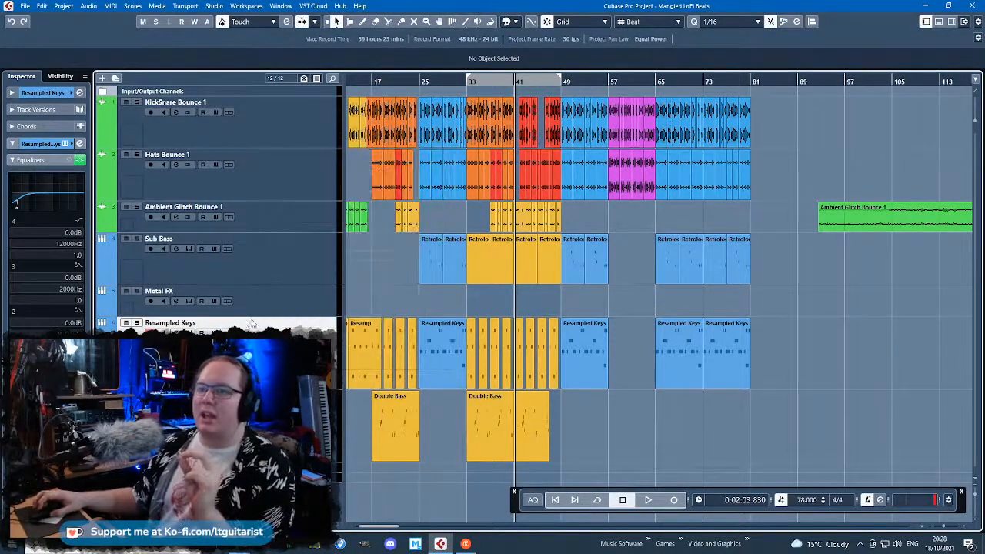
left_click(257, 315)
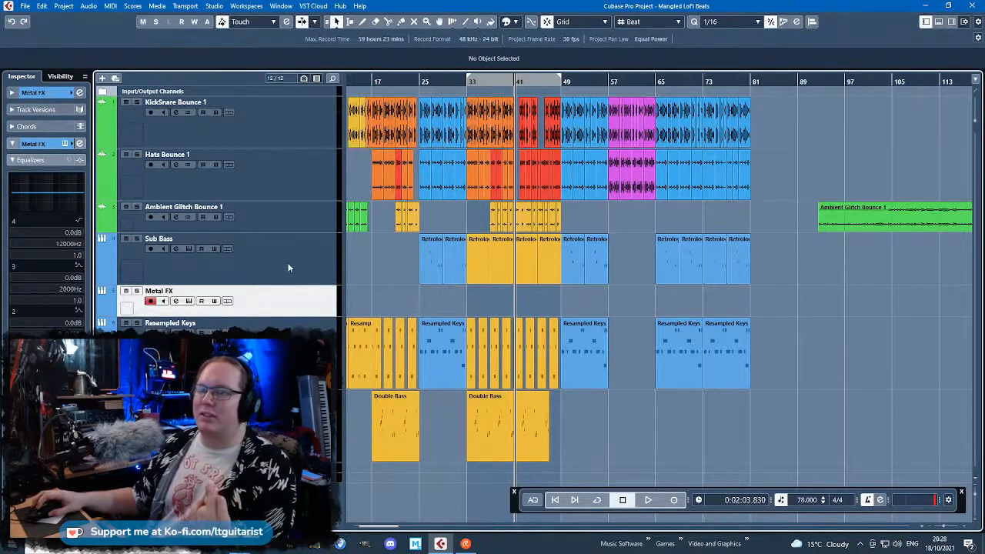
double_click(478, 303)
double_click(478, 302)
left_click_drag(172, 244, 434, 257)
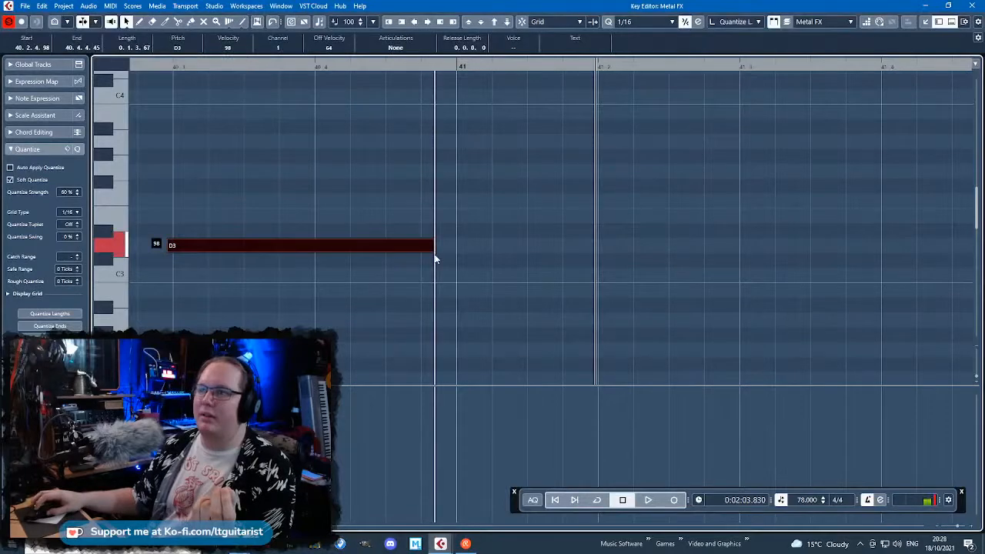
left_click_drag(468, 315, 300, 225)
scroll(278, 259, "down", 4)
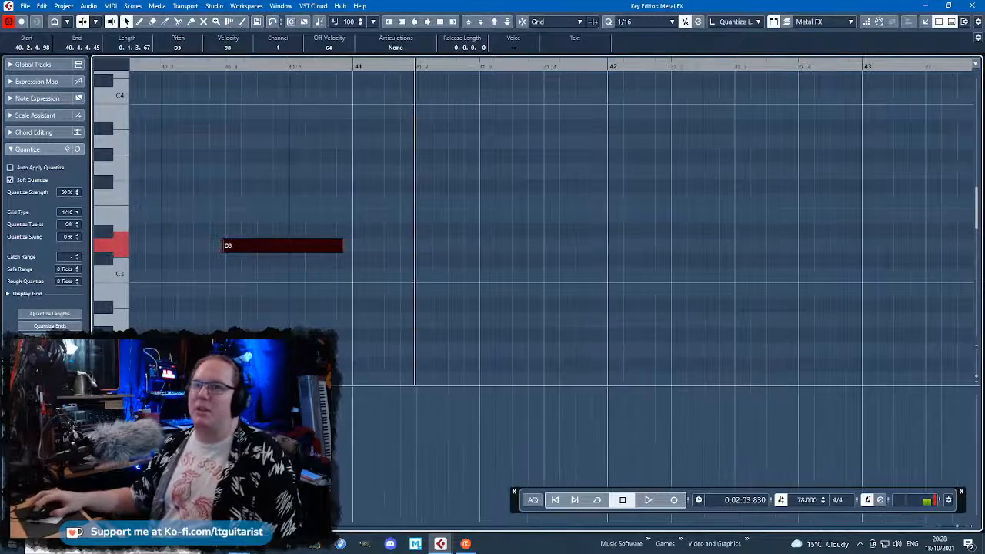
Move the Metal FX note to A#4 at the start of bar 33 with snap on, and extend it to bar 37
scroll(439, 358, "left", 3)
left_click(440, 359)
scroll(439, 359, "down", 3)
left_click_drag(440, 247, 296, 177)
scroll(286, 184, "up", 5)
scroll(308, 231, "up", 4)
scroll(339, 292, "up", 2)
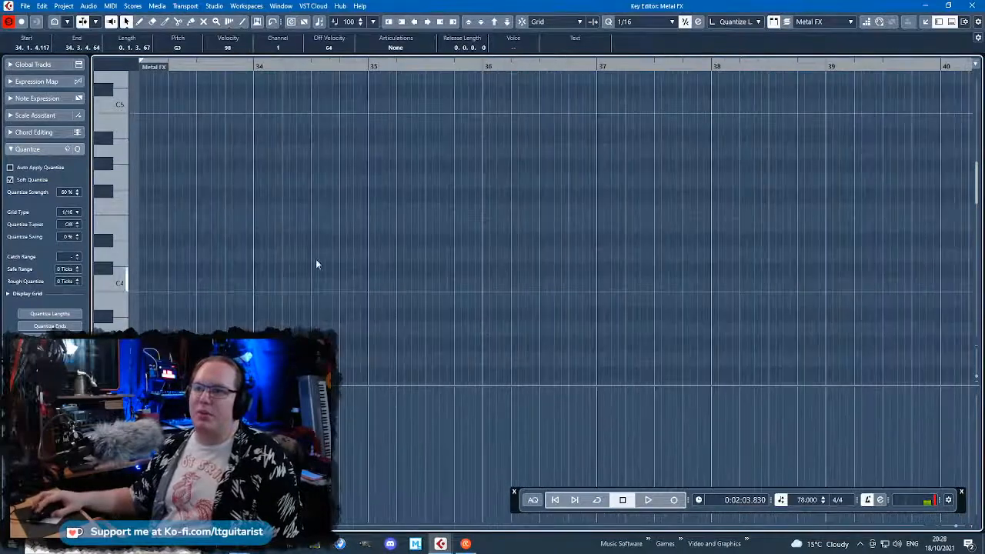
scroll(313, 300, "left", 3)
left_click(465, 371)
left_click_drag(498, 361, 792, 245)
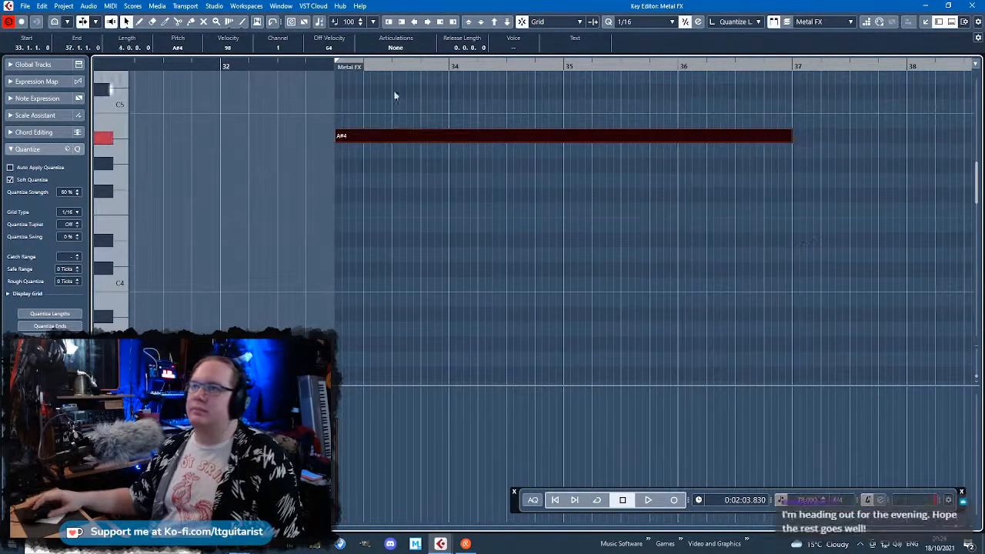
Play the A#4 note from bar 33, shorten it to end at bar 35, and return to the arrangement
key("space")
key("g")
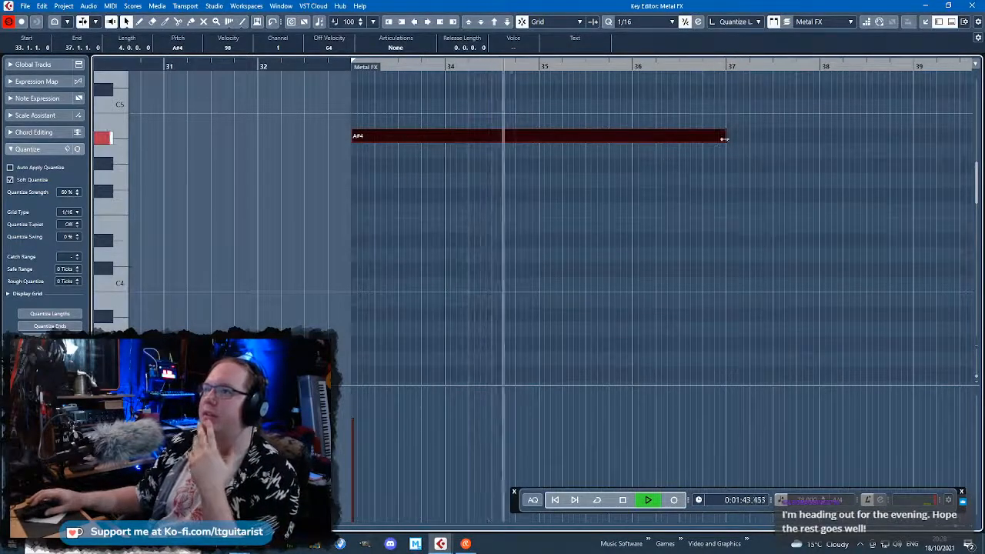
left_click_drag(724, 137, 541, 139)
left_click(626, 176)
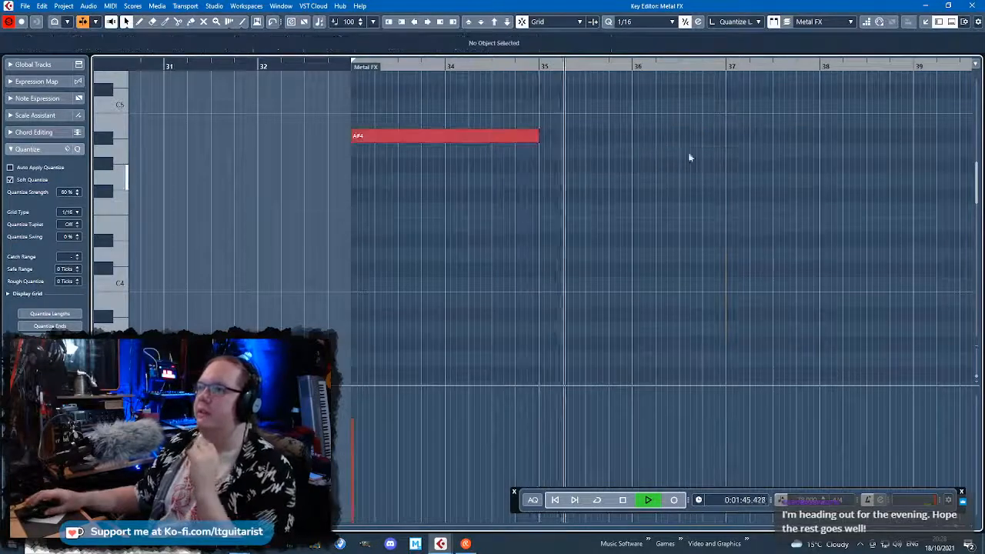
key("space")
left_click(926, 9)
Split the Metal FX part at bar 37, delete the remainder, and repeat the remaining four-bar part from bar 37 onward
scroll(403, 297, "up", 5)
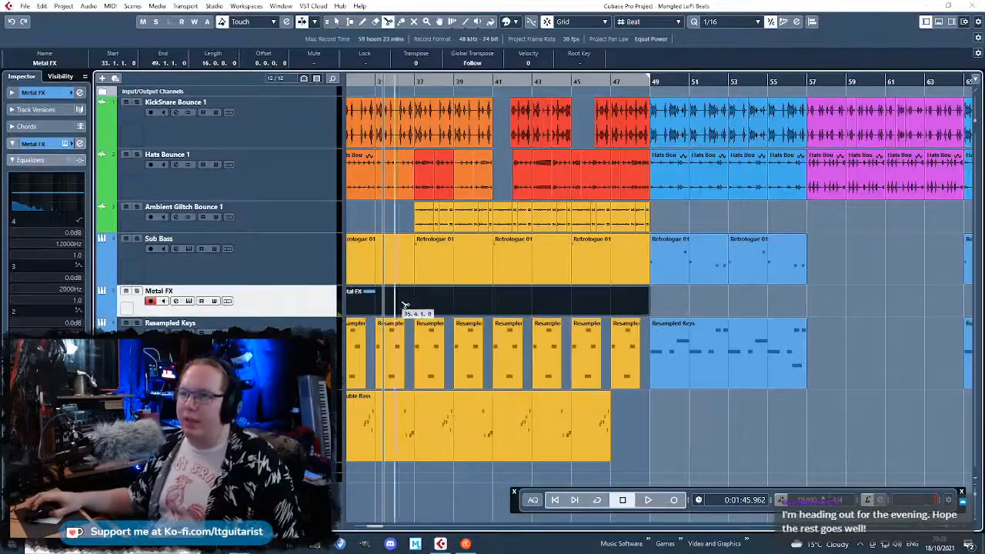
left_click(416, 306, "alt")
key("Delete")
scroll(391, 310, "left", 2)
left_click(438, 308)
key("ctrl+d")
key("ctrl+d")
key("ctrl+d")
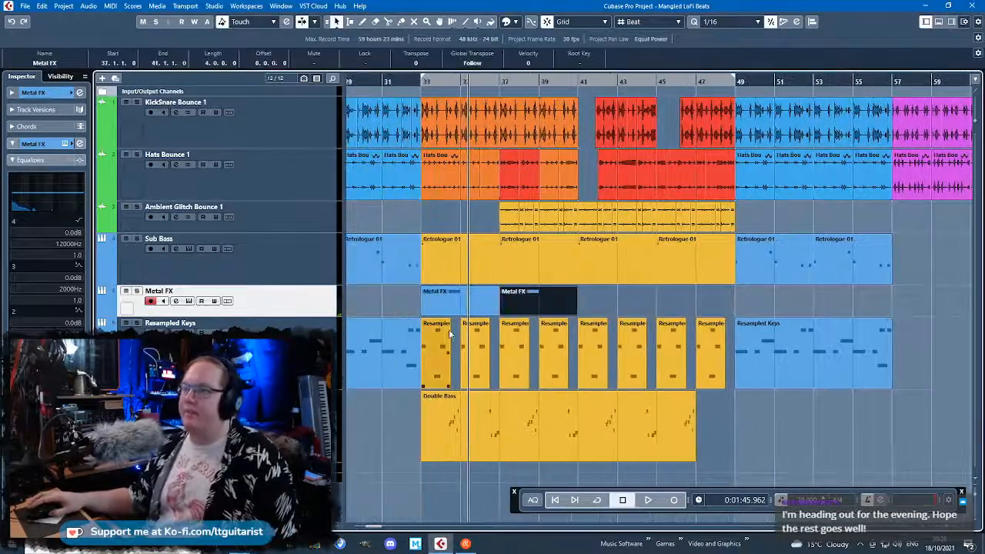
Repeat the two Metal FX parts to fill the stretch up to bar 49 and start playback
left_click(369, 297)
left_click_drag(756, 302, 756, 302)
key("space")
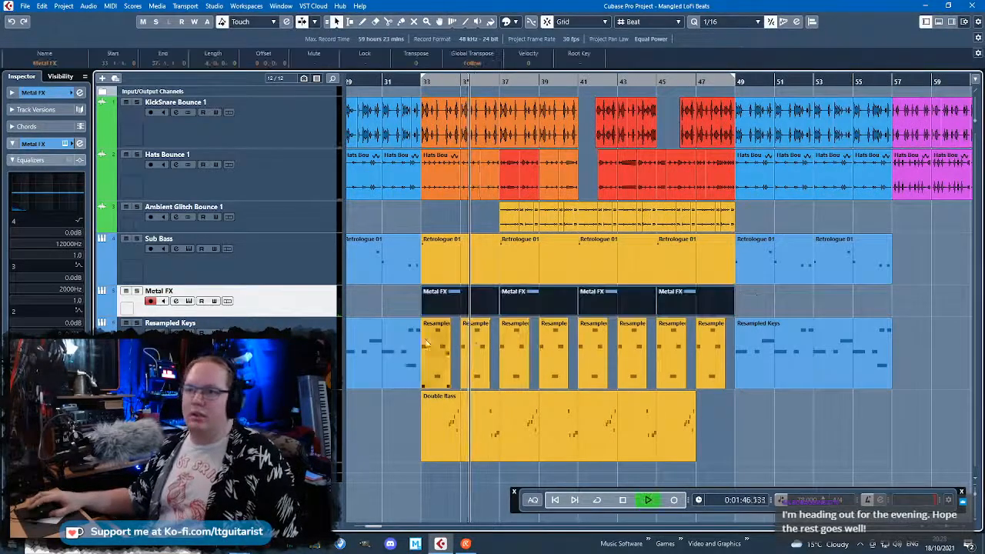
Copy two of the Metal FX parts to bars 57 to 65
scroll(427, 300, "down", 4)
left_click_drag(612, 295, 647, 304)
key("ctrl+d")
scroll(602, 306, "up", 3)
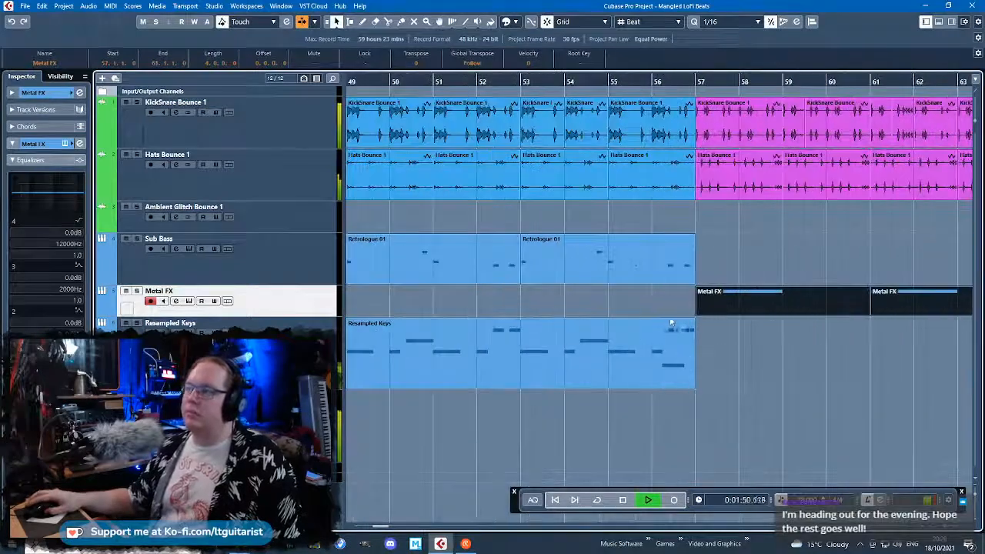
scroll(526, 312, "down", 4)
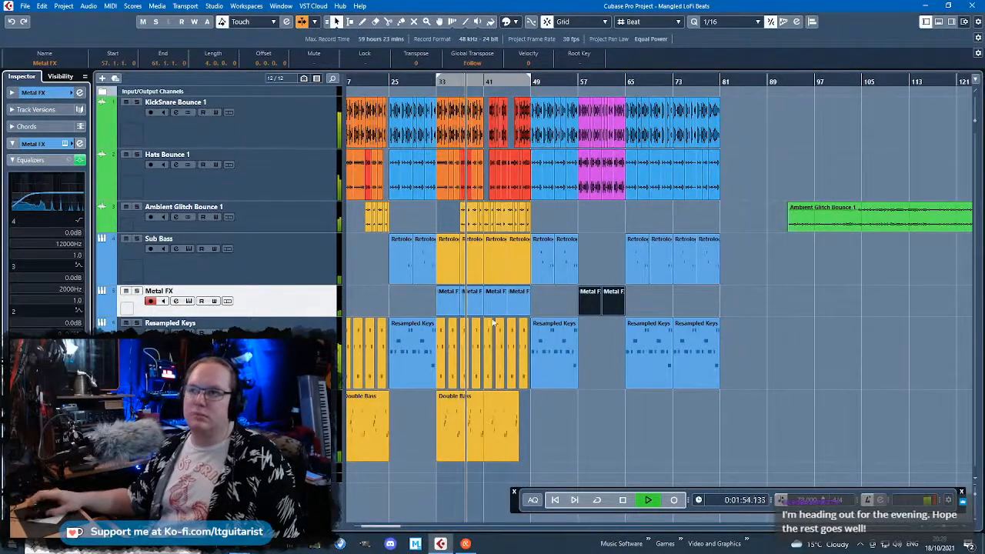
Offset the notes in the four Metal FX parts two bars later while keeping the parts spanning bars 33 to 49
scroll(493, 321, "up", 4)
scroll(358, 305, "down", 1)
scroll(359, 304, "up", 2)
scroll(358, 304, "down", 2)
left_click_drag(355, 303, 655, 301)
scroll(582, 301, "up", 2)
left_click_drag(583, 301, 658, 302)
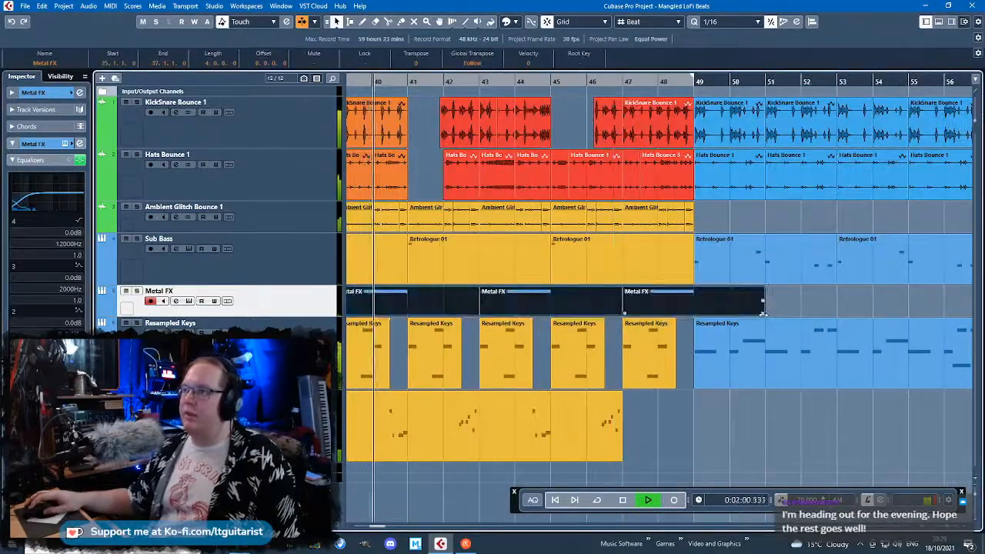
left_click_drag(764, 314, 694, 314)
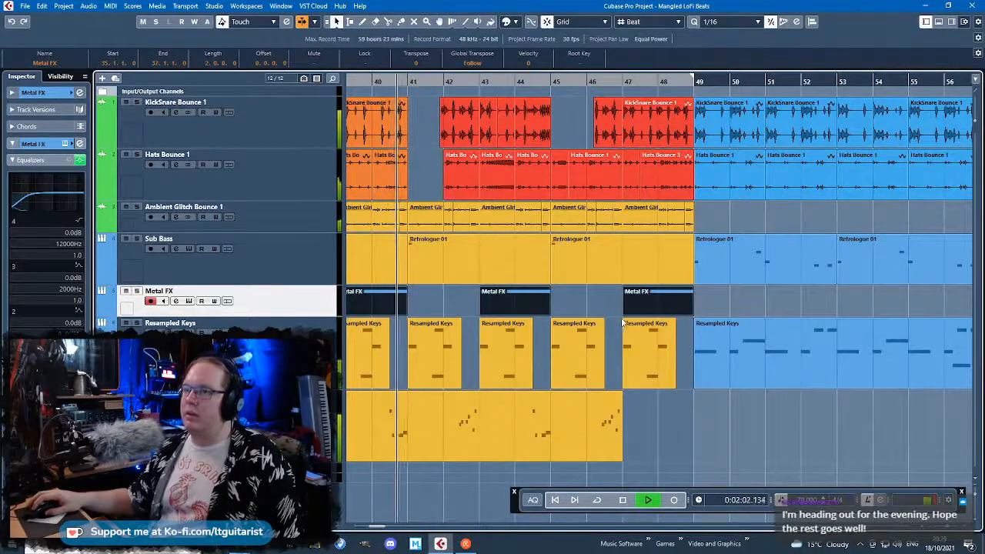
left_click_drag(624, 313, 551, 311)
scroll(543, 320, "down", 3)
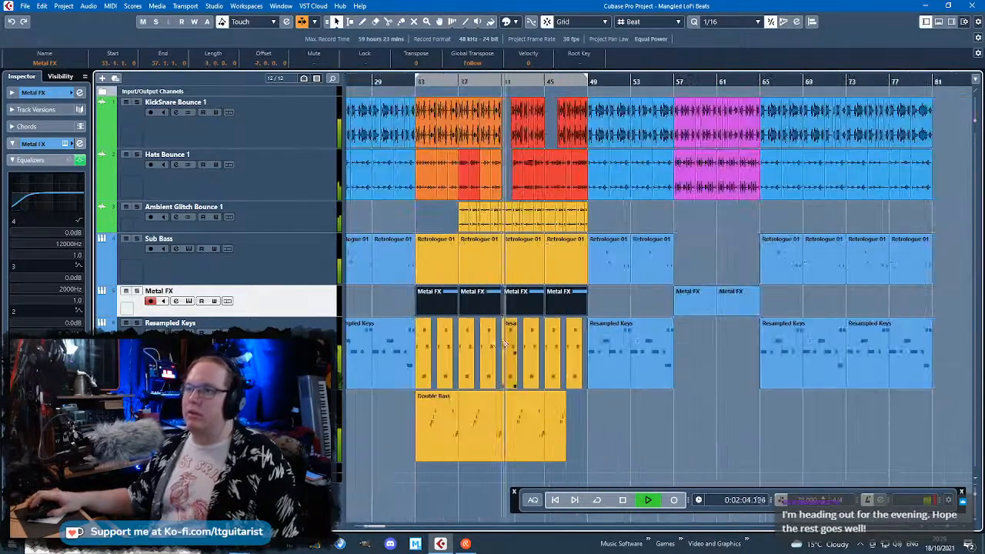
Glue the four Metal FX parts into a single part from bar 33 to bar 49
scroll(504, 344, "down", 2)
left_click(453, 303)
scroll(494, 342, "up", 6)
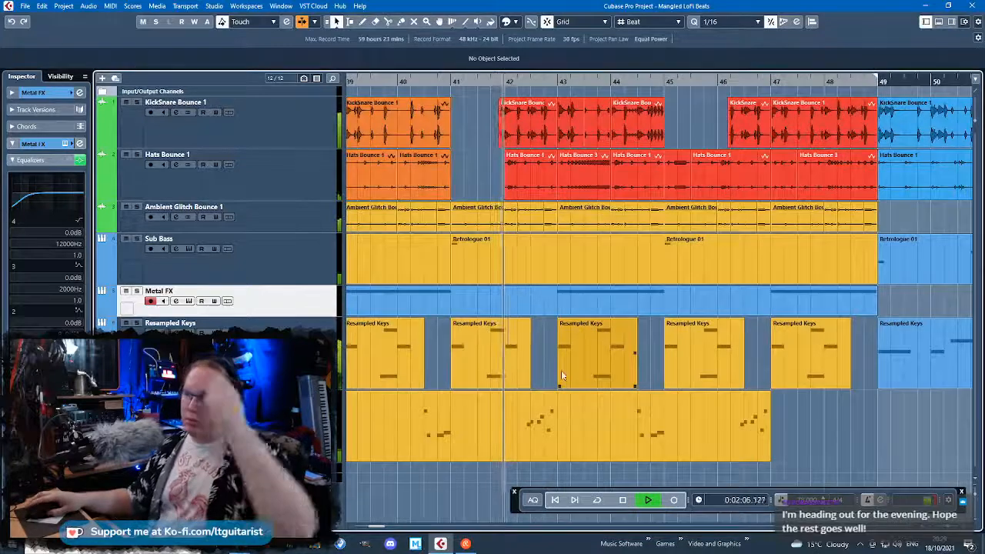
scroll(548, 362, "down", 2)
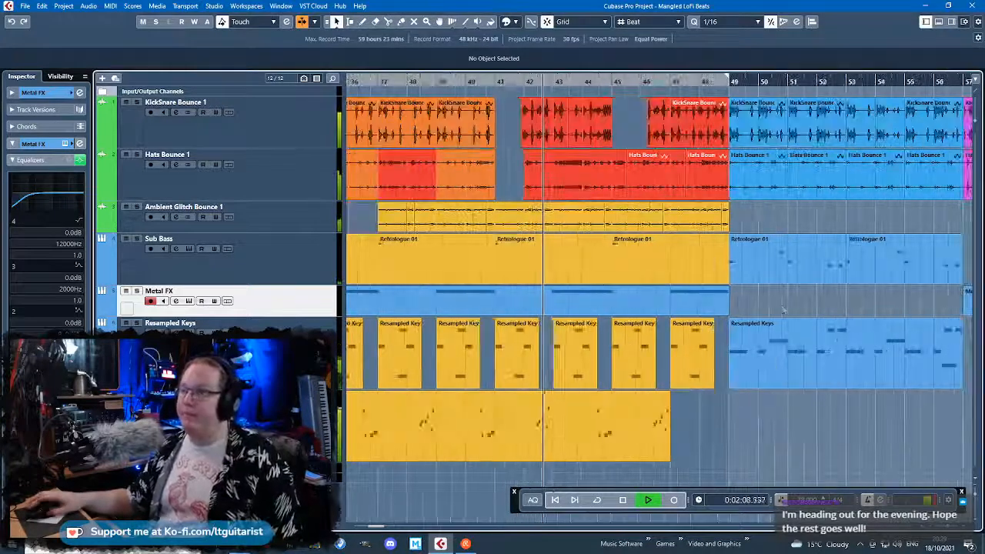
left_click_drag(796, 301, 373, 308)
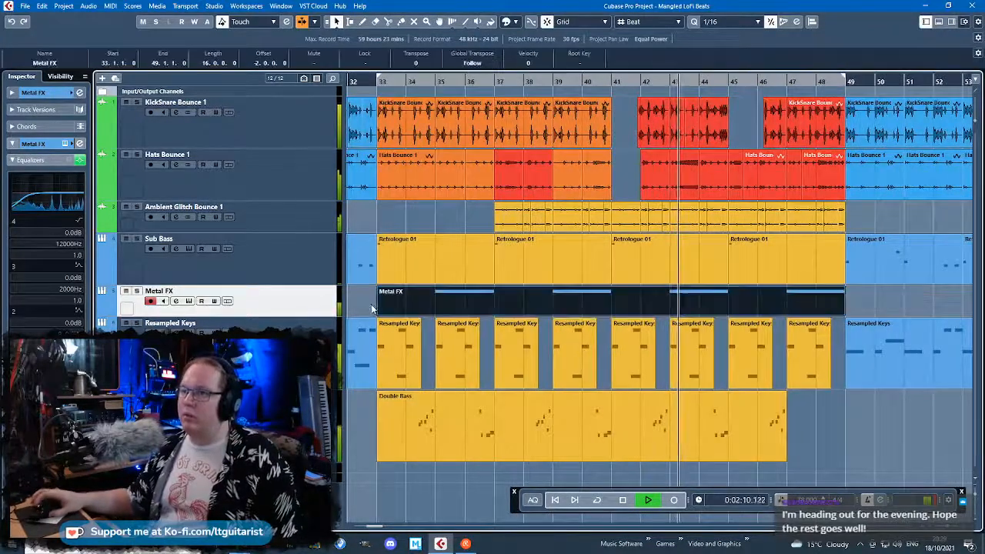
Move the merged Metal FX part one bar earlier to bar 32 and play the section around bar 41
key("space")
scroll(650, 317, "up", 3)
left_click_drag(752, 305, 671, 302)
key("space")
left_click(580, 322)
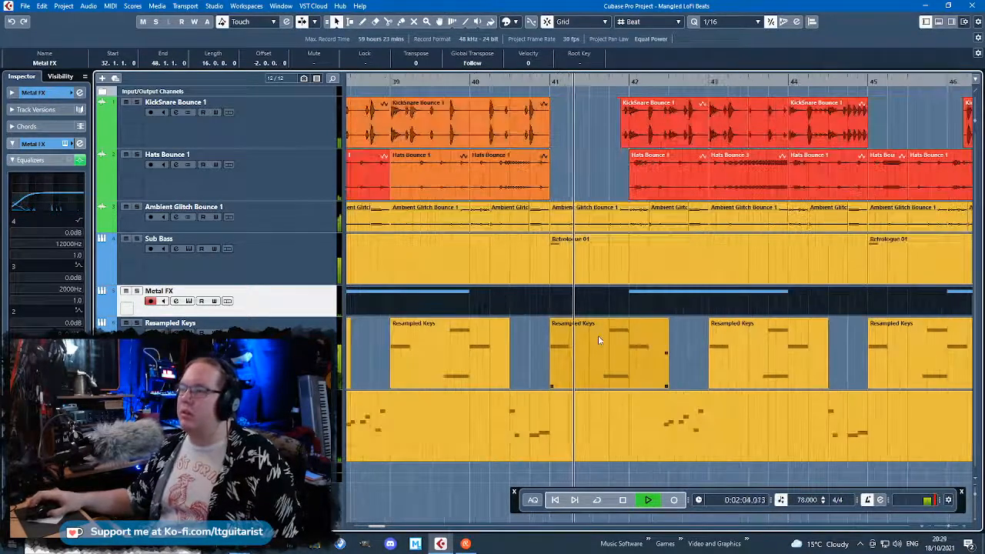
scroll(598, 336, "up", 3)
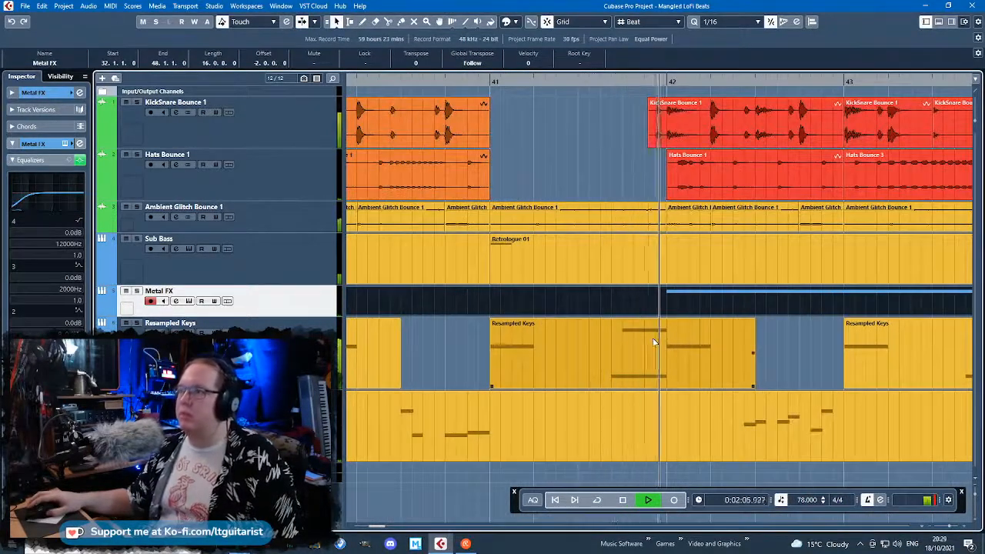
scroll(655, 342, "down", 3)
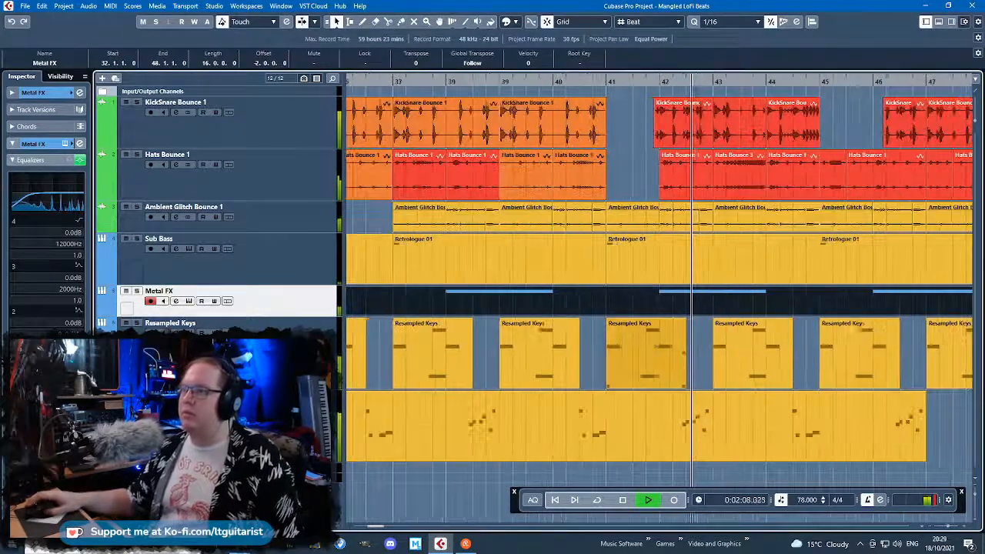
scroll(697, 343, "down", 2)
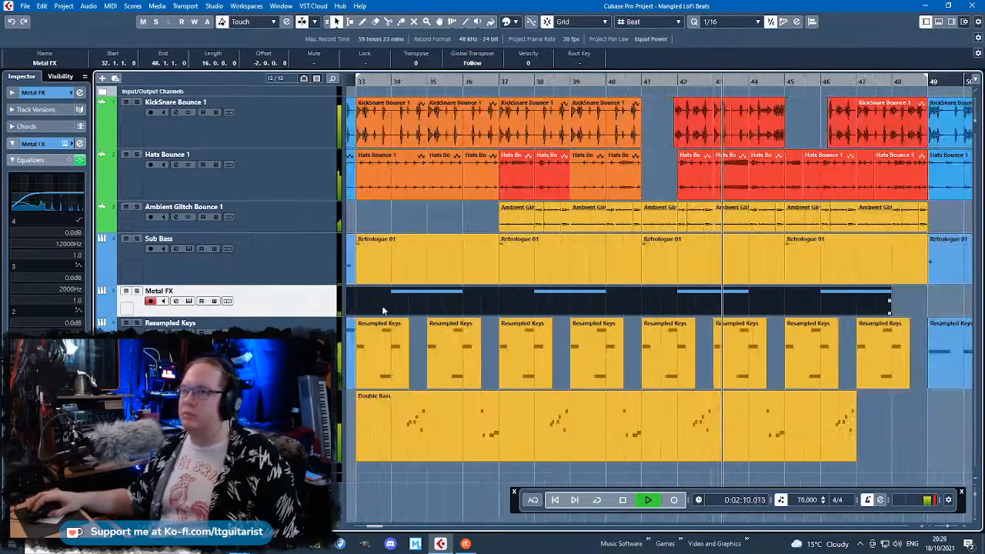
Trim the start of the Metal FX part to bar 33 and extend its end to bar 49
scroll(385, 309, "down", 3)
left_click_drag(357, 308, 367, 314)
scroll(640, 325, "up", 2)
left_click_drag(566, 316, 603, 317)
scroll(603, 316, "down", 3)
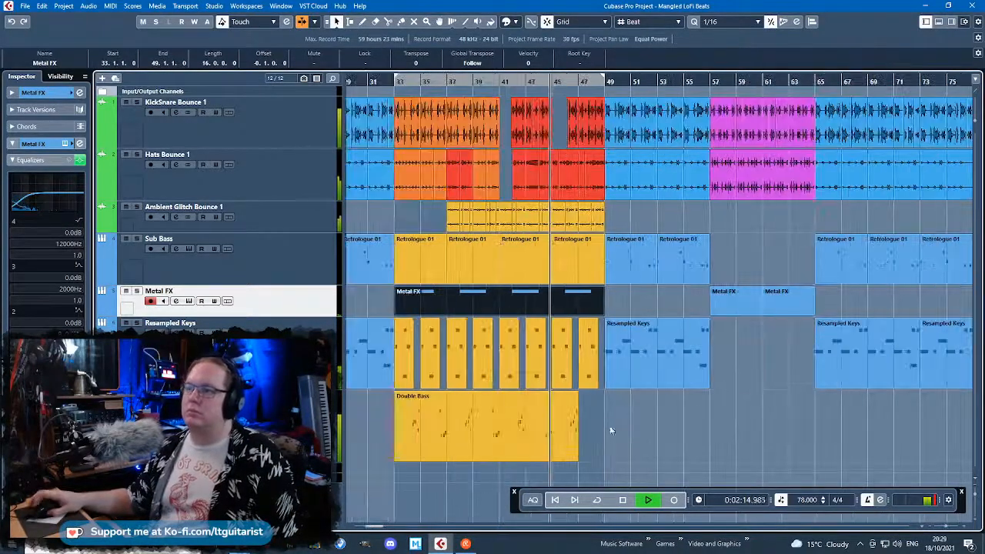
Move the Double Bass track above Sub Bass, and reduce the height of both tracks
left_click(361, 305)
left_click(311, 348)
left_click_drag(308, 408, 323, 261)
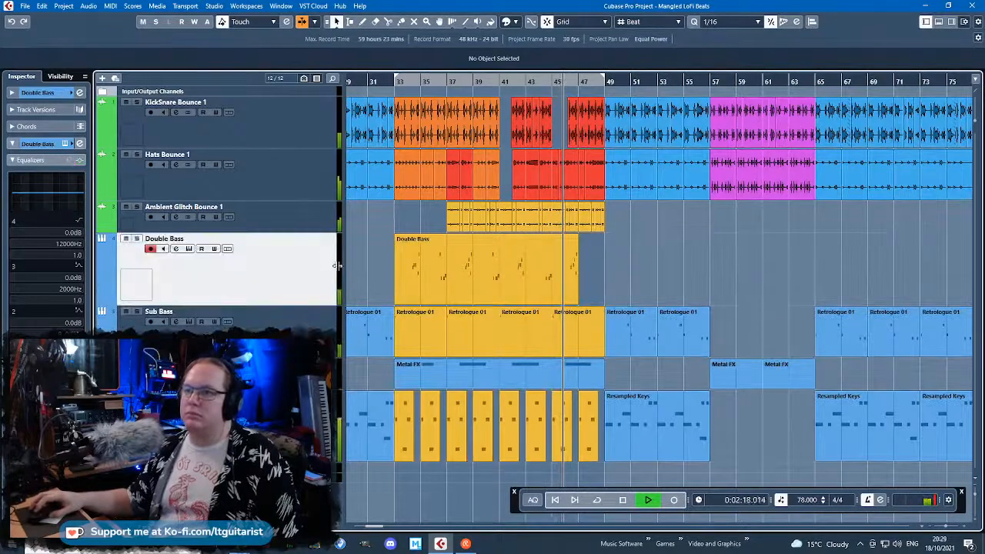
left_click_drag(286, 306, 300, 265)
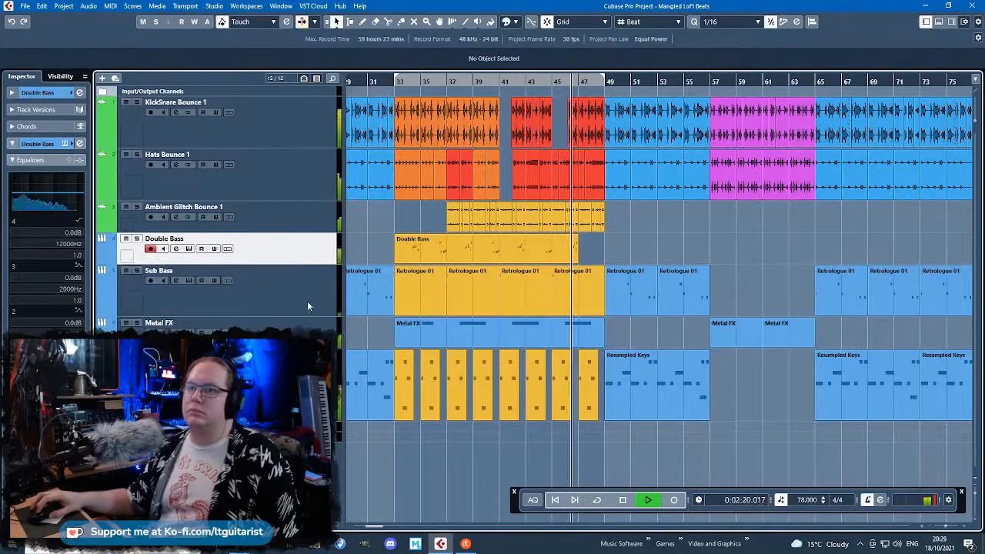
left_click(311, 291)
scroll(610, 354, "up", 3, "ctrl")
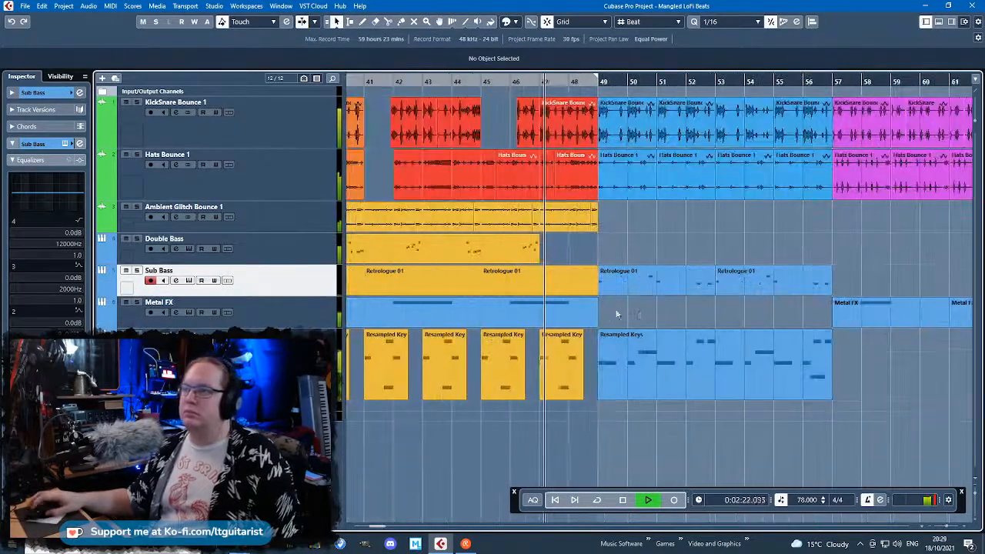
scroll(630, 330, "down", 1, "ctrl")
key("space")
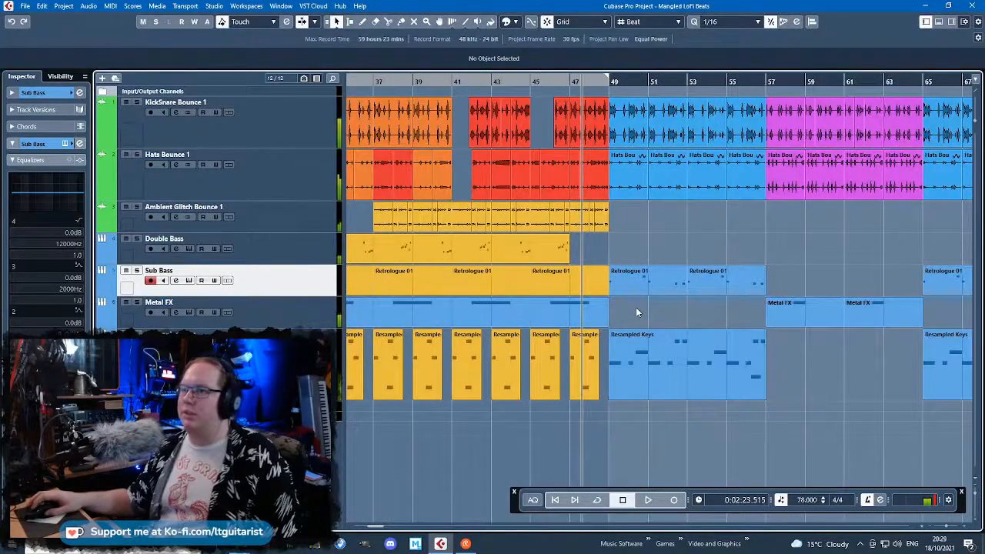
Play from around bar 46, and delete all Metal FX parts from bars 33 to 49 and 57 to 65
left_click_drag(547, 80, 531, 110)
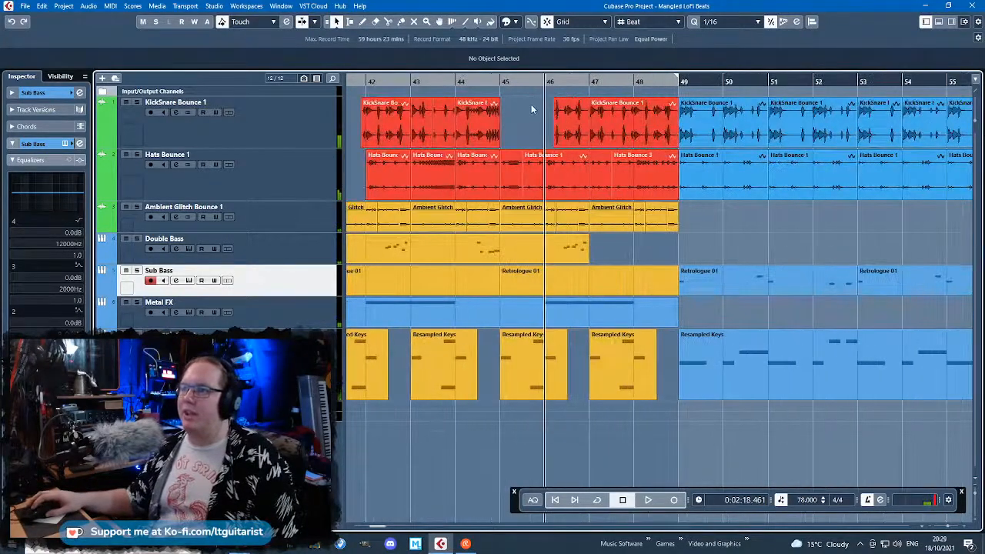
key("space")
scroll(531, 308, "down", 4, "ctrl")
left_click(552, 320)
key("space")
key("Delete")
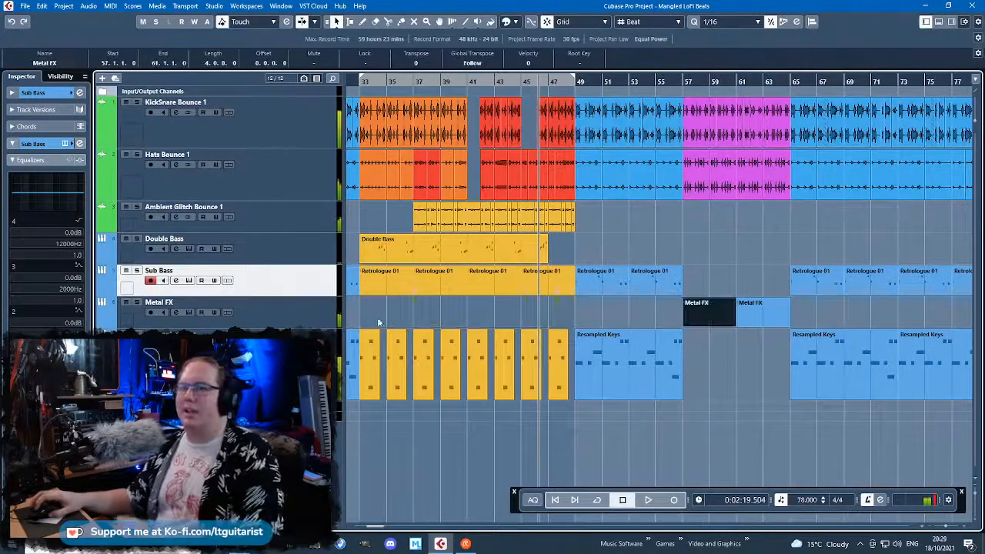
left_click(326, 316)
left_click_drag(673, 316, 791, 322)
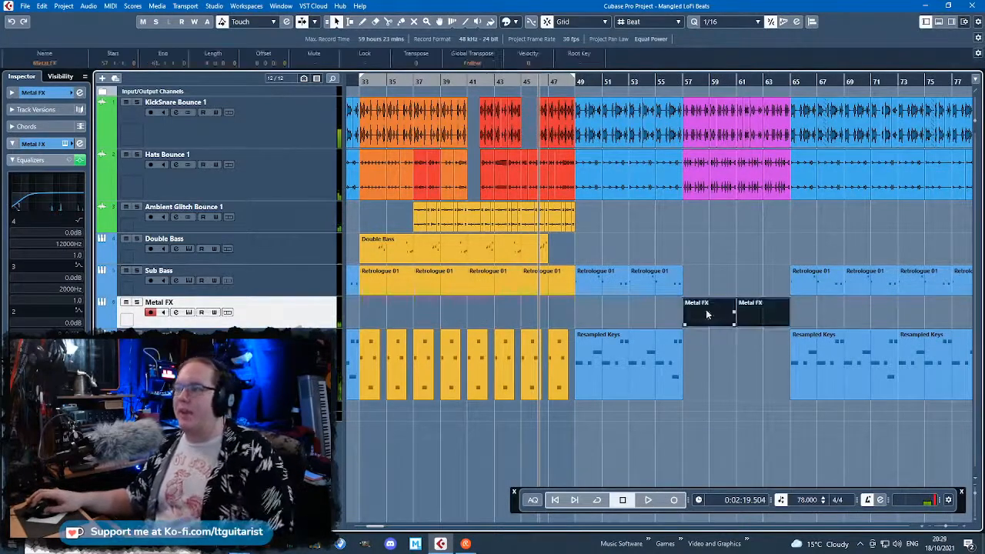
key("Delete")
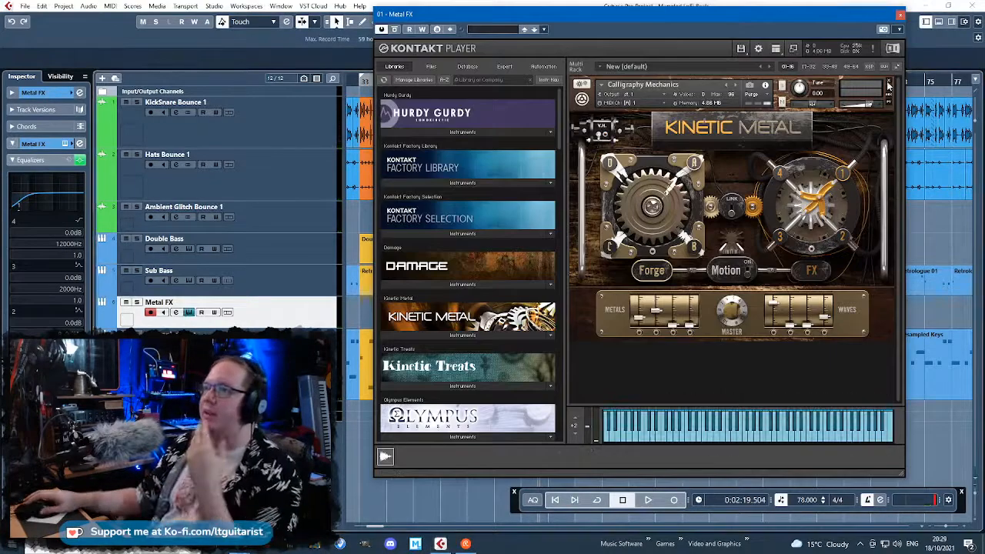
Replace the Calligraphy Mechanics instrument on the Metal FX track with Scarbee Pianet from the Scarbee Vintage Keys library
left_click(888, 83)
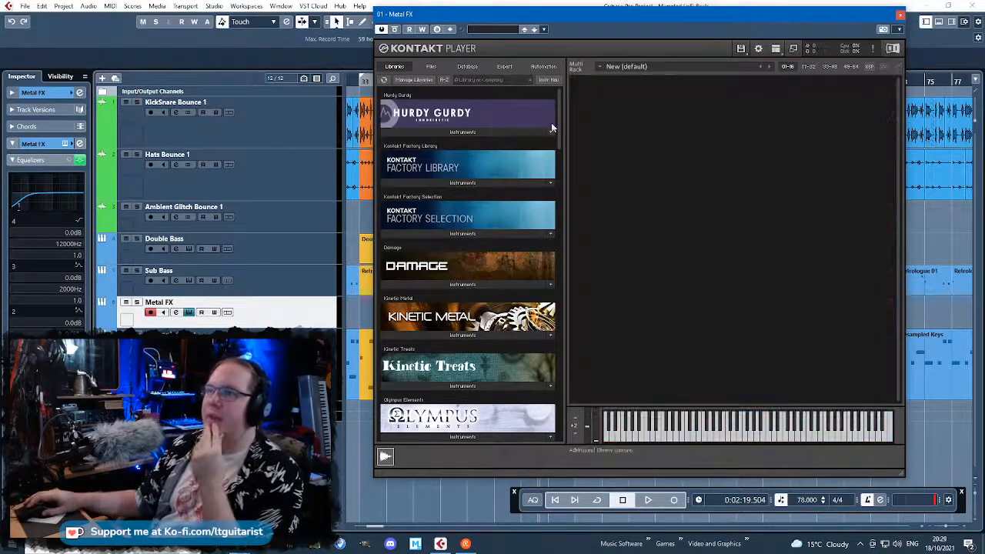
scroll(539, 230, "down", 10)
mouse_move(577, 226)
left_mouse_down()
mouse_move(587, 364)
mouse_move(580, 210)
left_mouse_up()
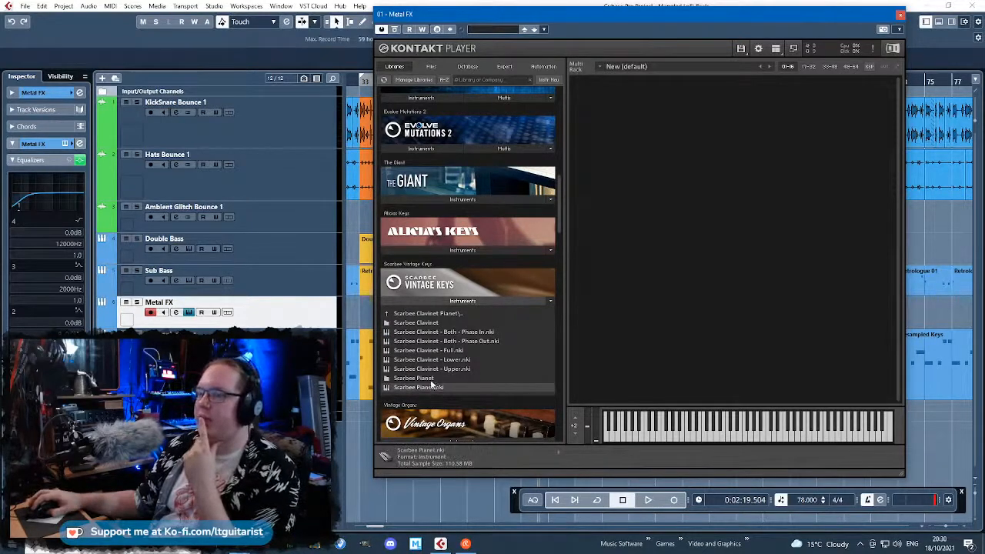
double_click(419, 387)
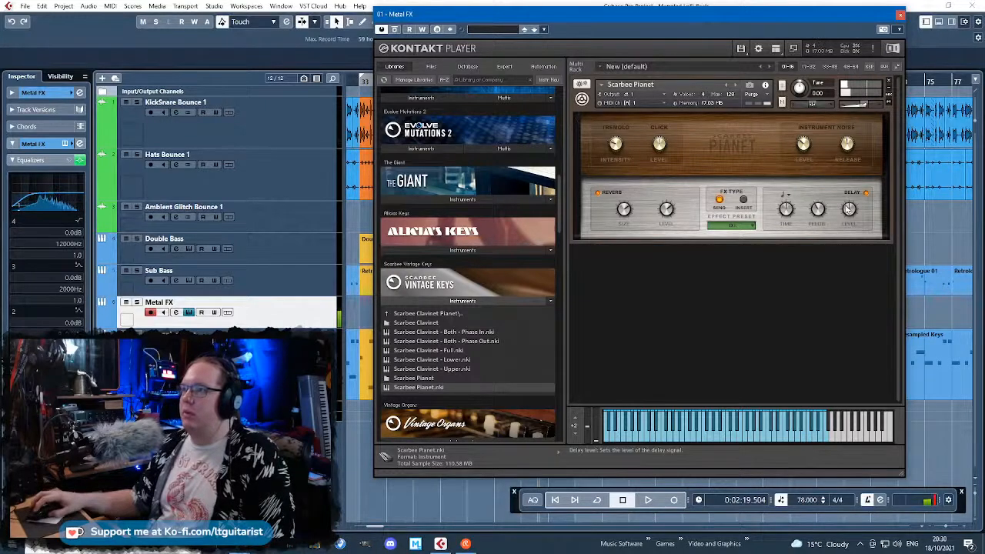
left_click(902, 17)
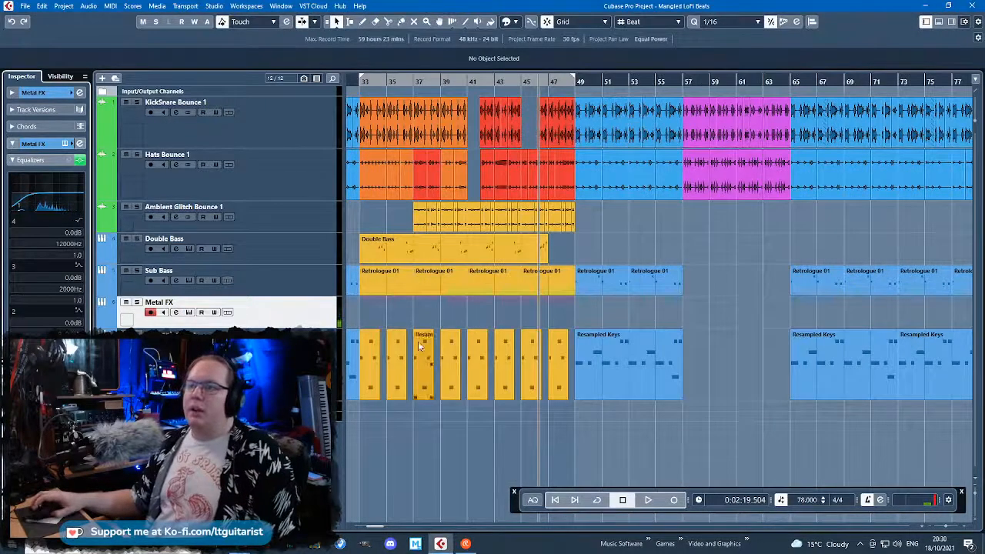
Rename the Metal FX track to Pianet and close its instrument window
double_click(187, 303)
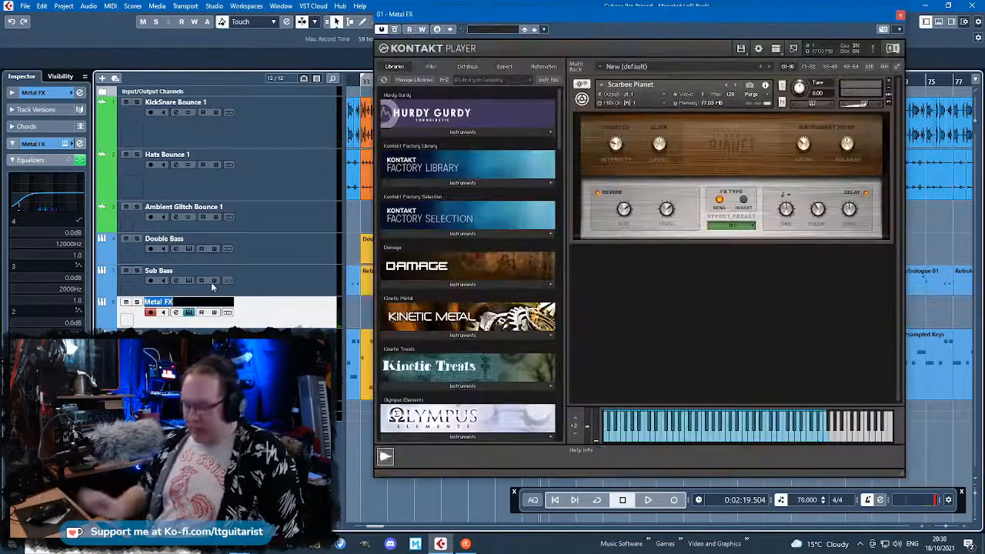
type("Pianet")
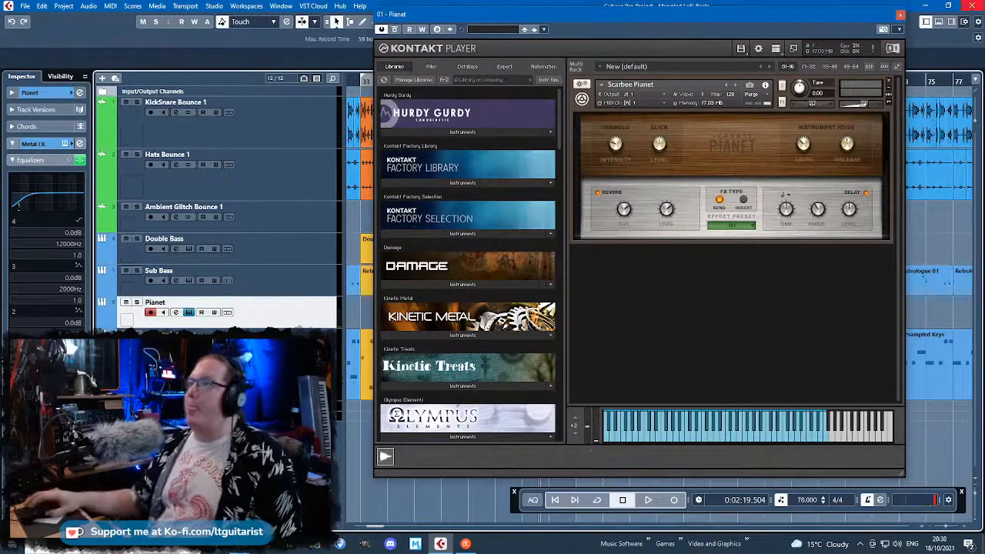
left_click(900, 17)
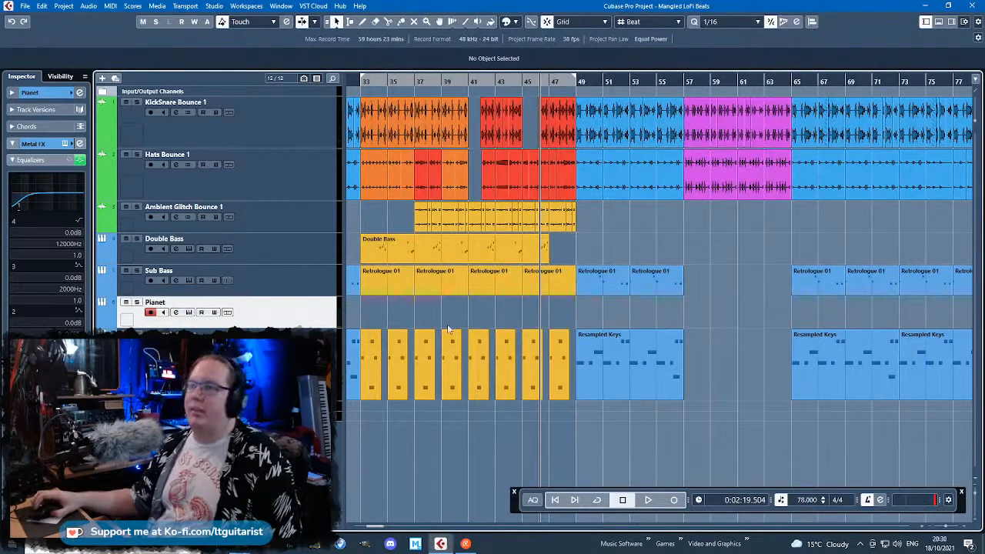
Play the arrangement from bar 33 to hear the gapped keys section
scroll(449, 329, "left", 5)
left_click(593, 83)
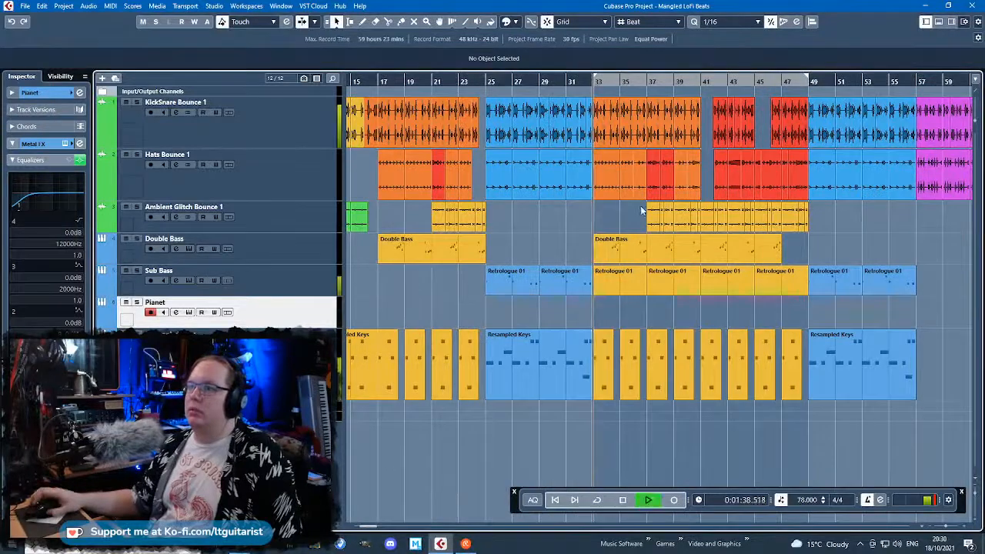
key("space")
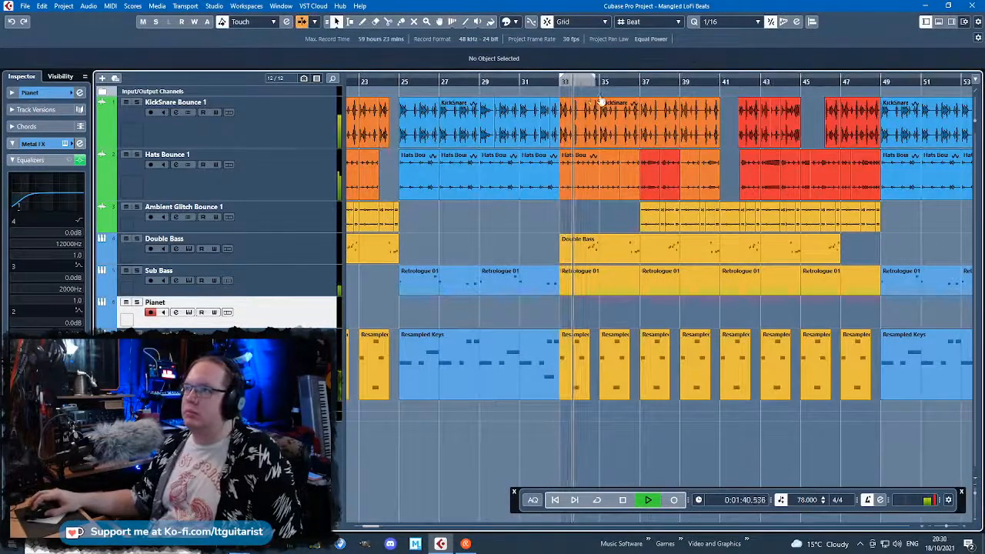
scroll(622, 355, "up", 7)
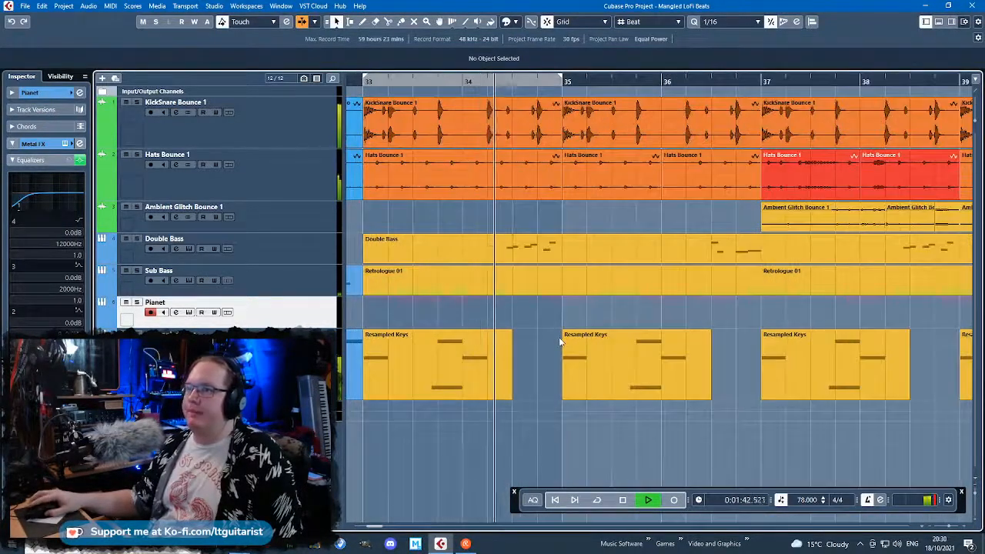
scroll(560, 342, "down", 3)
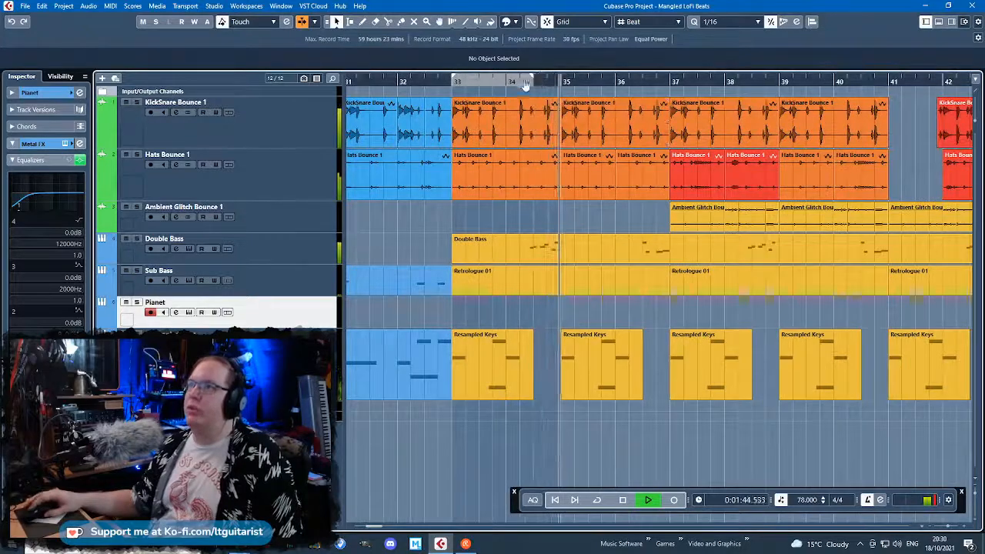
Set the locators to bars 35 and 37 and create an empty Pianet part between them
left_click_drag(566, 73, 675, 73)
scroll(612, 341, "up", 4)
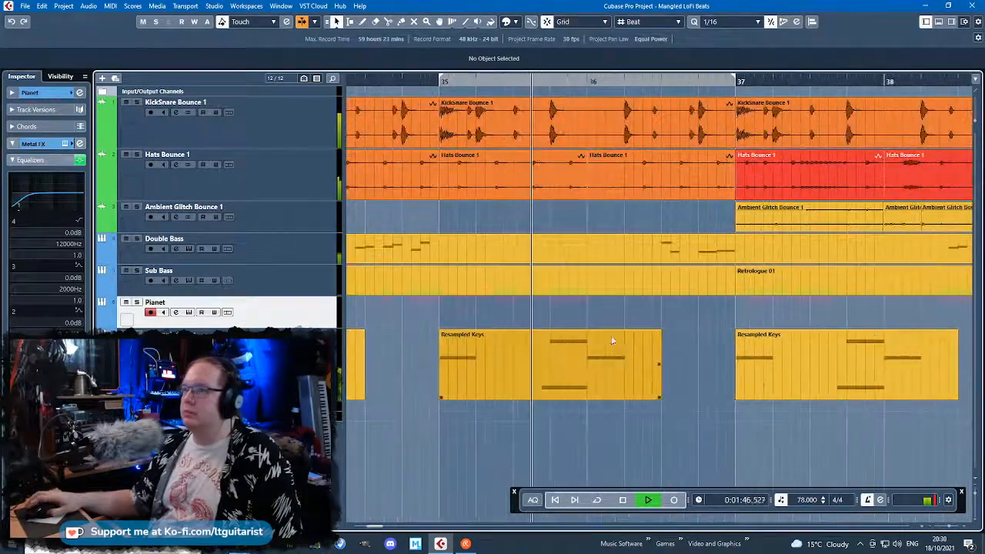
double_click(611, 308)
scroll(611, 308, "down", 4)
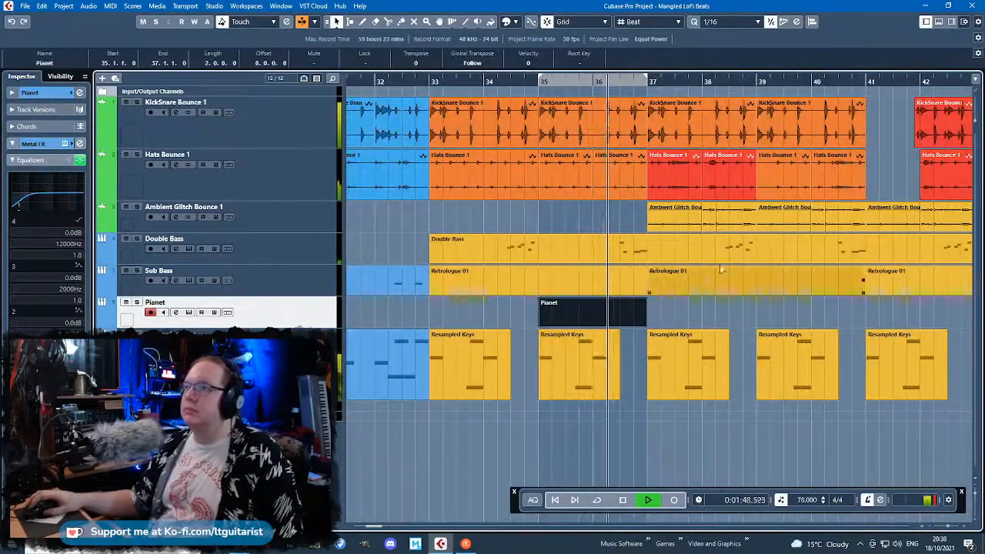
Move the empty Pianet part to bar 37, set the locators to bars 37 and 39, and stop playback
left_click_drag(605, 311, 714, 311)
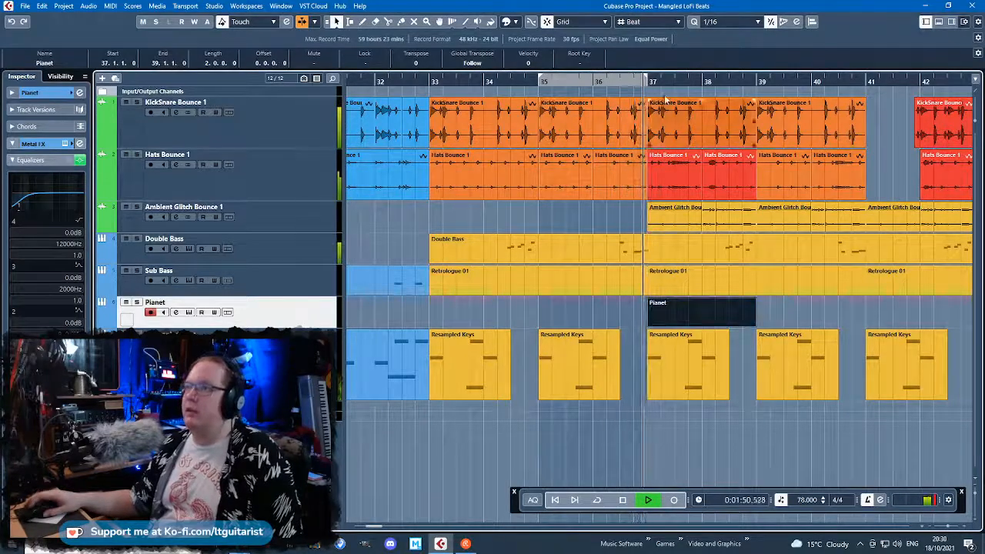
left_click_drag(621, 81, 729, 84)
key("space")
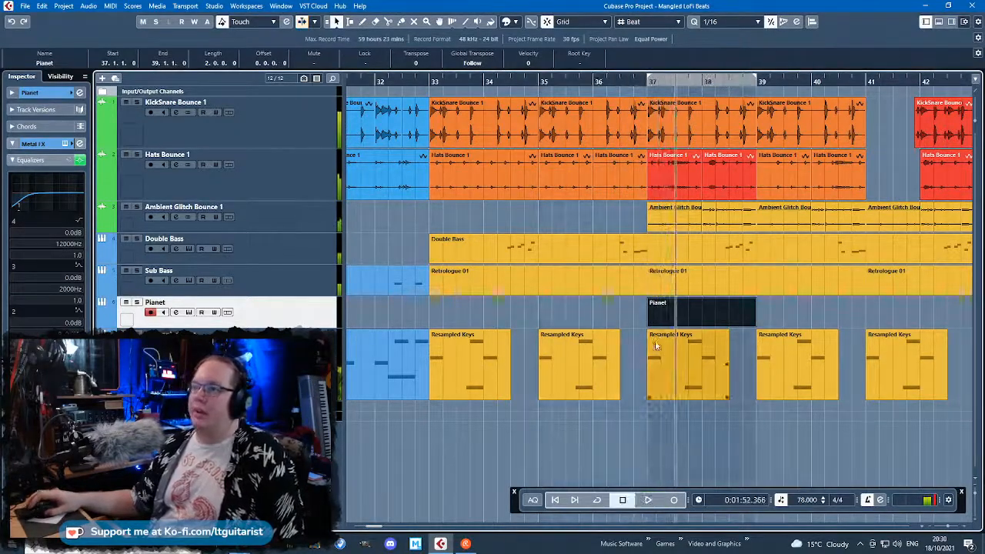
Open the Pianet part for editing and draw an A#2 note two sixteenths long at its start
double_click(679, 320)
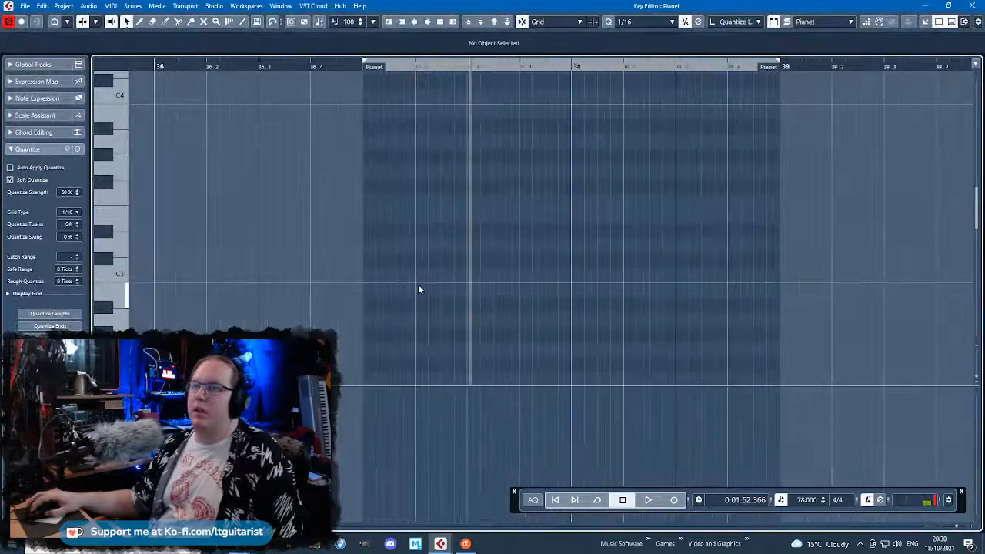
left_click_drag(418, 290, 487, 293)
scroll(451, 296, "up", 3)
left_click_drag(348, 316, 327, 308)
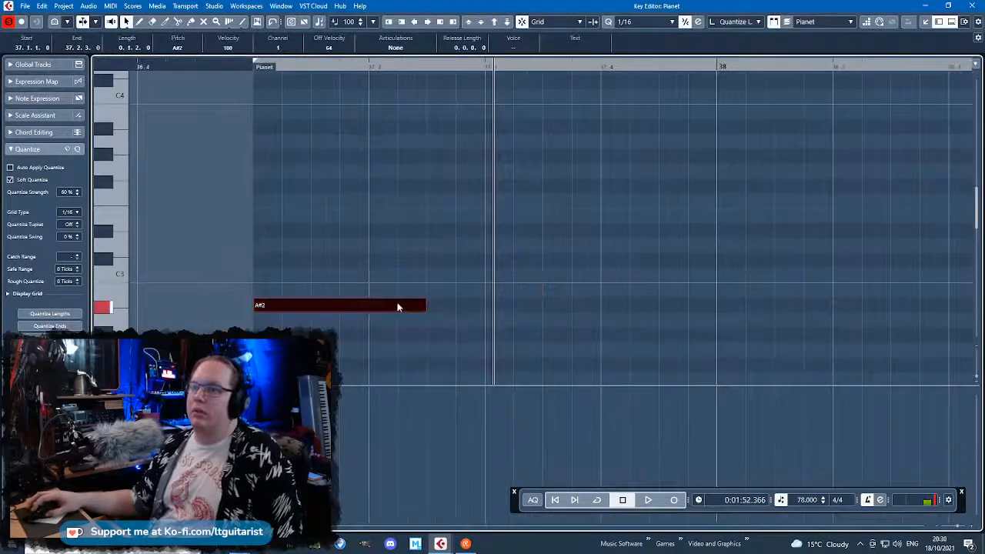
left_click_drag(425, 306, 312, 306)
Copy the note two octaves up to A#4, play the part and move the copy to 37.3.1
scroll(328, 160, "up", 3)
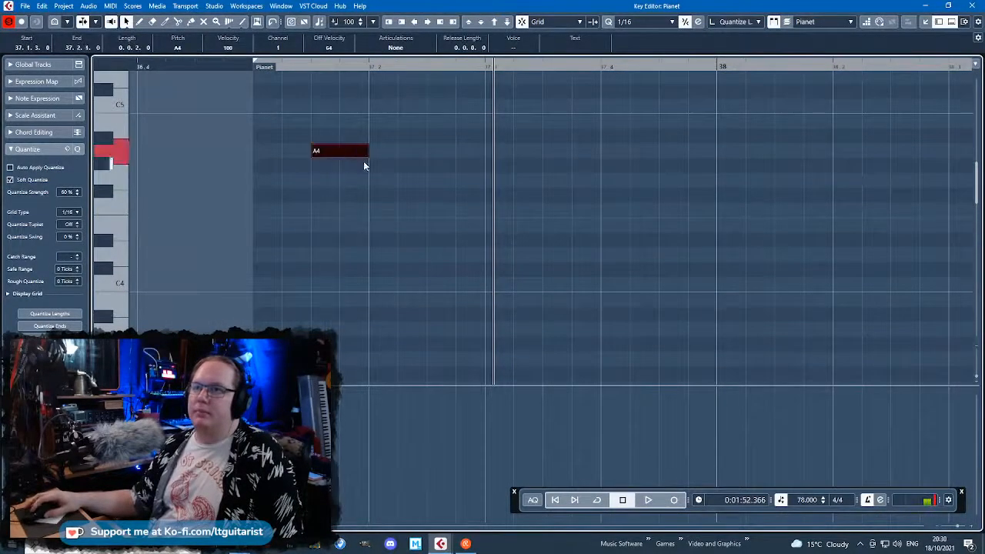
left_click_drag(349, 142, 348, 140)
scroll(316, 141, "down", 1)
key("space")
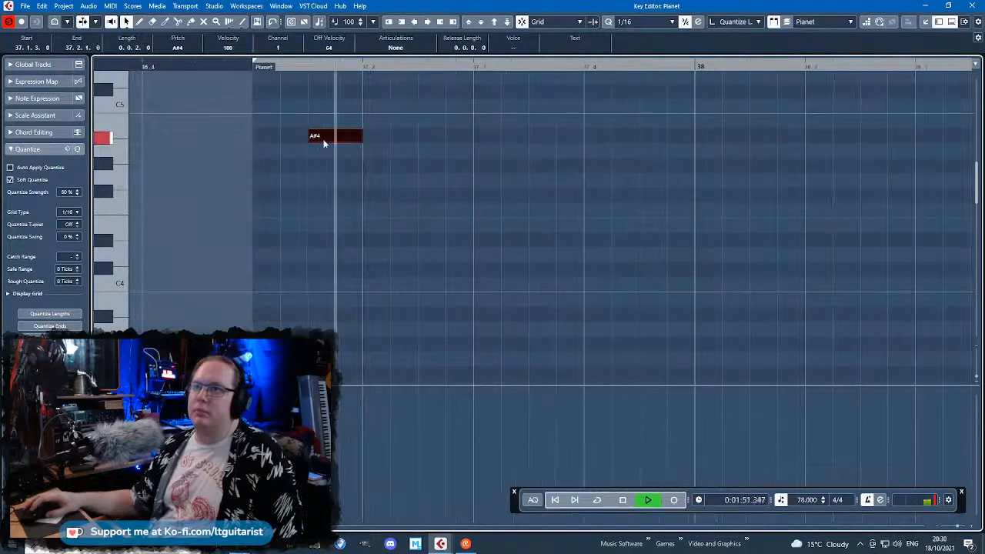
left_click_drag(446, 144, 494, 143)
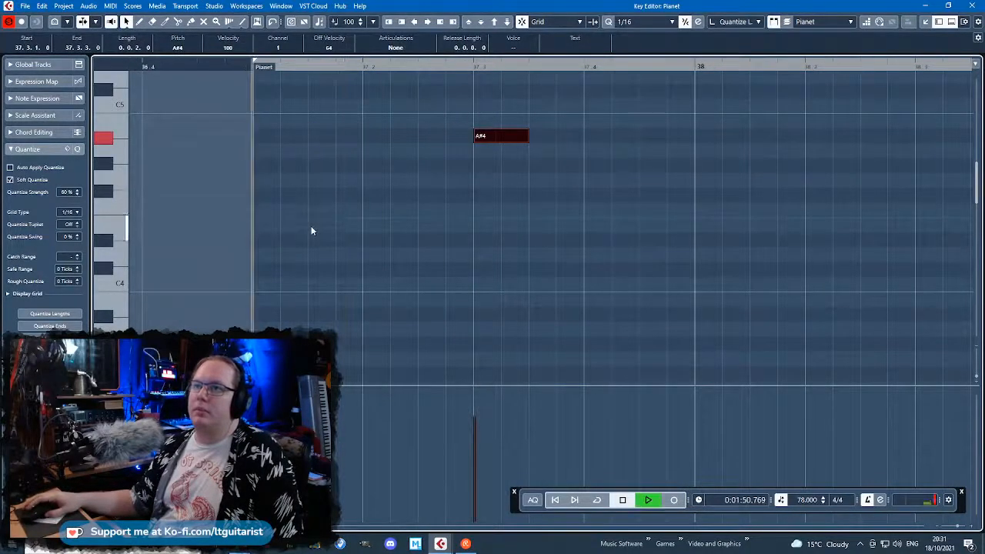
Move the A#2 note to 37.2.3 and play the part again
scroll(311, 230, "down", 3)
scroll(451, 368, "up", 5)
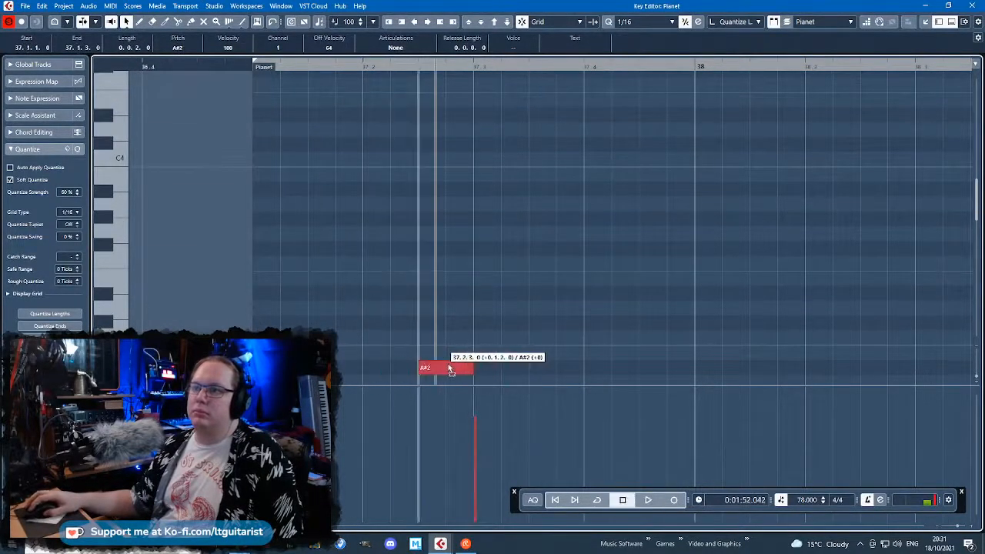
key("space")
scroll(462, 208, "down", 5)
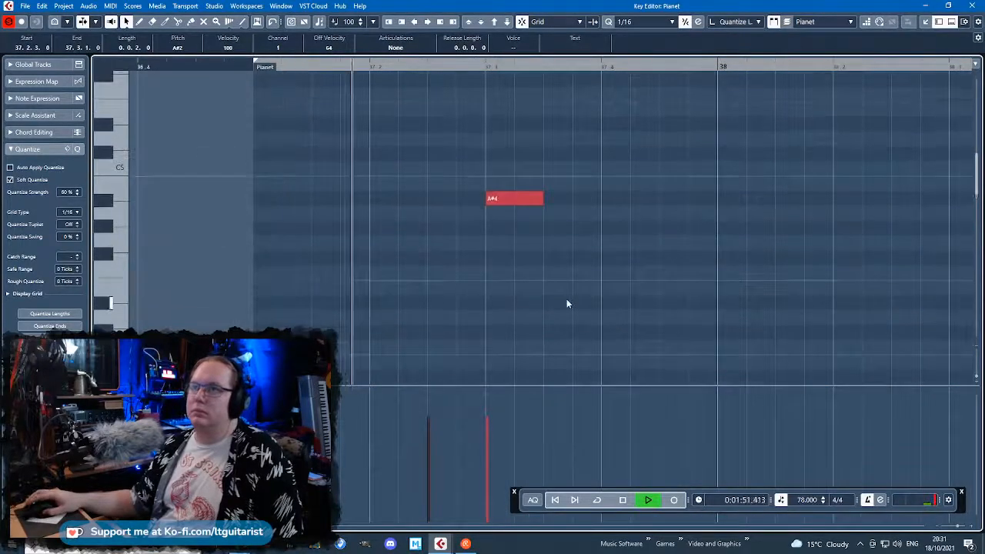
Shift the A#4 note to 37.3.2 and lengthen the A#2 note to one beat
scroll(574, 286, "up", 3)
left_click_drag(526, 204, 568, 202)
scroll(539, 269, "down", 6)
left_click_drag(478, 248, 534, 247)
scroll(564, 188, "up", 3)
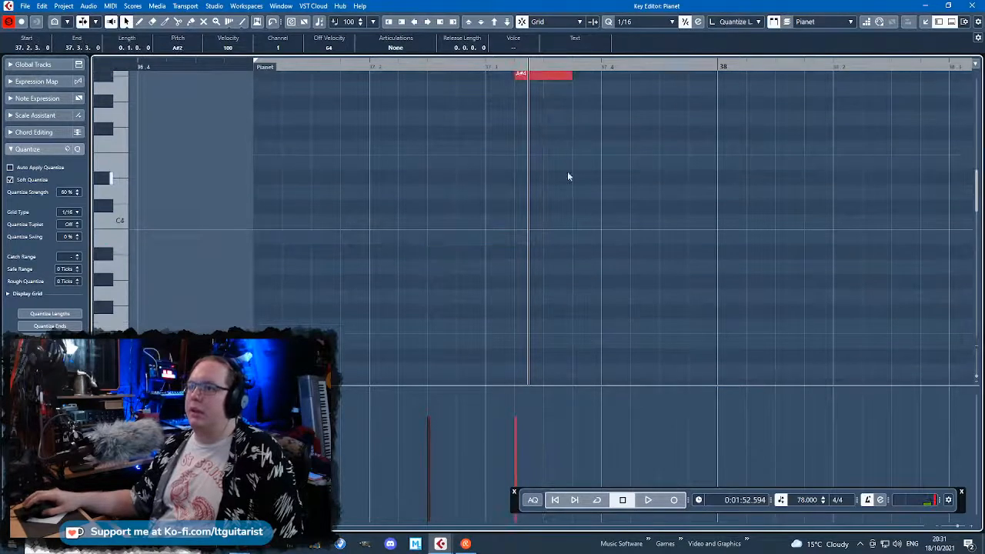
Move the A#4 note to 37.3.3 and play the part from its start
left_click_drag(555, 83, 568, 125)
left_click(254, 67)
key("space")
scroll(462, 162, "down", 1)
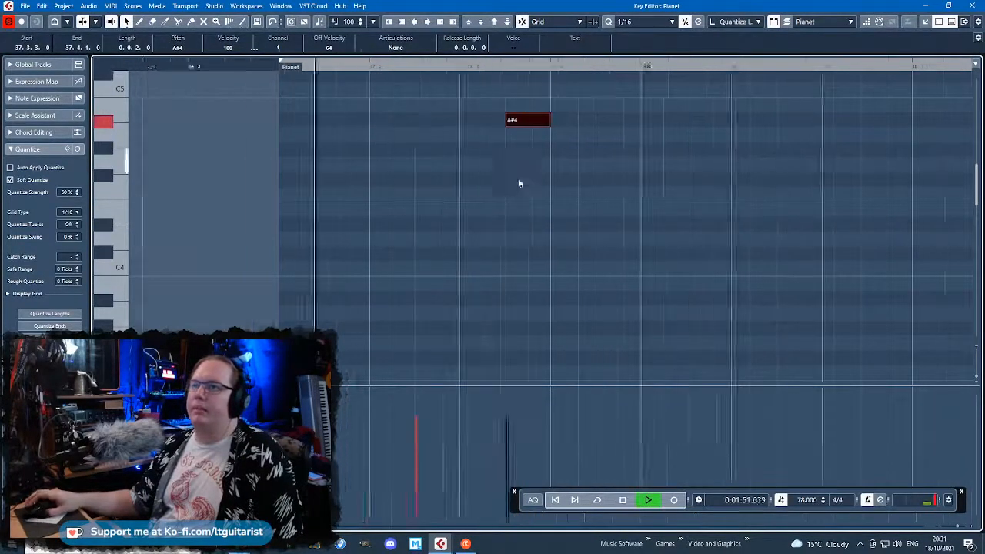
scroll(469, 165, "up", 4)
scroll(631, 208, "up", 2)
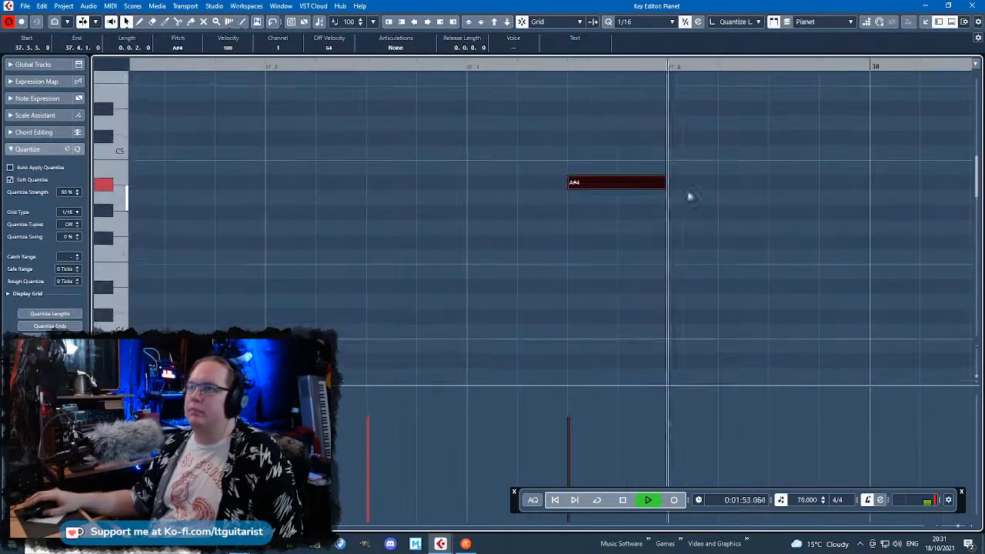
key("space")
Shorten the high note to one sixteenth, raise it to C#5, and follow it with sixteenths on A#4 and F#4
left_click_drag(667, 184, 613, 194)
left_click_drag(605, 140, 607, 140)
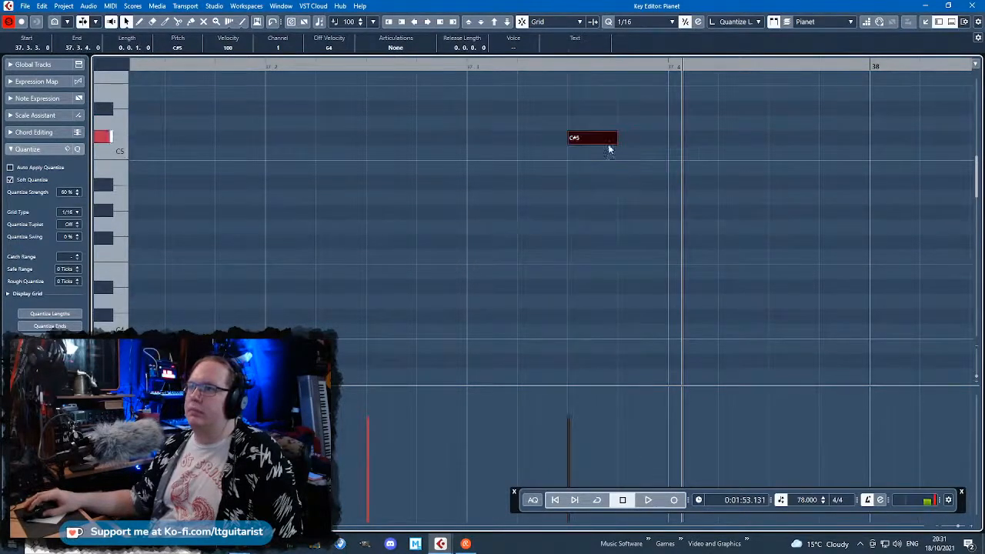
left_click(640, 186)
left_click(690, 227)
left_click_drag(690, 228, 691, 243)
Play the phrase from the start of the part with cycle playback switched on
left_click(512, 82)
key("space")
left_click_drag(356, 67, 381, 38)
left_click(597, 500)
Shorten the A#2 note by one sixteenth and replay the loop from its start
scroll(368, 220, "down", 5)
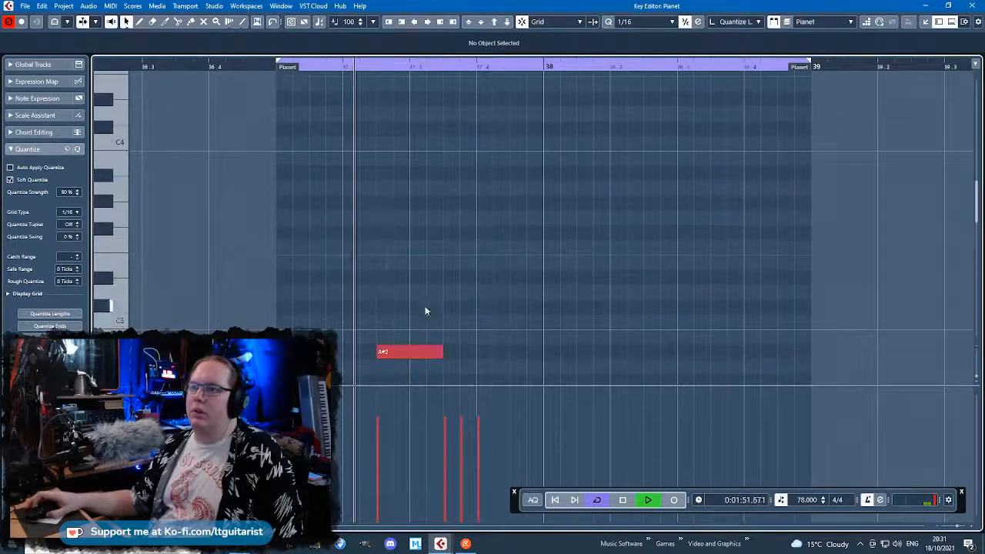
key("space")
left_click_drag(443, 353, 427, 352)
left_click(264, 86)
key("space")
left_click_drag(274, 66, 277, 71)
Move the three high notes one sixteenth earlier so they start at 37.3.2, leaving the quantize value at 1/16
scroll(493, 264, "up", 5)
scroll(504, 266, "up", 2)
left_click_drag(573, 284, 426, 123)
left_click_drag(441, 140, 416, 142)
left_click(647, 21)
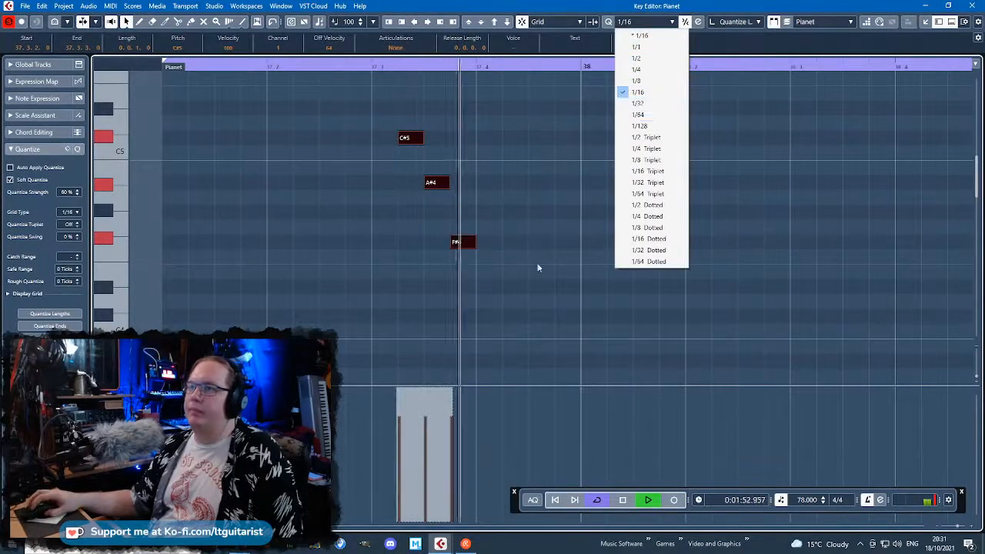
left_click(461, 261)
Raise the third note of the run to G#4 and add a D#4 sixteenth at 37.4.1
left_click(441, 184)
left_click_drag(465, 237, 464, 214)
left_click(488, 275)
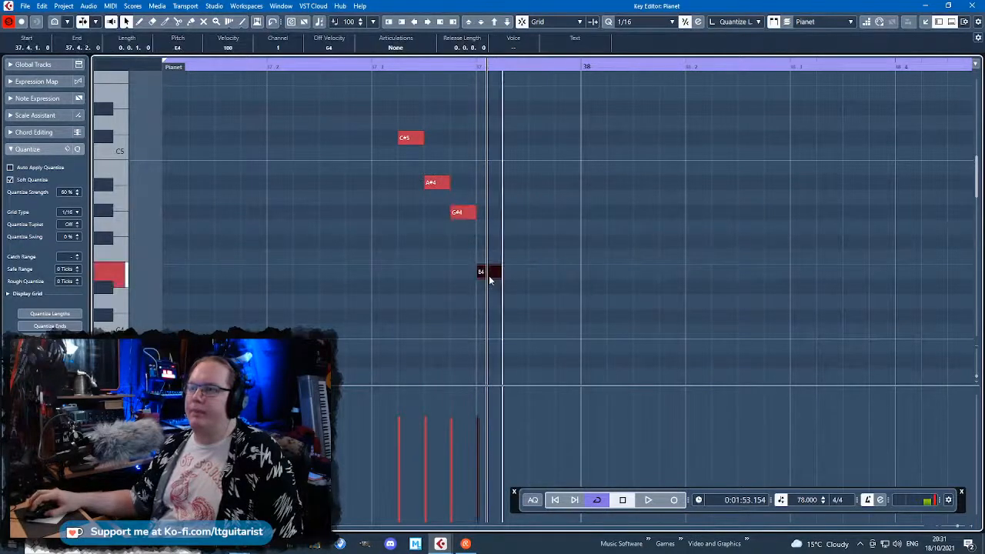
key("Down")
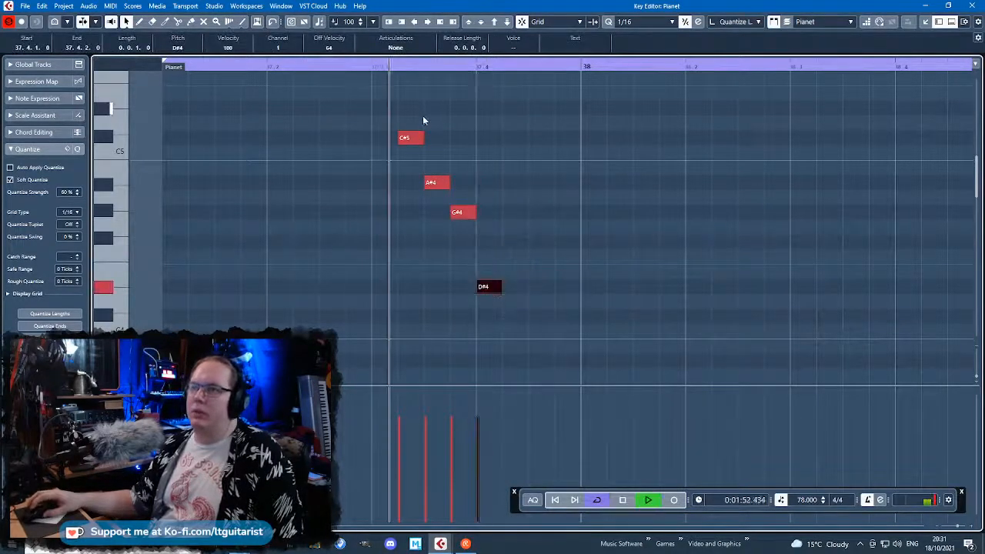
Continue the run with sixteenths on F#4, D#4, C#4 and D#4, from 37.4.2 through 38.1.1
left_click(514, 247)
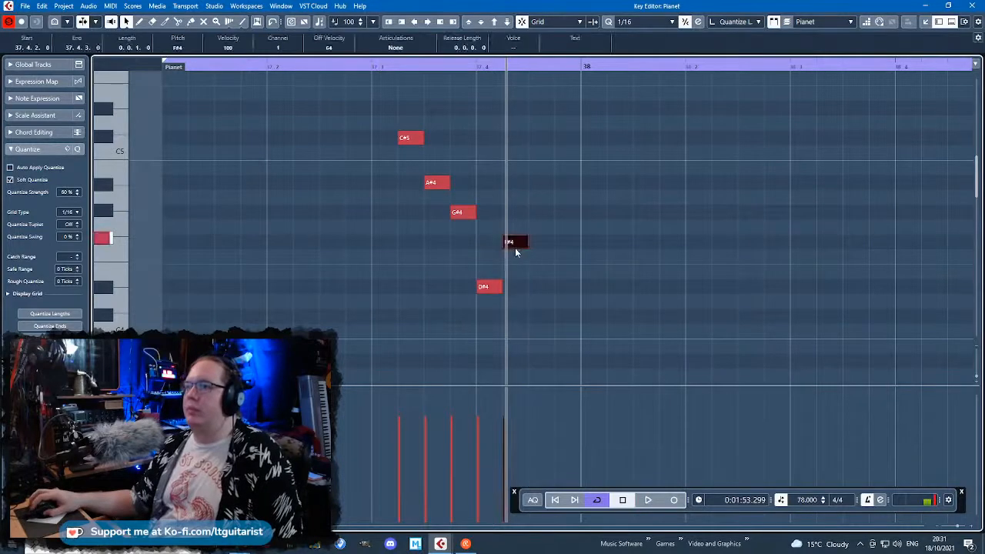
left_click(537, 288)
left_click(569, 317)
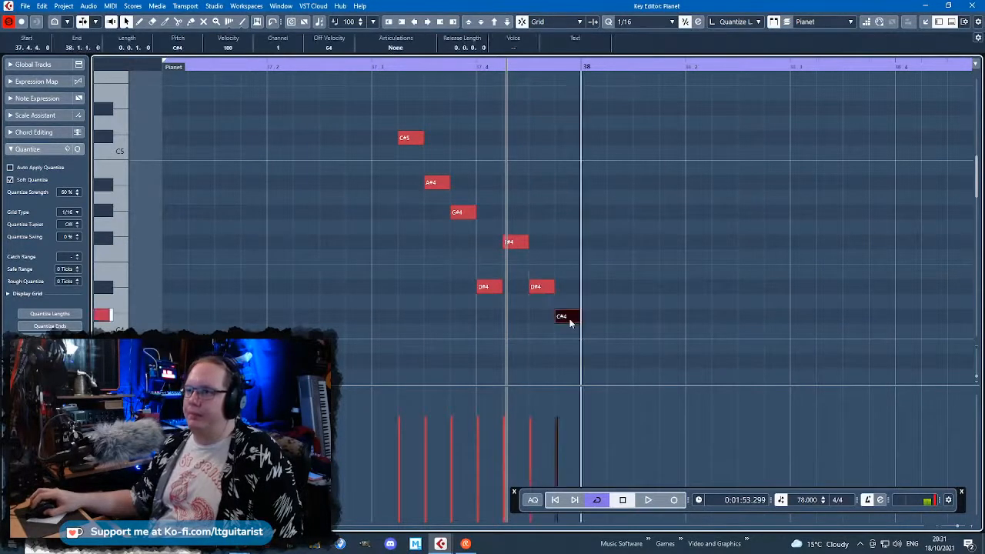
left_click(593, 271)
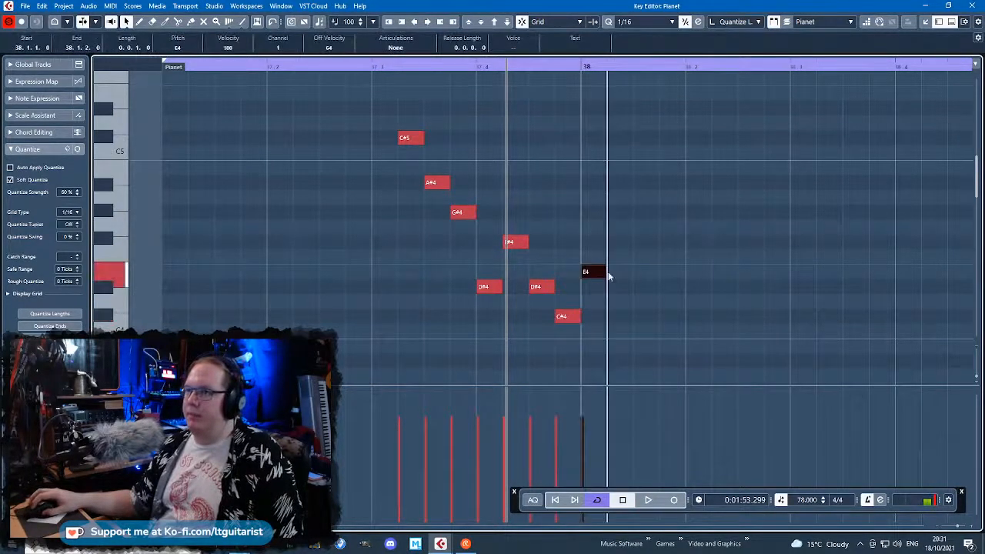
left_click_drag(602, 286, 602, 287)
left_click(642, 331)
scroll(471, 268, "up", 1)
Transpose the whole high run up seven semitones so it begins on G#5
key("ctrl+a")
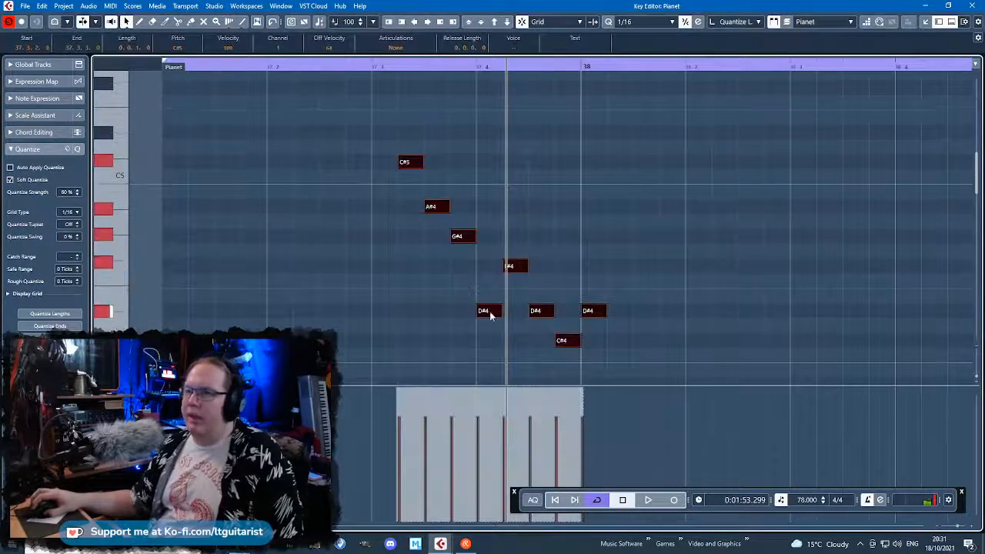
left_click_drag(490, 315, 489, 211)
left_click(372, 204)
scroll(593, 184, "up", 3)
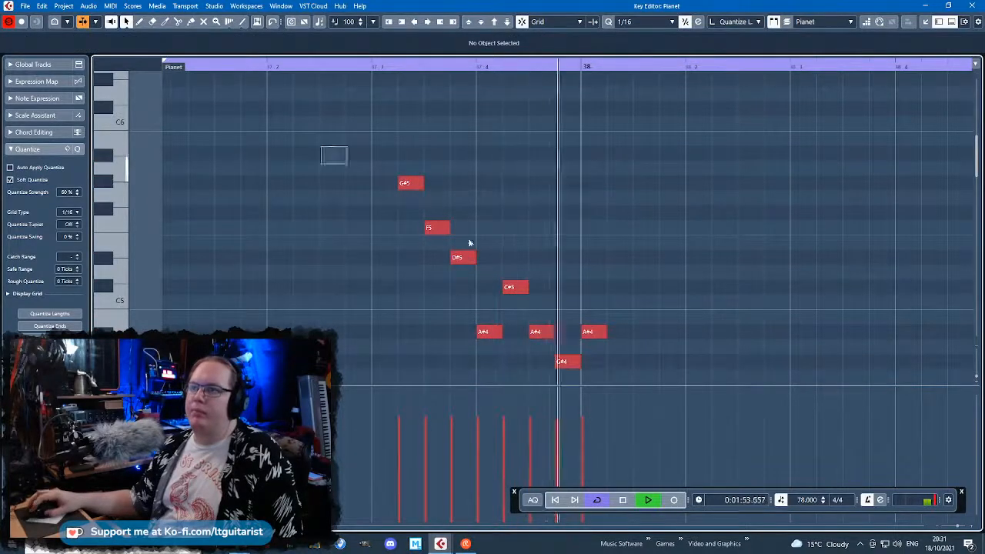
Lower the whole run by one octave so it begins on G#4, and listen to it in the loop
left_click_drag(381, 185, 658, 377)
key("shift+Down")
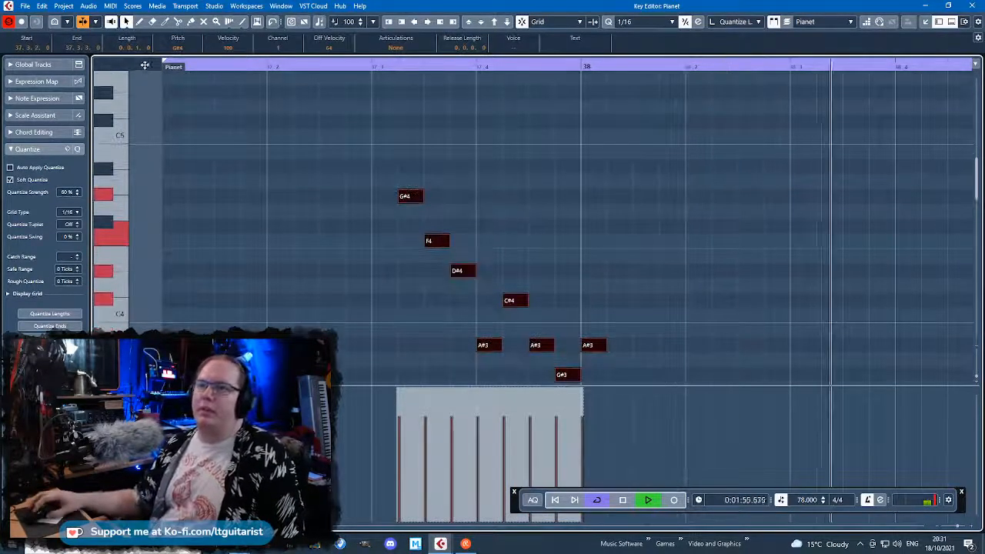
left_click(584, 167)
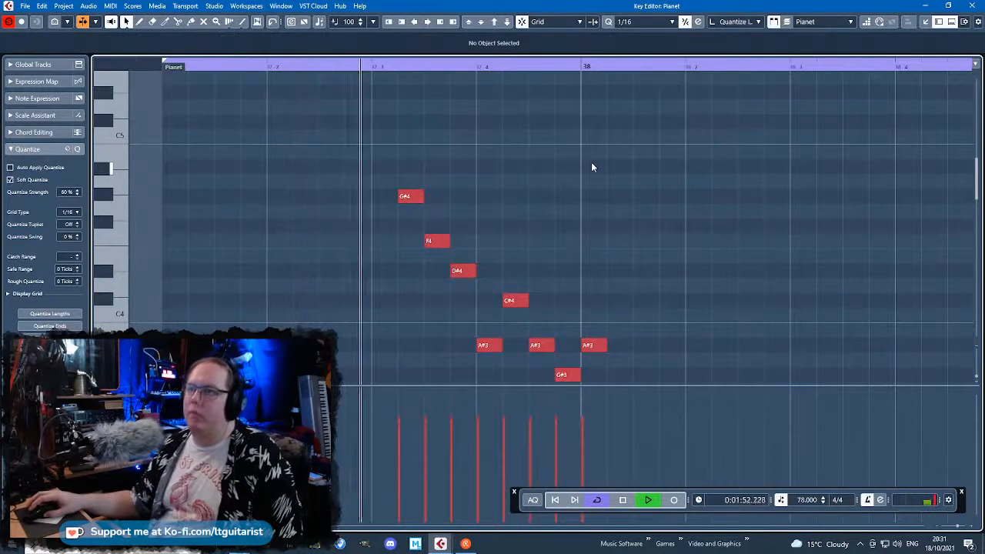
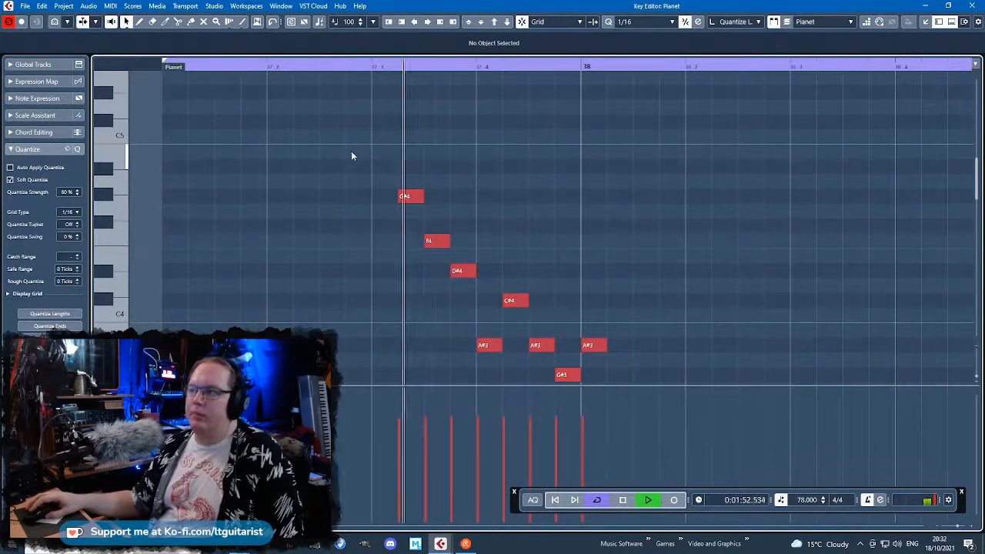
key("space")
Try moving the final A#3 to 38.2.1 and stretching the G#3 up to it, and play the result
scroll(593, 206, "down", 3)
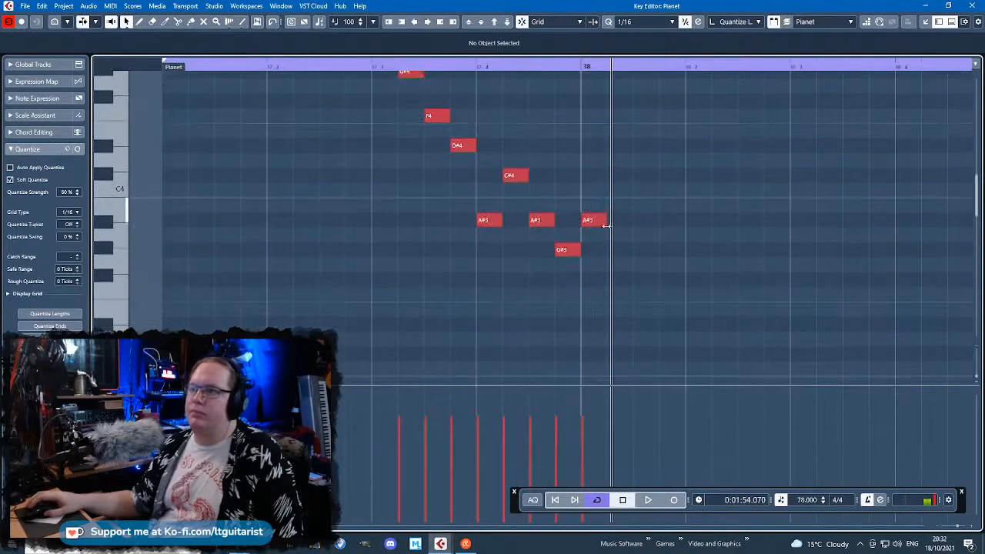
left_click_drag(596, 223, 696, 223)
left_click_drag(578, 252, 674, 264)
left_click(174, 68)
key("space")
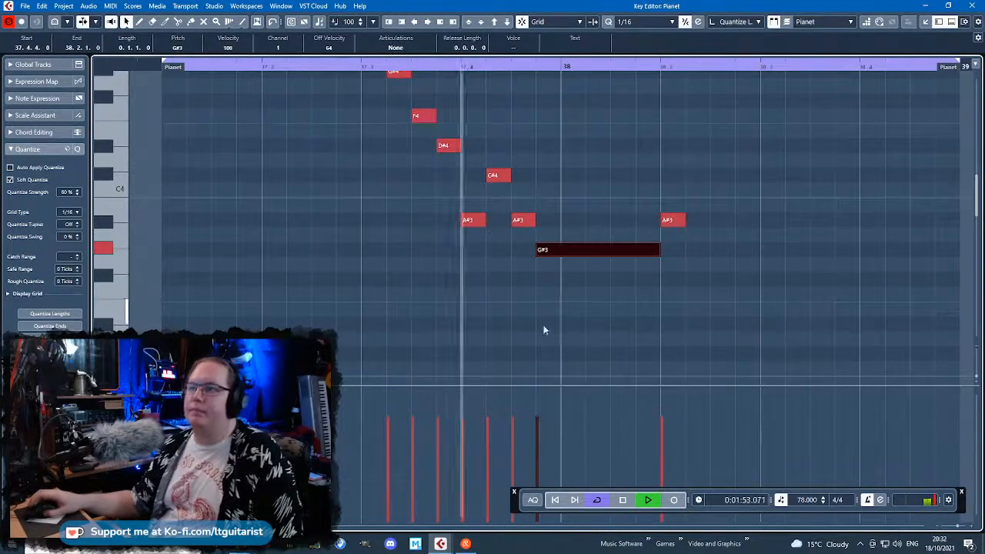
key("space")
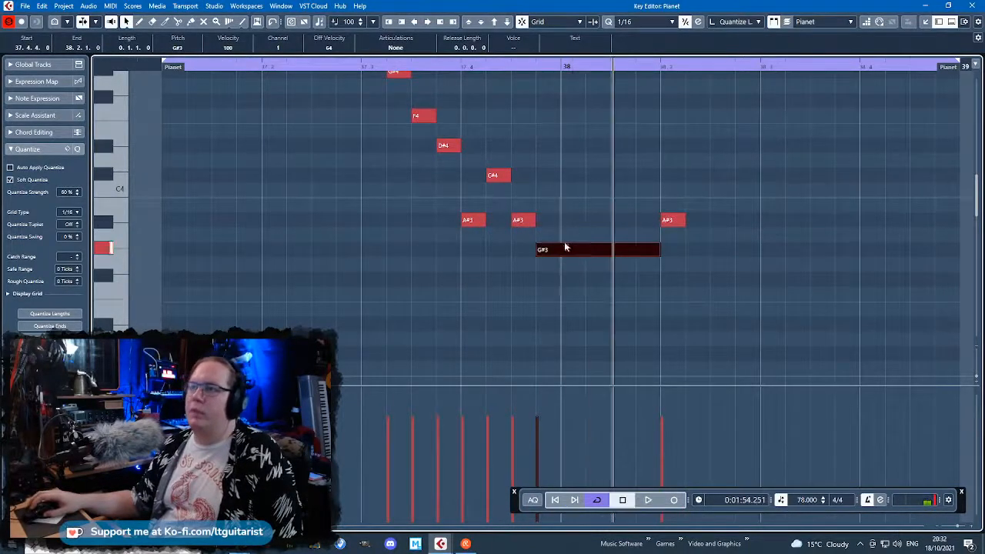
Remove the second A#3, make G#3 span 37.4.3 to 38.1.1, return the final A#3 to 38.1.1, and play the loop
left_click_drag(523, 222, 565, 223)
left_click_drag(537, 220, 561, 249)
left_click(700, 207)
left_click_drag(658, 229, 583, 224)
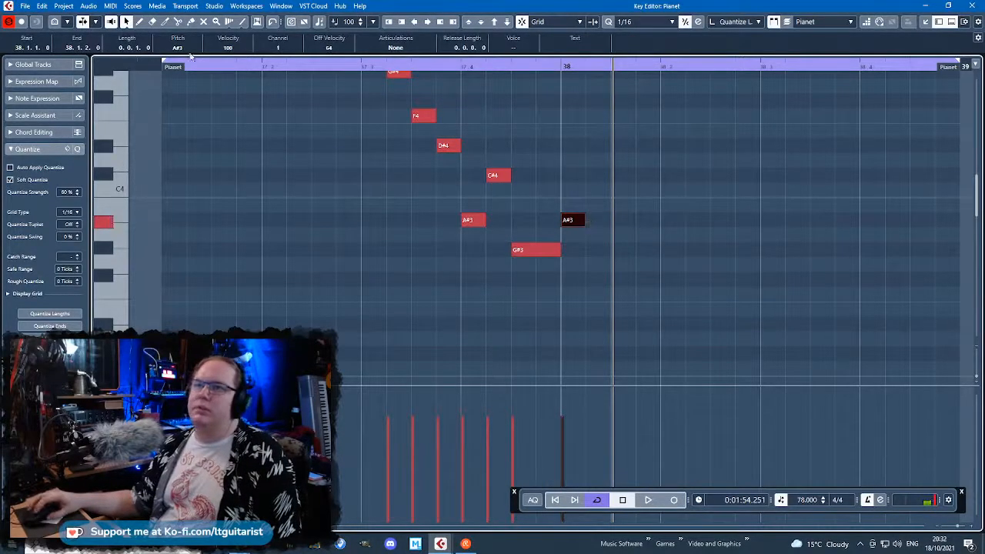
key("space")
key("h")
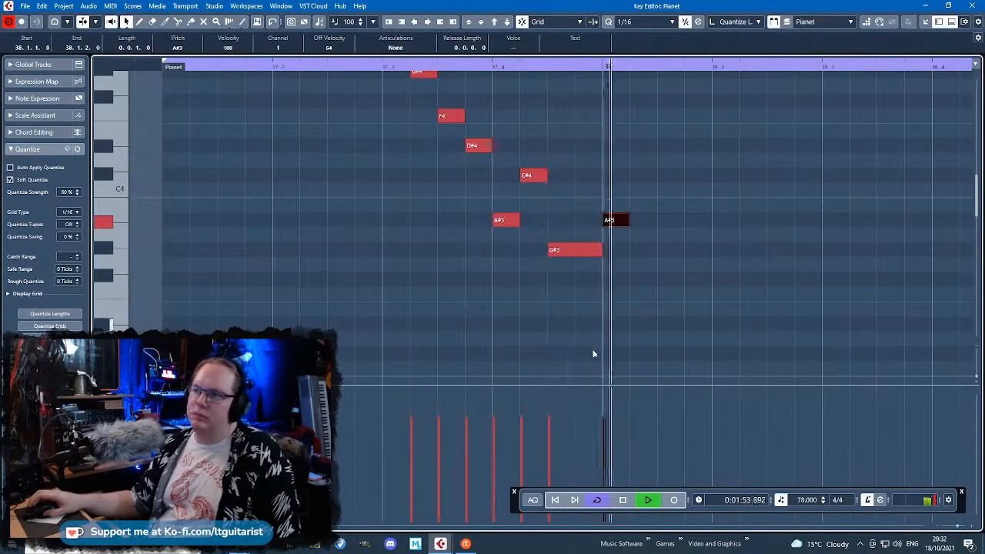
Slightly lower the velocities of the run's notes that come before the final A#3
left_click_drag(533, 414, 401, 432)
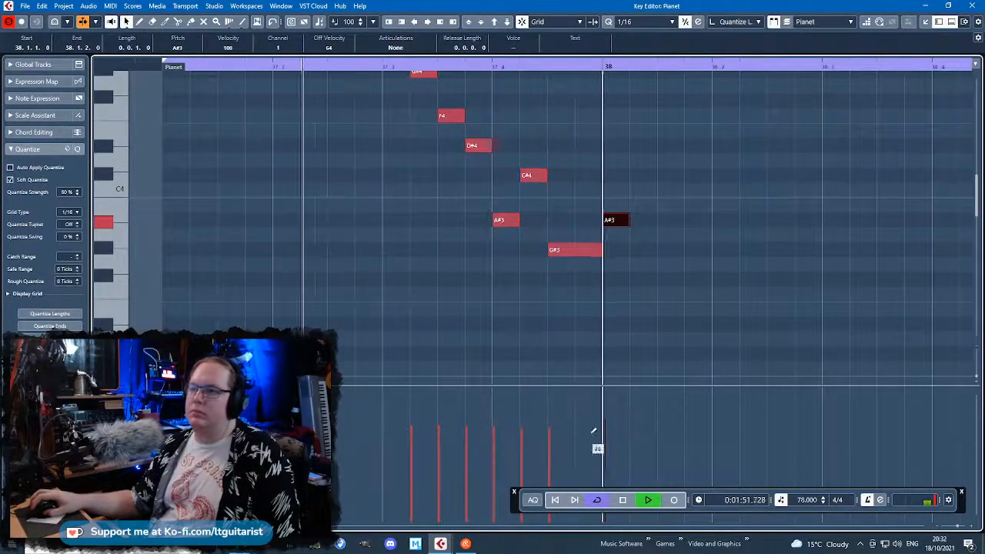
scroll(547, 288, "up", 2)
scroll(548, 287, "up", 1)
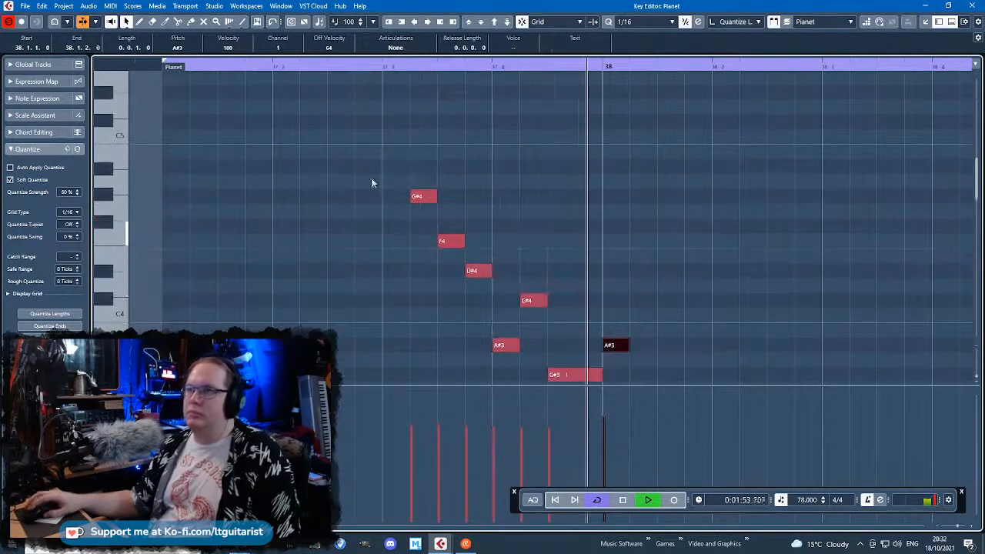
Lengthen the final A#3 to about one beat and close the key editor
left_click_drag(351, 149, 659, 392)
left_click(653, 343)
left_click_drag(625, 322, 725, 323)
left_click(972, 7)
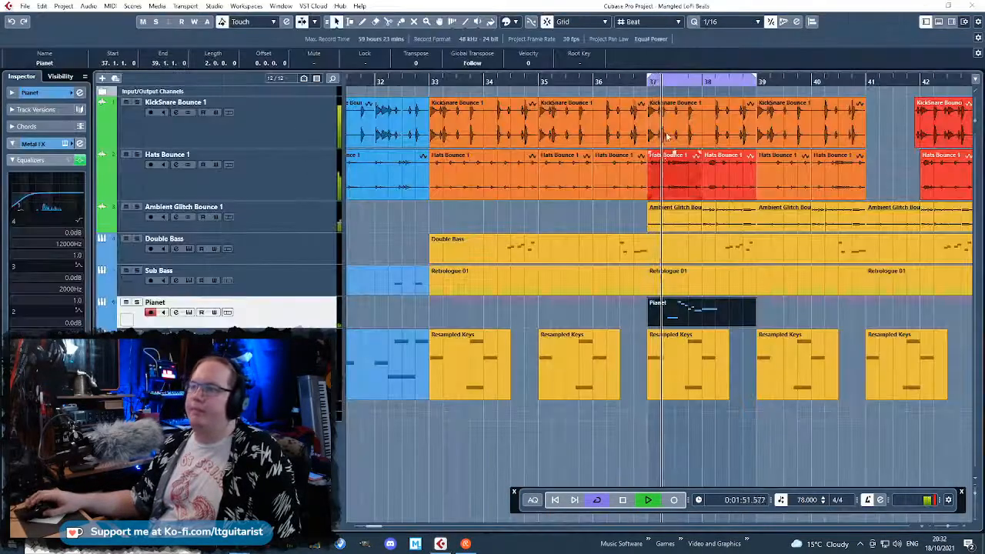
Listen to the Pianet part looping within the arrangement, stop playback and reopen the part for editing
left_click_drag(796, 317, 823, 328)
scroll(810, 331, "up", 2)
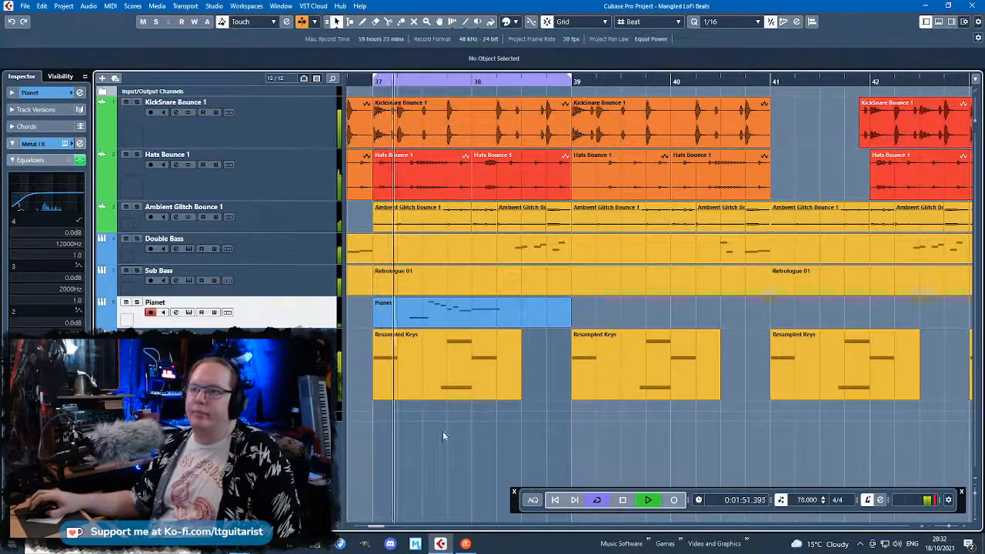
left_click_drag(418, 315, 407, 314)
key("space")
double_click(407, 314)
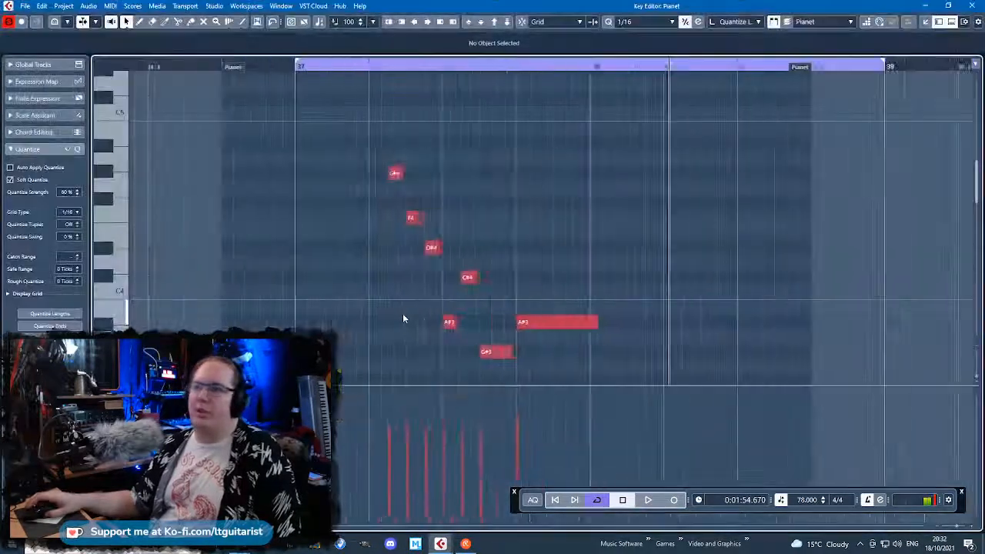
Move all the Pianet notes half a beat earlier so the low A#2 starts at 37.1.1, close the key editor and play
scroll(337, 285, "up", 3)
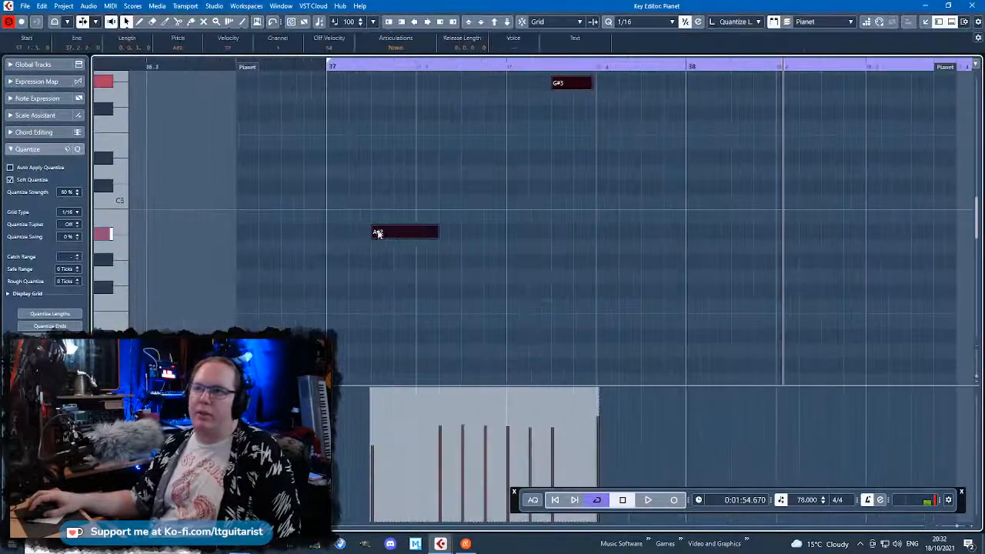
left_click_drag(394, 231, 349, 232)
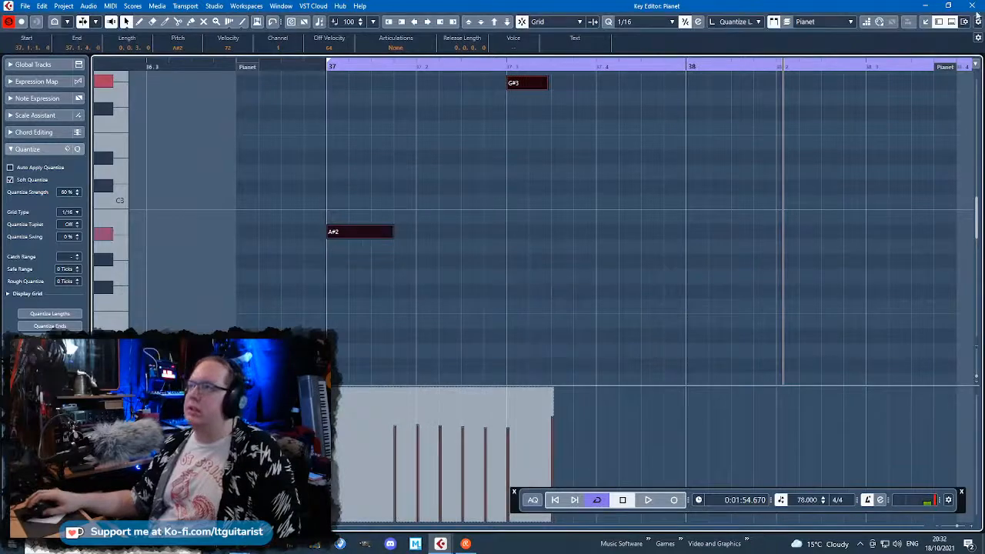
left_click(973, 5)
key("space")
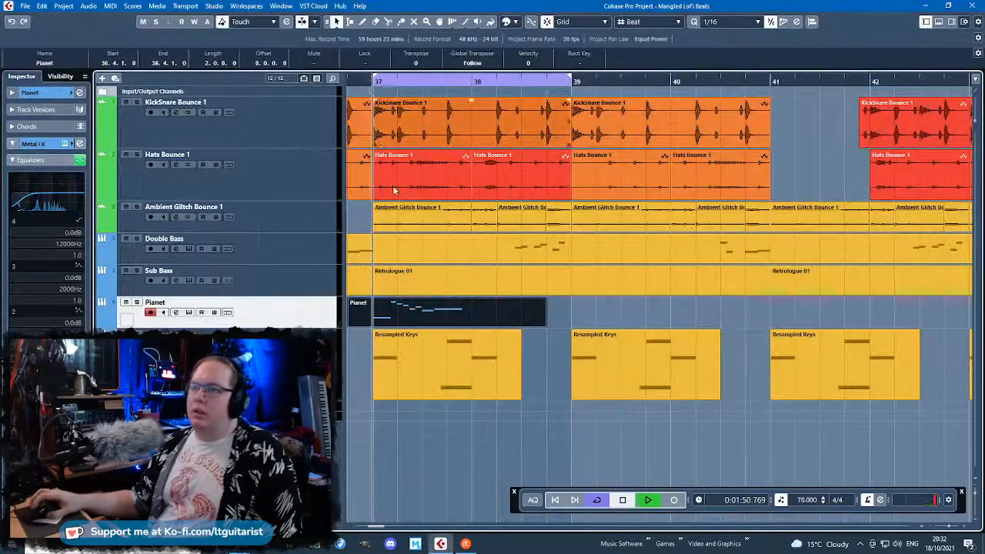
Shift the Pianet part later in two one-beat moves to start at 37.2.1 while auditioning the loop
left_click(438, 433)
scroll(390, 342, "up", 3)
left_click_drag(448, 318, 490, 316)
left_click(370, 84)
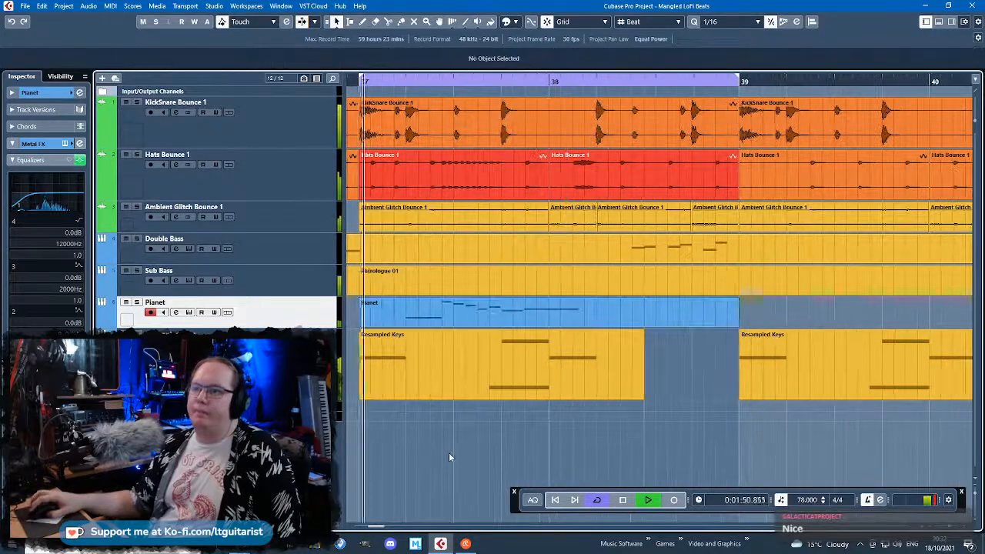
left_click_drag(444, 313, 490, 313)
left_click(365, 82)
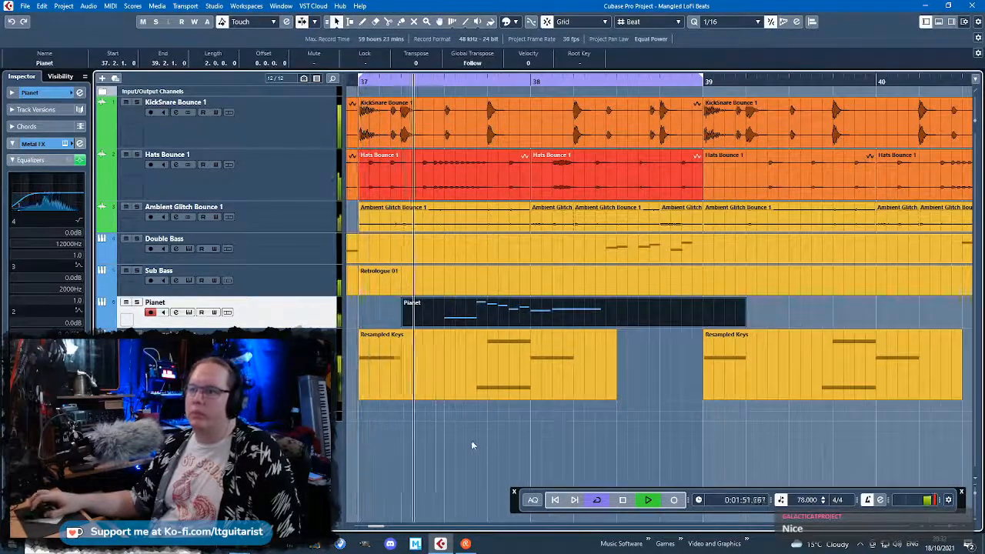
Stop playback, move all notes in the Pianet part half a beat earlier so A#2 starts at 37.2.3, and play the arrangement
key("space")
key("Return")
scroll(460, 357, "down", 5)
left_click_drag(462, 357, 336, 107)
scroll(355, 262, "down", 3)
scroll(361, 273, "up", 5)
left_click_drag(384, 243, 341, 243)
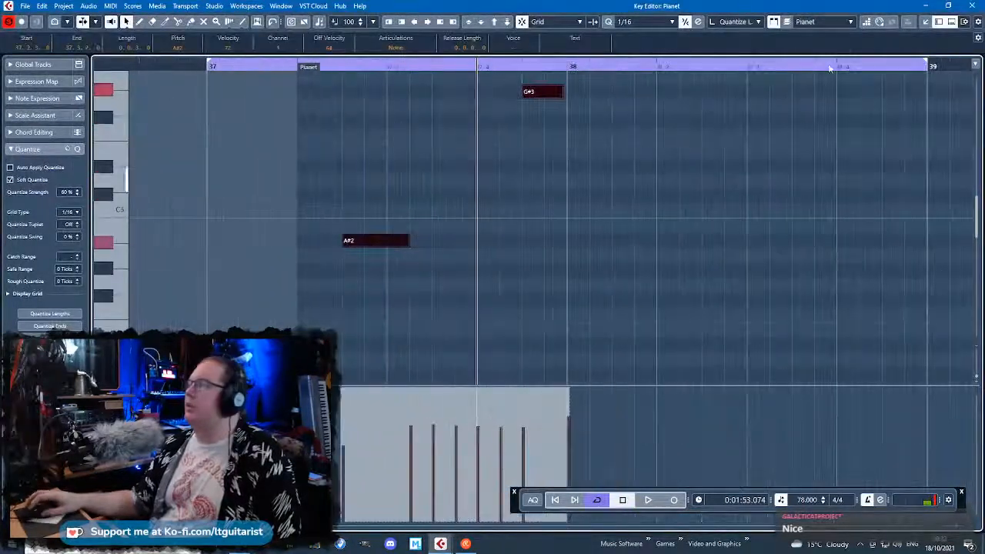
left_click(974, 5)
key("space")
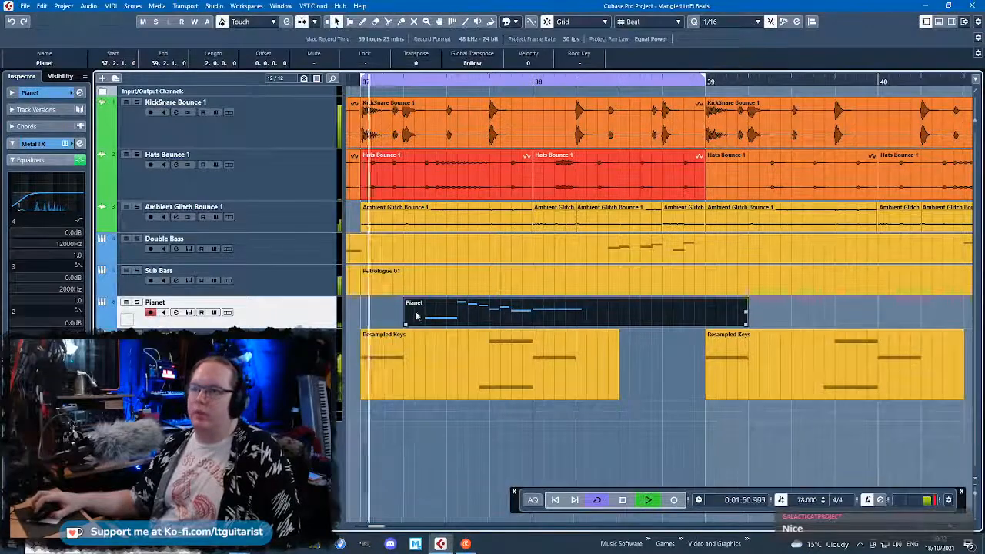
Extend the Pianet part's start to 36.4.1, then trim it to 37.1.1 through 38.3.1 by splitting and deleting both outer pieces
left_click_drag(406, 324, 351, 324)
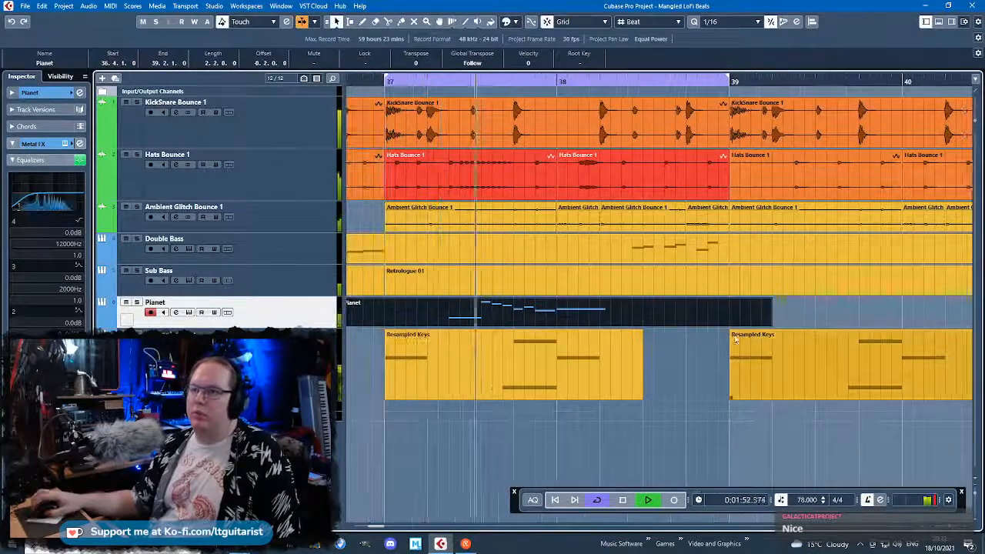
key("3")
left_click(654, 319)
left_click(387, 322)
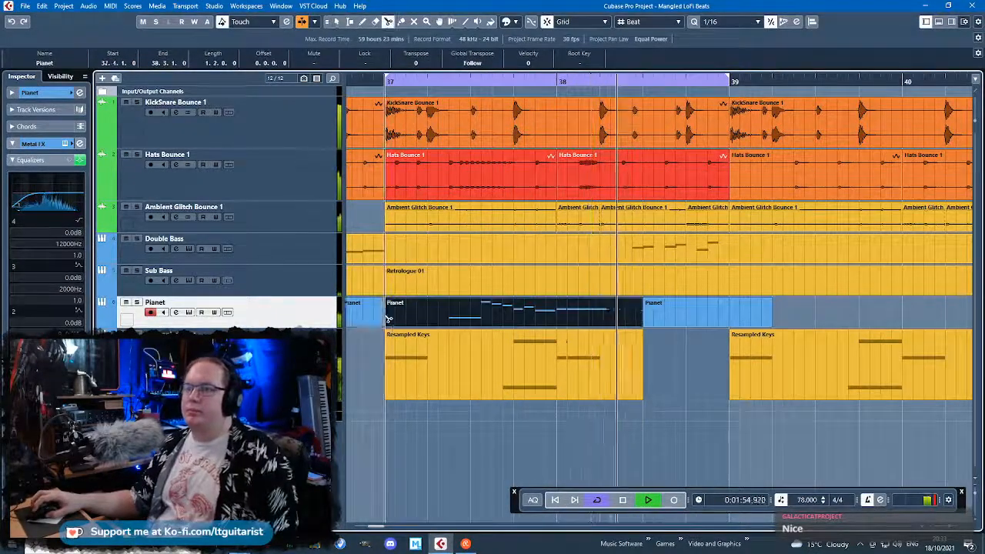
key("1")
left_click(372, 322)
key("Delete")
left_click(681, 316)
key("Delete")
Delete the long final A#3 from the trimmed Pianet part and close the key editor
double_click(560, 322)
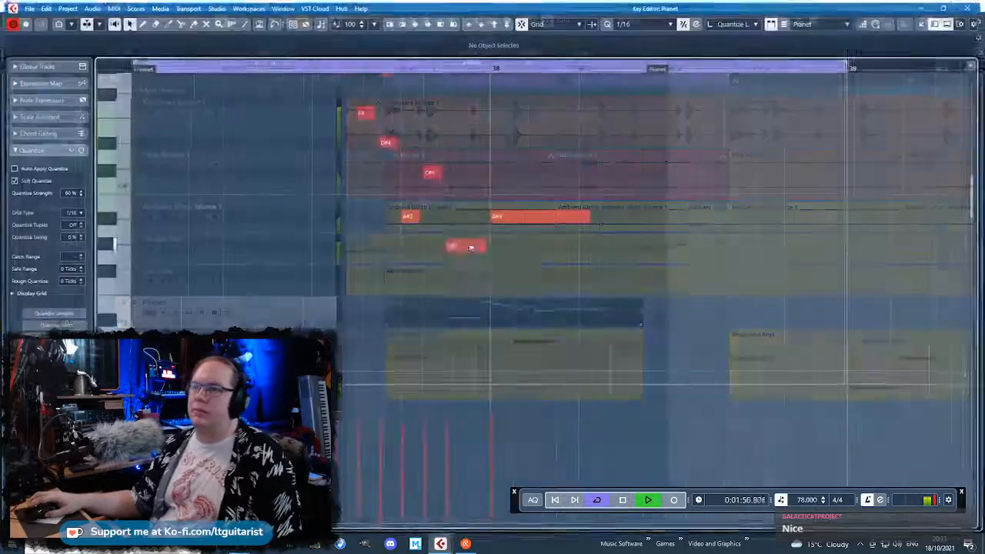
left_click_drag(597, 301, 522, 188)
key("Escape")
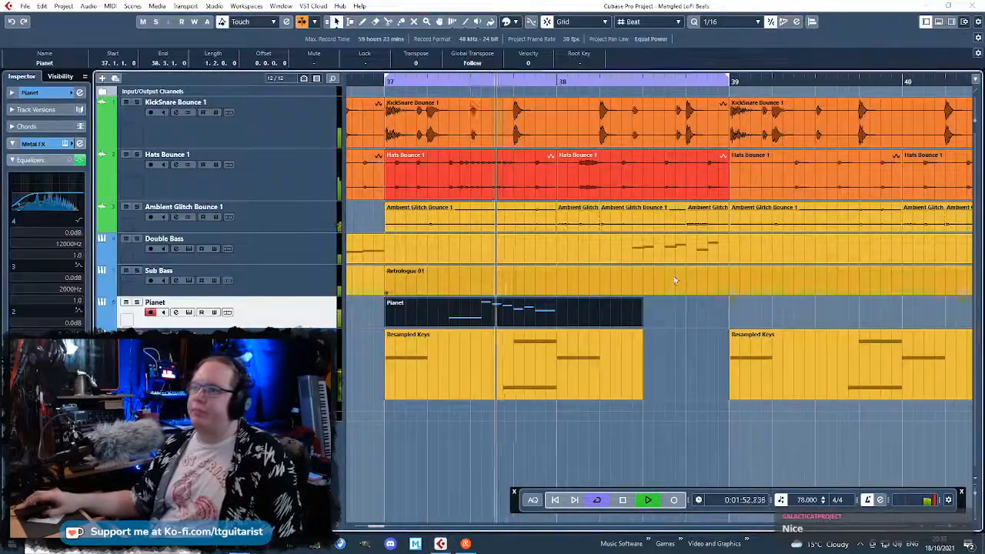
Listen to the loop, set the Pianet track's pan to L32 and delete the low opening A#2 from its part
scroll(655, 412, "up", 3)
scroll(655, 412, "down", 4)
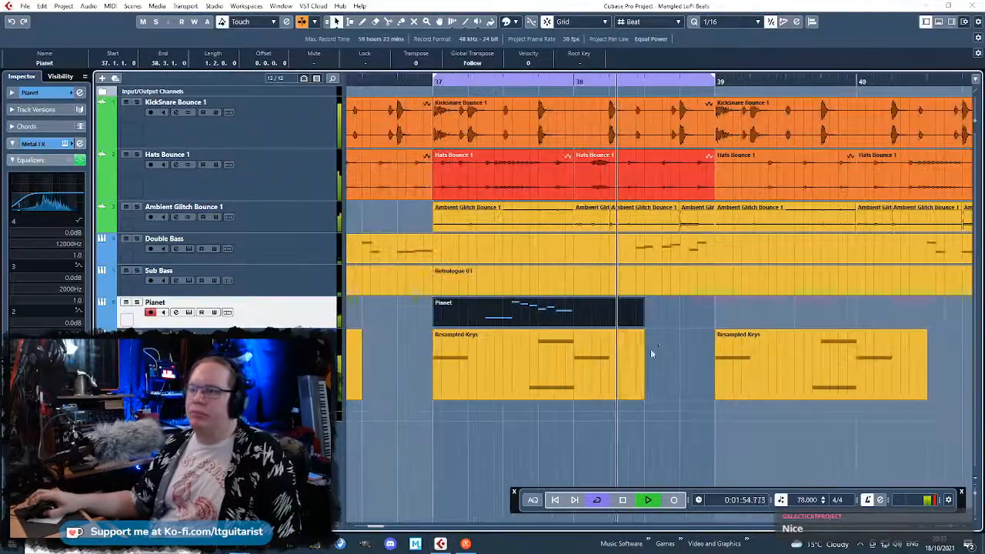
left_click(658, 346)
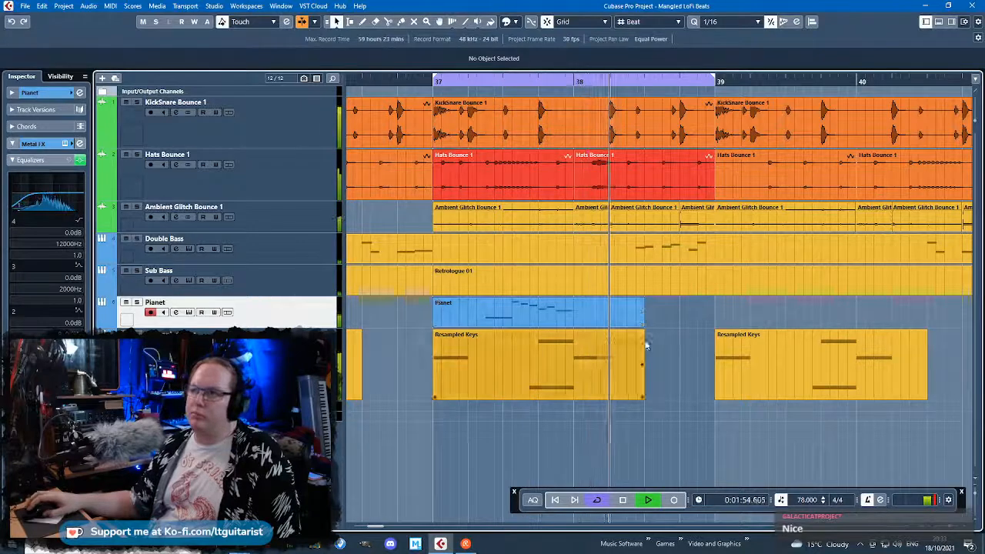
left_click(31, 92)
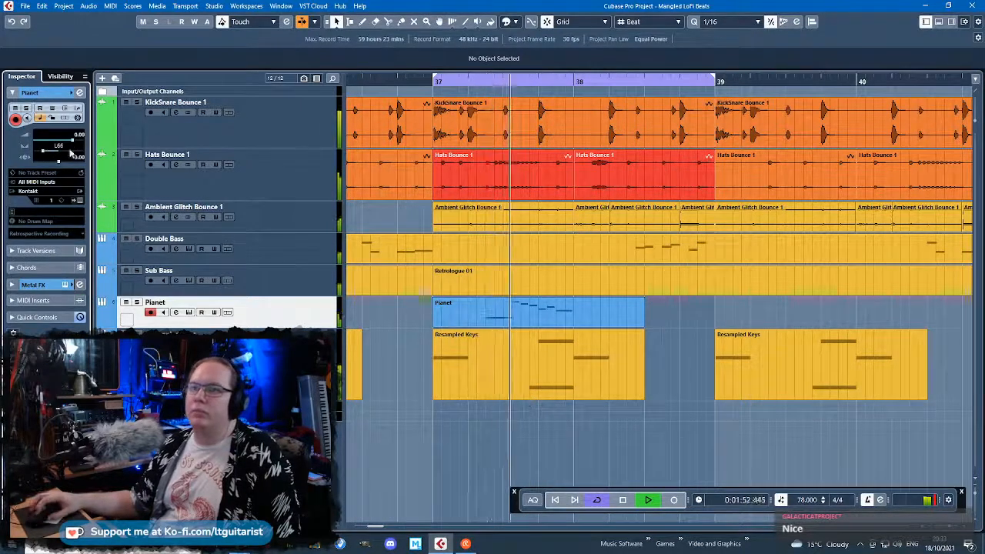
double_click(497, 317)
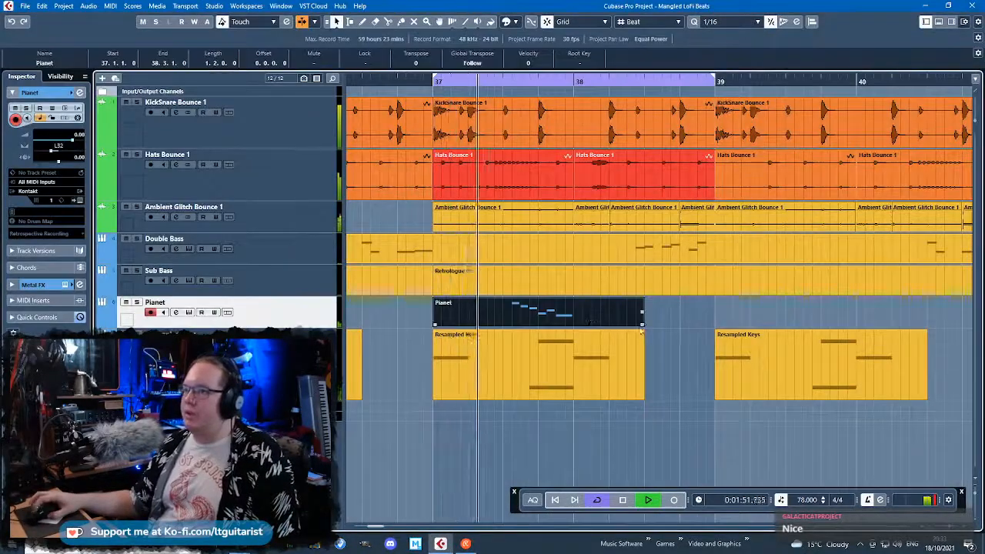
Extend the Pianet part's end to 39.1.1, turn off cycle playback and duplicate the part at bars 39 and 41
left_click_drag(642, 326, 713, 331)
scroll(701, 331, "down", 4)
key("ctrl+d")
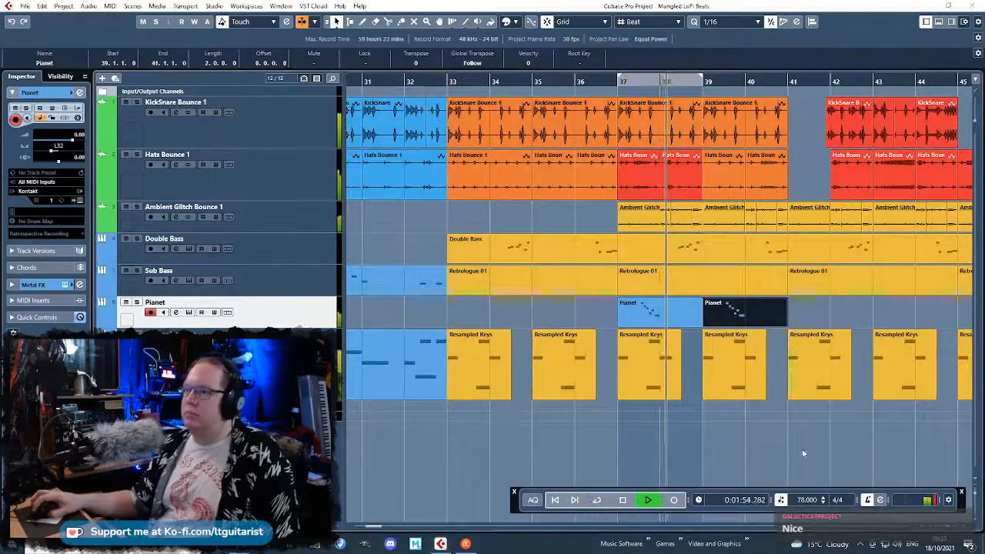
left_click(768, 443)
scroll(768, 442, "up", 3)
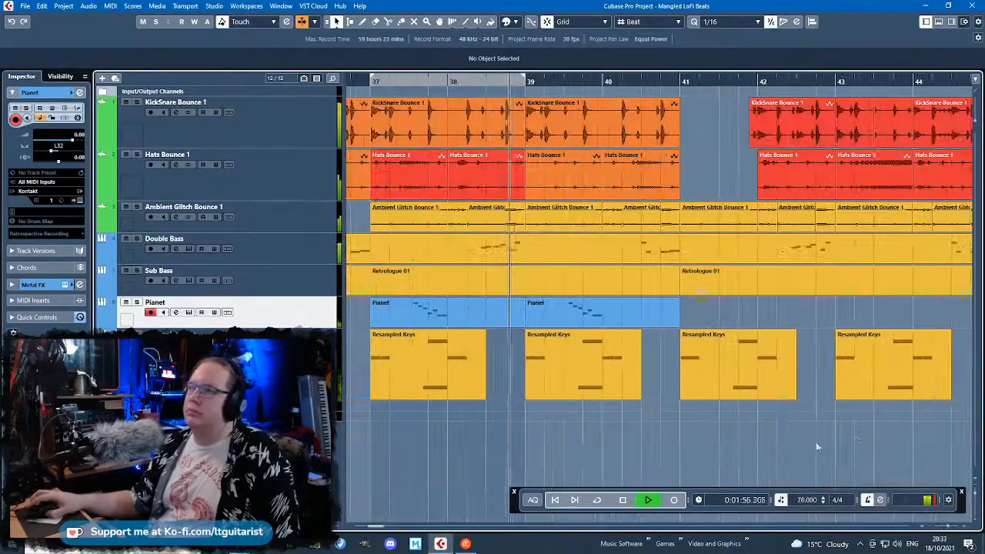
left_click(611, 323)
key("ctrl+d")
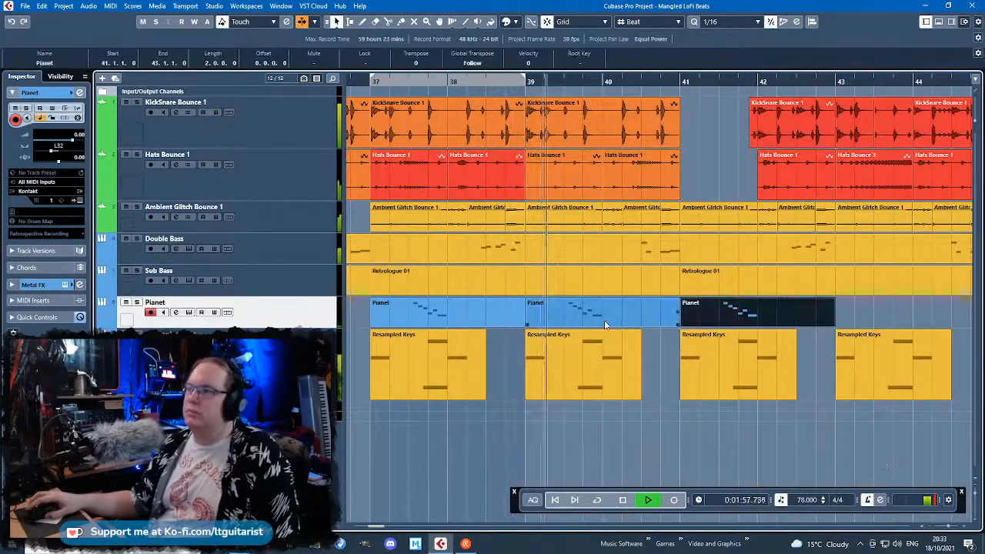
Listen to the arrangement through to the copied Pianet part at bar 41 and stop playback
left_click(836, 426)
scroll(835, 425, "down", 2)
scroll(927, 440, "right", 1)
left_click_drag(810, 455, 951, 460)
scroll(735, 432, "up", 2)
left_click(671, 344)
scroll(654, 331, "up", 2)
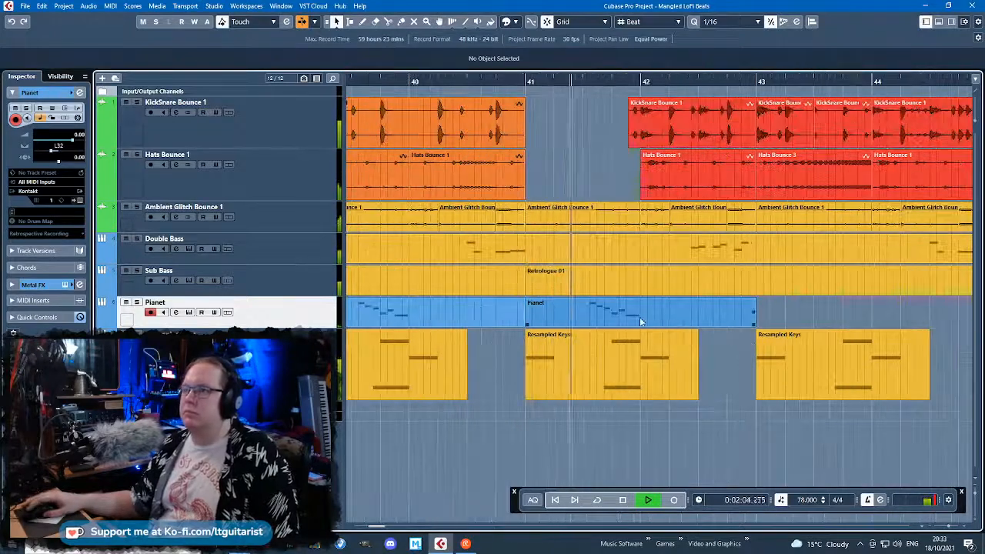
key("space")
scroll(639, 322, "down", 3)
scroll(688, 440, "up", 2)
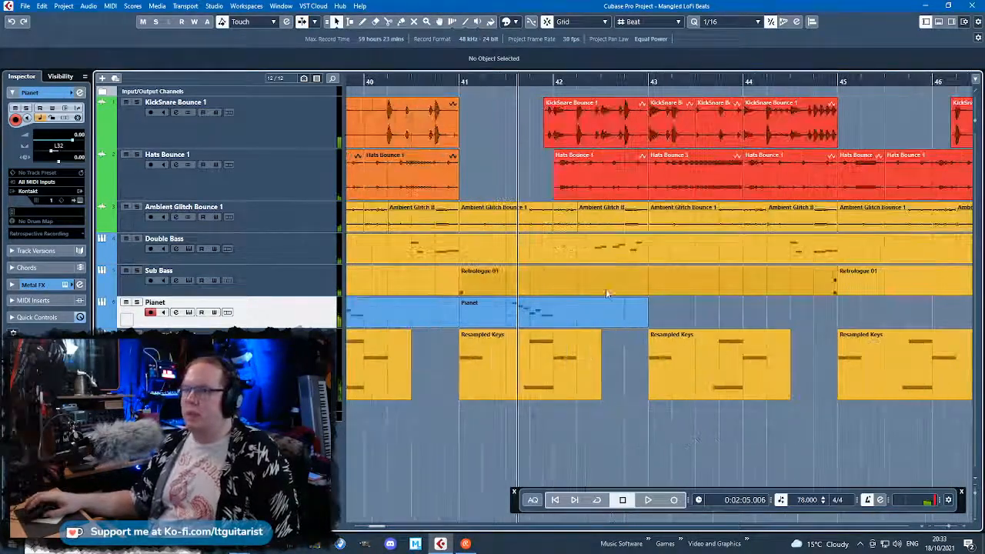
Set the cycle range from bar 41 to bar 43 and turn on cycle playback
left_click(458, 81)
left_click_drag(460, 77, 648, 76)
key("space")
left_click(599, 503)
key("space")
Open the Pianet part at bar 41, clear its copied notes and play from just before the part
double_click(509, 312)
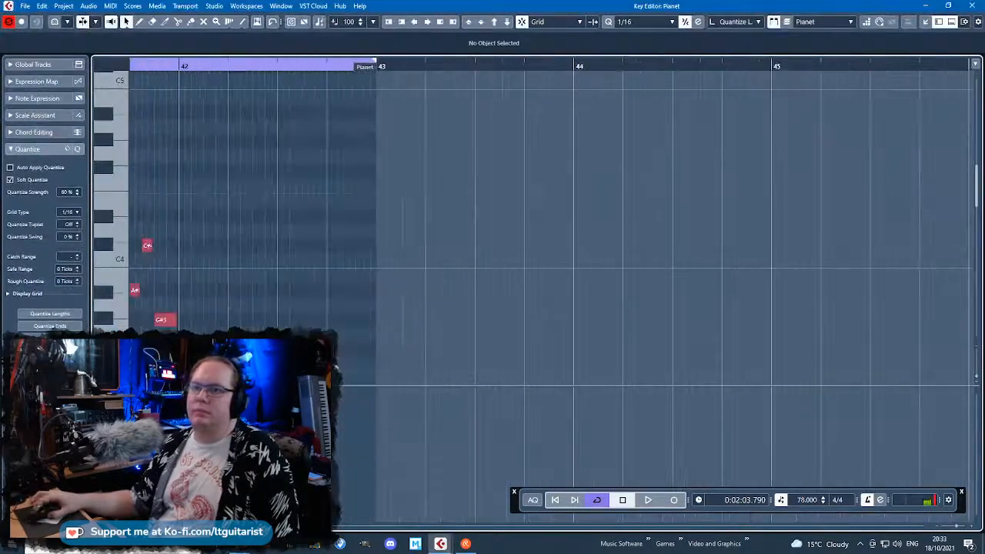
scroll(408, 286, "up", 4)
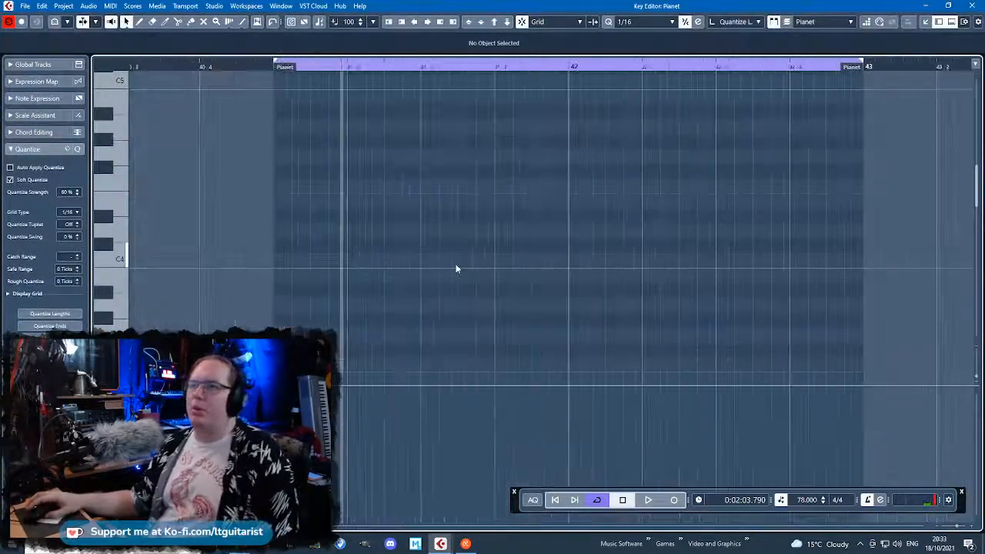
scroll(412, 286, "up", 1)
left_click(257, 67)
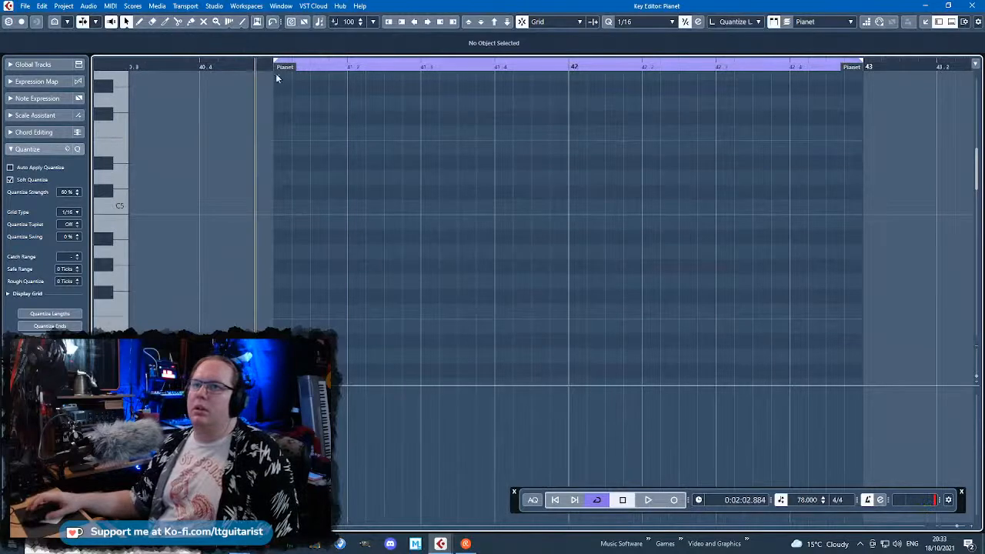
key("space")
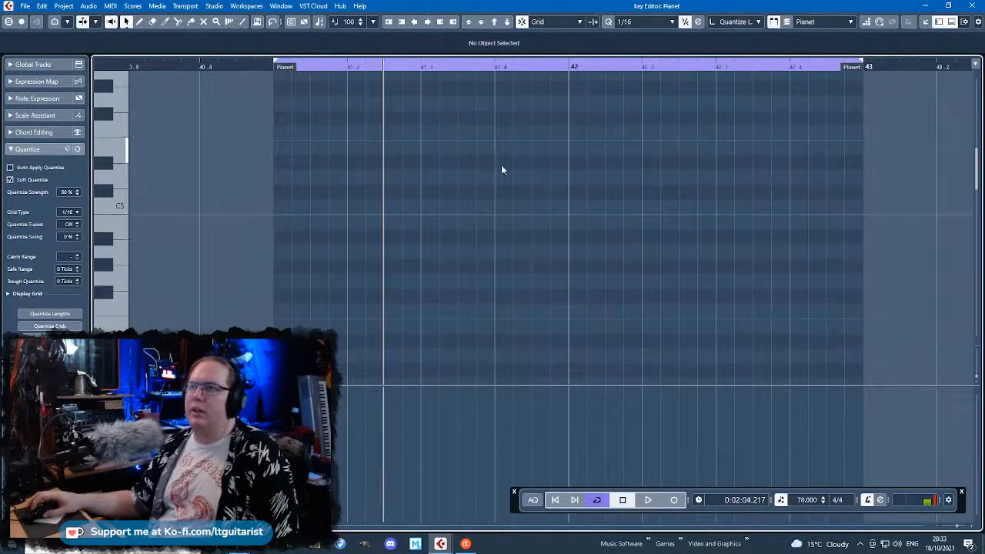
Add a D#4 two sixteenths long at 41.2.3 and play the loop
scroll(399, 204, "up", 3)
left_click(388, 227)
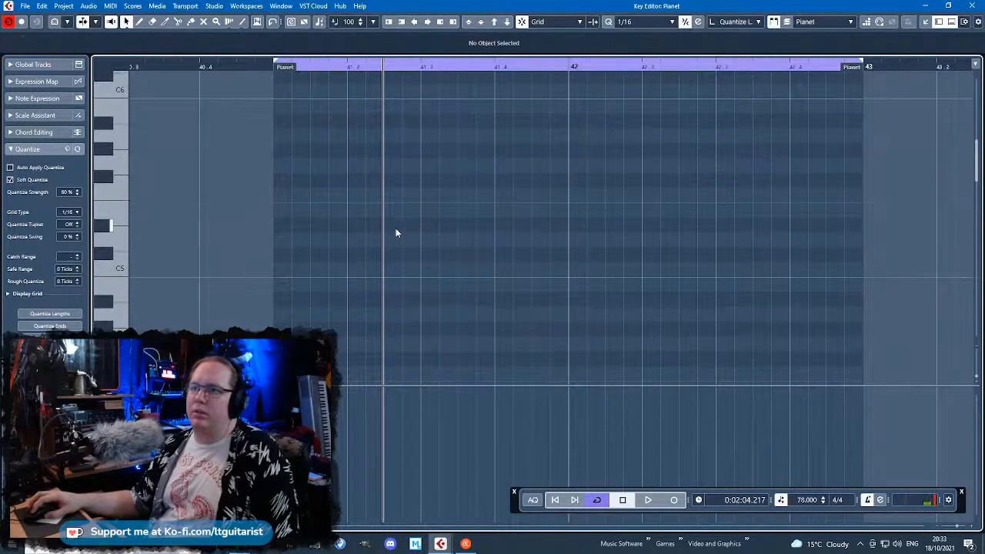
scroll(412, 262, "down", 2)
left_click_drag(413, 332, 413, 341)
key("space")
scroll(462, 262, "up", 1)
scroll(484, 323, "down", 2)
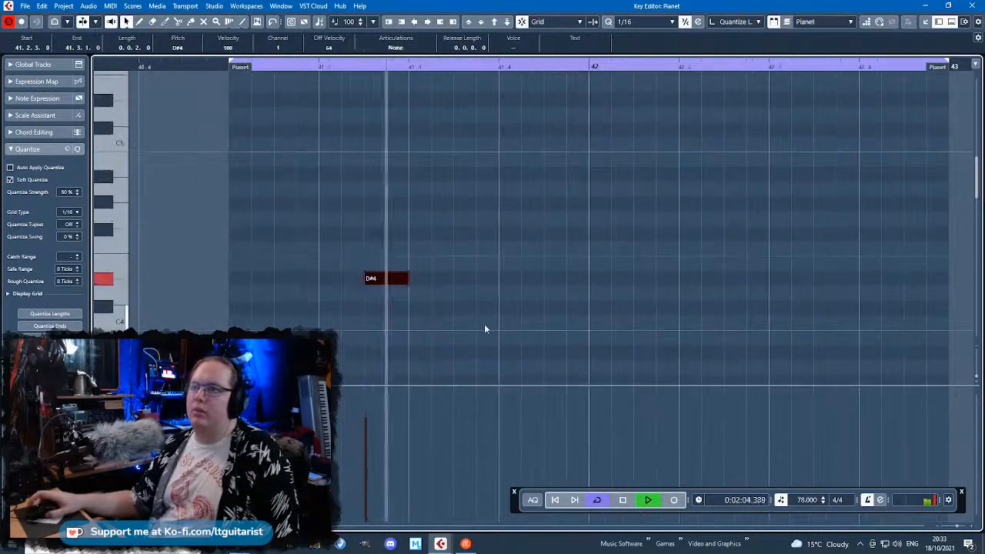
Add two-sixteenth notes C#4 at 41.3.3, G#3 at 41.4.3 and A#3 at 42.1.3, and audition the phrase
key("space")
left_click(455, 352)
mouse_move(455, 352)
left_mouse_down()
mouse_move(490, 355)
mouse_move(485, 310)
left_mouse_up()
scroll(572, 327, "down", 1)
mouse_move(546, 290)
left_mouse_down()
mouse_move(575, 301)
mouse_move(578, 320)
mouse_move(653, 295)
mouse_move(627, 294)
mouse_move(653, 293)
left_mouse_up()
left_click_drag(700, 331, 341, 130)
left_click(672, 250)
left_click(640, 292)
left_click_drag(640, 294, 661, 295)
left_click_drag(680, 330, 326, 125)
left_click(324, 92)
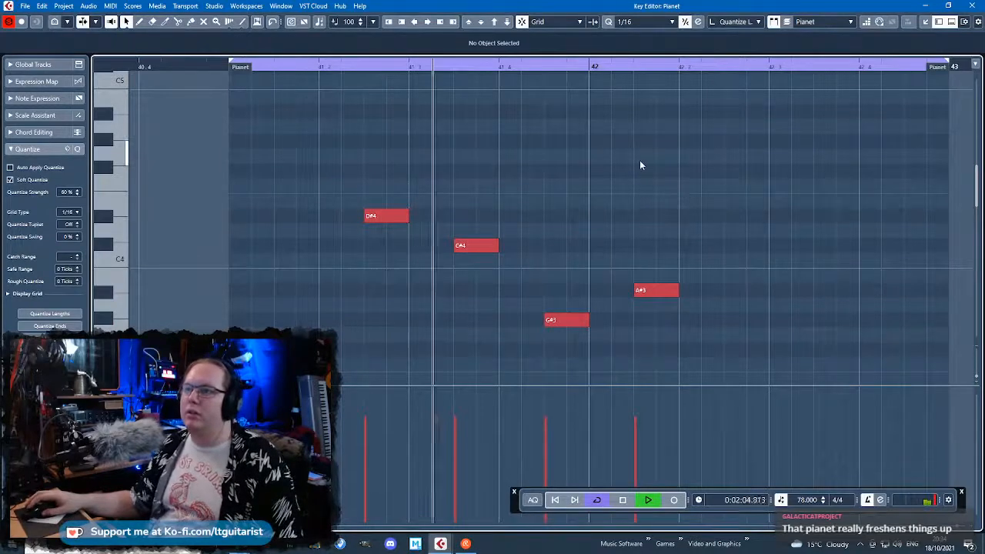
Move the A#3 to 42.1.1, layer a copy of the four notes a fifth higher starting on A#4, and play it
left_click_drag(638, 290, 596, 290)
key("space")
left_click_drag(638, 332, 391, 177)
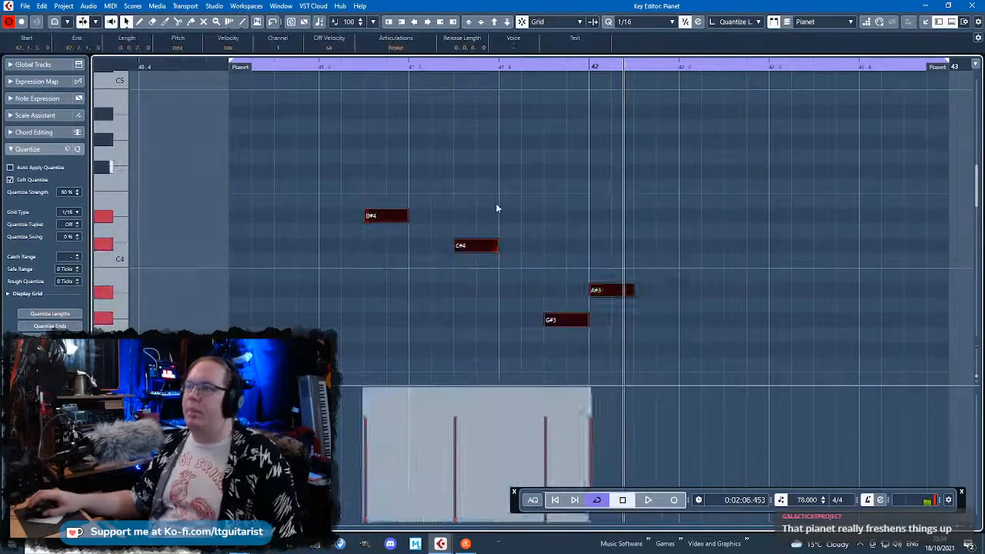
key("ctrl+d")
left_click_drag(640, 215, 382, 107)
key("l")
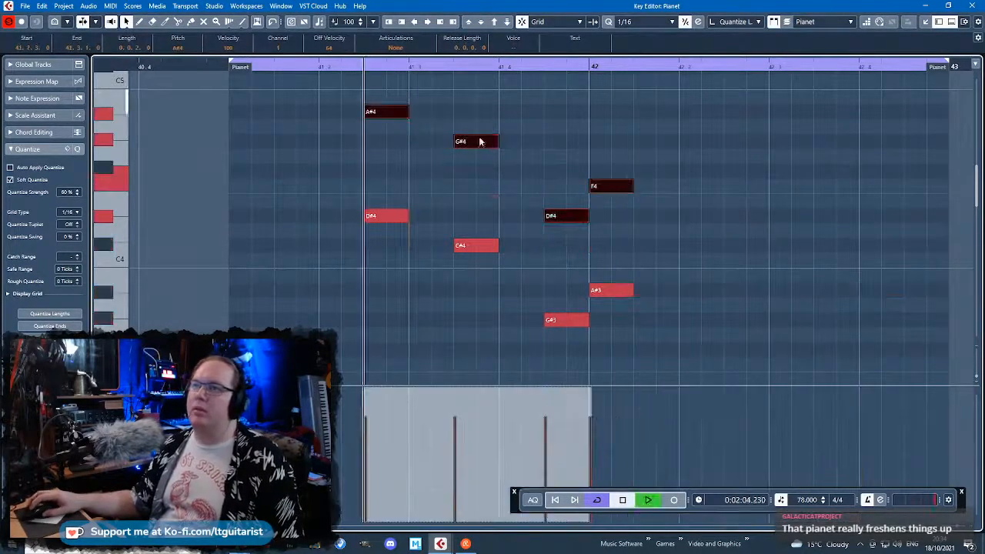
key("space")
left_click(583, 131)
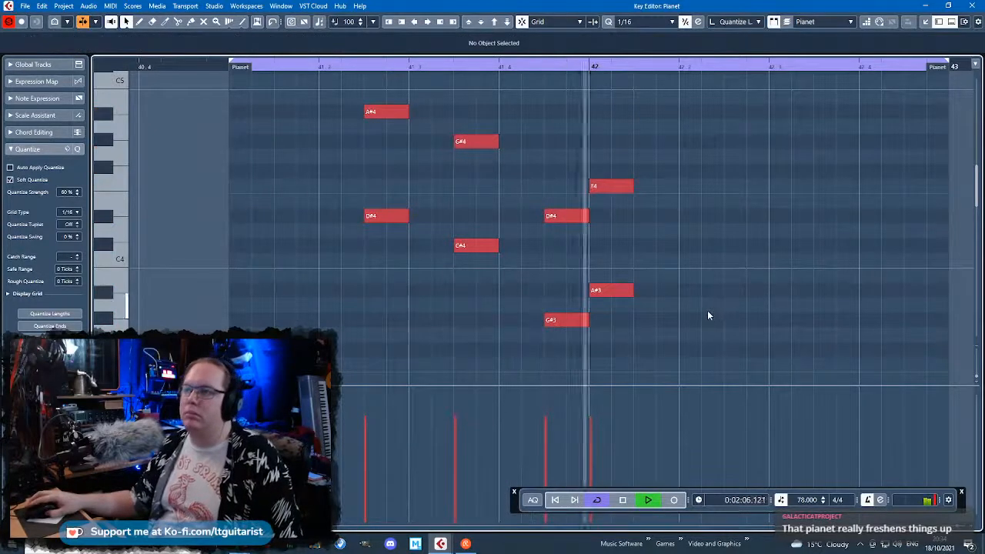
Layer a middle voice of F#4, F4, B3 and C#4 between the two lines and play from the first chord
key("space")
left_click_drag(348, 88, 476, 147)
left_click_drag(526, 125, 616, 232)
key("ctrl+d")
left_click_drag(661, 119, 392, 182)
left_click(360, 67)
key("space")
left_click(452, 110)
key("space")
Audition the chords repeatedly and raise the third chord's middle note to C4
left_click(353, 68)
key("space")
left_click(559, 133)
key("space")
left_click(356, 68)
key("space")
left_click(621, 153)
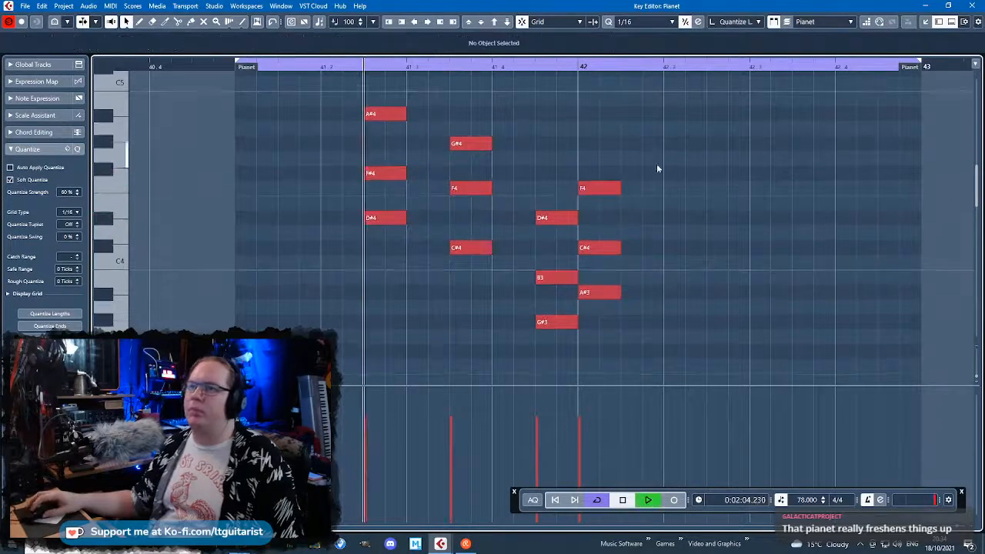
key("space")
left_click_drag(551, 278, 551, 262)
left_click(534, 70)
key("space")
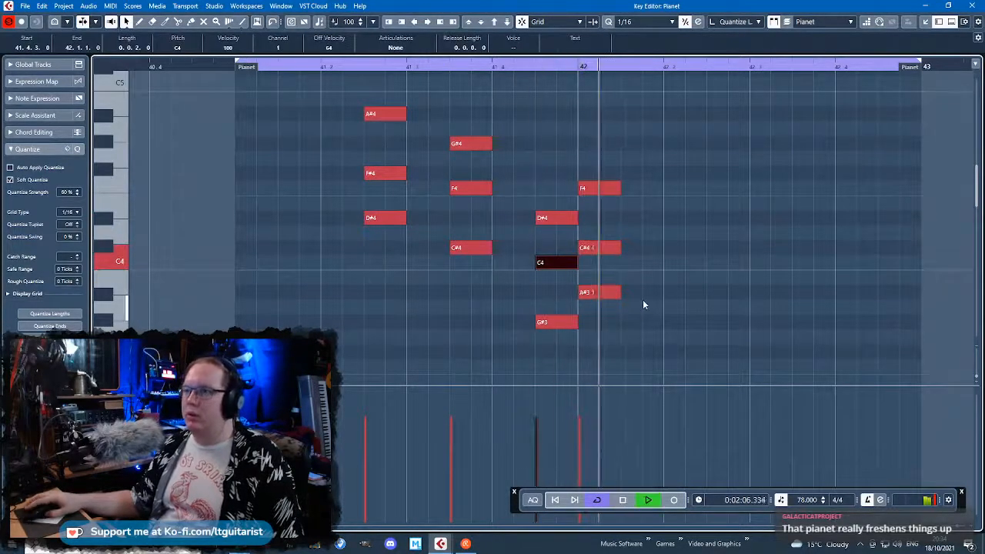
Copy the lowest voice an octave down as D#3, C#3, G#2 and A#2 under the chords
left_click_drag(623, 339, 379, 240)
scroll(666, 204, "down", 3)
key("alt+d")
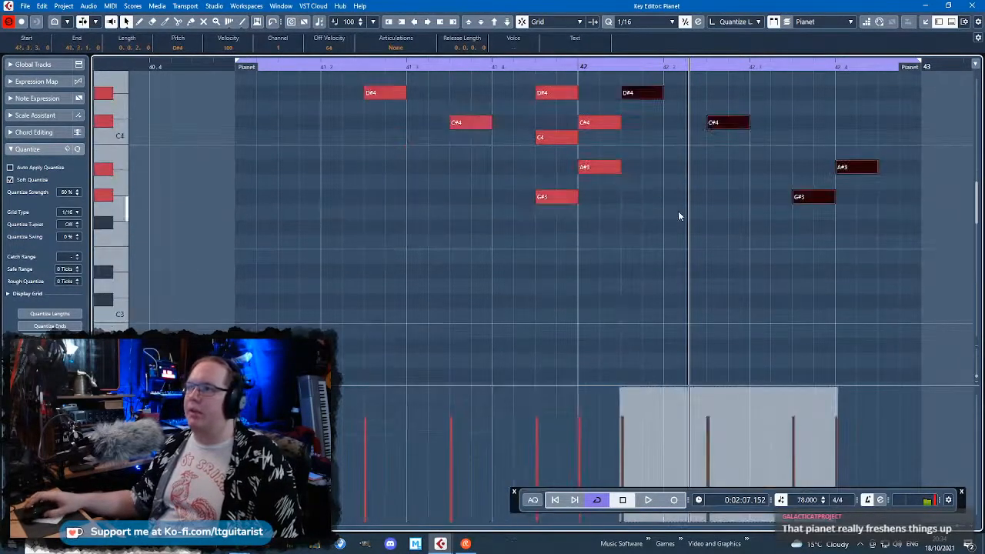
left_click_drag(647, 99, 393, 284)
left_click_drag(438, 230, 452, 232)
Move the low D#3 to 41.2.1 and play the loop from before the part
left_click(394, 275)
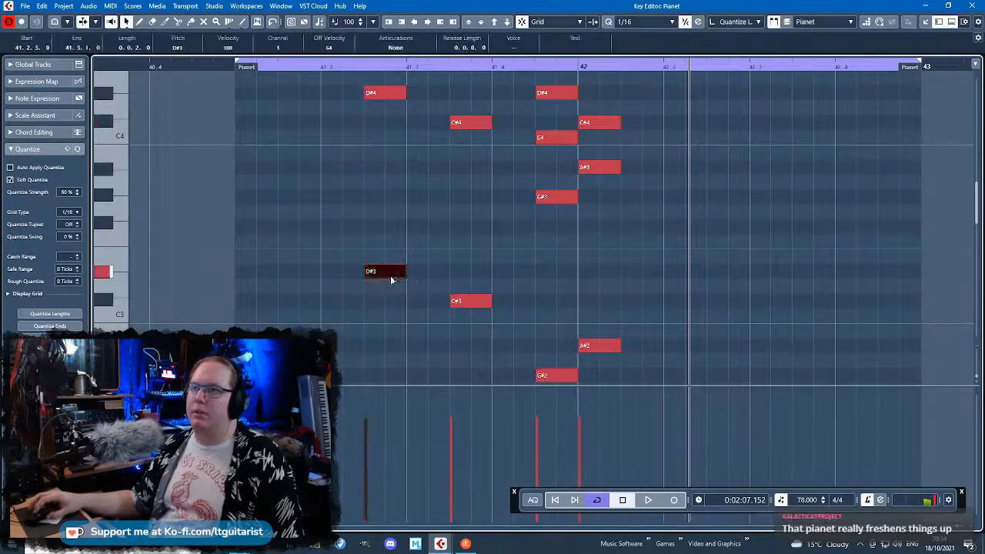
left_click(218, 77)
key("space")
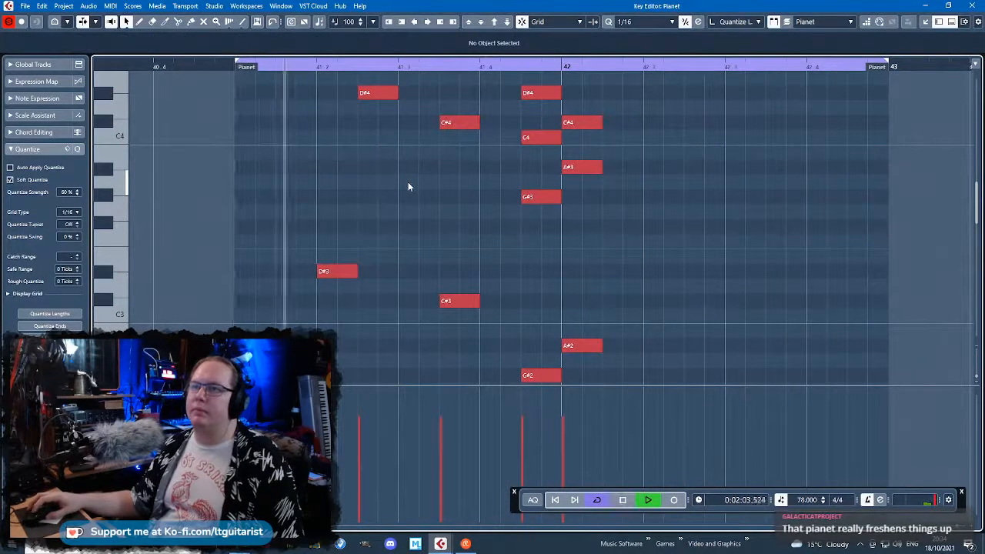
Add a low A#1 eighth note at 42.3.1 below the chord phrase and play the loop
scroll(545, 226, "down", 3)
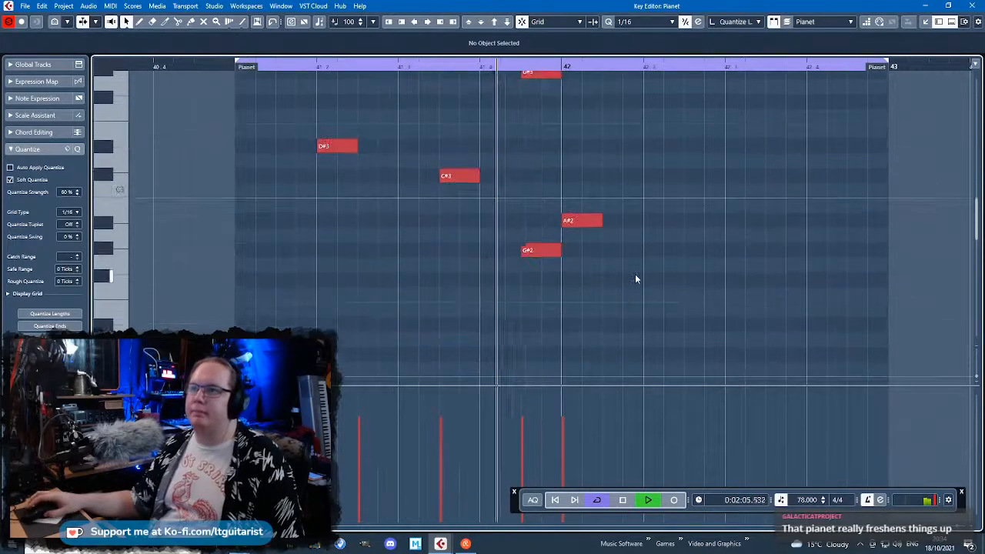
scroll(674, 313, "up", 1)
key("space")
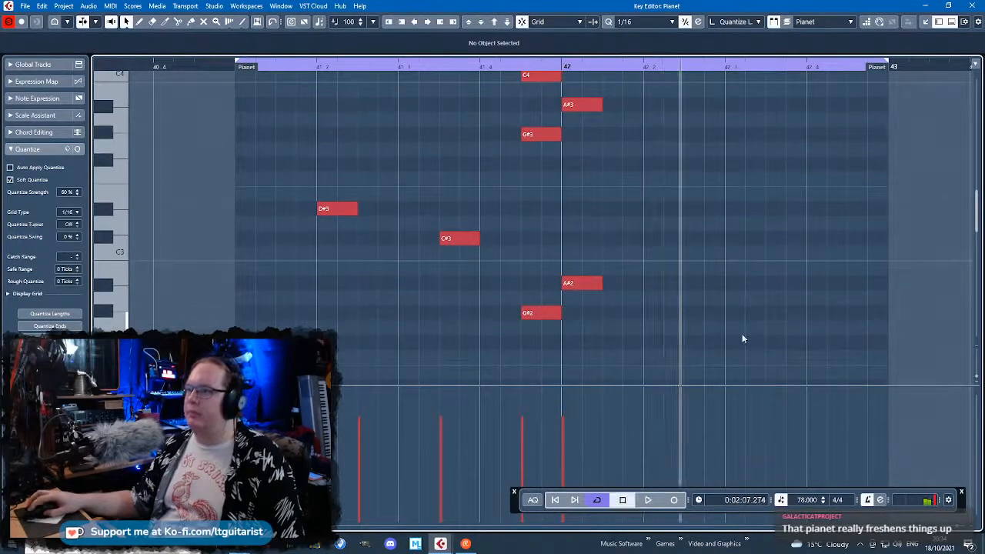
double_click(741, 333)
key("Up")
key("Up")
key("Up")
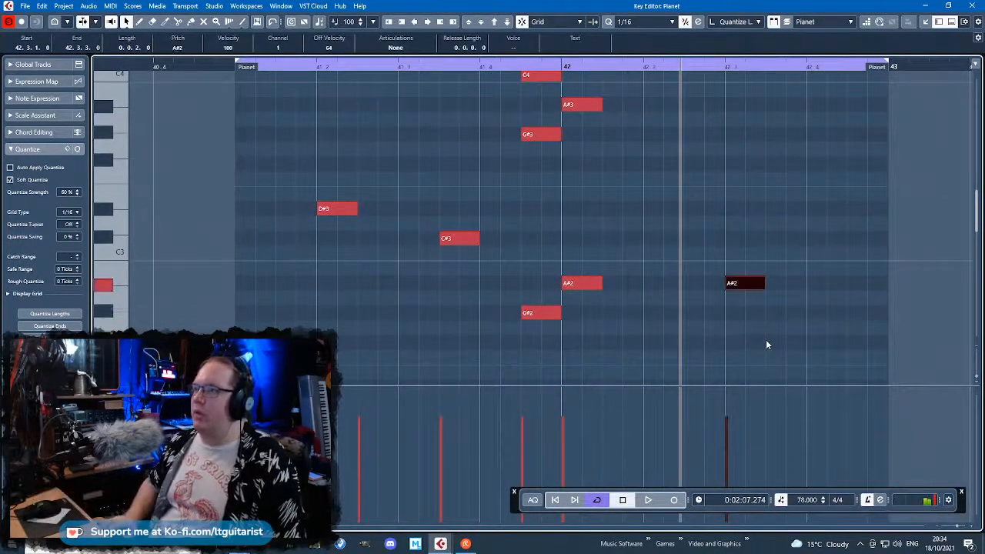
key("shift+Down")
left_click_drag(292, 70, 292, 67)
key("space")
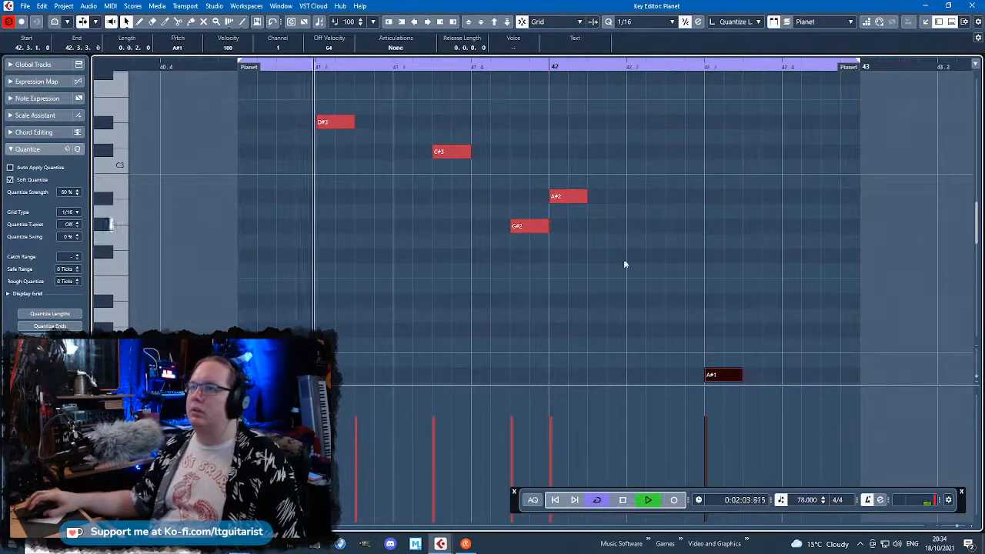
Place the low A#1 at 42.2.1 with a length of one beat and listen to the phrase
left_click_drag(706, 375, 635, 375)
left_click(676, 274)
scroll(492, 285, "up", 2)
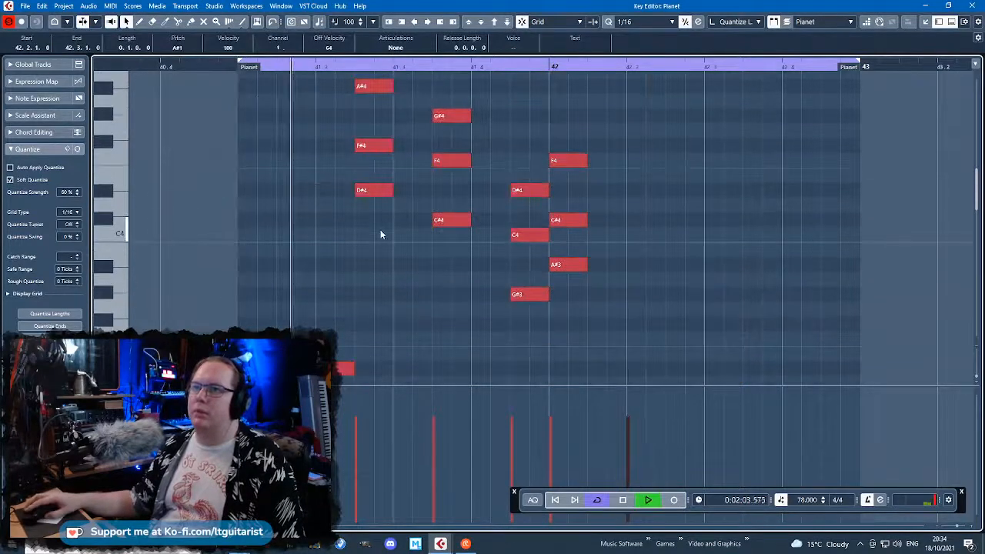
scroll(380, 235, "down", 2)
key("space")
scroll(733, 363, "down", 2)
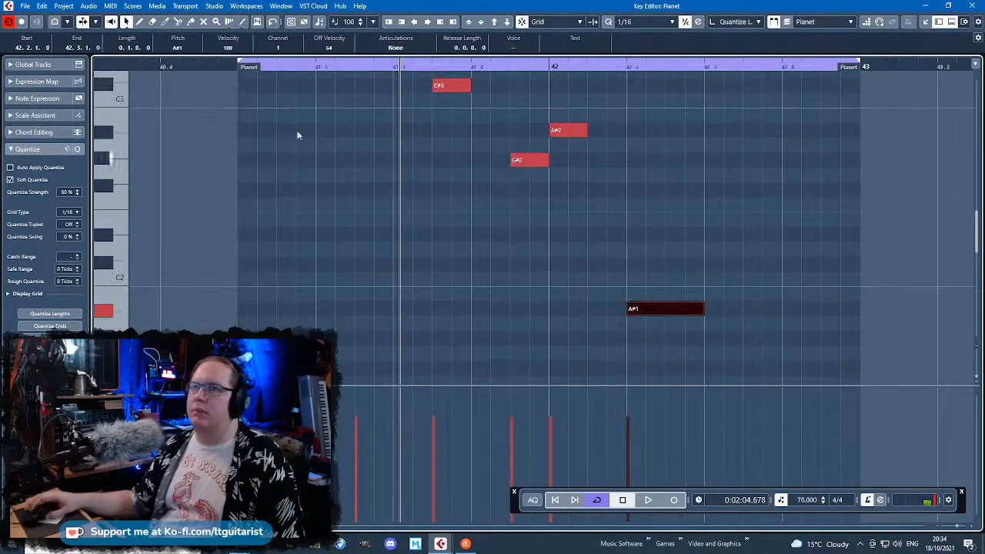
Extend the Pianet part's start back to 40.4.1, shift the whole phrase earlier so the first chord falls on 41.1.1, and play it
left_click_drag(254, 70, 174, 77)
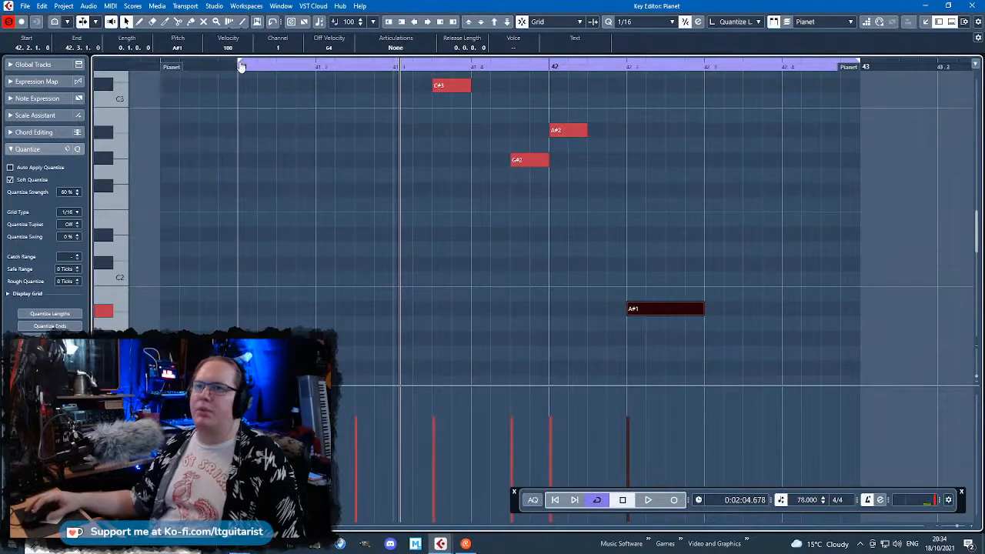
scroll(534, 115, "up", 10)
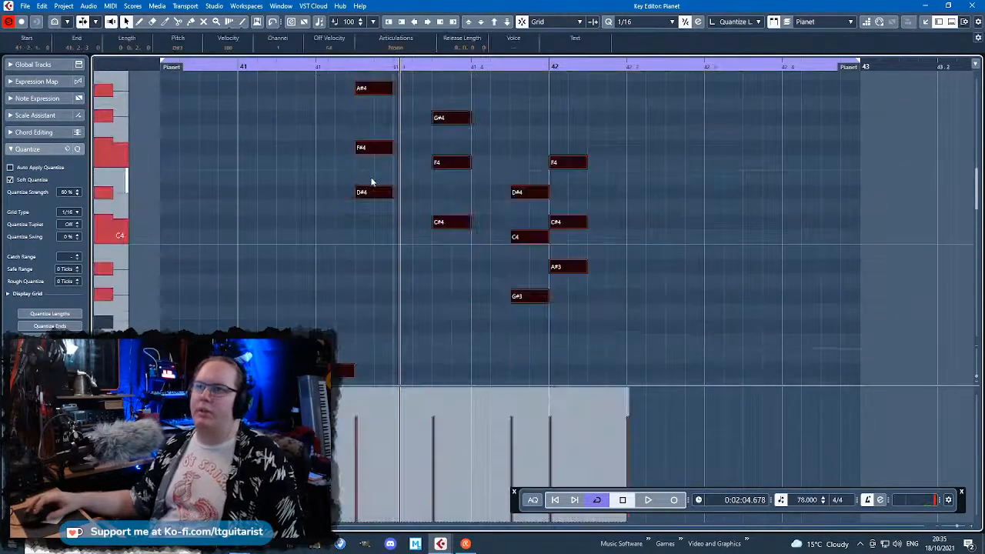
left_click_drag(372, 181, 258, 179)
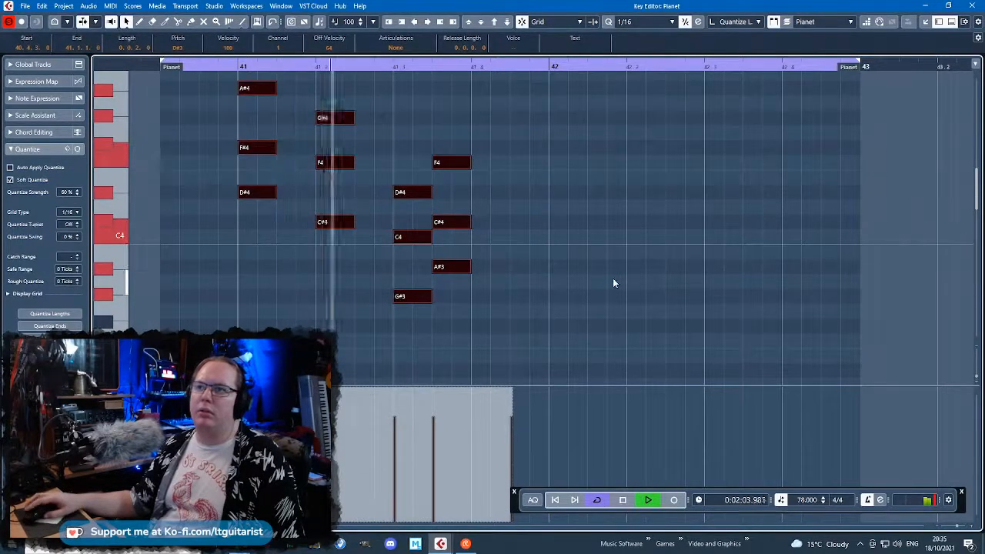
scroll(613, 279, "down", 3)
scroll(625, 308, "down", 3)
key("space")
Move everything after the first chord an eighth later so the second chord starts at 41.2.3, and play the result
left_click_drag(659, 301, 380, 131)
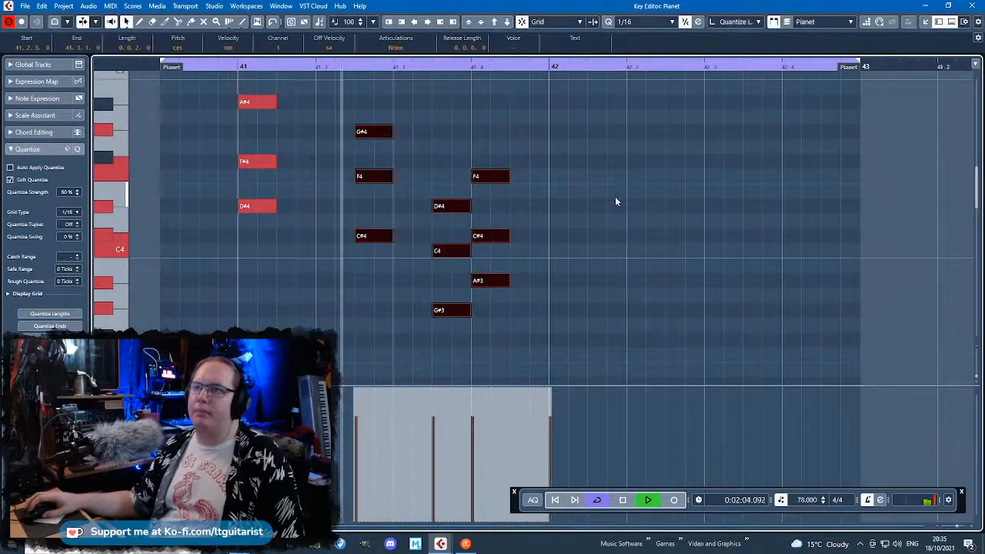
scroll(615, 201, "down", 3)
scroll(601, 310, "down", 3)
scroll(470, 154, "up", 6)
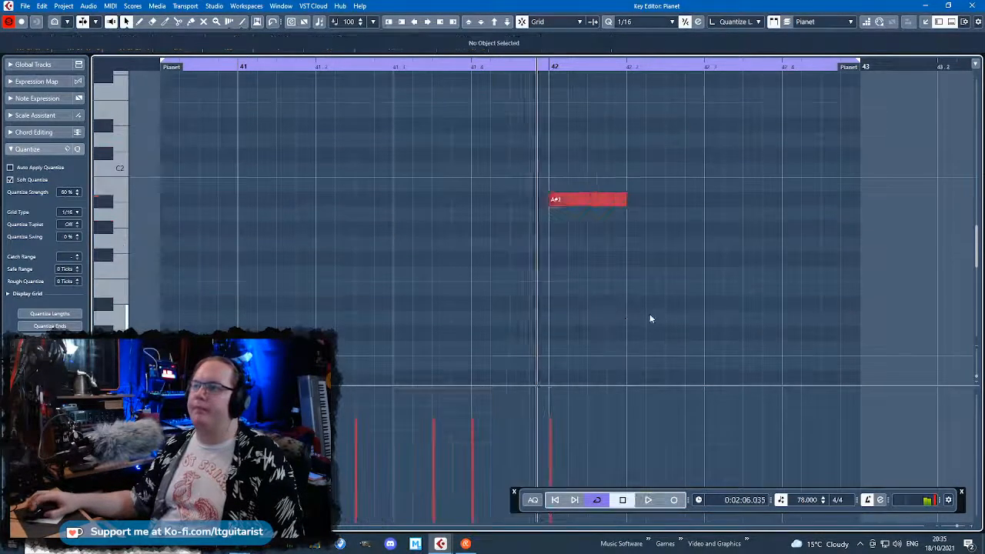
Shift the third chord to 41.4.1, the fourth to 42.1.1 with their bass notes, and the low A#1 to 42.2.1
left_click_drag(446, 232, 489, 231)
scroll(581, 260, "down", 6)
left_click_drag(712, 333, 523, 156)
left_click_drag(543, 198, 582, 197)
scroll(624, 208, "down", 3)
left_click(657, 231)
scroll(656, 230, "down", 3)
mouse_move(666, 223)
left_mouse_down()
mouse_move(557, 225)
mouse_move(672, 232)
left_mouse_up()
scroll(608, 210, "up", 3)
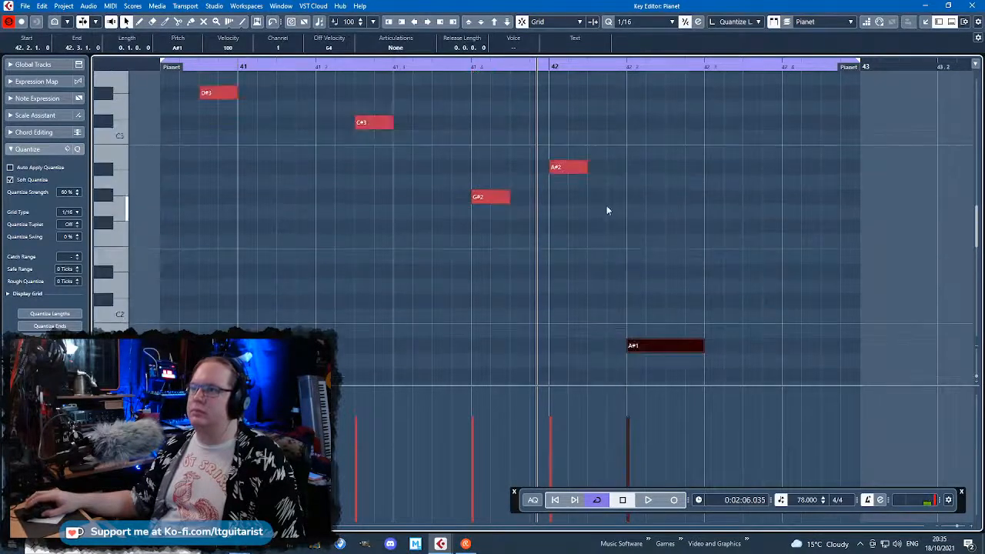
Play the phrase from before the first chord and move the low A#1 to 42.1.1
left_click(203, 67)
key("space")
left_click(295, 226)
scroll(593, 249, "up", 2)
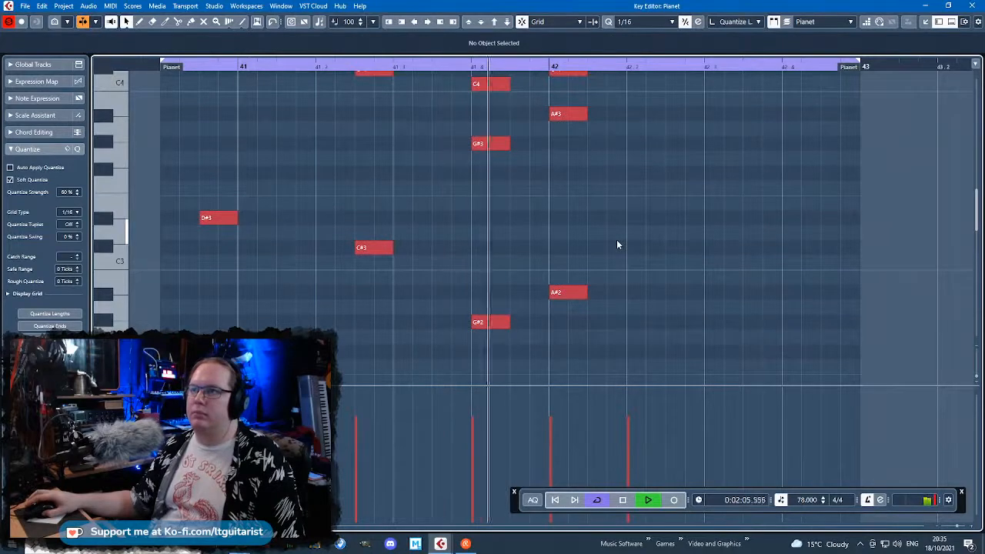
scroll(641, 282, "down", 3)
key("space")
left_click_drag(658, 220, 753, 222)
scroll(750, 231, "up", 3)
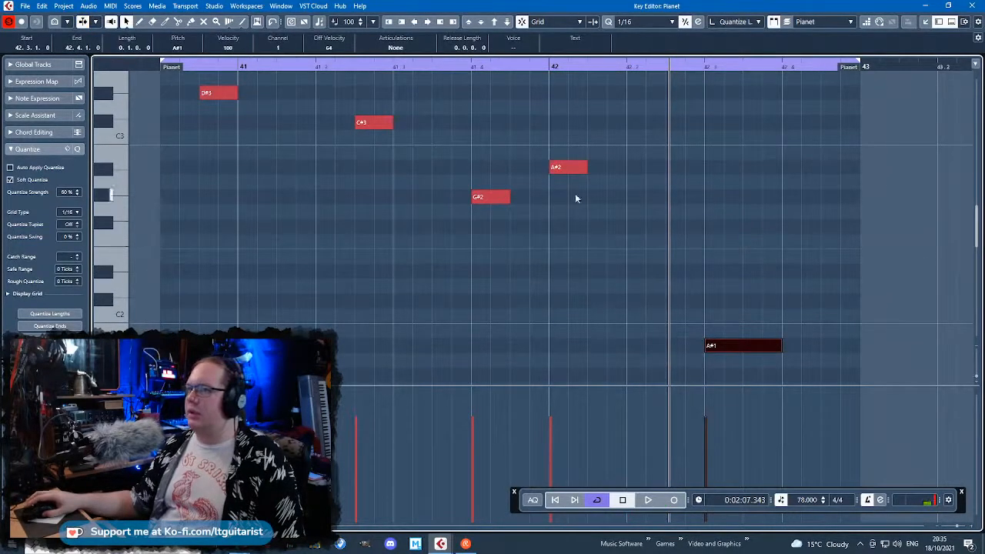
left_click_drag(590, 342, 590, 345)
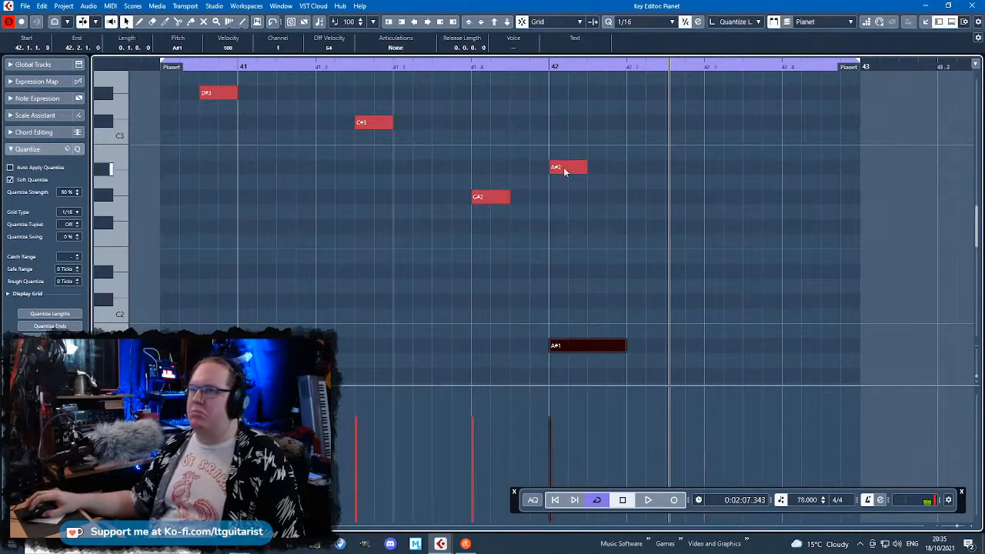
Turn the bass A#2 into a D#2 at 41.4.3 and play the phrase from before bar 41
left_click_drag(564, 170, 530, 274)
key("space")
left_click(190, 65)
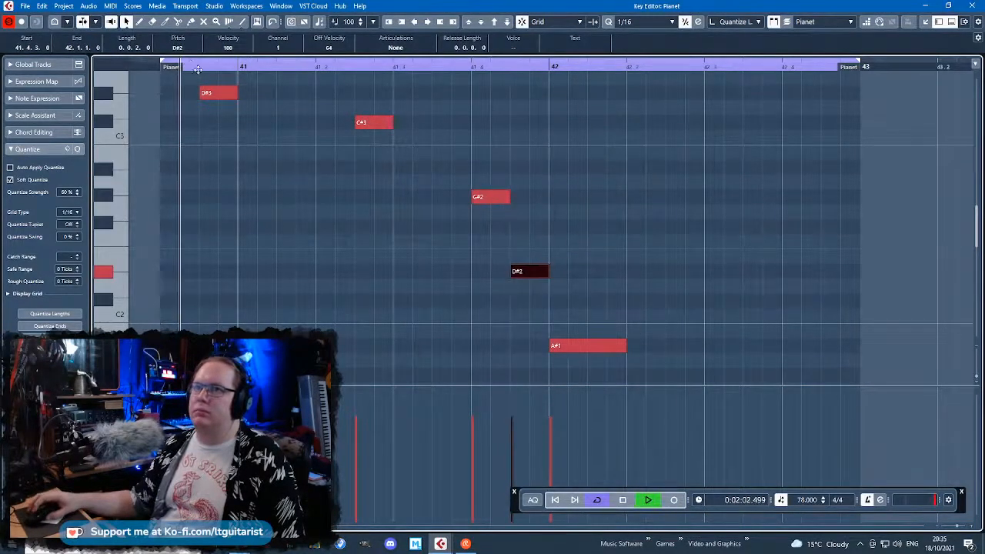
scroll(636, 169, "up", 1)
scroll(647, 193, "up", 2)
scroll(651, 201, "up", 1)
scroll(651, 202, "down", 5)
scroll(651, 203, "up", 1)
Move the bass G#2 an eighth earlier to 41.3.3 and play from the second chord
left_click(482, 198)
left_click_drag(482, 202, 444, 201)
left_click(350, 65)
scroll(578, 164, "up", 4)
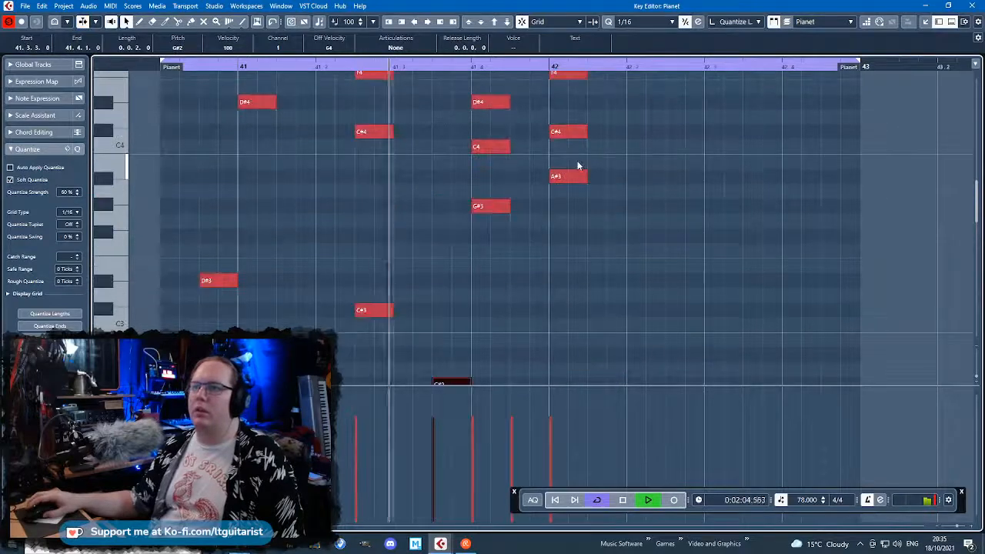
scroll(578, 165, "down", 3)
scroll(578, 164, "up", 1)
scroll(578, 165, "up", 1)
scroll(578, 165, "down", 4)
Shorten the low A#1 to an eighth note, lower the third chord's bottom note to F#3, and play the phrase
key("space")
left_click_drag(624, 223, 590, 225)
scroll(265, 203, "up", 10)
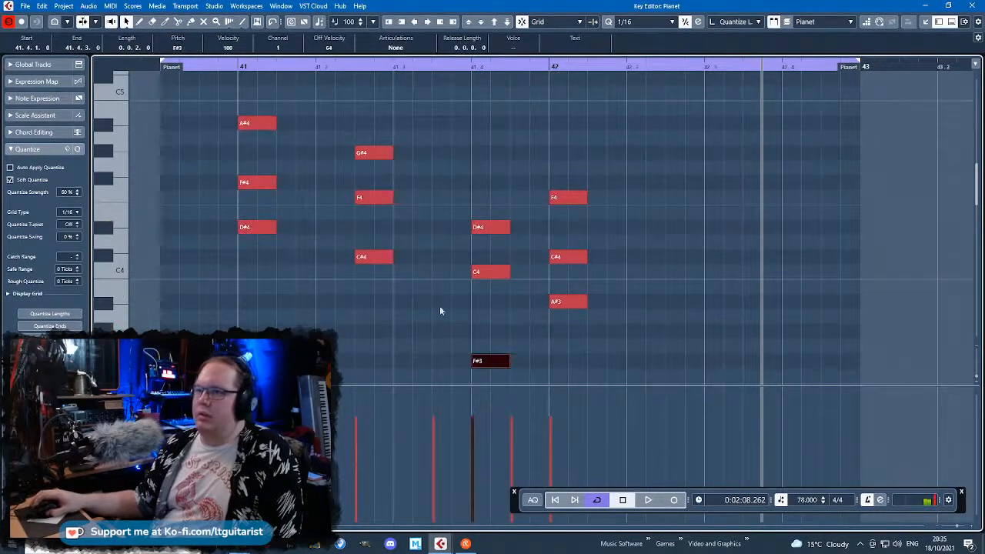
left_click(204, 79)
key("space")
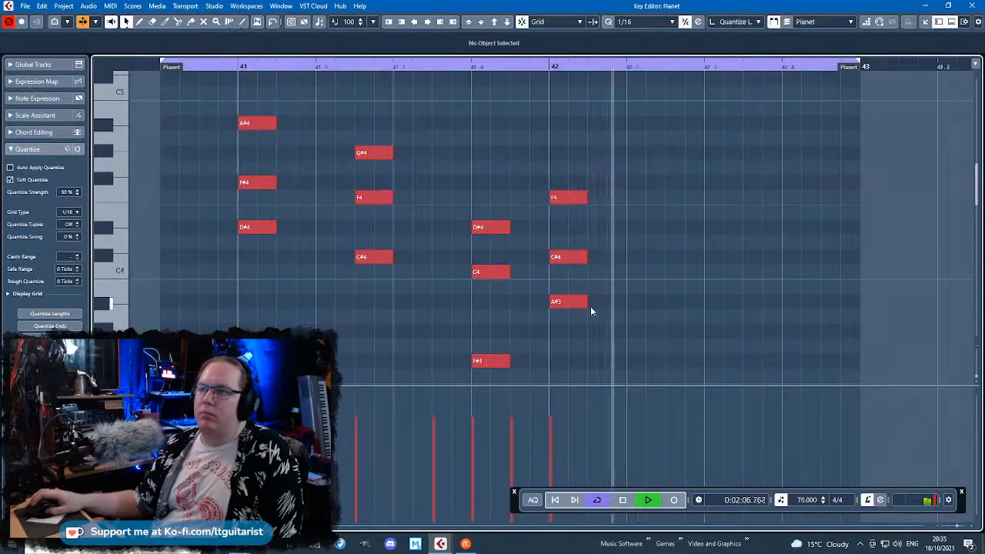
Try lowering the last chord's bottom note to G#3, listen to it, and undo the change
key("space")
left_click_drag(573, 304, 569, 323)
left_click(465, 64)
key("space")
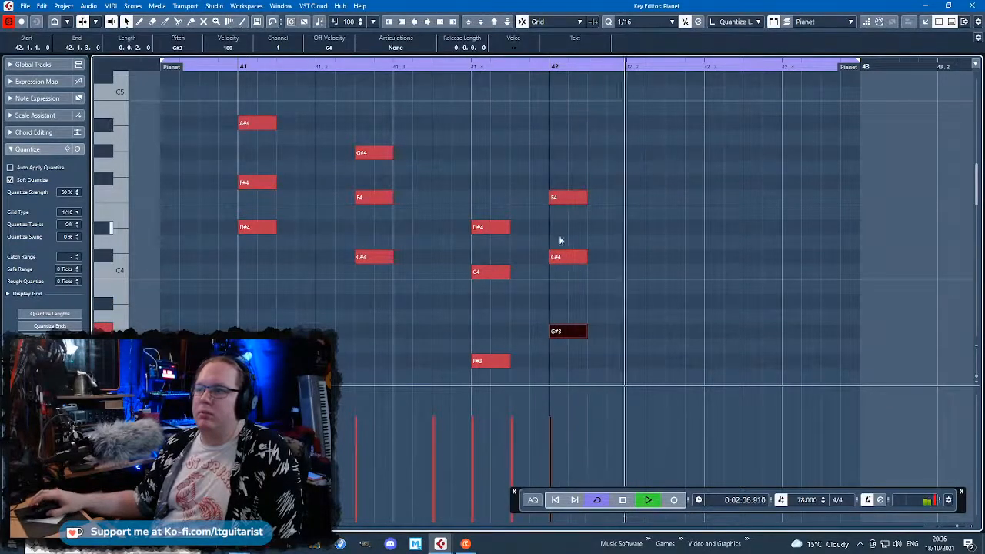
key("space")
key("ctrl+z")
Lower the first chord's bottom note to D4, listen, and lower it further to C#4
mouse_move(252, 228)
left_mouse_down()
mouse_move(255, 257)
mouse_move(259, 242)
left_mouse_up()
key("space")
left_click(197, 64)
left_click(197, 72)
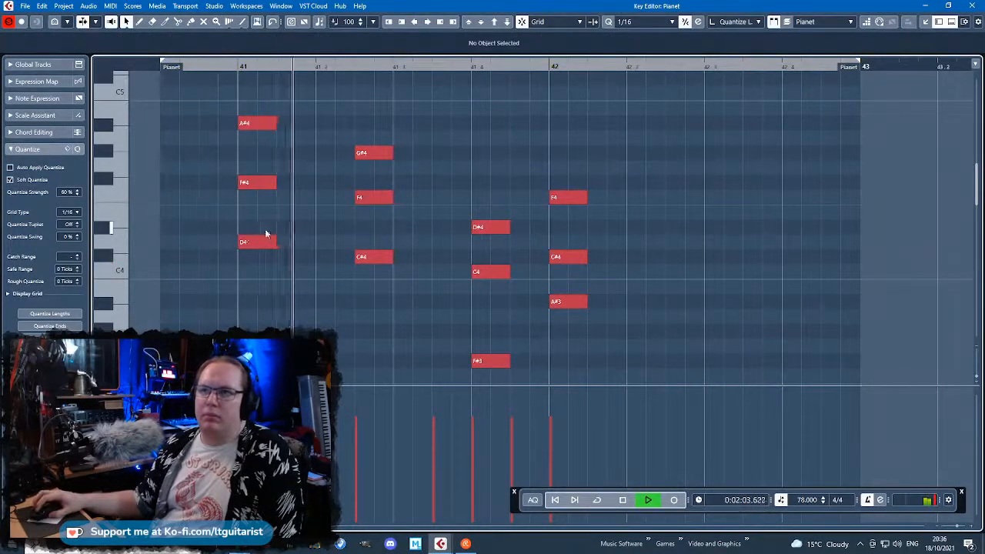
left_click(264, 244)
key("space")
key("Down")
Try the second chord's bottom note at C4, listen, and return it to C#4
mouse_move(366, 257)
left_mouse_down()
mouse_move(372, 247)
mouse_move(374, 271)
left_mouse_up()
left_click(240, 76)
key("space")
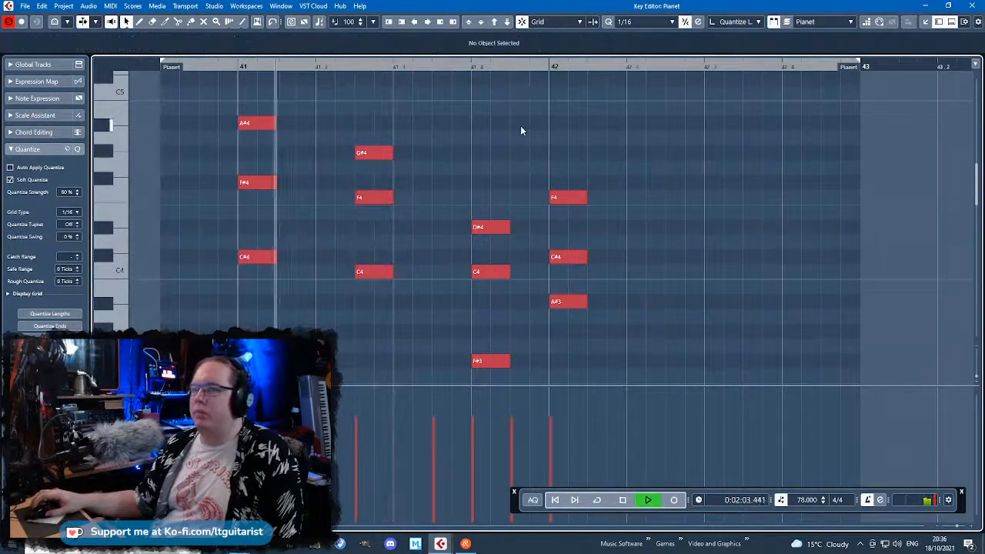
key("space")
left_click_drag(374, 271, 374, 257)
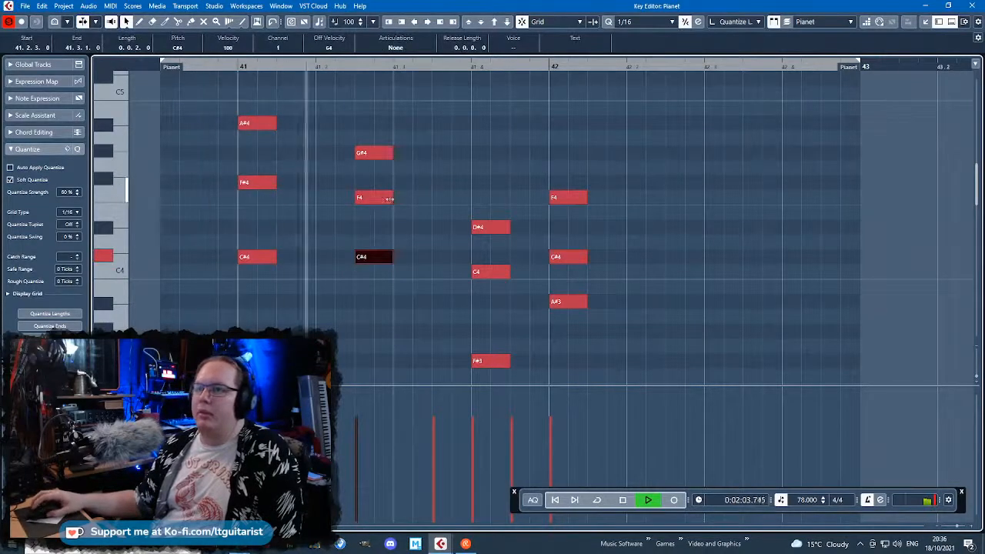
key("space")
Try the second chord's middle note at E4 and D#4, playing the chords with each version
left_click_drag(385, 197, 380, 218)
key("space")
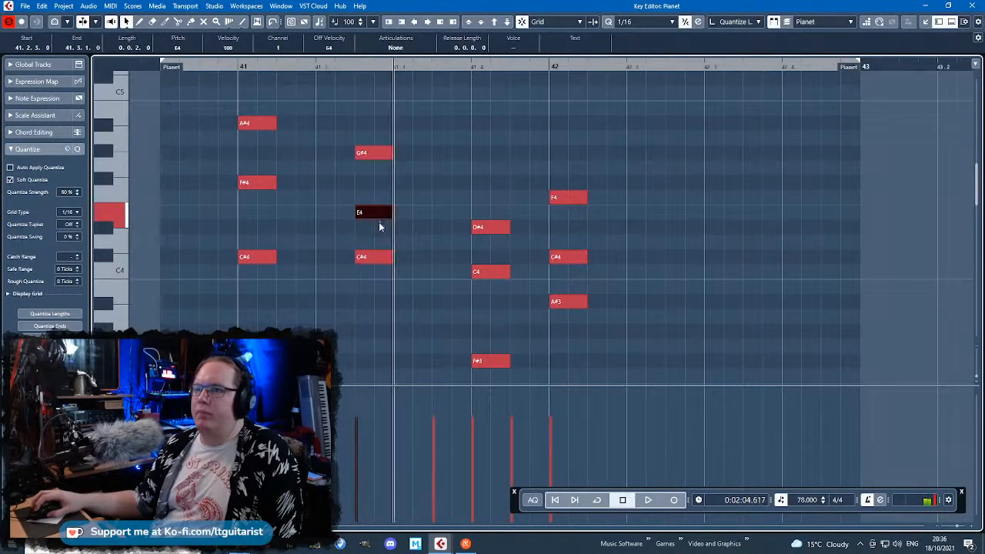
left_click(355, 67)
key("space")
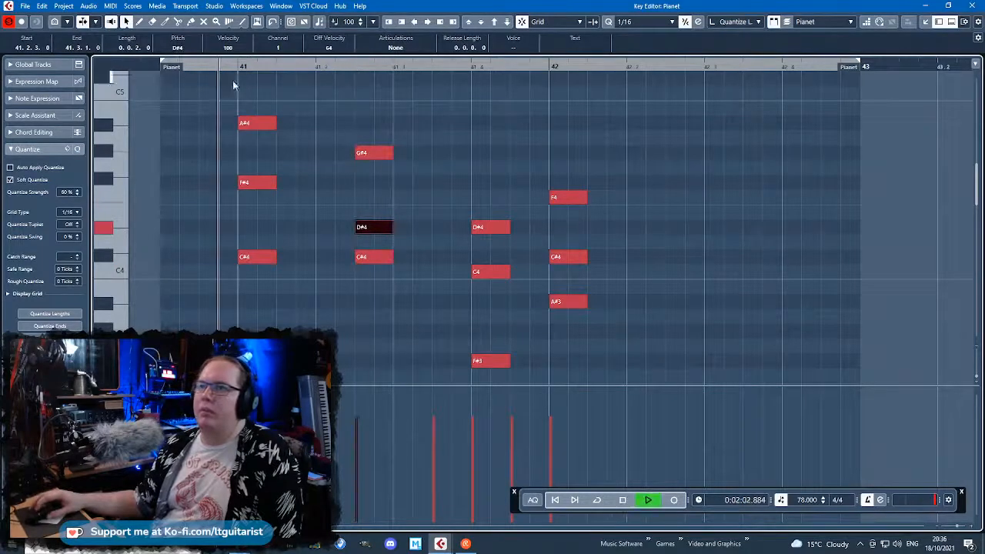
left_click(471, 134)
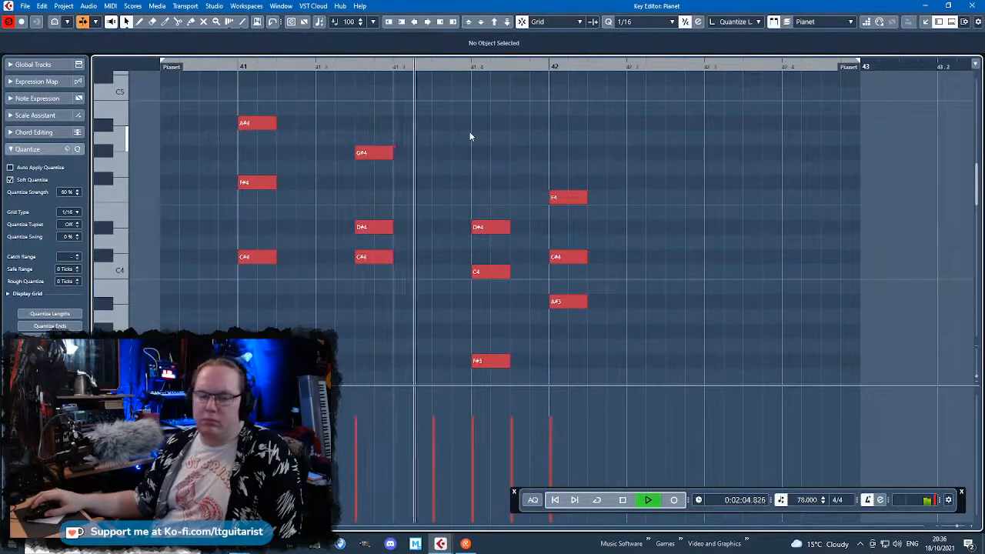
key("space")
Lower the third chord's middle note to B3 and, after trying C#4, set its top note to D#4
left_click_drag(484, 228, 492, 296)
left_click(488, 256)
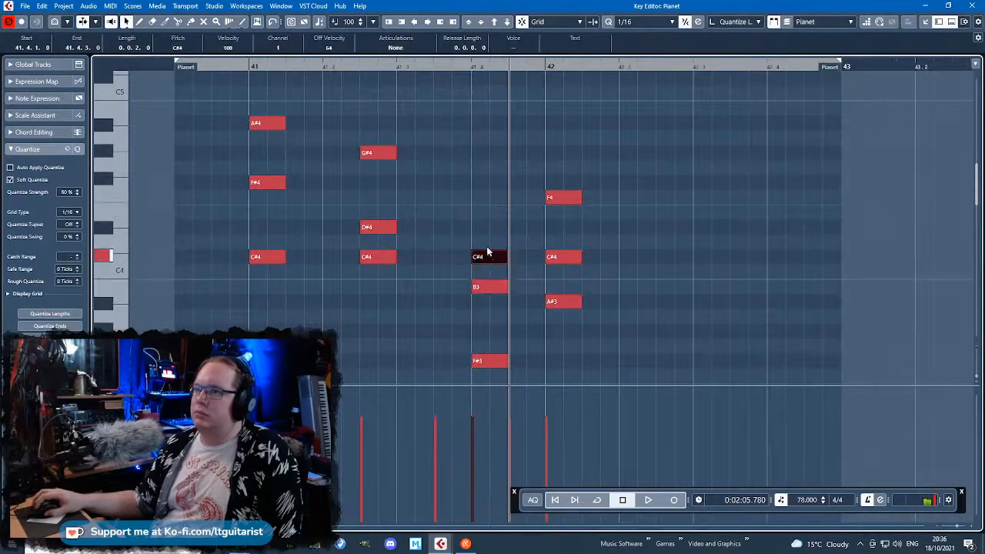
left_click_drag(487, 237, 487, 235)
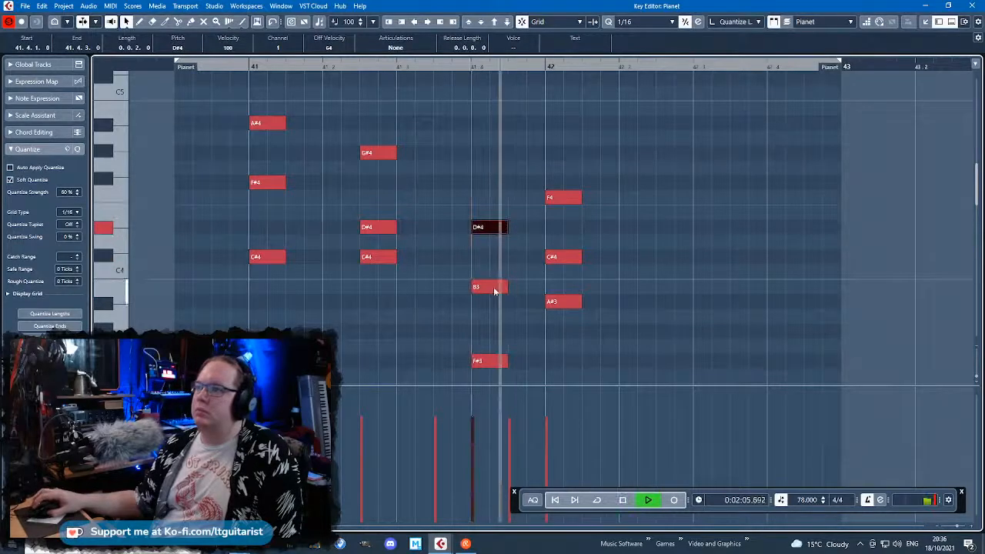
Set the second chord's middle note back to F4 and play the phrase from the first chord
left_click_drag(376, 227, 378, 198)
left_click_drag(240, 67, 241, 62)
key("space")
left_click(605, 157)
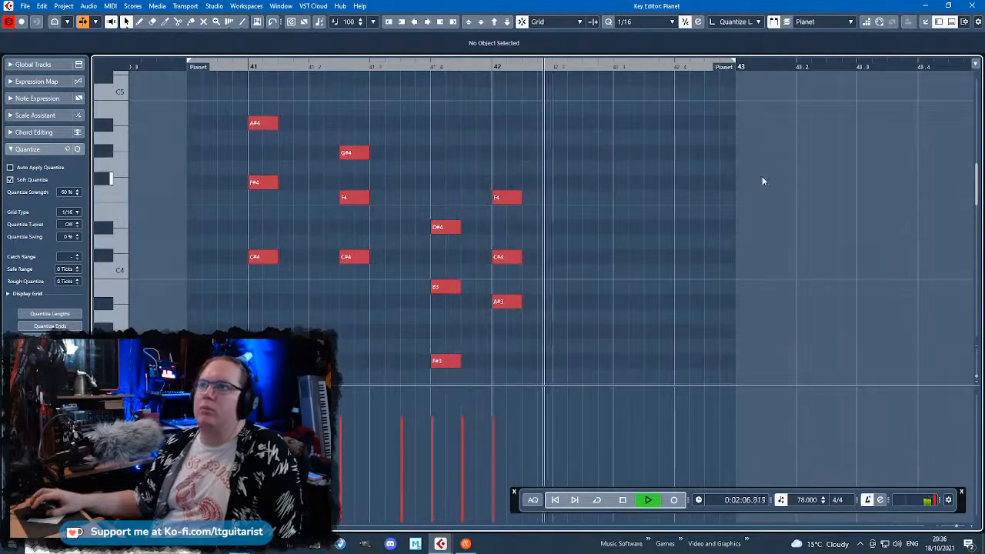
scroll(759, 220, "down", 3)
key("space")
Close the note editor, extend the new Pianet part's start to 40.3.1, and play it with the arrangement
left_click(972, 6)
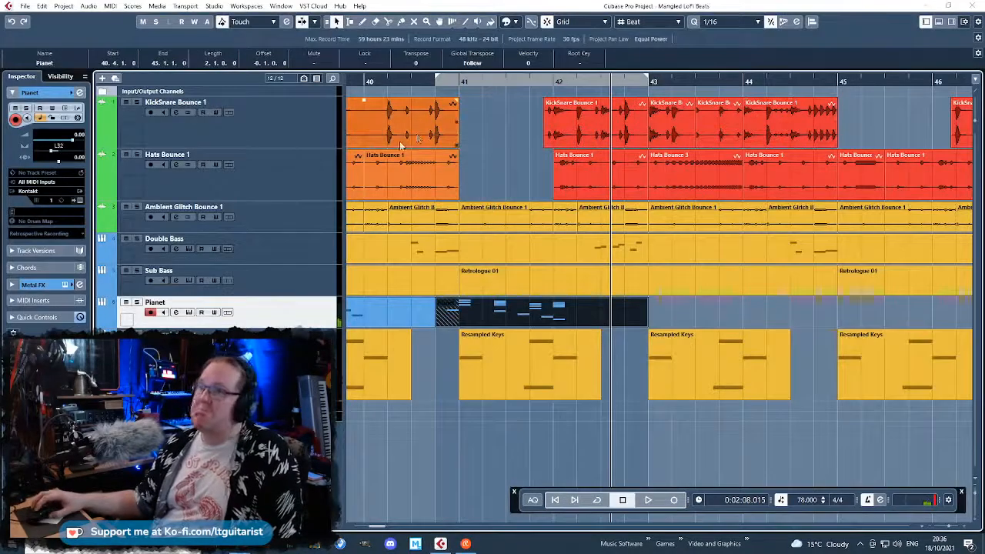
left_click(422, 311)
left_click(415, 80)
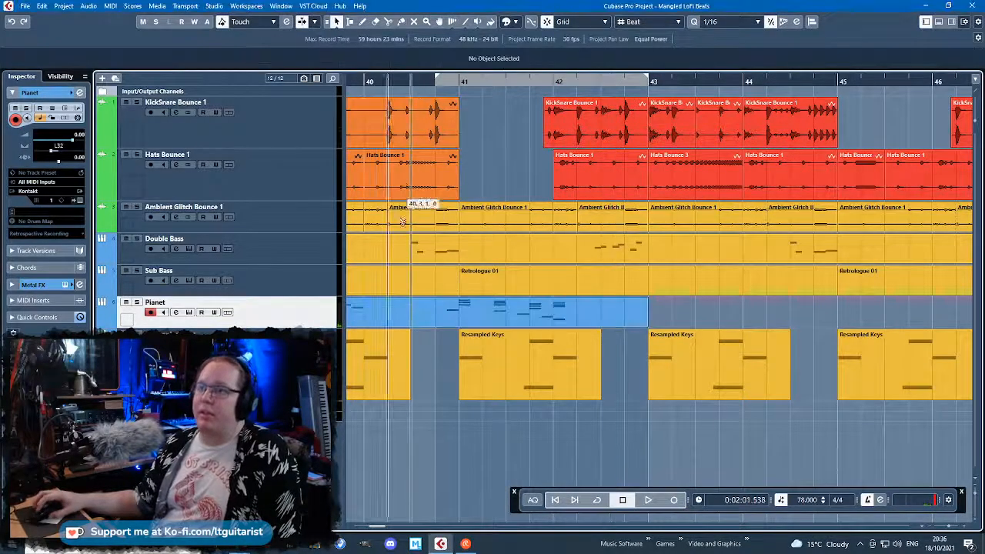
key("space")
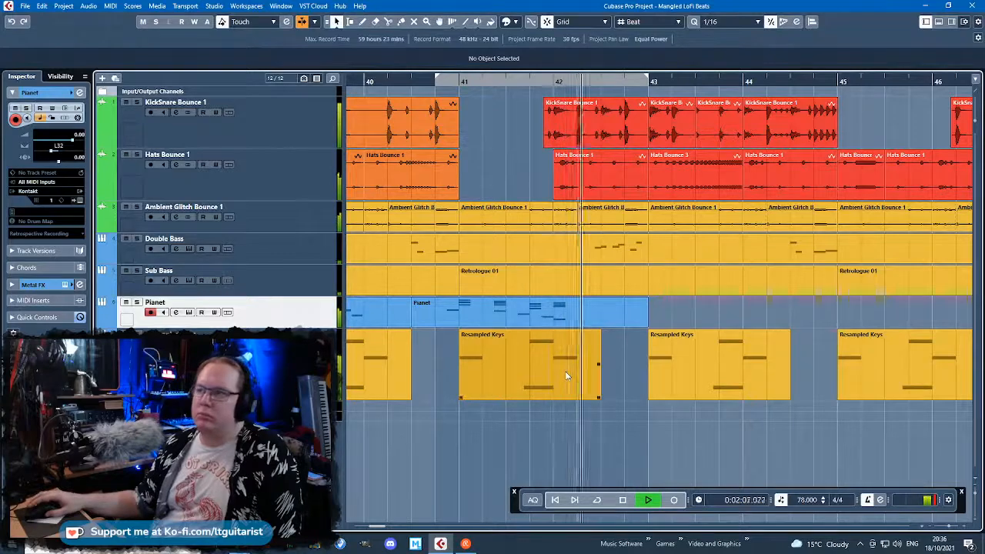
scroll(563, 380, "down", 3)
scroll(547, 463, "up", 3)
scroll(549, 463, "down", 1)
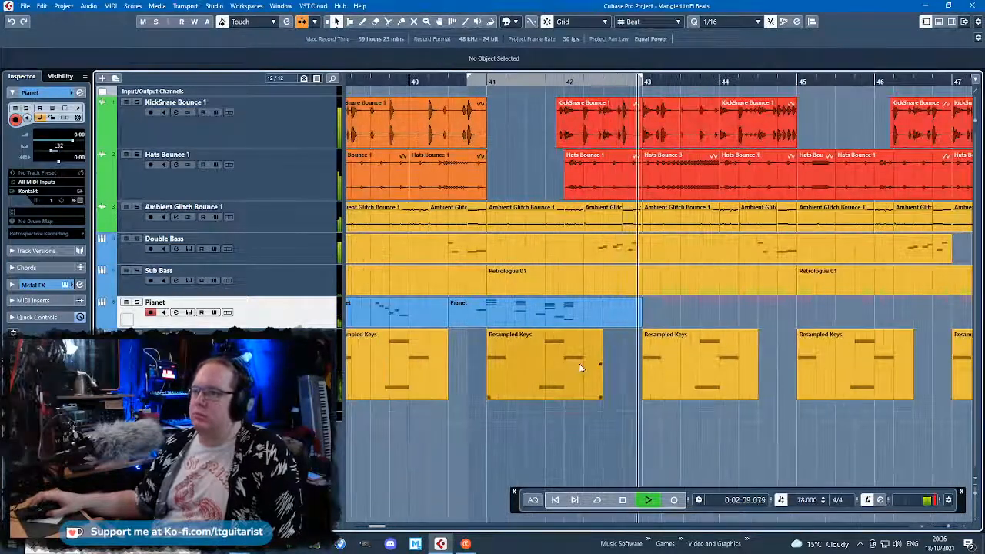
Move the new Pianet part one bar later to start at 41.3.1 and play the arrangement from before bar 41
key("space")
left_click(552, 323)
left_click_drag(552, 324, 631, 322)
left_click(472, 79)
key("space")
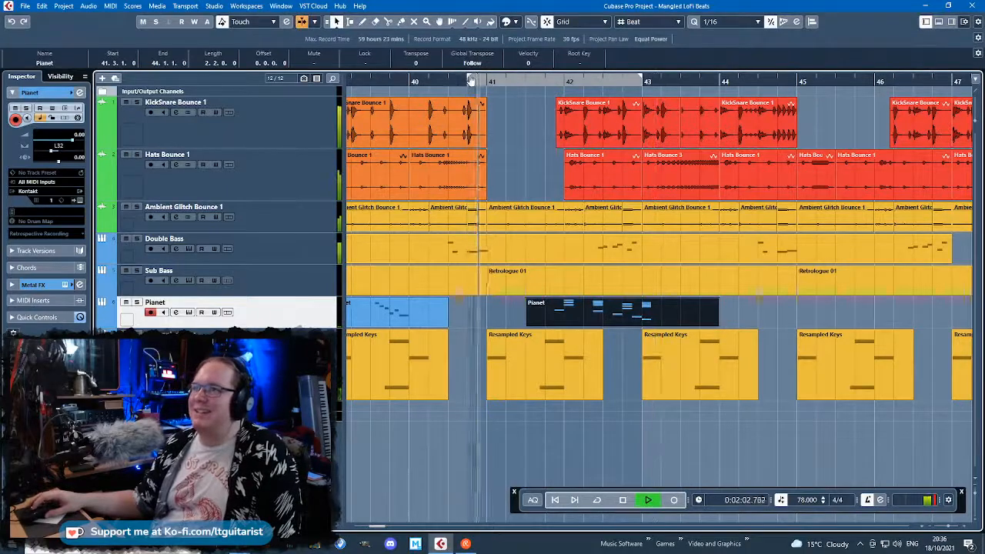
left_click(581, 462)
scroll(580, 462, "up", 3, "ctrl")
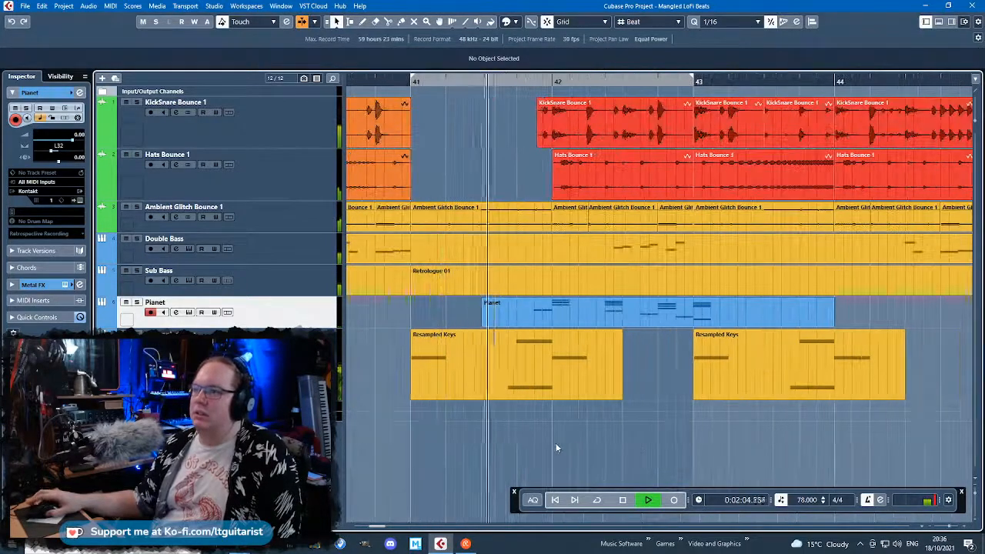
Stop playback, open the new Pianet part in the note editor and delete its fourth chord at bar 43
scroll(556, 447, "down", 3, "ctrl")
scroll(659, 429, "up", 4, "ctrl")
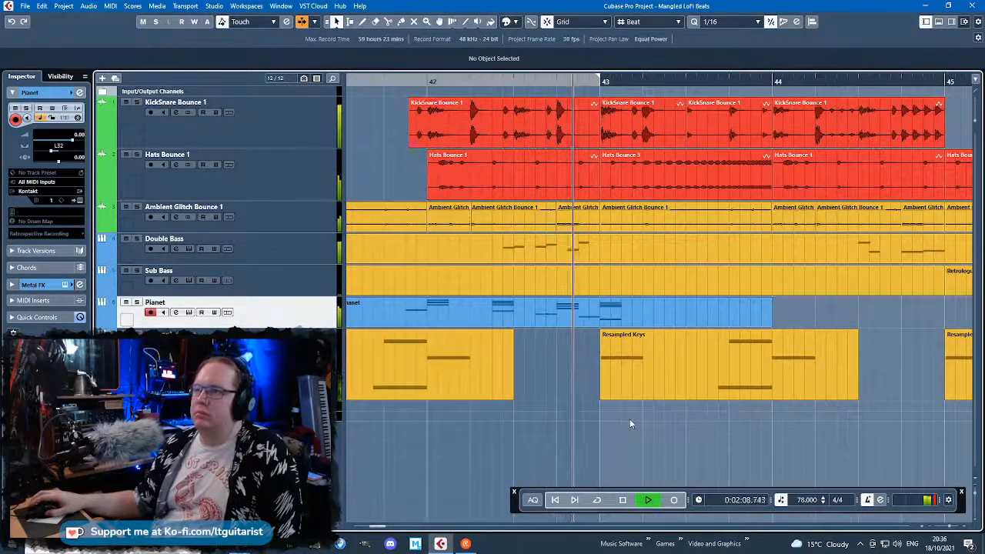
key("space")
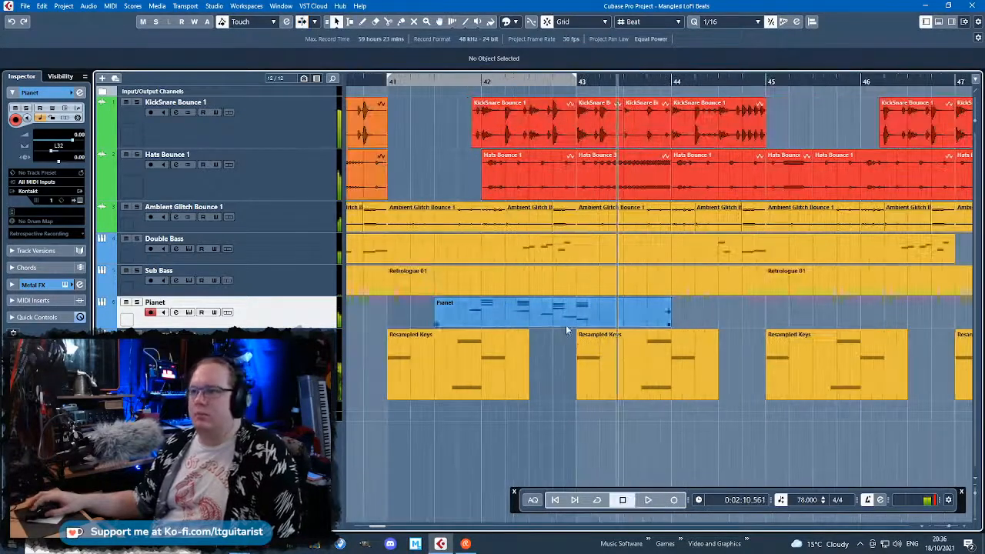
double_click(564, 323)
key("Delete")
scroll(522, 176, "down", 4)
left_click_drag(552, 221, 507, 371)
key("Delete")
scroll(517, 351, "up", 2)
Raise the third chord's middle note to C4 and play the phrase from just before bar 42
left_click(191, 65)
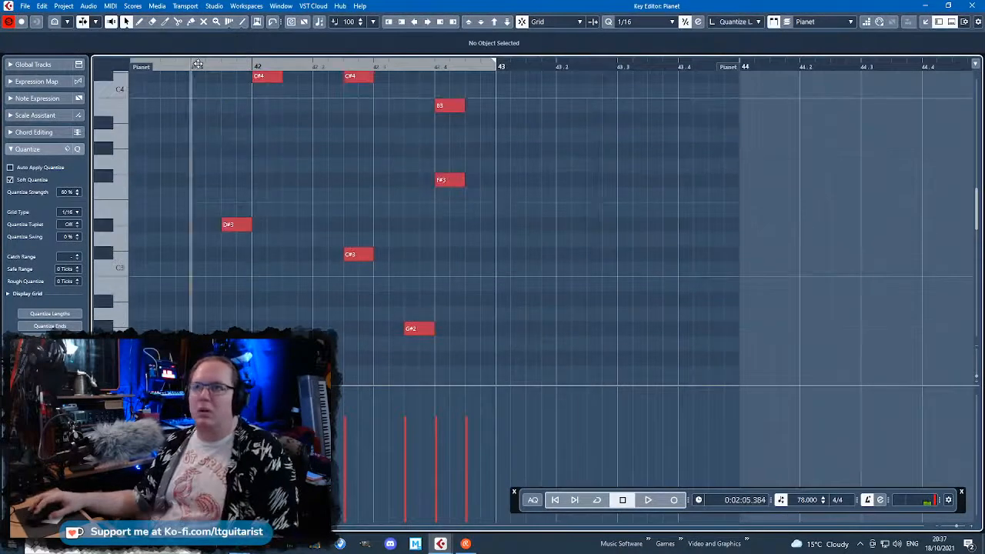
scroll(263, 214, "up", 3)
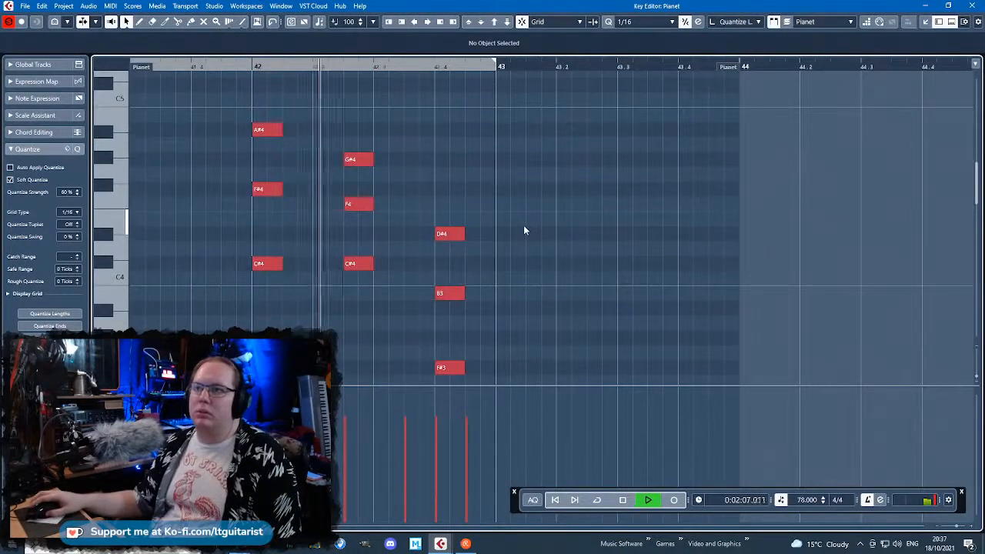
scroll(525, 230, "down", 2)
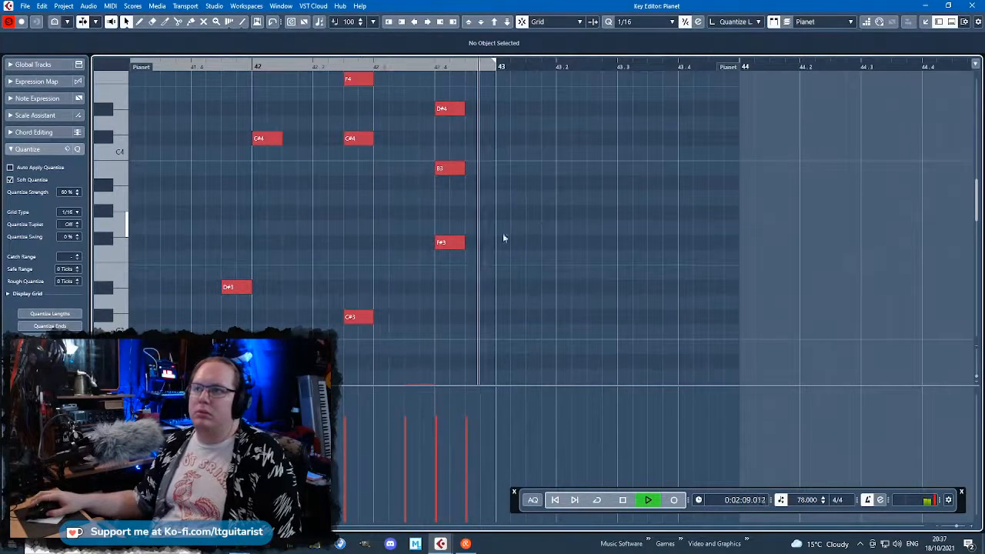
key("space")
left_click_drag(451, 165, 450, 151)
left_click(218, 65)
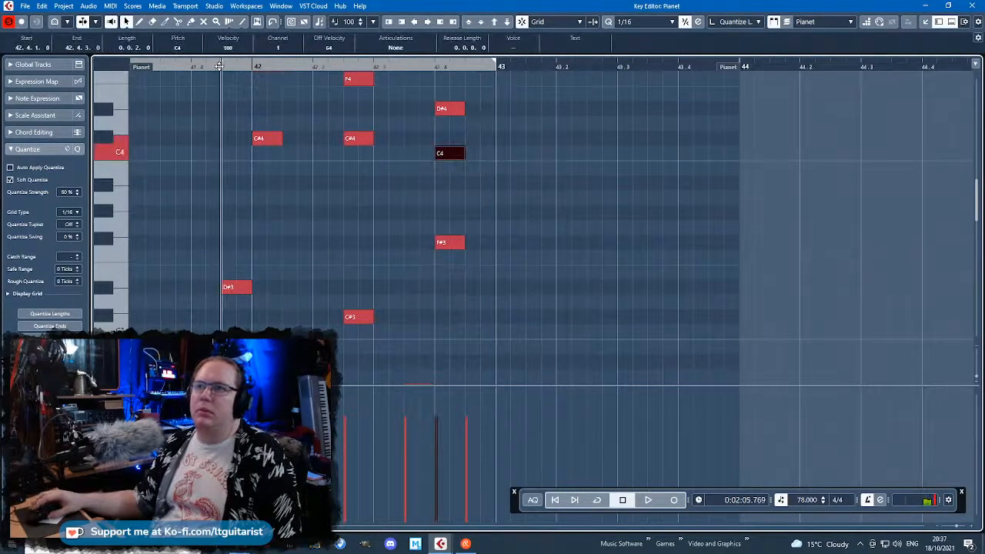
key("space")
scroll(408, 200, "down", 3)
scroll(516, 226, "up", 4)
scroll(515, 227, "down", 4)
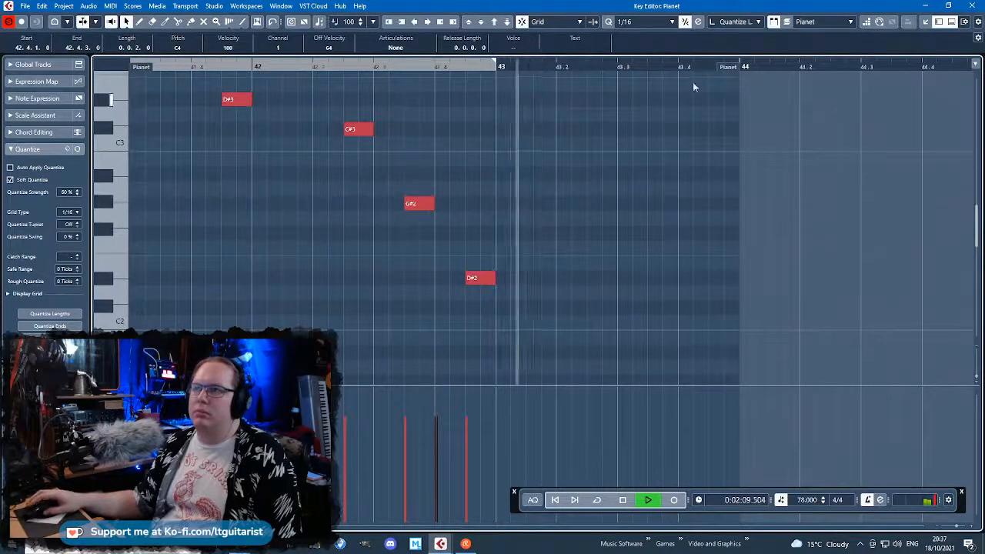
Close the note editor and resize the new Pianet part to run from 41.1.1 to 43.1.1 during playback
left_click(970, 5)
key("space")
key("space")
left_click_drag(436, 323, 388, 323)
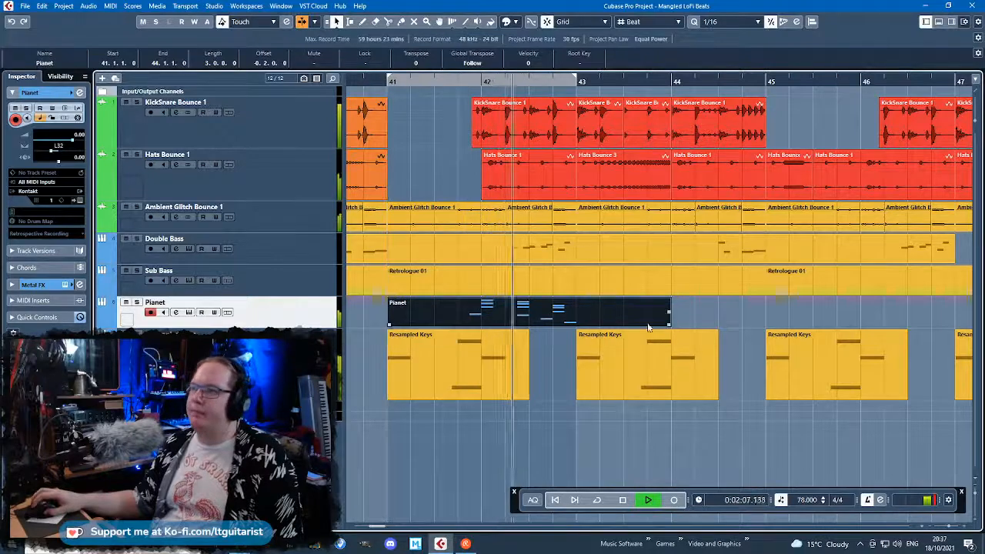
left_click_drag(672, 324, 579, 326)
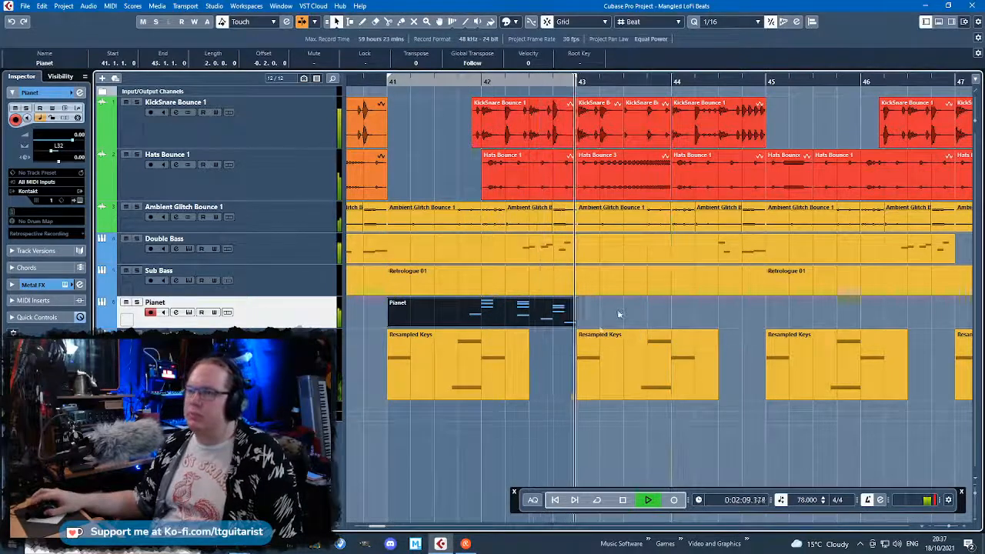
key("g")
left_click(658, 321)
scroll(646, 319, "up", 3)
Split the Double Bass part at bars 42 and 43, delete the section between them and play from bar 41
key("3")
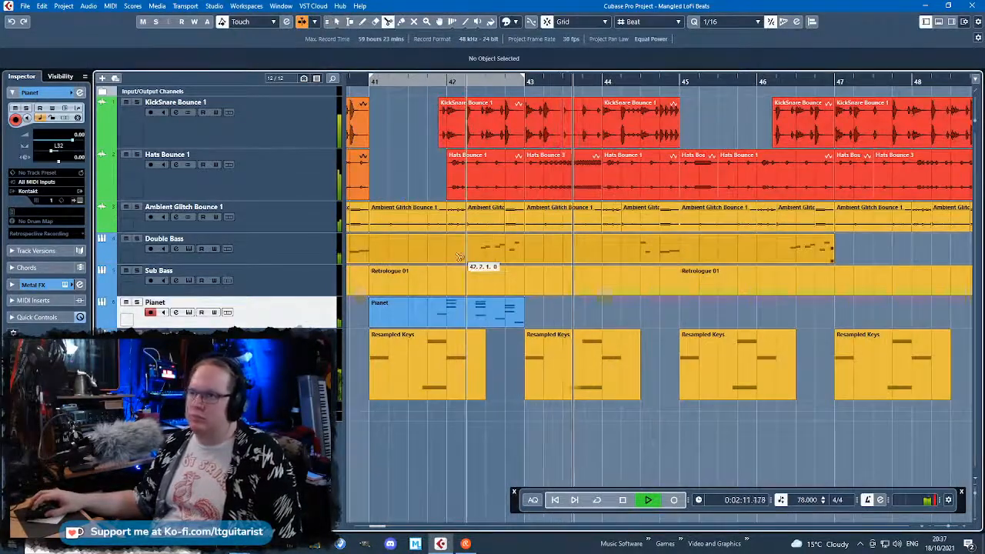
left_click(449, 256)
left_click(527, 253)
key("1")
left_click(497, 253)
key("Delete")
left_click(369, 83)
scroll(500, 410, "up", 1)
left_click(533, 425)
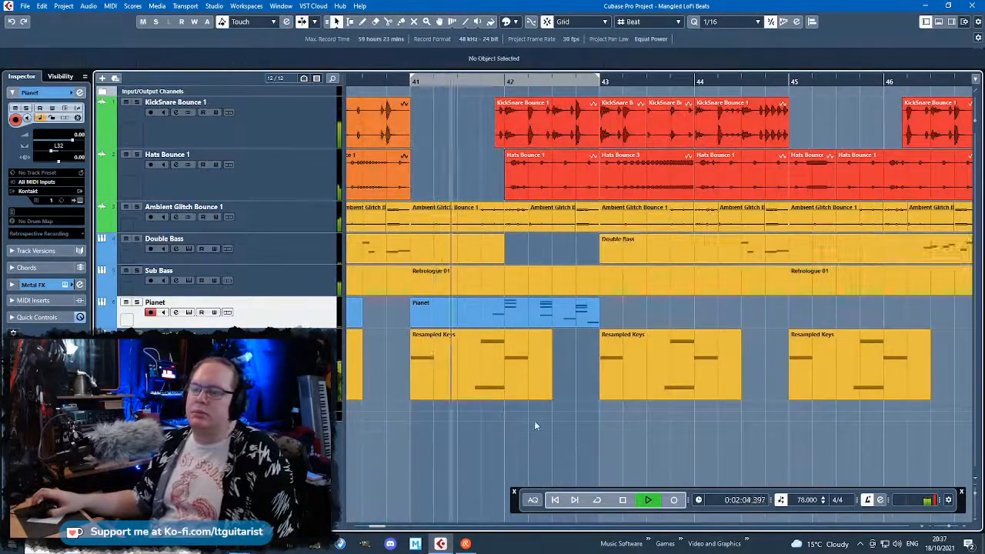
scroll(533, 426, "up", 3)
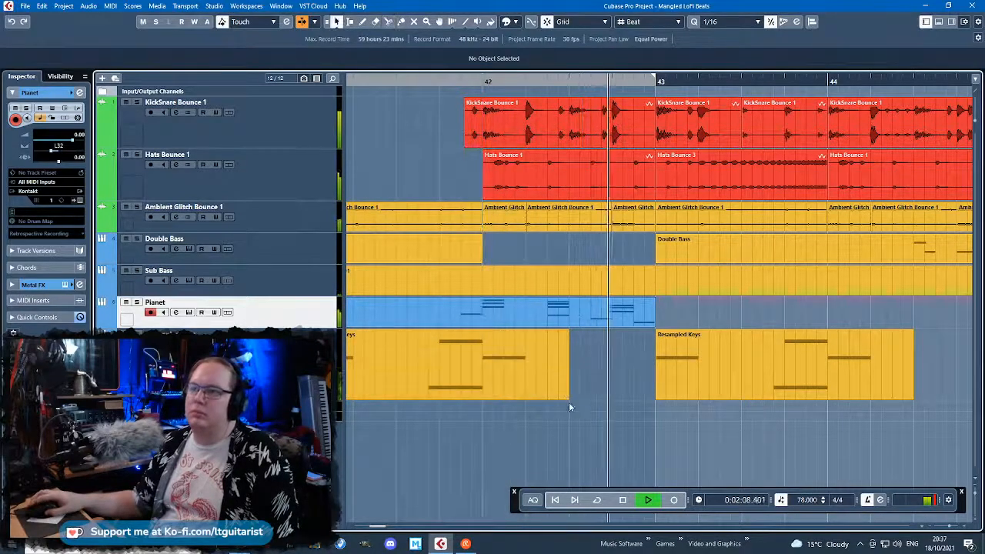
scroll(582, 422, "down", 3)
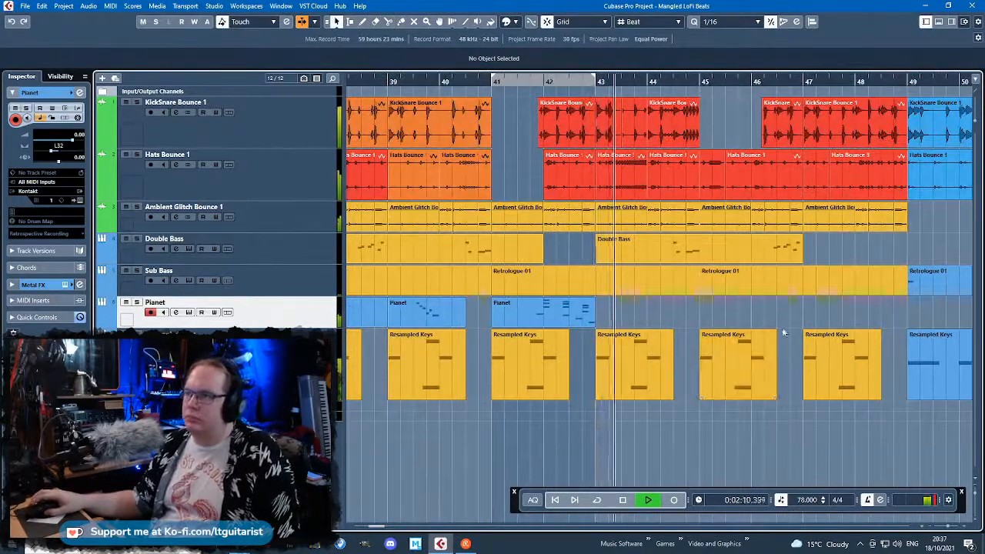
Undo the Double Bass deletion, stop playback, and cut and delete the section from bar 42 to 43 again
key("ctrl+z")
scroll(600, 300, "up", 3)
key("space")
left_click(597, 250)
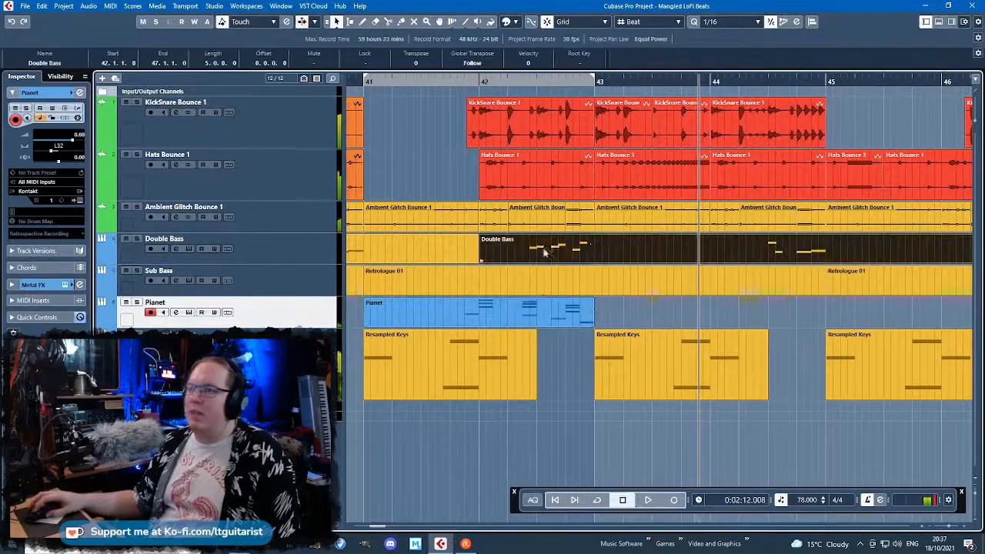
key("1")
left_click(568, 253)
key("Delete")
Split the Pianet and Double Bass parts at 41.4.1 and delete the Double Bass section from there to bar 42
left_click(478, 324)
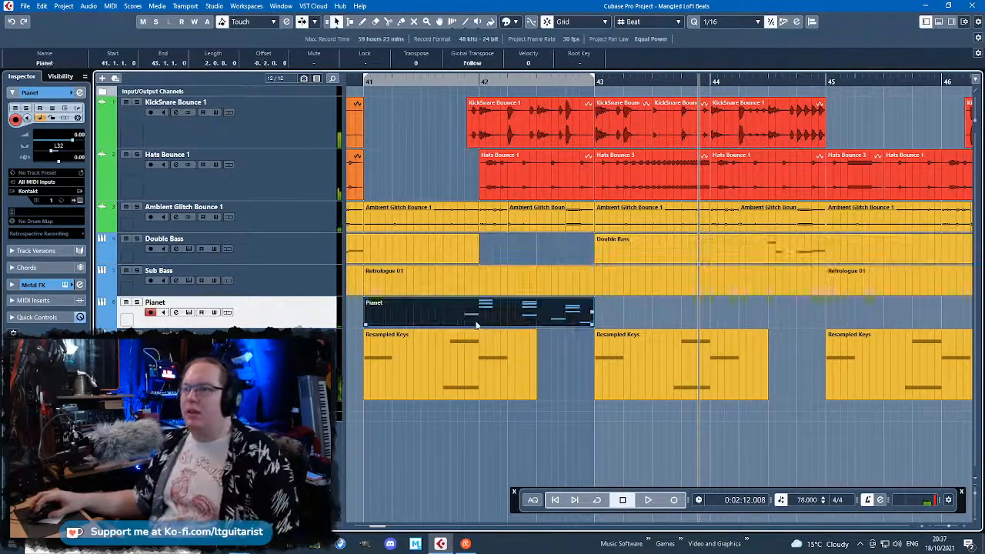
left_click(456, 317, "alt")
left_click(456, 253)
left_click(456, 255, "alt")
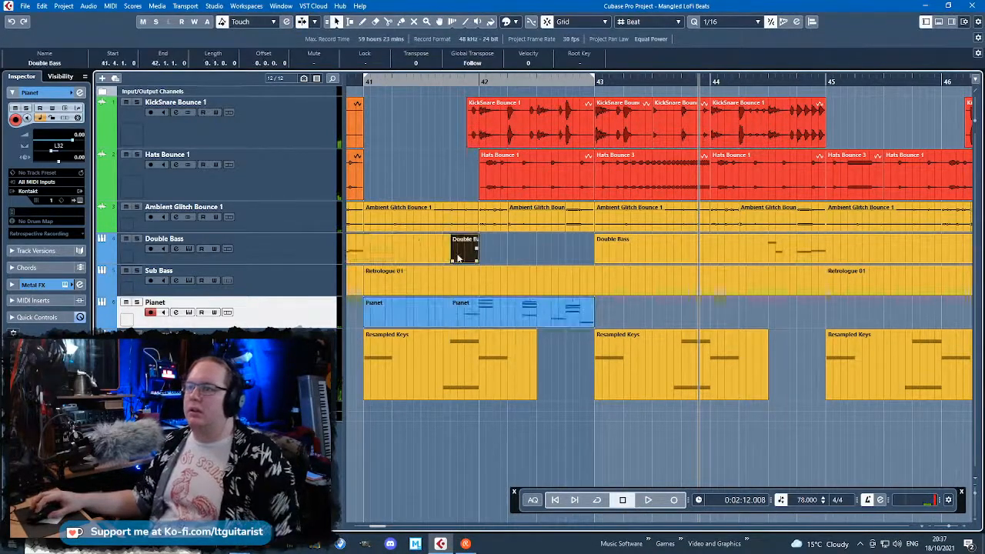
key("Delete")
Copy the Pianet section from 41.4.1 into the gap on the Double Bass track and delete the chord notes from the copy
left_click(492, 321)
left_click_drag(662, 323, 508, 247)
double_click(506, 247)
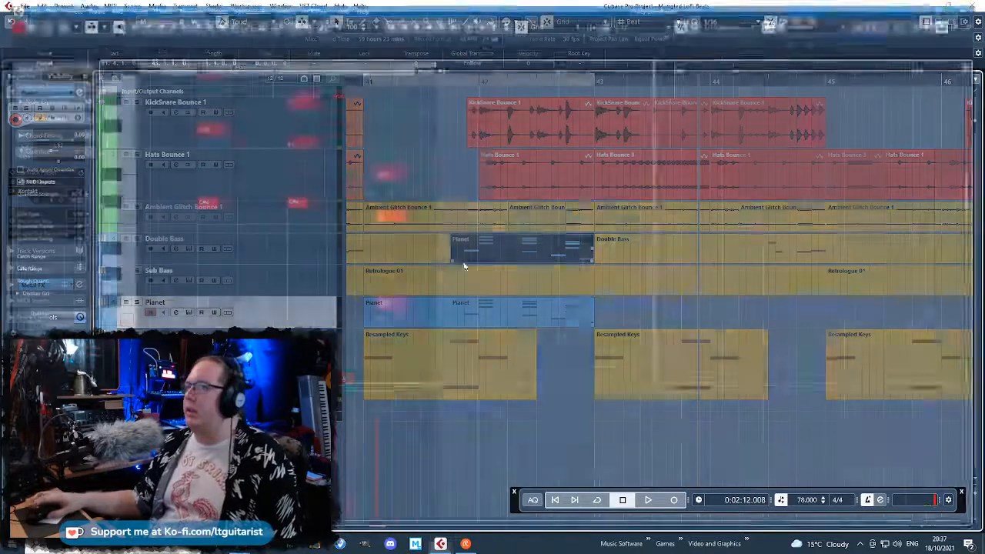
scroll(356, 267, "up", 3)
scroll(384, 131, "up", 1)
left_click_drag(595, 330, 348, 102)
key("Delete")
scroll(385, 202, "down", 2)
Transpose the four remaining bass notes down one octave and play the line from before 41.4.1
left_click_drag(594, 364, 300, 170)
scroll(300, 167, "down", 1)
left_click_drag(573, 308, 500, 262)
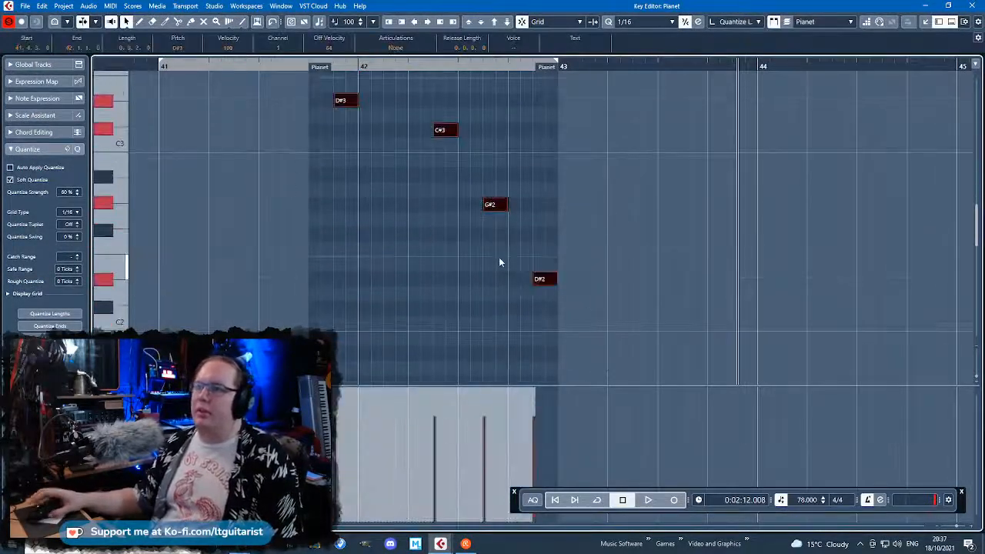
key("shift+Down")
left_click(295, 67)
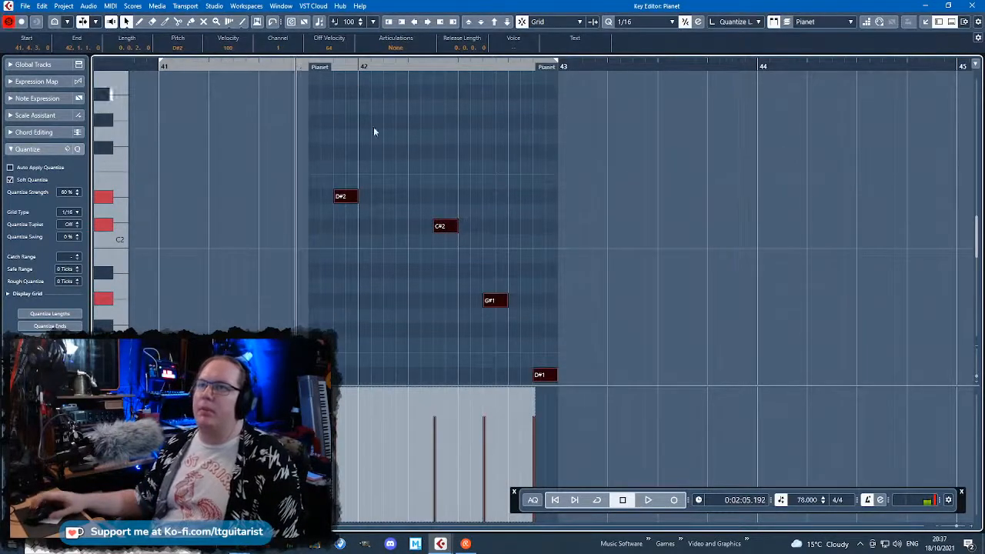
key("space")
left_click(422, 248)
scroll(385, 231, "up", 1)
key("space")
Add an A#2 note at 42.1.1 and an F#2 note at 42.2.1 to the bass line, playing it to check
left_click_drag(372, 190, 385, 158)
left_click(334, 67)
scroll(395, 174, "up", 1)
key("space")
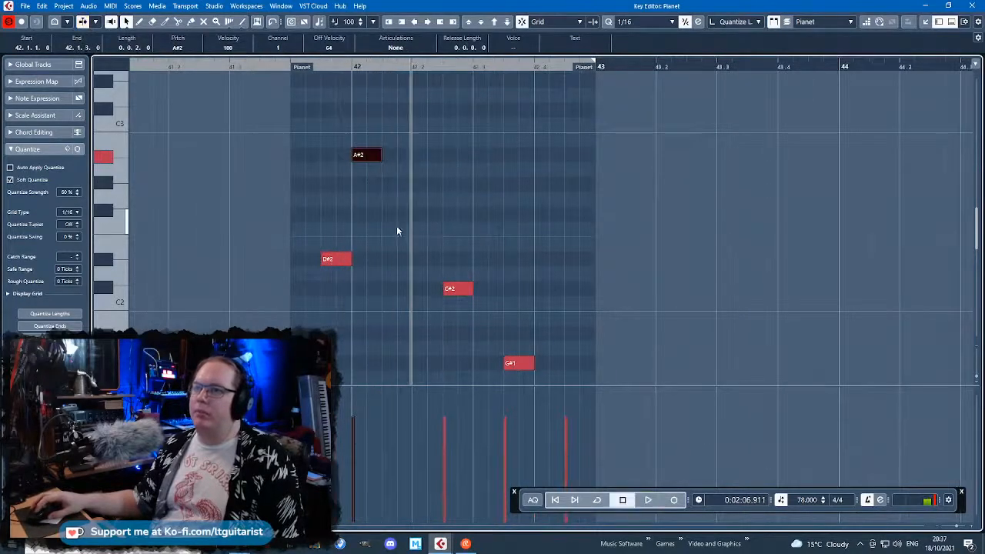
left_click_drag(422, 217, 435, 218)
left_click_drag(455, 216, 441, 216)
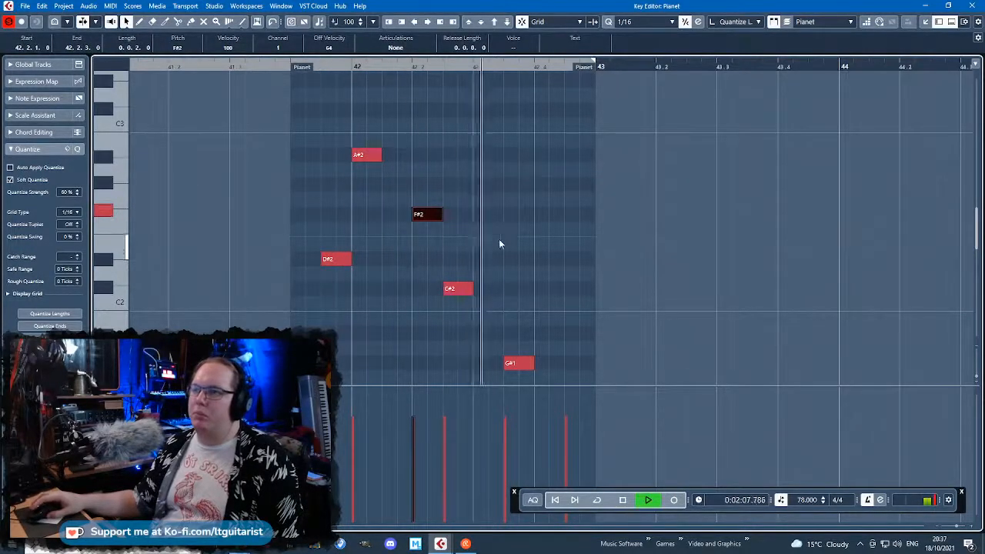
scroll(502, 253, "down", 2)
key("space")
Raise the last three bass notes one octave to C#3, G#2 and D#2 and play the line
left_click(453, 224)
key("shift+Right")
key("shift+Up")
key("Right")
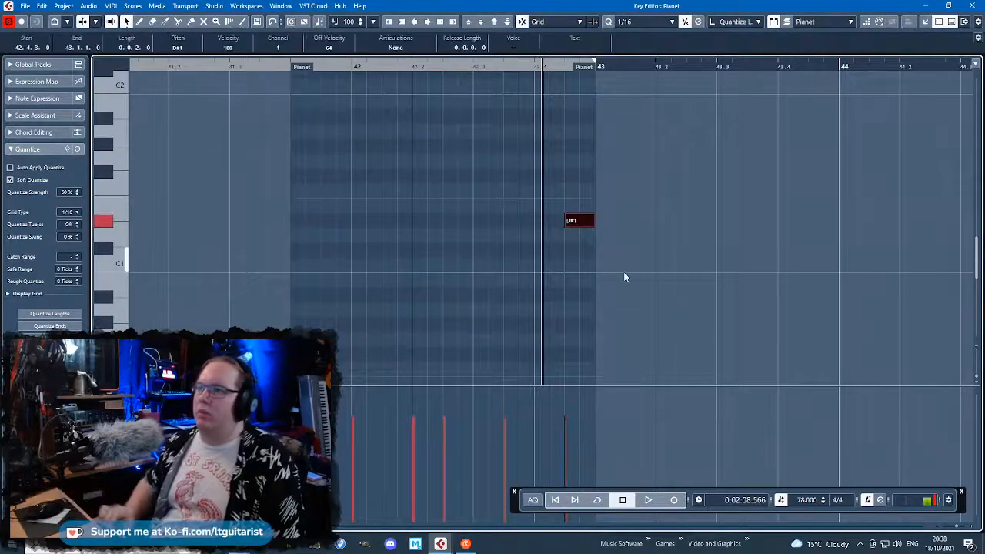
key("shift+Up")
scroll(438, 125, "up", 4)
key("space")
scroll(432, 185, "up", 4)
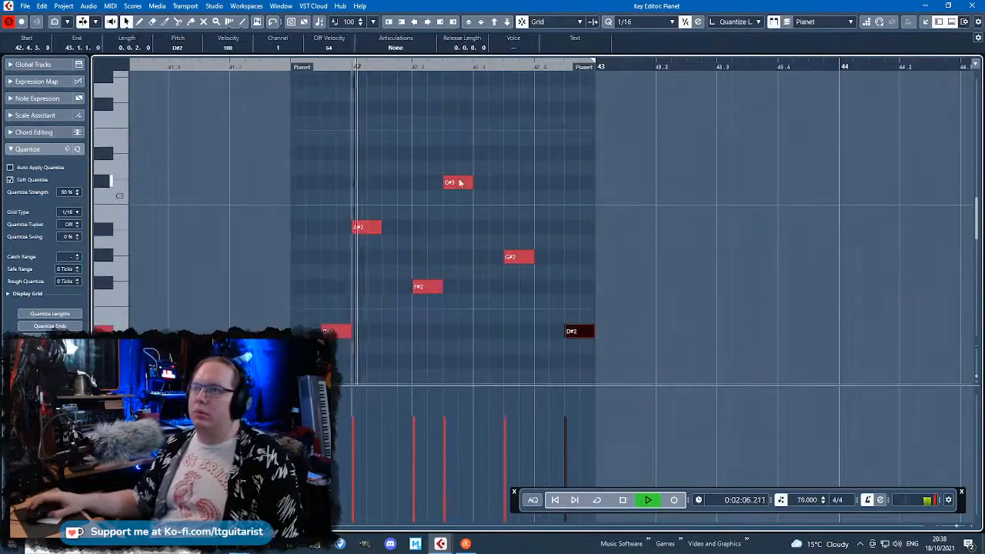
left_click(579, 177)
scroll(558, 223, "up", 1)
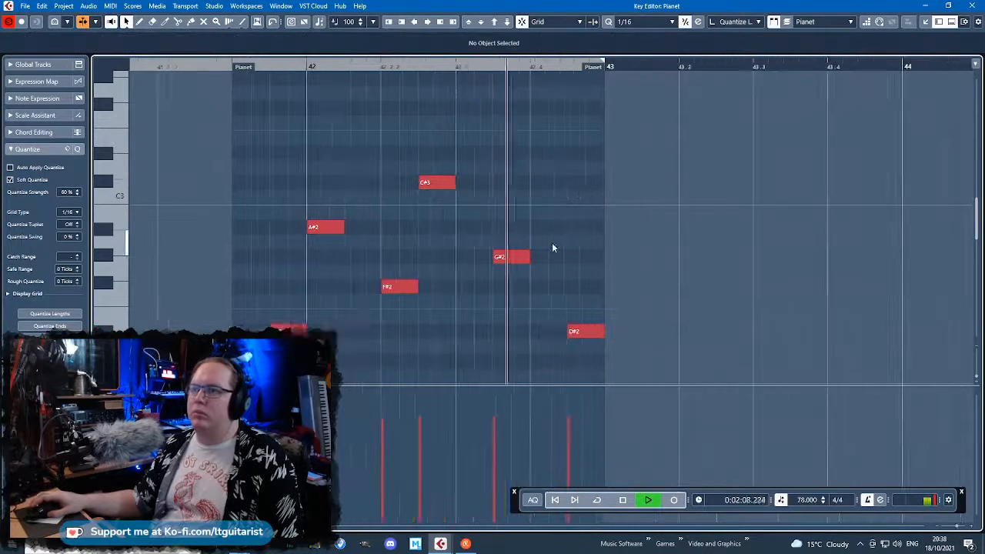
key("space")
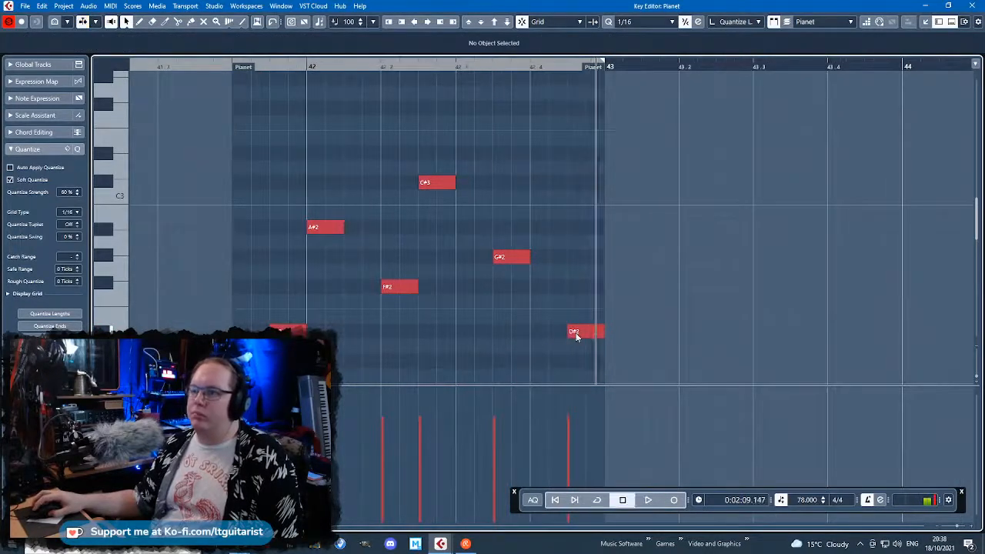
Close the note editor and glue the copied bass phrase to the preceding Double Bass part while playing from bar 41
left_click(979, 4)
left_click(364, 82)
key("space")
key("4")
left_click(416, 242)
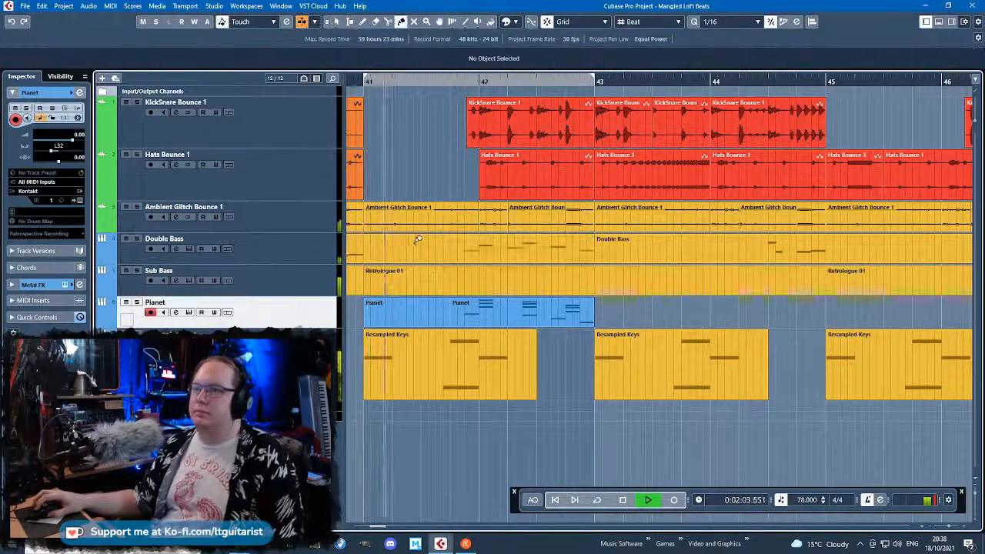
key("1")
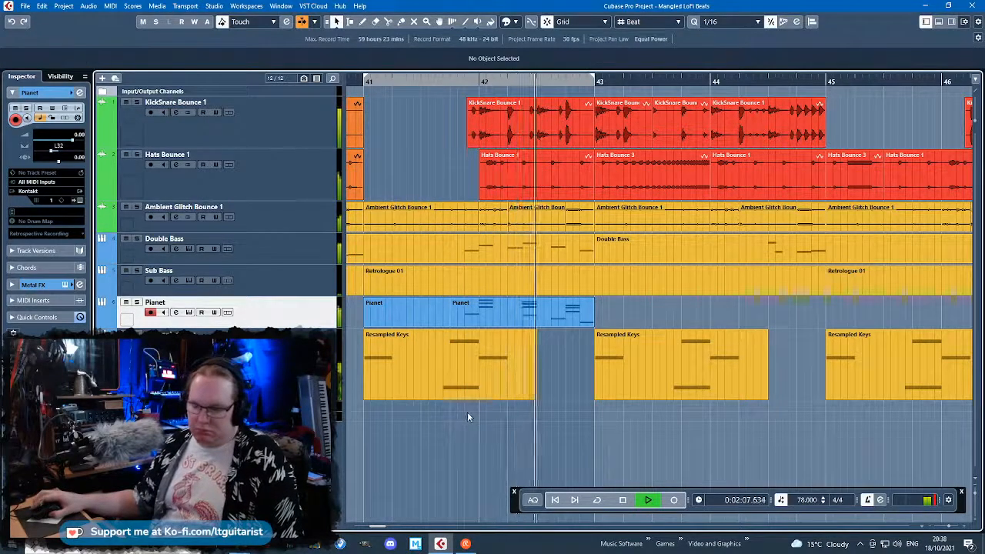
Listen to the arrangement from bar 42 to bar 46, following the parts across the section
scroll(466, 416, "down", 5, "ctrl")
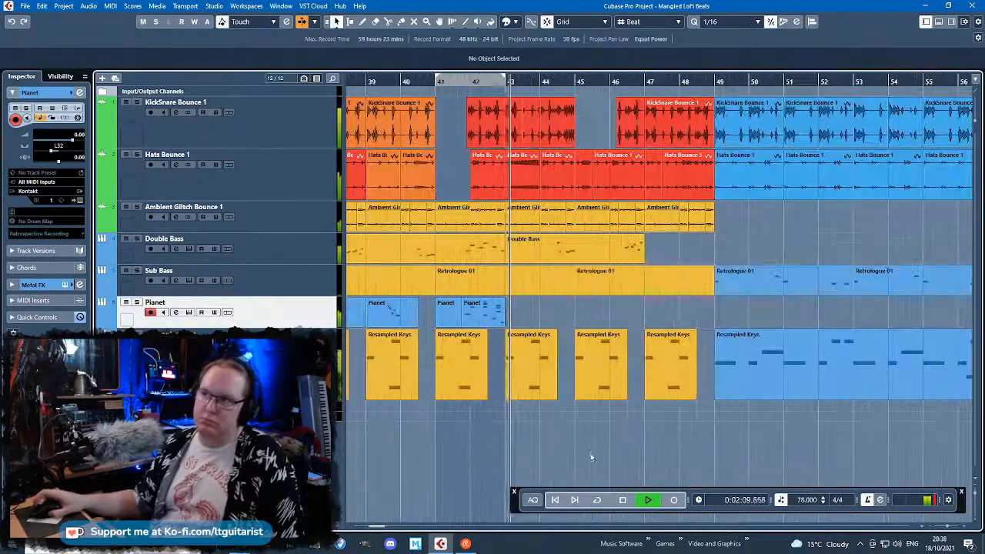
scroll(578, 436, "down", 1, "ctrl")
scroll(586, 436, "up", 1, "ctrl")
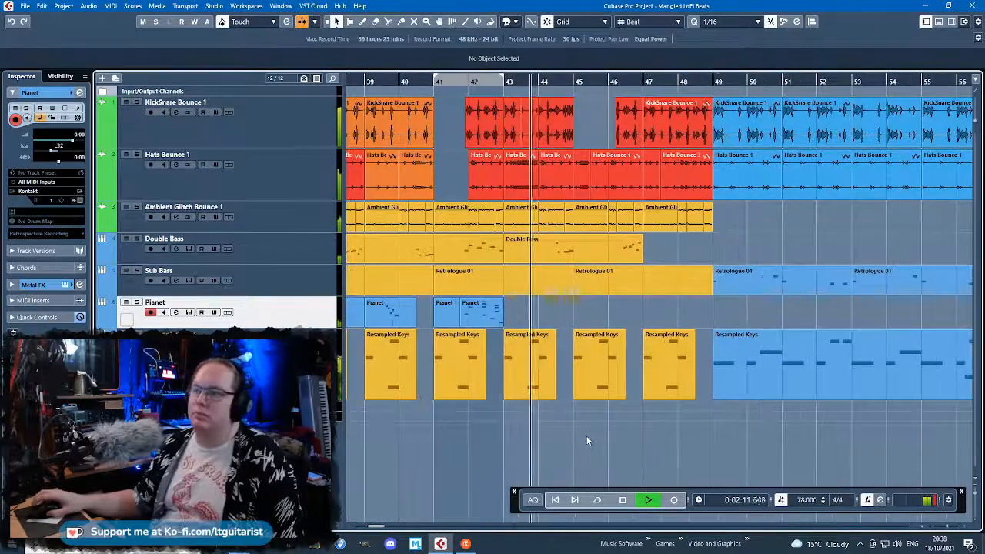
scroll(586, 435, "up", 2, "ctrl")
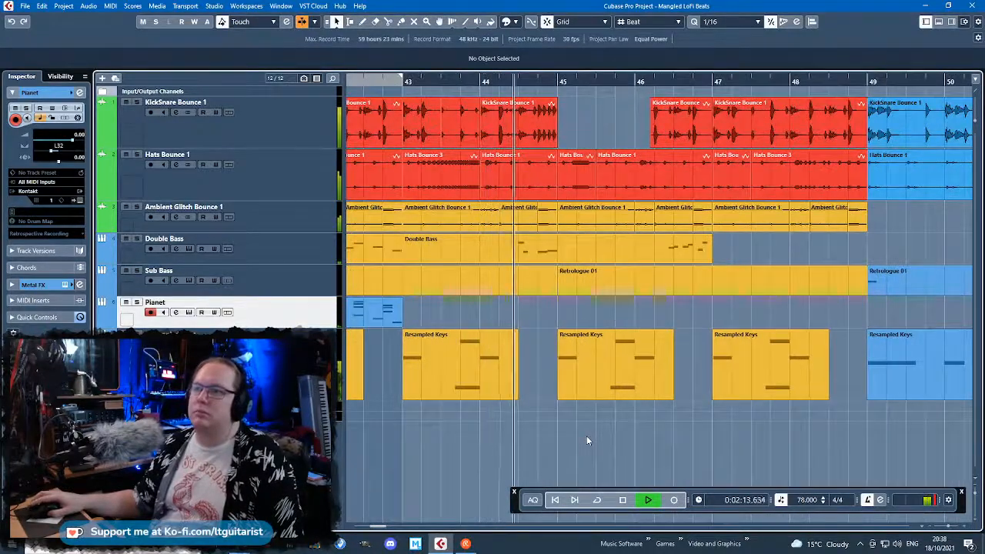
scroll(586, 436, "down", 1, "ctrl")
scroll(586, 436, "up", 4, "ctrl")
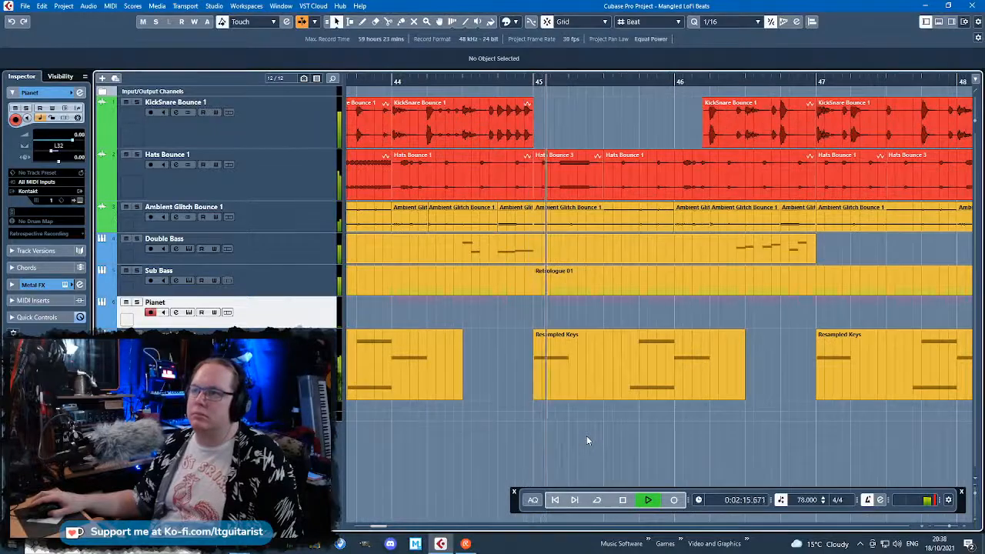
scroll(586, 435, "down", 3, "ctrl")
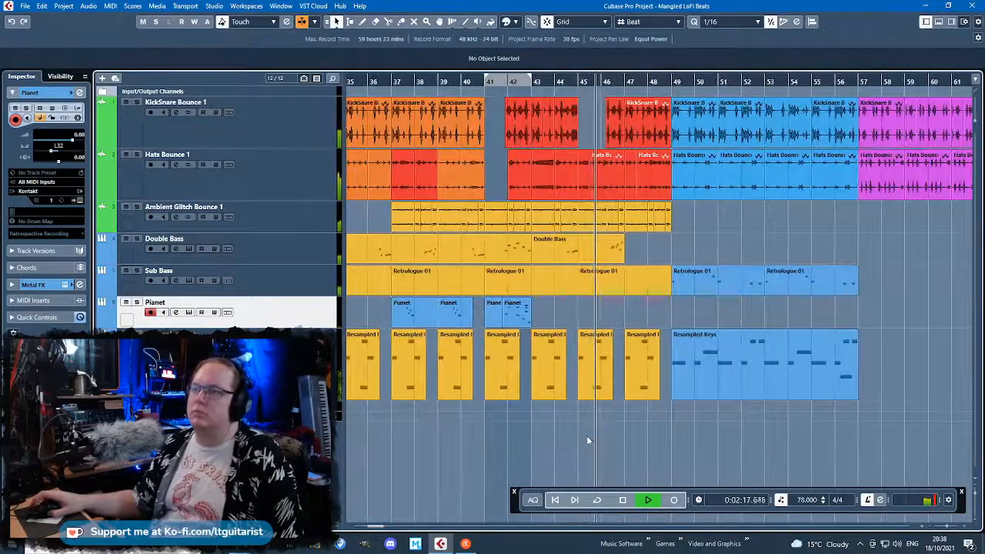
scroll(586, 435, "up", 2, "ctrl")
scroll(598, 388, "down", 1, "ctrl")
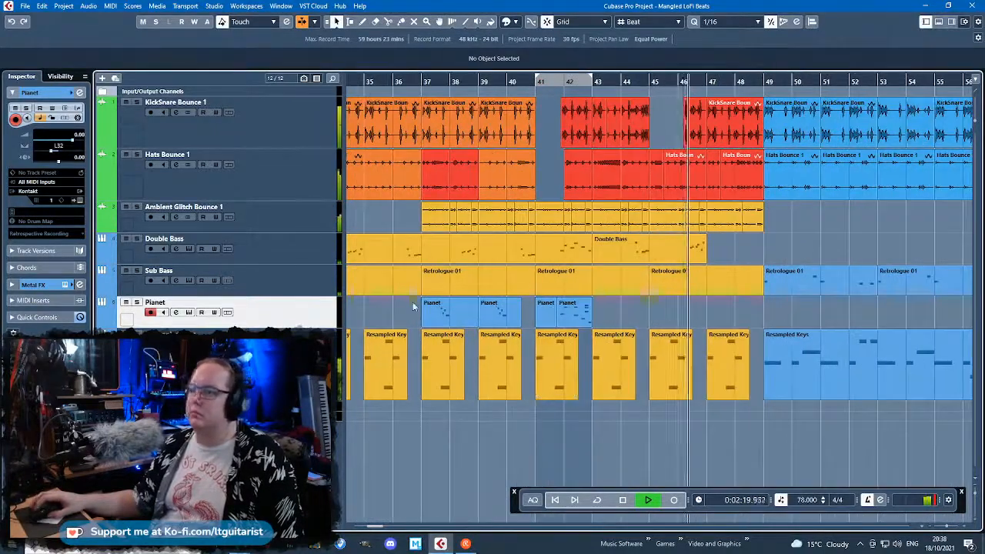
Stop playback, copy the Pianet melody part at bar 39 to bar 47 and duplicate it
left_click(445, 309)
left_click(504, 312)
key("space")
left_click_drag(504, 313, 643, 311)
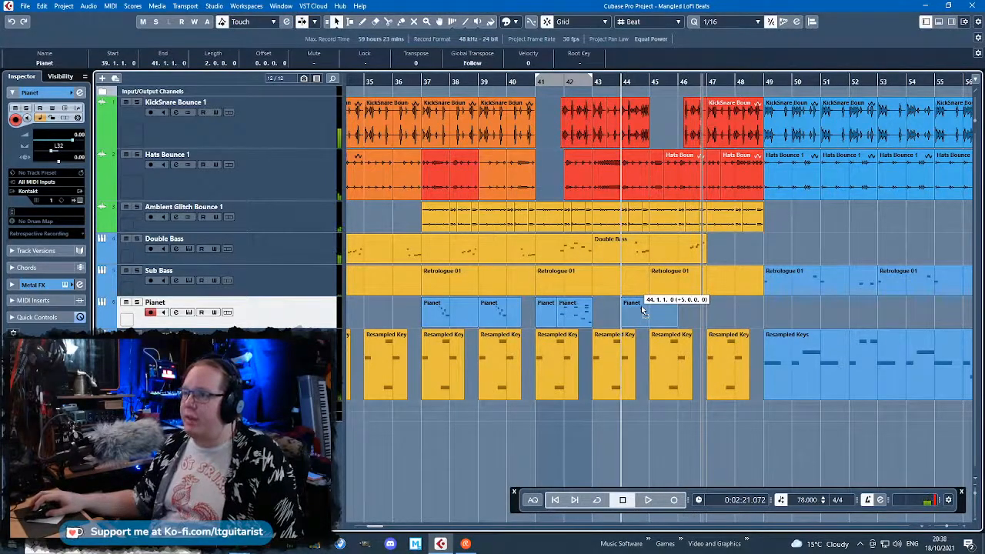
scroll(642, 310, "up", 2, "ctrl")
left_click_drag(643, 310, 810, 318)
key("ctrl+d")
Copy the Pianet melody part to bars 45 and 43 to fill the gap before bar 47
left_click_drag(898, 314, 691, 313)
left_click(805, 311)
left_click_drag(805, 309, 583, 307)
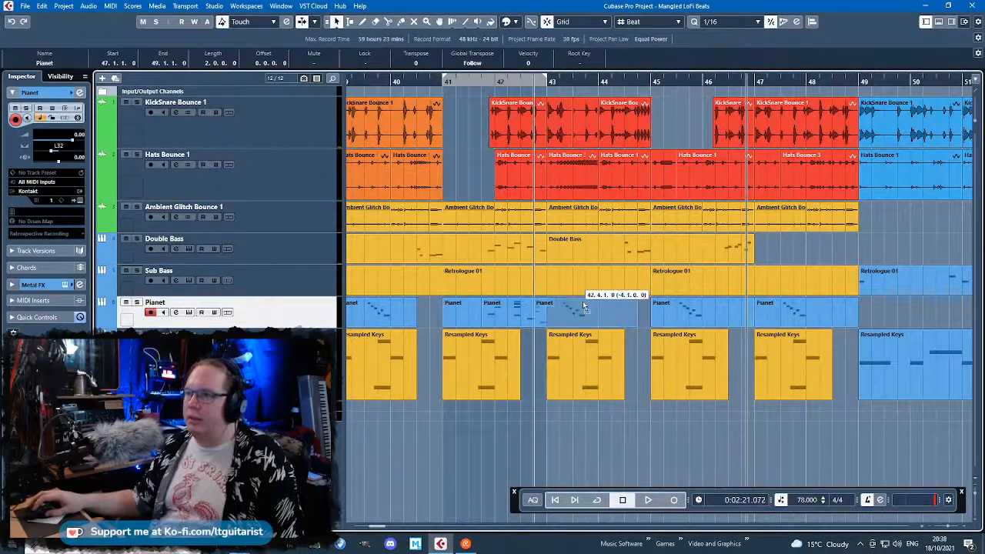
scroll(570, 344, "down", 3, "ctrl")
scroll(570, 344, "up", 2, "ctrl")
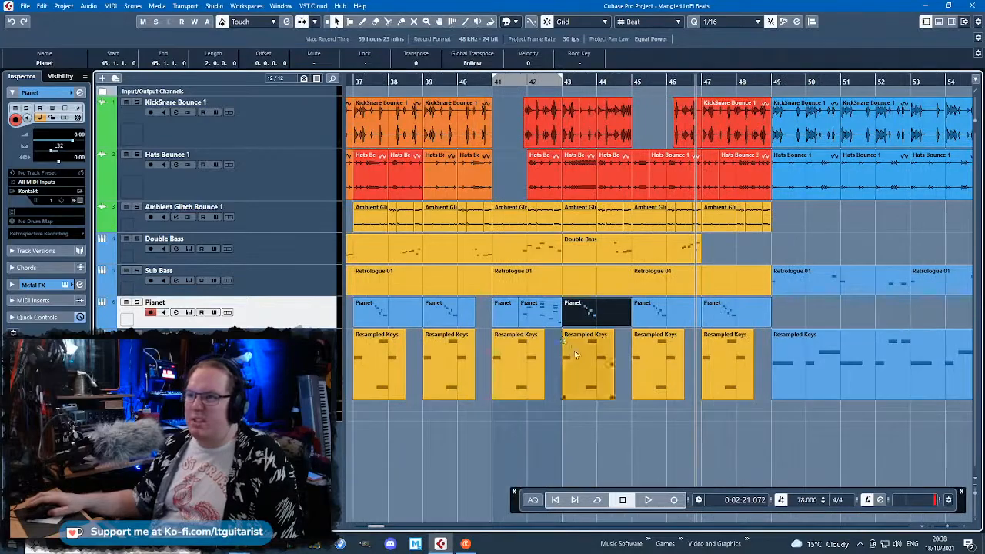
Play the arrangement from just before bar 37 to bar 41 and select the Pianet melody part at bar 37
left_click(506, 314)
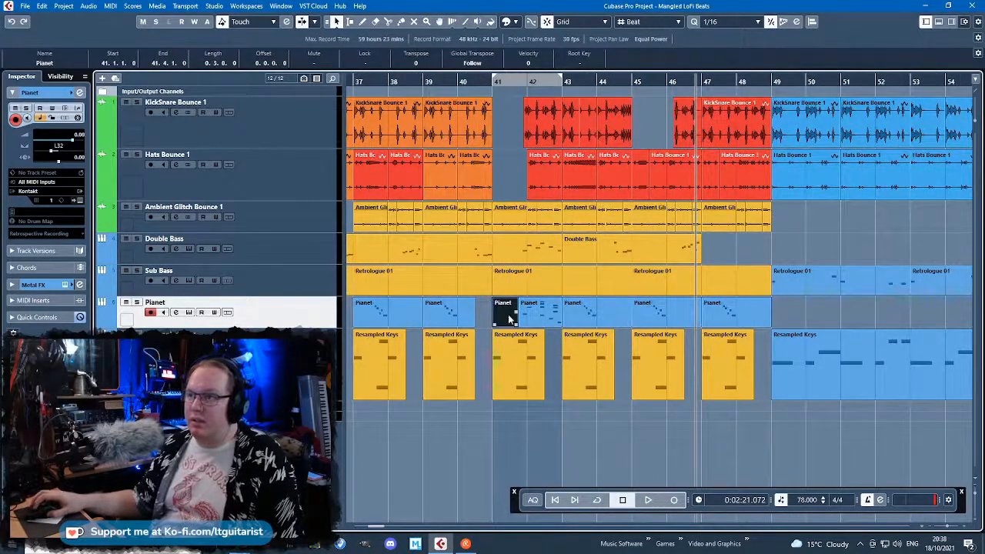
left_click_drag(349, 80, 351, 87)
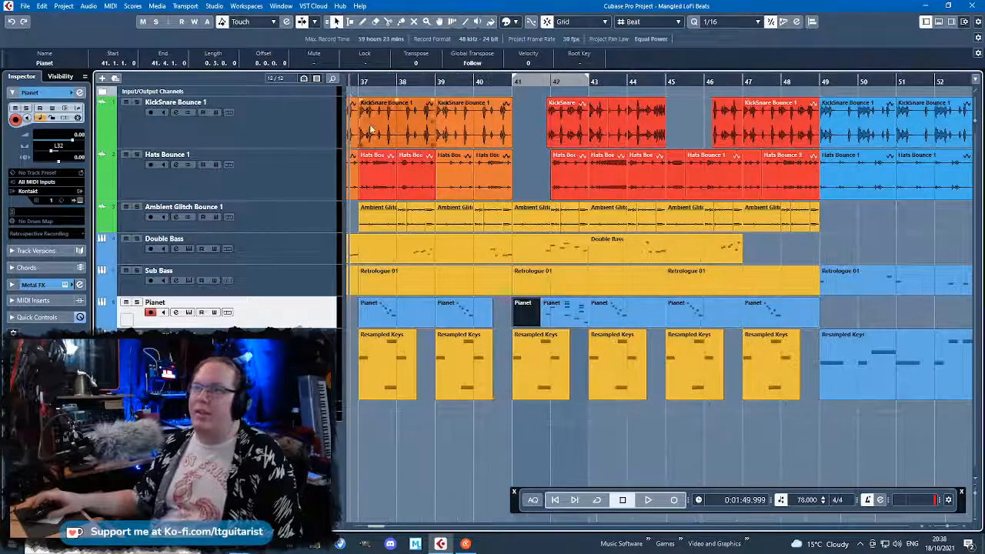
key("space")
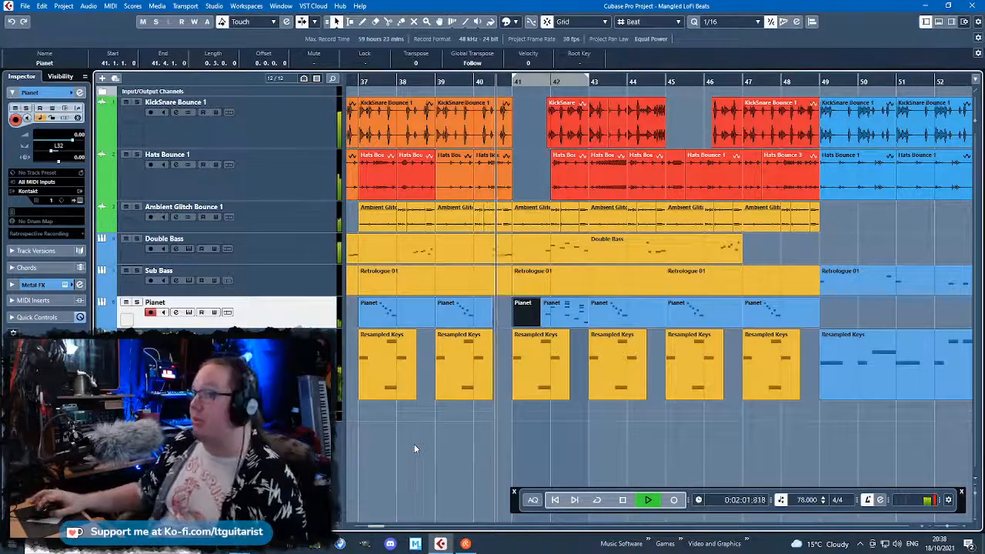
left_click(395, 315)
key("space")
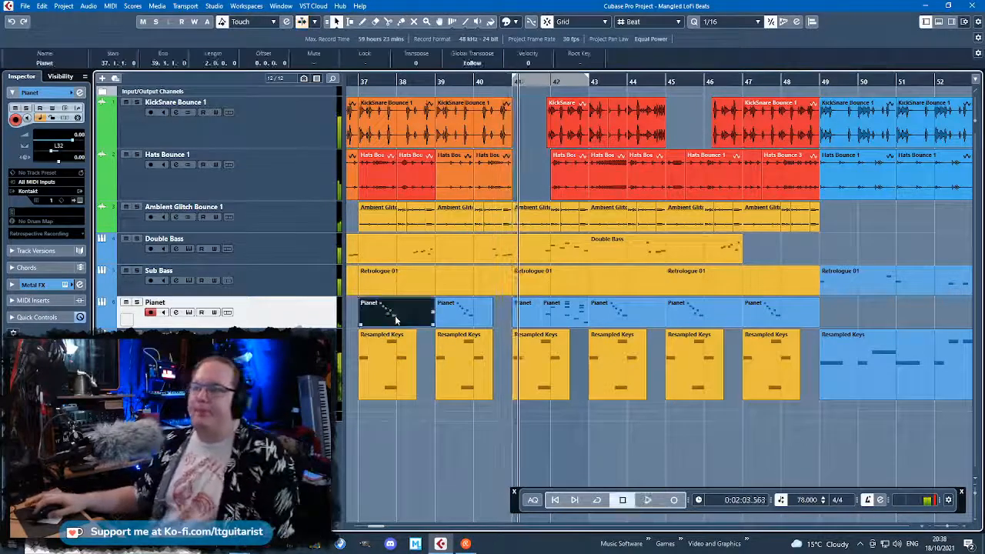
Open the Pianet part at bar 37 in the note editor and show CC 64 (Sustain) in the controller lane
double_click(394, 316)
left_click(110, 392)
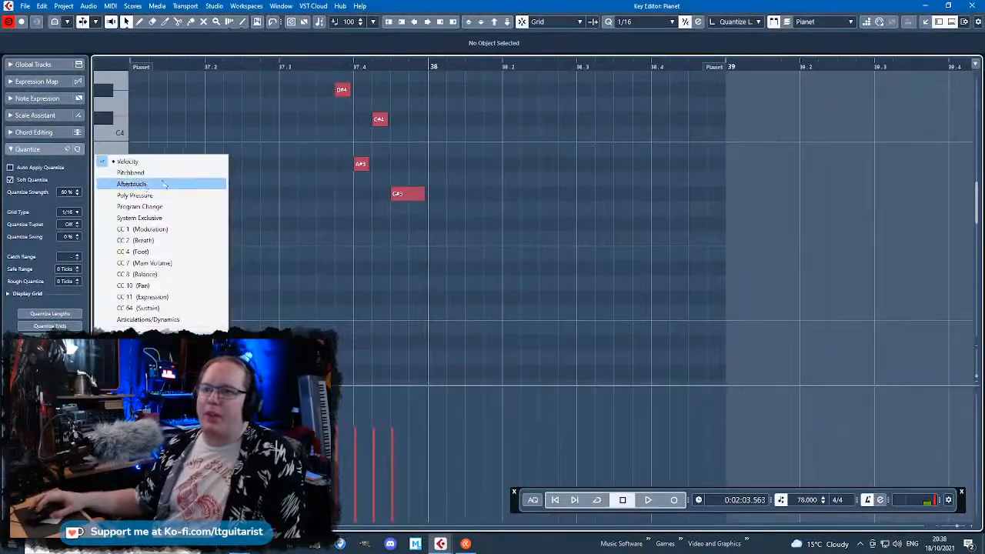
left_click(160, 309)
scroll(298, 289, "up", 2)
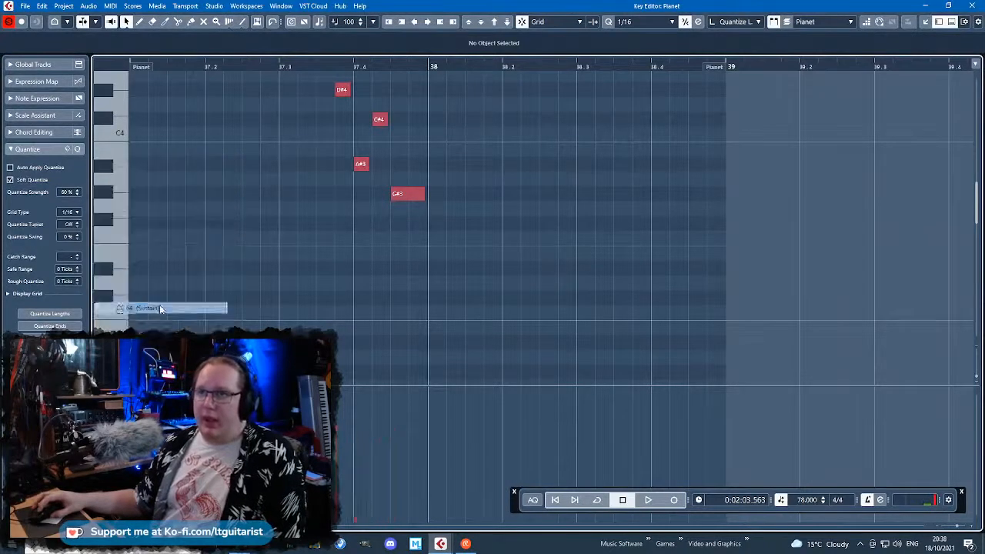
Draw a sustain pedal hold under the descending Pianet notes, released at bar 38, and play the part from its beginning
scroll(300, 183, "down", 3)
mouse_move(304, 477)
left_mouse_down()
mouse_move(305, 439)
mouse_move(243, 521)
left_mouse_up()
scroll(243, 361, "up", 4)
scroll(539, 223, "down", 3)
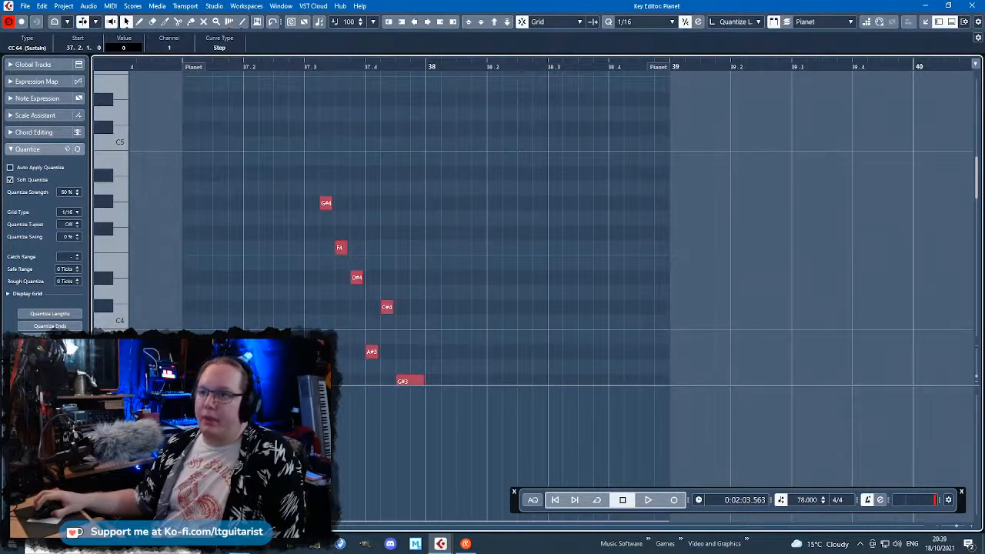
left_click_drag(243, 520, 289, 389)
left_click_drag(431, 396, 425, 511)
left_click(174, 69)
key("space")
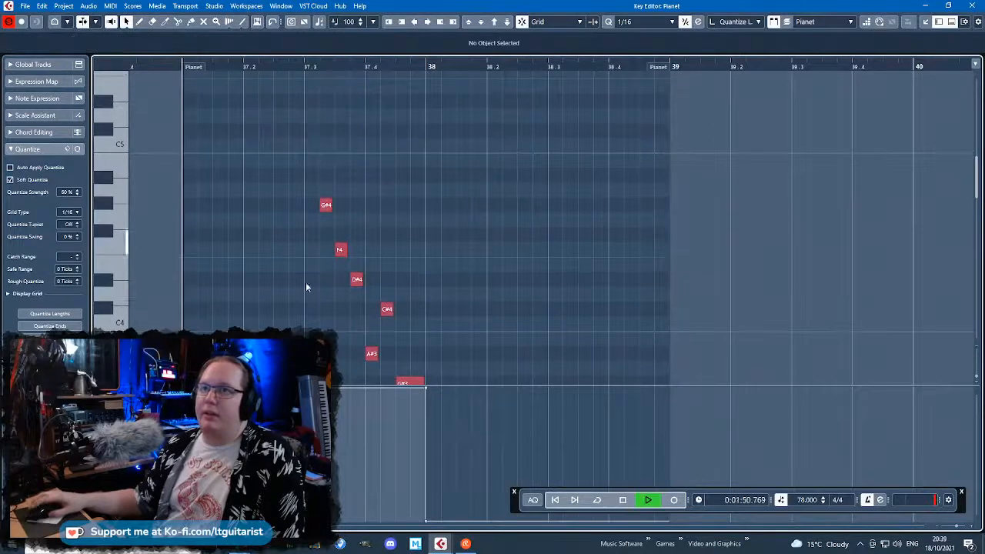
Close the note editor and replace the Pianet part at bar 39 with a copy of the bar 37 part
scroll(277, 239, "down", 3)
scroll(311, 304, "up", 1)
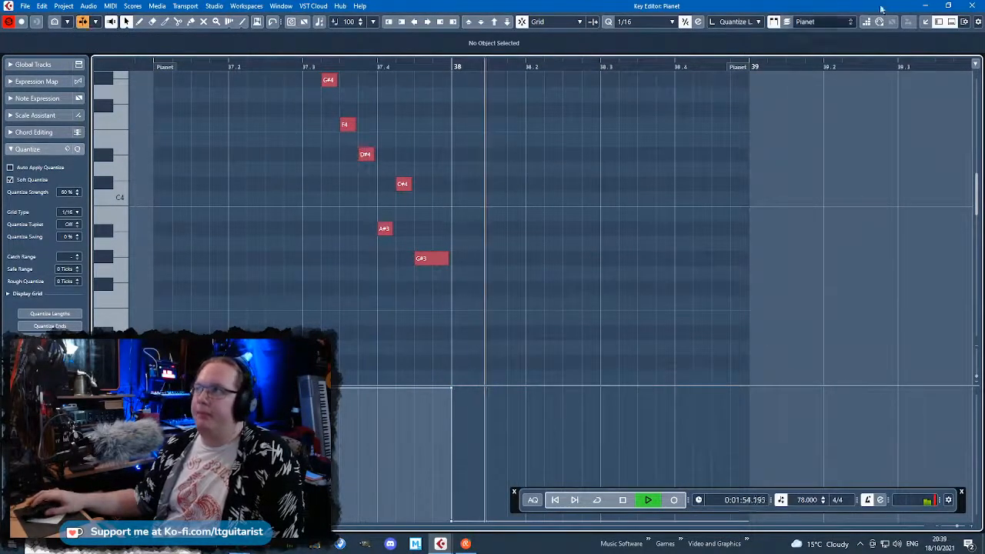
left_click(972, 6)
left_click(460, 313)
key("Delete")
left_click_drag(391, 314, 468, 321)
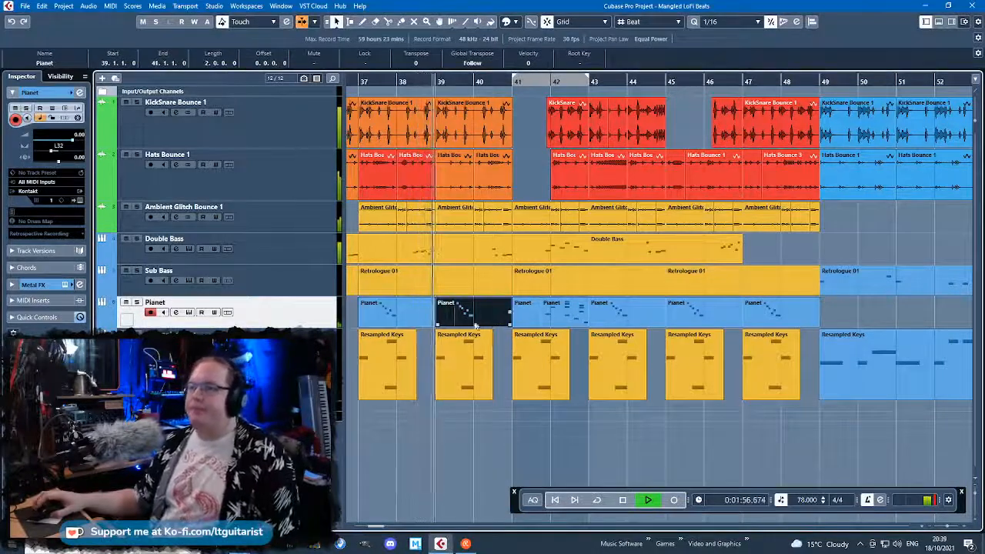
Delete the Pianet parts from bar 43 onward and place copies of the bar 39 part at bars 43, 45 and 47
left_click_drag(849, 317, 646, 319)
key("Delete")
left_click(501, 321)
key("ctrl+d")
left_click_drag(550, 314, 632, 316)
key("ctrl+d")
key("ctrl+d")
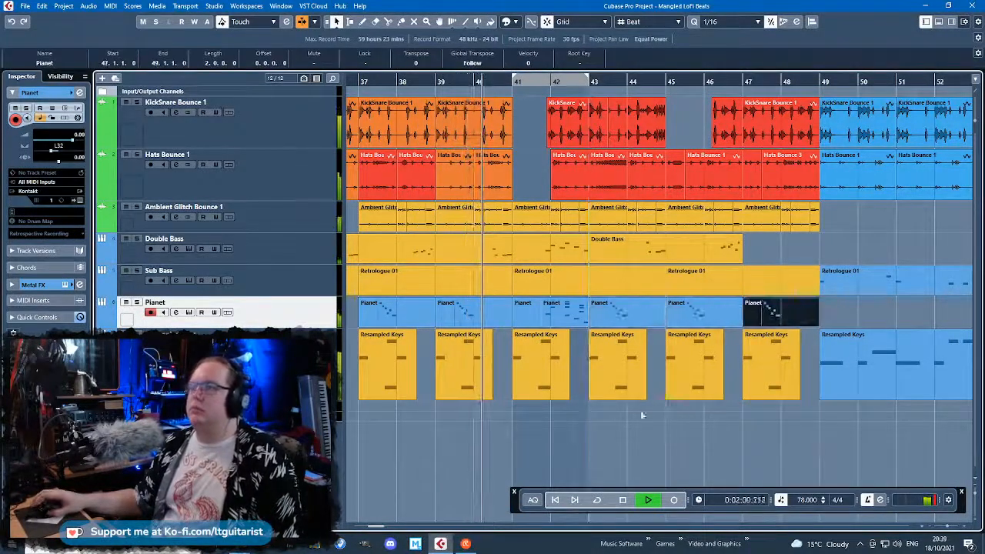
Check the Scarbee Pianet instrument settings on the Pianet track and close its window
left_click(79, 200)
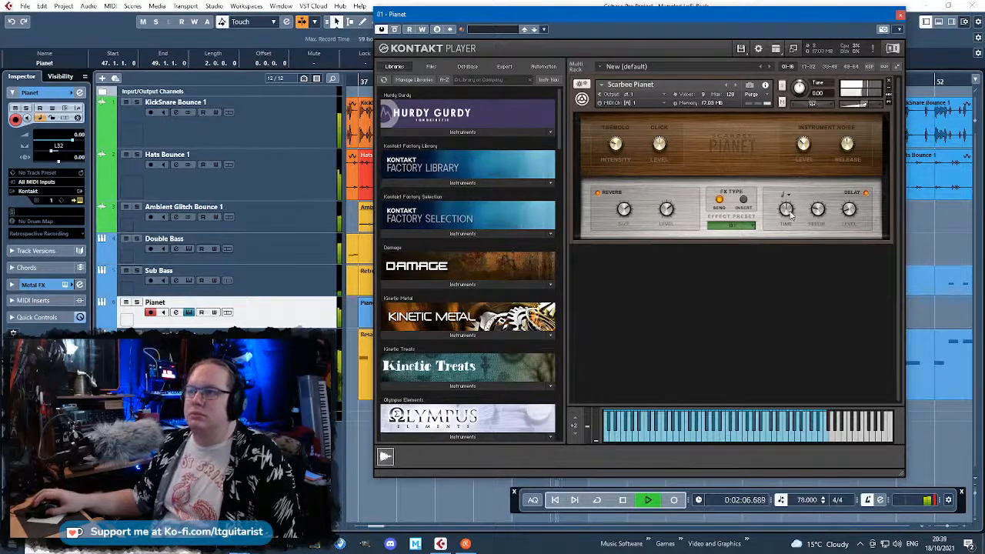
left_click(900, 16)
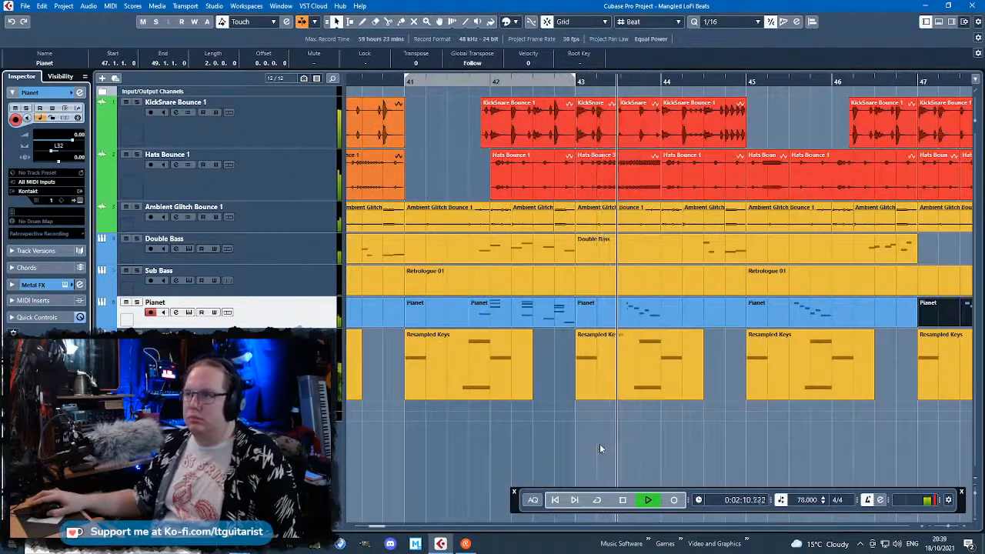
Set the Pianet track's volume to -2.75 and its pan to L45
scroll(601, 449, "down", 5)
scroll(599, 441, "down", 2)
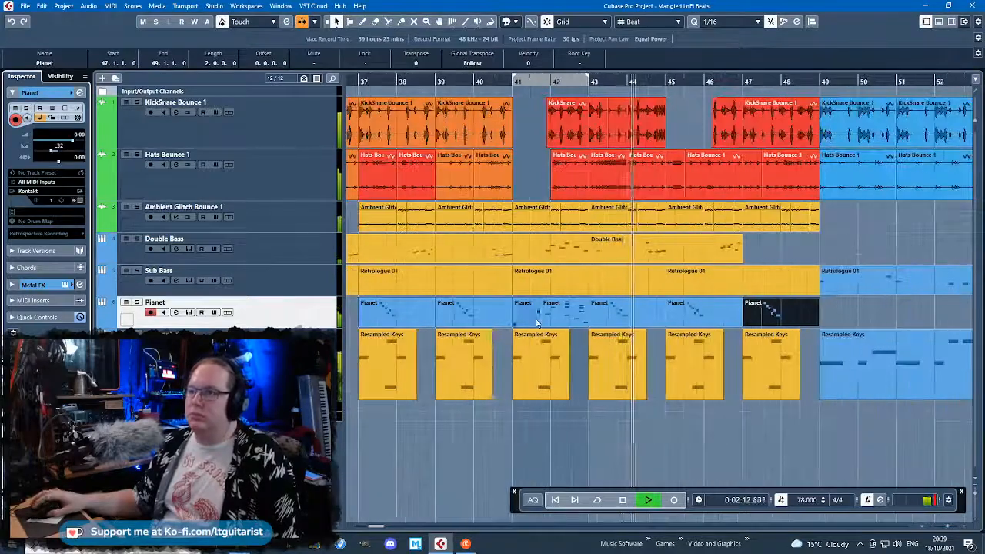
scroll(557, 397, "down", 3)
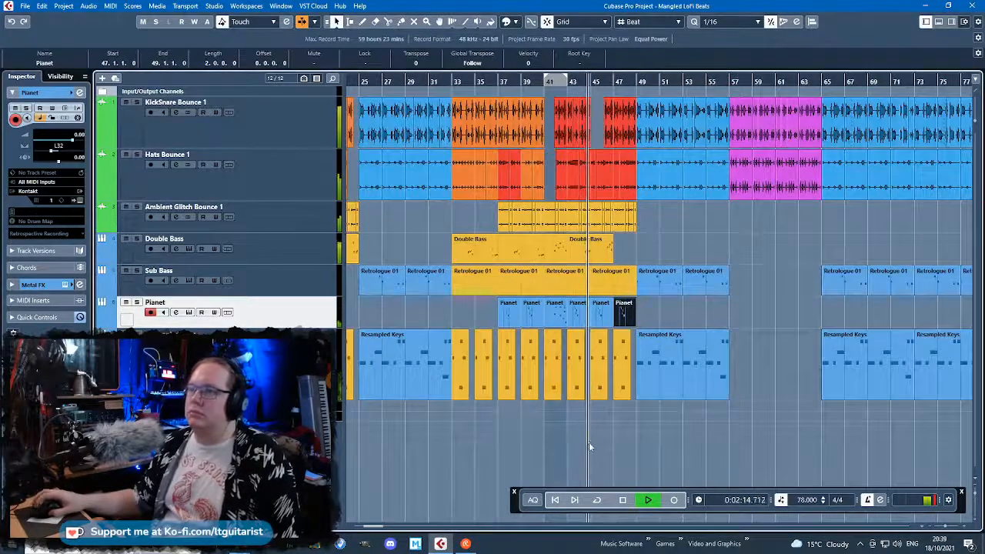
scroll(586, 442, "down", 4)
scroll(528, 438, "up", 4)
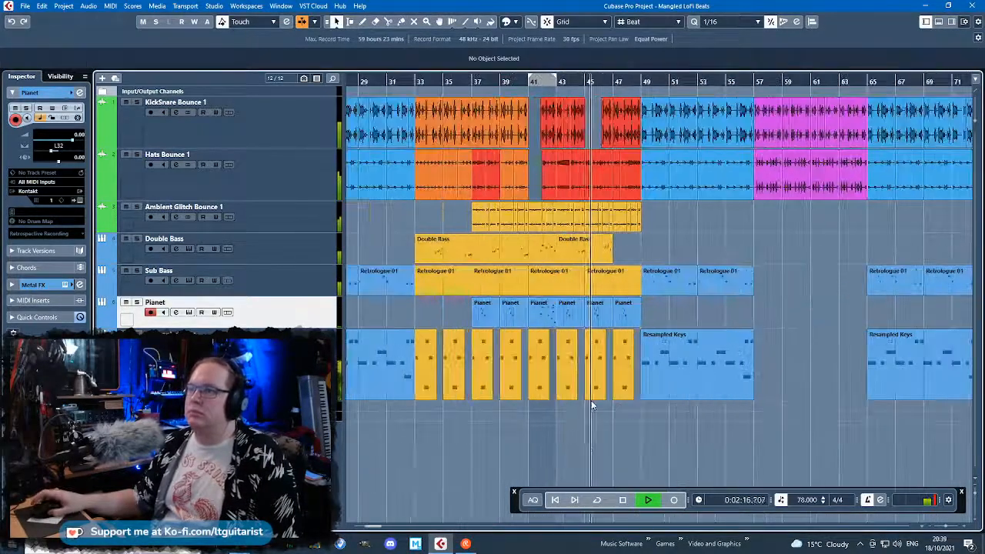
scroll(590, 403, "down", 3)
scroll(676, 429, "up", 3)
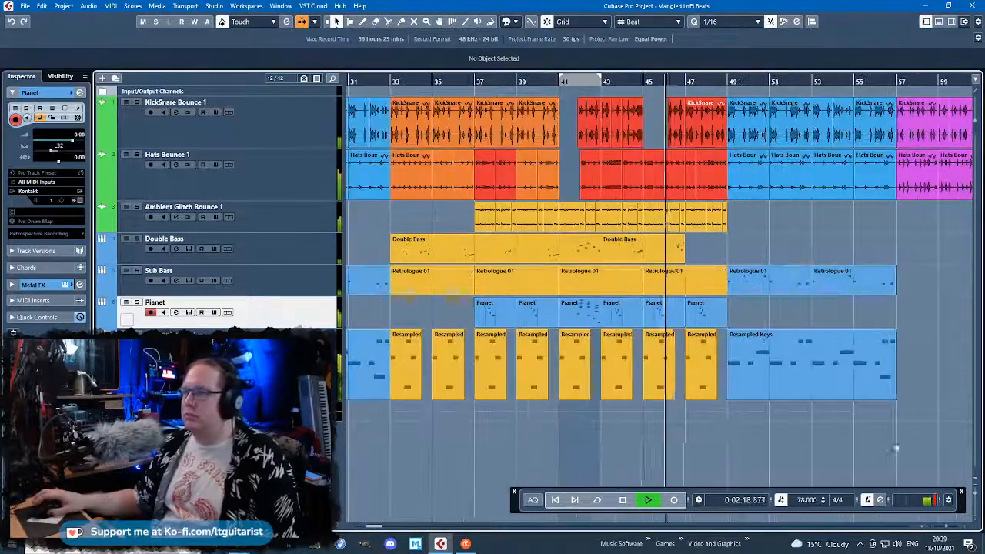
left_click_drag(75, 145, 67, 143)
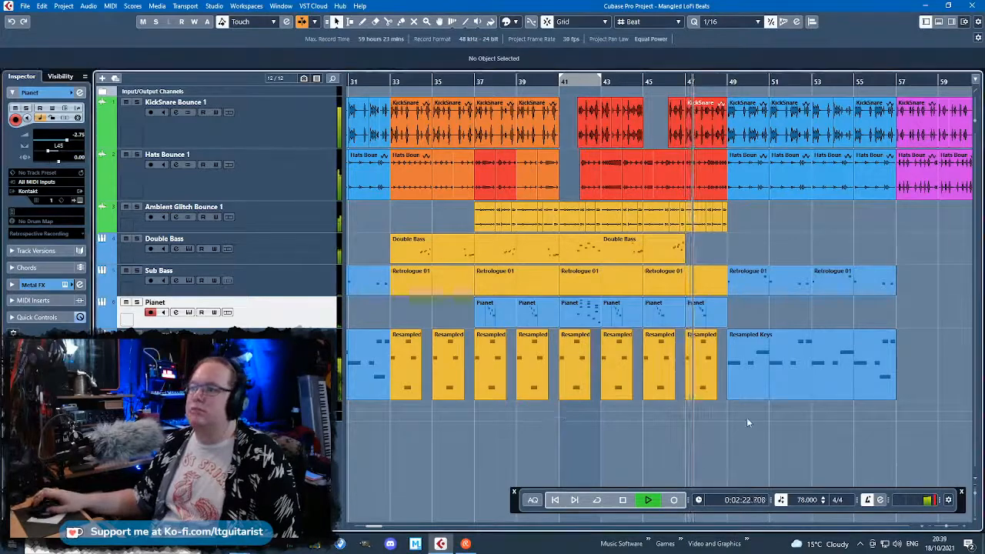
Review the arrangement around bars 46 to 56 during playback
scroll(746, 417, "up", 2)
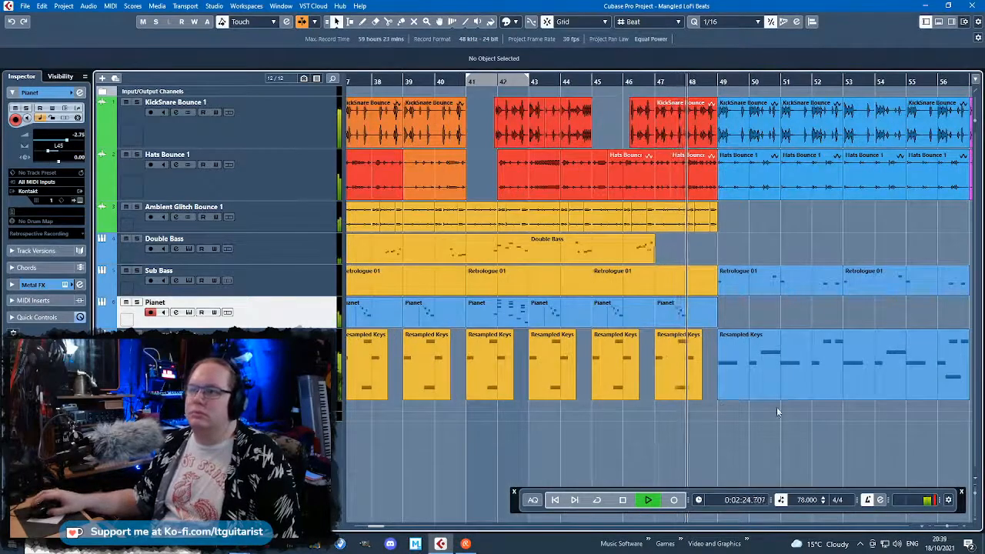
scroll(769, 423, "down", 3)
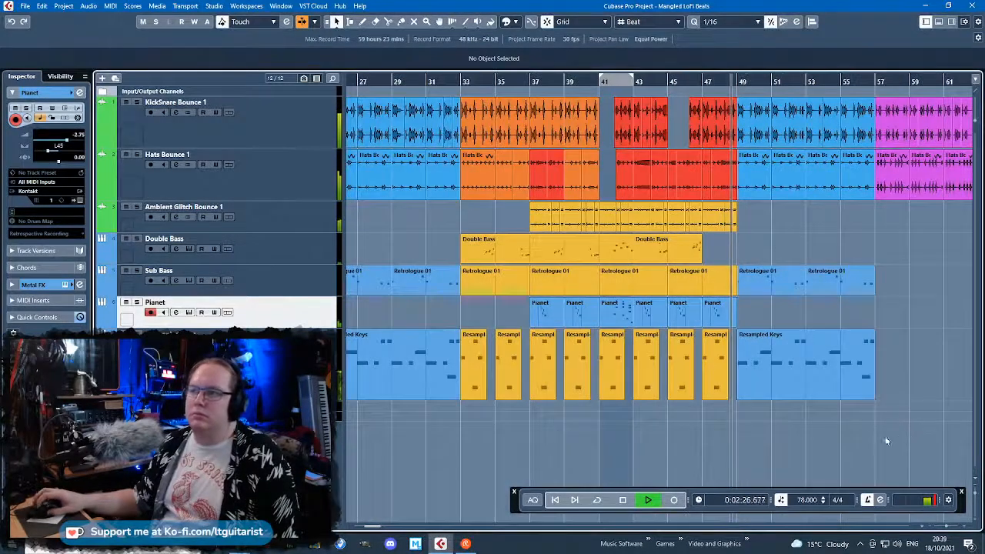
scroll(884, 441, "right", 3)
scroll(597, 457, "up", 3)
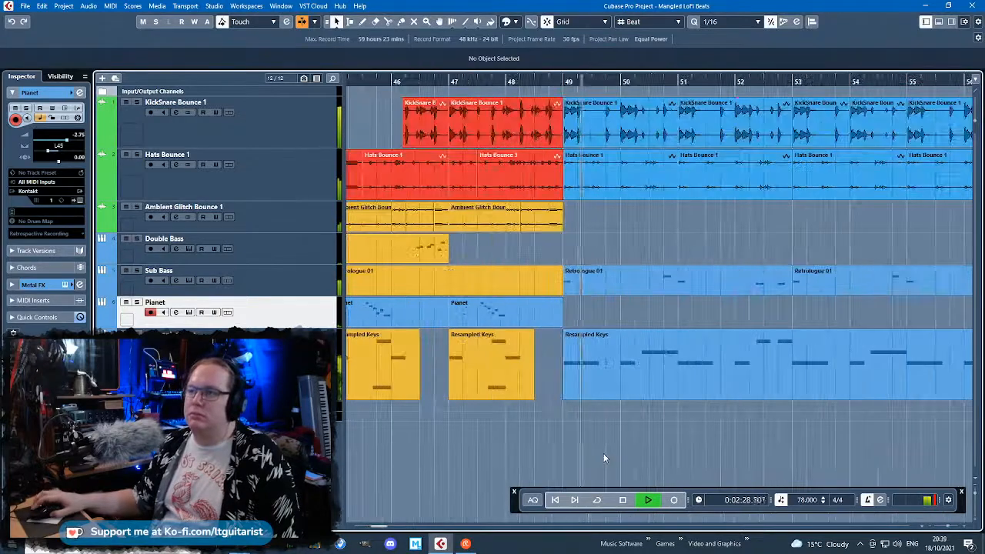
scroll(603, 453, "down", 3)
scroll(606, 469, "up", 3)
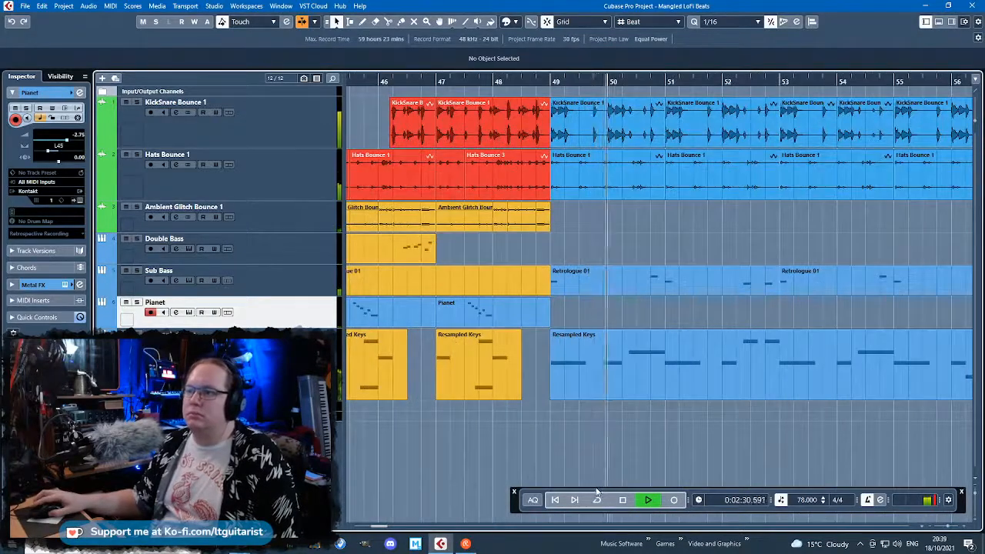
scroll(654, 466, "down", 3)
scroll(699, 452, "up", 3)
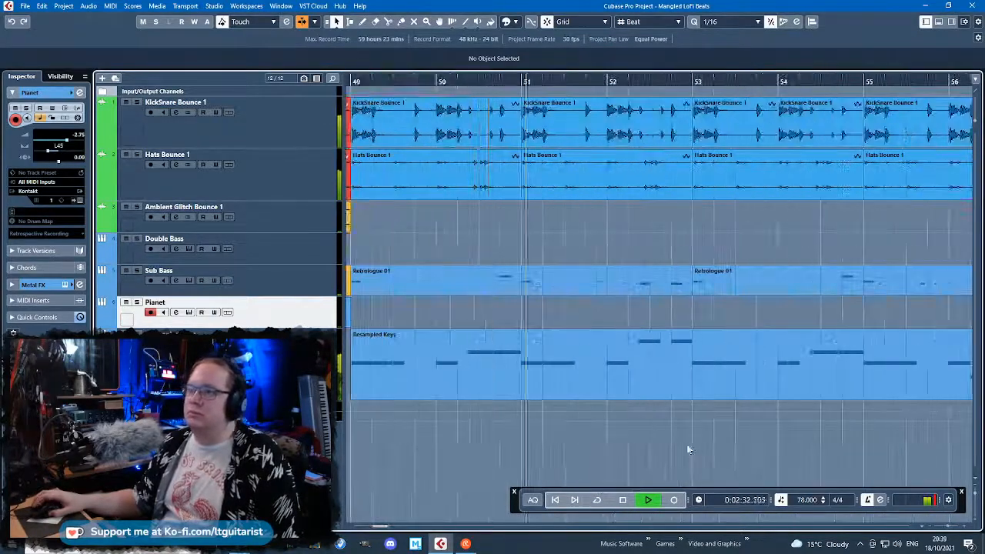
scroll(687, 444, "down", 2)
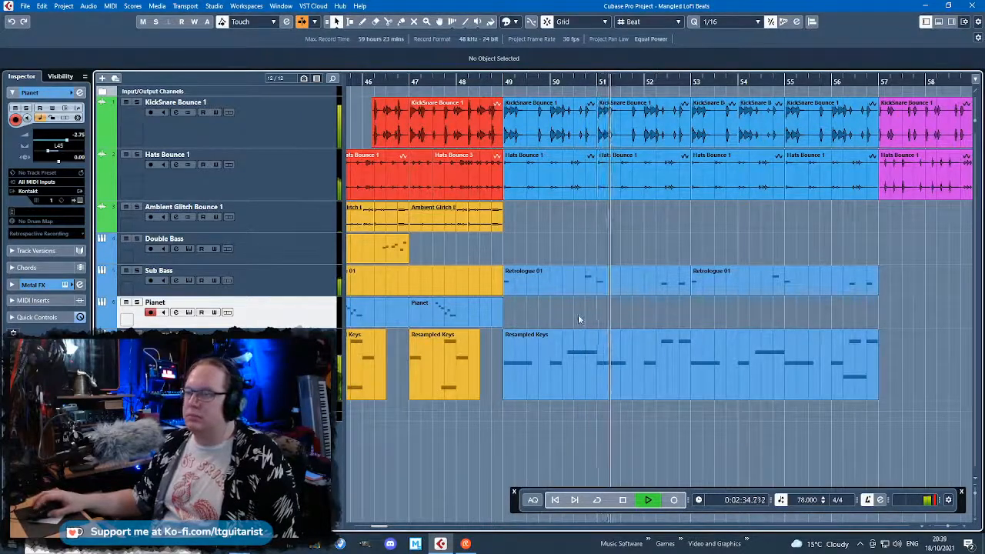
Stop playback and duplicate the bar 47 Pianet part to bar 49
key("space")
left_click_drag(620, 314, 490, 309)
key("ctrl+d")
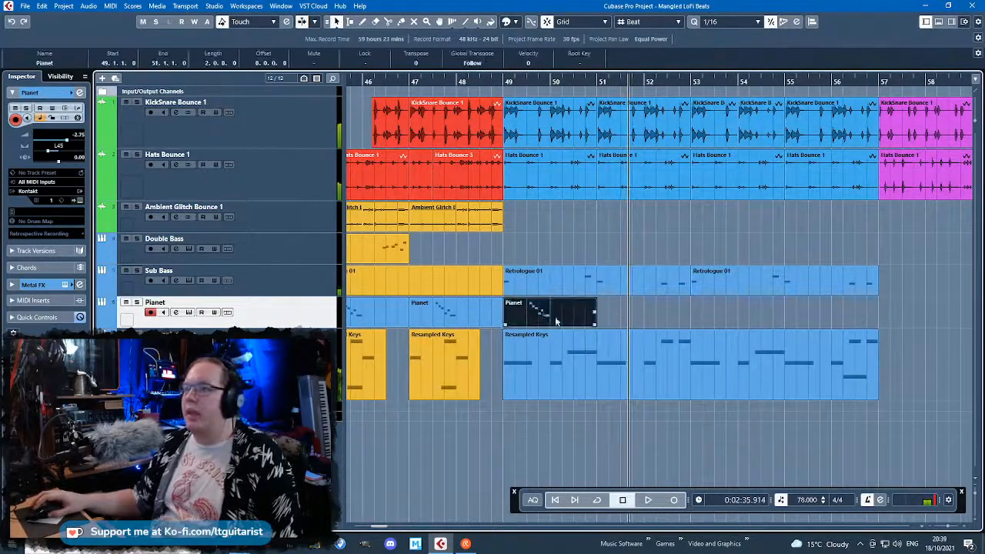
Open the Pianet part at bar 49 for note editing and delete all its notes
scroll(600, 406, "up", 2)
key("space")
scroll(523, 319, "up", 2)
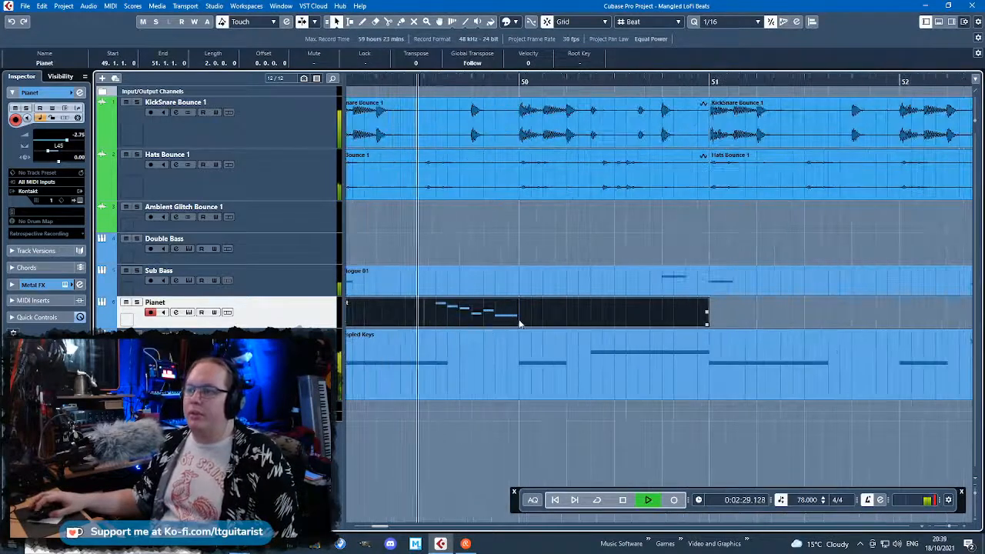
key("space")
double_click(520, 323)
key("ctrl+a")
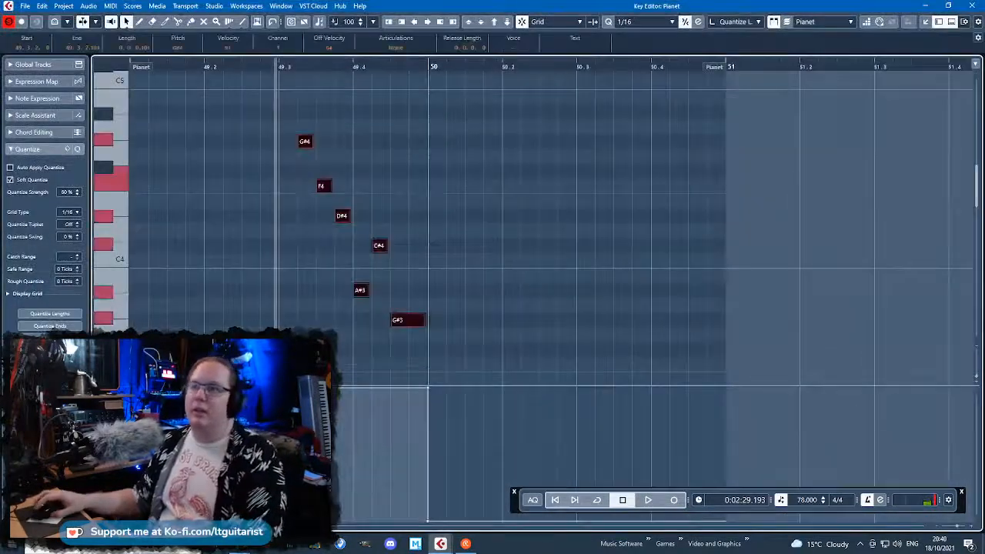
key("Delete")
Draw two one-beat A#3 notes starting at 49.1 and 49.2.3 and play them back
scroll(258, 290, "left", 2)
left_click(234, 275)
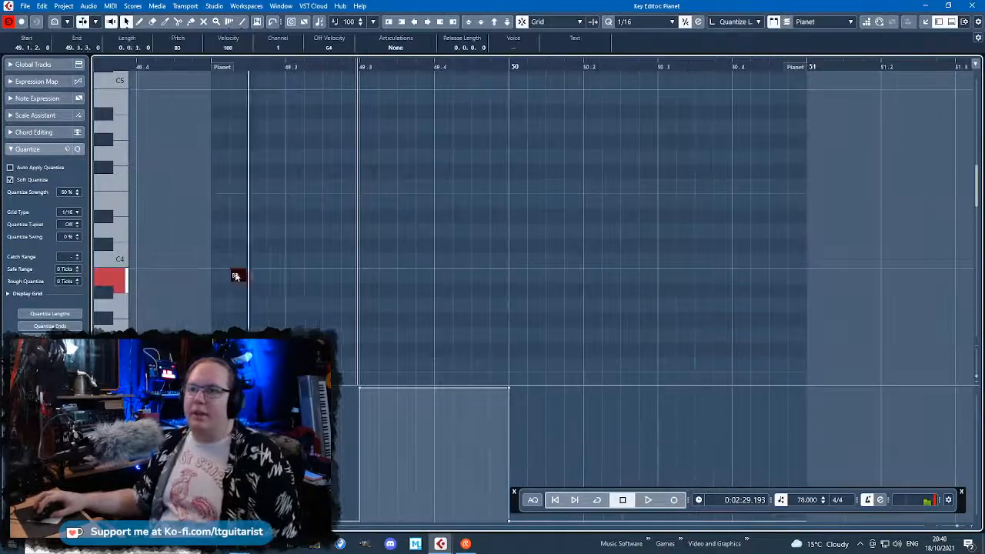
left_click(294, 291)
mouse_move(294, 291)
left_mouse_down()
mouse_move(371, 291)
mouse_move(359, 290)
left_mouse_up()
left_click_drag(352, 290, 388, 289)
key("space")
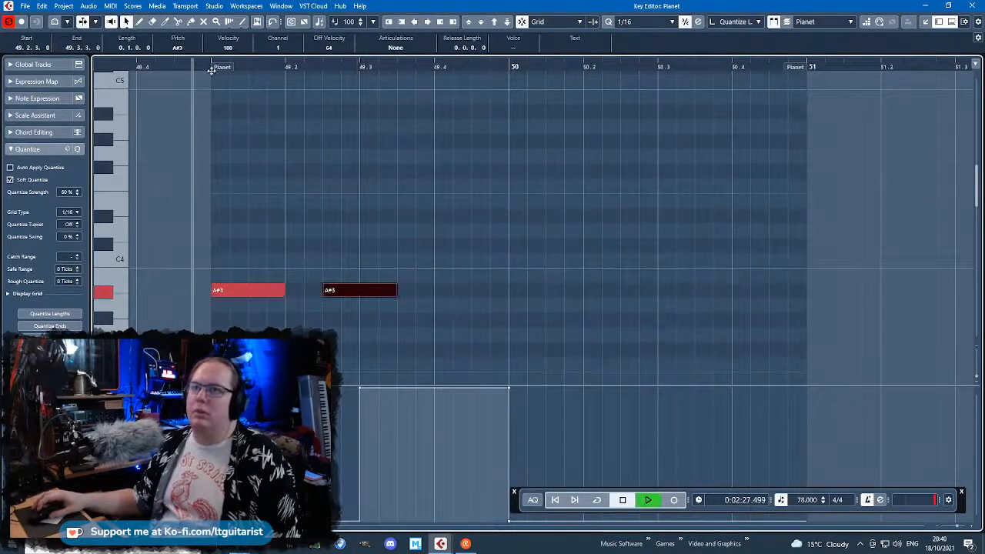
left_click(411, 169)
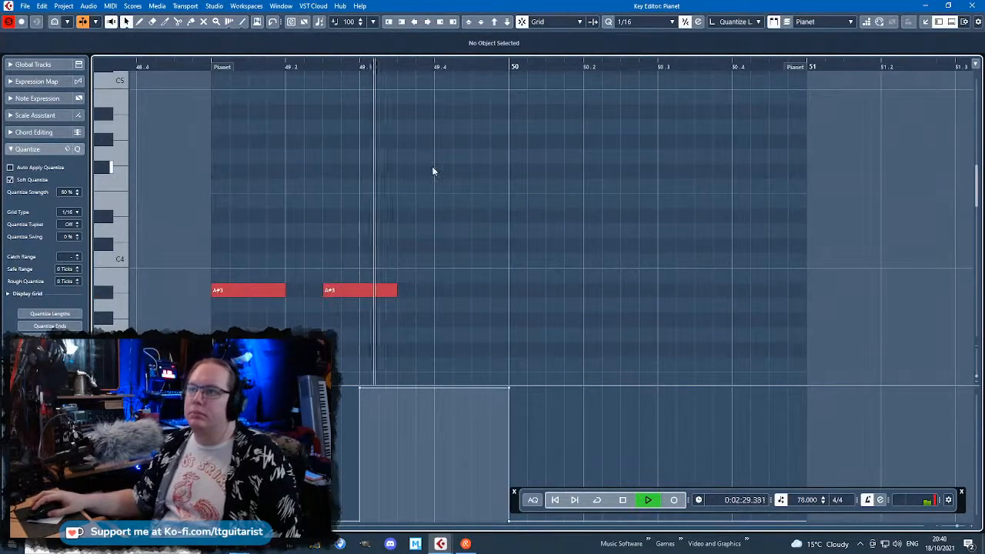
Draw a one-beat chord of C#4, E4 and F#4 starting at 49.4 and audition it
key("space")
mouse_move(436, 231)
left_mouse_down()
mouse_move(479, 234)
mouse_move(487, 246)
left_mouse_up()
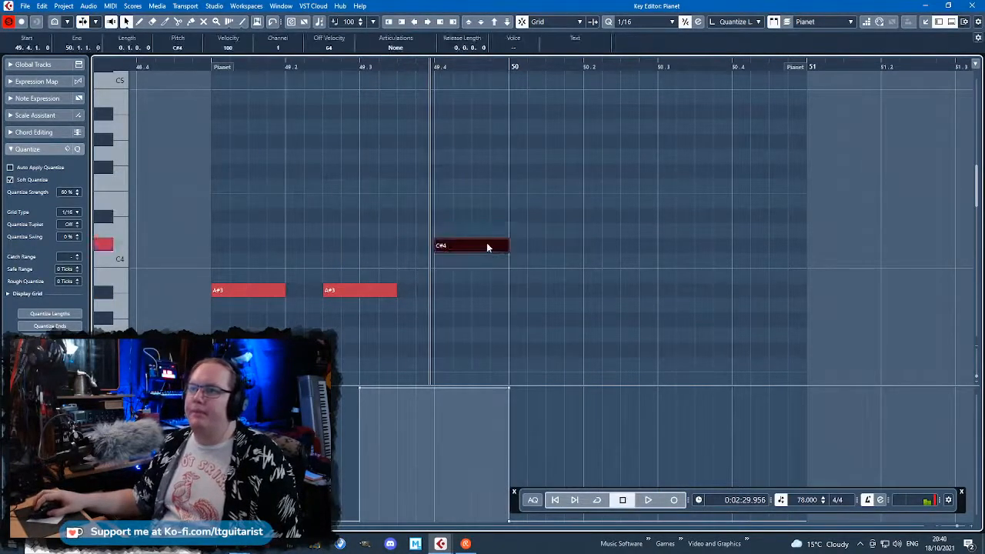
double_click(437, 157)
left_click_drag(449, 156, 508, 160)
key("space")
left_click_drag(432, 206, 511, 207)
left_click_drag(472, 203, 509, 201)
left_click(432, 72)
key("space")
key("space")
Delete the two A#3 notes and play the part from just before bar 49
left_click_drag(264, 257, 344, 321)
key("Delete")
left_click(195, 68)
key("space")
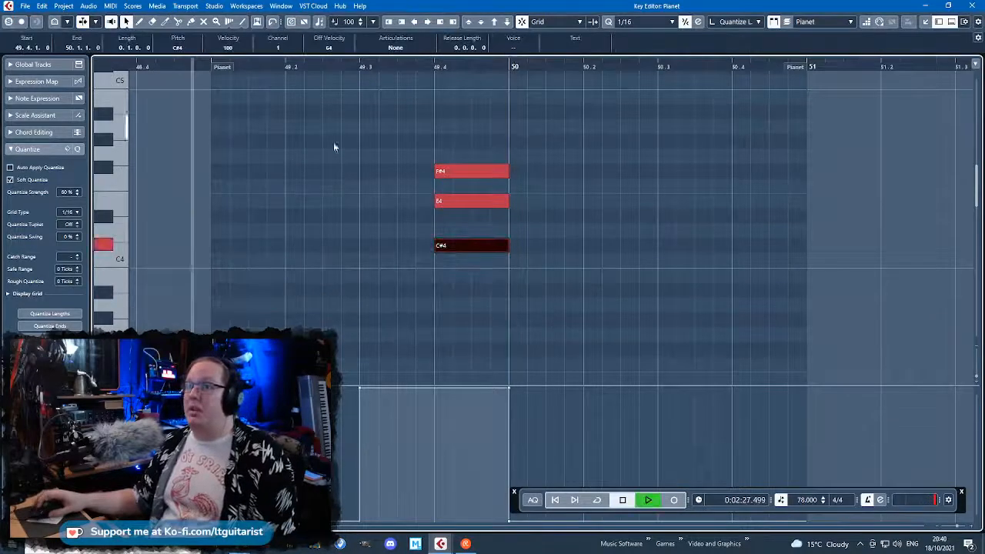
left_click(547, 290)
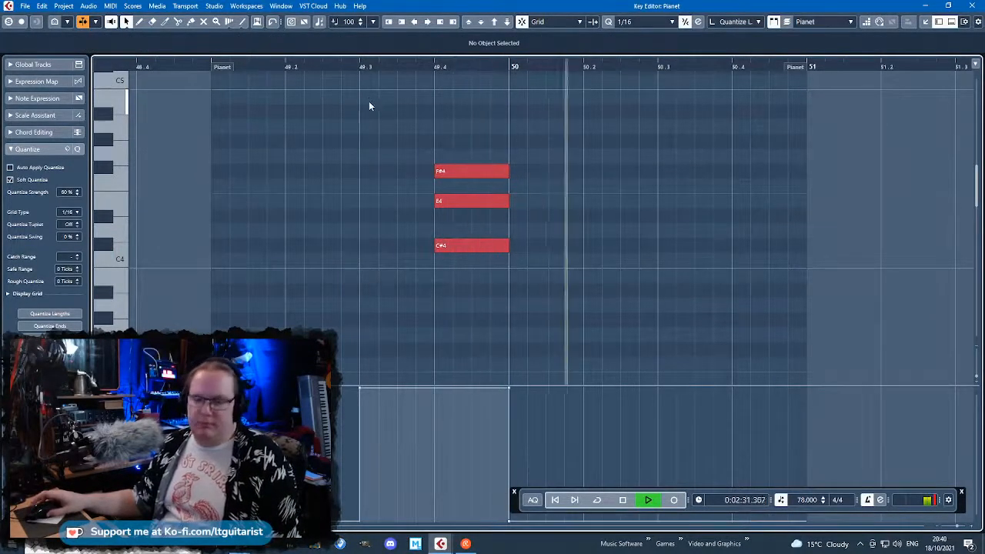
Raise the chord's F#4 to G#4 and its E4 to F4, auditioning each change
key("space")
left_click_drag(461, 171, 463, 143)
left_click(429, 68)
key("space")
key("space")
left_click_drag(467, 200, 468, 187)
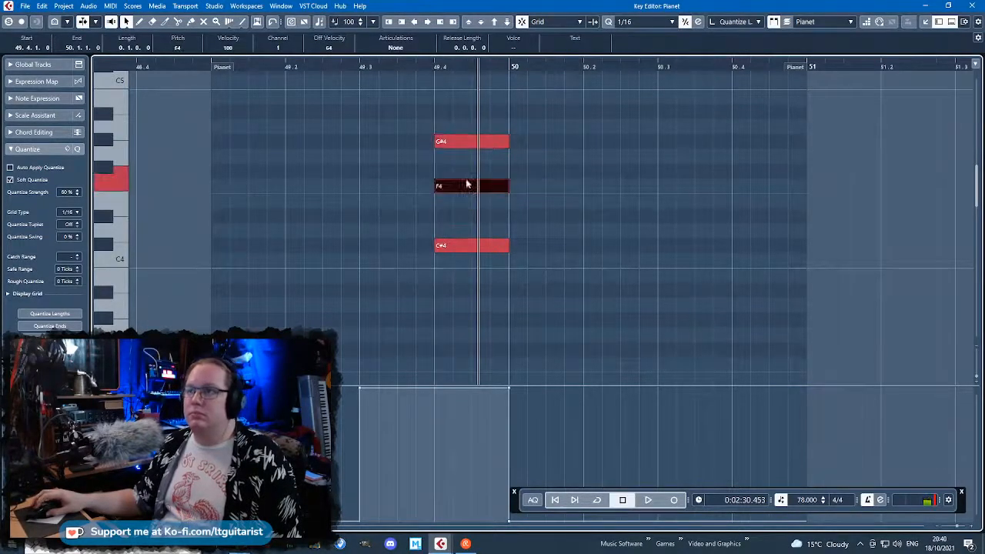
left_click(428, 68)
key("space")
key("space")
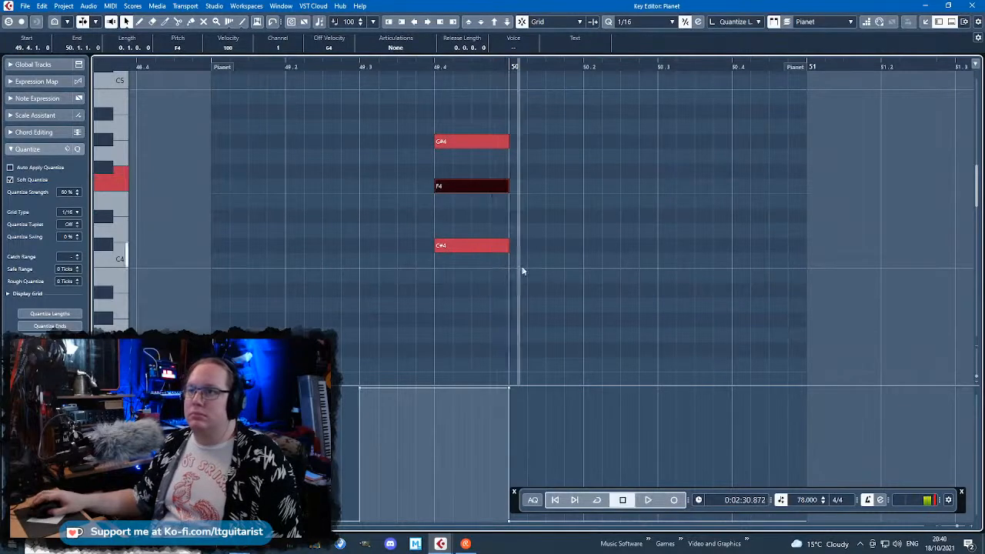
Duplicate the three-note chord to bar 50
left_click(504, 245)
key("ctrl+d")
key("ctrl+z")
left_click_drag(544, 106, 462, 250)
key("ctrl+d")
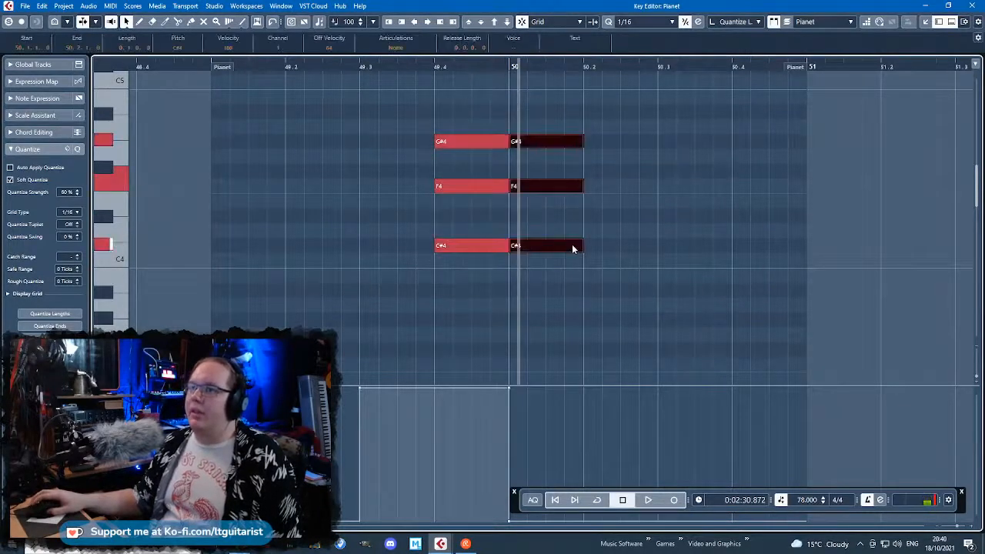
Transpose the copied chord down an octave, move it back to 49.4, and delete its F note
scroll(568, 231, "down", 2)
key("shift+Down")
left_click_drag(558, 363, 483, 363)
left_click_drag(498, 342, 466, 297)
key("Delete")
Change the chord's C#4 to B4, raise it to C5, and audition the chord
left_click_drag(497, 183, 496, 209)
key("shift+Up")
key("space")
left_click_drag(424, 68, 447, 98)
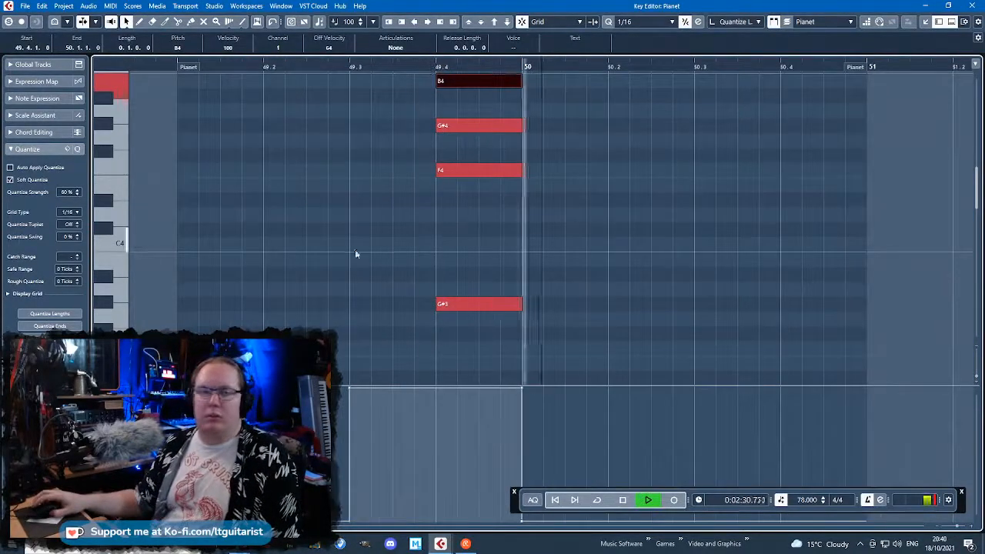
key("space")
scroll(464, 86, "up", 2)
left_click_drag(463, 145, 460, 134)
left_click(429, 65)
key("space")
Select all notes of the chord at 49.4 and transpose them down an octave
scroll(395, 195, "down", 3)
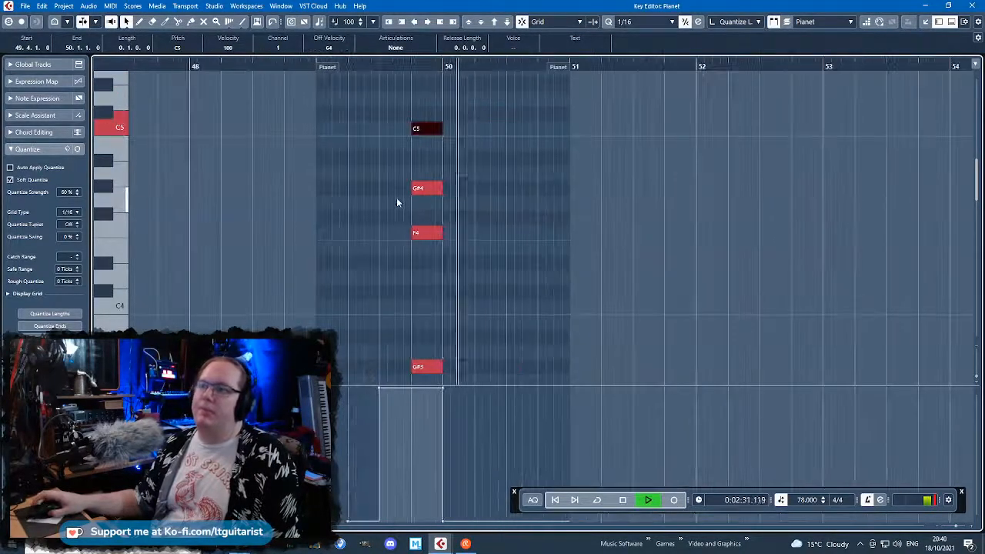
scroll(380, 210, "down", 3)
left_click_drag(545, 332, 400, 128)
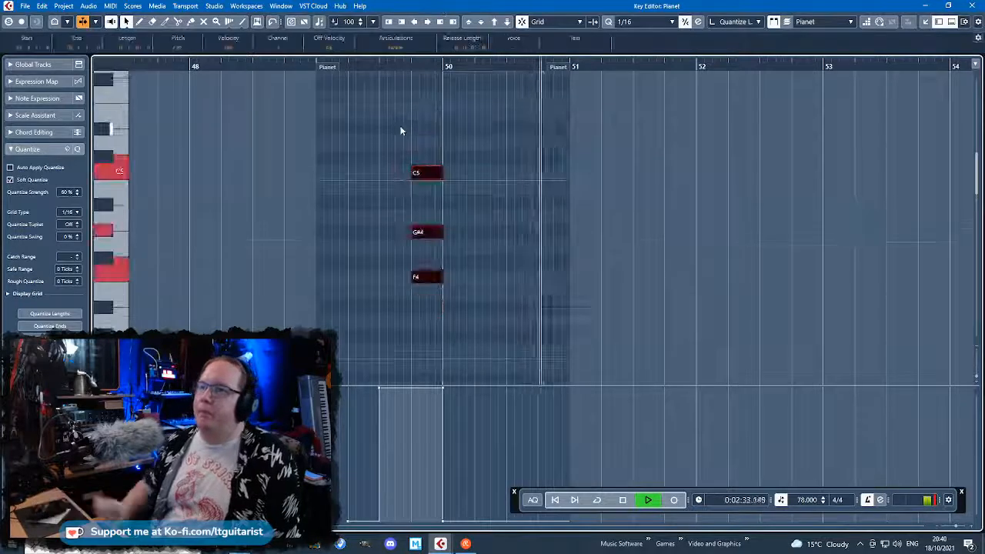
key("shift+Down")
scroll(421, 156, "up", 2)
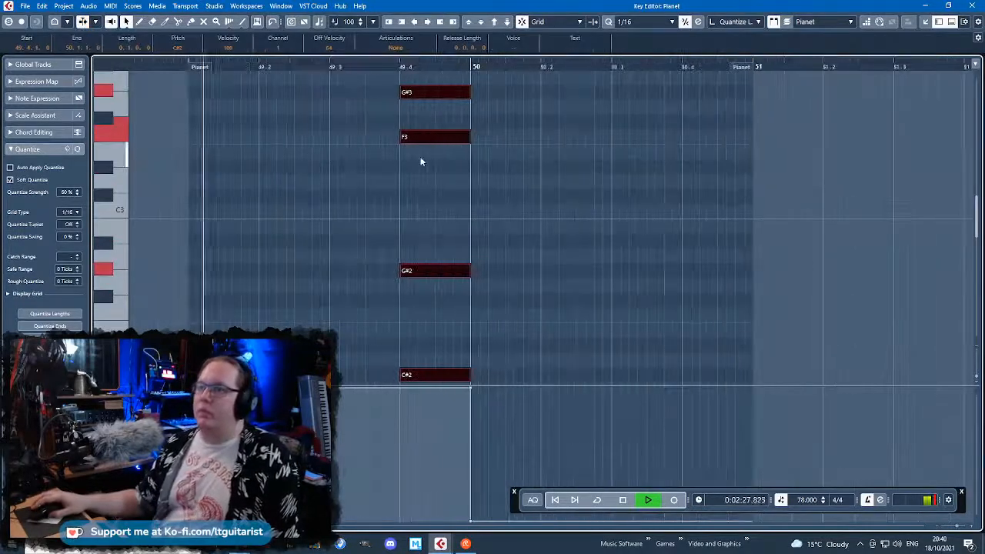
Stagger the chord's upper notes by trimming the starts of G#3, F3 and C4, with C4 starting at 49.4.1.51
left_click(421, 157)
scroll(428, 268, "up", 2)
left_click(383, 377)
left_click(383, 273)
scroll(400, 242, "up", 3)
left_click_drag(378, 279, 383, 279)
left_click_drag(377, 325, 388, 325)
left_click_drag(378, 222, 392, 222)
Shorten the ends of all chord notes so they stop shortly before bar 50, and deselect them
scroll(332, 141, "down", 2)
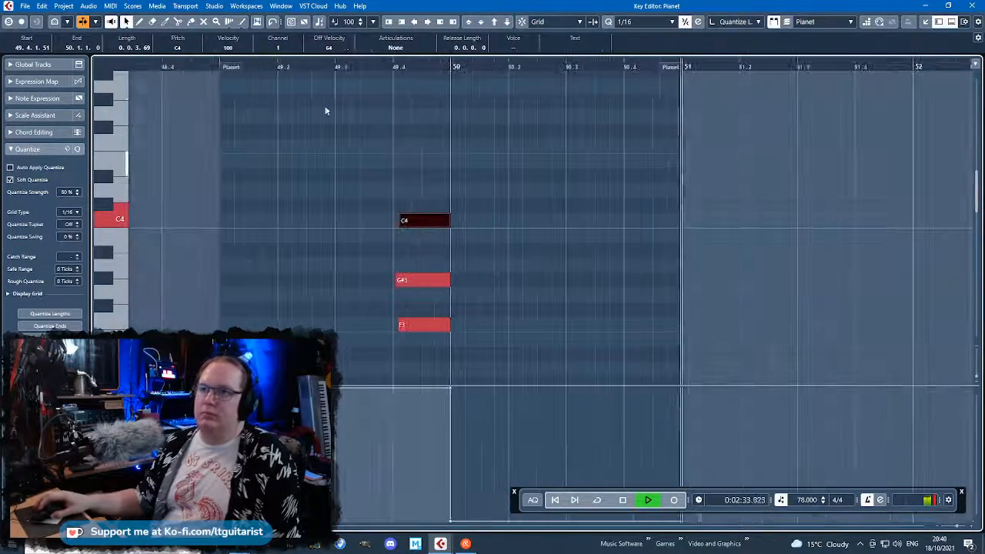
scroll(456, 146, "down", 2)
scroll(456, 146, "down", 5)
left_click(524, 358)
key("ctrl+a")
scroll(524, 358, "up", 6)
scroll(453, 167, "up", 3)
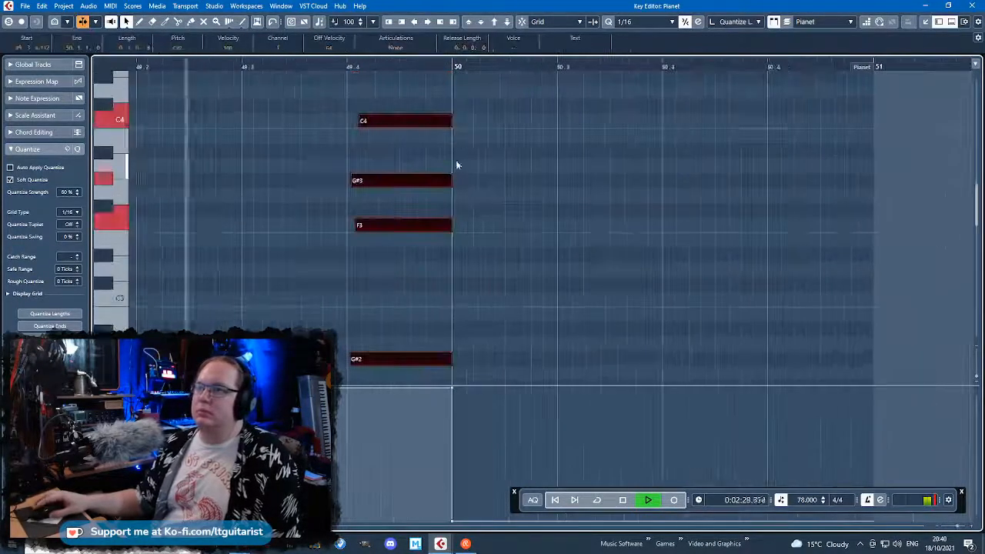
left_click(449, 123)
scroll(391, 466, "down", 6)
left_click_drag(450, 157, 431, 162)
scroll(431, 162, "down", 2)
left_click(324, 123)
scroll(457, 195, "up", 3)
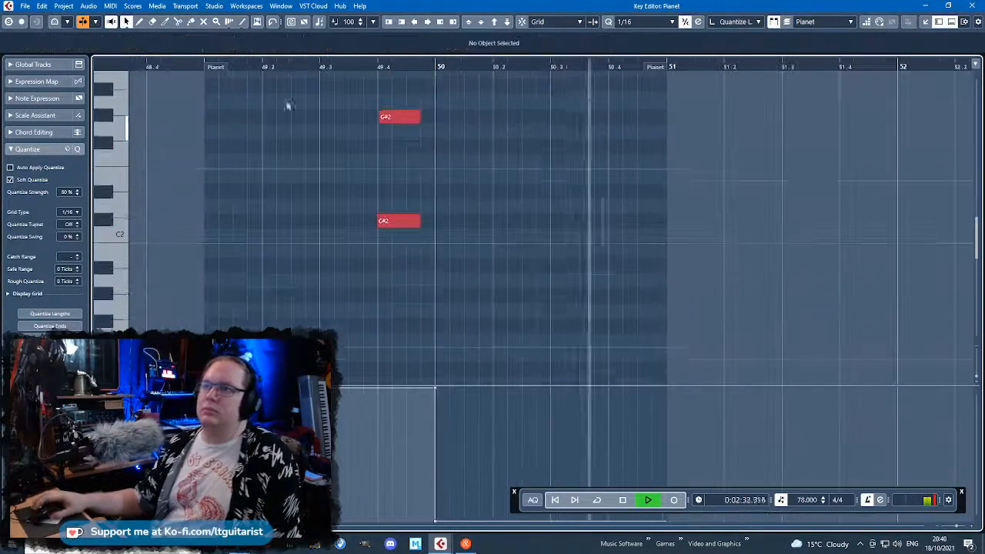
Extend the start of the chord's C#2 note to 49.3.4.96 and audition the chord
scroll(457, 201, "up", 2)
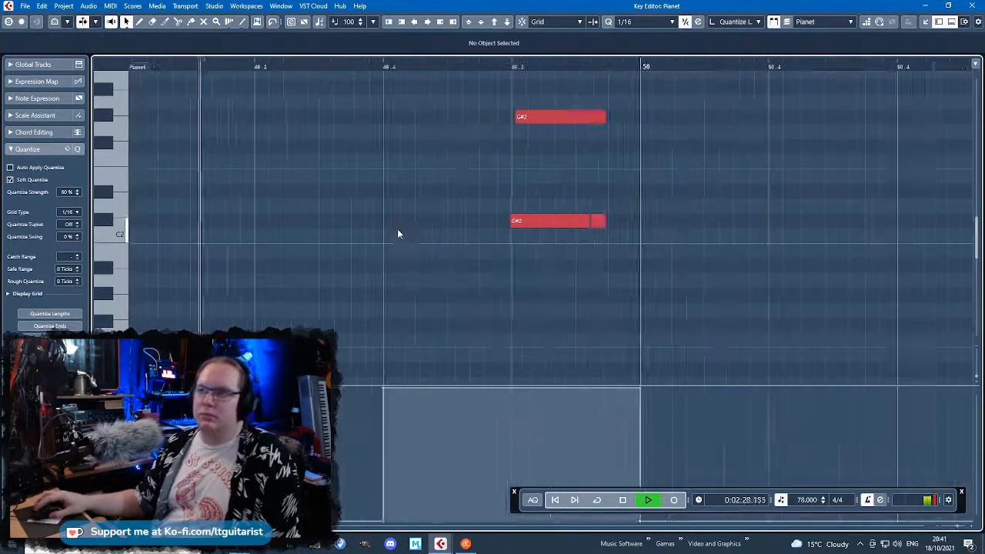
left_click(515, 221)
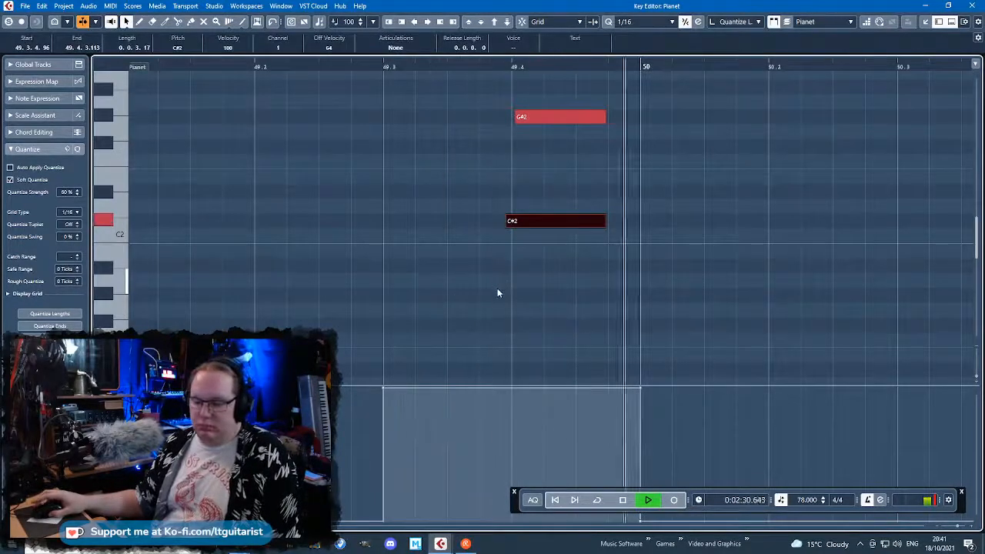
scroll(451, 280, "down", 2)
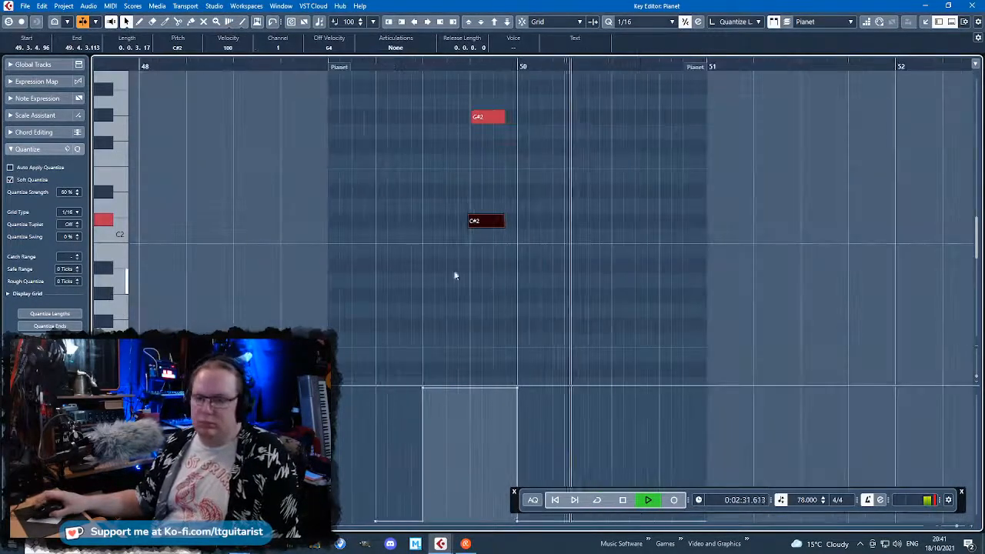
Close the note editor and repeat the two-bar Pianet chord part until bar 57
left_click(972, 5)
scroll(728, 297, "down", 3)
scroll(695, 303, "down", 3)
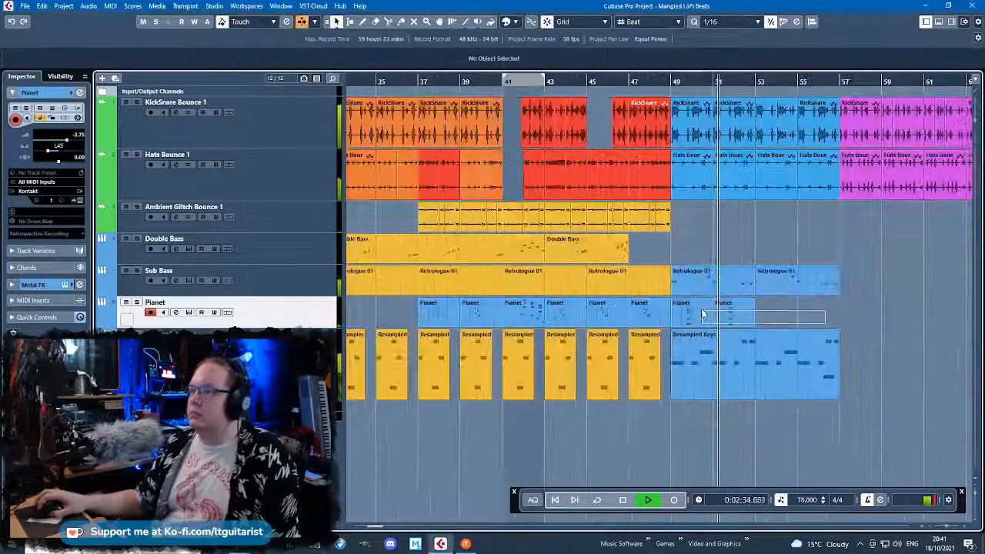
scroll(821, 300, "up", 3)
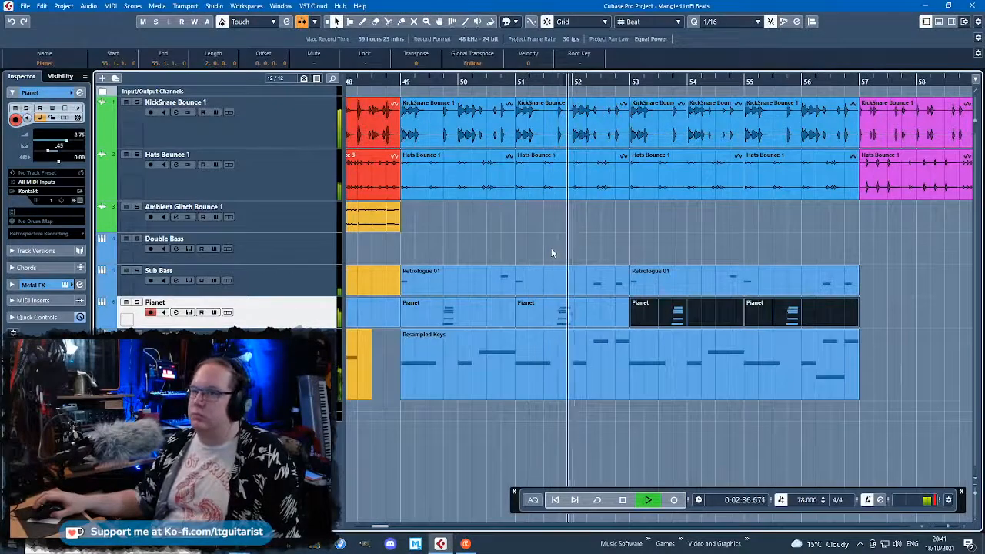
left_click(617, 241)
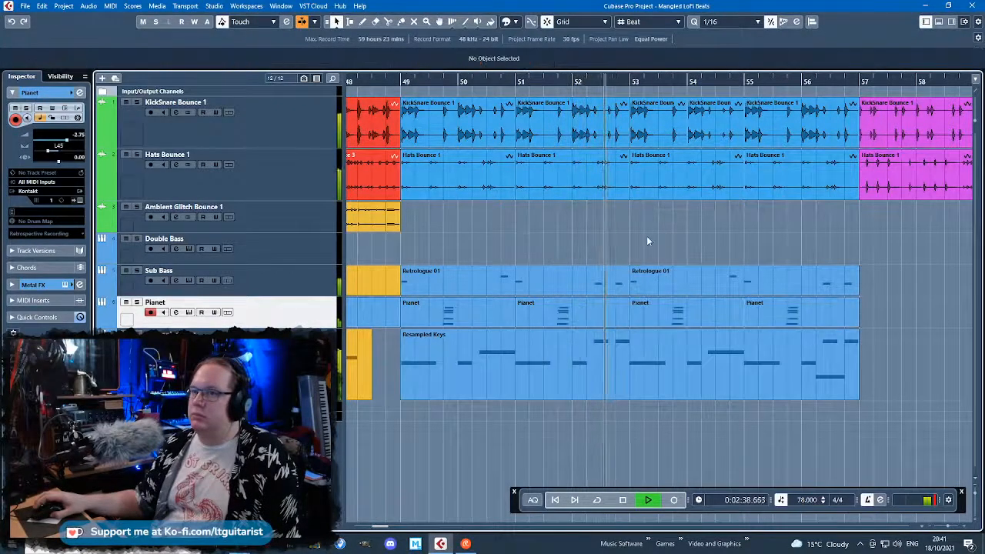
scroll(724, 231, "down", 1)
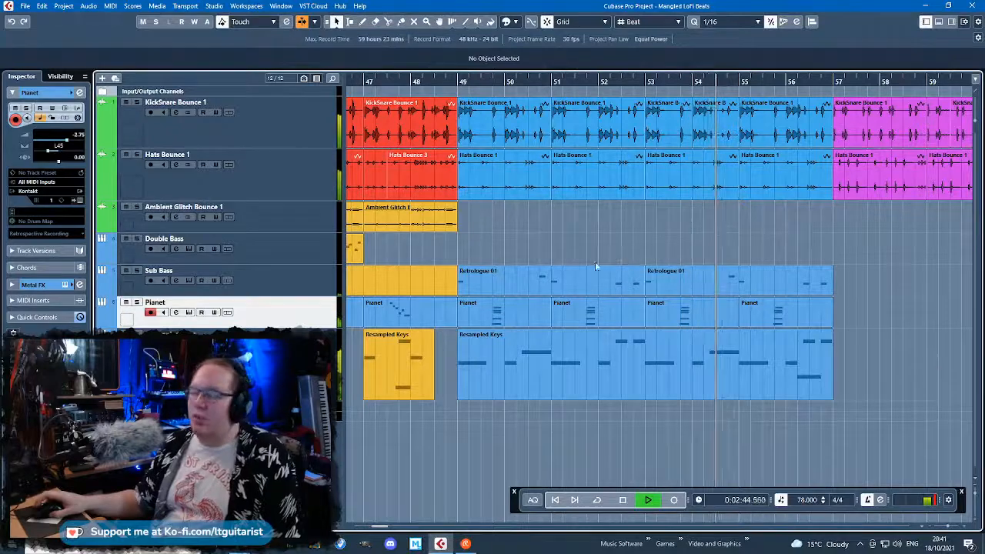
Open the Pianet part near bar 50, transpose all chord notes up a semitone to a D2 root, and audition it
double_click(531, 307)
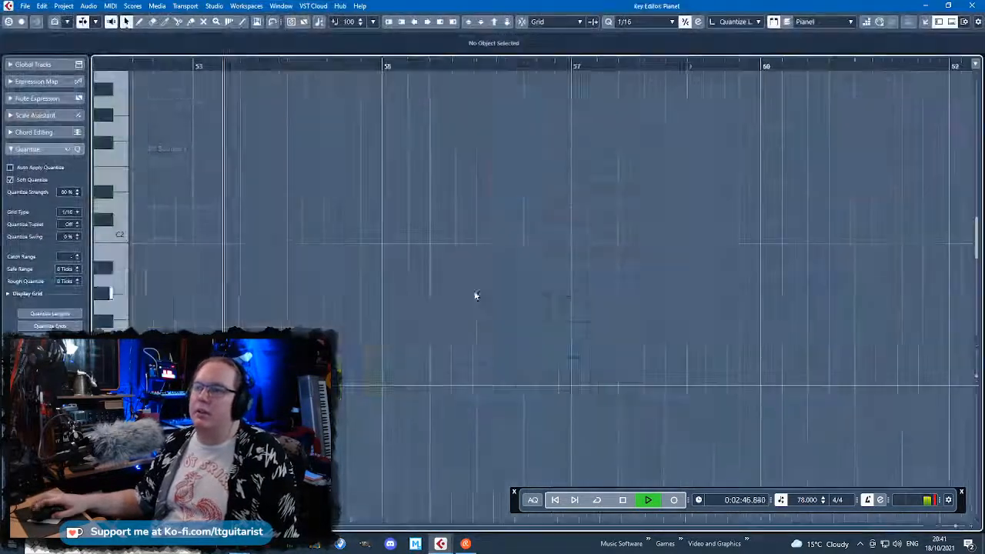
key("space")
scroll(342, 292, "up", 4)
scroll(570, 246, "up", 5)
key("ctrl+a")
scroll(482, 200, "up", 4)
scroll(484, 165, "down", 3)
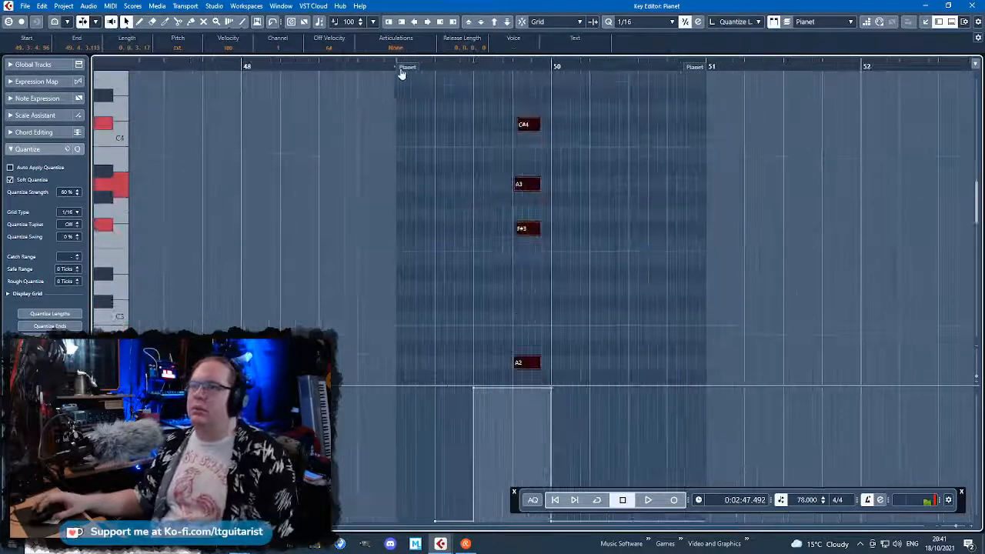
key("space")
scroll(426, 123, "down", 4)
scroll(620, 240, "up", 2)
scroll(593, 238, "down", 2)
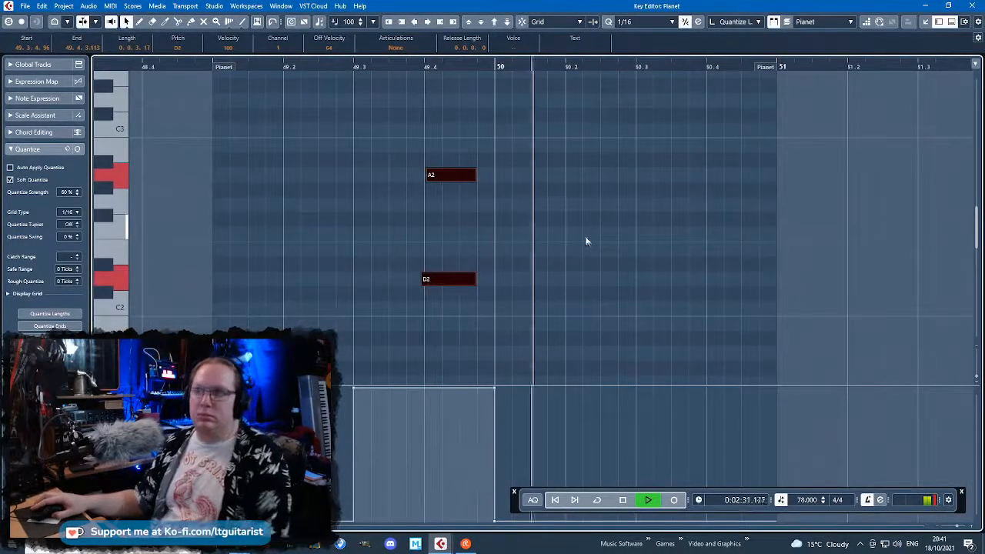
Transpose the whole chord up another semitone to a D#2 root and play it back
scroll(231, 70, "up", 3)
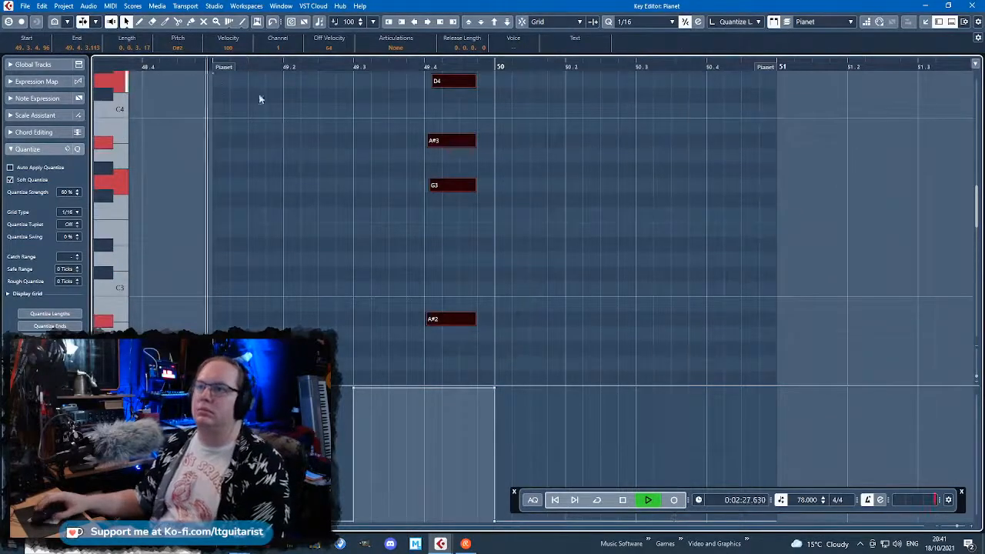
scroll(536, 215, "up", 2)
scroll(543, 225, "down", 3)
scroll(544, 224, "down", 3)
scroll(544, 225, "up", 3)
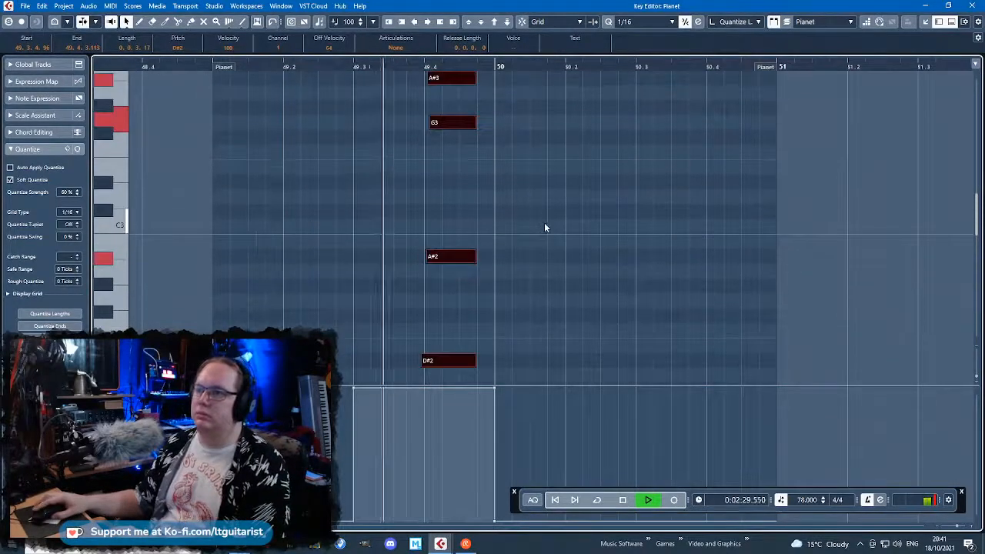
Lower the chord's D4 to C#4 and G3 to F3, and move A#3 slightly earlier
scroll(544, 227, "up", 3)
left_click(543, 236)
key("space")
left_click(458, 85)
left_click_drag(459, 90, 431, 96)
key("space")
left_click_drag(428, 140, 422, 140)
left_click_drag(444, 187, 438, 217)
left_click(400, 64)
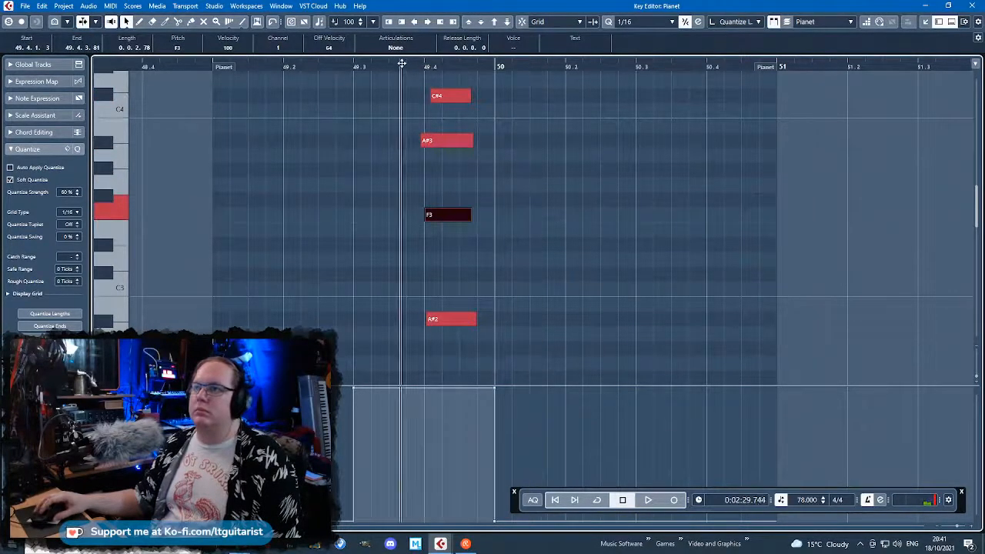
Audition the revised chord, close the note editor, and delete the Pianet parts from bar 49 to bar 57
key("space")
scroll(504, 160, "down", 3)
scroll(507, 171, "up", 4)
scroll(506, 166, "down", 3)
key("space")
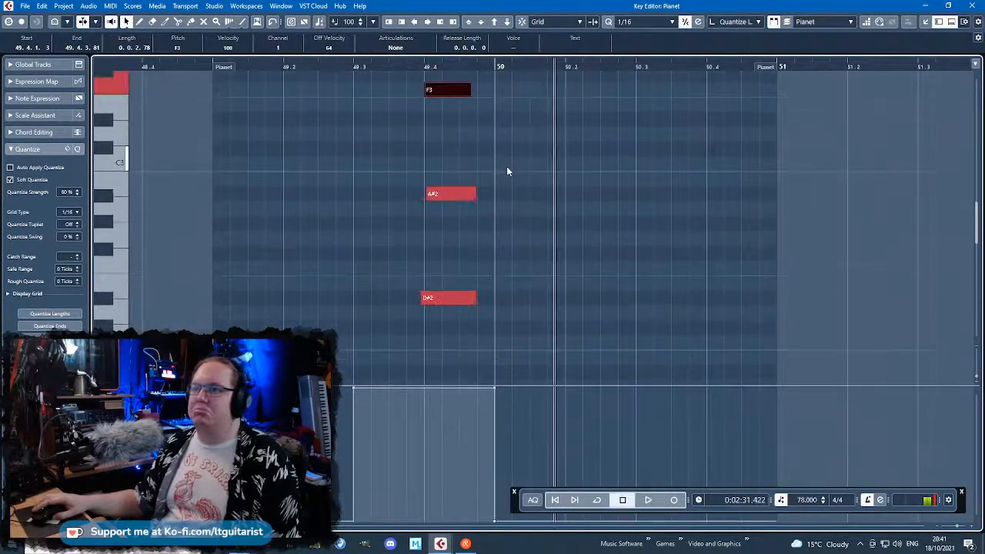
scroll(528, 303, "up", 1)
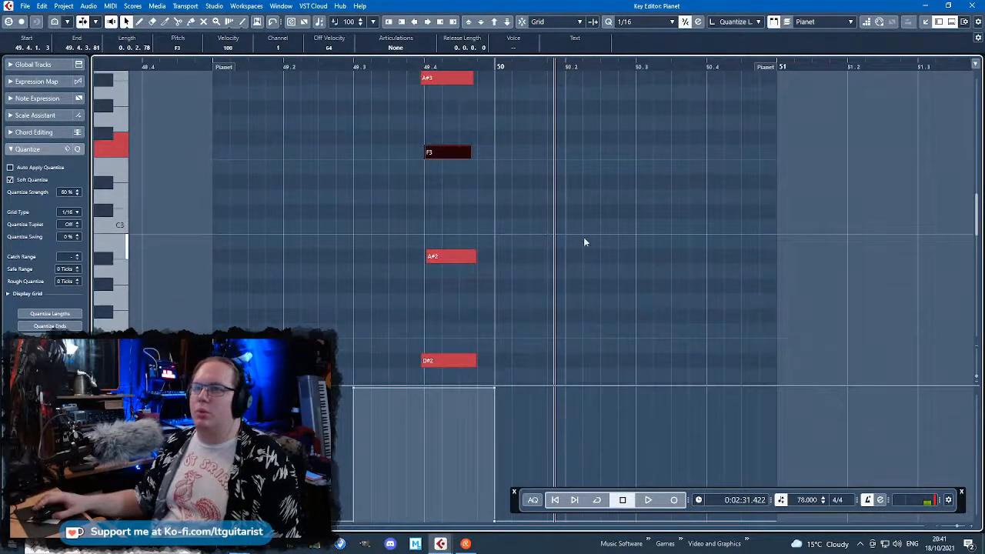
scroll(587, 241, "down", 3)
left_click(972, 5)
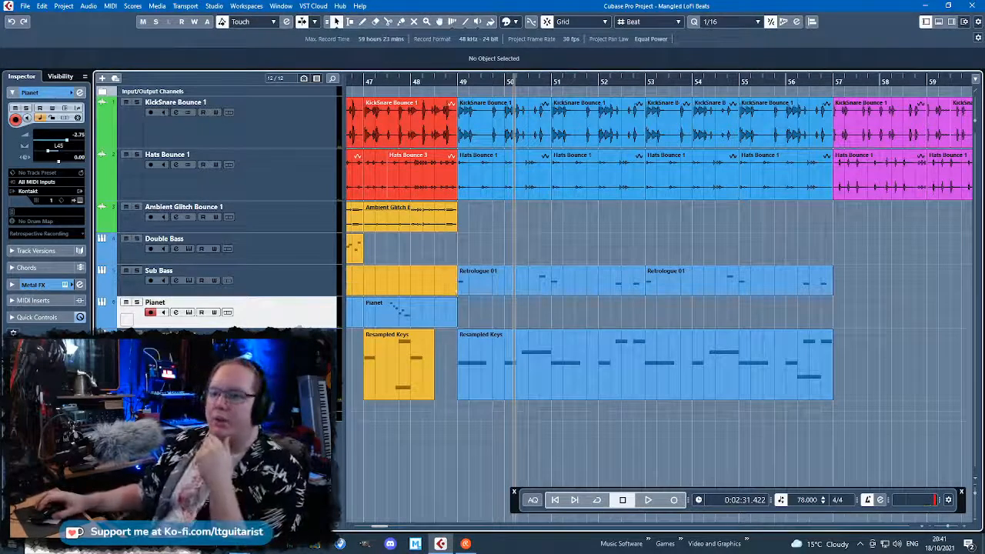
Show the chord pads and change the C pad's chord to Bb minor
left_click(939, 22)
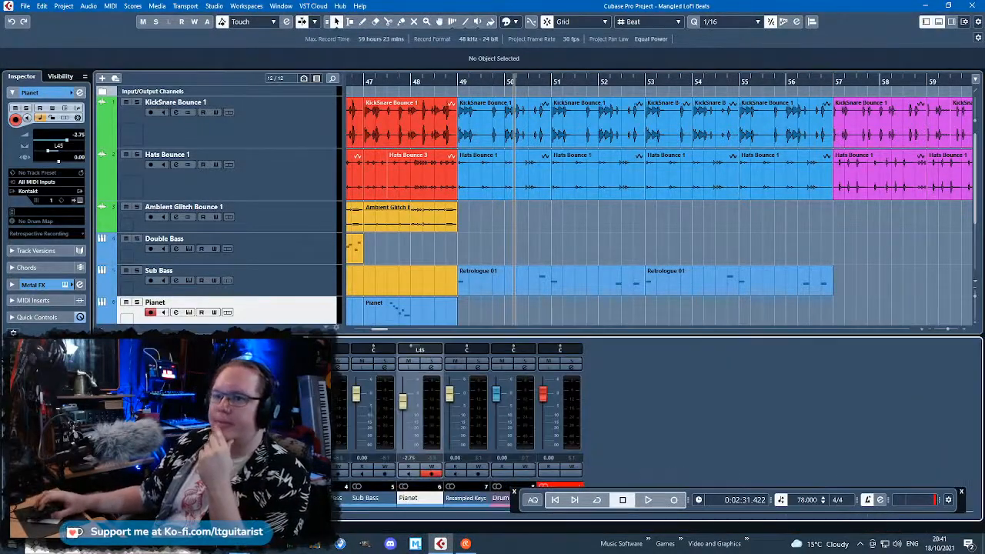
left_click(245, 526)
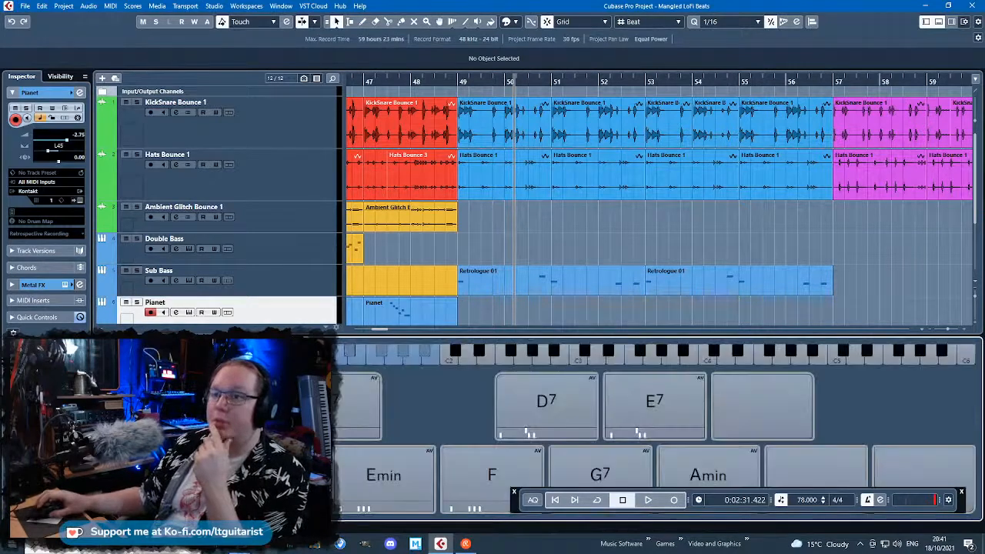
left_click(123, 475)
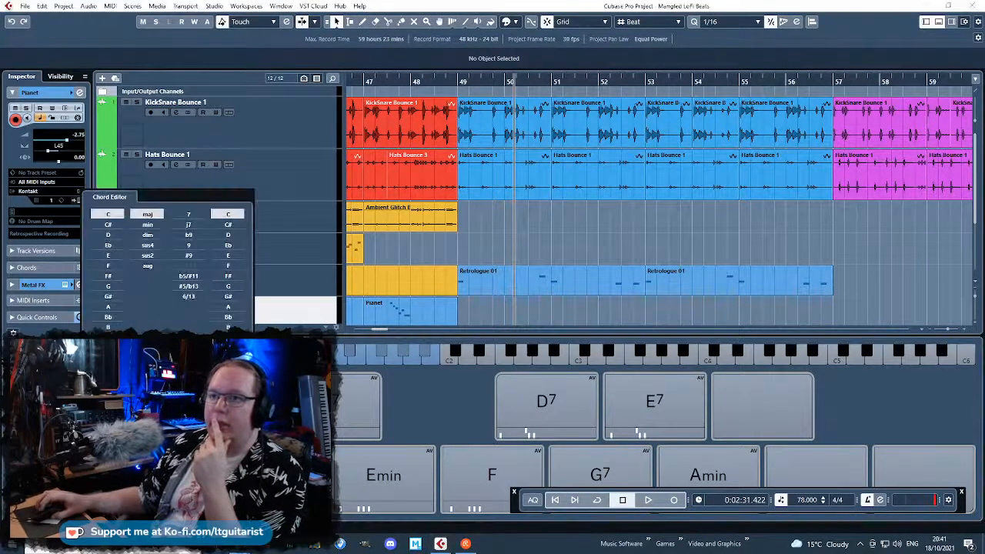
left_click(109, 316)
left_click(148, 225)
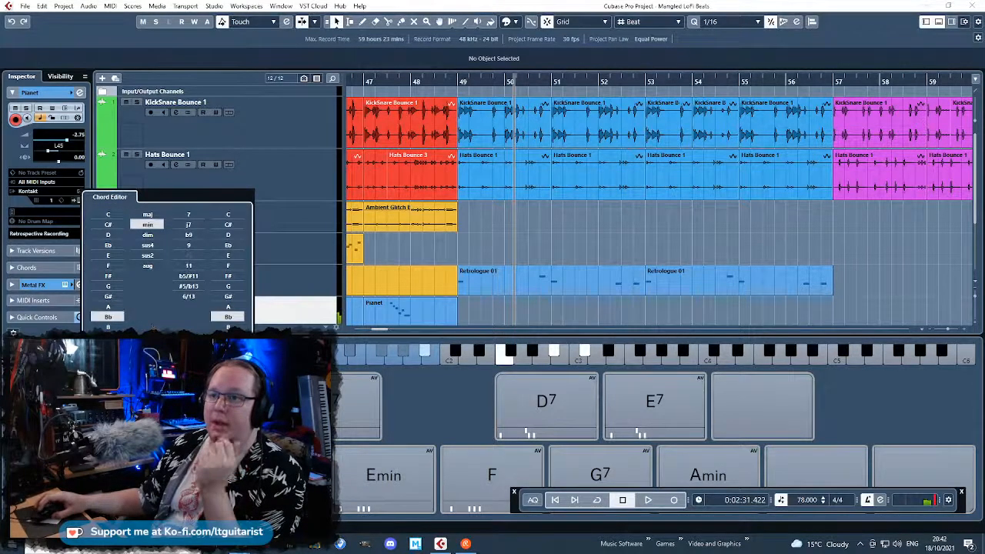
left_click(153, 462)
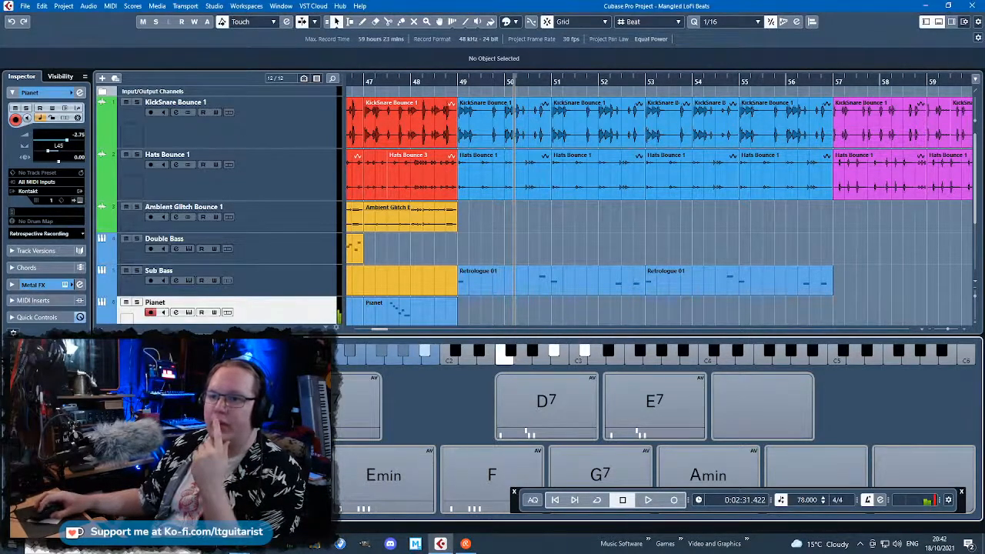
Open the Chord Assistant for Bb minor and audition suggested chords in the Proximity and Circle of Fifths views
left_click(153, 462)
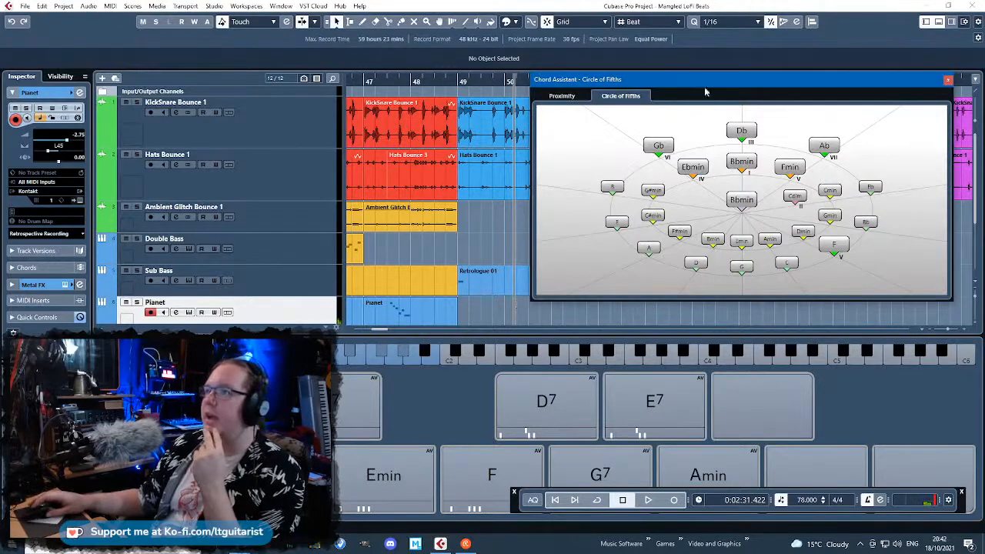
left_click(562, 96)
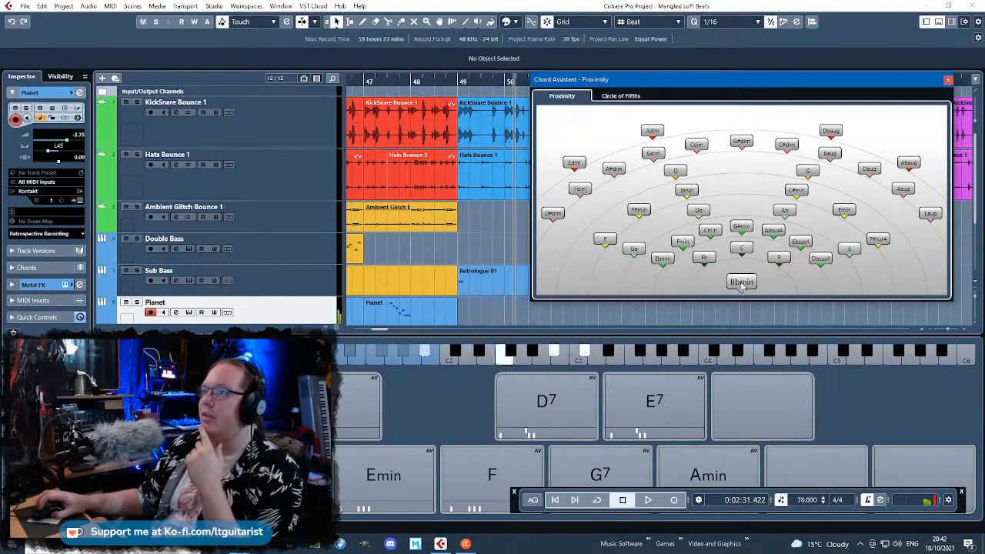
left_click(741, 249)
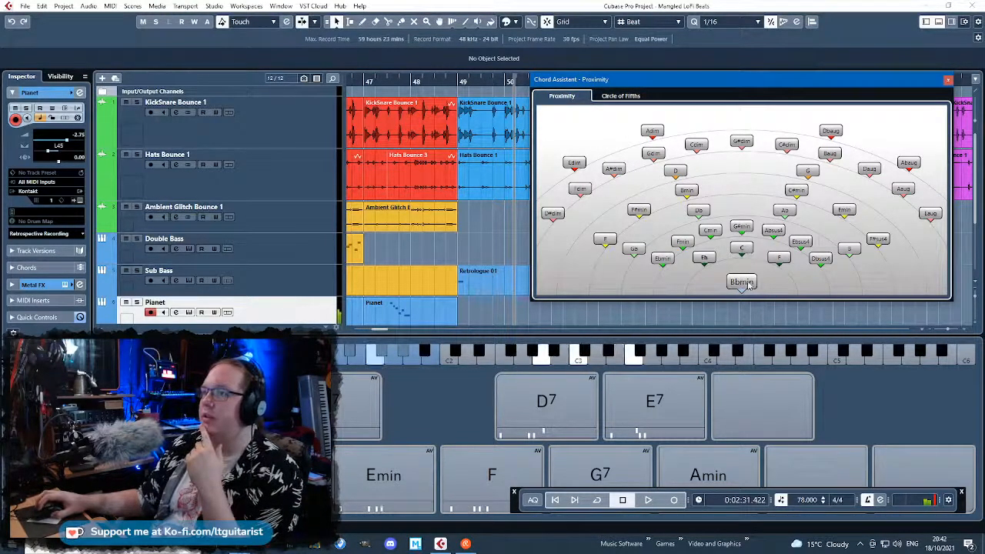
left_click(646, 98)
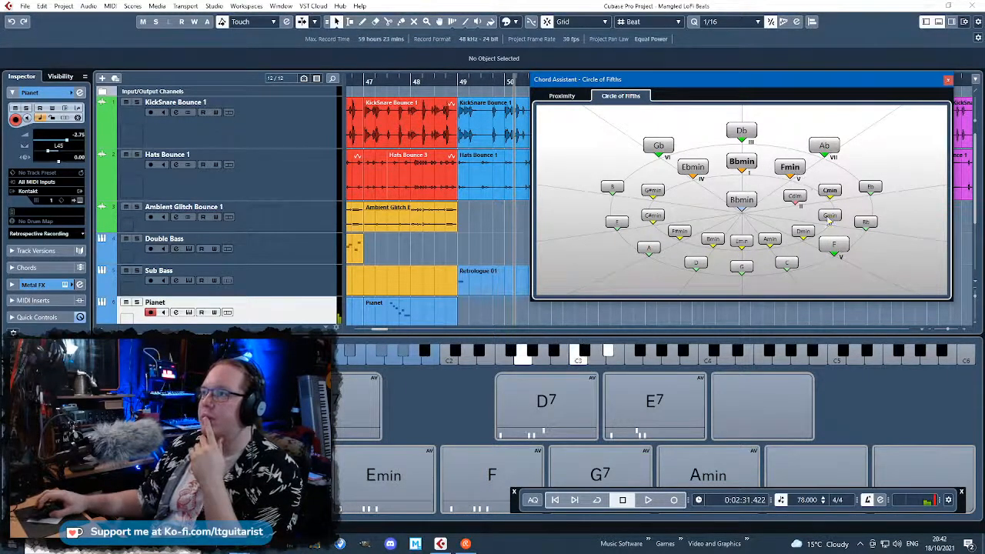
left_click(745, 163)
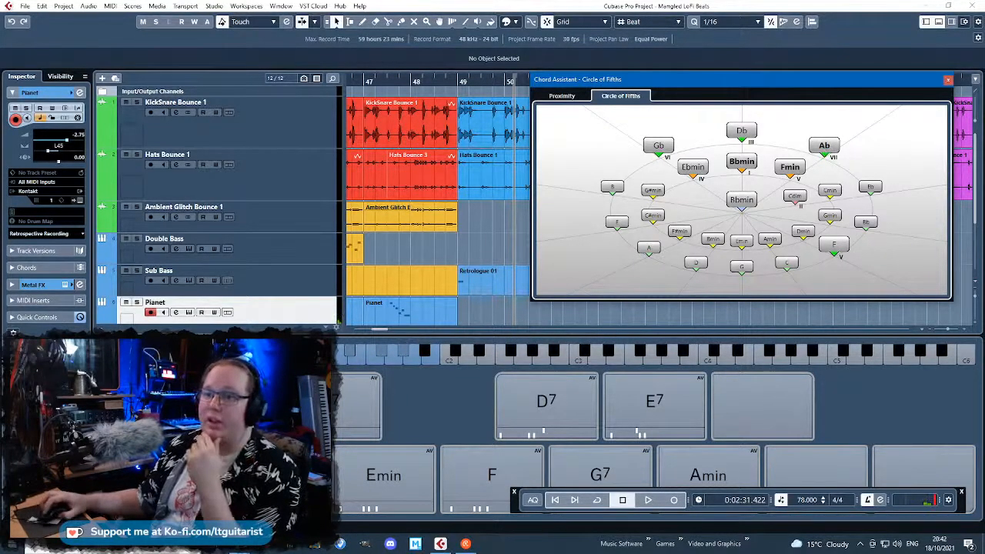
left_click(939, 22)
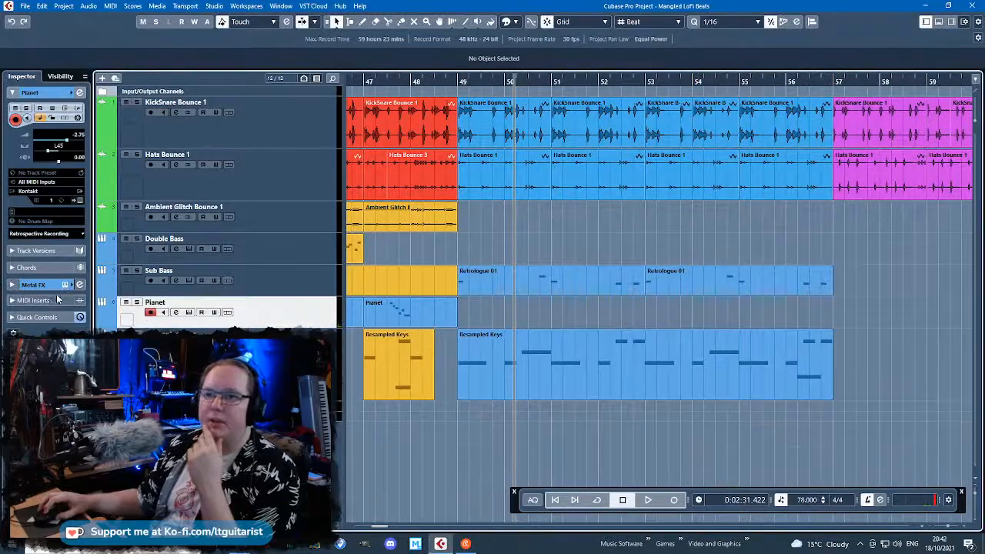
left_click(939, 21)
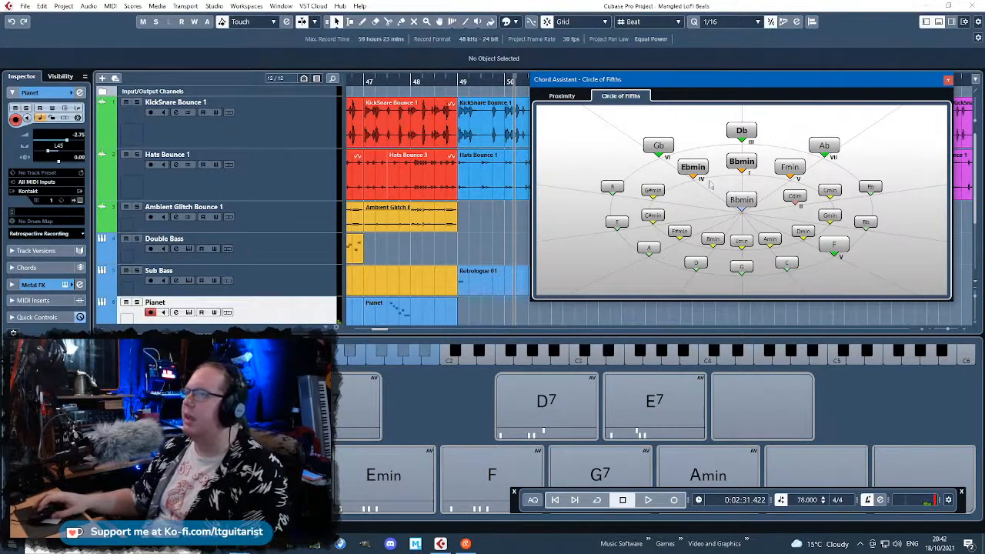
Assign Fmin to the Emin pad, Ab to the D7 pad and Cdim to the F pad from the Circle of Fifths
left_click_drag(790, 167, 383, 474)
left_click(361, 487)
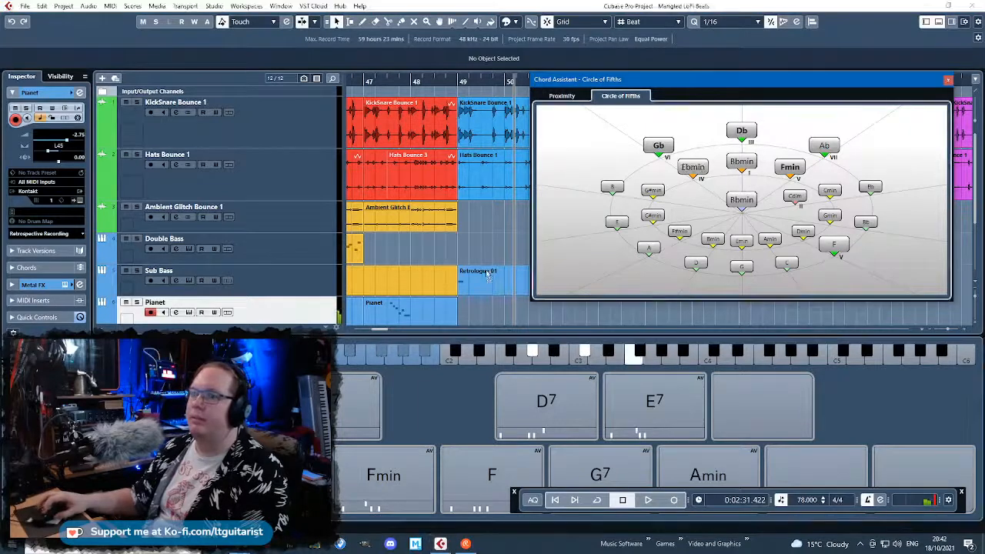
scroll(416, 293, "down", 1)
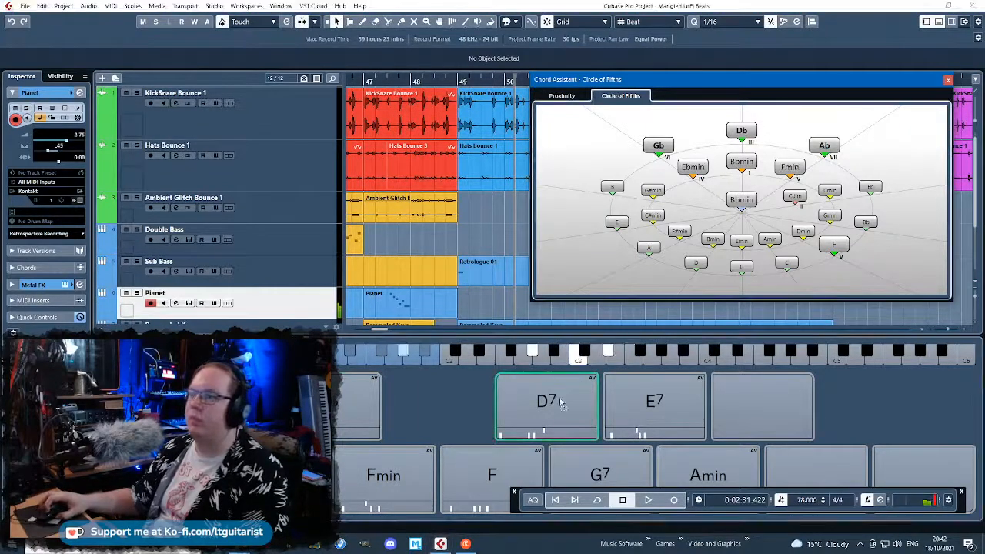
left_click_drag(560, 402, 561, 403)
left_click_drag(800, 204, 493, 475)
left_click(410, 484)
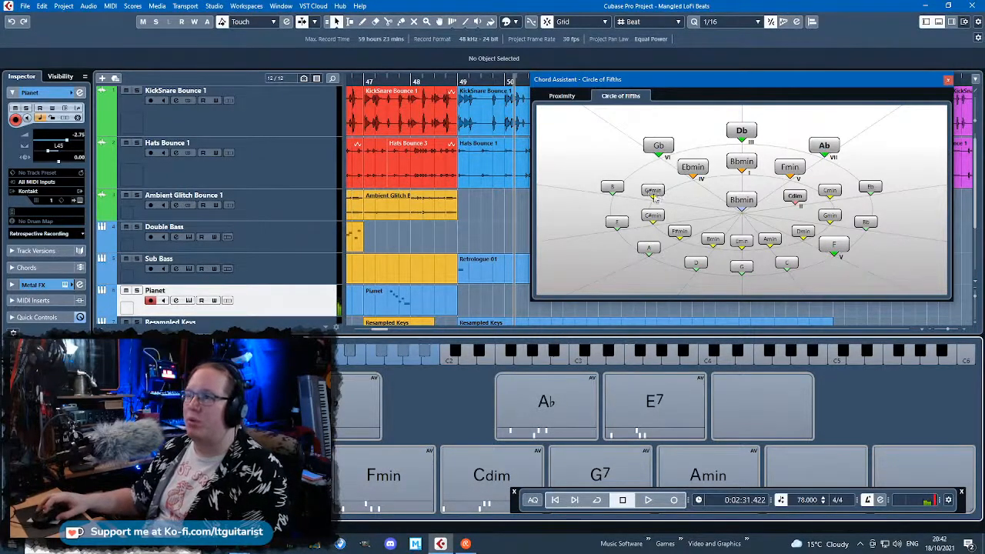
Assign G#min to the G7 pad, Cmin to the Amin pad, Eb to the E7 pad and B to the Ab pad
left_click_drag(652, 190, 600, 476)
left_click_drag(829, 191, 708, 476)
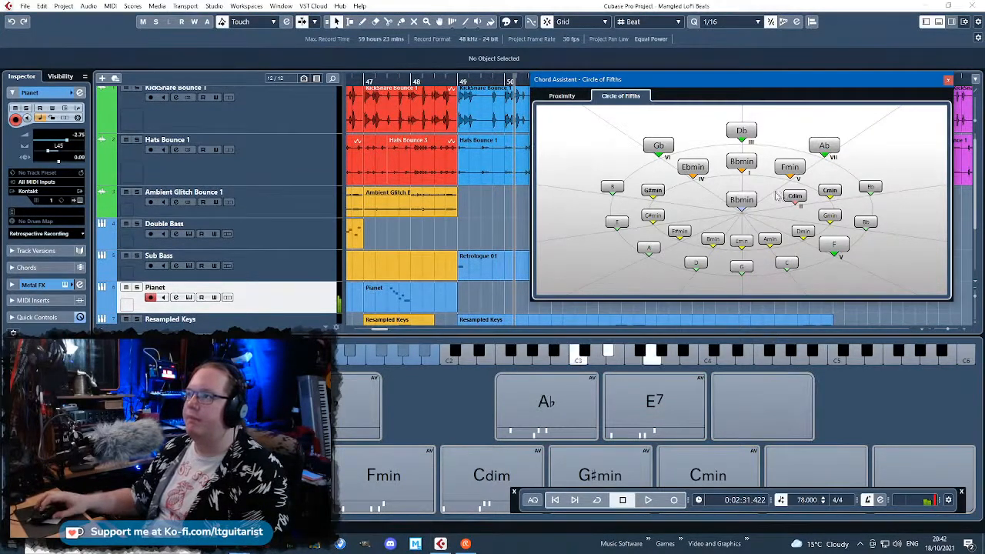
left_click(746, 201)
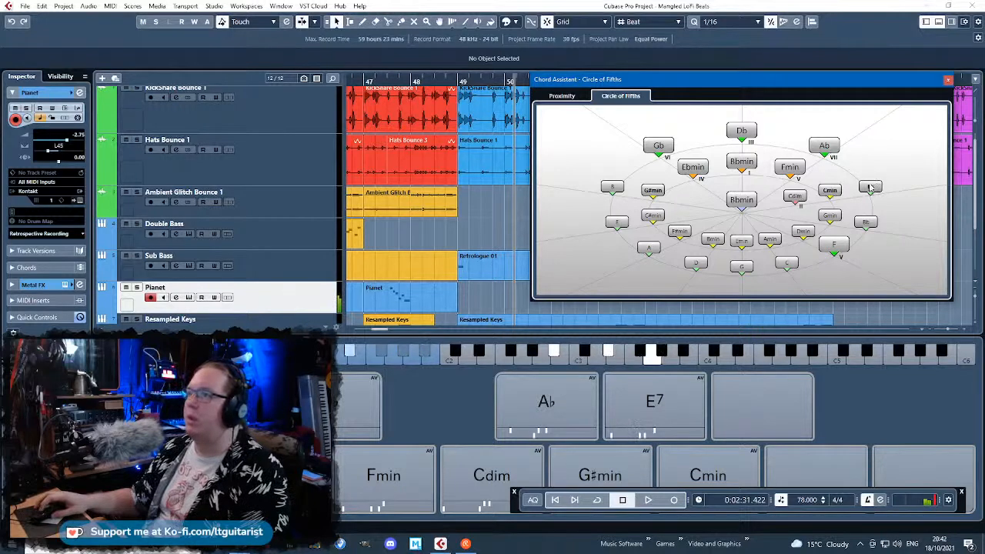
left_click_drag(681, 410, 678, 410)
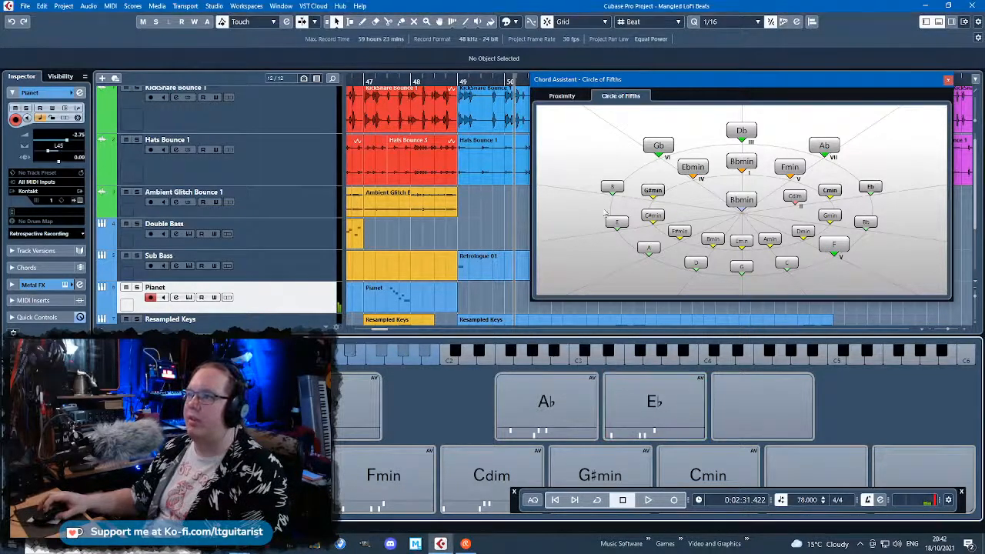
left_click(620, 184)
left_click_drag(567, 421, 564, 421)
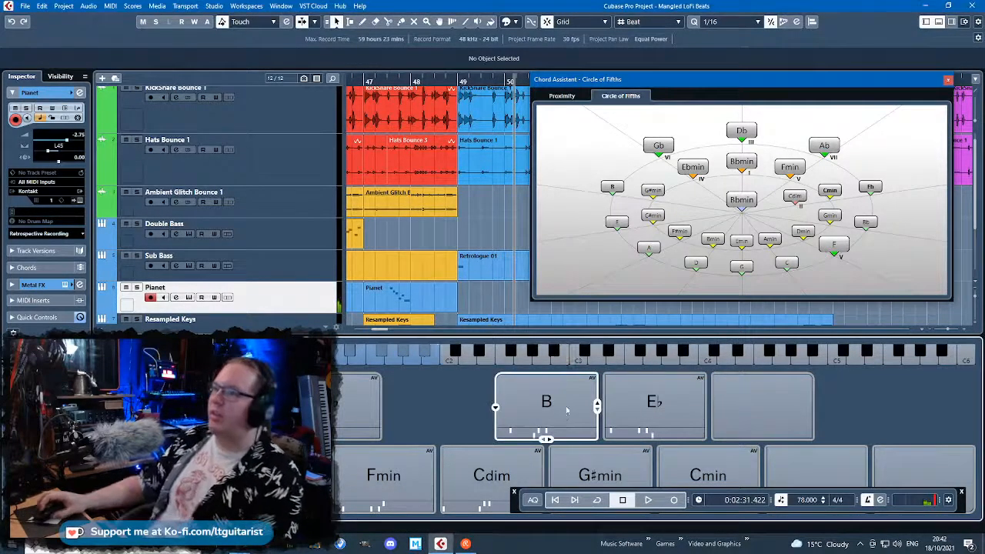
Audition the B, Fmin and Eb chord pads against each other and close the Chord Assistant
left_click(516, 401)
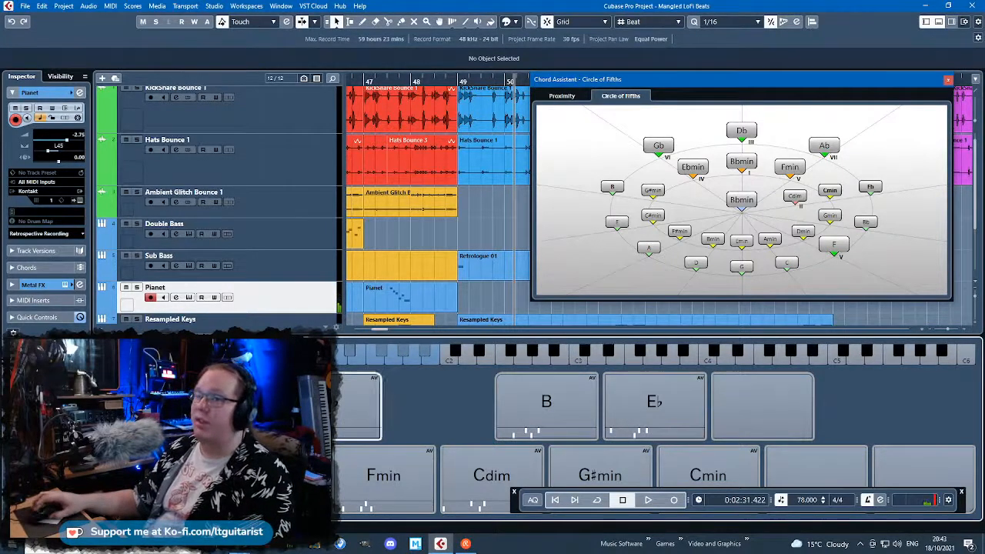
left_click(518, 407)
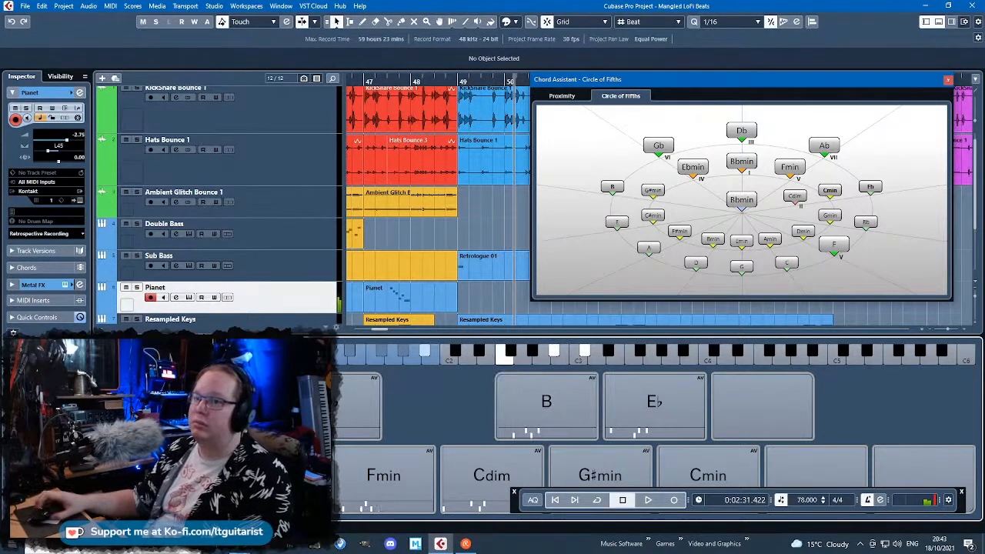
left_click(375, 481)
left_click(637, 420)
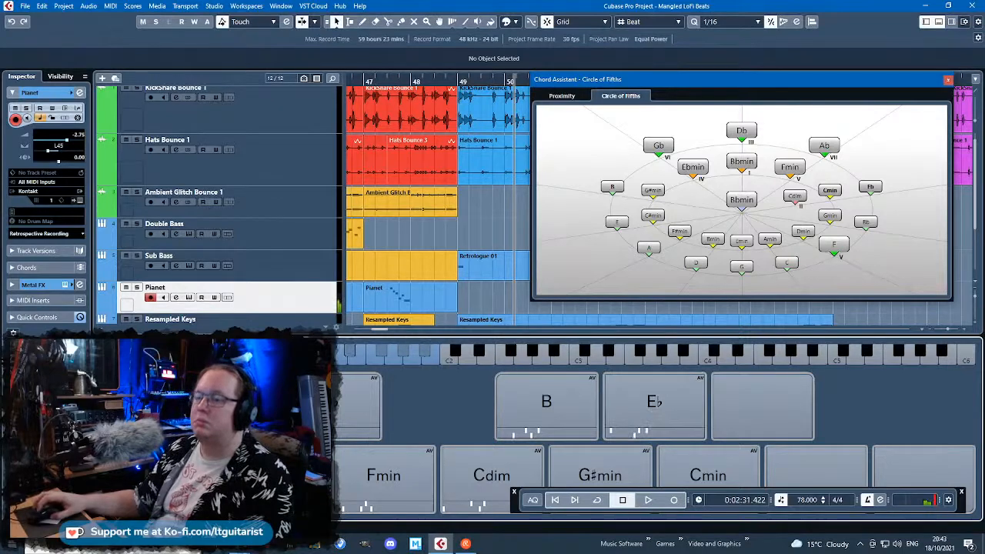
left_click(392, 493)
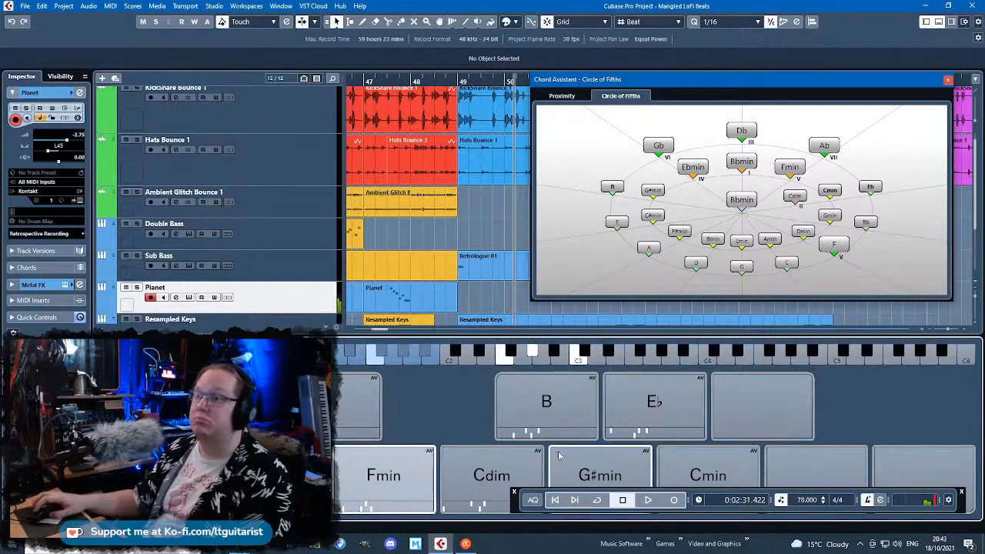
left_click(545, 401)
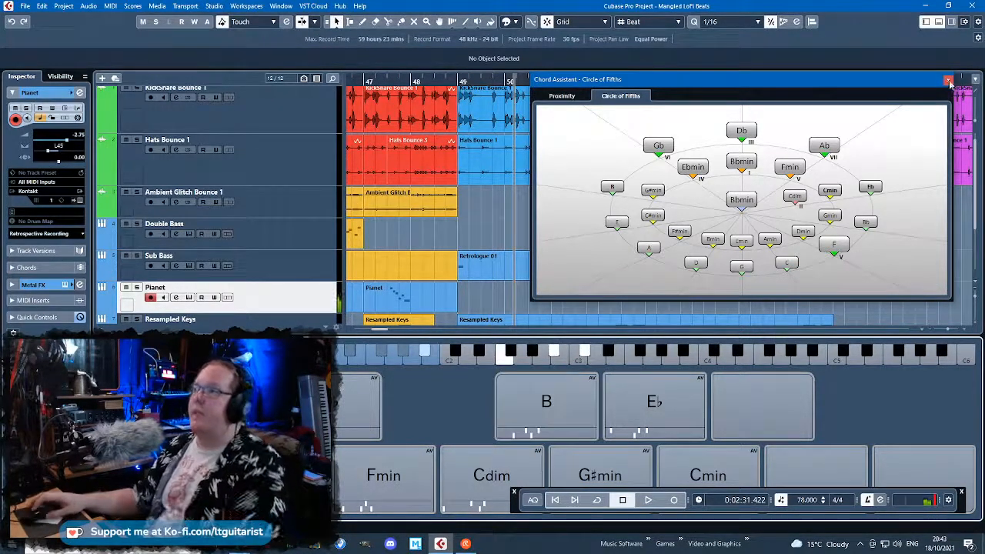
left_click(948, 80)
Place one-bar B, Bbmin, Fmin, Fmin, Eb and Bbmin chords from the pads onto the Pianet track, starting at bar 57
left_click_drag(824, 214, 514, 236)
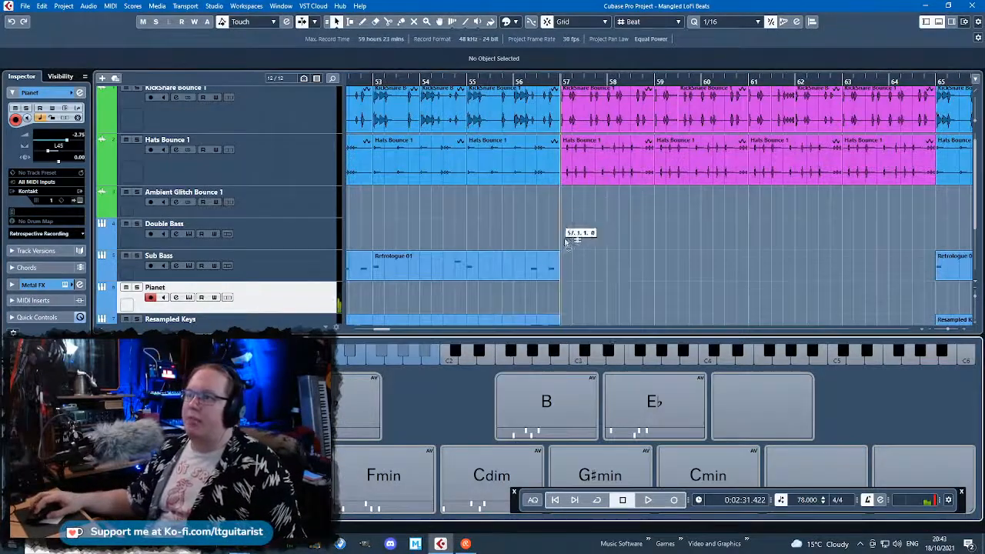
left_click_drag(563, 286, 660, 300)
left_click_drag(408, 468, 705, 275)
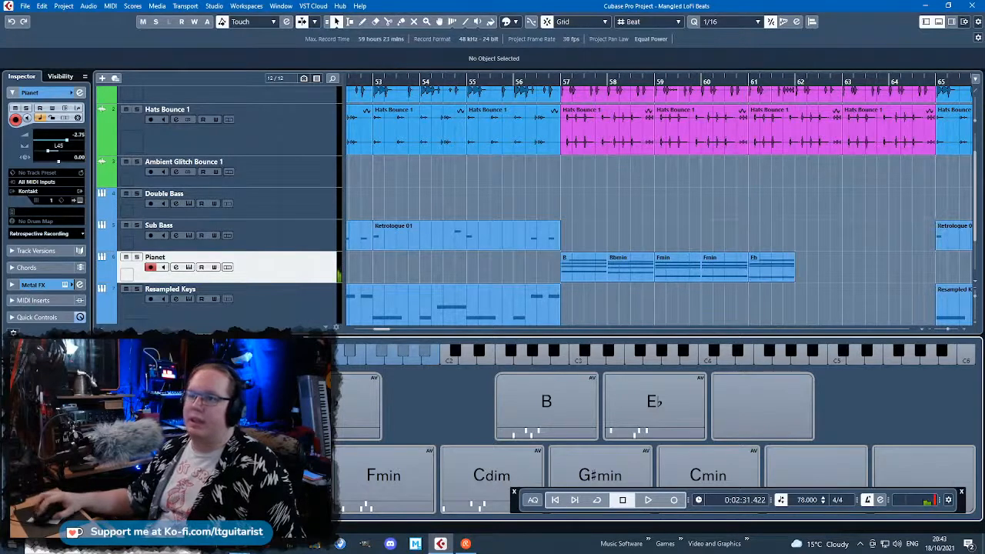
left_click_drag(594, 339, 850, 271)
Audition the G#min and Cdim pads and add both chords after the Bbmin chord at bar 62, filling the Pianet track up to bar 65
left_click(591, 476)
left_click(469, 483)
left_click(472, 491)
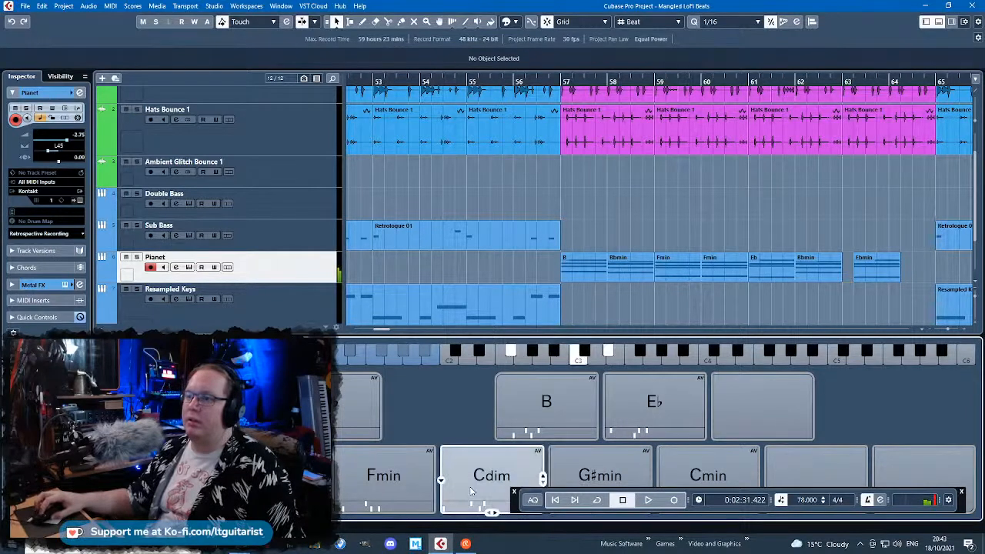
left_click(590, 477)
left_click(477, 485)
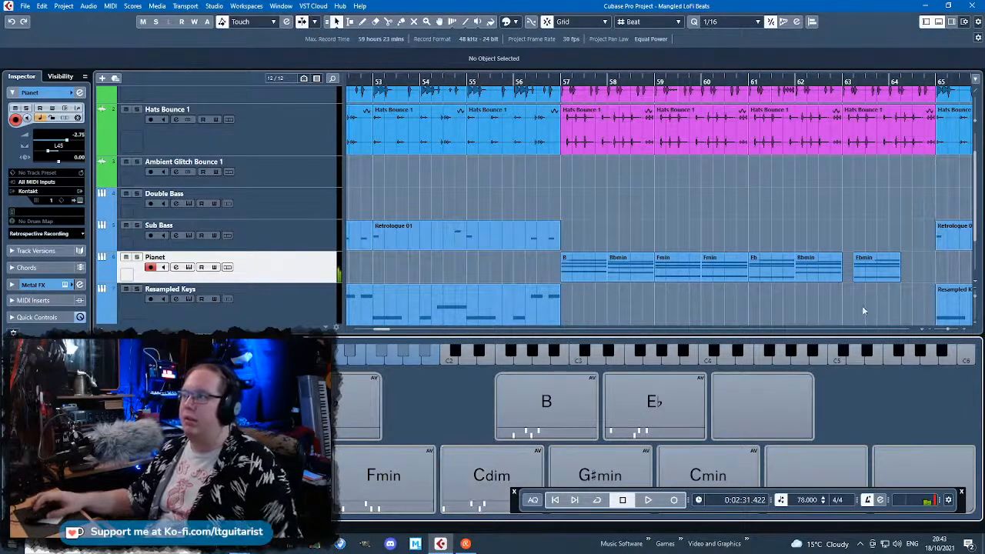
left_click(592, 481)
left_click(501, 476)
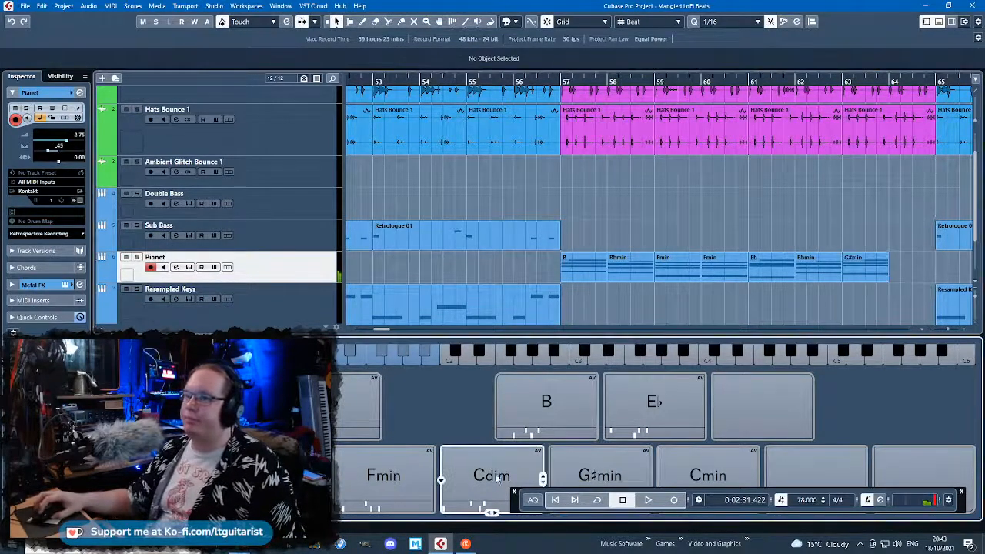
left_click(970, 278)
Glue all the Pianet chord events from bar 57 to bar 65 into a single part
key("4")
left_click(593, 263, "alt")
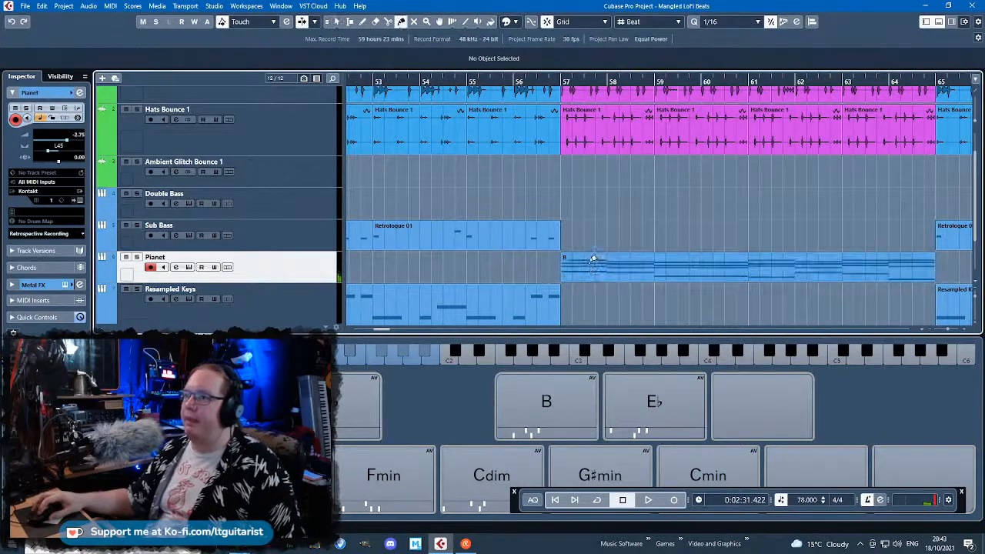
Time-stretch the glued Pianet part down to four bars, ending at bar 61, and duplicate it directly after itself
key("1")
key("1")
key("1")
left_click_drag(933, 281, 748, 287)
key("1")
key("ctrl+d")
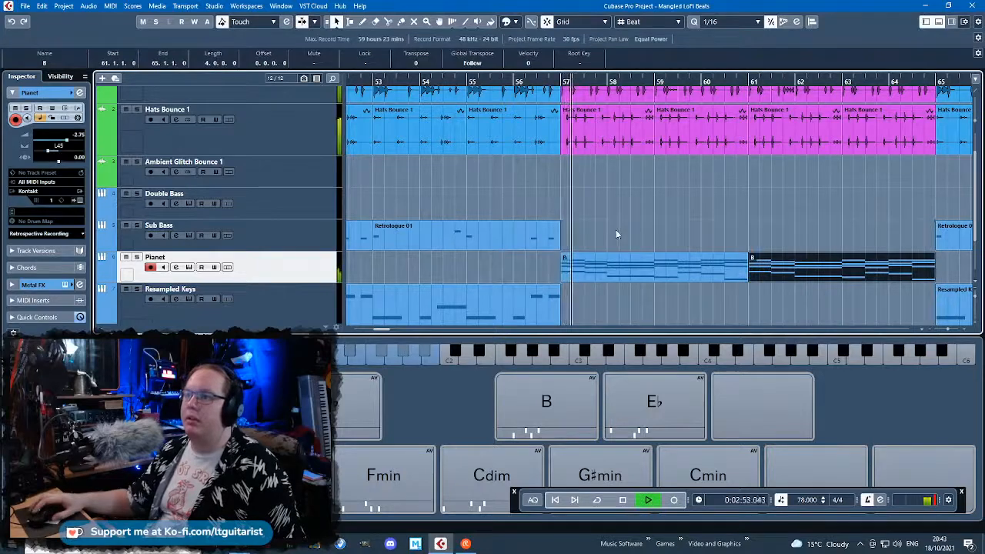
Open the first Pianet part in the Key Editor, shorten all its notes and move the Bbmin chord in bar 57 to 57.2.3
left_click(621, 264)
double_click(622, 264)
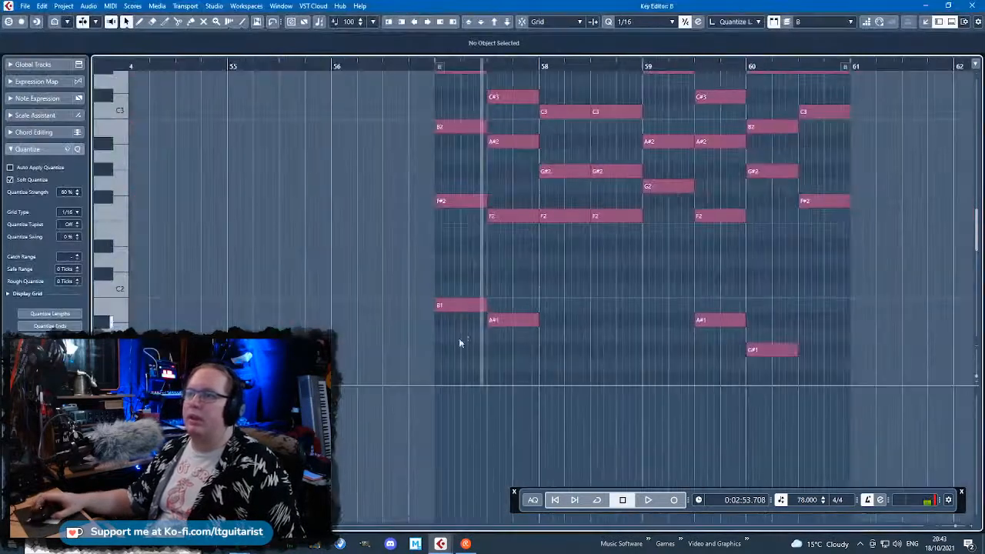
key("ctrl+a")
key("h")
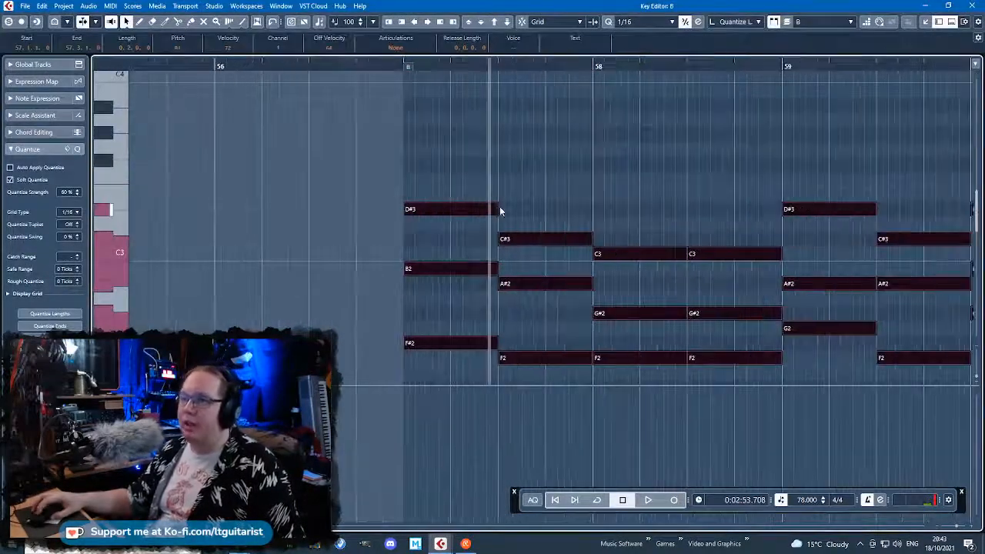
scroll(484, 203, "down", 3)
left_click_drag(520, 360, 493, 119)
key("h")
key("space")
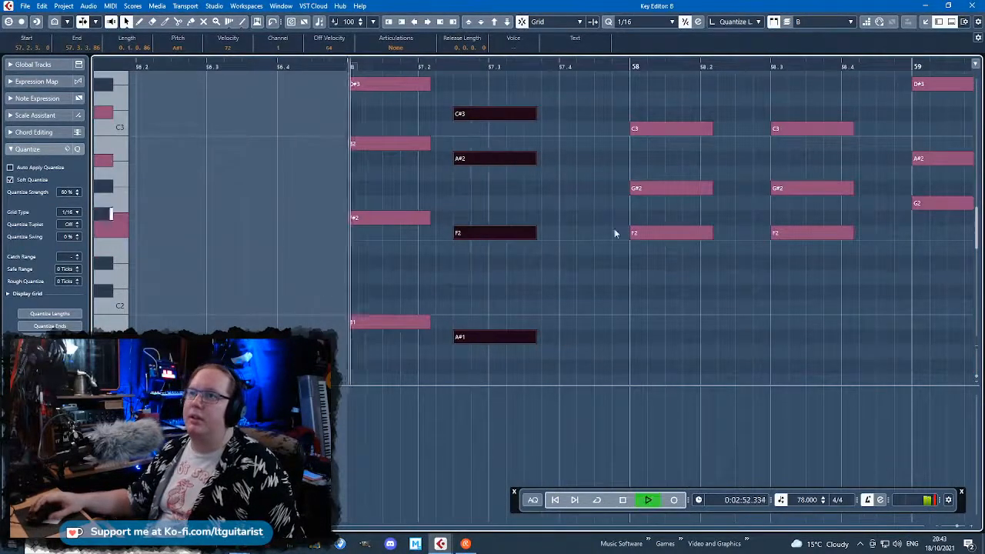
Play the part back, delete its second Fmin chord in bar 58 and close the Key Editor
left_click(619, 328)
key("g")
left_click_drag(722, 299, 940, 306)
left_click_drag(751, 318, 758, 222)
scroll(759, 177, "down", 3)
left_click_drag(670, 345, 702, 224)
left_click_drag(717, 285, 678, 301)
key("space")
left_click_drag(725, 330, 981, 359)
mouse_move(758, 343)
left_mouse_down()
mouse_move(784, 39)
mouse_move(743, 101)
left_mouse_up()
key("Delete")
left_click(972, 5)
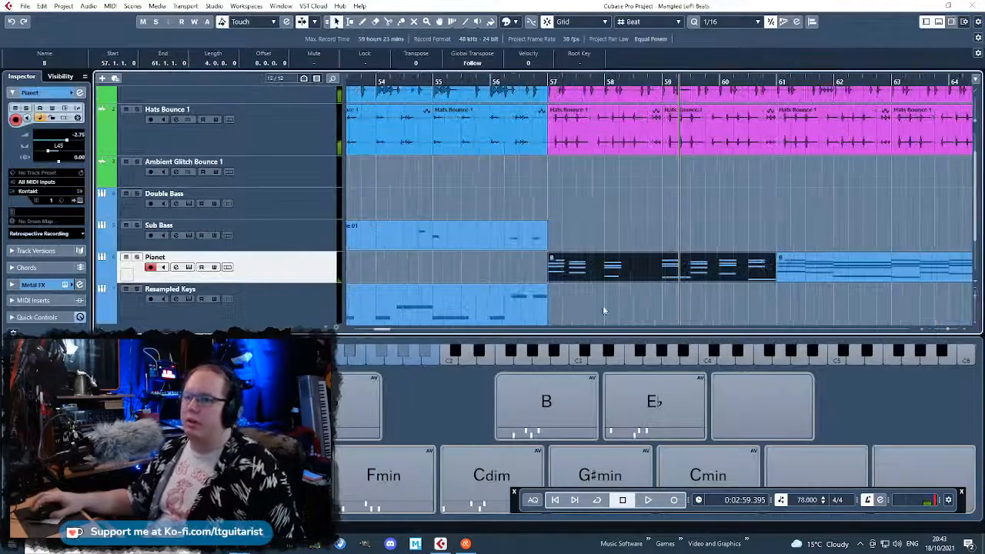
Add an Fmin pad chord at 58.3 on the Pianet track, time-stretch it shorter and glue it into the first part
left_click(347, 479)
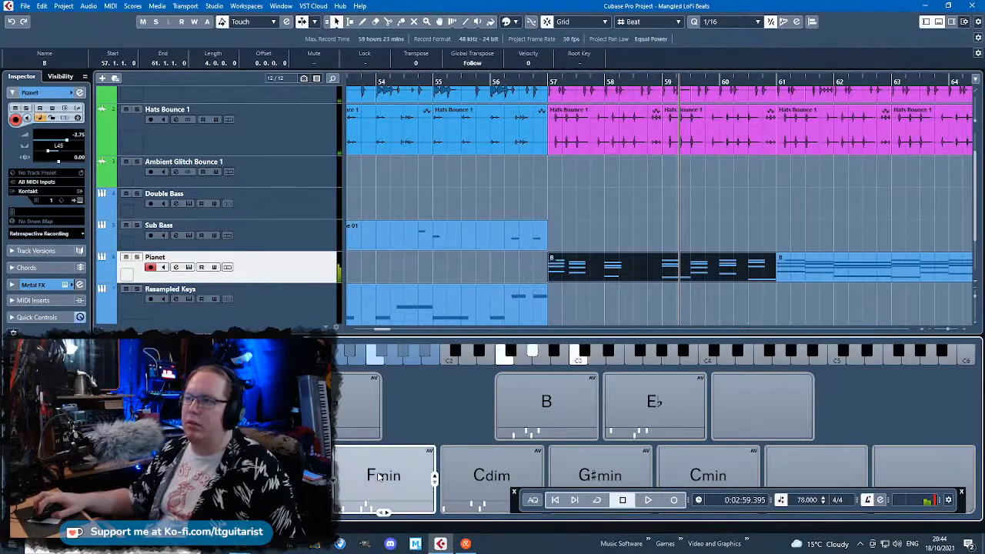
key("1")
left_click(686, 281)
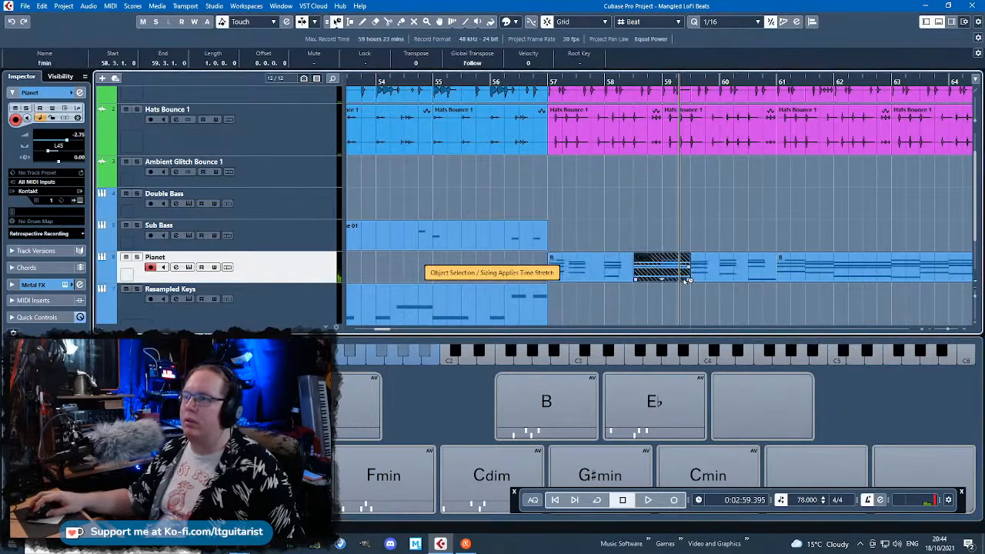
left_click_drag(687, 282, 651, 281)
key("4")
left_click(594, 271)
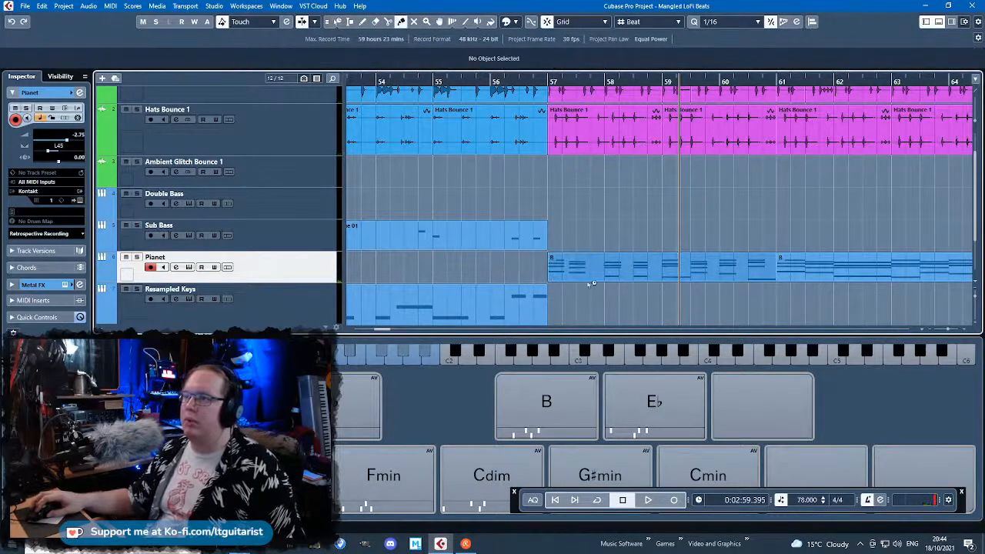
Delete the Fmin chord at the start of bar 58 in the Key Editor and close the editor
double_click(591, 269)
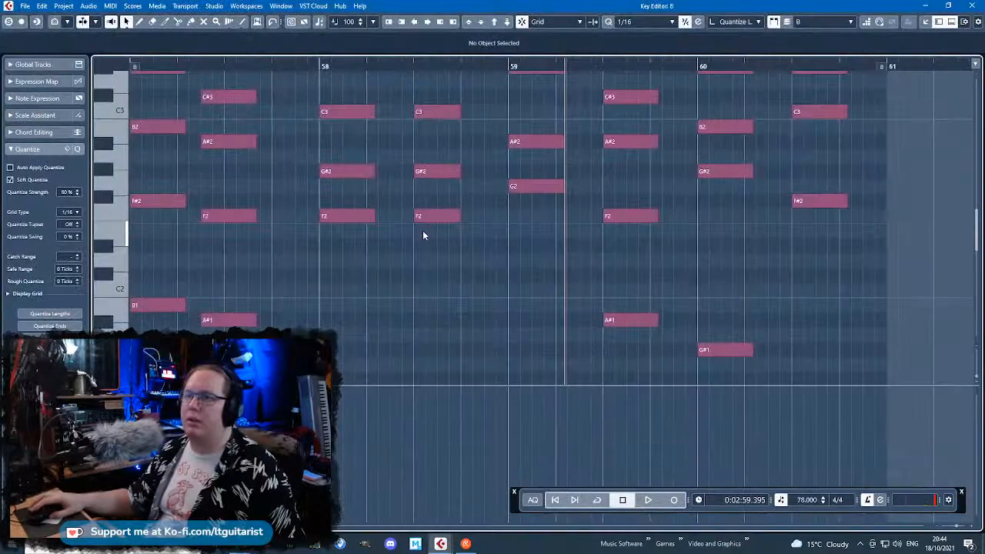
left_click(360, 216)
scroll(370, 223, "down", 3)
left_click(360, 274)
scroll(388, 259, "up", 3)
scroll(377, 277, "down", 3)
left_click_drag(347, 344, 369, 70)
key("Delete")
left_click(971, 6)
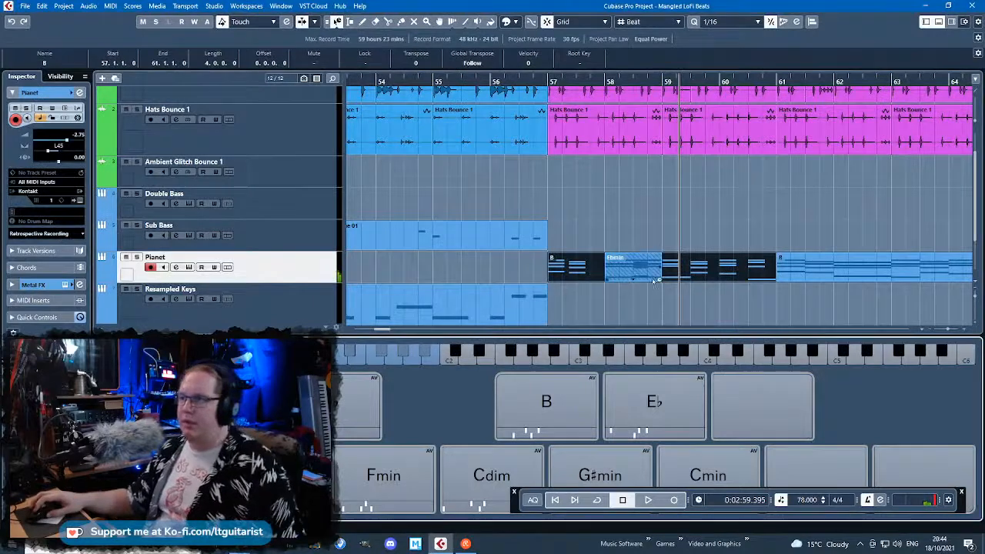
Time-stretch the Ebmin chord event at bar 58 shorter and glue it into the first Pianet part
left_click_drag(659, 280, 618, 280)
key("1")
key("4")
left_click(576, 267)
Reopen the part in the Key Editor, shorten the Ebmin chord at bar 58 to one beat and move the Fmin chord to 58.2.3
key("1")
double_click(596, 275)
left_click_drag(263, 277, 289, 134)
scroll(264, 190, "down", 5)
left_click_drag(283, 175, 291, 334)
left_click_drag(278, 287, 329, 285)
left_click(365, 289)
left_click_drag(341, 45, 354, 88)
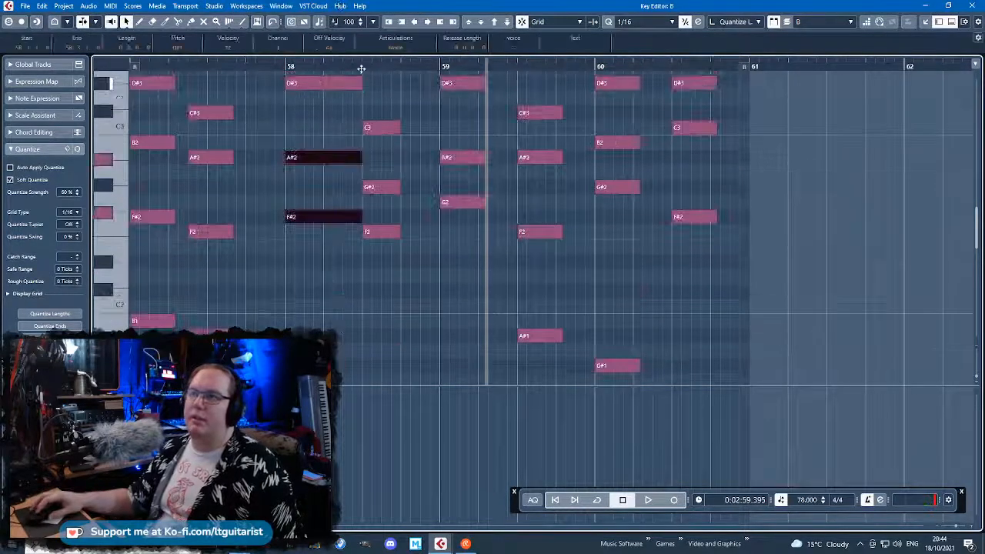
scroll(354, 154, "down", 5)
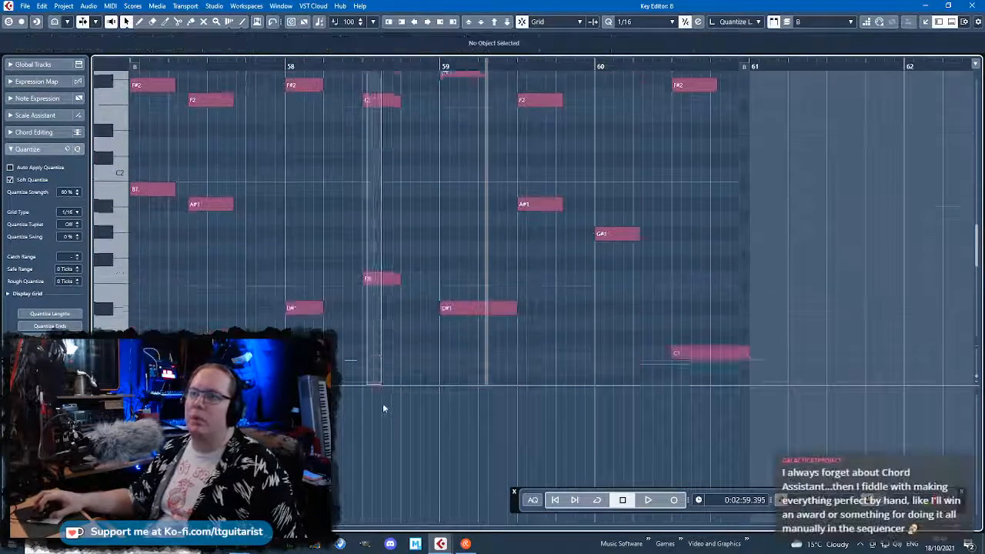
left_click(384, 229)
scroll(362, 219, "left", 3)
left_click(297, 140)
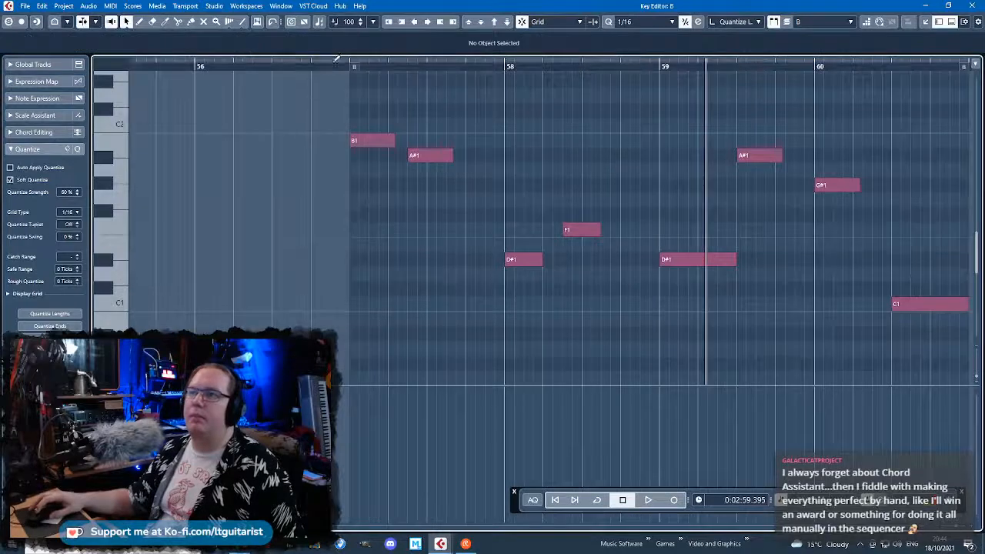
Play the part from bar 57 and shorten the long D#1 bass note at the start of bar 59
left_click(351, 66)
key("space")
scroll(622, 269, "up", 3)
scroll(623, 271, "up", 2, "ctrl")
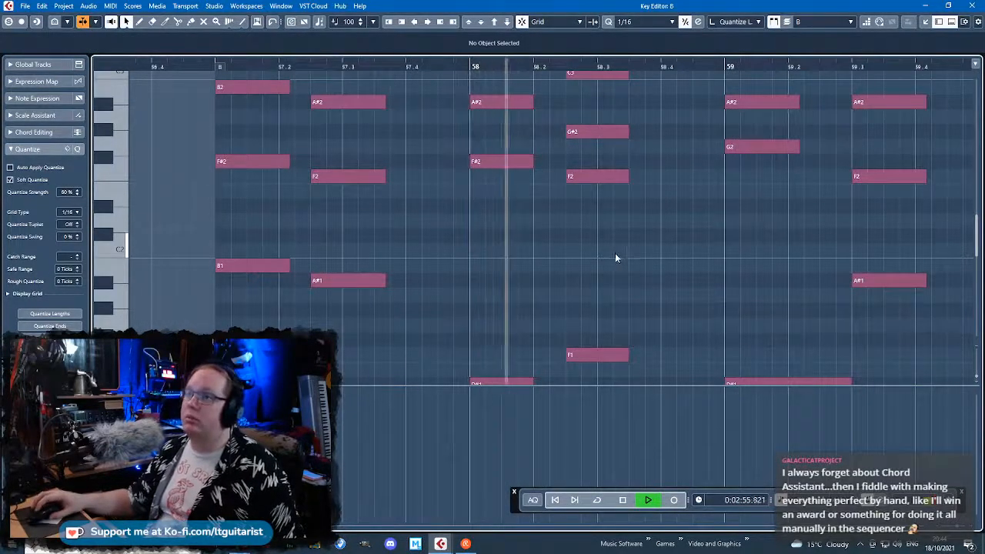
scroll(782, 227, "right", 3)
left_click_drag(594, 215, 487, 243)
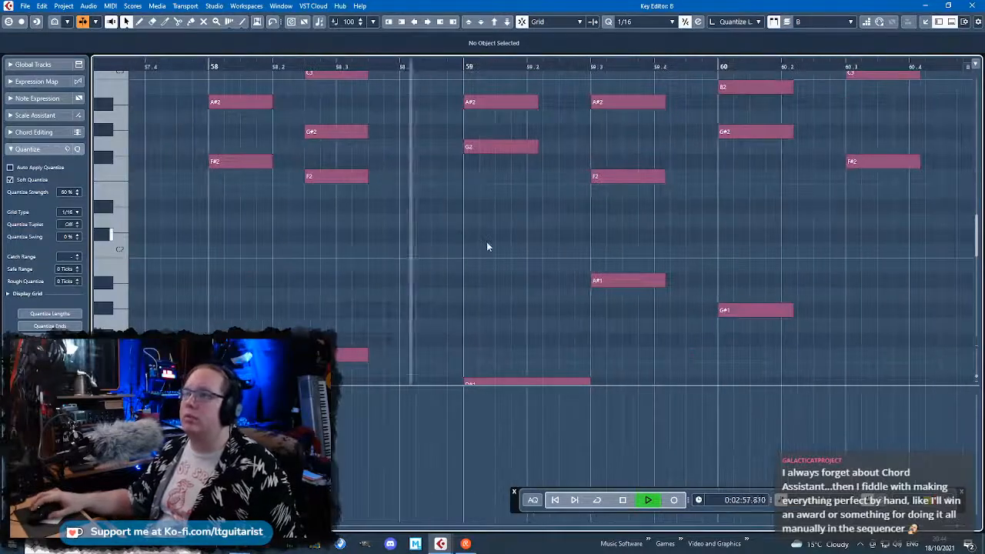
scroll(497, 291, "down", 2)
left_click_drag(589, 321, 541, 323)
Move the Bbmin chord in bar 59, including its bass note, to 59.2.3 and play back from bar 59
left_click_drag(614, 330, 651, 128)
key("space")
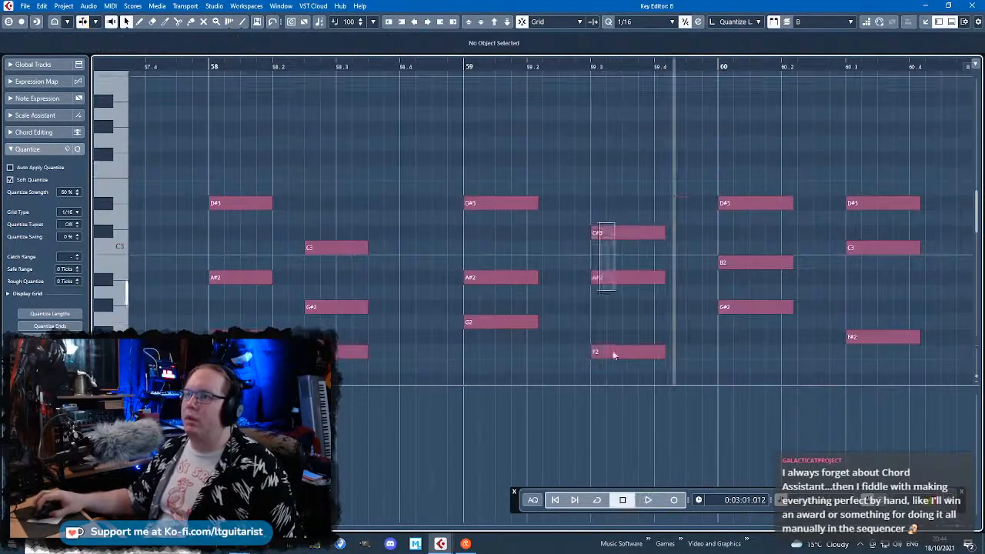
scroll(601, 307, "down", 4)
left_click_drag(595, 310, 562, 311)
left_click(465, 67)
key("space")
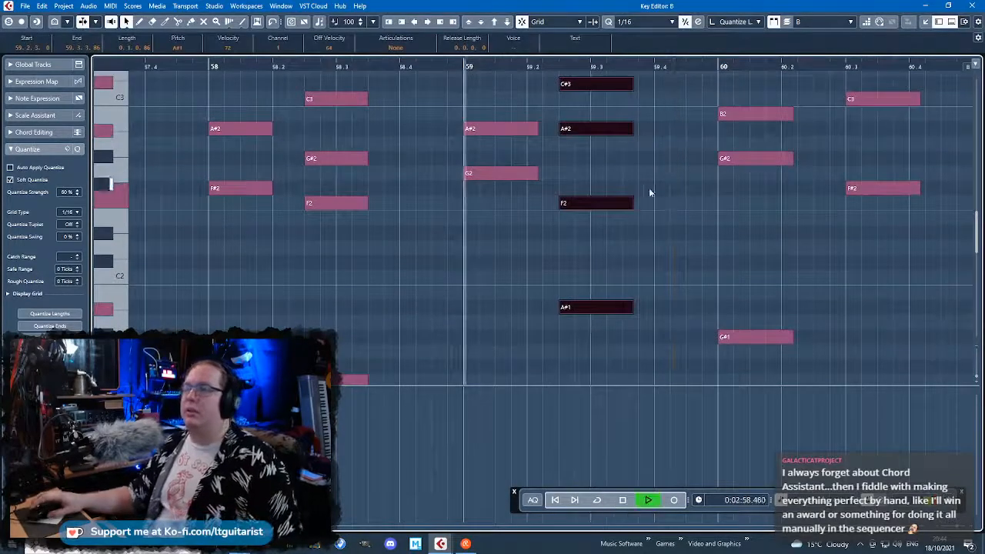
Move the G#min chord from the start of bar 60 to 59.4.3 and lengthen its notes to about 60.2.2
left_click_drag(819, 288, 590, 271)
scroll(584, 232, "down", 3)
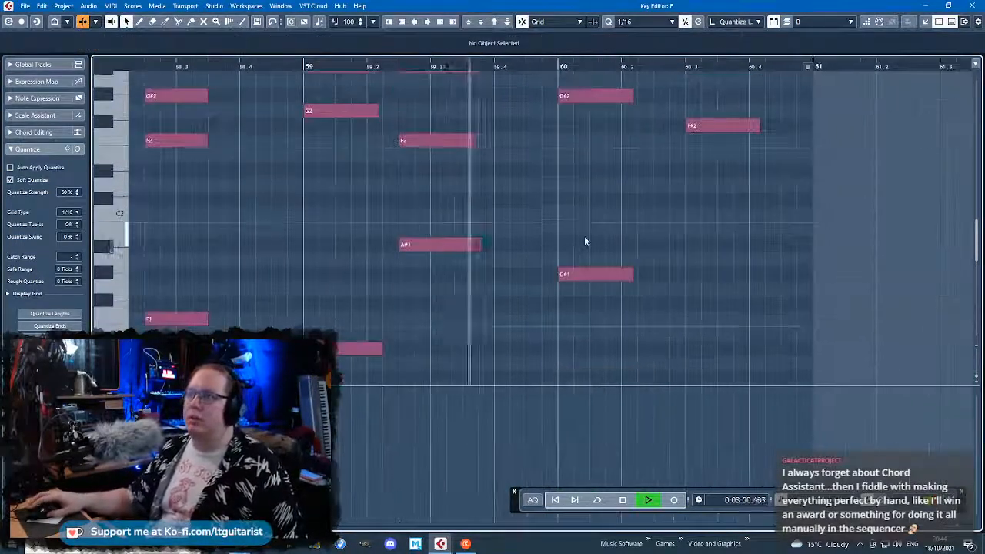
left_click_drag(615, 321, 578, 242)
left_click_drag(581, 280, 547, 280)
scroll(715, 262, "down", 3)
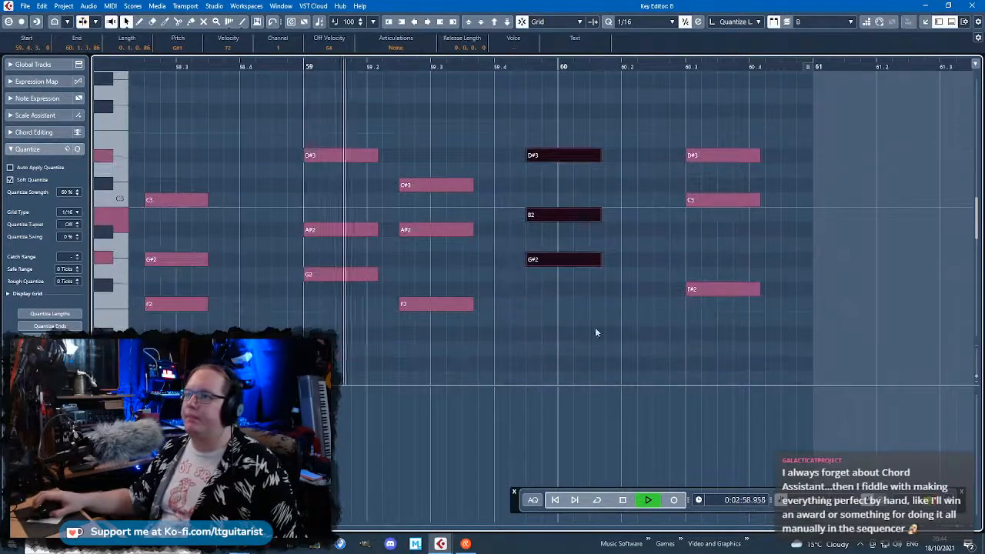
left_click_drag(603, 214, 637, 210)
left_click(653, 157)
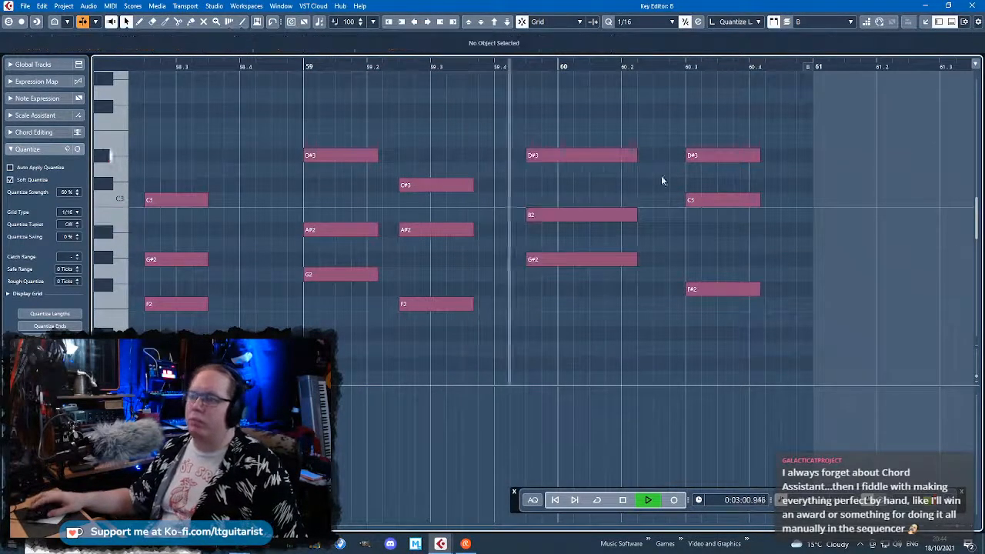
Select the closing Cdim chord with its C1 bass note and trim it so that it starts at 60.4
left_click_drag(737, 354, 733, 100)
scroll(740, 178, "down", 6)
left_click(808, 308)
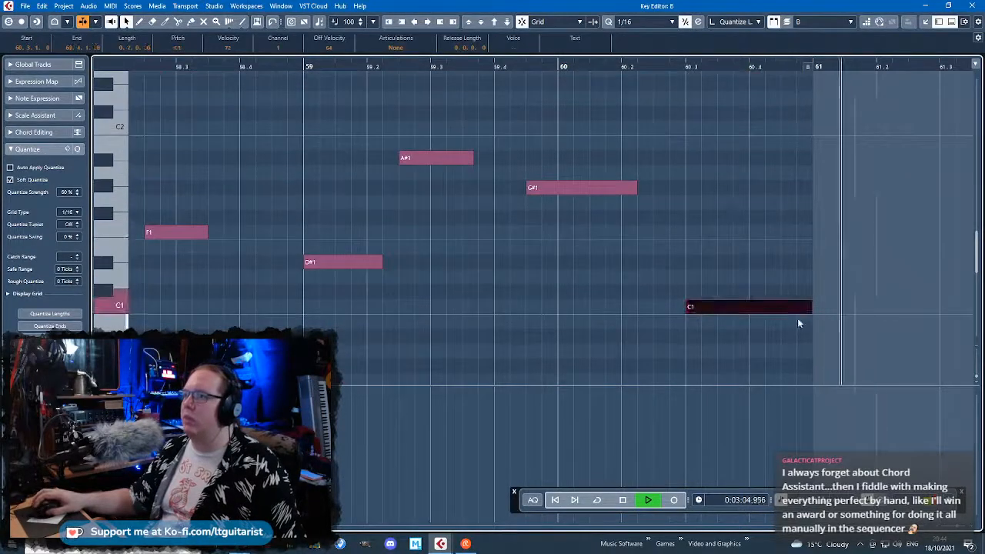
key("space")
left_click_drag(810, 307, 717, 93)
left_click_drag(687, 238, 762, 240)
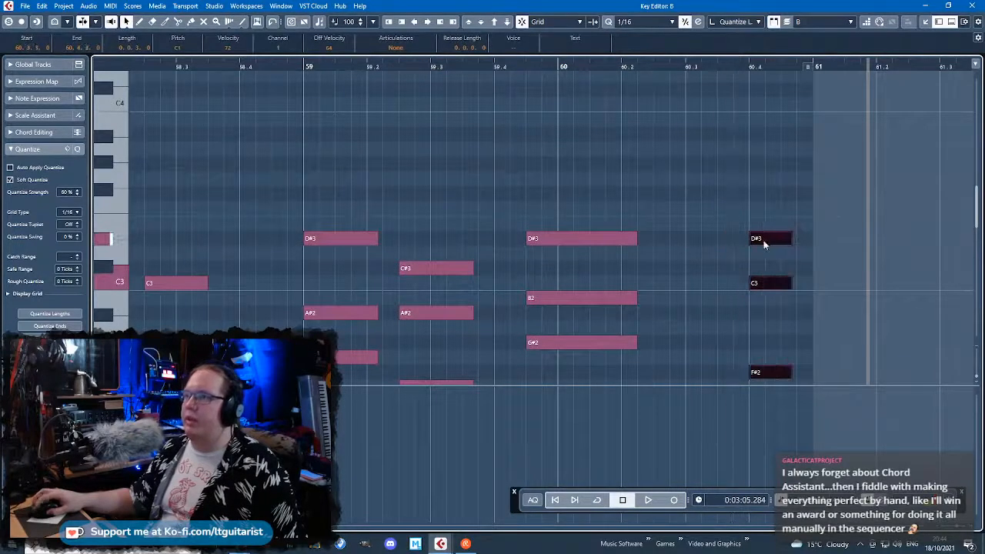
Extend the G#min chord's notes so they run from 59.4.1 to 60.3.3
scroll(727, 245, "down", 5)
left_click_drag(659, 335, 619, 58)
left_click_drag(637, 127, 712, 132)
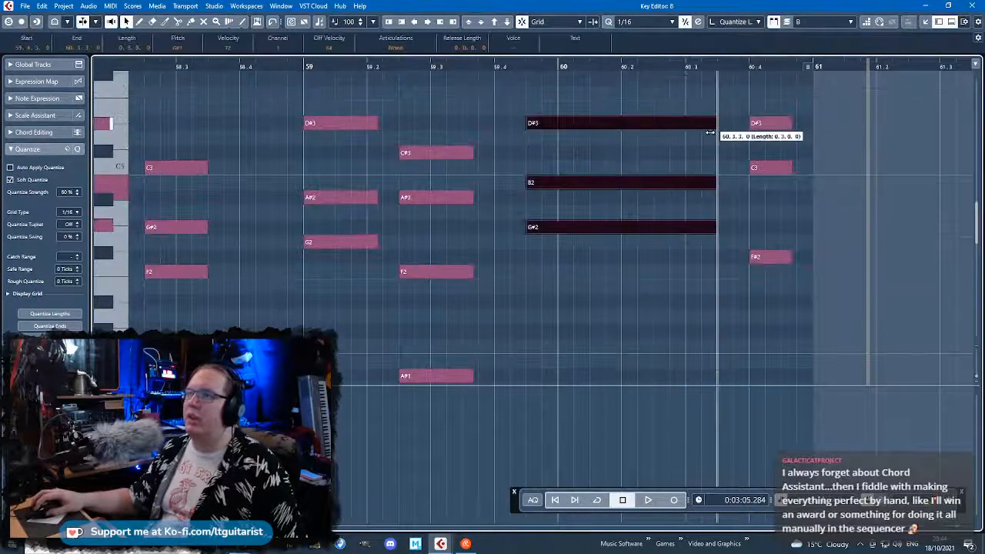
left_click_drag(528, 123, 496, 123)
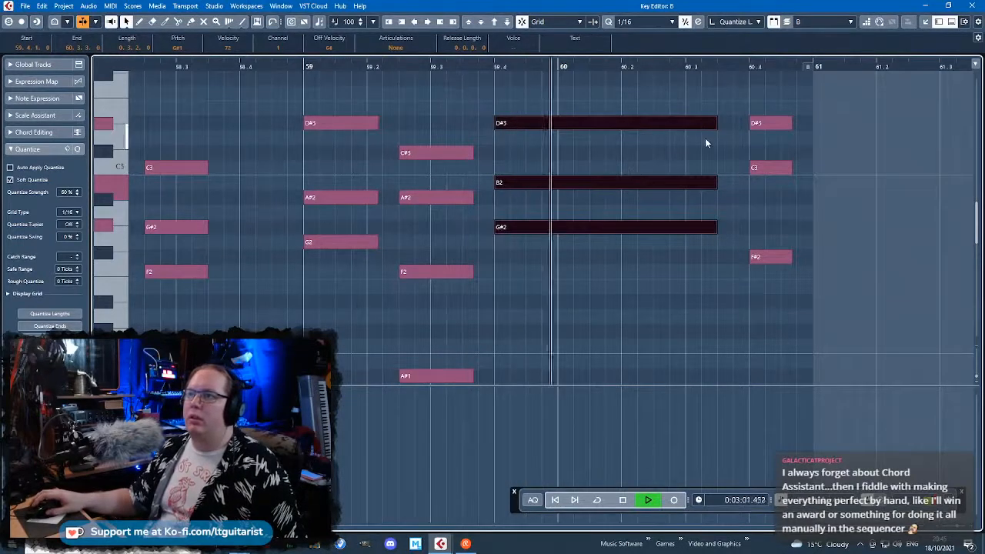
Trim the start of the G#min chord's notes to 60.1.1 and close the Key Editor
left_click_drag(493, 125, 554, 123)
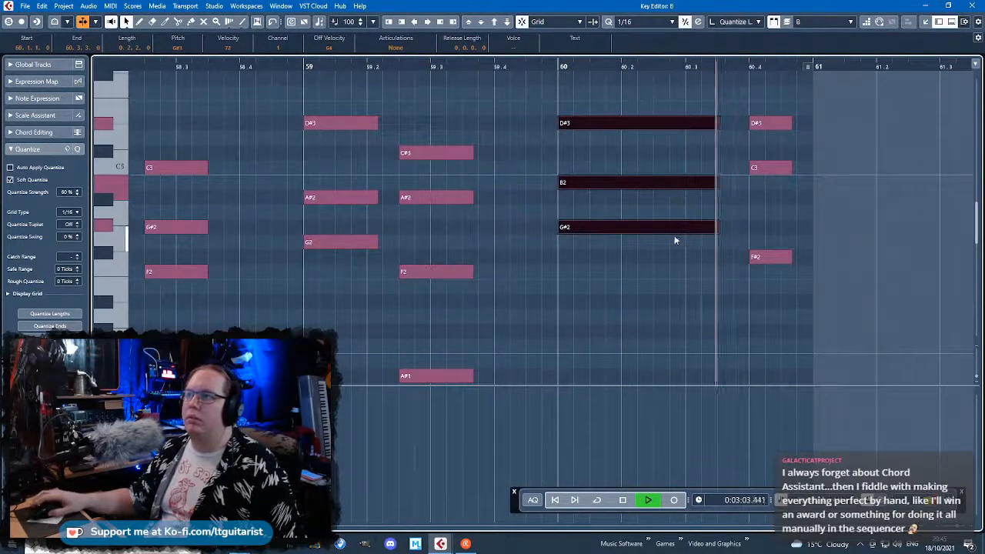
scroll(674, 236, "down", 4)
left_click(972, 6)
Replace the Pianet event at bar 61 with a duplicate of the edited four-bar event and hide the chord pads
left_click(817, 265)
key("Delete")
left_click(705, 257)
key("ctrl+d")
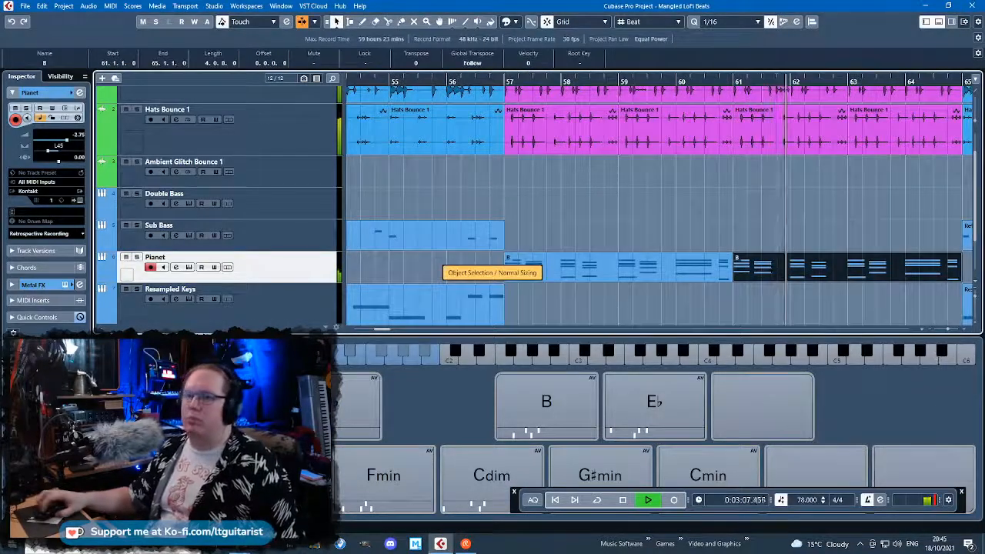
key("ctrl+alt+e")
scroll(582, 312, "down", 3)
left_click(677, 242)
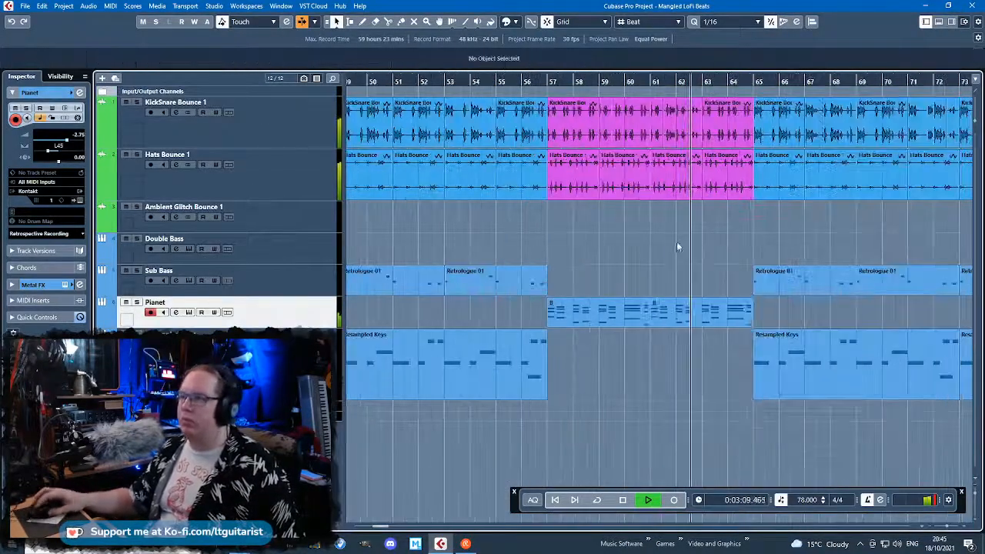
Colour both Pianet events between bars 57 and 65 magenta to match the drum events above them
left_click(631, 311)
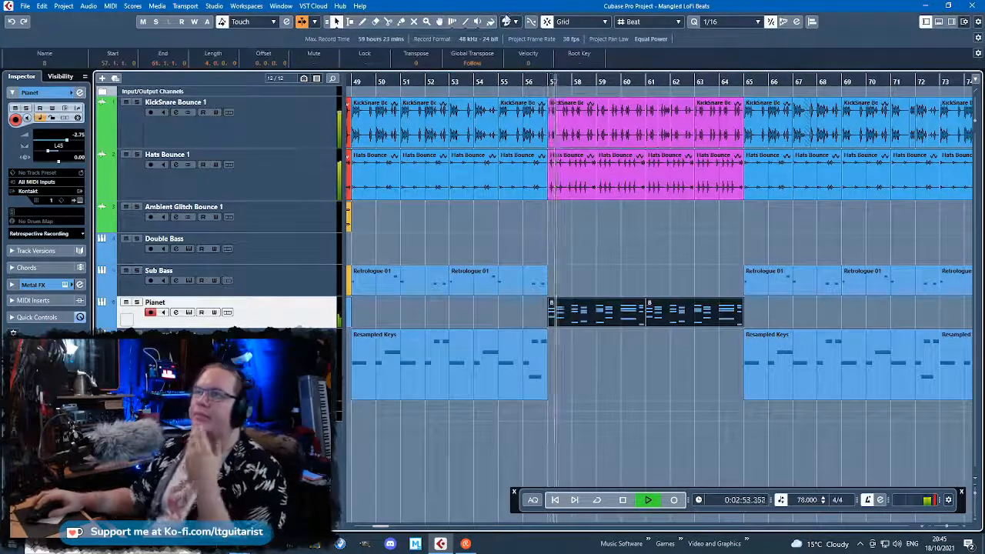
left_click(507, 22)
left_click(610, 67)
left_click(592, 237)
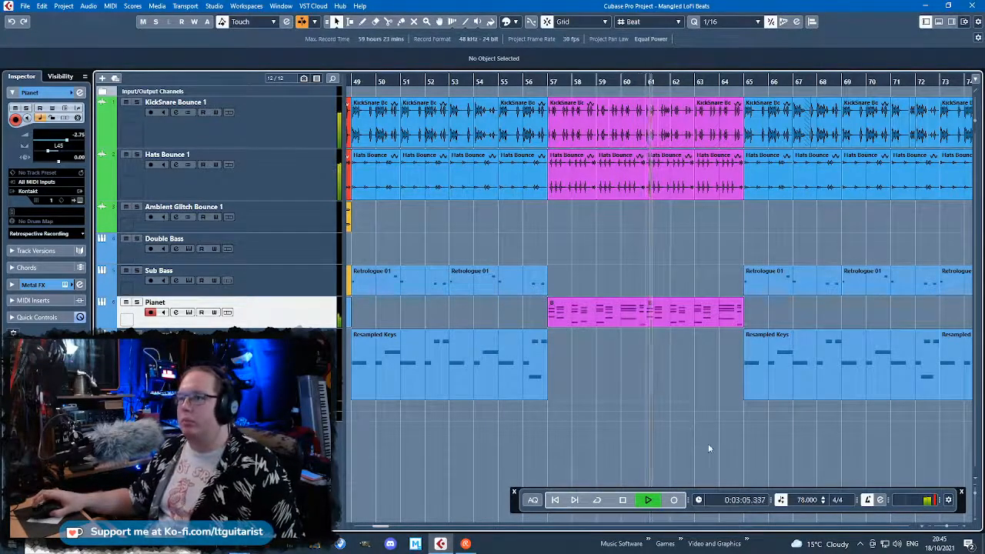
Stop playback, copy the Pianet event at bar 57 onto the Sub Bass track and open the copy in the Key Editor
scroll(708, 439, "up", 2)
scroll(682, 464, "down", 3)
key("space")
left_click_drag(684, 314, 603, 282)
double_click(603, 282)
Delete the upper chord notes from the Sub Bass copy, keeping only the single bass note under each chord
key("Delete")
left_click_drag(447, 158, 399, 111)
scroll(724, 360, "down", 5)
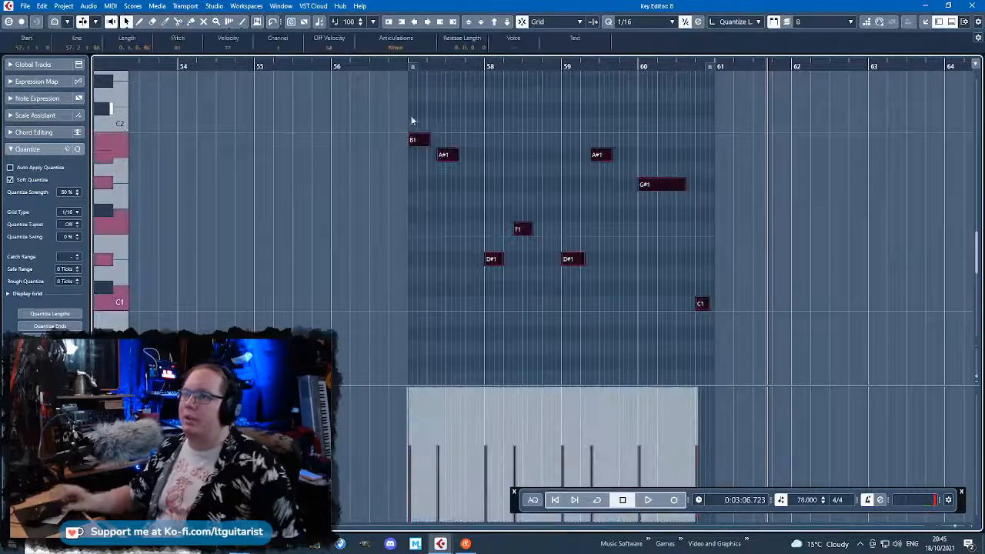
scroll(437, 129, "up", 2)
scroll(475, 117, "down", 4)
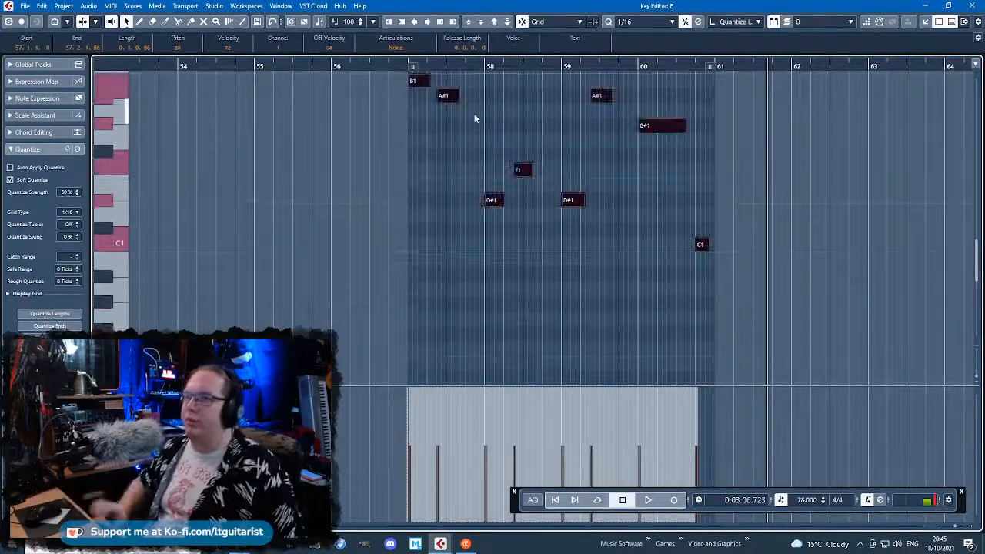
scroll(485, 199, "up", 2)
scroll(612, 231, "up", 2)
Shorten the G#1 note in bar 60 and the B1 and A#1 notes in bar 57, and play from bar 57
left_click(651, 242)
left_click_drag(724, 189, 680, 191)
left_click_drag(326, 119, 324, 146)
left_click(304, 66)
key("space")
left_click(367, 161)
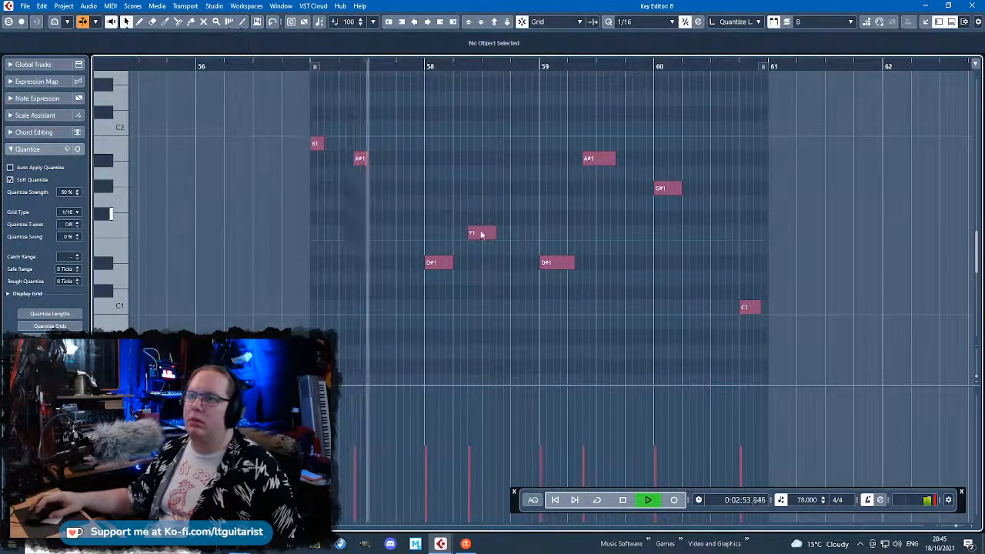
Shorten the remaining bass notes, from D#1 and F1 in bar 58 through C1 at 60.4, to a length of 0.0.2.0 each
left_click_drag(494, 232, 483, 232)
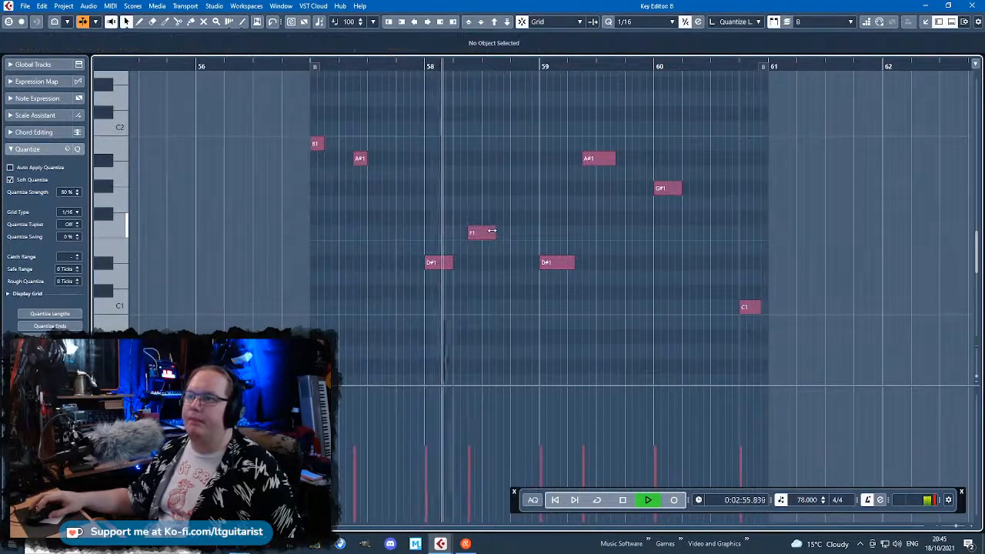
left_click_drag(448, 264, 439, 265)
left_click_drag(569, 267, 553, 266)
scroll(615, 163, "up", 2)
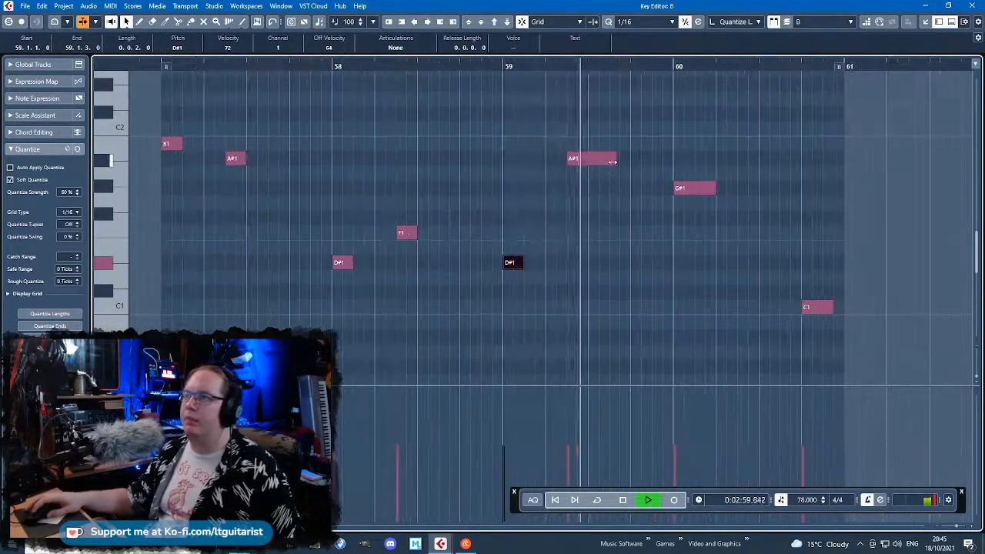
left_click_drag(614, 162, 581, 170)
left_click_drag(714, 189, 694, 191)
left_click_drag(831, 308, 822, 309)
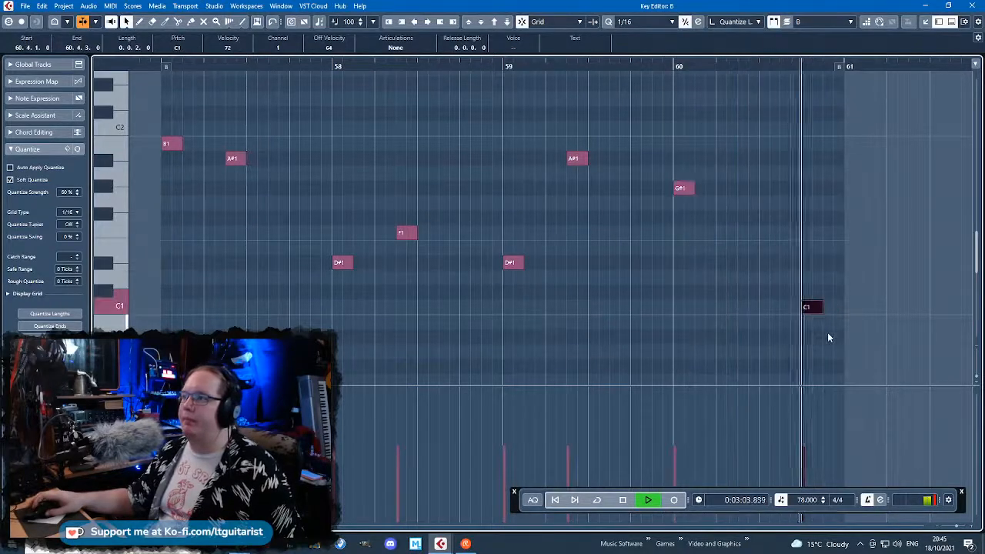
key("space")
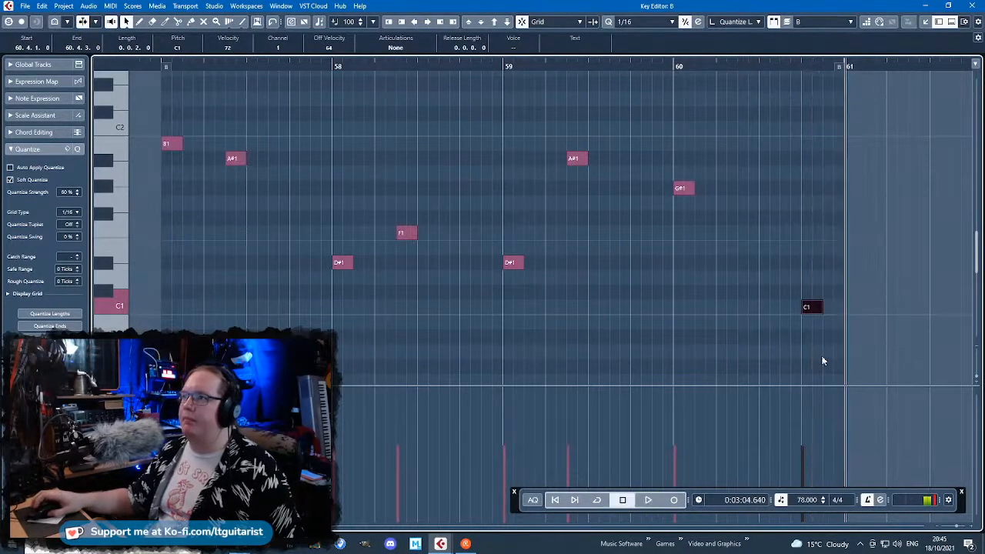
Close the Key Editor, duplicate the edited Sub Bass event to bar 61 and play back from bar 57
left_click(974, 6)
key("Right")
key("space")
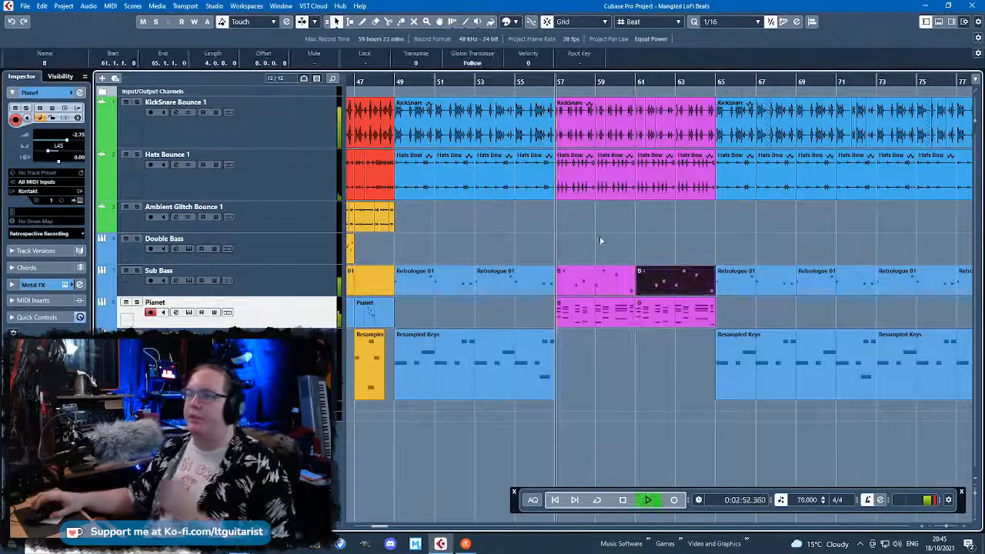
Listen to the new section and the one following it, and look over the arrangement from bar 25 to bar 81
left_click(623, 242)
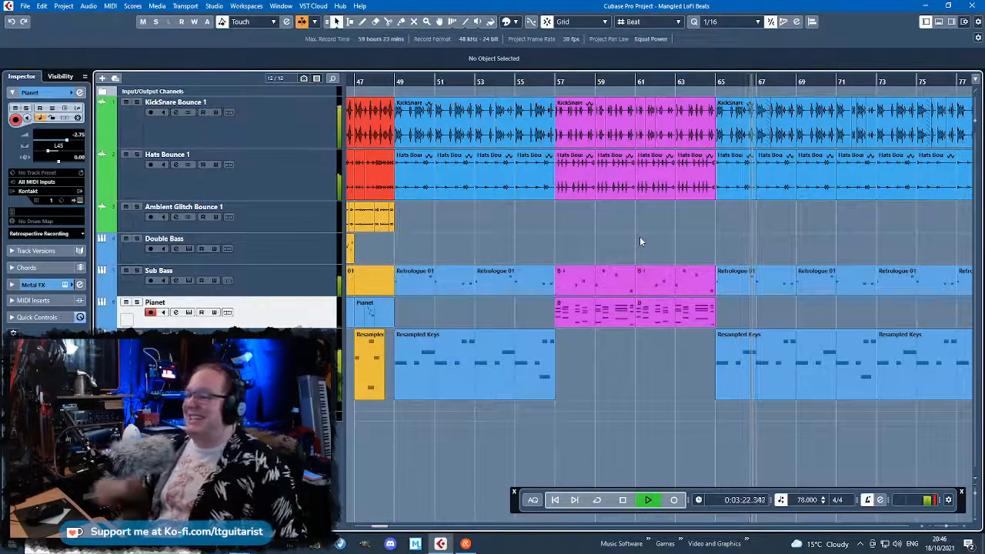
scroll(641, 243, "down", 5)
scroll(635, 360, "left", 2)
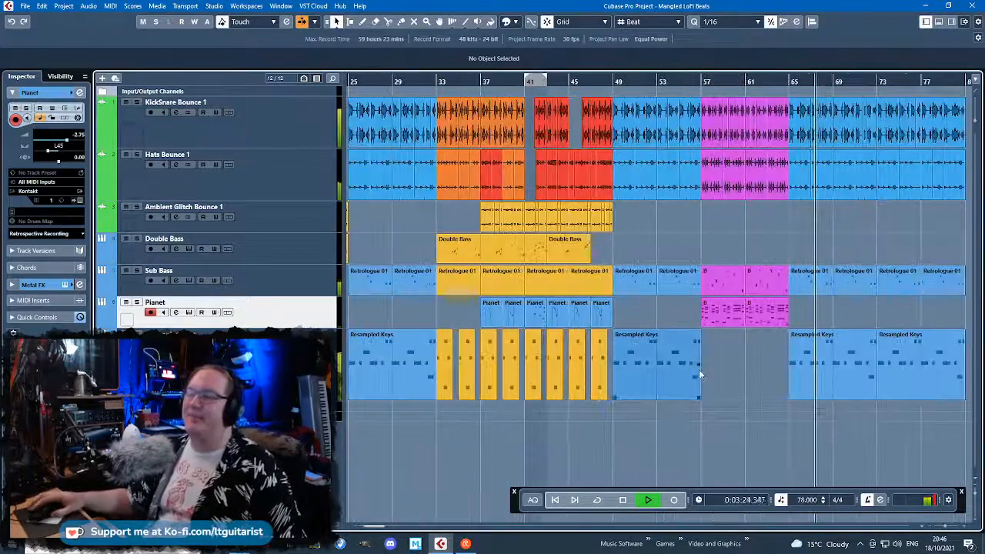
scroll(738, 442, "up", 3)
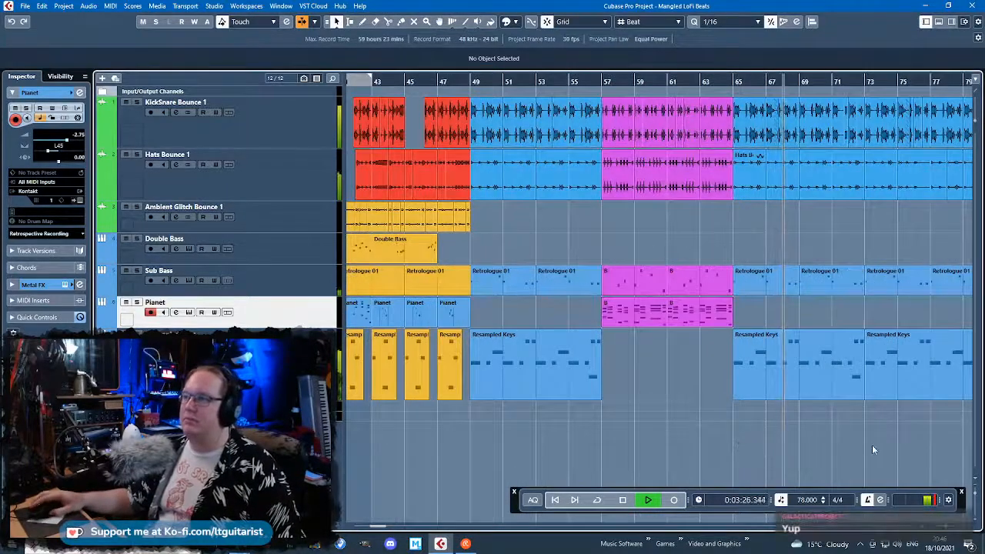
scroll(872, 445, "down", 1)
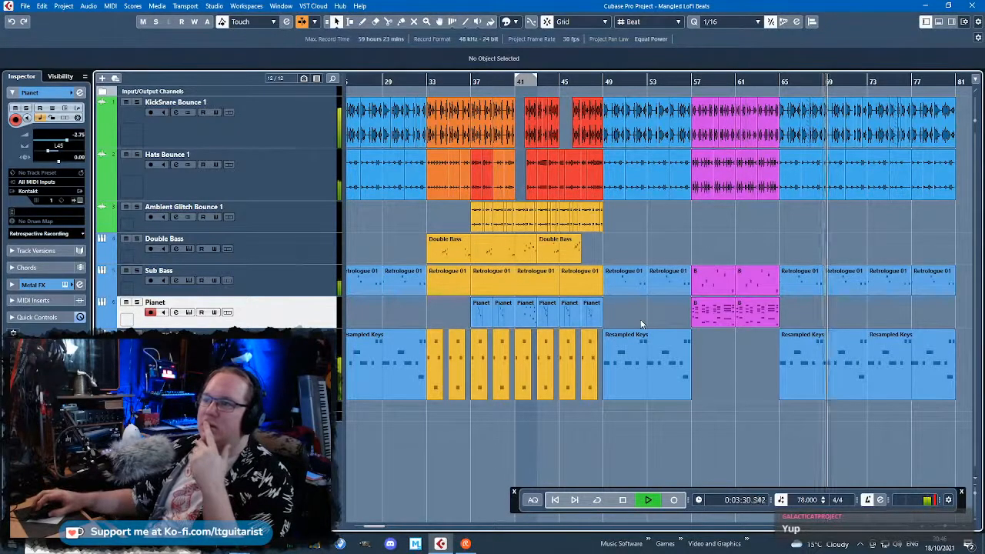
scroll(787, 329, "right", 3)
key("space")
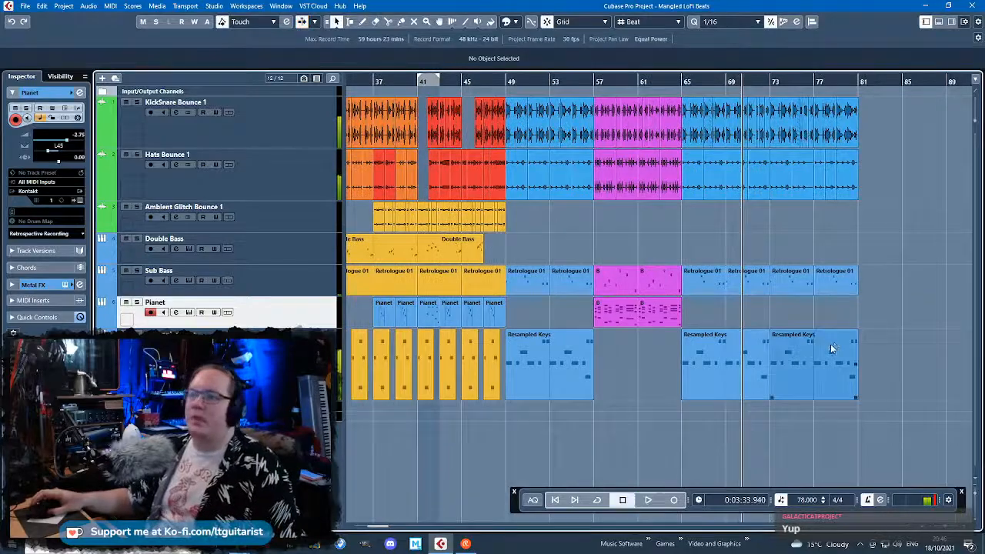
scroll(762, 385, "down", 4)
scroll(573, 317, "up", 6)
scroll(574, 317, "down", 5)
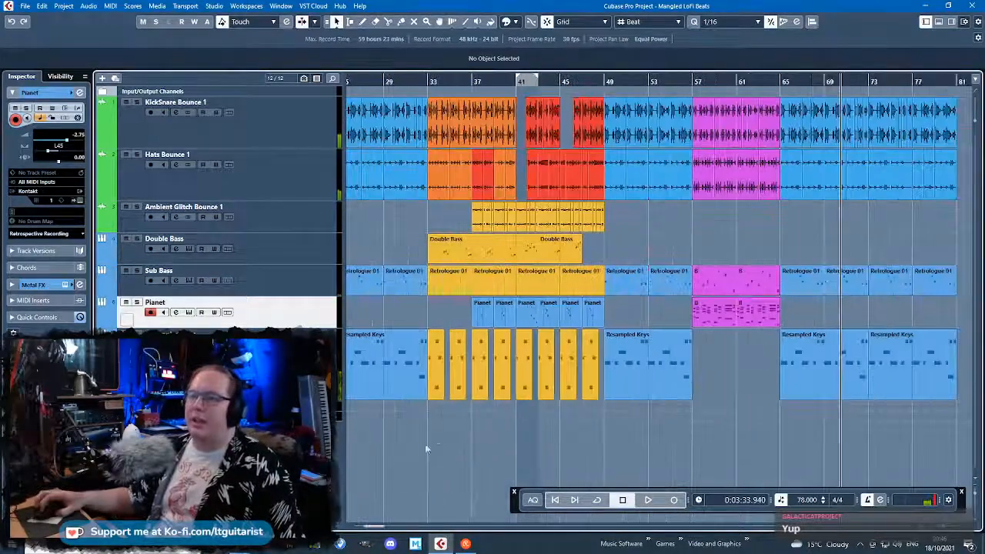
scroll(606, 190, "down", 3)
scroll(754, 313, "up", 5)
Draw an empty two-bar Pianet event from 73.1.1 to 75.1.1 and open it in the Key Editor
left_click(728, 311)
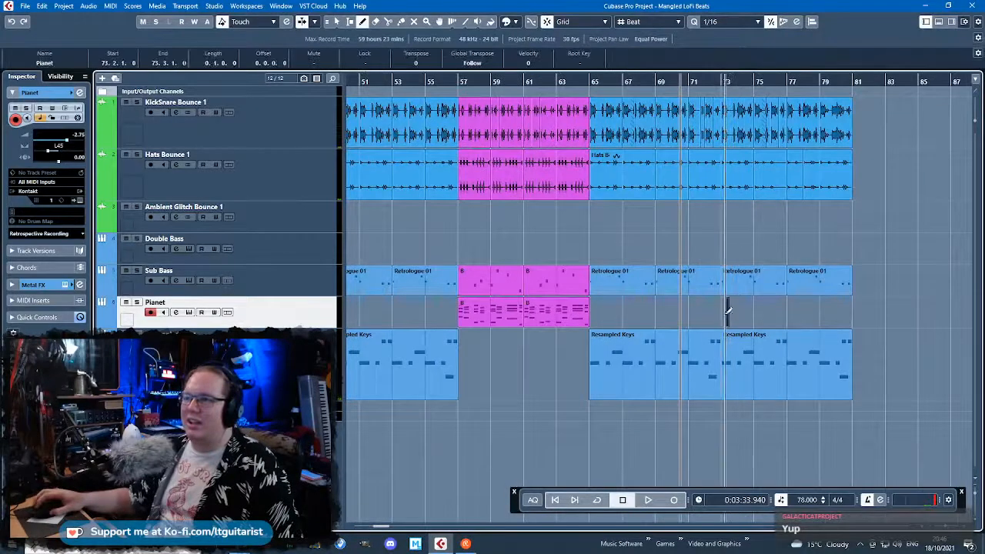
scroll(731, 320, "up", 2)
left_click_drag(703, 323, 751, 327)
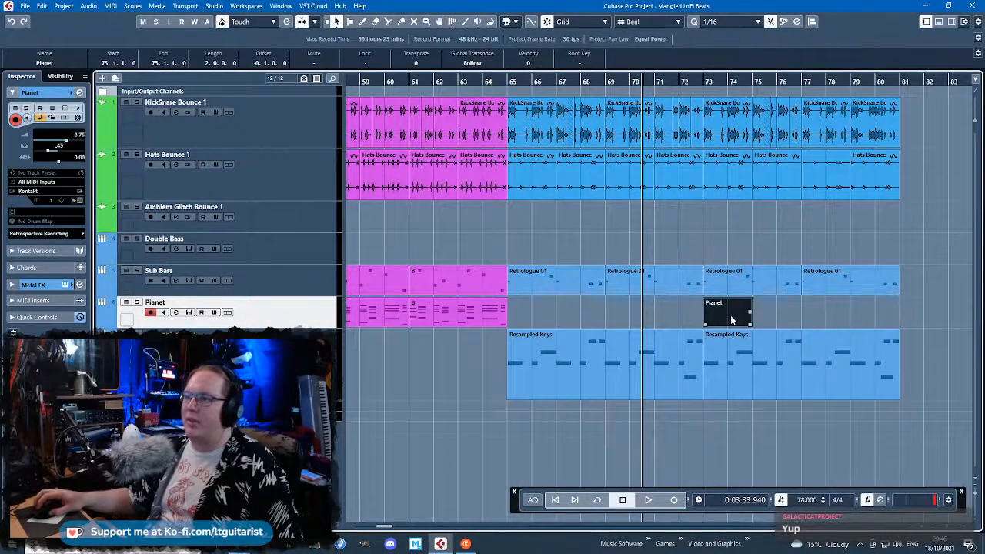
double_click(727, 311)
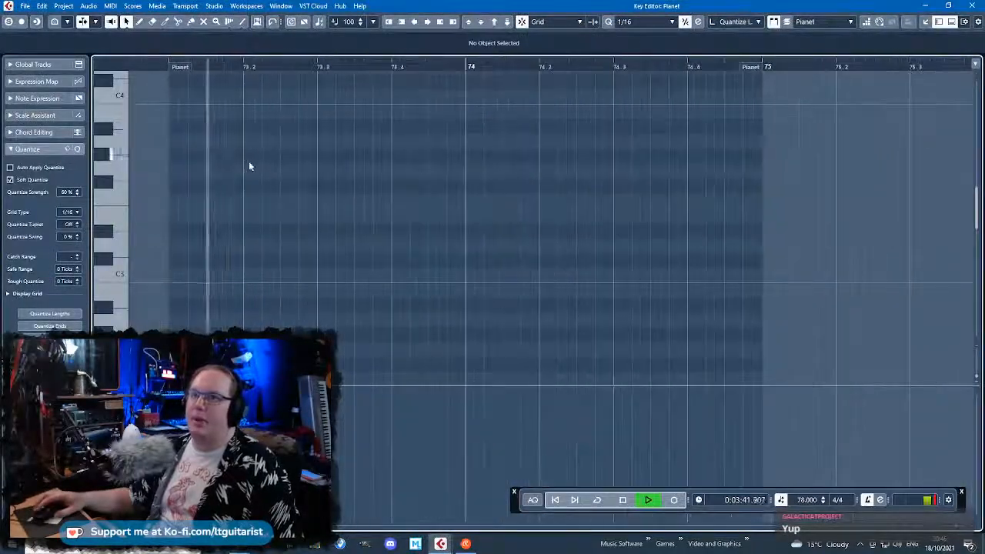
Enter a rising phrase of F2 at 73.3.3, G#2 at 73.4.1 and C3 at 73.4.3, and play it back
key("space")
mouse_move(354, 240)
left_mouse_down()
mouse_move(407, 240)
mouse_move(384, 259)
mouse_move(409, 254)
mouse_move(392, 255)
mouse_move(432, 226)
mouse_move(408, 222)
mouse_move(429, 197)
left_mouse_up()
left_click(397, 226)
left_click(423, 205)
left_click(442, 149)
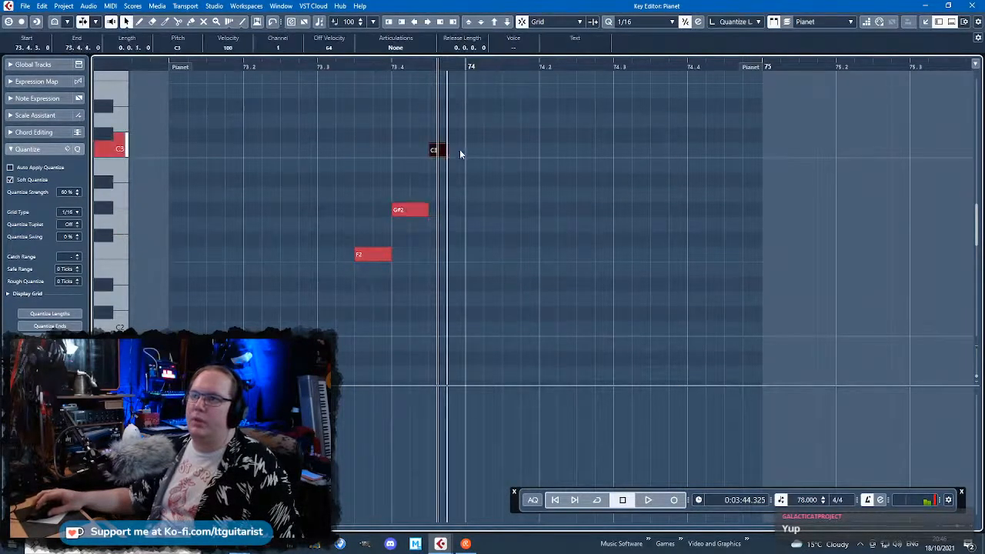
key("space")
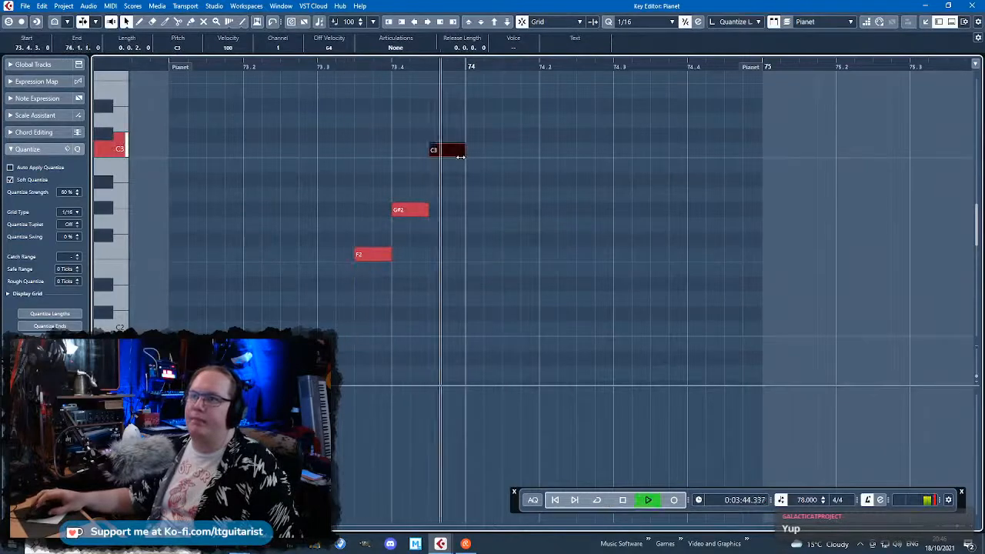
Raise the phrase's last note from C3 to C#3 and play the phrase from 73.3.3
key("space")
mouse_move(450, 150)
left_mouse_down()
mouse_move(453, 168)
mouse_move(442, 134)
left_mouse_up()
key("space")
key("space")
left_click_drag(345, 67, 345, 72)
key("space")
Try adding A#2 notes at 74.1.1 and 74.2.3, play them back, and raise the first one to C#3
left_click_drag(500, 182, 544, 178)
left_click_drag(631, 180, 678, 190)
key("space")
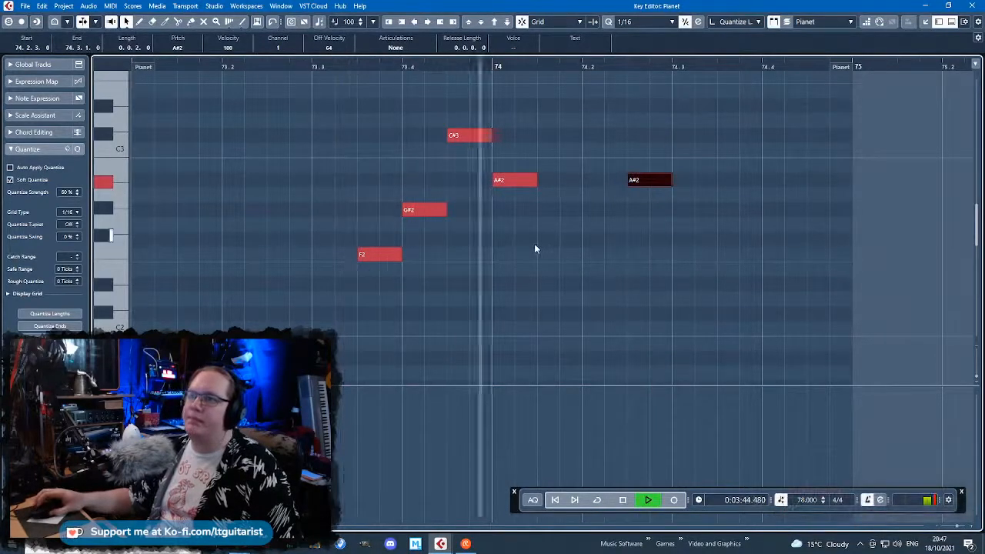
key("space")
left_click_drag(523, 180, 521, 135)
left_click_drag(312, 113, 440, 302)
left_click(474, 134)
left_click(466, 125)
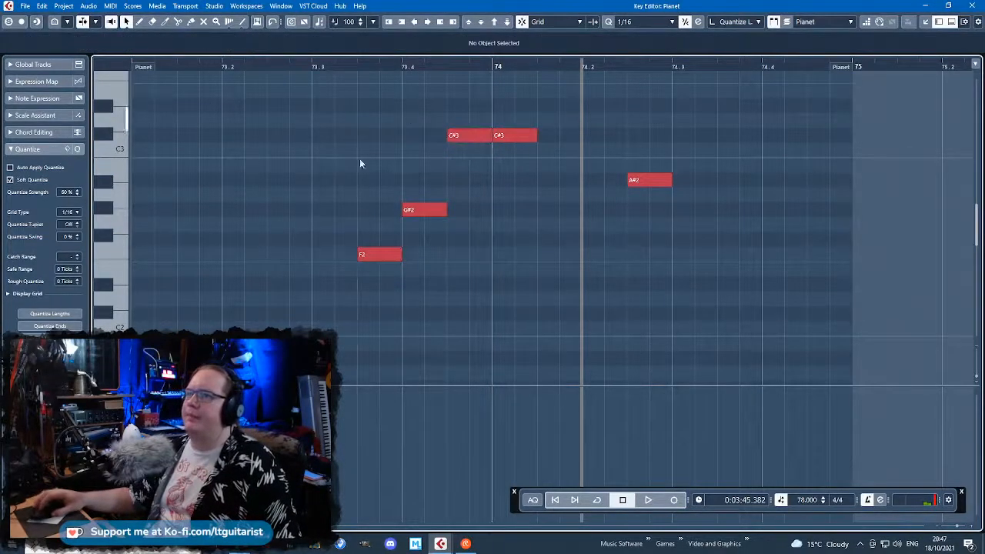
Try transposing the three-note phrase in bar 73 up to G#2, B2 and E3, and play it back
left_click_drag(343, 126, 456, 300)
left_click_drag(460, 134, 463, 96)
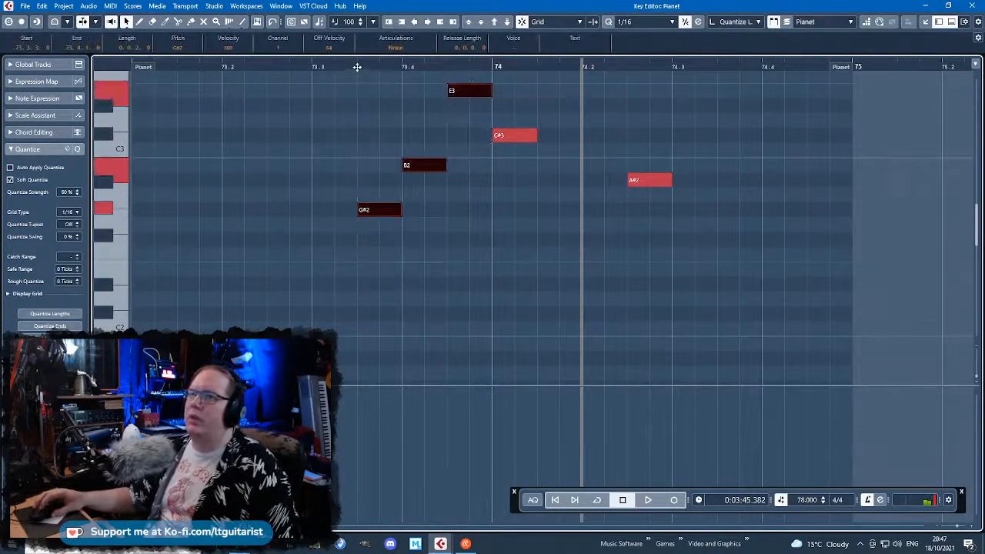
left_click(357, 69)
key("space")
left_click(484, 216)
Delete the two extra notes in bar 74 and move the three-note phrase back down to F2, G#2 and C#3
left_click_drag(673, 226, 455, 111)
key("Delete")
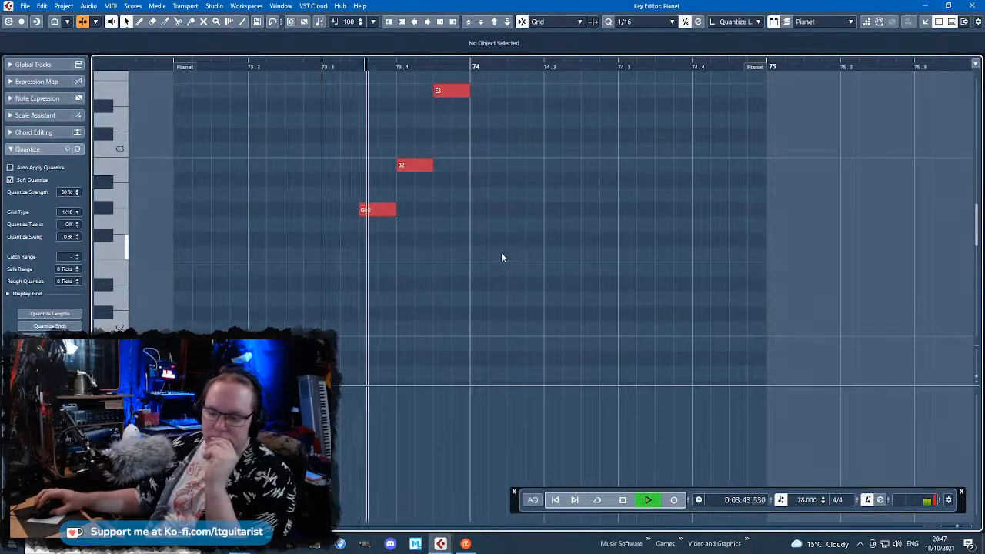
left_click_drag(550, 235, 389, 150)
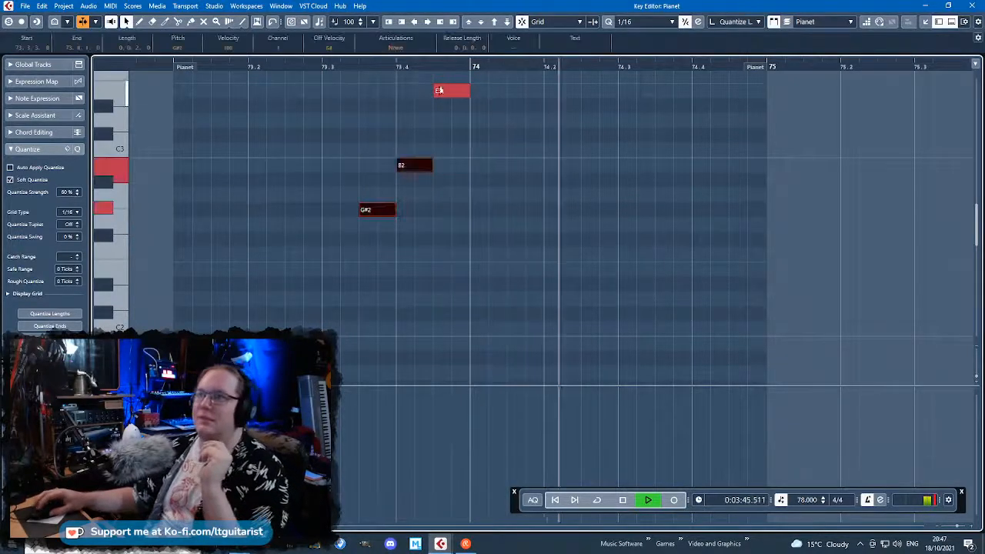
left_click(454, 94, "shift")
left_click_drag(452, 91, 448, 131)
left_click(361, 71)
key("g")
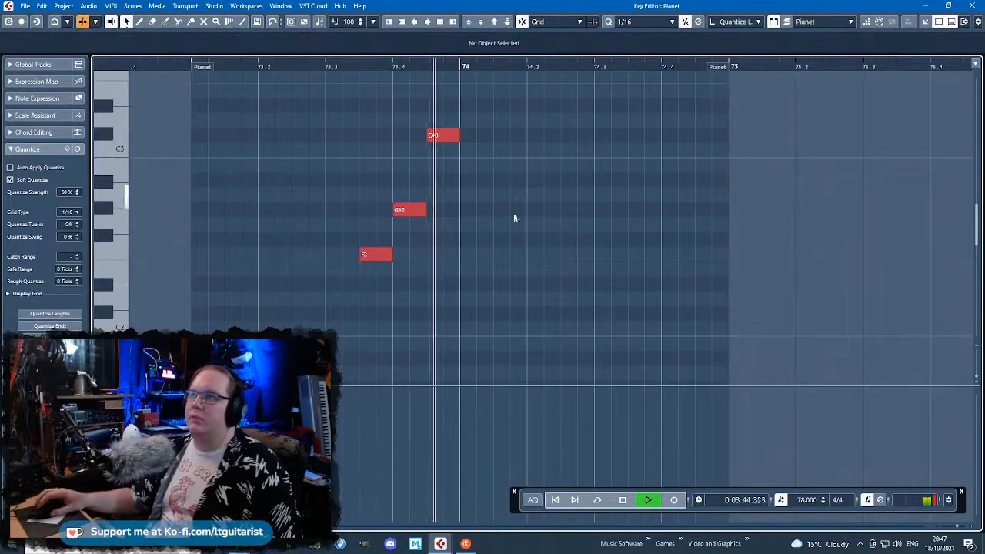
Close the Key Editor and copy the two-bar Pianet event repeatedly to fill bars 65 to 81
key("Escape")
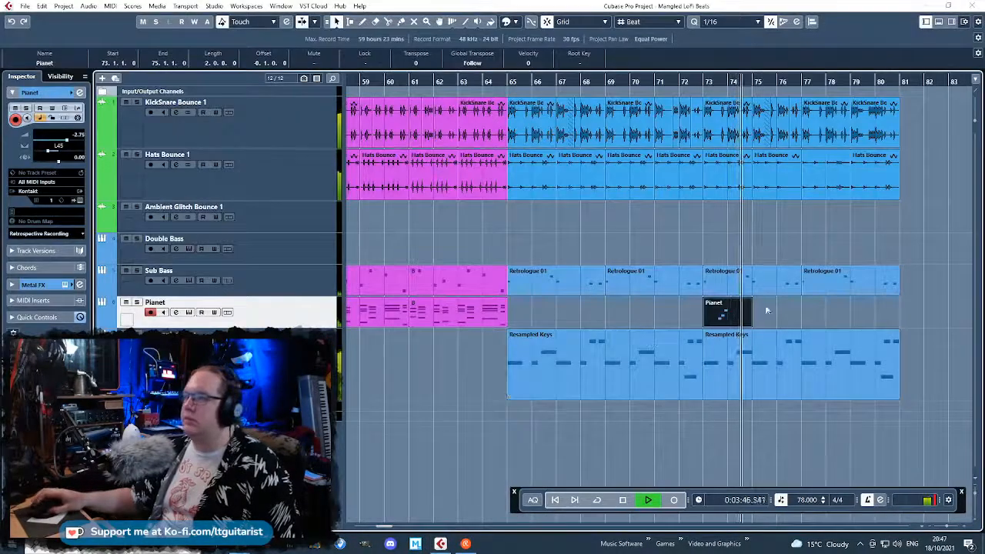
key("ctrl+d")
key("ctrl+d")
left_click_drag(613, 321, 937, 297)
key("ctrl+d")
scroll(859, 328, "down", 1)
left_click_drag(808, 317, 486, 314)
left_click(816, 316)
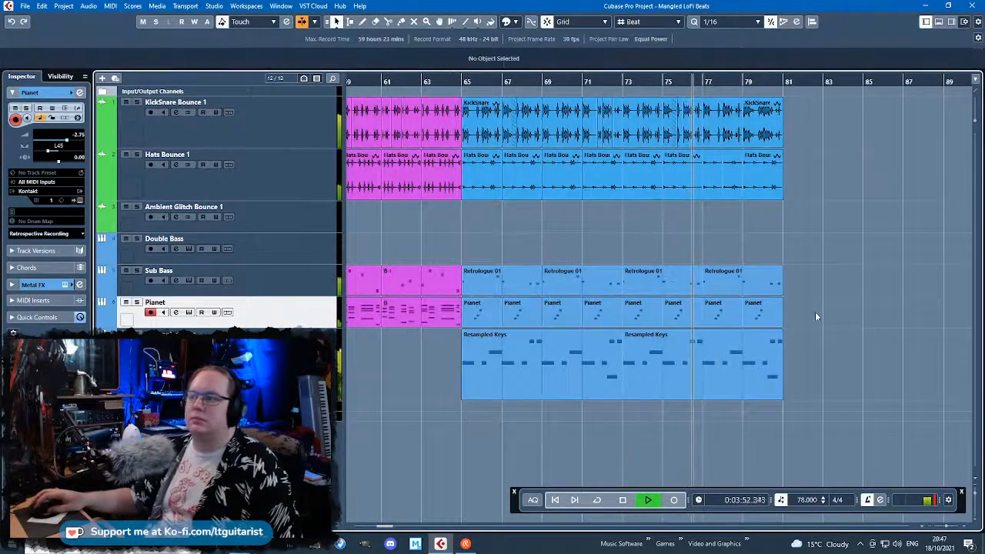
Copy four of the two-bar Pianet events into the earlier blue section from bar 49 to bar 57
left_click_drag(674, 313, 659, 315)
scroll(677, 316, "down", 1)
key("ctrl+d")
left_click_drag(744, 319, 391, 303)
left_click_drag(445, 444, 546, 449)
scroll(492, 447, "left", 4)
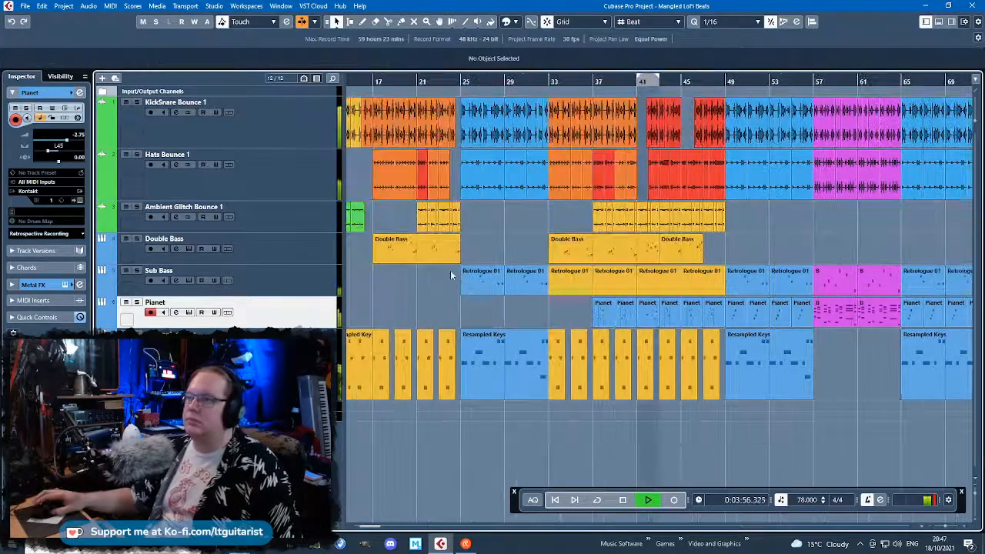
Copy two of the two-bar Pianet events to bars 29 to 33, under the second half of the first blue section
scroll(465, 286, "down", 1)
key("ctrl+d")
left_click_drag(862, 322, 501, 314)
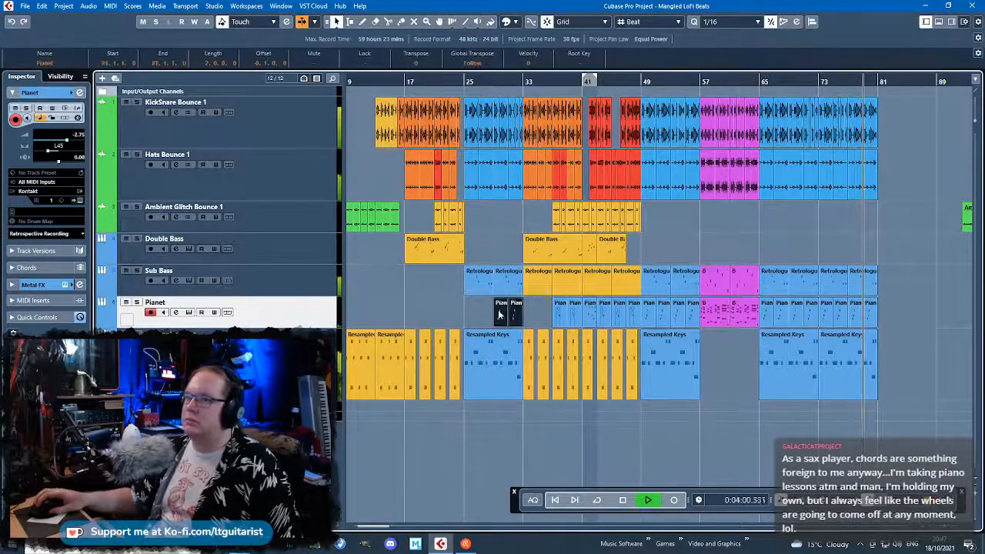
left_click(493, 247)
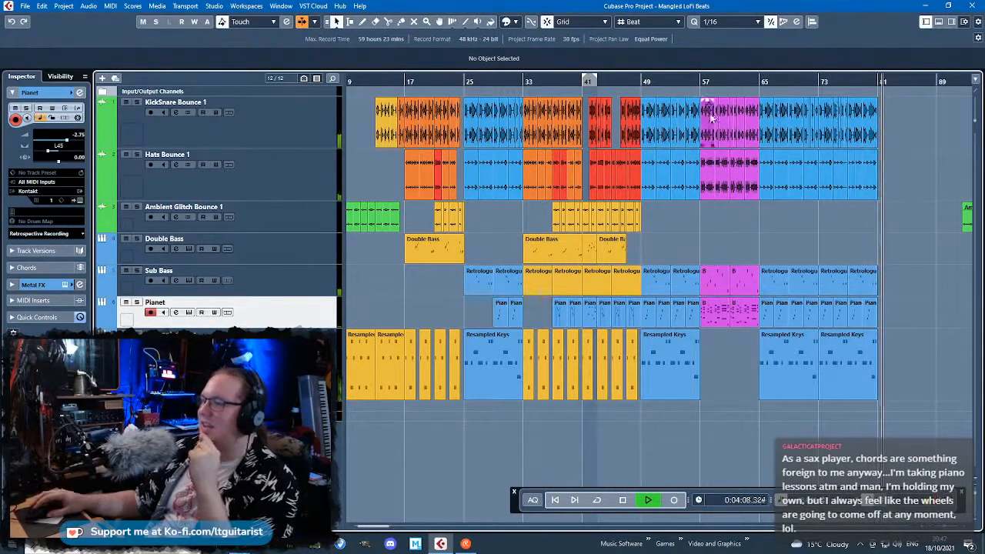
Play from bar 33 and colour the Pianet events between bars 37 and 49 yellow
left_click(511, 81)
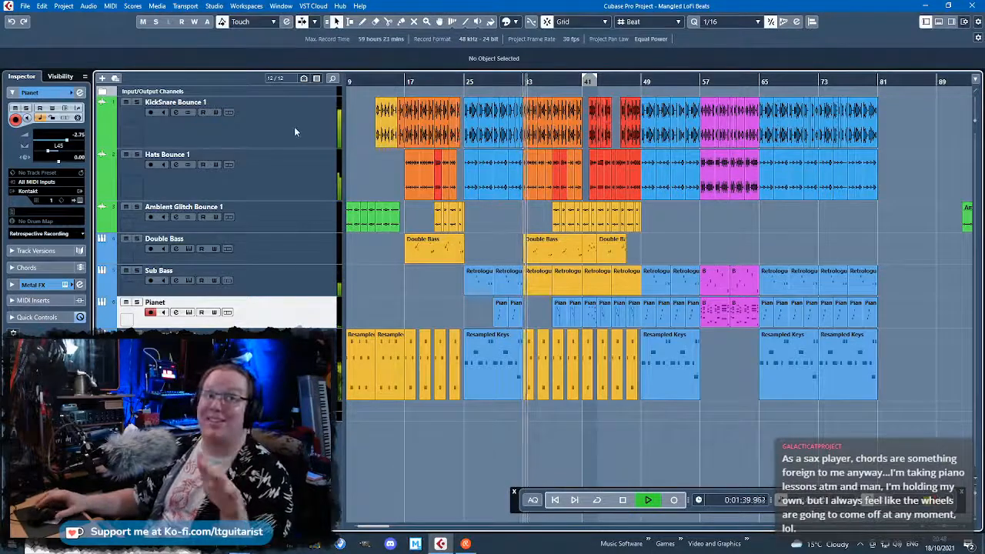
left_click(512, 223)
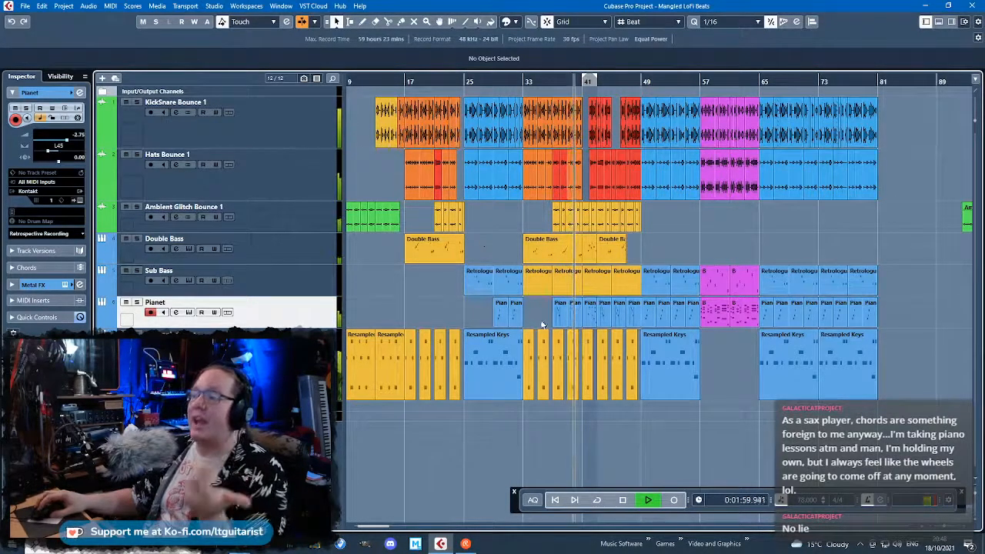
left_click_drag(544, 316, 642, 318)
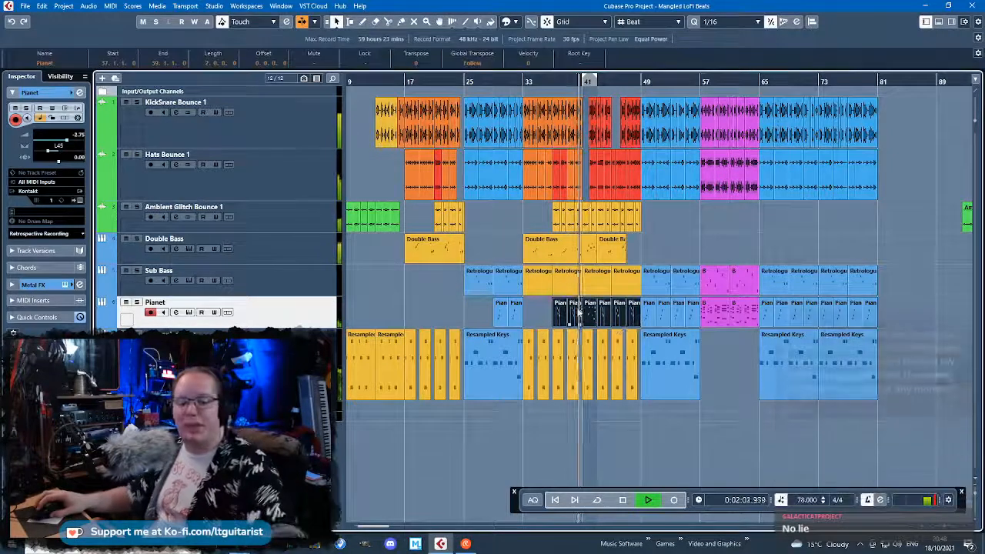
left_click(513, 22)
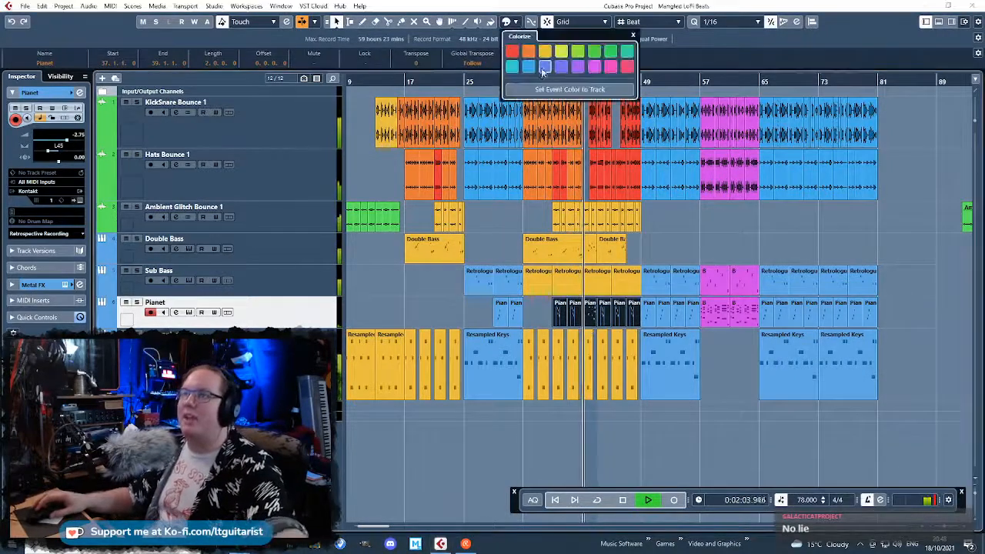
left_click(738, 238)
left_click(739, 238)
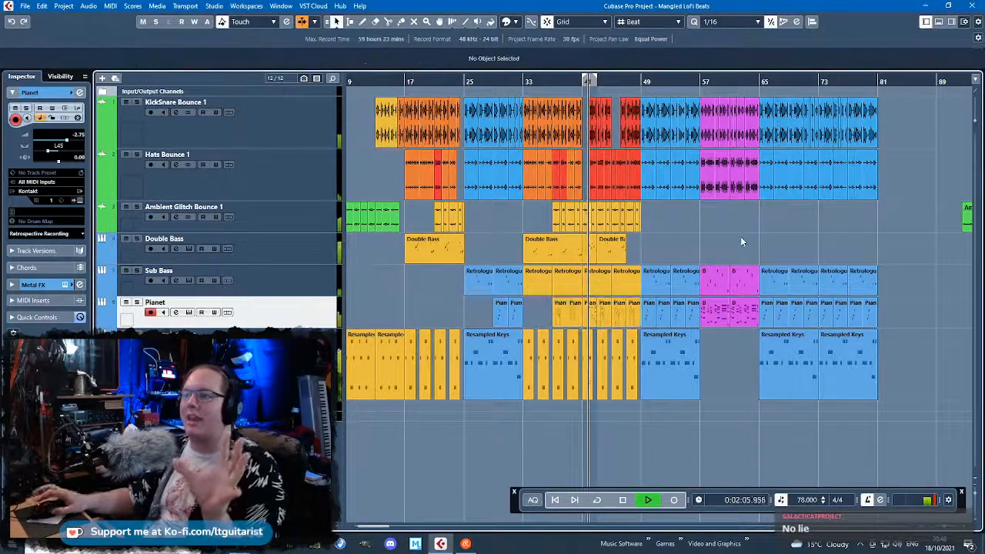
Recolour the green Ambient Glitch Bounce events at the start of the arrangement, from bar 9, to yellow
scroll(427, 269, "left", 2)
left_click(454, 220)
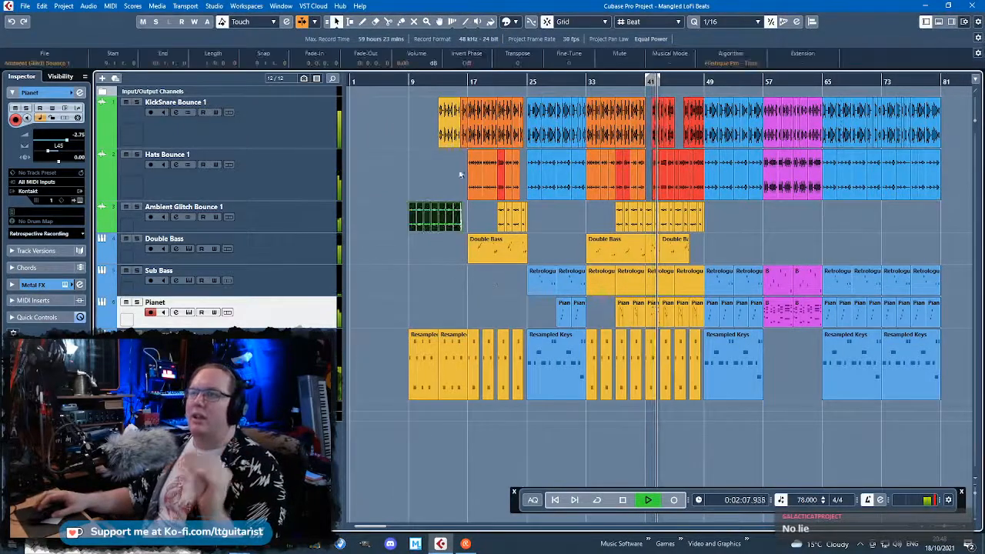
left_click(511, 23)
left_click(544, 51)
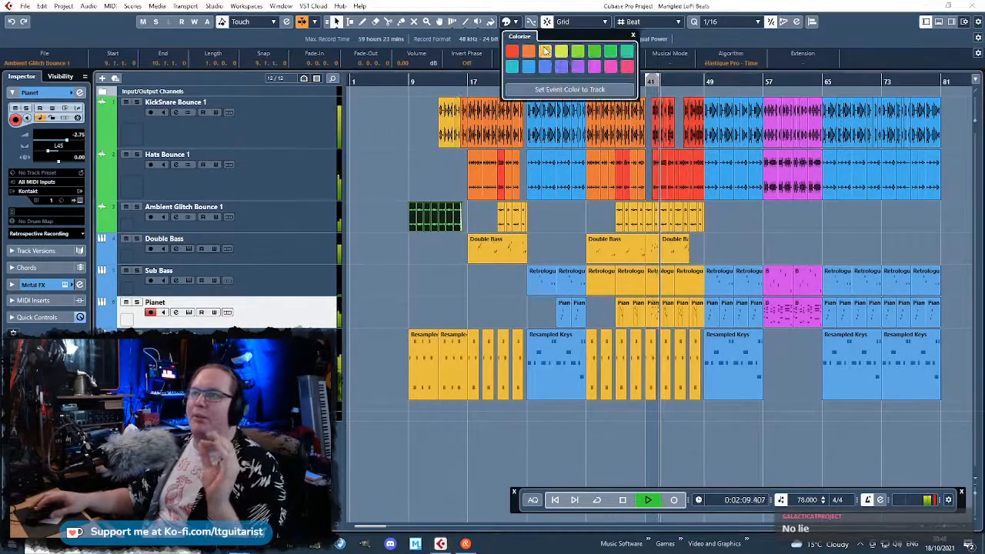
left_click(375, 239)
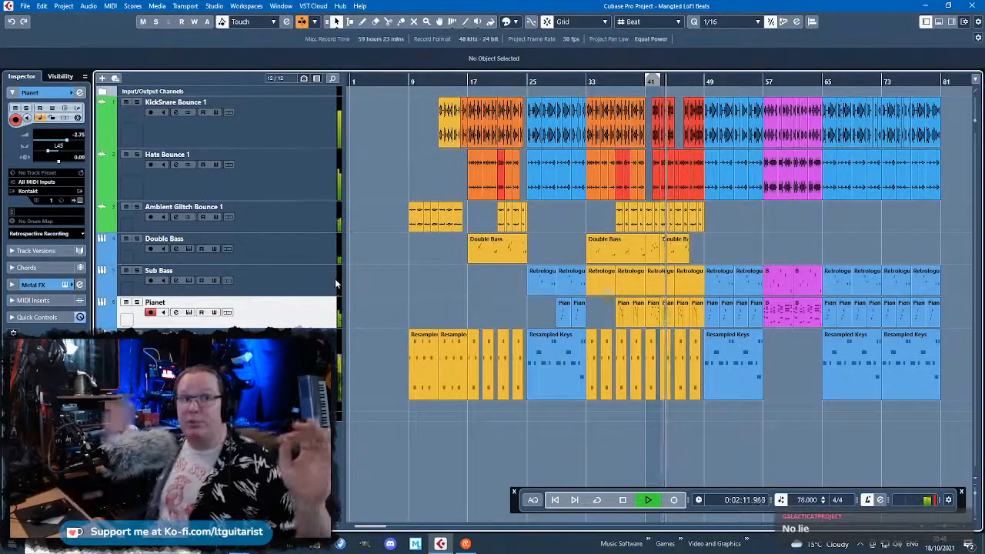
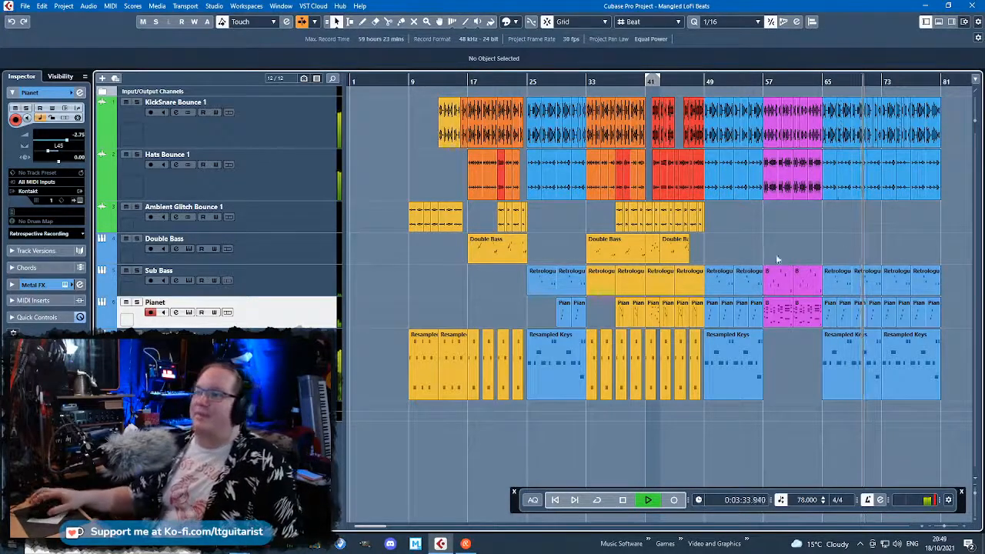
Look over the whole arrangement and play back the transition from the blue section into the yellow one around bar 33
scroll(419, 277, "down", 2)
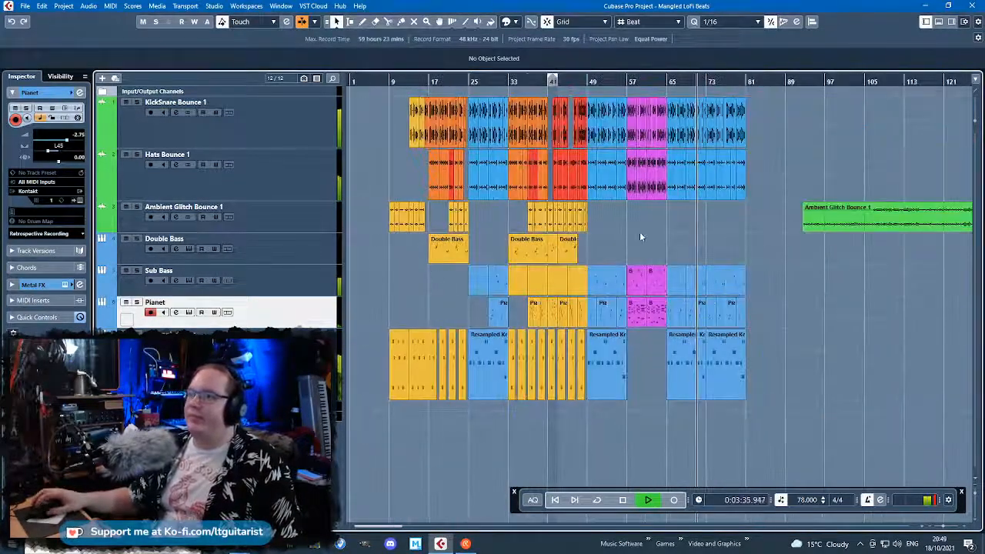
scroll(474, 289, "up", 4)
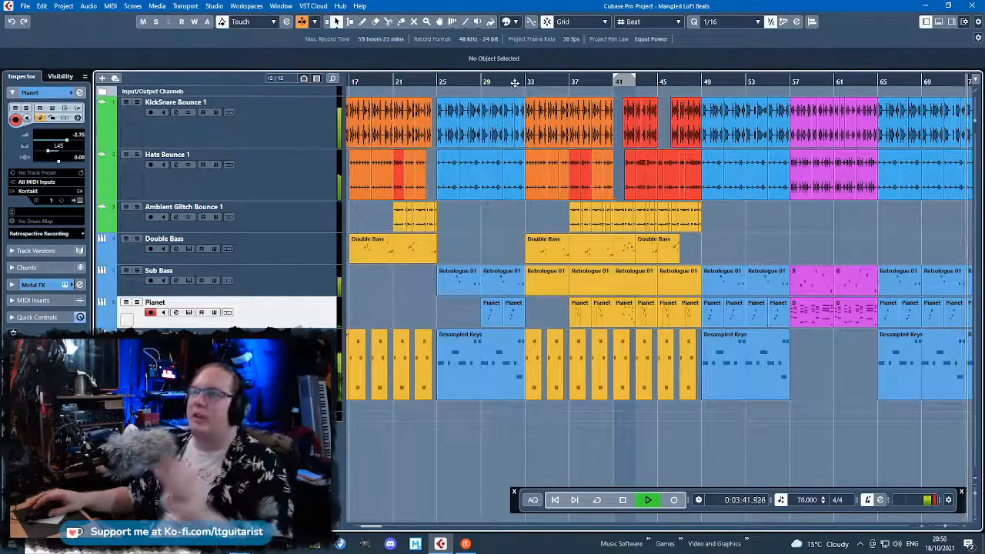
left_click_drag(515, 82, 551, 135)
scroll(561, 308, "up", 3, "ctrl")
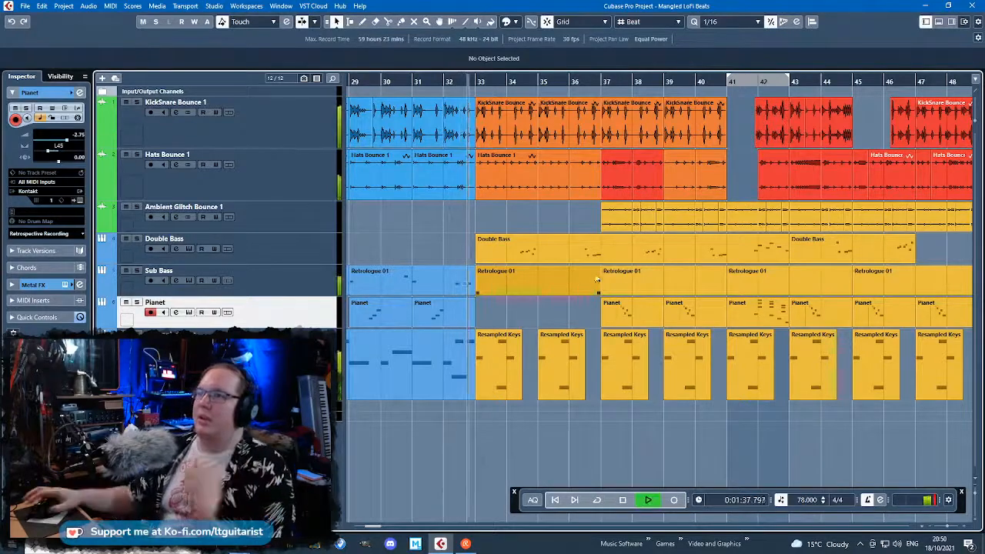
scroll(446, 186, "down", 1, "ctrl")
scroll(447, 186, "left", 3)
left_click_drag(688, 212, 555, 248)
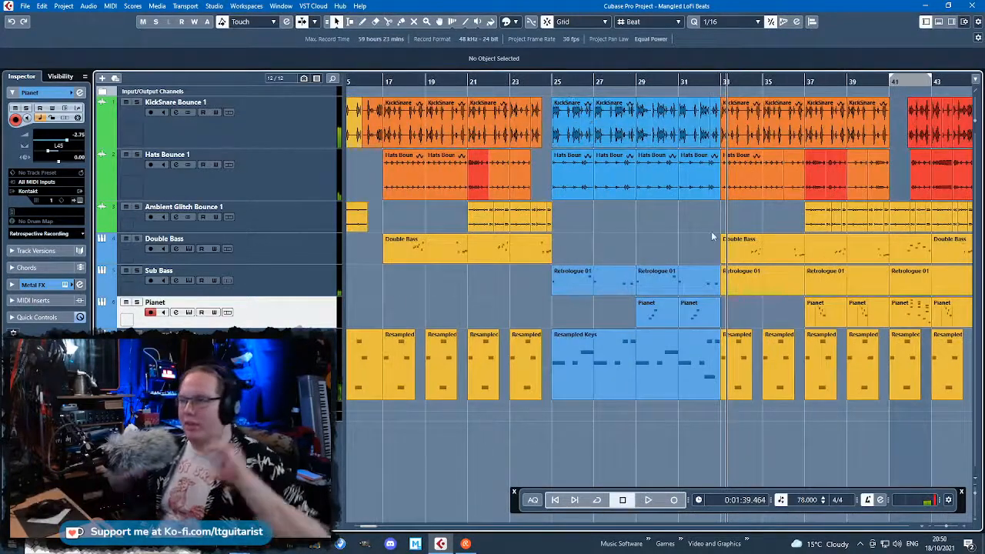
Set the locator range to bars 33 to 49 and play from bar 33, following the parts in bar 34
scroll(721, 238, "right", 5)
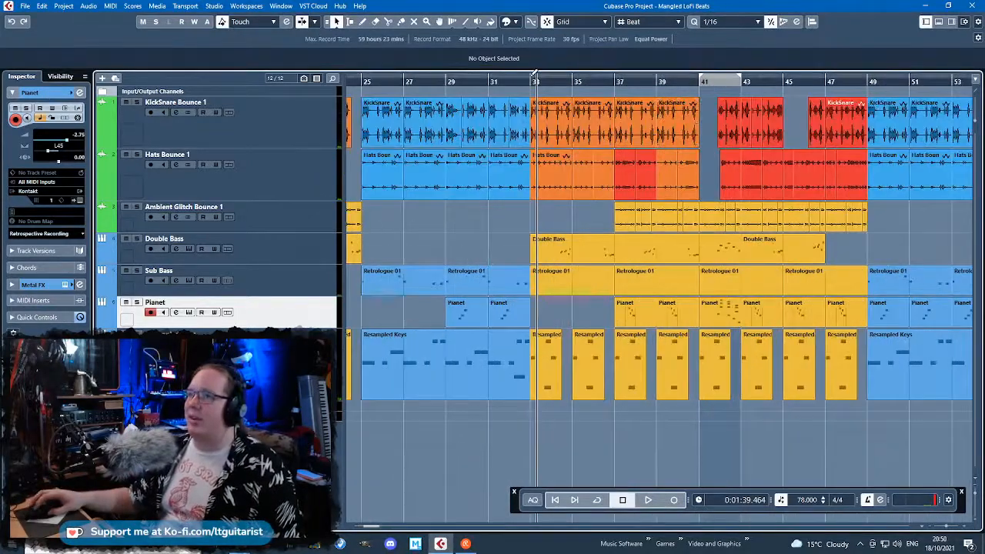
left_click_drag(535, 77, 881, 78)
scroll(596, 223, "up", 3, "ctrl")
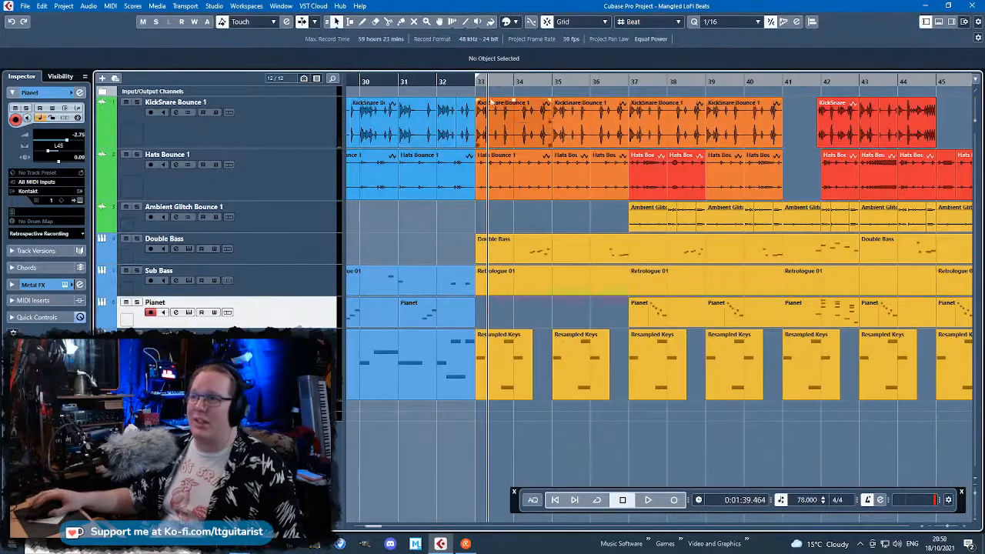
key("space")
scroll(552, 243, "up", 4, "ctrl")
scroll(508, 252, "down", 2, "ctrl")
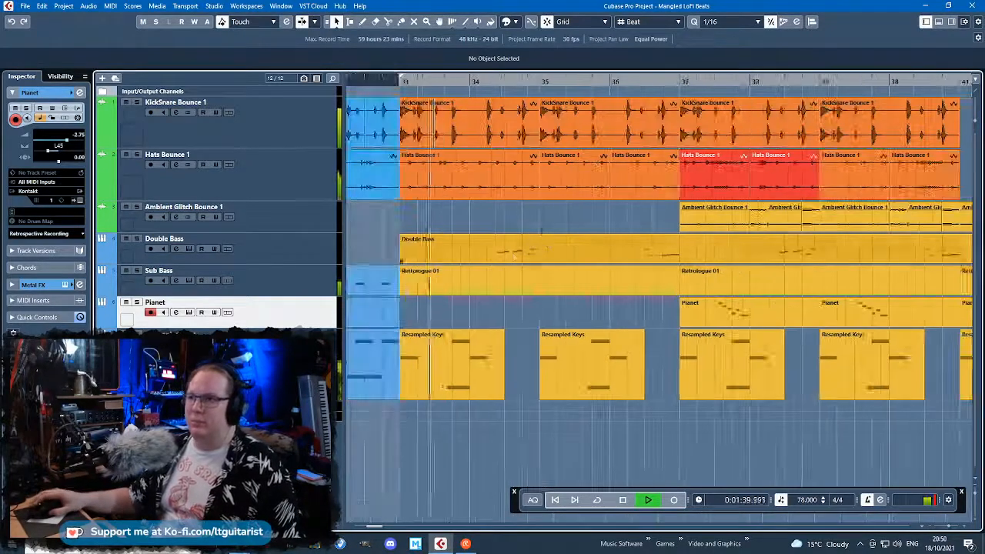
scroll(539, 226, "up", 3, "ctrl")
scroll(535, 226, "down", 2, "ctrl")
scroll(485, 238, "up", 1, "ctrl")
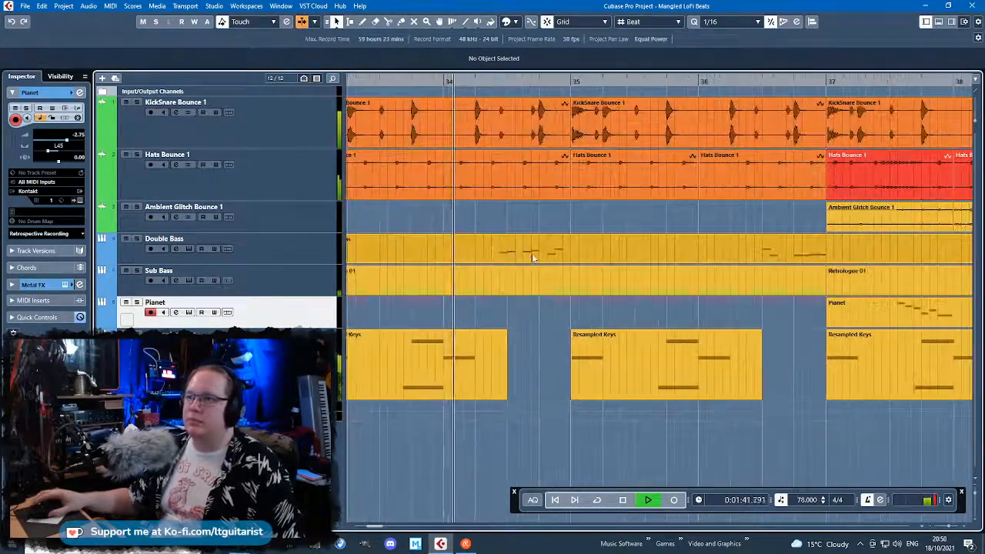
scroll(488, 233, "up", 3, "ctrl")
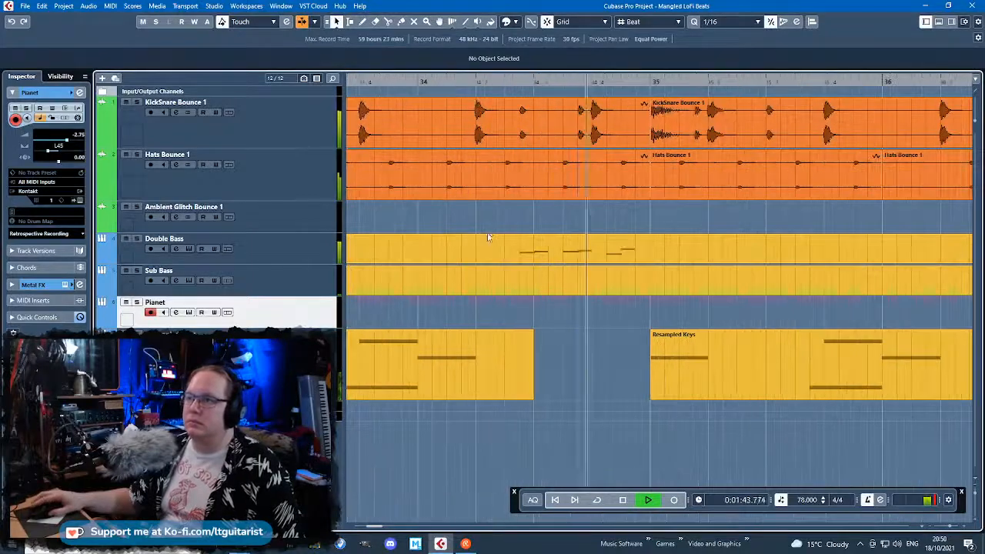
Split the Hats Bounce event at 34.3 and delete the piece running up to bar 35
key("3")
key("space")
left_click(556, 171)
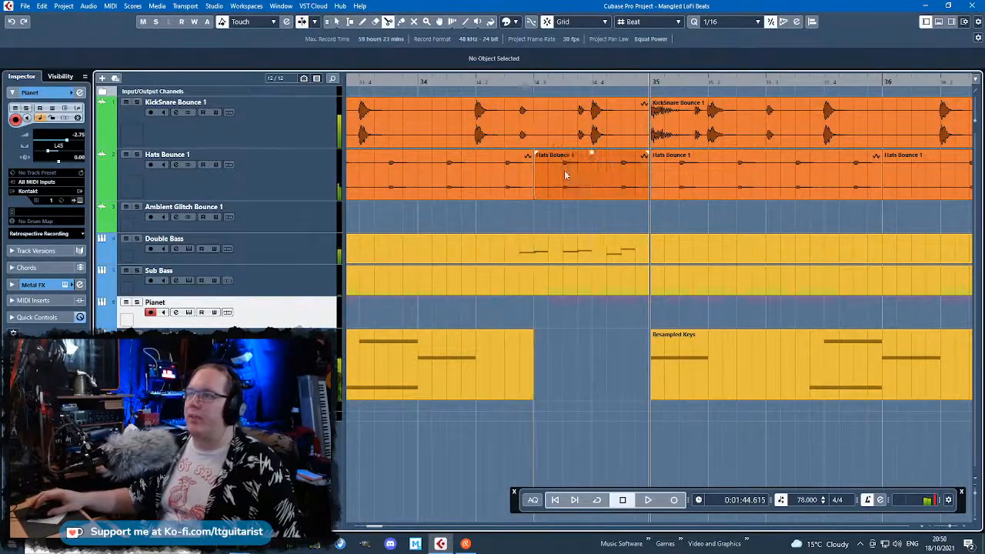
key("1")
left_click(568, 175)
key("Delete")
Split the KickSnare Bounce event at 34.3, delete the piece up to bar 35, and trim the remaining event's end slightly earlier
left_click(535, 144)
left_click(545, 140)
key("1")
left_click(545, 139)
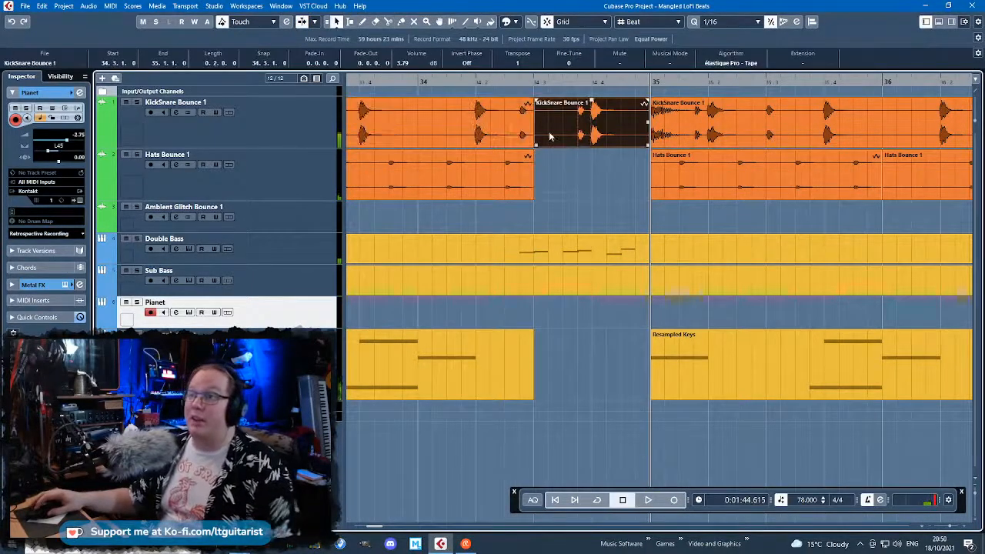
key("Delete")
left_click_drag(530, 144, 516, 144)
Play back the new drum break and extend the bar 35 KickSnare event's start back to about 34.4.4
key("space")
left_click(570, 184)
scroll(556, 203, "up", 4)
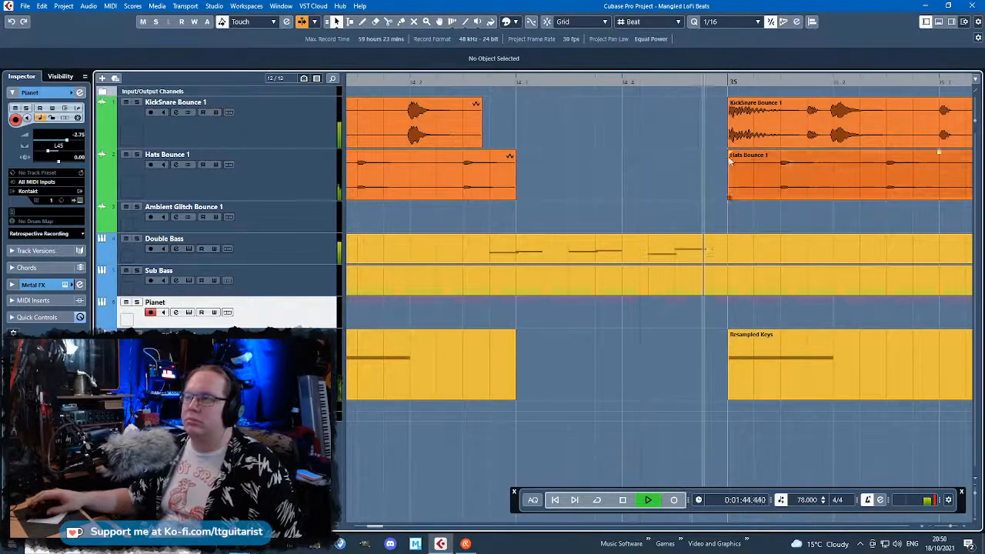
key("space")
left_click_drag(729, 144, 709, 144)
key("space")
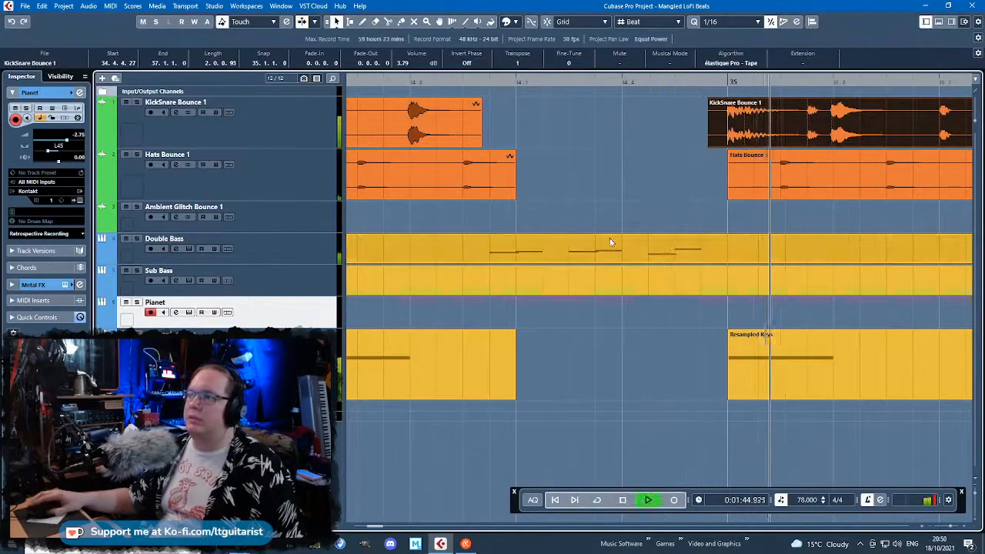
Play on through bars 35 to 40 and examine the drum and double bass parts for further break points
scroll(812, 227, "down", 4)
scroll(812, 228, "right", 5)
left_click_drag(551, 215, 591, 224)
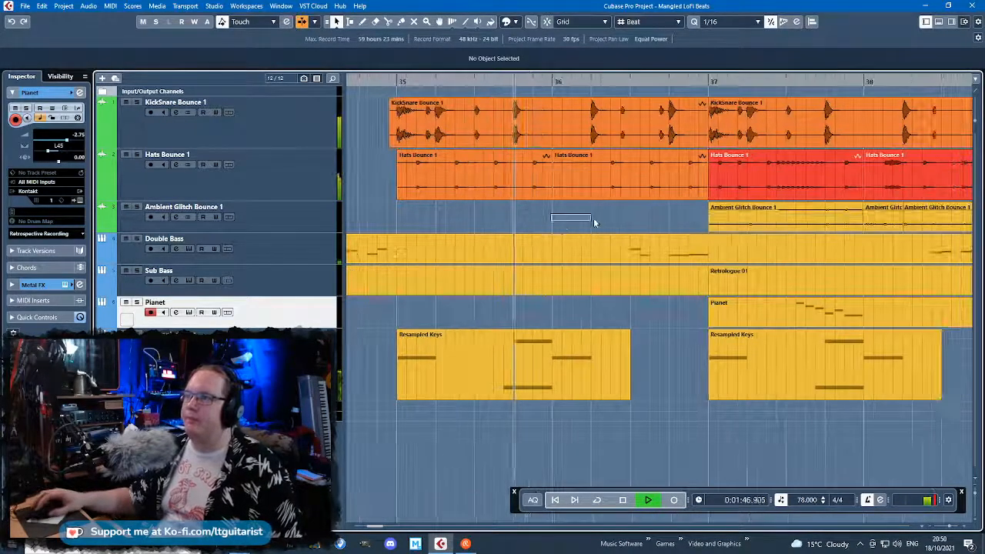
scroll(594, 230, "up", 2)
scroll(586, 238, "down", 2)
scroll(710, 316, "up", 4)
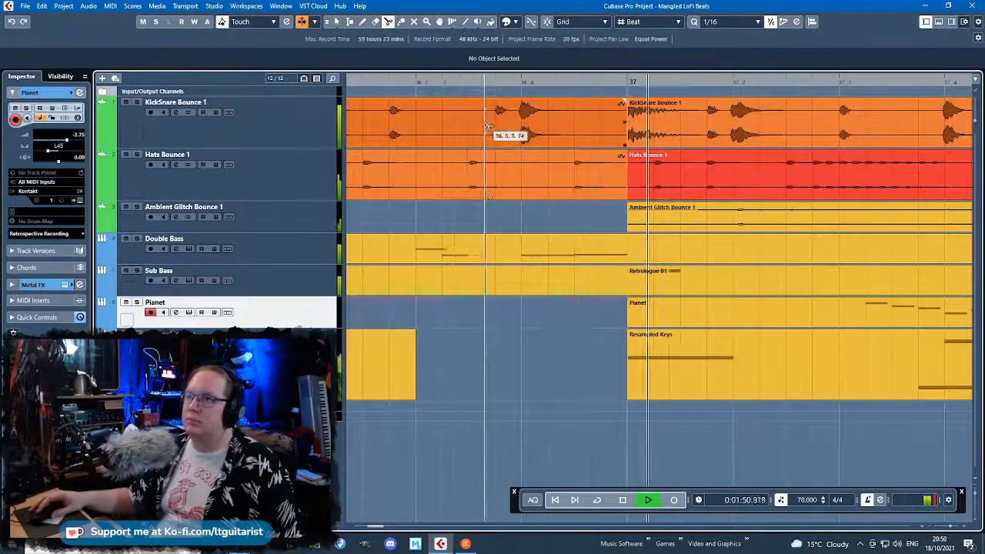
scroll(486, 230, "down", 4)
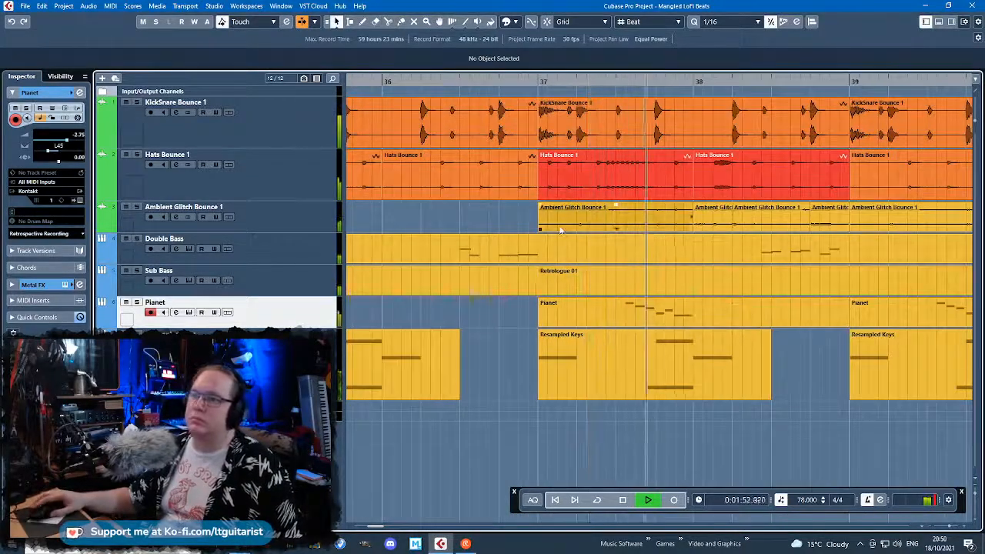
scroll(742, 314, "down", 3)
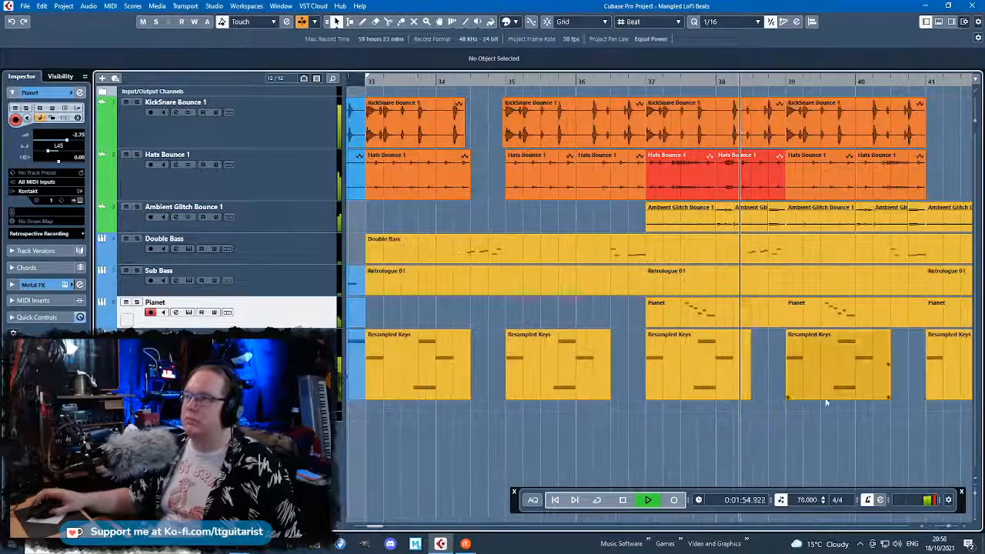
scroll(940, 455, "right", 4)
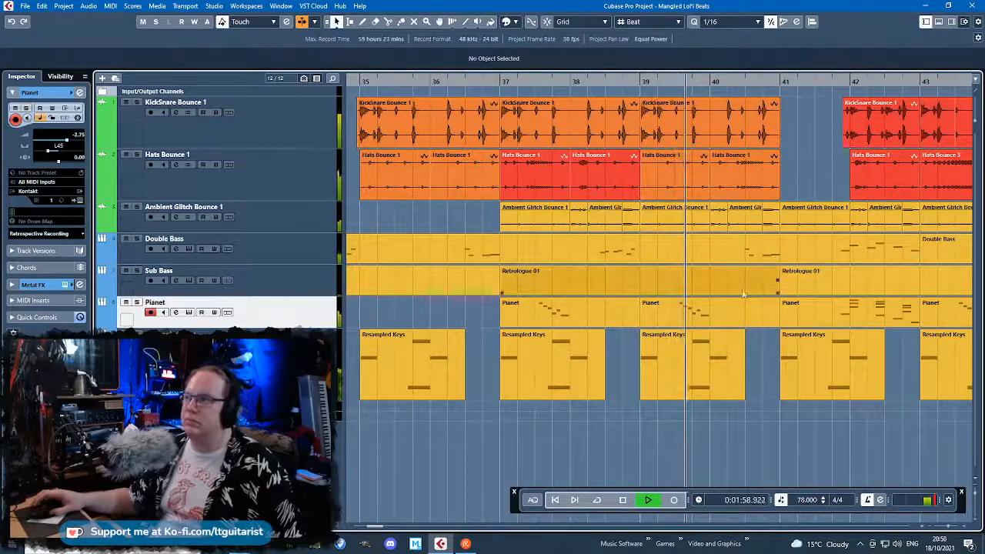
Increase the height of the Ambient Glitch Bounce 1 track
scroll(744, 272, "down", 1)
left_click_drag(330, 232, 329, 274)
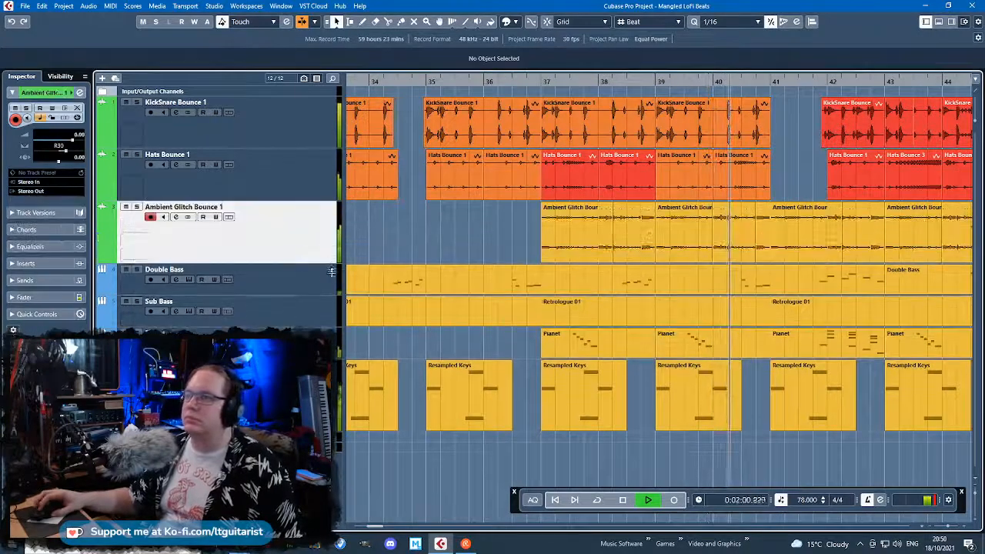
scroll(671, 264, "up", 2)
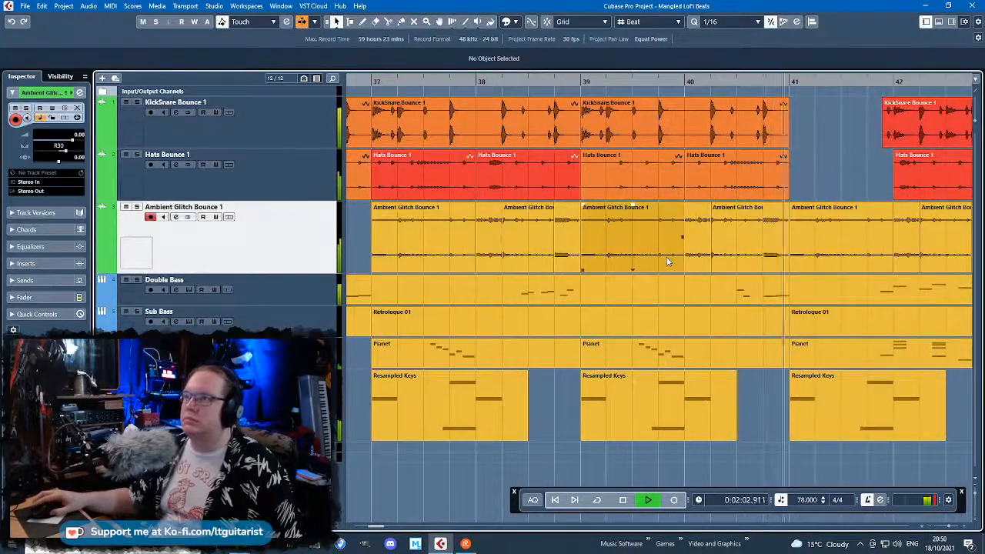
scroll(626, 258, "down", 3)
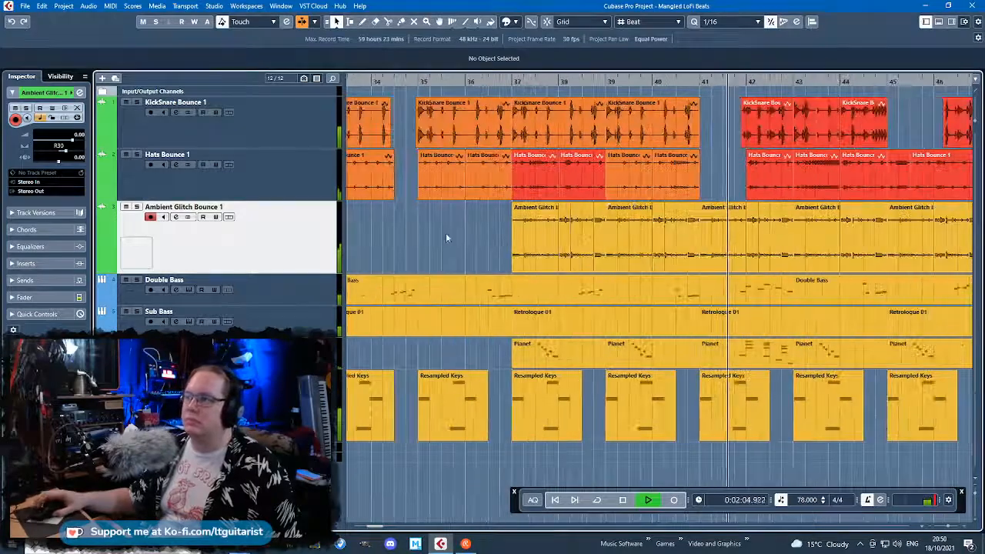
Delete the Ambient Glitch Bounce events in bars 37 and 38
left_click_drag(595, 251, 595, 251)
key("Delete")
scroll(816, 352, "up", 3)
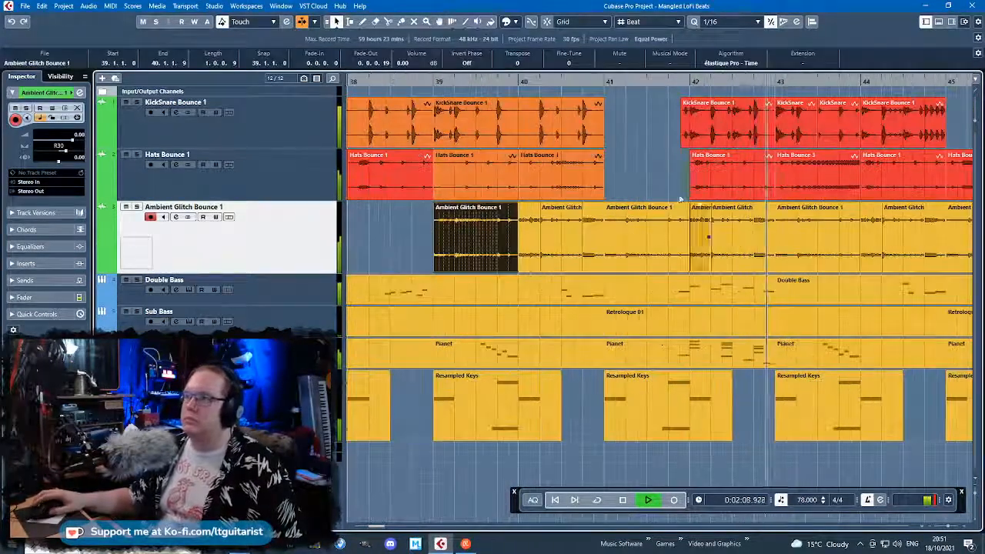
left_click(658, 183)
Replace the Pianet chord event at bar 41 with a duplicate of the two-bar phrase from bar 39
scroll(657, 184, "down", 2)
left_click(649, 367)
key("Delete")
left_click(603, 362)
key("ctrl+d")
scroll(629, 307, "down", 2)
scroll(631, 307, "down", 1)
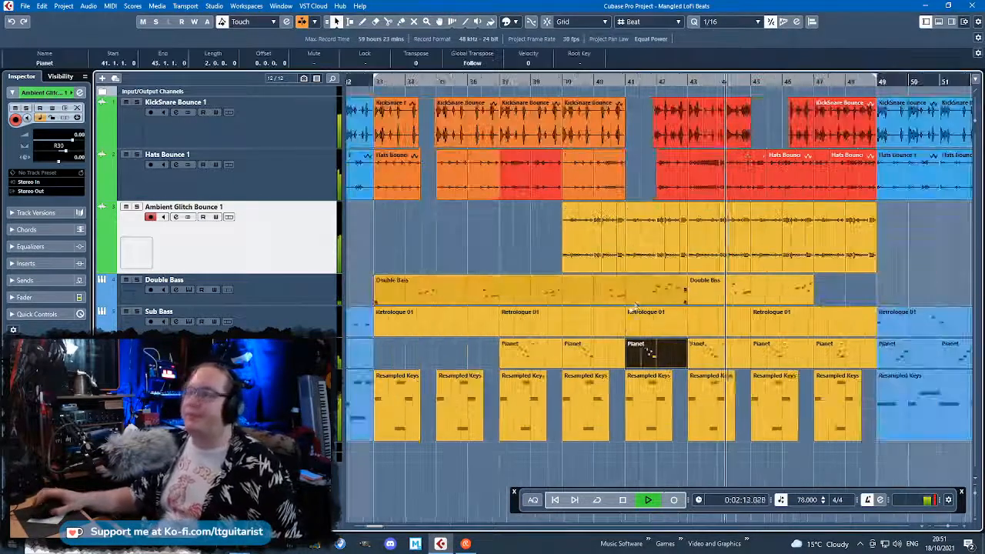
Replay the passage from near the end of bar 41 to check the Pianet phrase against the other parts
scroll(609, 303, "up", 2)
scroll(700, 318, "down", 1)
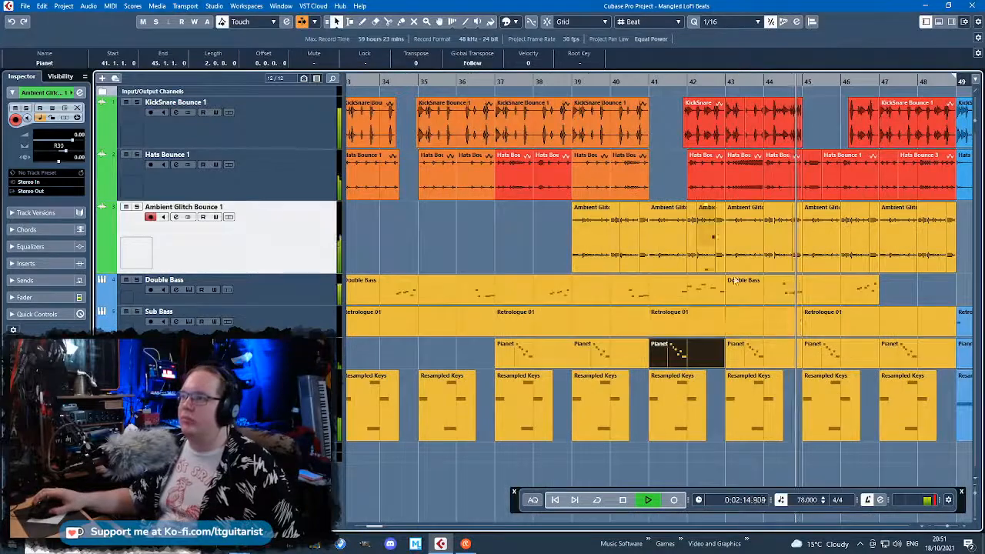
left_click(665, 81)
scroll(743, 327, "up", 2)
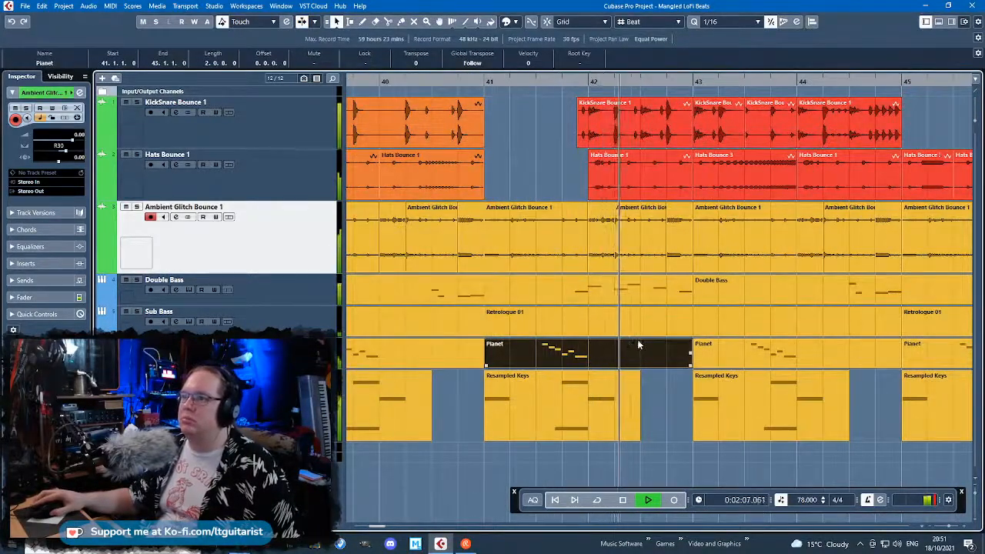
scroll(638, 342, "down", 2)
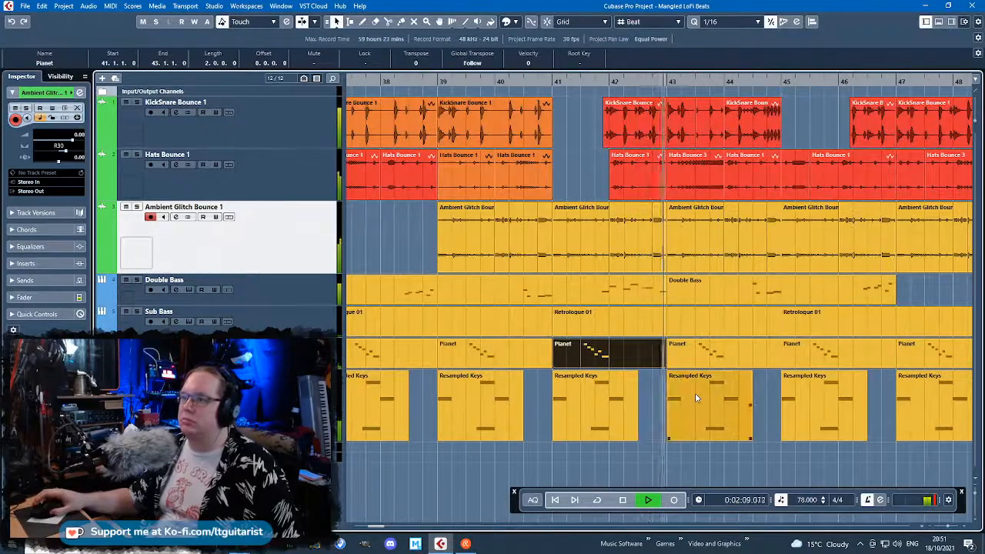
Listen to bars 43 to 48, replaying from bar 45, to check how the drums, glitch and bass parts fit together
scroll(715, 385, "down", 2)
scroll(743, 363, "up", 2)
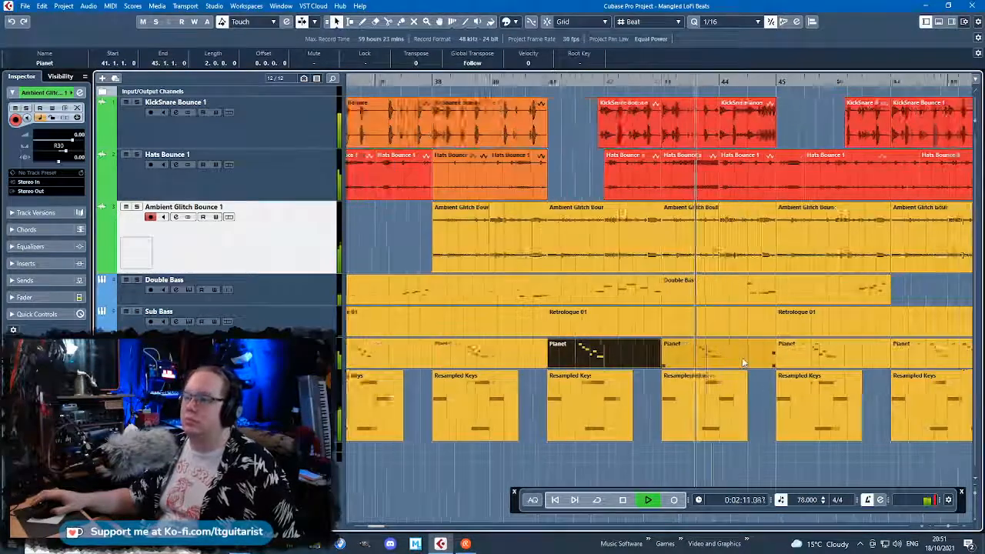
scroll(743, 362, "down", 2)
left_click_drag(762, 459, 905, 462)
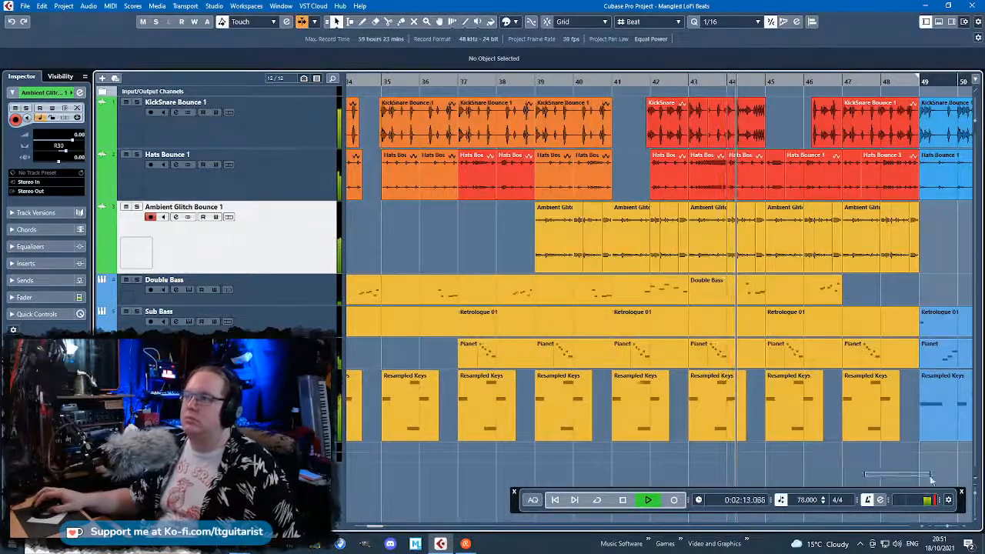
scroll(731, 433, "up", 4)
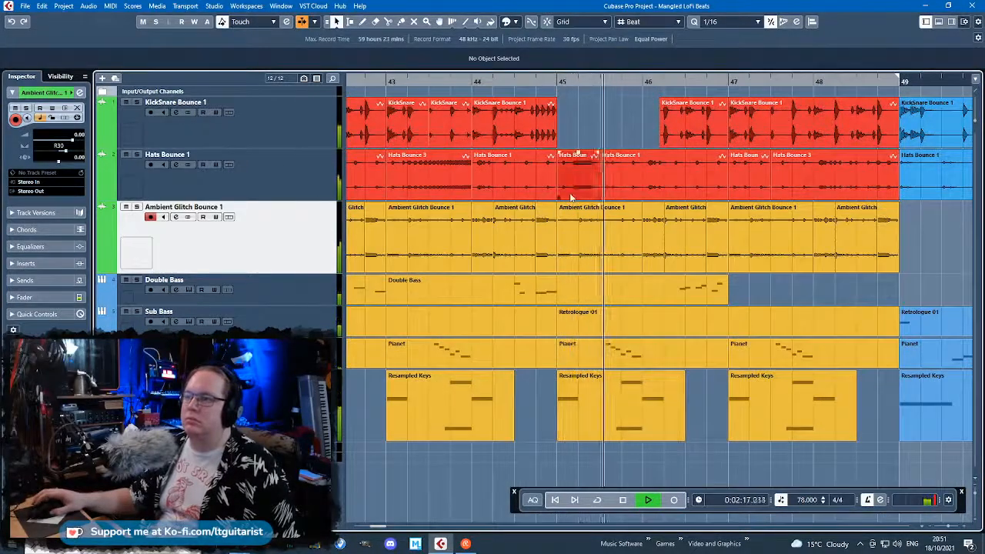
scroll(597, 262, "up", 2)
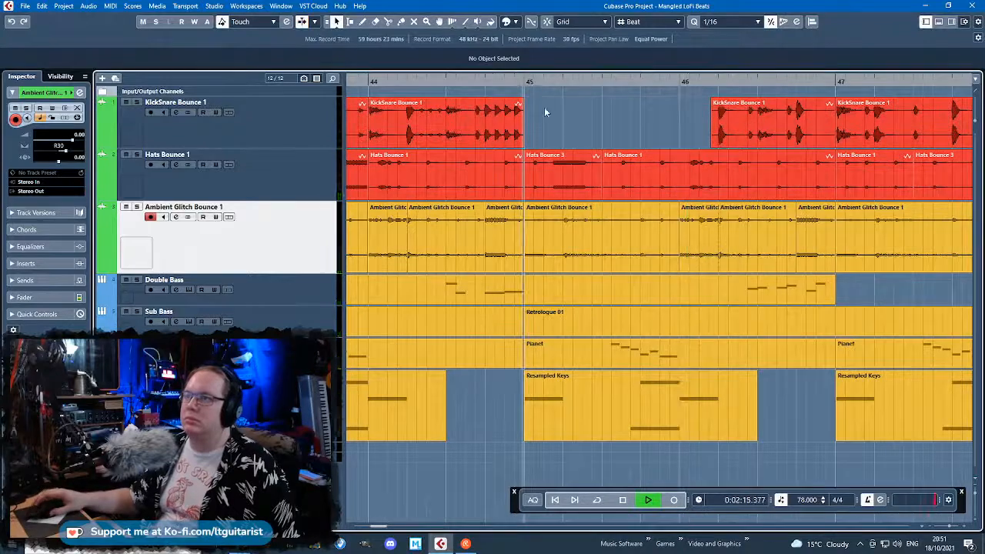
left_click(533, 82)
scroll(547, 230, "up", 2)
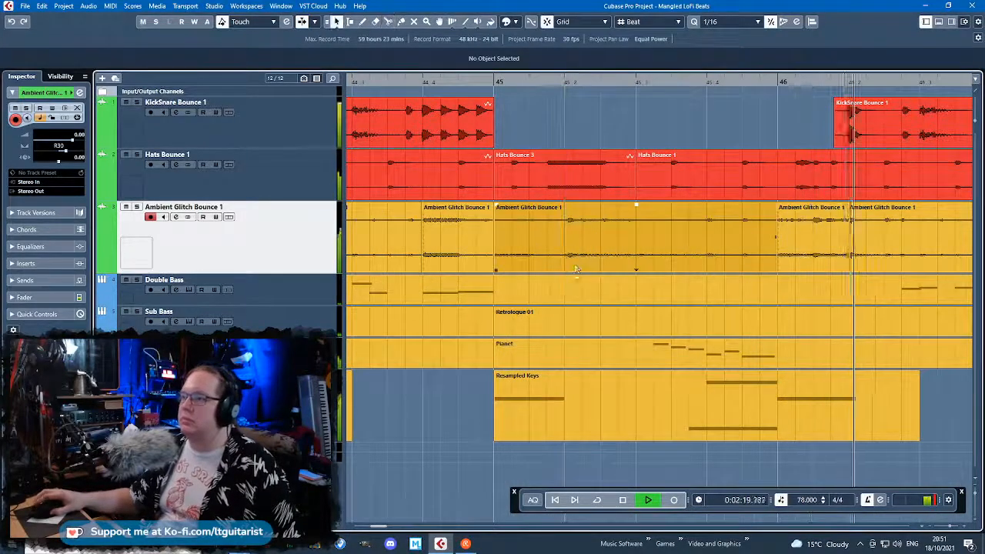
scroll(810, 336, "down", 3)
left_click_drag(778, 300, 831, 295)
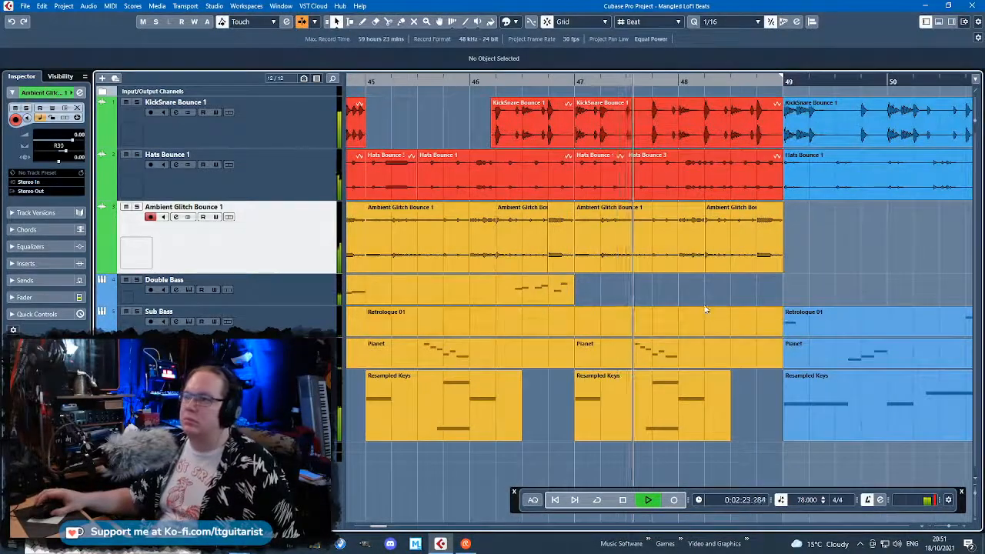
scroll(705, 309, "down", 3)
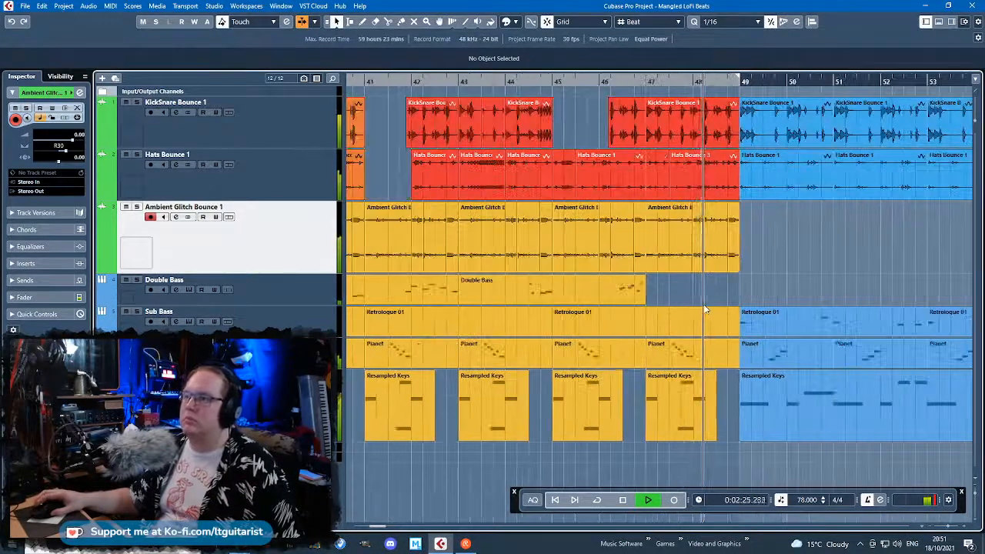
Restart playback from bar 33 and turn on cycle playback for the bar 33 to 49 range
scroll(705, 309, "down", 3)
key("space")
left_click(530, 85)
key("space")
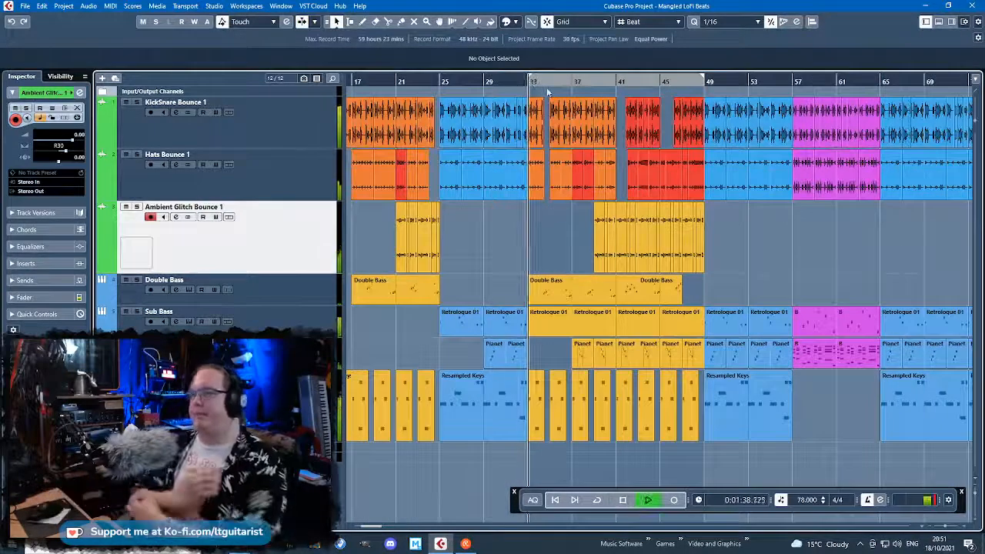
left_click(599, 500)
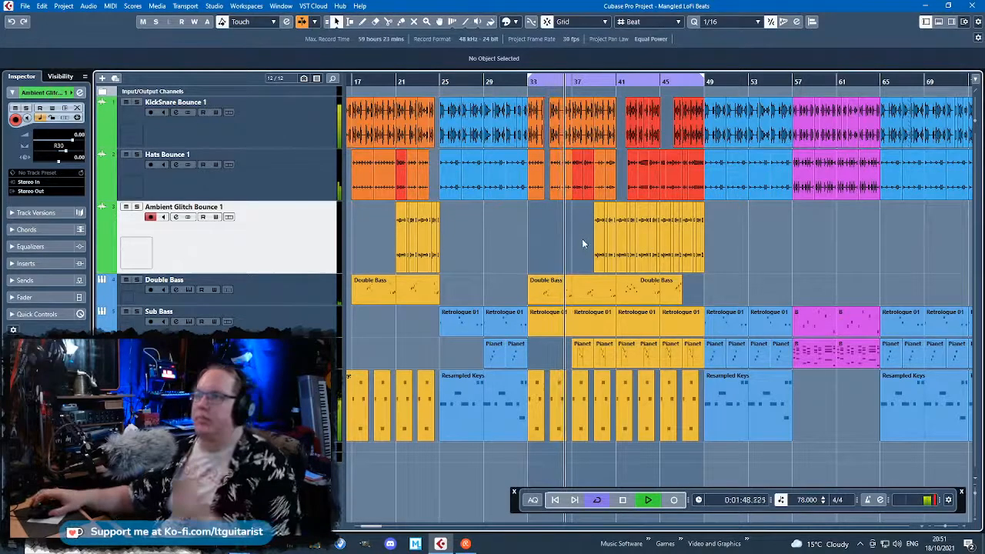
Split the KickSnare Bounce 1 event at beat 3 of bar 36 and delete the rest of that bar
key("h")
key("h")
key("h")
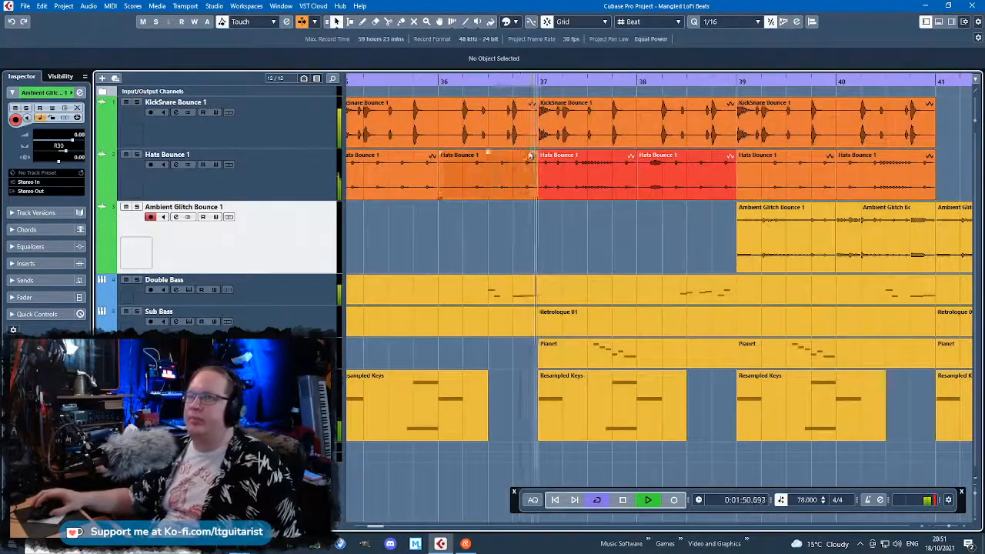
key("3")
left_click(497, 136)
key("1")
left_click(501, 134)
key("Delete")
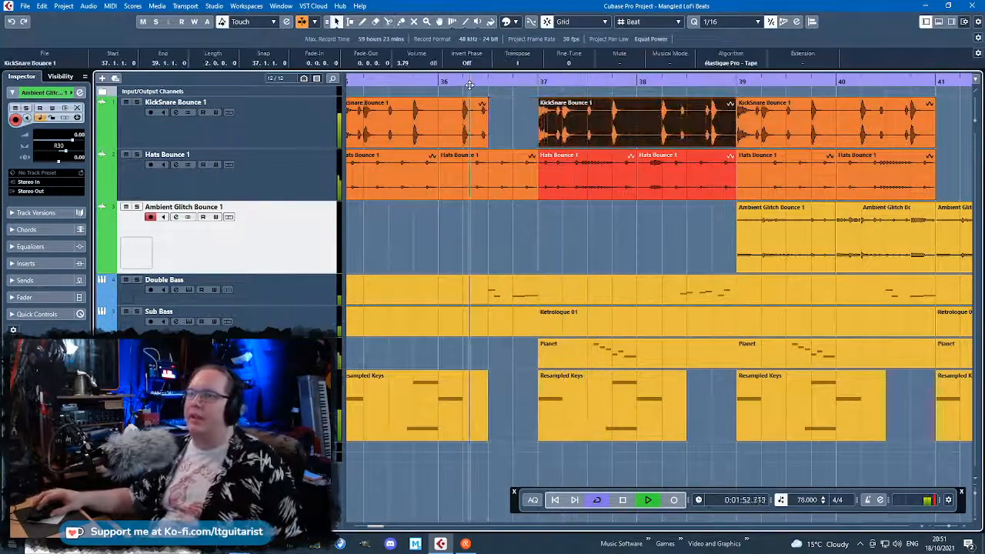
Split the Hats Bounce 1 event at beat 4 of bar 36 and delete its last beat before bar 37
key("h")
key("h")
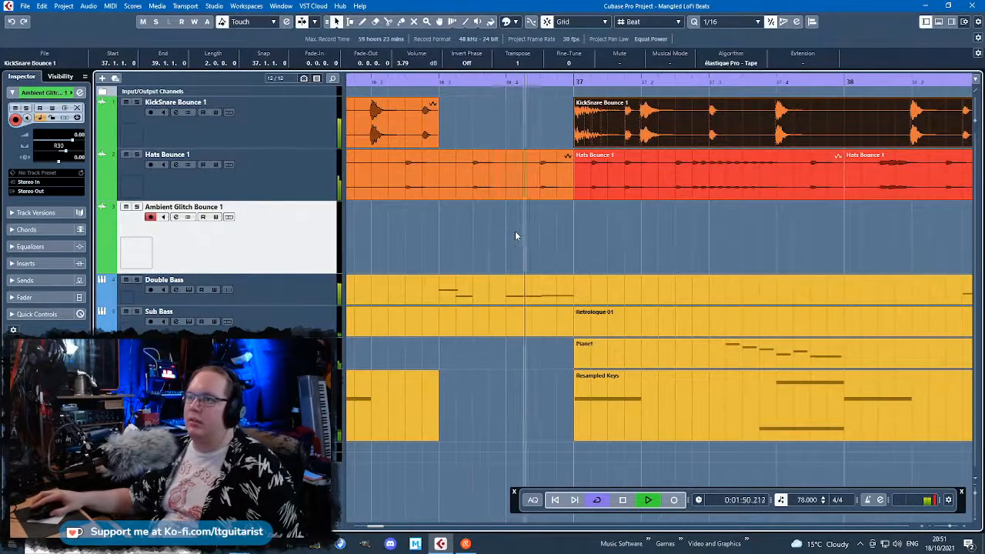
left_click(525, 181, "alt")
left_click(525, 178)
key("Delete")
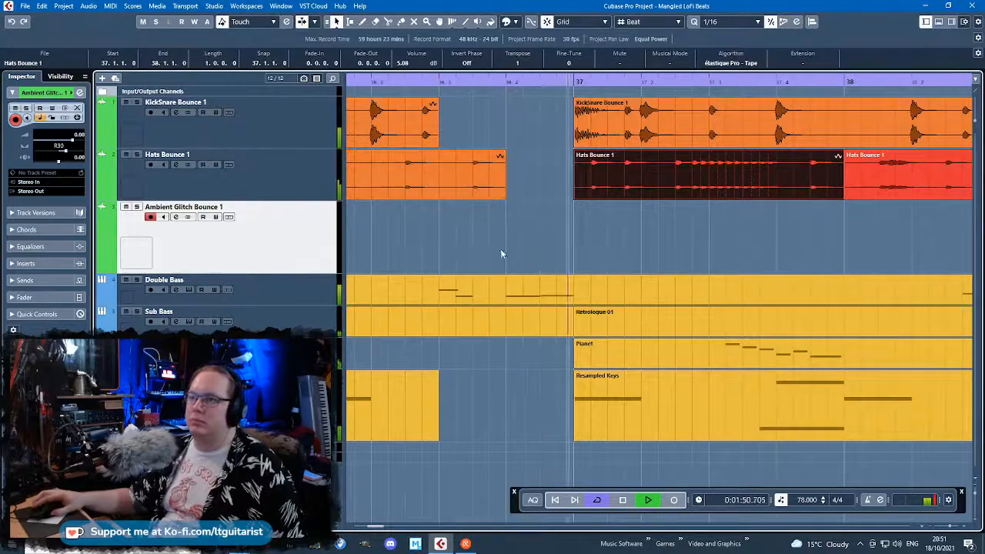
Split the Ambient Glitch Bounce 1 event at beat 3 of bar 39 and delete the second half of that bar
scroll(506, 277, "down", 3, "ctrl")
scroll(568, 266, "up", 3, "ctrl")
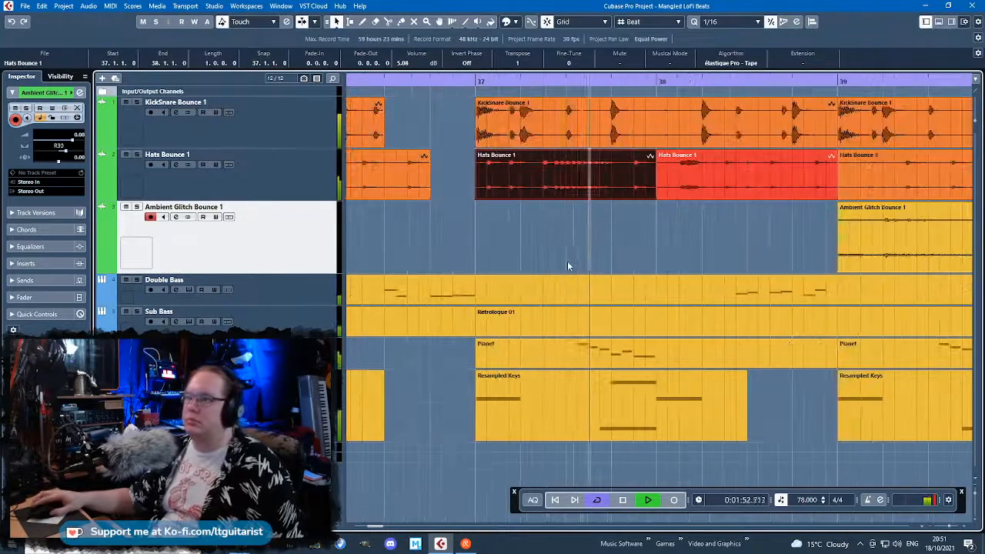
left_click(536, 231)
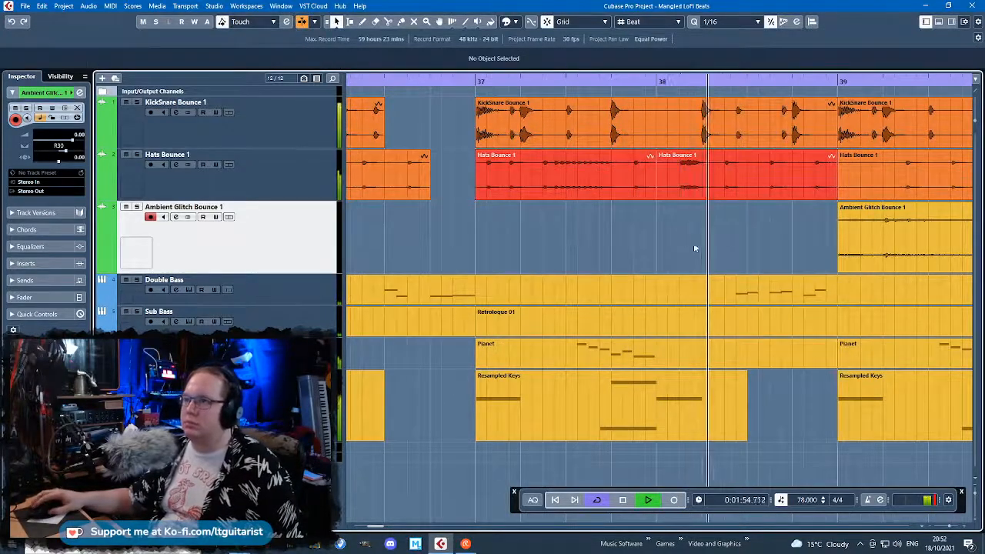
scroll(693, 242, "down", 2, "ctrl")
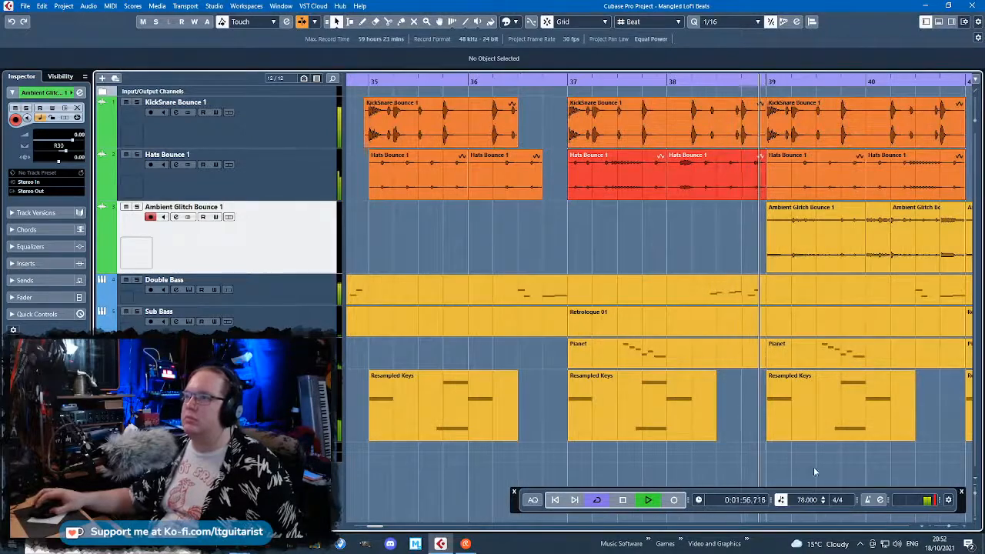
scroll(758, 325, "right", 5)
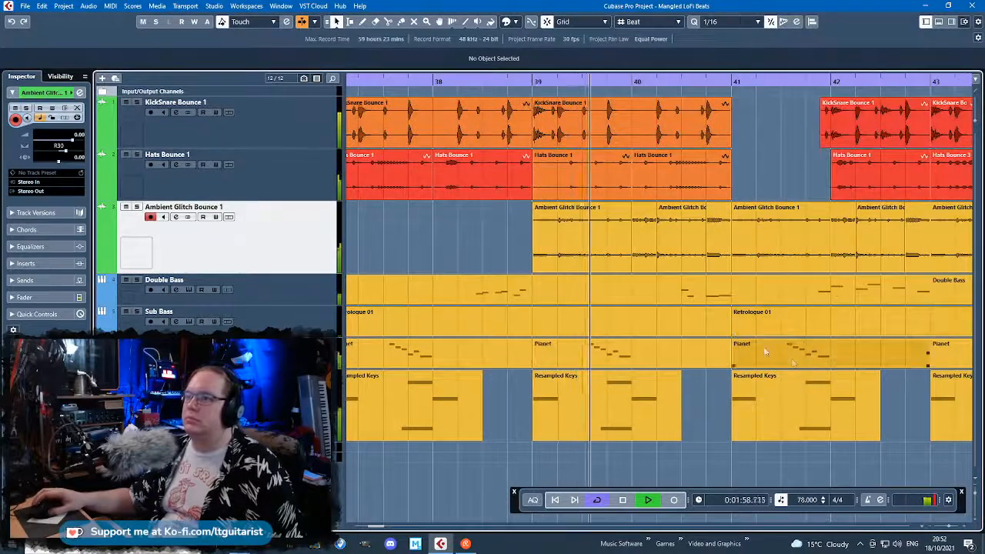
scroll(616, 245, "up", 1, "ctrl")
key("3")
left_click(567, 247)
key("1")
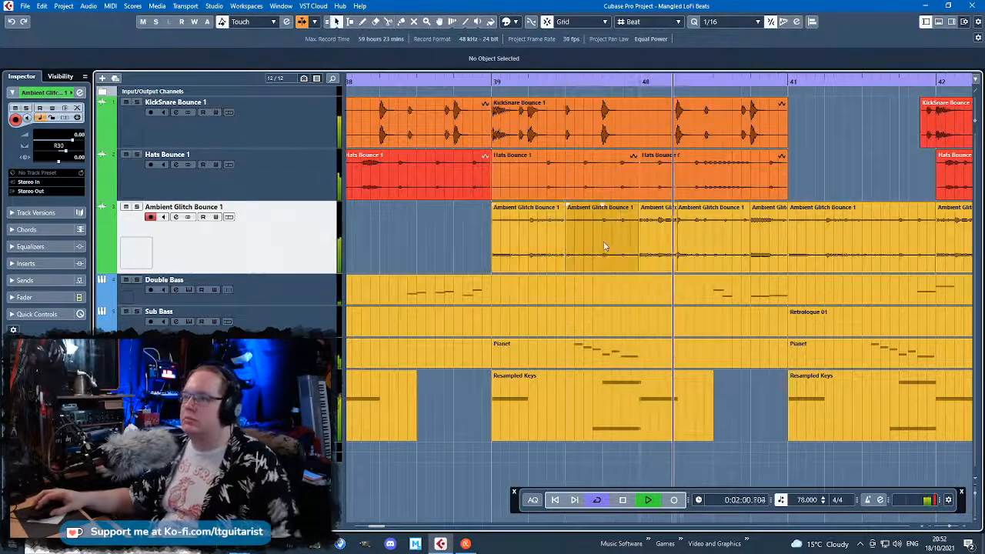
left_click(606, 248)
key("Delete")
Split the Ambient Glitch Bounce 1 event at beat 3 of bar 40 and delete the one-beat slice up to beat 4
key("3")
left_click(714, 245)
key("1")
left_click(728, 244)
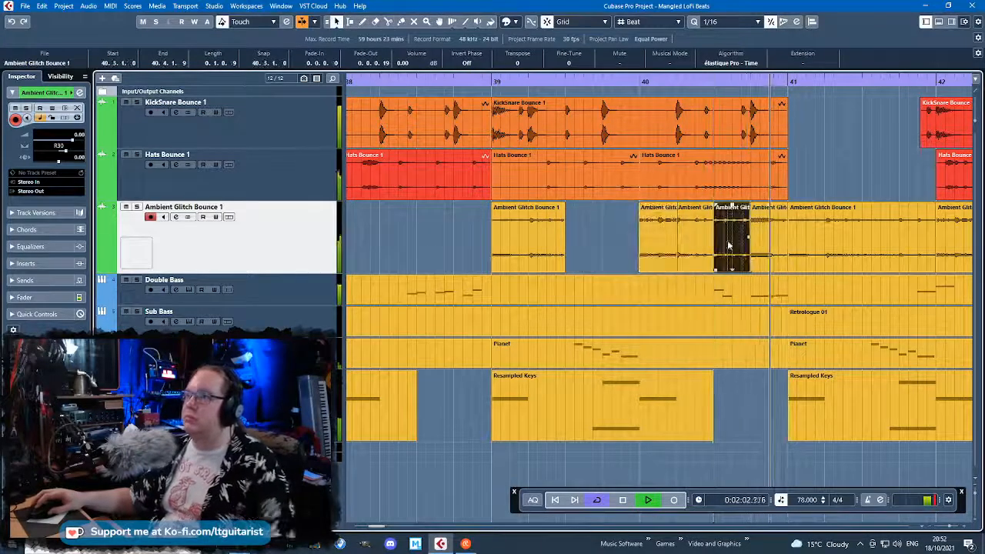
key("Delete")
Replay from bar 39 to check the gaps in the ambient glitch part
left_click(490, 82)
scroll(539, 192, "up", 1, "ctrl")
key("3")
key("1")
left_click(564, 209)
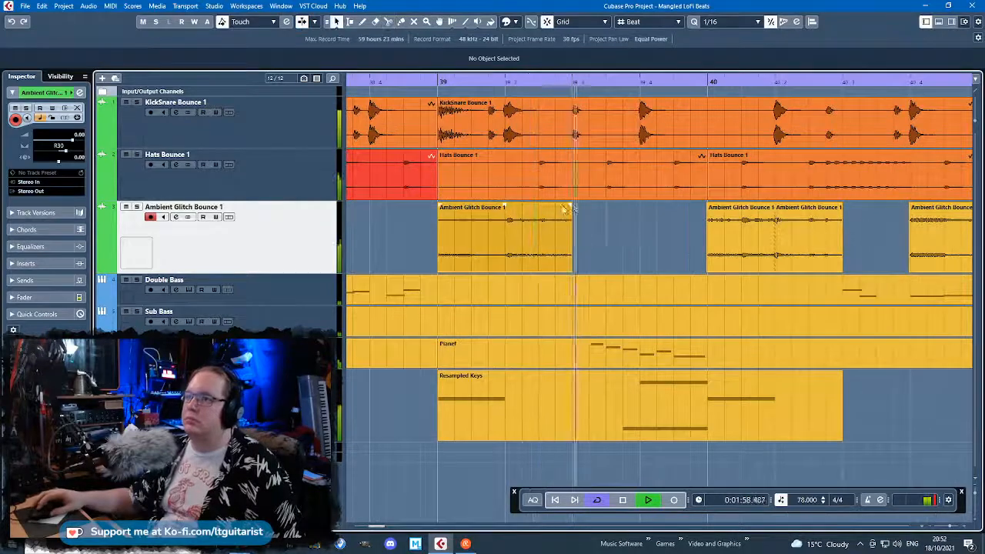
left_click(546, 225)
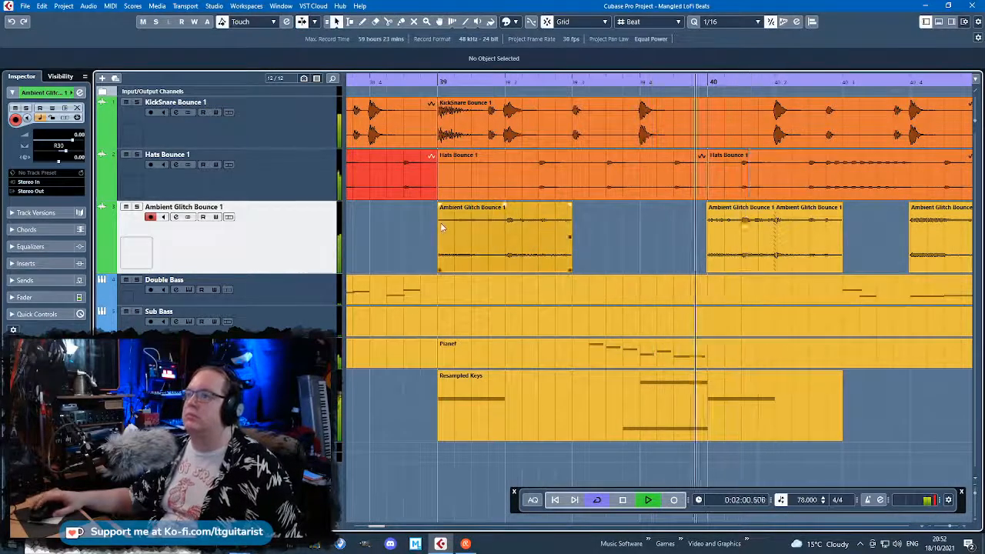
scroll(441, 224, "down", 2, "ctrl")
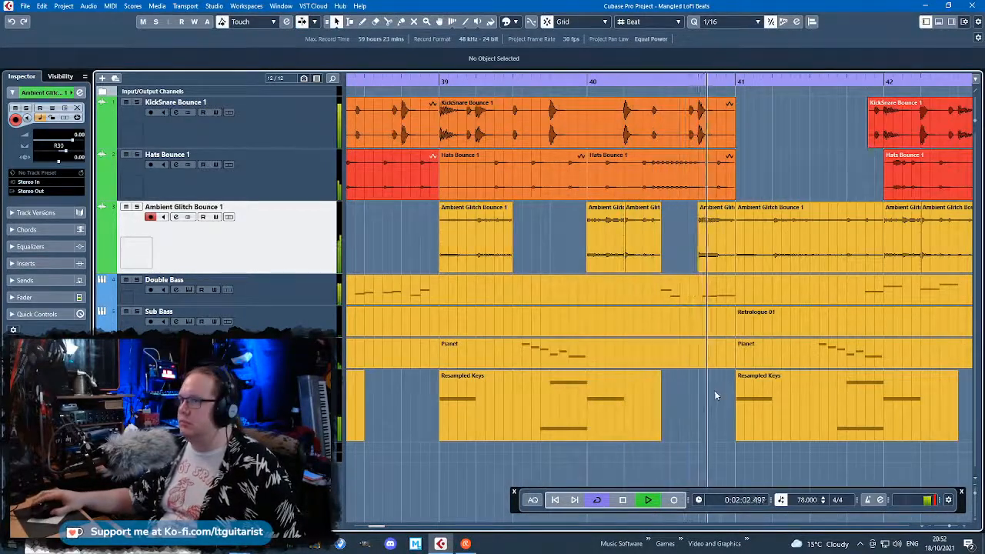
Split the Hats Bounce 1 event at beat 3 of bar 40 and delete the second half of that bar
scroll(714, 394, "up", 2, "ctrl")
left_click(633, 177)
key("Delete")
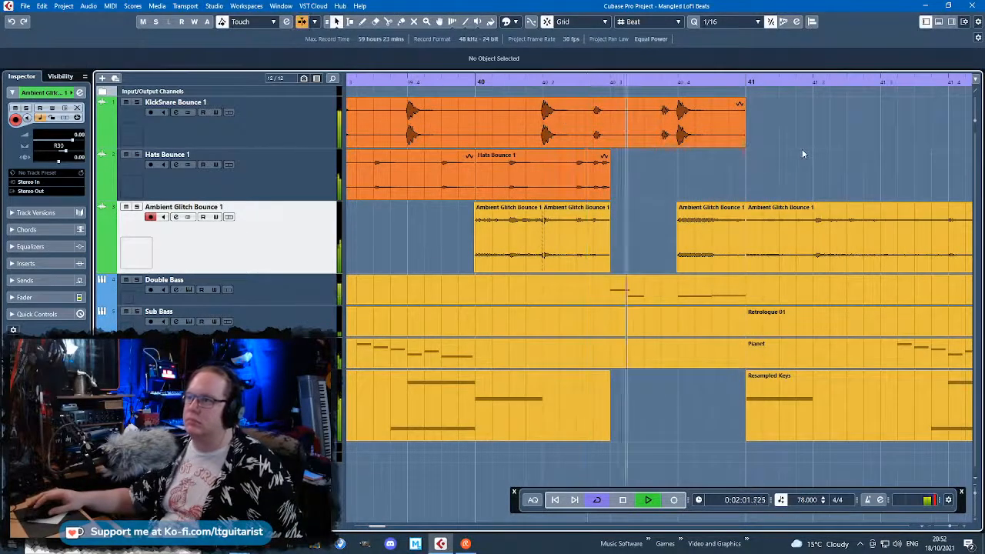
Split the Double Bass event at bar 41 and delete its two-bar part in bars 41 and 42
scroll(669, 356, "down", 3, "ctrl")
scroll(670, 356, "up", 2, "ctrl")
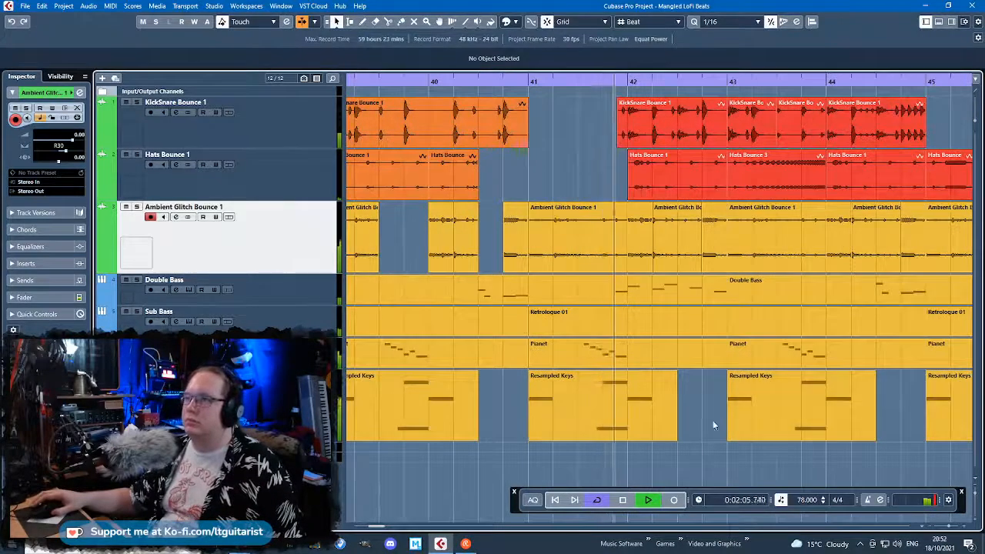
scroll(705, 424, "down", 2, "ctrl")
left_click_drag(738, 460, 820, 485)
left_click(610, 294, "alt")
scroll(745, 372, "up", 2, "ctrl")
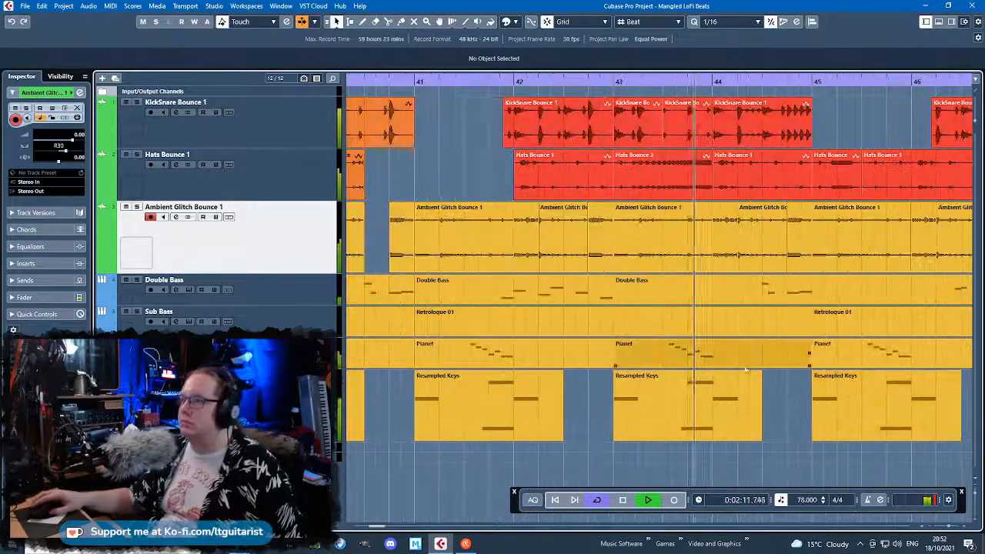
left_click(687, 385)
scroll(679, 384, "down", 3, "ctrl")
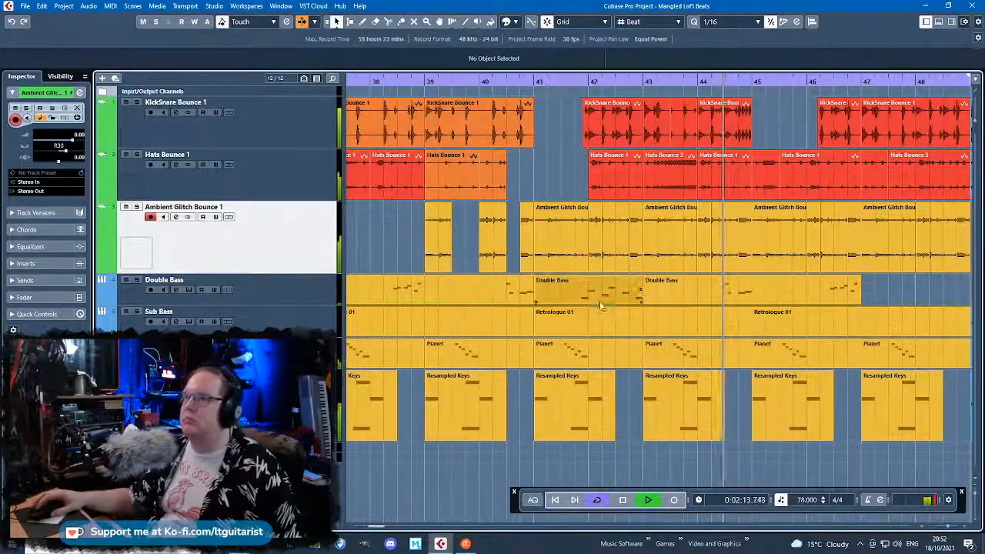
left_click(589, 295)
scroll(587, 313, "down", 1, "ctrl")
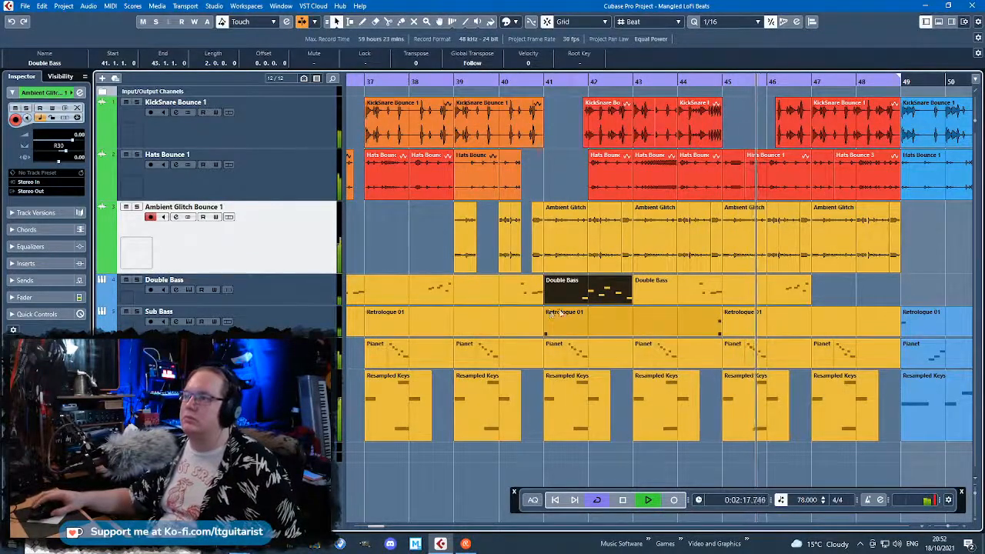
key("Delete")
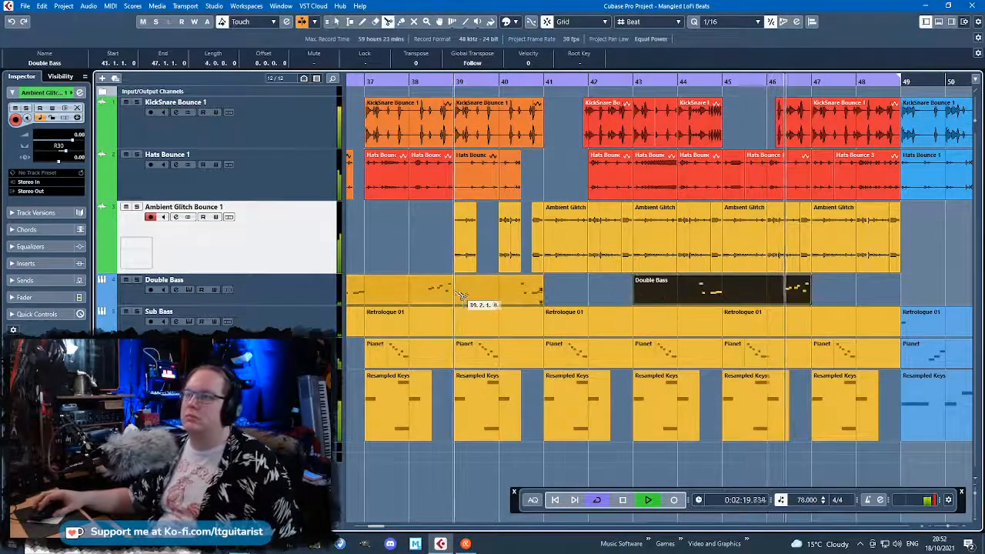
Split the Double Bass event at bar 39 and duplicate its two-bar phrase to bar 41
left_click(457, 297, "alt")
left_click(493, 298)
key("ctrl+d")
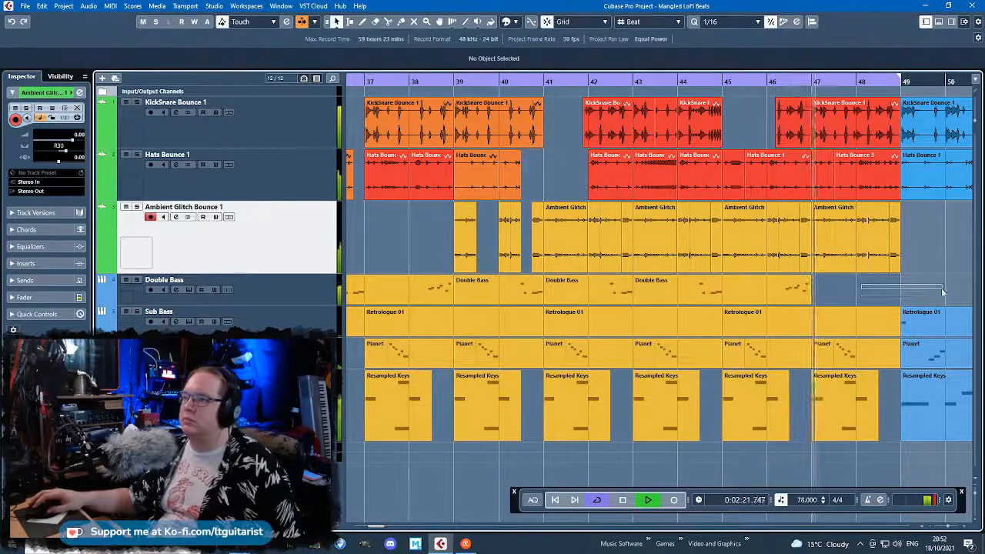
Delete the two Double Bass events filling bars 39 to 42
key("Delete")
left_click(491, 293)
key("Delete")
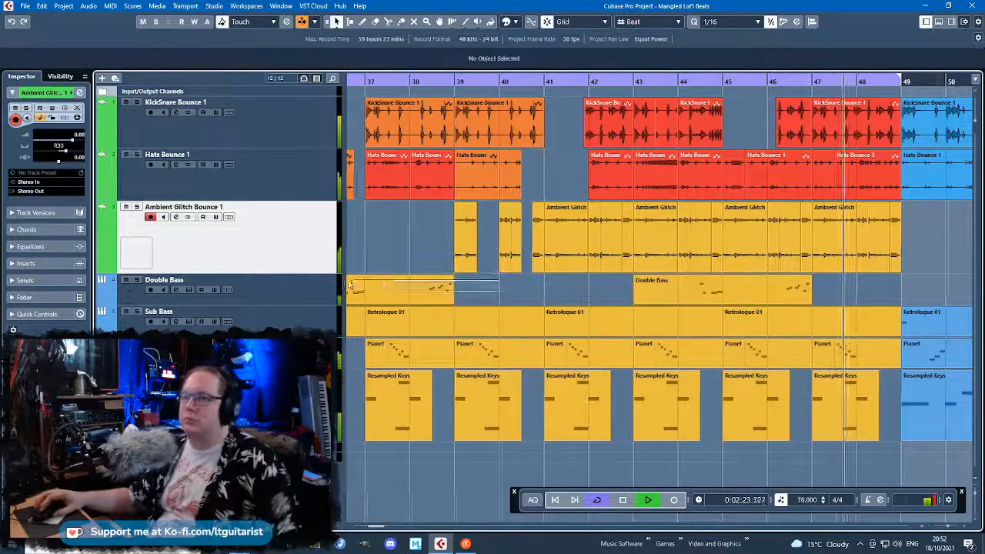
left_click(433, 295)
key("ctrl+d")
key("Delete")
Split the Double Bass event at bar 35 and duplicate the four-bar phrase from there to bar 39
scroll(502, 301, "down", 4)
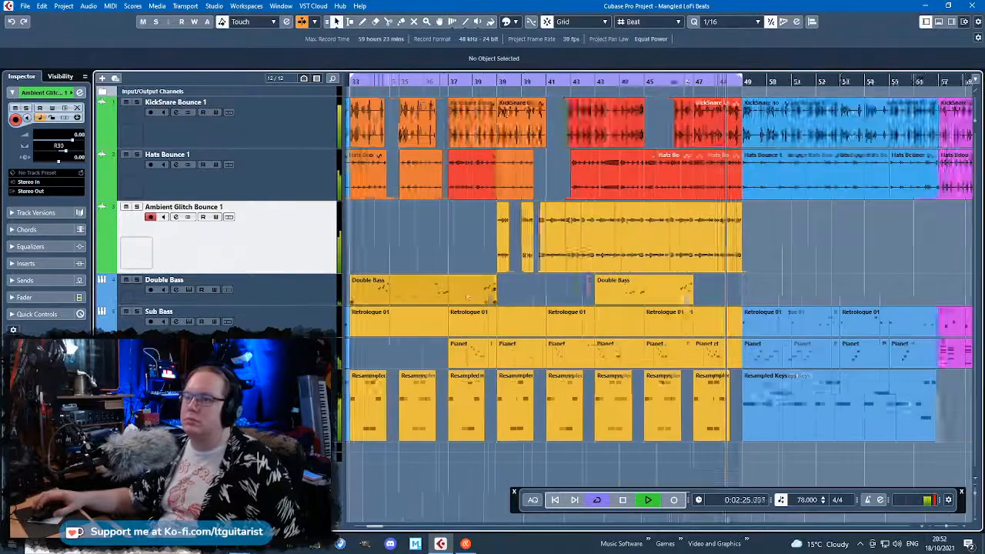
scroll(423, 291, "up", 3)
left_click(388, 294, "alt")
left_click(429, 294)
key("ctrl+d")
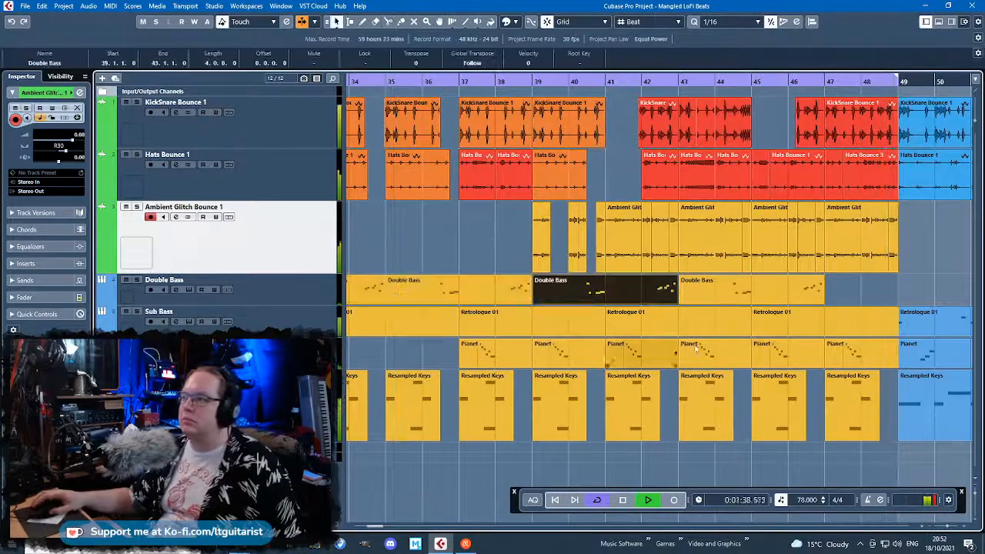
Split the KickSnare Bounce event at bar 50 beat 3 and delete its opening part from bar 49
scroll(811, 351, "down", 3)
left_click_drag(906, 283, 785, 262)
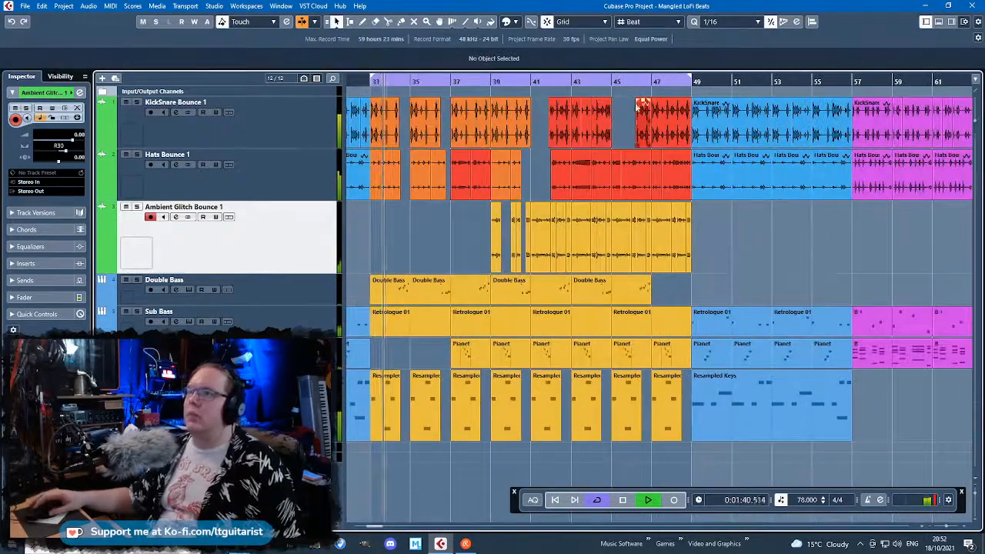
scroll(667, 197, "up", 3)
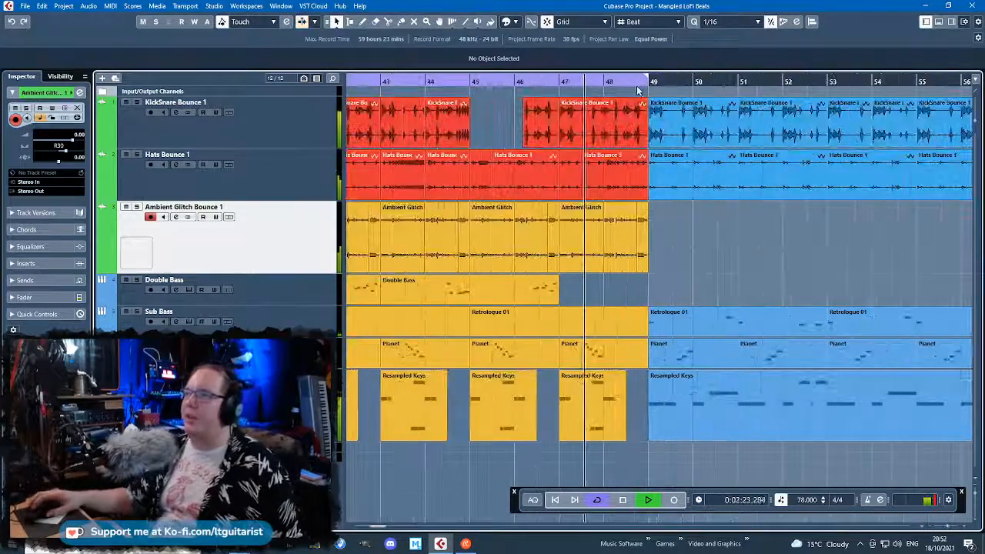
scroll(636, 268, "up", 5)
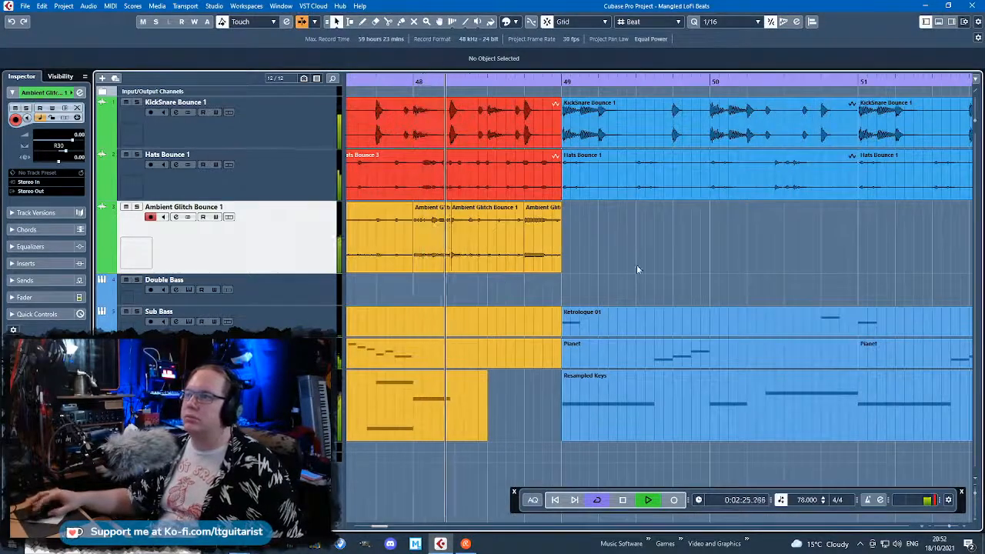
scroll(637, 264, "down", 2)
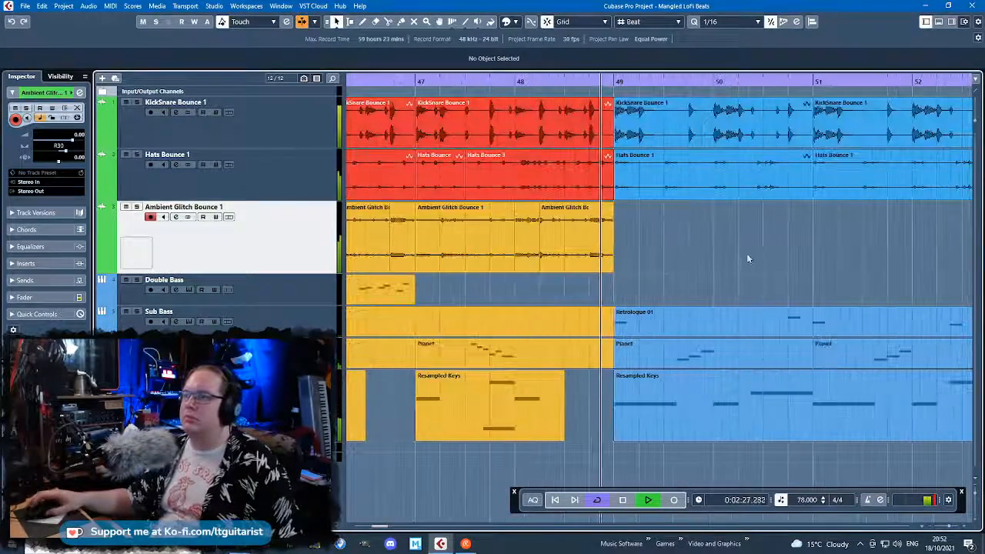
scroll(517, 237, "right", 4)
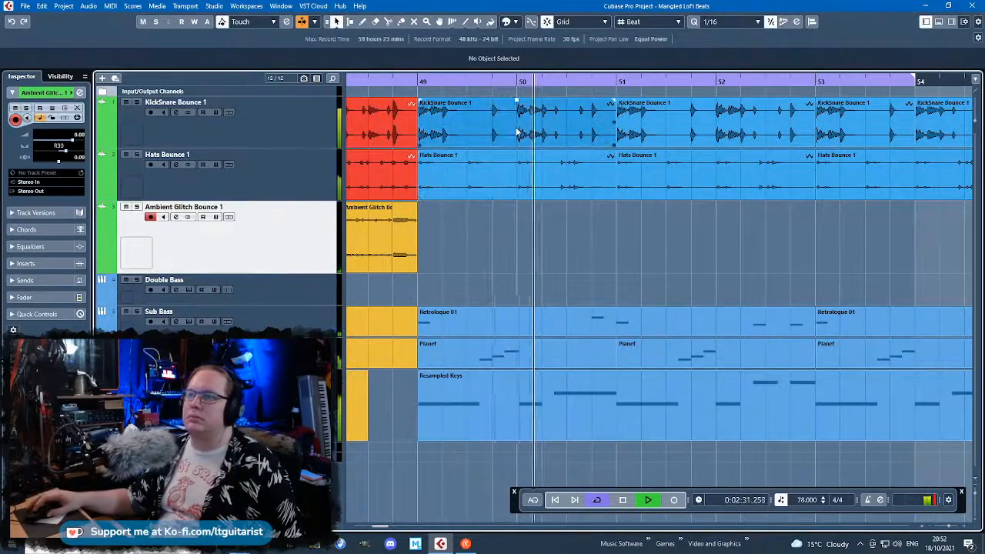
left_click(572, 140, "alt")
left_click(559, 130)
key("Delete")
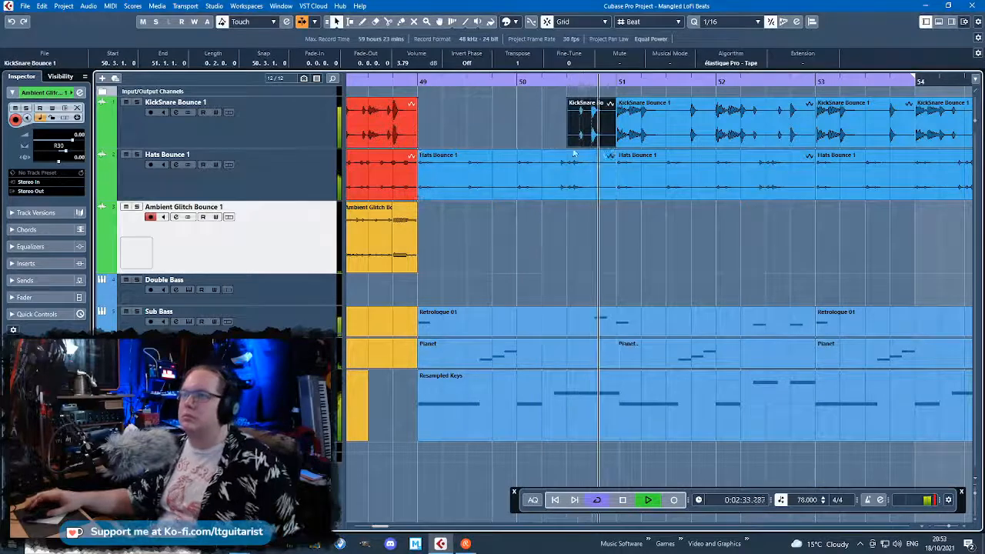
Try trimming the start of the remaining KickSnare Bounce piece in bar 50 to position 50.3.3.103
scroll(566, 139, "up", 3)
left_click_drag(559, 144, 591, 145)
scroll(541, 241, "down", 3)
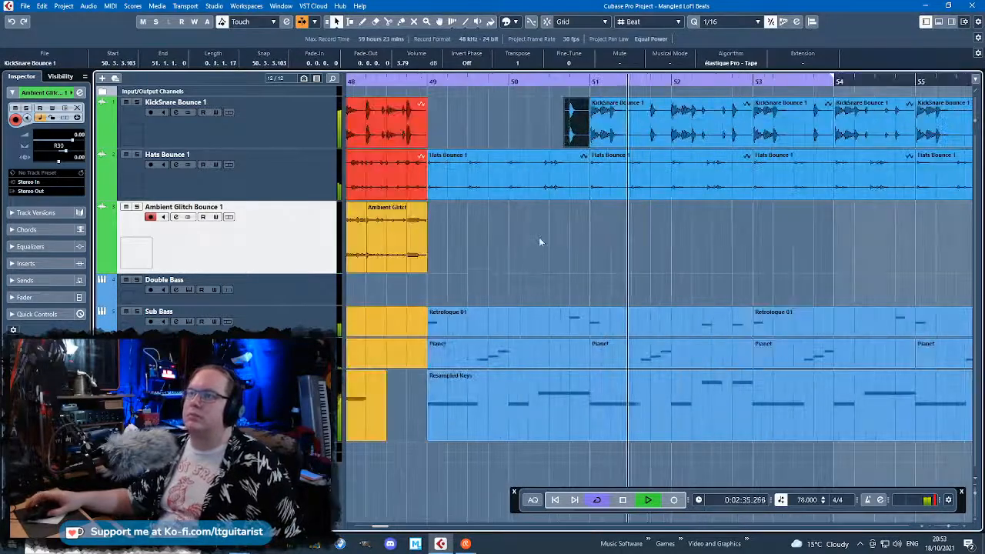
Split the Hats Bounce event at bar 50 beat 2 and delete its opening part from bar 49
left_click(537, 180)
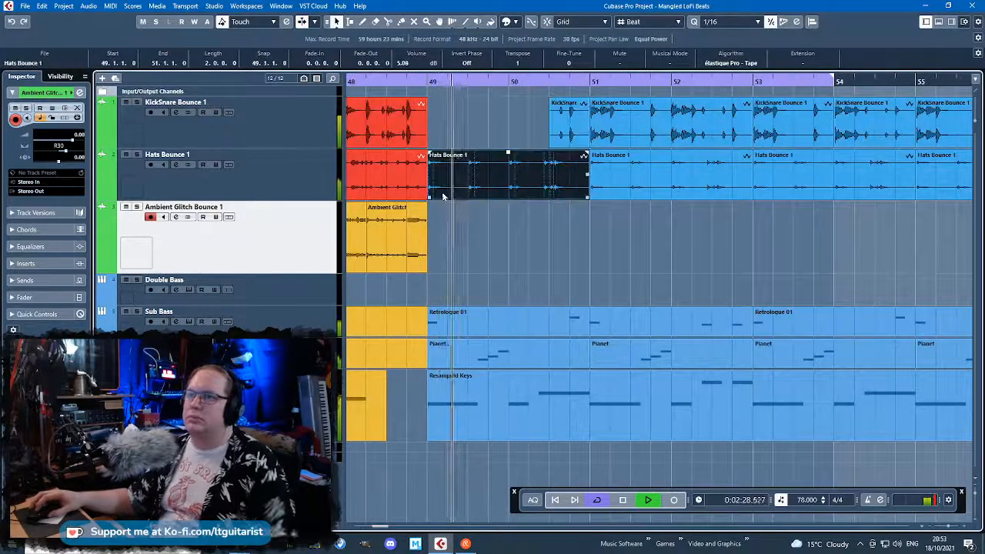
left_click(525, 270)
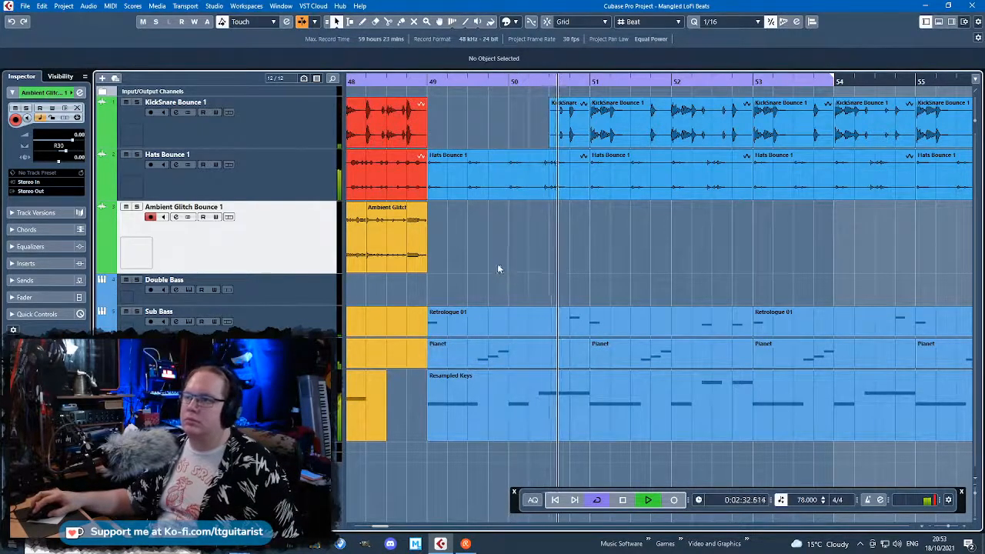
key("3")
key("j")
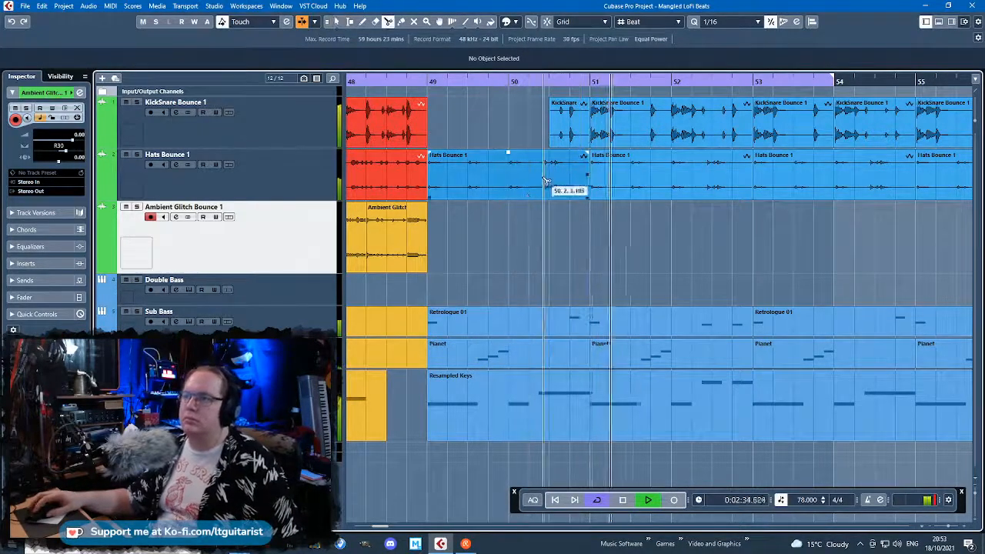
left_click(530, 184)
key("1")
left_click(506, 181)
key("Delete")
Add a short fade-out of about 0.0.0.104 to the Hats Bounce event ending at bar 49
left_click(406, 83)
key("h")
key("h")
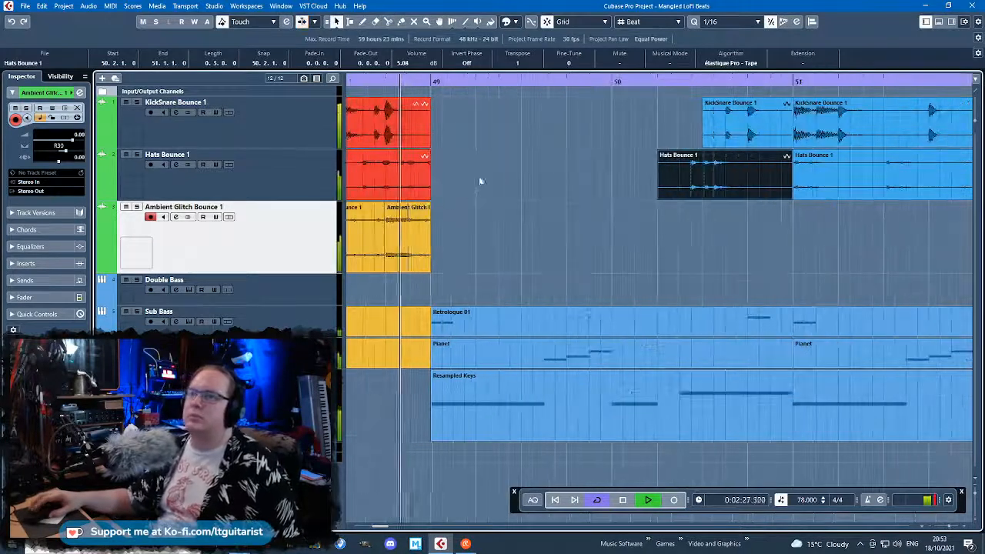
left_click(482, 185)
left_click_drag(429, 152, 419, 154)
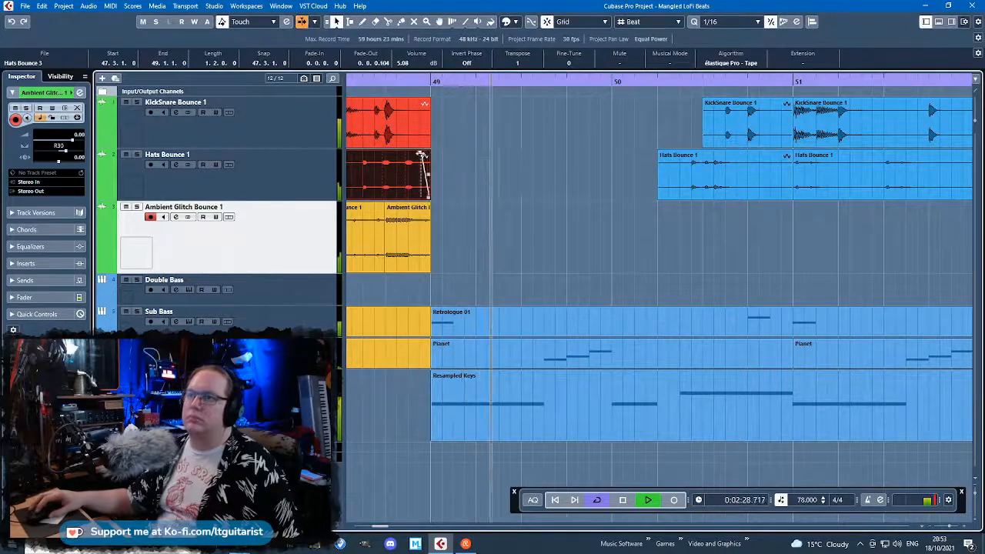
Delete the leftover Hats Bounce piece before bar 51 and the Planet event covering bars 49 and 50
scroll(478, 254, "down", 4)
scroll(553, 270, "up", 3)
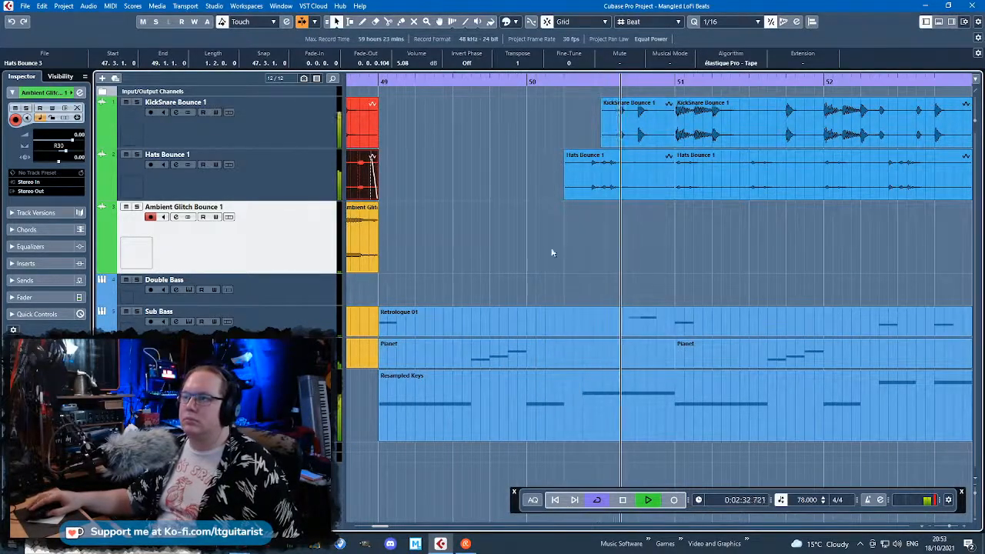
left_click(641, 193)
key("Delete")
left_click(630, 346)
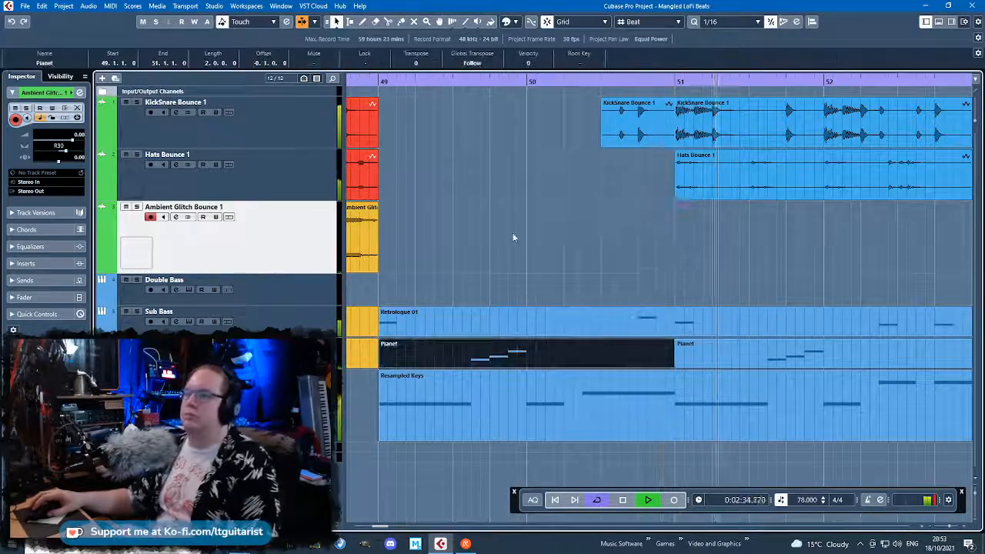
key("Delete")
scroll(463, 198, "up", 1)
left_click(682, 262)
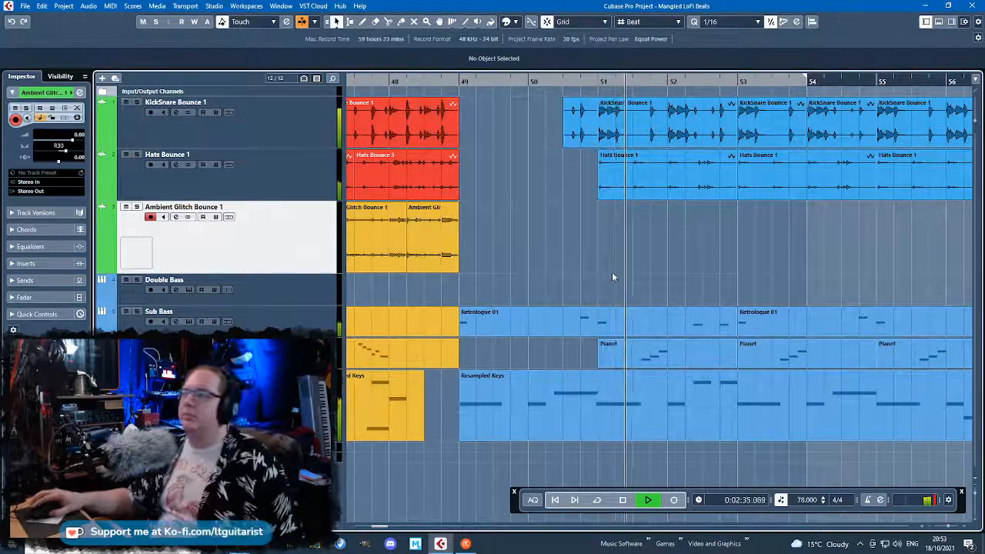
Set the locator range to run from bar 49 to late in bar 58
scroll(615, 282, "down", 3)
scroll(671, 270, "up", 2)
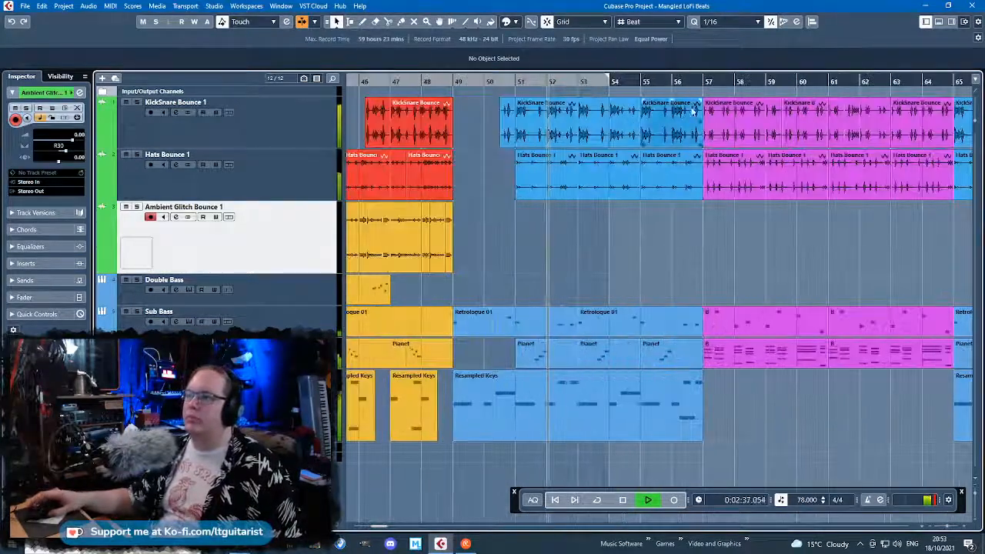
left_click_drag(683, 81, 758, 80)
left_click_drag(610, 79, 472, 87)
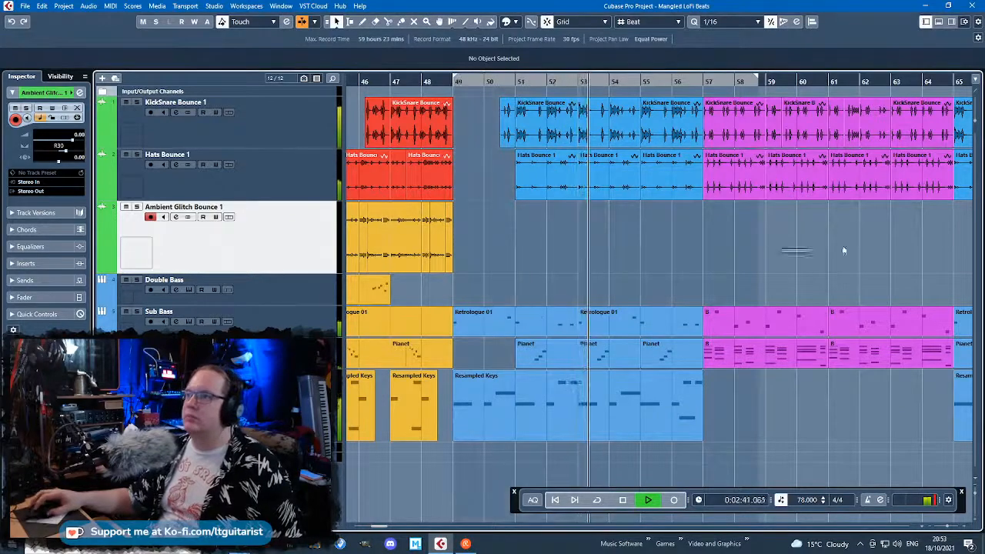
Listen through the arrangement from bar 53 to bar 63, examining the section from bar 57 and its lead-in to bar 65
left_click_drag(704, 247, 973, 265)
left_click_drag(722, 244, 875, 238)
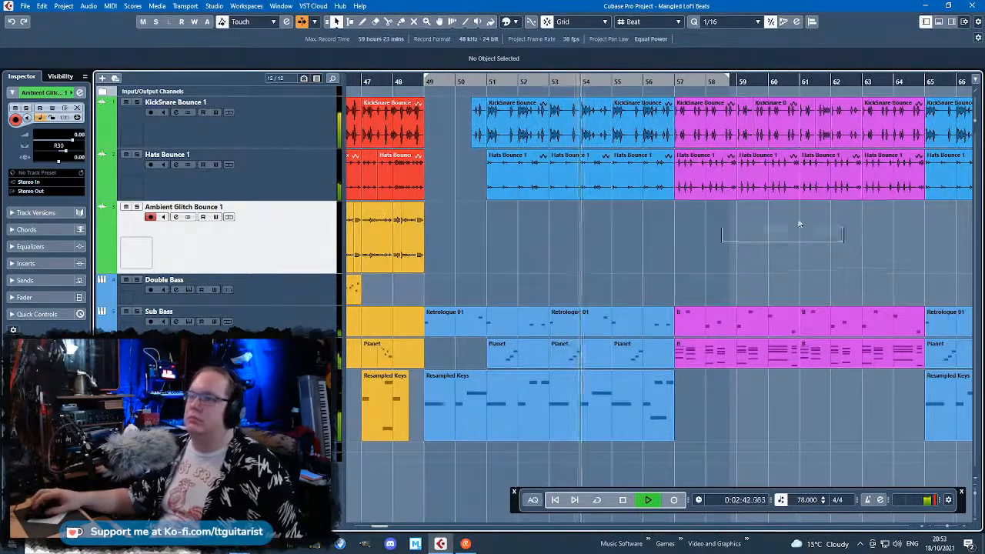
left_click(285, 353)
scroll(628, 283, "up", 5)
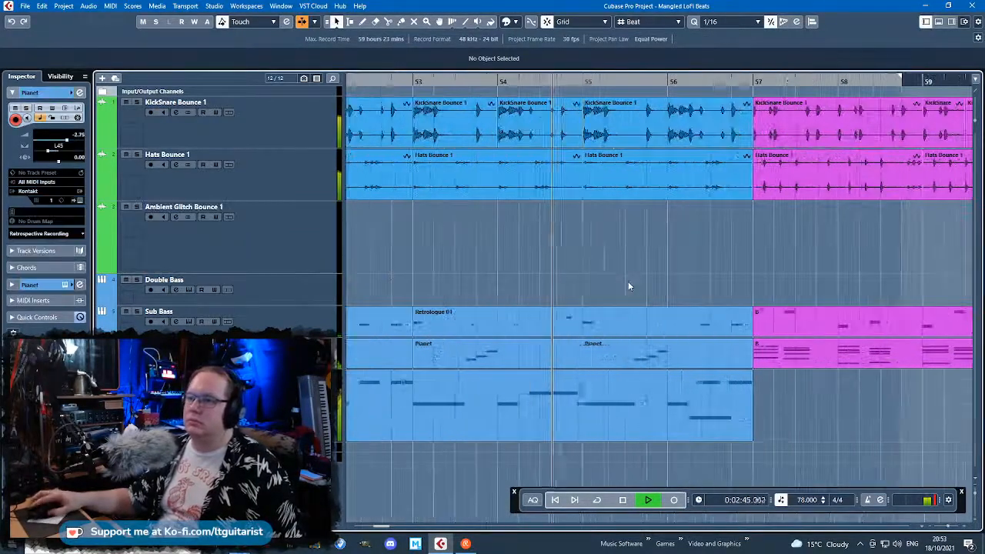
scroll(626, 281, "down", 5)
scroll(631, 307, "up", 6)
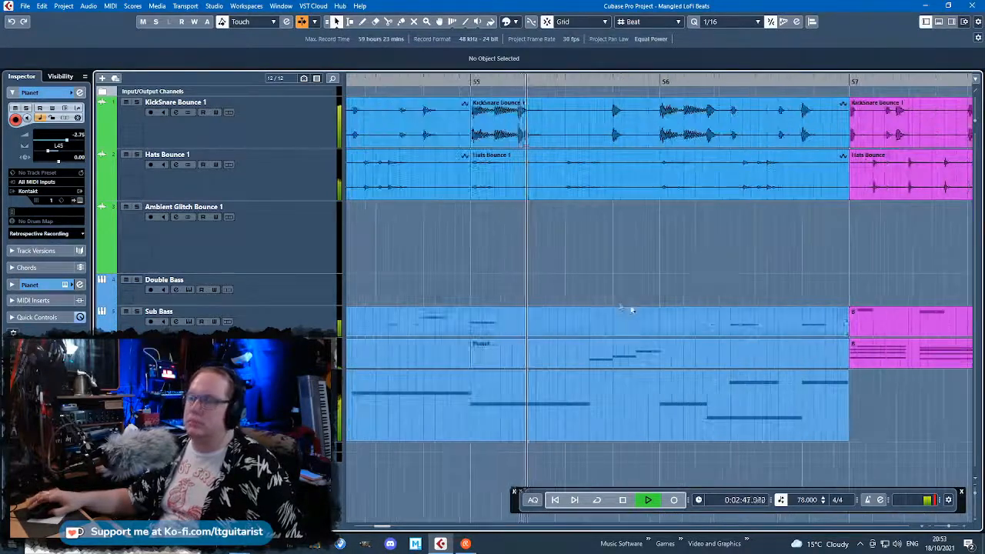
scroll(629, 306, "down", 7)
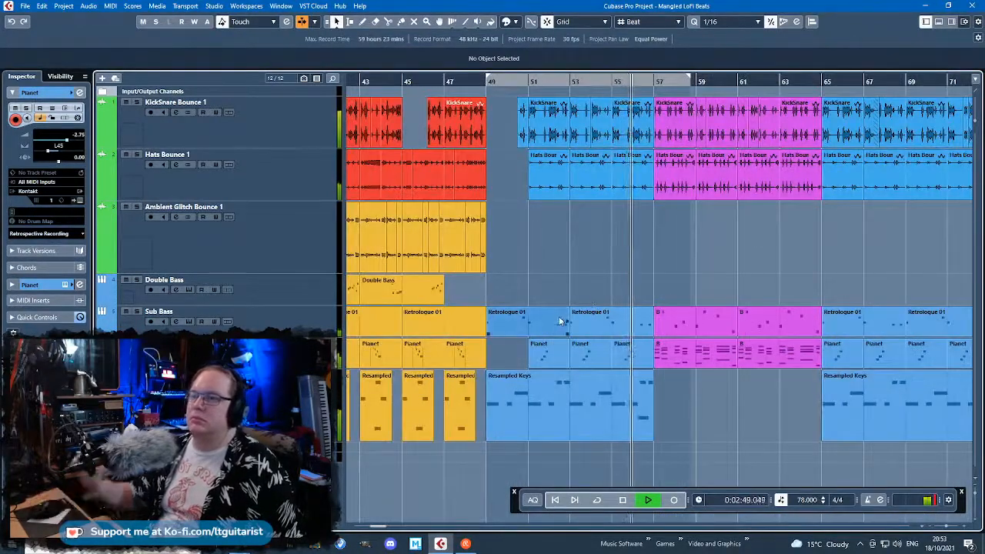
scroll(559, 316, "up", 3)
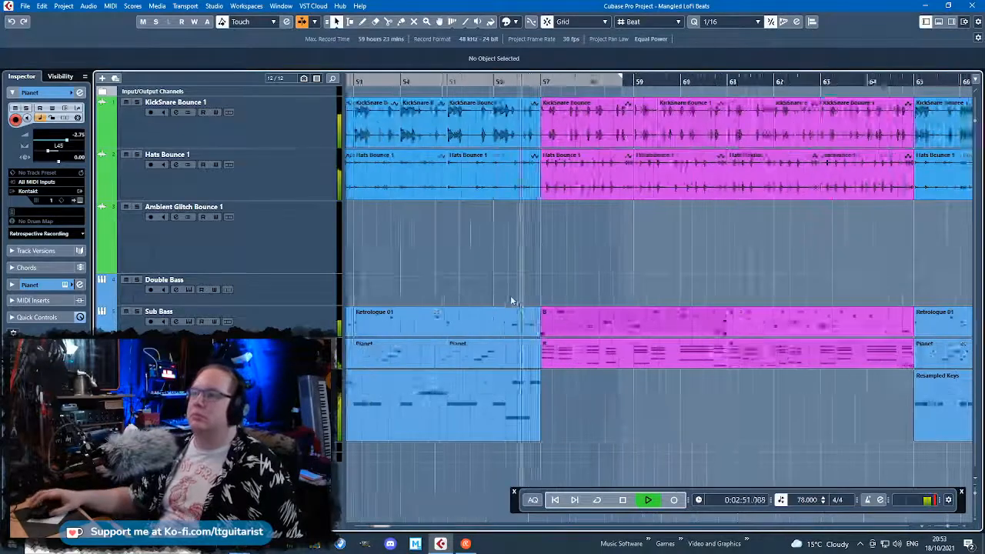
scroll(518, 293, "up", 2)
scroll(664, 312, "down", 5)
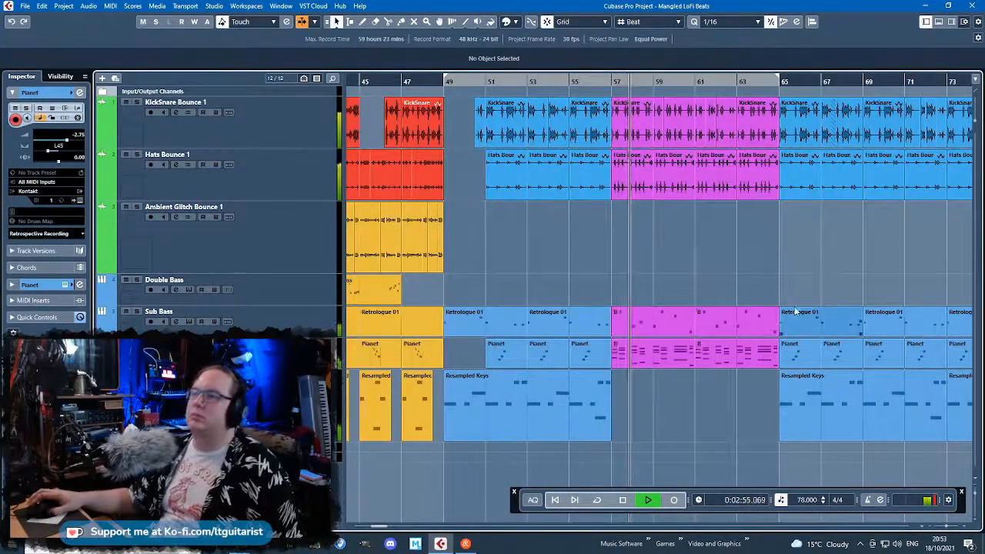
scroll(796, 310, "up", 3)
scroll(748, 281, "down", 4)
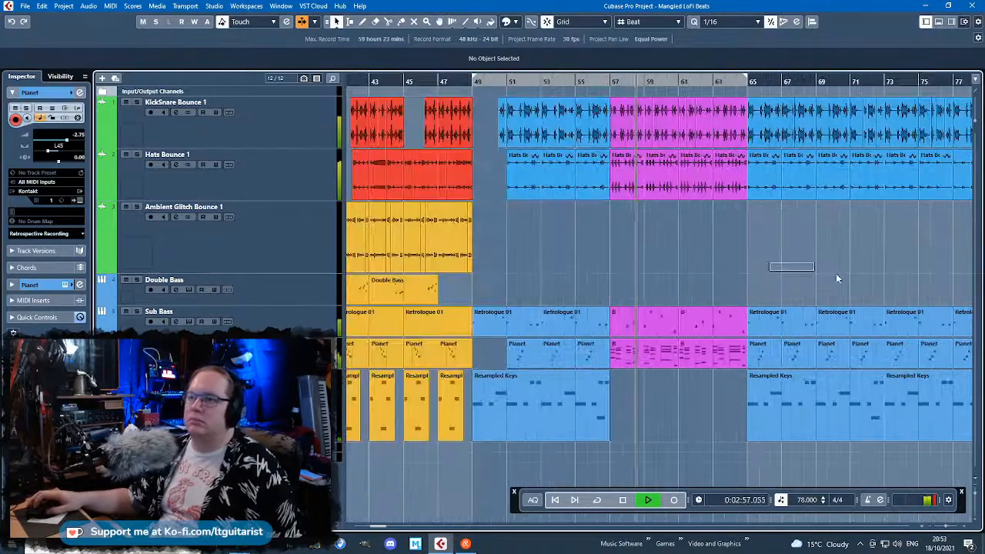
scroll(817, 287, "up", 3)
scroll(758, 284, "down", 2)
scroll(750, 282, "up", 1)
scroll(749, 281, "up", 2)
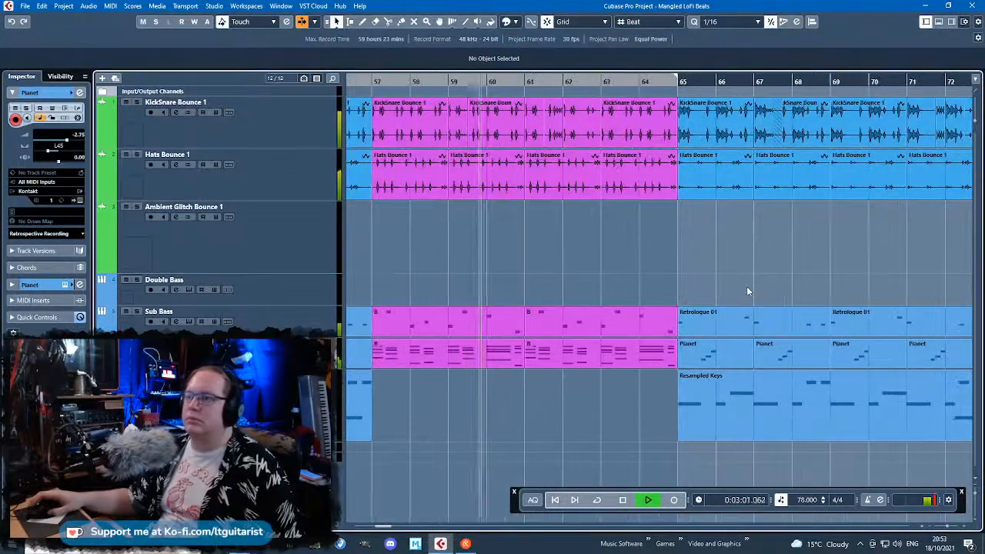
scroll(745, 277, "down", 2)
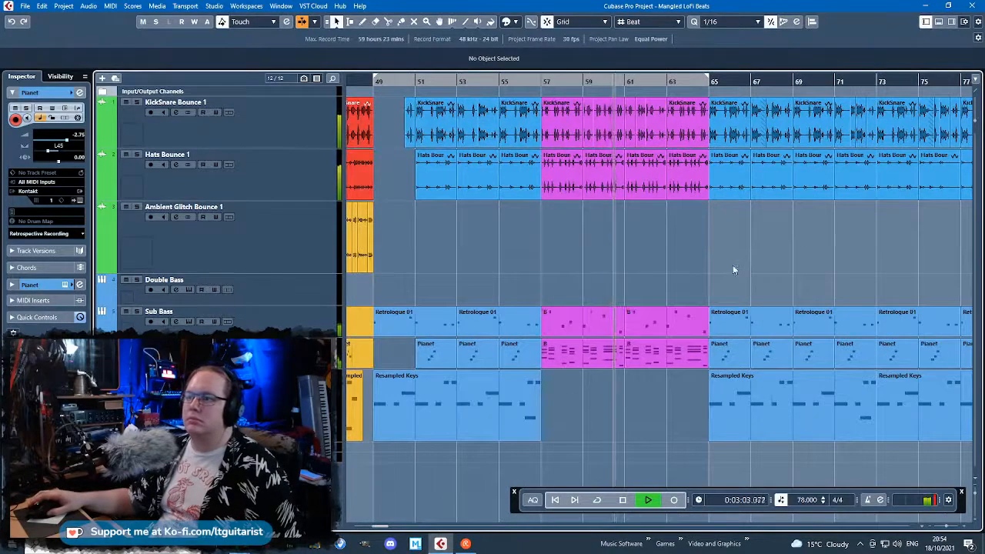
left_click_drag(515, 507, 519, 515)
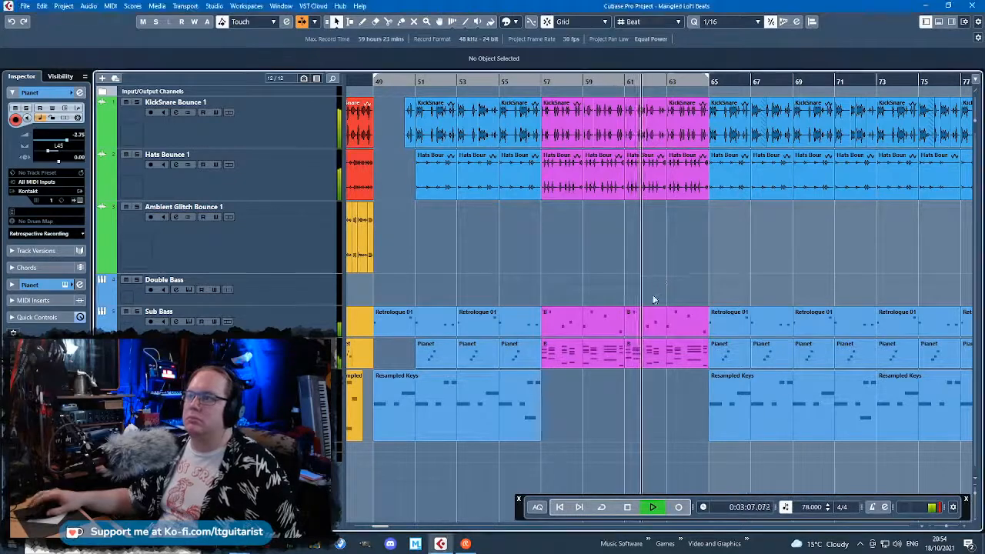
scroll(654, 294, "up", 3)
scroll(715, 288, "up", 3)
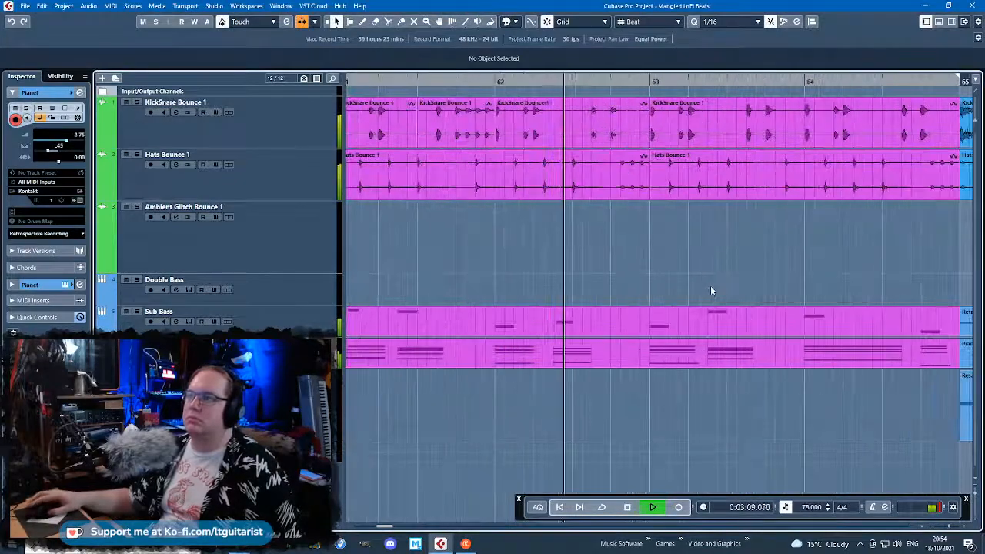
scroll(713, 246, "up", 1)
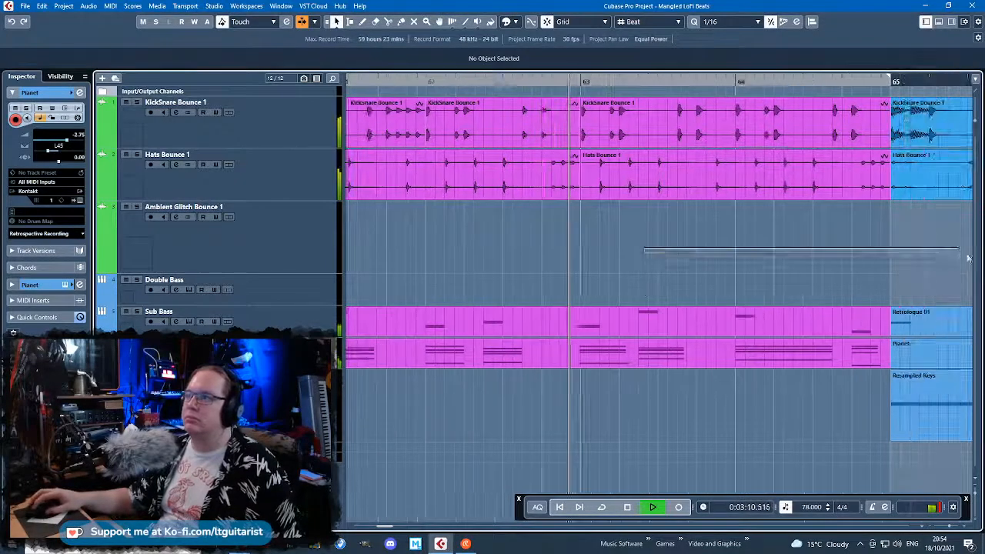
Stop playback, split the KickSnare Bounce event at bar 64, and delete its second bar
key("space")
left_click(742, 131, "alt")
key("Delete")
Time-stretch the one-bar KickSnare Bounce piece at bar 63 to reach bar 65 and play it back from bar 62
left_click(713, 134)
key("1")
key("1")
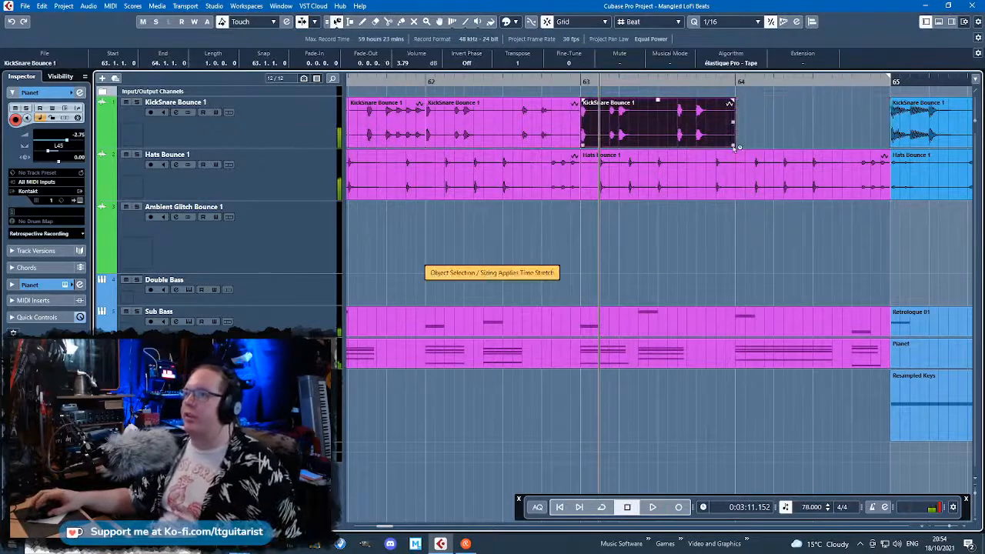
left_click_drag(736, 146, 890, 146)
left_click(540, 82)
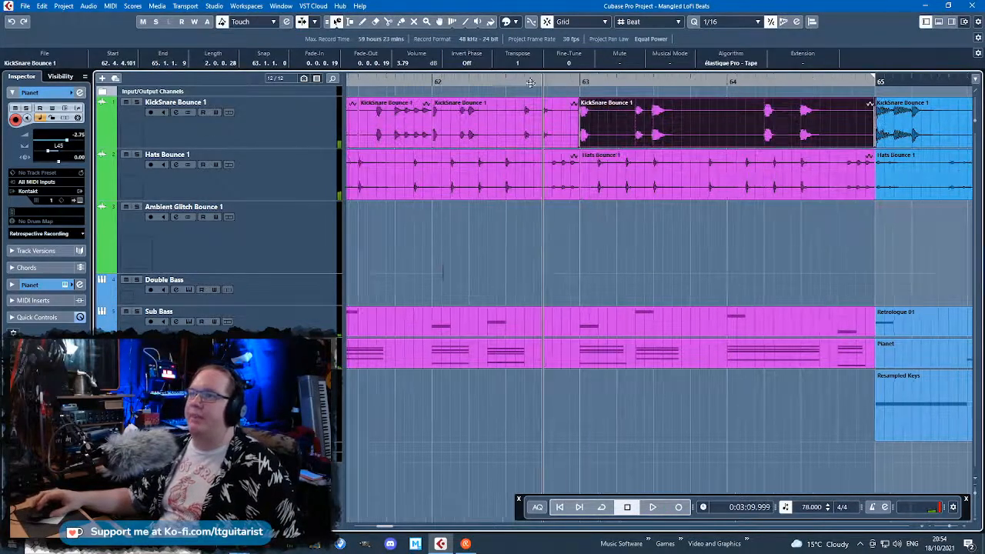
key("1")
key("space")
scroll(706, 258, "up", 3)
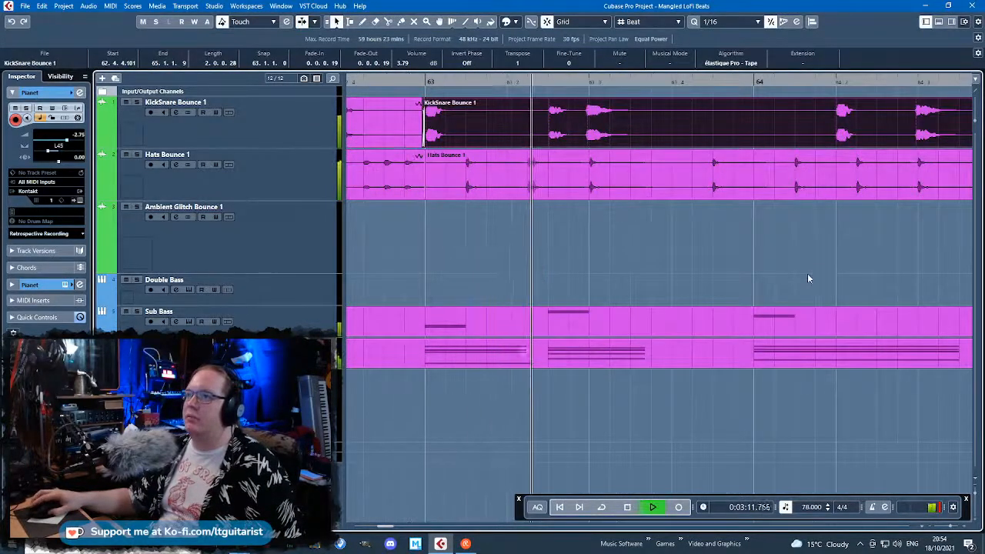
scroll(807, 274, "down", 3)
left_click(695, 223)
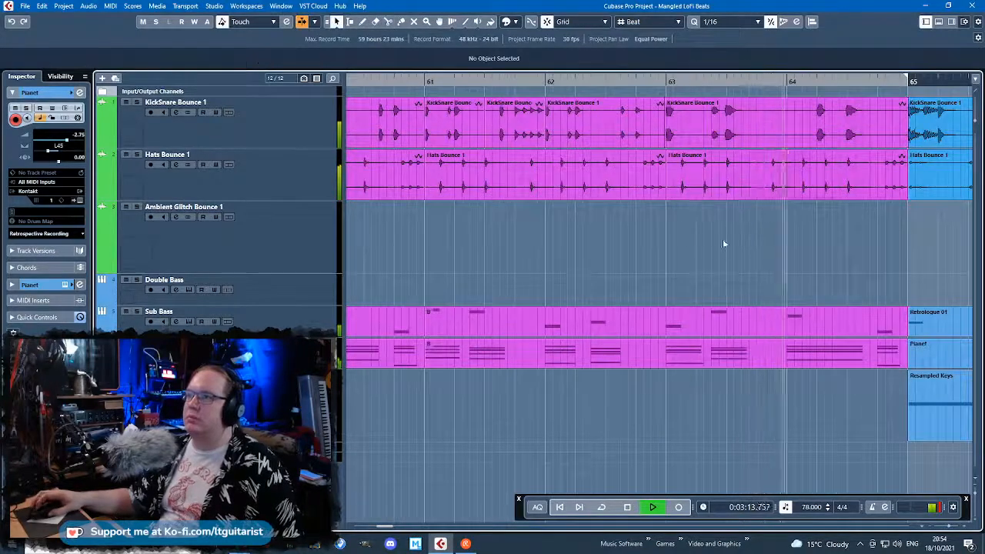
Delete the Hats Bounce event in bars 63 and 64 and add a short fade-out to the event ending at bar 63
left_click(696, 179)
key("Delete")
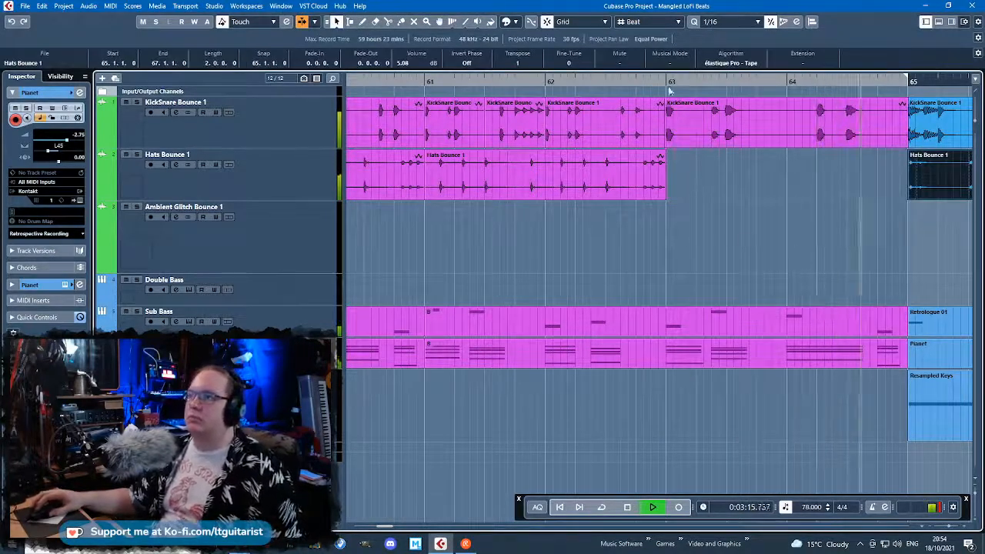
scroll(723, 226, "up", 3)
left_click_drag(512, 158, 506, 154)
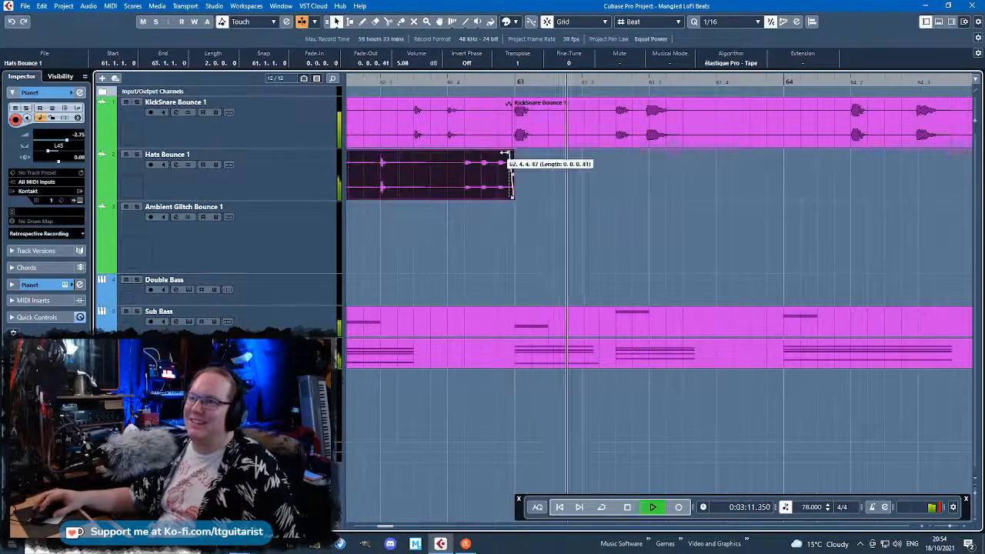
Listen to bars 63 and 64, and undo the hats fade-out, hats deletion, KickSnare stretch and deletion of bar 64
scroll(713, 254, "down", 3)
scroll(677, 239, "up", 4)
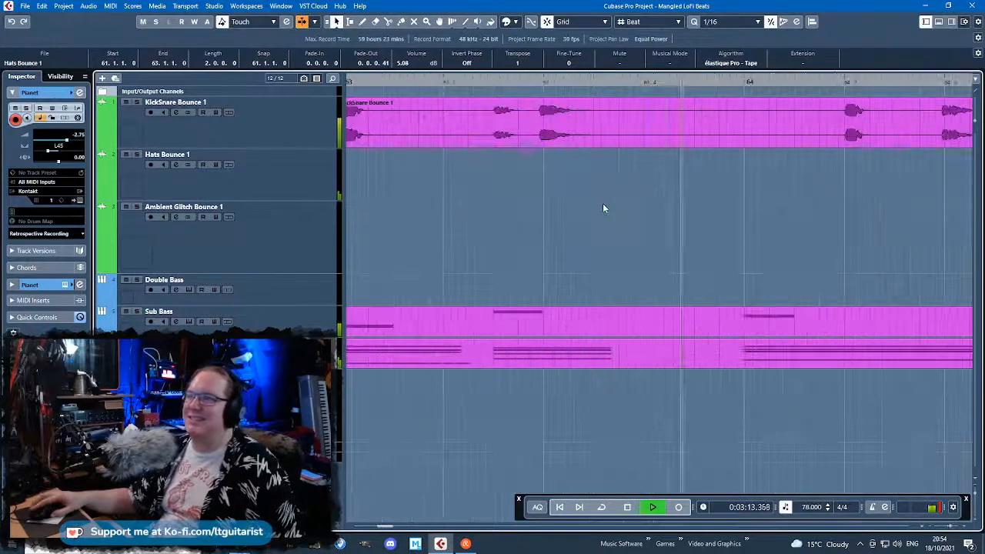
scroll(612, 212, "down", 2)
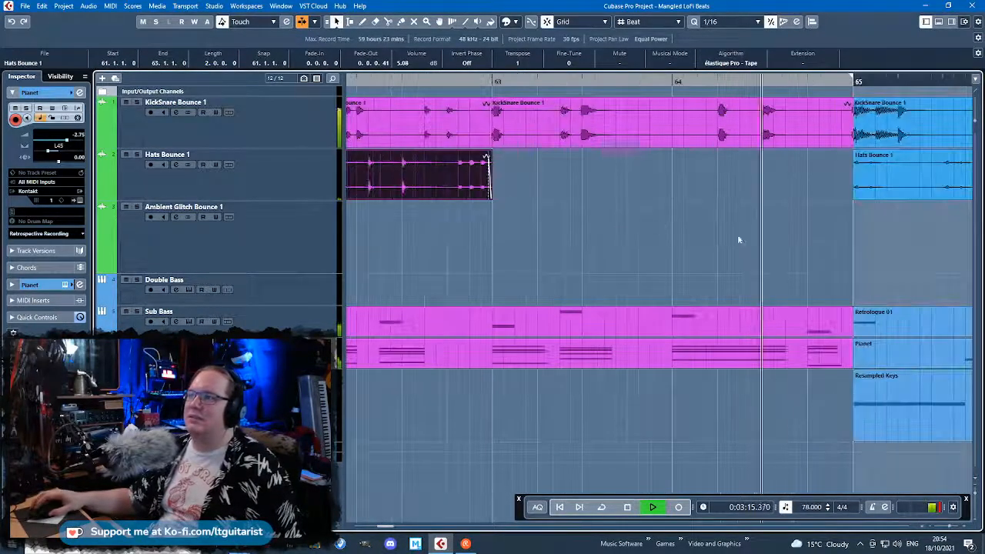
key("ctrl+z")
key("ctrl+z")
key("ctrl+z")
key("ctrl+z")
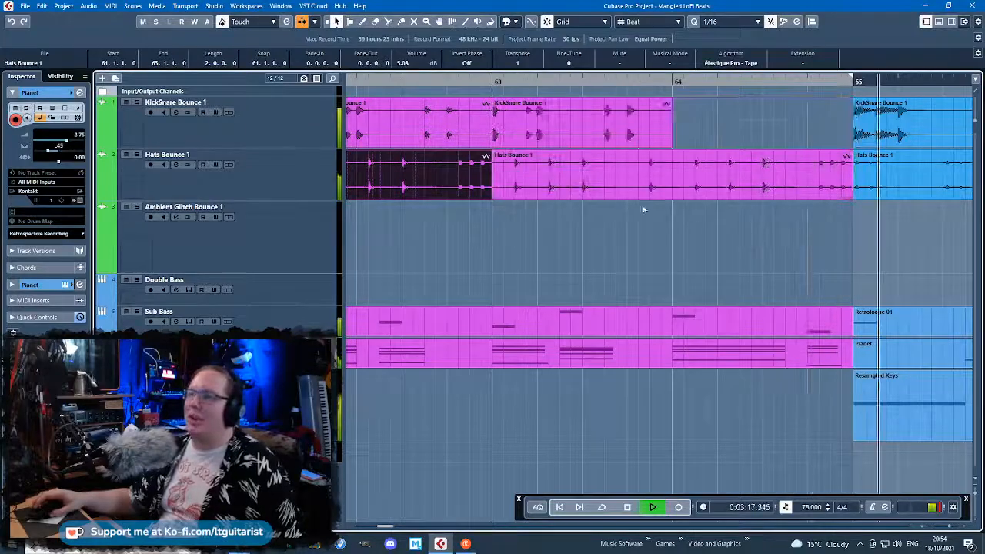
Split the KickSnare Bounce event at beat 4 of bar 66 and play back the passage leading into bar 67
scroll(671, 269, "down", 5)
scroll(863, 264, "up", 2)
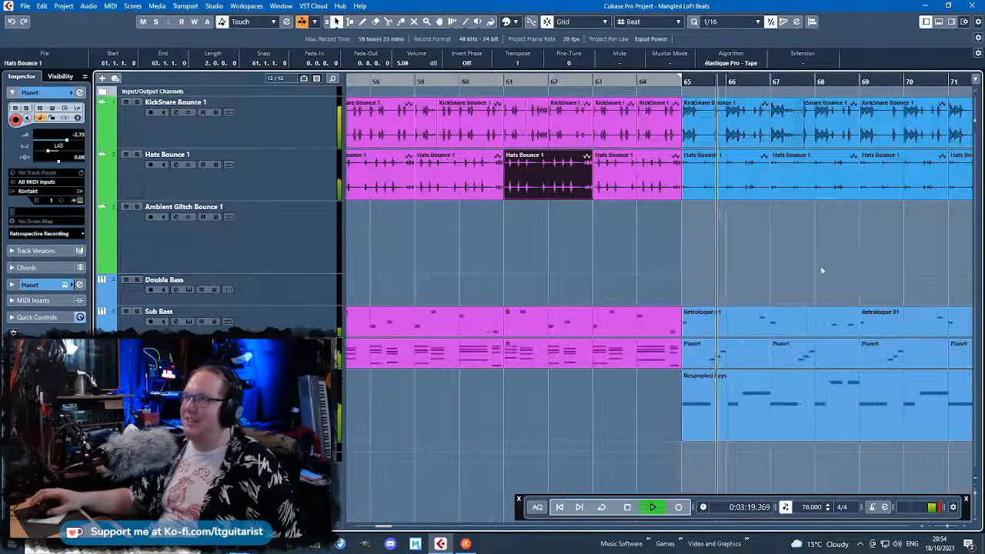
left_click_drag(851, 267, 954, 260)
scroll(454, 225, "up", 3)
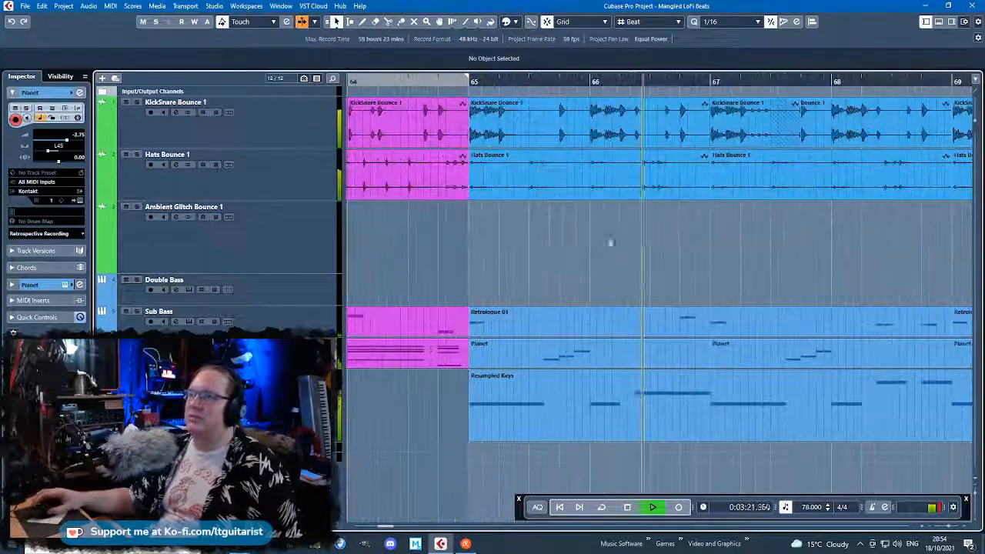
scroll(611, 248, "up", 2)
left_click(738, 132, "alt")
key("space")
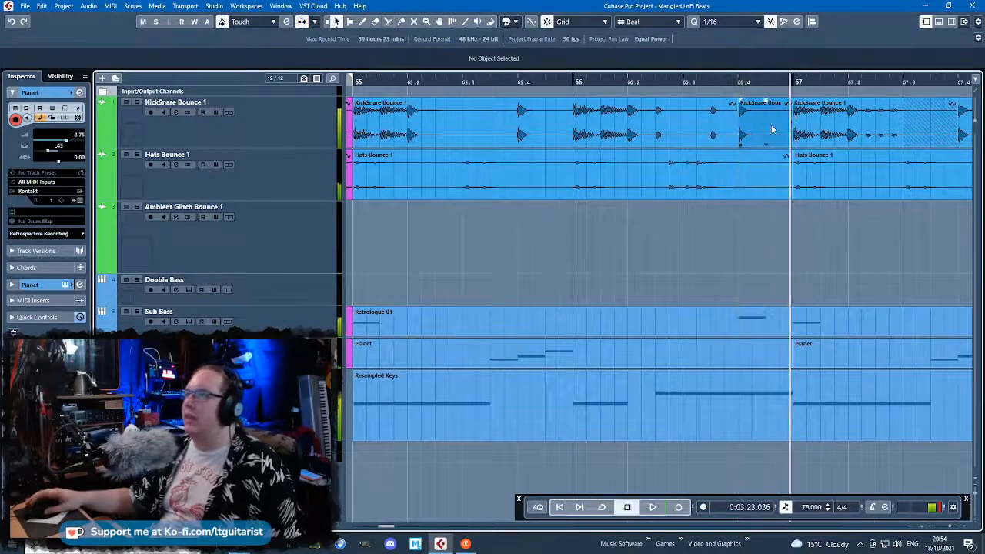
scroll(789, 131, "up", 2)
left_click_drag(738, 132, 788, 145)
left_click_drag(610, 81, 609, 86)
key("space")
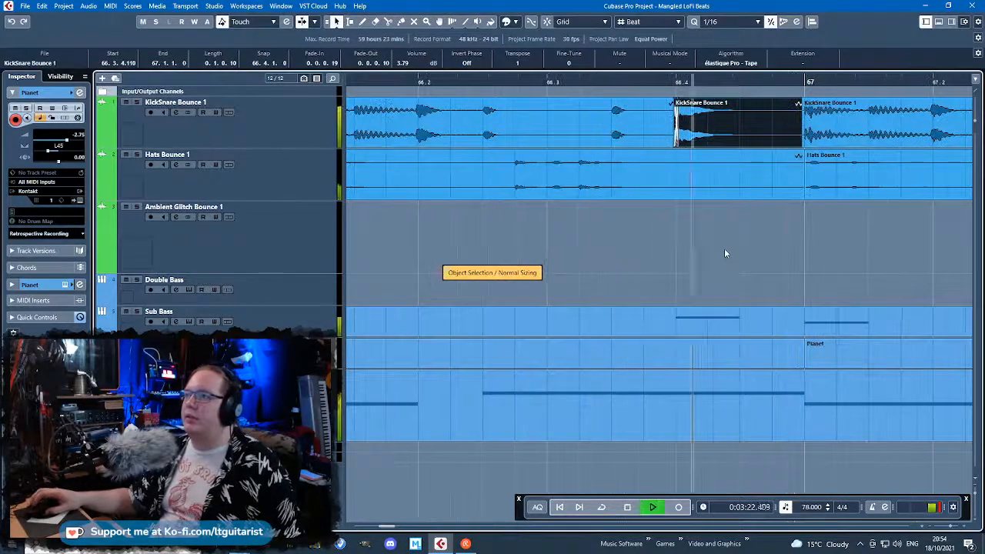
Halve the one-beat KickSnare piece before bar 67, remove its second half, and time-stretch the first half to bar 67
key("space")
left_click(739, 123, "alt")
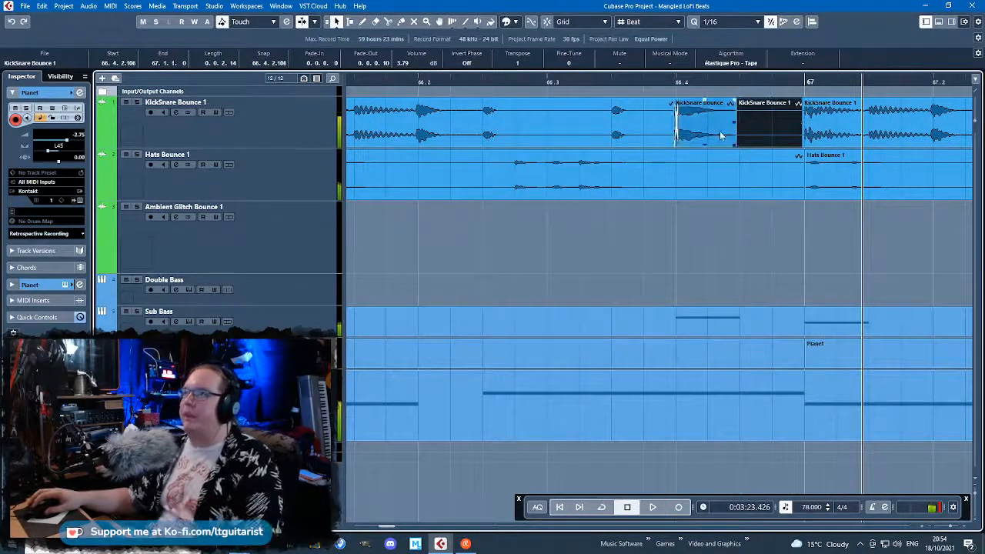
left_click_drag(801, 154, 802, 154)
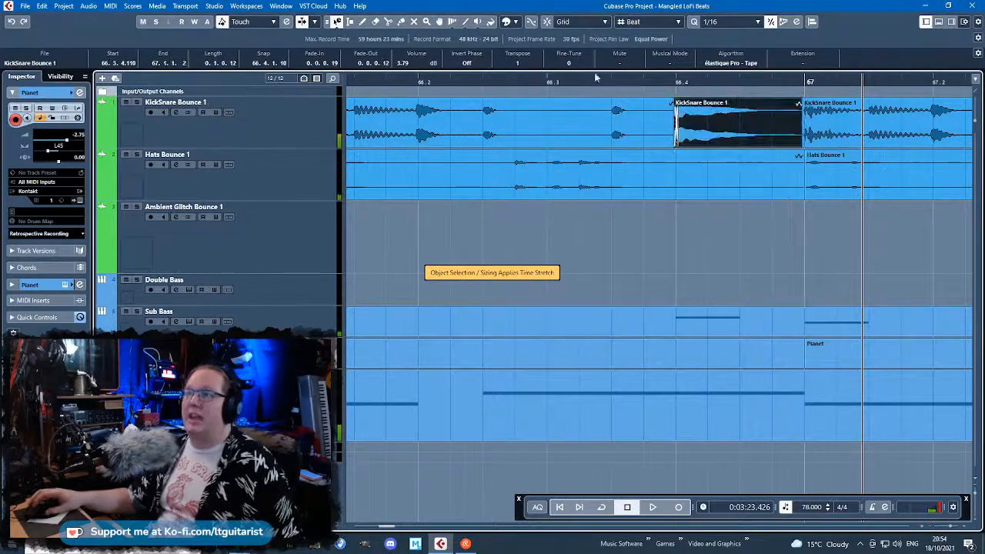
key("space")
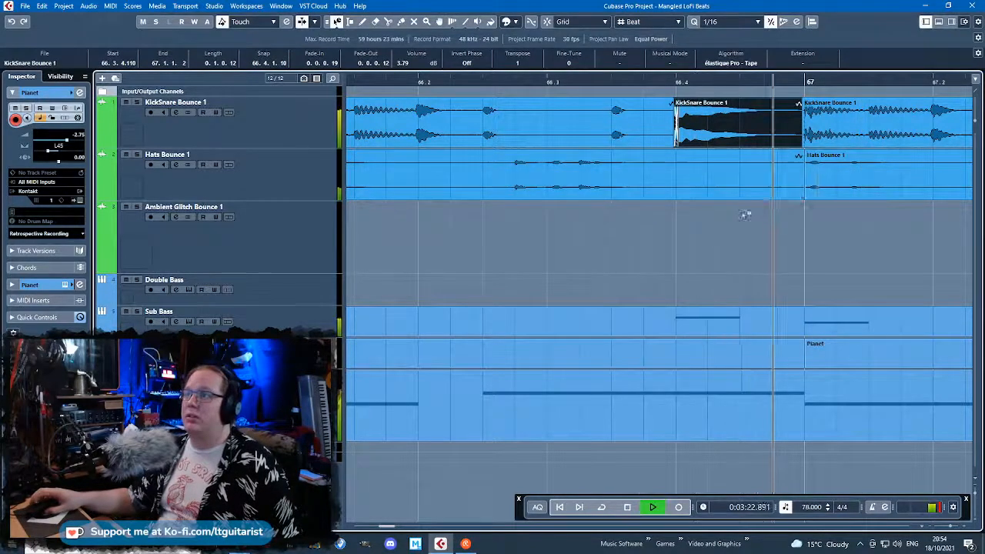
Listen through the arrangement from bar 66 to bar 70, examining the stretched drum hit and its transition into bar 67
scroll(703, 244, "down", 3)
left_click(813, 253)
key("1")
left_click(642, 81)
left_click(817, 142)
scroll(750, 200, "up", 2)
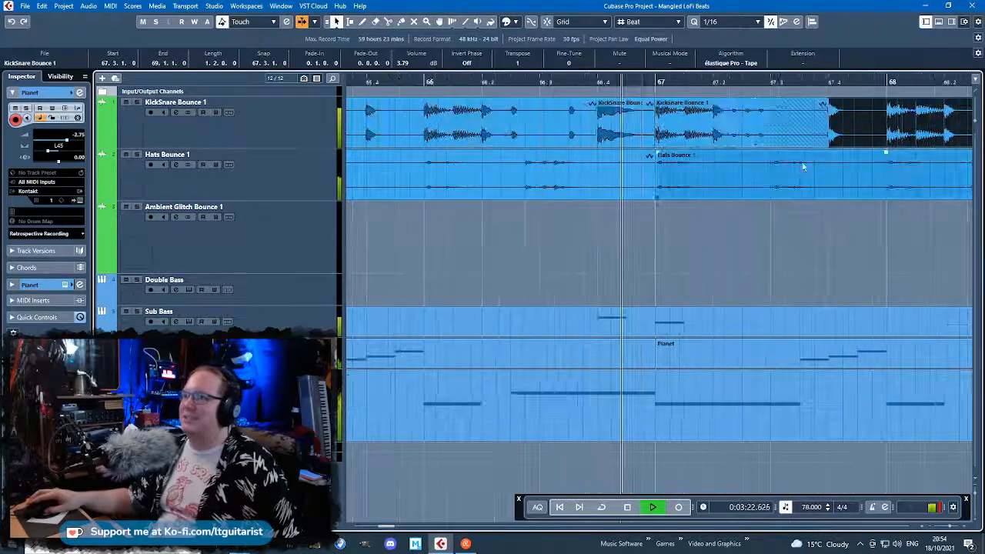
scroll(704, 227, "down", 4)
left_click(849, 261)
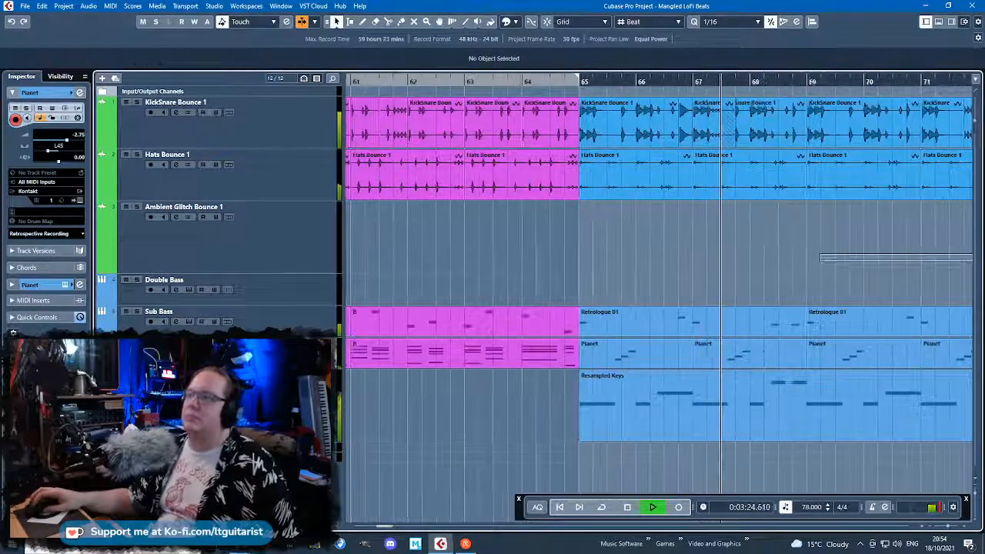
scroll(750, 230, "up", 3)
scroll(546, 260, "down", 4)
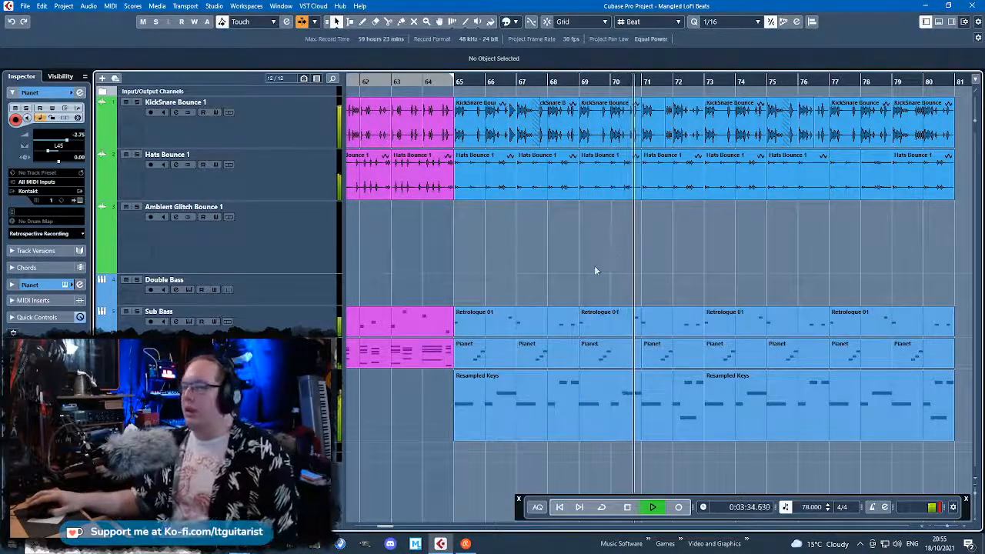
Stop playback and audition the unused Ambient Glitch Bounce recording from around bar 122
scroll(591, 271, "down", 7)
key("space")
scroll(684, 318, "up", 4)
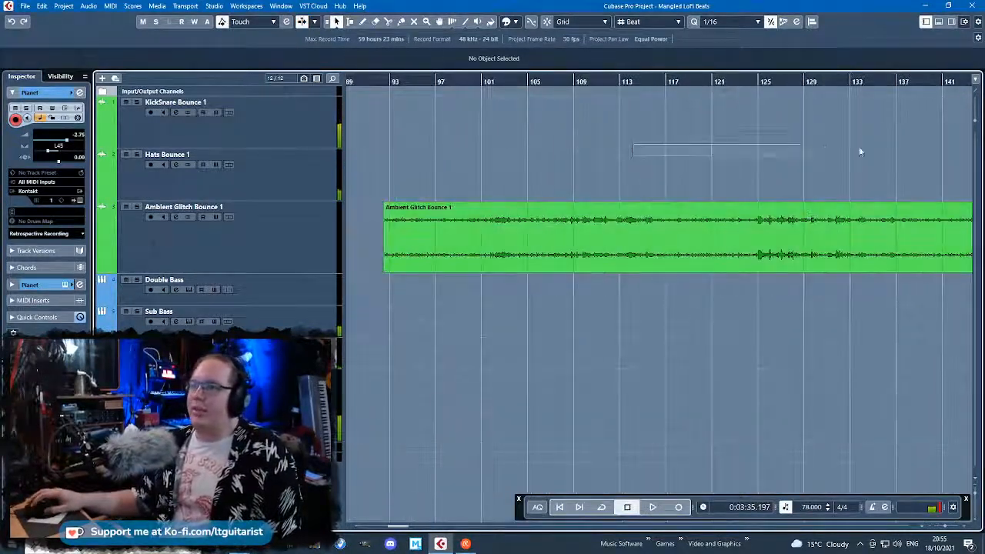
scroll(917, 139, "right", 3)
scroll(917, 139, "right", 1)
left_click_drag(578, 81, 557, 229)
key("space")
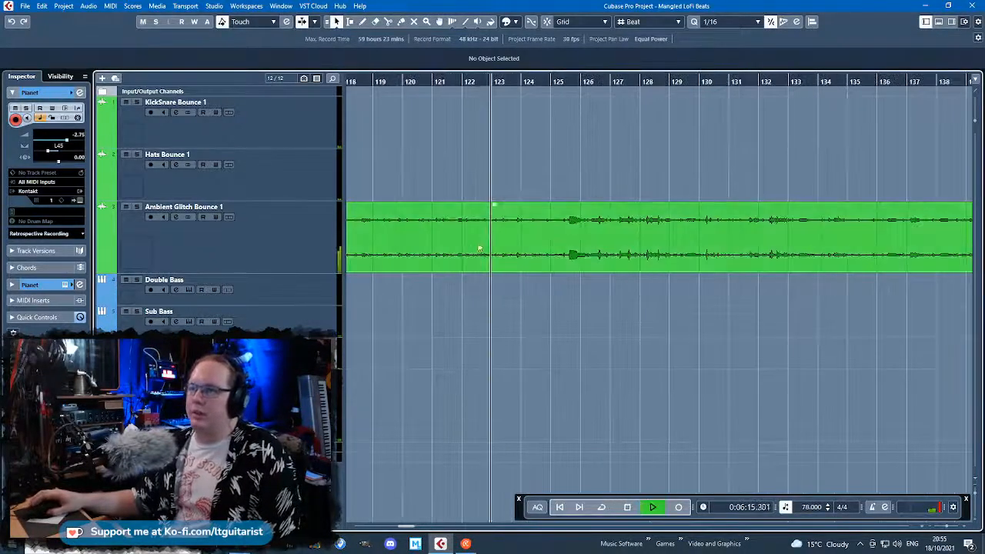
Split the Ambient Glitch Bounce recording at bars 123 and 125 while it plays
scroll(480, 240, "up", 2)
key("3")
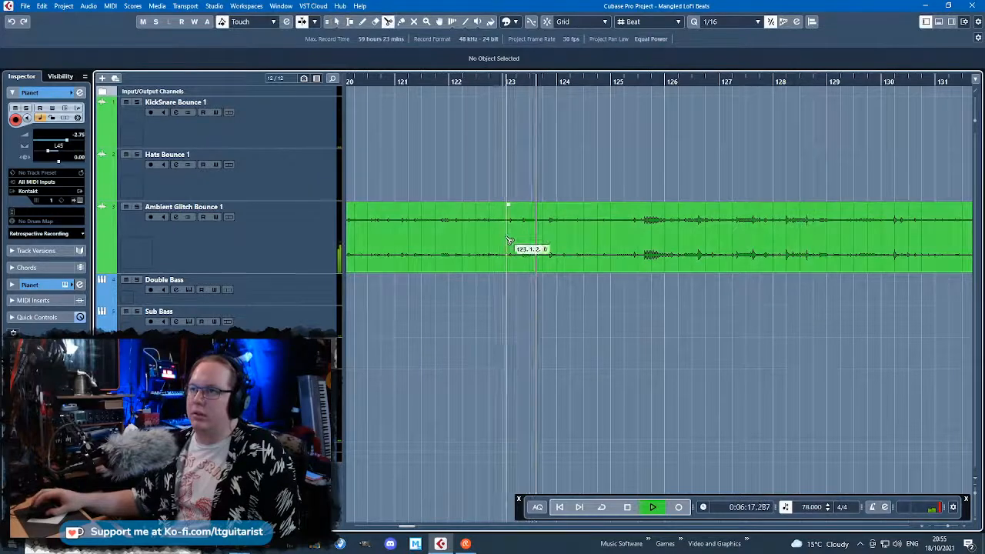
left_click(503, 243)
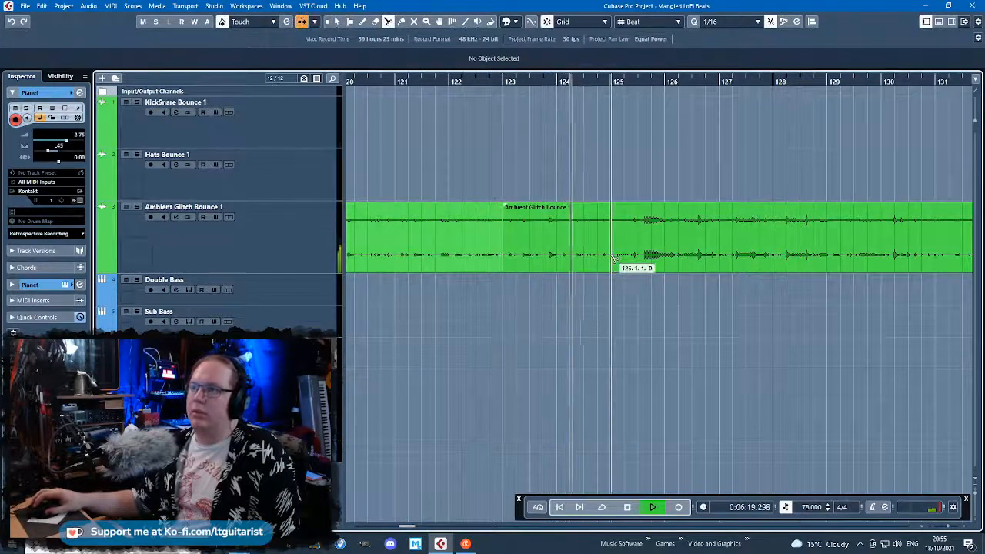
left_click(610, 259)
key("1")
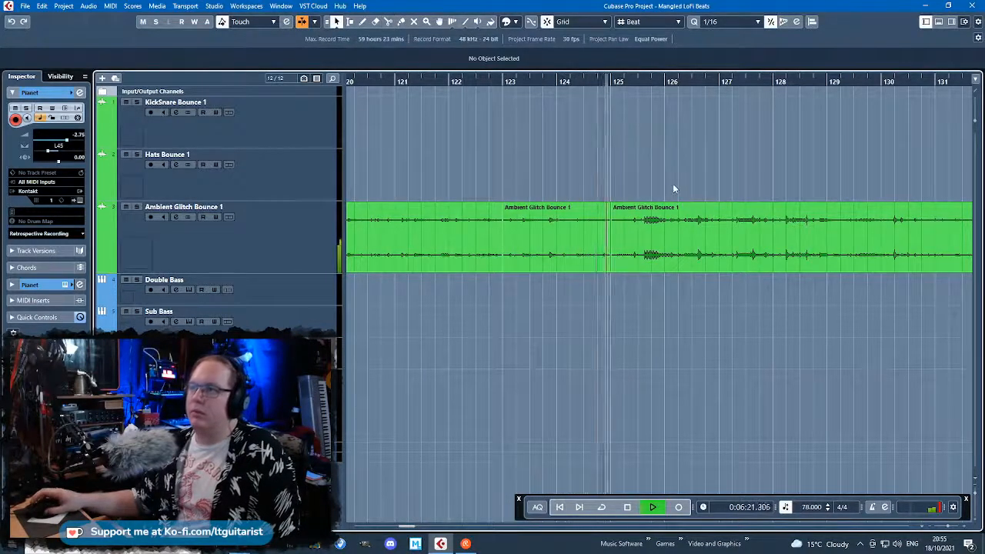
Split the Ambient Glitch Bounce recording at bar 126, cut out the one-bar piece from bar 125, and stop playback
scroll(672, 185, "up", 4)
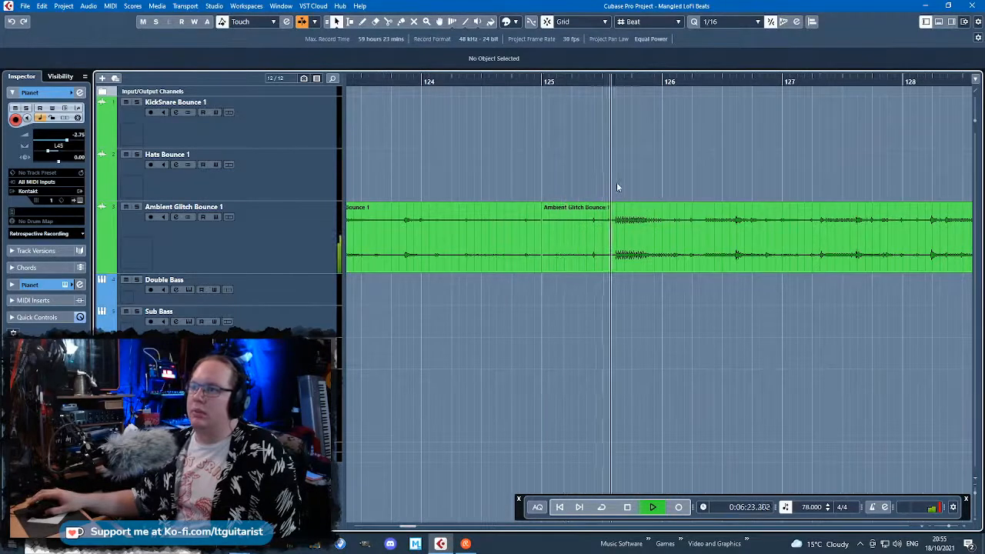
left_click(666, 246, "alt")
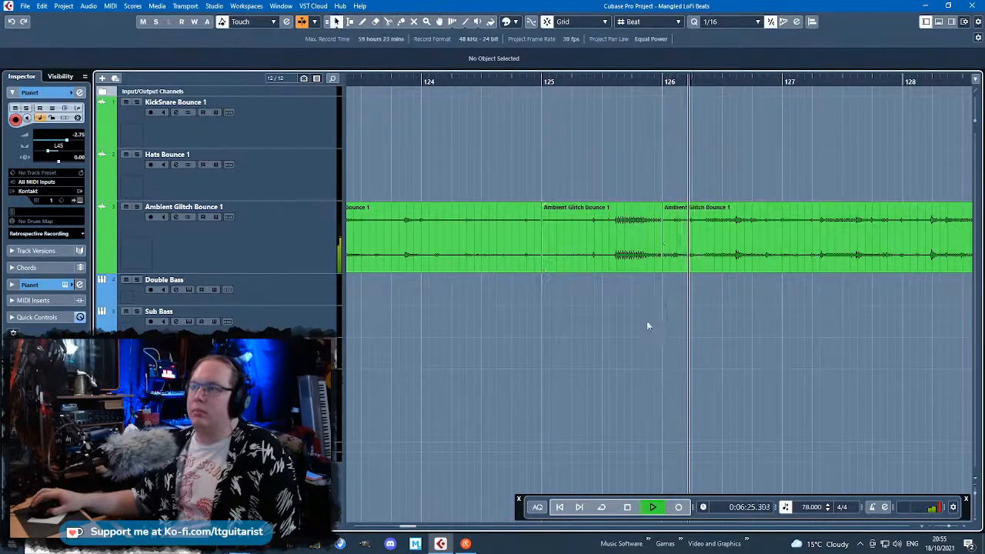
left_click(641, 228)
scroll(690, 290, "down", 5)
key("Delete")
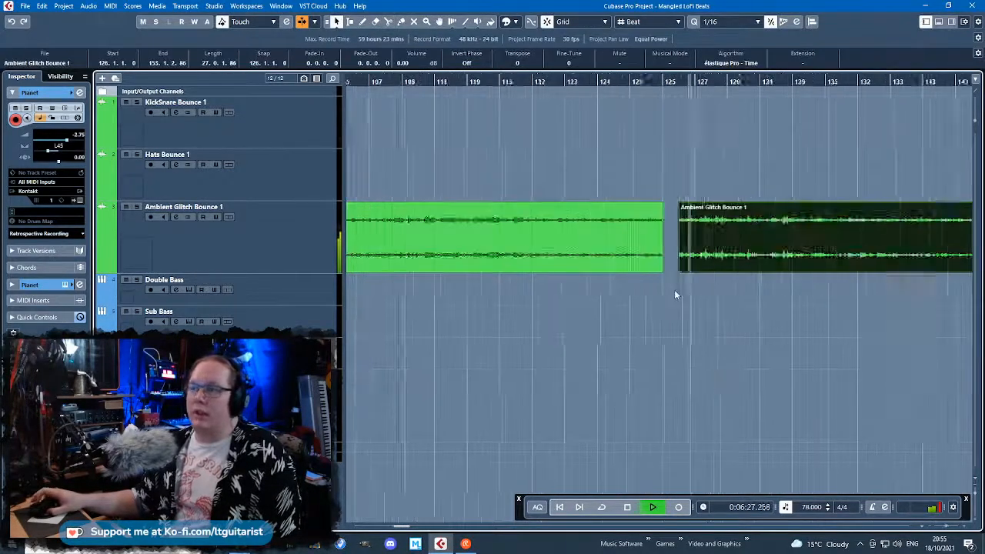
key("space")
Paste the one-bar glitch piece into the arrangement and move it to bar 73 on the Ambient Glitch Bounce track
left_click(515, 80)
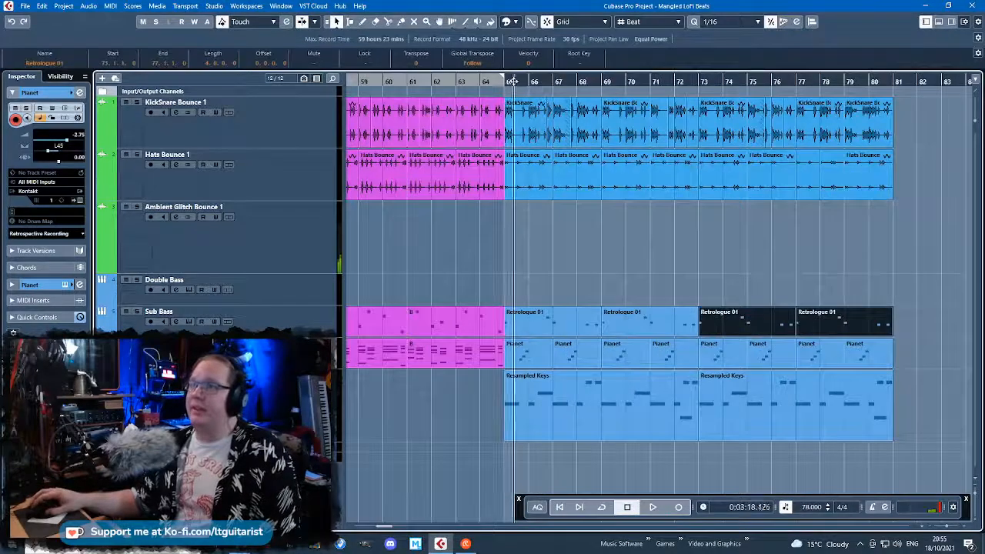
key("ctrl+v")
scroll(517, 83, "up", 4)
left_click_drag(538, 231, 771, 257)
Repeat the one-bar glitch piece from bar 73 so the copies reach bar 81
scroll(659, 246, "down", 5)
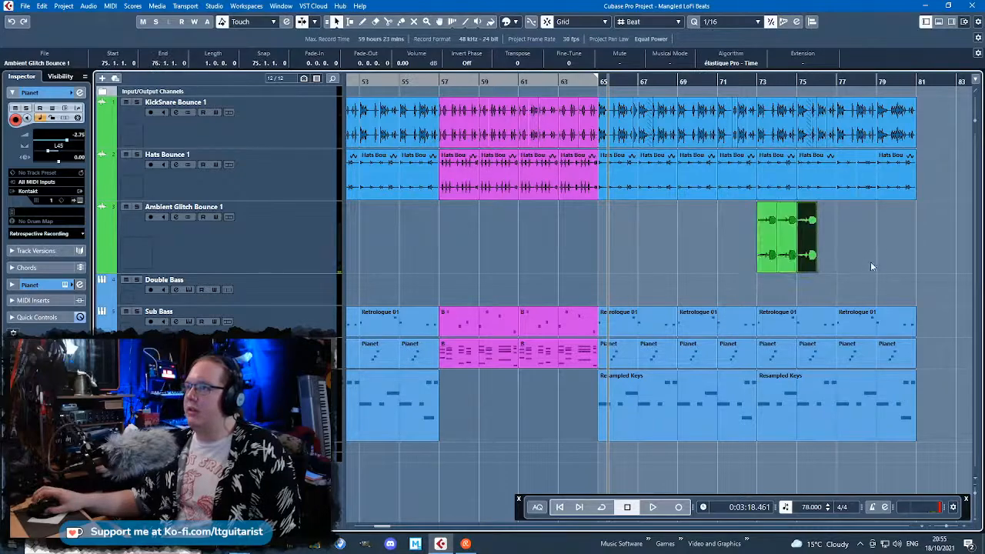
key("ctrl+d")
key("ctrl+d")
key("ctrl+d")
key("ctrl+d")
key("ctrl+d")
Play back from just before bar 73 and add short fade-ins and fade-outs to all glitch pieces up to bar 81
left_click(751, 81)
key("space")
left_click_drag(706, 219, 942, 239)
scroll(805, 231, "up", 4)
left_click_drag(654, 205, 675, 206)
scroll(757, 231, "up", 3)
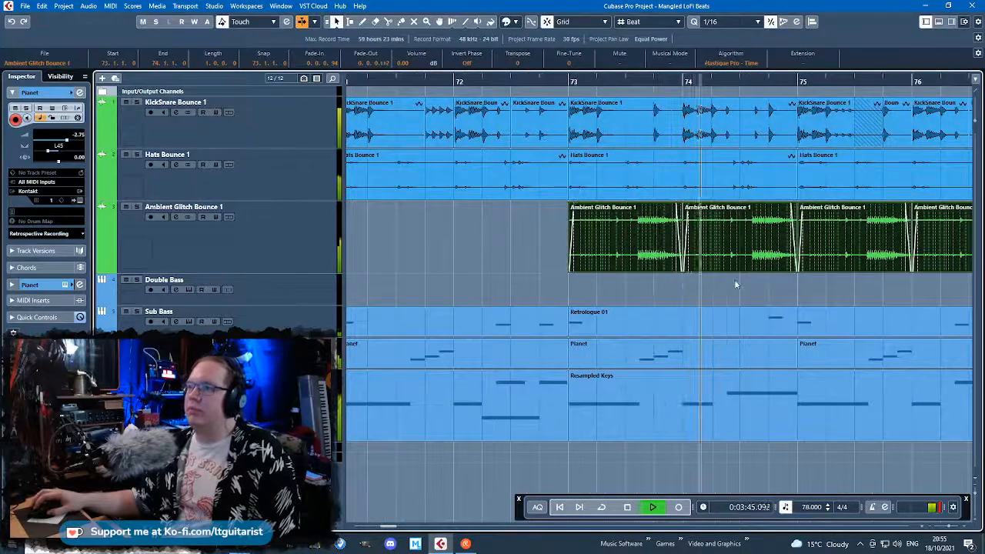
left_click(734, 285)
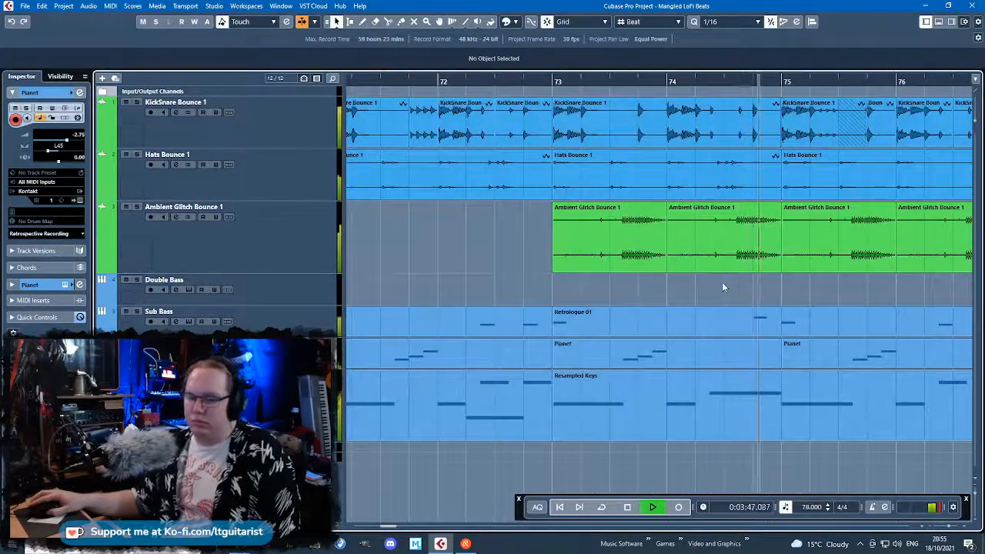
scroll(721, 285, "down", 3)
scroll(813, 288, "down", 2)
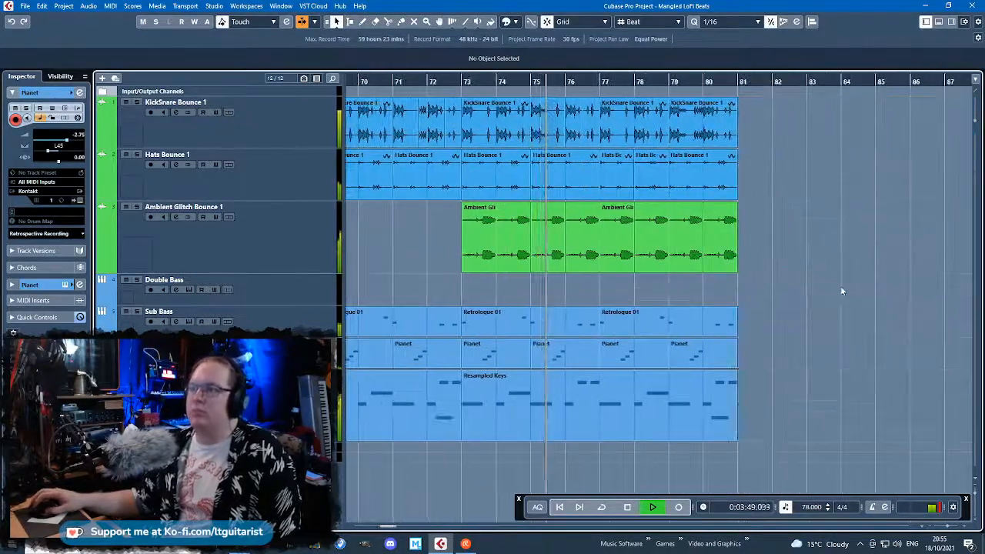
Stop playback and delete every glitch copy after the first one in bar 73
key("space")
left_click_drag(814, 282, 512, 256)
key("Delete")
key("F6")
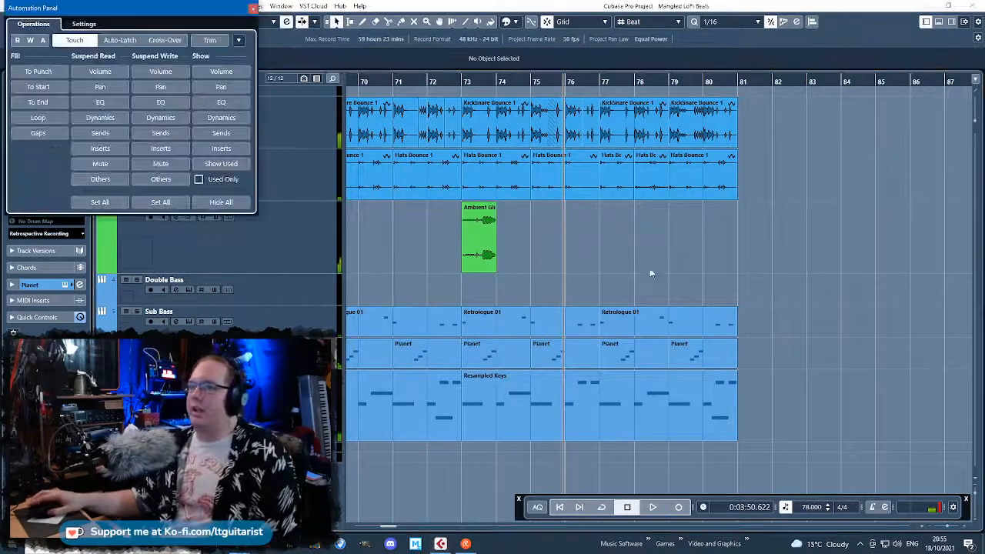
key("F6")
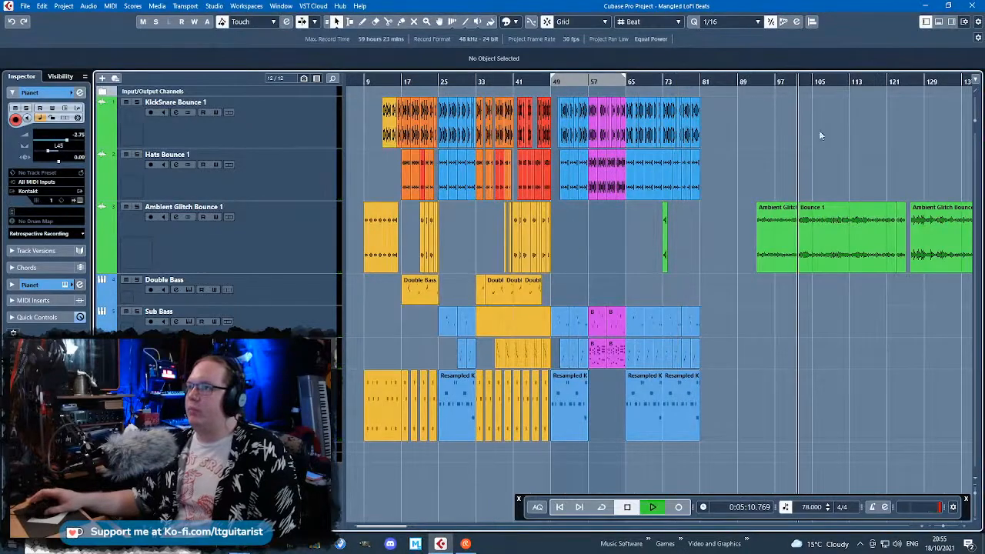
Audition the remaining Ambient Glitch Bounce recording and split it at bar 102, bar 103 and beat 2 of bar 103
scroll(828, 200, "up", 8)
left_click(649, 220)
scroll(648, 221, "up", 5)
key("3")
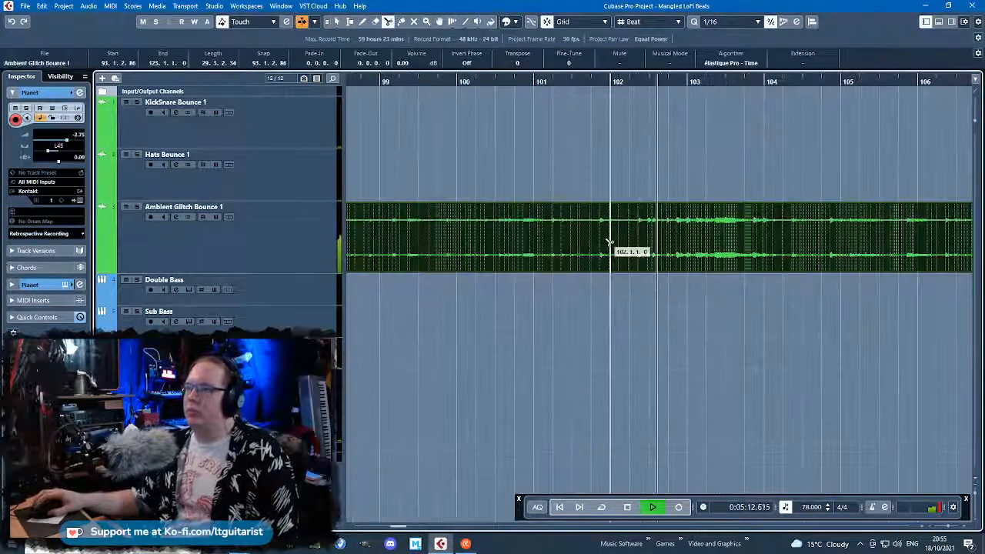
left_click(610, 243)
left_click(693, 251)
key("1")
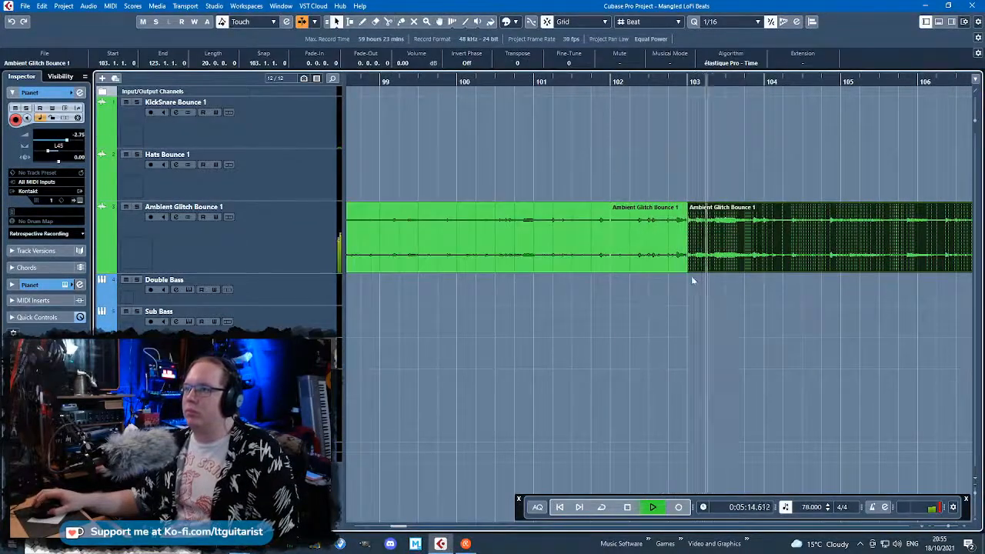
key("3")
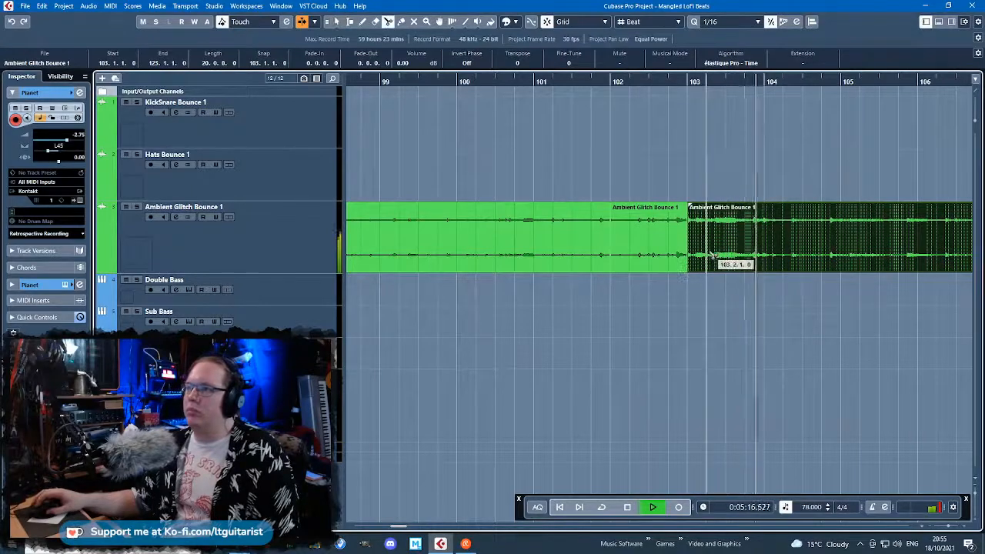
left_click(707, 252)
left_click(627, 241)
key("1")
Cut the glitch pieces between bar 102 and beat 2 of bar 103 out of the Ambient Glitch Bounce recording
double_click(624, 242)
left_click(972, 6)
key("Delete")
left_click(655, 232)
left_click_drag(695, 237, 619, 234)
left_click(662, 325)
left_click(639, 263)
left_click_drag(654, 319, 622, 233)
key("Delete")
scroll(625, 239, "down", 3)
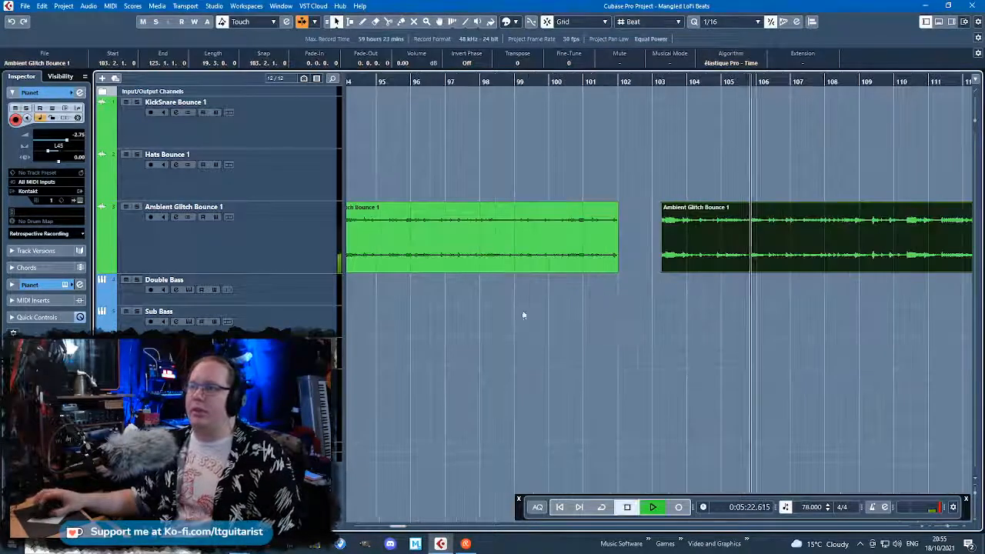
Stop playback and paste the cut glitch pieces at bar 74 so they fill the bar after the first glitch piece
key("space")
left_click_drag(571, 314, 708, 307)
scroll(615, 307, "left", 8)
scroll(304, 262, "left", 2)
left_click_drag(439, 82, 444, 94)
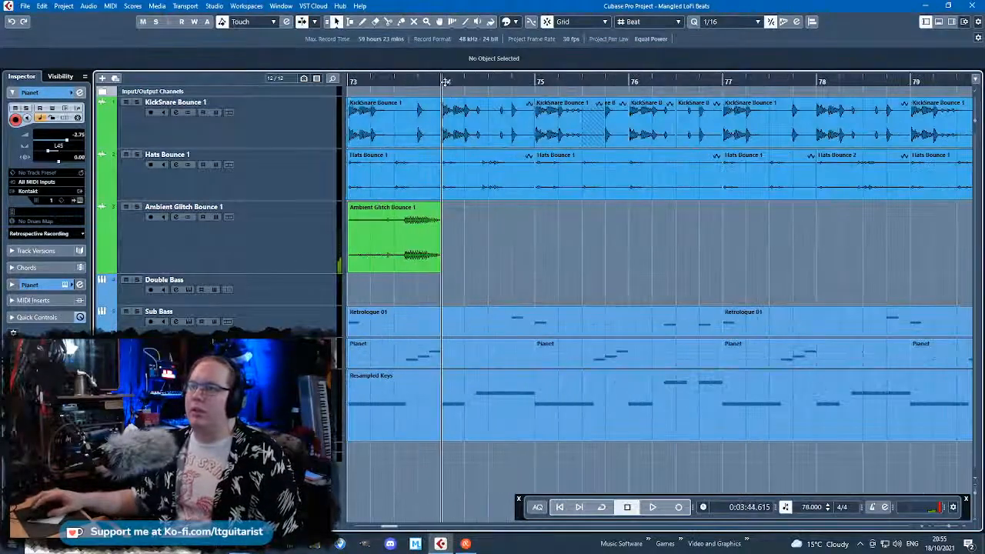
key("ctrl+v")
left_click_drag(530, 255, 556, 257)
key("ctrl+v")
Repeat the two-bar glitch pattern from bars 73 and 74 up to bar 81, deleting the surplus copy beyond it
left_click_drag(683, 214, 382, 224)
key("ctrl+d")
scroll(551, 279, "down", 3)
key("ctrl+d")
key("ctrl+d")
key("ctrl+d")
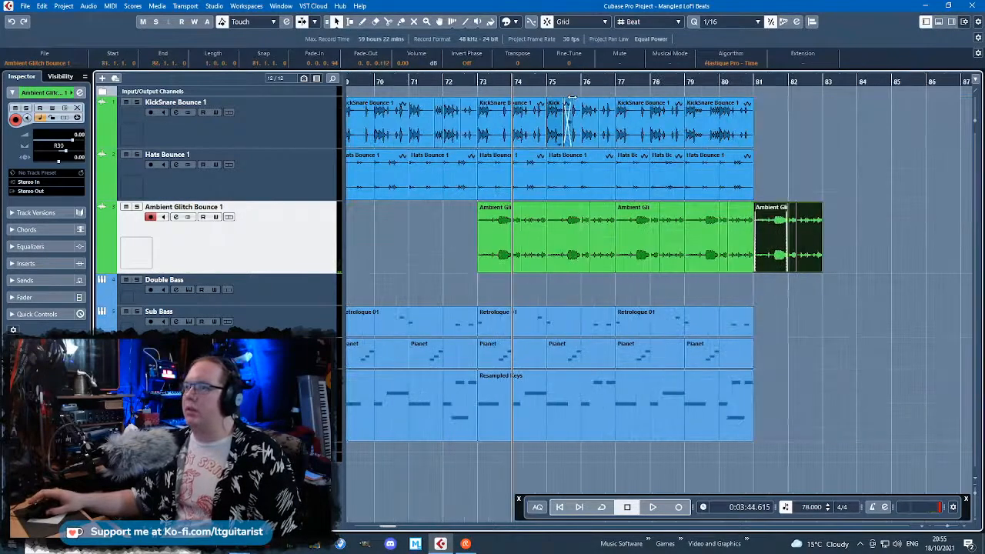
key("Delete")
Play the arrangement from bar 73 and listen to the two-bar glitch pattern with the drums and keys
left_click(478, 82)
key("space")
key("h")
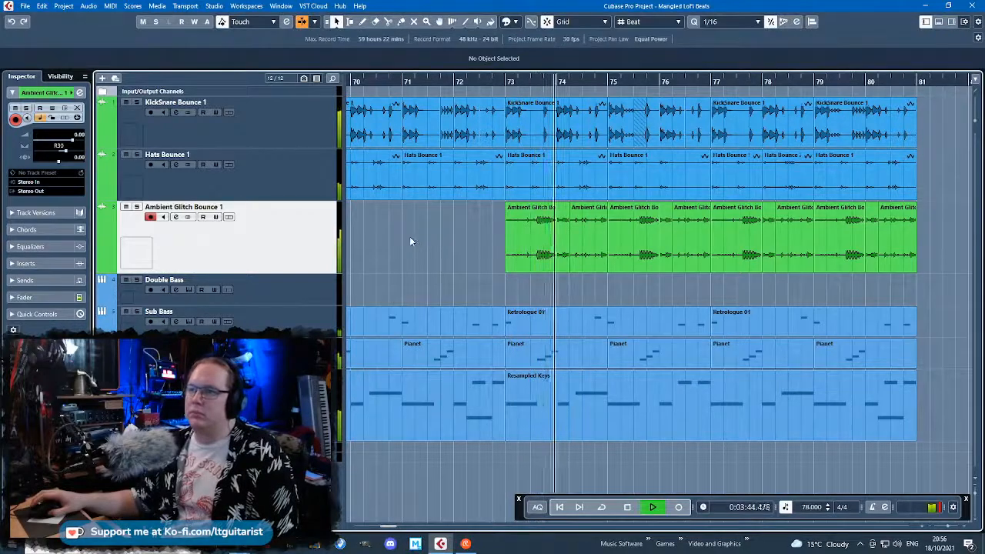
Remove the short glitch piece at bar 74, extend the following piece back to the bar line, and fade it in over the first beat
key("h")
key("h")
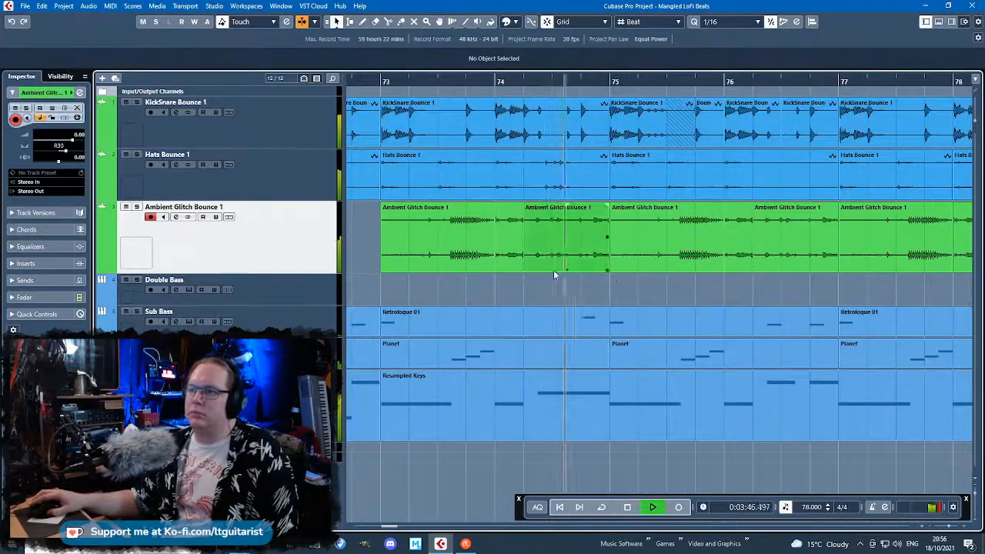
left_click(510, 264)
key("Delete")
left_click(563, 267)
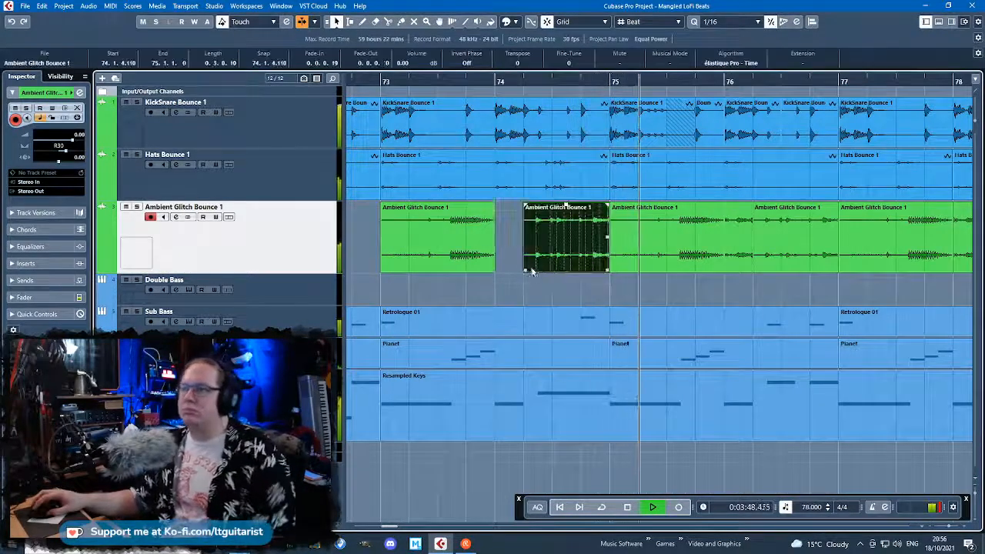
left_click_drag(525, 269, 499, 266)
left_click_drag(500, 206, 529, 206)
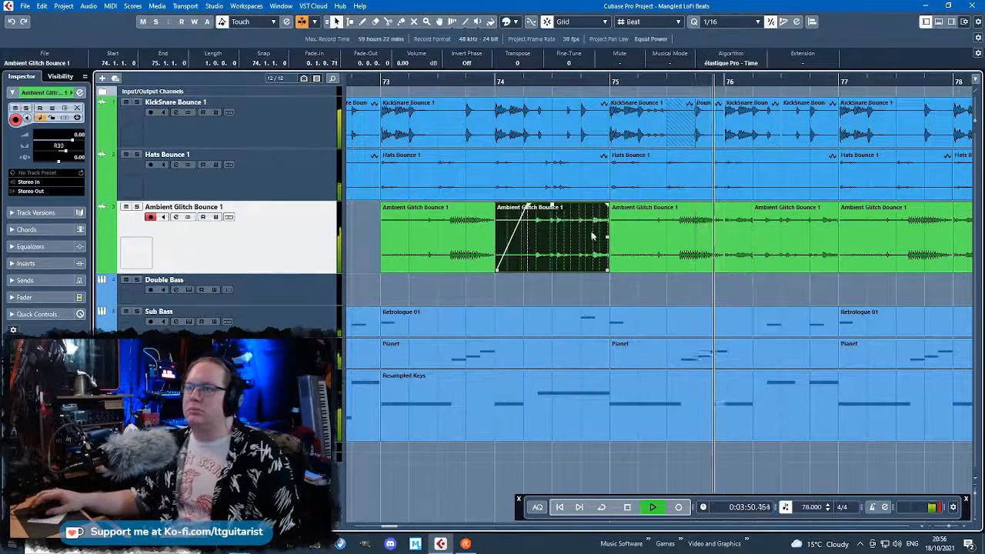
Replace the Ambient Glitch events from bar 75 onward with repeats of the revised two-bar pattern from bars 73 and 74, up to bar 81
scroll(614, 258, "down", 2)
mouse_move(929, 276)
left_mouse_down()
mouse_move(674, 223)
mouse_move(623, 228)
left_mouse_up()
key("Delete")
scroll(613, 273, "up", 2)
left_click_drag(613, 275, 410, 227)
key("ctrl+d")
scroll(416, 227, "down", 3)
key("ctrl+d")
key("ctrl+d")
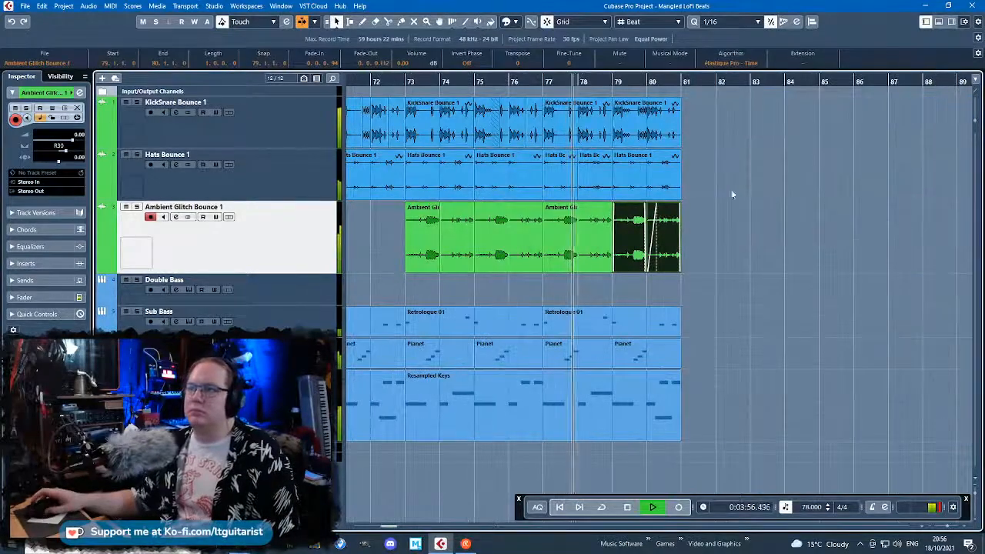
Solo the Hats Bounce track and play it from bar 78 to check the hats on their own
scroll(624, 262, "up", 2)
left_click(625, 281)
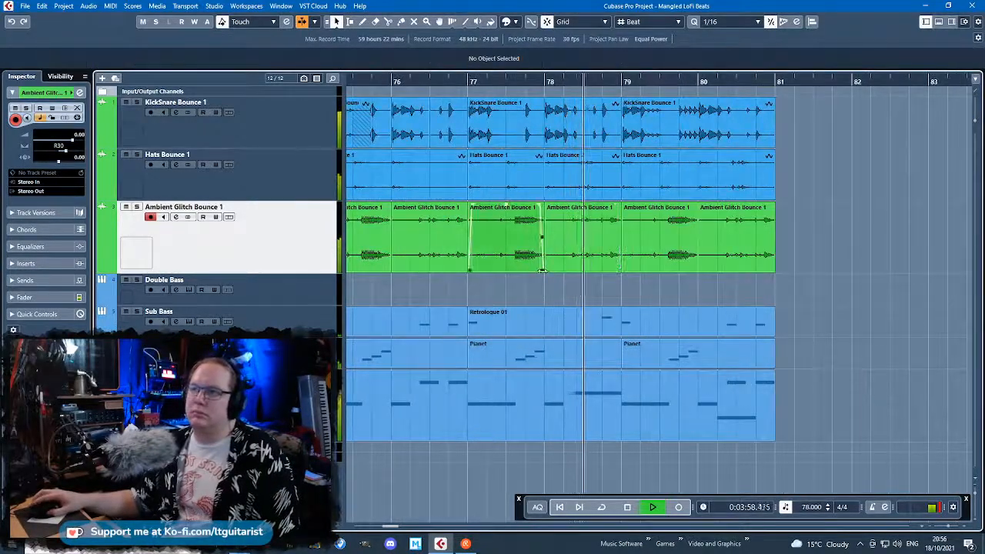
left_click(559, 82)
key("s")
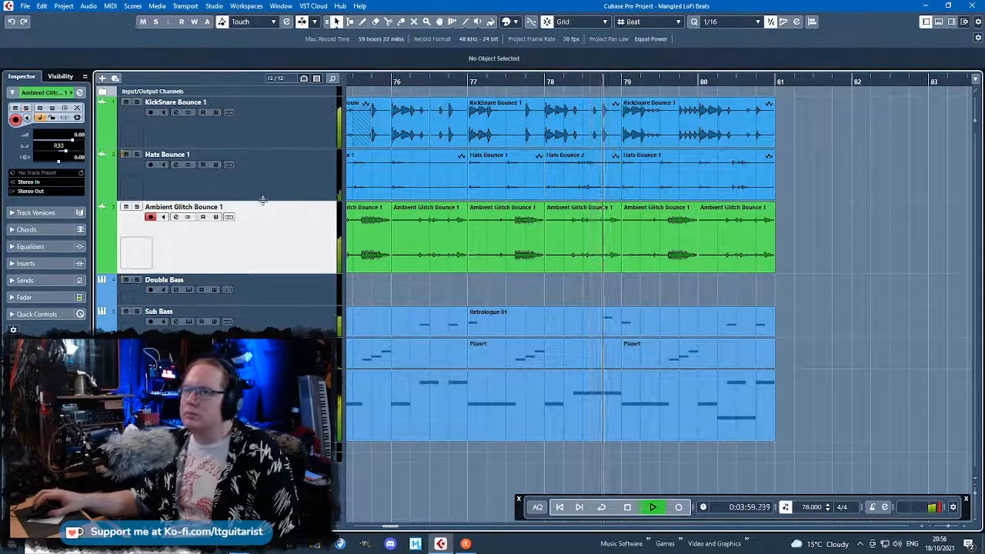
left_click(266, 191)
key("g")
key("g")
left_click(587, 83)
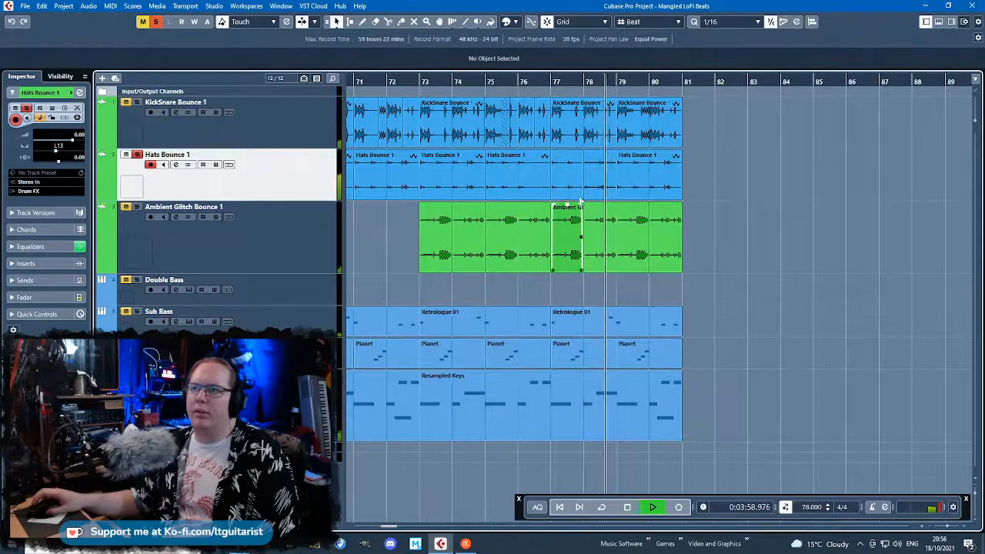
Replace the hats events in bars 77 to 81 with copies of the two-bar event from bar 75, and unsolo the hats
left_click_drag(756, 154, 571, 182)
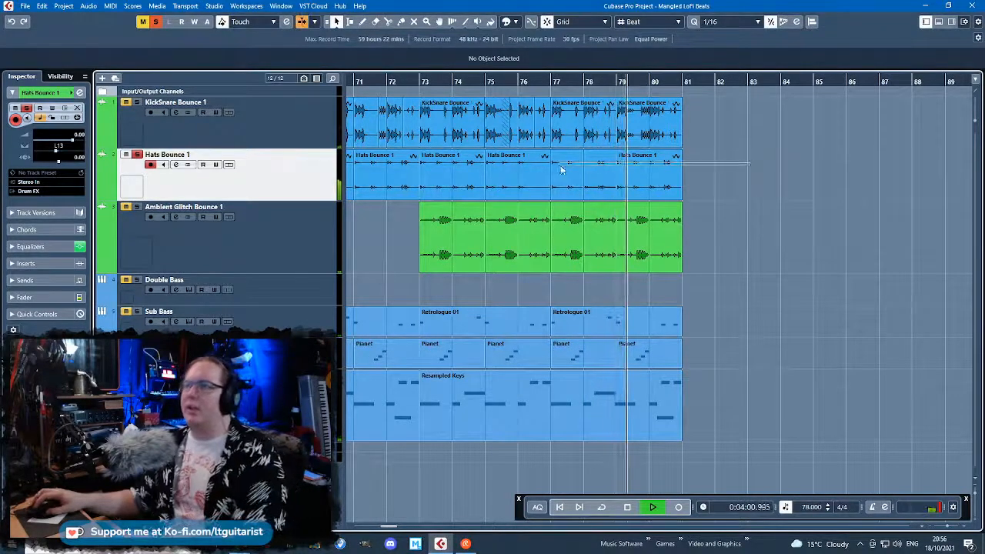
key("Delete")
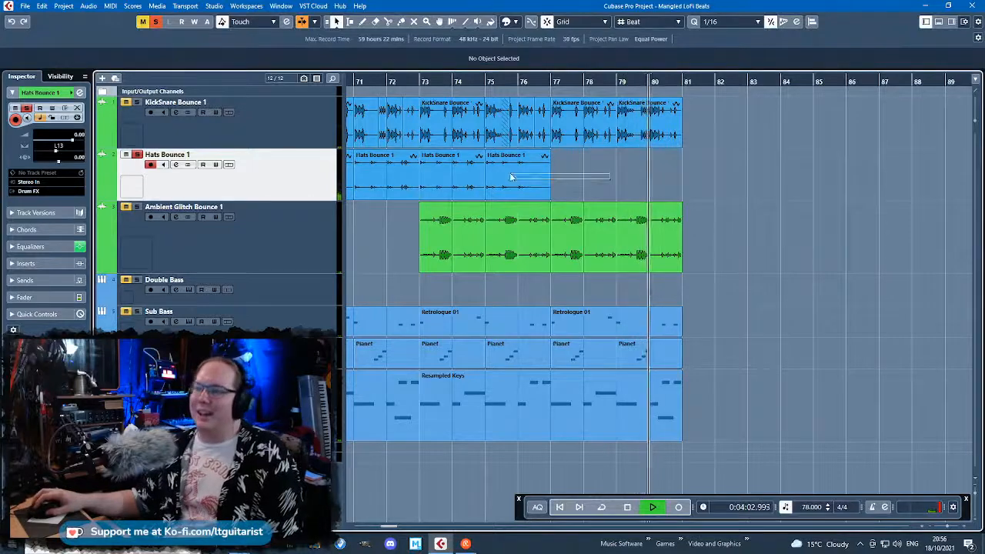
left_click_drag(511, 177, 518, 189)
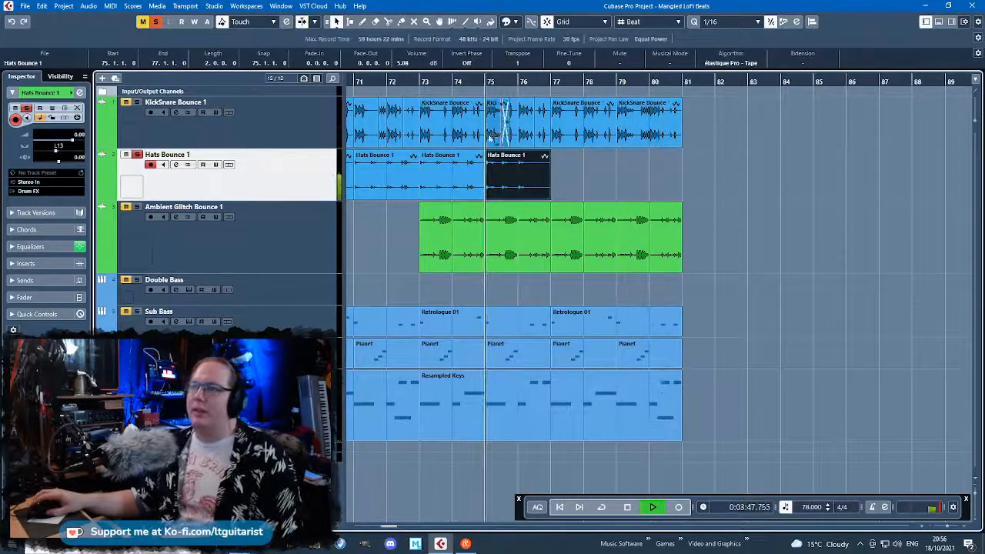
scroll(460, 125, "down", 1)
scroll(428, 171, "up", 3)
scroll(691, 190, "down", 3)
key("ctrl+d")
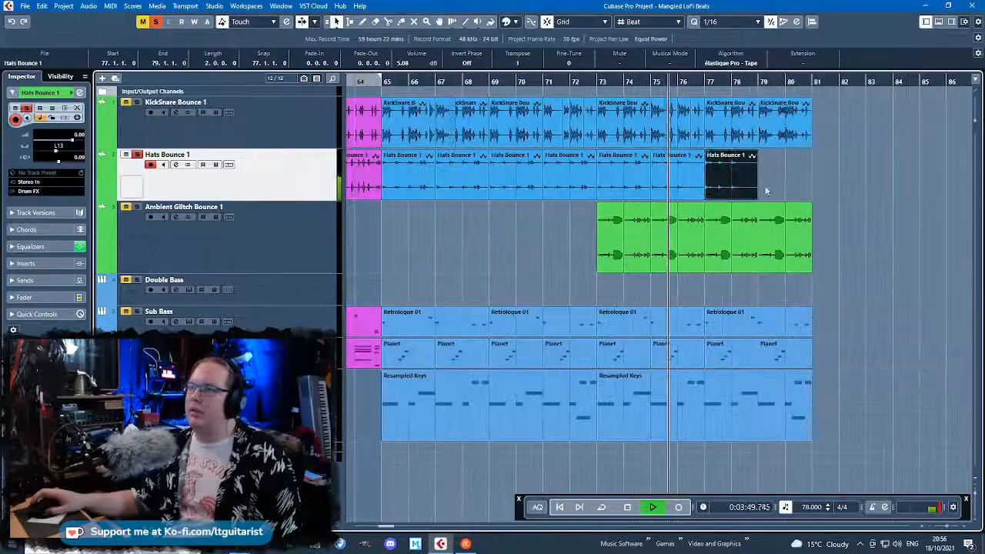
scroll(758, 186, "up", 2)
key("ctrl+d")
key("s")
left_click(917, 217)
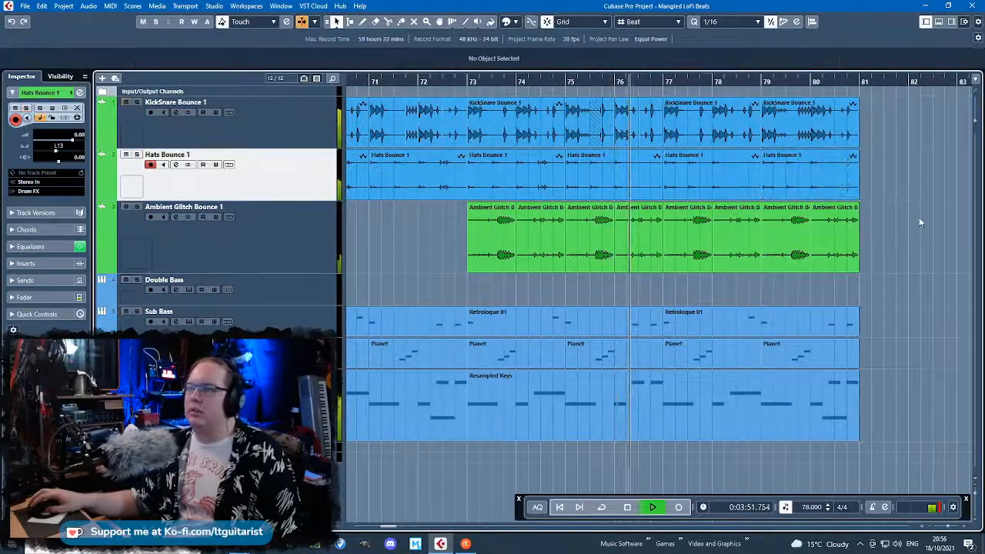
Copy the two-bar glitch pattern to bar 53 on the Ambient Glitch Bounce track and repeat it once up to bar 57
scroll(878, 216, "down", 4)
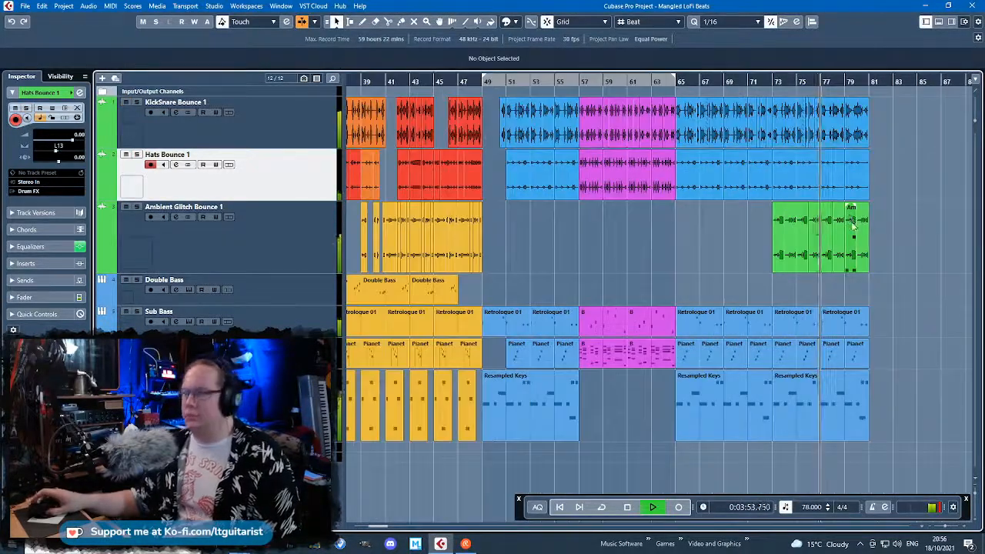
scroll(772, 217, "up", 2)
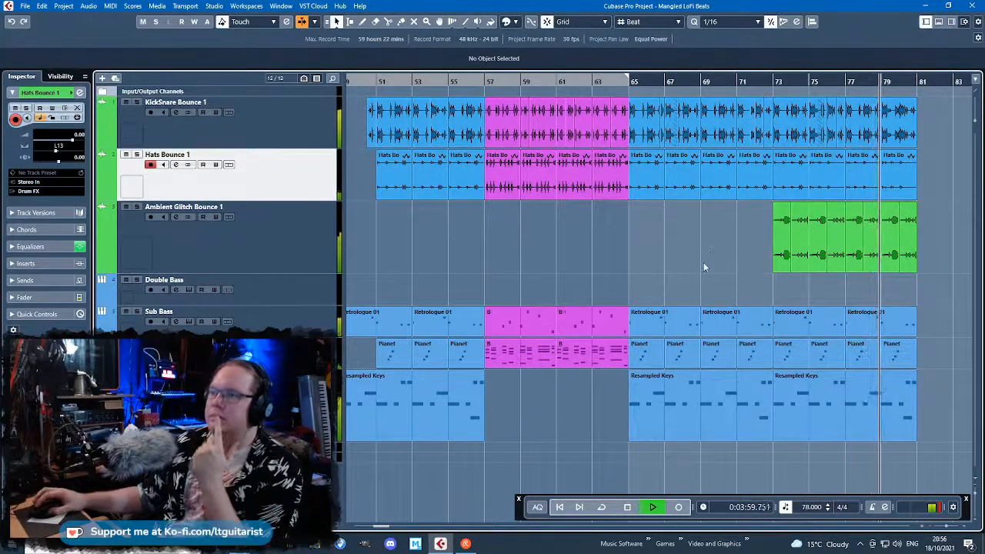
left_click_drag(953, 263, 893, 232)
left_click_drag(947, 250, 417, 242)
key("ctrl+d")
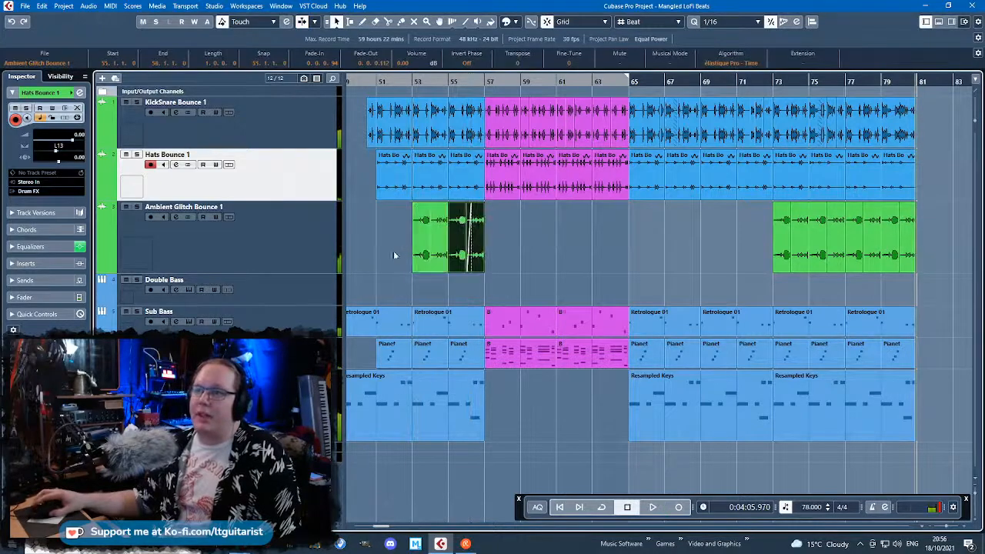
Colour the Ambient Glitch events in bars 53 to 57 and 73 to 81 blue to match their sections
key("g")
left_click(511, 21)
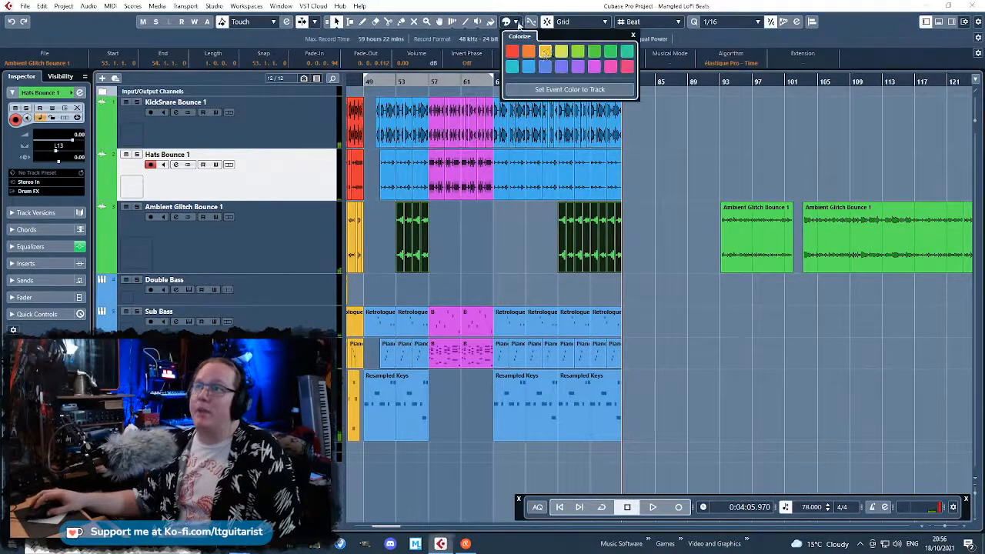
left_click(480, 241)
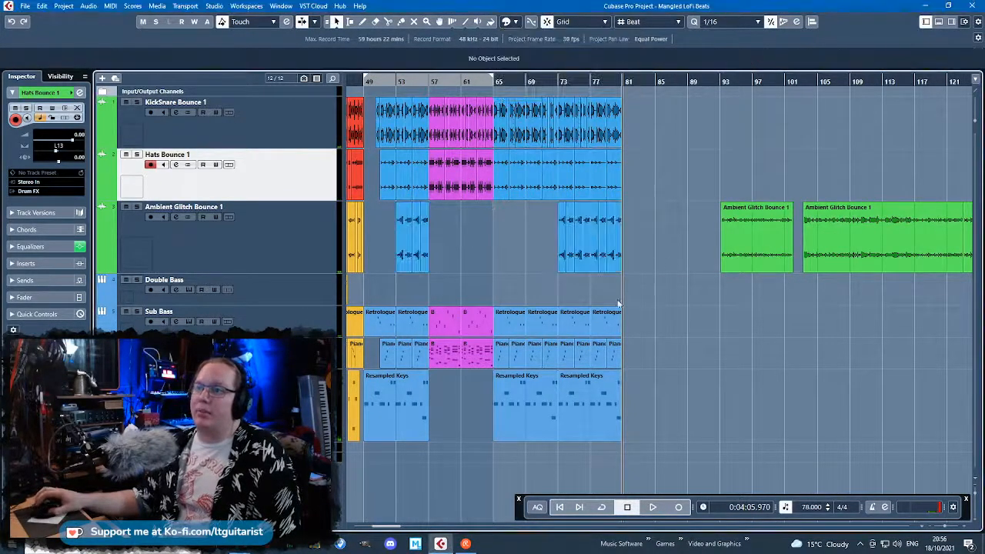
Reduce the Ambient Glitch Bounce track's height and set the locator range around the whole arrangement, from about bar 9 to just past bar 81
scroll(422, 288, "left", 5)
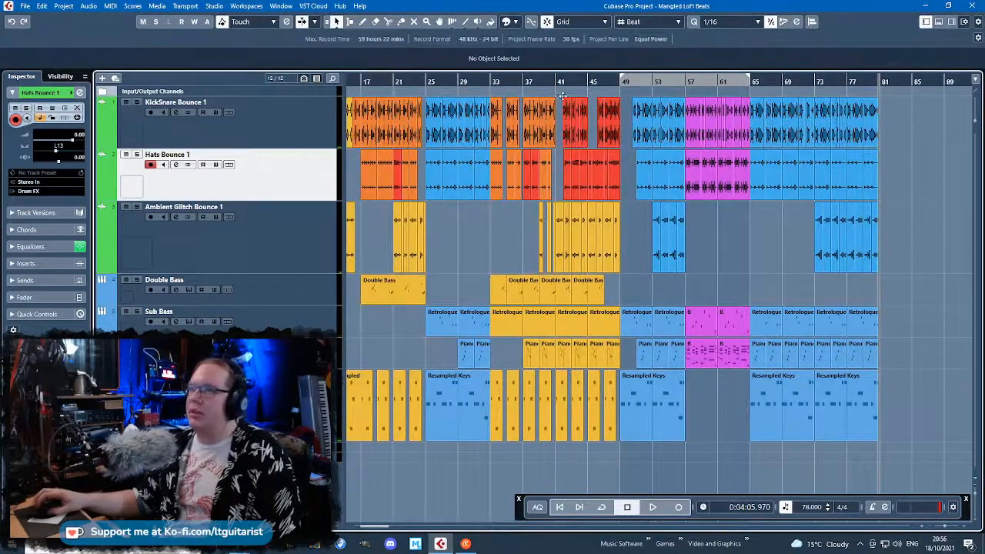
left_click_drag(323, 273, 316, 227)
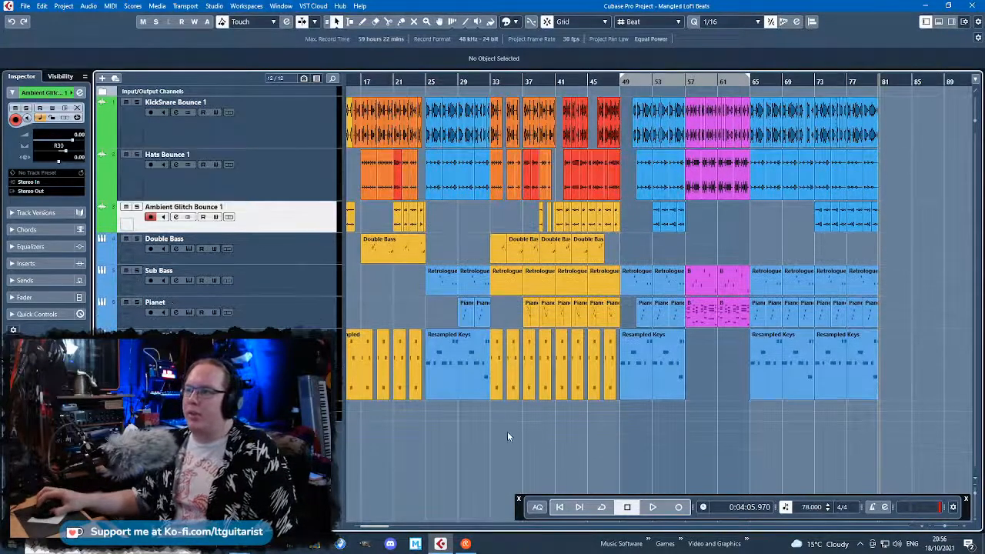
scroll(508, 437, "left", 3)
scroll(465, 419, "down", 1)
left_click_drag(404, 76, 863, 158)
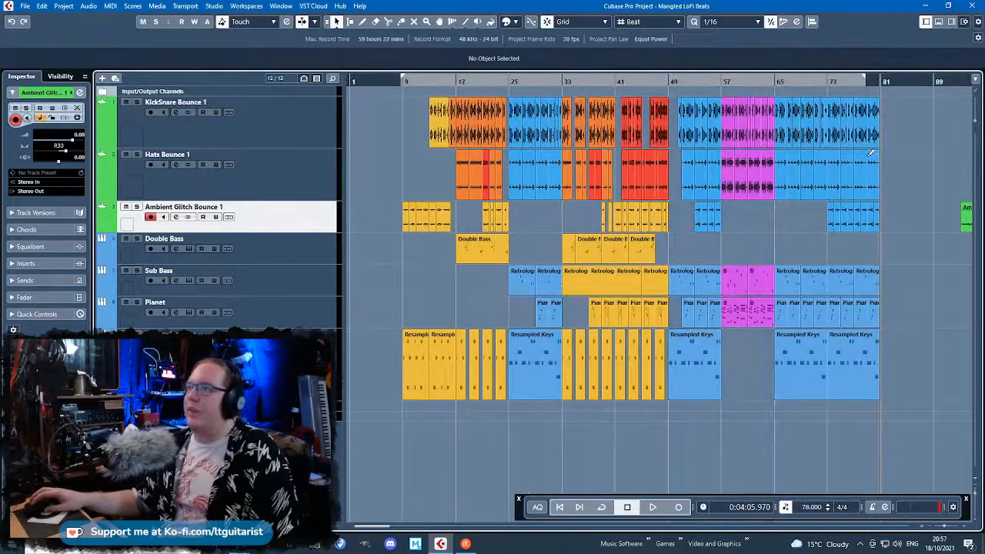
Play the arrangement from just before bar 9, and expand the input/output channels to select the Stereo Out channel
left_click(396, 80)
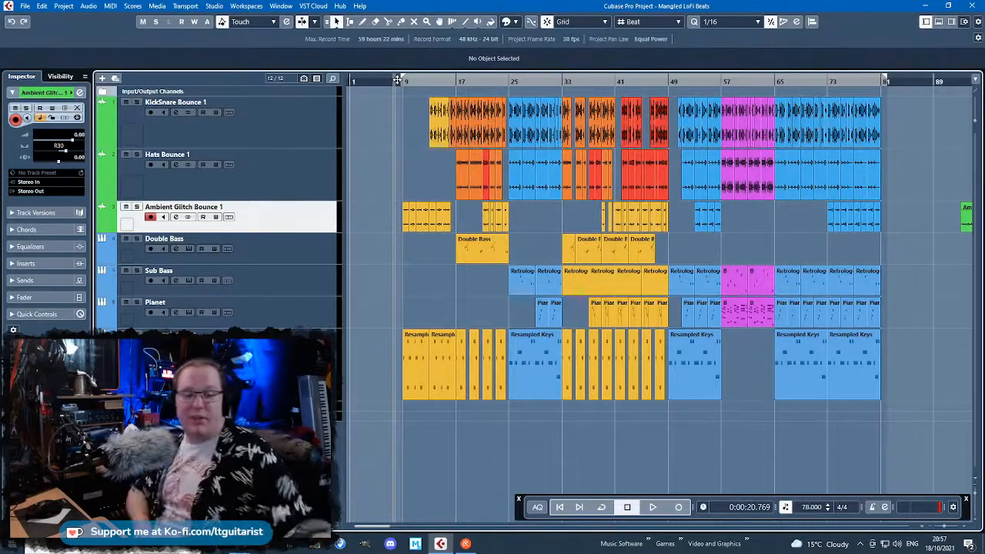
key("space")
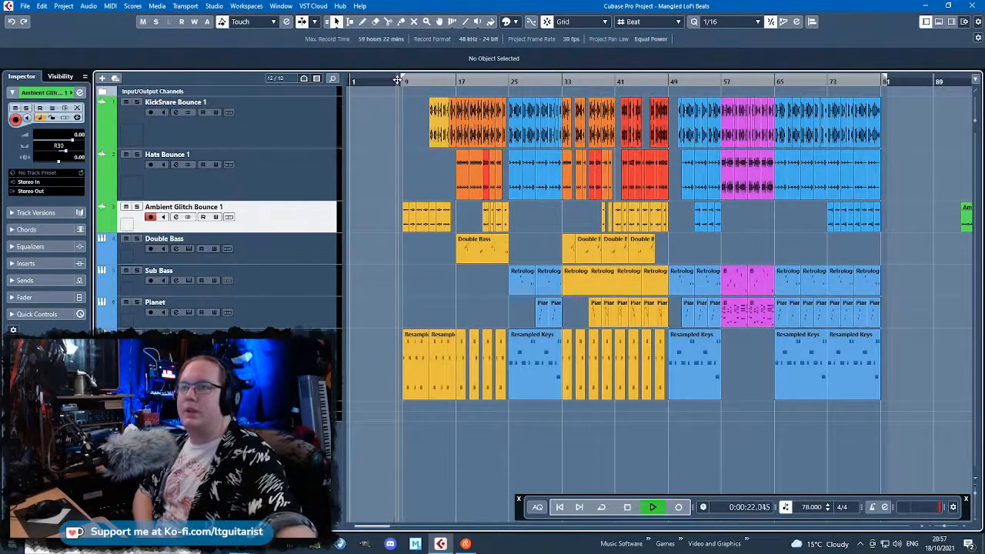
scroll(387, 156, "up", 4)
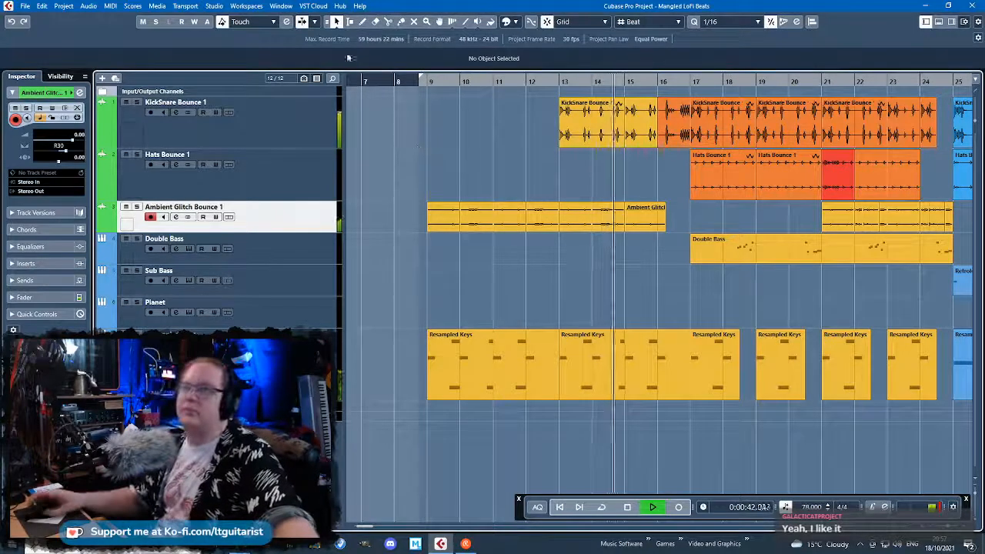
left_click(103, 92)
left_click(301, 130)
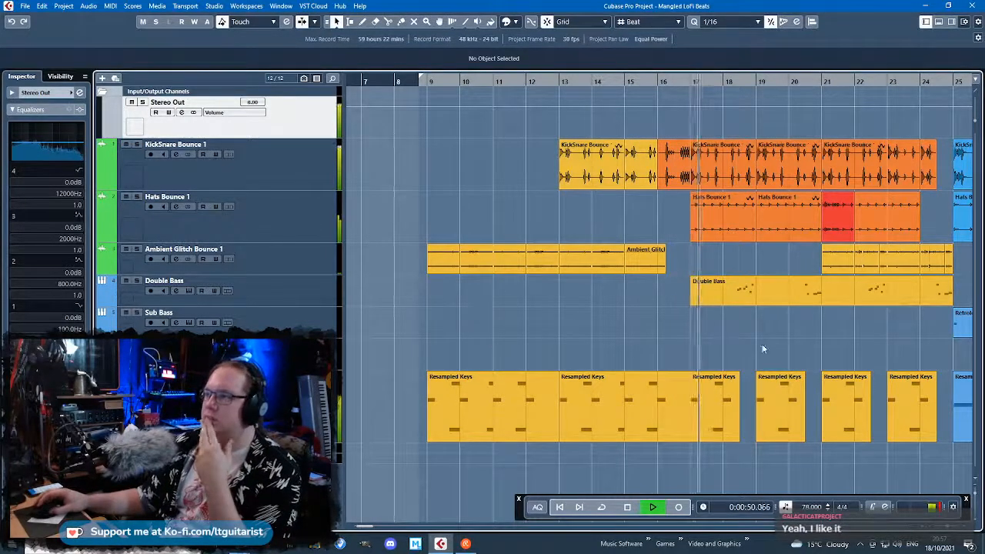
Follow the playback from about bar 17 to the end of the arrangement at bar 81, reviewing the breaks, layers and section changes
scroll(530, 360, "right", 5)
scroll(447, 356, "left", 2)
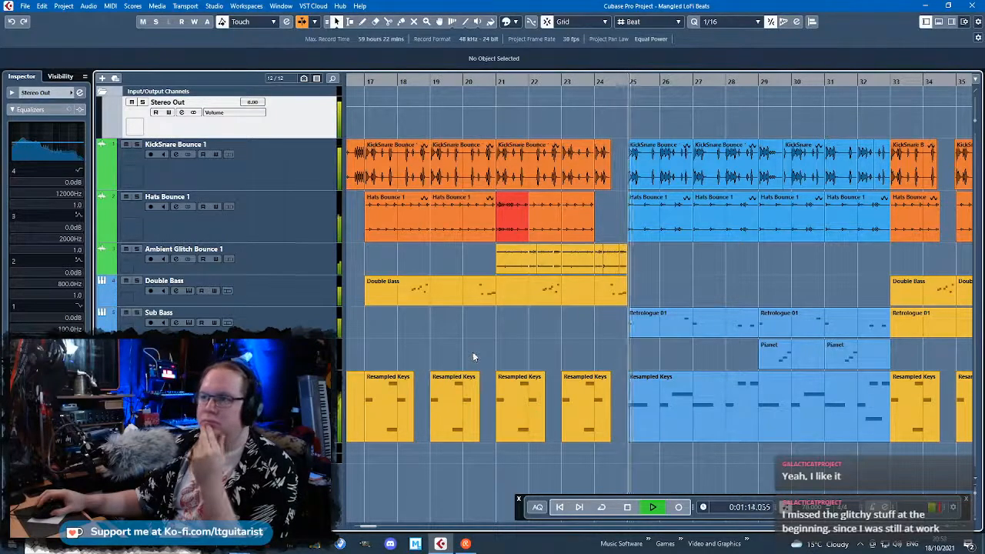
scroll(946, 253, "right", 2)
scroll(908, 254, "right", 2)
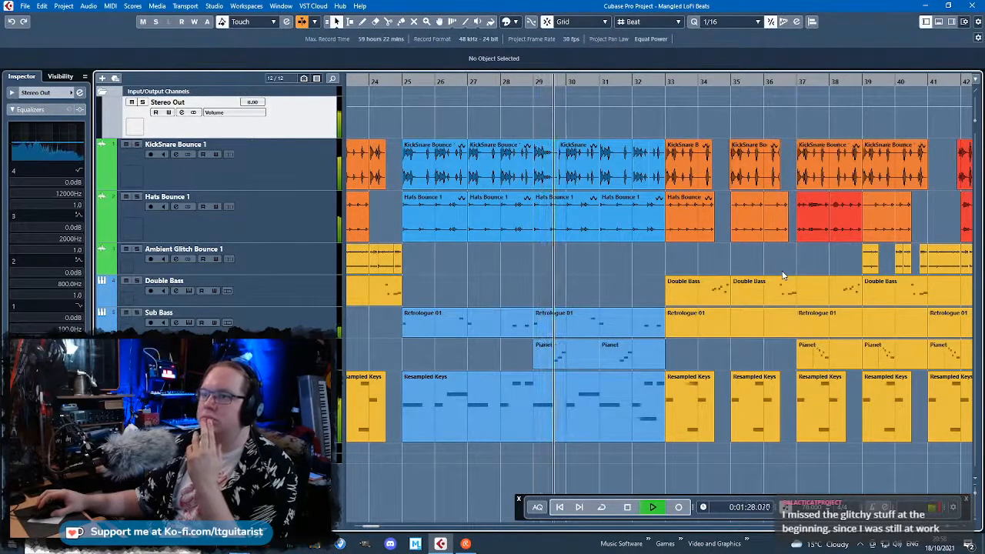
left_click(779, 279)
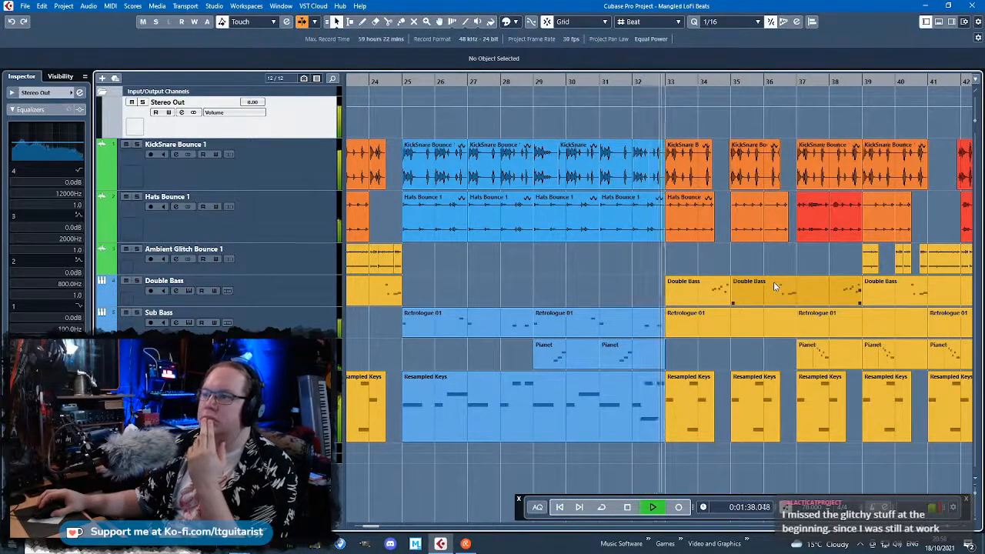
left_click_drag(908, 123, 750, 123)
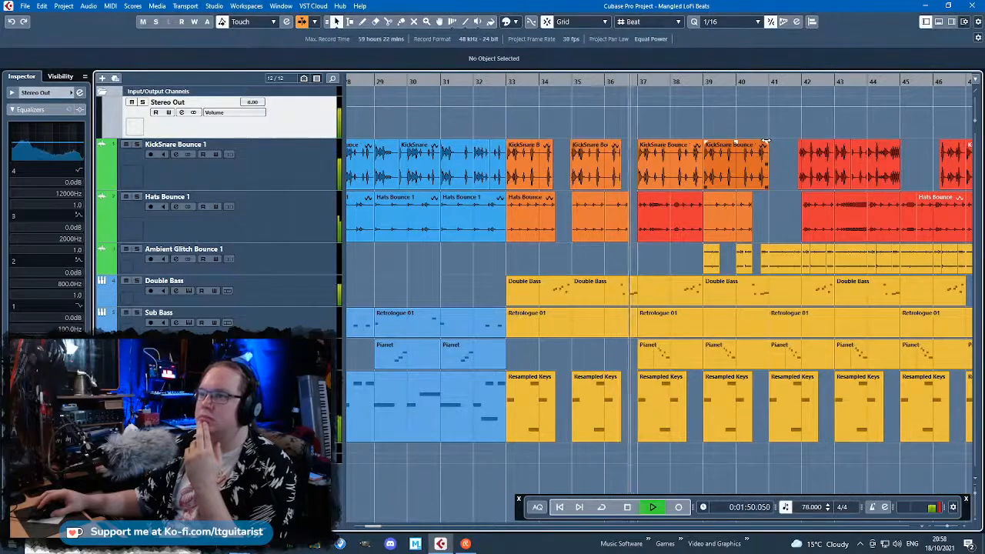
scroll(923, 122, "right", 4)
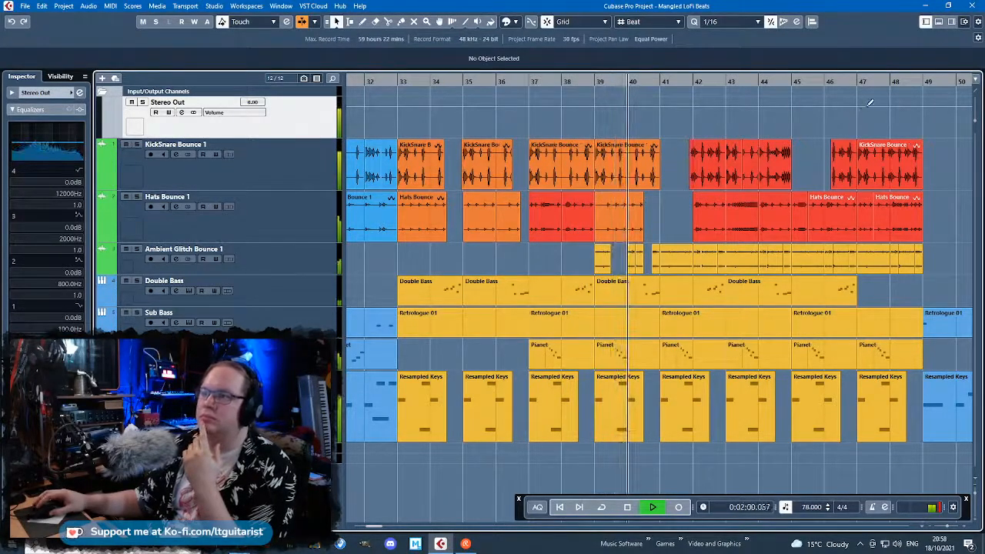
scroll(877, 116, "right", 3)
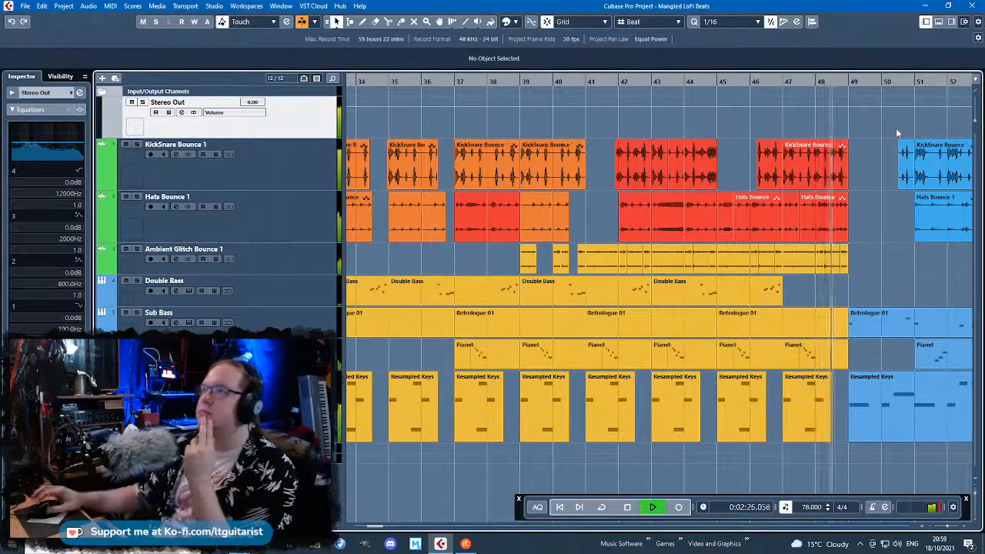
scroll(936, 129, "right", 4)
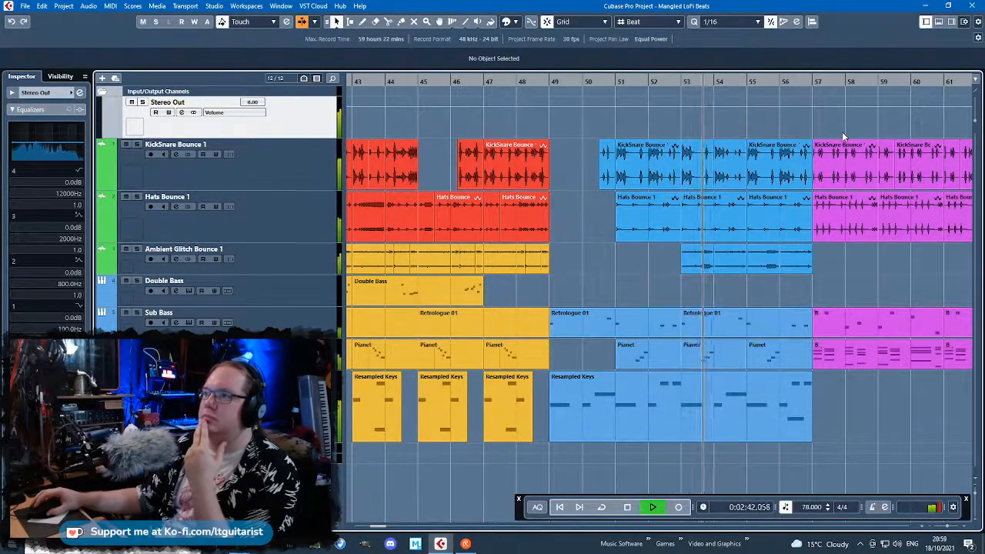
left_click_drag(843, 133, 919, 131)
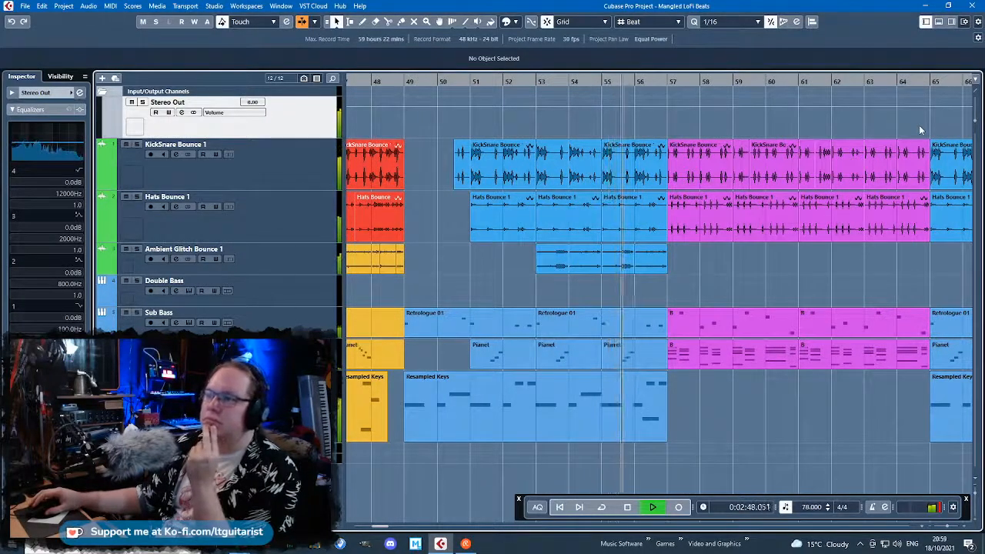
mouse_move(916, 122)
left_mouse_down()
mouse_move(975, 123)
mouse_move(916, 118)
left_mouse_up()
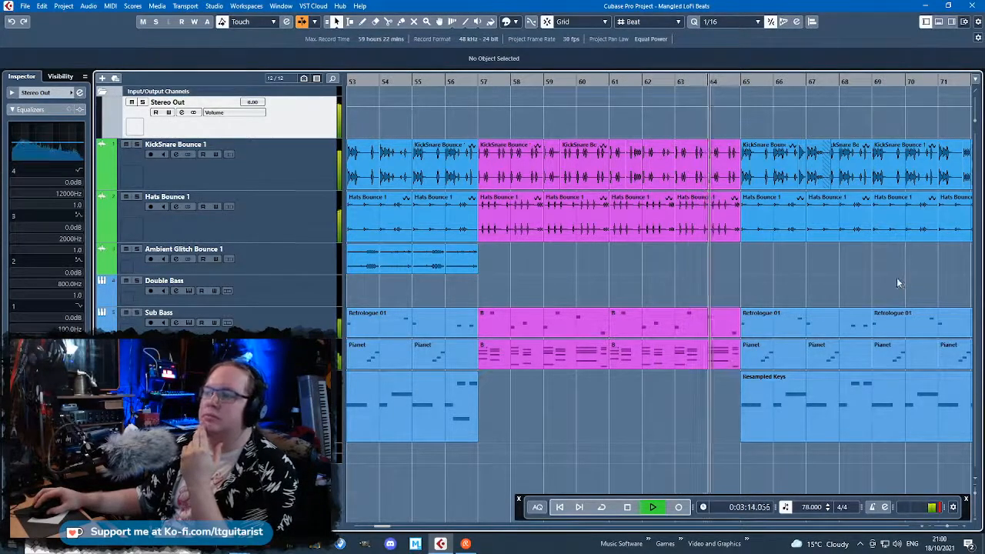
left_click_drag(896, 277, 866, 283)
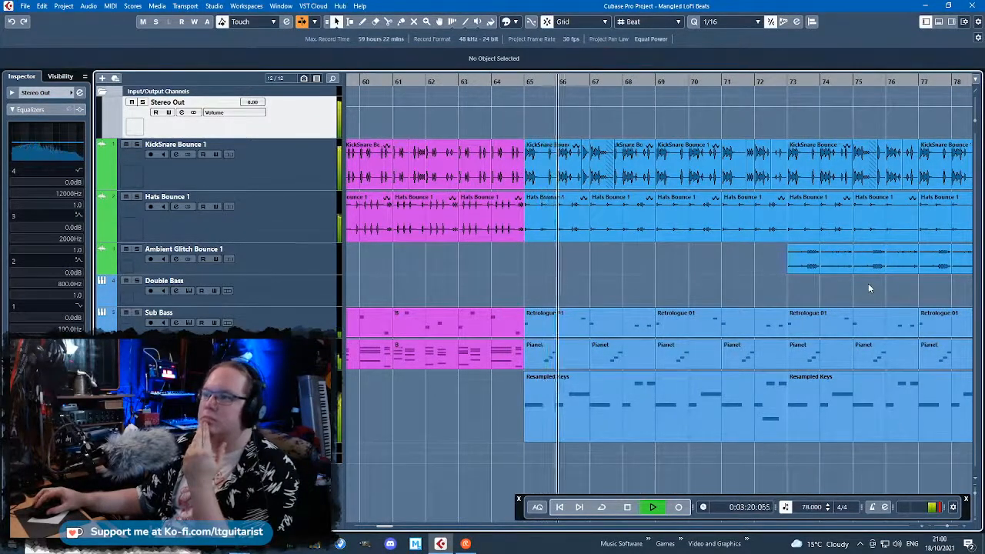
left_click_drag(868, 284, 971, 292)
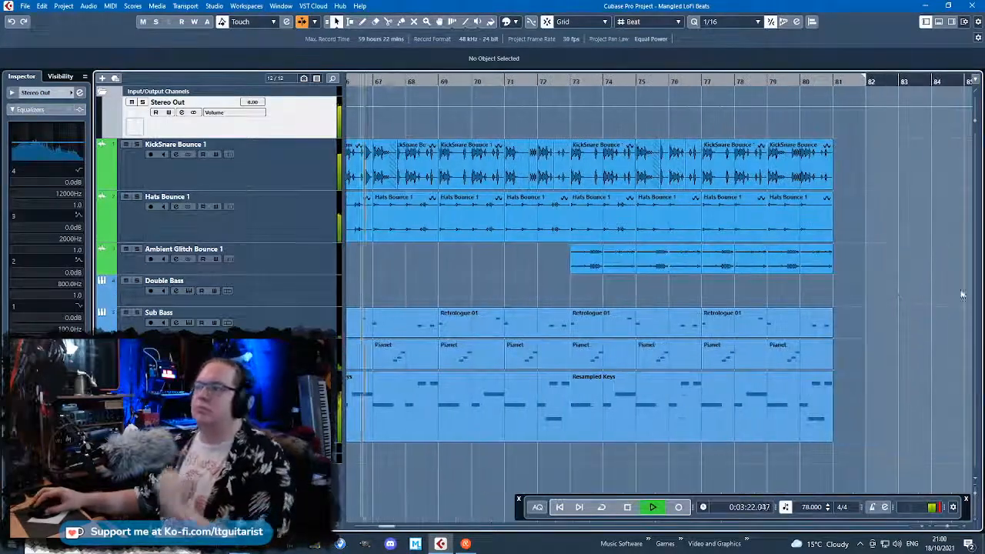
scroll(899, 293, "down", 3)
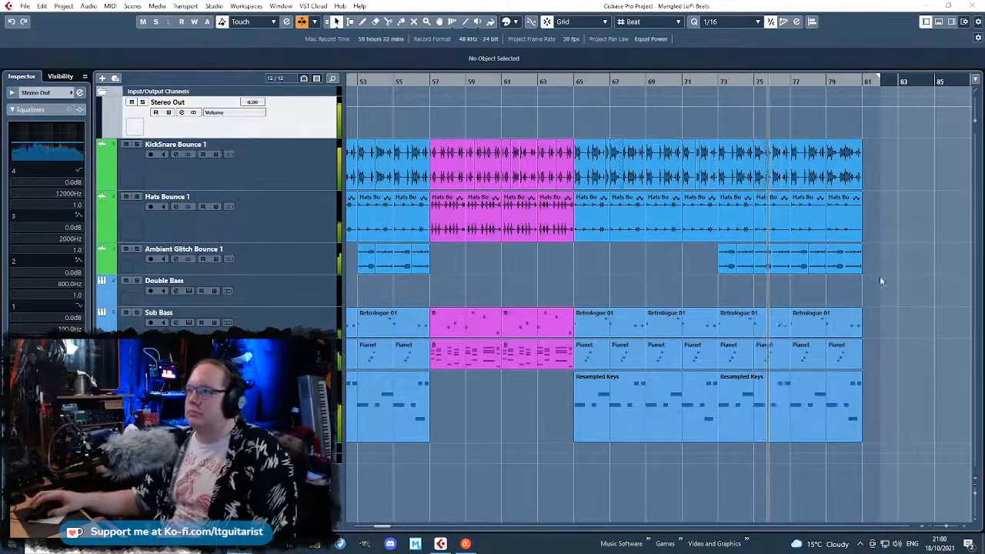
left_click(906, 322)
scroll(908, 339, "up", 3)
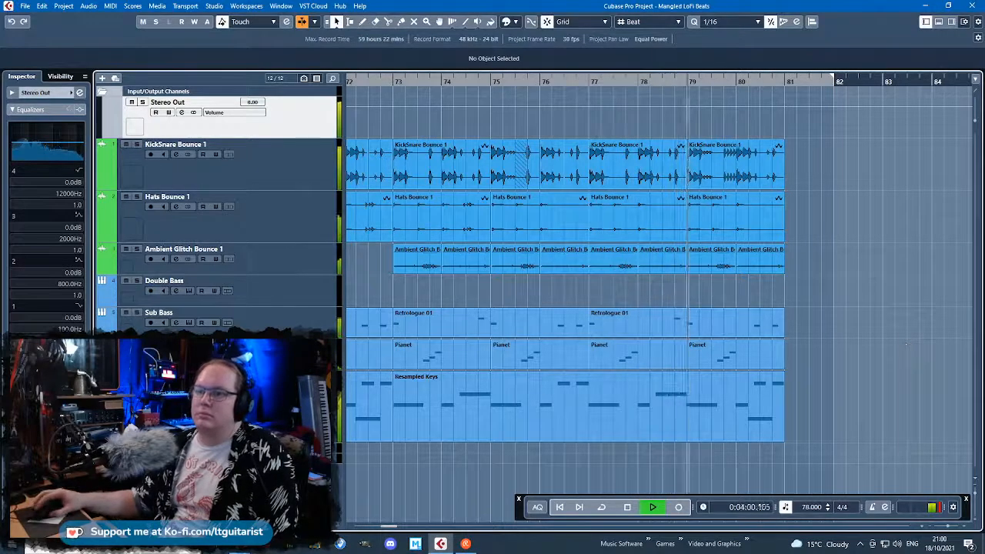
Lower the Resampled Keys track's volume to -4 dB and stop playback at the end of the arrangement
left_click(177, 385)
double_click(80, 134)
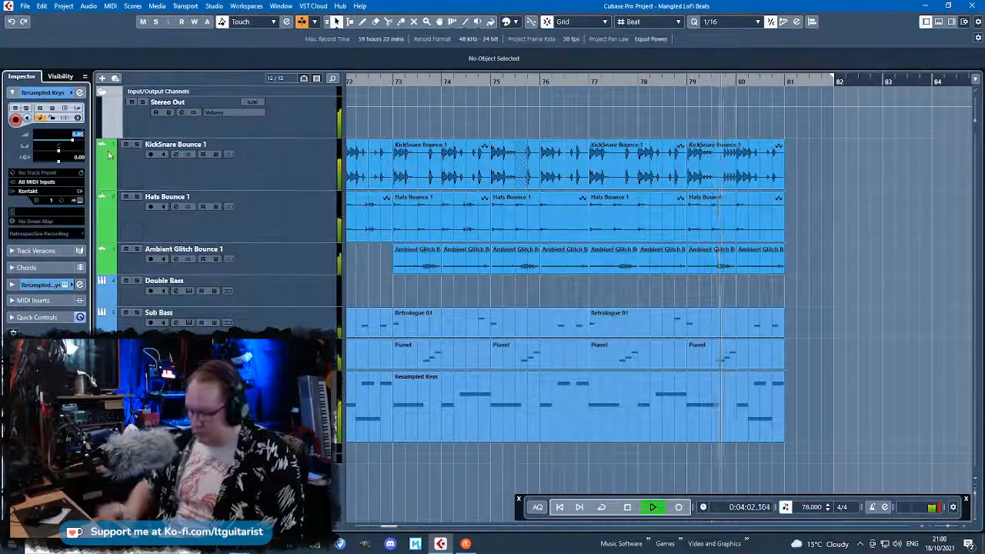
type("-4")
key("Return")
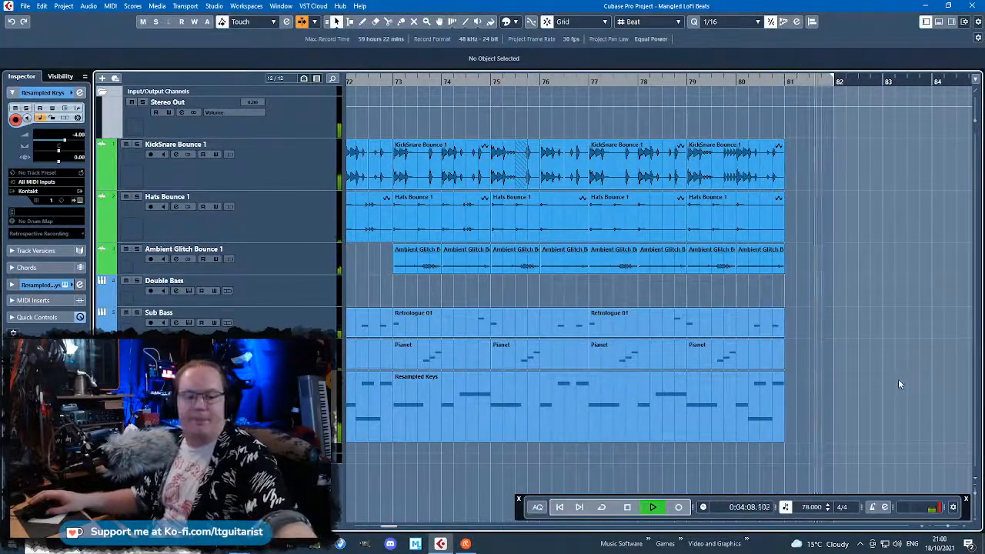
key("space")
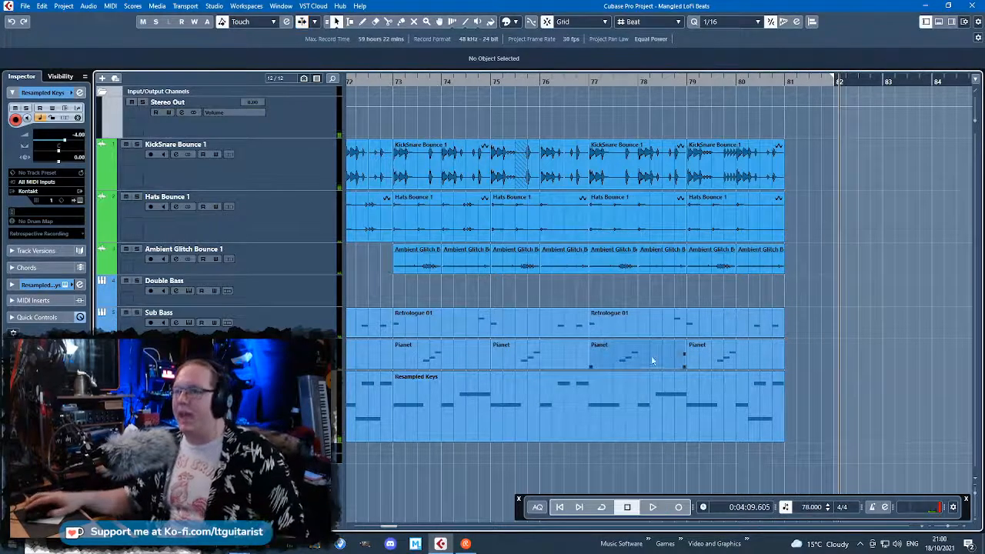
Move the playhead back to about bar 52 and select the Stereo Out channel
scroll(648, 359, "down", 3)
scroll(395, 282, "left", 4)
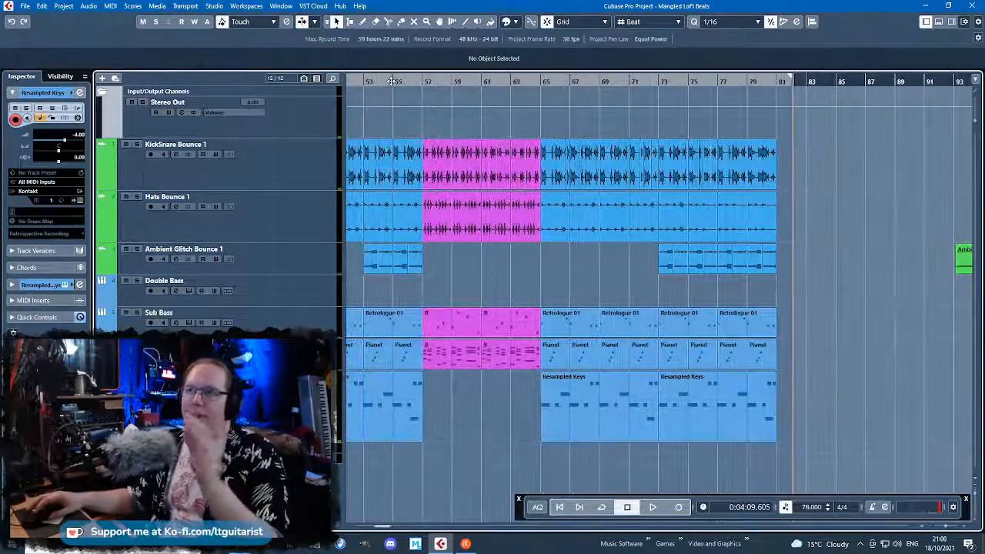
scroll(392, 81, "left", 5)
left_click(484, 82)
left_click(323, 127)
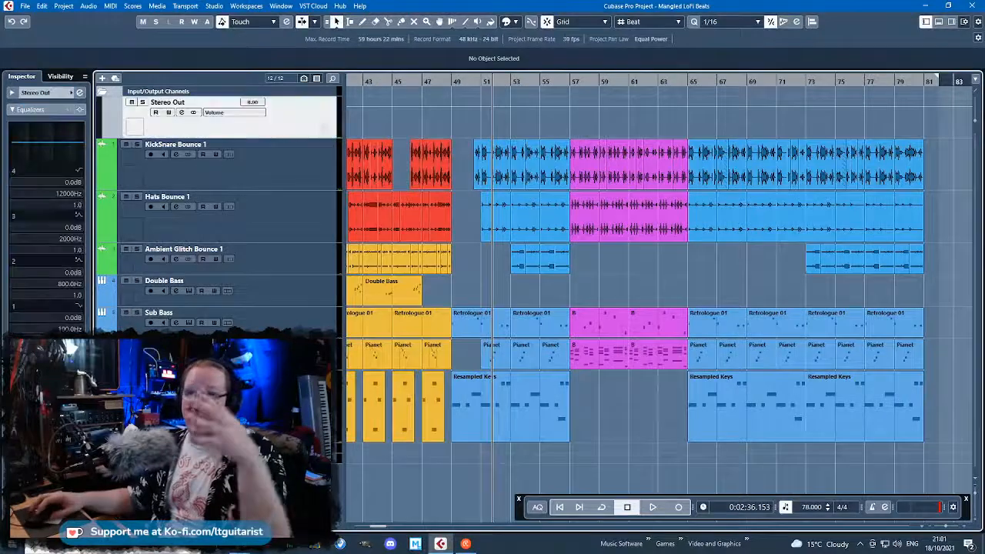
Insert the Frequency EQ in Stereo Out's second insert slot and load the Master Buss DeMudder preset
left_click(51, 354)
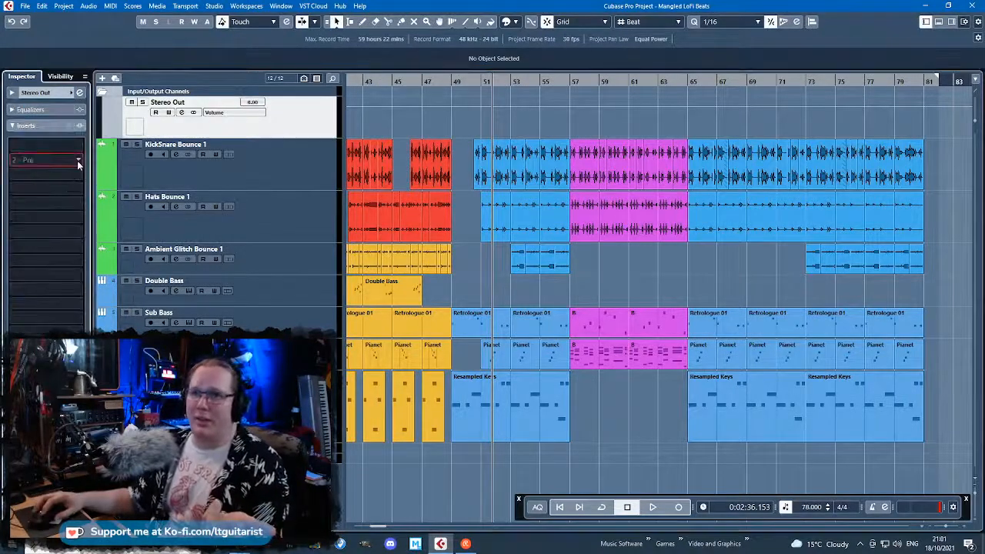
left_click(78, 162)
left_click(24, 228)
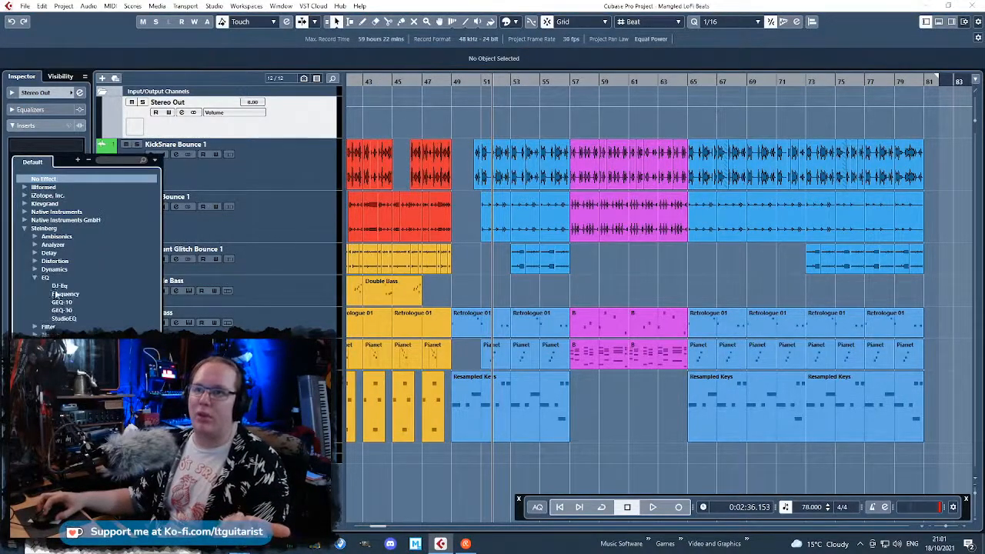
left_click(57, 295)
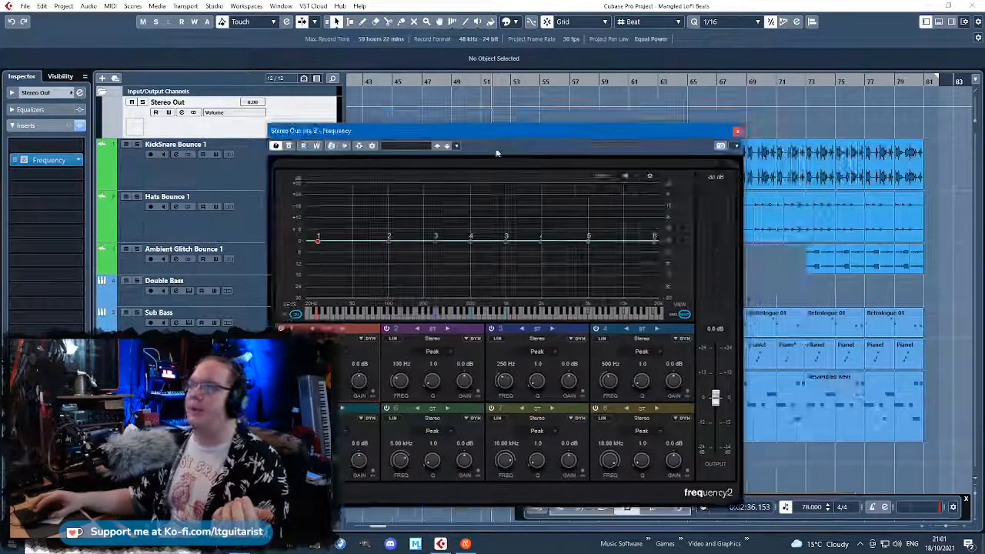
left_click(407, 146)
left_click(452, 192)
type("master")
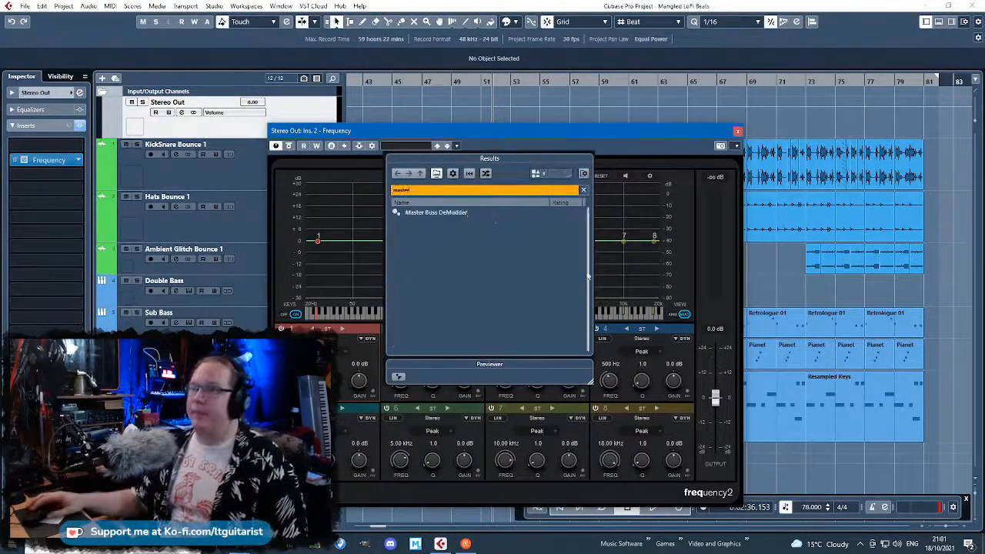
double_click(483, 216)
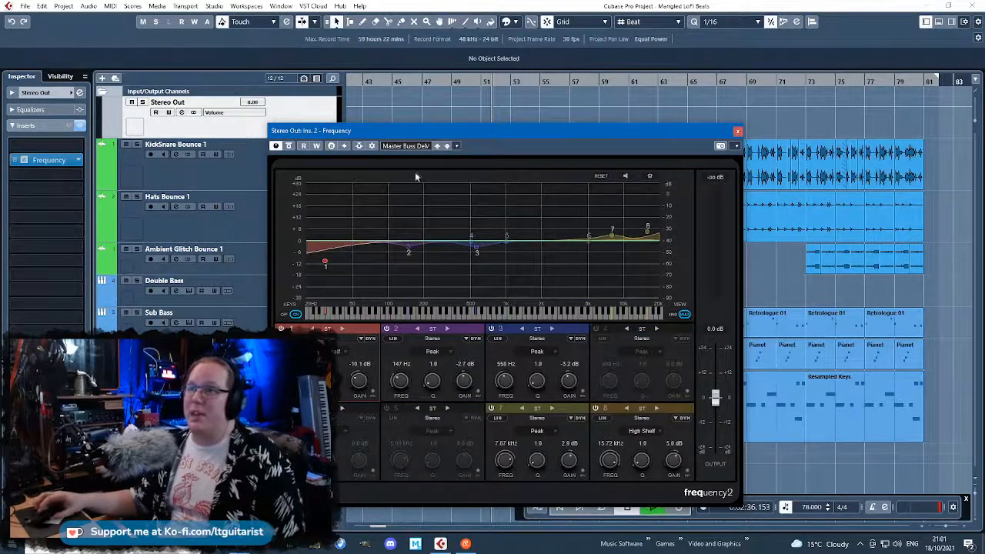
Insert the Maximizer in Stereo Out's third insert slot and load the preset starting with "Master Buss Dyn"
left_click(84, 178)
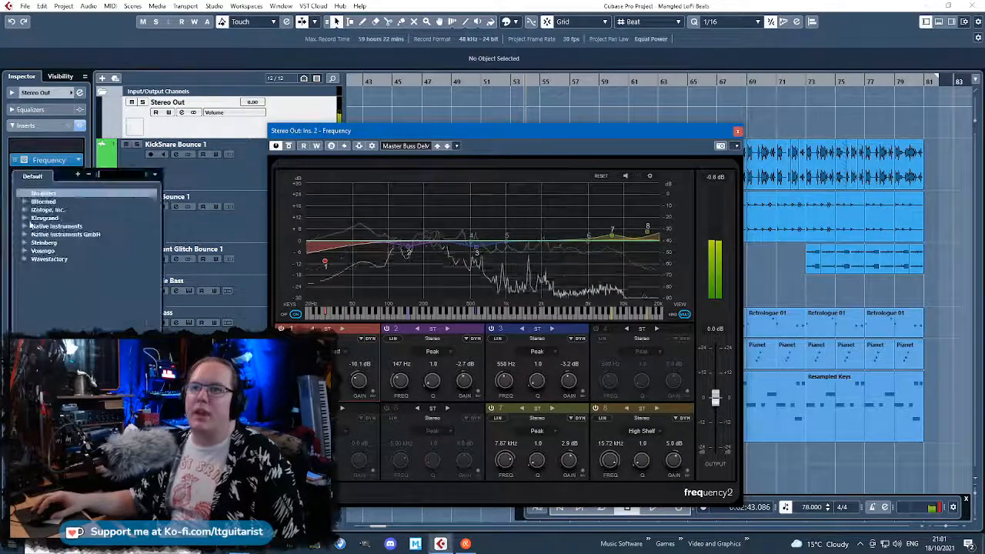
left_click(24, 243)
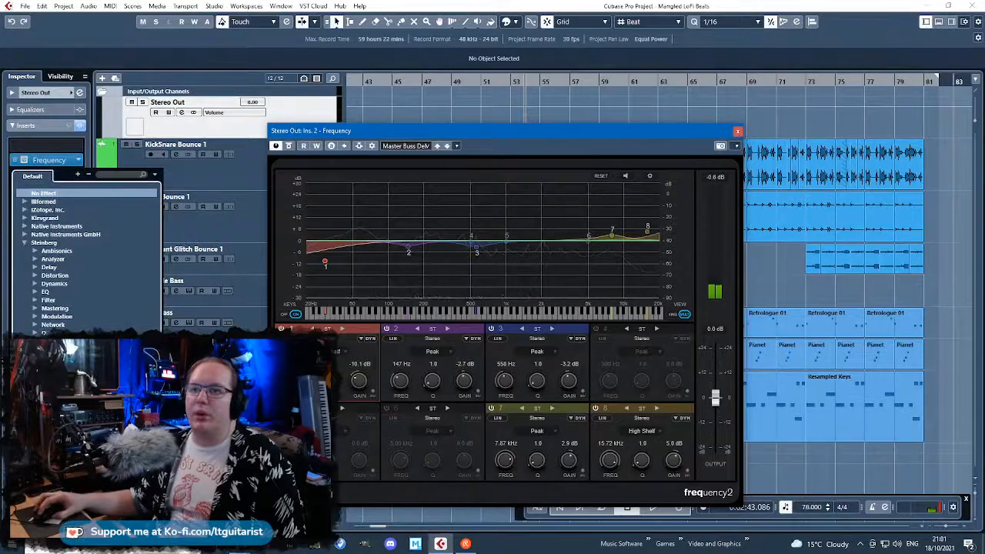
left_click(35, 284)
left_click(65, 350)
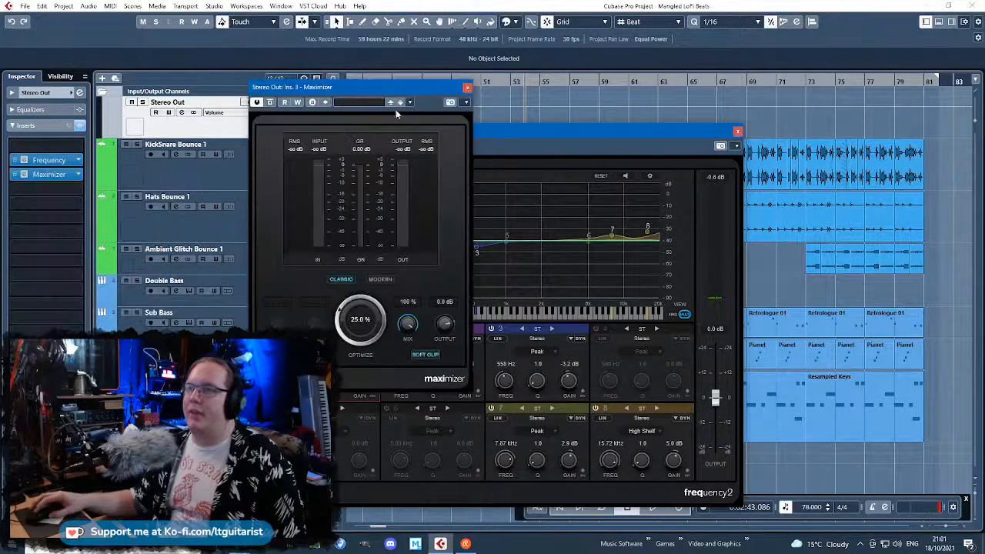
left_click(356, 103)
double_click(399, 179)
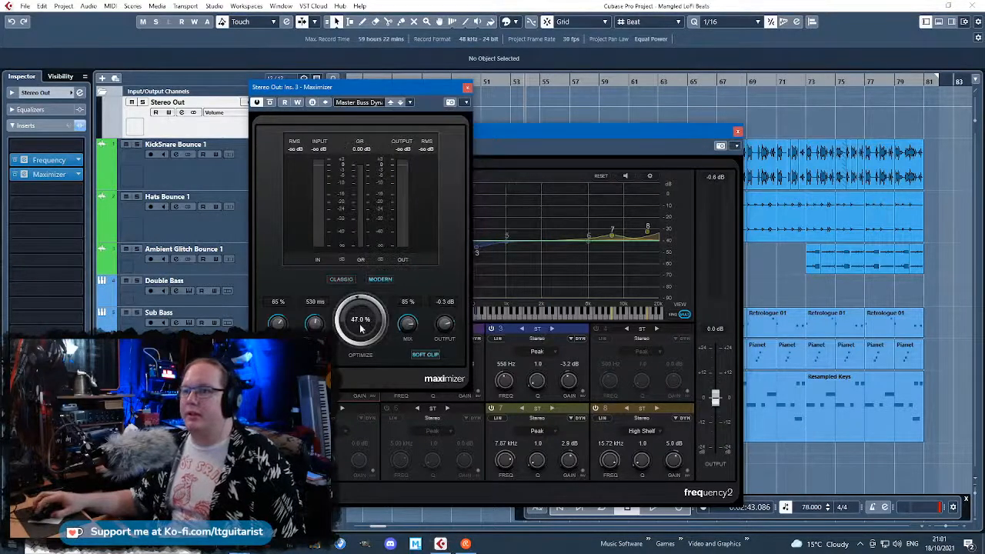
Set the Maximizer's Optimize to 40% and output to -2.0 dB, audition it briefly and close both plug-in windows
type("4")
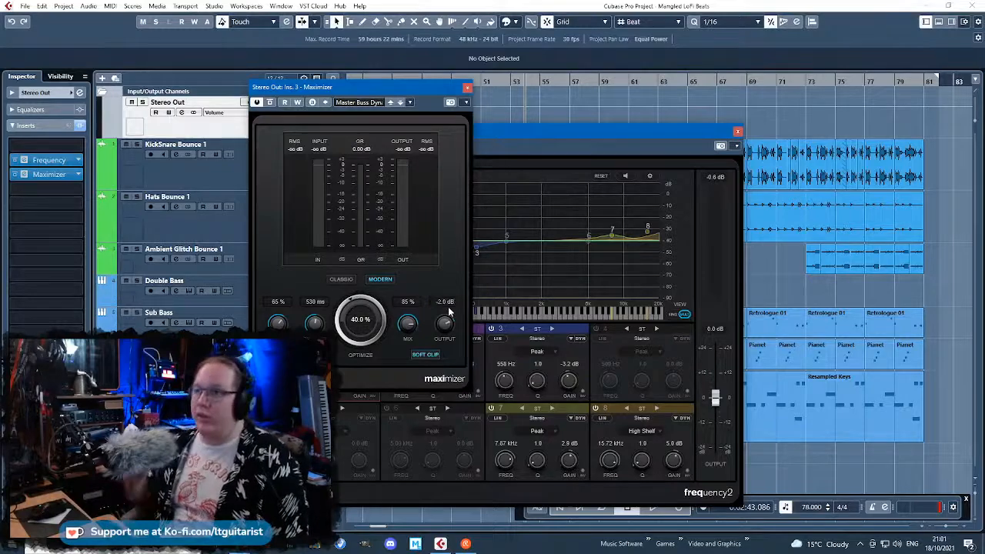
key("space")
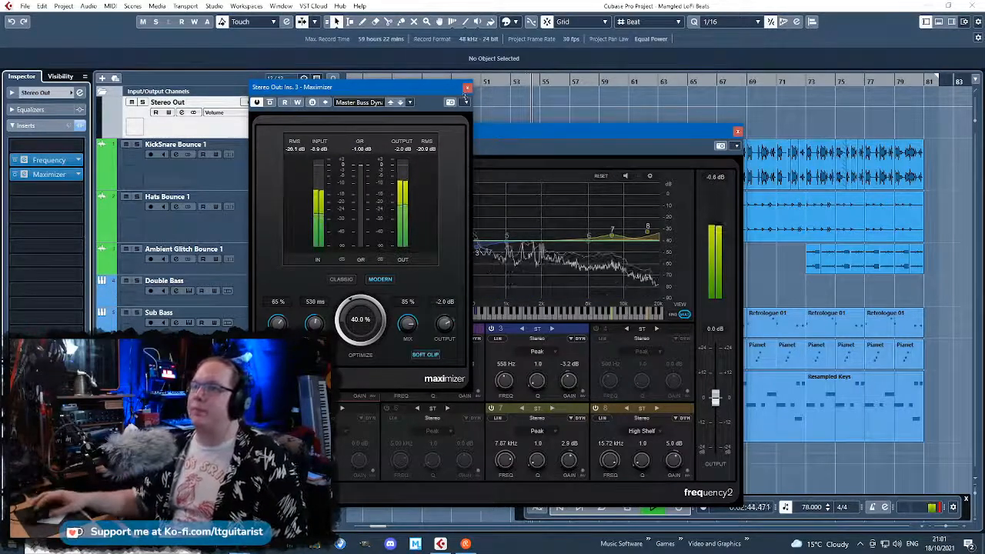
left_click_drag(462, 91, 469, 90)
left_click(738, 133)
left_click(474, 86)
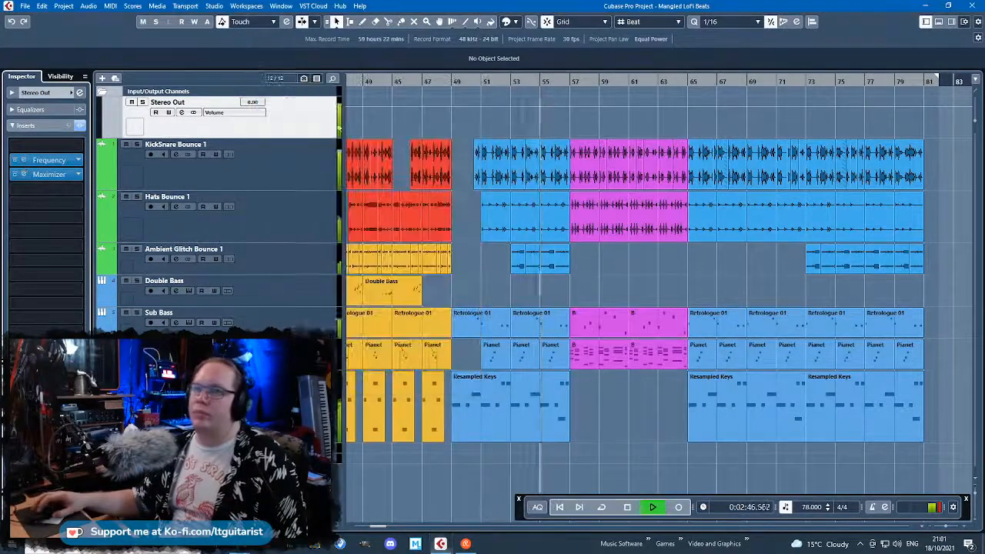
key("space")
Insert the Imager in Stereo Out's sixth insert slot, set the lowest band's width to 0% and play the result
left_click(70, 218)
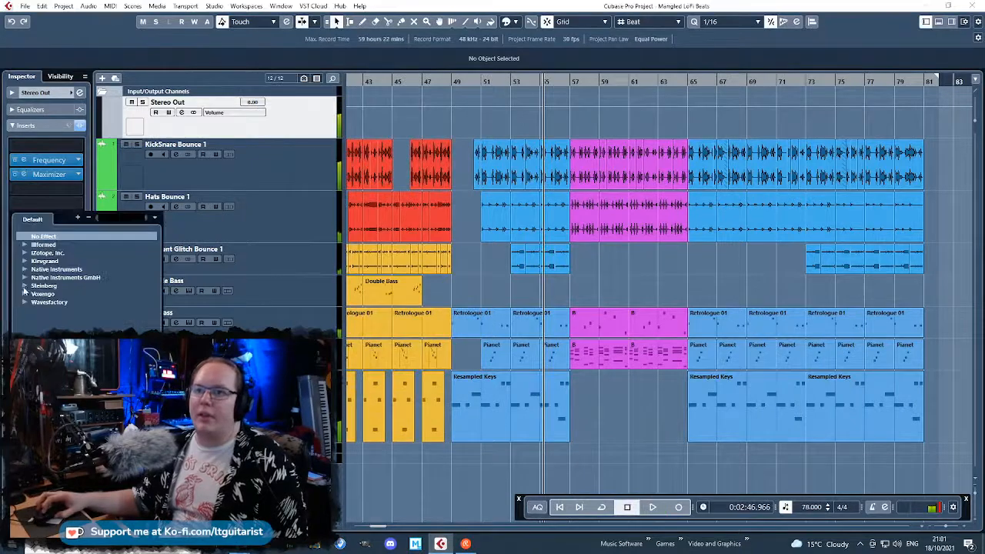
left_click(24, 286)
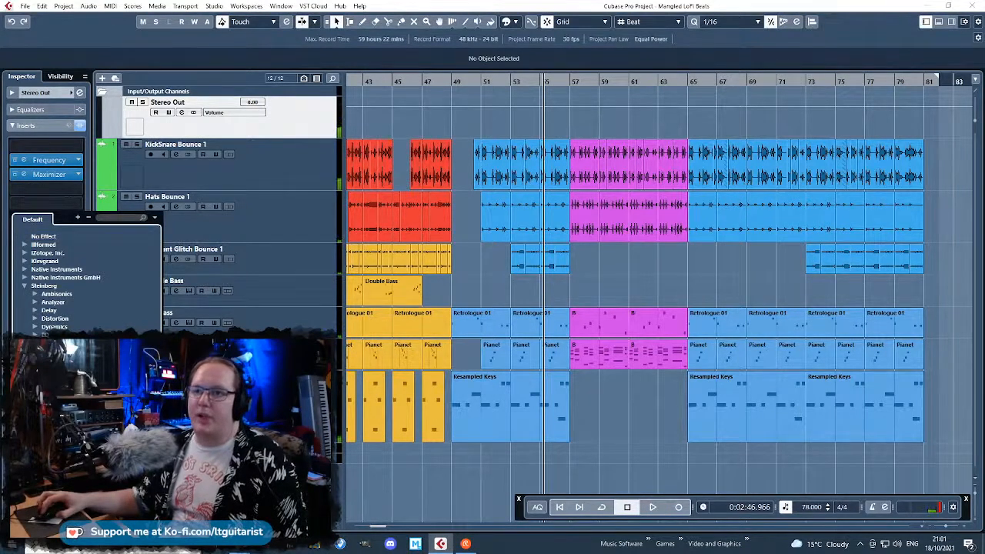
double_click(64, 409)
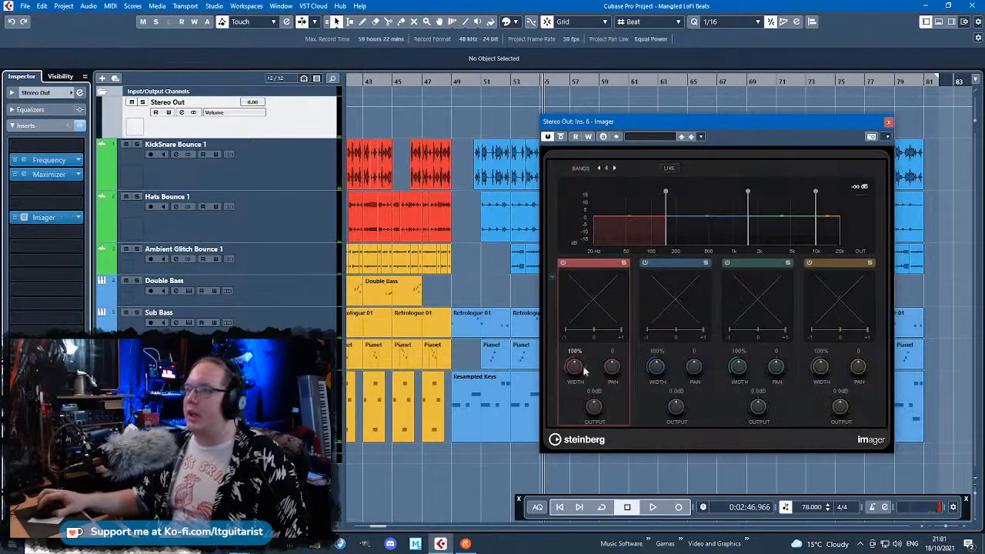
left_click_drag(584, 371, 604, 487)
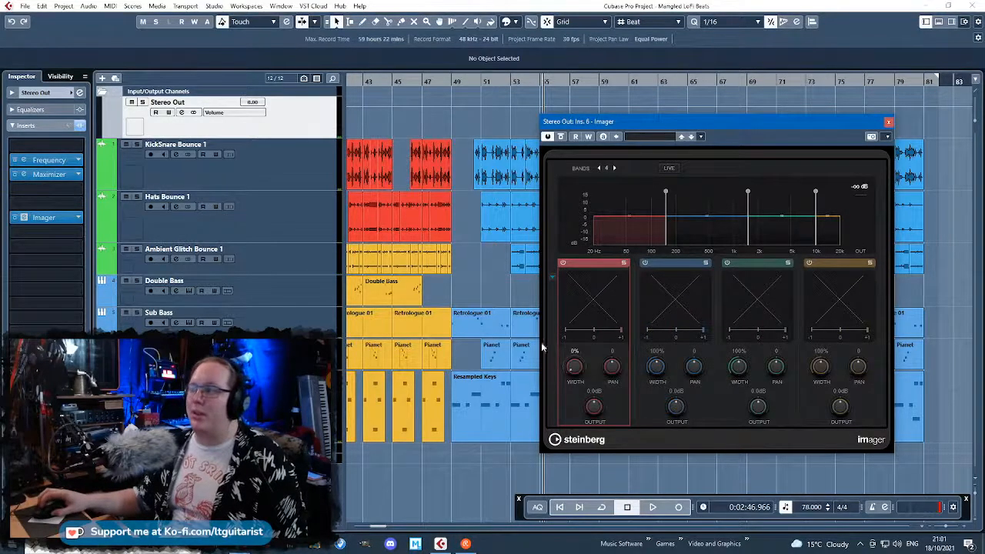
key("space")
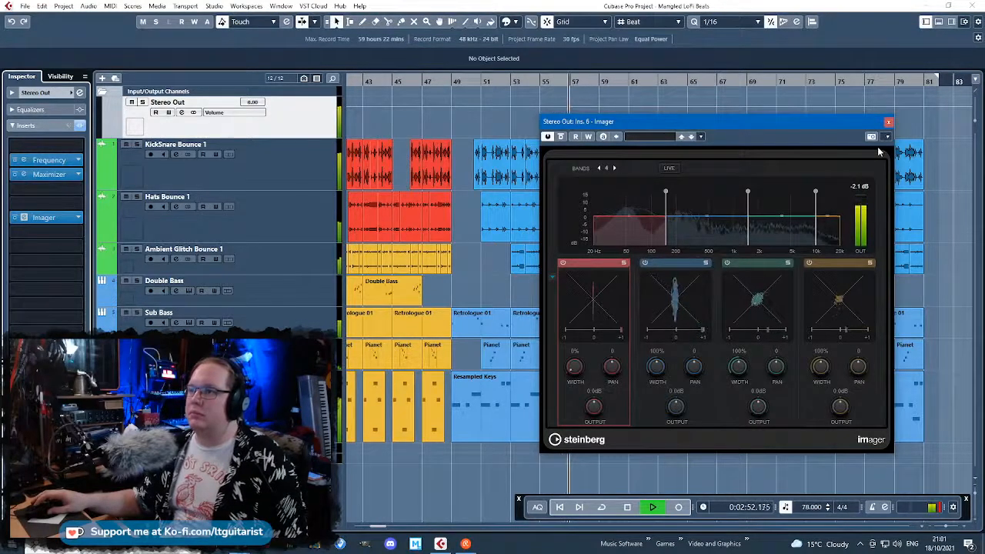
Load the Imager preset starting with "4 Bands - Expand", lower its lowest crossover to about 150 Hz and close the plug-in window
left_click(652, 137)
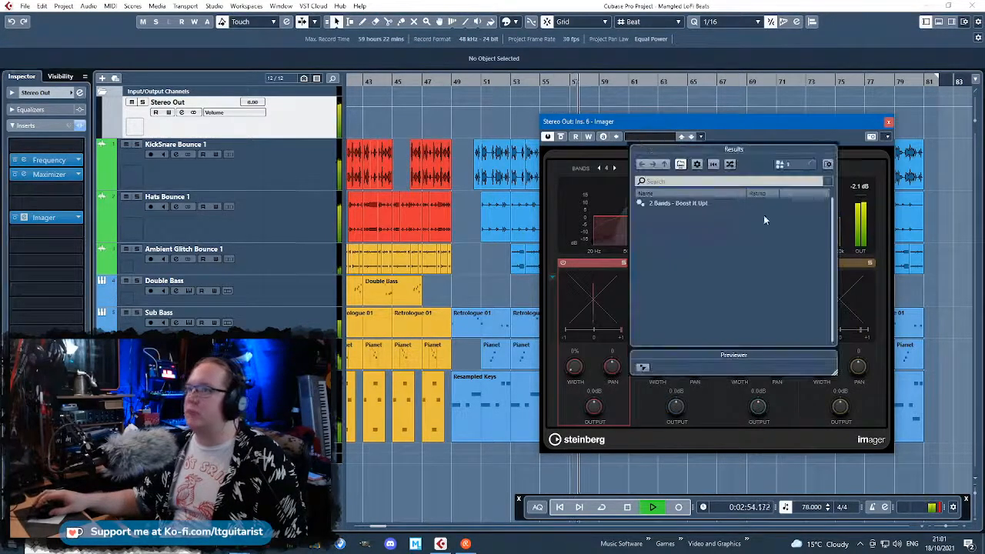
double_click(713, 262)
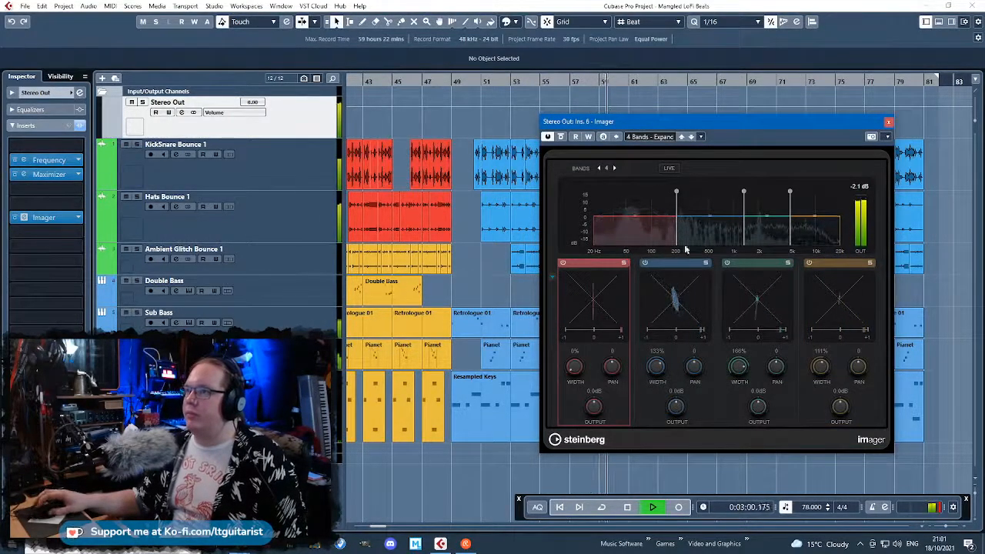
left_click_drag(677, 195, 668, 199)
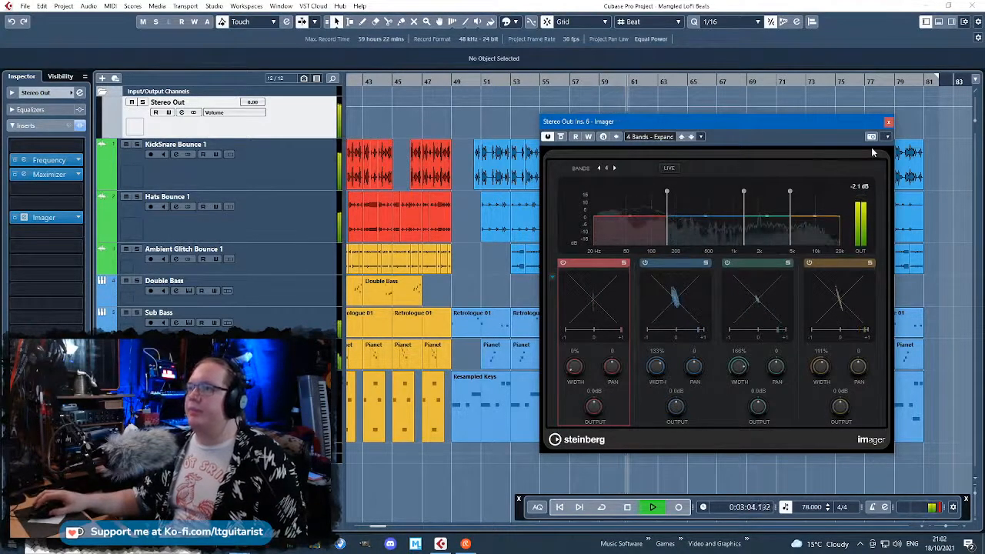
left_click(889, 121)
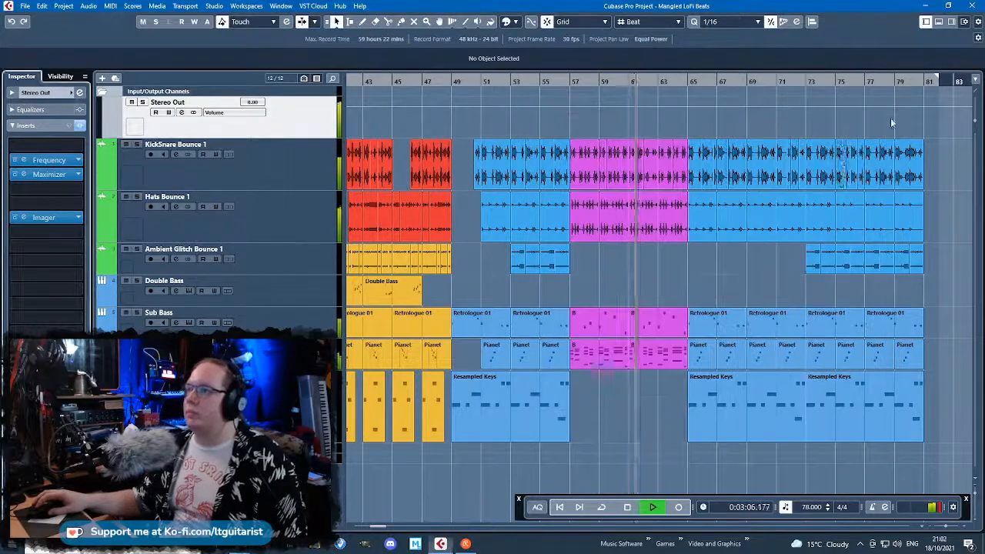
Audition the magenta section through to bar 65, stop playback and review the arrangement back to its opening at bar 9
scroll(529, 253, "down", 2)
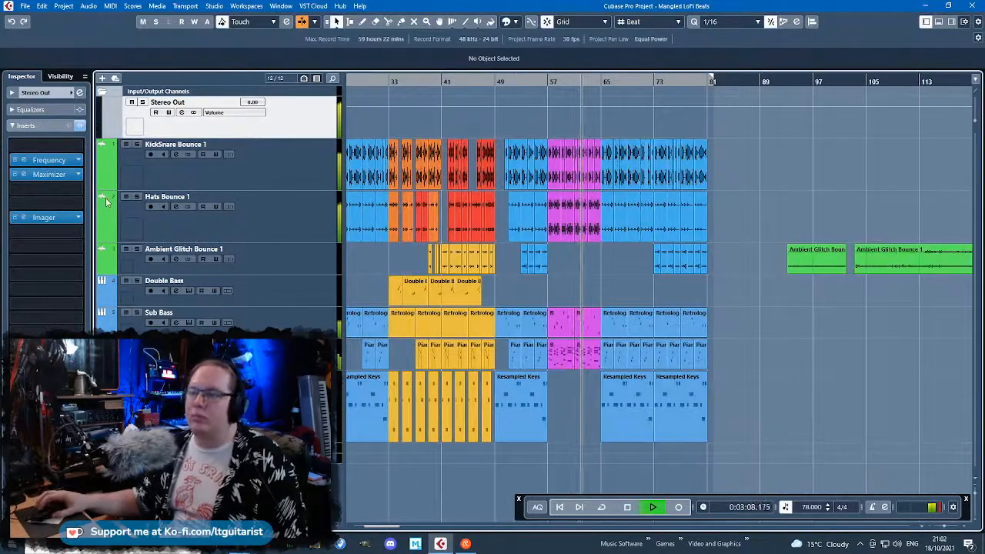
scroll(652, 308, "up", 2)
scroll(671, 322, "up", 1)
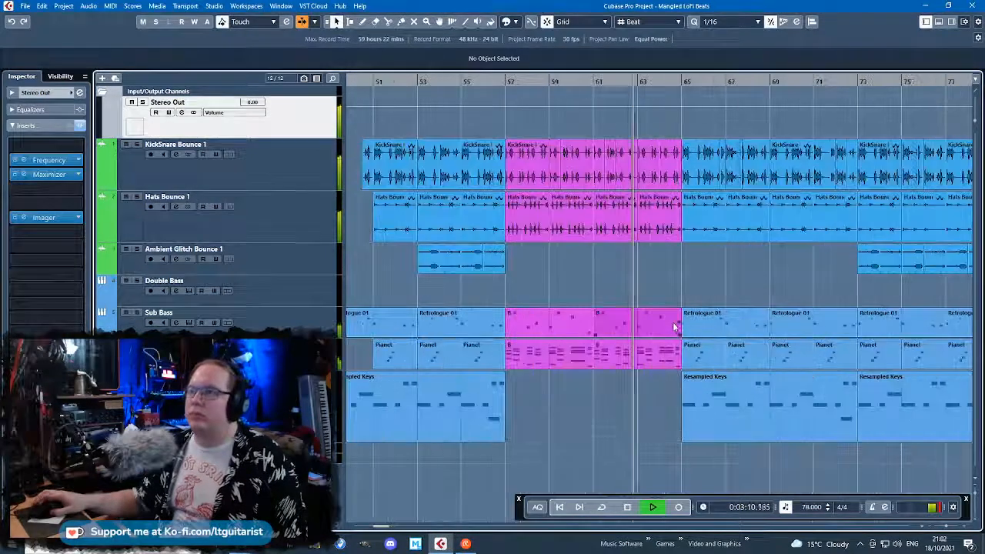
scroll(675, 323, "up", 2)
scroll(655, 312, "up", 1)
scroll(651, 309, "down", 2)
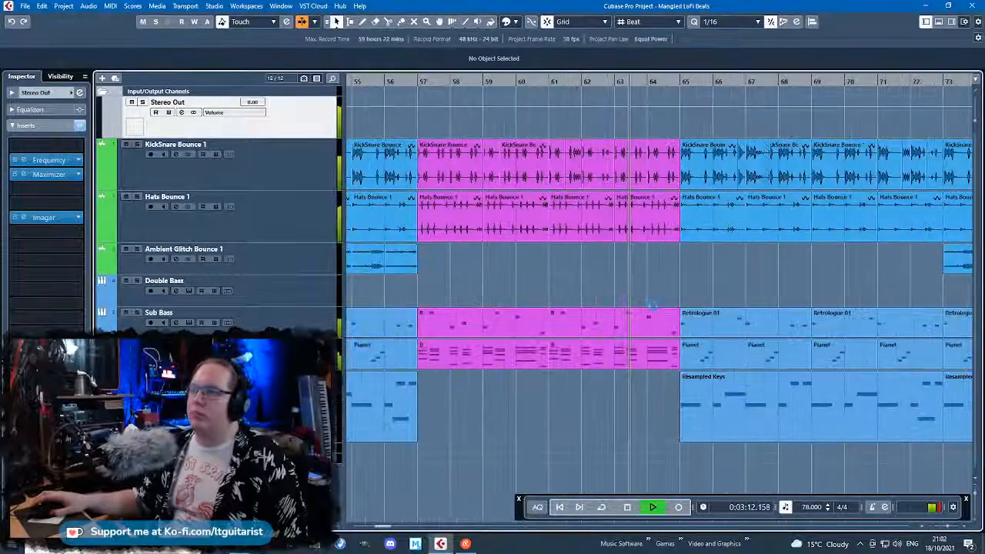
scroll(650, 306, "down", 2)
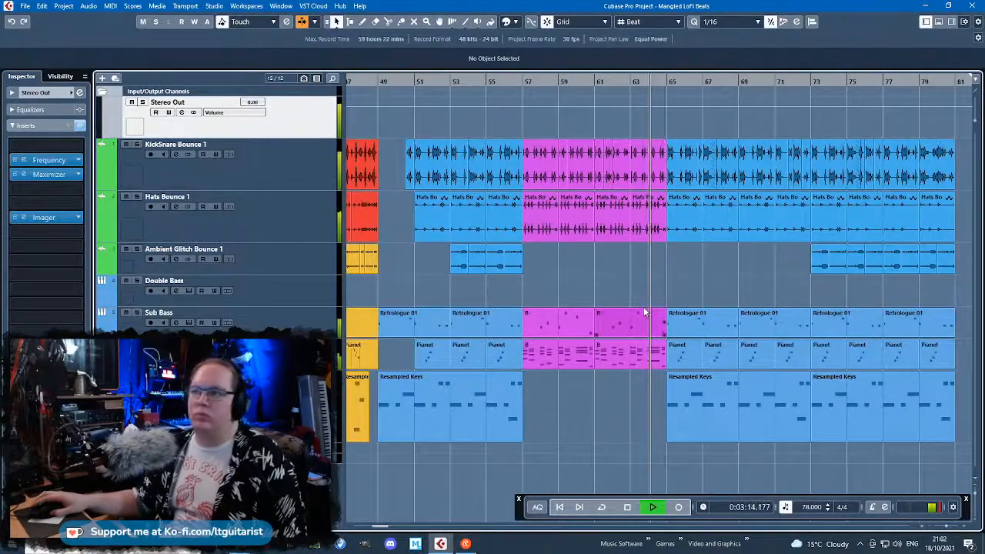
scroll(667, 300, "up", 1)
scroll(668, 300, "down", 2)
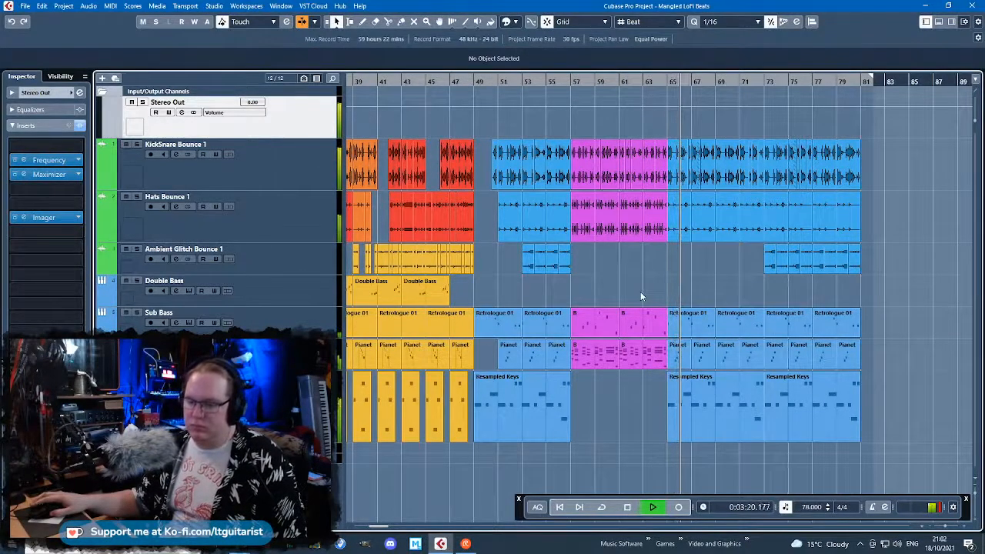
key("space")
scroll(654, 290, "left", 2)
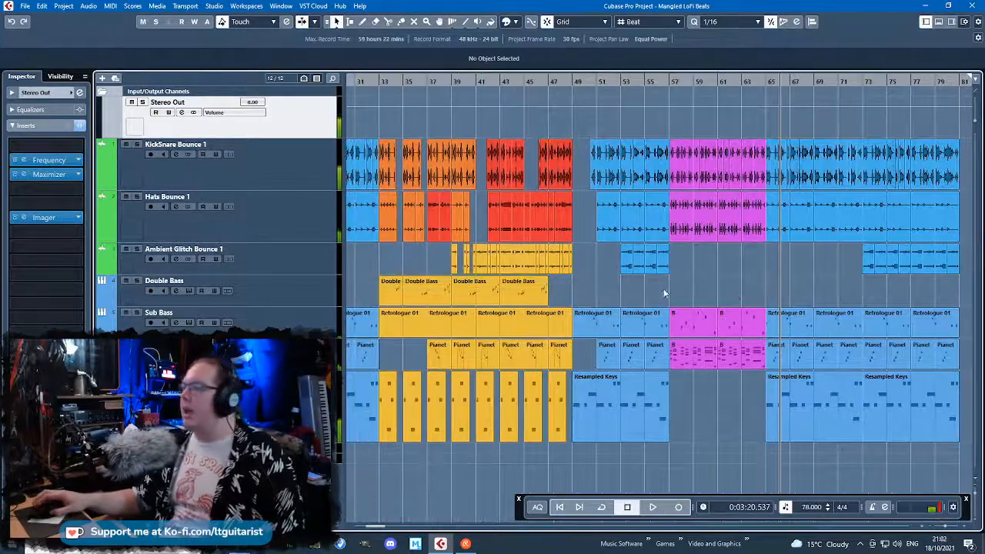
scroll(663, 288, "down", 1)
scroll(432, 268, "left", 4)
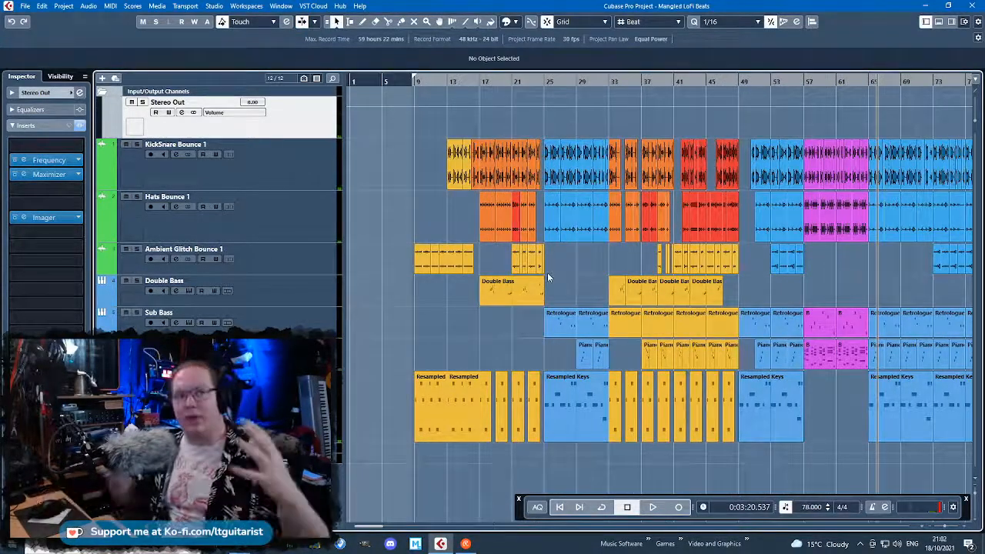
Select the Hats Bounce 1 track, place the playhead at bar 19 and inspect its clips between bars 17 and 24
left_click(230, 165)
left_click(296, 229)
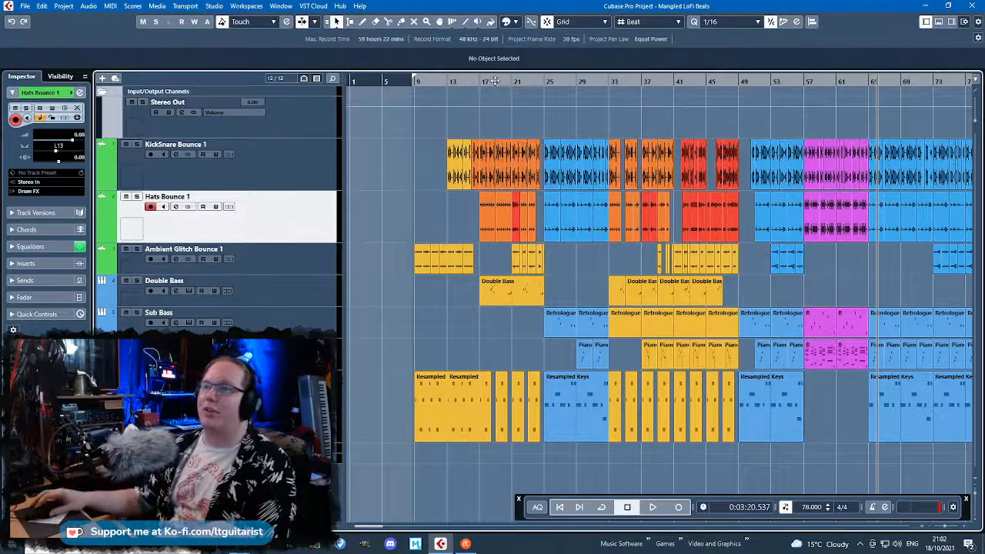
left_click_drag(495, 81, 495, 115)
left_click(483, 211)
left_click(528, 214)
left_click(554, 214)
left_click(597, 214)
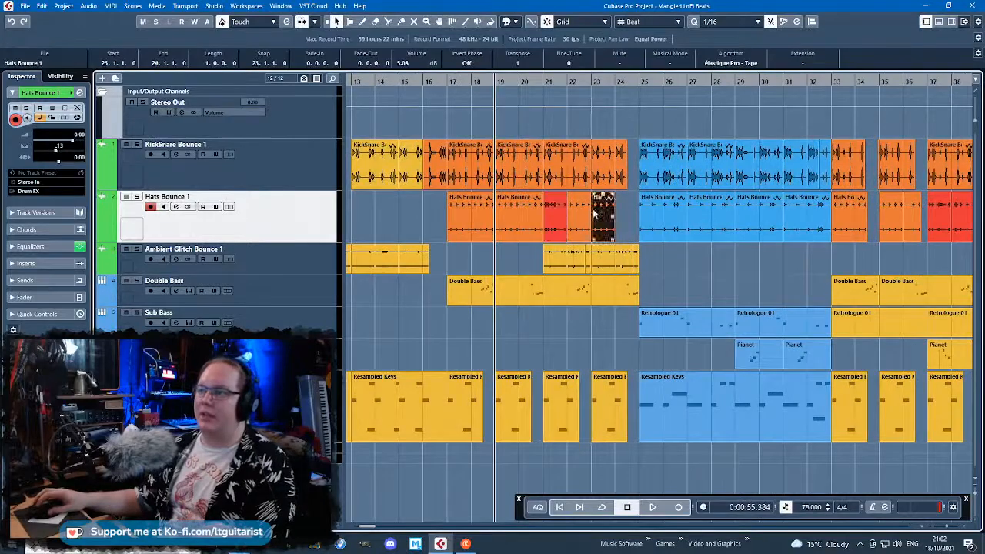
Give the one-bar Hats Bounce 1 clip at bar 23 a short fade-out of 0.0.0.51 and deselect it
left_click(662, 217)
left_click(621, 214)
left_click(616, 212)
scroll(624, 212, "up", 4)
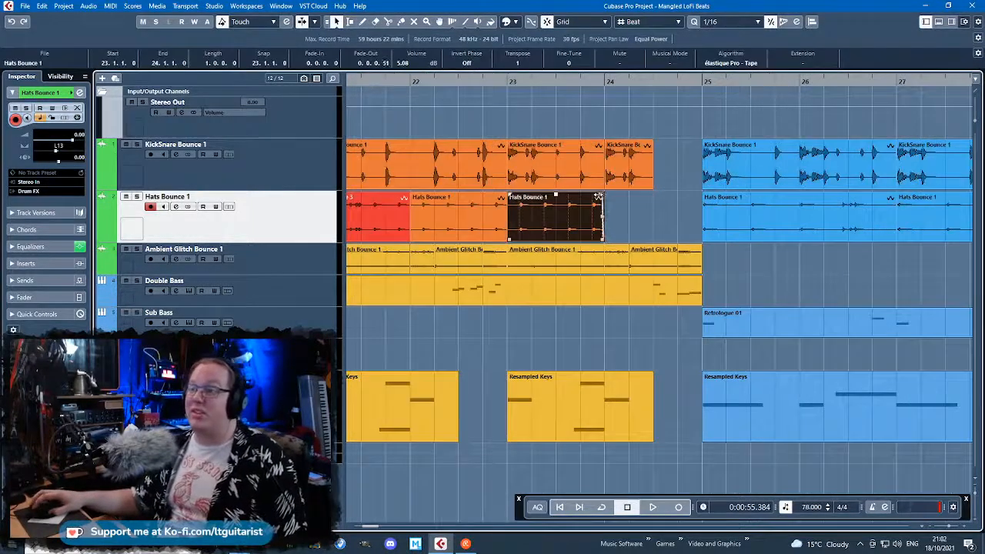
left_click(614, 217)
scroll(614, 217, "down", 5)
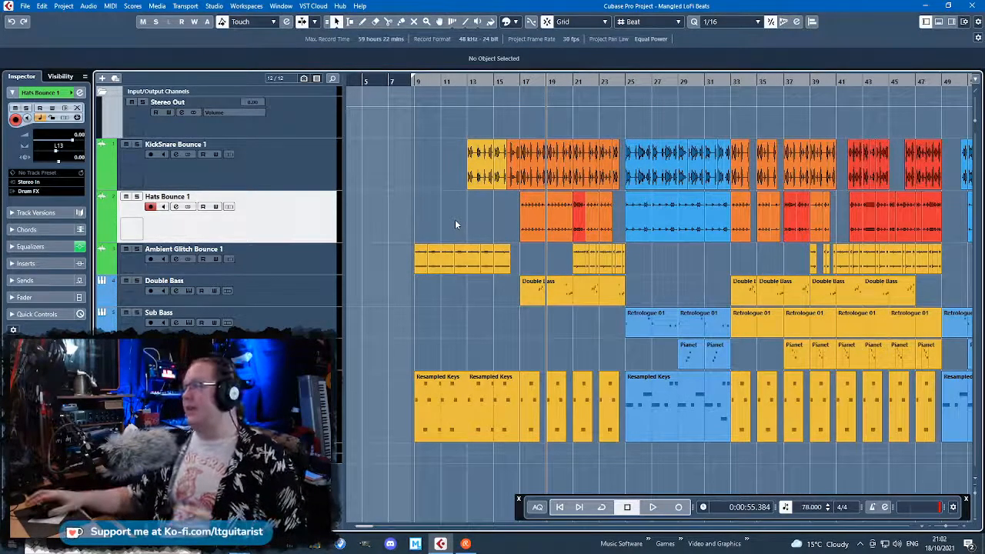
scroll(455, 219, "down", 3)
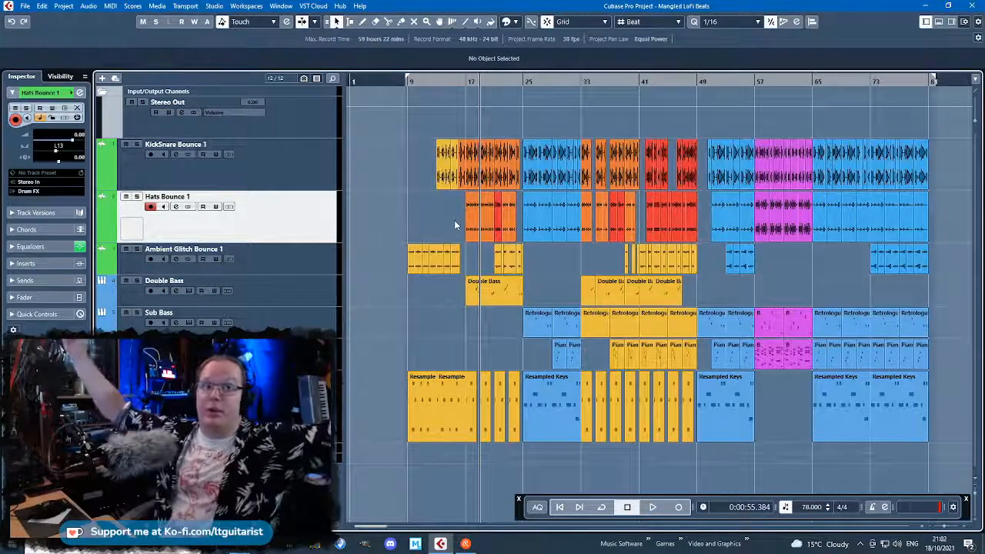